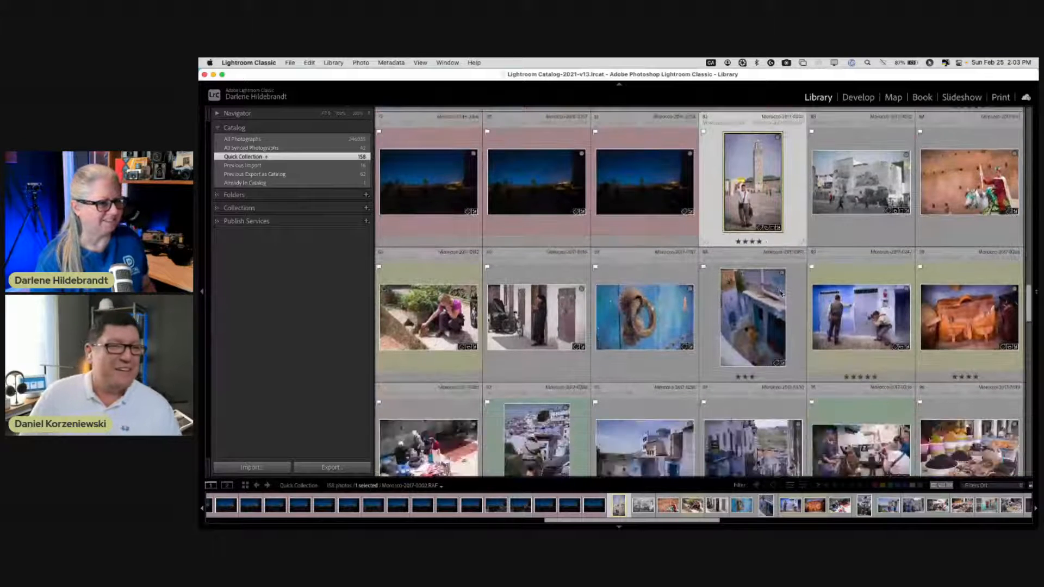
- View the photo of the photographer by the blue doors enlarged, move on to the leather bag photo, and return to the grid
scroll(805, 298, "down", 1)
double_click(825, 300)
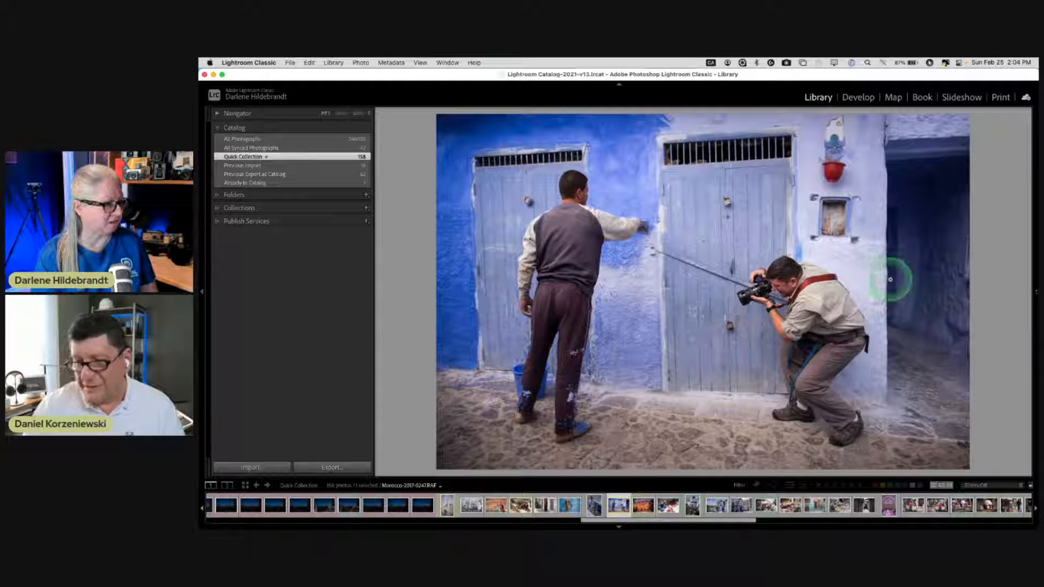
left_click(644, 506)
left_click(644, 506)
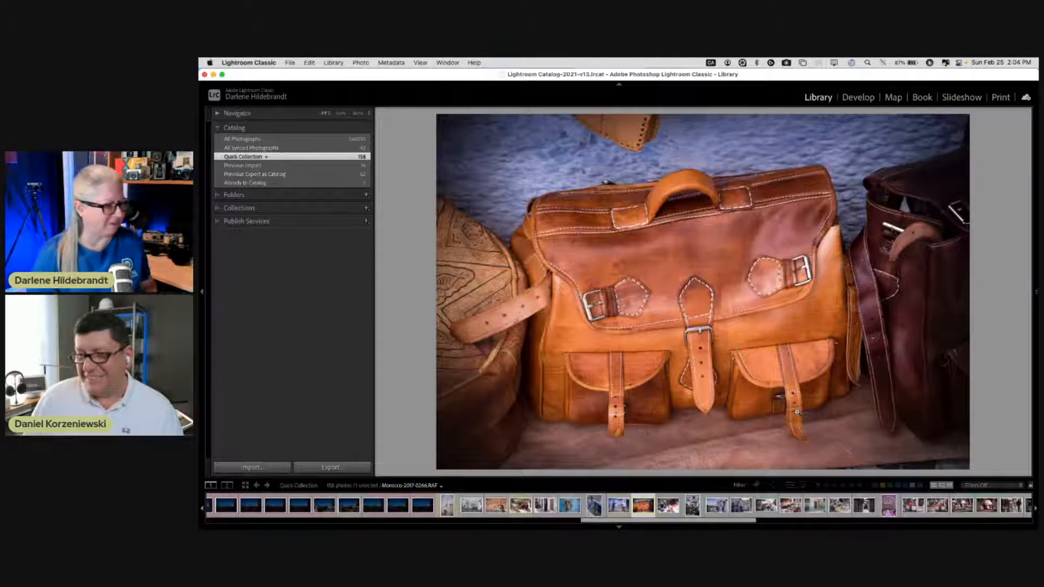
double_click(781, 374)
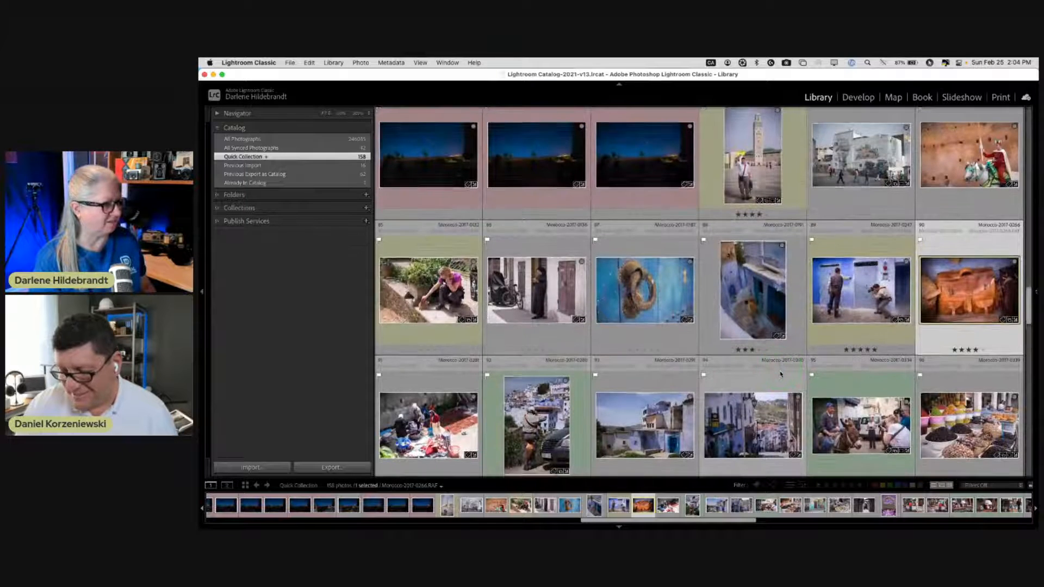
- View the portrait-format photo of the photographer overlooking the blue hillside town at full size and return to the grid
scroll(652, 381, "down", 2)
left_click(528, 397)
double_click(511, 364)
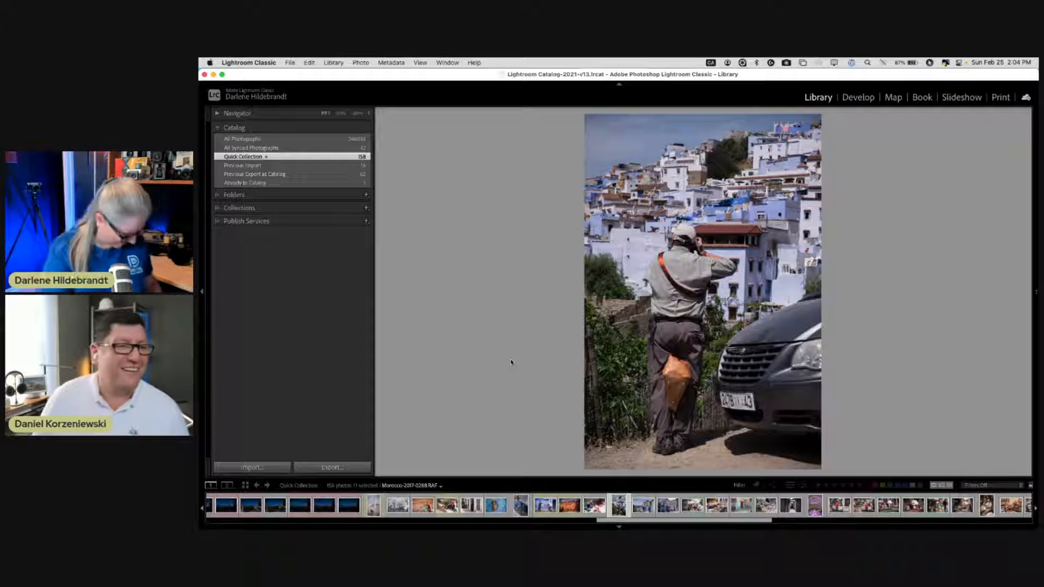
double_click(615, 343)
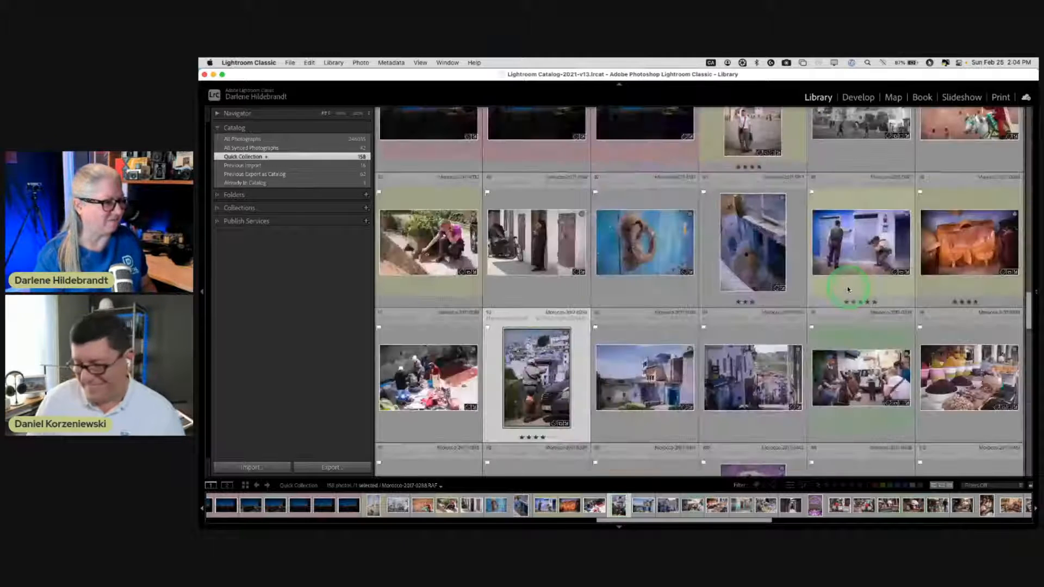
- View the two photos of photographers shooting from behind wooden crates one after the other, and return to the grid
scroll(848, 289, "down", 2)
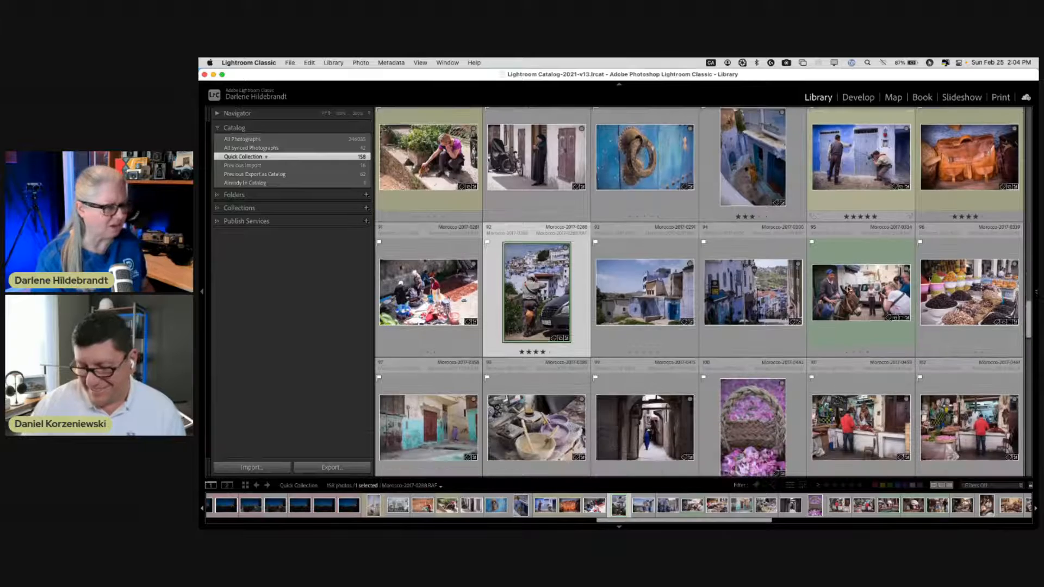
scroll(847, 289, "down", 3)
scroll(848, 287, "down", 3)
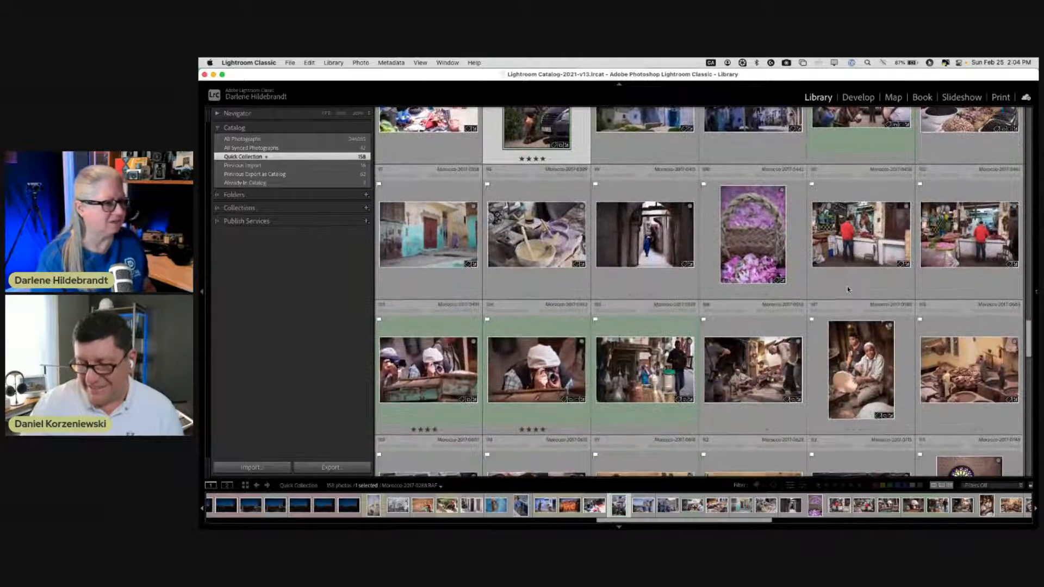
left_click(520, 316)
double_click(412, 326)
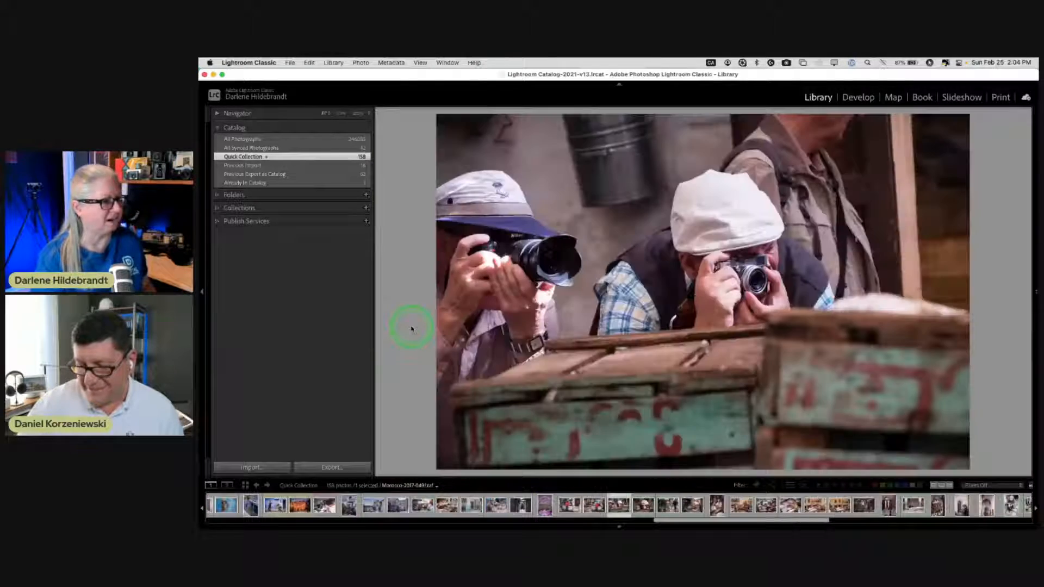
key("Right")
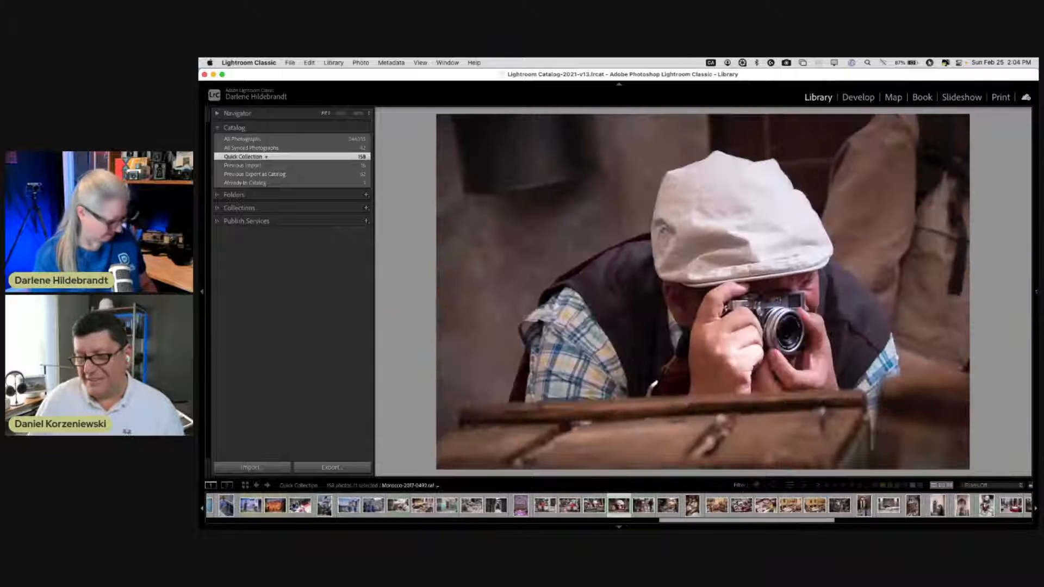
key("g")
left_click(790, 305)
- Browse the Quick Collection thumbnails from the market photos to the desert scenes and back to the earlier 2016 photos
scroll(789, 304, "down", 1)
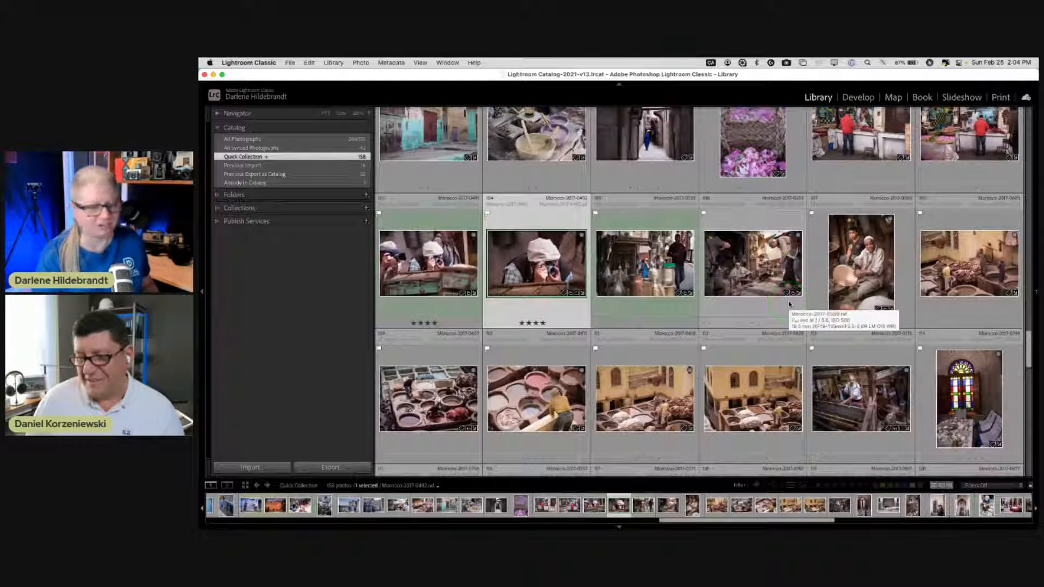
scroll(790, 305, "down", 3)
scroll(790, 305, "down", 4)
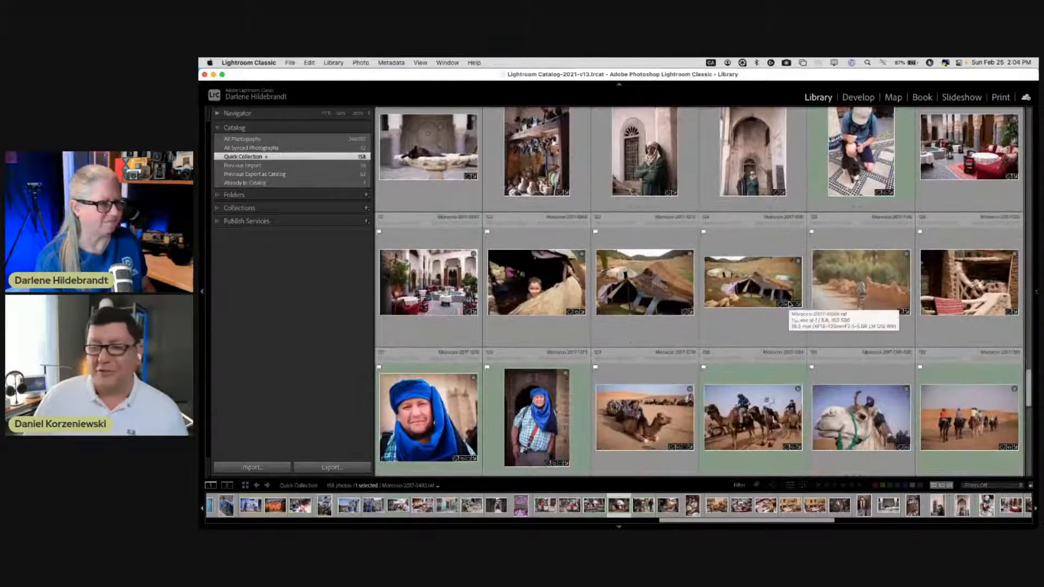
scroll(789, 305, "up", 20)
scroll(790, 305, "up", 8)
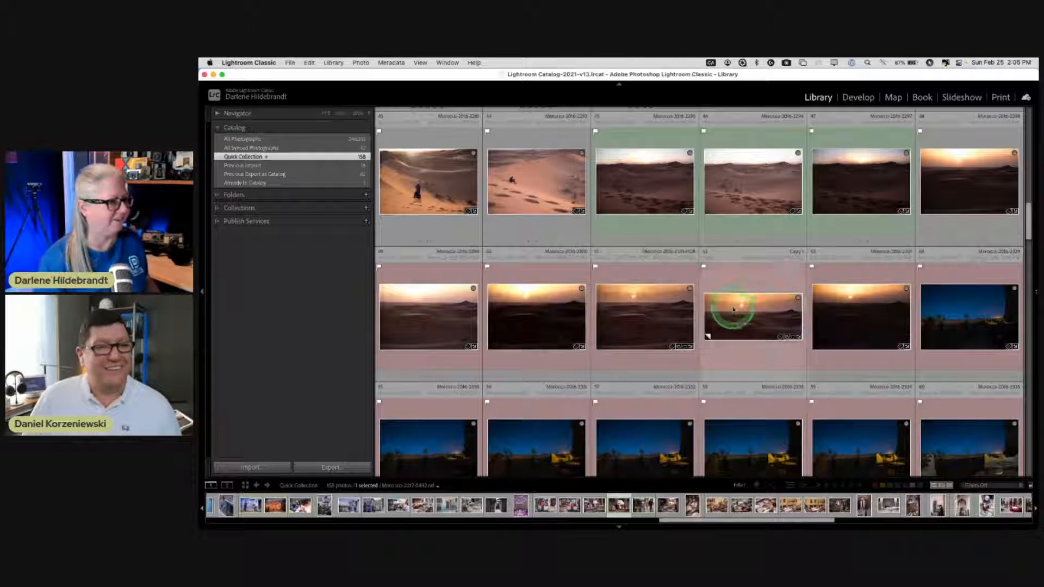
left_click(664, 284)
scroll(667, 279, "up", 3)
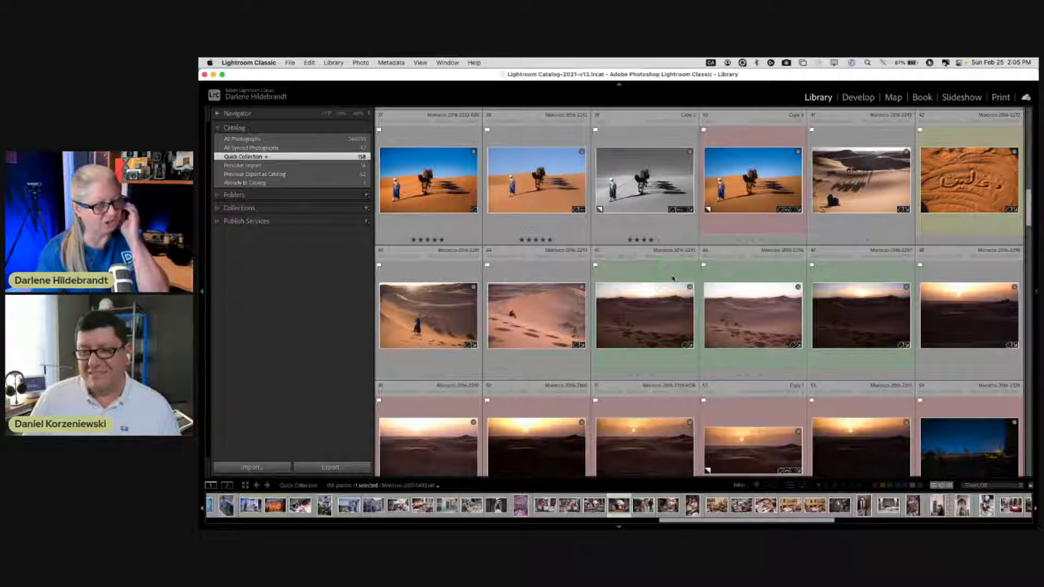
scroll(673, 278, "up", 2)
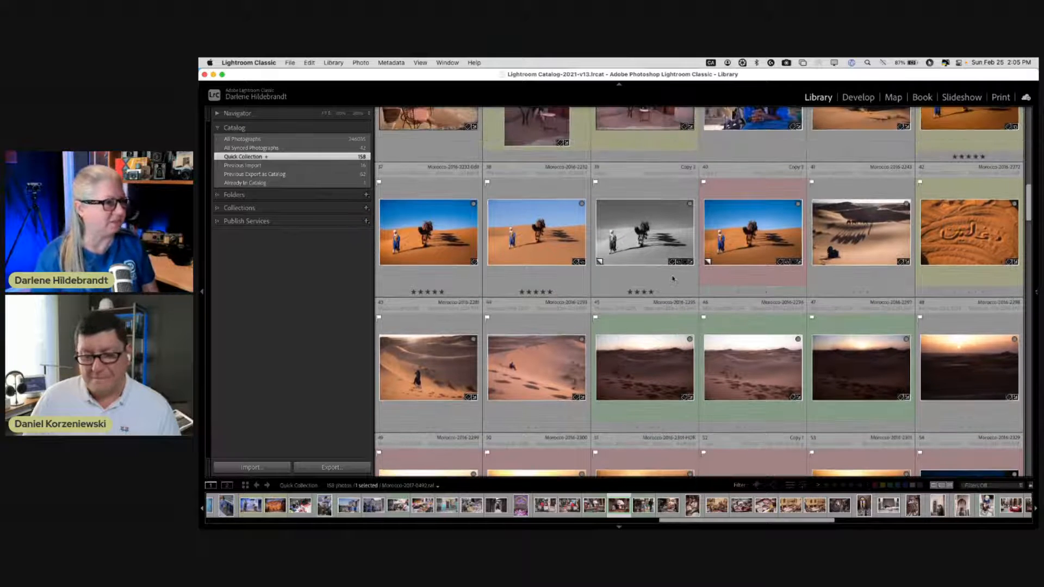
scroll(674, 279, "up", 1)
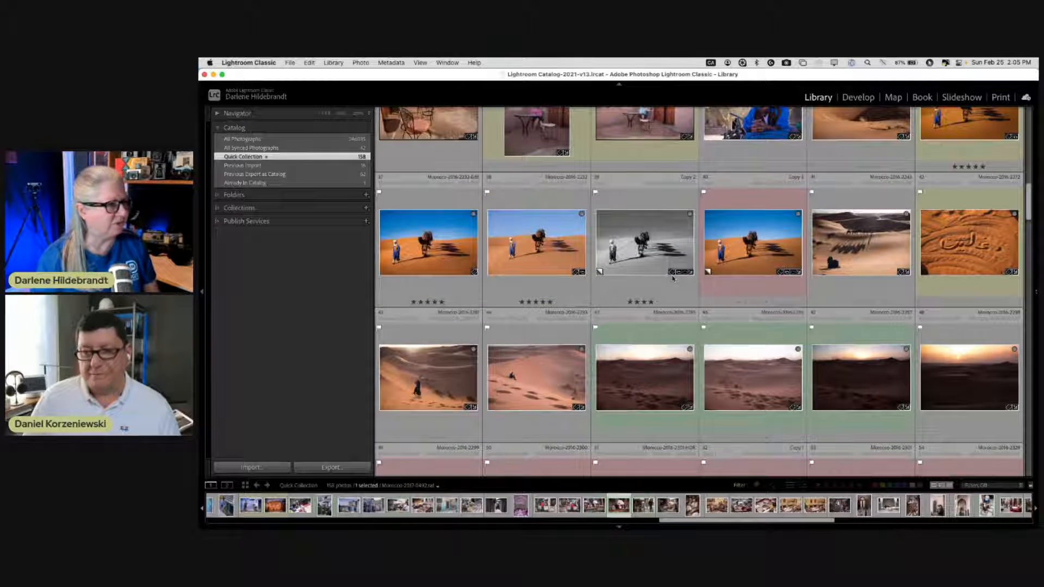
scroll(673, 278, "up", 3)
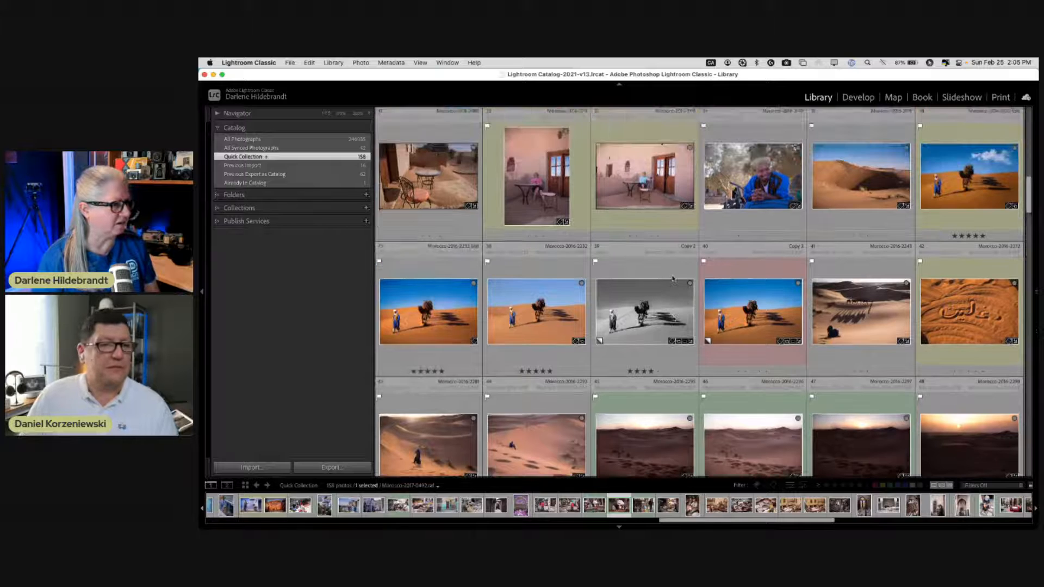
scroll(673, 279, "up", 6)
scroll(673, 278, "up", 4)
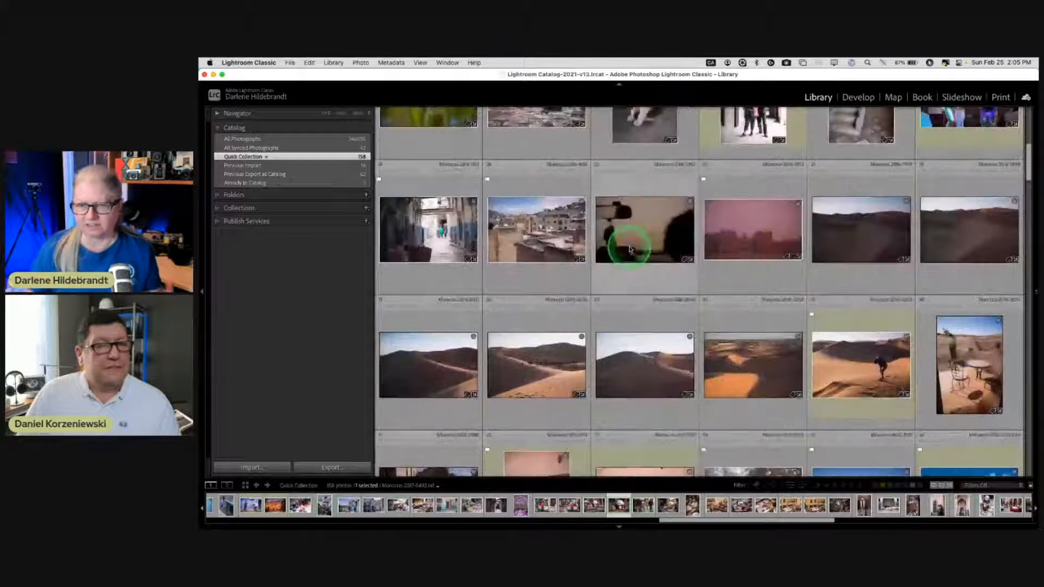
- View the blurry car rear-view mirror photo and the following hazy pink gateway photo enlarged, and return to the grid
double_click(477, 237)
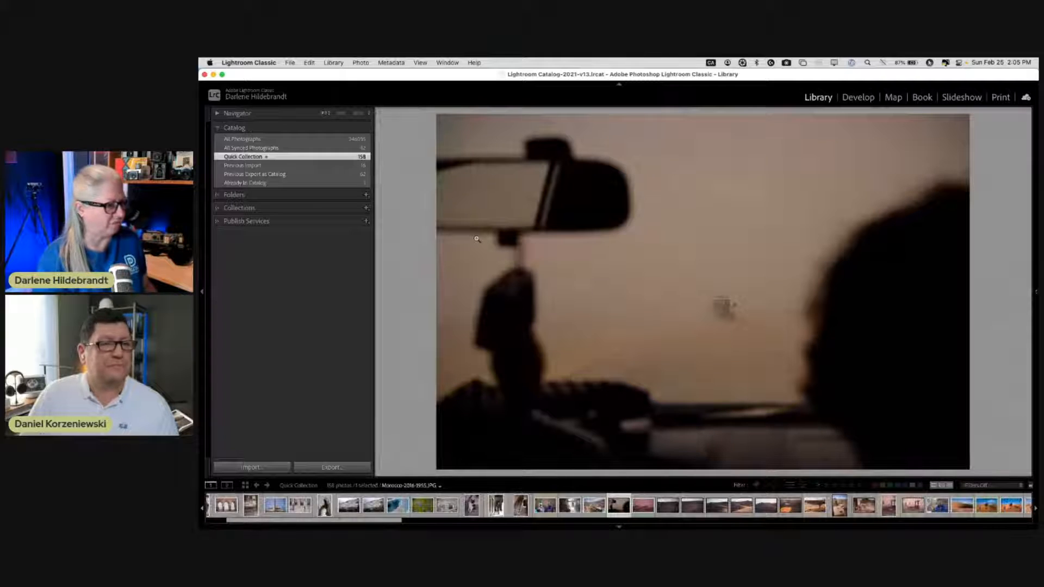
key("Right")
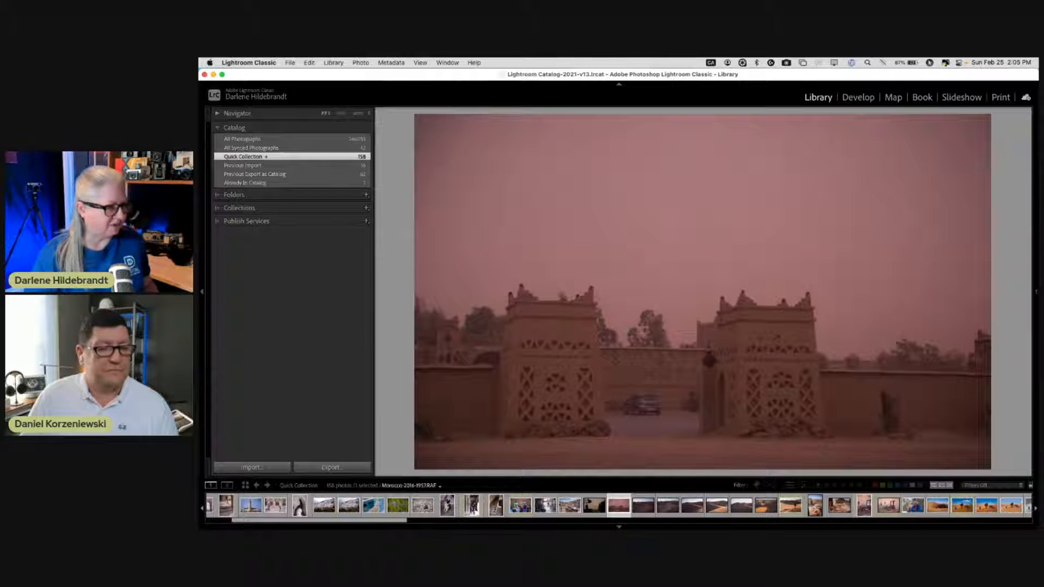
key("g")
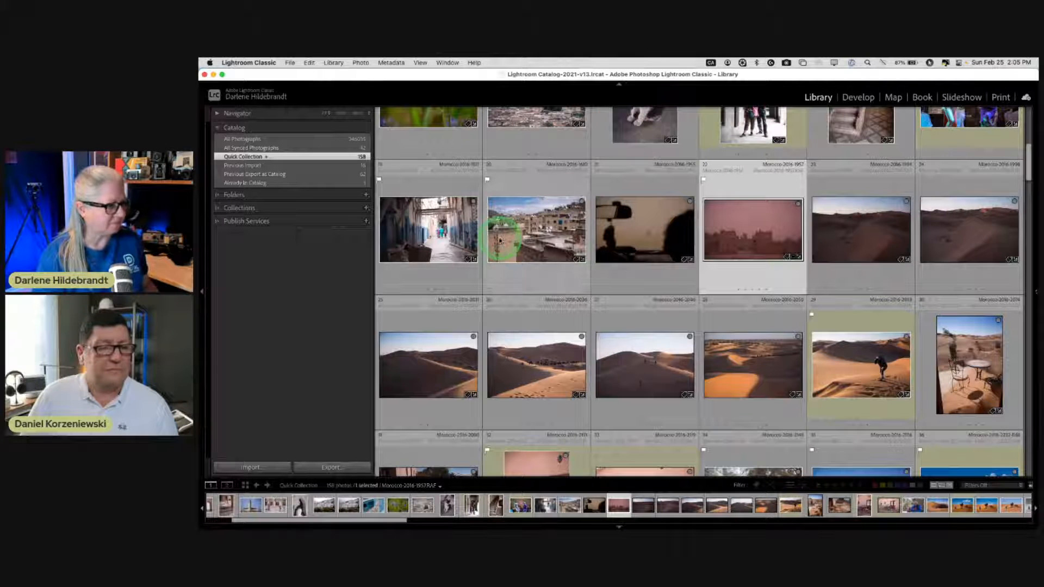
- View the series of sand dune photos enlarged, through to the distant camel caravan, and return to the grid
left_click(417, 374)
left_click(417, 375)
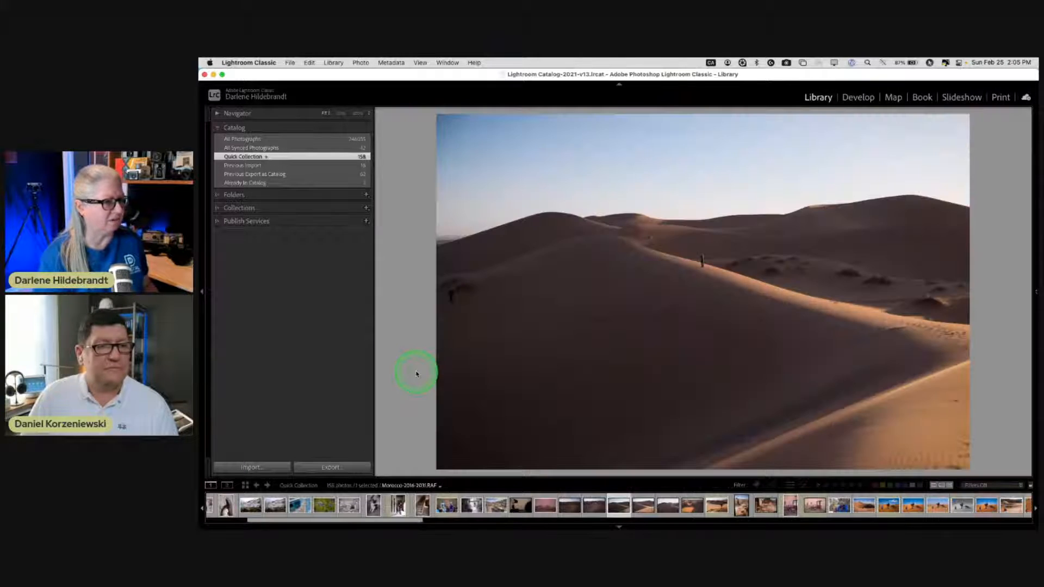
key("Right")
key("Right")
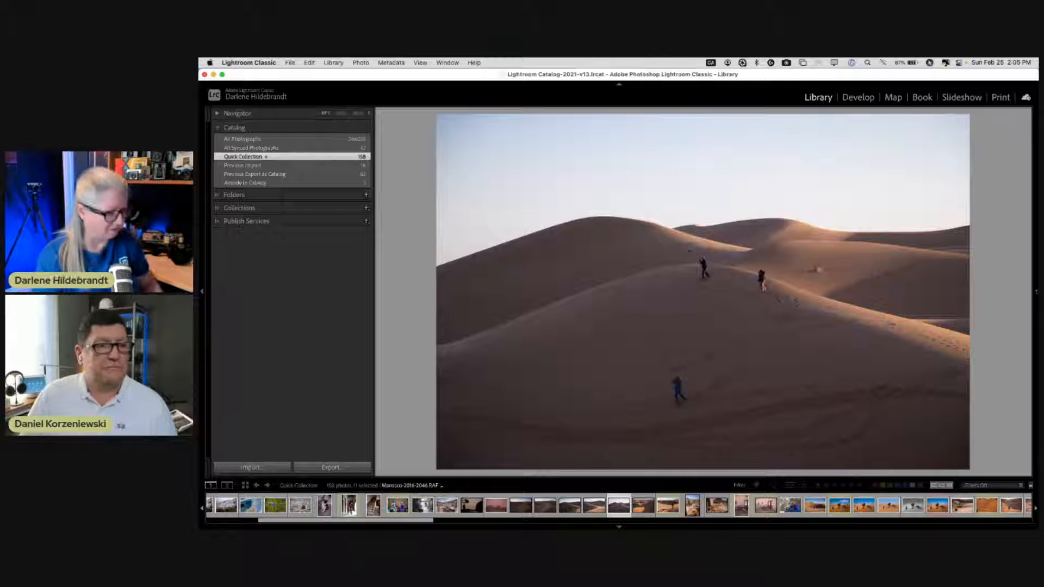
key("Right")
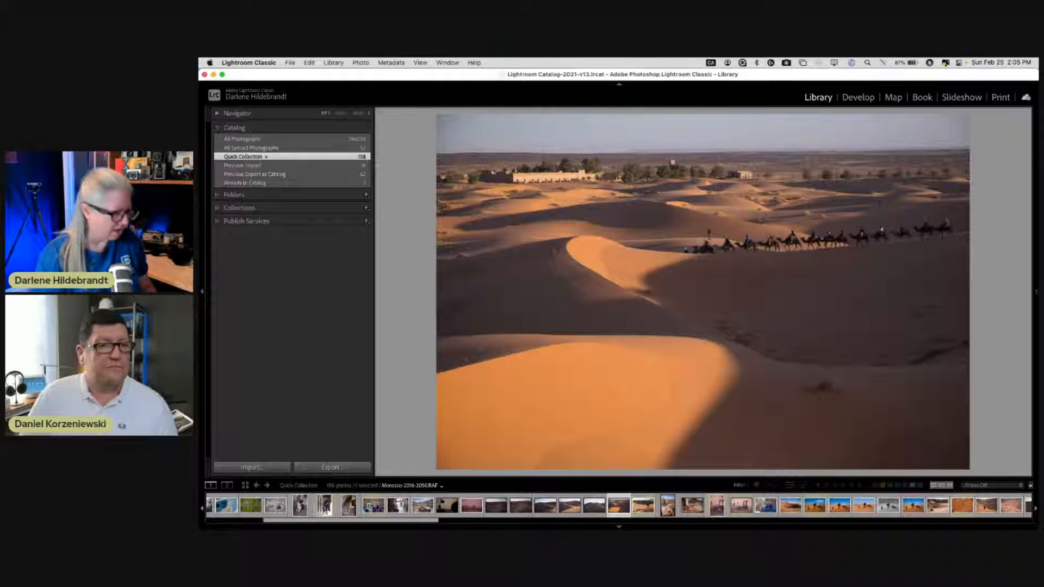
double_click(583, 333)
- View the two photos of a person seated at the table outside the pink building enlarged, and return to the grid
scroll(582, 331, "down", 3)
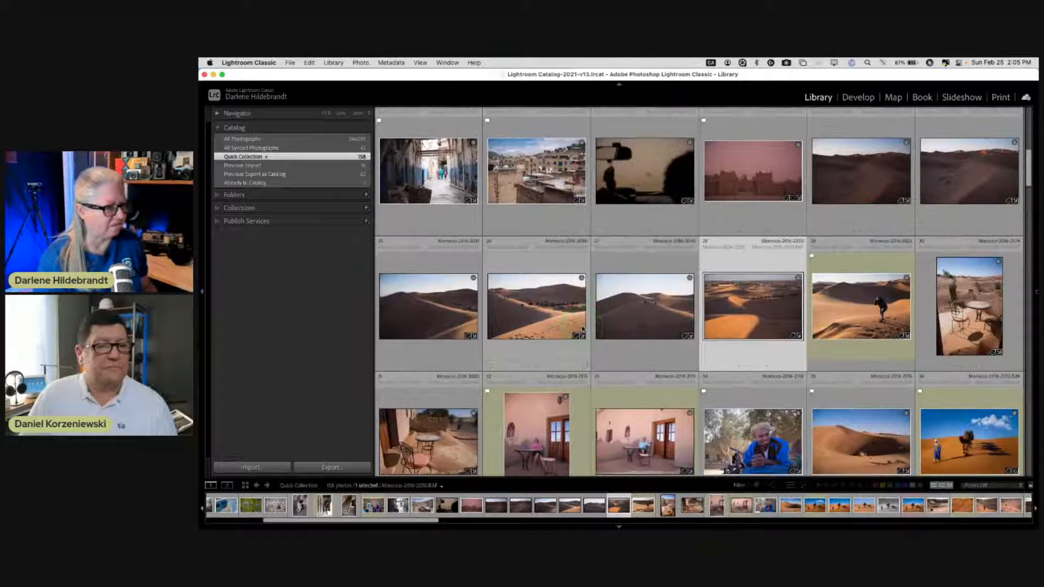
scroll(583, 329, "down", 3)
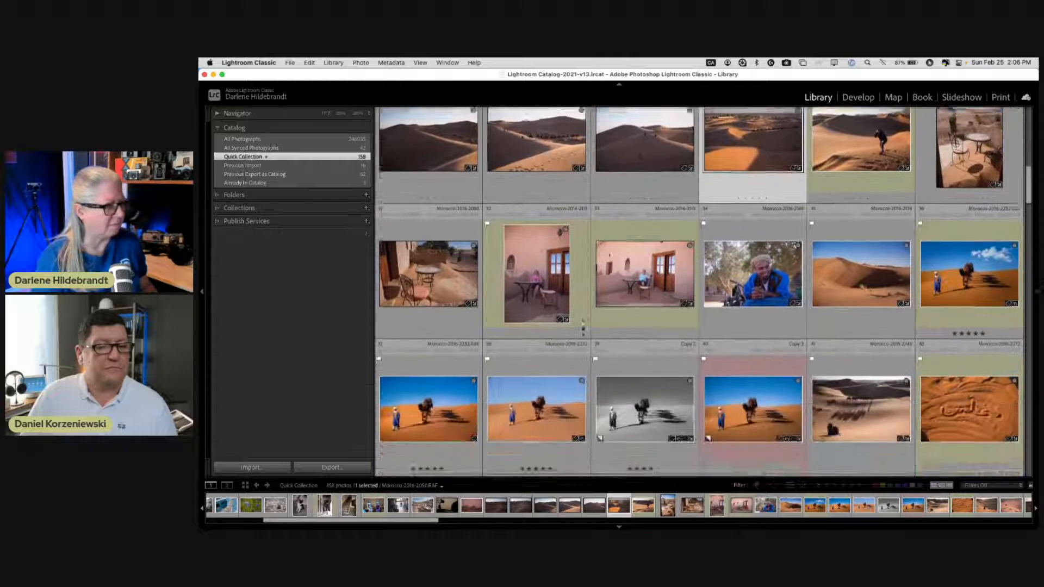
left_click(523, 294)
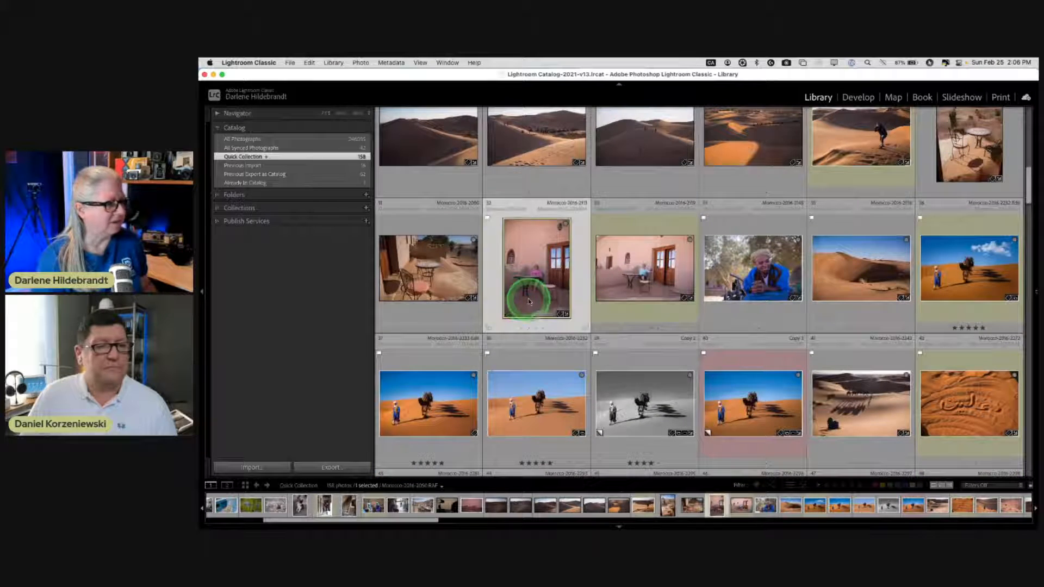
double_click(529, 301)
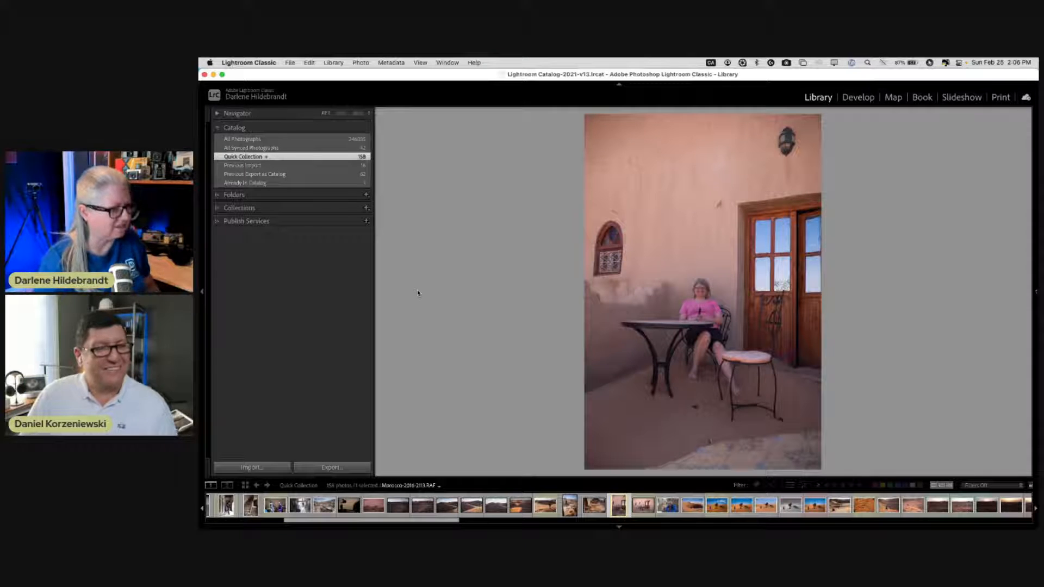
key("Right")
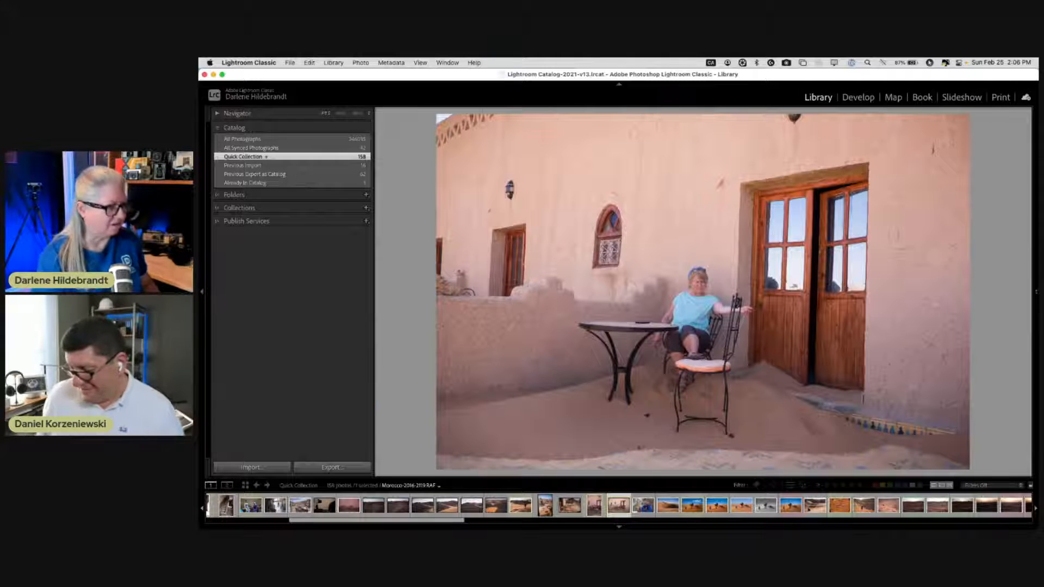
key("g")
- Compare the blue-robed camel guide's original photo with the edited versions, ending on the one with clouds, and return to the grid
scroll(550, 232, "down", 2)
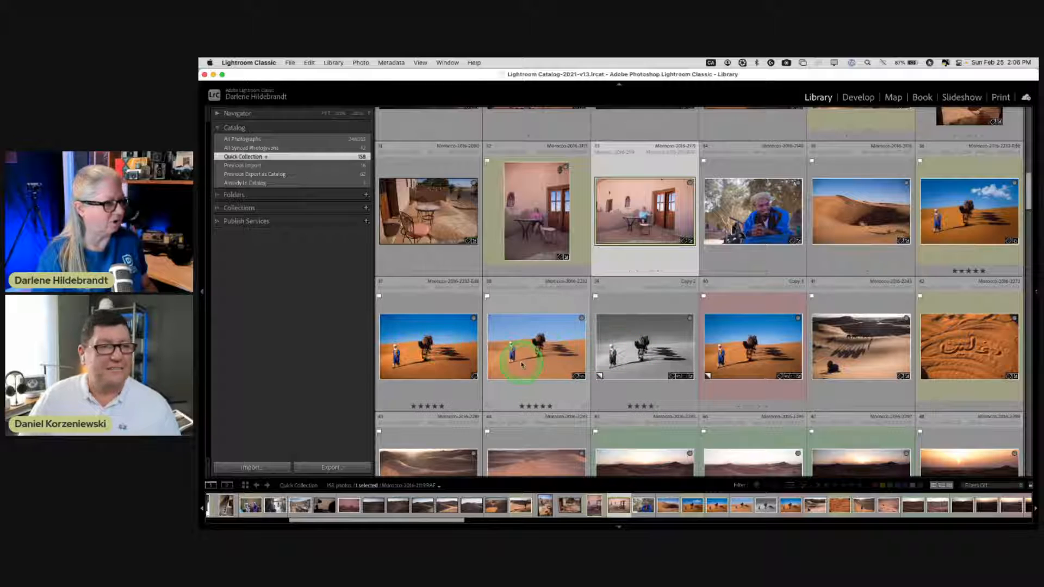
double_click(521, 364)
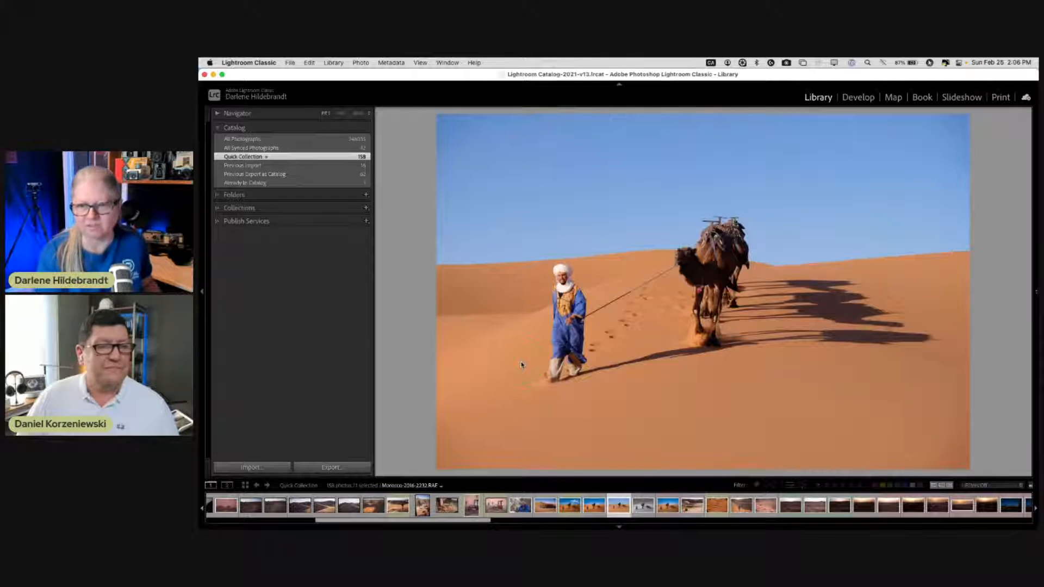
key("Left")
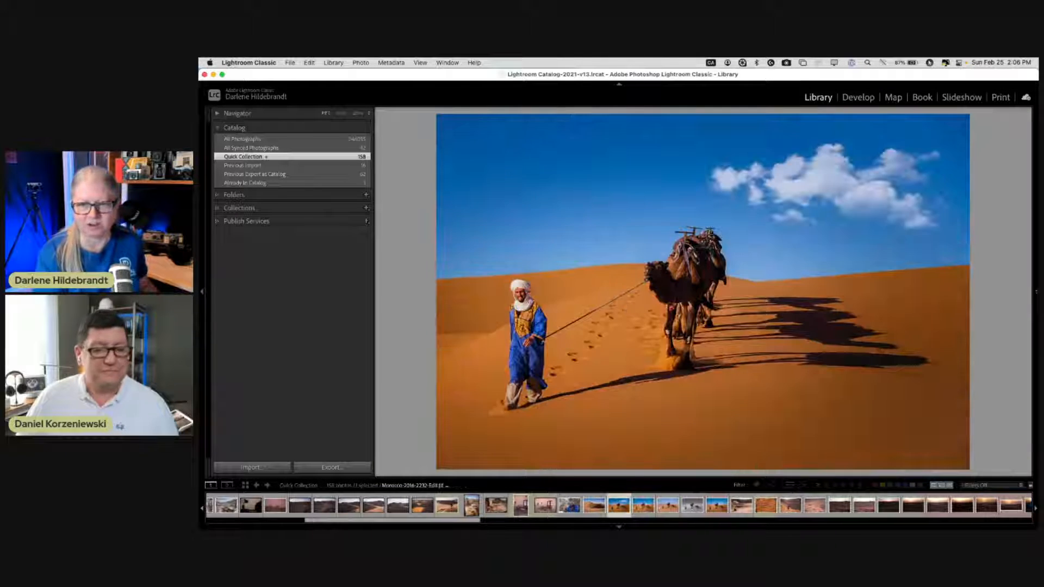
key("Left")
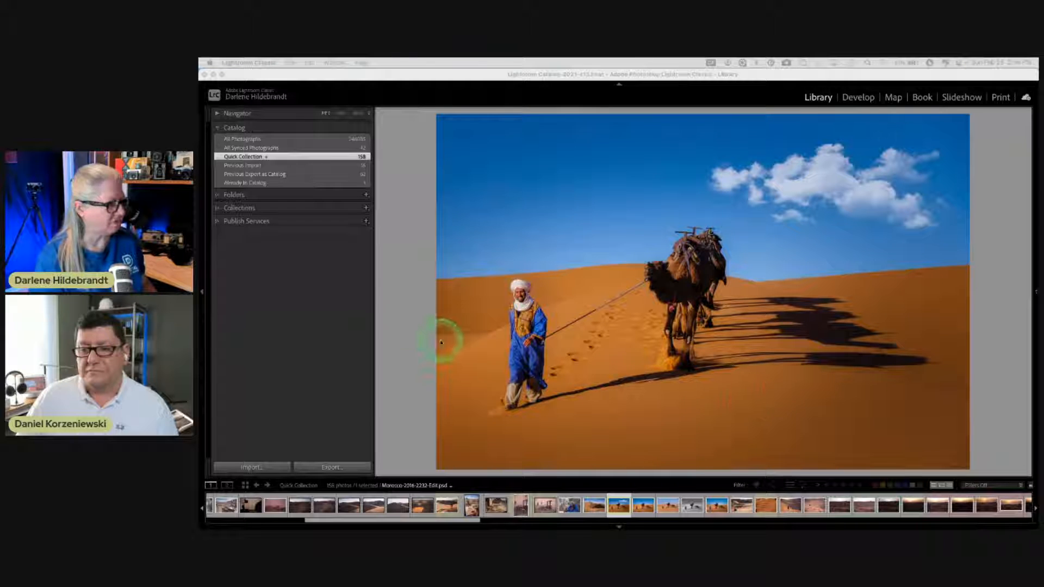
left_click(395, 321)
key("g")
- Open the photo of Arabic writing in the orange sand at full size
scroll(626, 310, "down", 1)
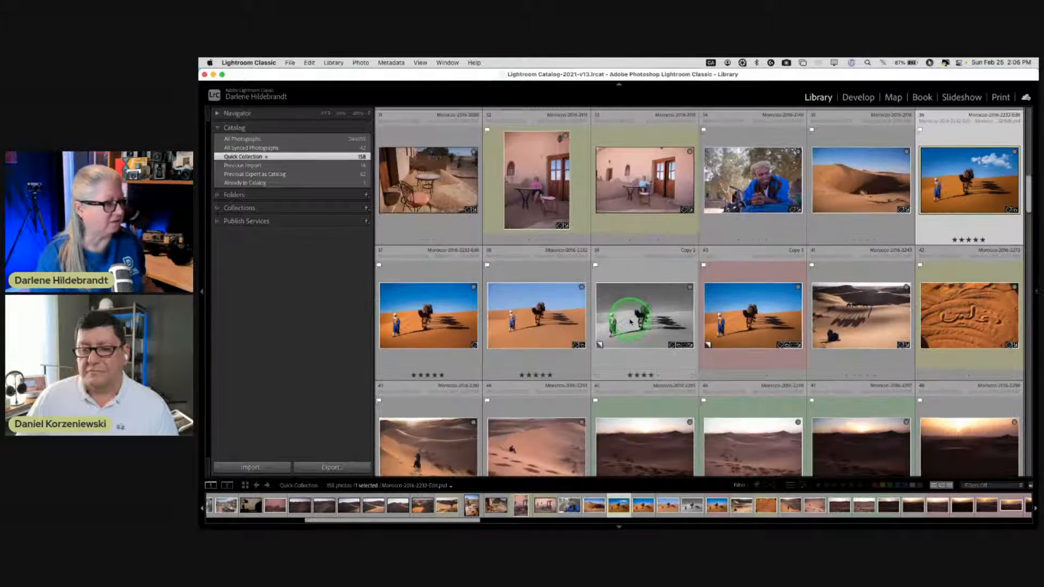
scroll(631, 322, "down", 1)
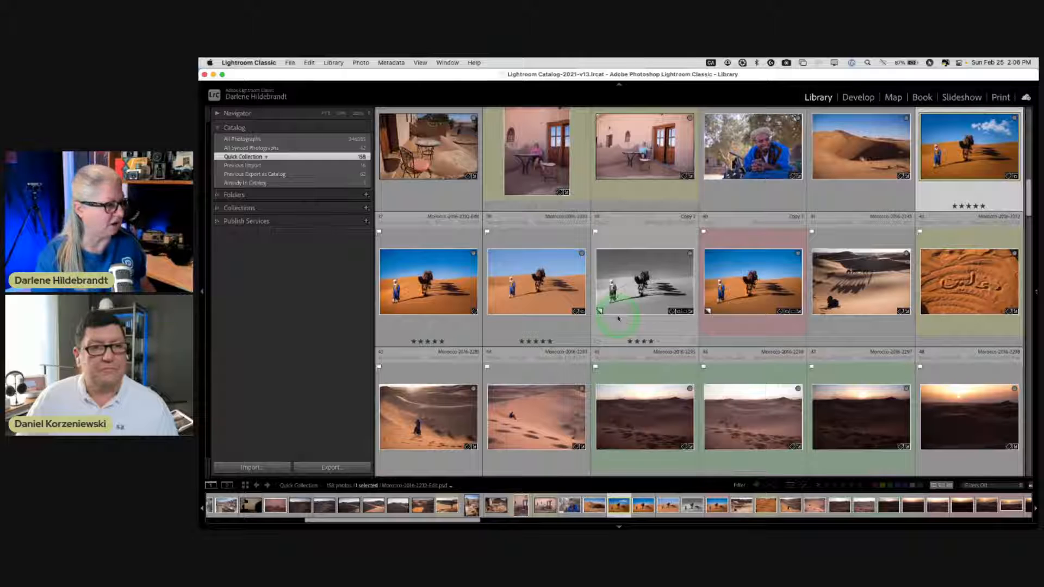
double_click(964, 296)
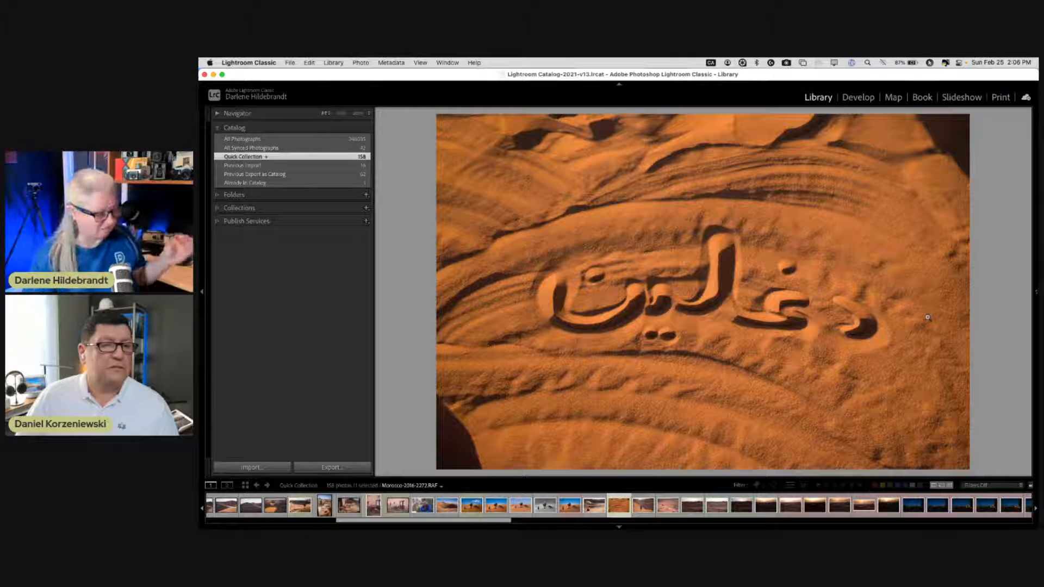
- View the dusk and sunset dune photos enlarged, from the footprints scene through to the bracketed sunset exposures, and return to the grid
double_click(885, 293)
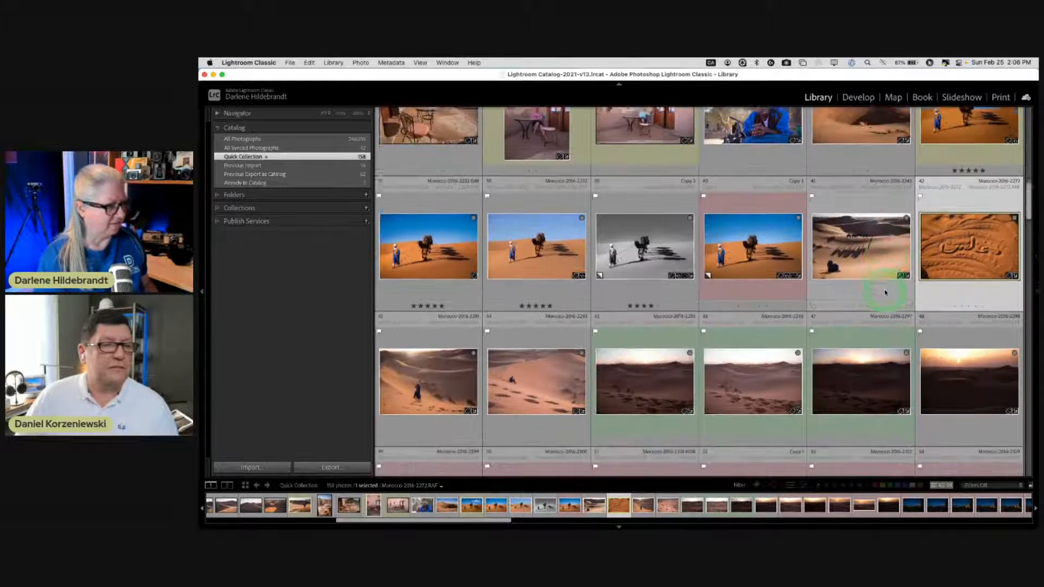
scroll(886, 292, "down", 1)
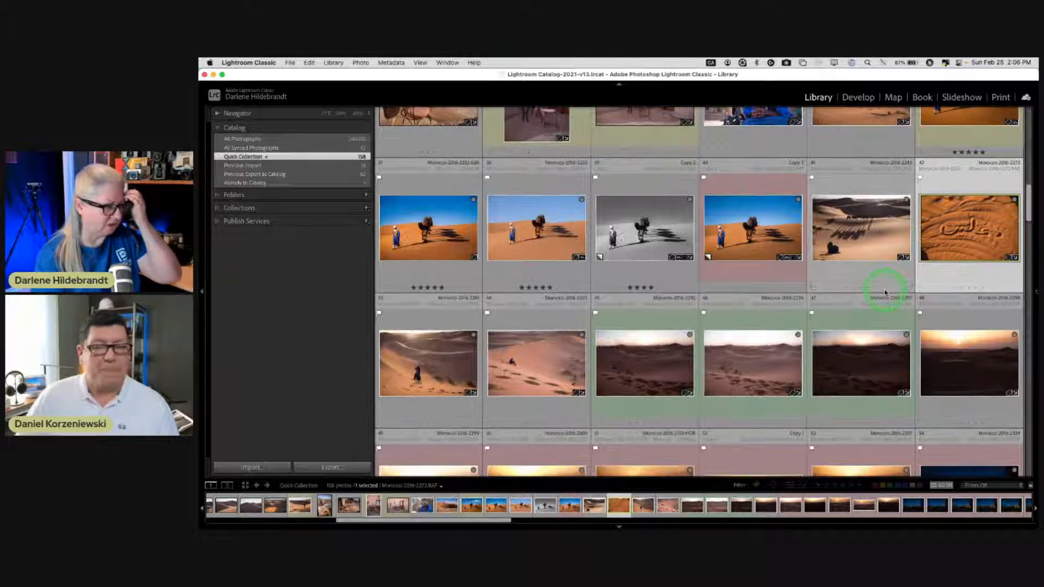
scroll(886, 293, "down", 3)
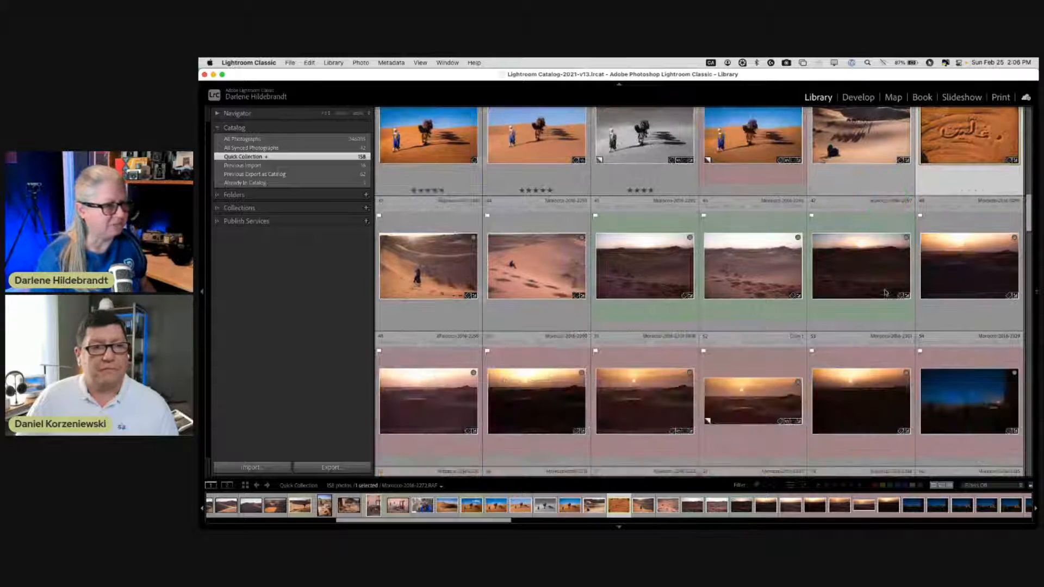
mouse_move(886, 293)
left_mouse_down()
mouse_move(512, 268)
mouse_move(618, 283)
left_mouse_up()
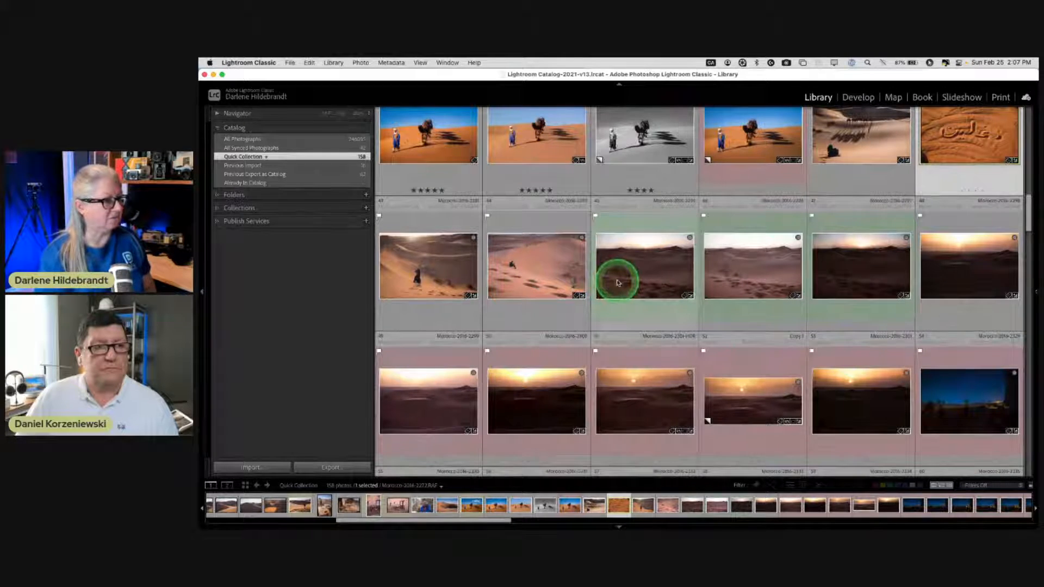
double_click(619, 283)
key("Right")
key("Right")
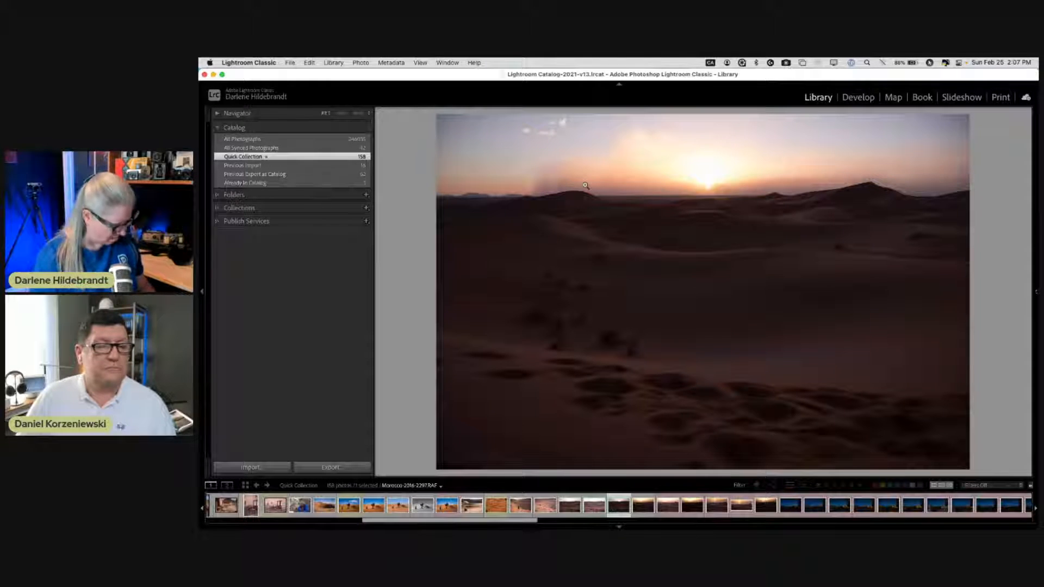
key("Right")
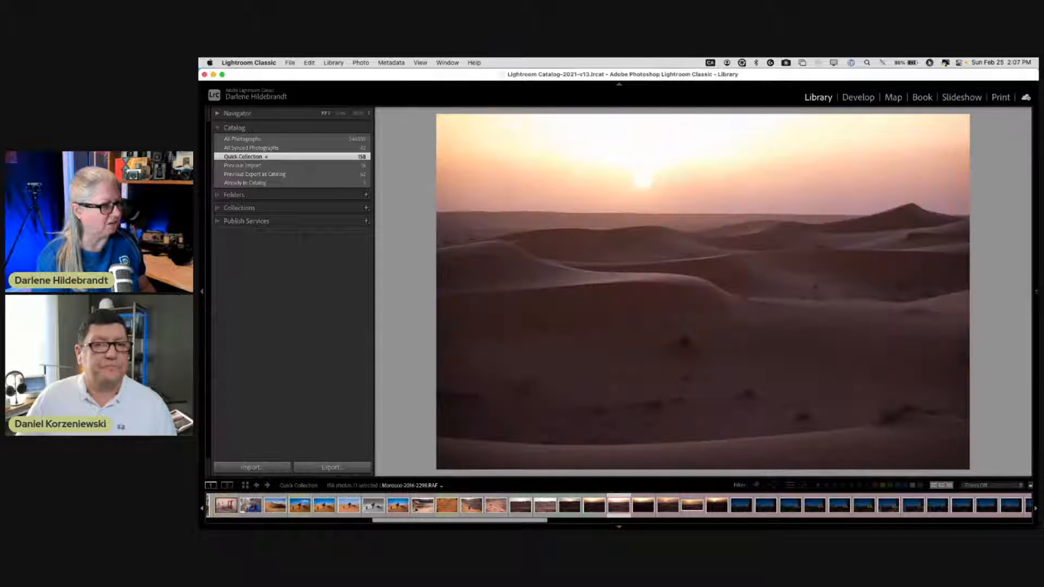
key("Right")
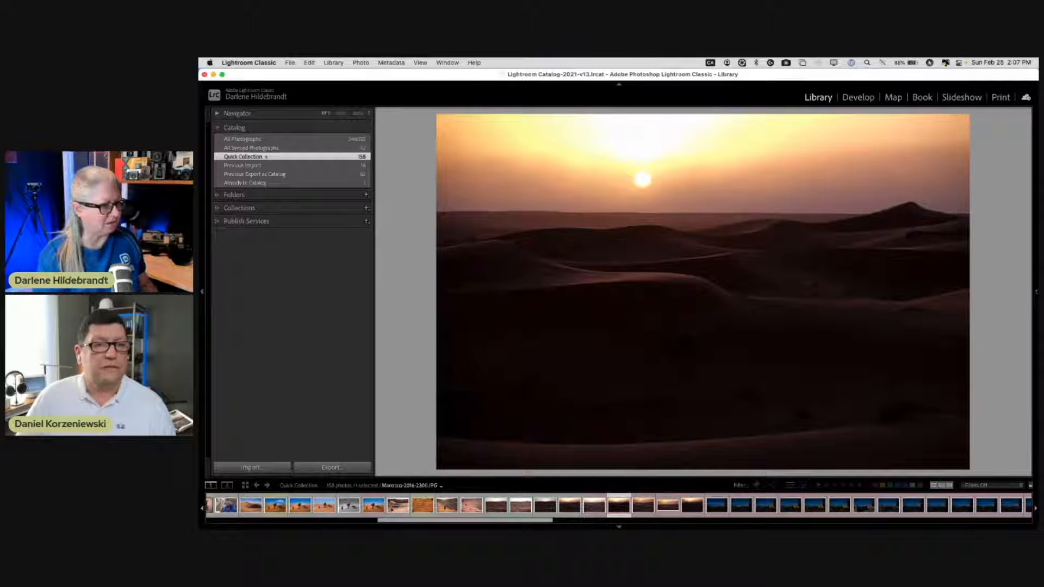
key("Right")
key("Left")
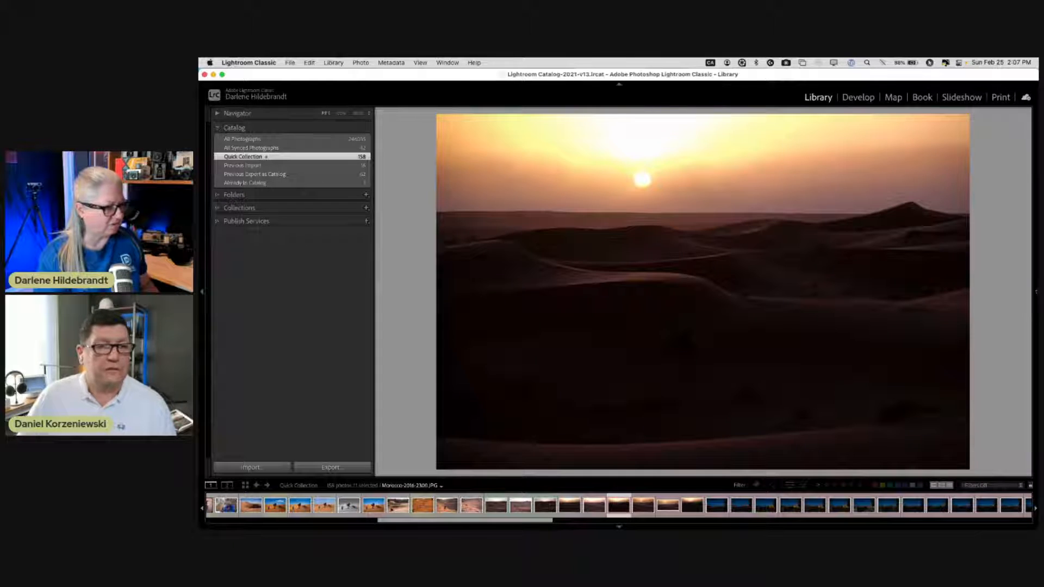
key("g")
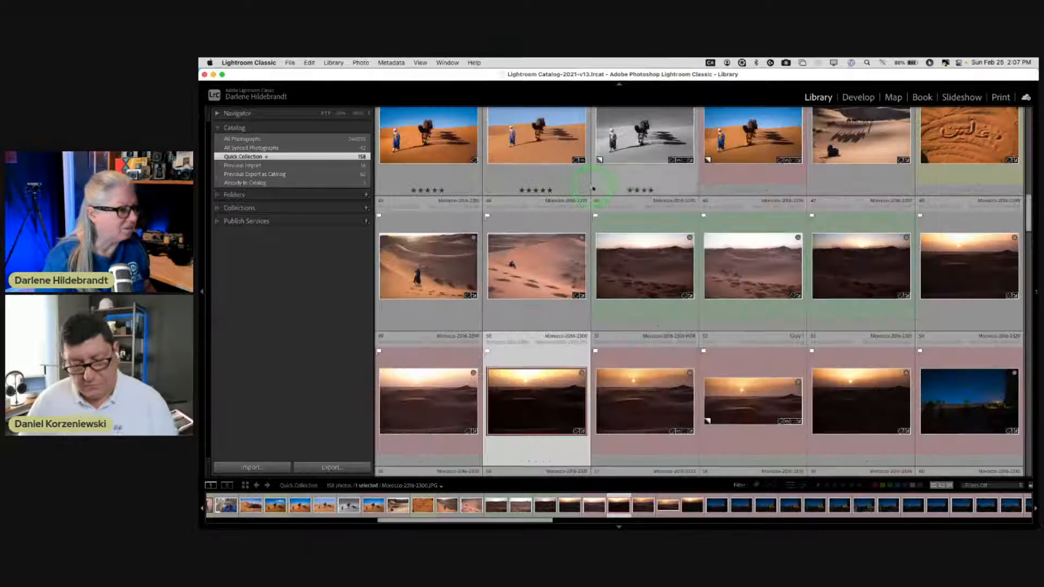
- Remove the existing HDR version of the sunset dunes and its cropped virtual copy from the Quick Collection
left_click(629, 400)
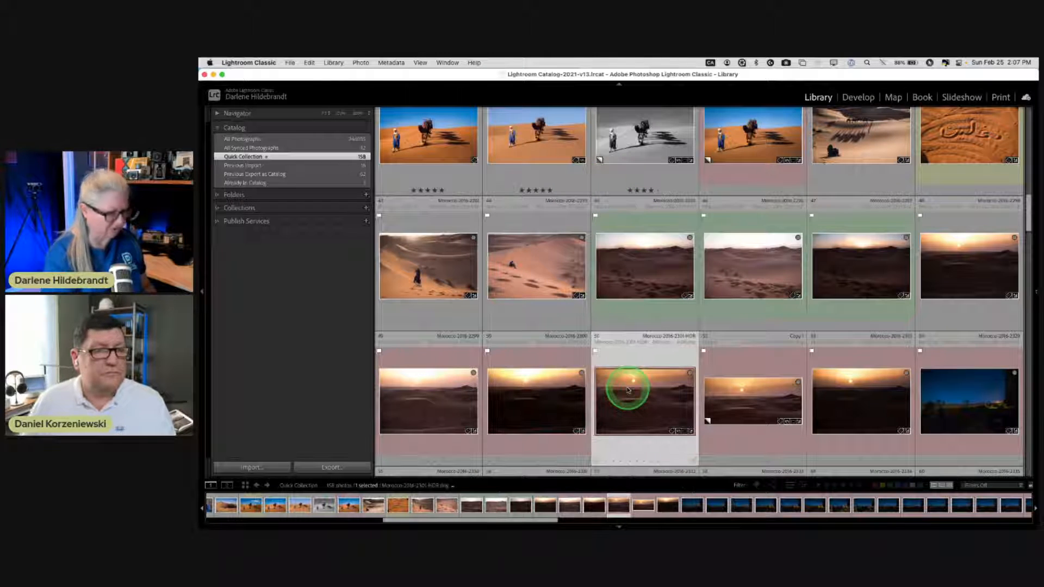
key("b")
left_click(607, 391)
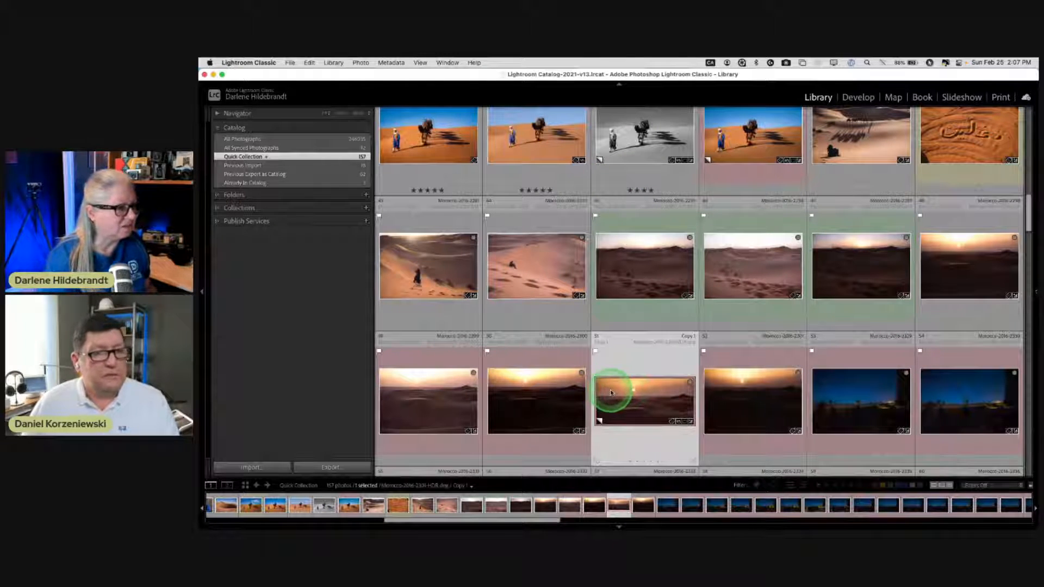
key("b")
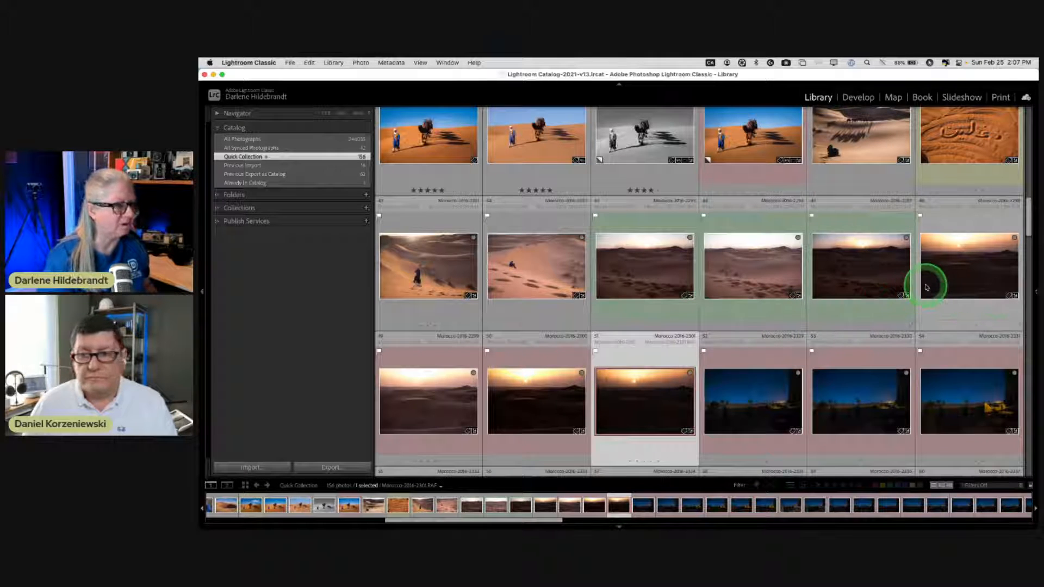
- Compare the four sunset dune exposures side by side in Survey view and try to send them to HDR Merge in Luminar Neo
left_click(961, 282, "shift")
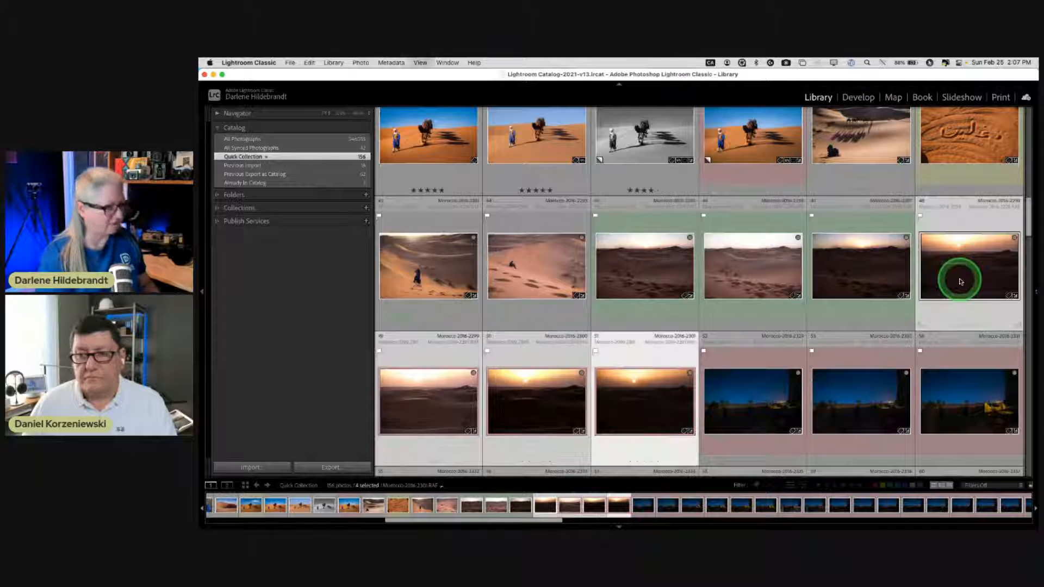
key("n")
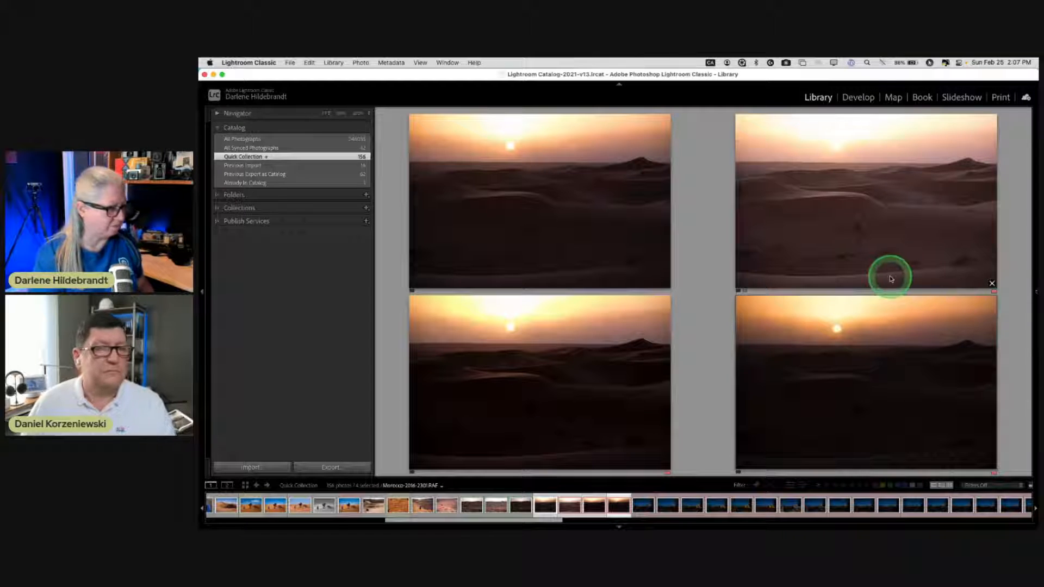
right_click(576, 202)
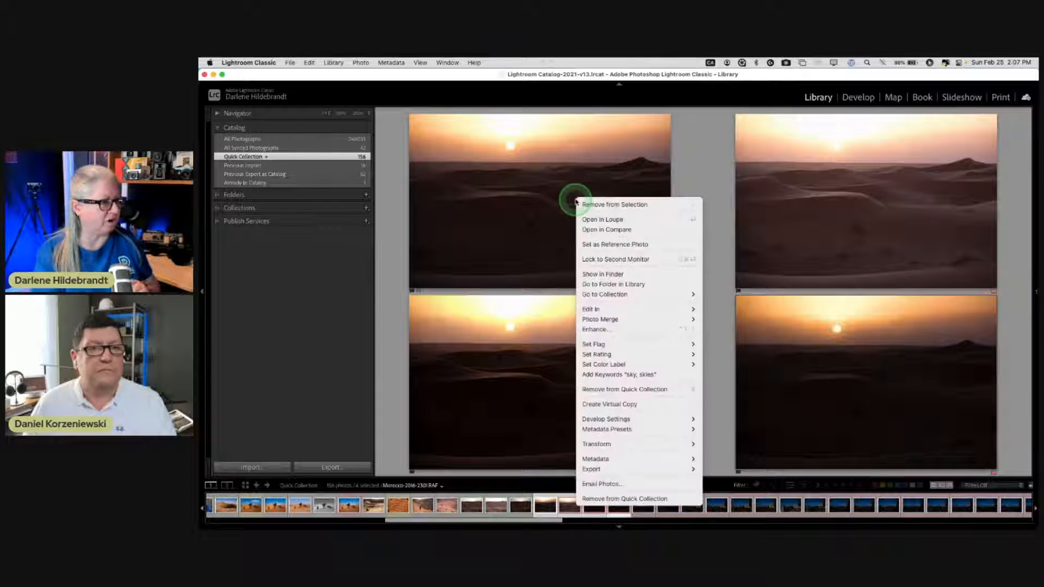
left_click(600, 309)
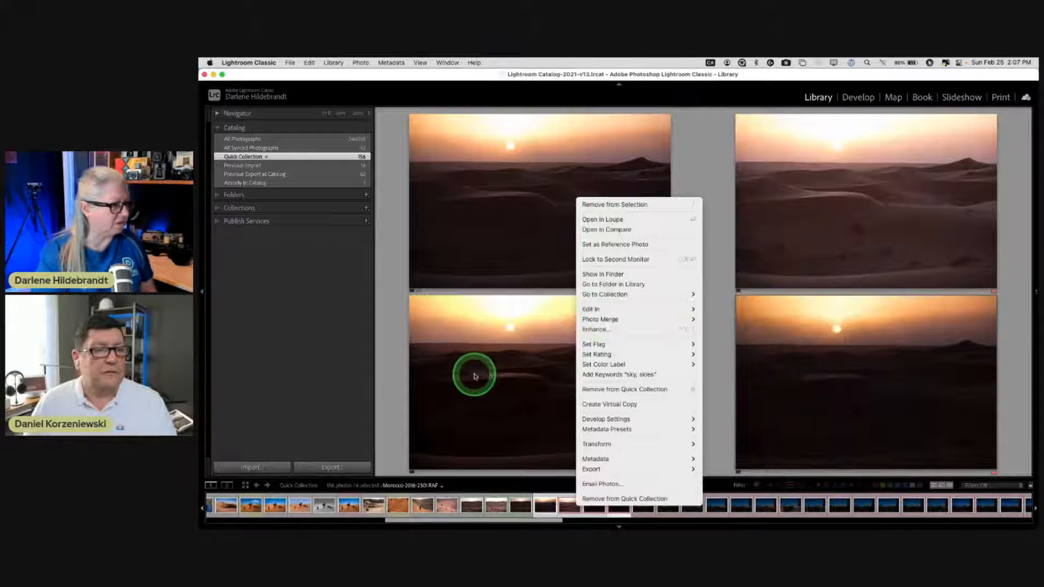
mouse_move(598, 470)
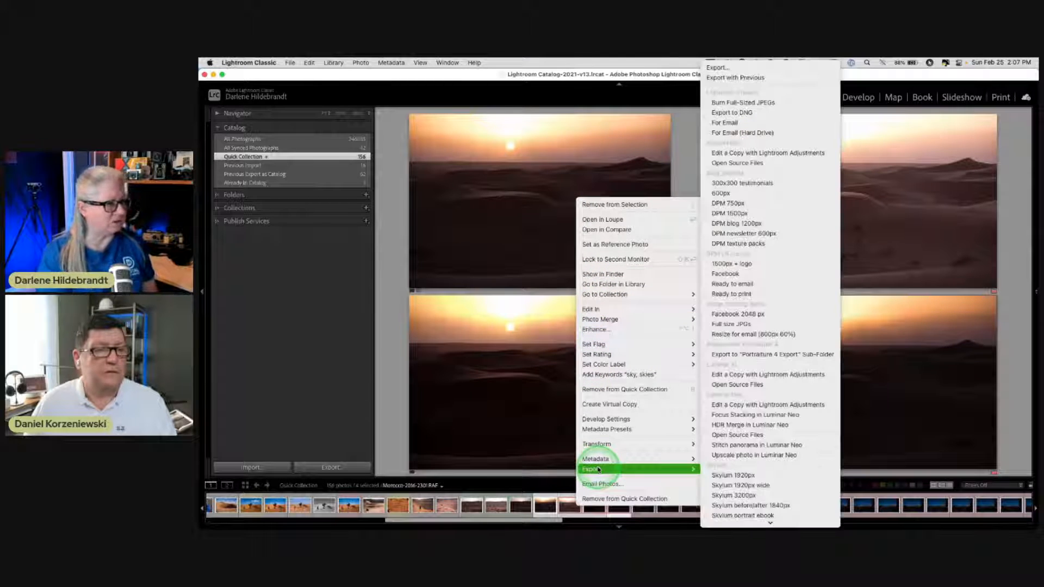
left_click(732, 425)
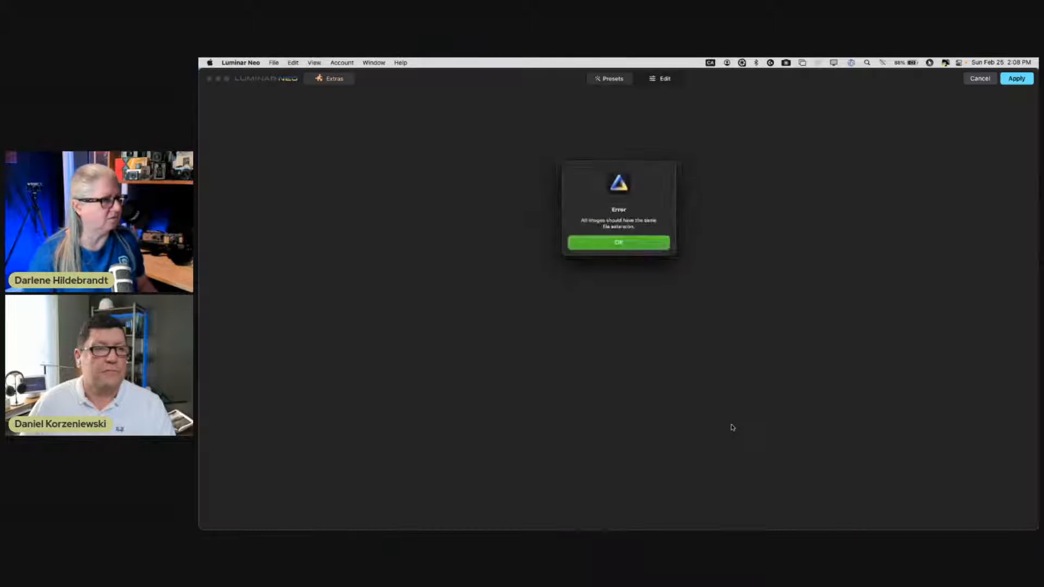
left_click(614, 242)
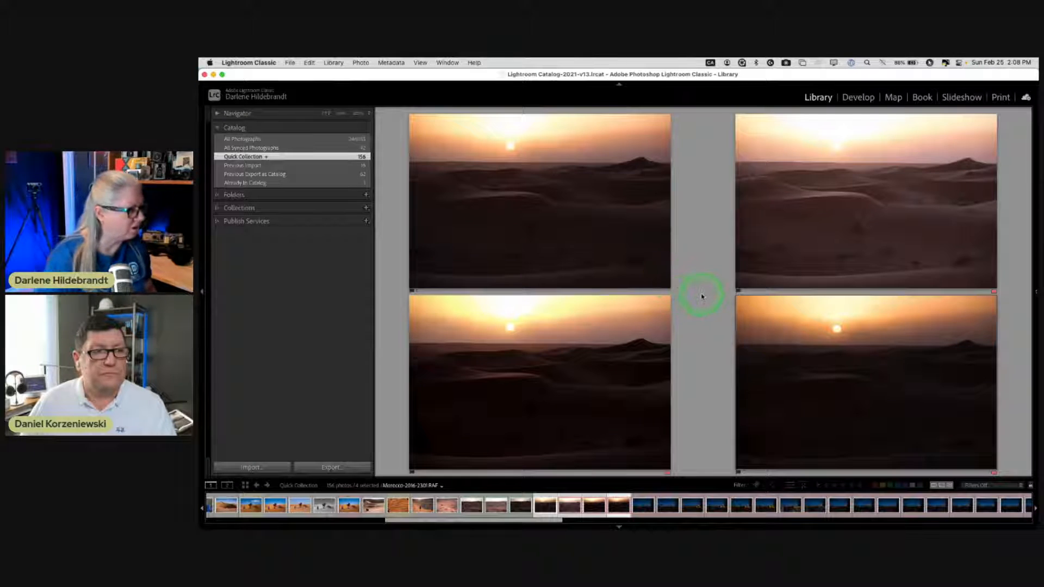
- Return to the grid and remove the JPG sunset exposure from the Quick Collection
key("g")
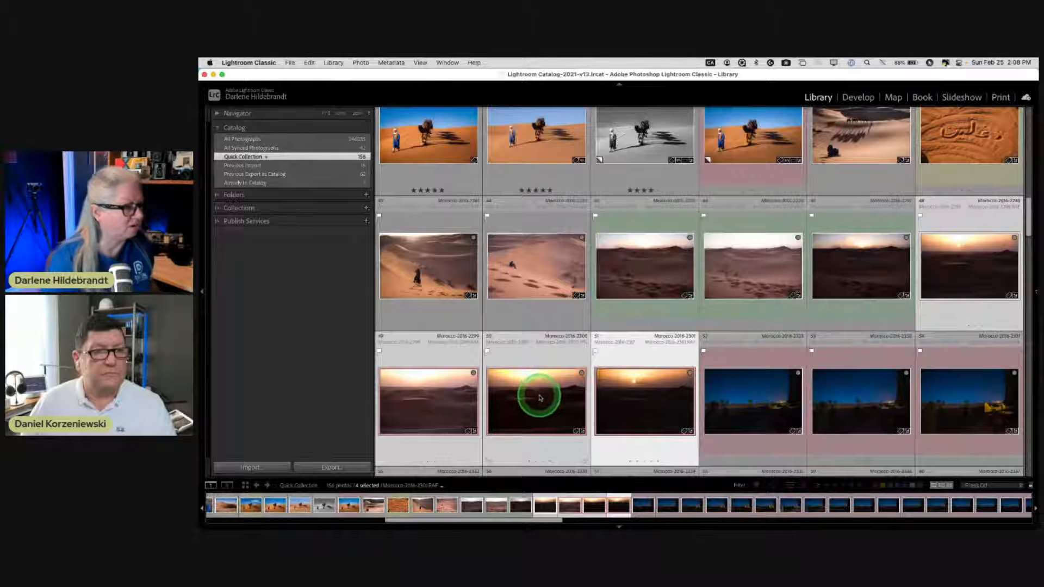
left_click(541, 392, "super")
left_click(537, 361)
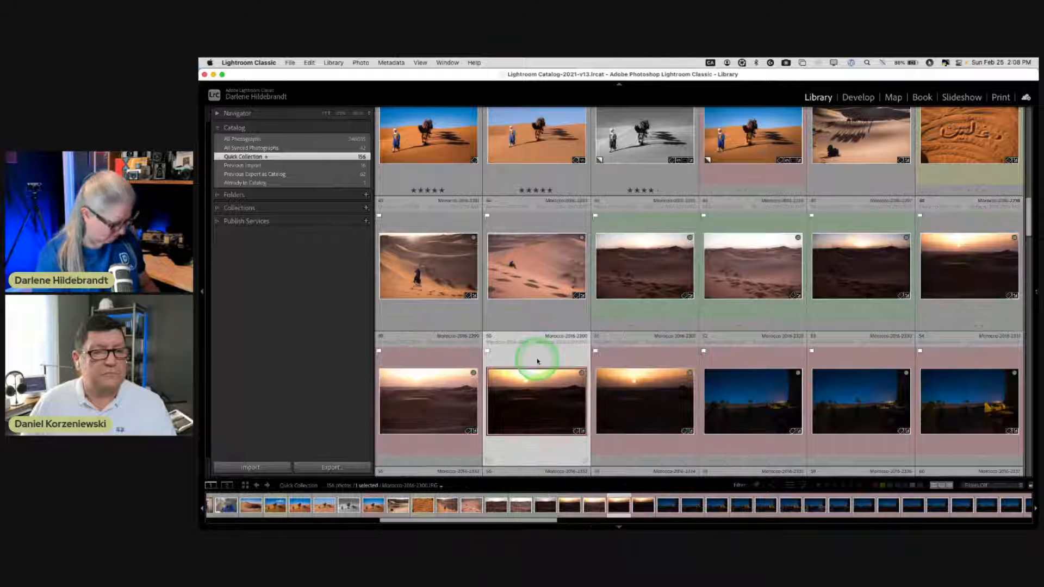
key("b")
- Select the three remaining RAW sunset dune exposures and export them to HDR Merge in Luminar Neo
left_click(945, 265, "shift")
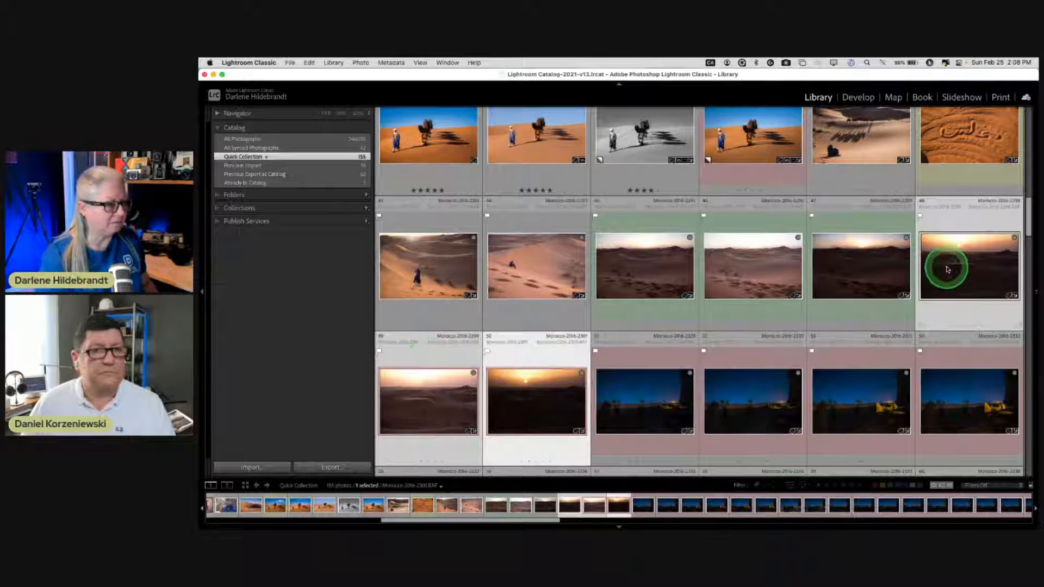
right_click(967, 260)
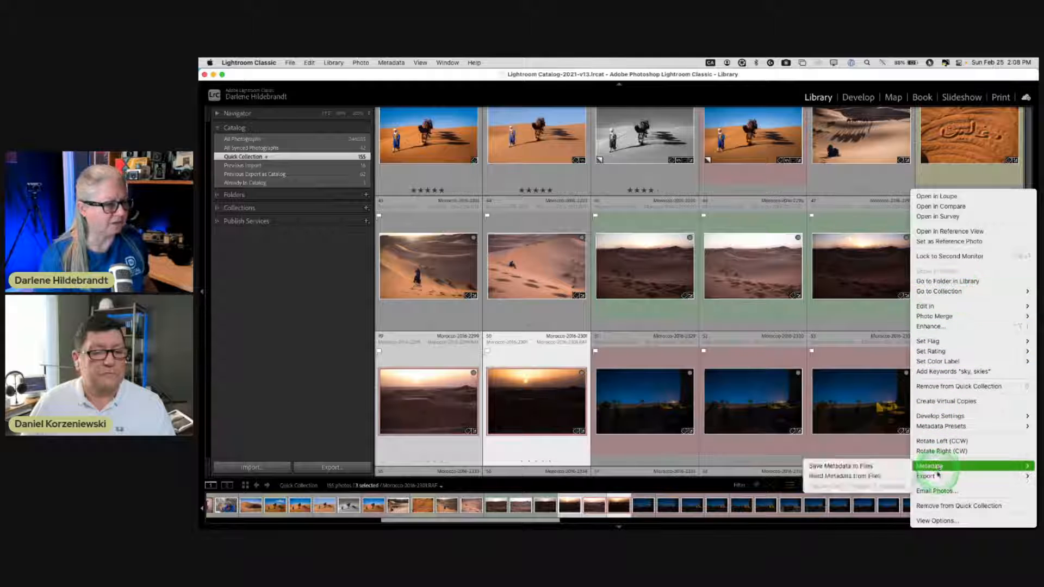
mouse_move(938, 474)
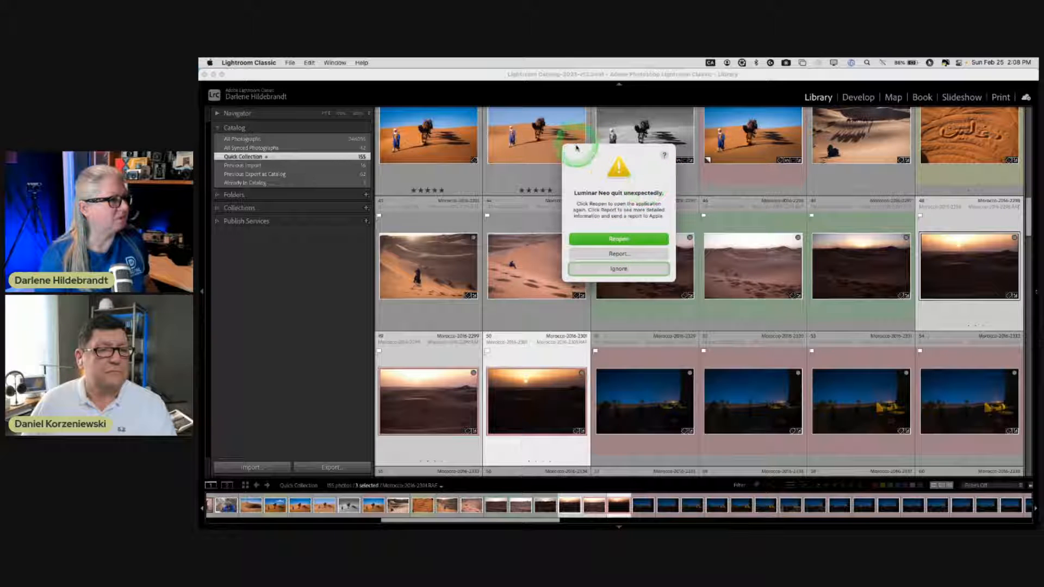
left_click_drag(576, 152, 1038, 164)
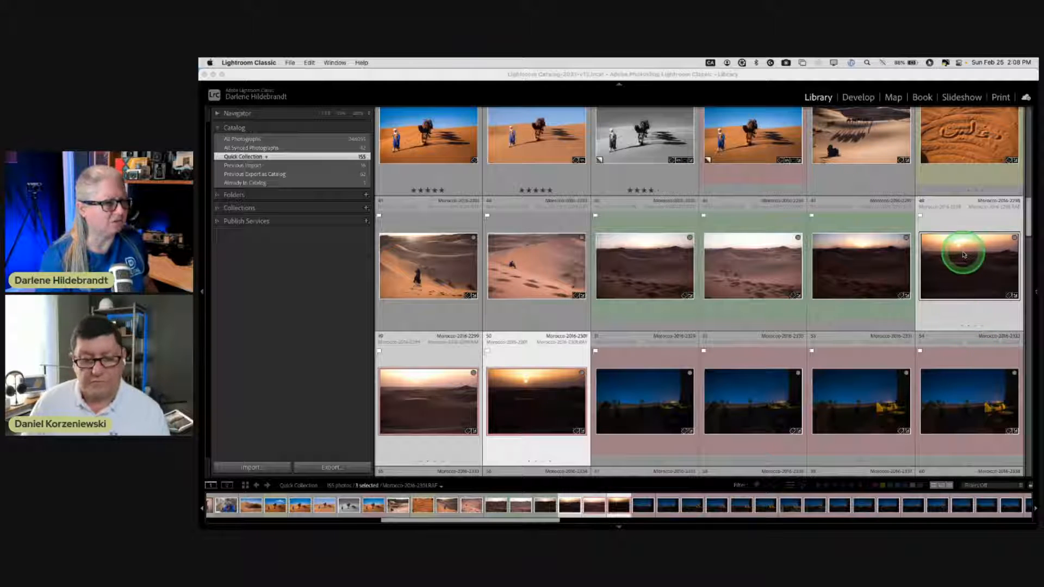
left_click(957, 234)
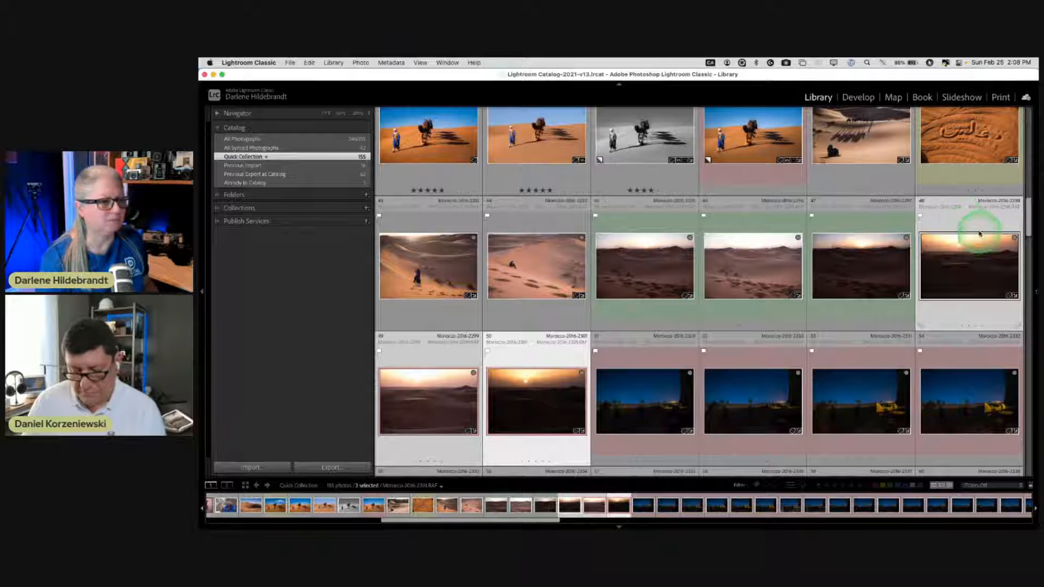
right_click(973, 226)
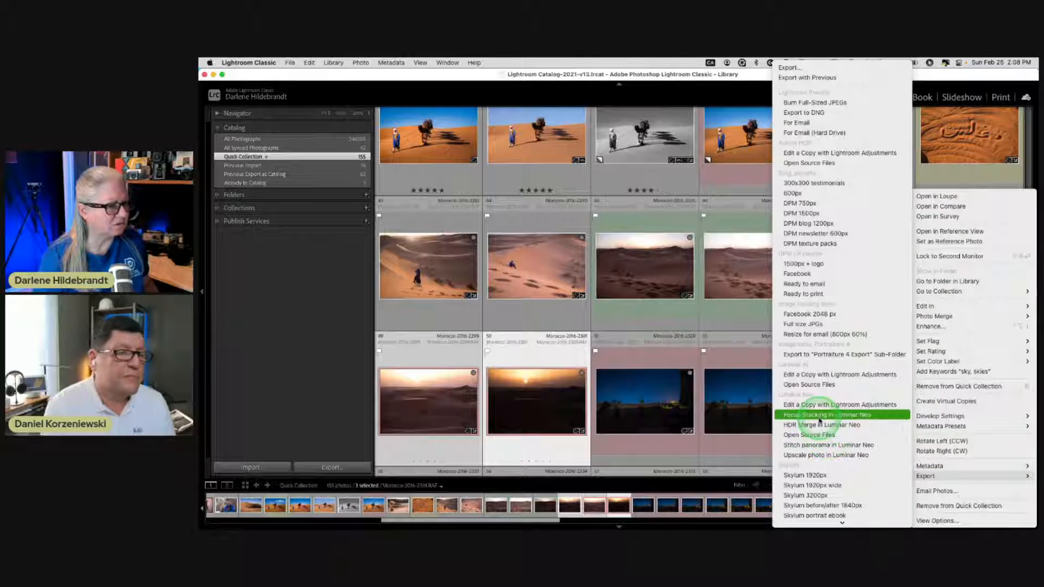
left_click(820, 425)
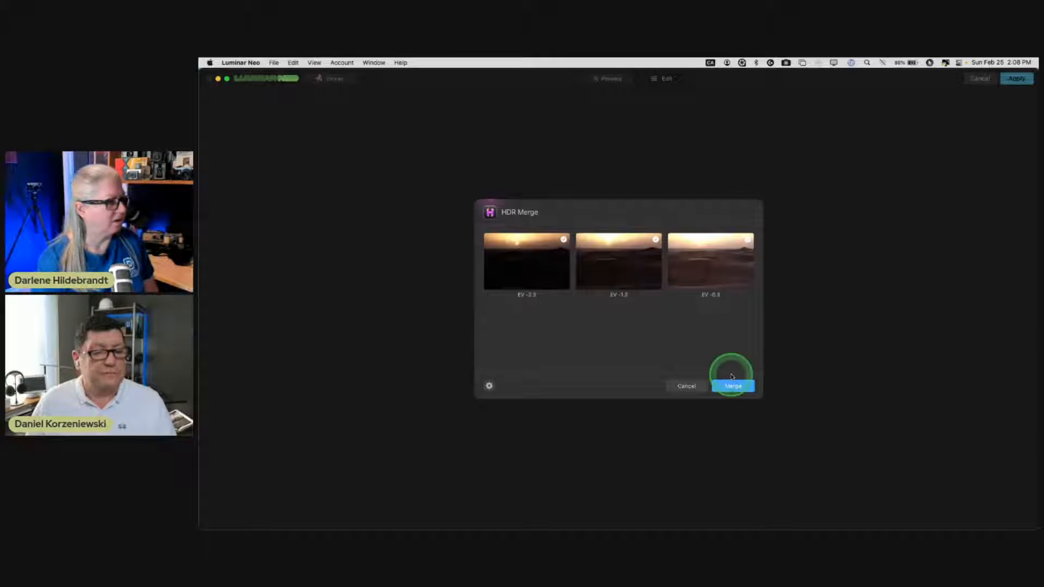
- Turn on Chromatic Aberration Reduction in the HDR Merge settings and merge the three exposures
left_click(489, 386)
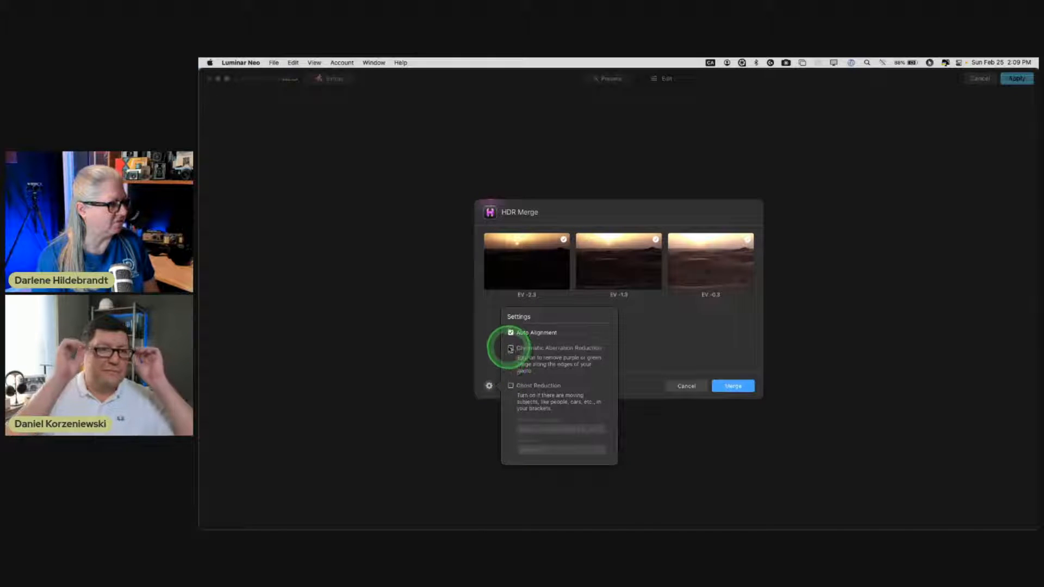
left_click(511, 348)
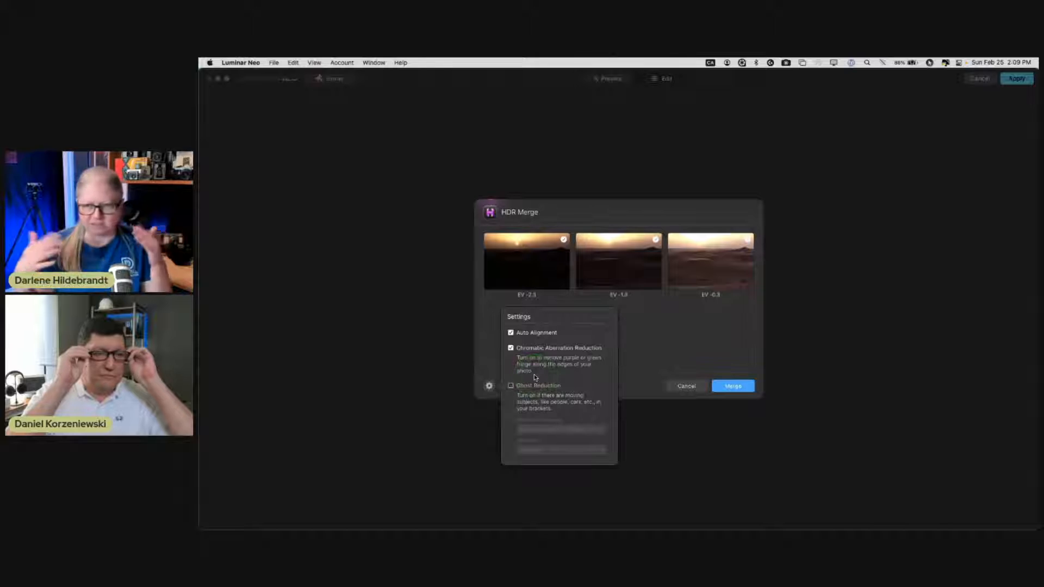
left_click(679, 350)
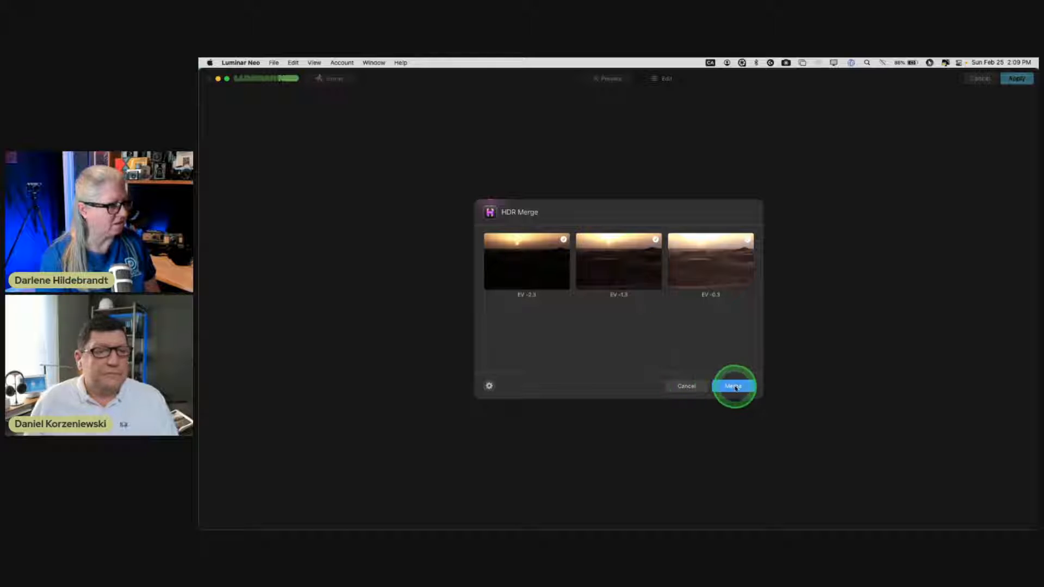
left_click(736, 386)
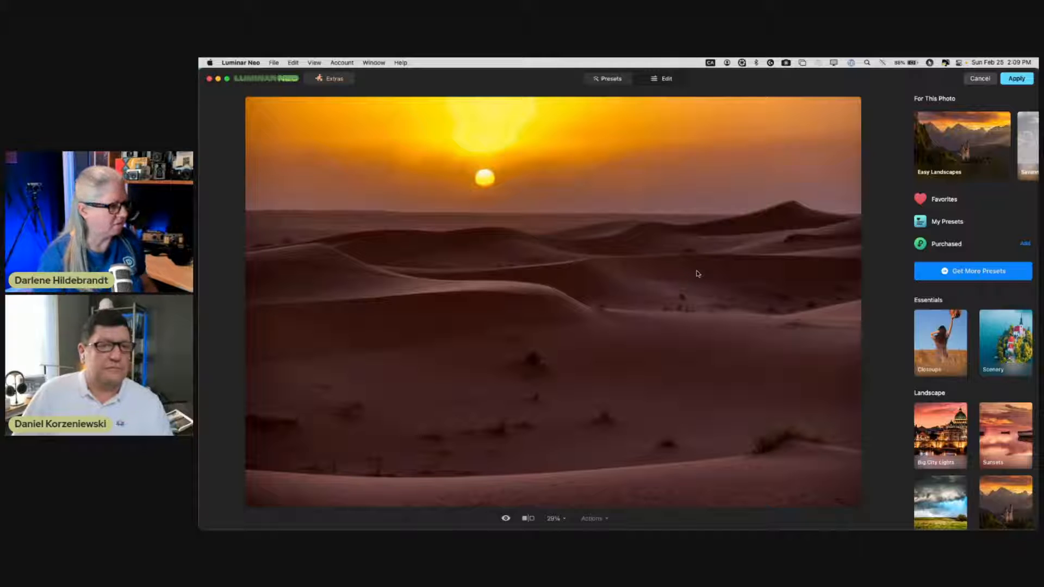
- Inspect the ridge edges of the distant dunes in the merged image at 100% zoom
left_click(750, 223)
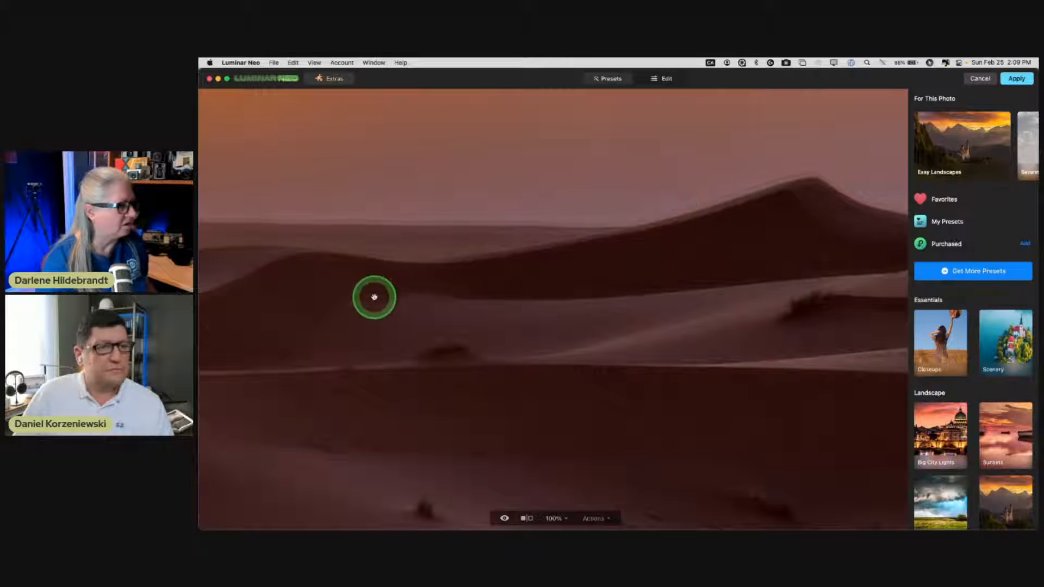
left_click(489, 275)
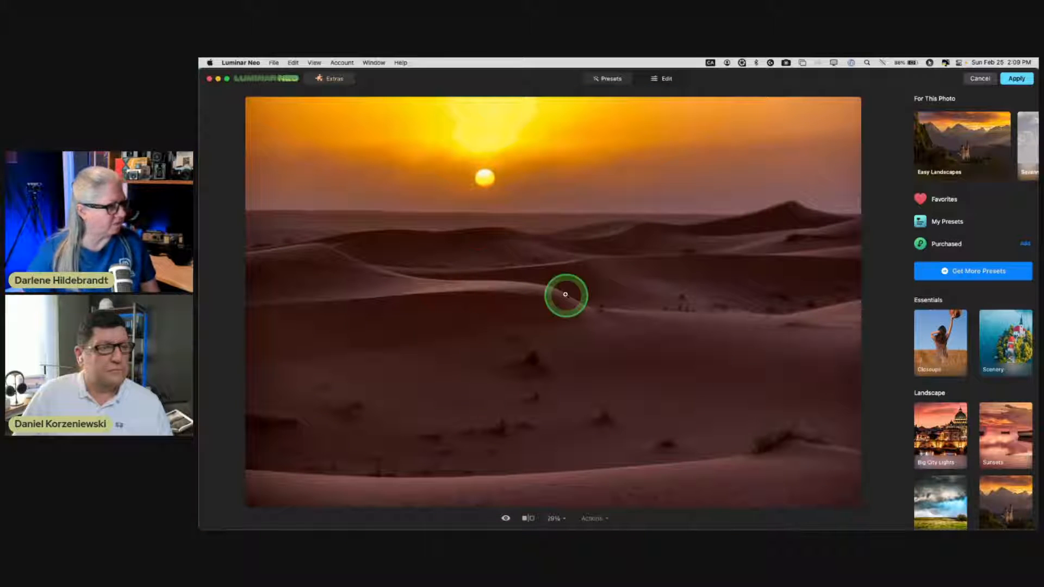
left_click(795, 212)
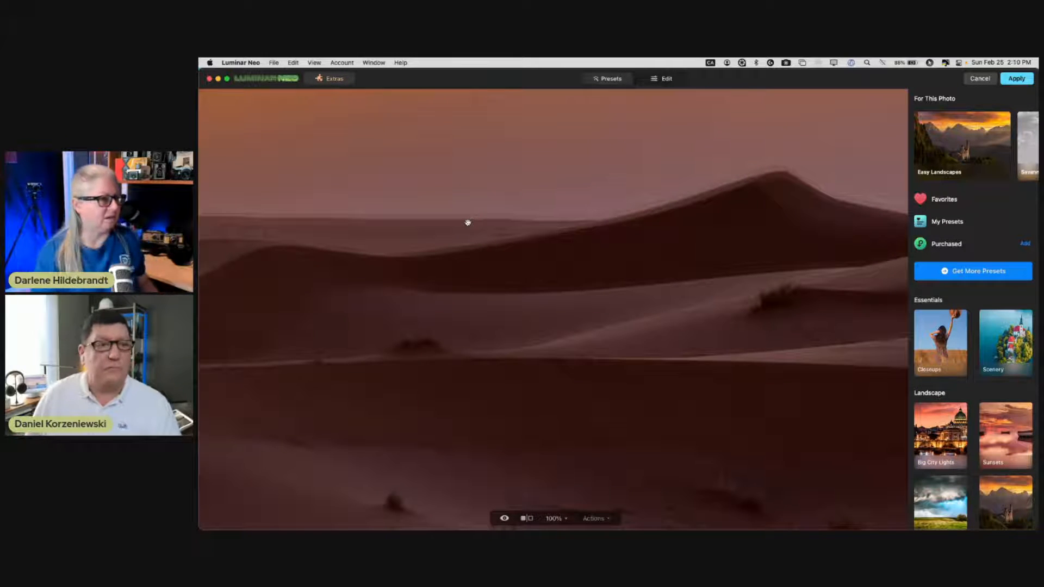
- Examine the foreground and midground dune ridges of the merged image at 100% zoom and discard this merge result
mouse_move(551, 207)
left_mouse_down()
mouse_move(664, 168)
mouse_move(593, 184)
mouse_move(604, 252)
mouse_move(557, 276)
left_mouse_up()
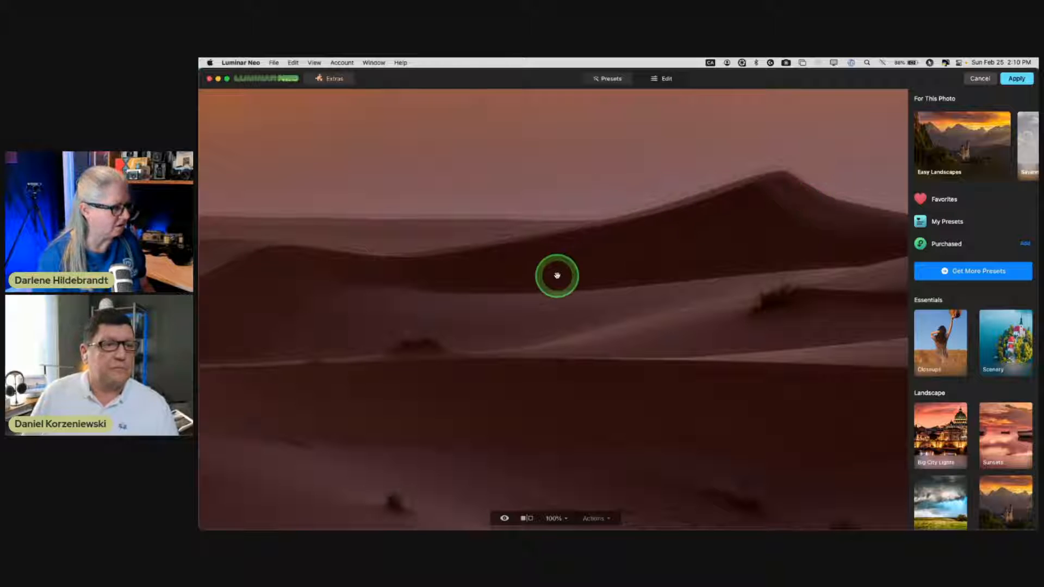
left_click(587, 297)
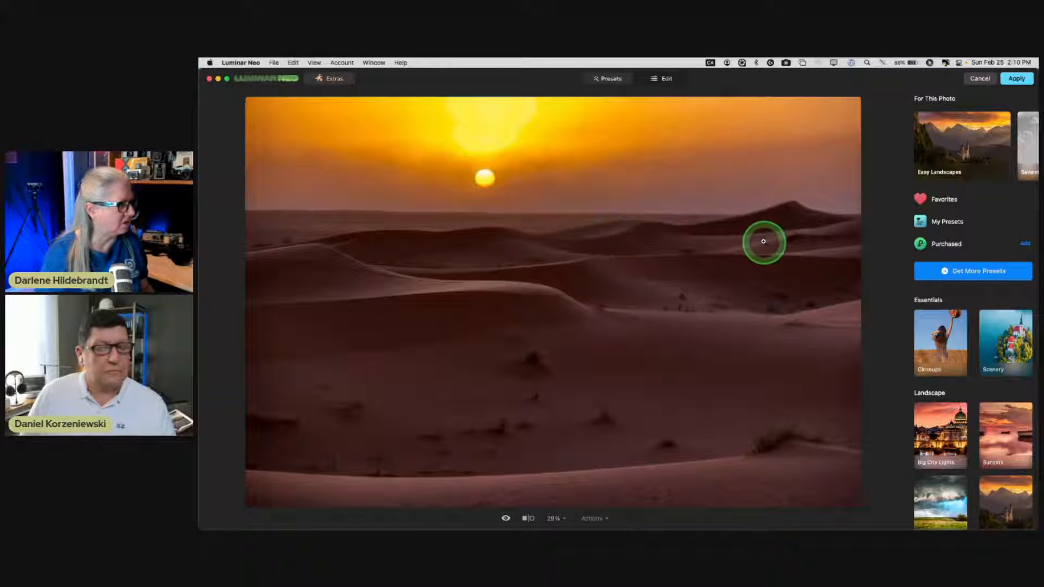
double_click(400, 291)
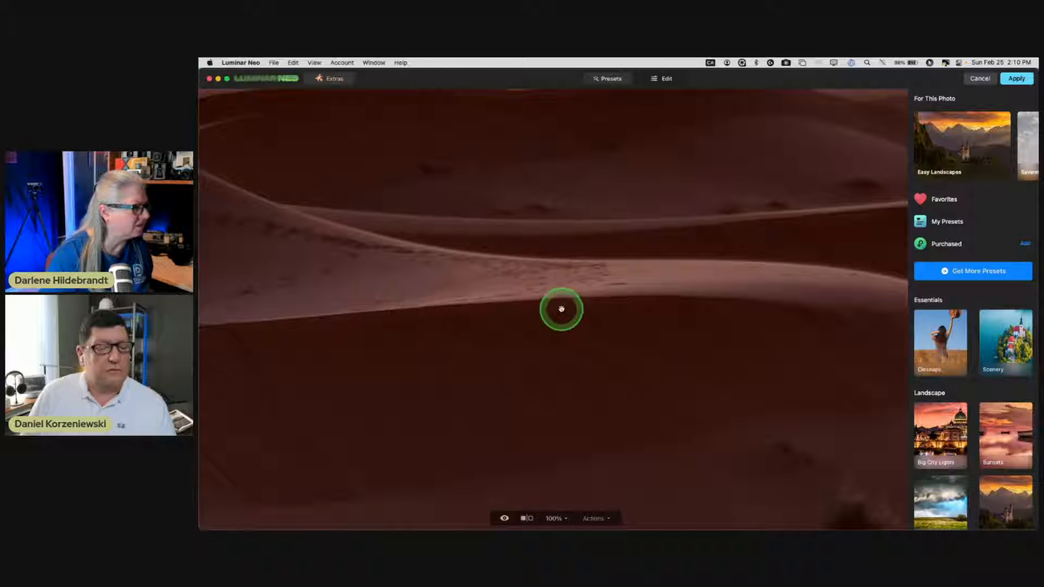
left_click(980, 78)
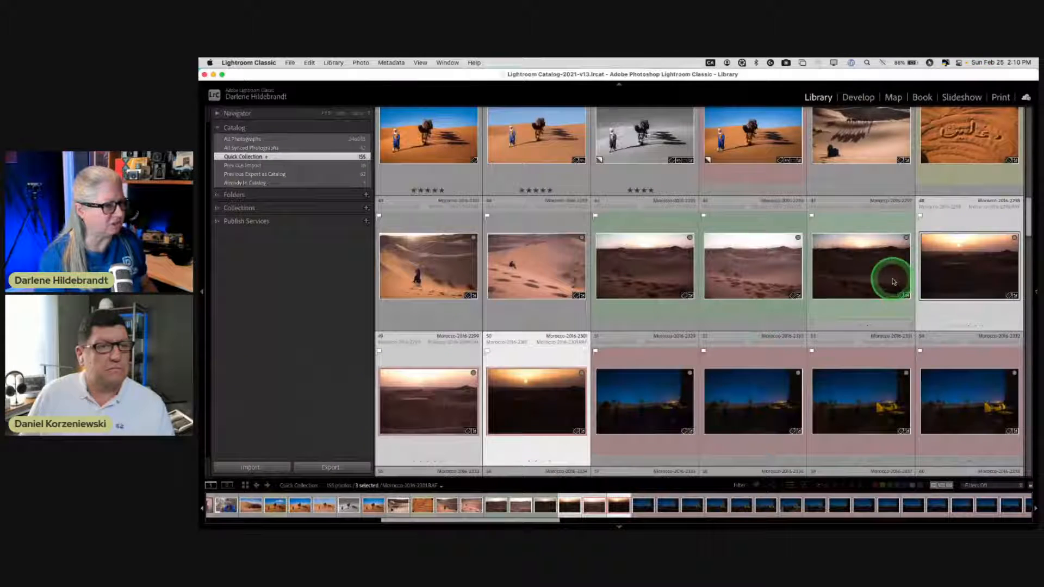
- Export the three selected sunset dune exposures from Lightroom Classic to HDR Merge in Luminar Neo again
right_click(949, 266)
mouse_move(932, 476)
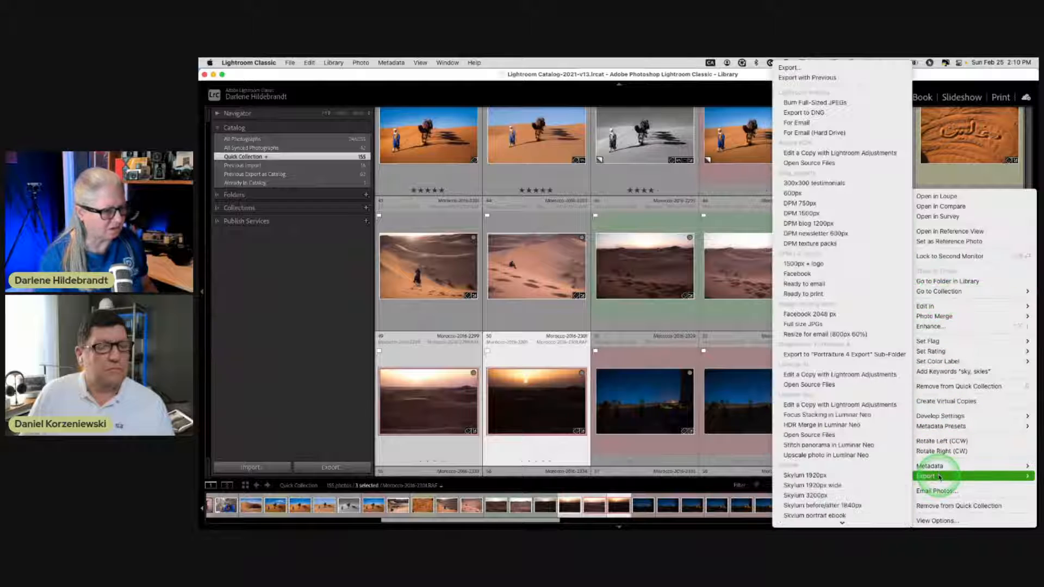
left_click(810, 455)
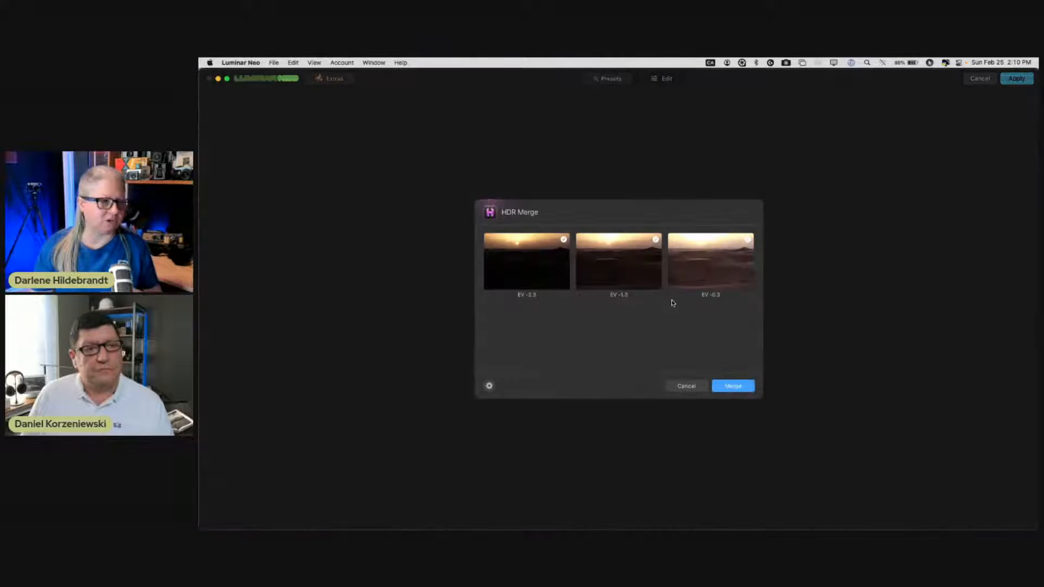
- Enable Auto Alignment, Ghost Reduction and Chromatic Aberration Reduction in the HDR Merge settings
left_click(519, 337)
left_click(488, 389)
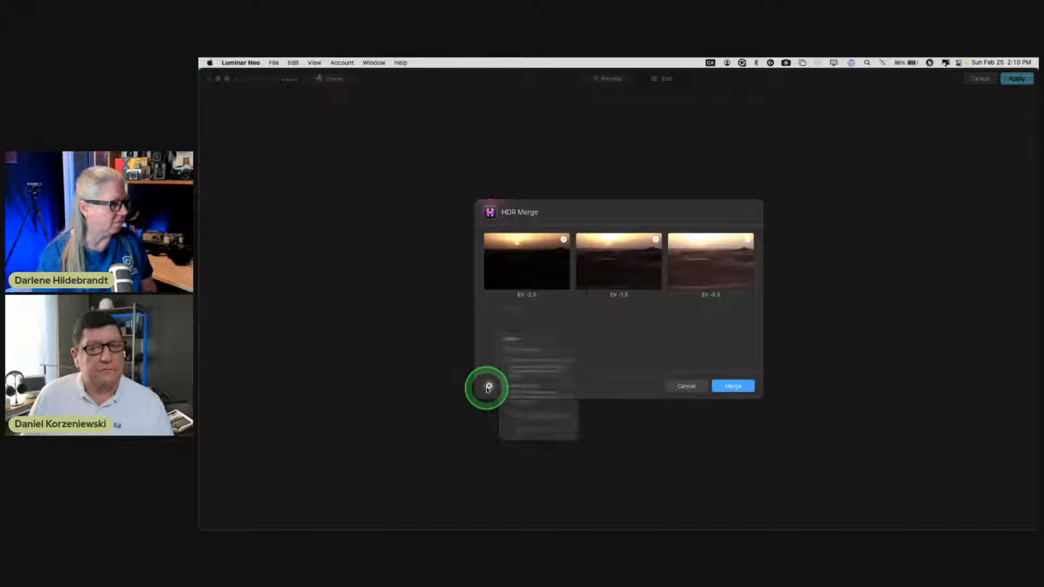
left_click(511, 386)
left_click(511, 333)
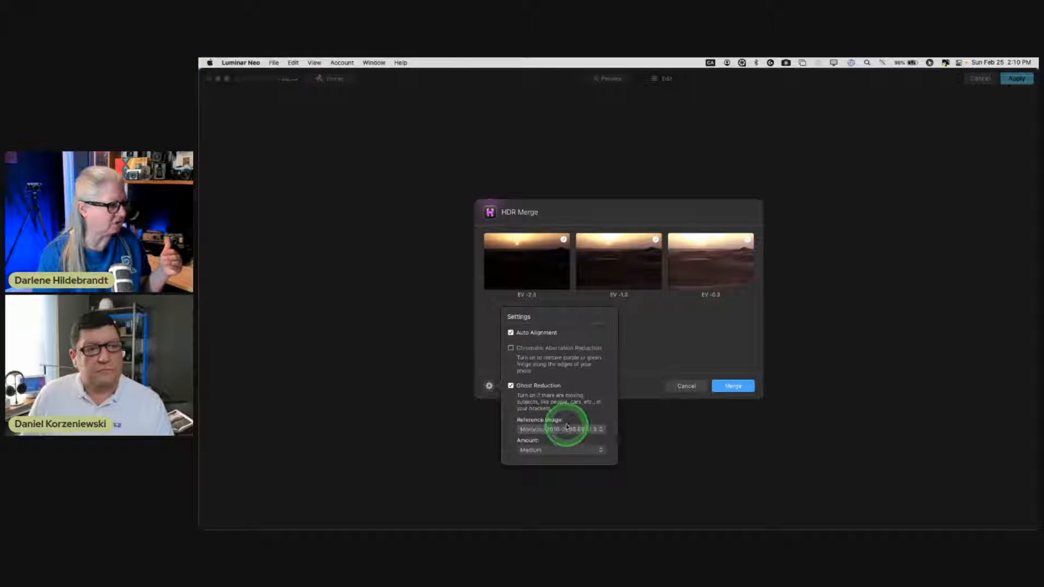
left_click(550, 348)
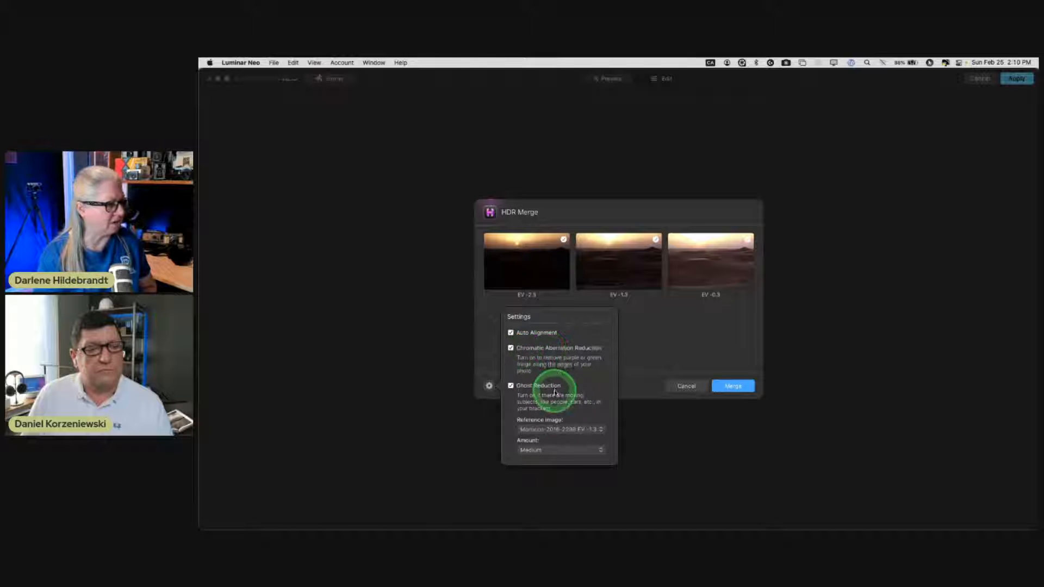
- Keep the EV -1.3 exposure as the ghost reduction reference image with Medium amount and merge the three exposures
left_click(554, 429)
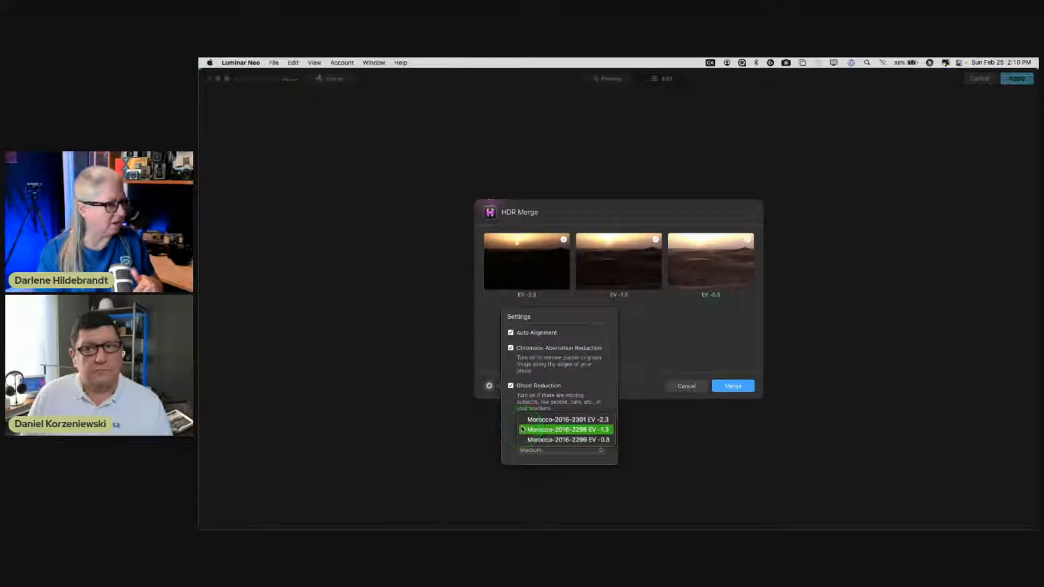
left_click(653, 353)
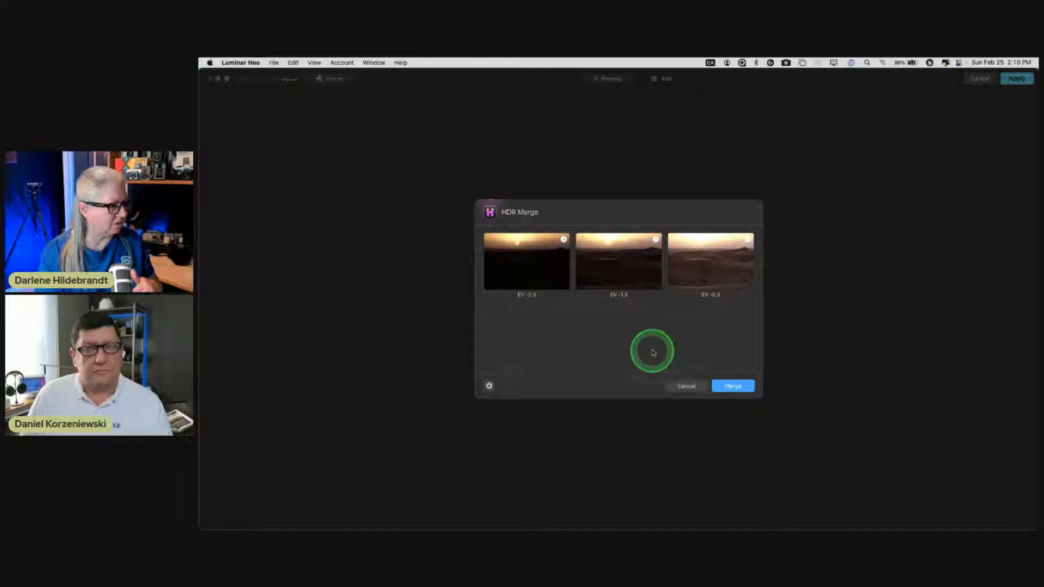
left_click(488, 386)
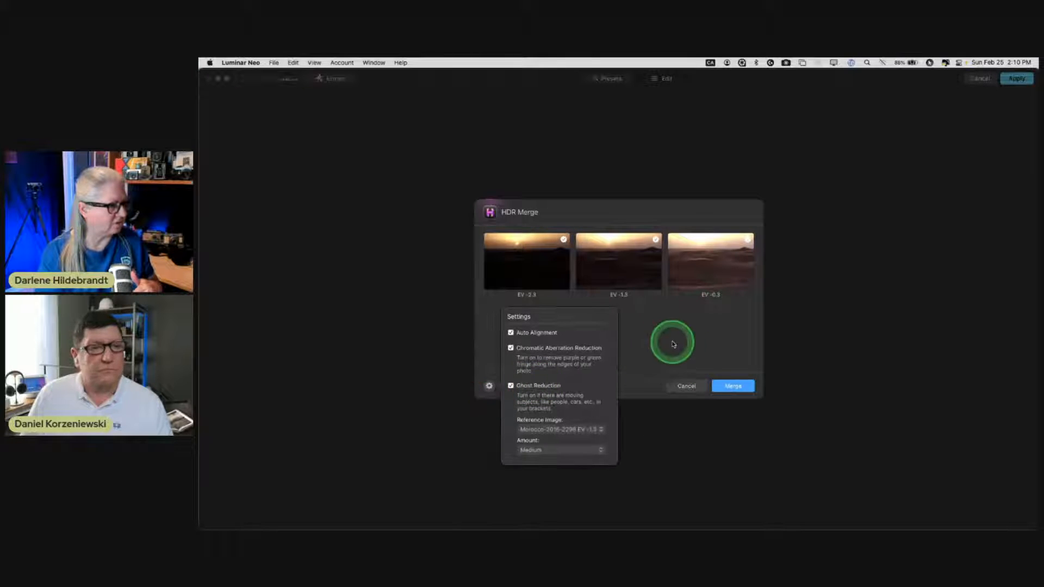
left_click(730, 386)
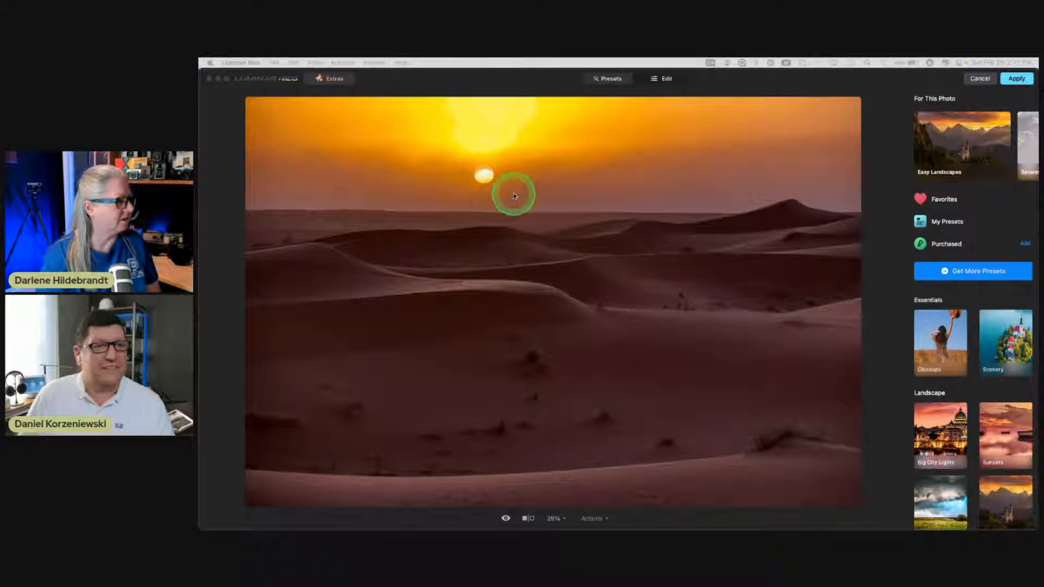
- Inspect the horizon and the dune ridges across the new merged image at 100% zoom for edge artifacts
left_click(489, 170)
left_click_drag(701, 275, 380, 261)
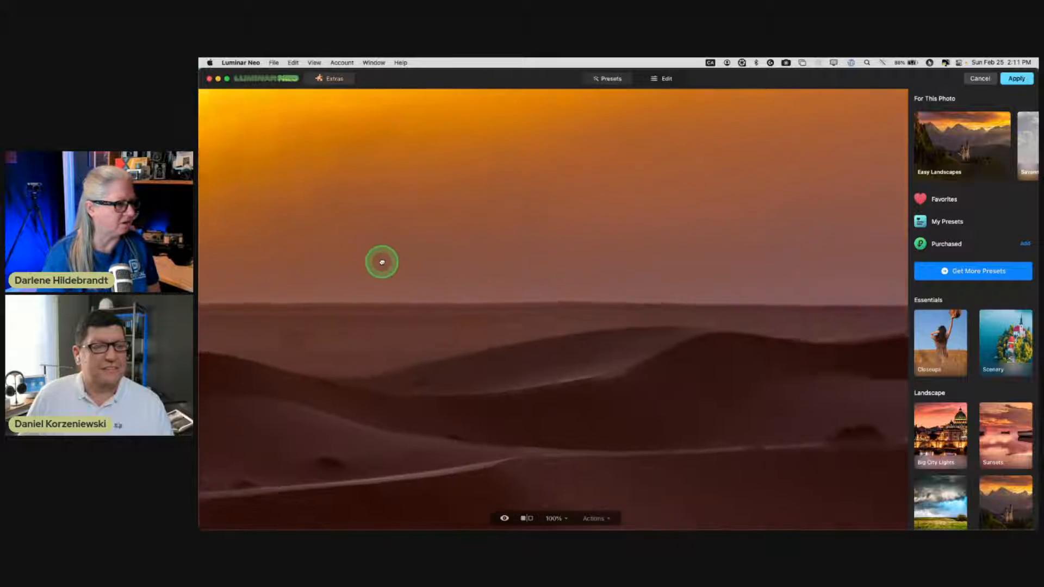
left_click_drag(659, 310, 400, 276)
left_click_drag(746, 240, 484, 228)
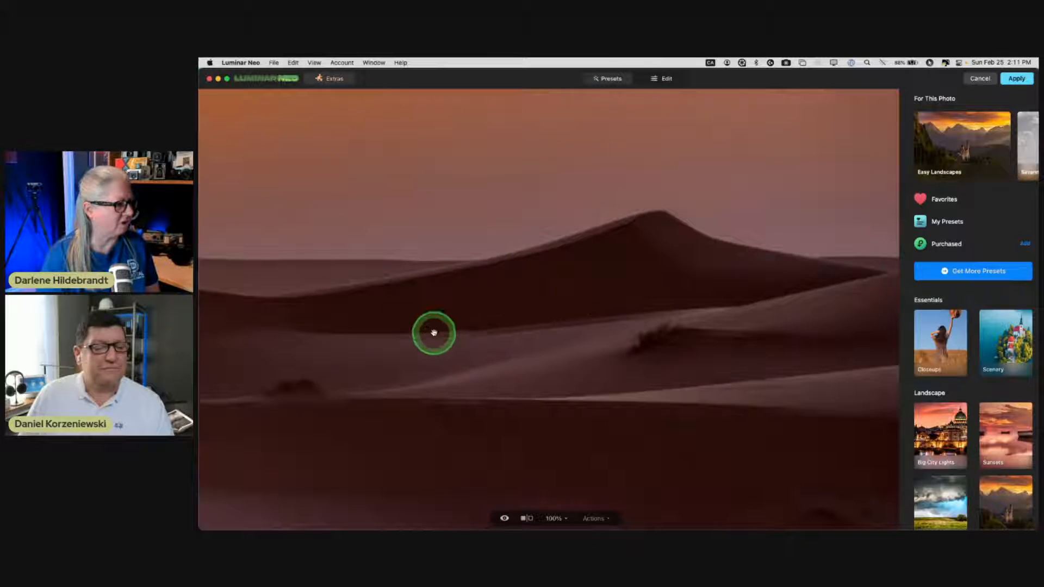
left_click_drag(434, 333, 756, 406)
left_click_drag(366, 375, 622, 317)
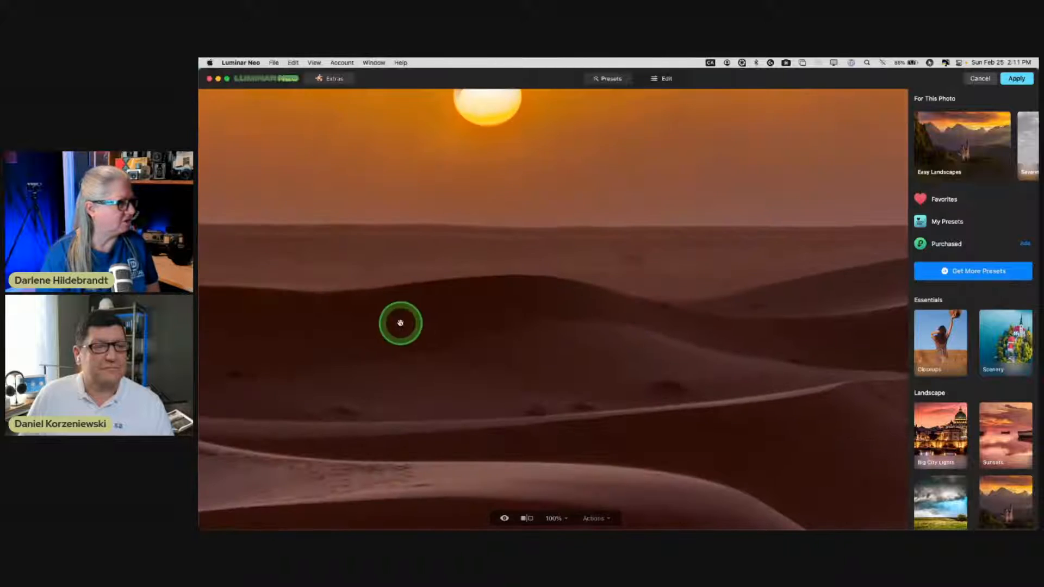
left_click_drag(399, 322, 648, 317)
left_click_drag(357, 326, 502, 326)
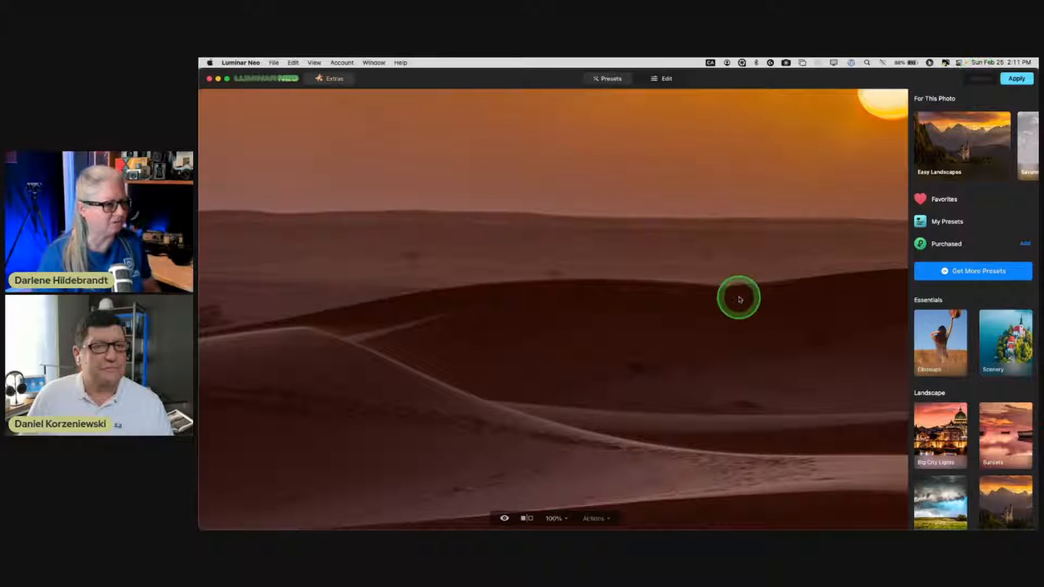
- Switch to Lightroom Classic and start an HDR Photo Merge of the same three sunset dune exposures
key("super+Tab")
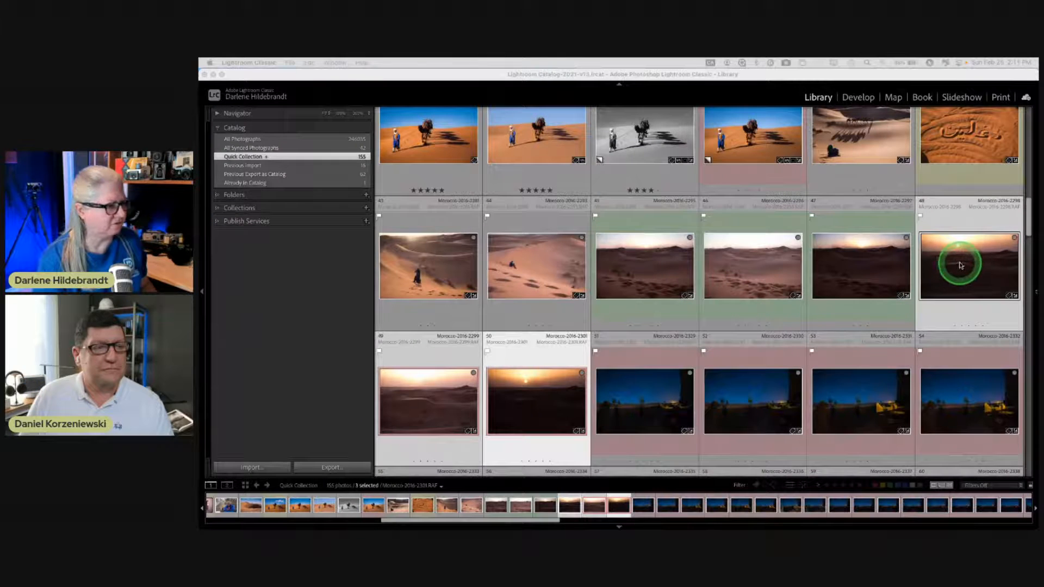
right_click(956, 262)
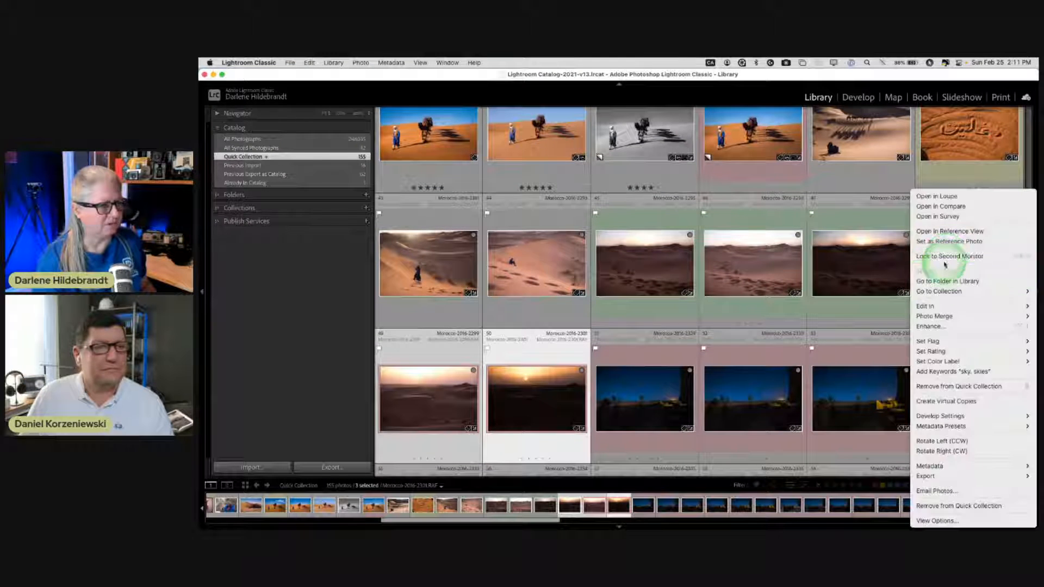
mouse_move(938, 316)
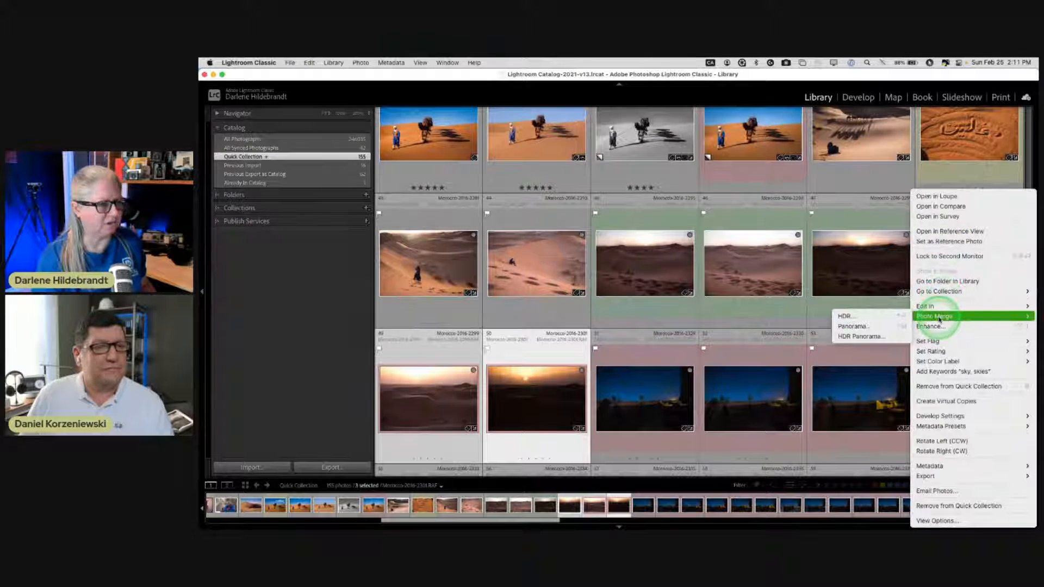
left_click(862, 317)
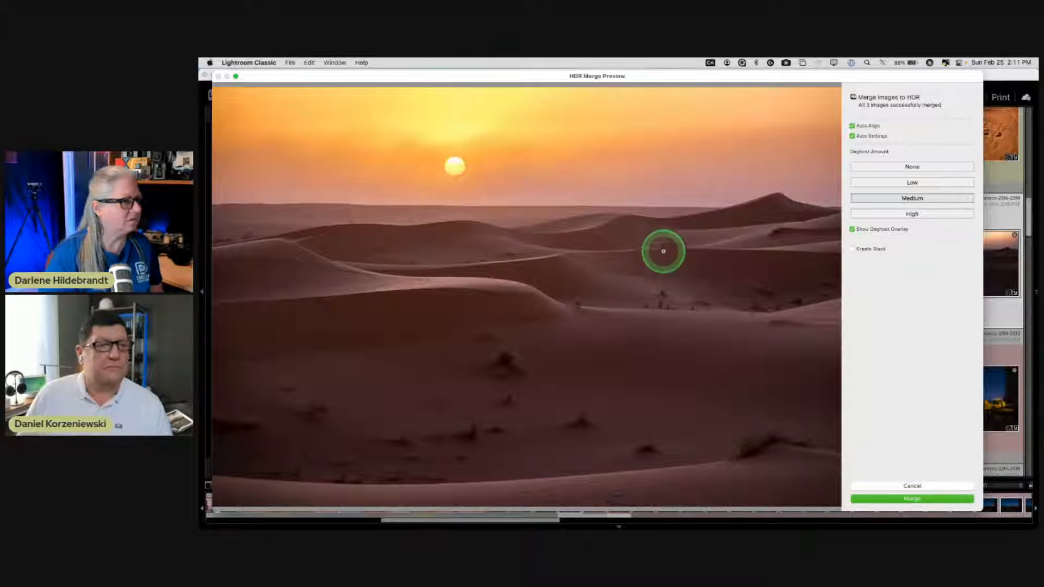
- Check the dune edges in the zoomed HDR preview and merge with Auto Align, Auto Settings and Medium deghosting
left_click(723, 228)
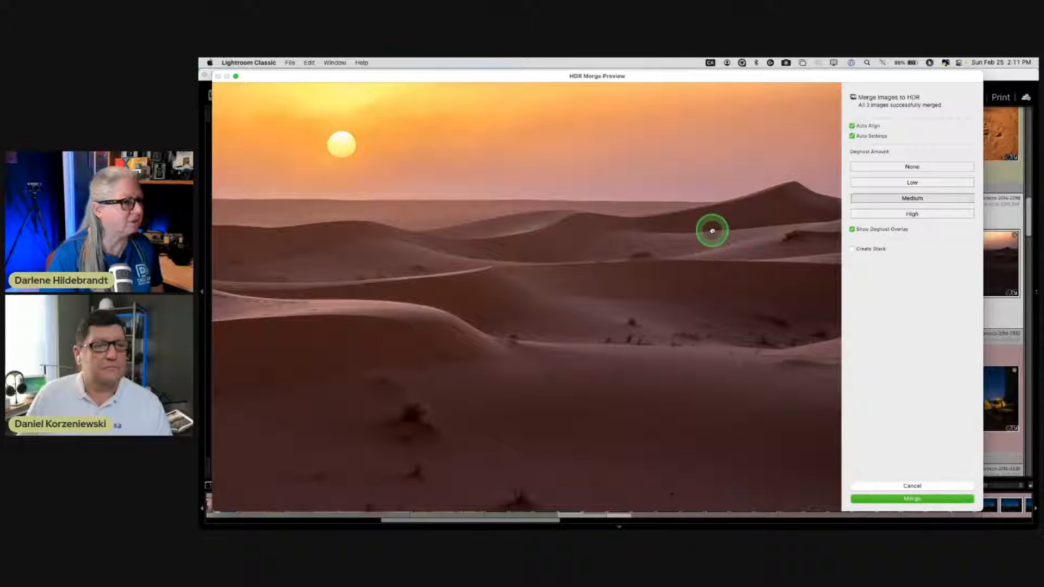
left_click_drag(711, 228, 443, 283)
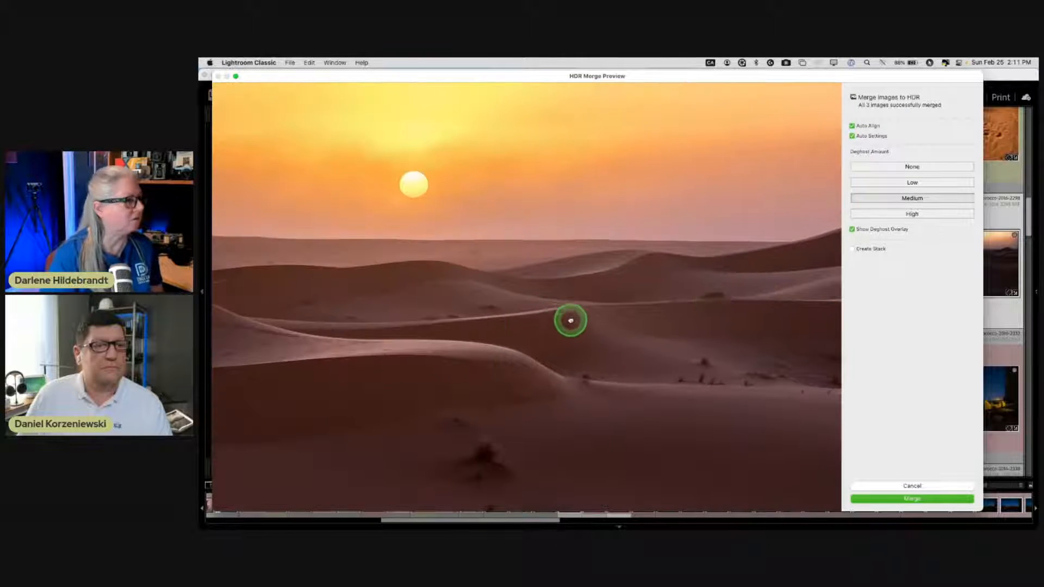
left_click_drag(568, 320, 608, 311)
mouse_move(525, 317)
left_mouse_down()
mouse_move(618, 305)
mouse_move(447, 269)
mouse_move(492, 240)
mouse_move(543, 312)
left_mouse_up()
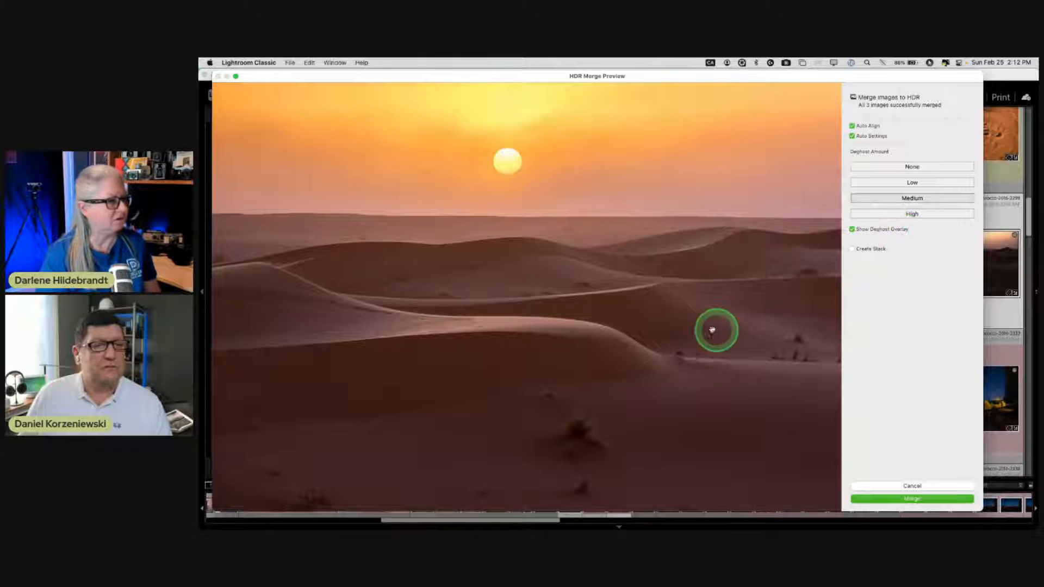
left_click(913, 499)
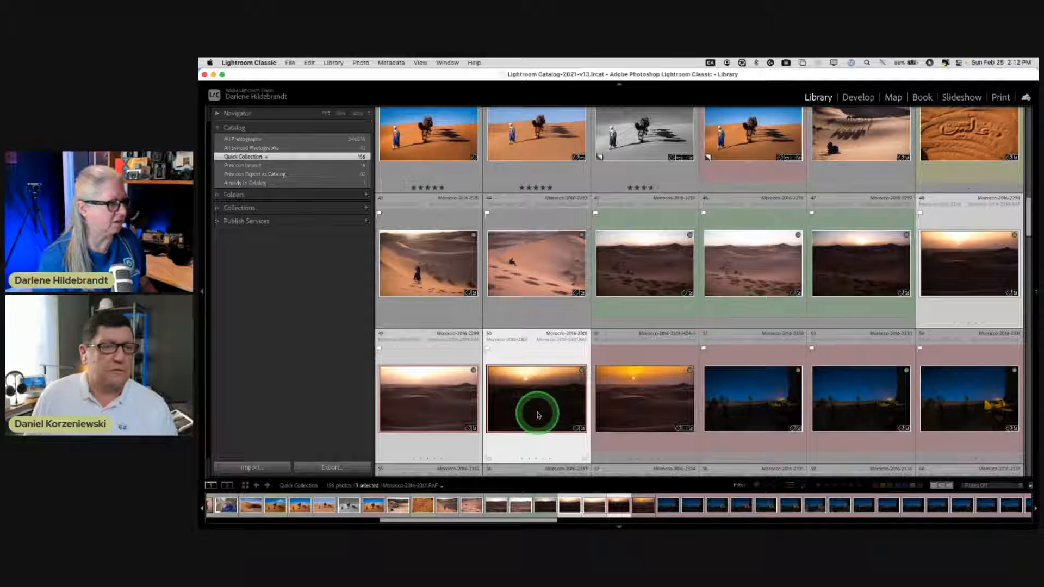
- Open the newly merged HDR DNG of the sunset dunes in the Develop module and reset its adjustments
left_click(626, 405)
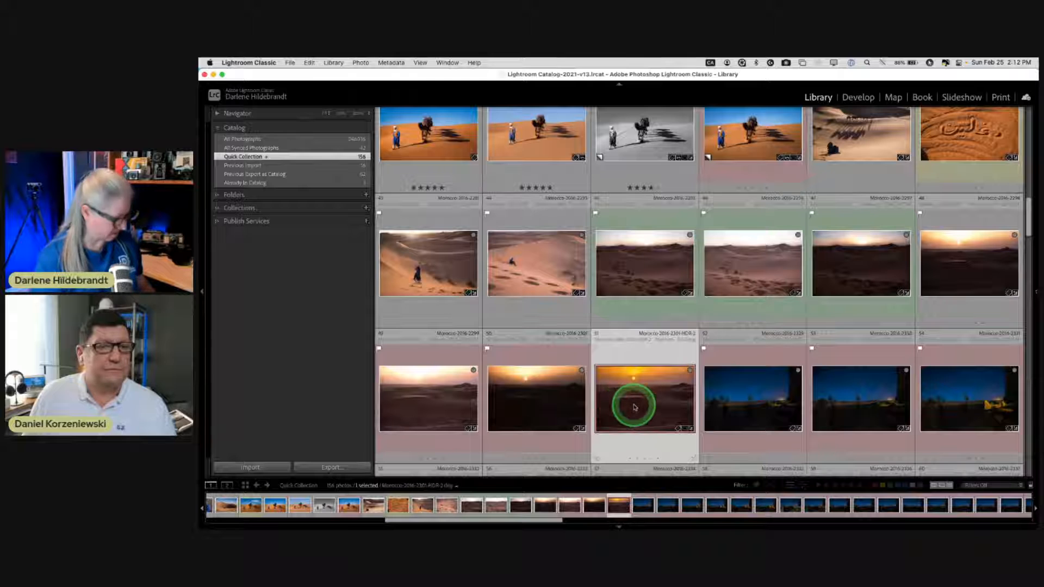
key("d")
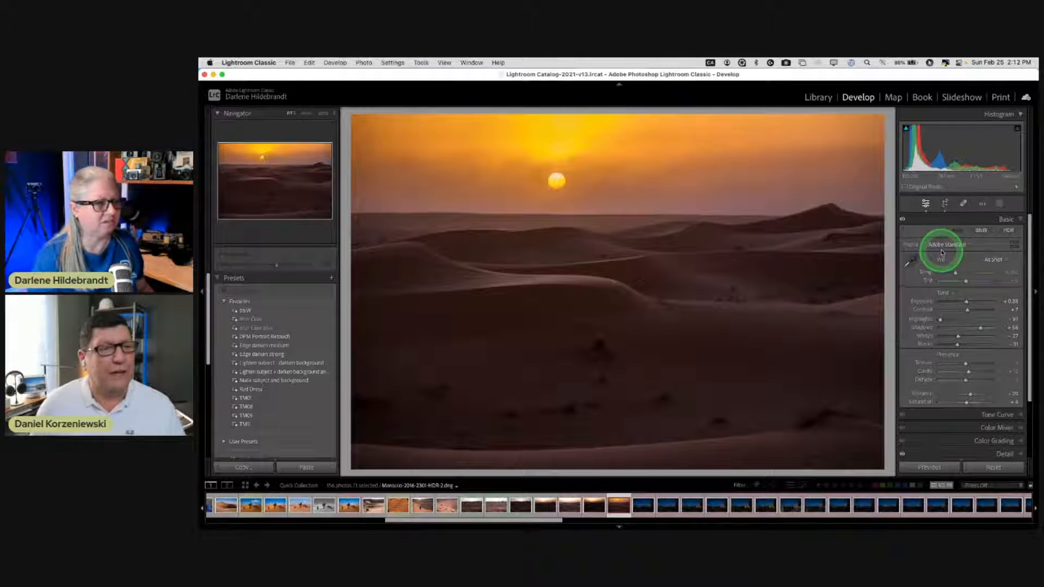
left_click(1016, 186)
left_click(707, 235)
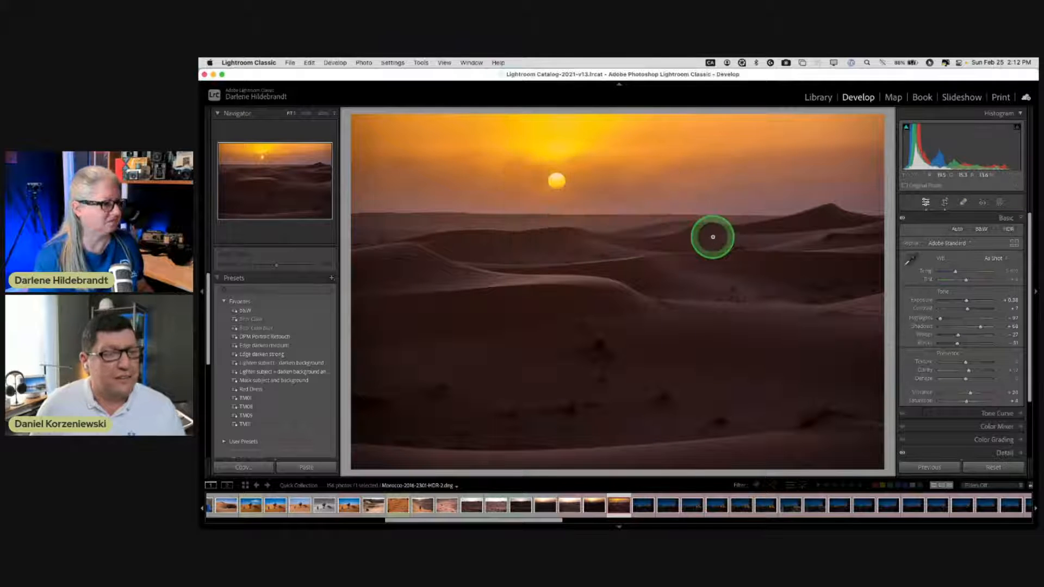
left_click_drag(904, 314, 944, 325)
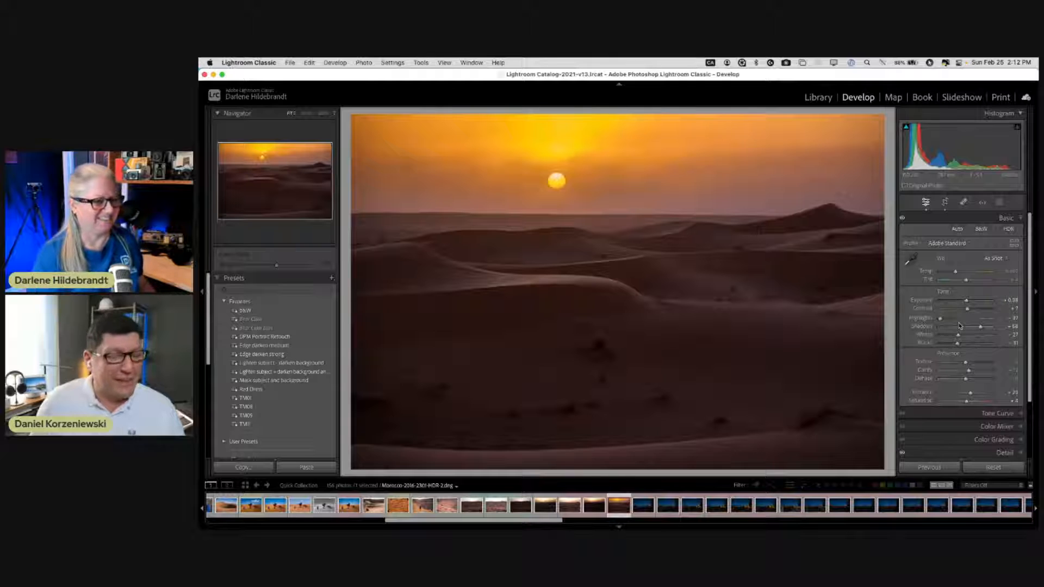
left_click(991, 470)
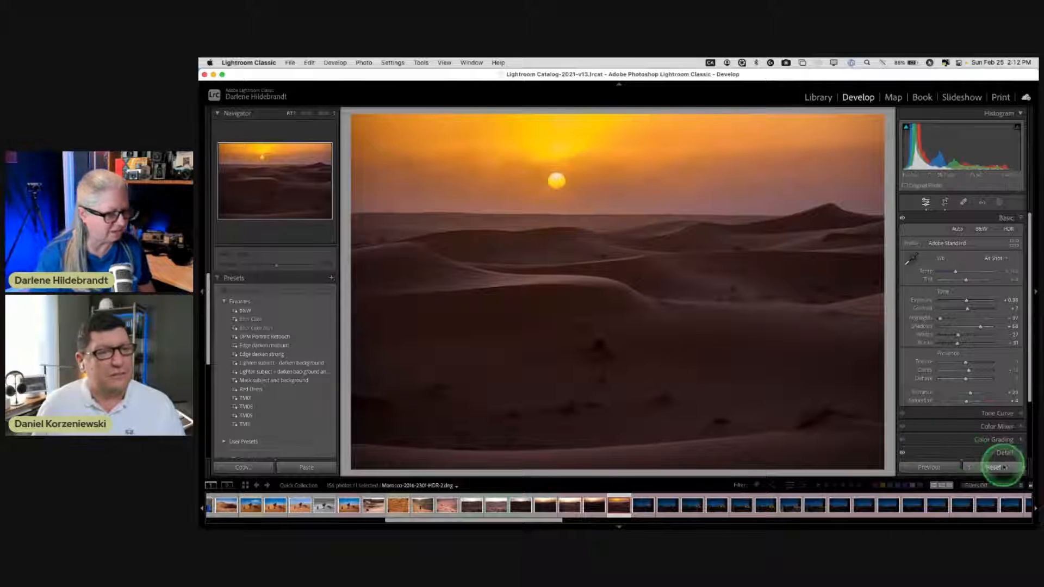
left_click(994, 468)
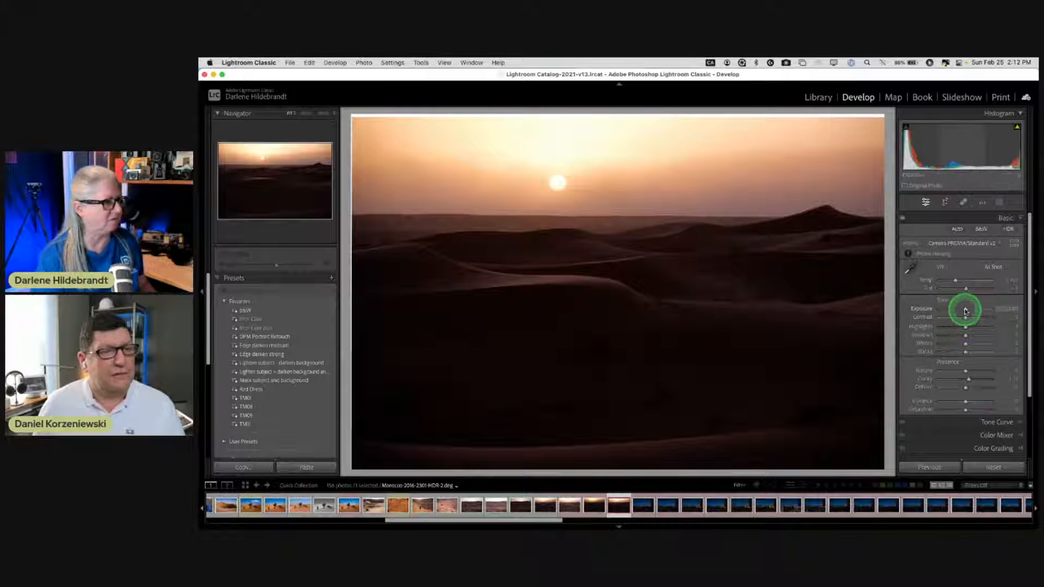
- Raise the HDR image's exposure, set Highlights to -100, adjust Blacks to reveal dune detail, and fine-tune the color temperature
left_click_drag(964, 309, 924, 354)
double_click(925, 354, "shift")
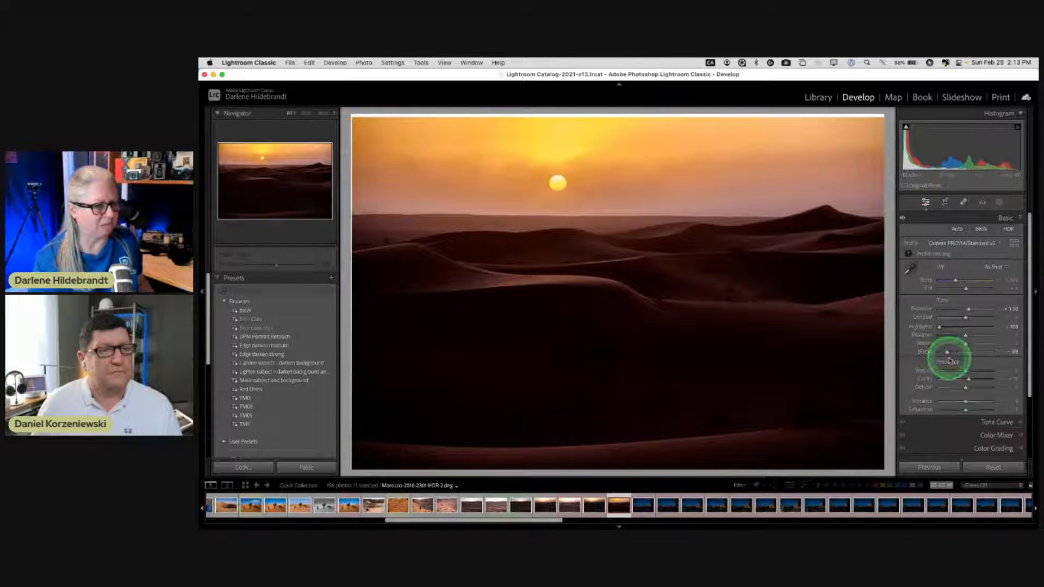
left_click_drag(947, 352, 962, 352)
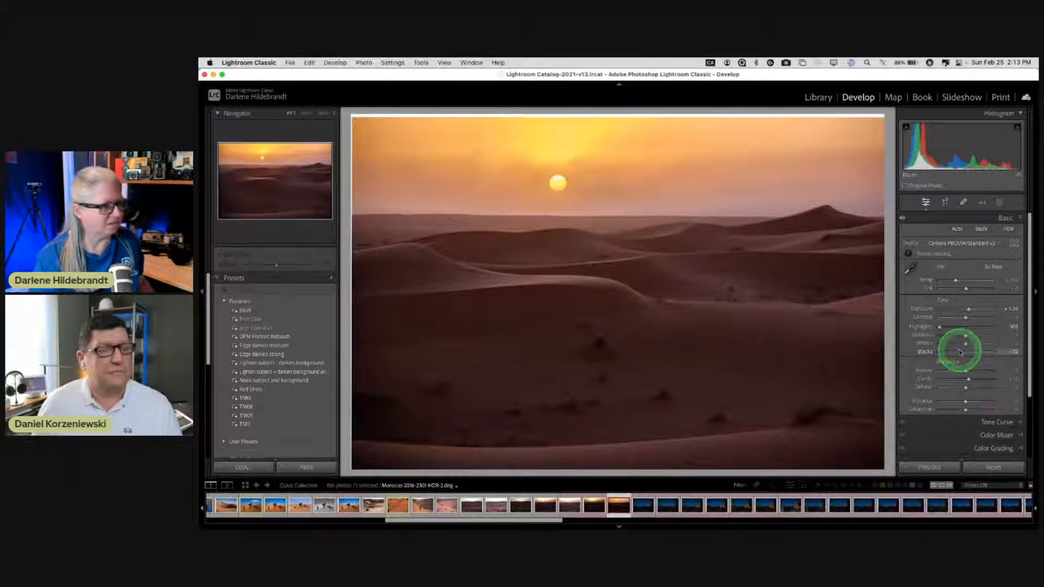
left_click_drag(948, 278, 955, 280)
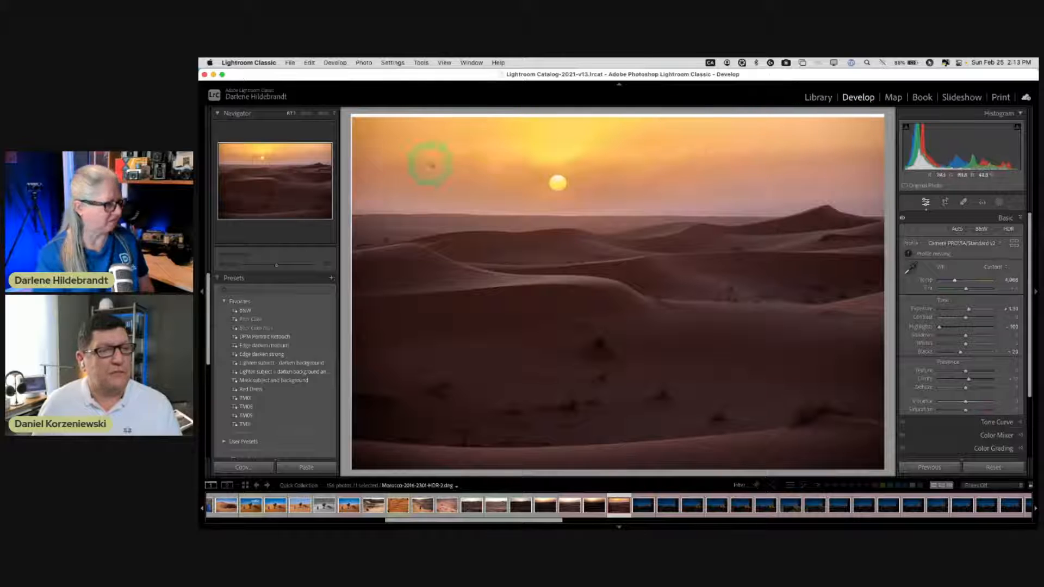
- Crop the white strip off the upper edge of the sunset dunes HDR image in the Develop module
key("c")
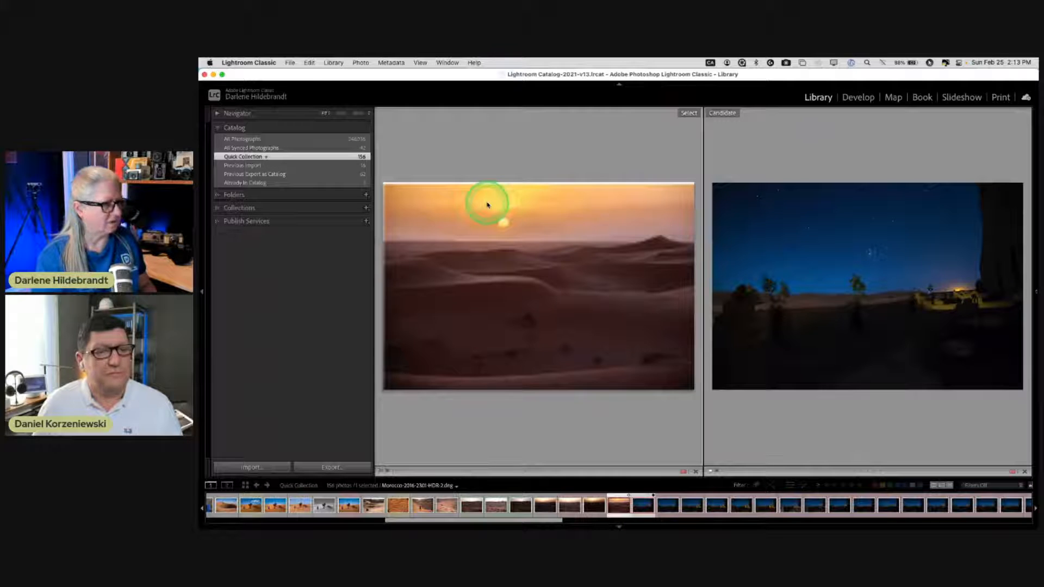
key("d")
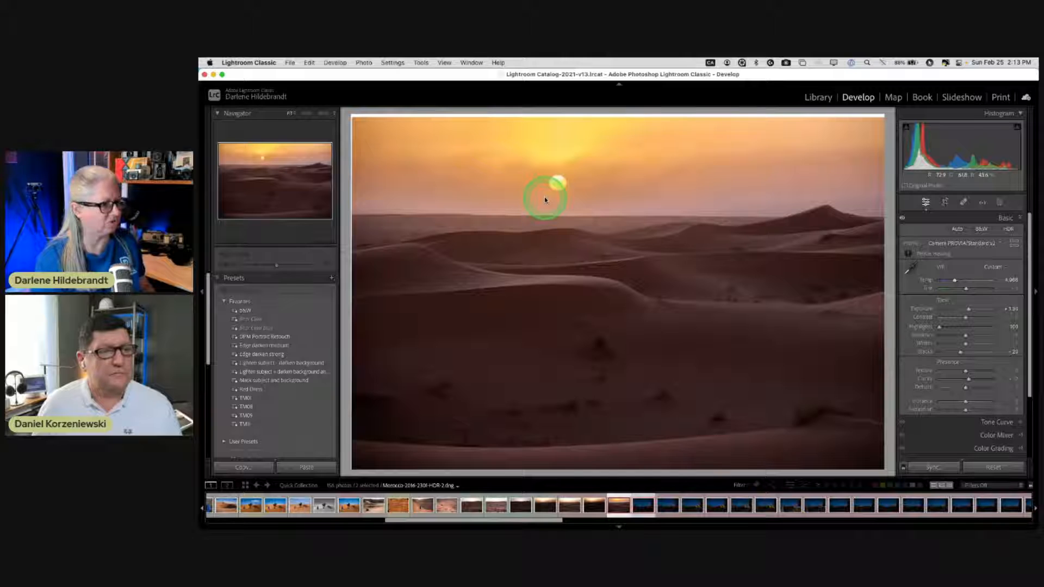
key("r")
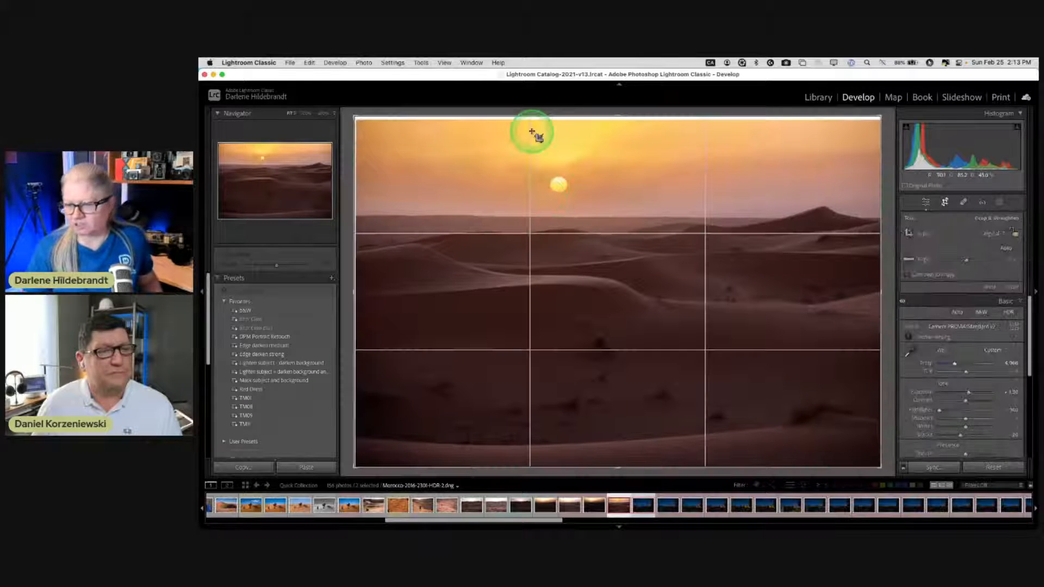
left_click_drag(599, 116, 617, 118)
left_click_drag(355, 255, 355, 255)
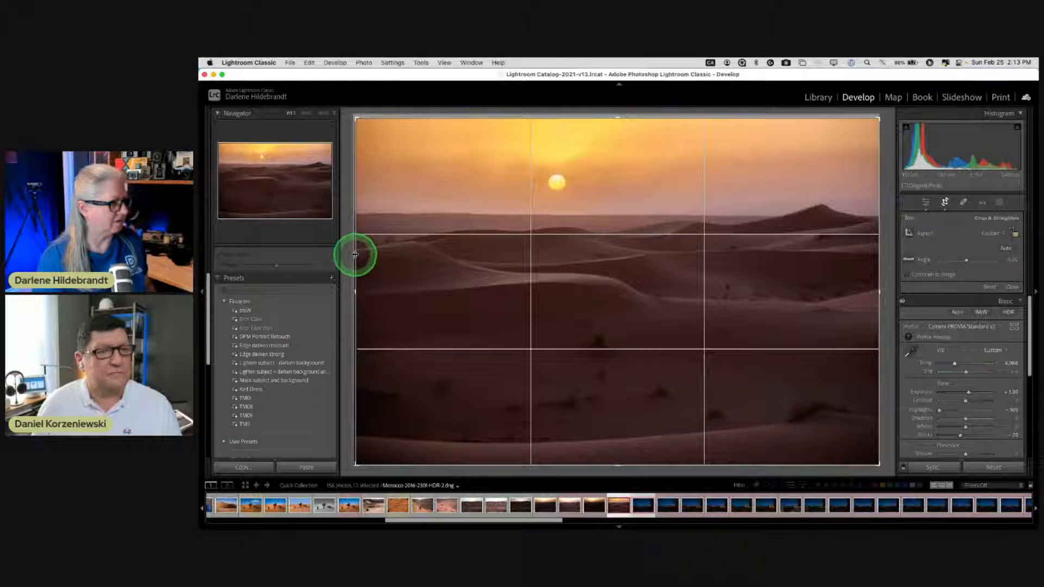
key("Return")
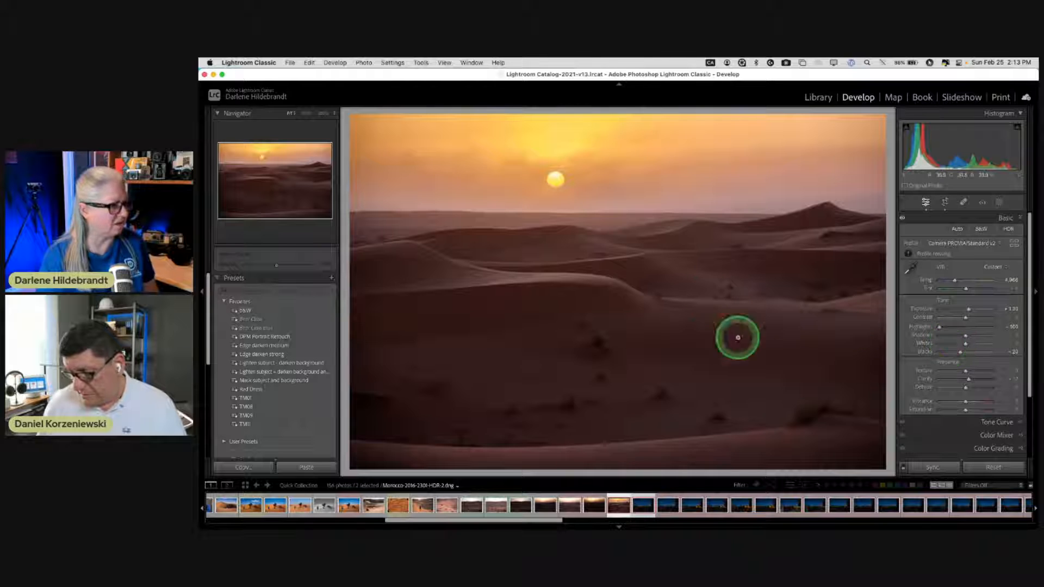
- Sample the reddish foreground dune color with the Color Mixer's Point Color picker and visualize its affected range
scroll(949, 349, "down", 2)
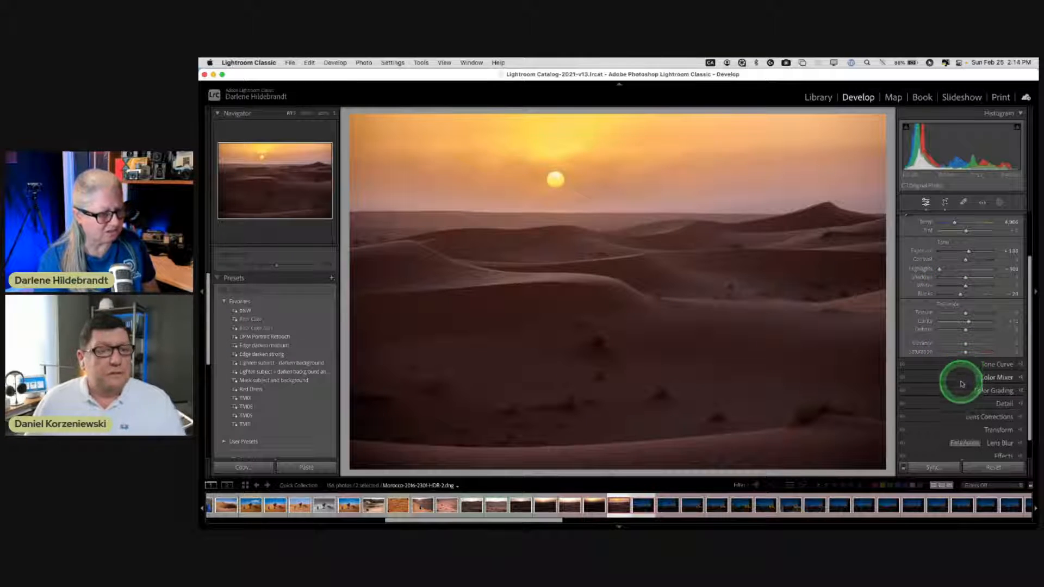
left_click(990, 377)
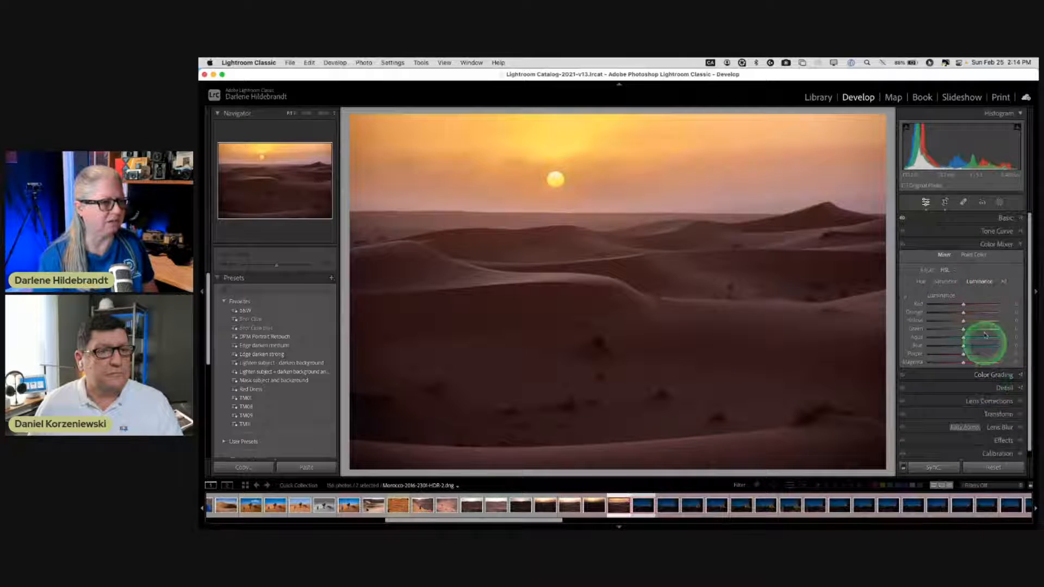
left_click(975, 254)
left_click(910, 273)
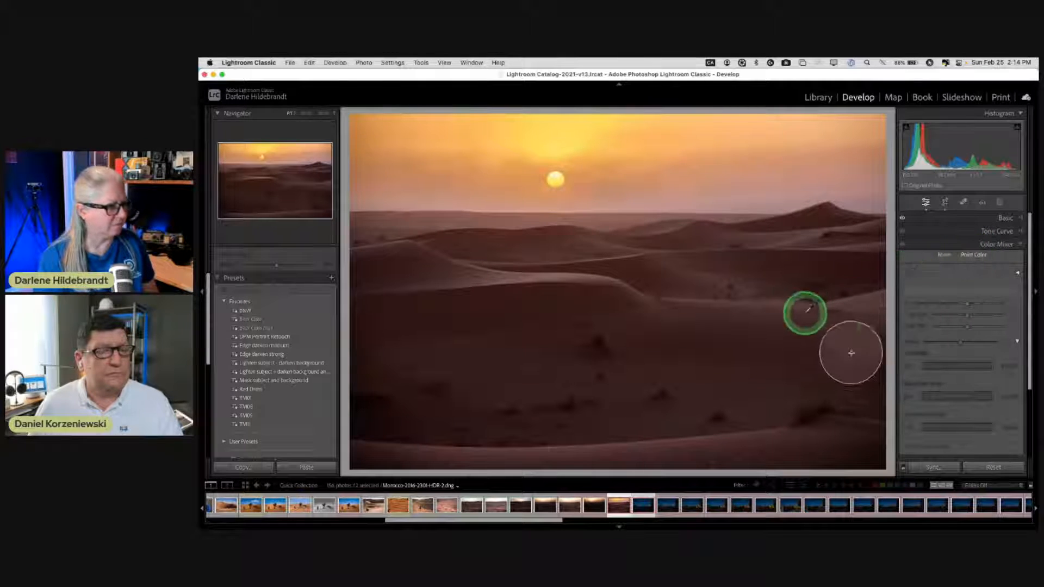
left_click(755, 332)
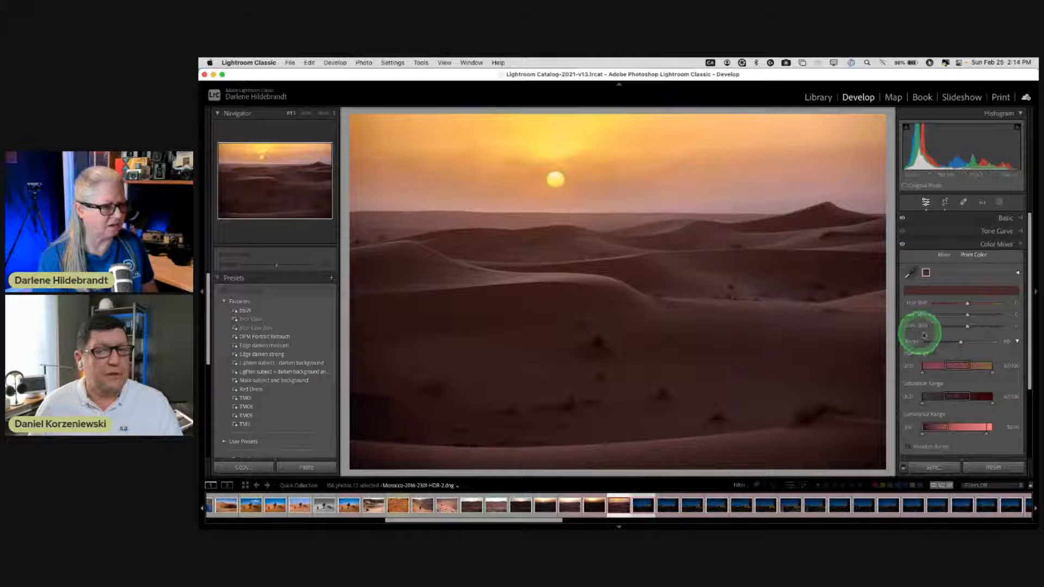
scroll(952, 333, "down", 3)
left_click(908, 387)
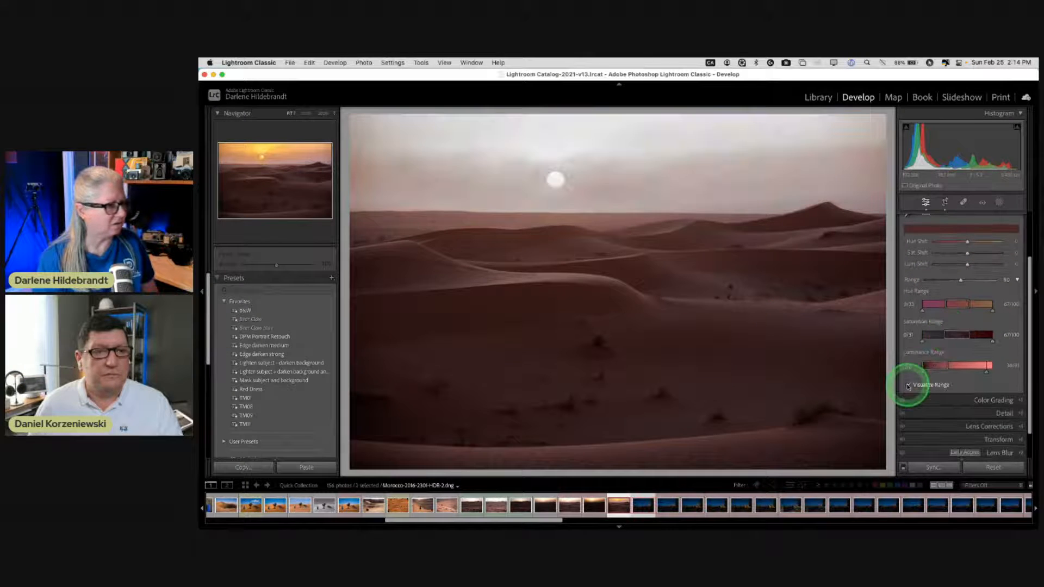
- Adjust the sampled dune color's Hue Range, shift its hue toward yellow-brown with Lum Shift at about +24, and turn off Visualize Range
scroll(920, 376, "up", 2)
mouse_move(946, 339)
left_mouse_down()
mouse_move(966, 335)
mouse_move(957, 335)
left_mouse_up()
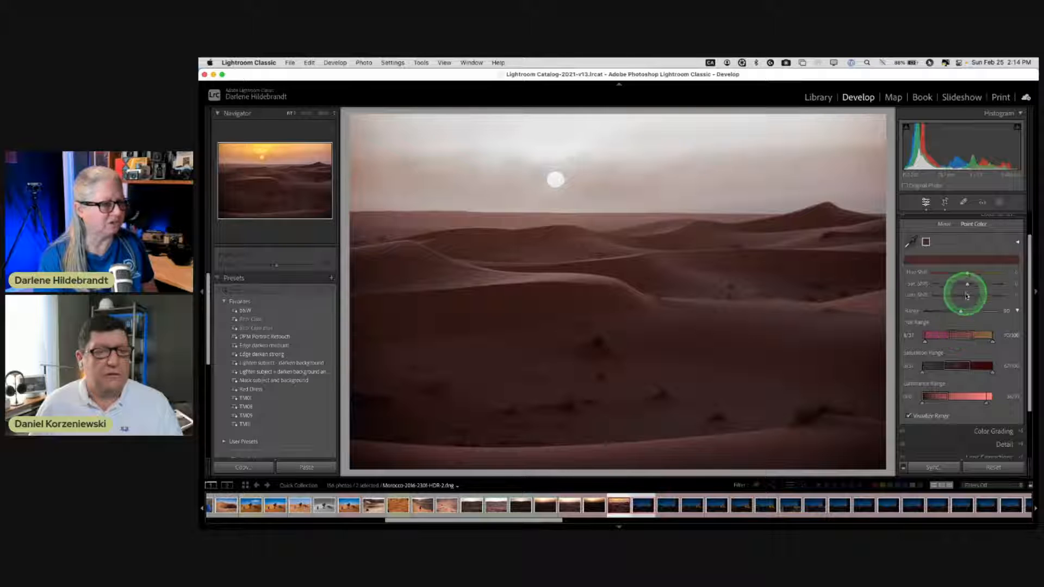
left_click_drag(967, 273, 973, 296)
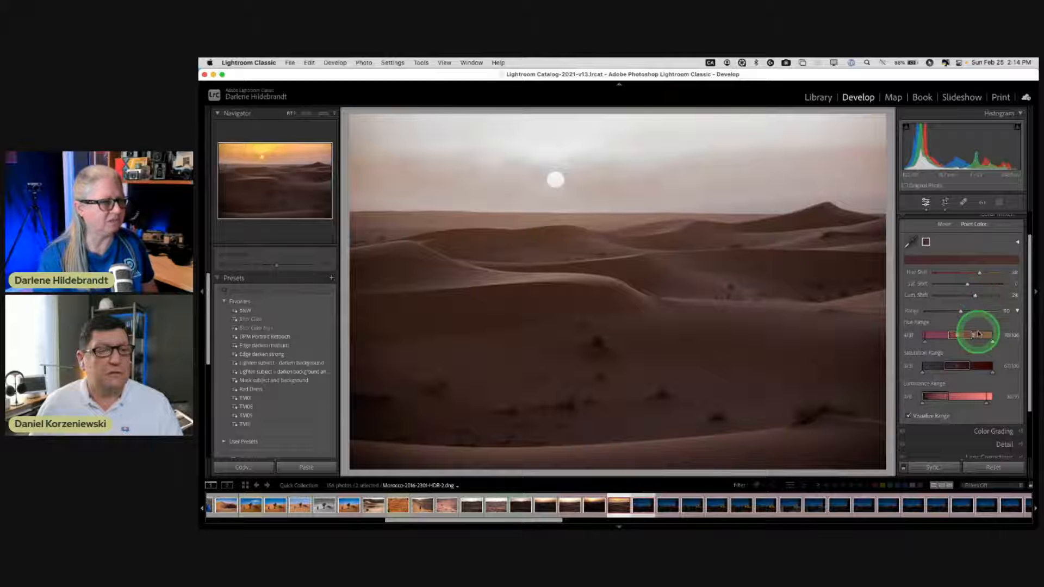
scroll(977, 236, "up", 1)
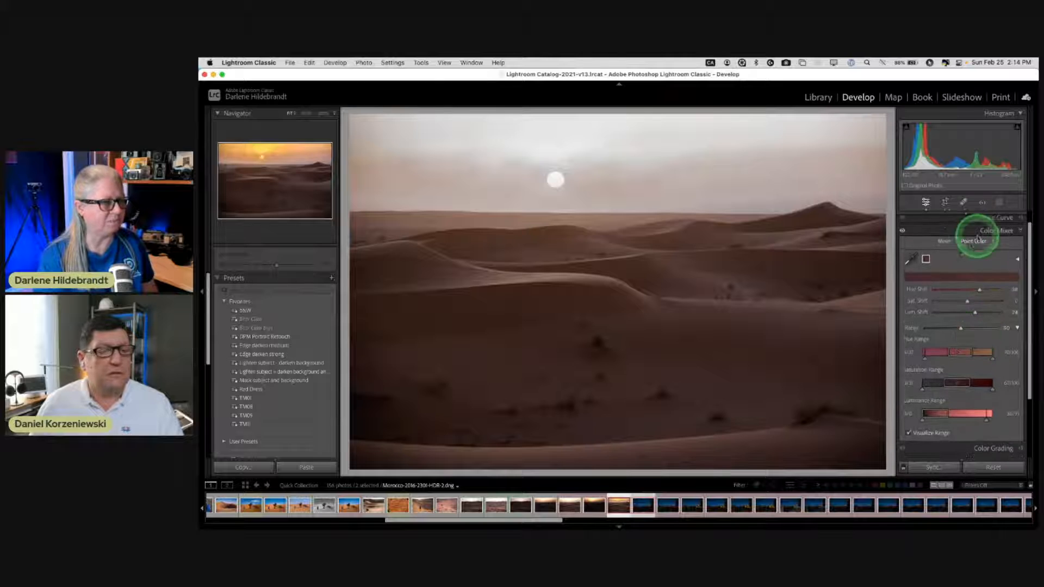
left_click(908, 433)
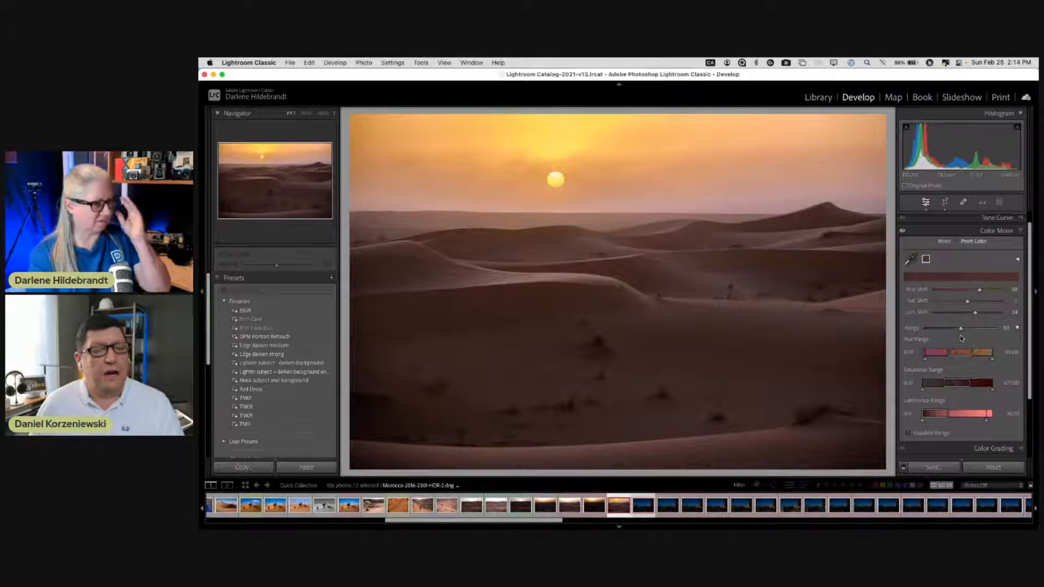
- Compare the dunes before and after the Point Color change by repeatedly switching the Color Mixer adjustments off and on
scroll(962, 339, "up", 1)
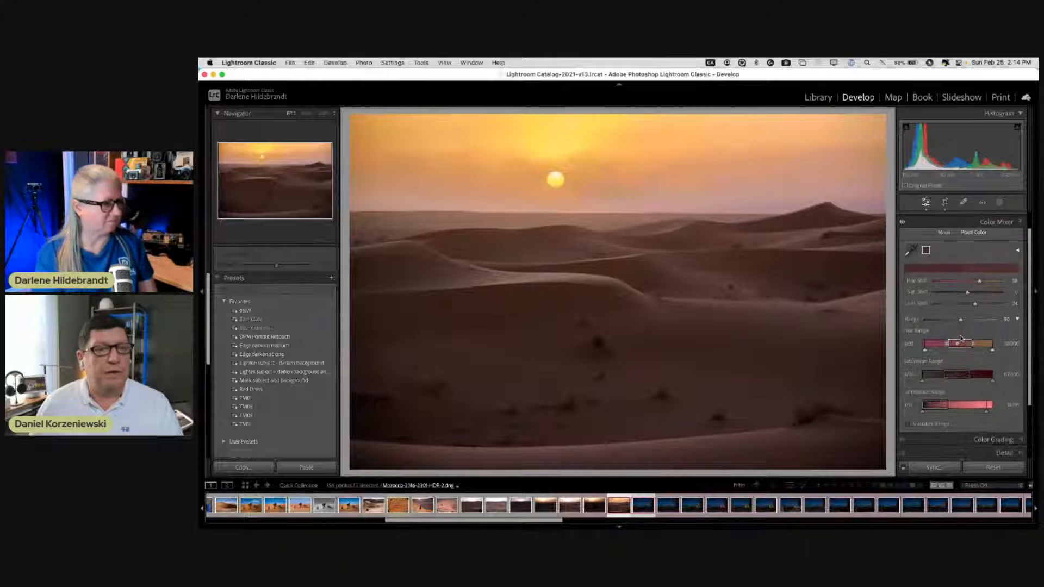
left_click(902, 244)
left_click(903, 245)
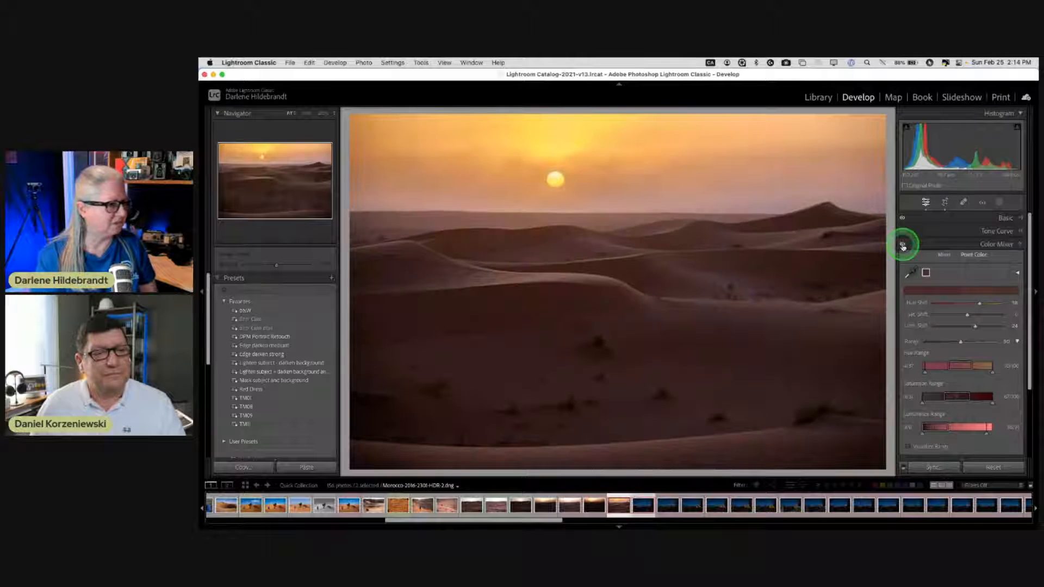
left_click(902, 245)
left_click(903, 245)
left_click(903, 245)
left_click(903, 245)
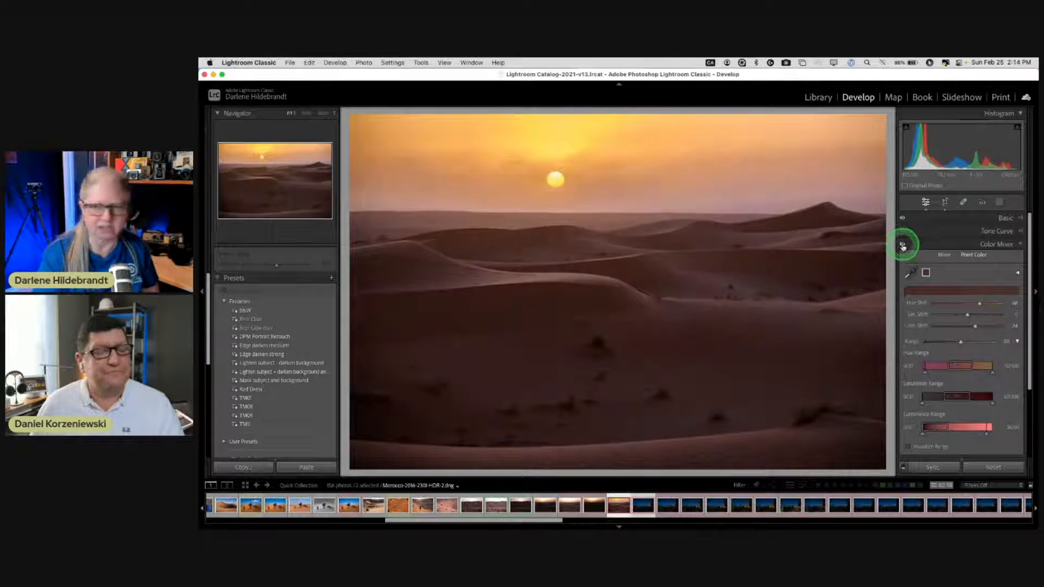
left_click(903, 245)
left_click(902, 245)
left_click(903, 245)
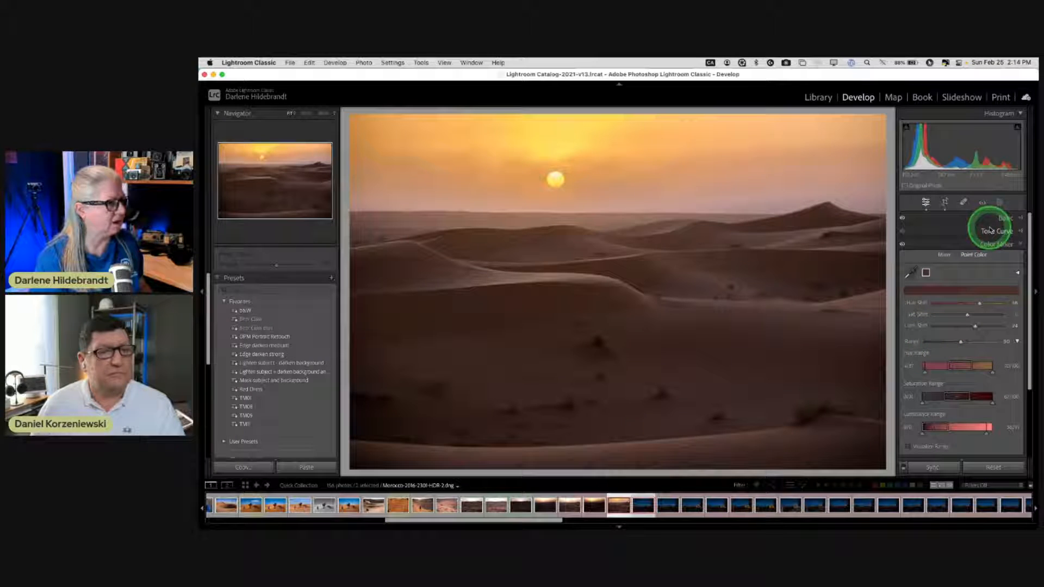
- Try a slight Dehaze increase on the whole image and reset the setting
left_click(1005, 219)
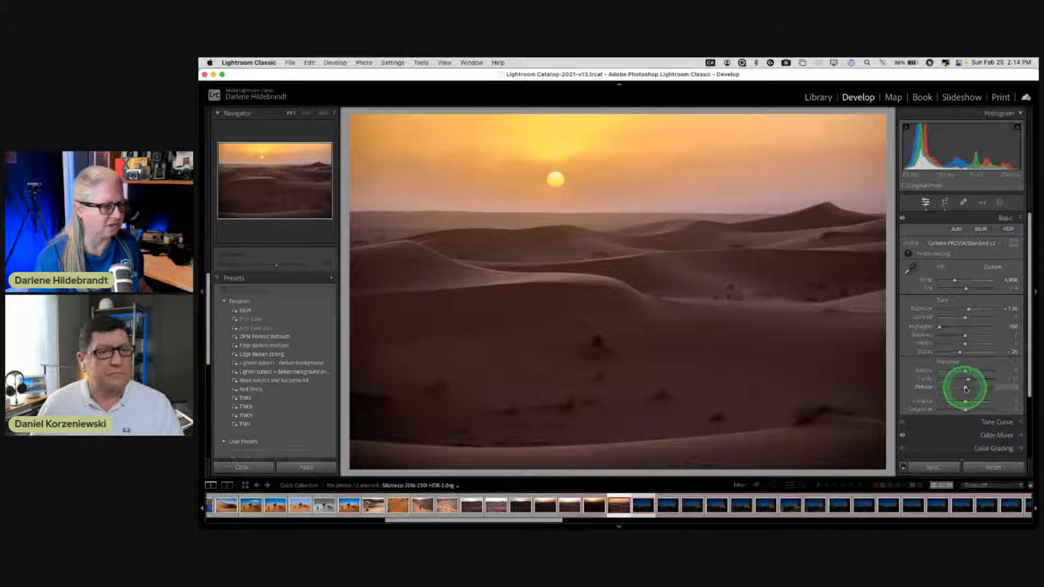
left_click_drag(965, 388, 970, 388)
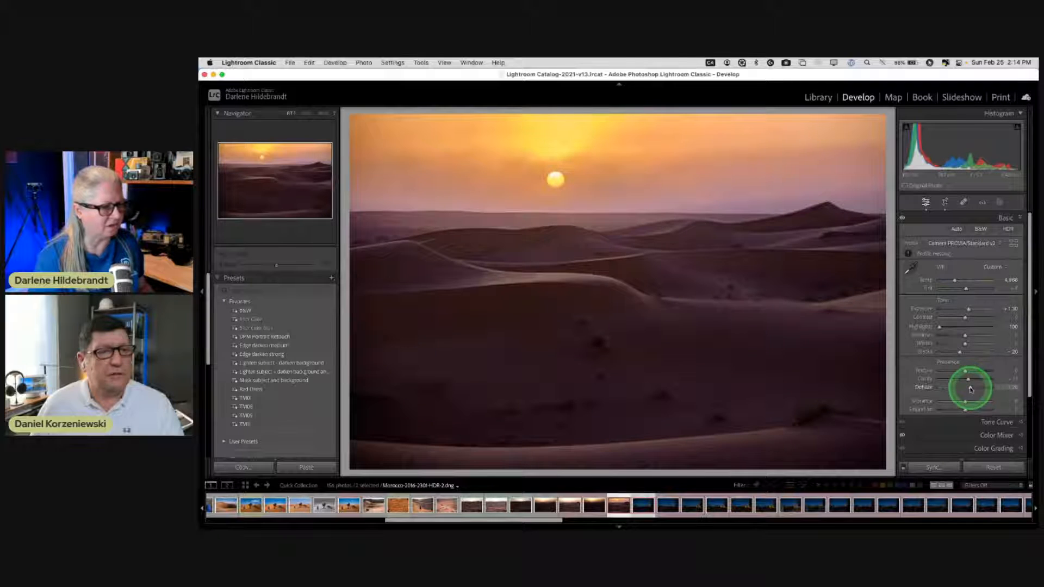
double_click(970, 387)
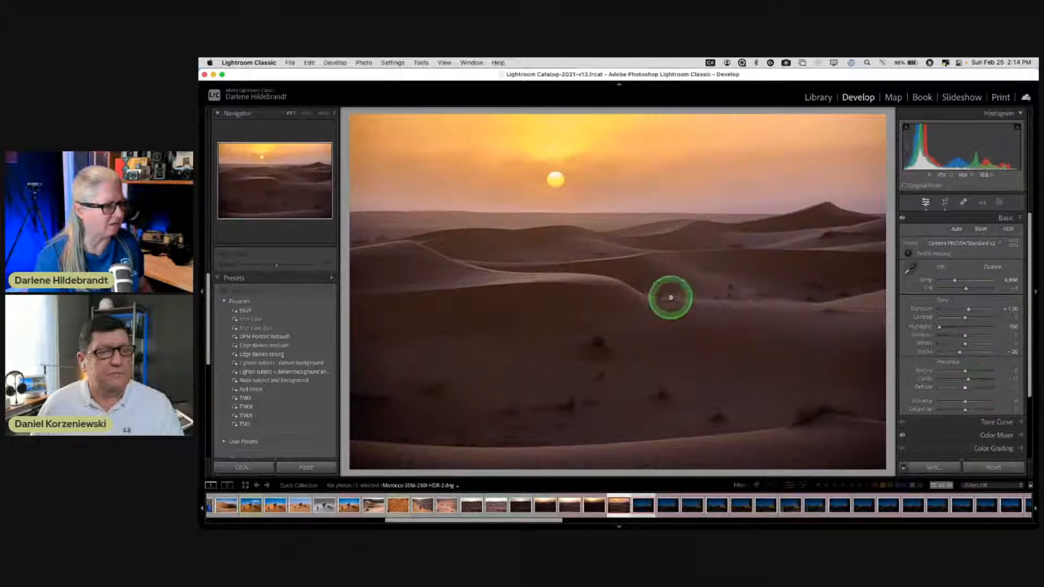
- Create a Select Sky mask and fine-tune its Dehaze to about 17 to add definition around the sun
left_click(1000, 205)
left_click(952, 237)
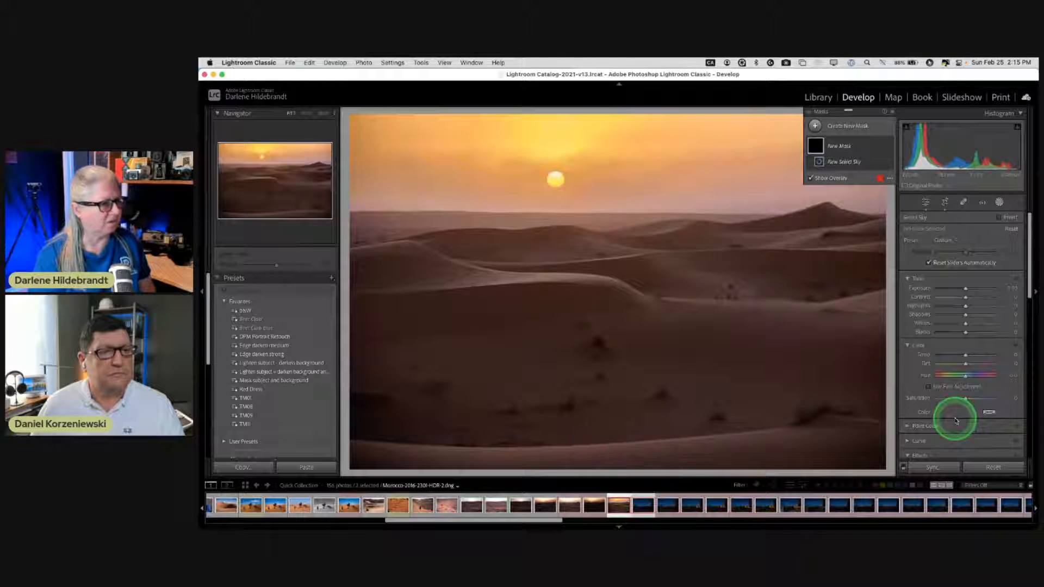
scroll(949, 357, "down", 3)
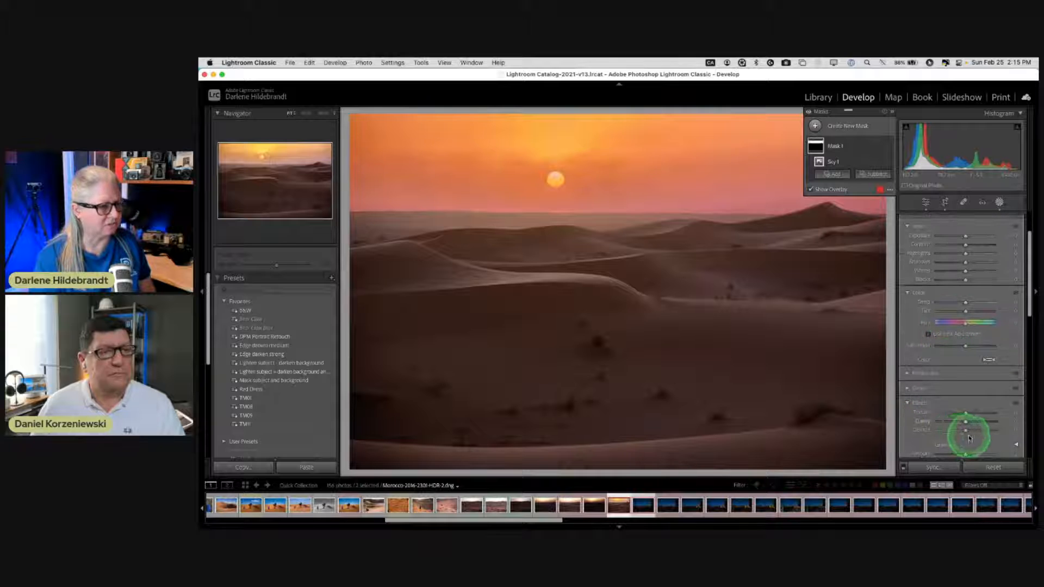
left_click_drag(966, 433, 975, 429)
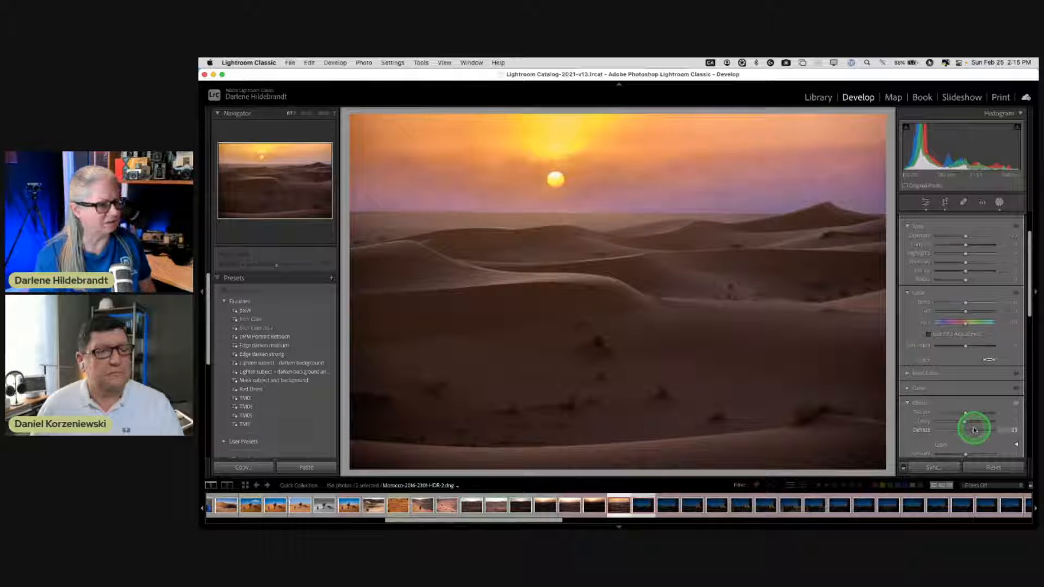
left_click_drag(973, 430, 974, 429)
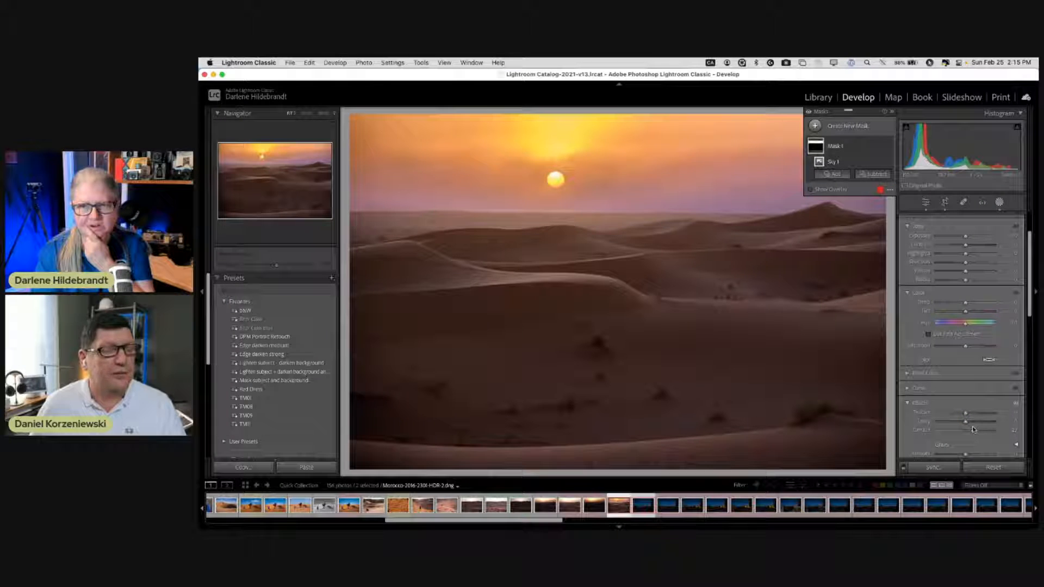
left_click(973, 420)
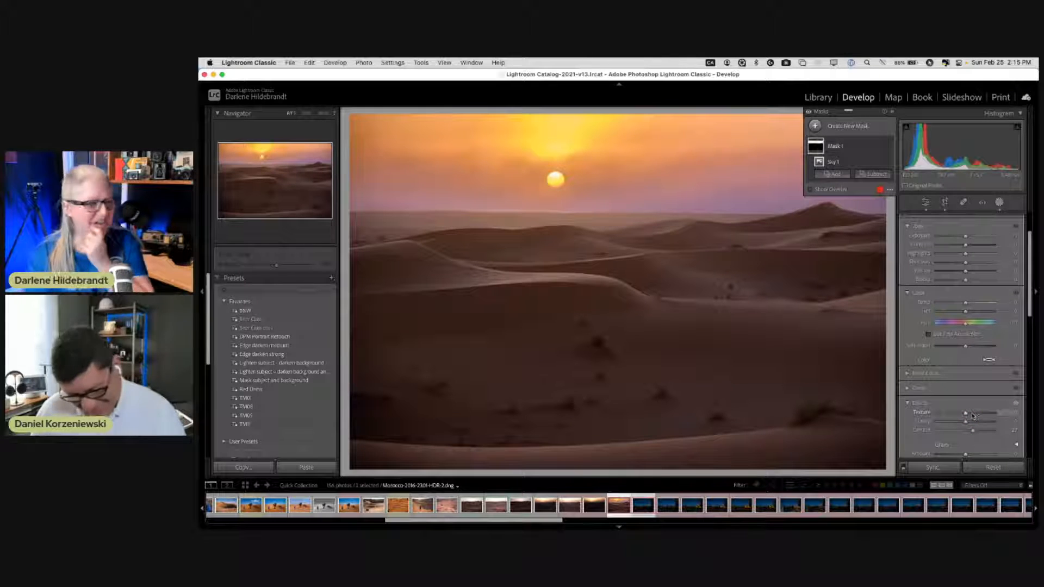
left_click(972, 430)
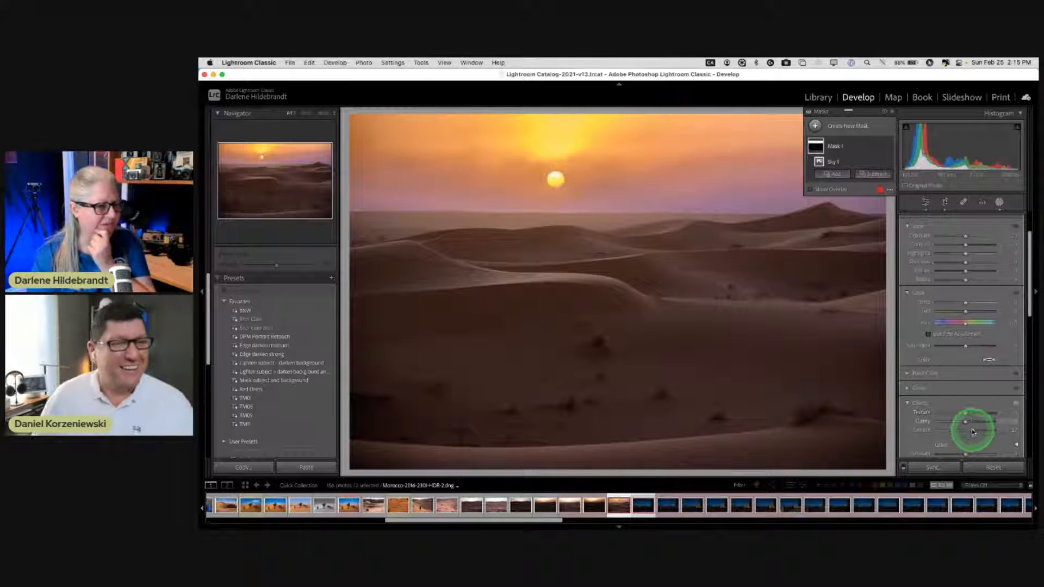
left_click_drag(973, 431, 971, 431)
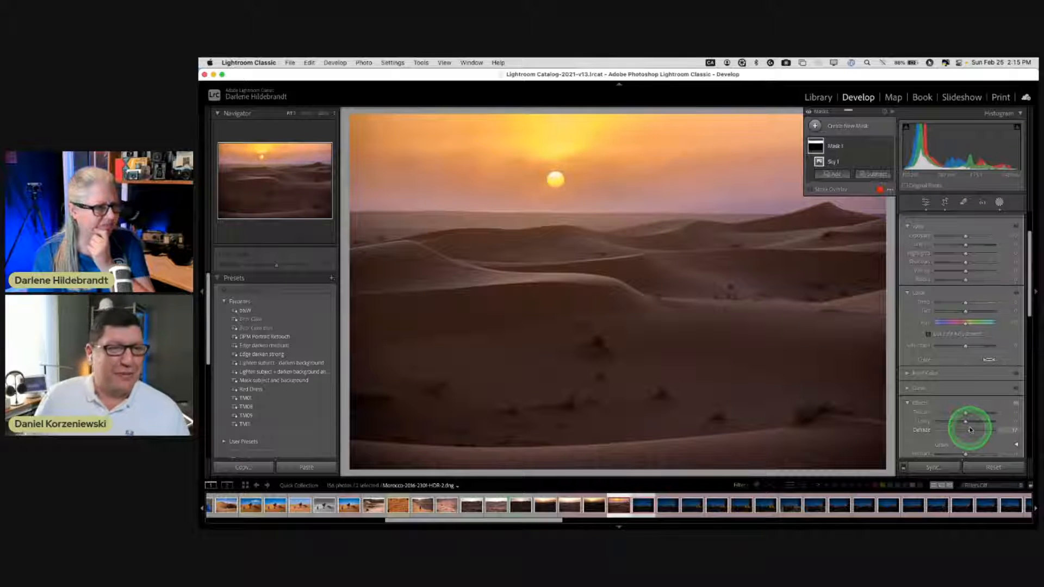
scroll(954, 379, "down", 3)
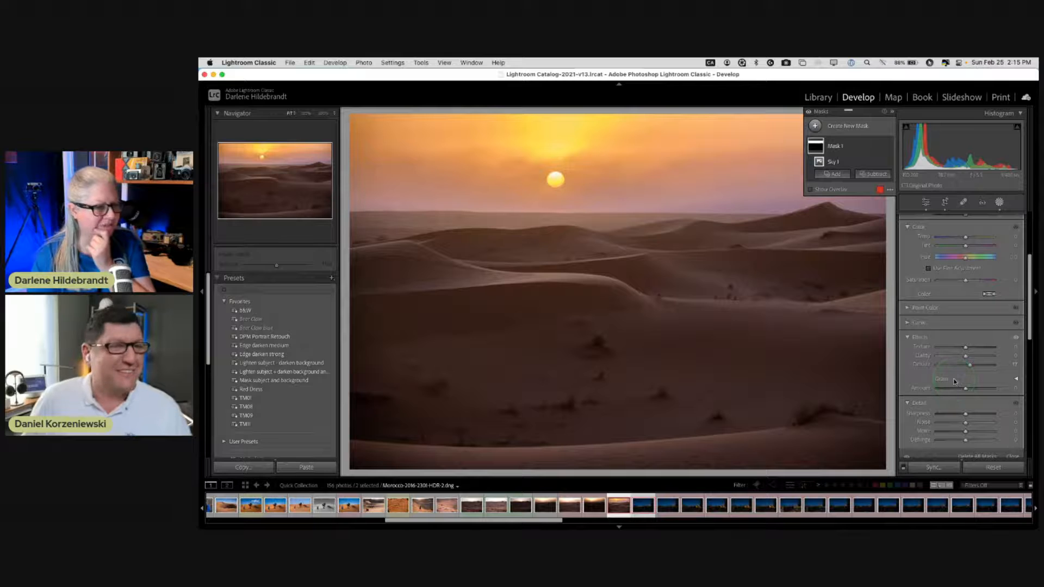
left_click(943, 376)
scroll(943, 376, "up", 4)
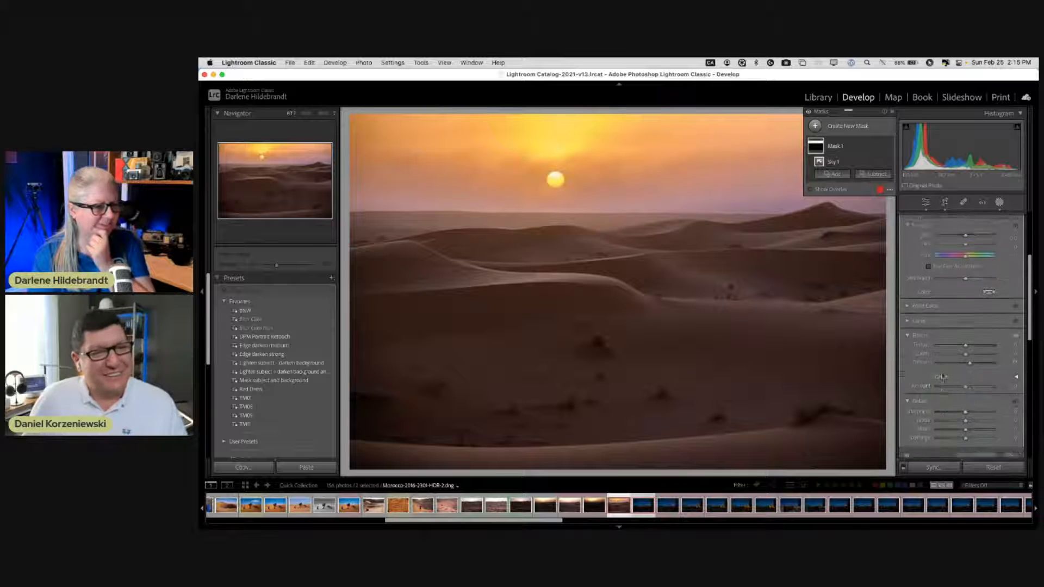
scroll(943, 375, "up", 2)
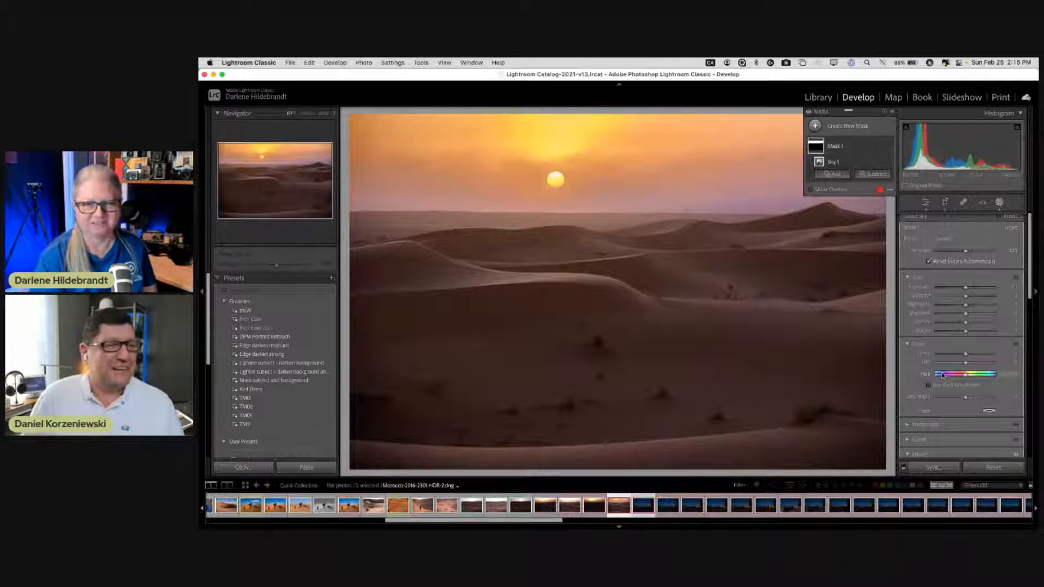
left_click(942, 348)
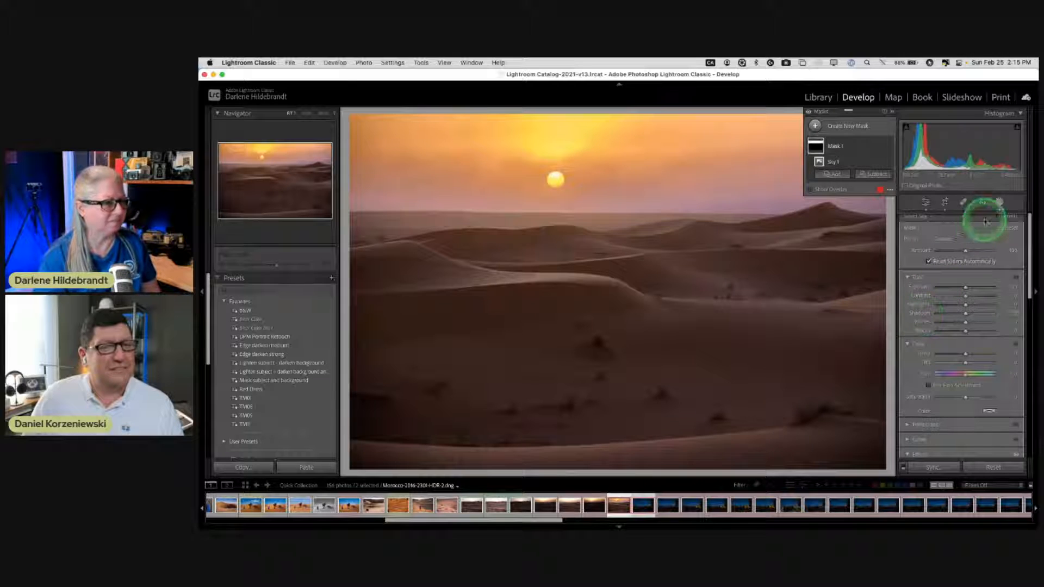
- Close the sky mask and lower the Yellow saturation of the whole image to about -28 in the Color Mixer
left_click(1000, 202)
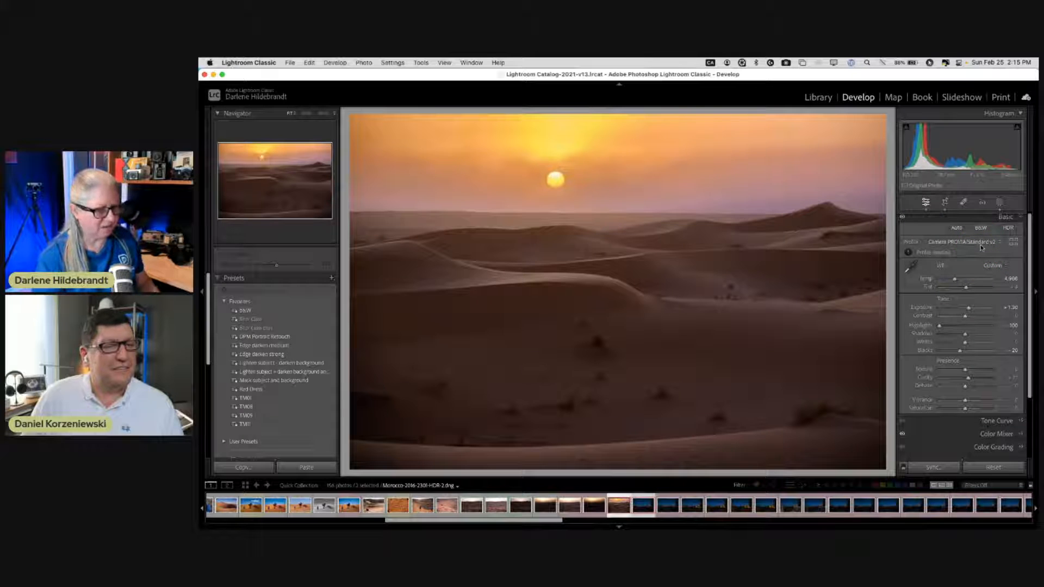
scroll(977, 326, "down", 3)
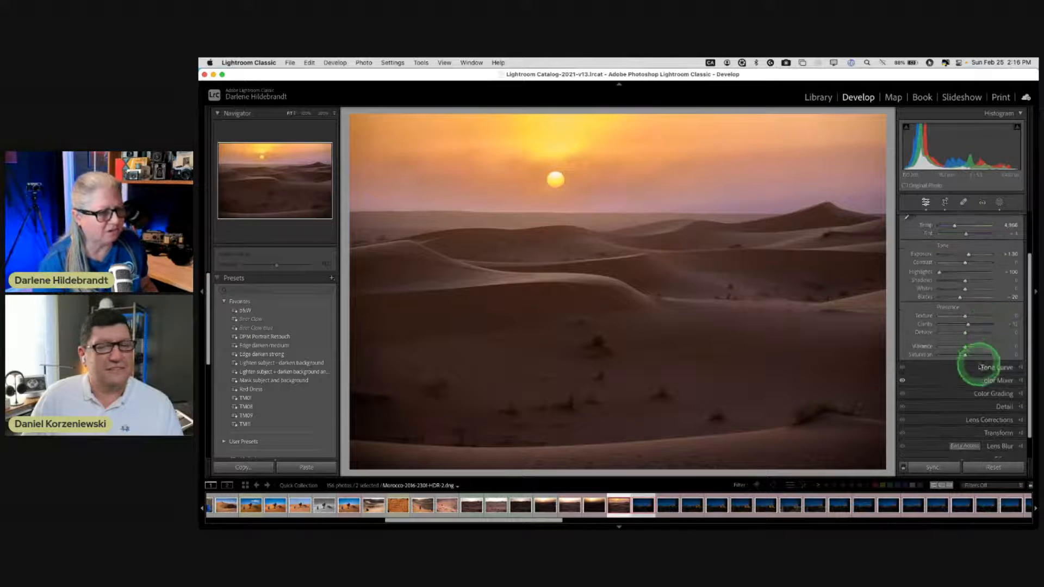
left_click(979, 393)
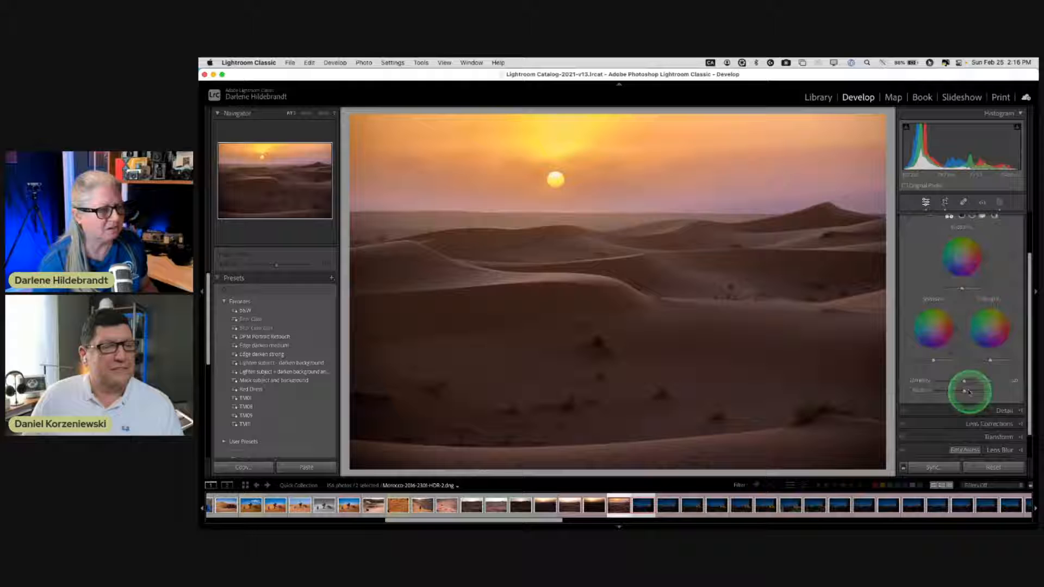
scroll(977, 247, "up", 3)
left_click(967, 249)
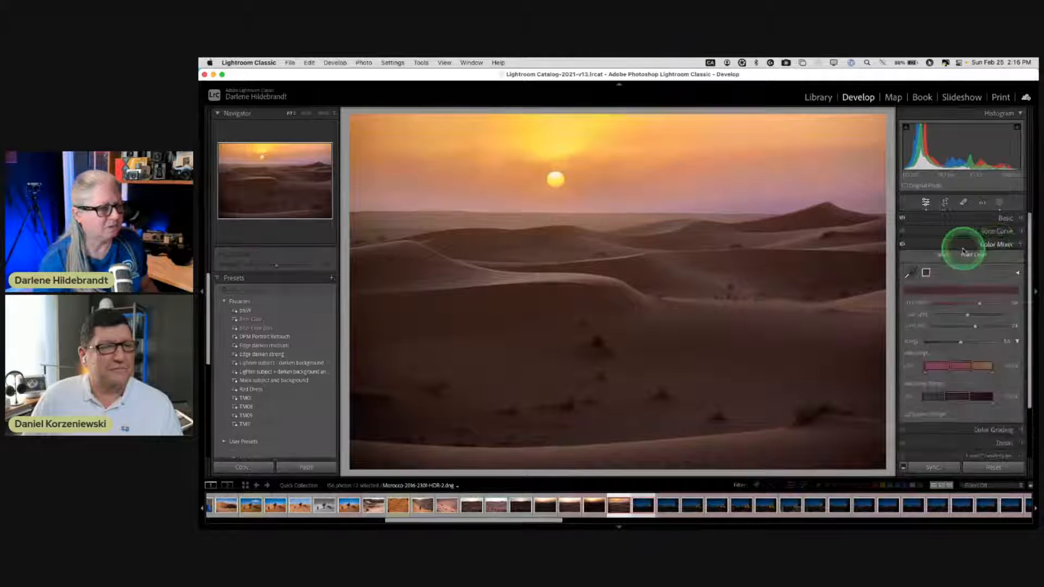
left_click(945, 256)
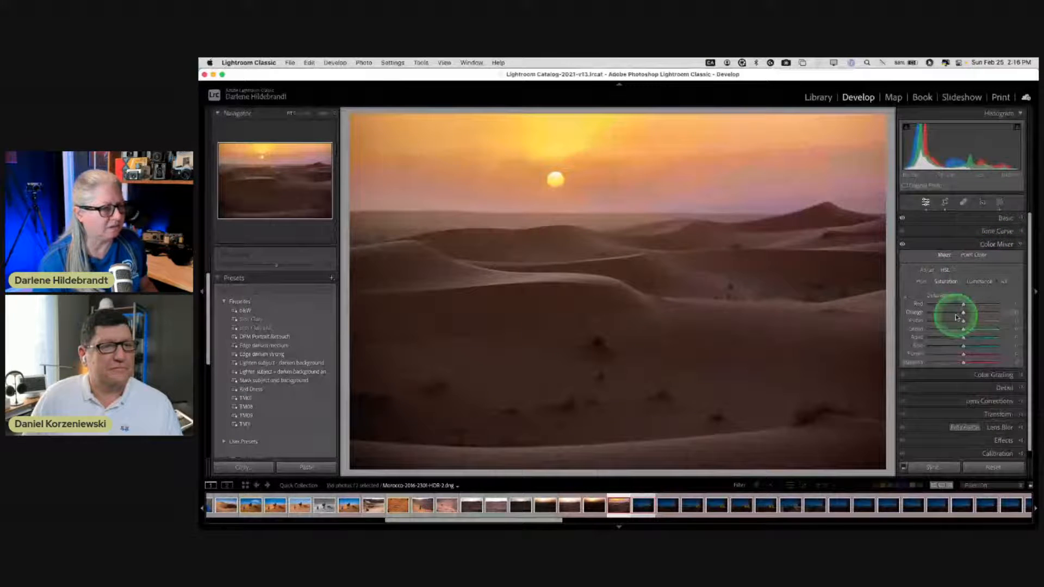
left_click_drag(964, 322, 953, 322)
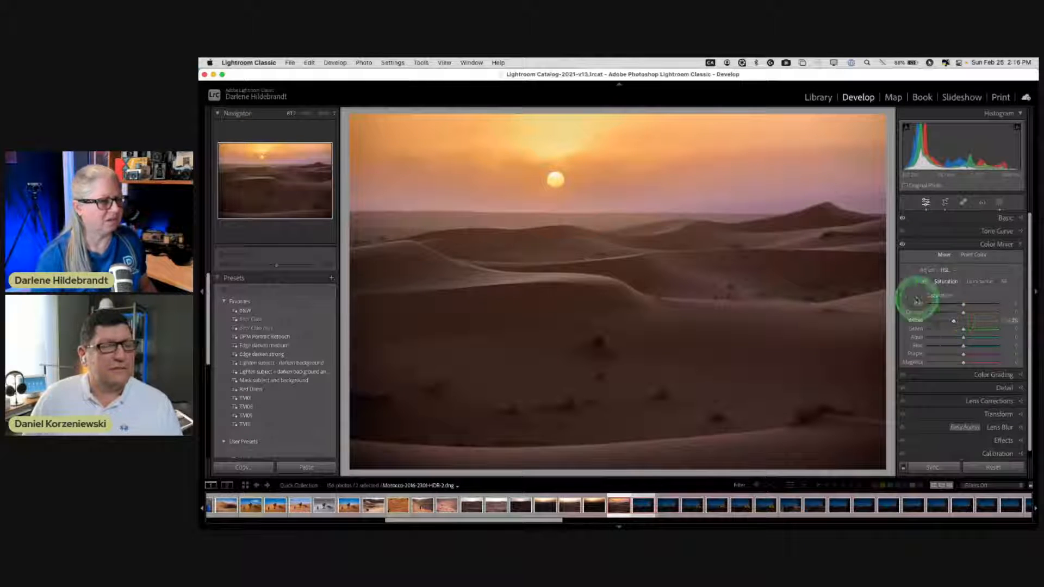
- Shift the purple haze near the horizon by raising the Magenta hue to about +38, and move the Red hue slightly toward orange
left_click(905, 296)
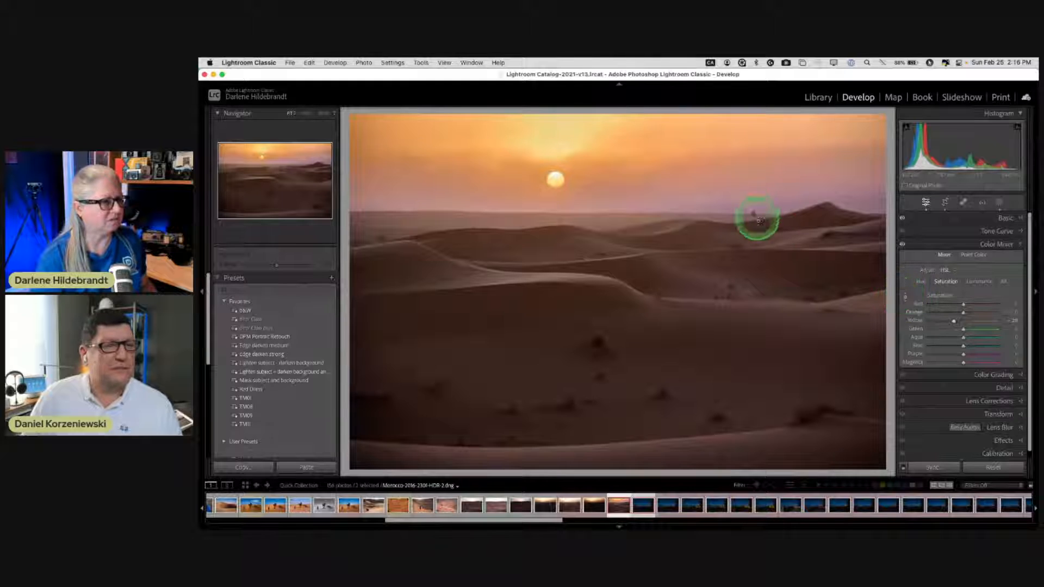
left_click(923, 283)
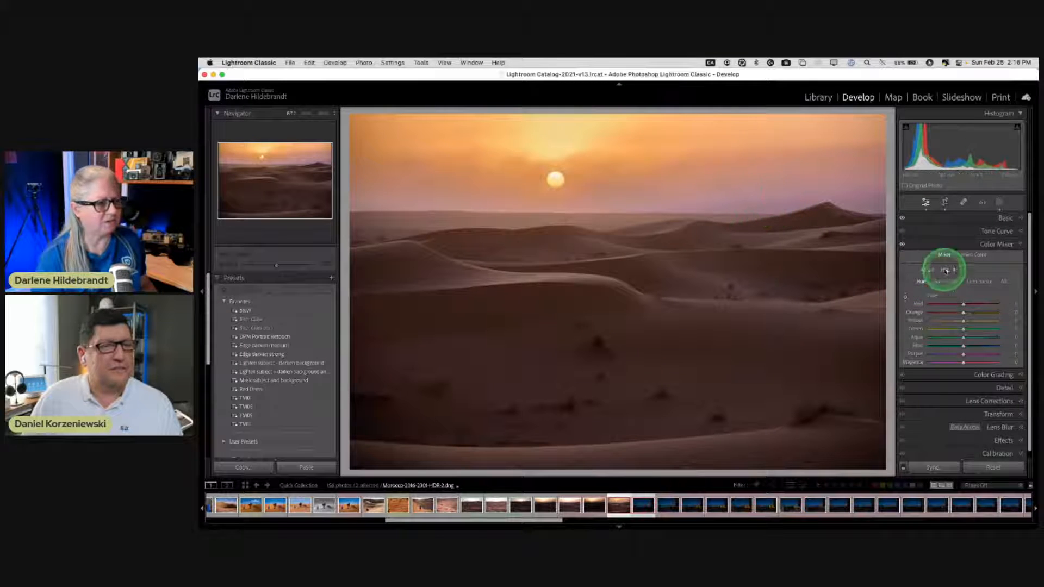
left_click(905, 295)
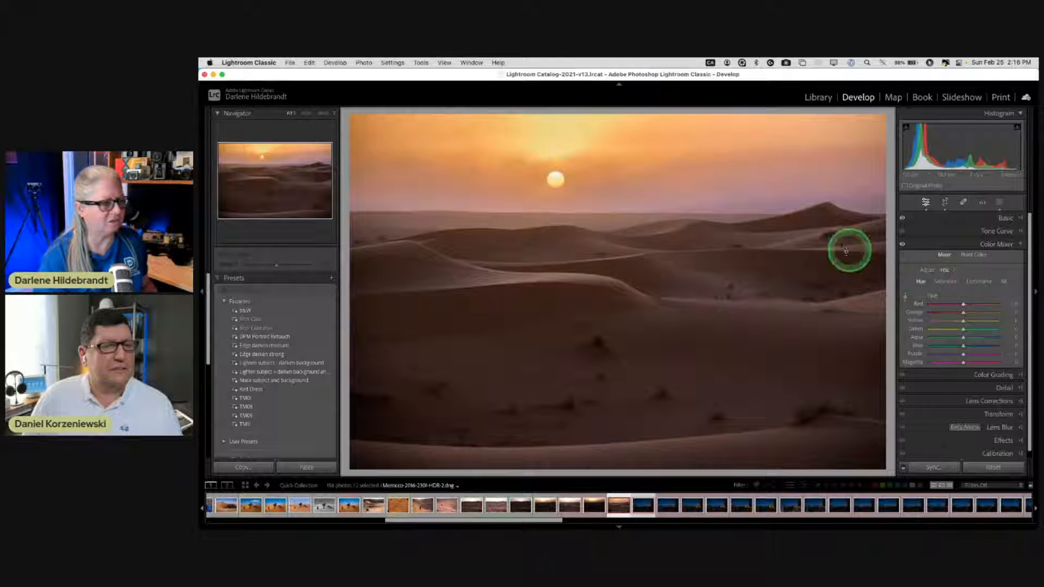
left_click_drag(776, 207, 768, 142)
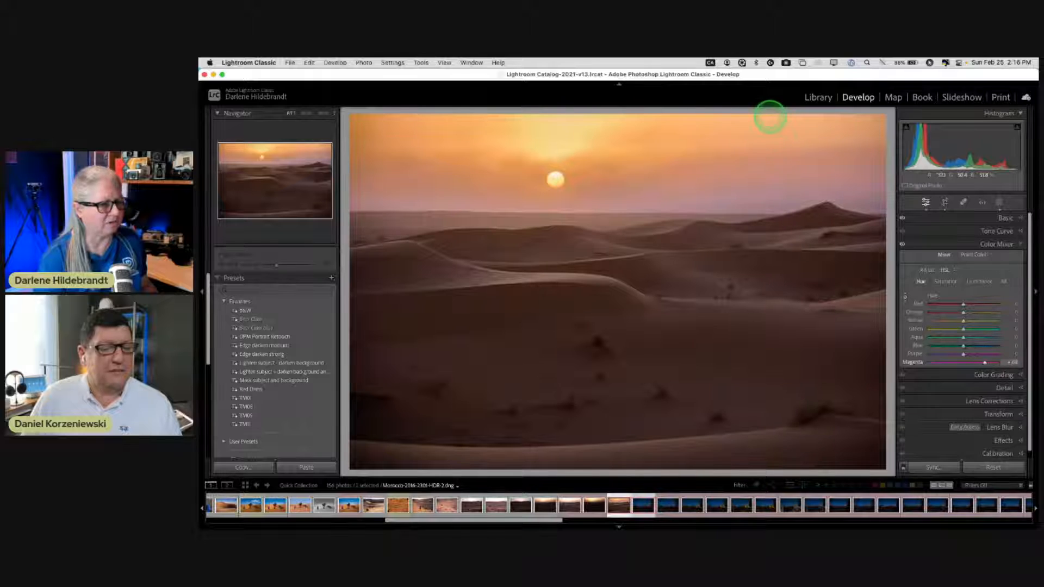
left_click_drag(770, 116, 770, 123)
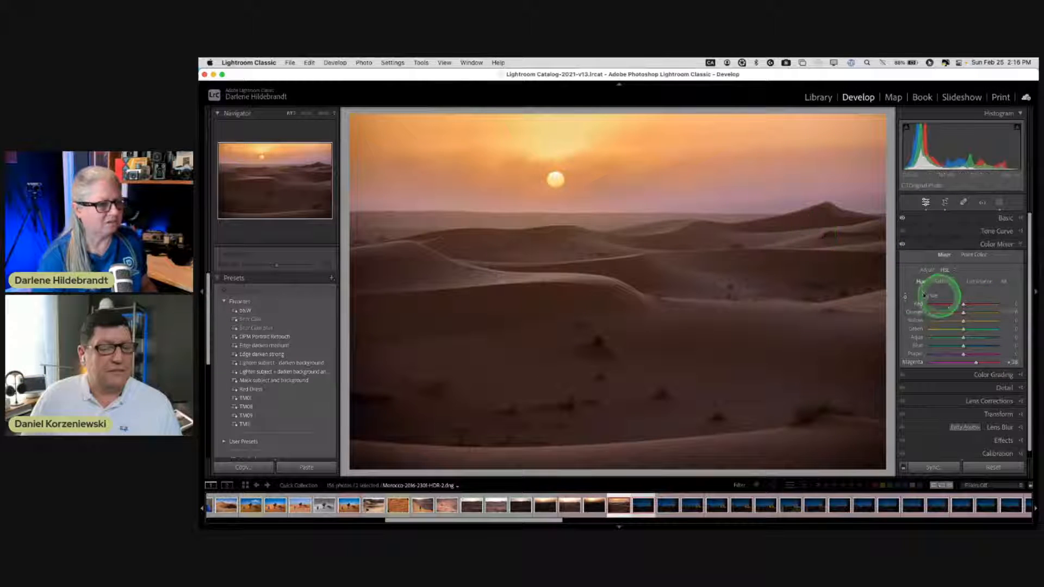
left_click_drag(964, 303, 975, 301)
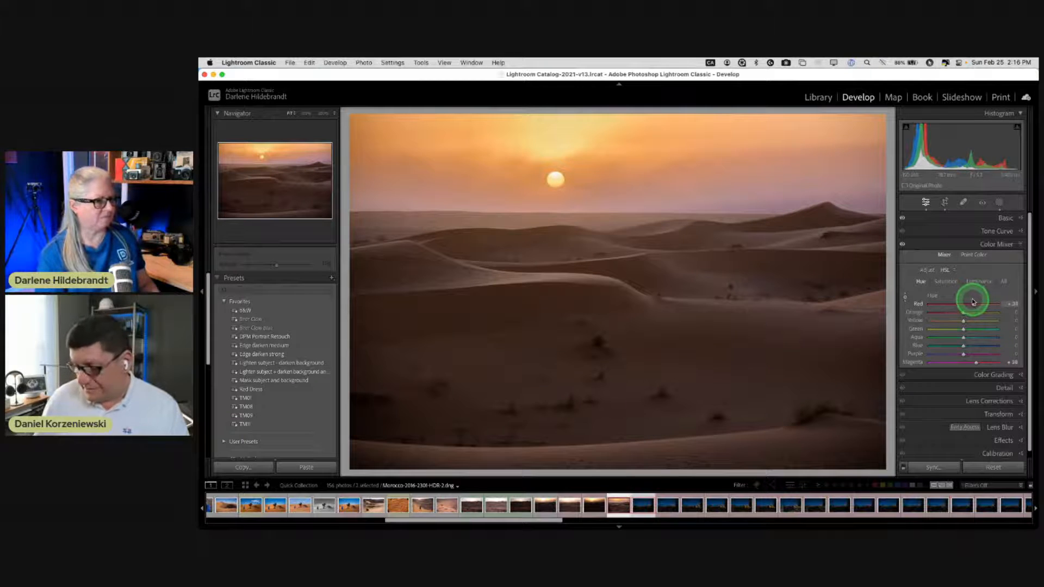
left_click(947, 244)
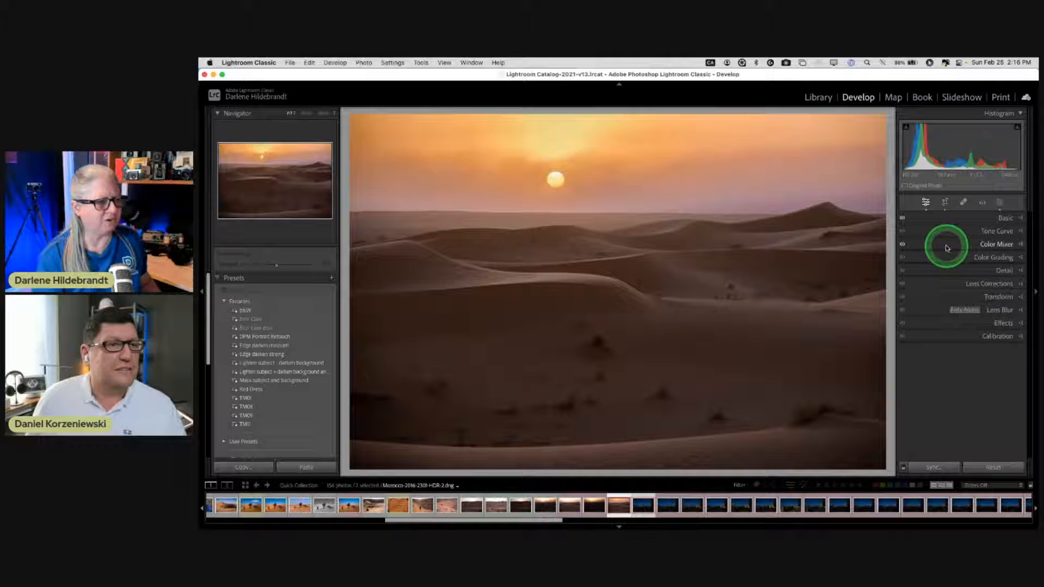
- Add a faint blue tint to the shadows with Color Grading and compare the edited image with its unedited version
left_click(973, 263)
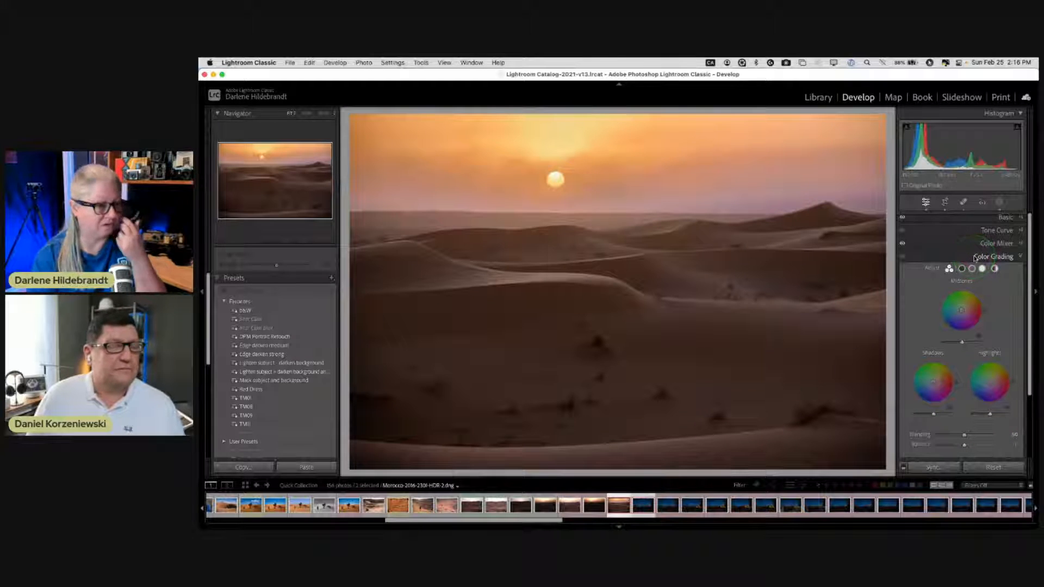
left_click(961, 269)
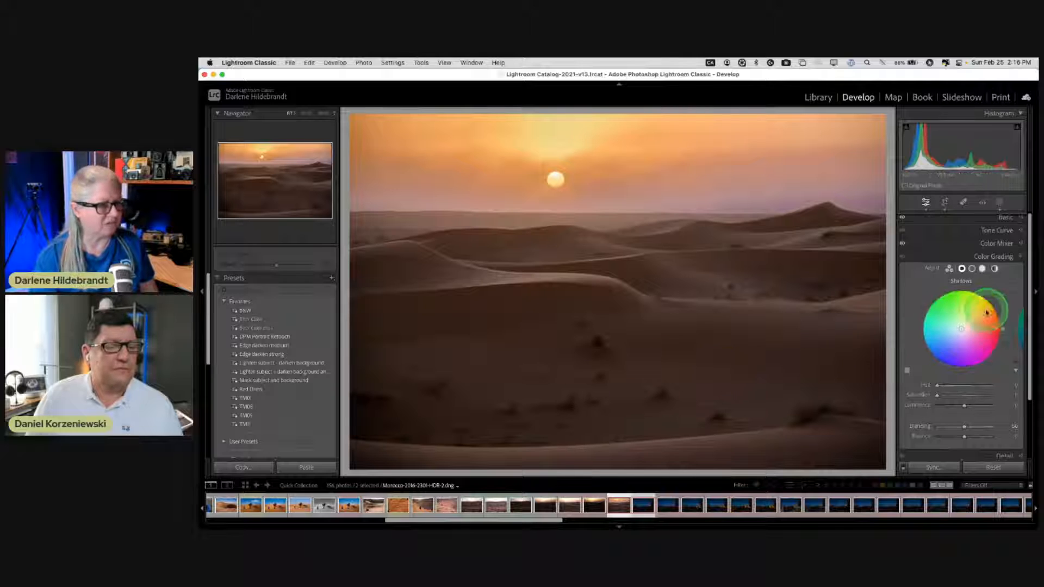
left_click_drag(1003, 331, 921, 342)
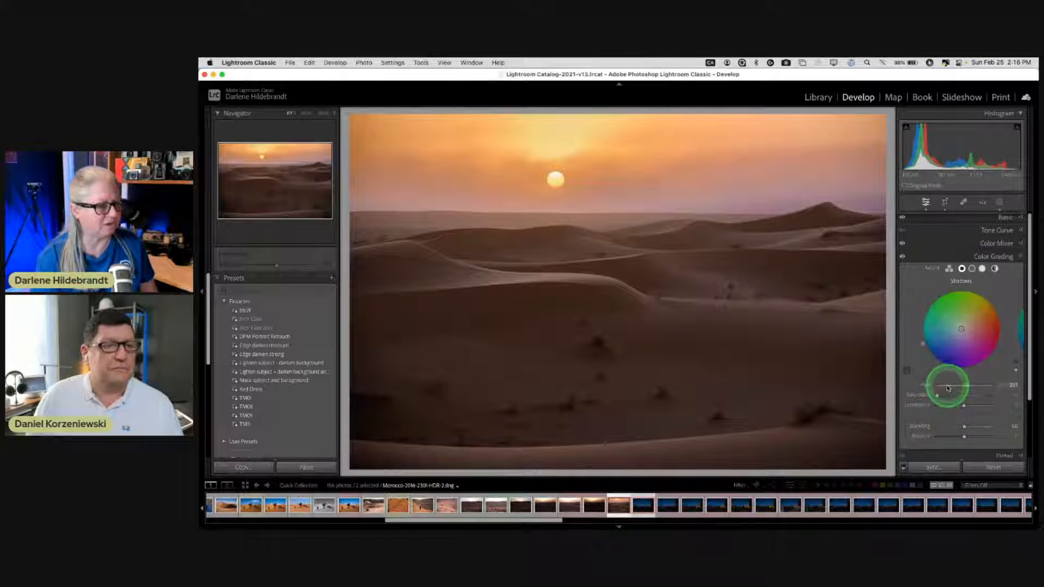
mouse_move(937, 396)
left_mouse_down()
mouse_move(971, 396)
mouse_move(924, 397)
mouse_move(942, 395)
left_mouse_up()
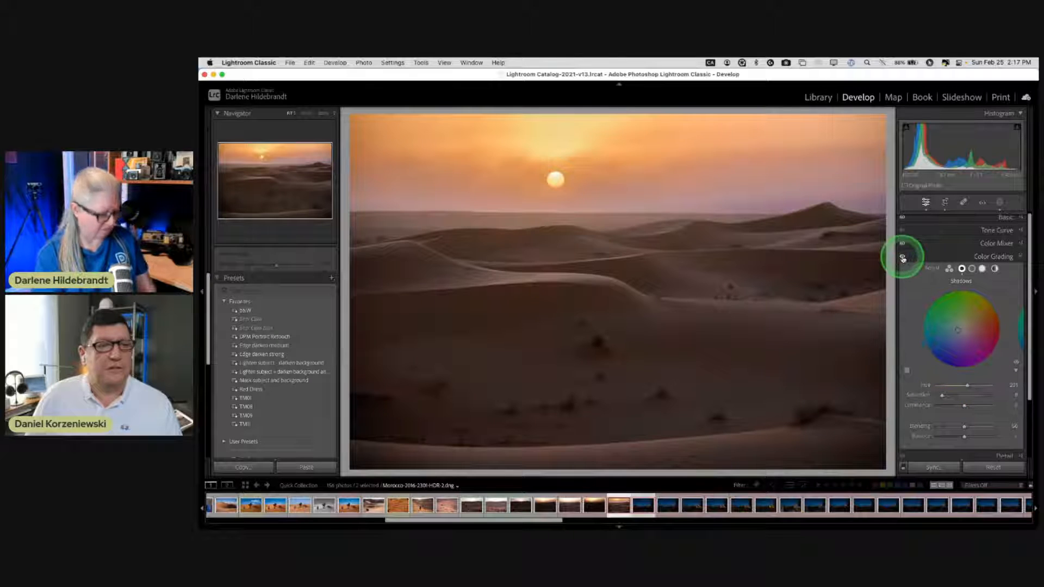
key("backslash")
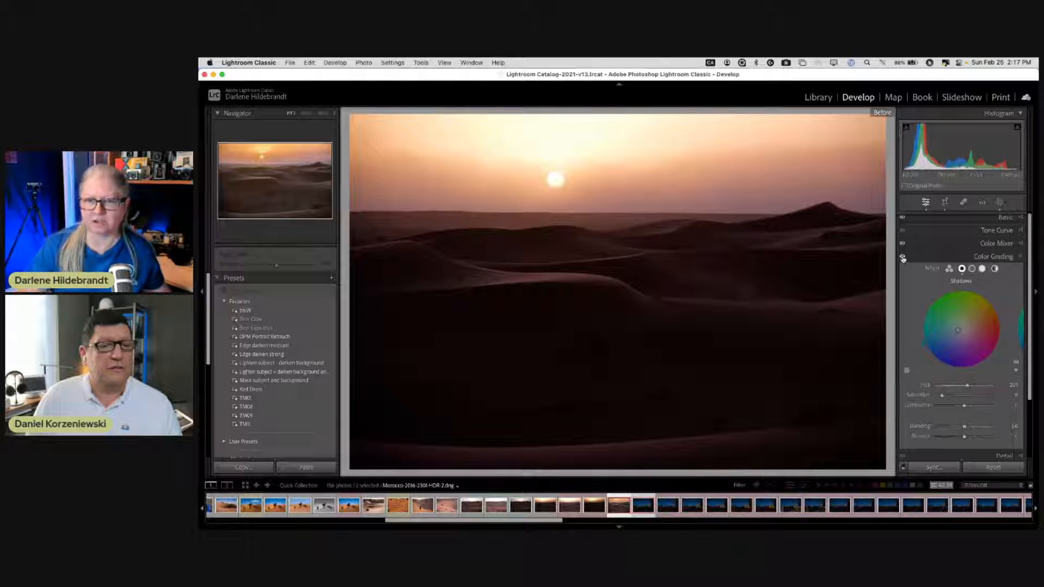
key("backslash")
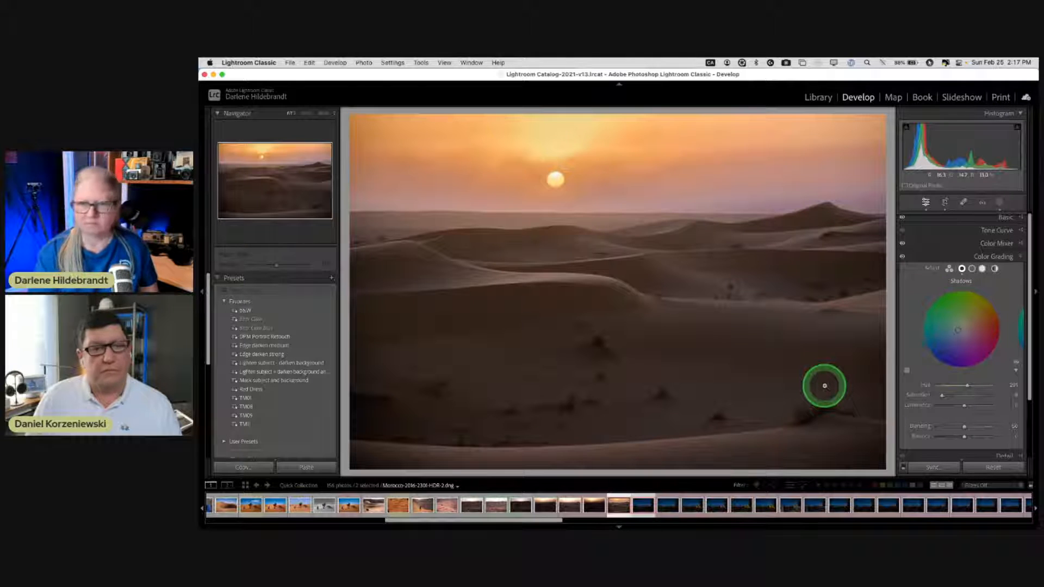
- Try a panoramic crop that trims the dark foreground dunes and restore the lower crop edge to the full frame
key("r")
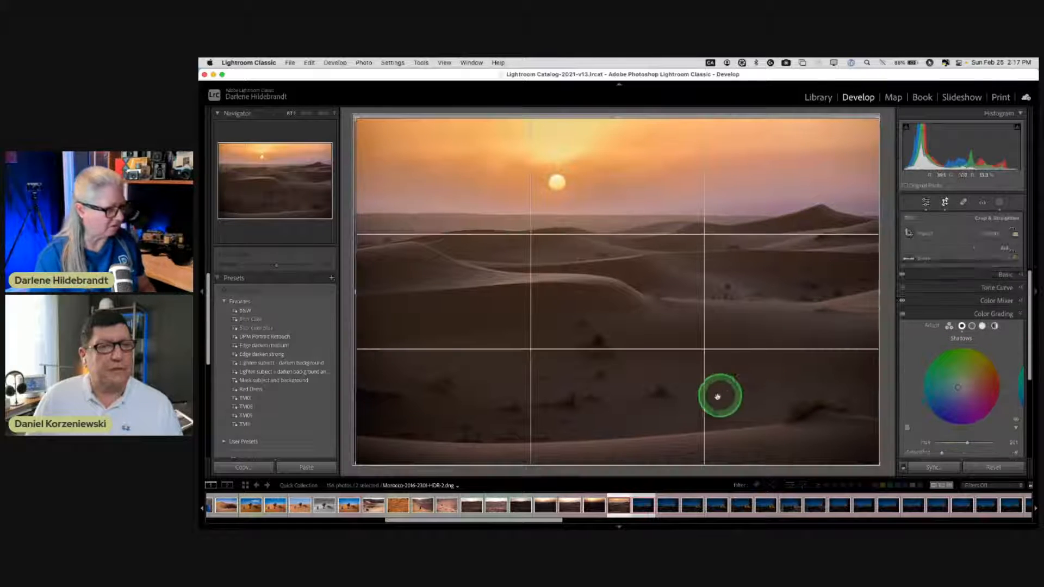
left_click_drag(672, 465, 673, 415)
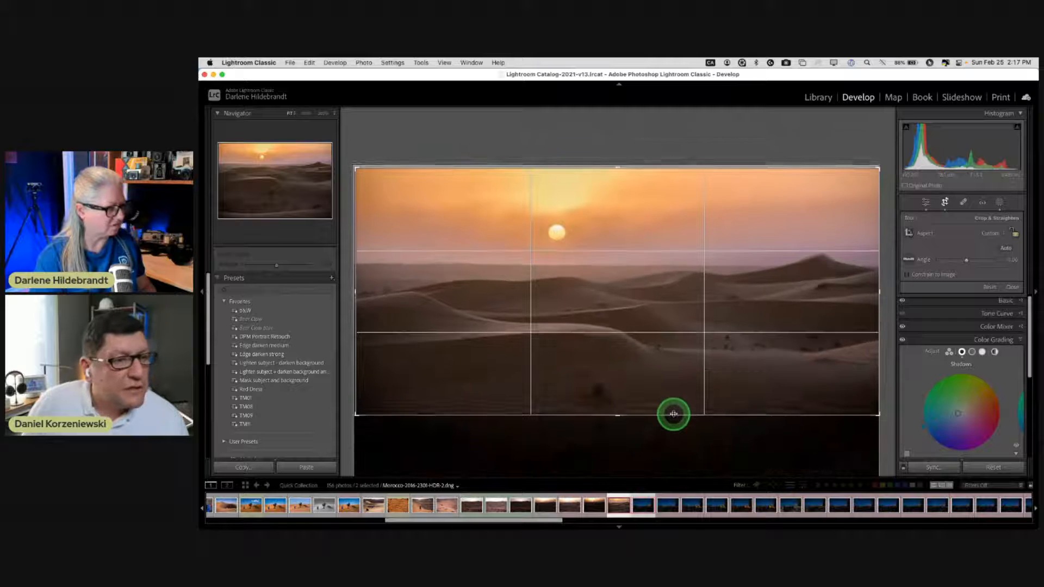
key("r")
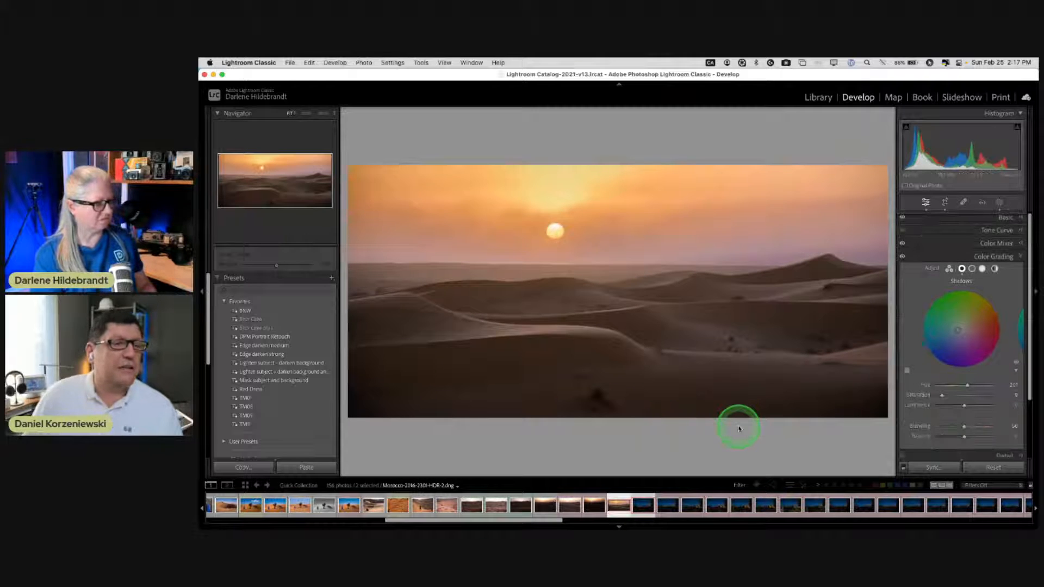
key("r")
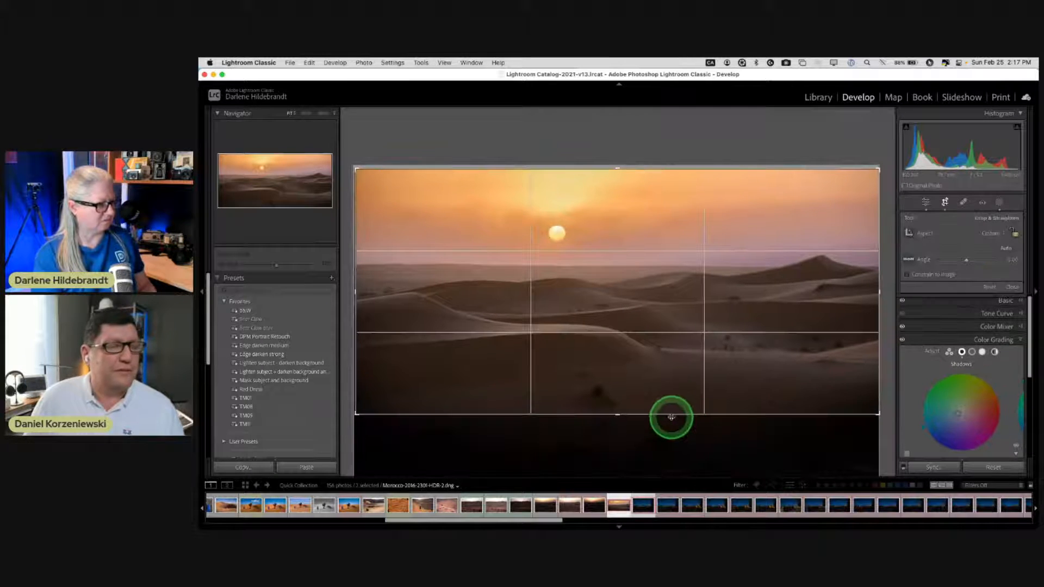
left_click_drag(671, 417, 676, 467)
key("r")
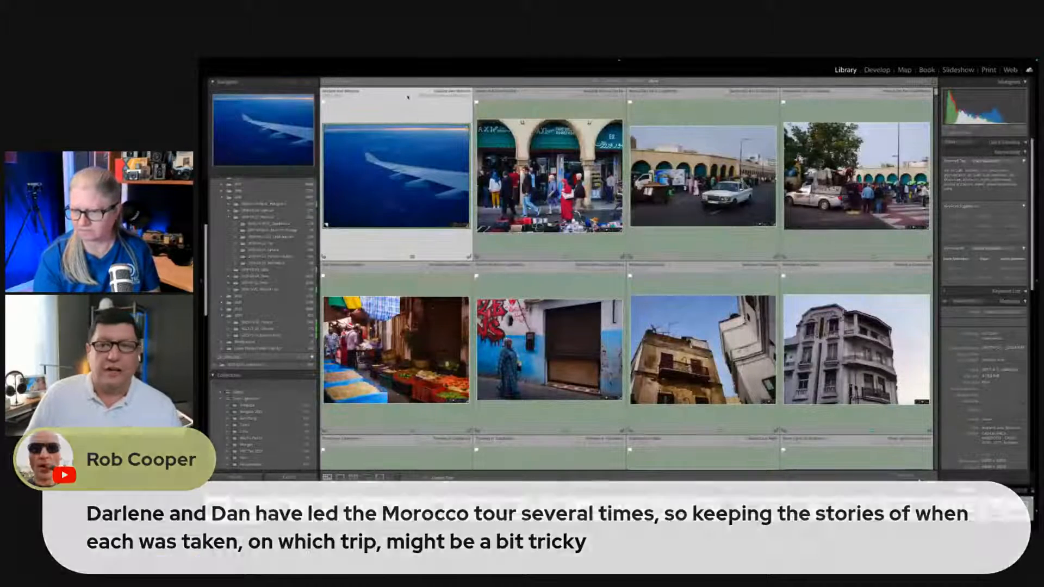
- View the airplane wing photo from the Morocco collection full screen and return to the thumbnail grid
right_click(408, 97)
left_click(377, 100)
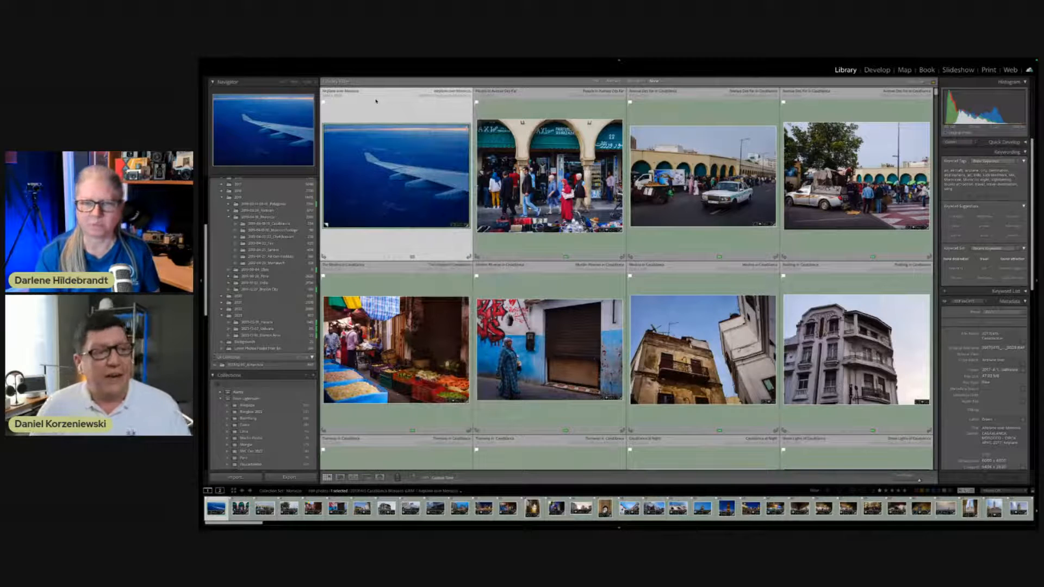
right_click(376, 100)
left_click(372, 117)
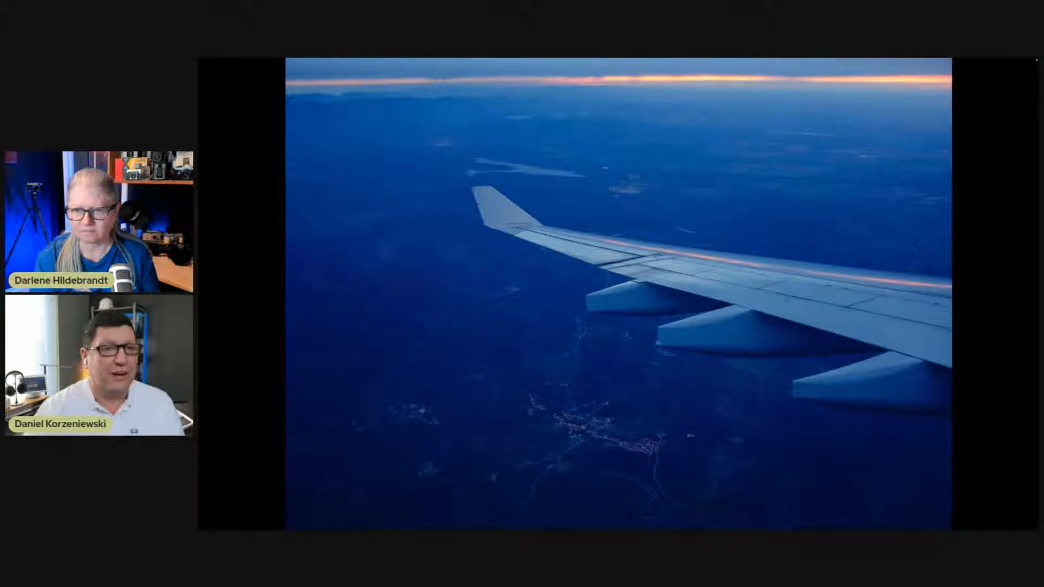
key("Escape")
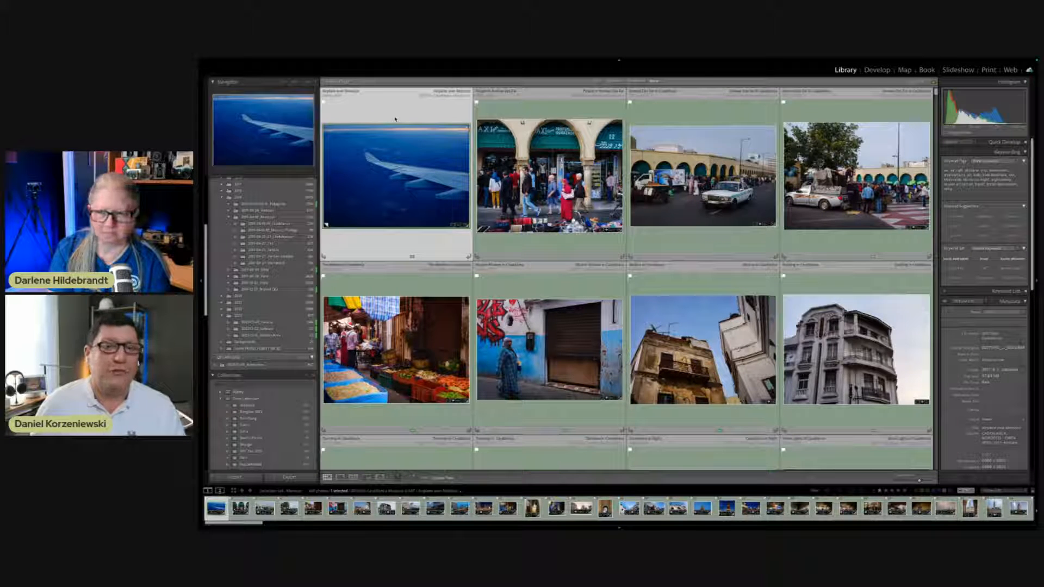
- View the street photo of pedestrians passing the arcaded shops full screen and return to the grid
left_click(560, 115)
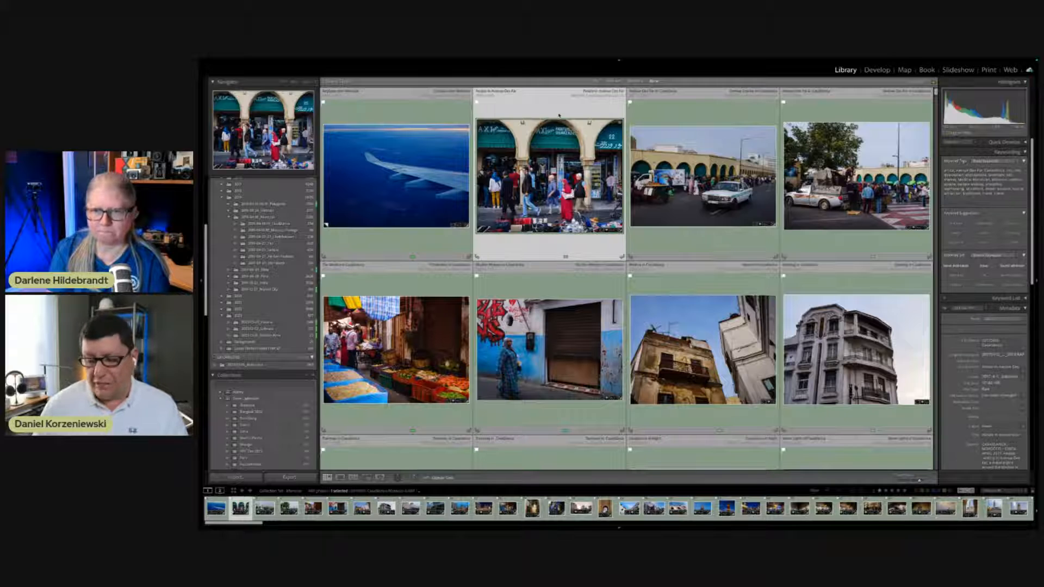
key("f")
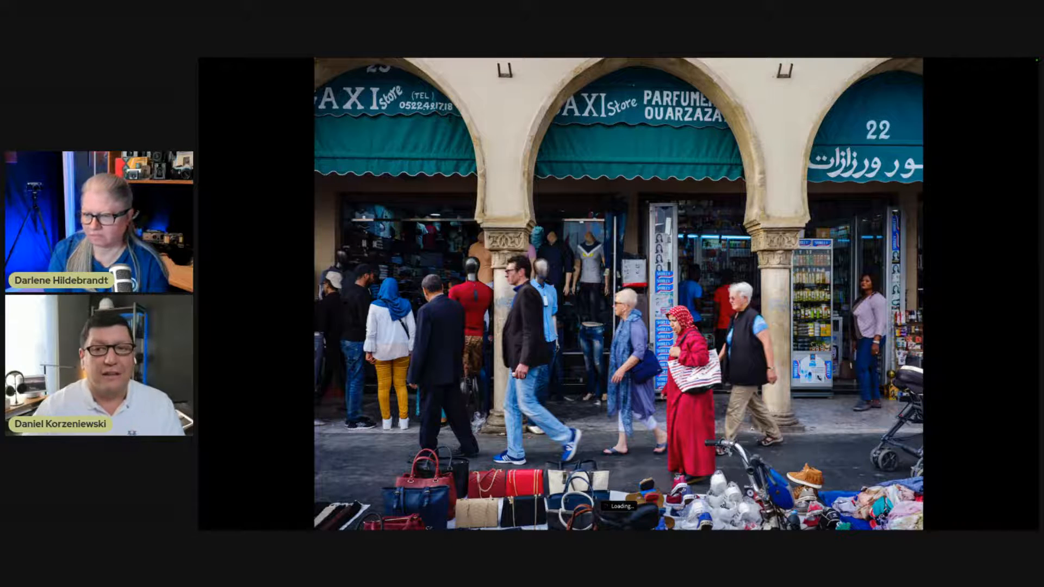
key("f")
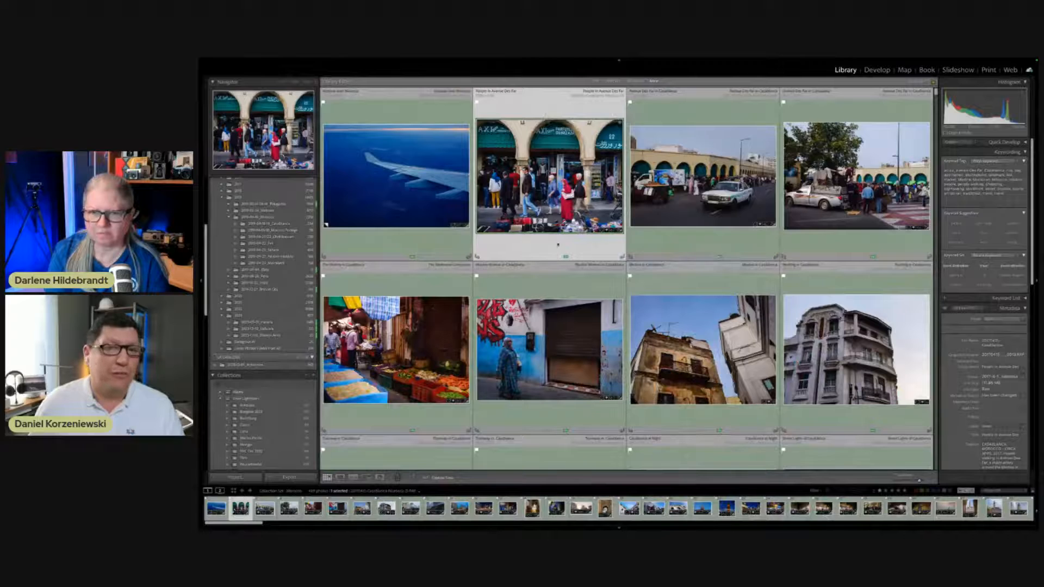
- Browse further down the Casablanca photos and view the night market alley with the dog full screen
scroll(486, 289, "down", 3)
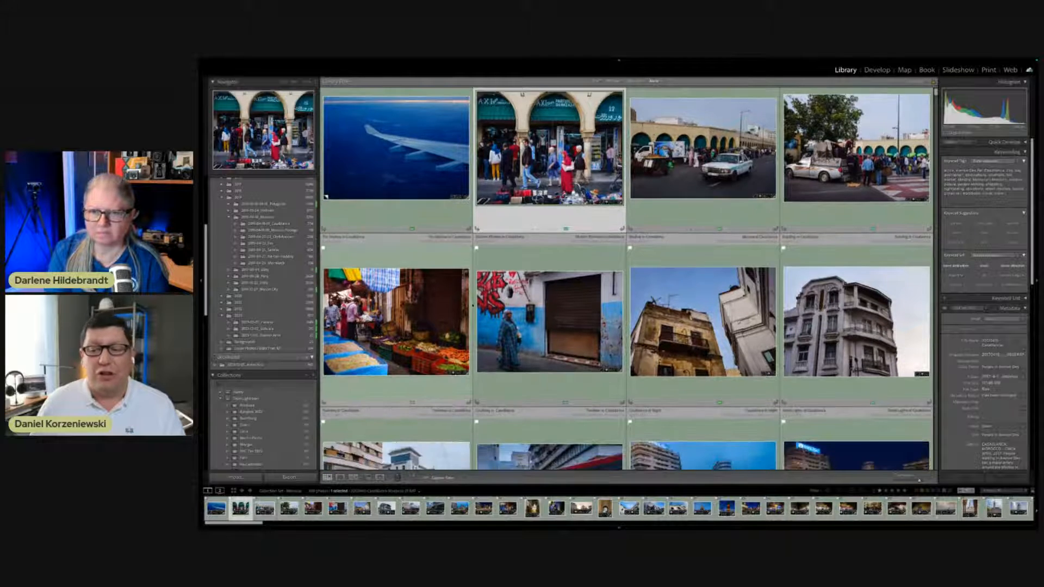
scroll(496, 294, "down", 2)
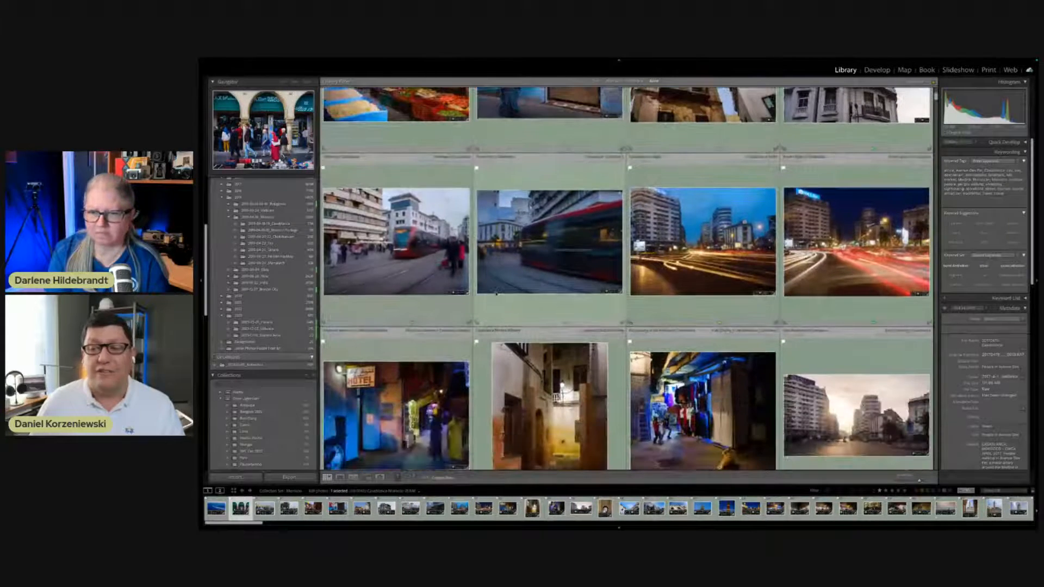
scroll(496, 294, "down", 3)
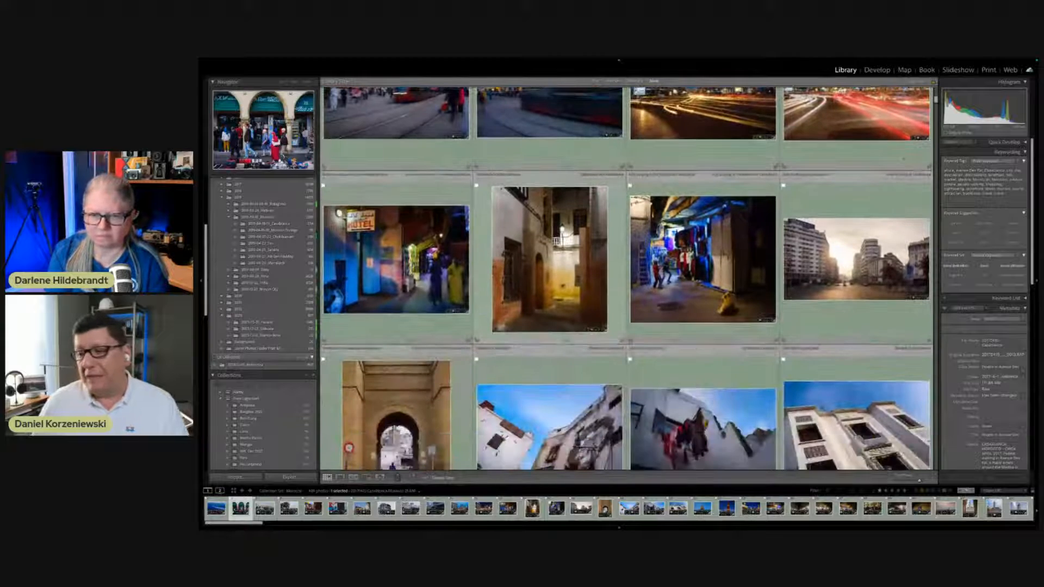
left_click(665, 192)
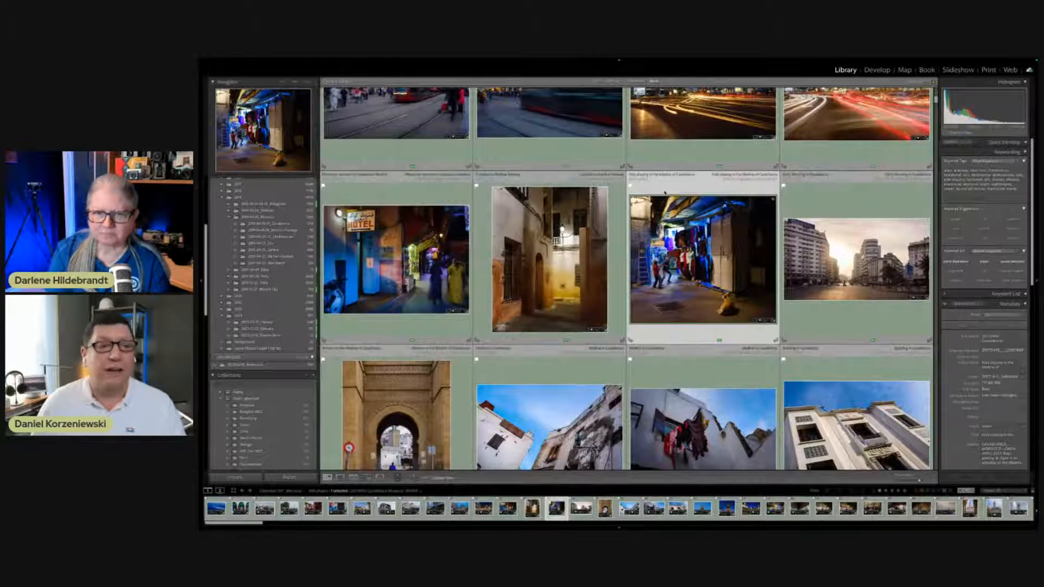
key("f")
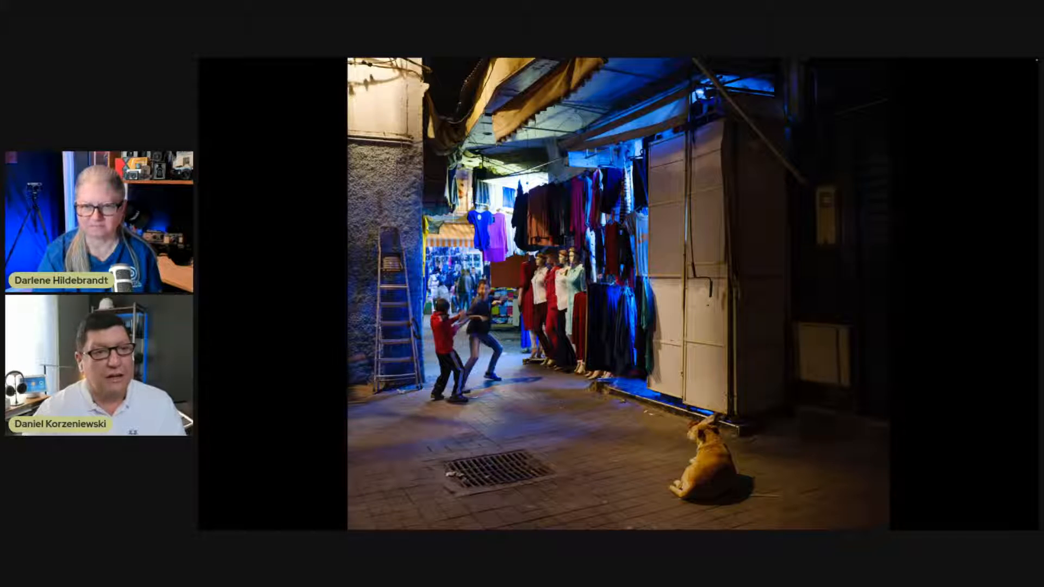
- Return to the thumbnail grid, browse down to the Casablanca mosque photos and select the wide shot of the arcaded courtyard
key("g")
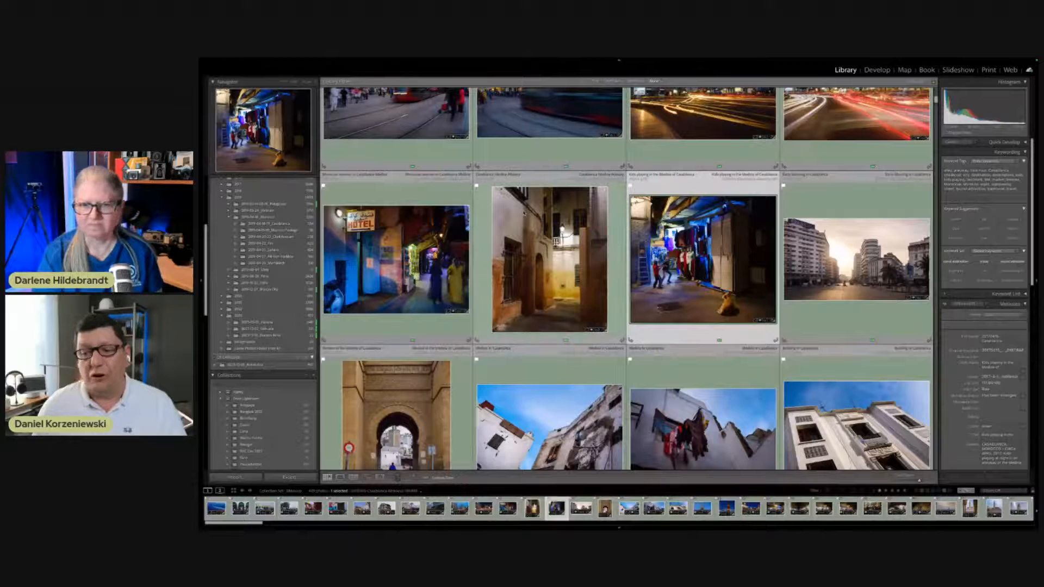
scroll(604, 308, "down", 6)
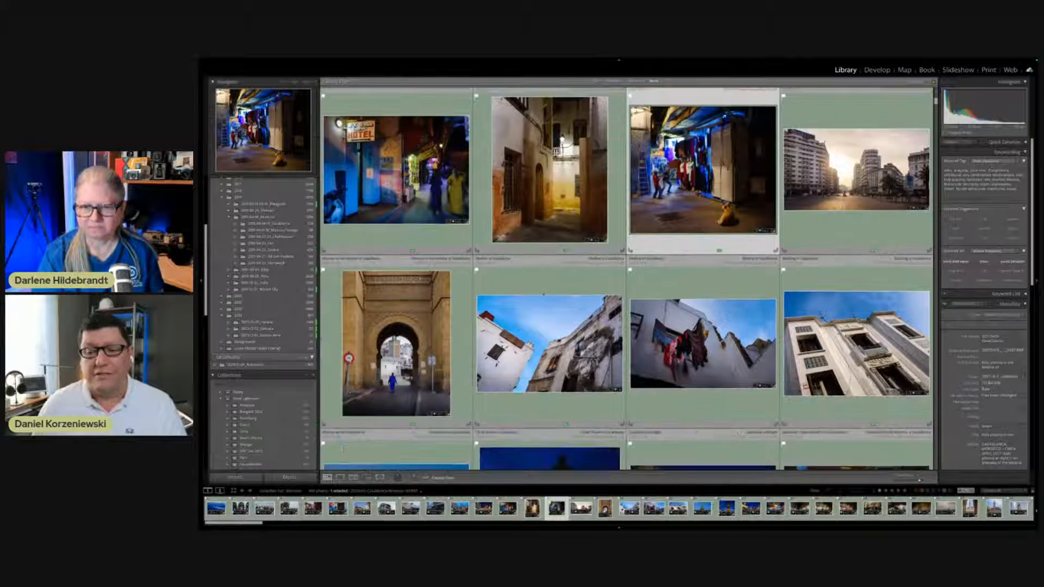
scroll(542, 294, "down", 8)
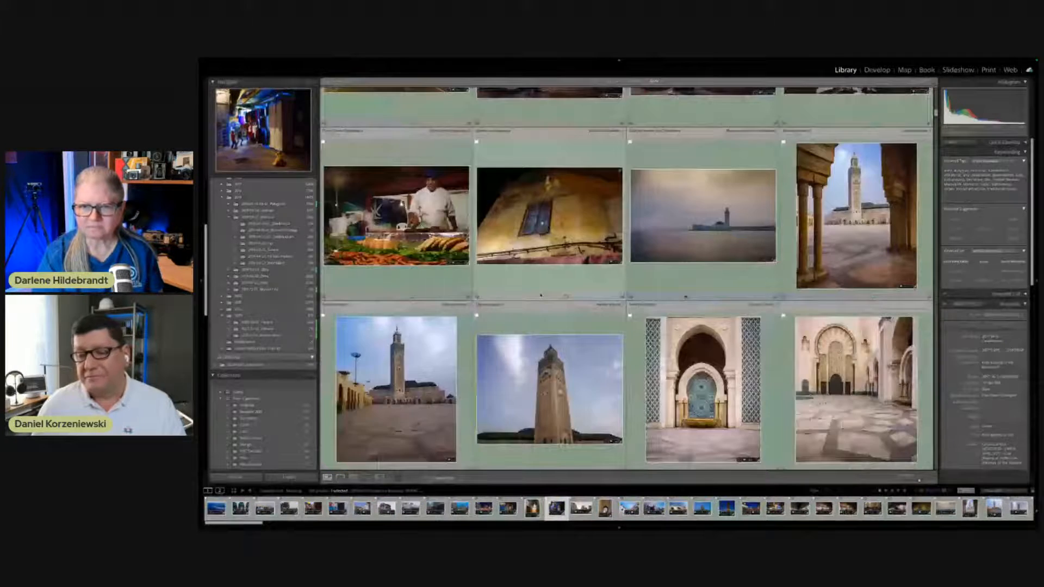
scroll(540, 296, "down", 4)
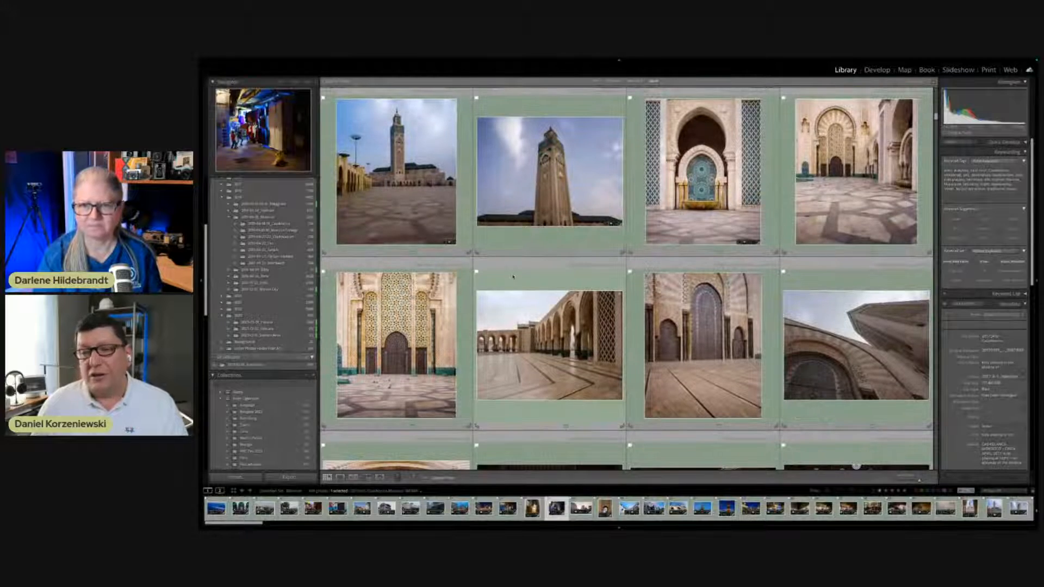
left_click(513, 277)
- Browse on past the mosque interiors to the market photos and view the wide shot of the fish seller full screen
scroll(514, 277, "down", 5)
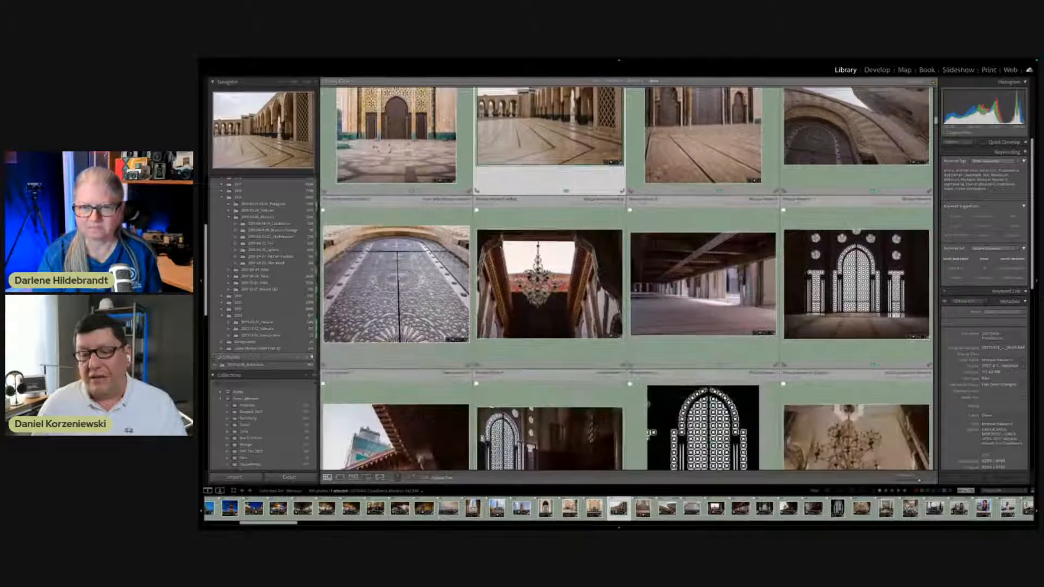
scroll(624, 280, "down", 4)
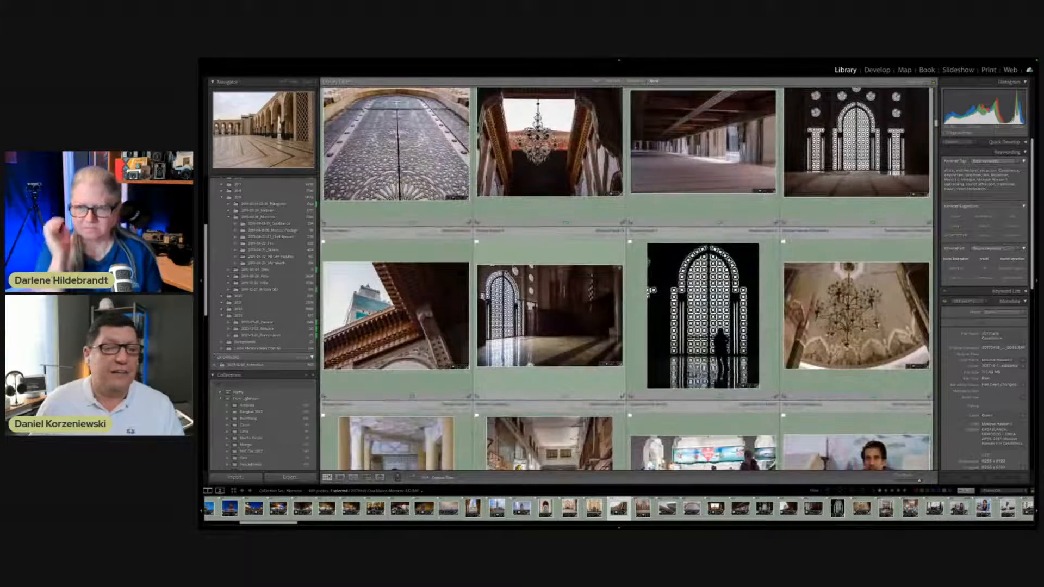
scroll(650, 291, "down", 6)
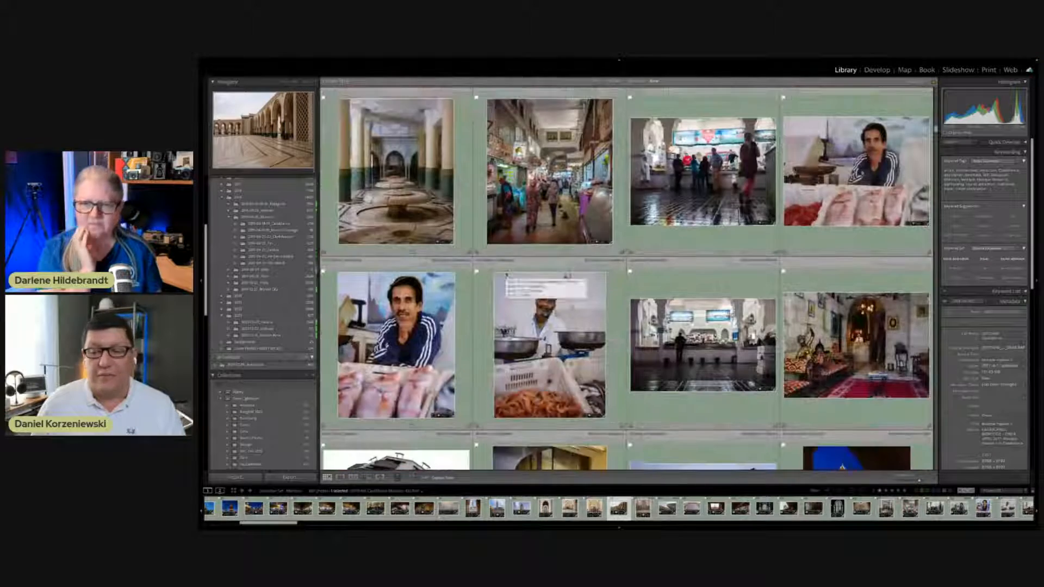
left_click(816, 109)
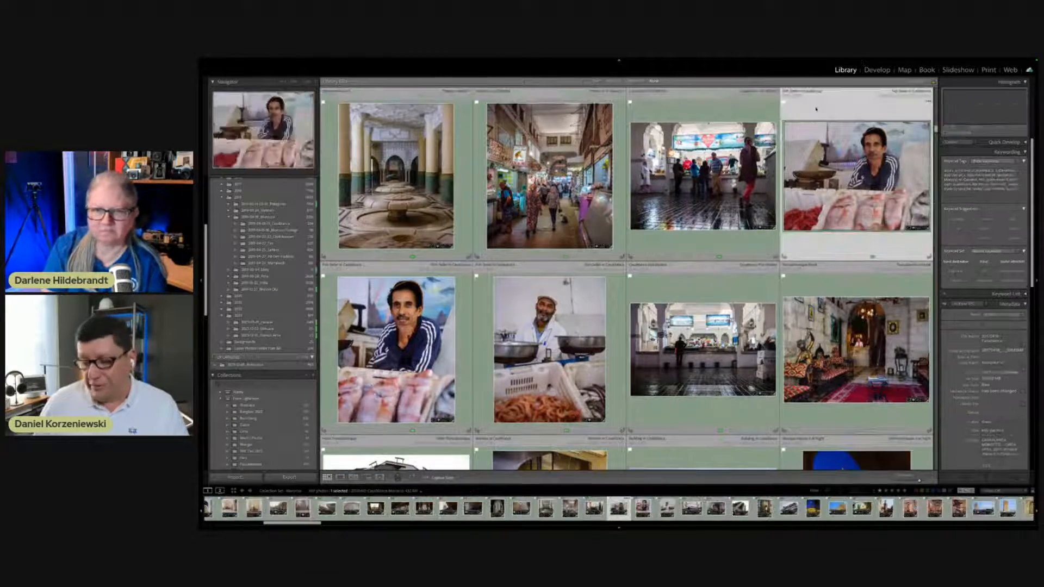
key("f")
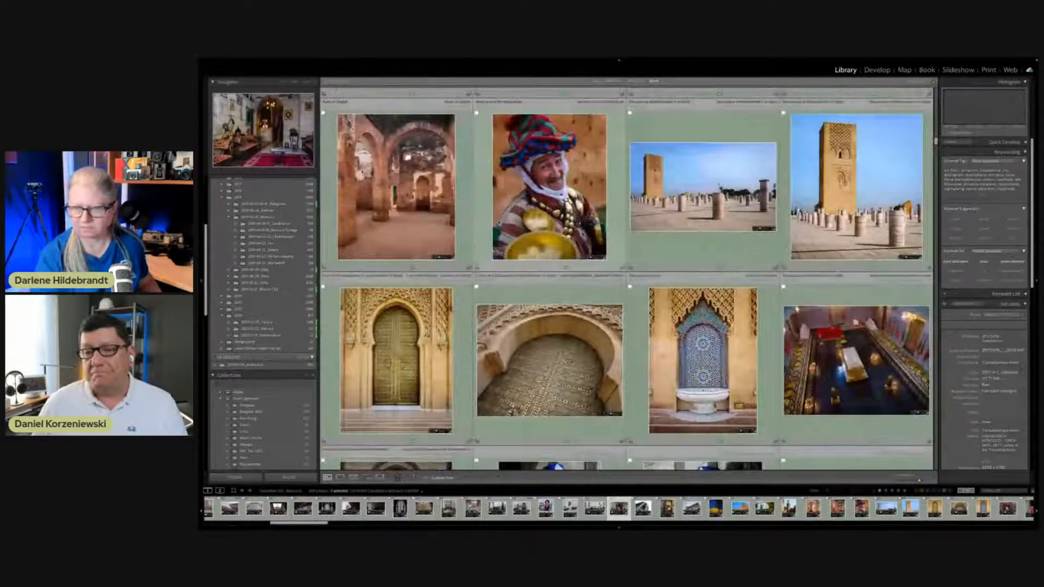
- View the portrait of the man in the tasseled hat full screen at close range and return to the grid
left_click(476, 182)
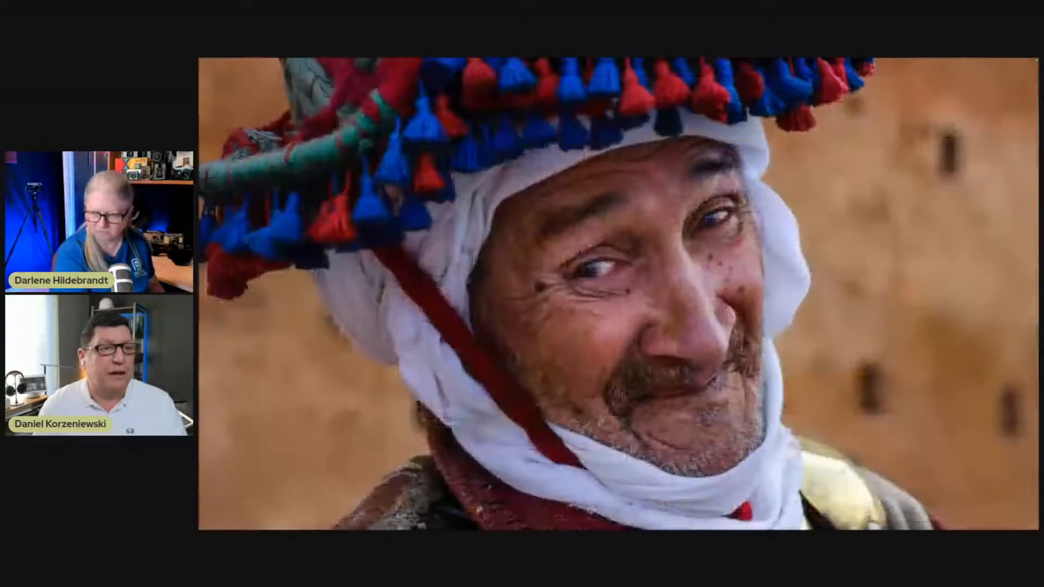
left_click(547, 209)
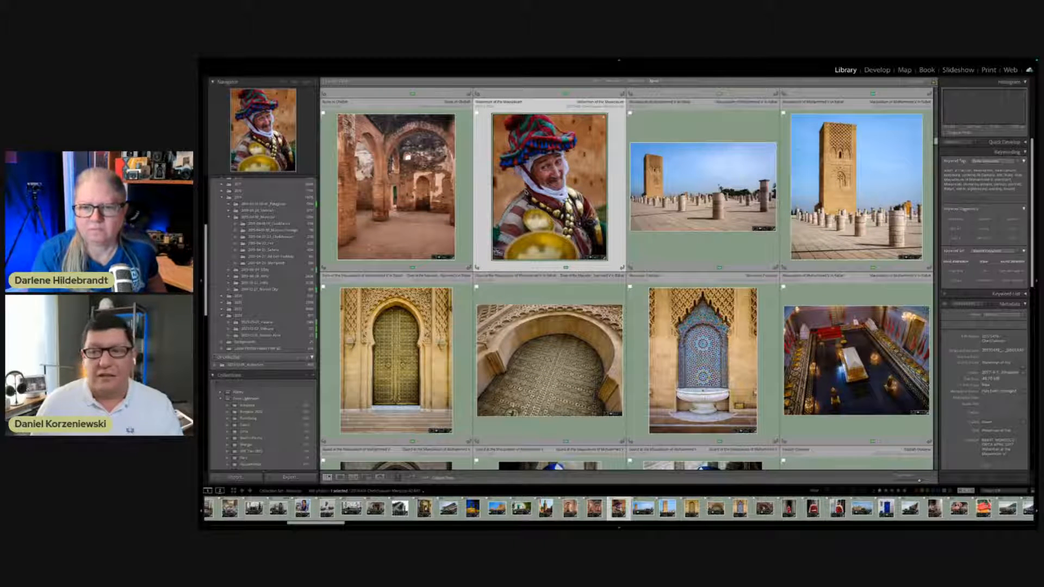
- Browse down to the blue Chefchaouen photos, view the portrait of the man in the white hood full screen and return to the grid
scroll(626, 280, "down", 5)
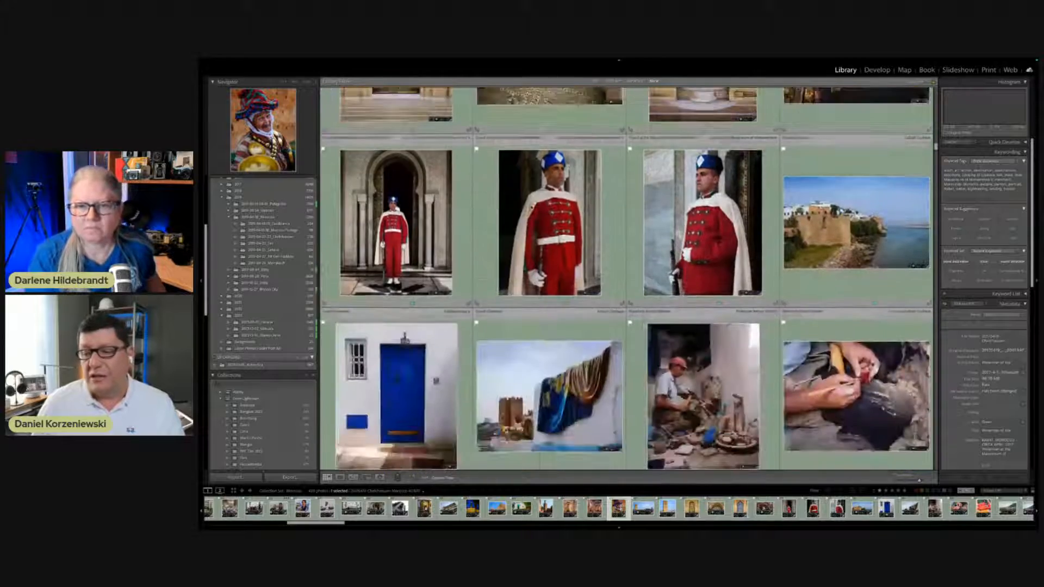
scroll(626, 279, "down", 8)
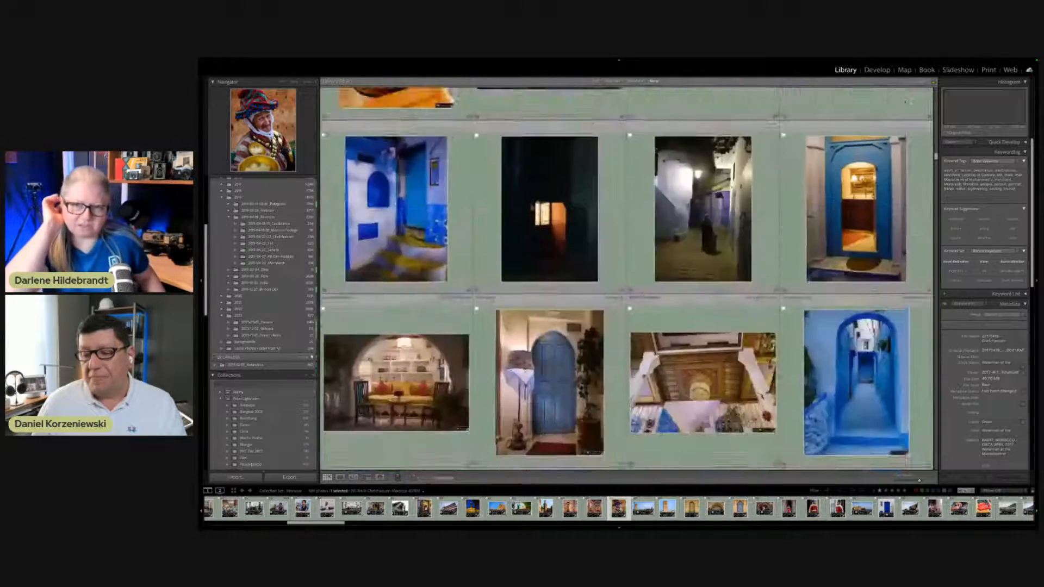
scroll(483, 237, "down", 4)
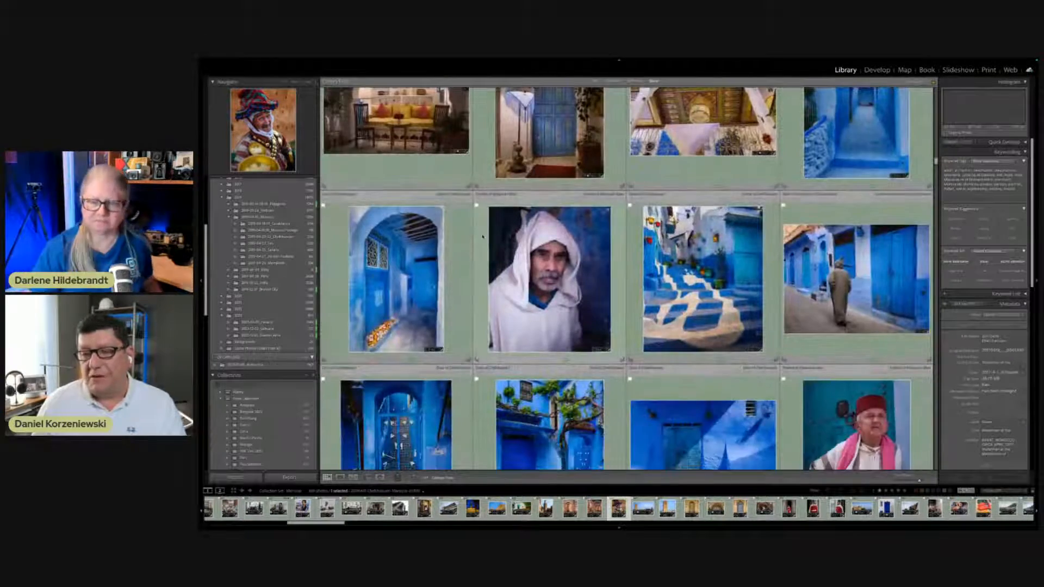
left_click(482, 235)
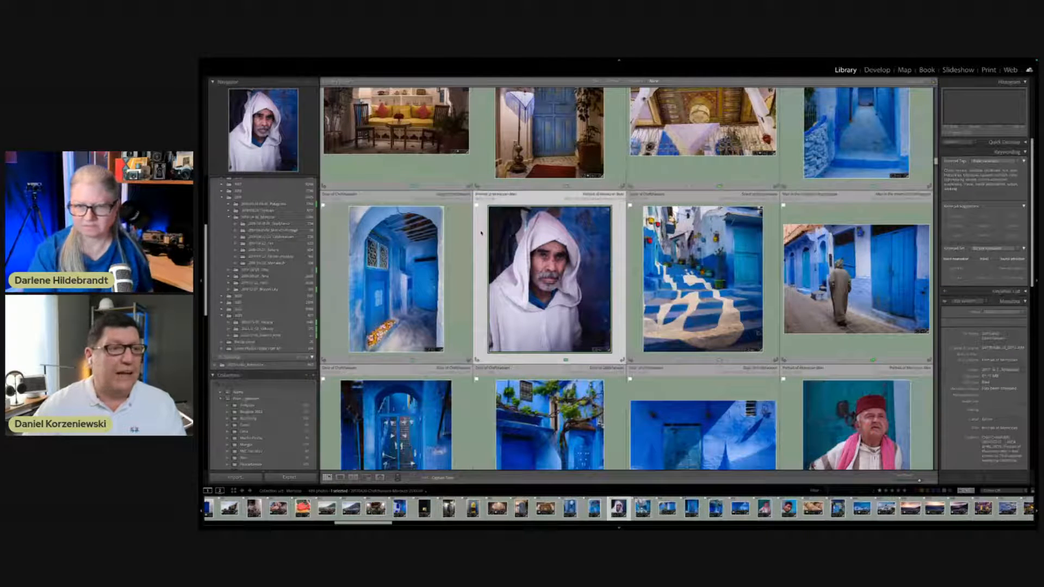
key("f")
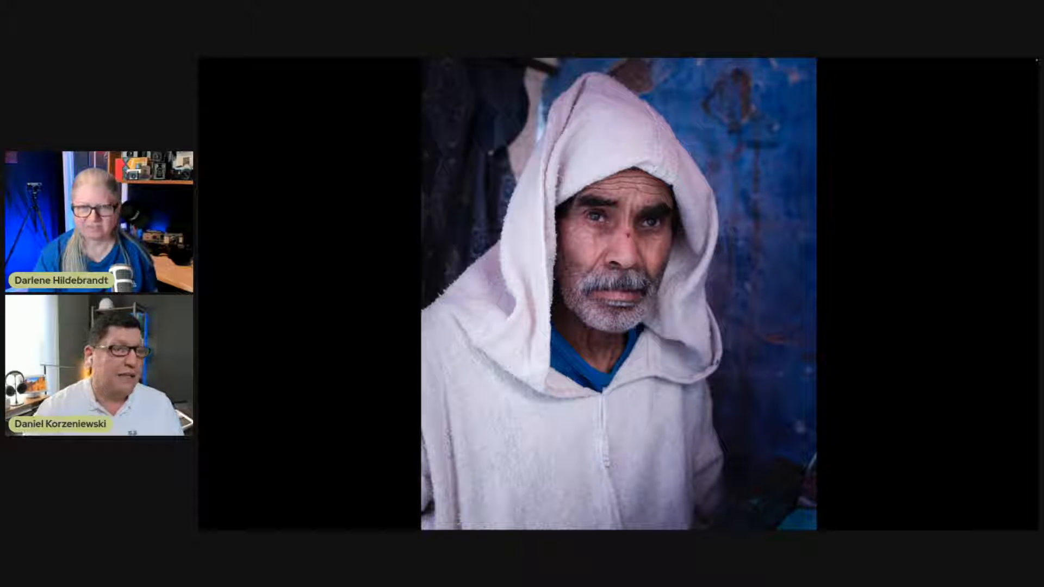
key("Escape")
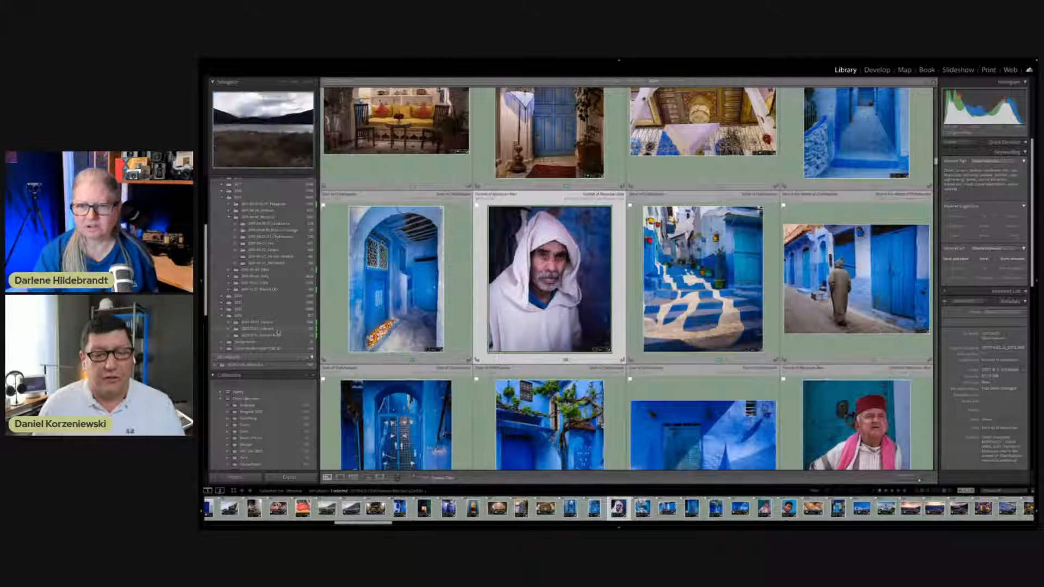
- Find the Morocco trip in the folder list and open its Fez folder
scroll(284, 334, "up", 5)
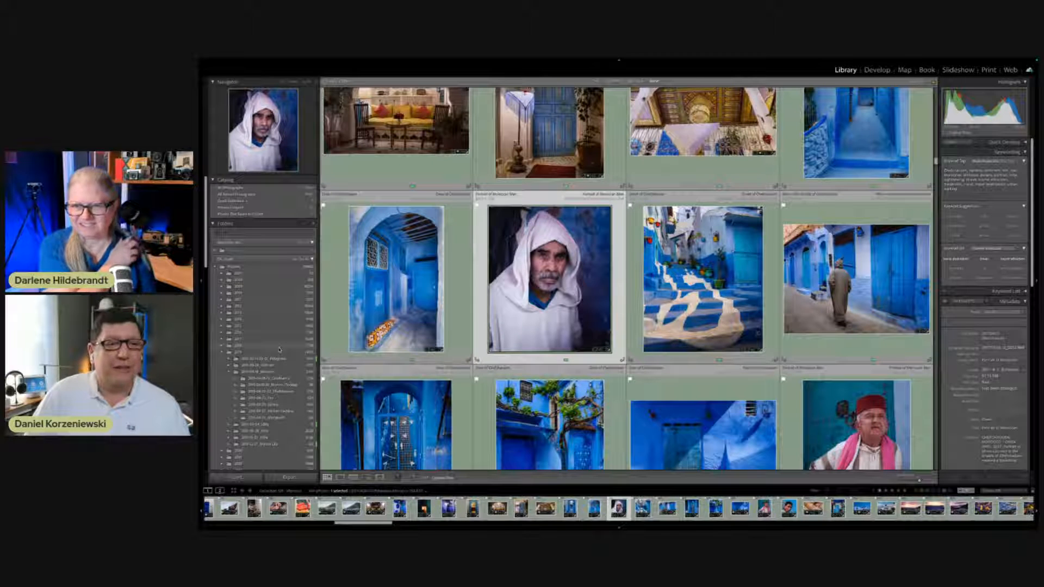
scroll(279, 347, "down", 3)
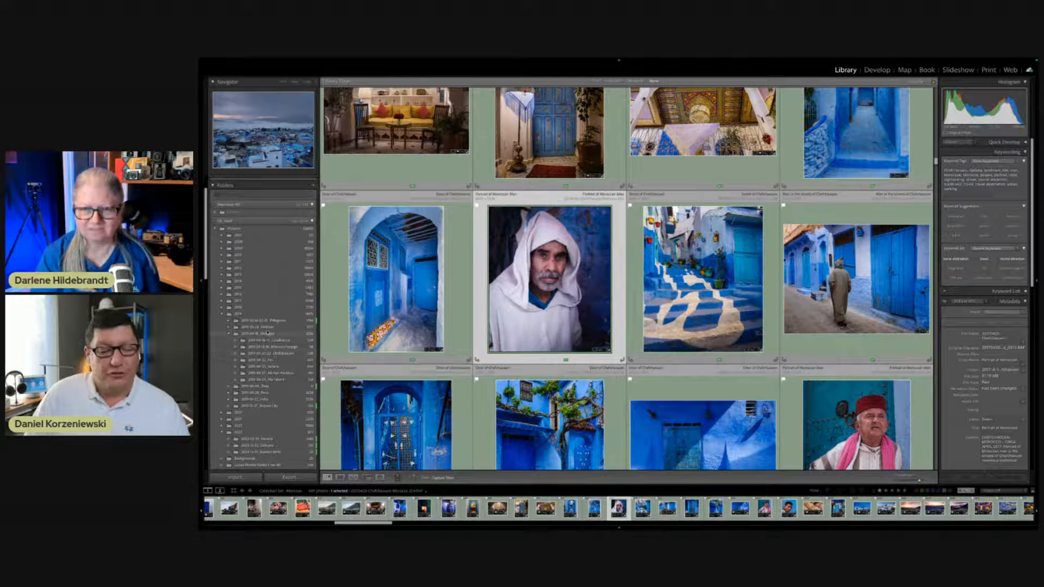
scroll(274, 352, "down", 3)
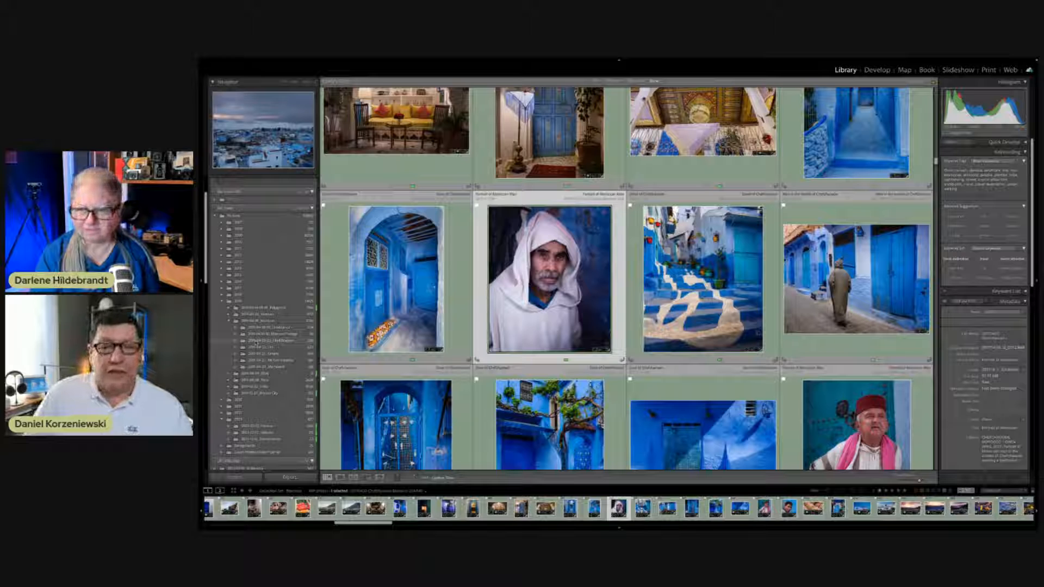
left_click(256, 341)
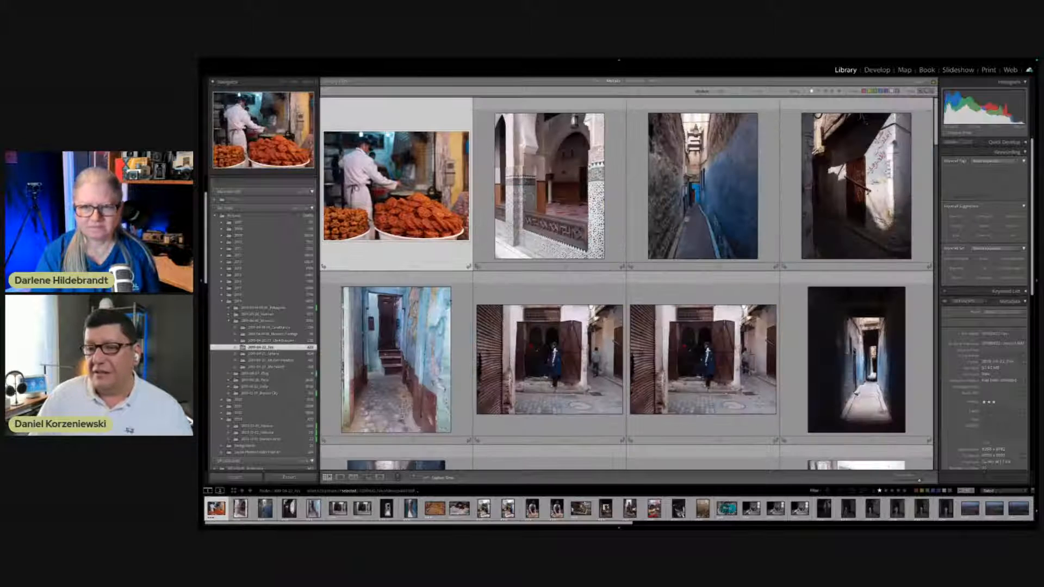
- Examine the Fez photos from the alleys and market scenes through the woman's portraits and city night views to the tannery
scroll(511, 329, "down", 1)
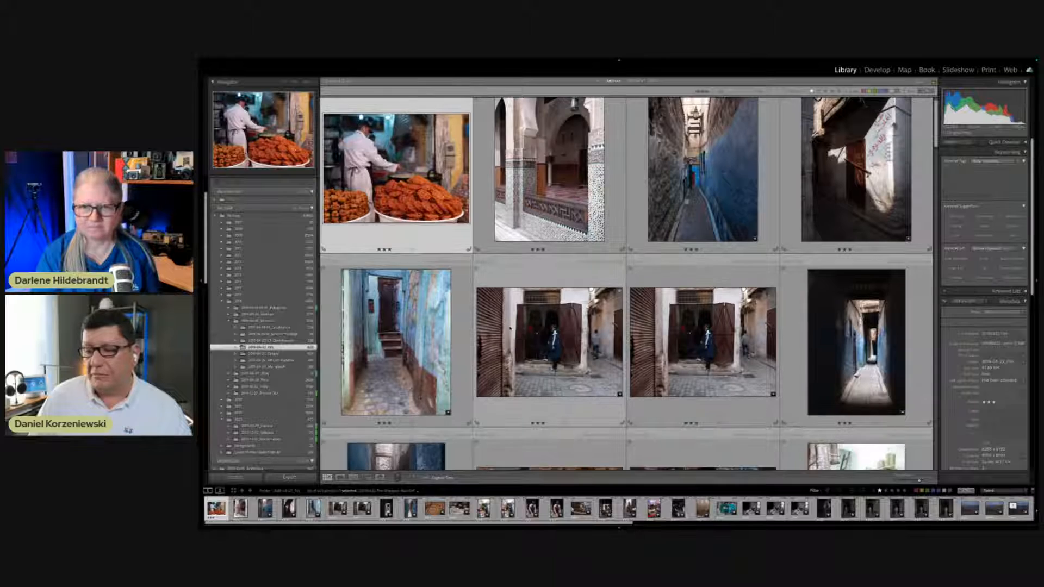
scroll(510, 328, "down", 10)
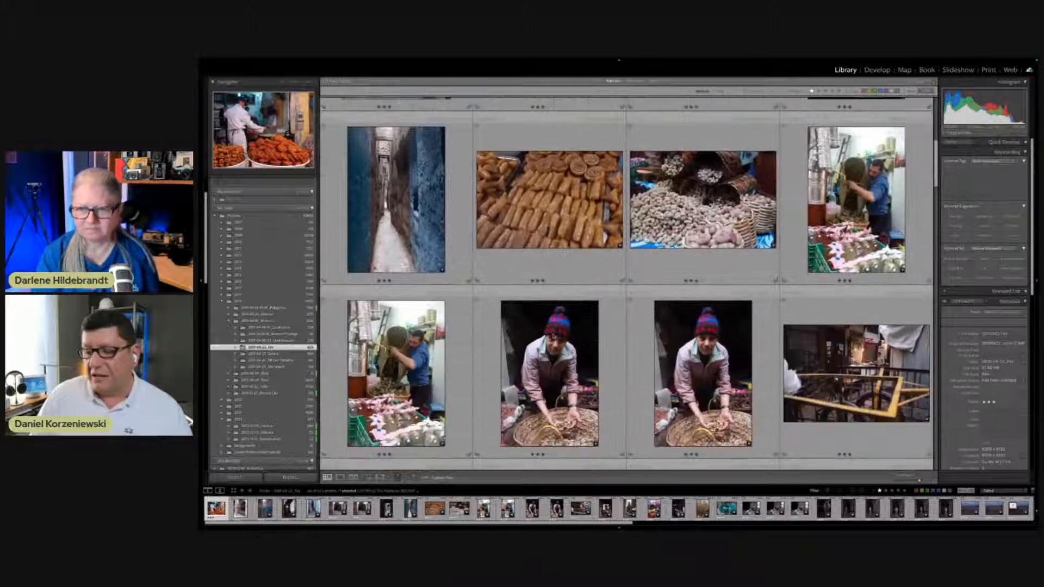
scroll(627, 283, "down", 5)
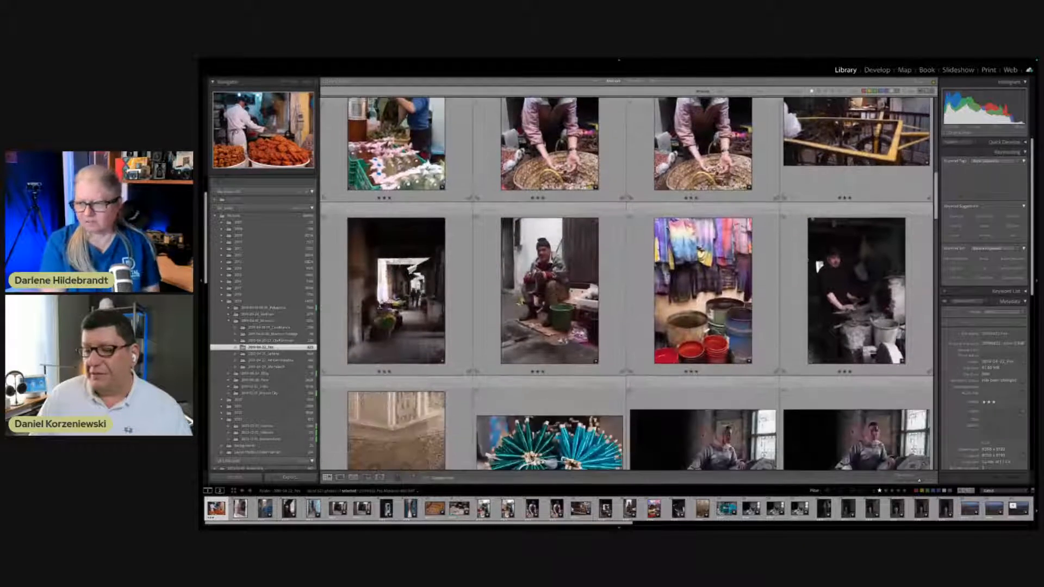
scroll(627, 283, "down", 2)
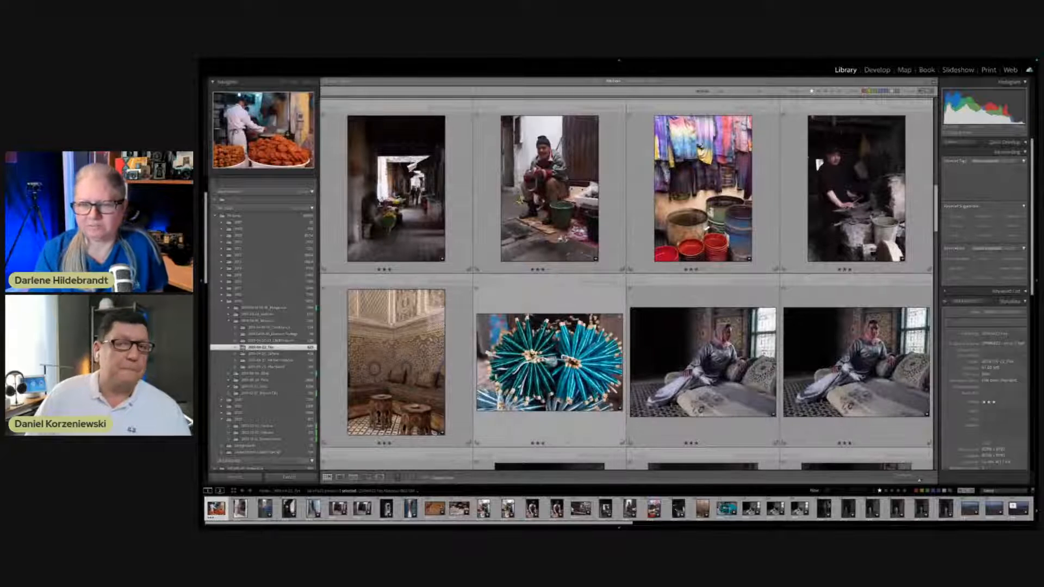
scroll(542, 325, "down", 5)
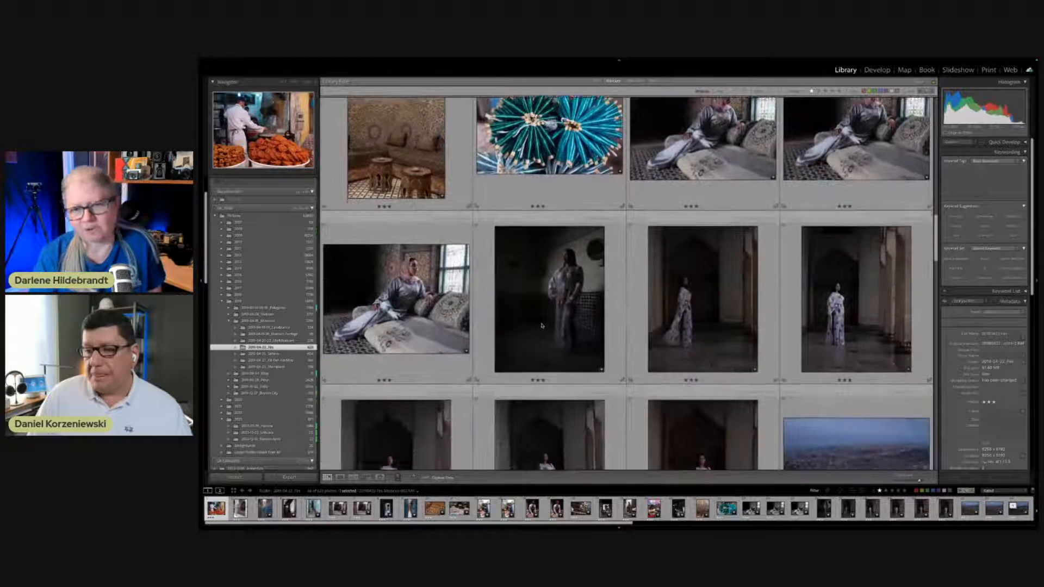
scroll(542, 325, "down", 7)
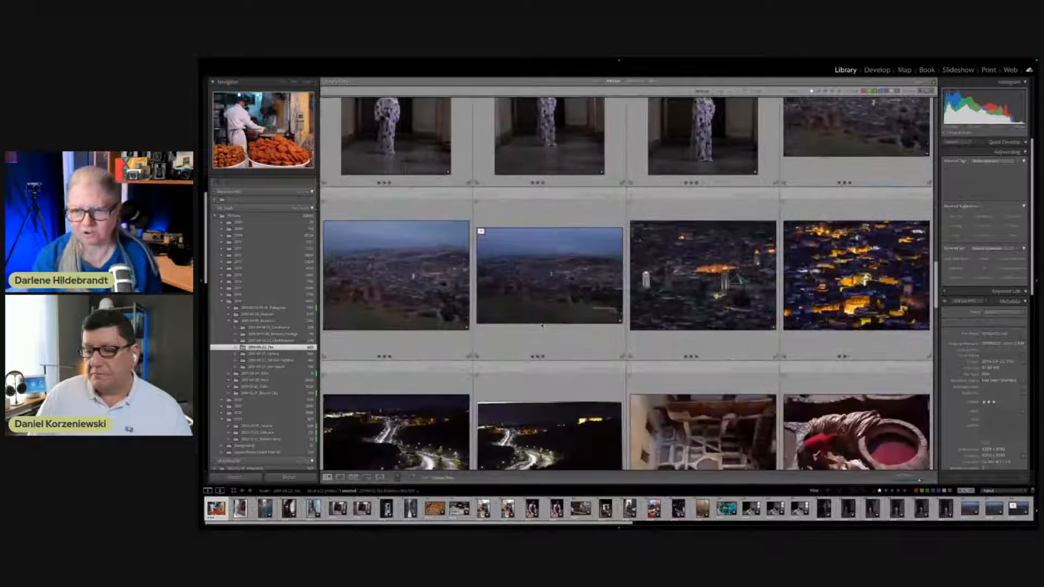
scroll(541, 325, "up", 5)
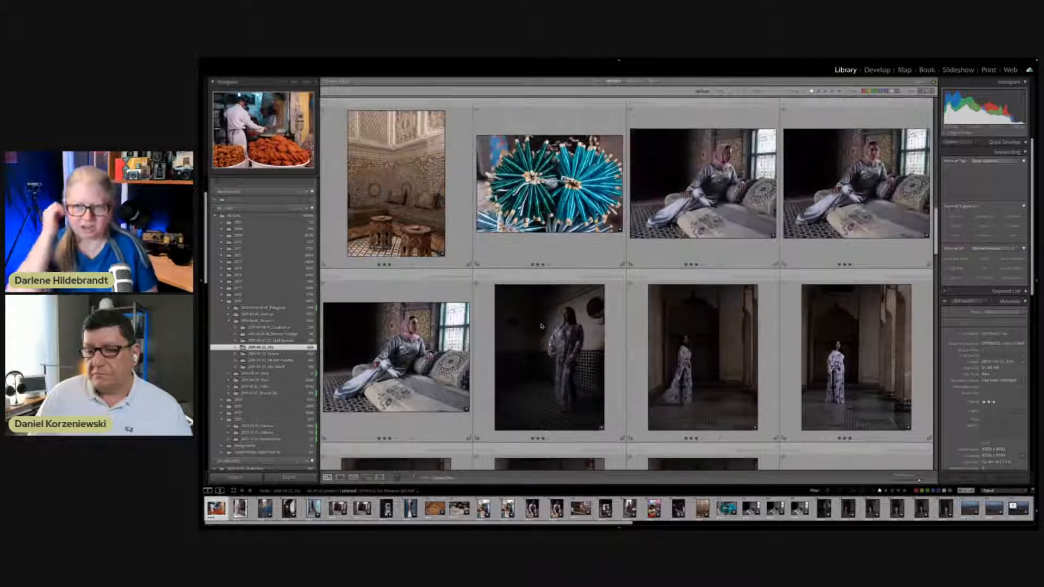
scroll(541, 325, "down", 5)
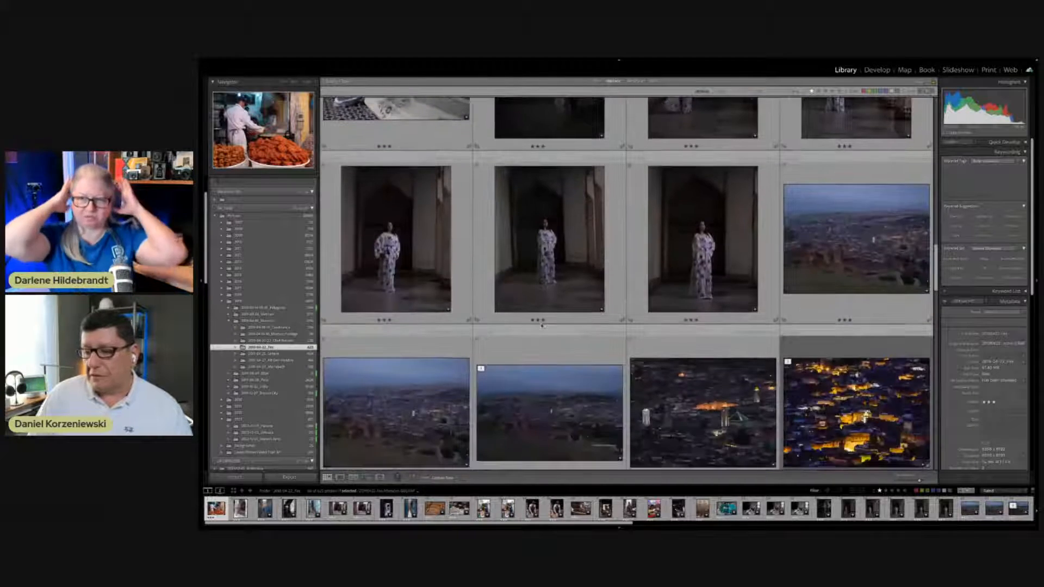
scroll(542, 325, "down", 15)
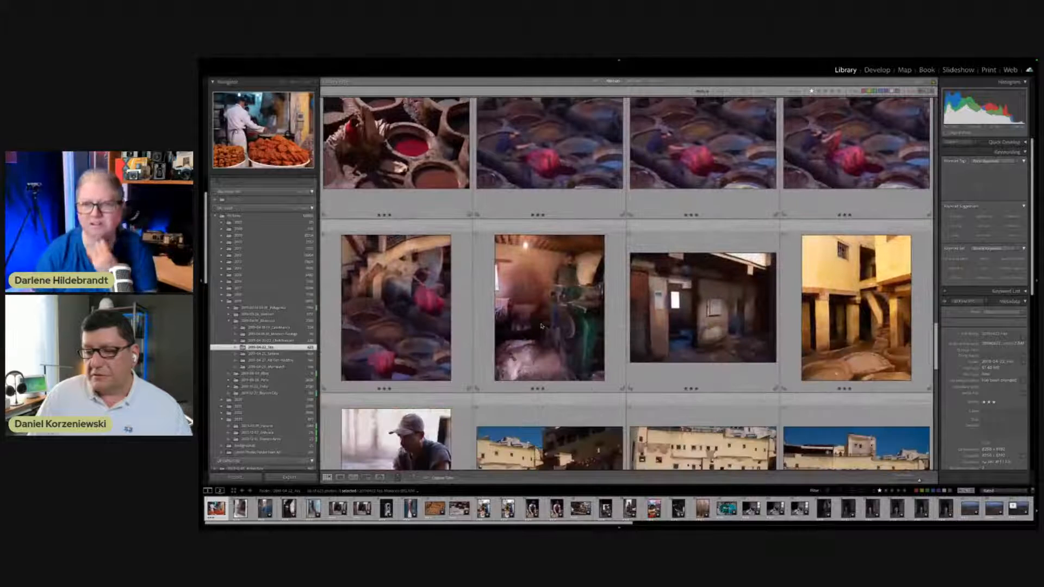
- Select the third photo in the row of tannery shots, with the worker bending over the dye vats
scroll(542, 327, "down", 1)
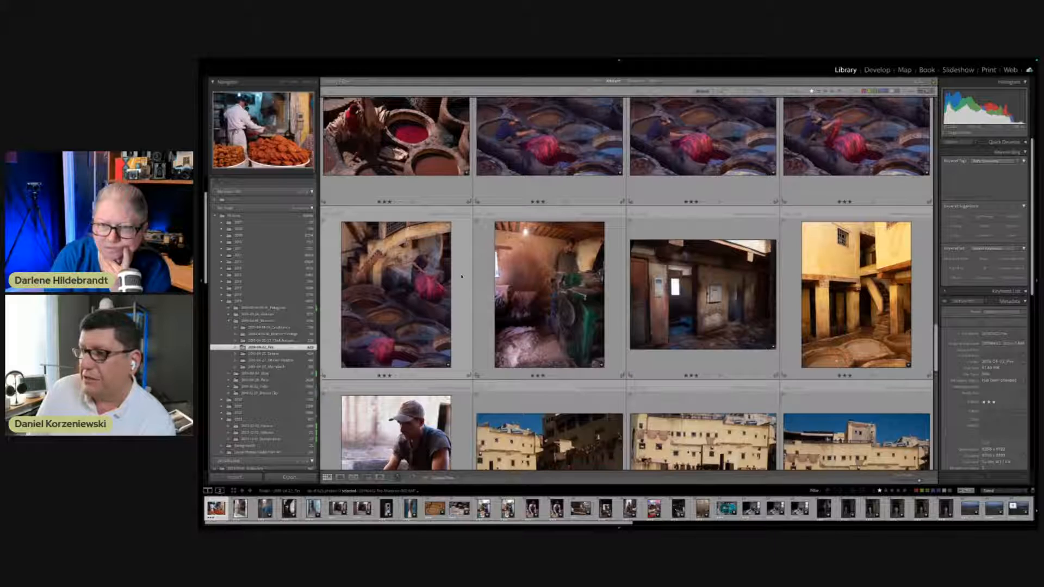
scroll(463, 275, "up", 2)
left_click(681, 183)
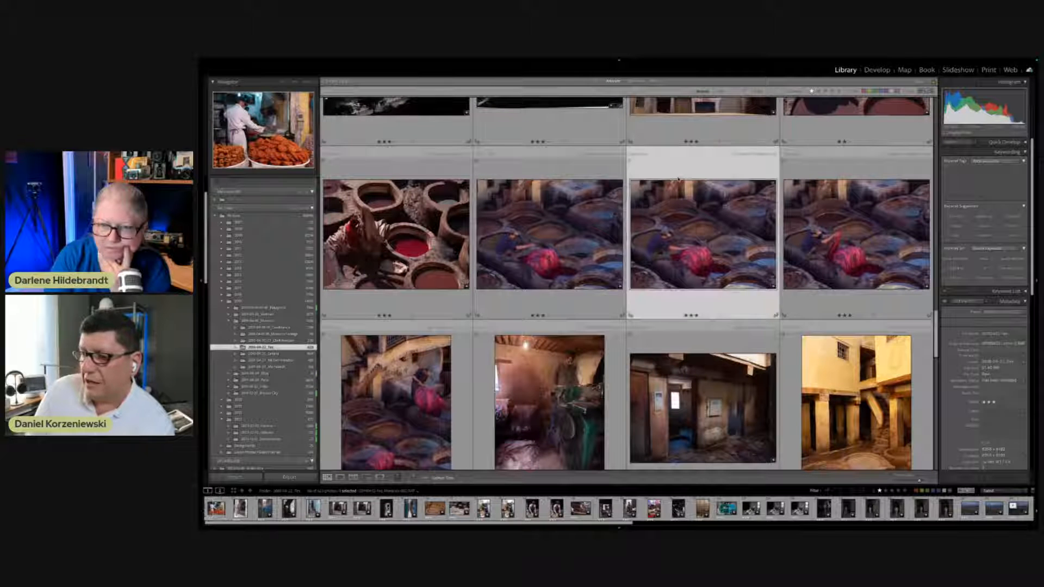
- Go back to the Fez portraits and add the first photo of the woman seated by the window to the selection
scroll(654, 250, "up", 1)
scroll(654, 250, "up", 8)
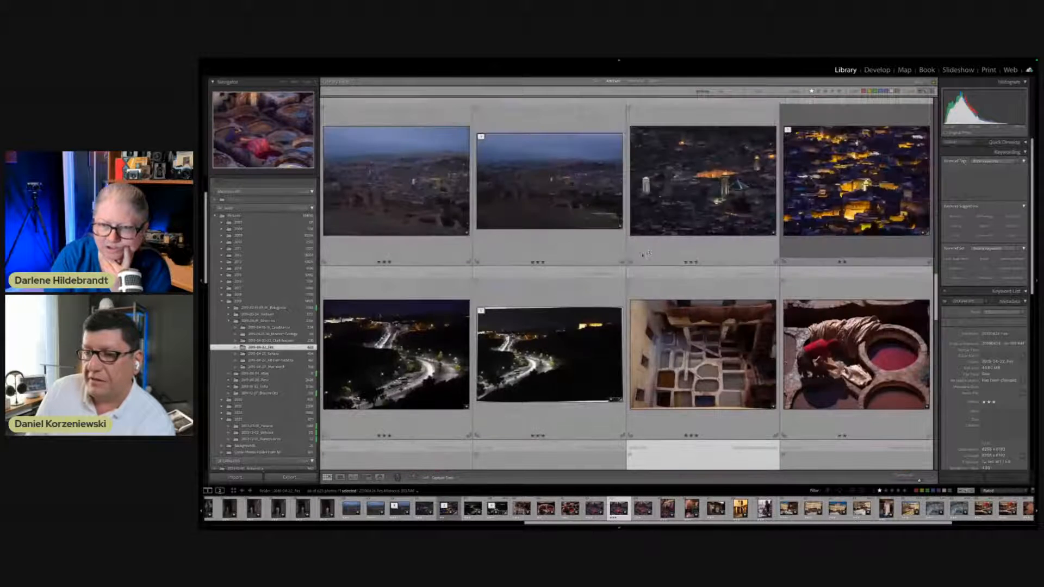
scroll(629, 256, "up", 3)
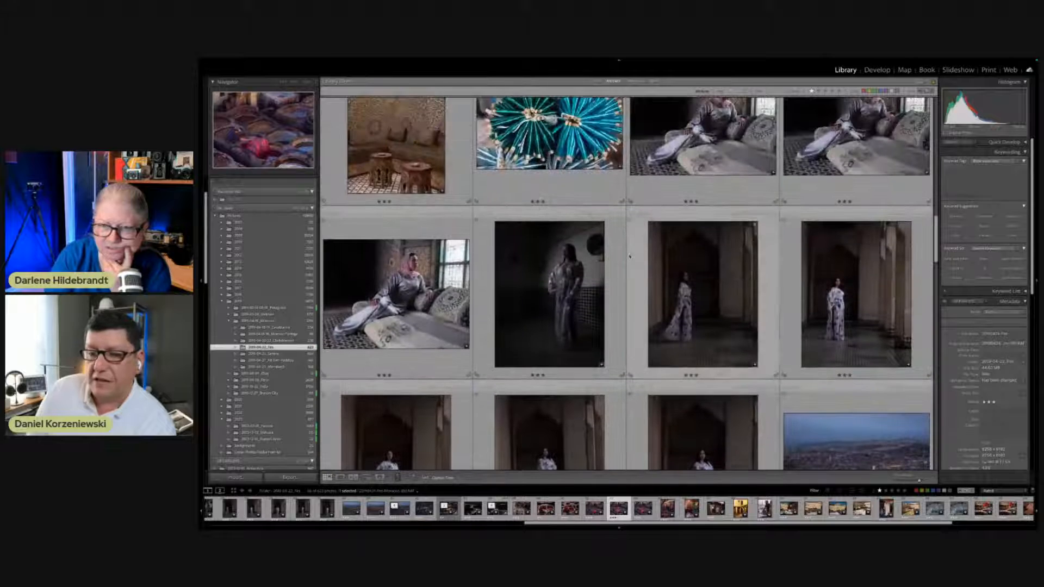
scroll(524, 250, "up", 1)
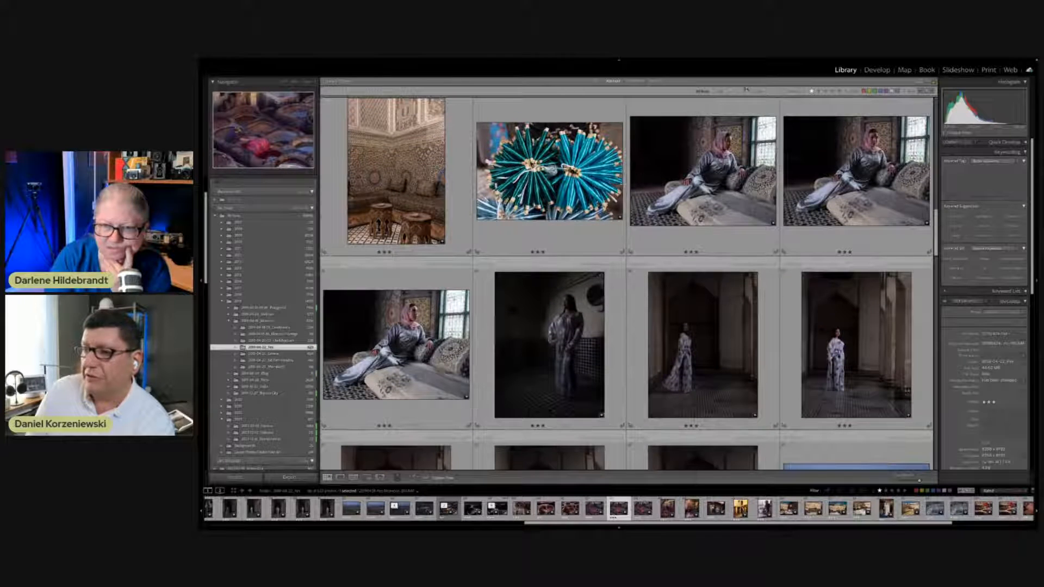
left_click(699, 117, "super")
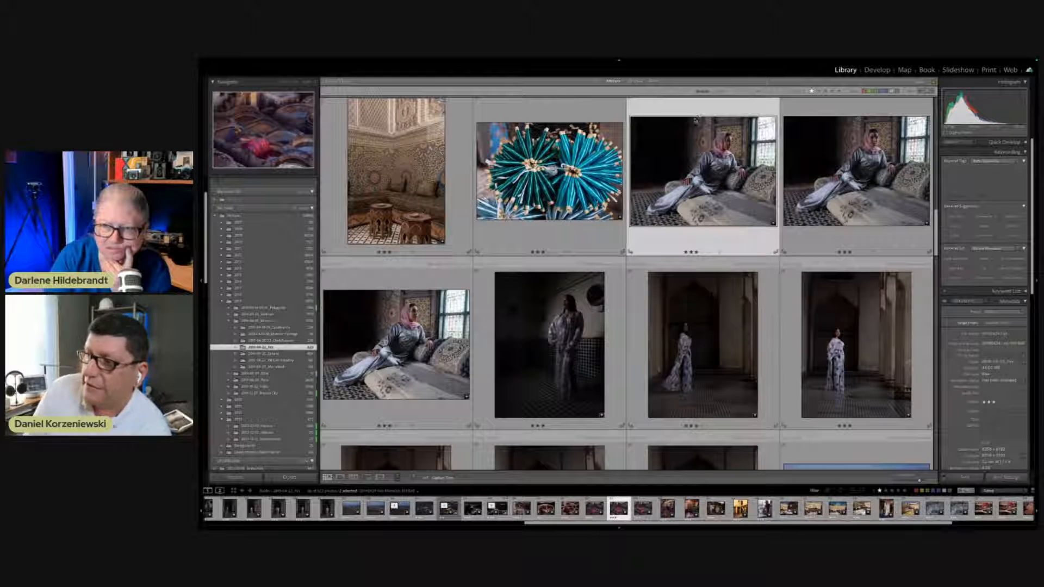
- Add the first photo of the market vendor in the striped knit hat to the selection and compare the three photos in Survey view
scroll(567, 241, "up", 2)
scroll(566, 241, "up", 2)
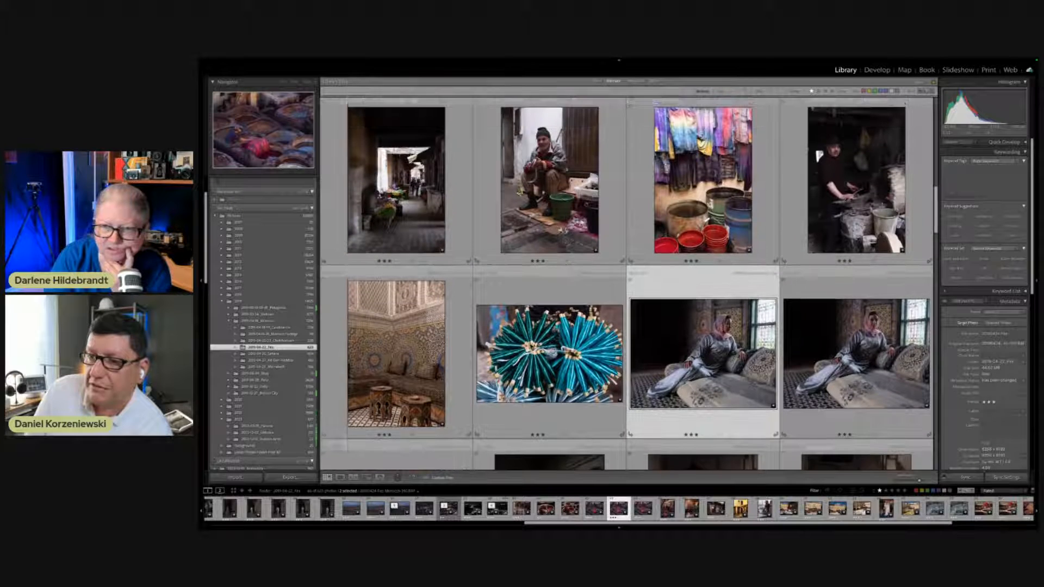
scroll(630, 283, "up", 2)
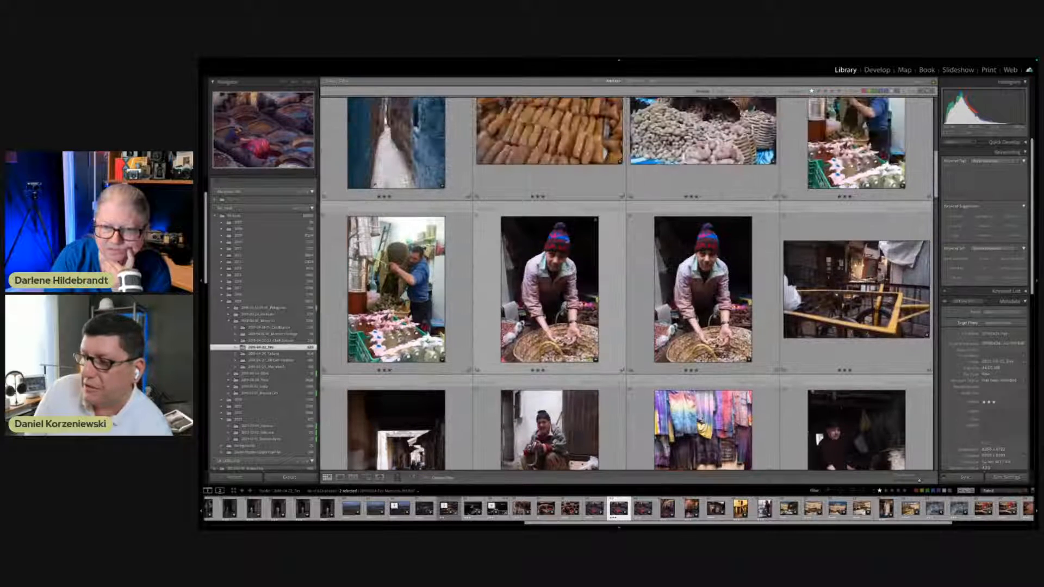
scroll(630, 283, "down", 1)
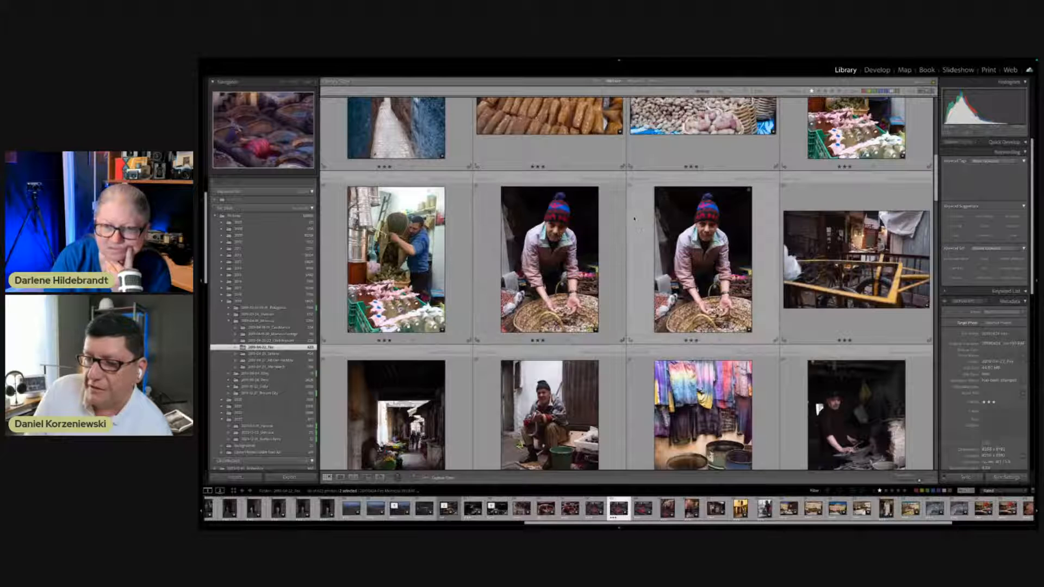
left_click(603, 223)
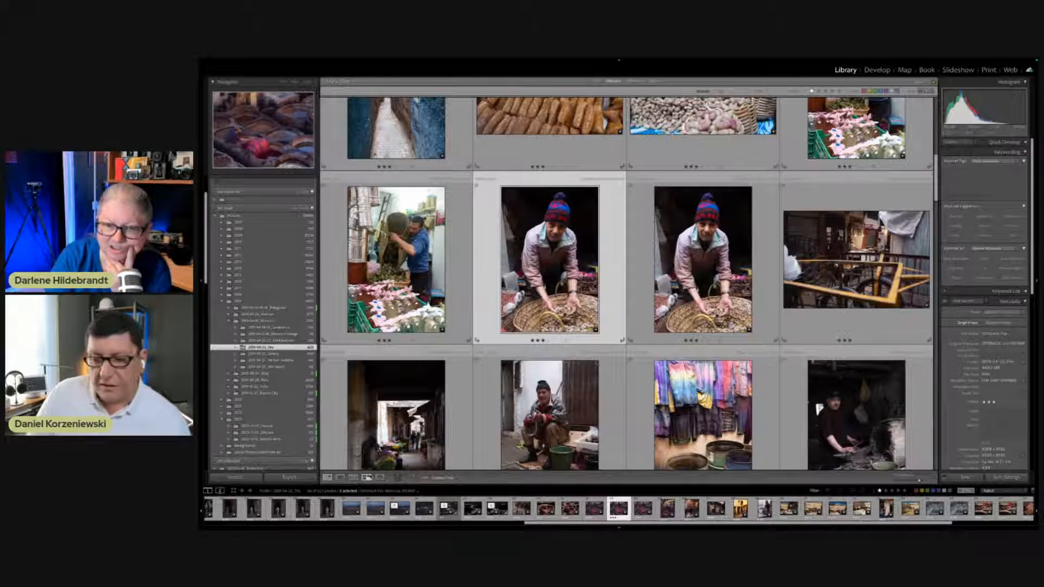
left_click(367, 478)
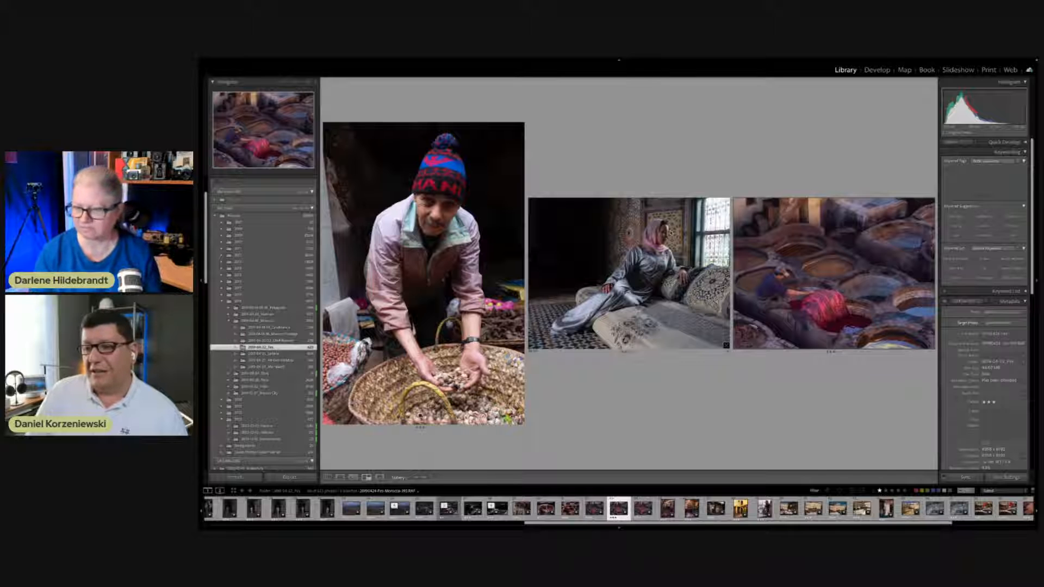
- View the photo of the seated woman full screen and open it in Develop
left_click(629, 274)
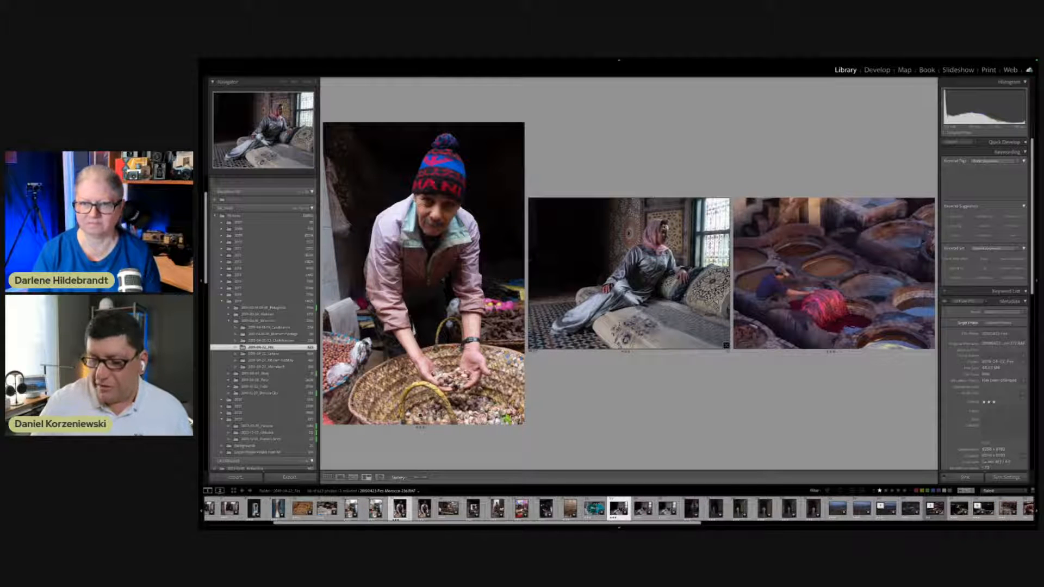
key("f")
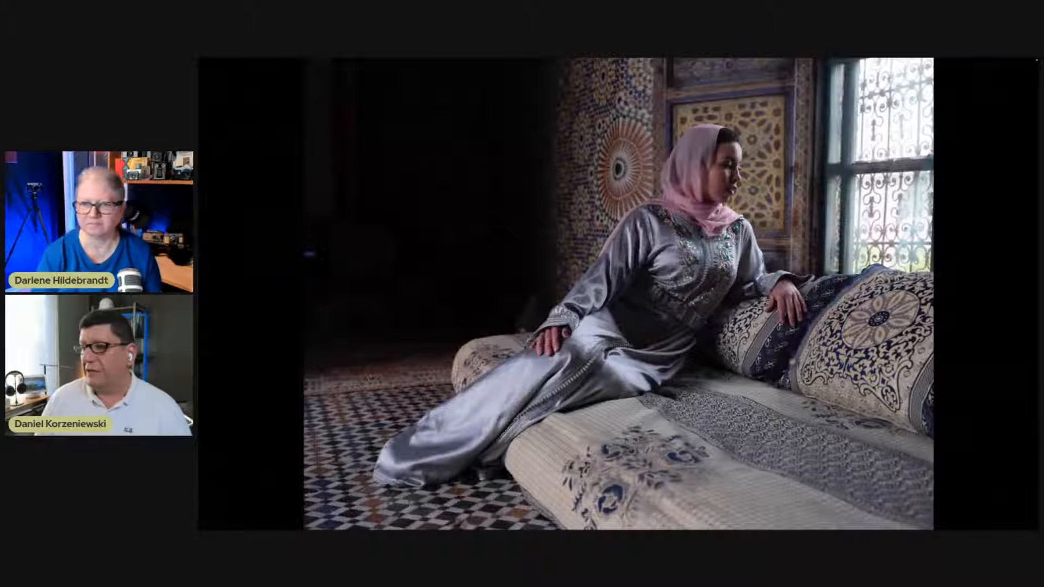
key("d")
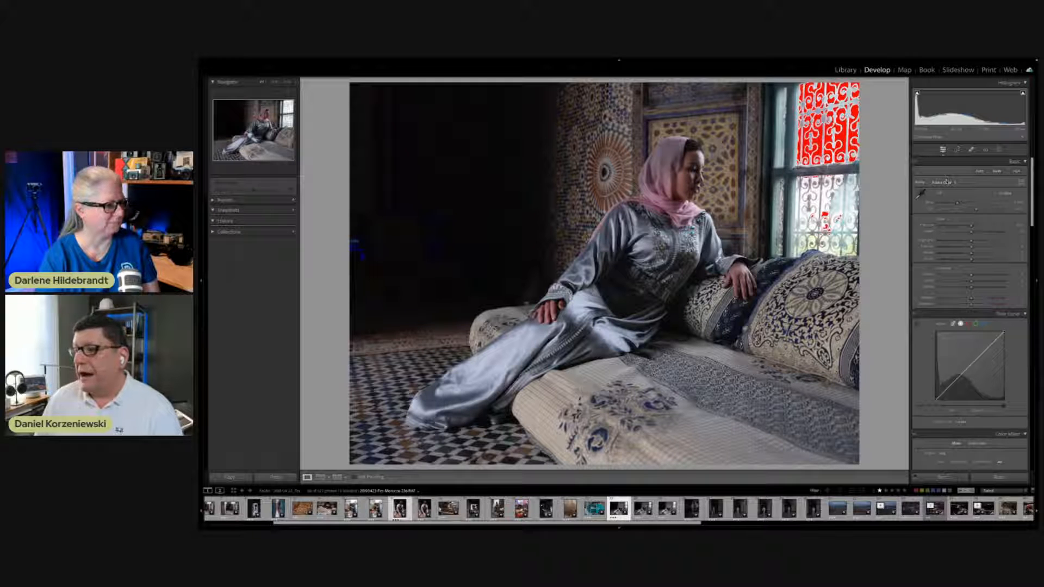
- Browse the camera-matching profiles, try Camera CLASSIC CHROME and apply Camera ASTIA/Soft to the seated woman's portrait
left_click(947, 182)
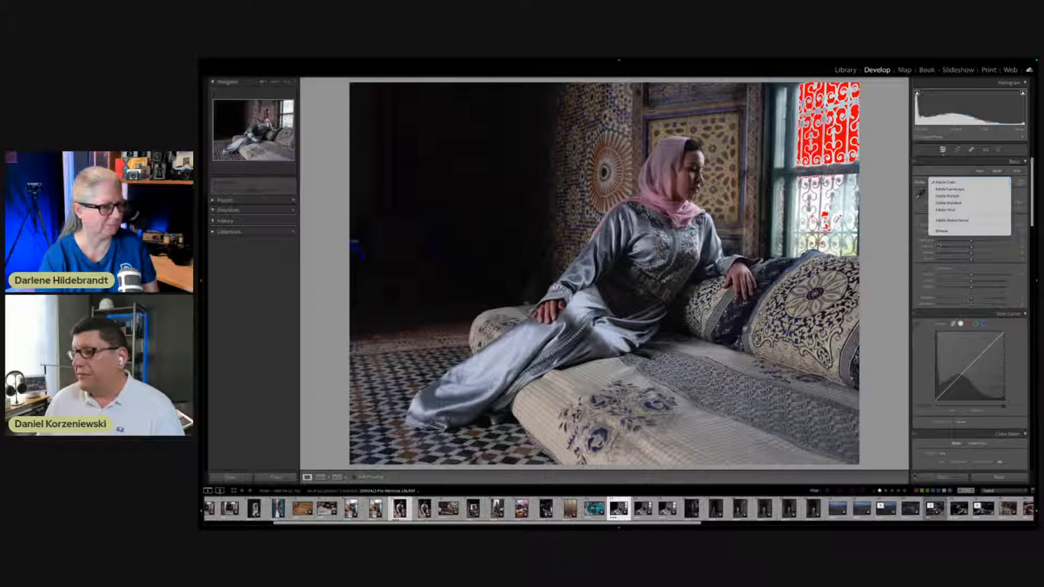
left_click(942, 231)
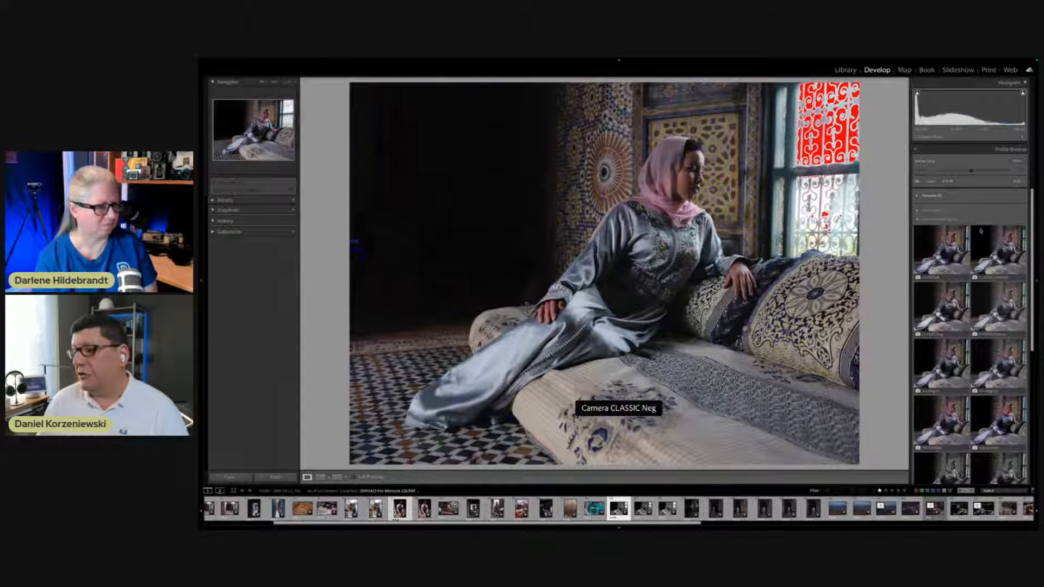
left_click(999, 252)
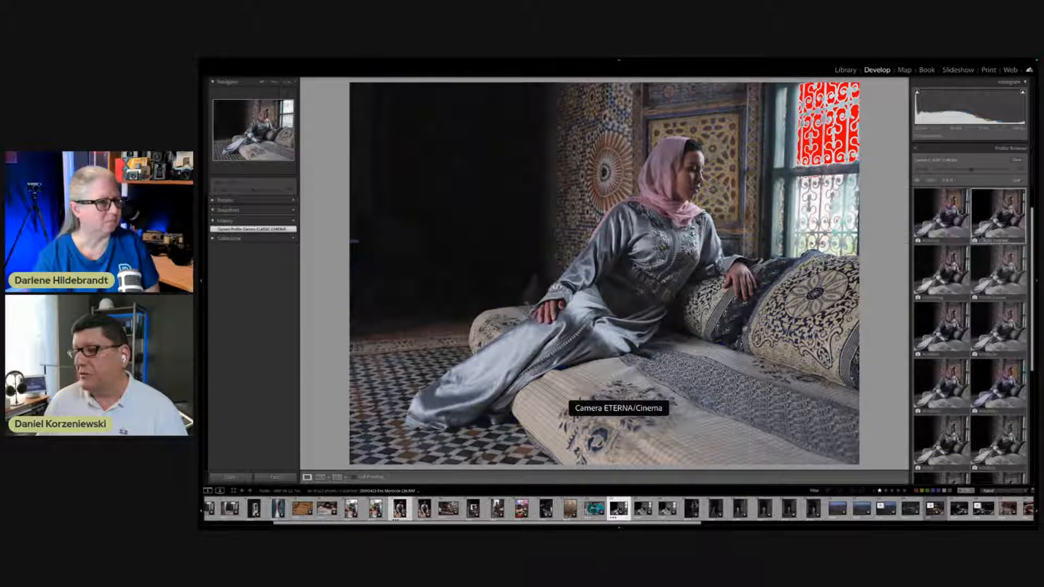
left_click(941, 215)
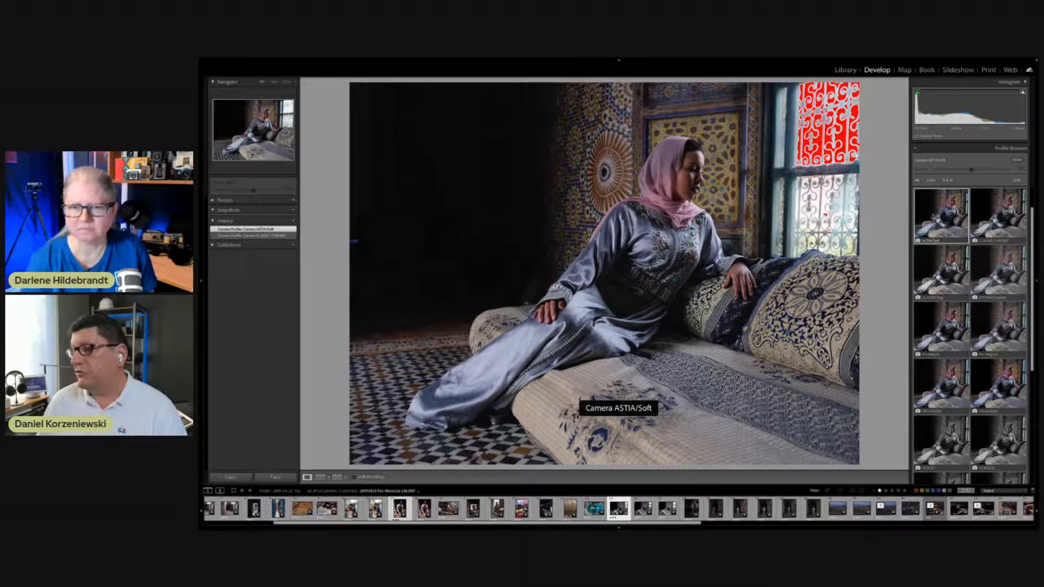
left_click(1016, 160)
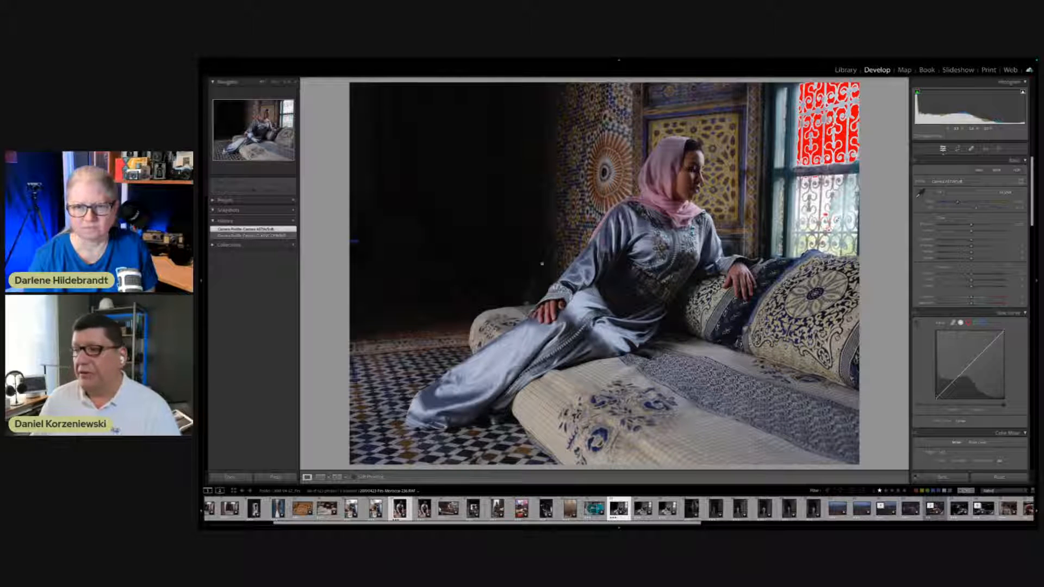
- Correct the portrait's perspective with an Upright adjustment and close the crop overlay
left_click(958, 149)
scroll(977, 283, "down", 10)
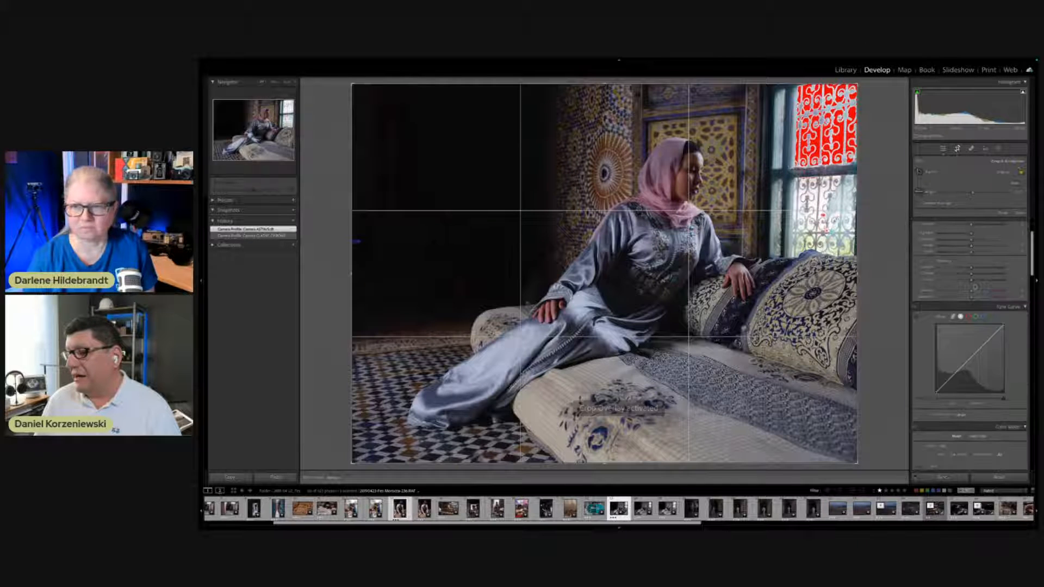
scroll(979, 284, "down", 1)
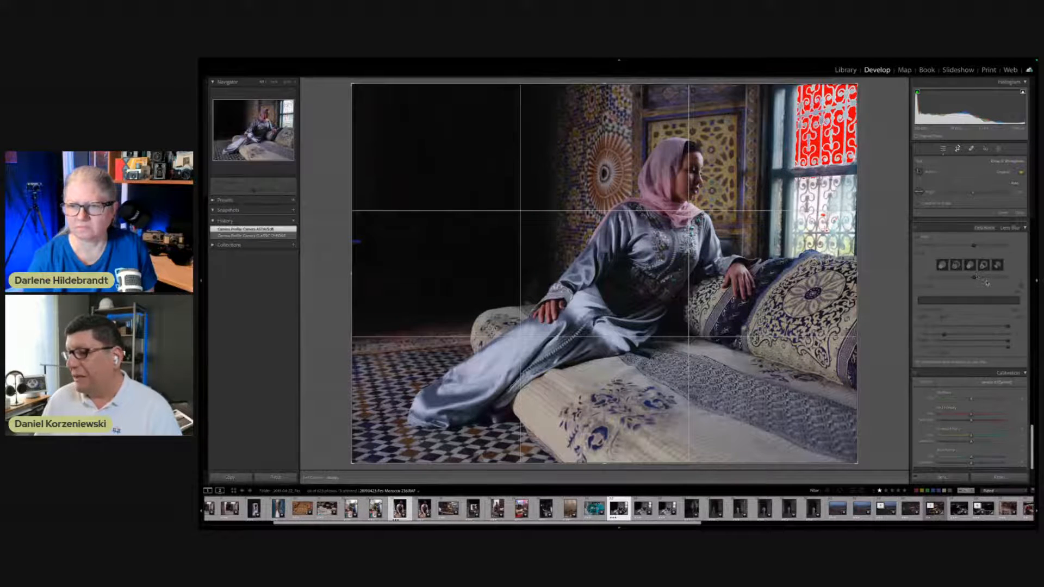
scroll(988, 282, "up", 6)
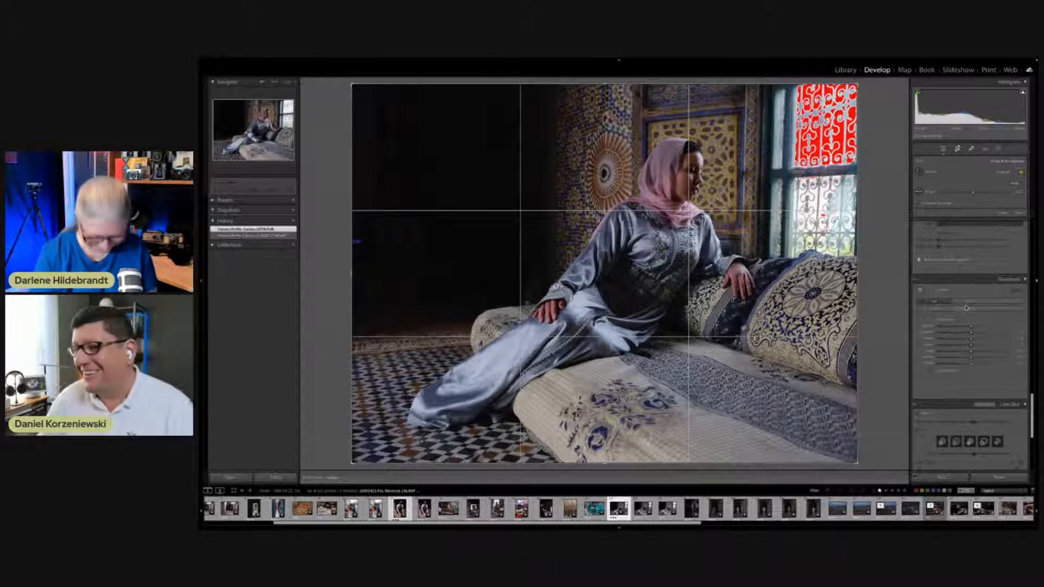
left_click(968, 303)
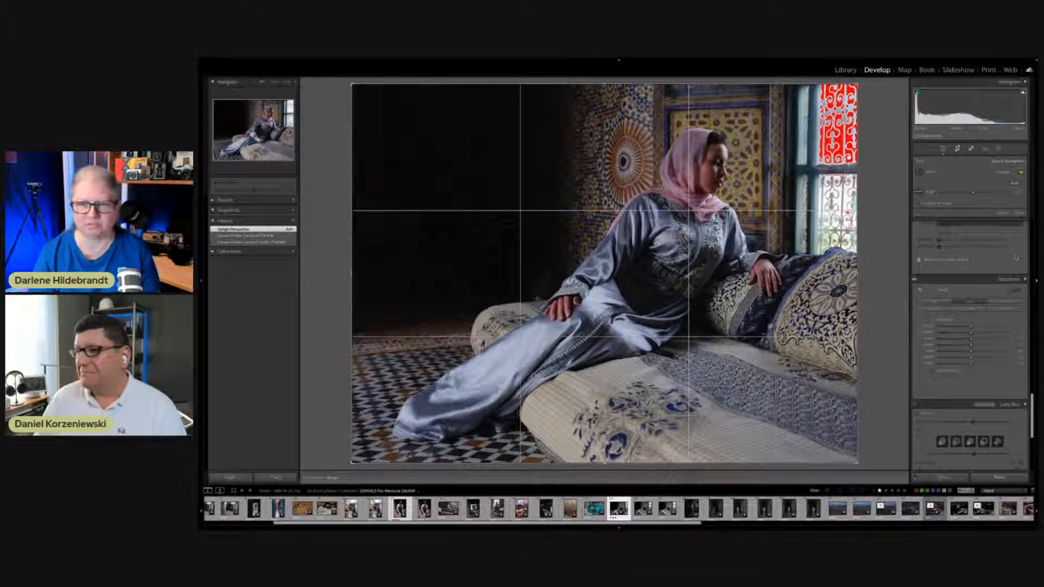
scroll(1016, 258, "up", 10)
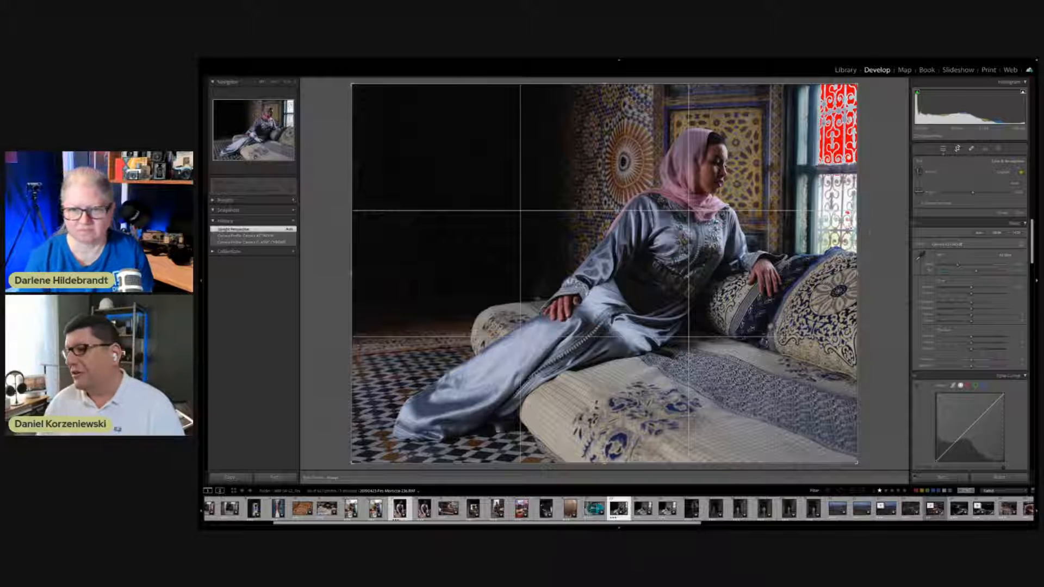
key("d")
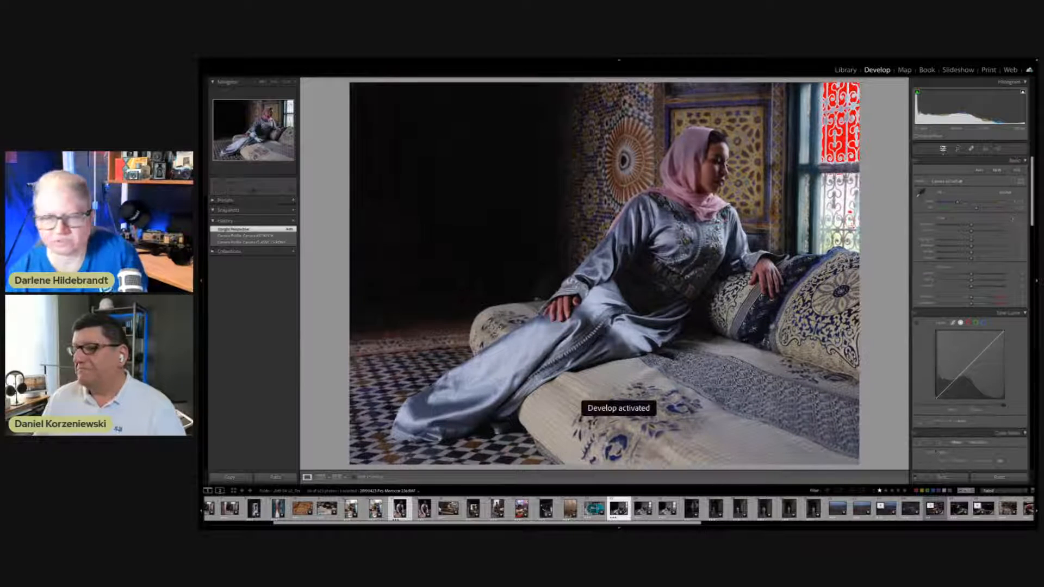
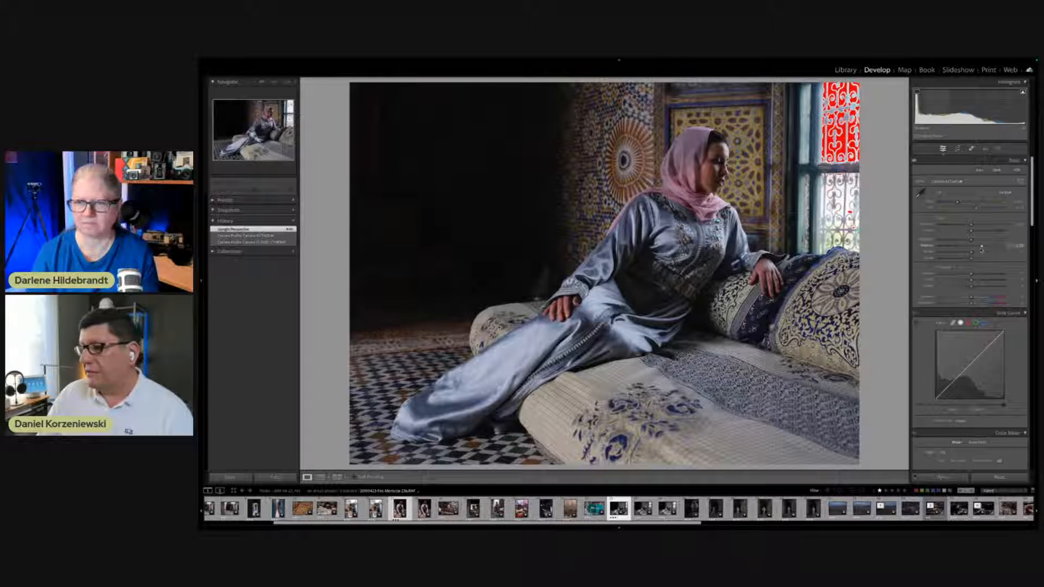
- Balance the portrait's basic tone and colour by lifting shadows and exposure, lowering highlights, and slightly boosting vibrance and saturation
left_click_drag(982, 248, 960, 246)
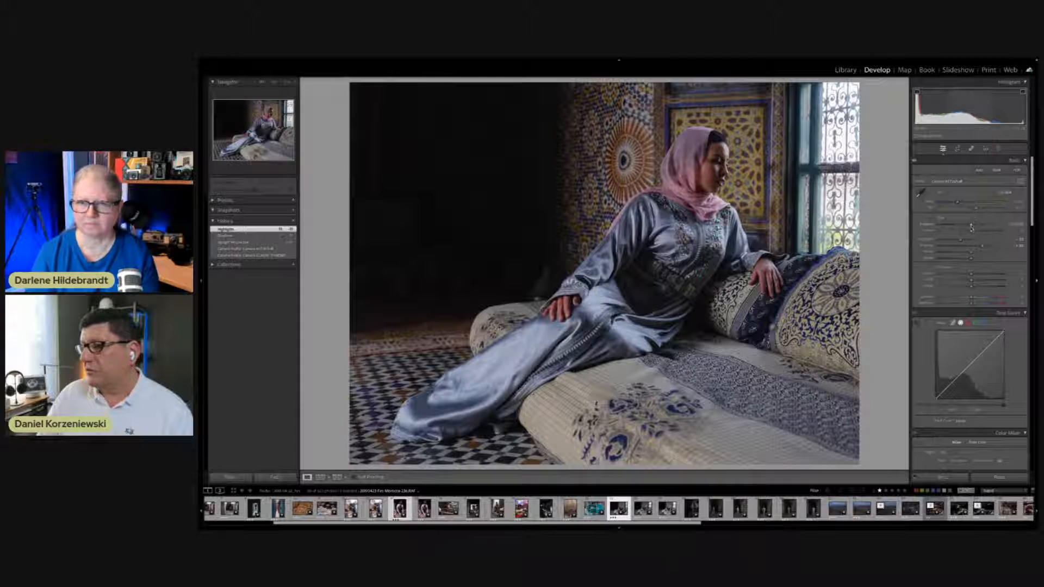
left_click_drag(974, 224, 975, 227)
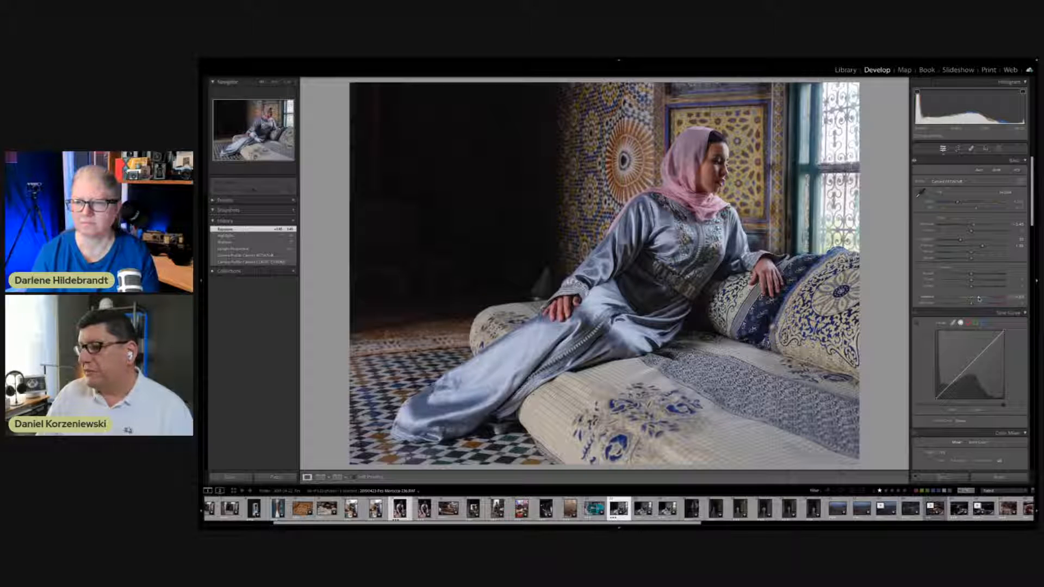
left_click_drag(979, 299, 974, 302)
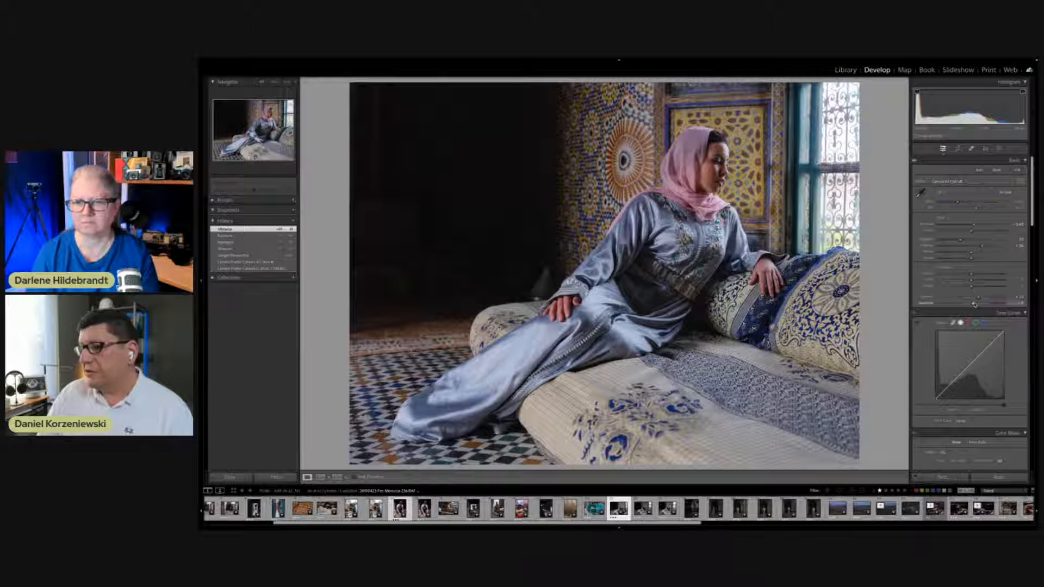
left_click_drag(975, 304, 970, 305)
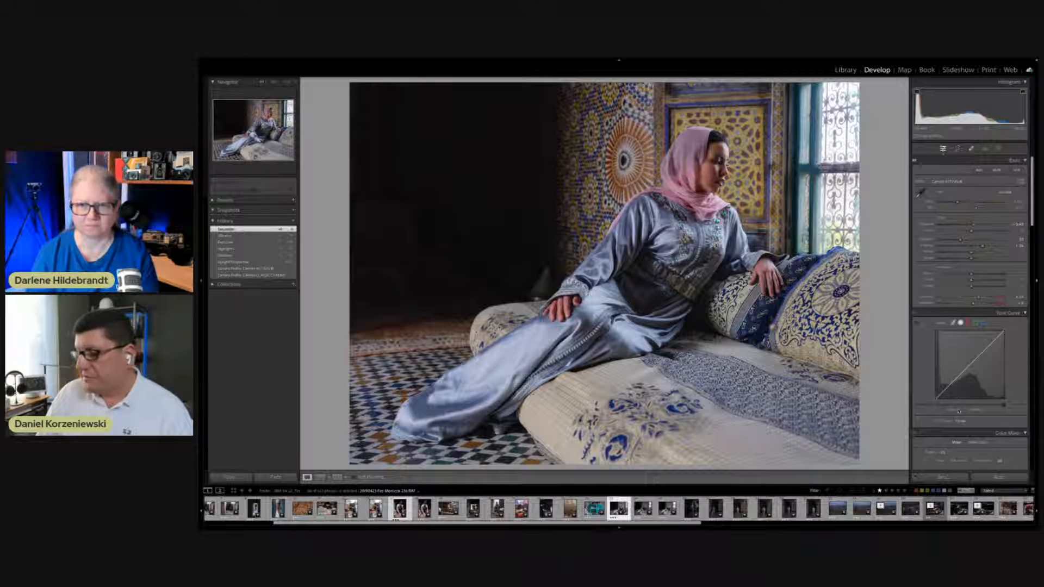
- Add contrast with the point curve by moving the white point slightly inward and adjusting the curve's darkest end
scroll(959, 410, "down", 5)
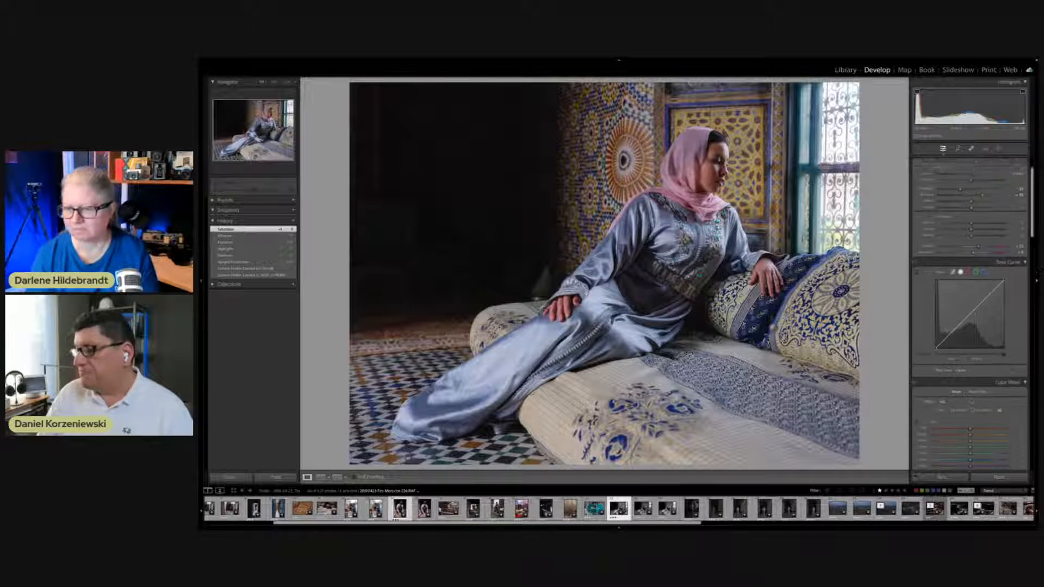
scroll(970, 316, "down", 3)
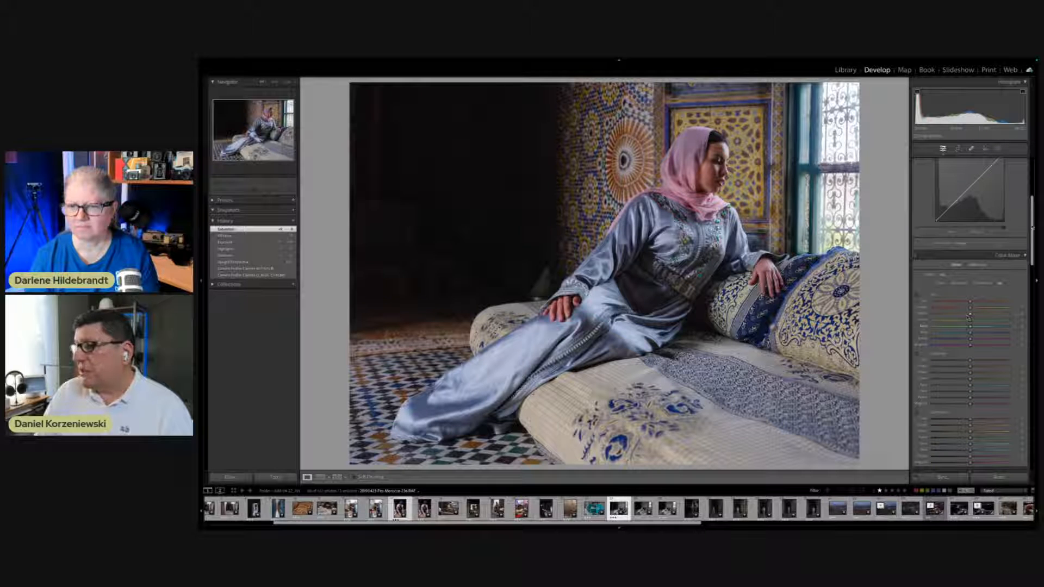
scroll(1007, 244, "up", 3)
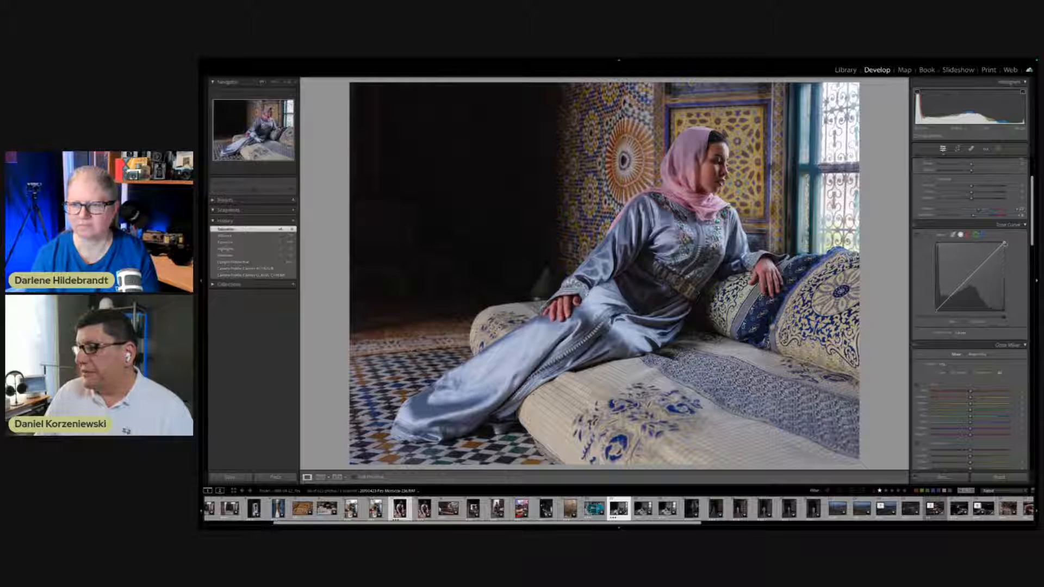
left_click_drag(1006, 245, 1003, 242)
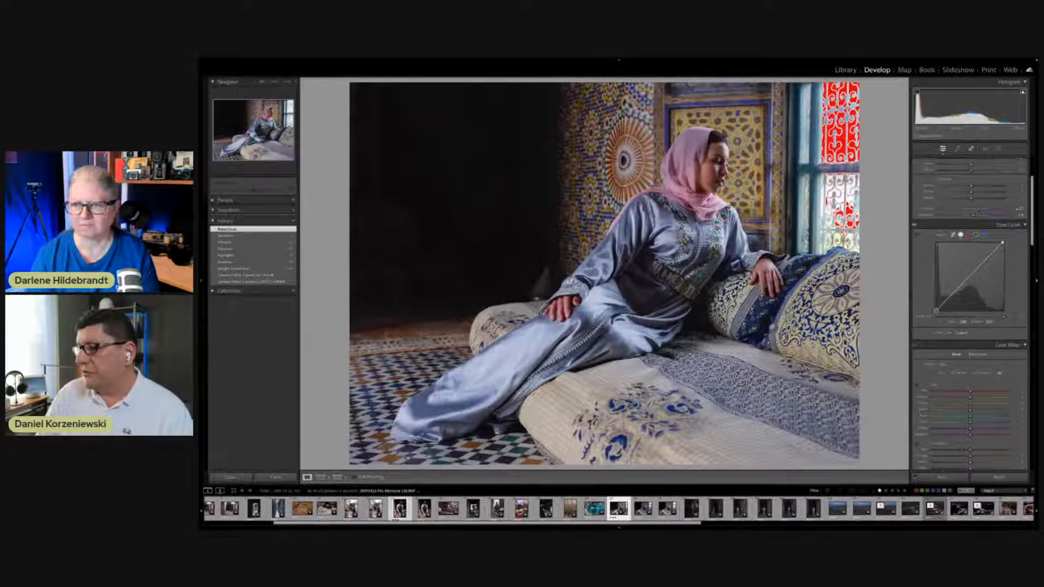
left_click_drag(936, 311, 937, 312)
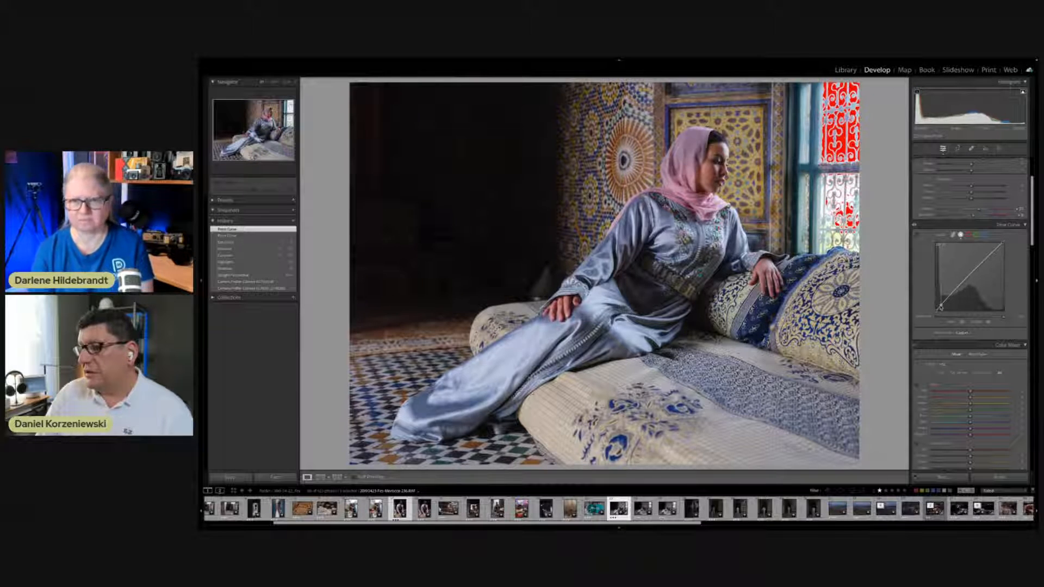
left_click(941, 306)
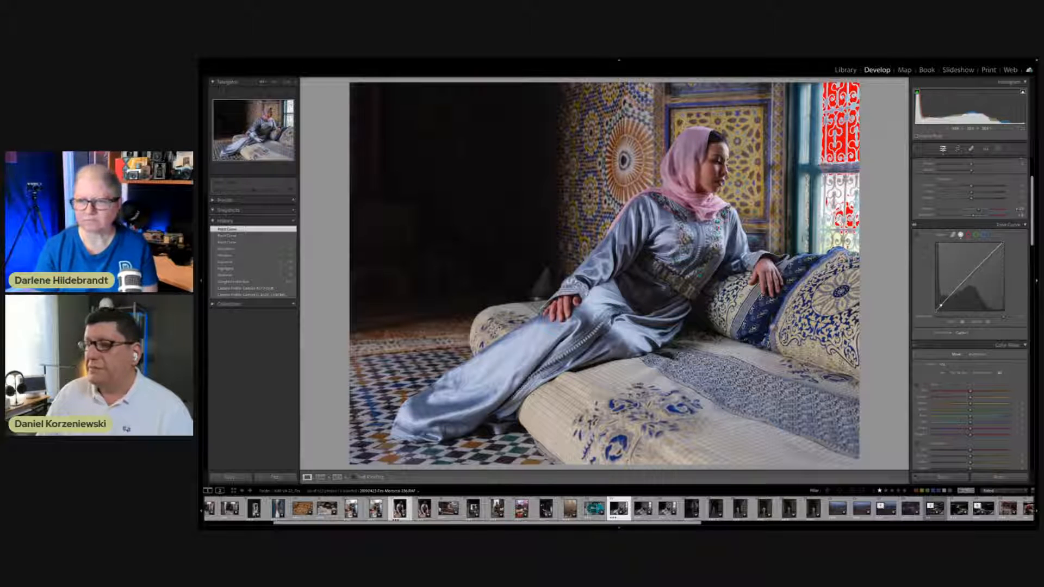
scroll(966, 199, "up", 2)
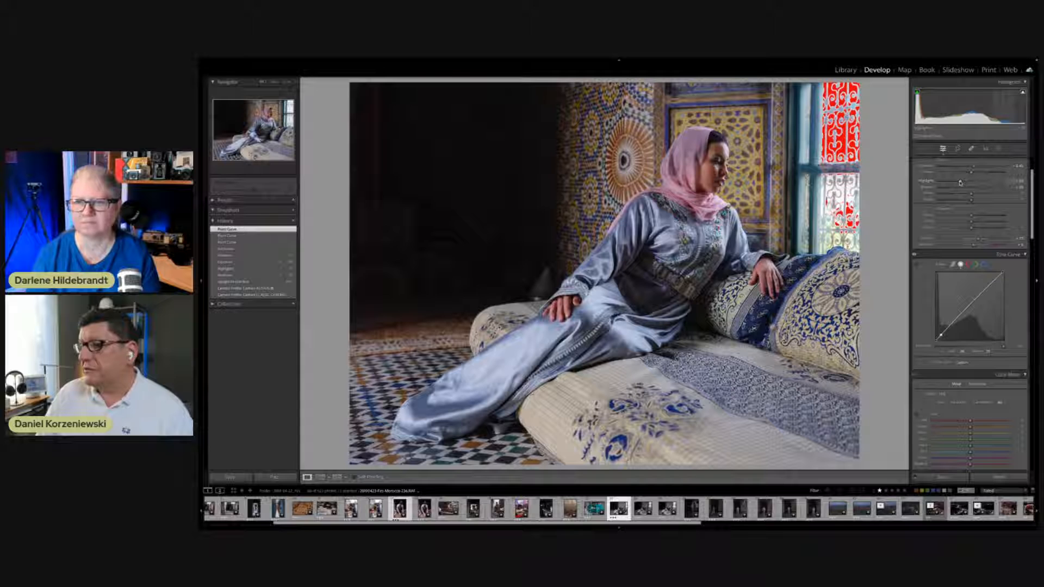
- Lower the portrait's highlights further to recover detail in the bright window
left_click_drag(958, 183, 952, 183)
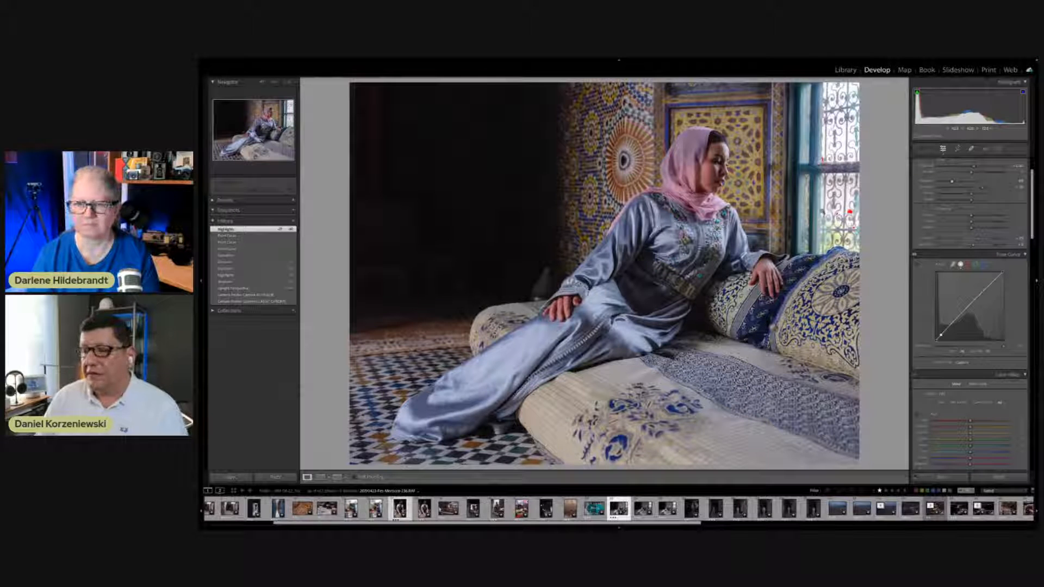
scroll(976, 189, "up", 2)
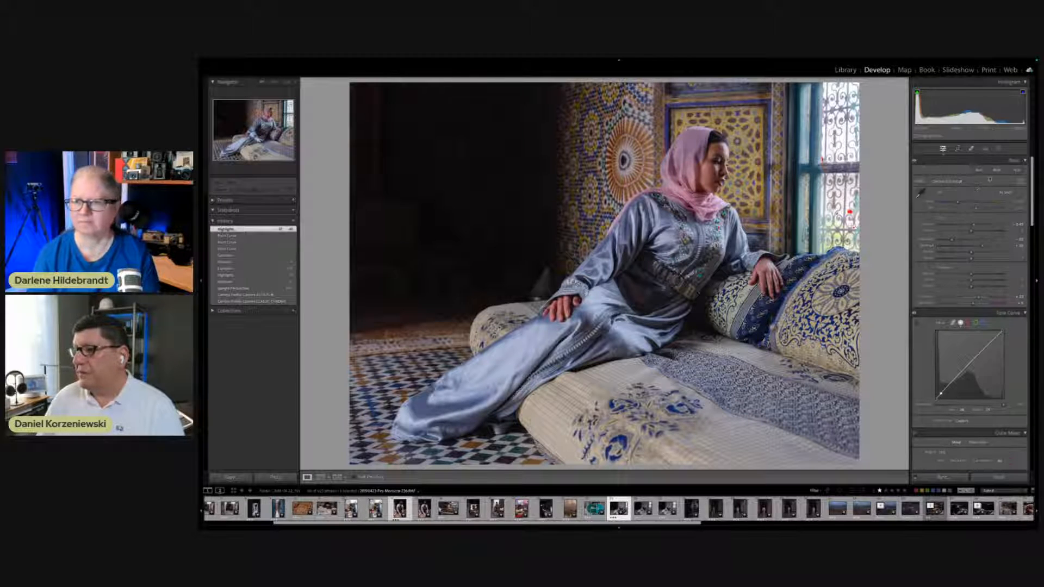
- Create a Select Subject mask of the woman, and duplicate and invert it to cover the background
left_click(999, 148)
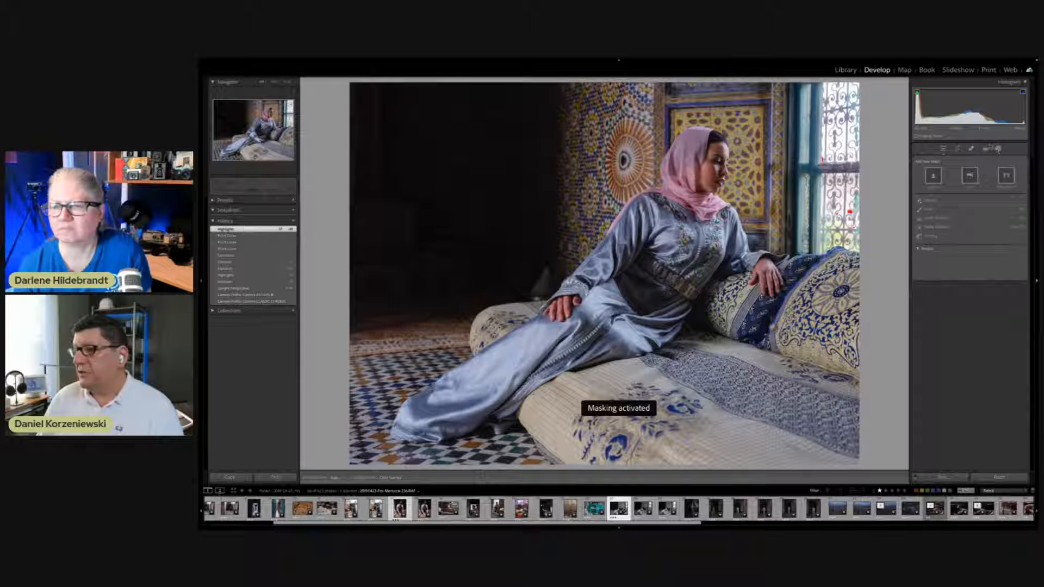
left_click(934, 175)
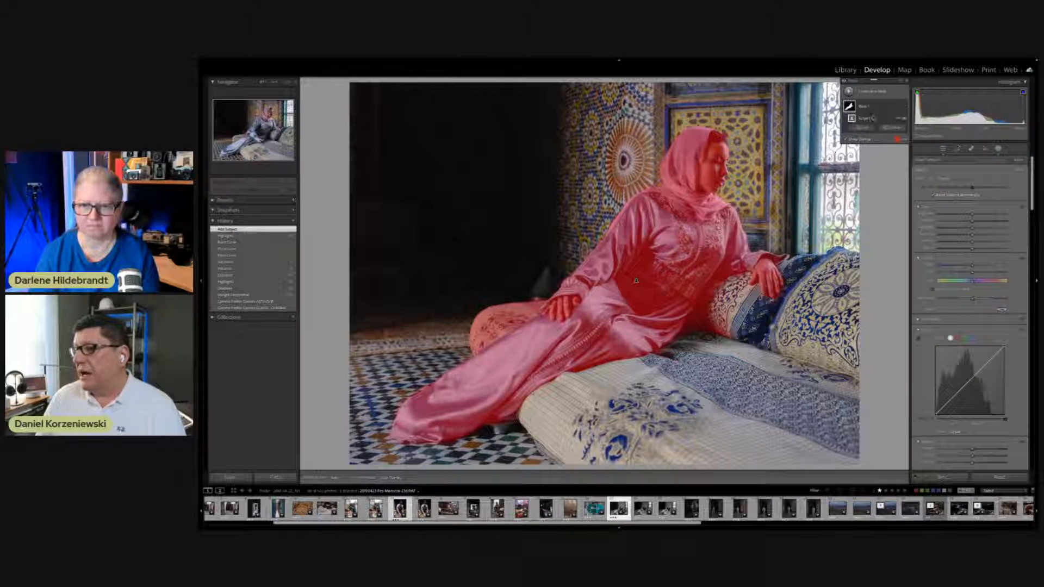
left_click(898, 109)
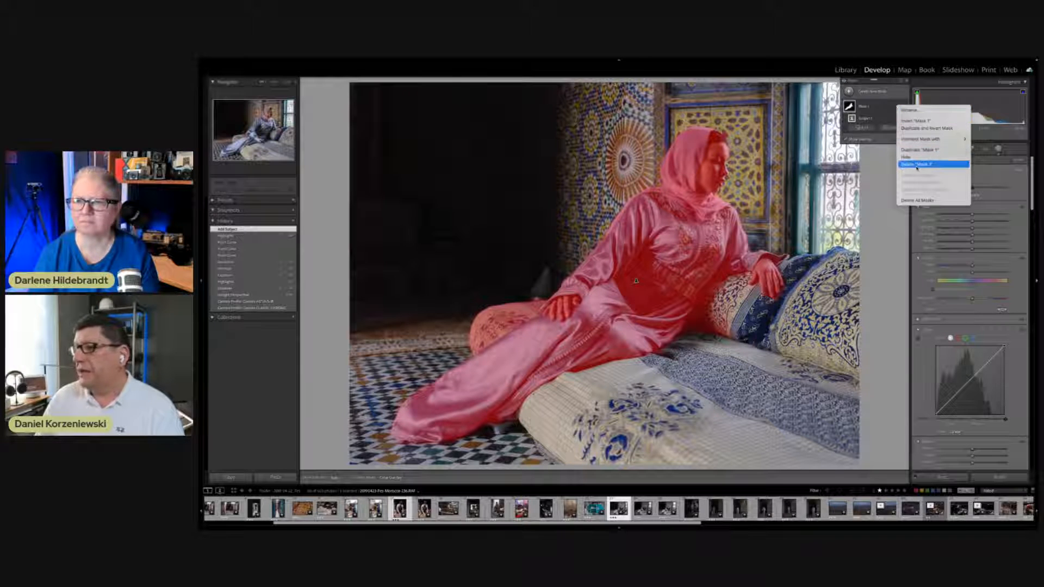
left_click(919, 128)
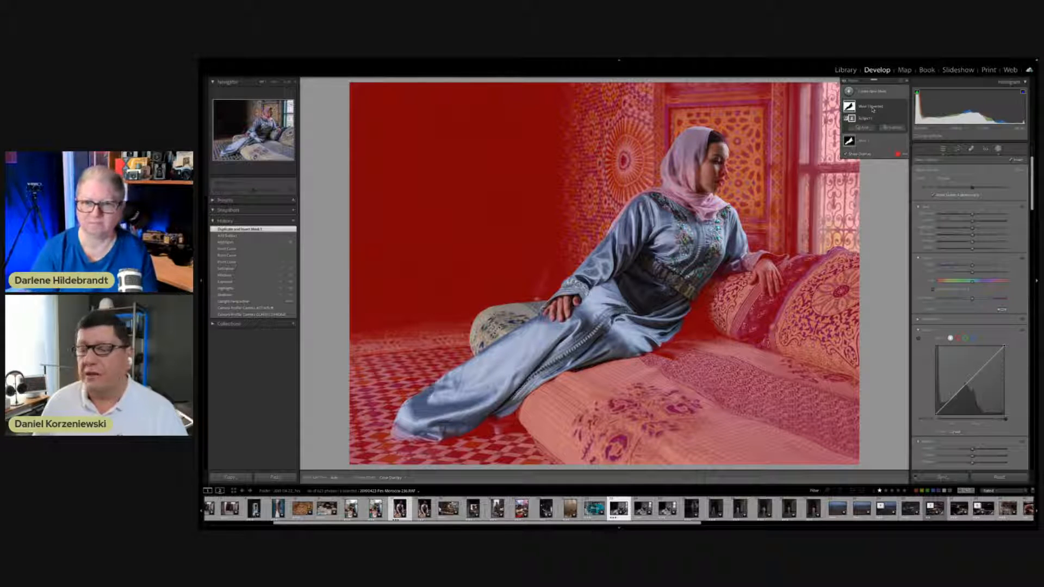
- Slightly lower the exposure of the inverted background mask and slightly raise the exposure of the woman's subject mask
left_click(873, 106)
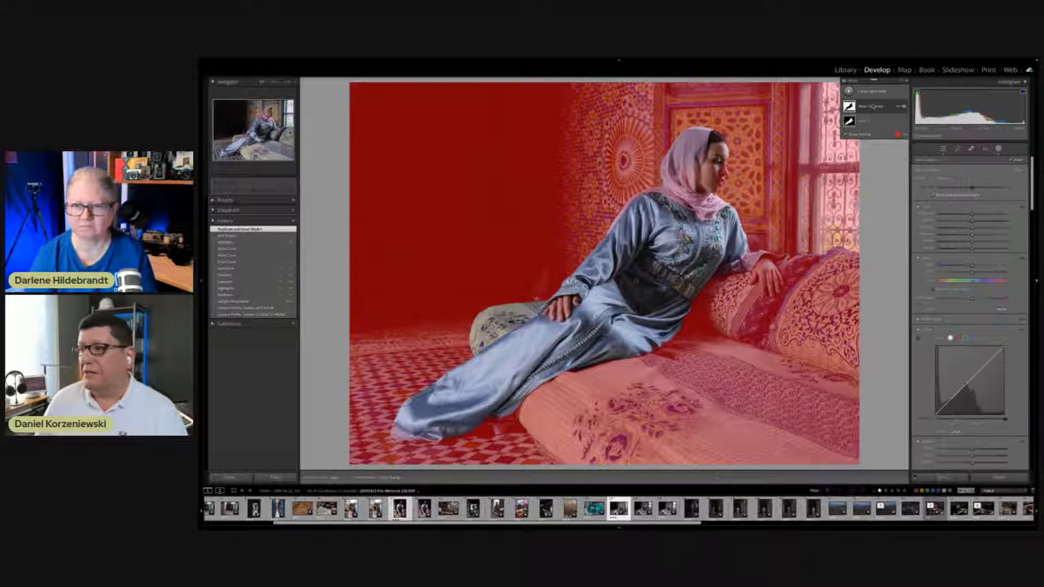
left_click(874, 106)
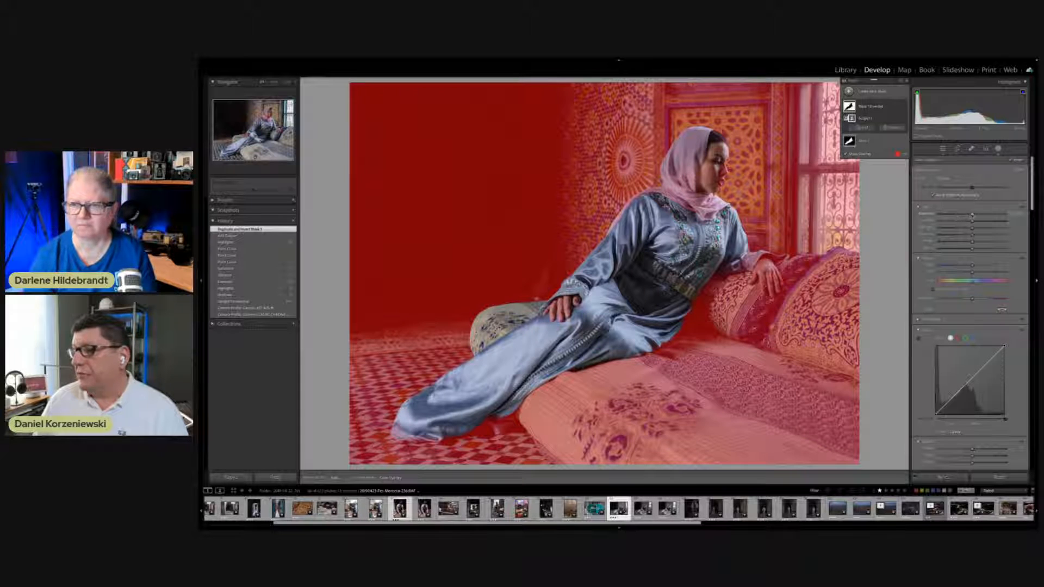
left_click_drag(972, 215, 967, 215)
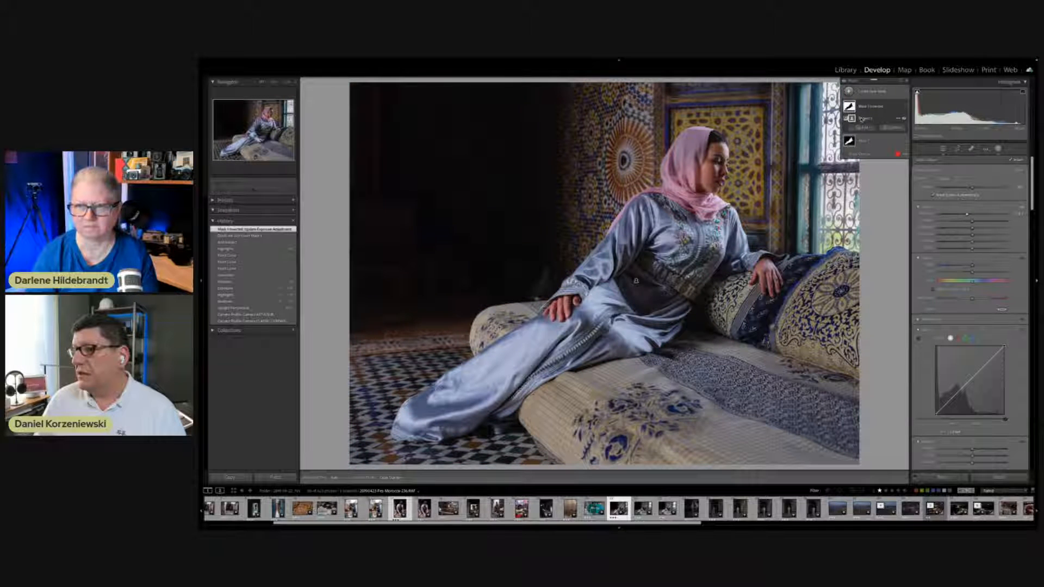
mouse_move(851, 118)
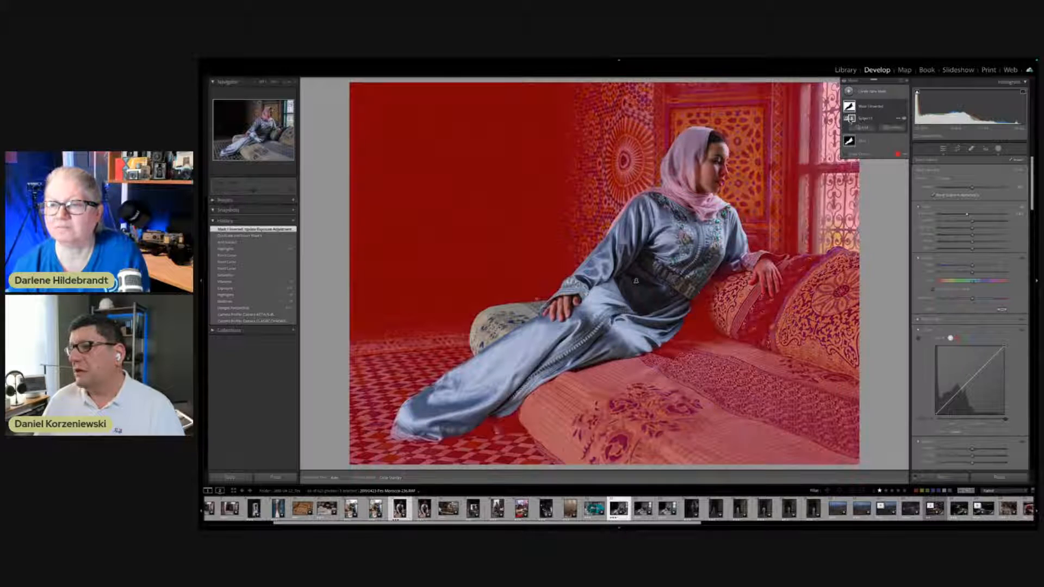
left_click(869, 108)
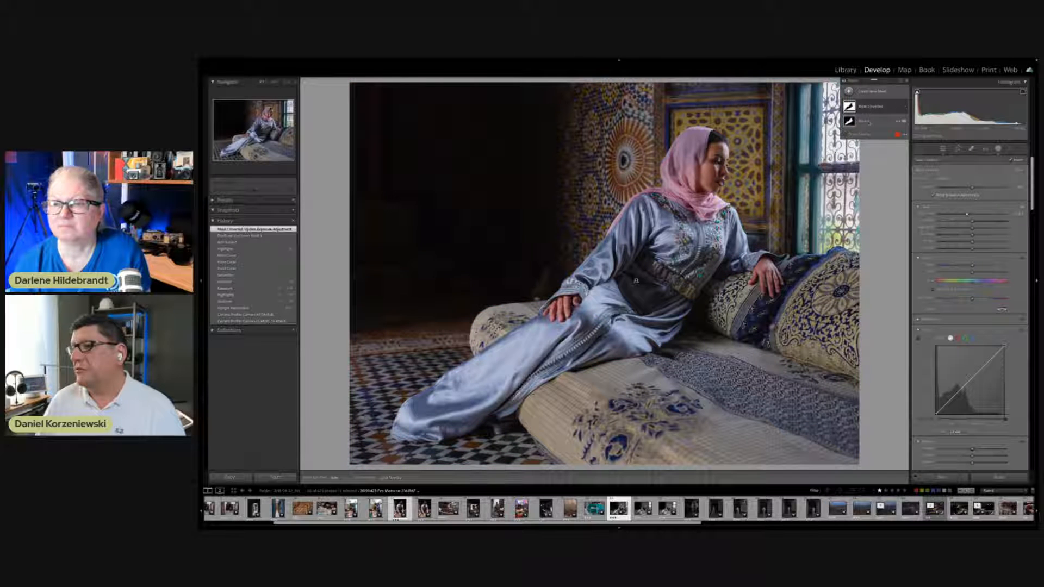
left_click(869, 122)
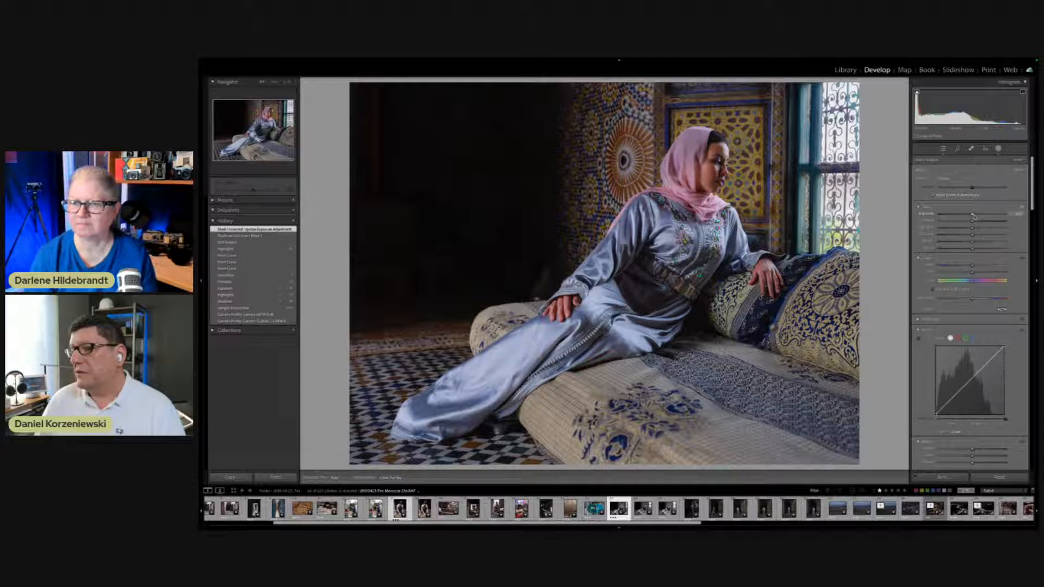
left_click_drag(973, 216, 973, 215)
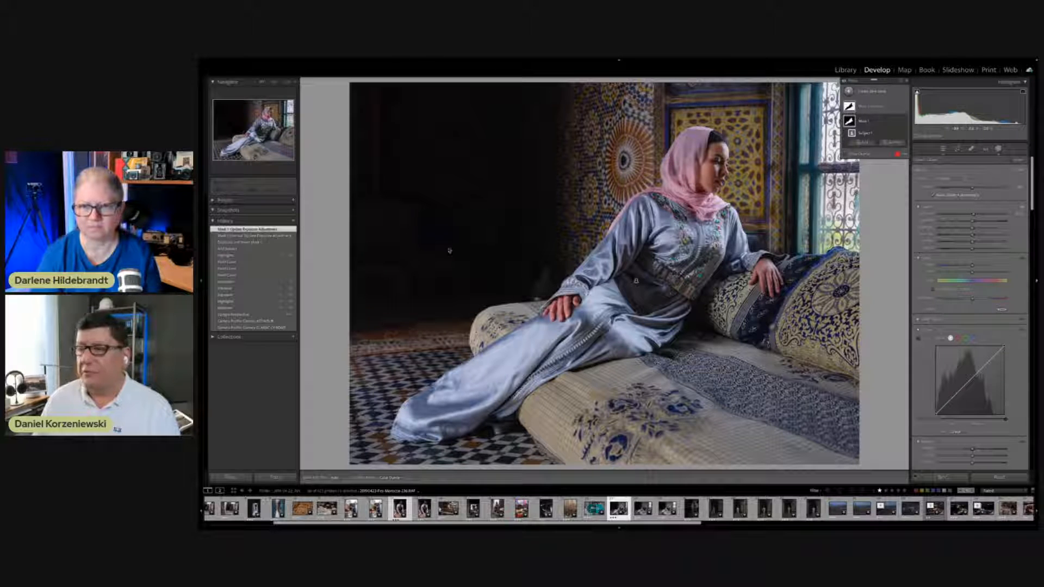
- Add a linear gradient mask diagonally over the dark background beside the woman and widen its transition at both ends
left_click(849, 91)
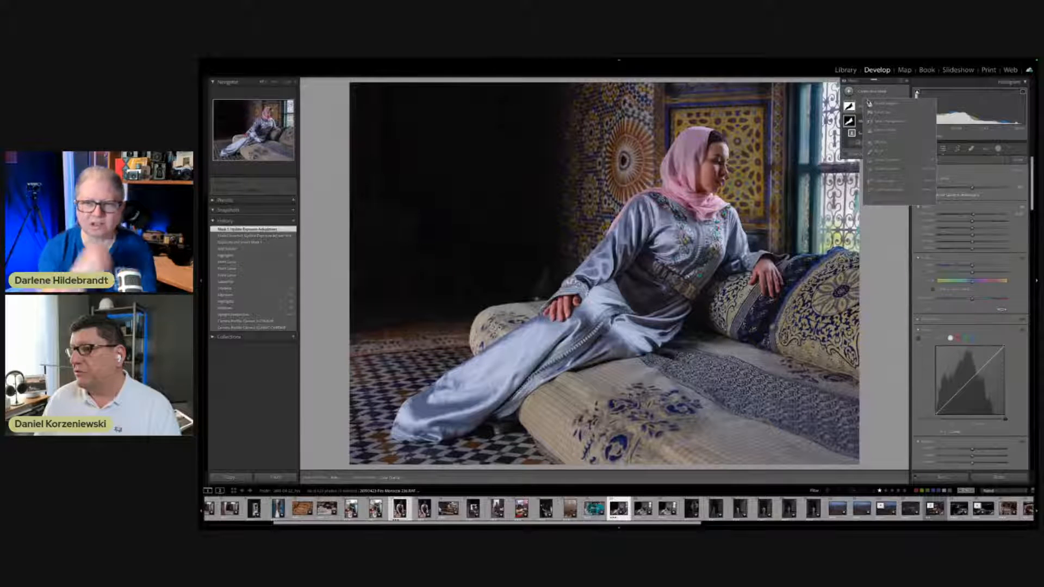
left_click(881, 151)
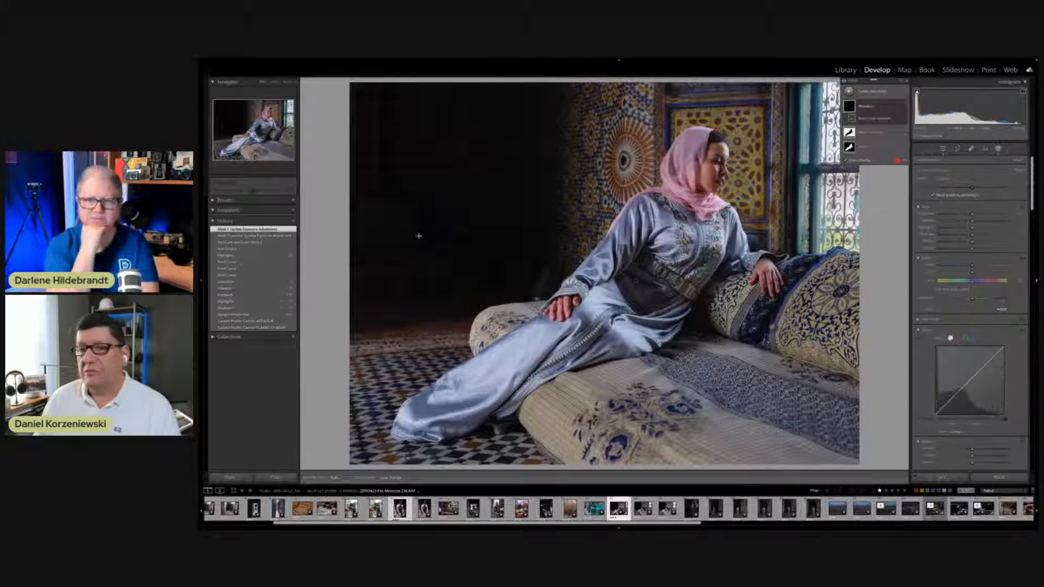
left_click_drag(450, 252, 506, 287)
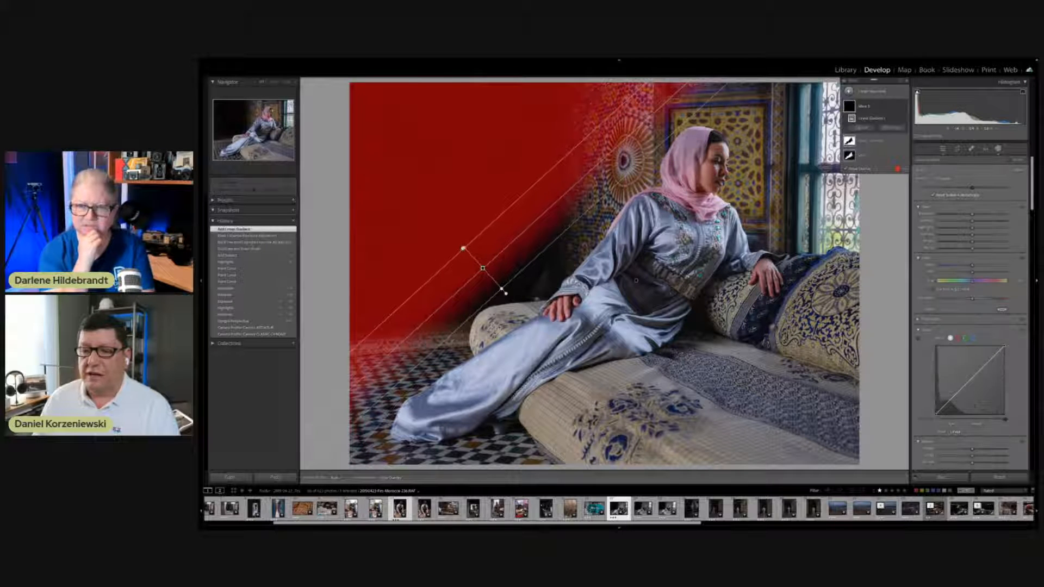
left_click_drag(464, 249, 458, 239)
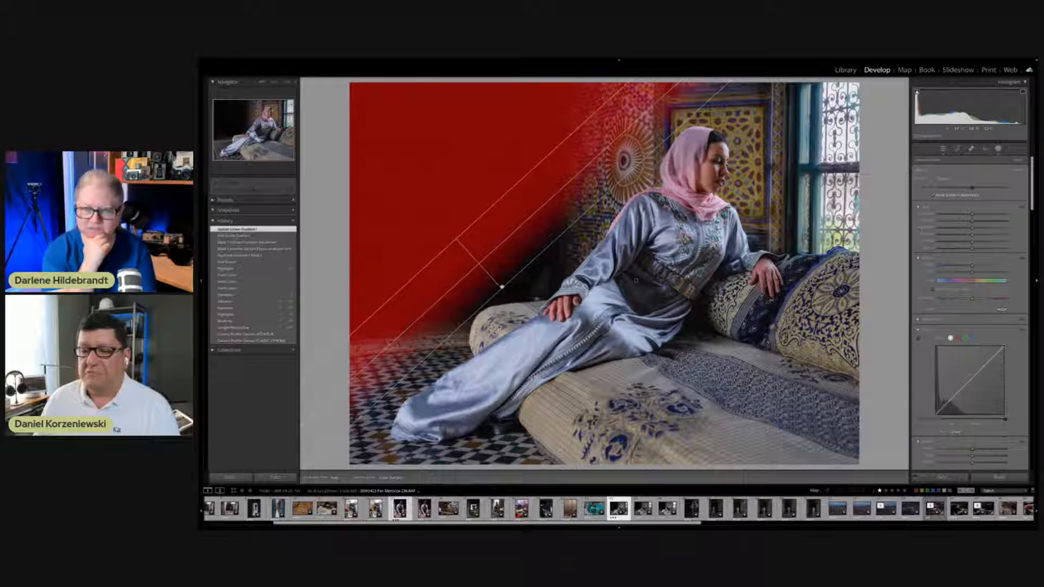
left_click_drag(501, 289, 511, 298)
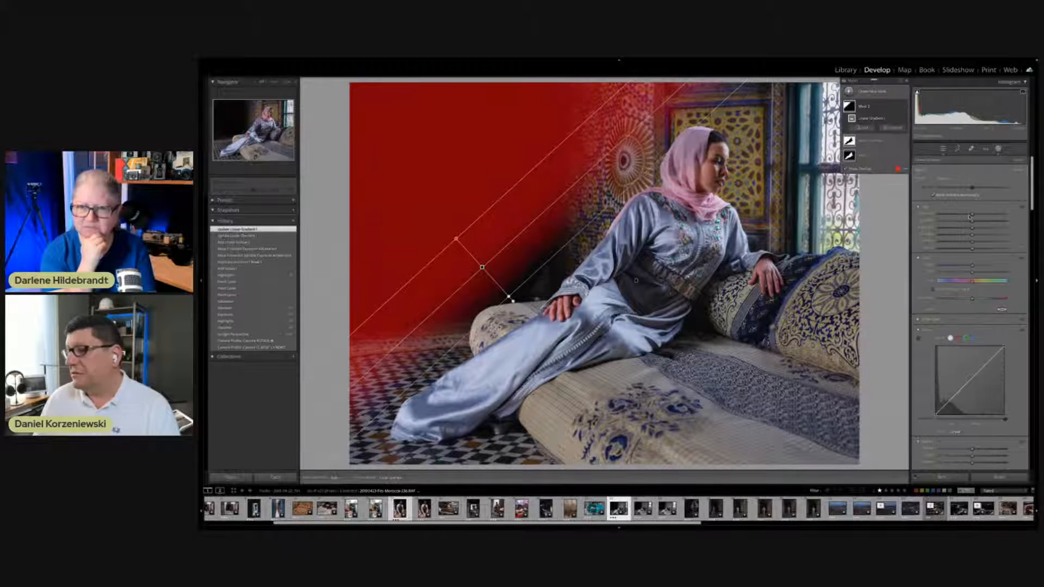
- Raise the gradient mask's exposure and shadows to brighten the dark background, and extend the gradient towards the sofa
left_click_drag(971, 216, 978, 237)
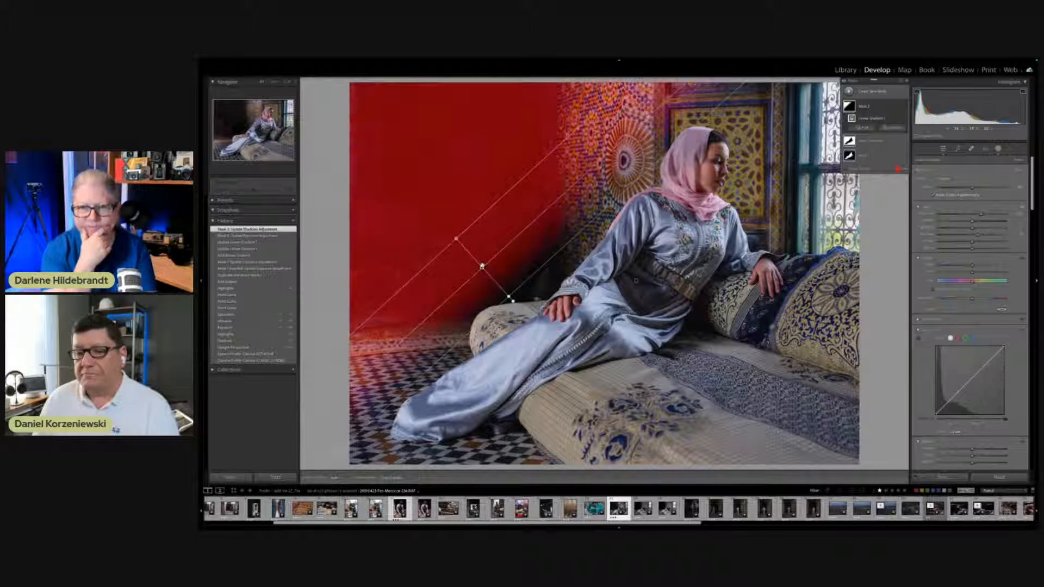
left_click_drag(510, 298, 530, 323)
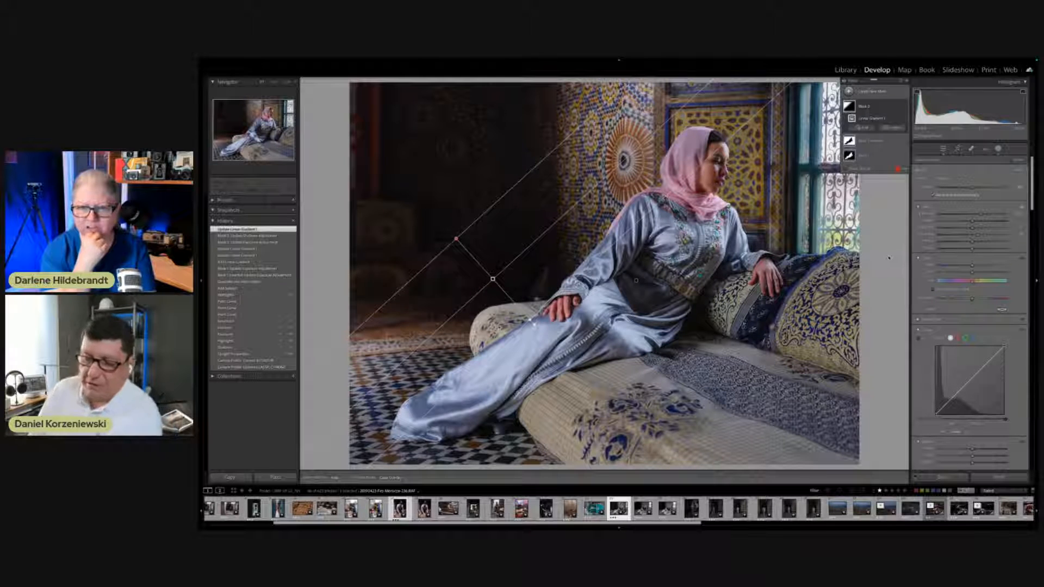
left_click(873, 241)
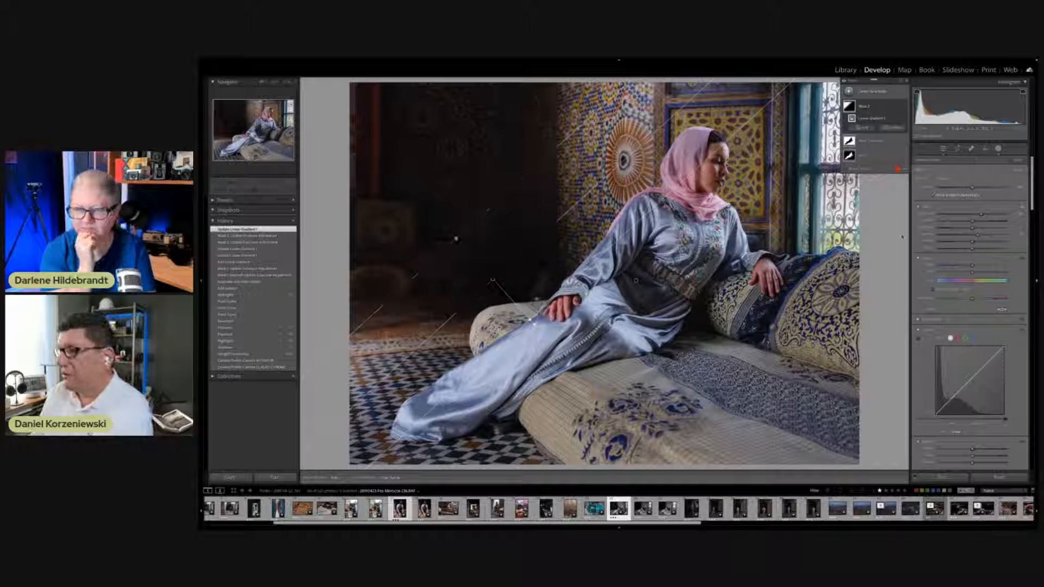
- Darken the portrait's edges slightly with a negative post-crop vignette amount
scroll(980, 315, "down", 10)
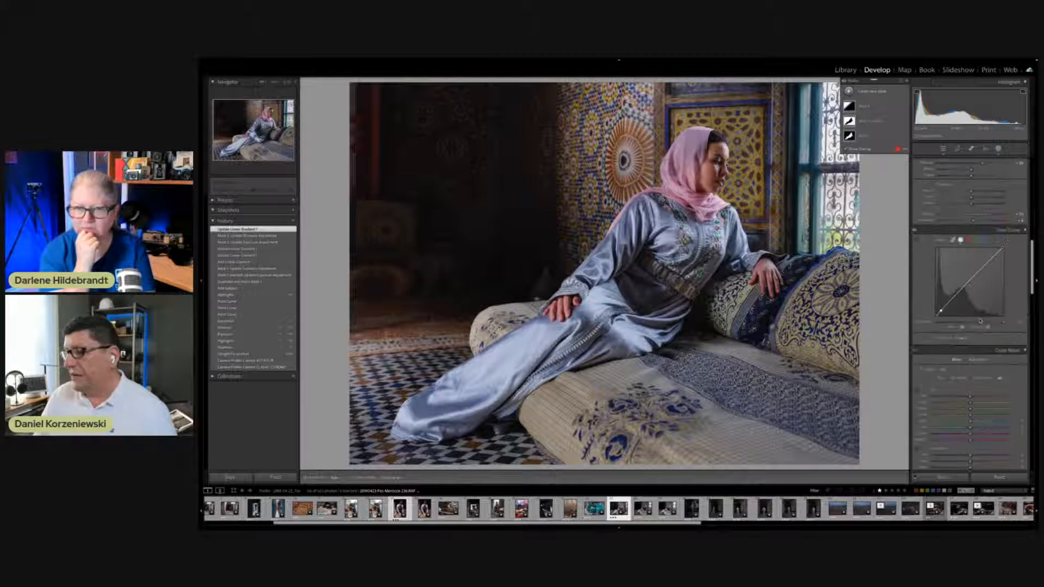
scroll(981, 320, "down", 10)
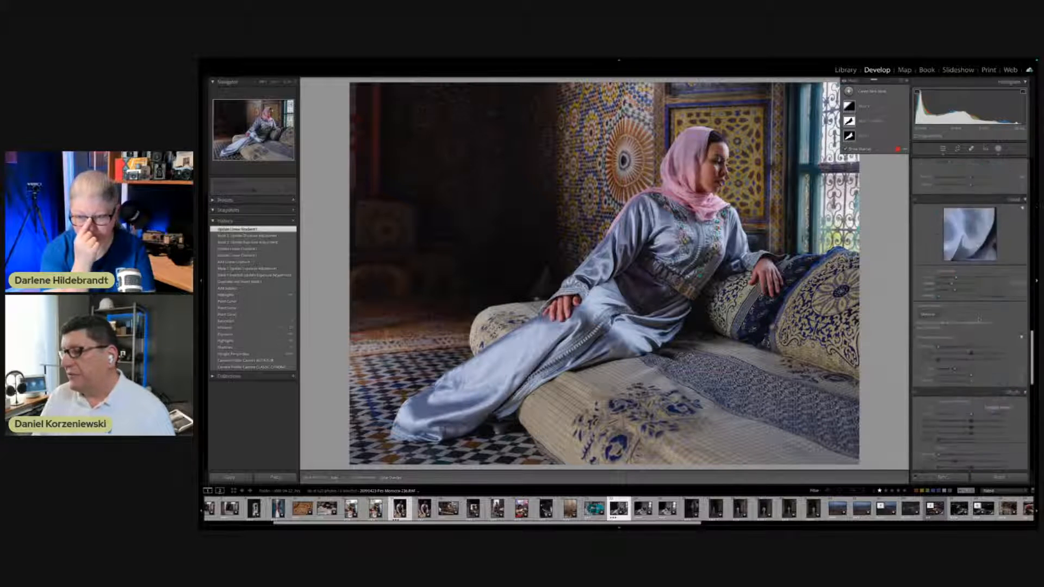
scroll(979, 320, "down", 3)
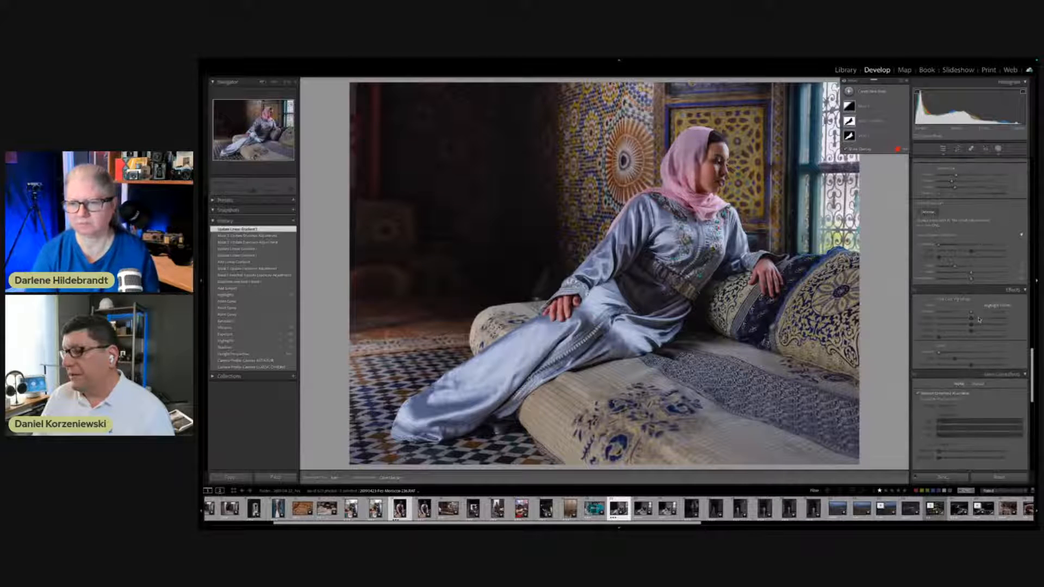
left_click_drag(972, 314, 968, 315)
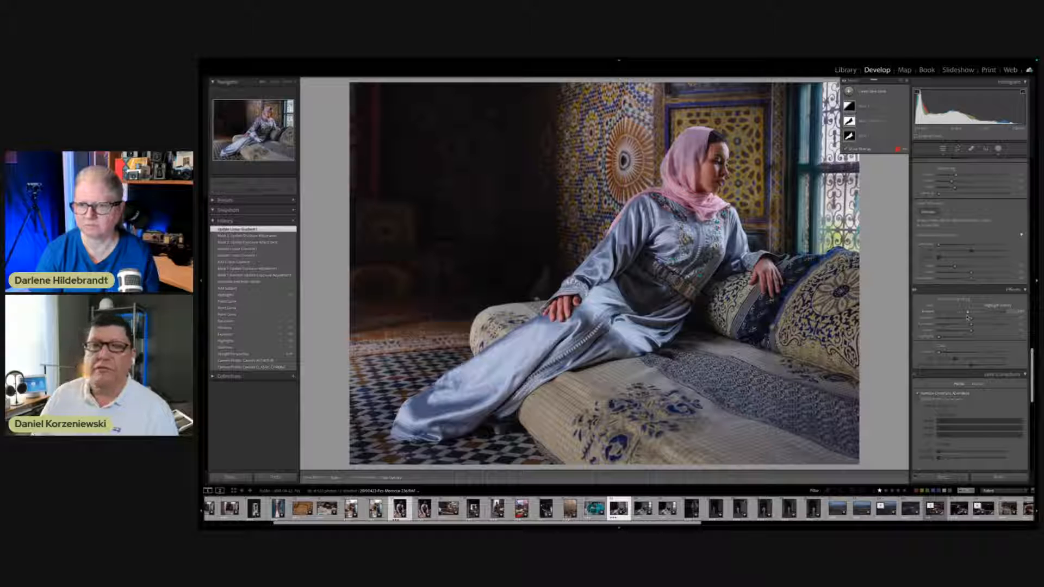
left_click_drag(969, 317, 969, 313)
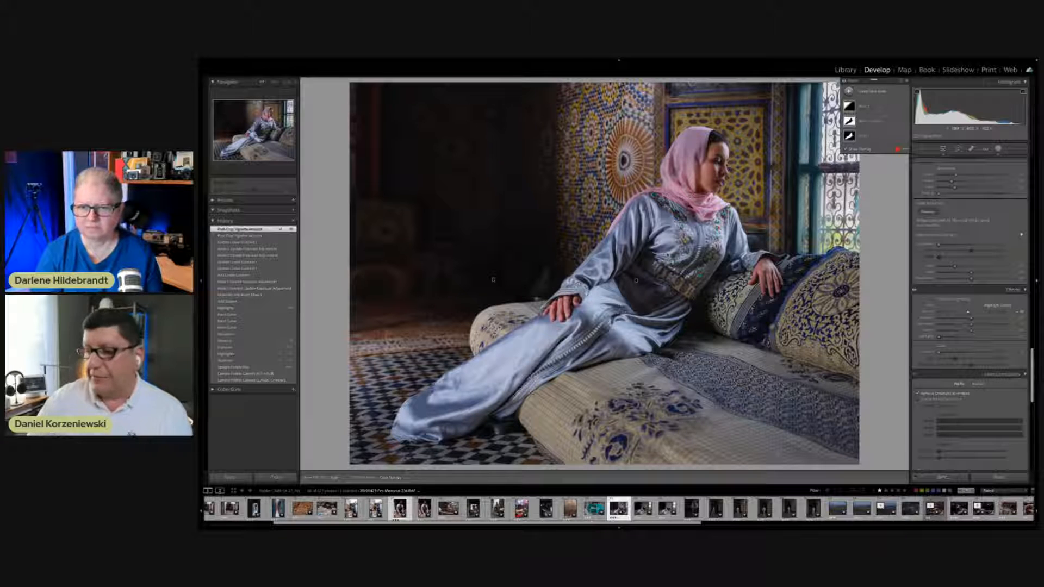
- Compare the portrait's before and after versions, and leave masking for the general edit settings
key("backslash")
key("backslash")
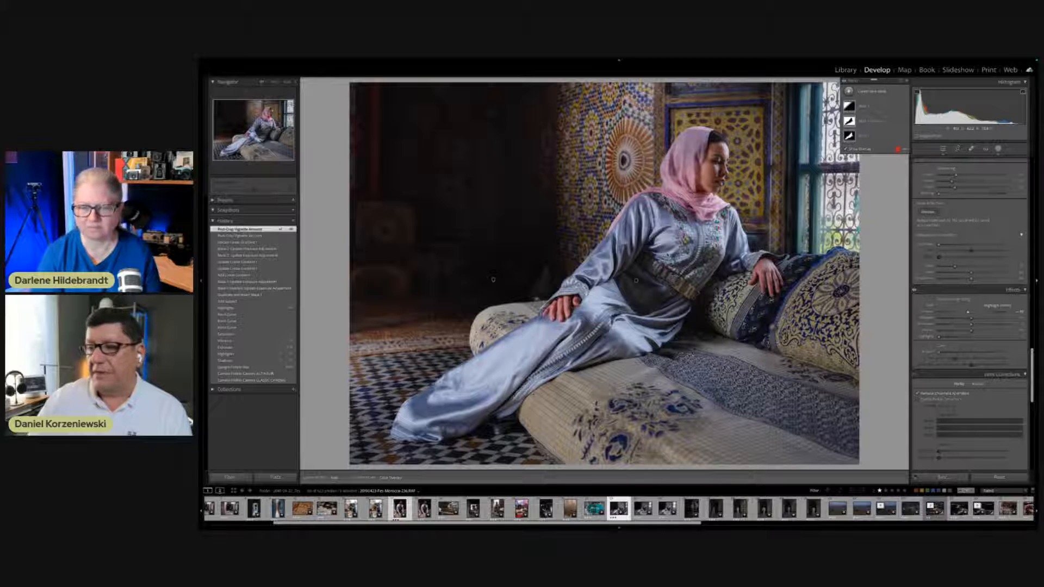
key("backslash")
key("backslash")
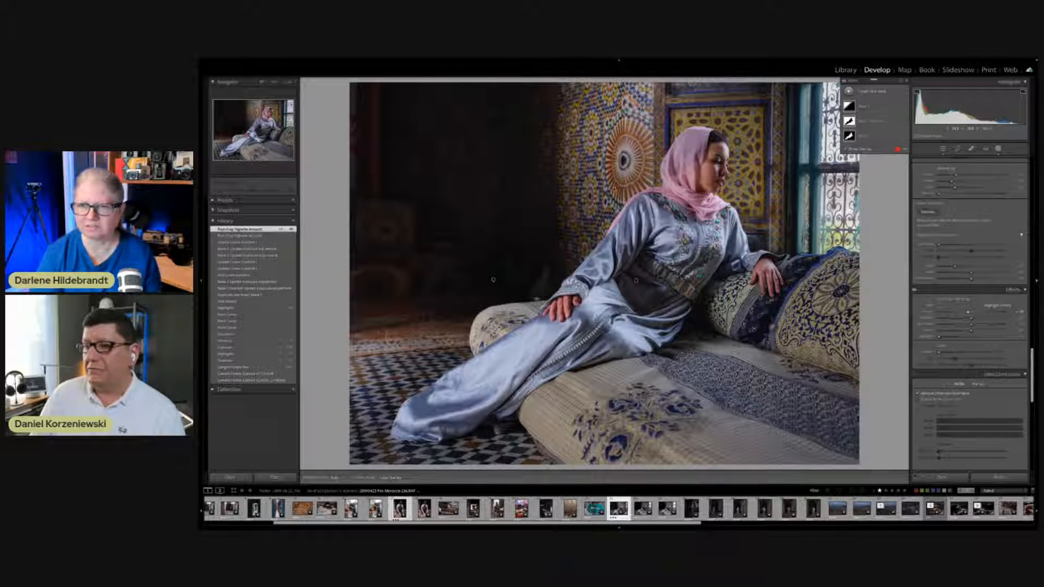
left_click(872, 81)
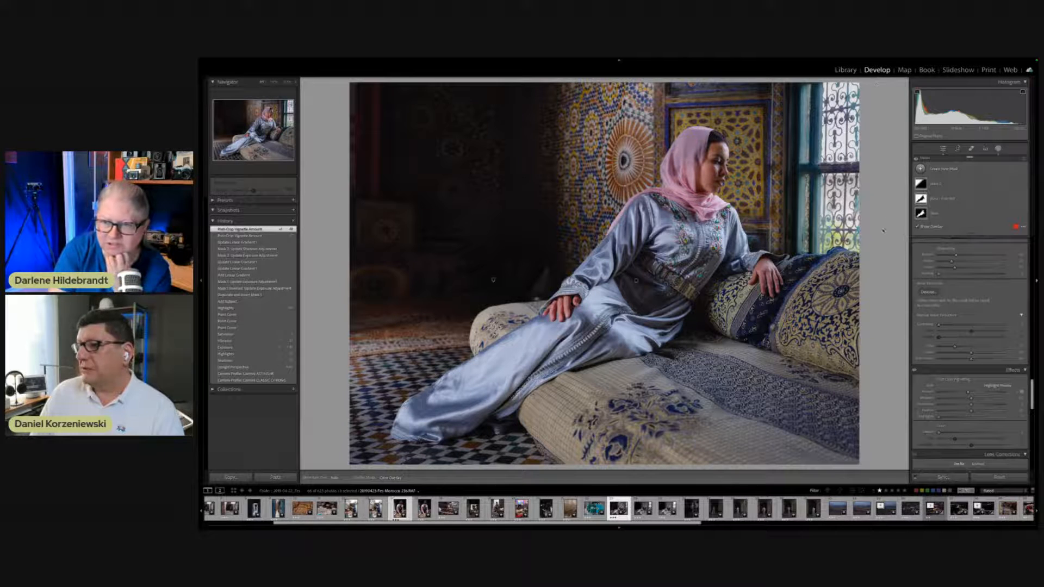
key("backslash")
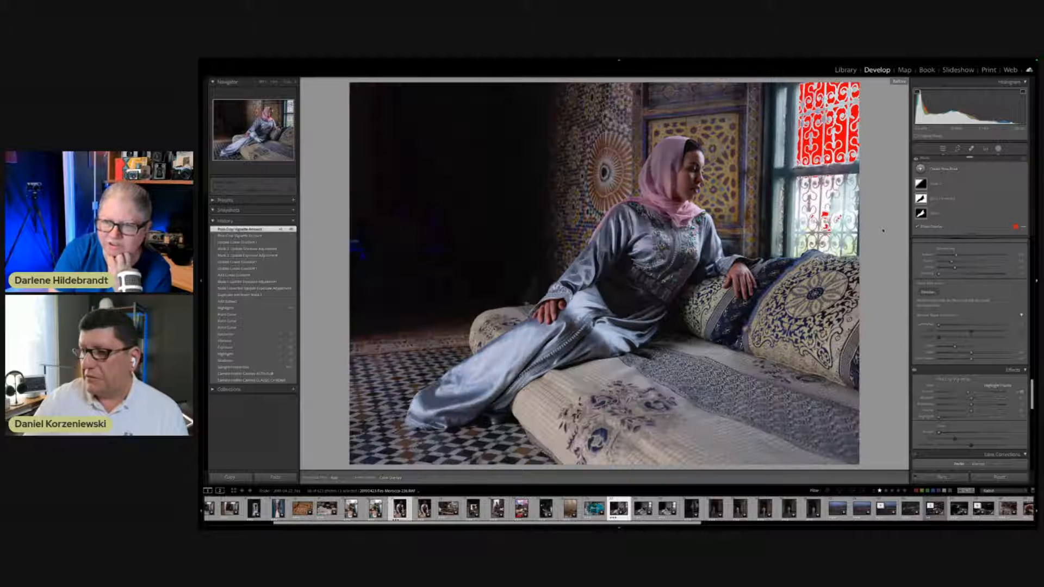
key("backslash")
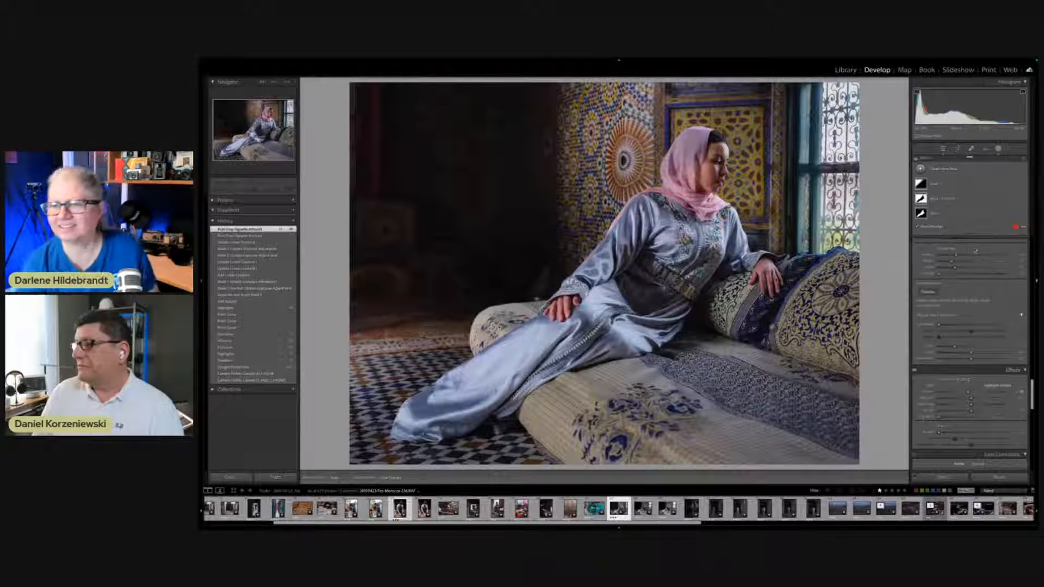
left_click(943, 149)
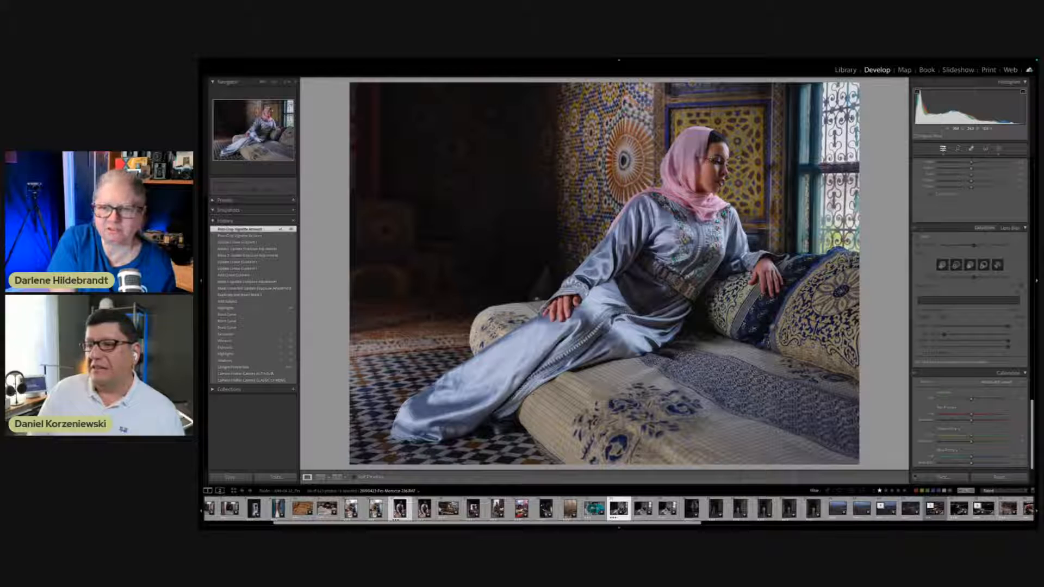
- Apply the Glamour Portrait preset from the Adaptive: Portrait group to the seated woman's portrait, viewed close up on her face
left_click_drag(702, 156, 615, 170)
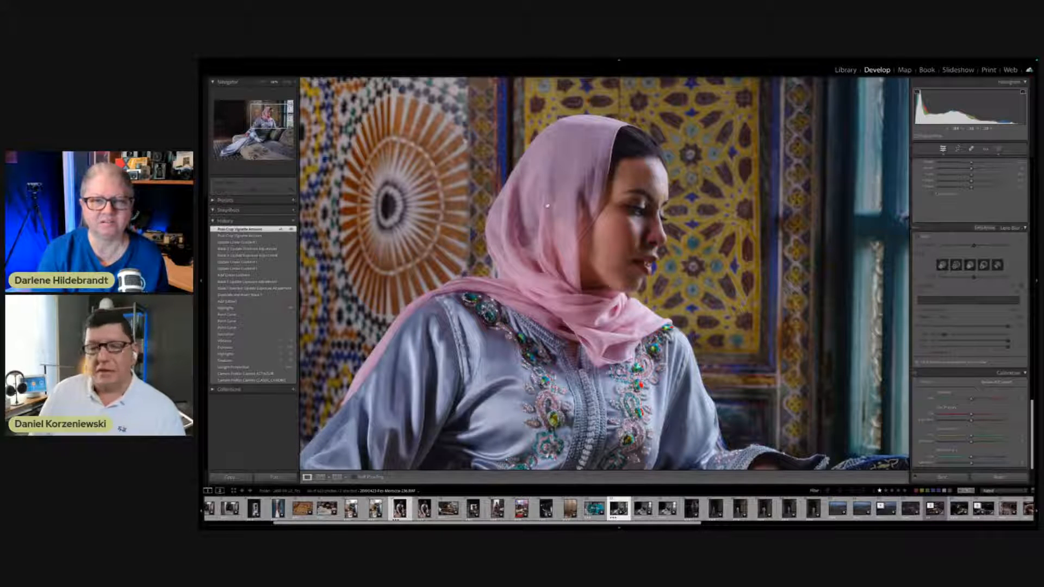
left_click(264, 200)
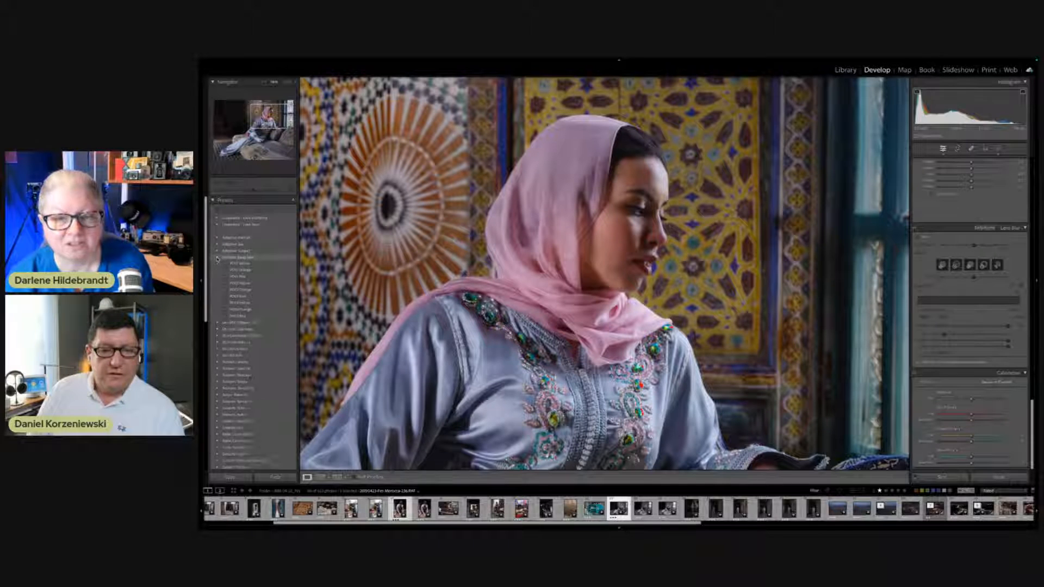
scroll(268, 290, "down", 5)
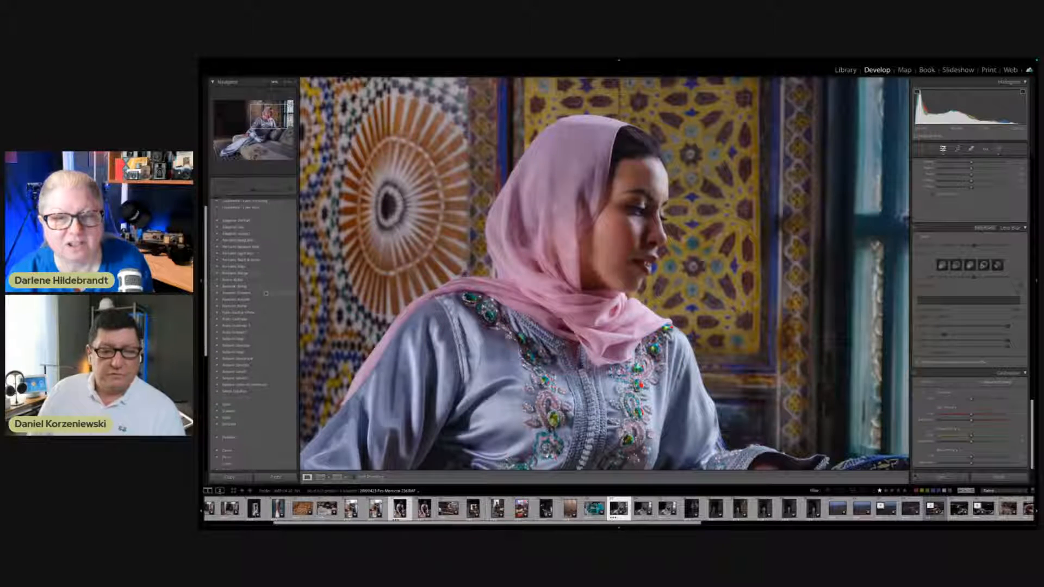
scroll(265, 291, "up", 5)
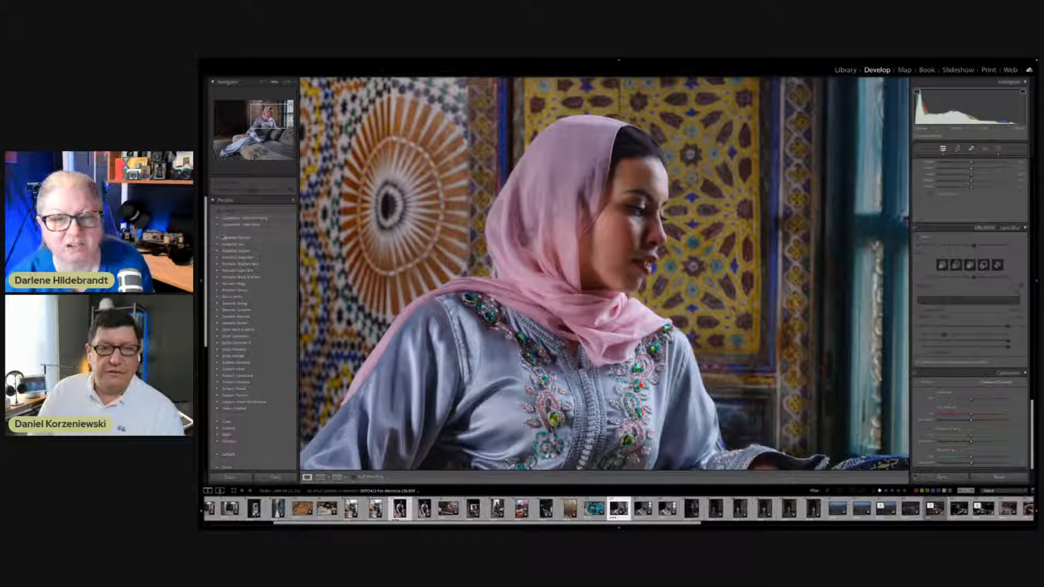
left_click(224, 238)
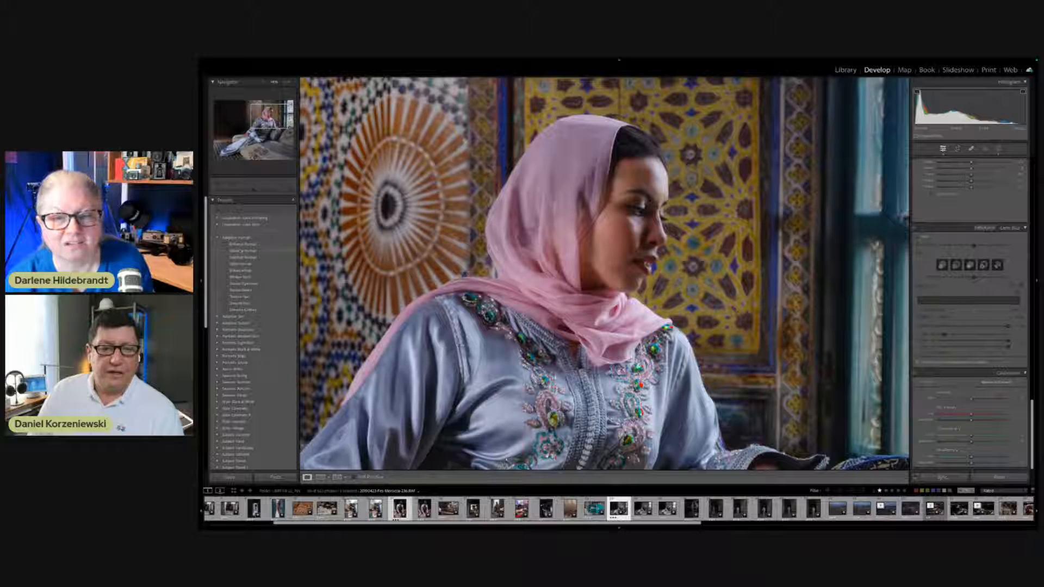
left_click(243, 251)
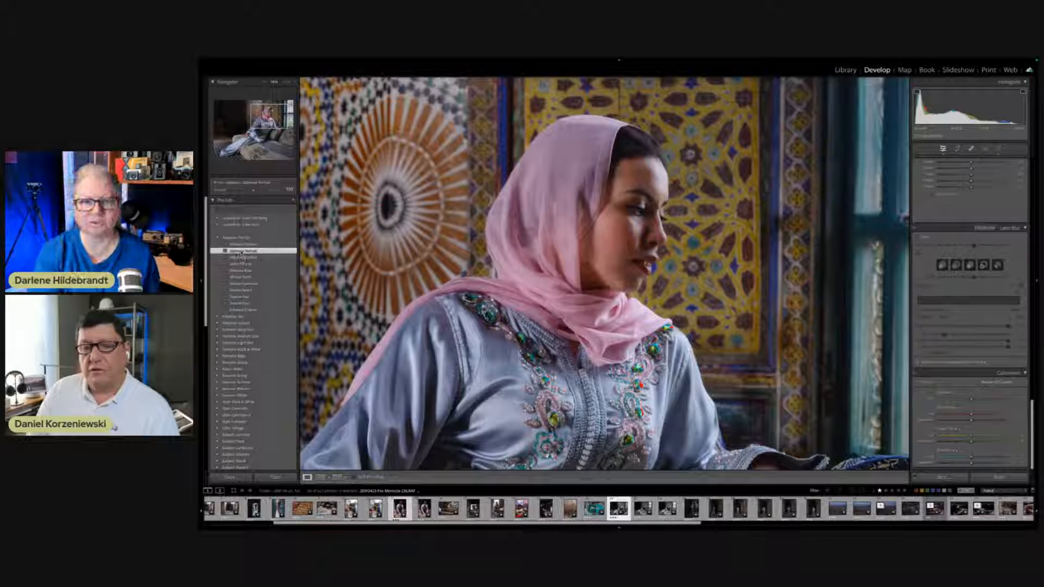
- Inspect the masks that the adaptive preset applies to the woman, and return from masking to the basic adjustments
scroll(947, 215, "up", 3)
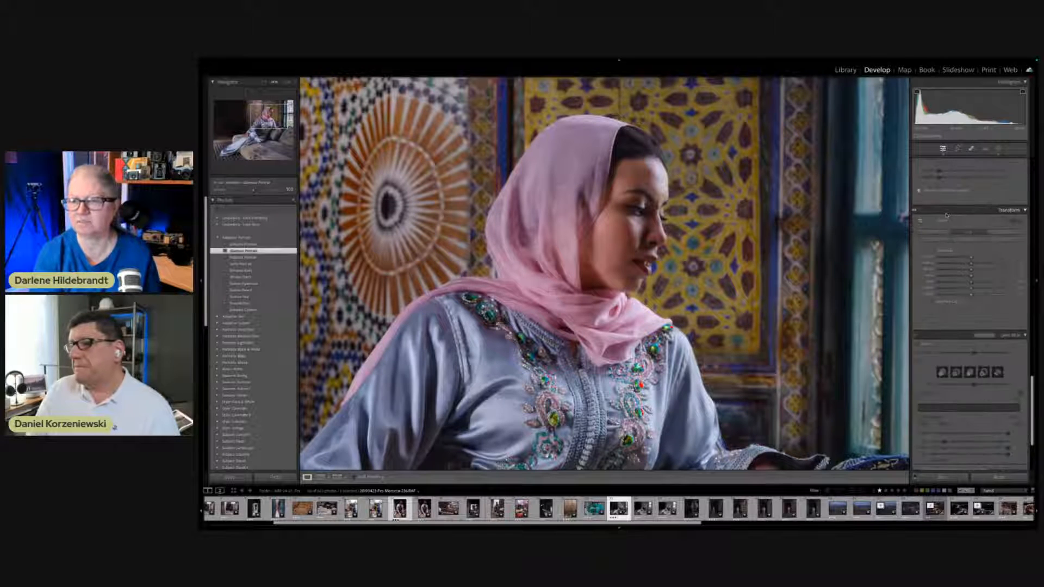
scroll(946, 214, "up", 10)
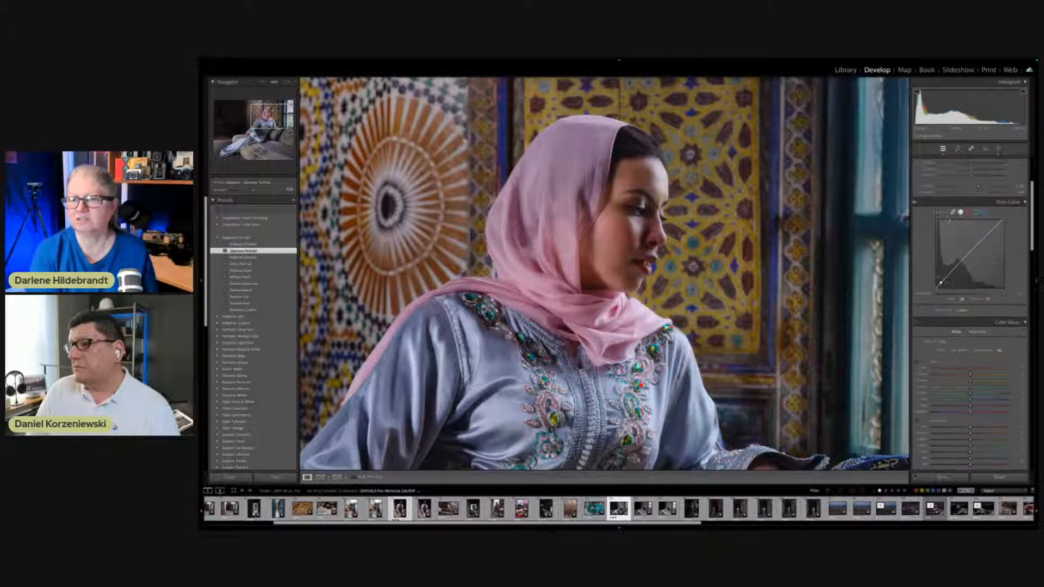
scroll(948, 219, "up", 3)
left_click(999, 149)
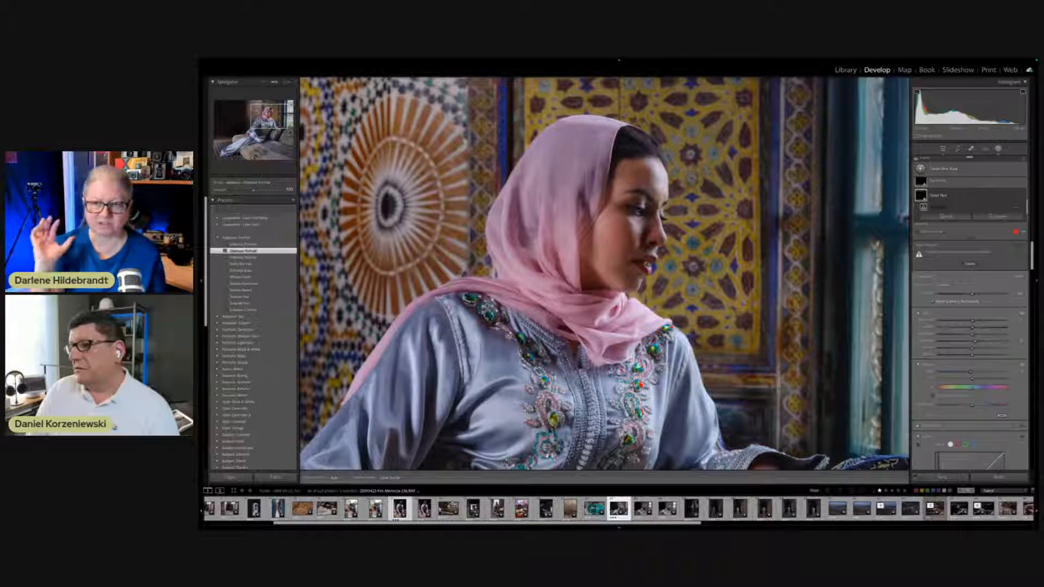
left_click(925, 199)
left_click(924, 199)
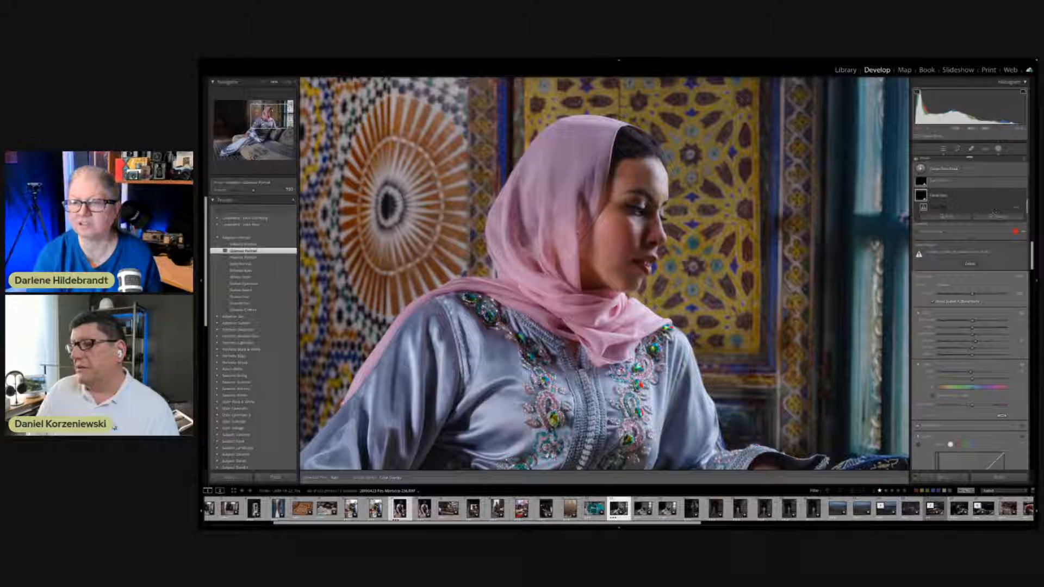
scroll(592, 231, "up", 3)
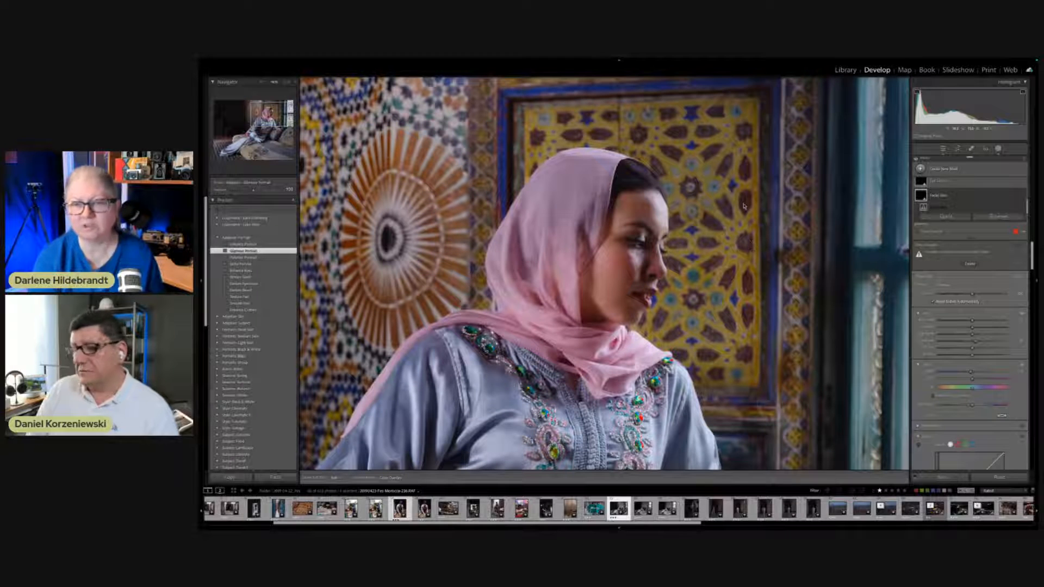
key("d")
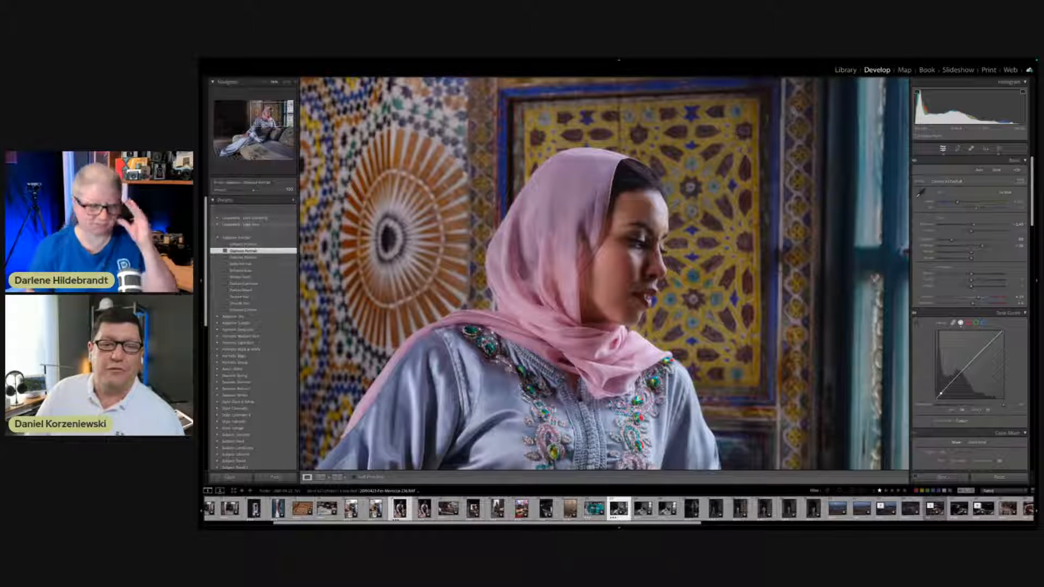
- Return to the Library photo grid and browse the thumbnails
left_click(841, 71)
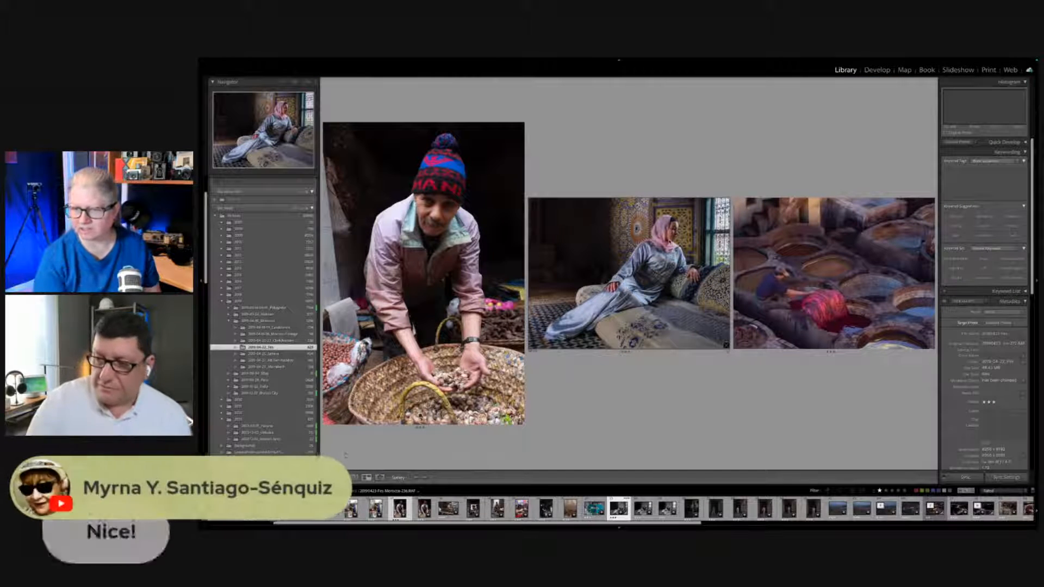
key("g")
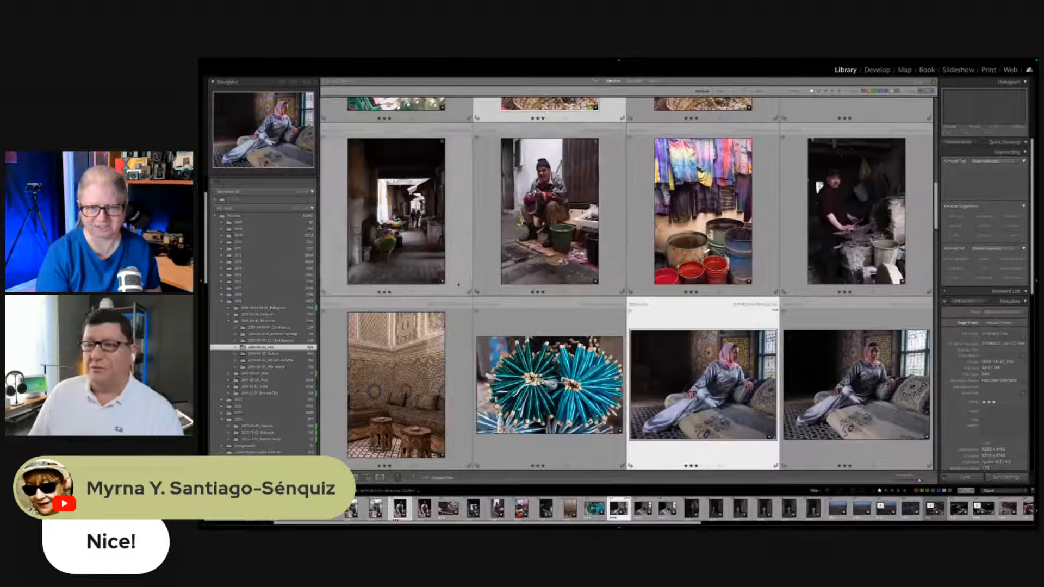
scroll(434, 229, "down", 1)
scroll(433, 229, "down", 3)
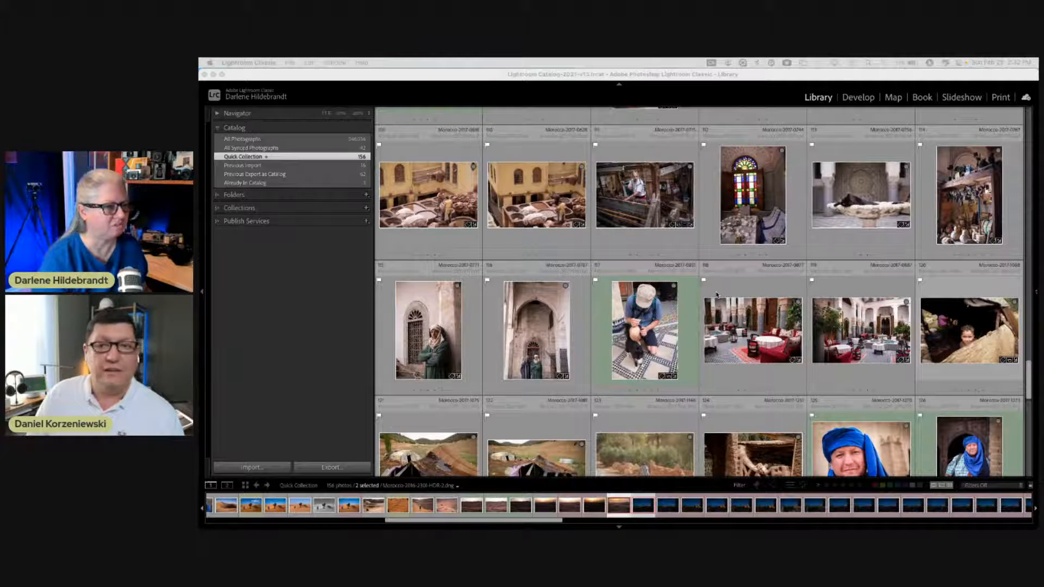
- Add the black-and-white kitten and the woman petting an orange cat to the photo selection in the Quick Collection
scroll(717, 294, "up", 5)
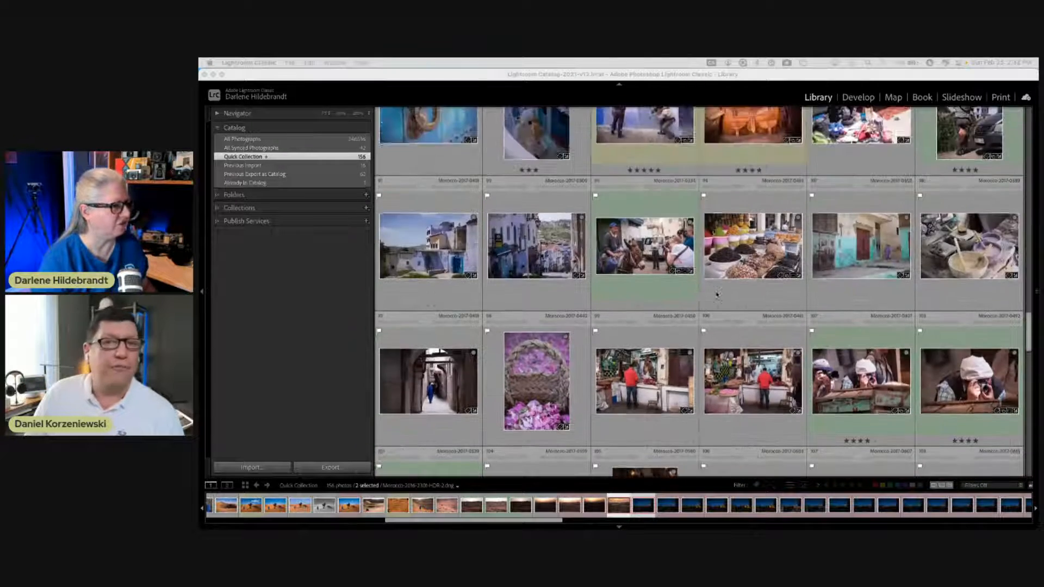
scroll(716, 295, "up", 20)
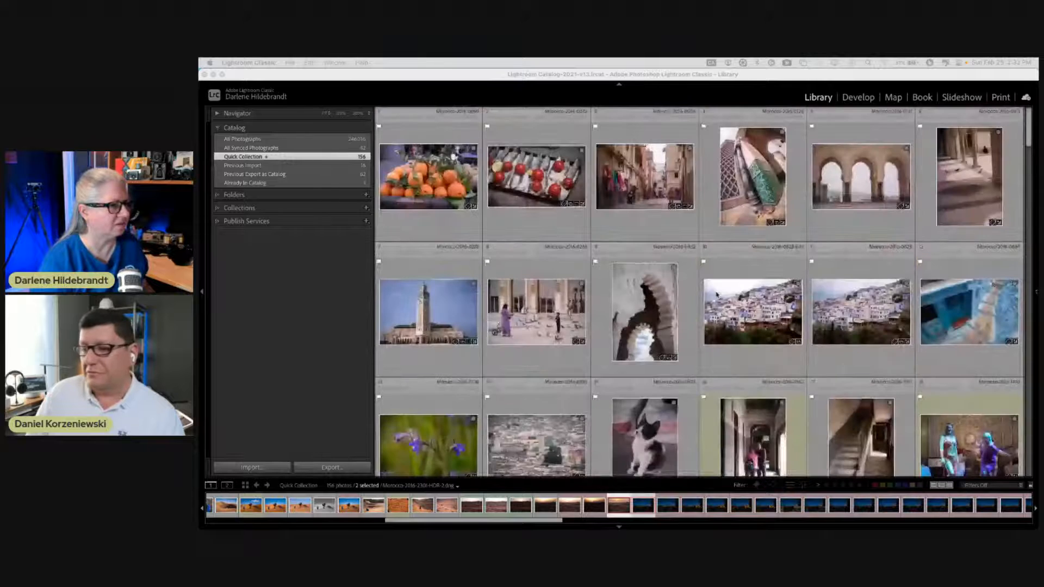
left_click(549, 321)
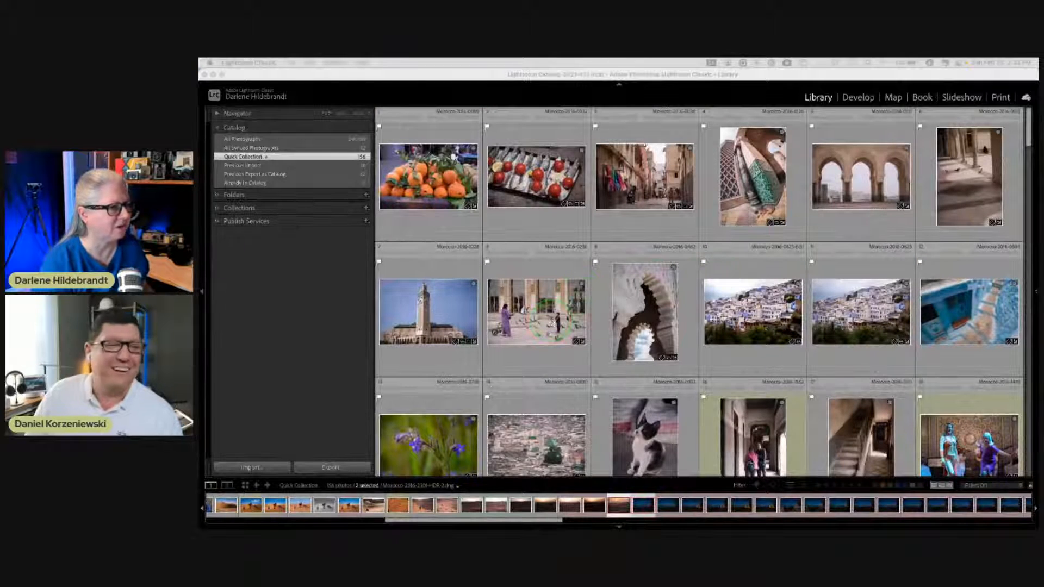
left_click(743, 175)
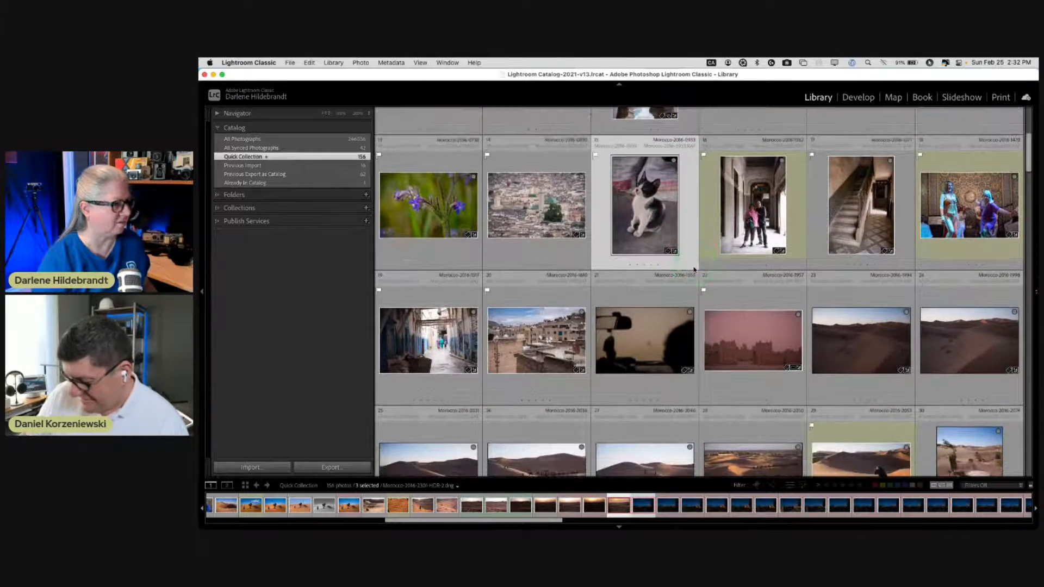
scroll(695, 256, "down", 3)
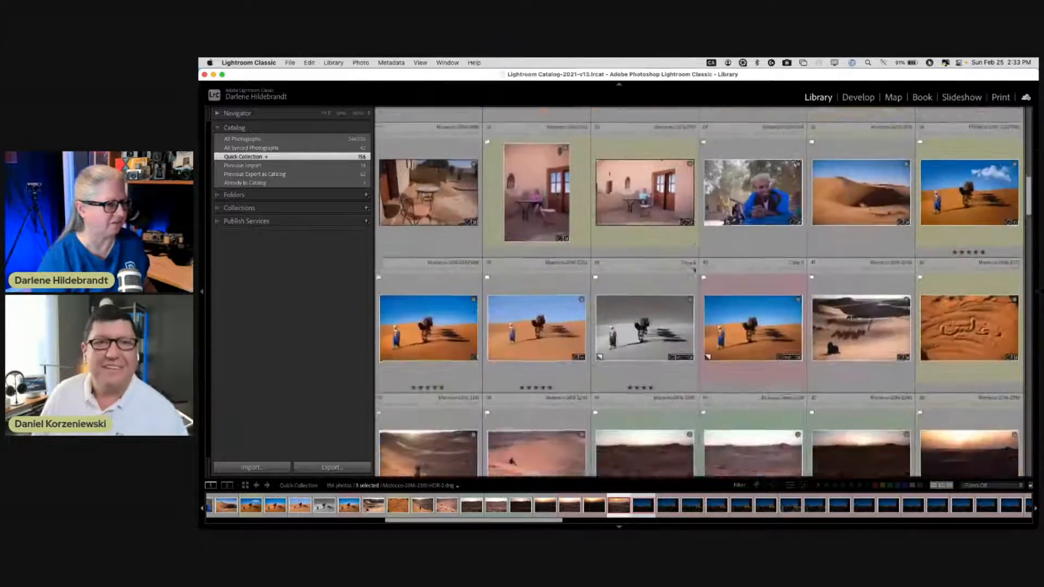
scroll(695, 268, "down", 5)
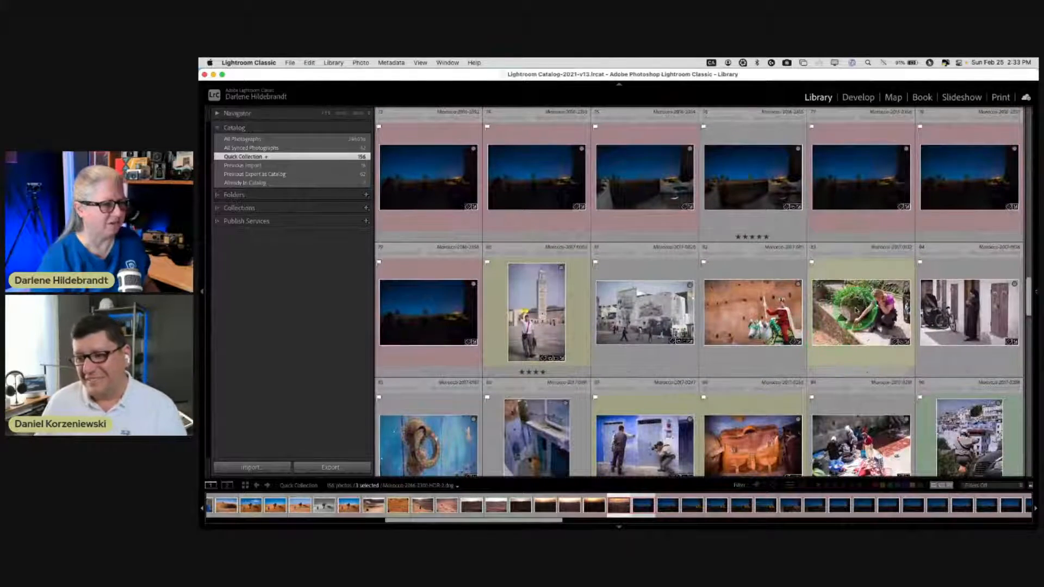
scroll(856, 311, "down", 2)
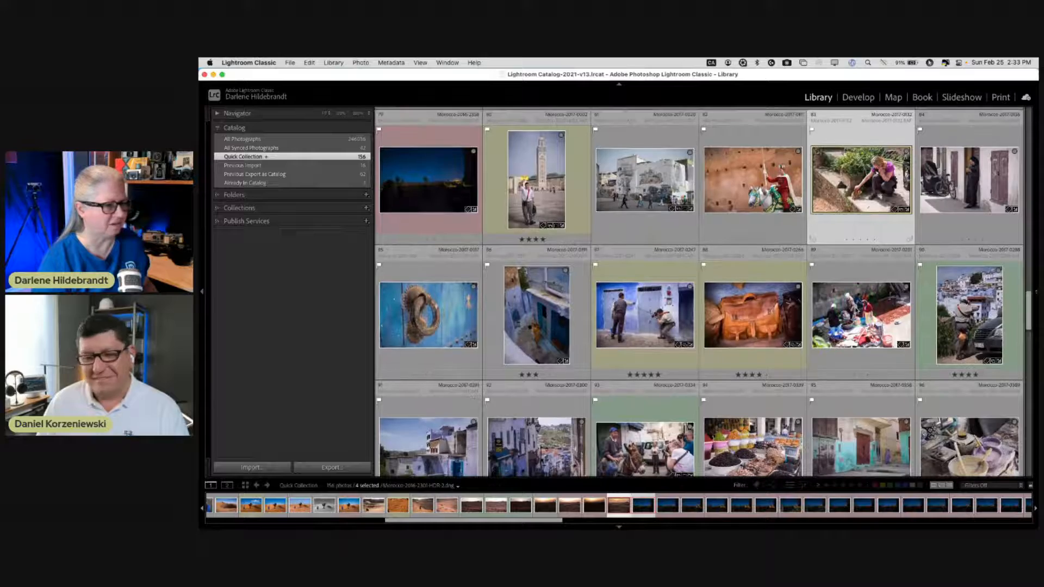
- Add the black cat lying in the fountain and the man in a cap petting a cat to the selection
scroll(857, 311, "down", 2)
scroll(856, 311, "down", 2)
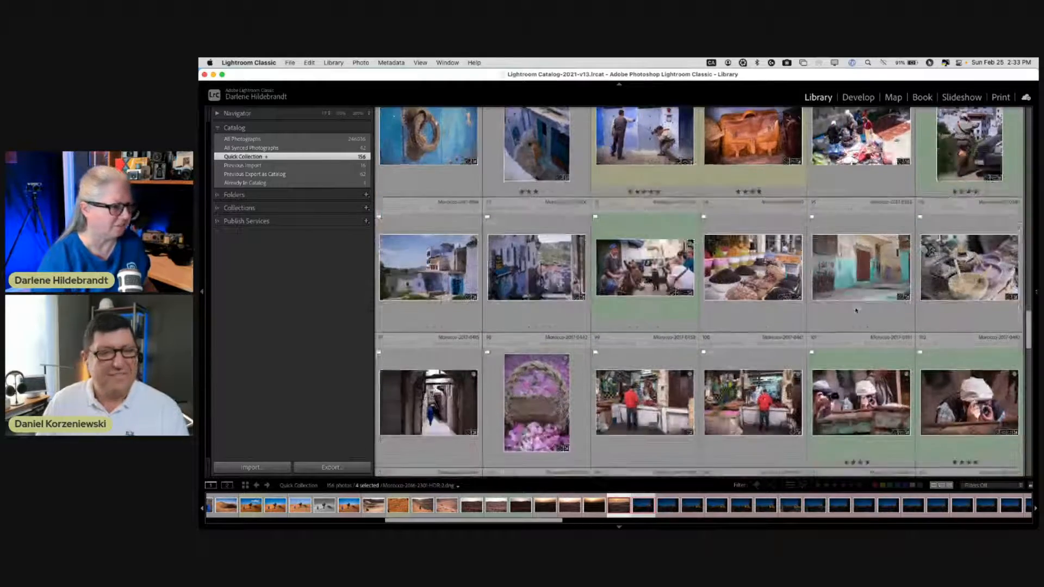
scroll(857, 311, "down", 2)
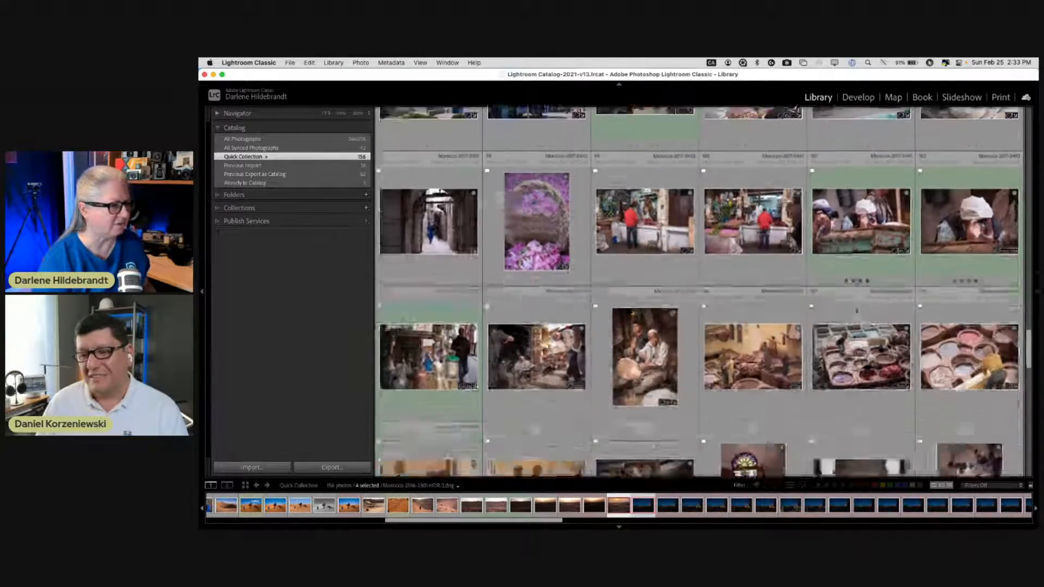
scroll(856, 311, "down", 2)
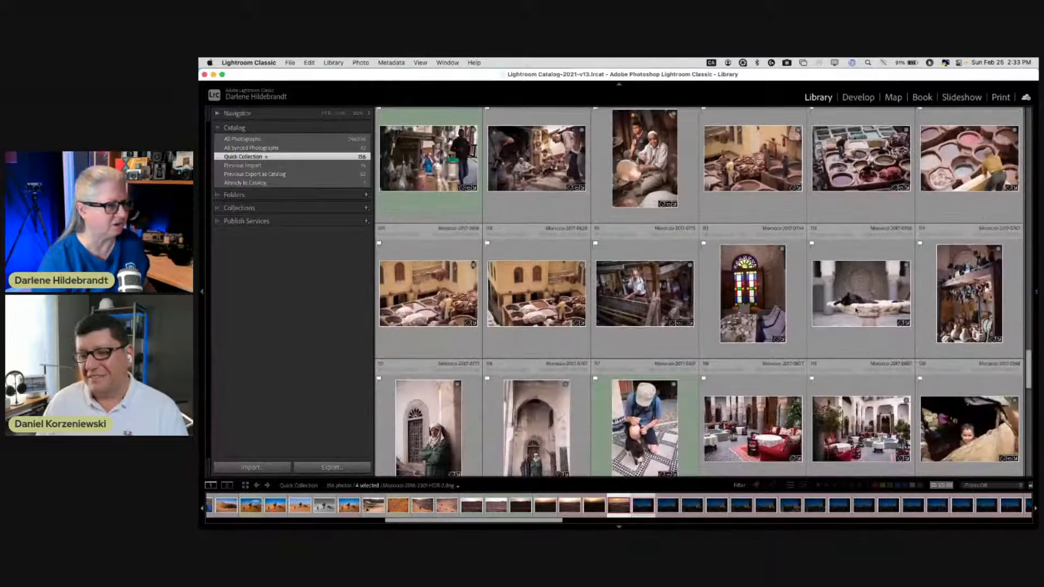
scroll(858, 309, "down", 3)
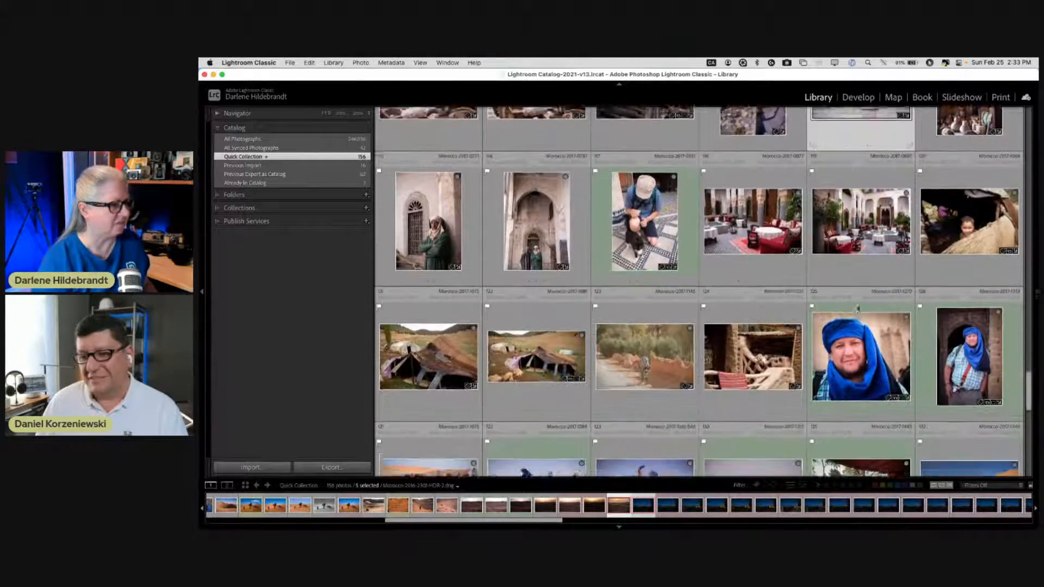
left_click(691, 279, "super")
scroll(674, 261, "down", 2)
left_click(643, 239, "super")
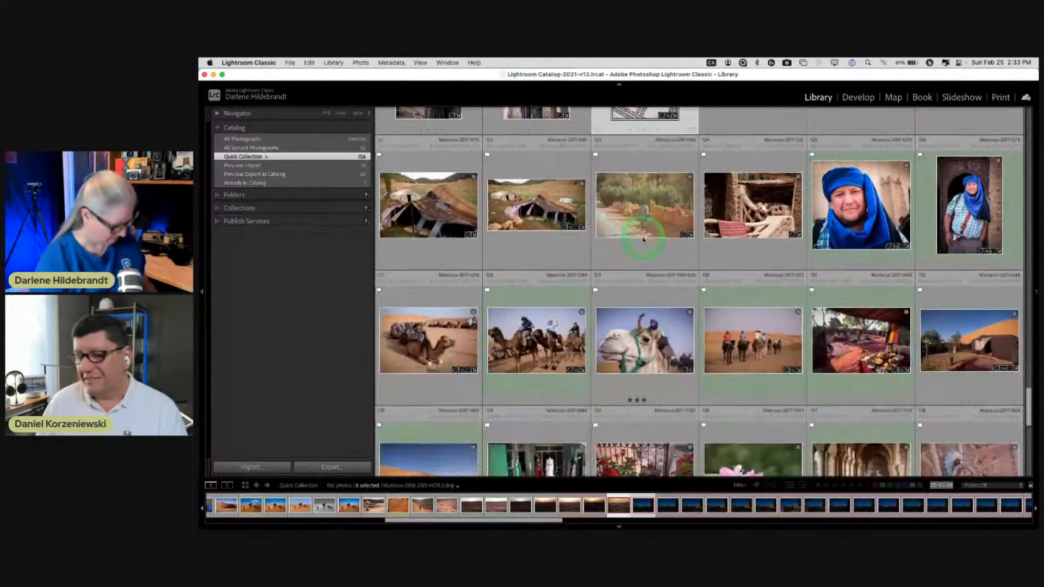
- Compare the selected photos in Survey view, remove the desert sunset and night landscape from the selection, and return to the grid
key("n")
left_click(771, 252)
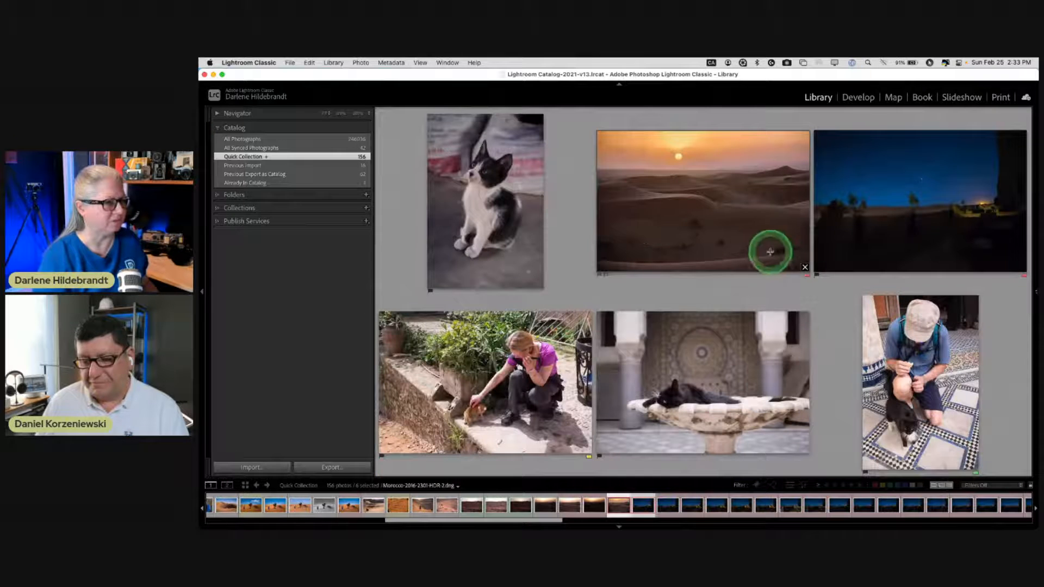
left_click(805, 267)
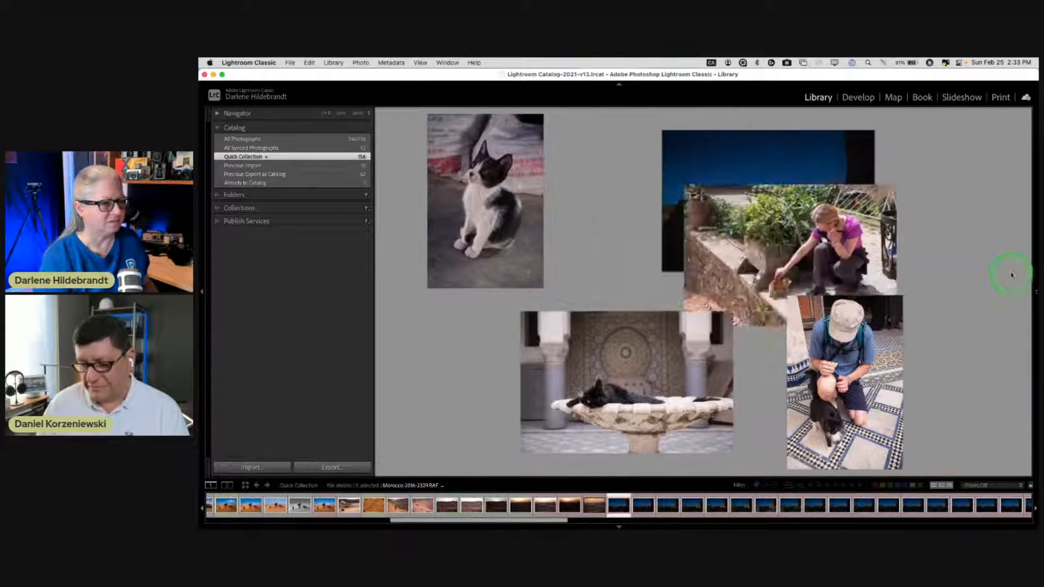
left_click(842, 266)
left_click(805, 268)
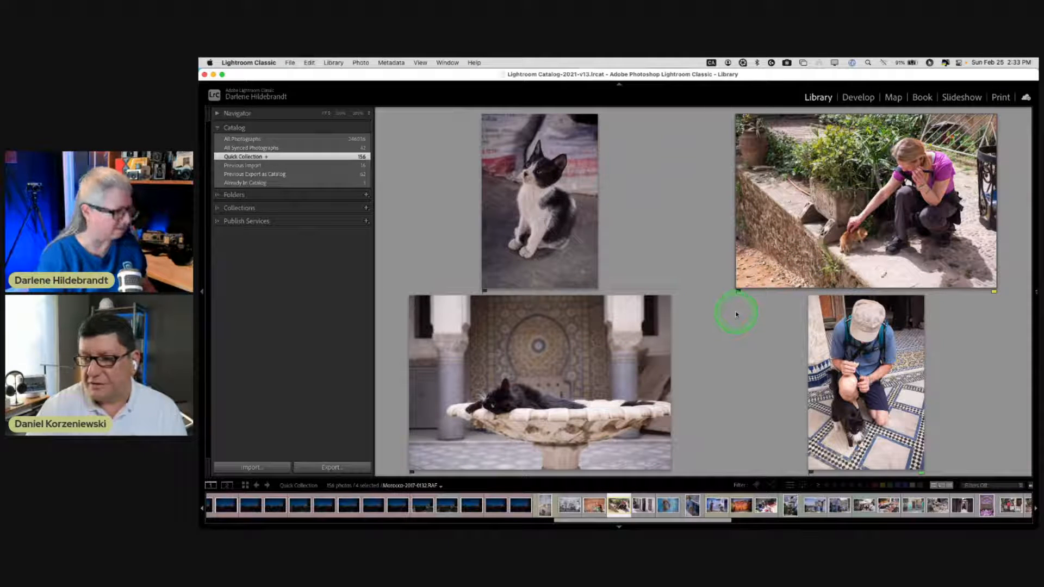
key("g")
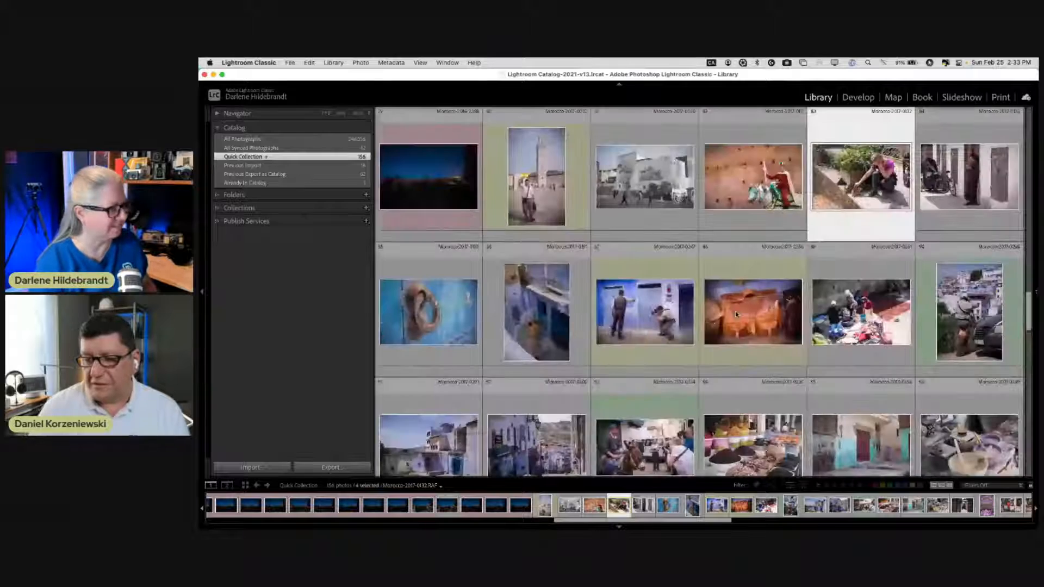
- Browse the Morocco photos in the Quick Collection and view the camel close-up enlarged before returning to the grid
scroll(736, 314, "down", 3)
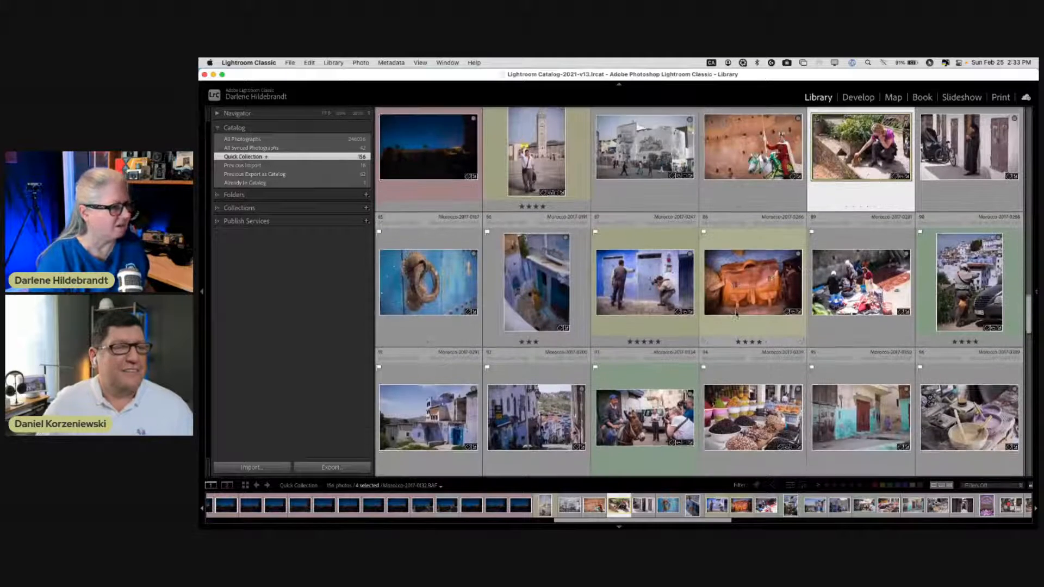
scroll(736, 315, "down", 3)
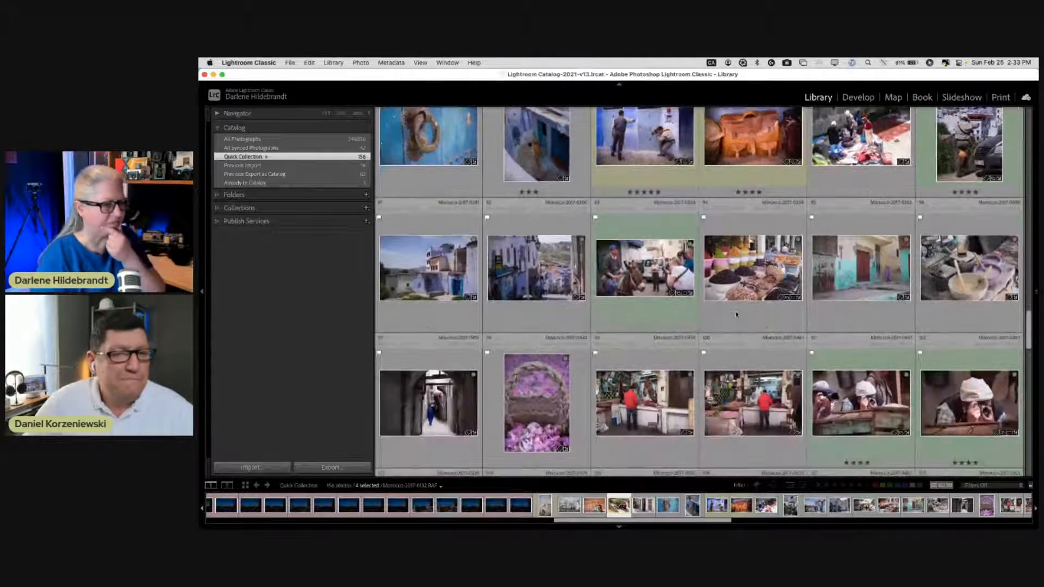
scroll(736, 314, "down", 2)
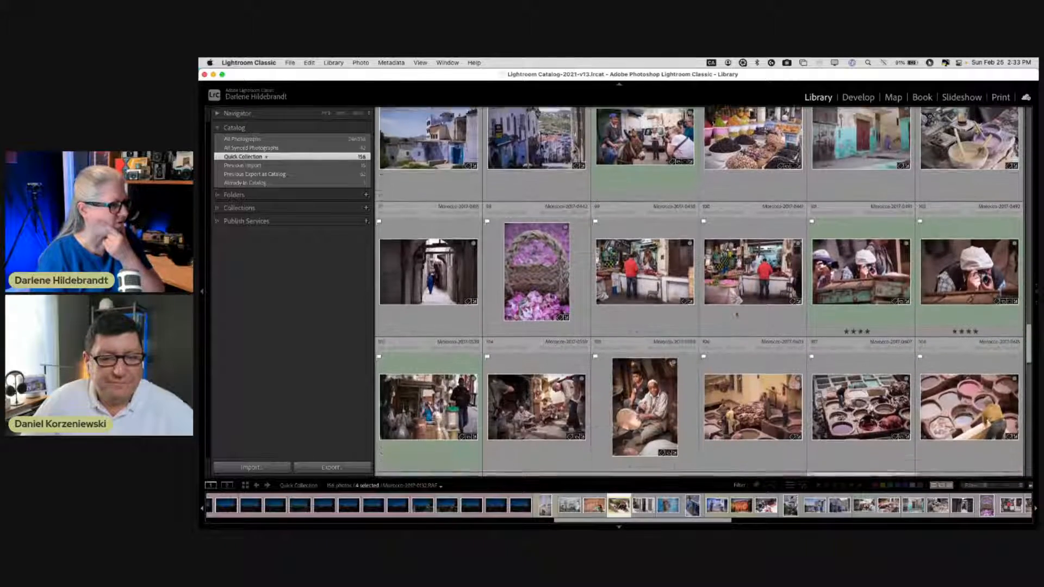
scroll(736, 315, "down", 3)
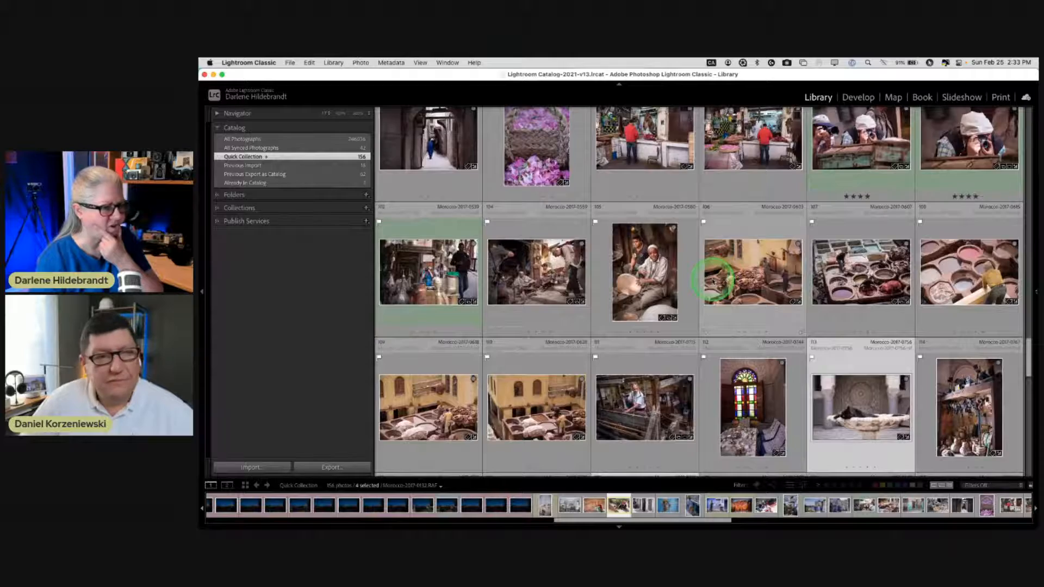
scroll(714, 281, "down", 3)
scroll(714, 281, "down", 5)
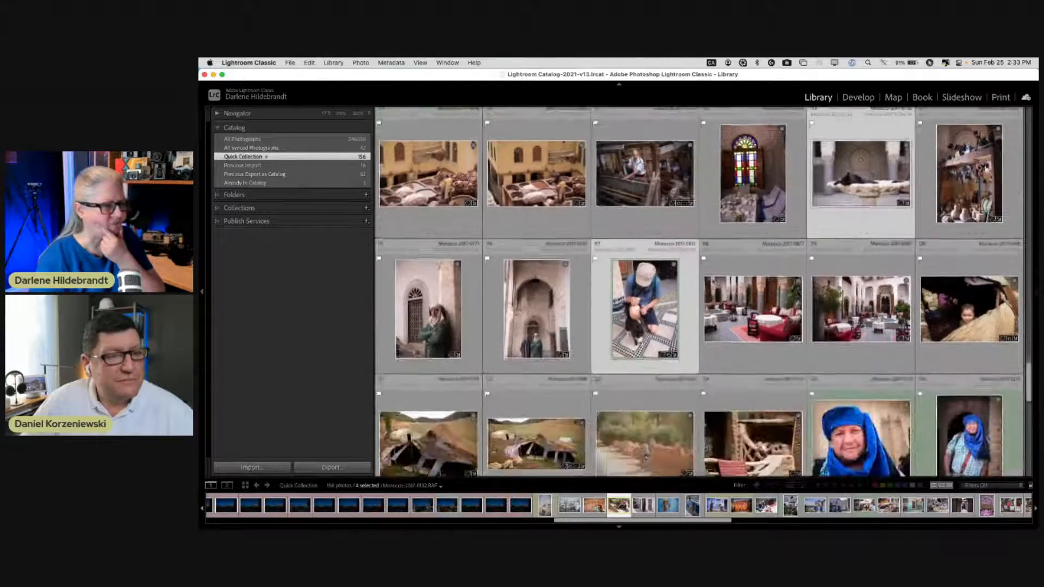
scroll(714, 281, "down", 2)
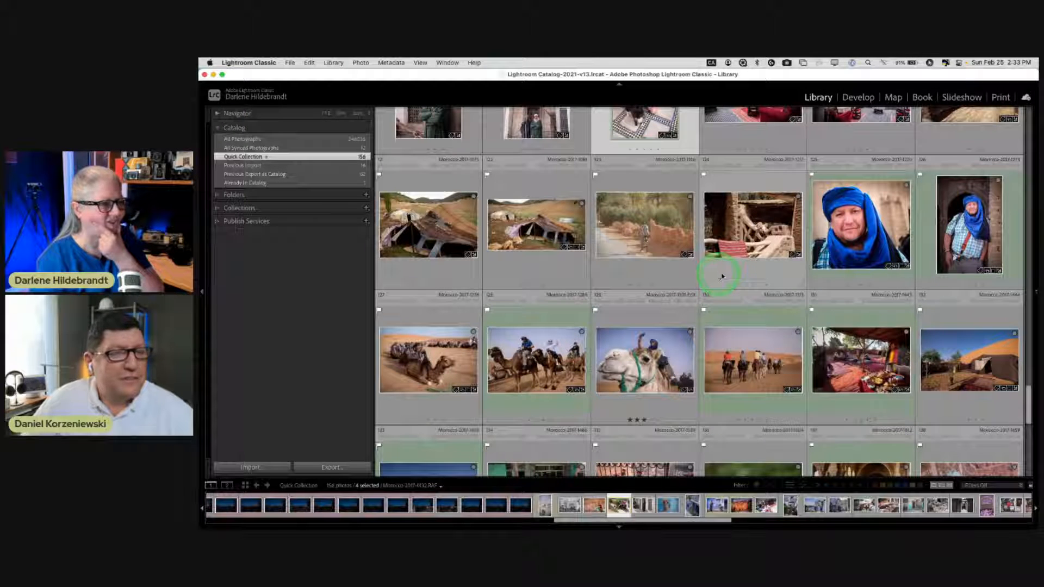
scroll(647, 388, "down", 1)
left_click(647, 388)
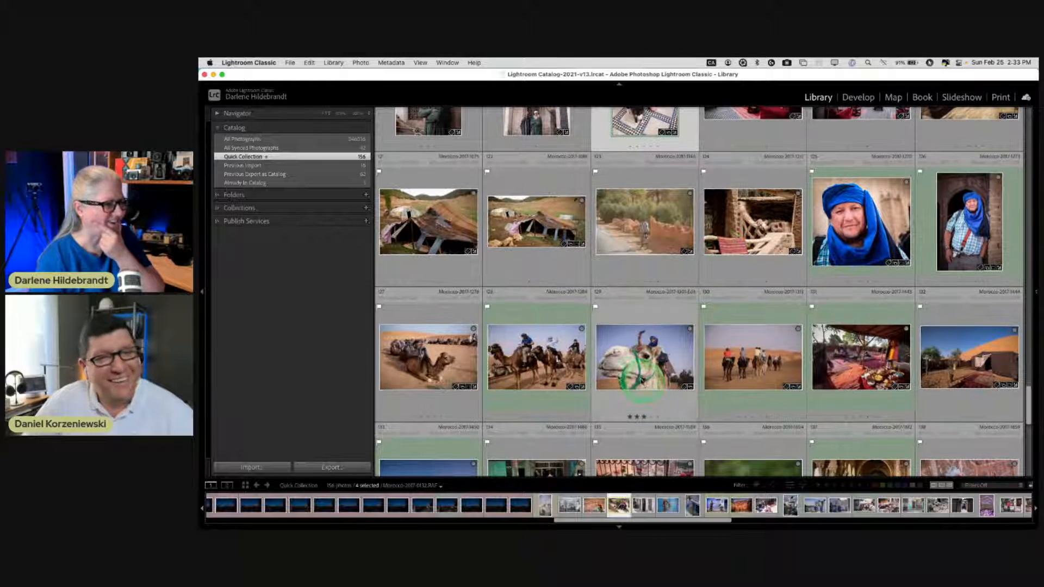
double_click(634, 362)
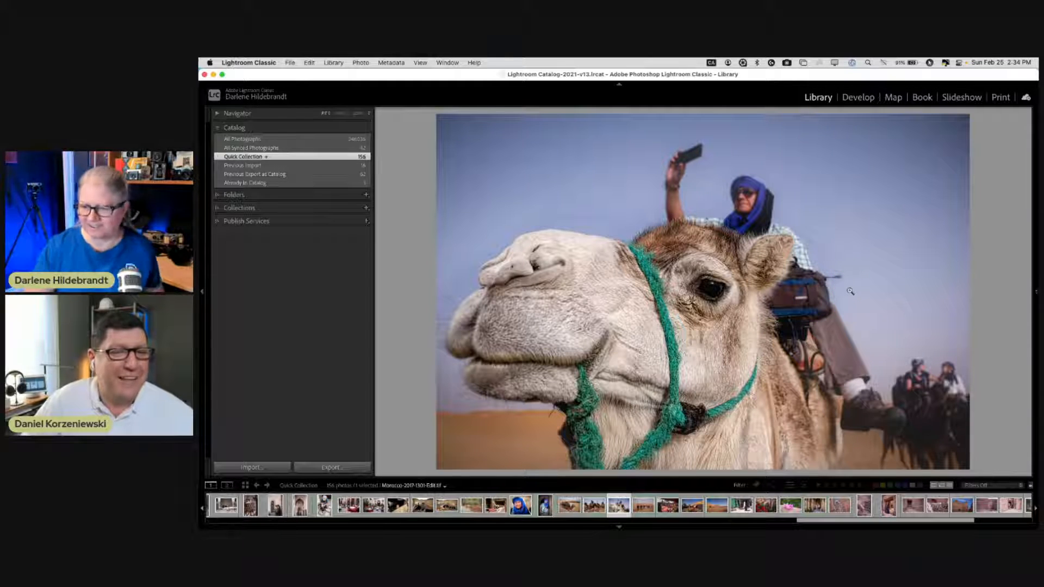
key("g")
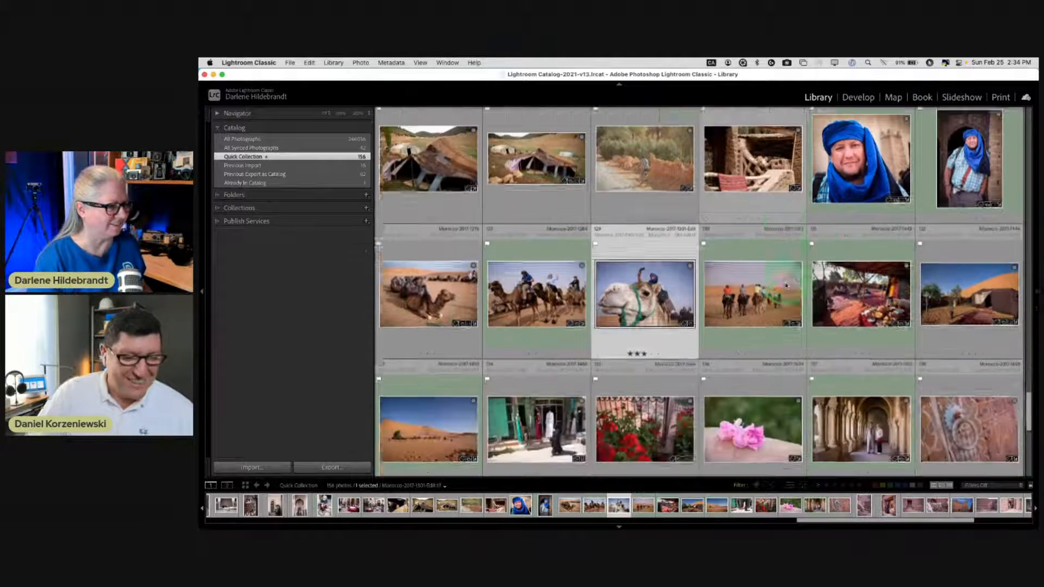
- Select the two doorway portraits, the rubble courtyard and the pink red-robed man photo, and compare them in Survey view with all panels hidden
scroll(783, 280, "down", 2)
scroll(786, 286, "down", 3)
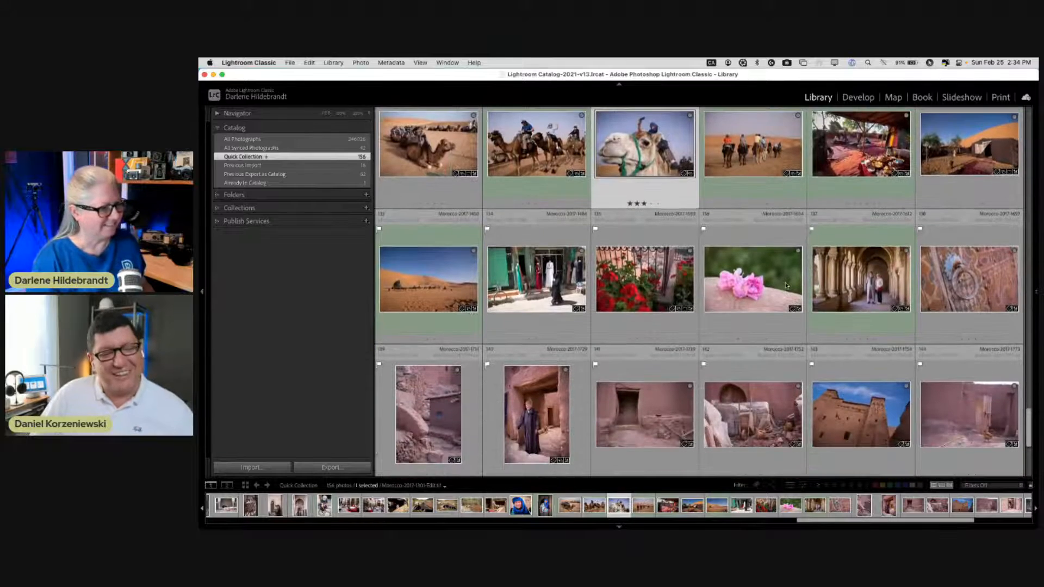
scroll(785, 285, "down", 2)
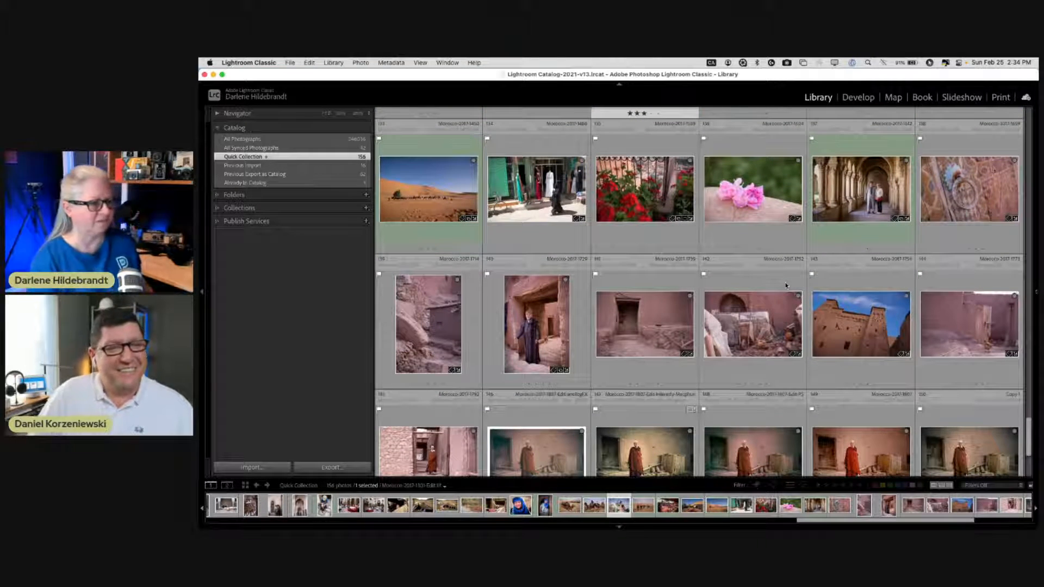
scroll(786, 286, "down", 1)
left_click(533, 260)
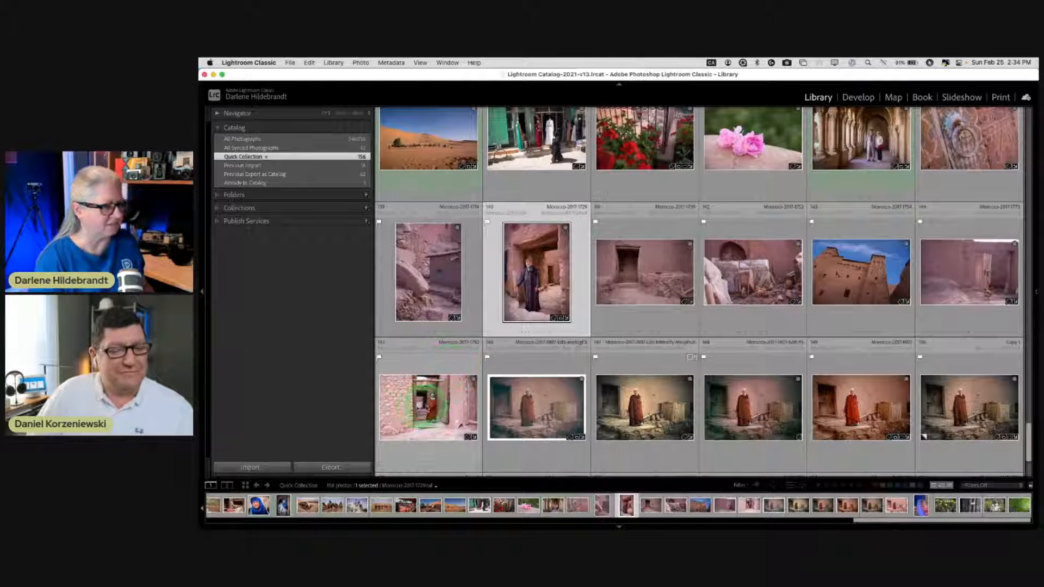
scroll(428, 400, "down", 2)
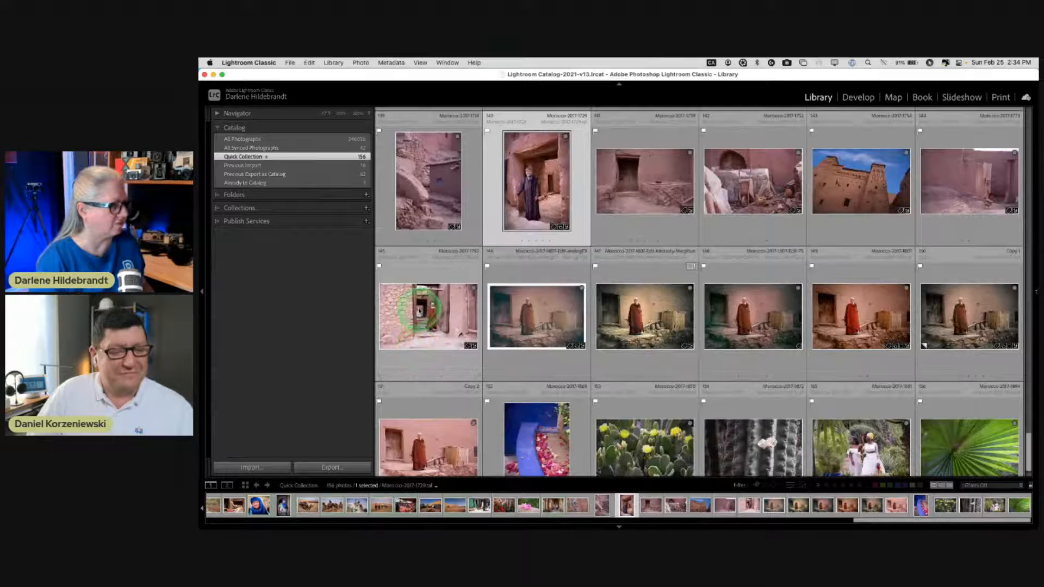
left_click(420, 311, "super")
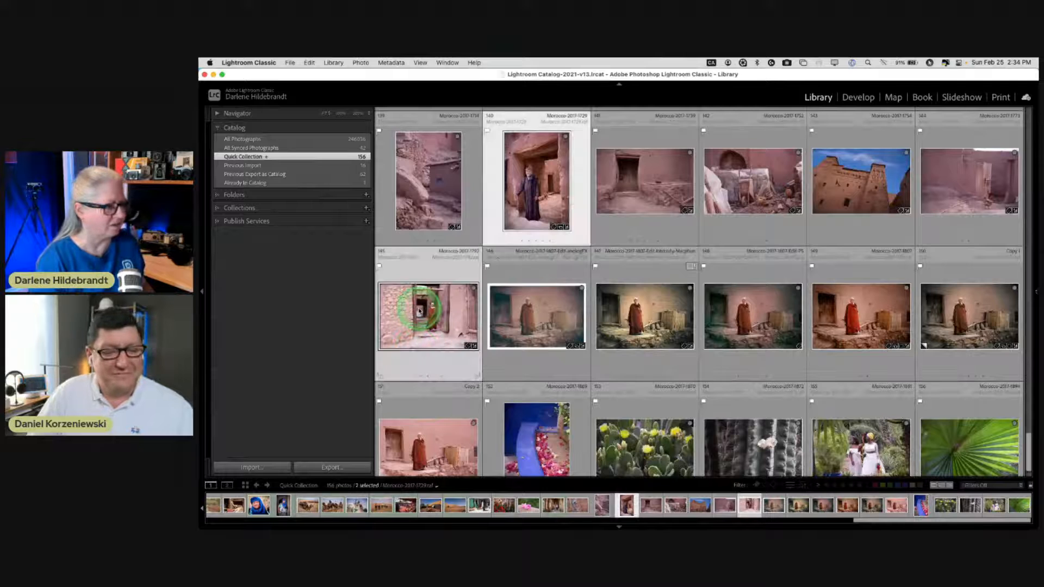
left_click(424, 464, "super")
scroll(646, 359, "up", 3)
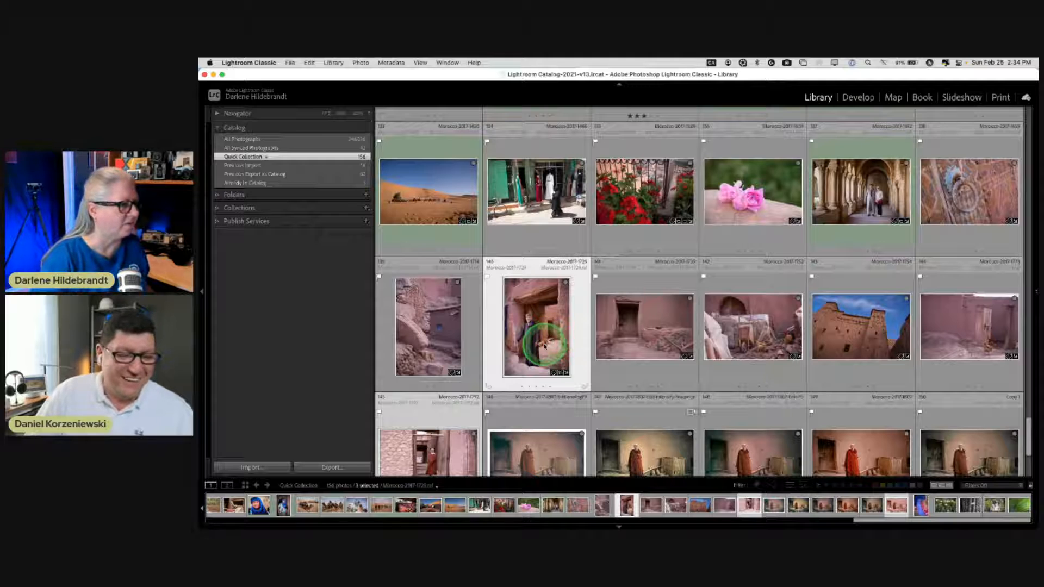
left_click(750, 327, "super")
key("n")
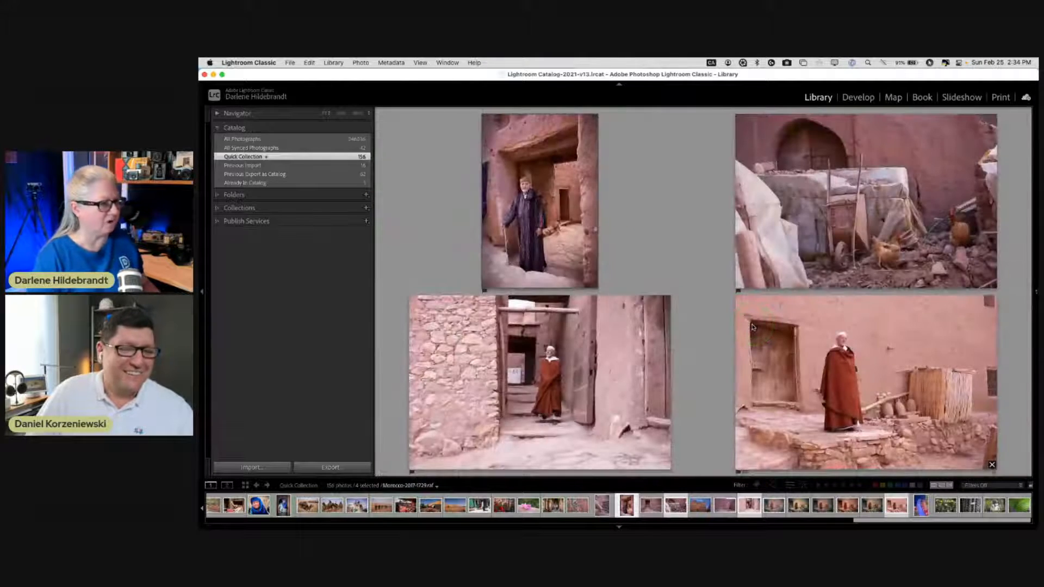
key("shift+Tab")
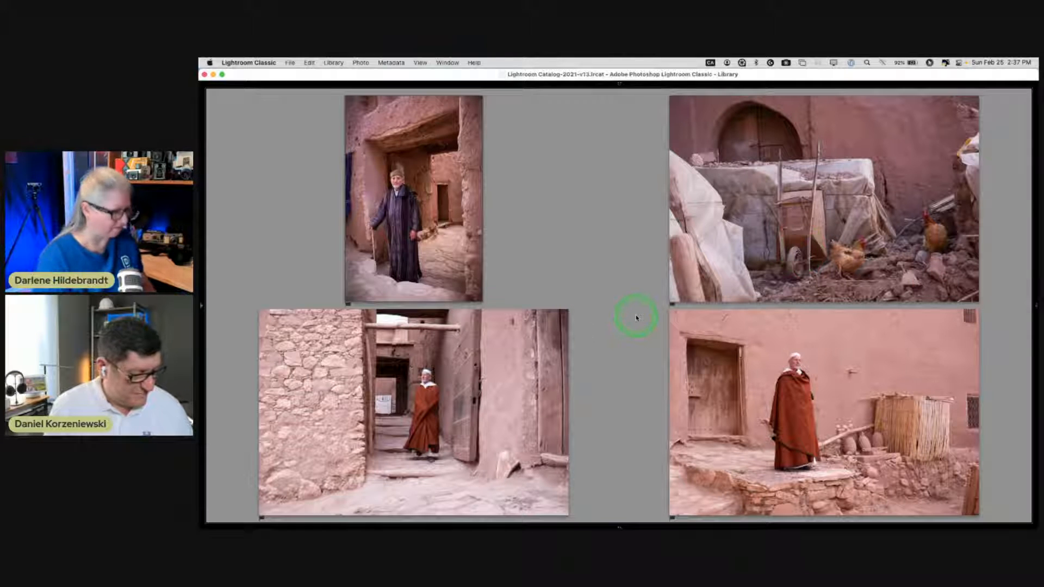
- Return to the grid and compare the differently edited versions of the red-robed man photo one by one at full size
key("g")
scroll(638, 317, "up", 3)
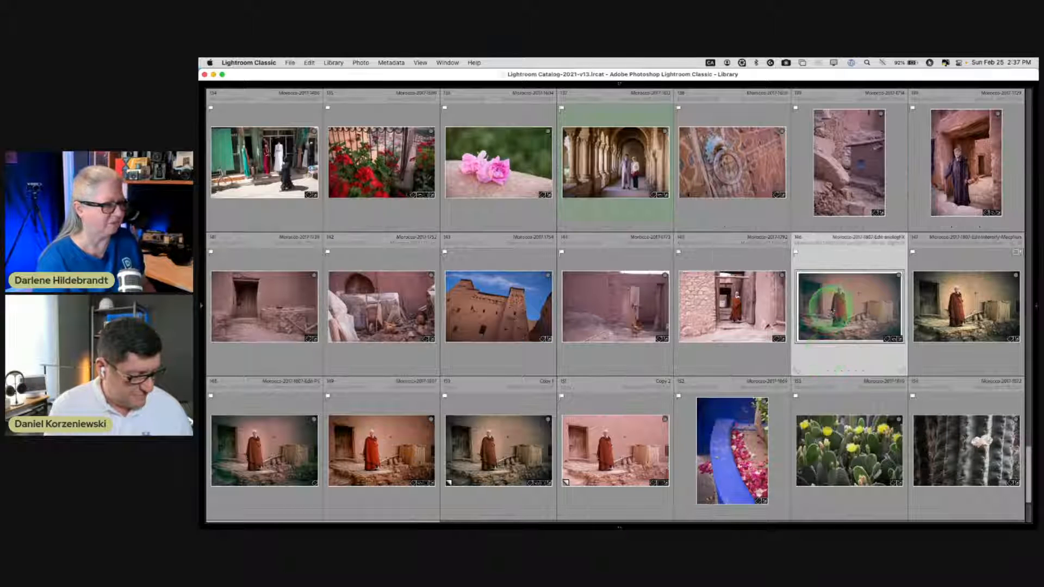
double_click(615, 442)
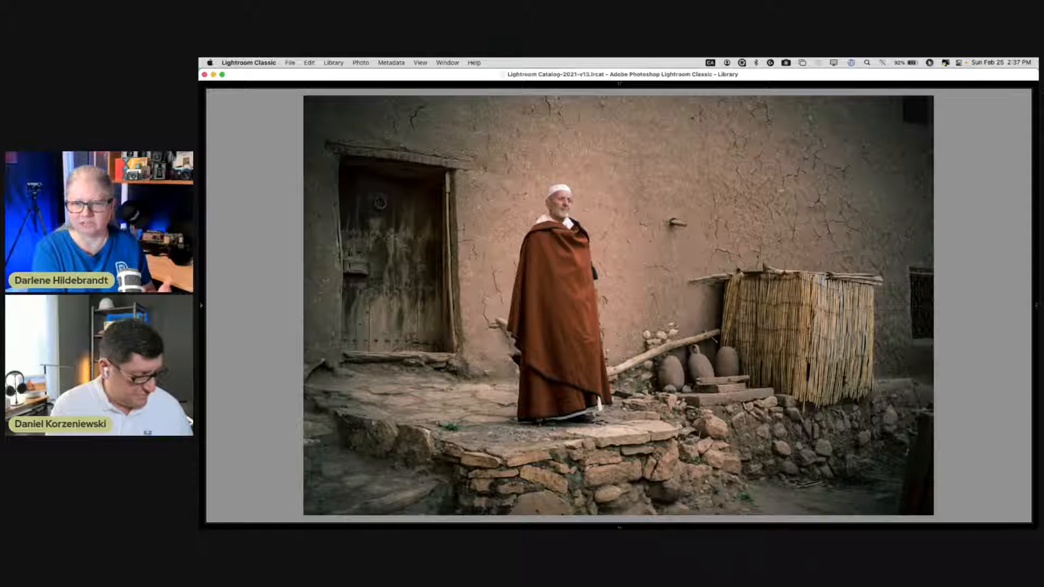
key("Right")
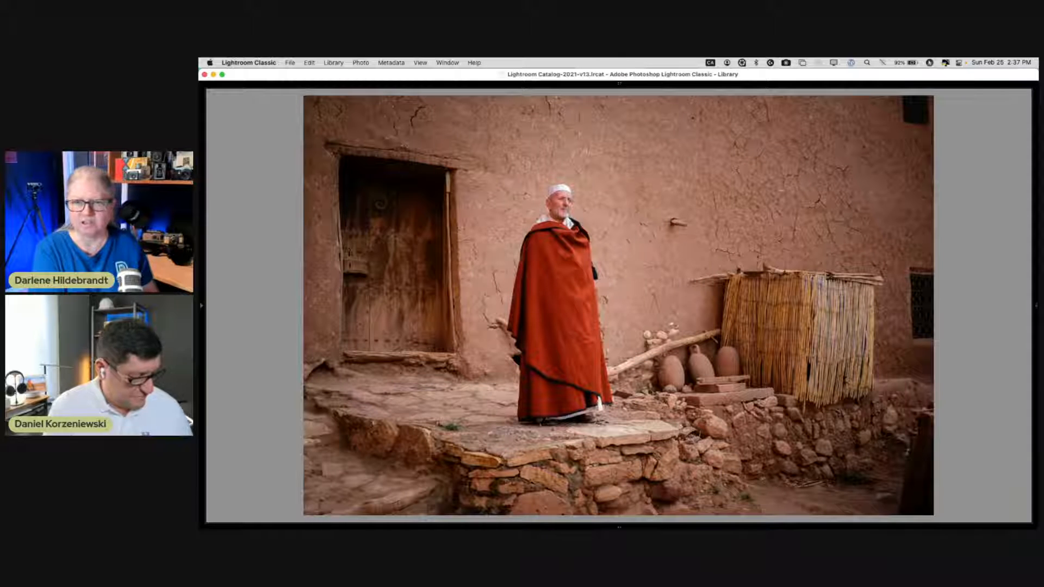
key("Left")
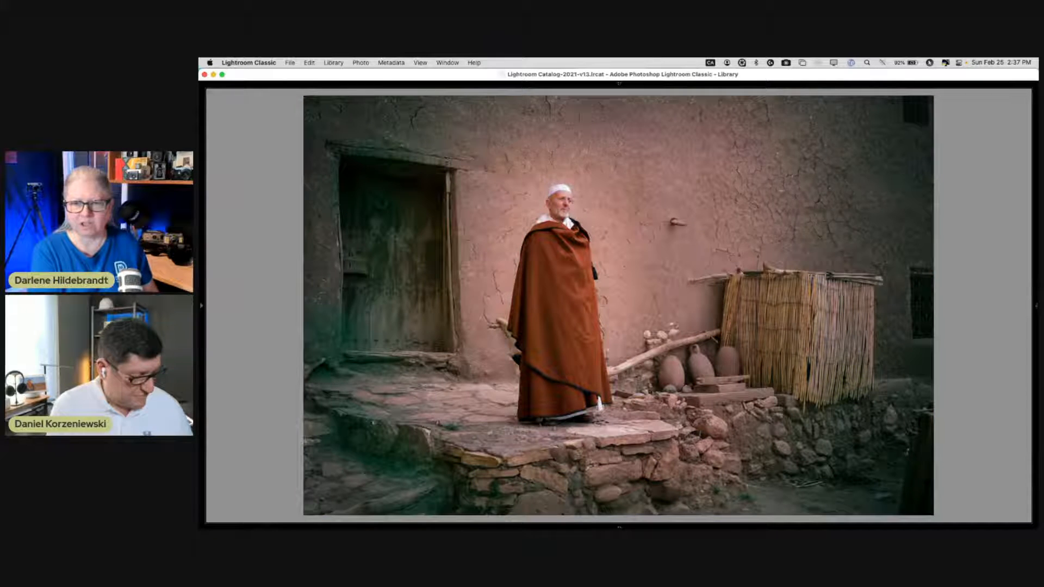
key("Right")
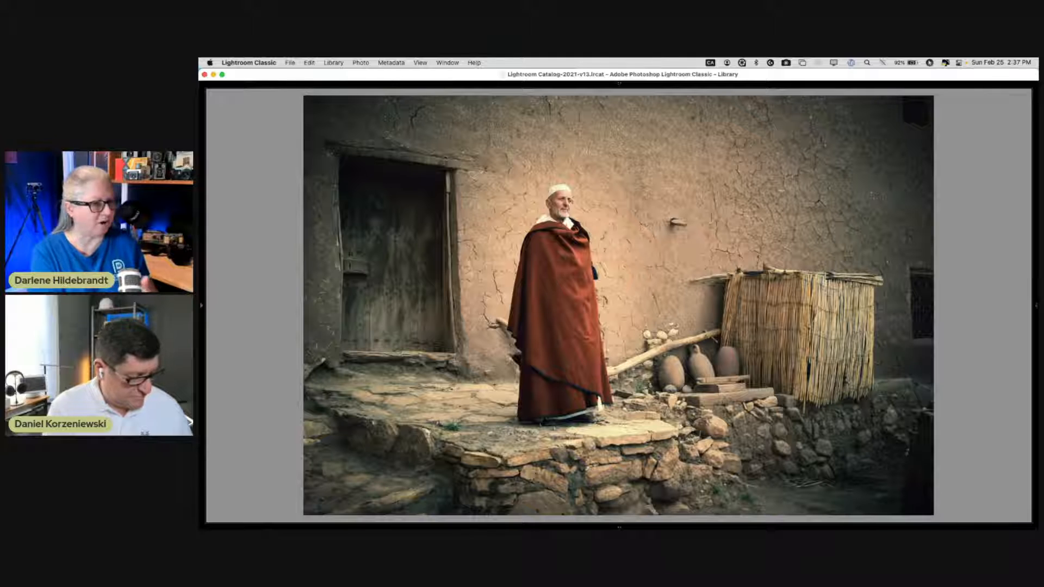
key("Right")
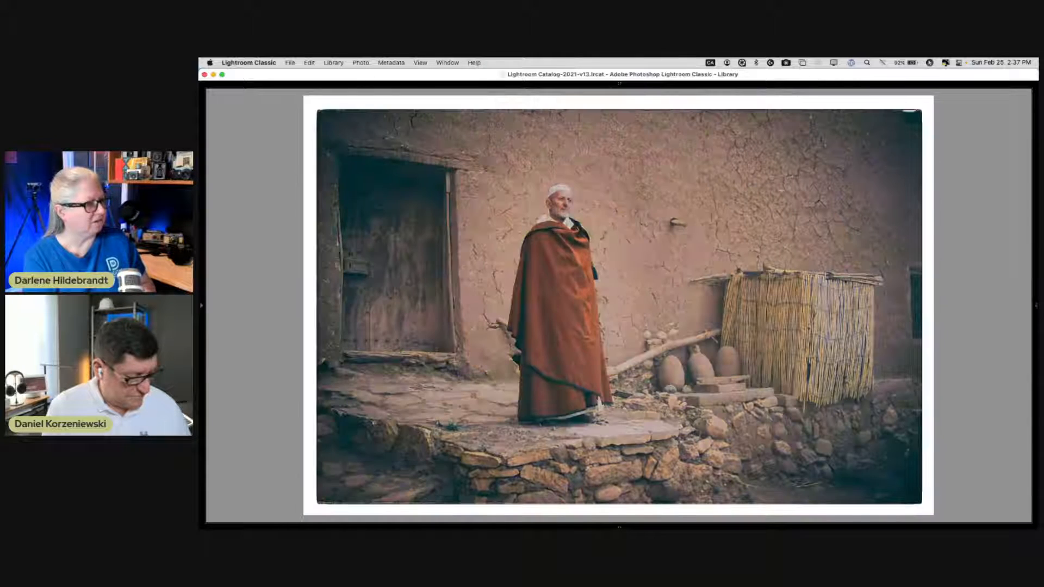
key("Right")
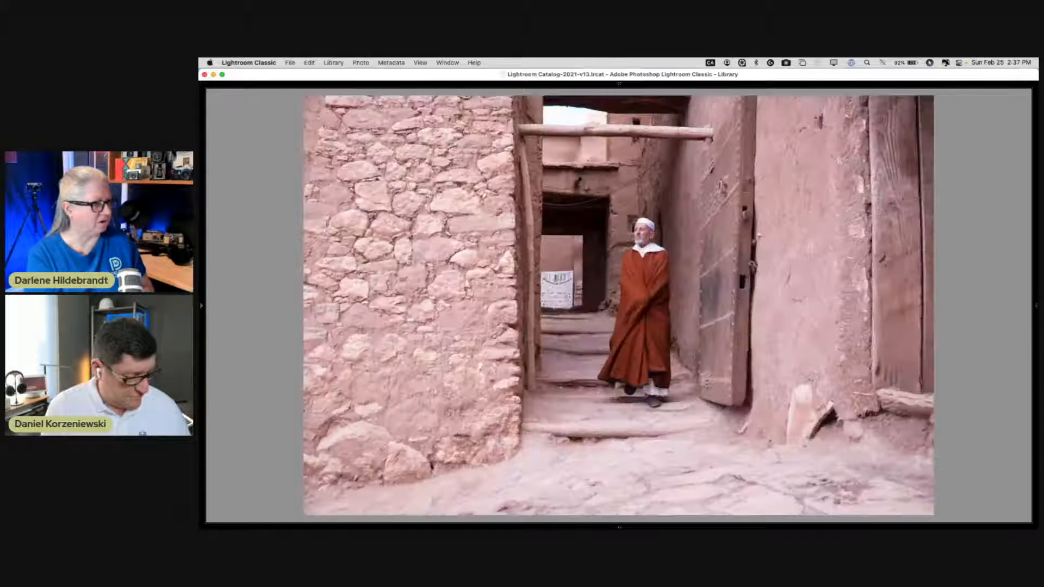
key("Left")
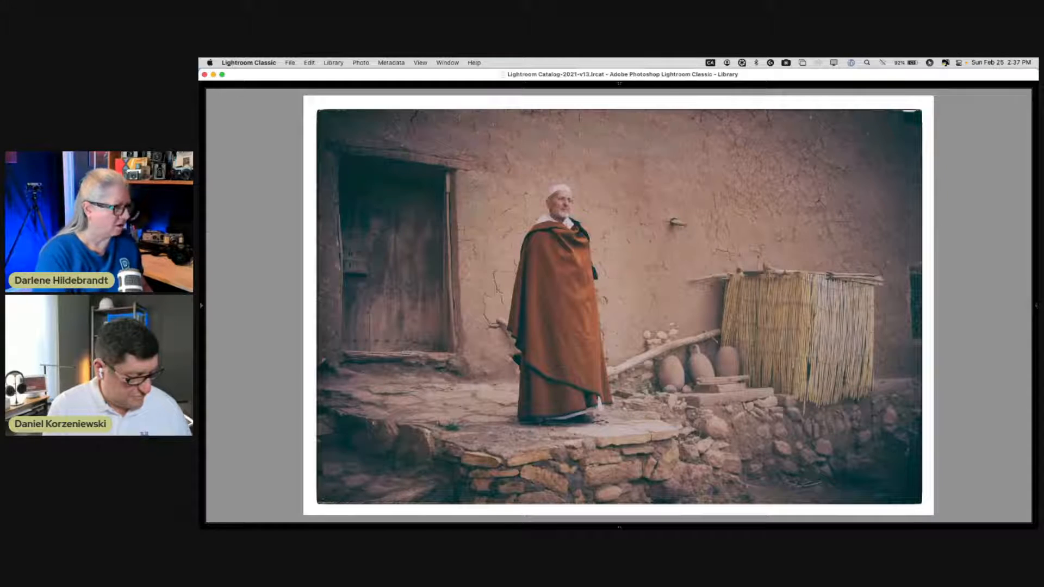
key("g")
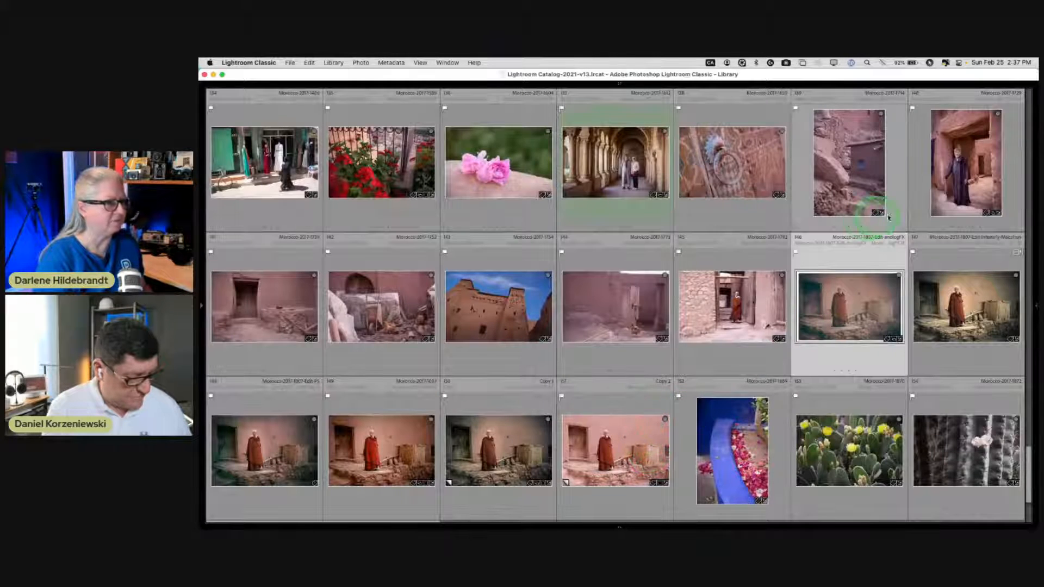
- Open the portrait of the man in the striped robe in Develop and send a copy with Lightroom adjustments to Luminar Neo
double_click(942, 194)
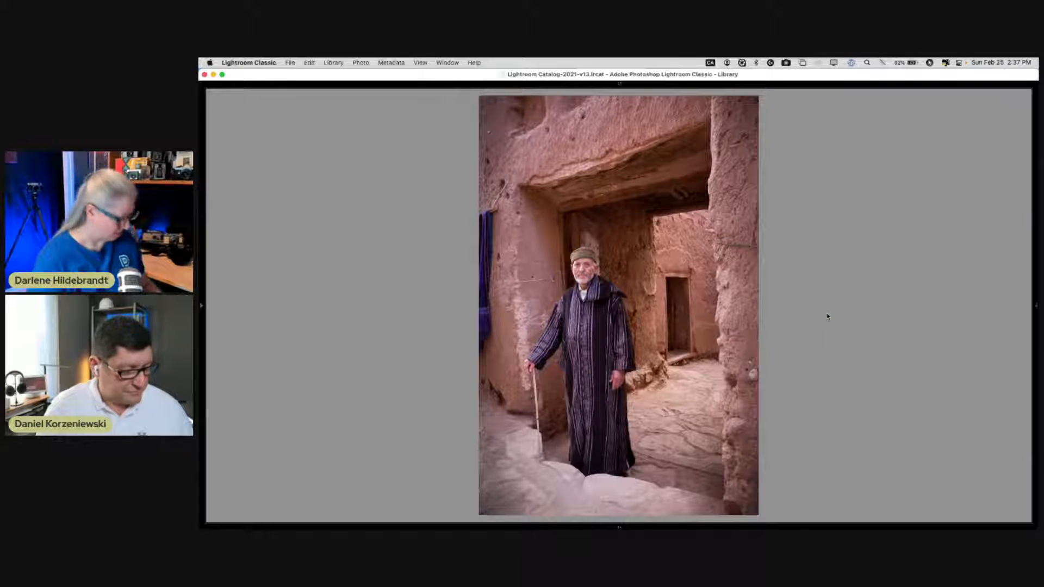
key("d")
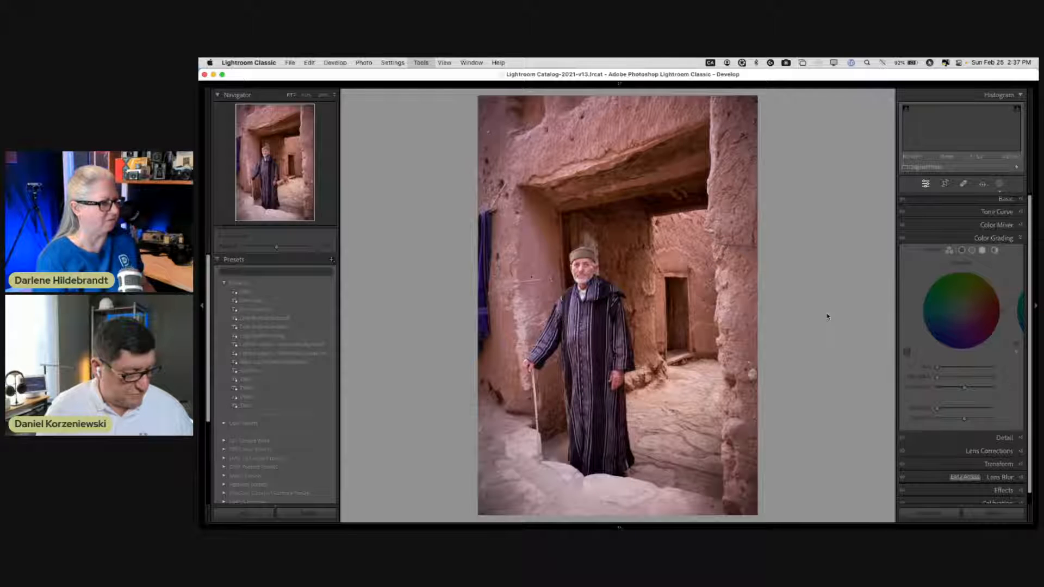
right_click(551, 240)
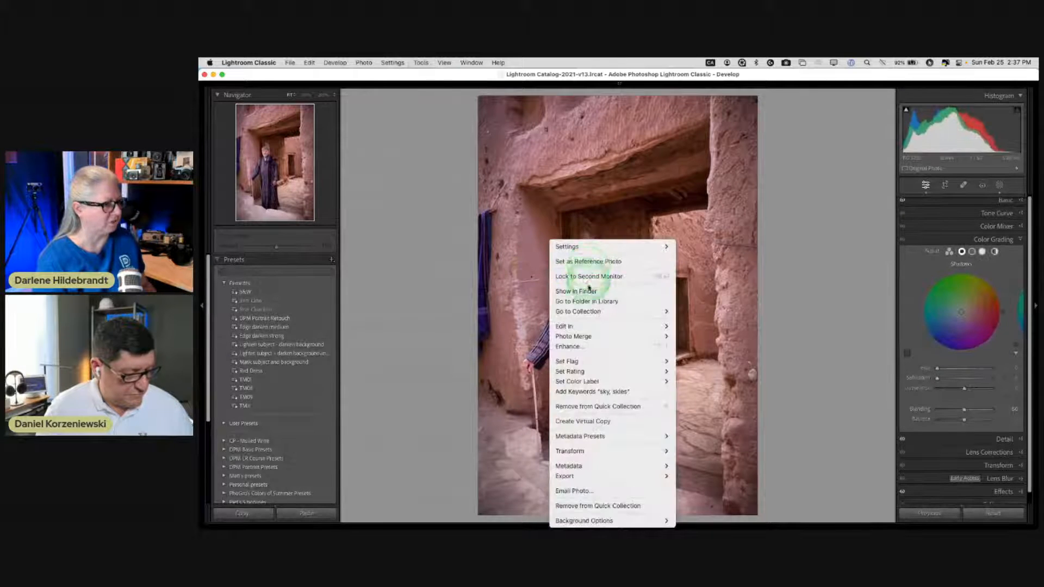
mouse_move(591, 324)
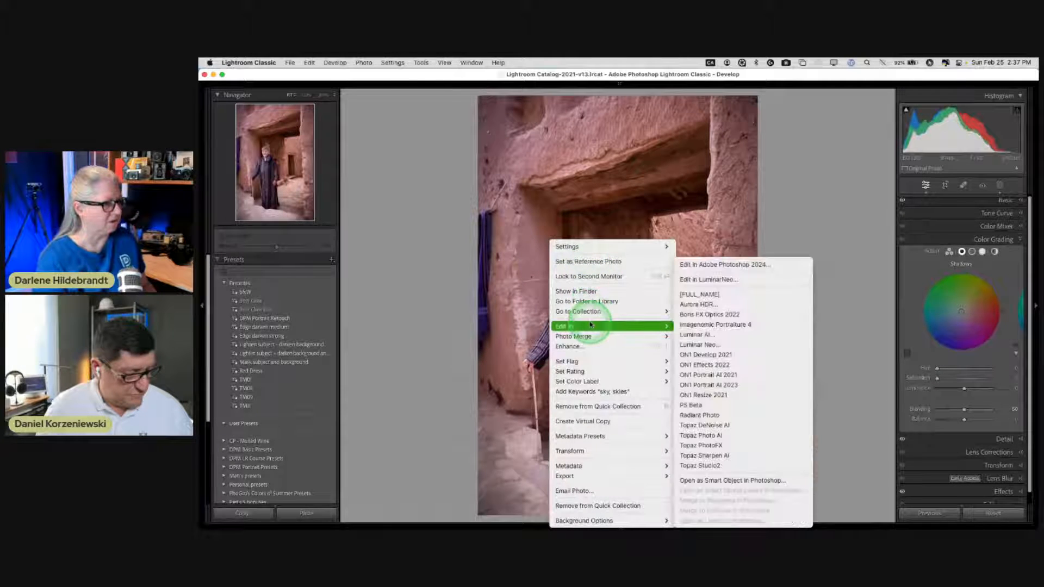
left_click(707, 344)
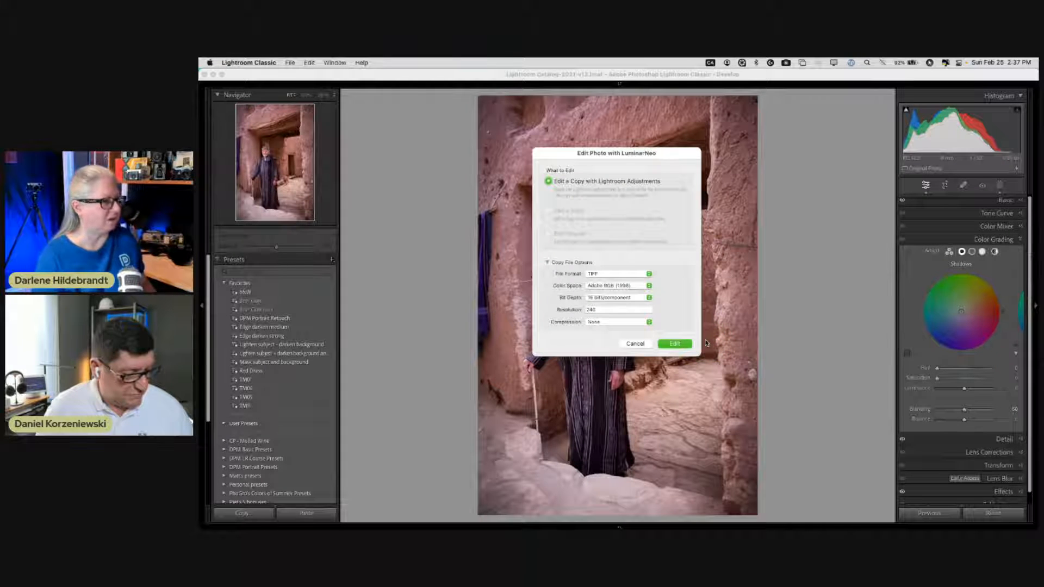
left_click(677, 344)
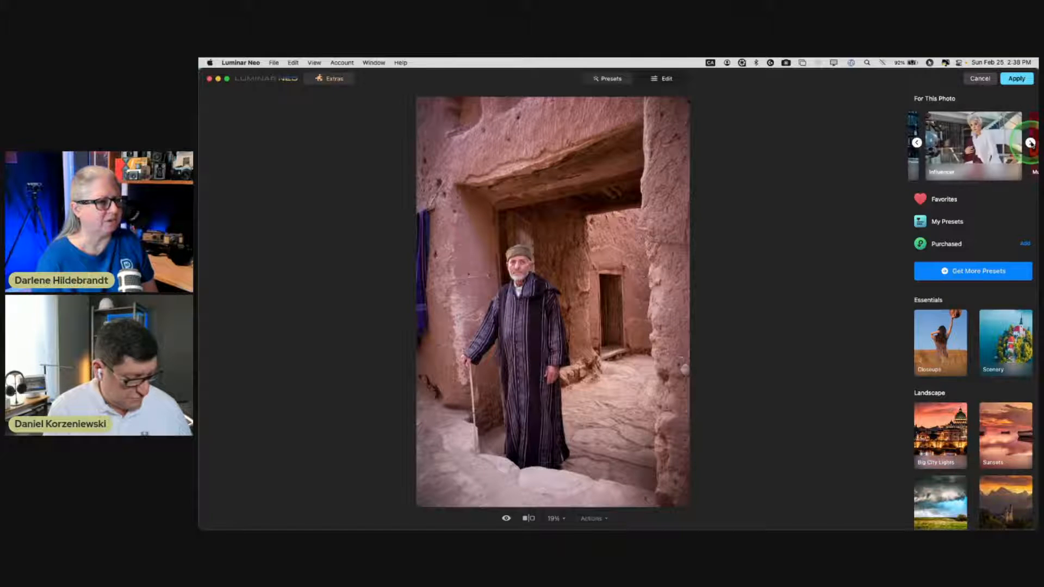
- Browse the preset collections suggested for this photo and open the Mulled Wine collection
left_click(1031, 142)
left_click(1031, 142)
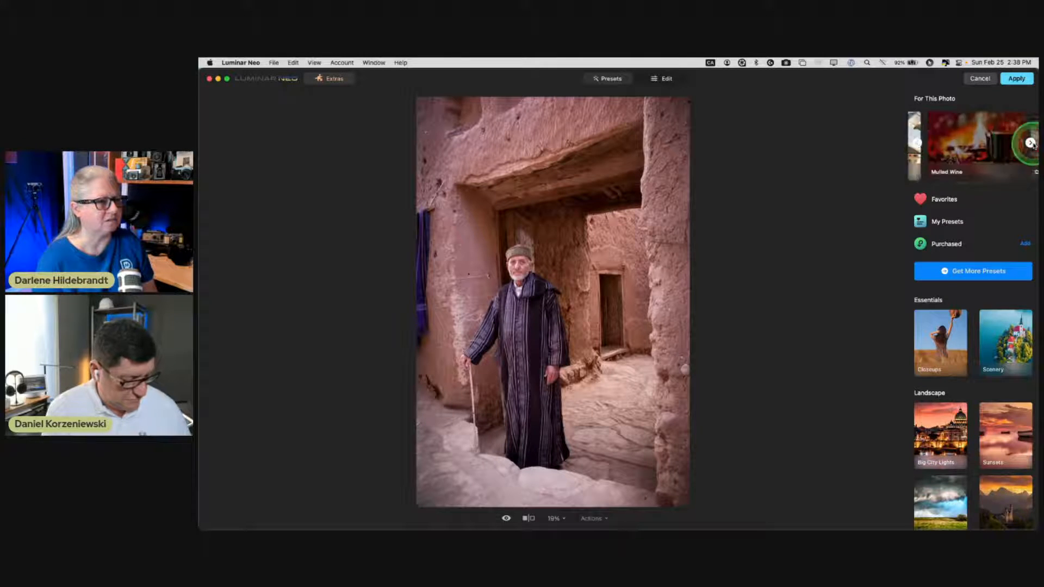
left_click(1030, 143)
left_click(905, 145)
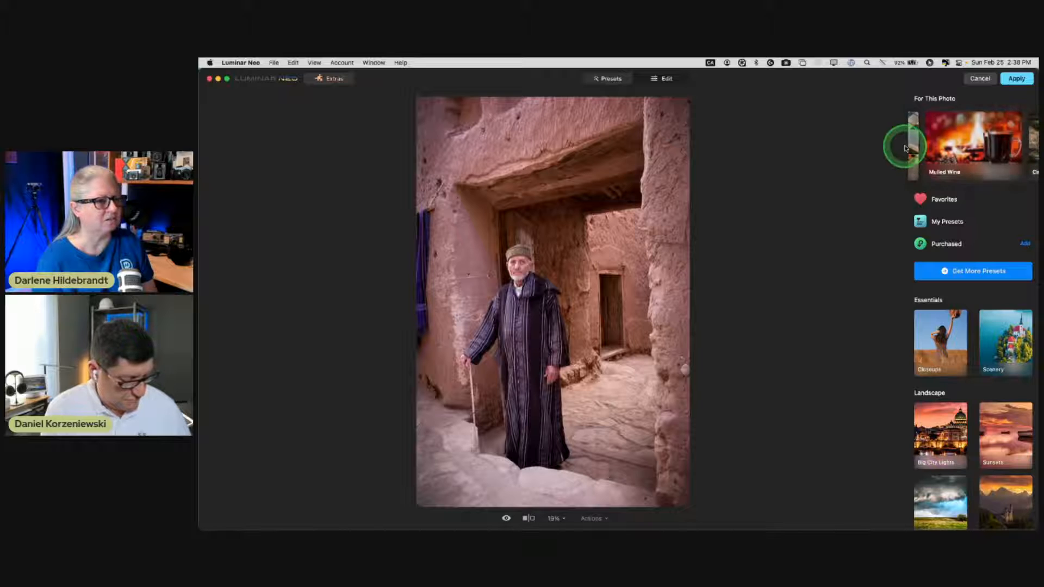
left_click(965, 147)
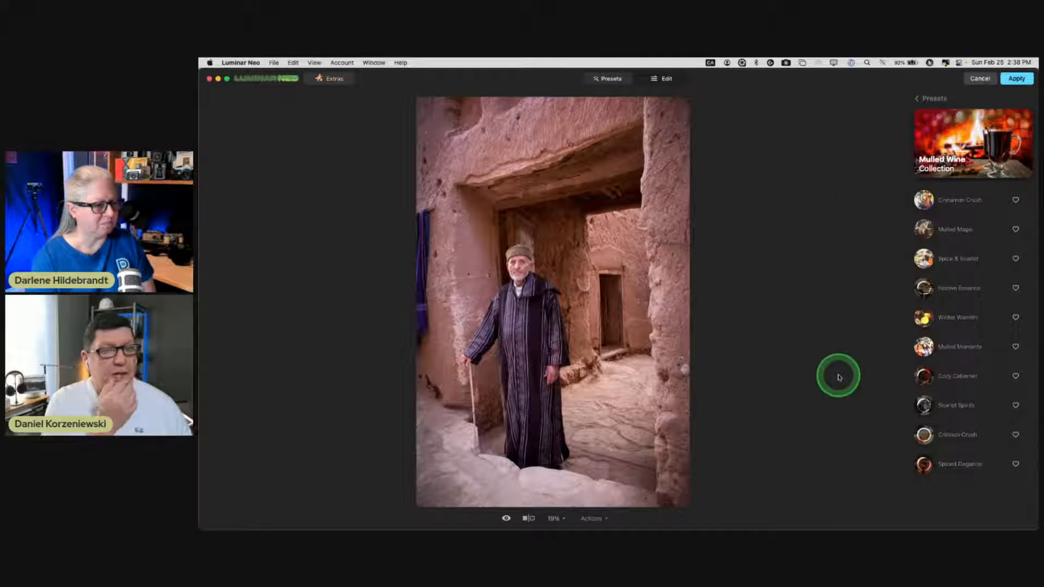
- Preview the Mulled Wine presets on the portrait one after another, from Cinnamon Crush down to Spiced Elegance
left_click(939, 202)
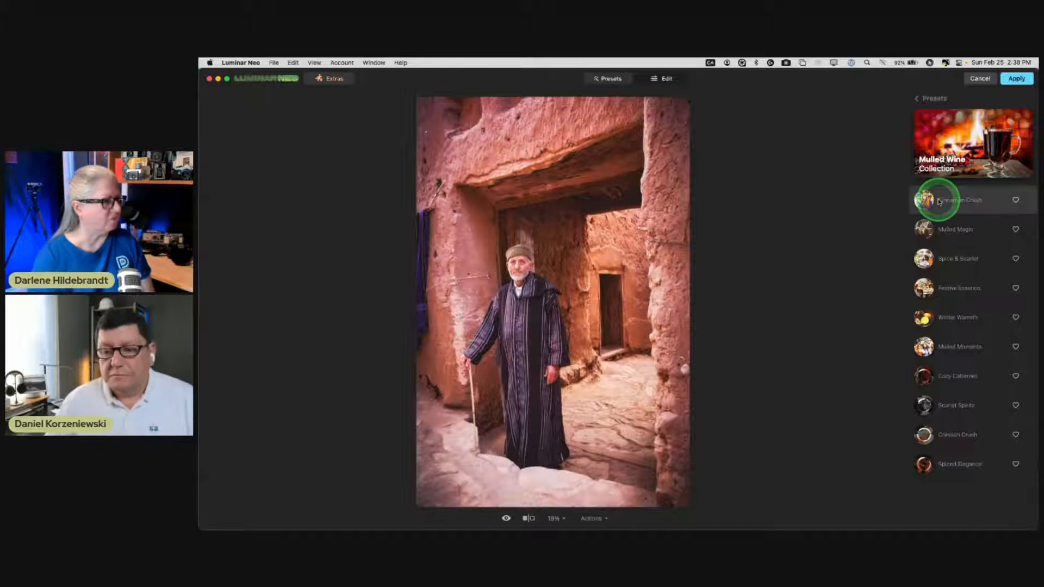
left_click(943, 230)
left_click(948, 280)
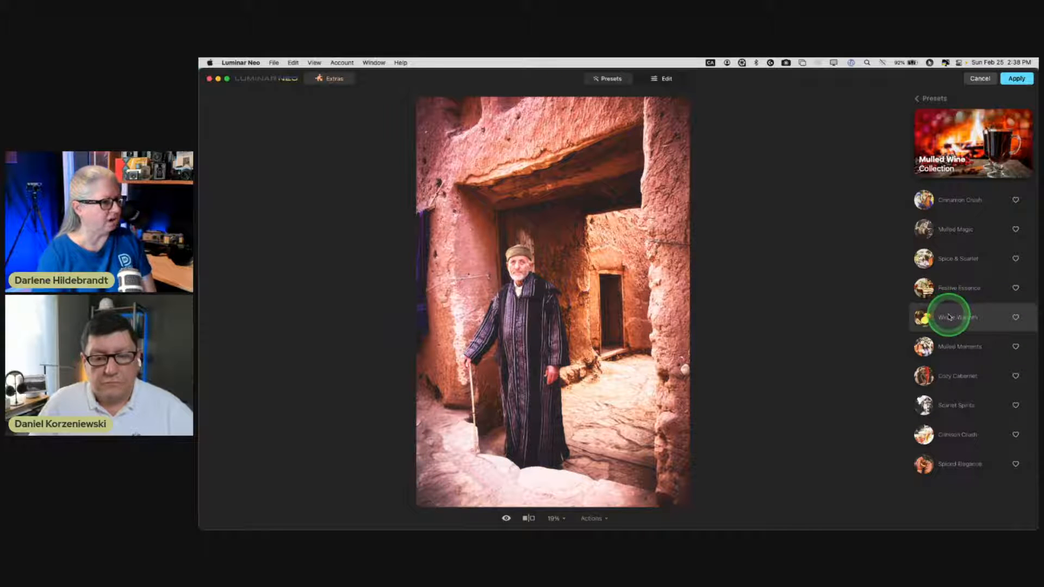
left_click(952, 337)
left_click(949, 376)
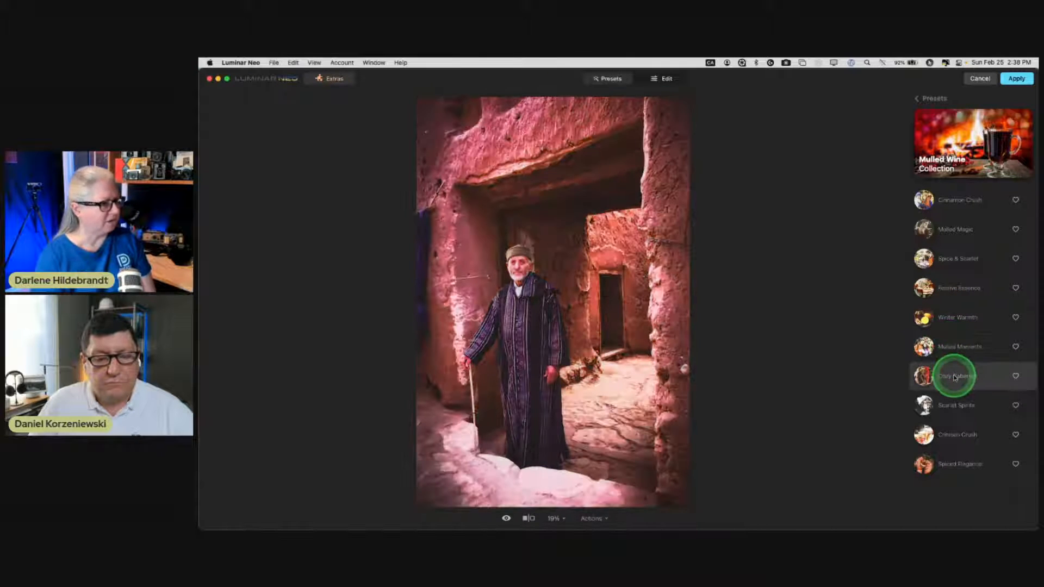
left_click(951, 406)
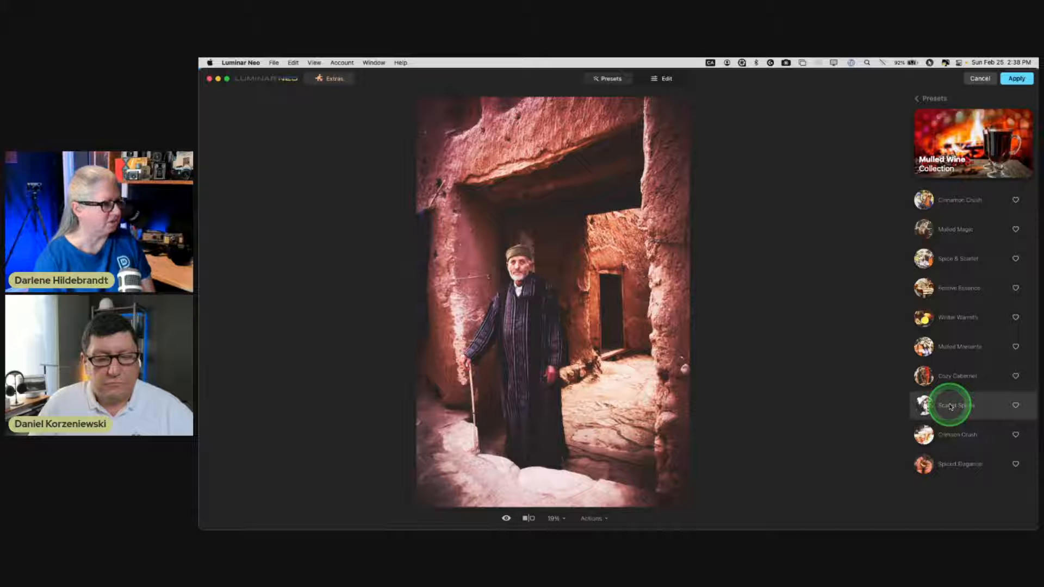
left_click(953, 440)
left_click(954, 464)
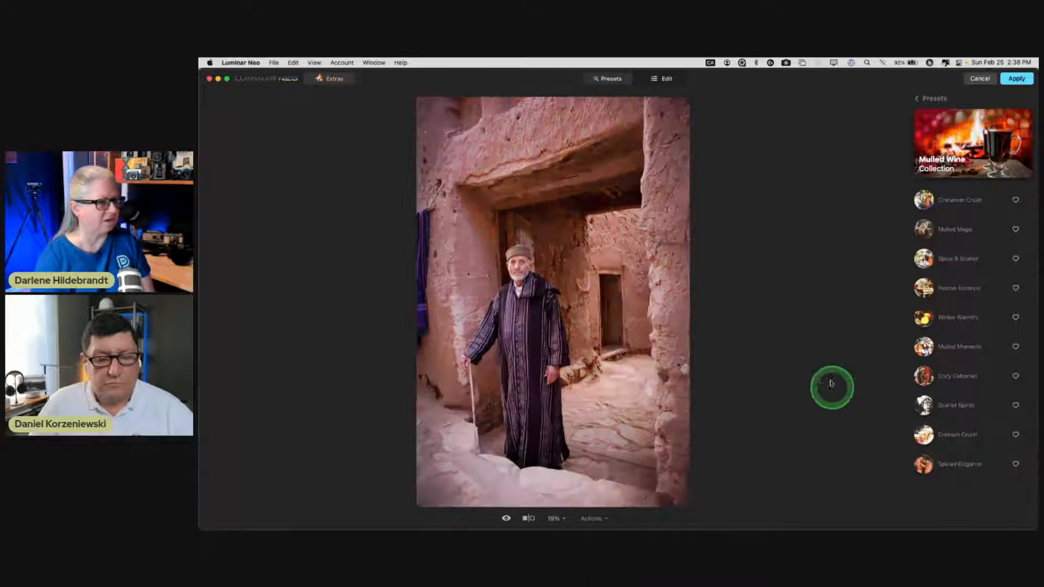
- Compare the upper Mulled Wine presets on the portrait again, from Cinnamon Crush to Winter Warmth
left_click(945, 238)
left_click(938, 205)
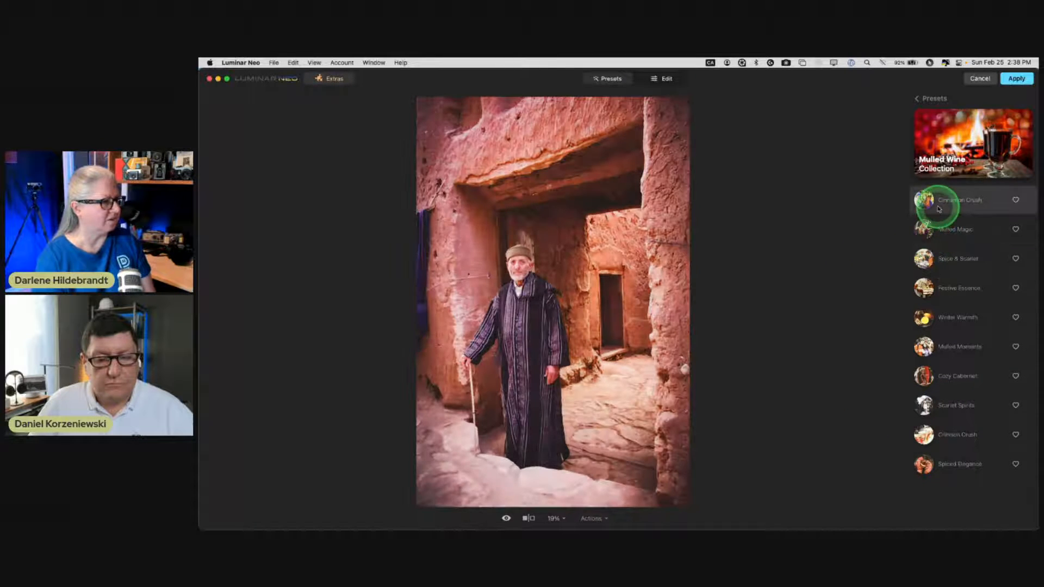
left_click(950, 225)
left_click(949, 253)
left_click(948, 276)
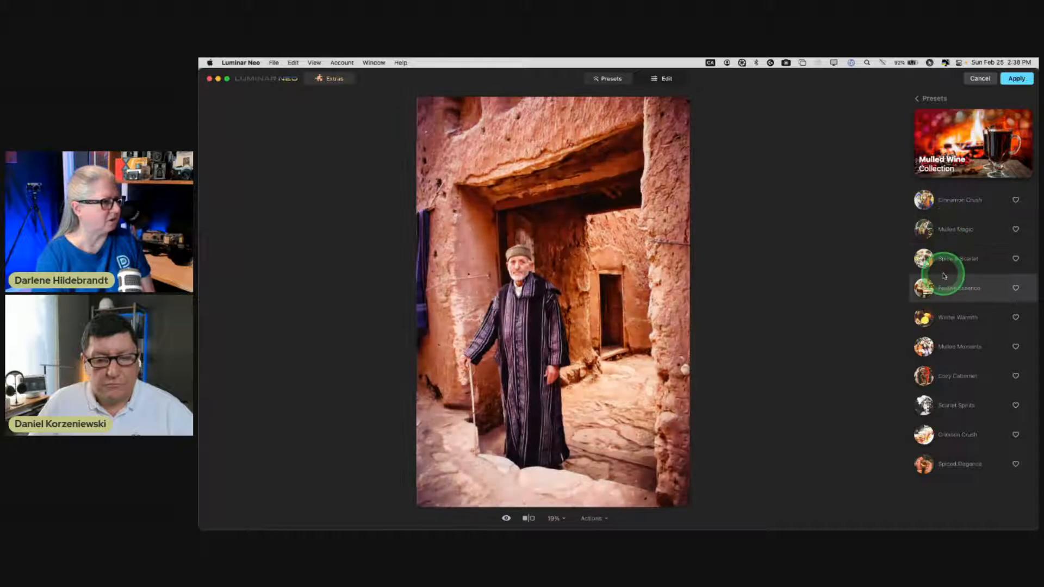
left_click(943, 315)
left_click(949, 309)
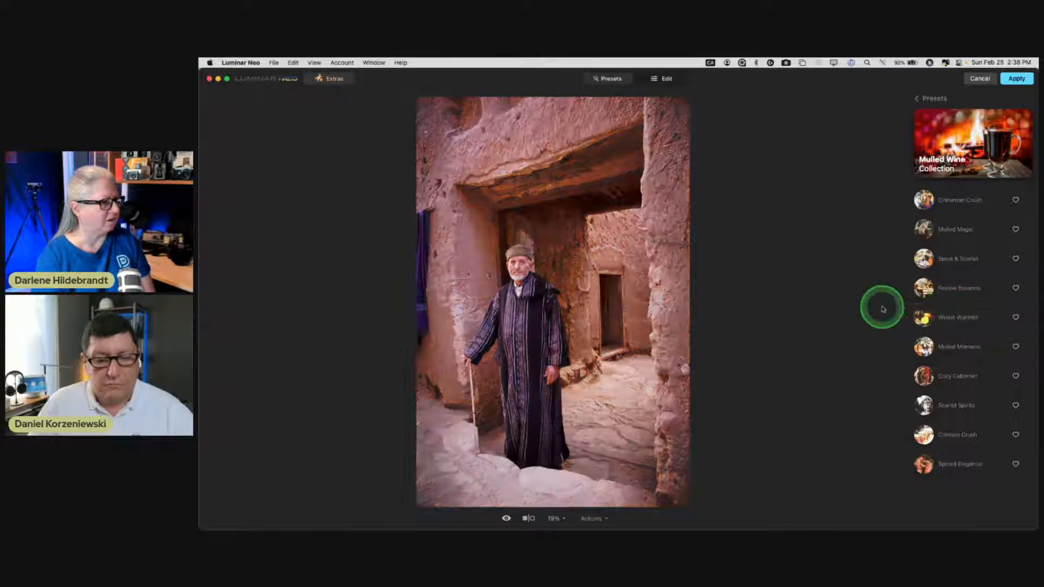
left_click(951, 294)
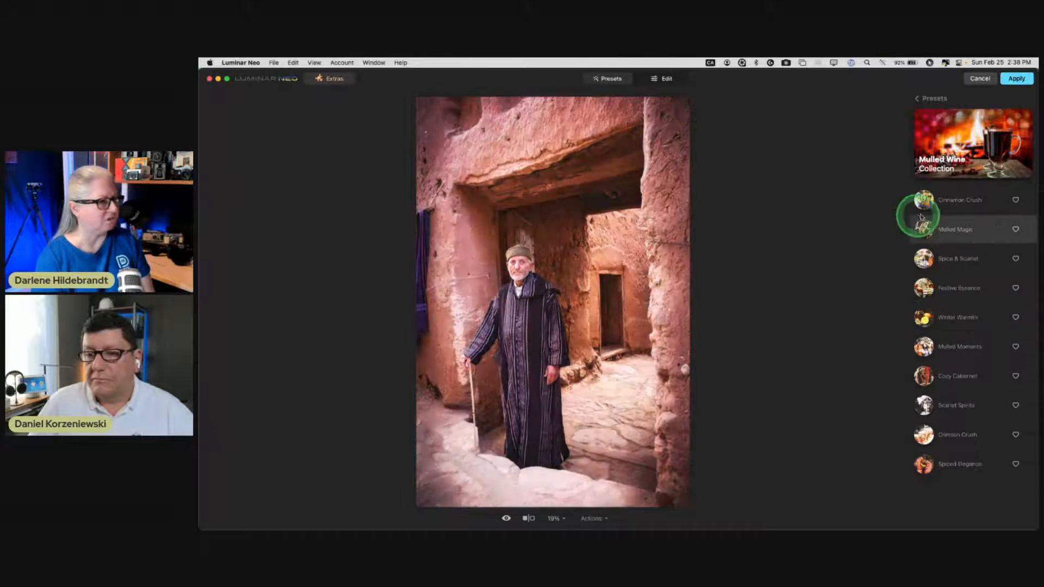
left_click(951, 205)
- Return to the collections suggested for this photo and open the Urban Style collection
left_click(919, 99)
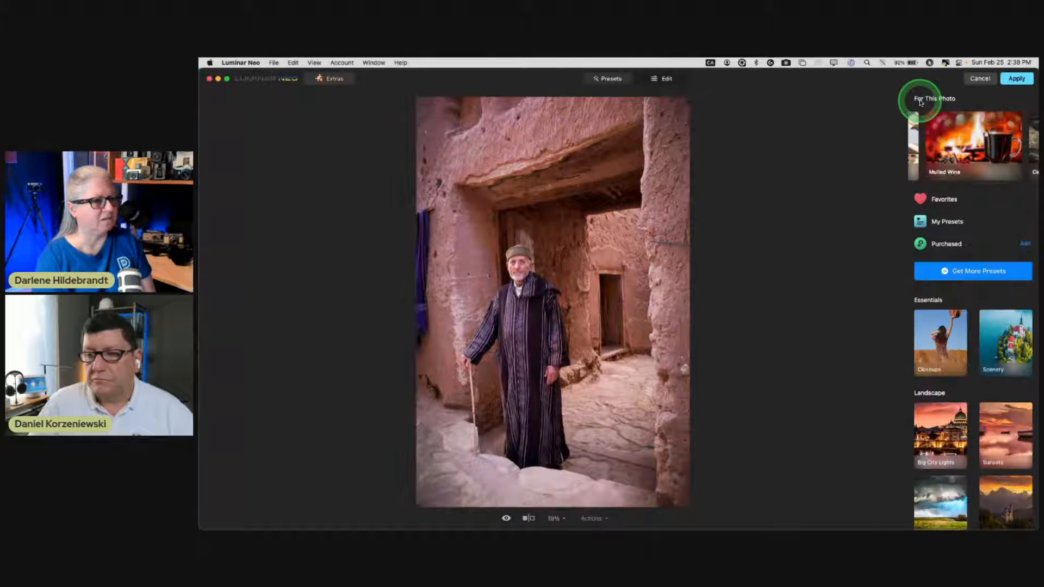
left_click(917, 143)
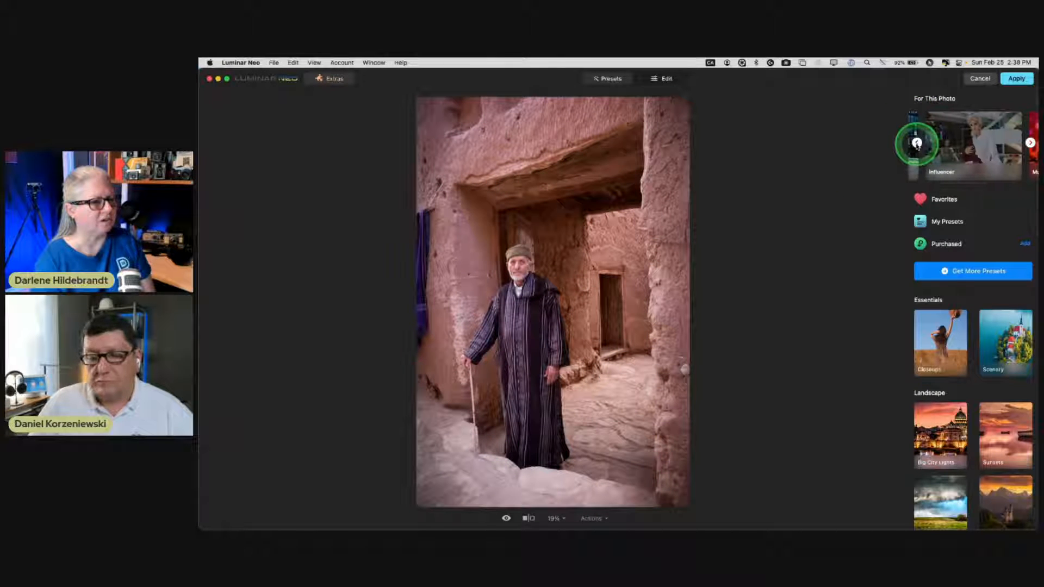
left_click(917, 142)
left_click(953, 144)
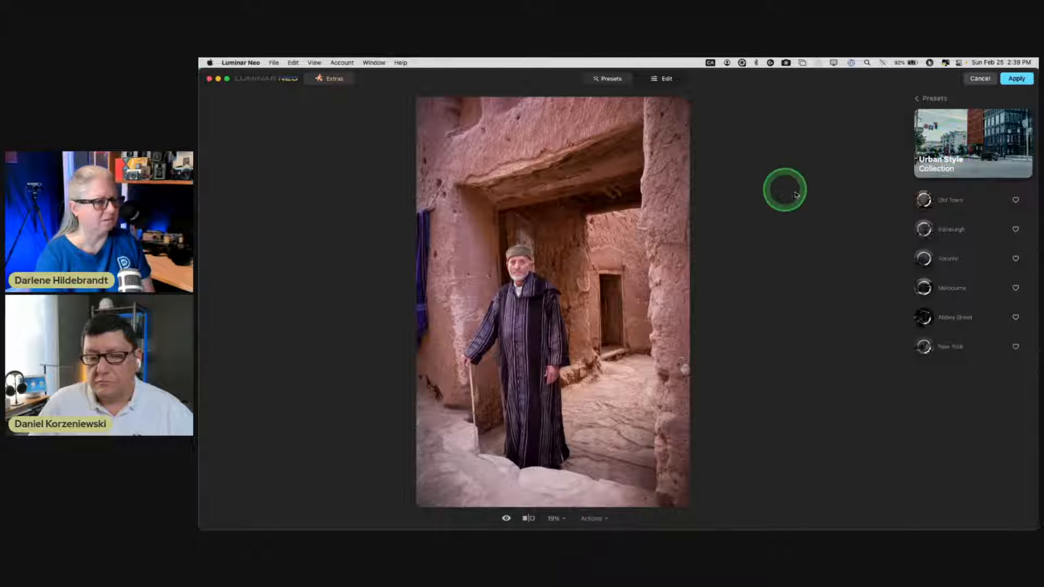
- Preview each Urban Style preset on the portrait, from Old Town to New York
left_click(937, 202)
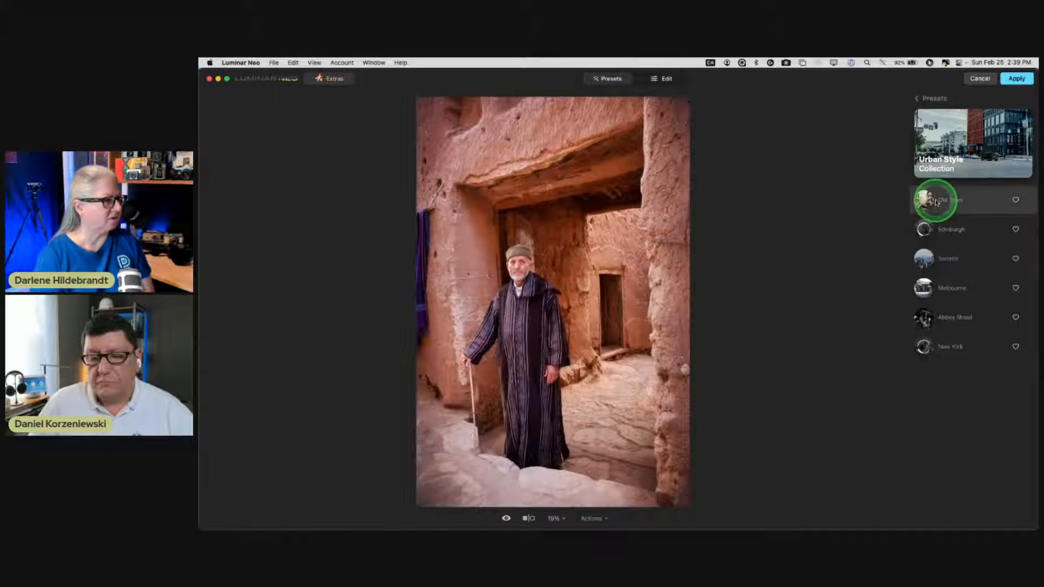
left_click(934, 229)
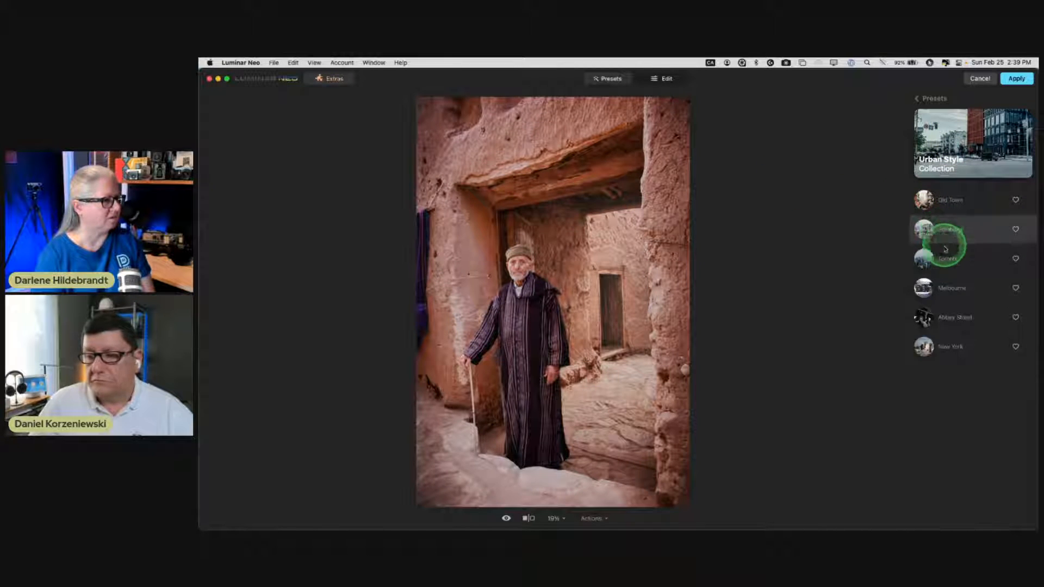
left_click(946, 258)
left_click(946, 287)
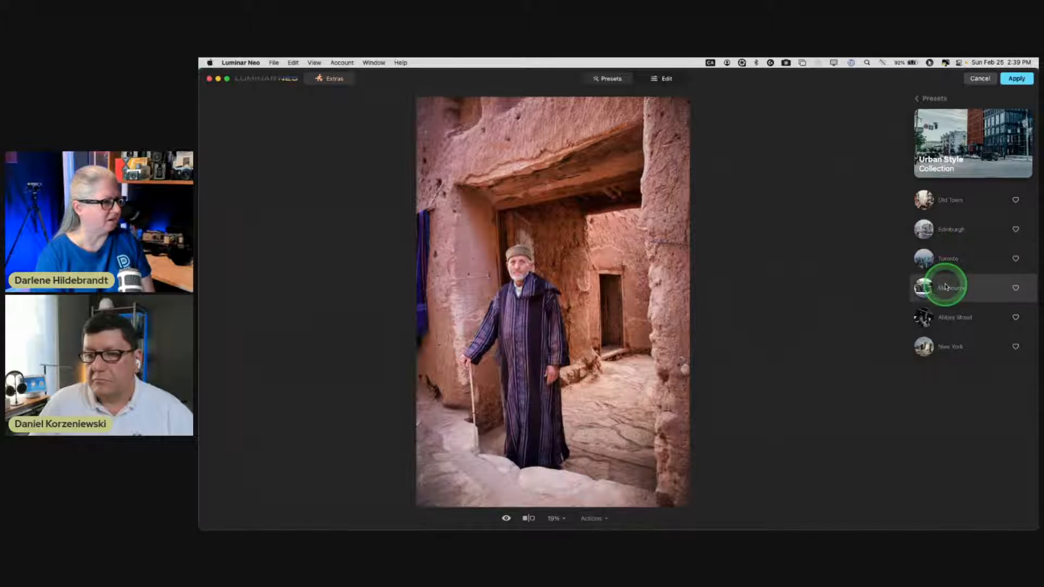
left_click(947, 313)
left_click(946, 340)
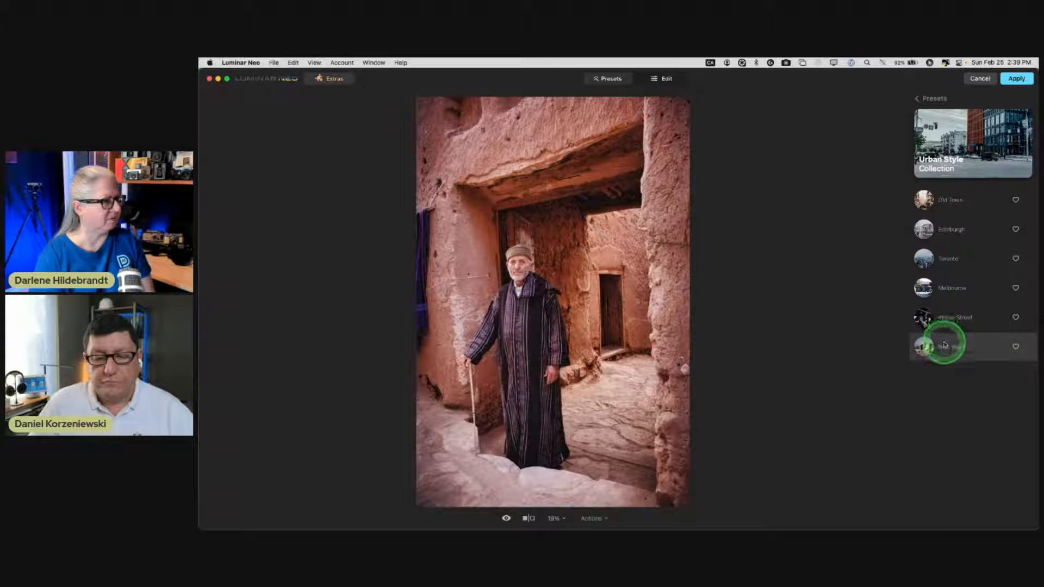
- Browse the full list of preset collections and open the Filmatic collection under Lifestyle
left_click(933, 99)
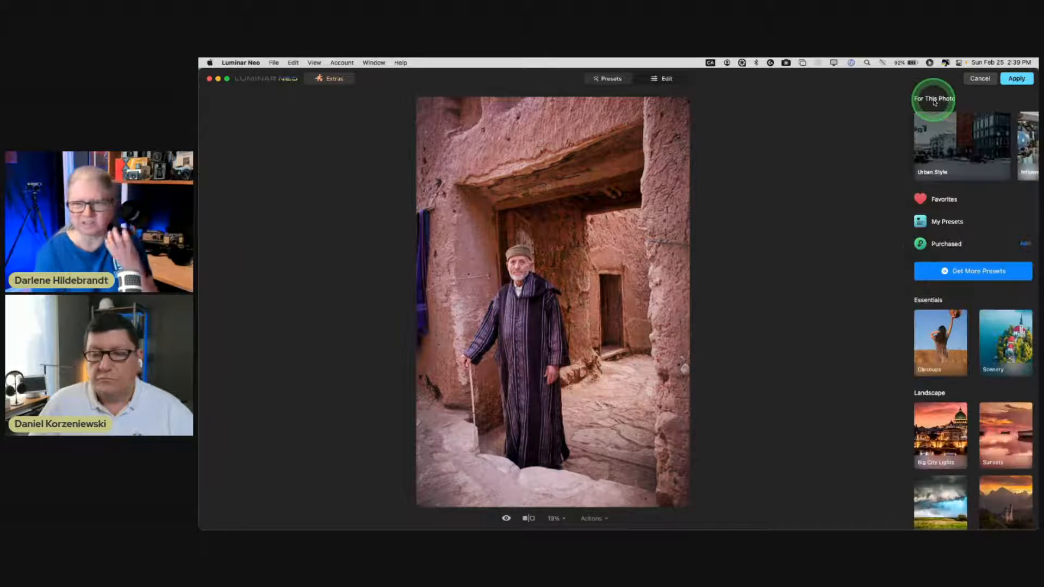
scroll(941, 245, "down", 5)
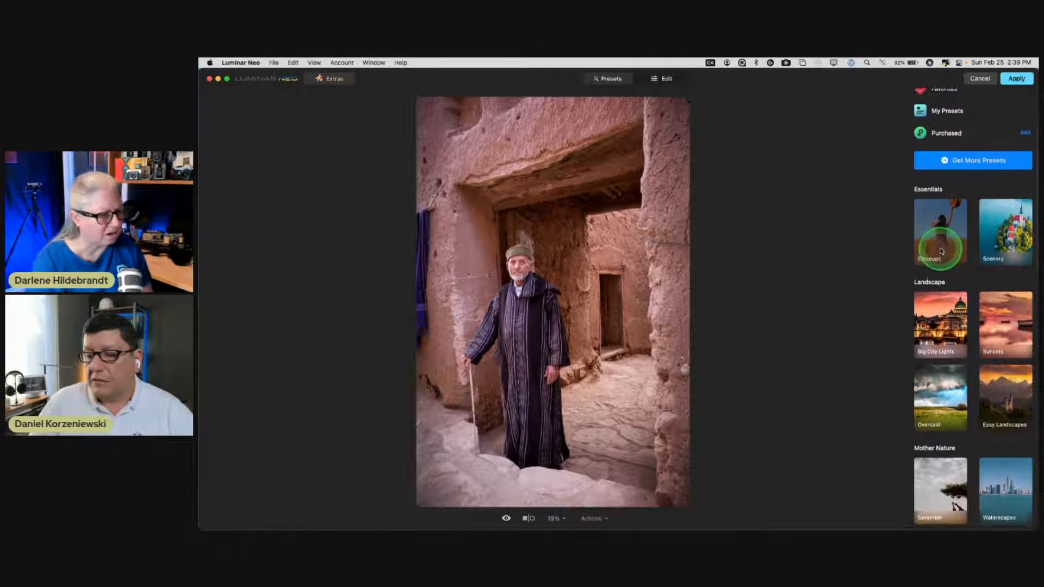
scroll(941, 246, "down", 5)
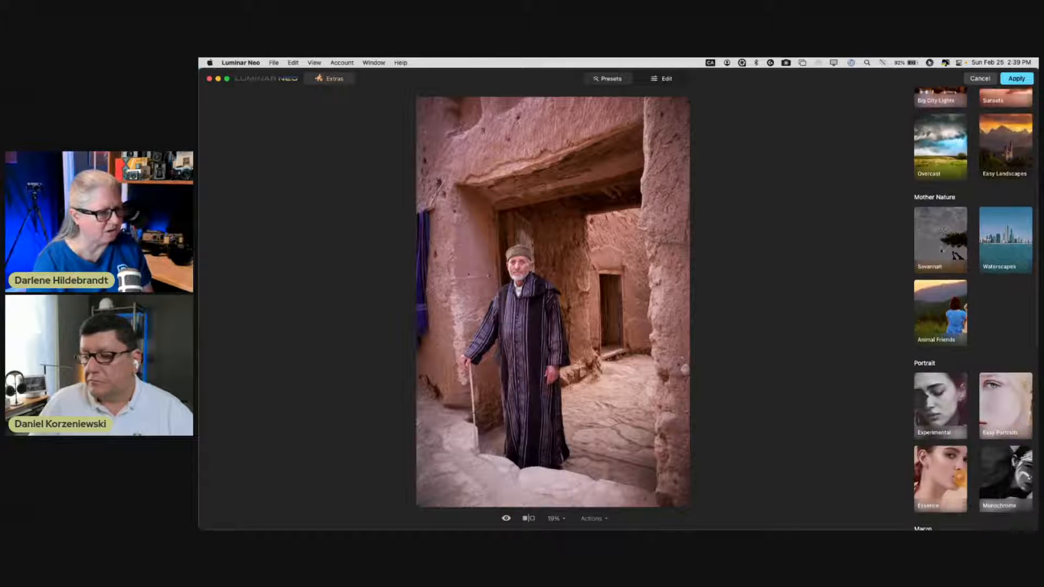
scroll(942, 251, "down", 6)
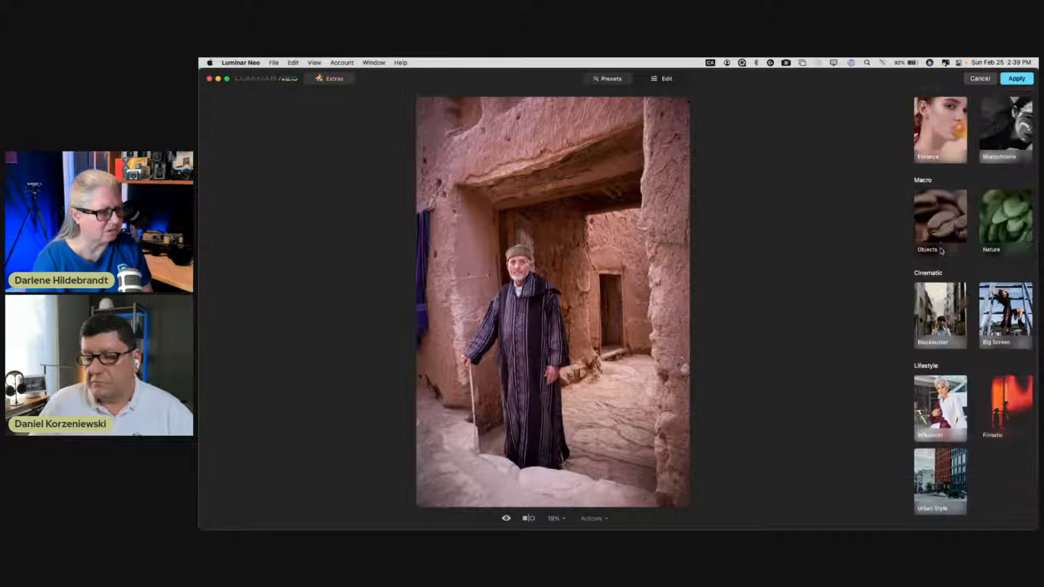
left_click(976, 399)
left_click(839, 215)
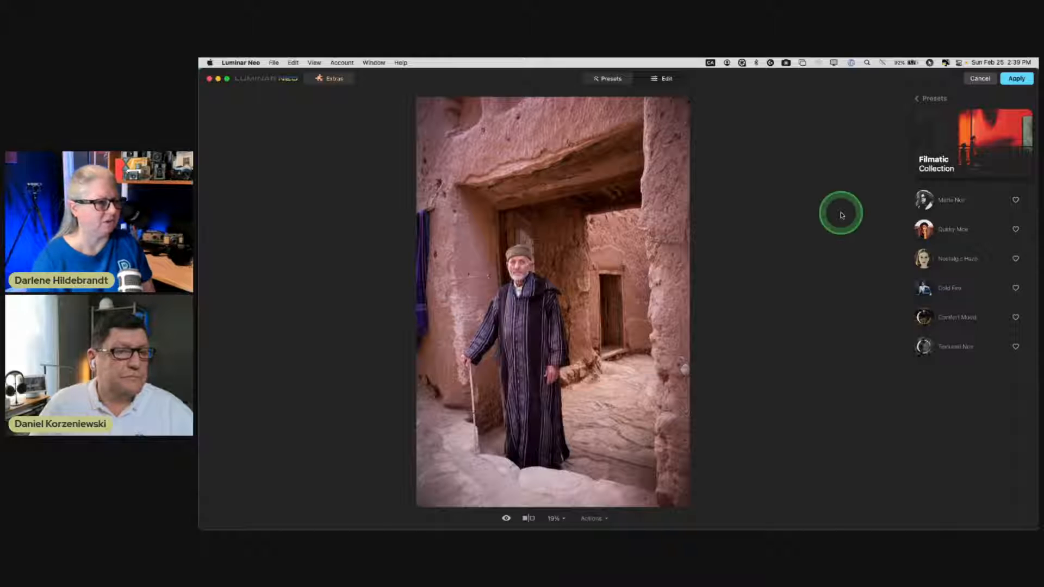
- Compare the Matte Noir look on the portrait with the Filmatic preset listed directly below it
left_click(925, 197)
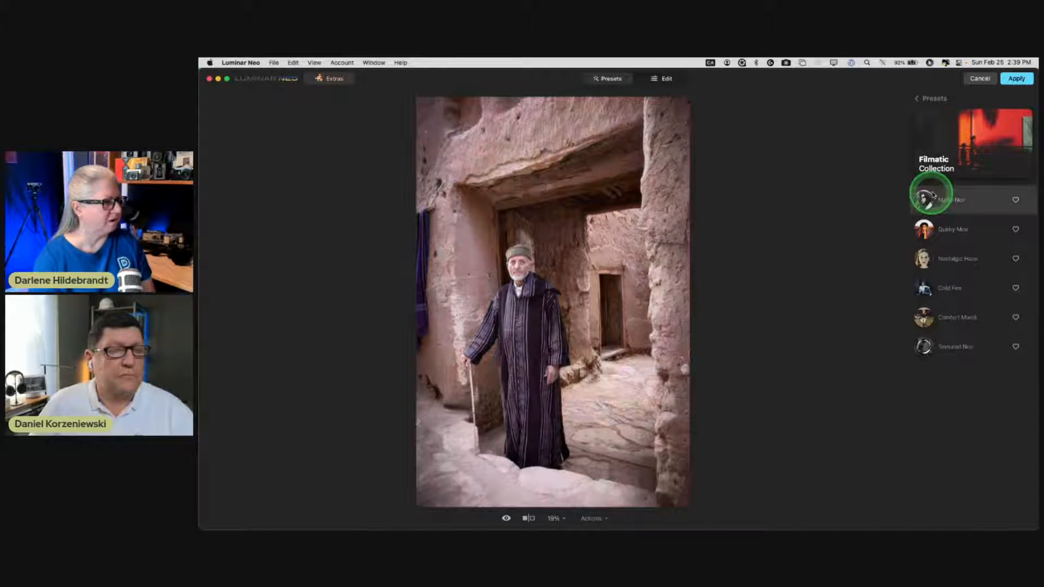
left_click(948, 227)
left_click(948, 202)
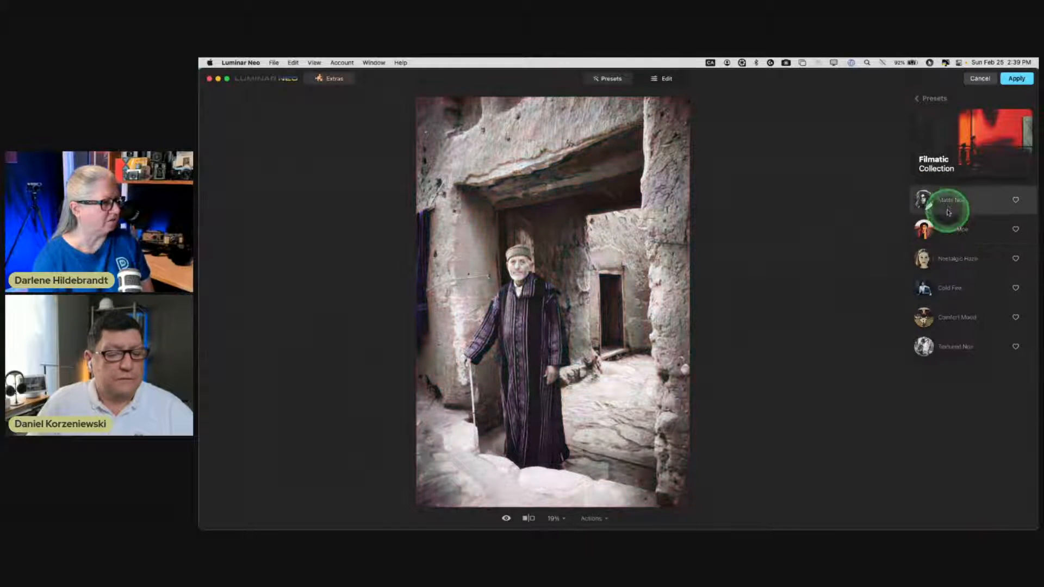
left_click(951, 231)
left_click(946, 202)
left_click(952, 233)
left_click(950, 202)
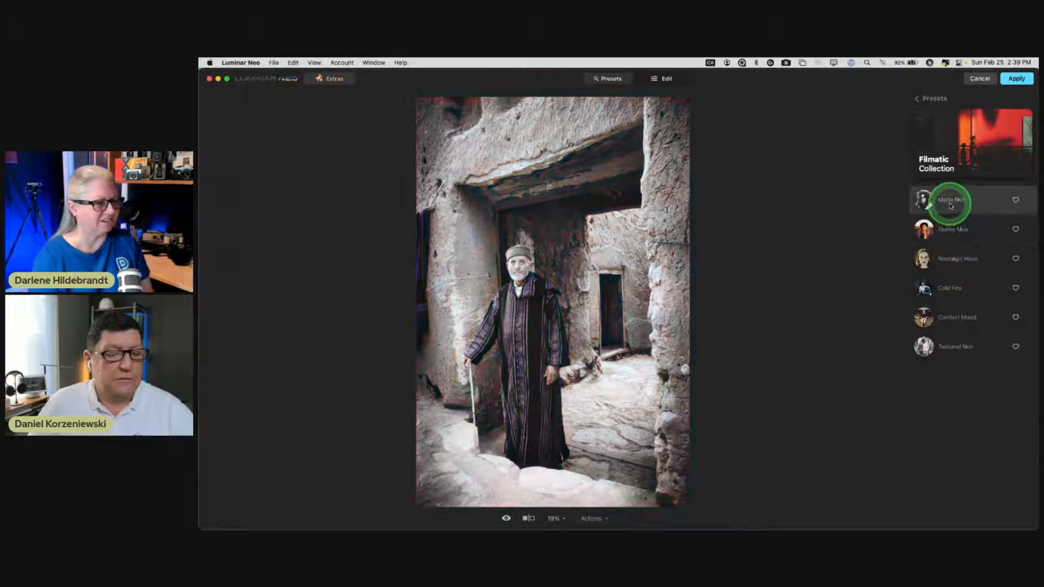
- Preview the remaining Filmatic presets down to Textured Noir and apply Nostalgic Haze at a strength of 100
left_click(951, 231)
left_click(955, 257)
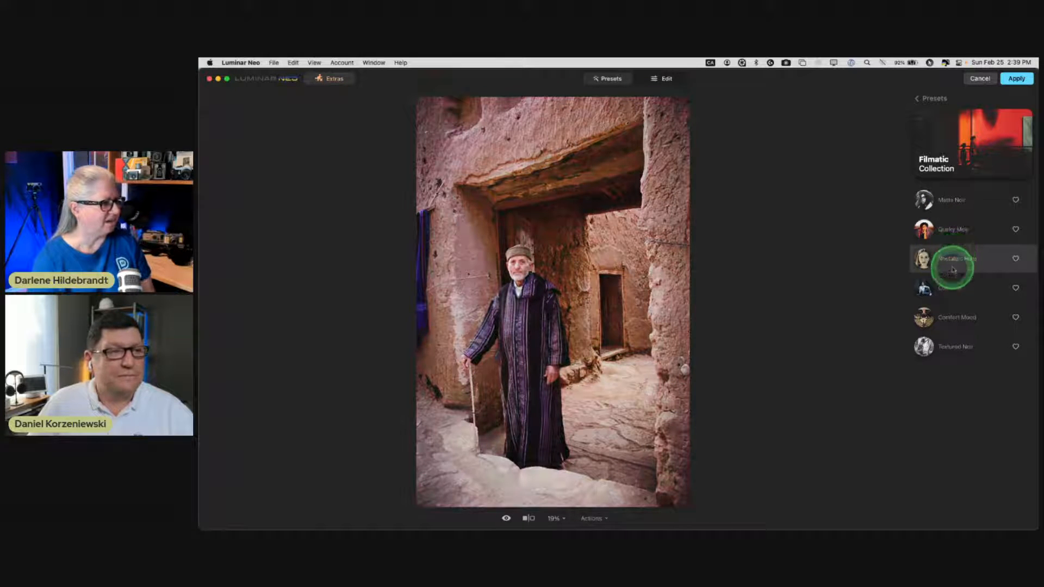
left_click(952, 286)
left_click(950, 315)
left_click(951, 343)
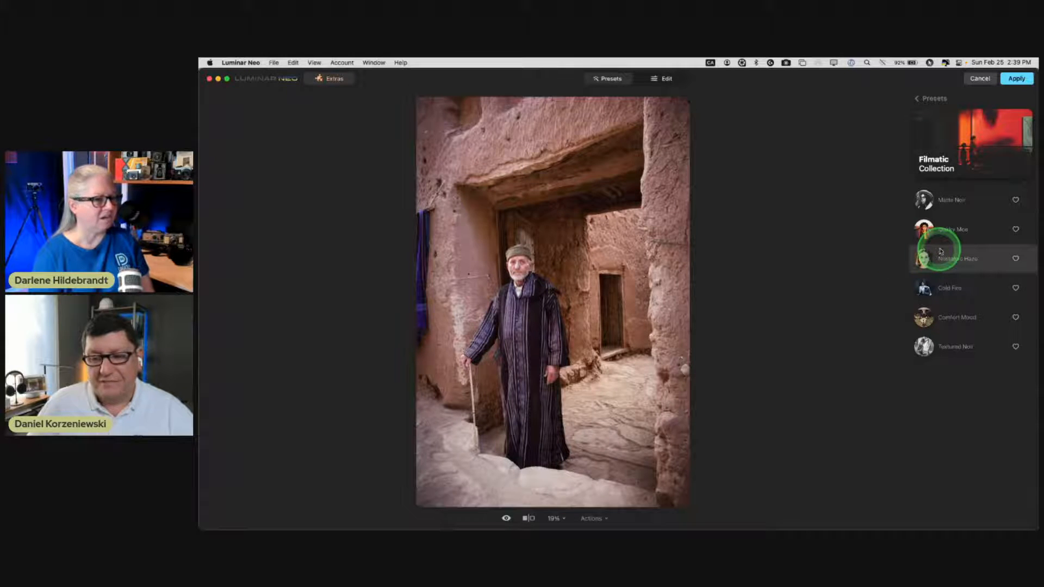
left_click(957, 260)
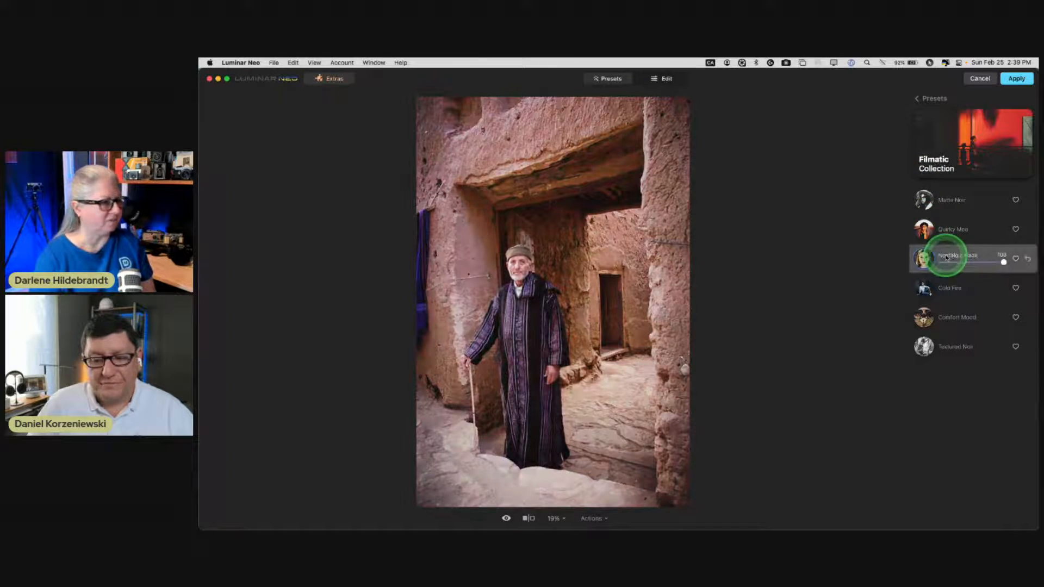
mouse_move(1004, 265)
left_mouse_down()
mouse_move(888, 256)
mouse_move(1019, 263)
left_mouse_up()
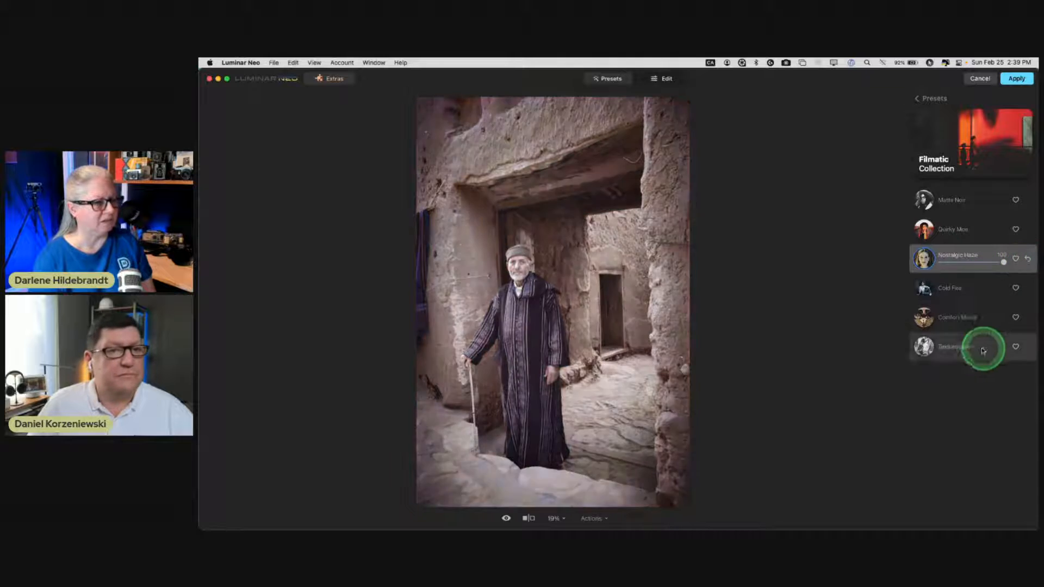
- Return to the collections, open the Artistic collection under Aerial and preview its presets on the portrait
left_click(928, 99)
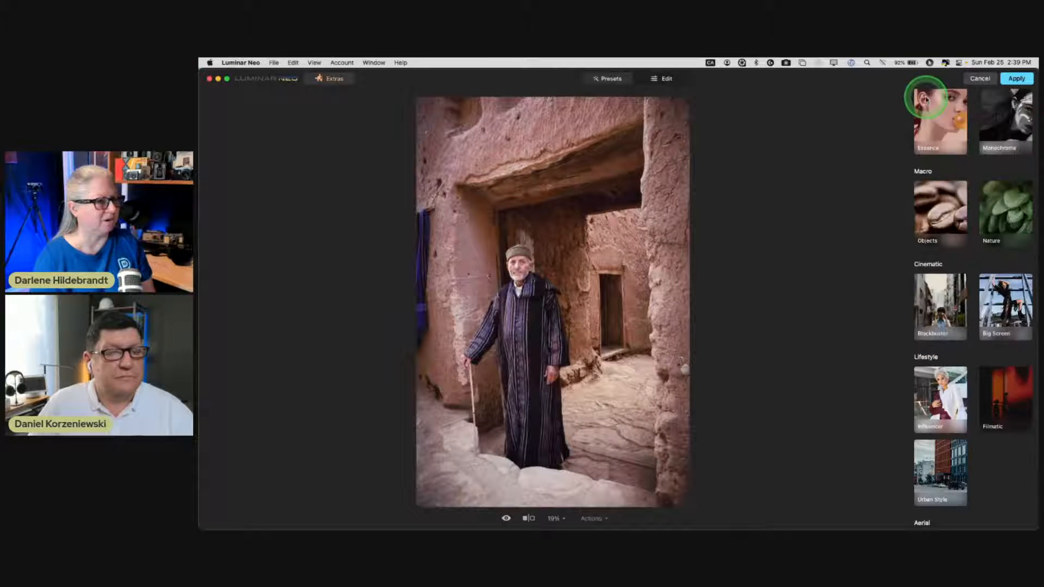
scroll(947, 164, "down", 3)
left_click(959, 216)
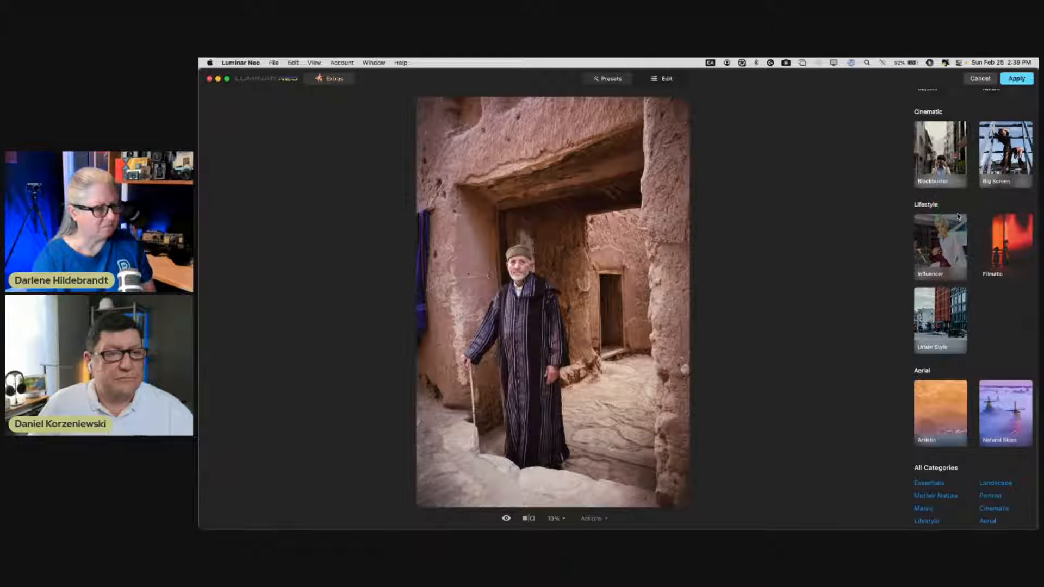
left_click(940, 397)
left_click(815, 258)
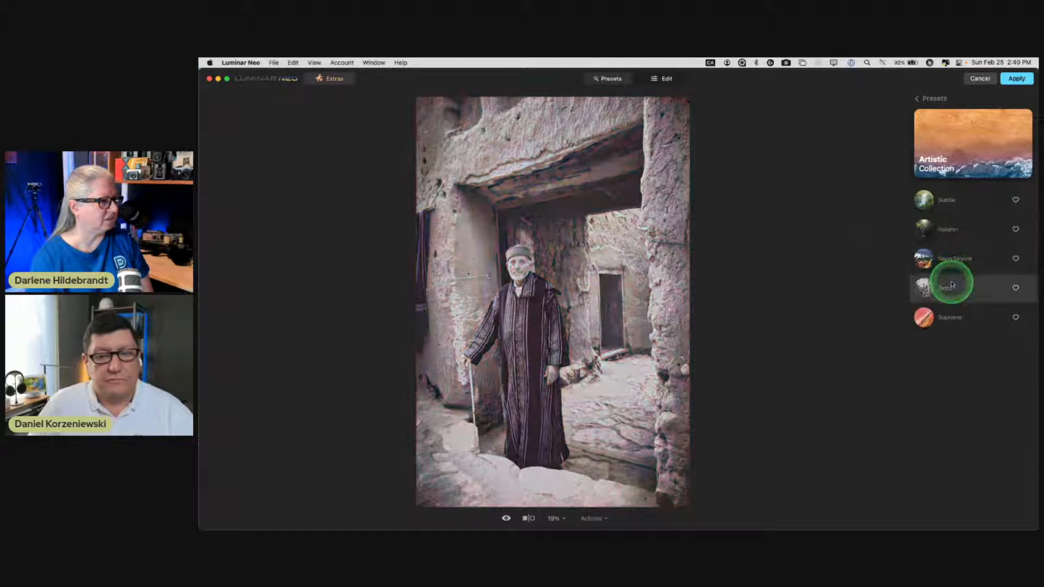
- Return to the preset collections, browse the purchased ones and open the Fabulous Faces collection
left_click(925, 98)
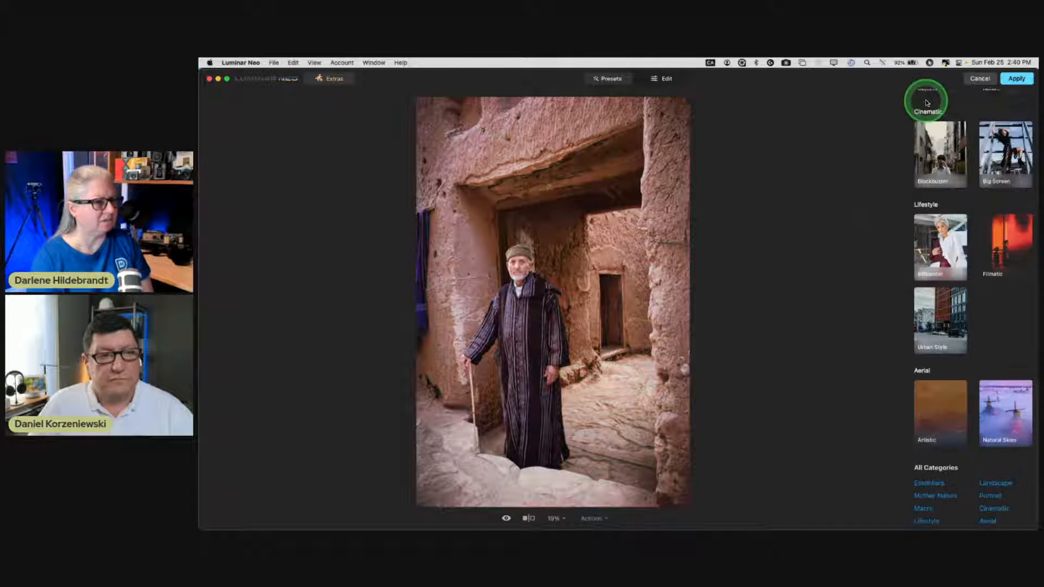
scroll(930, 124, "down", 3)
scroll(930, 126, "up", 5)
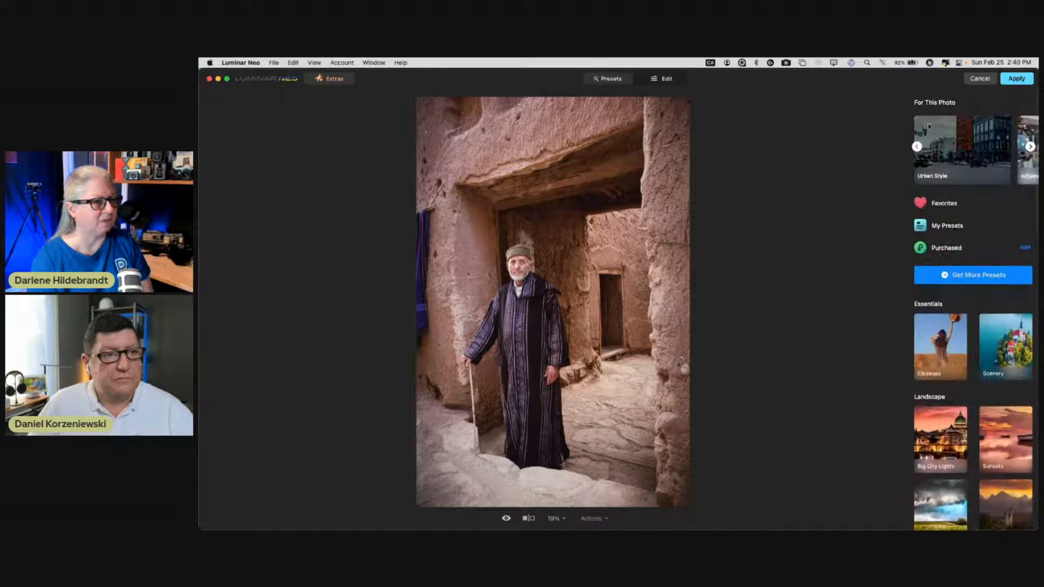
left_click(942, 245)
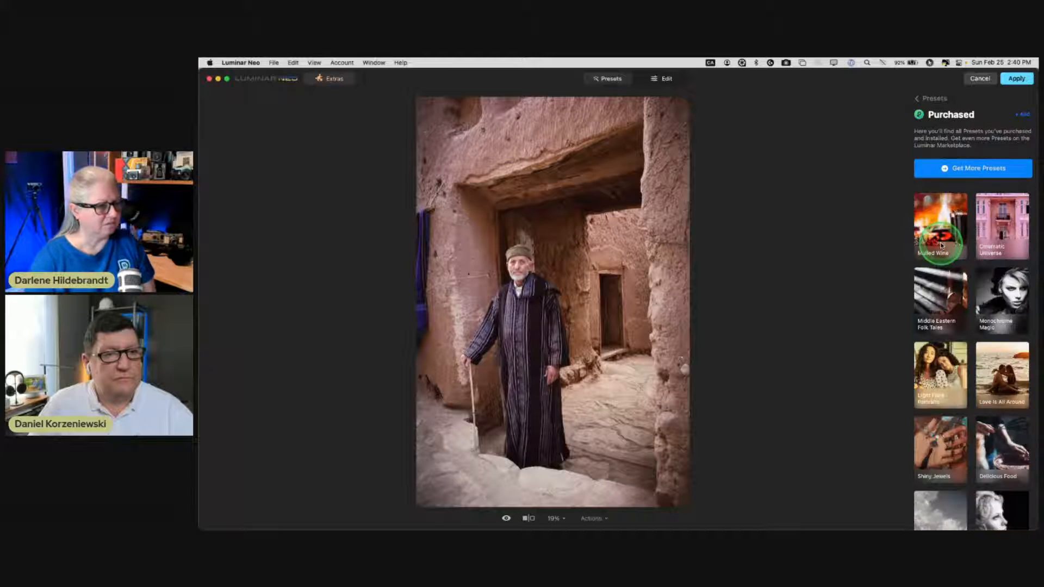
scroll(952, 294, "down", 5)
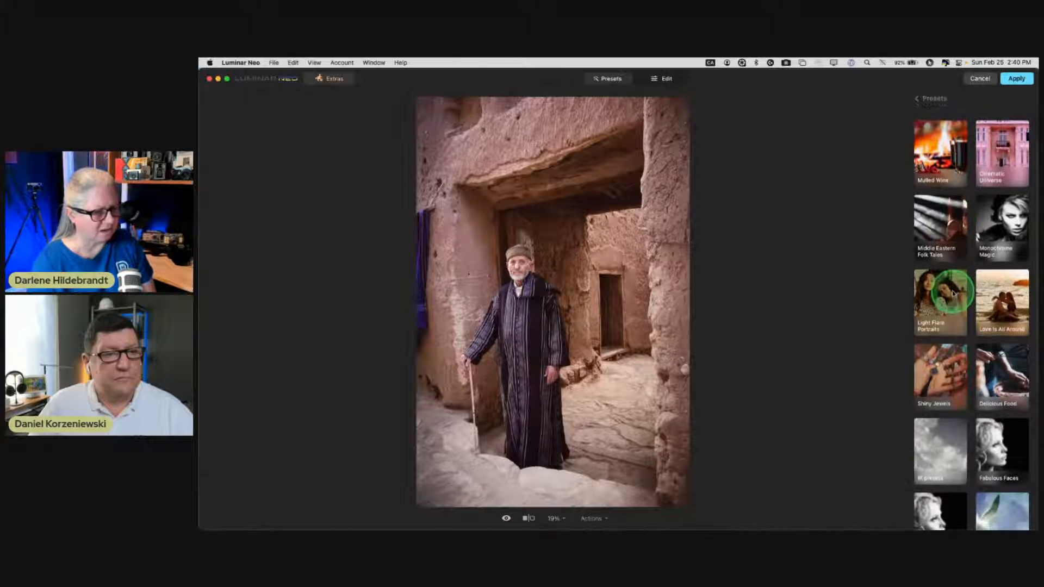
left_click(993, 344)
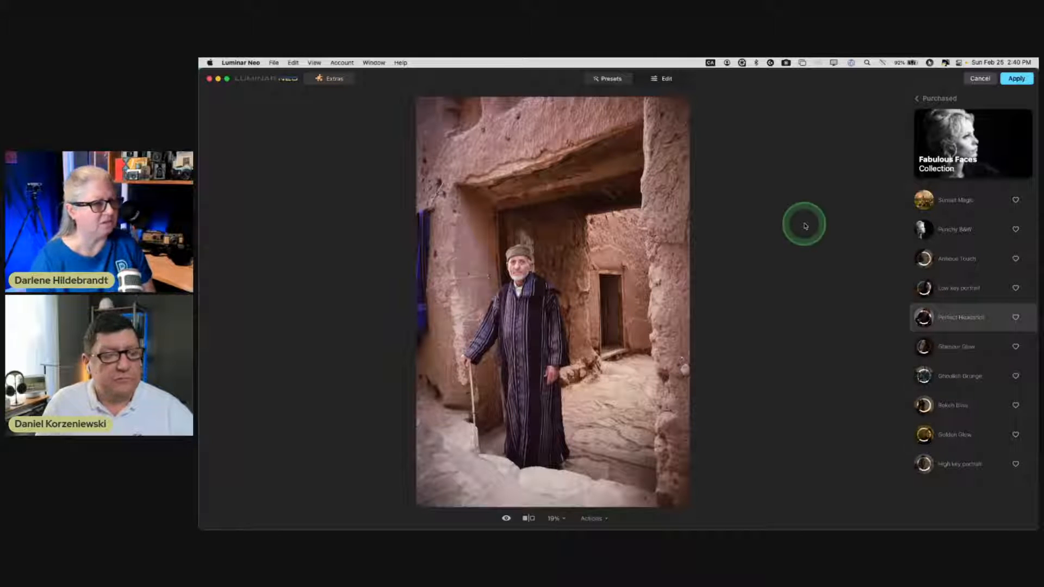
- Preview the Fabulous Faces presets on the portrait and apply Antique Touch at a strength of 100
left_click(927, 200)
left_click(939, 226)
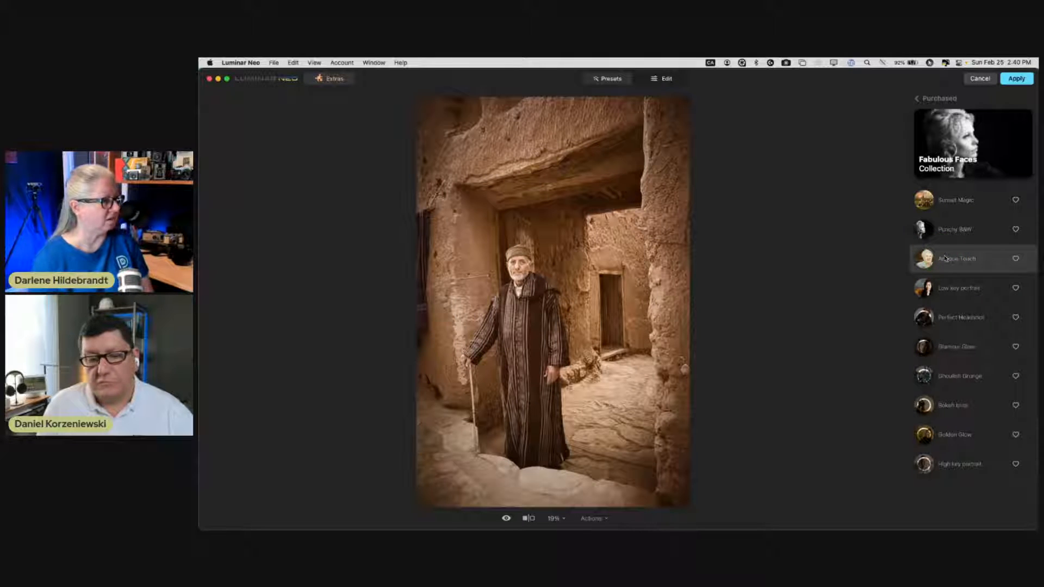
left_click(949, 287)
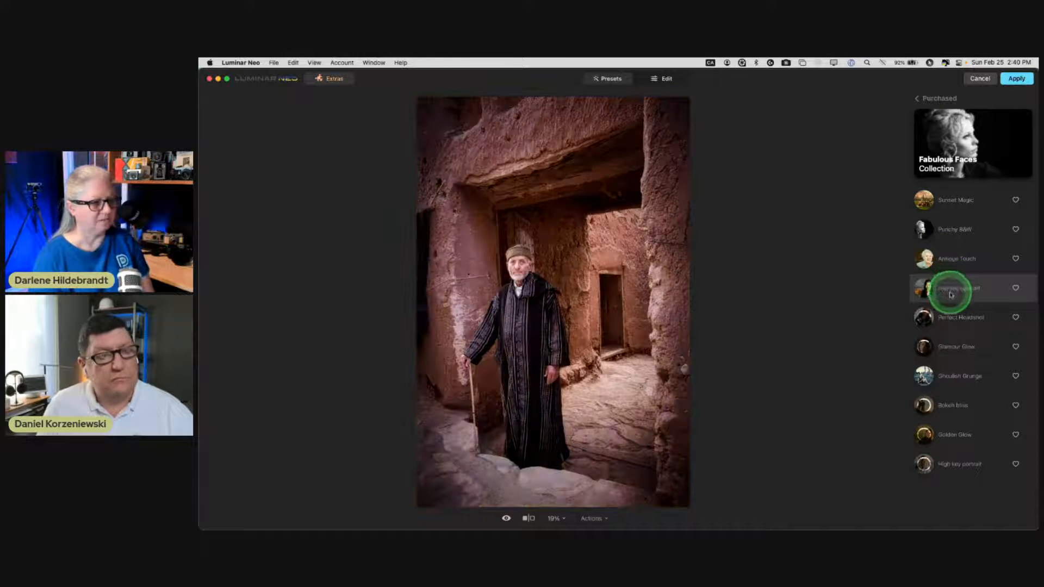
left_click(953, 315)
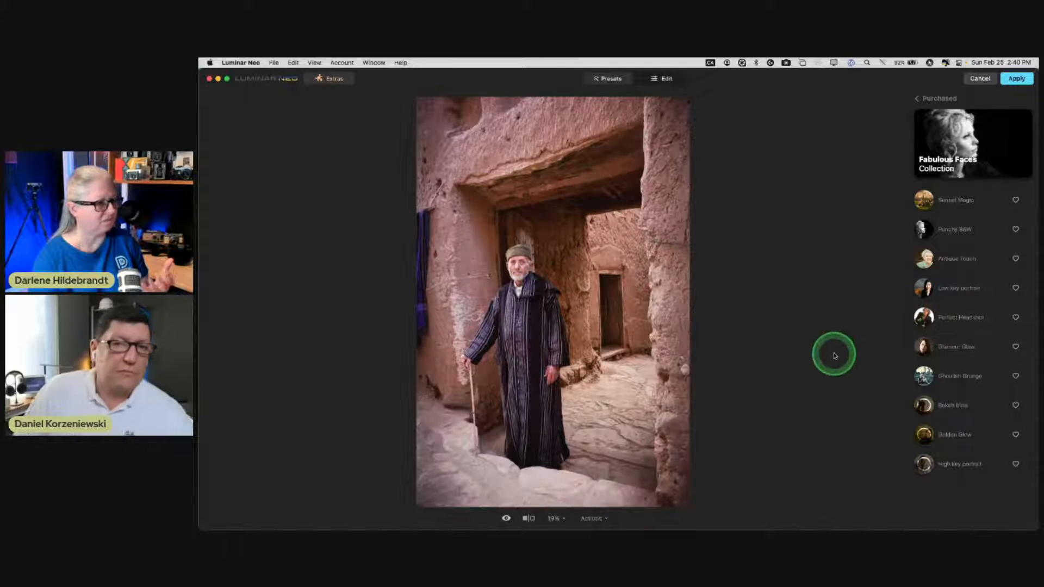
left_click(957, 376)
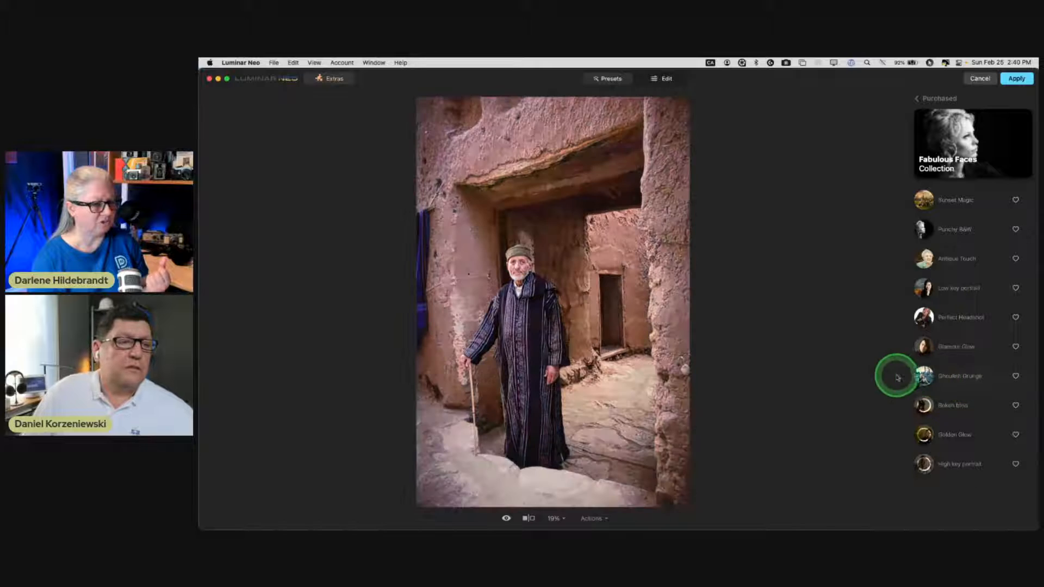
left_click(946, 345)
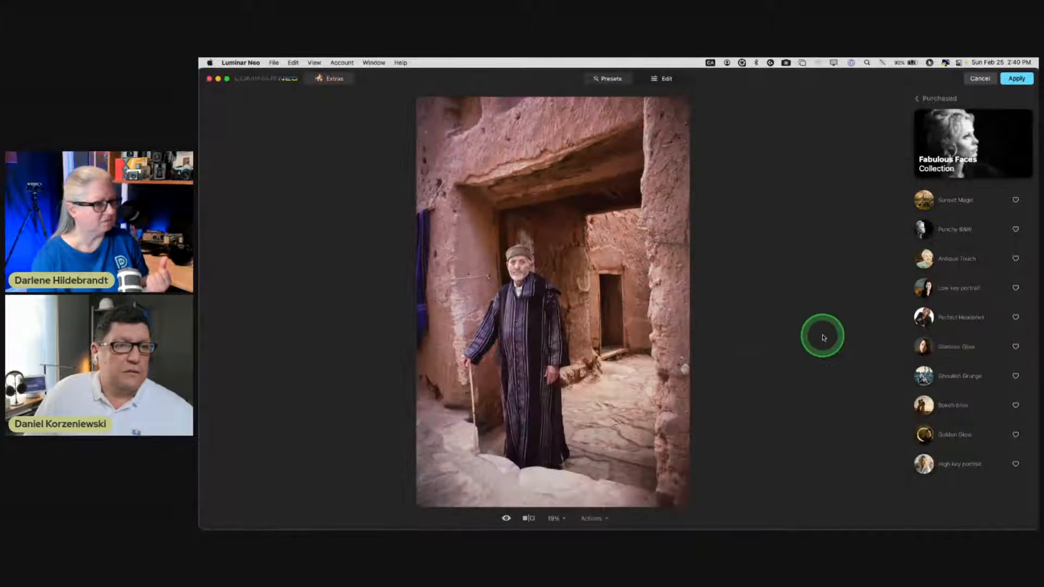
left_click(937, 437)
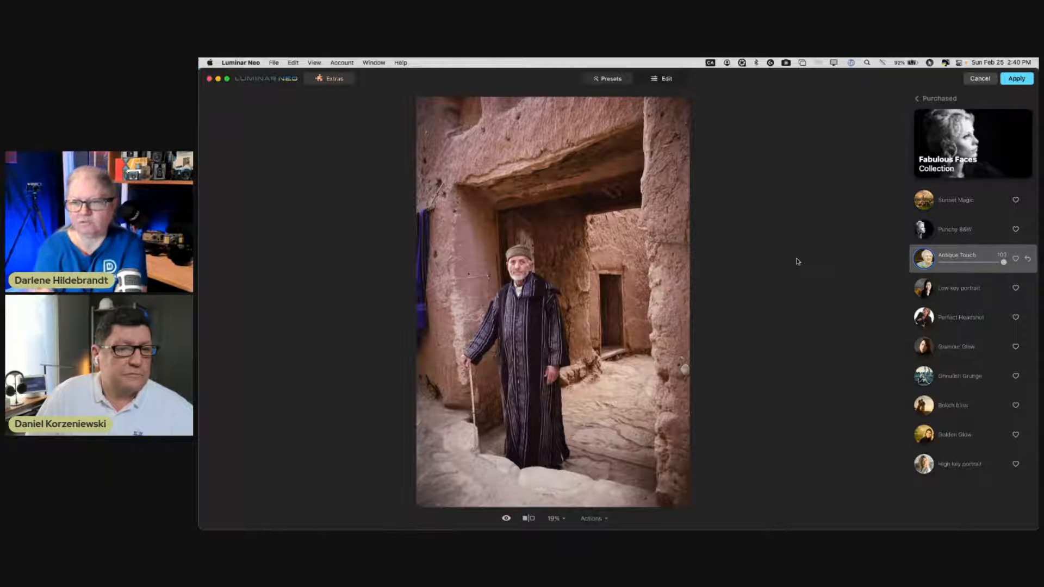
mouse_move(1004, 262)
left_mouse_down()
mouse_move(923, 260)
mouse_move(1018, 260)
mouse_move(886, 257)
mouse_move(1016, 256)
left_mouse_up()
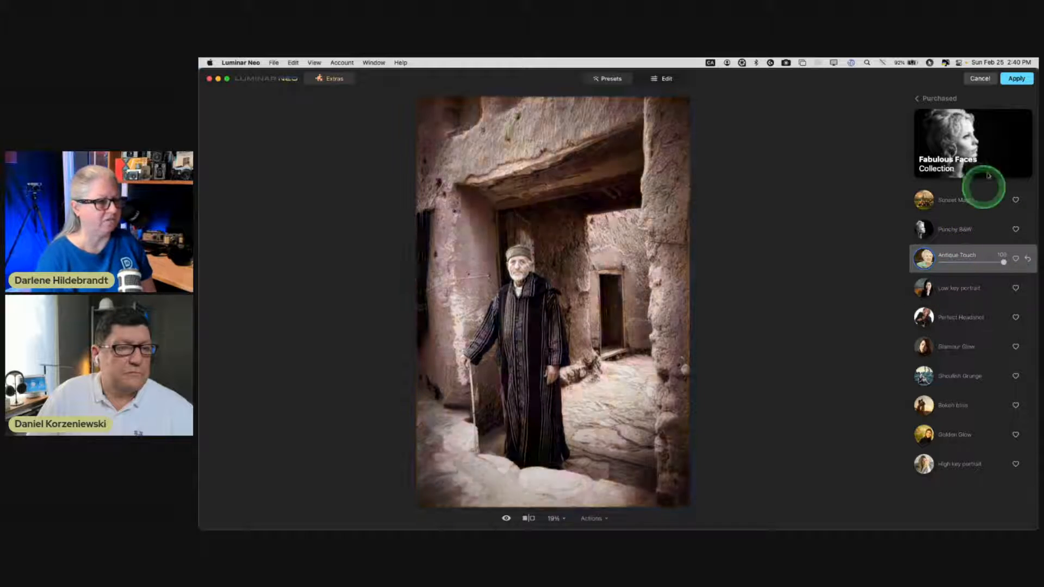
- Open the list of edits made by the preset and set the Skin edit's Amount to 0 and Shine Removal to 39
left_click(660, 79)
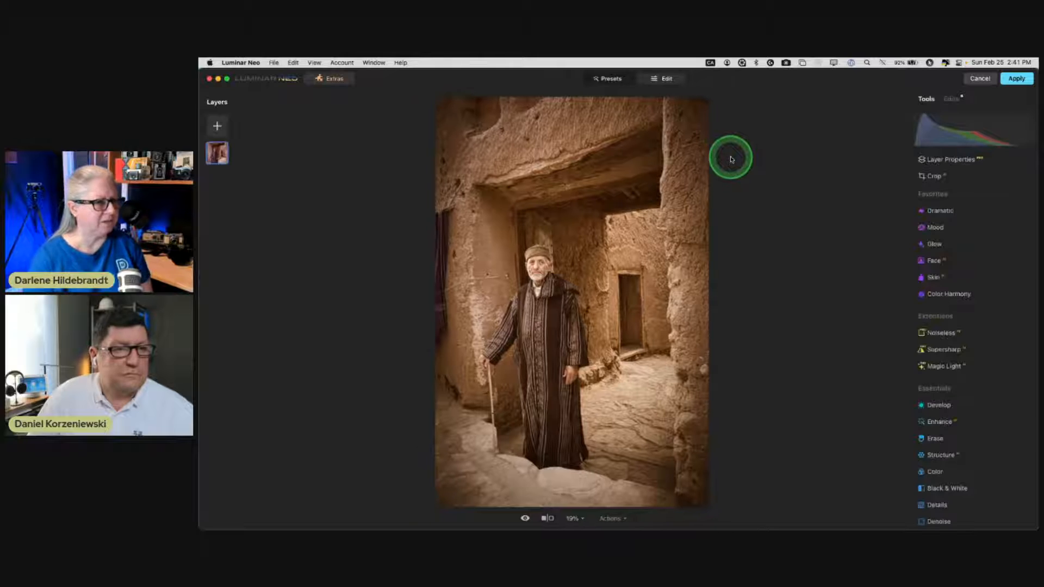
left_click(951, 100)
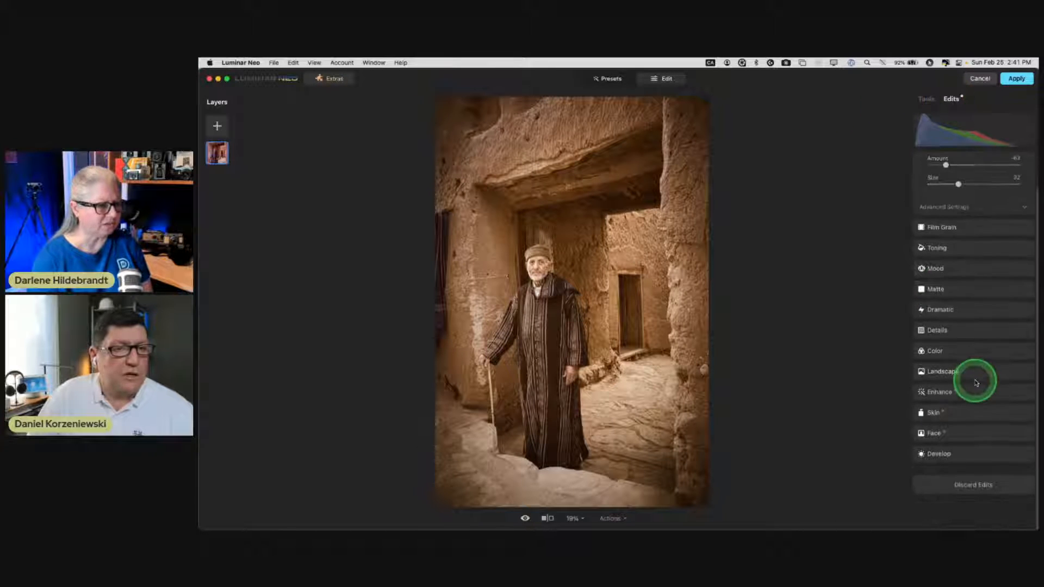
scroll(974, 375, "down", 1)
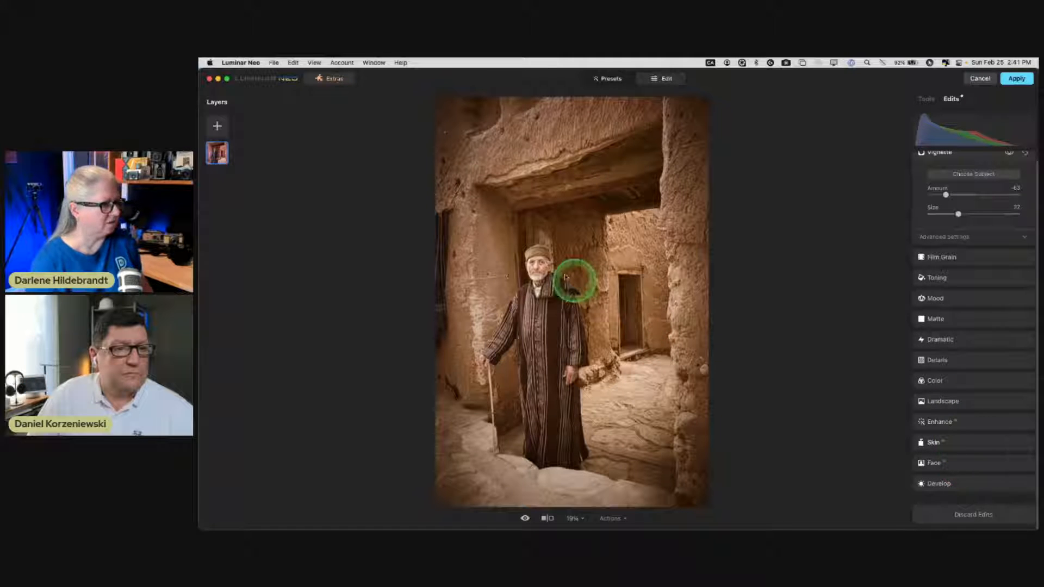
left_click(541, 275)
left_click(540, 272)
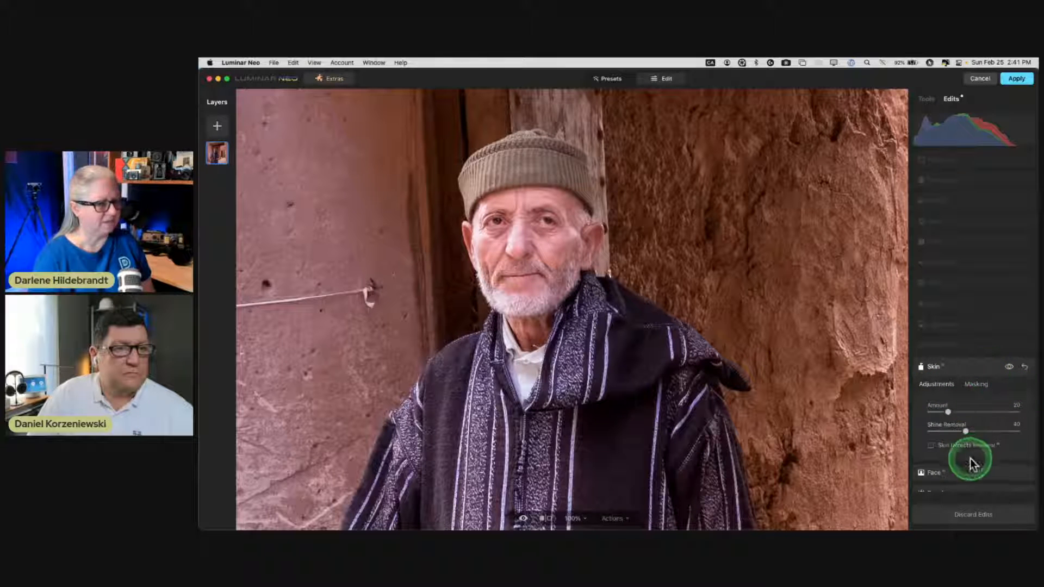
left_click_drag(948, 413, 929, 411)
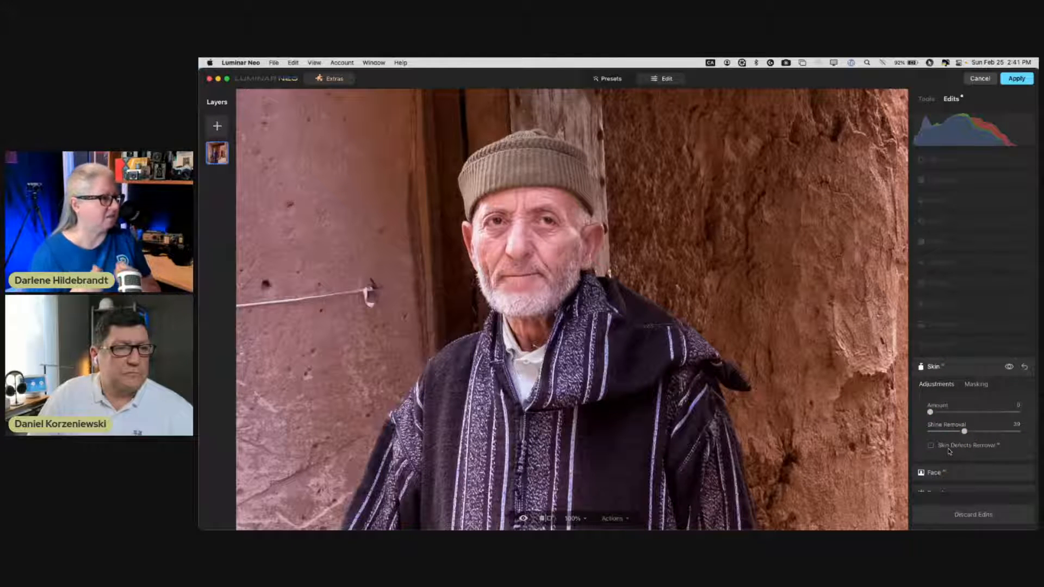
left_click(948, 449)
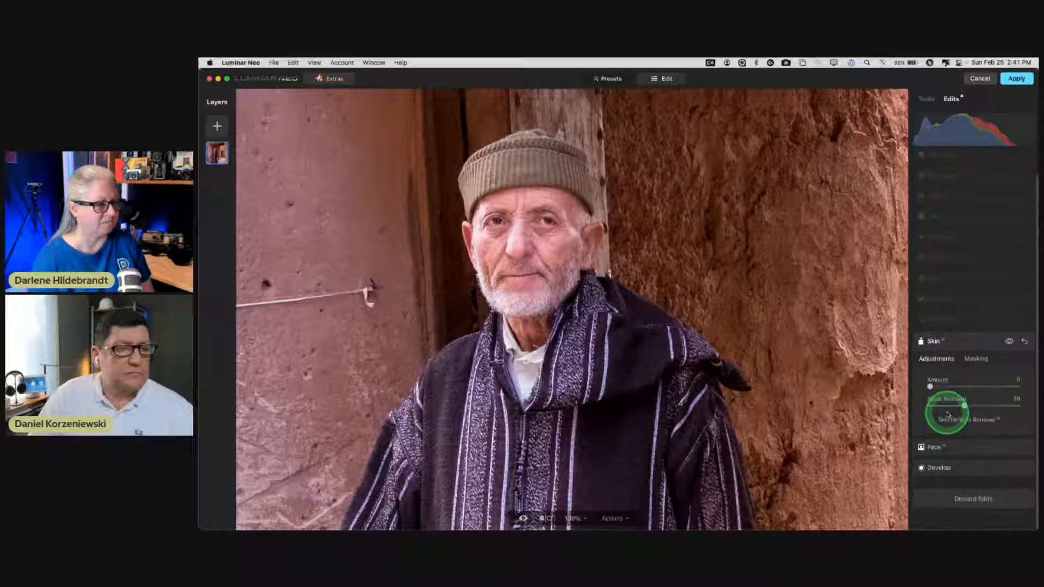
- Open the Face edit with its eye settings and raise Face Light to 63 to brighten the man's face
left_click(952, 457)
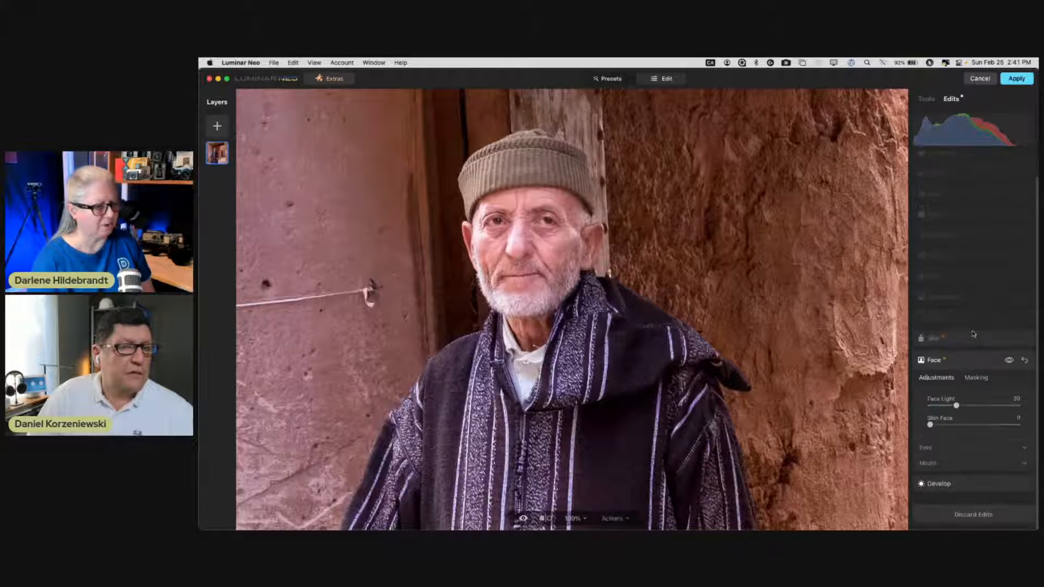
left_click(930, 445)
scroll(944, 369, "down", 5)
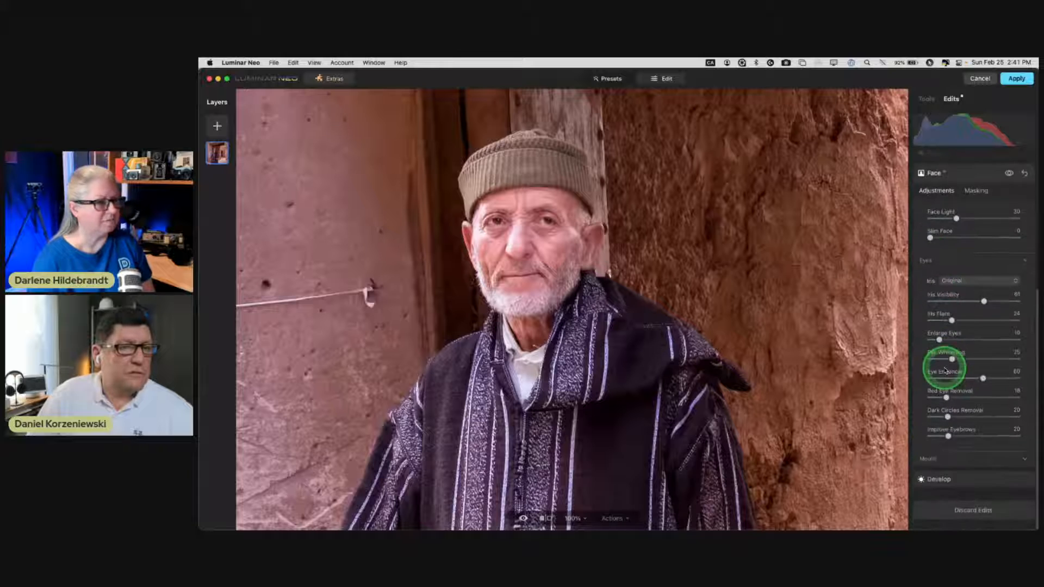
scroll(945, 370, "up", 2)
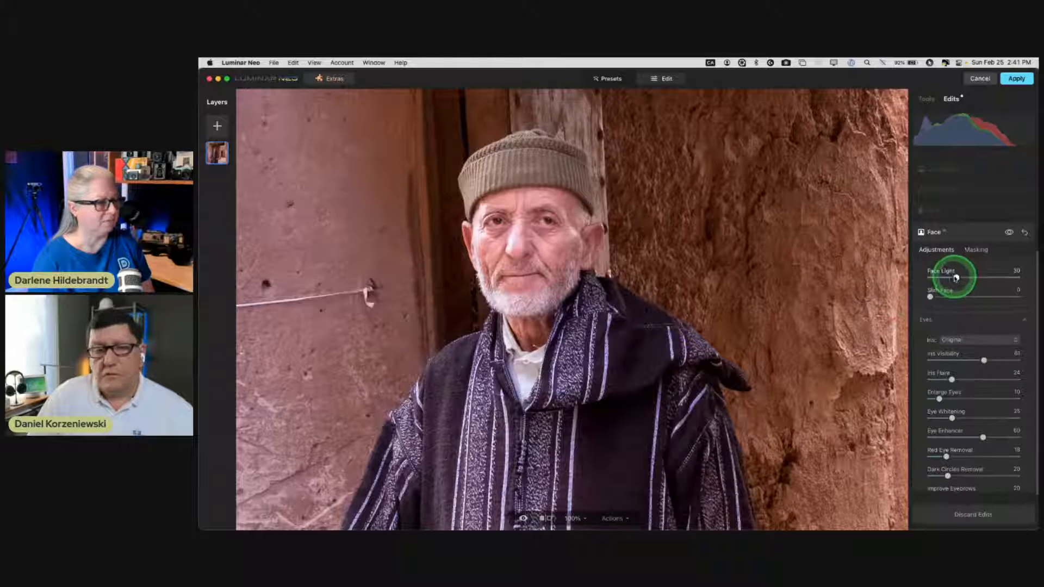
left_click_drag(956, 278, 1017, 277)
left_click_drag(930, 277, 980, 273)
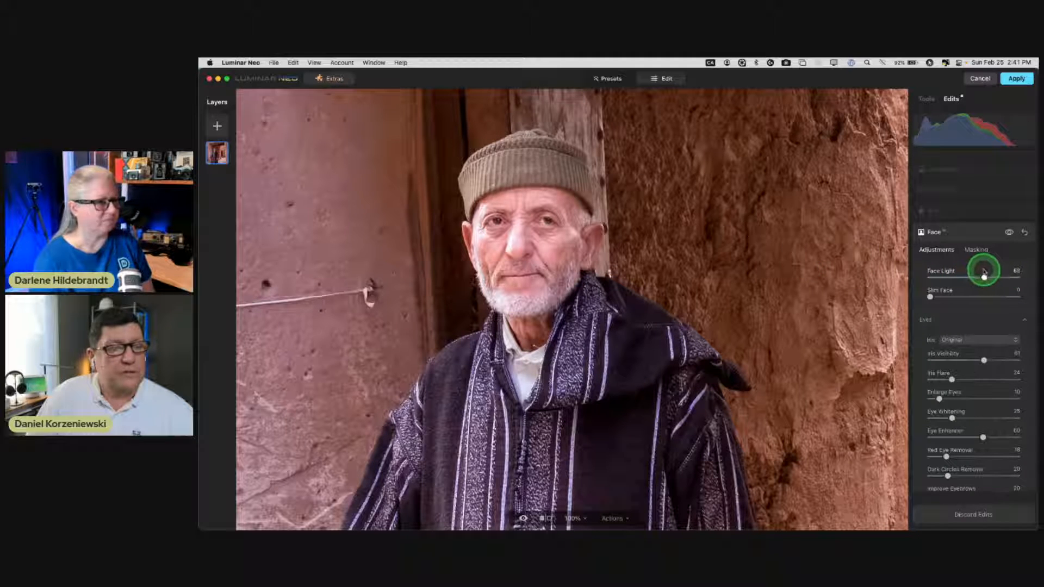
scroll(985, 271, "down", 2)
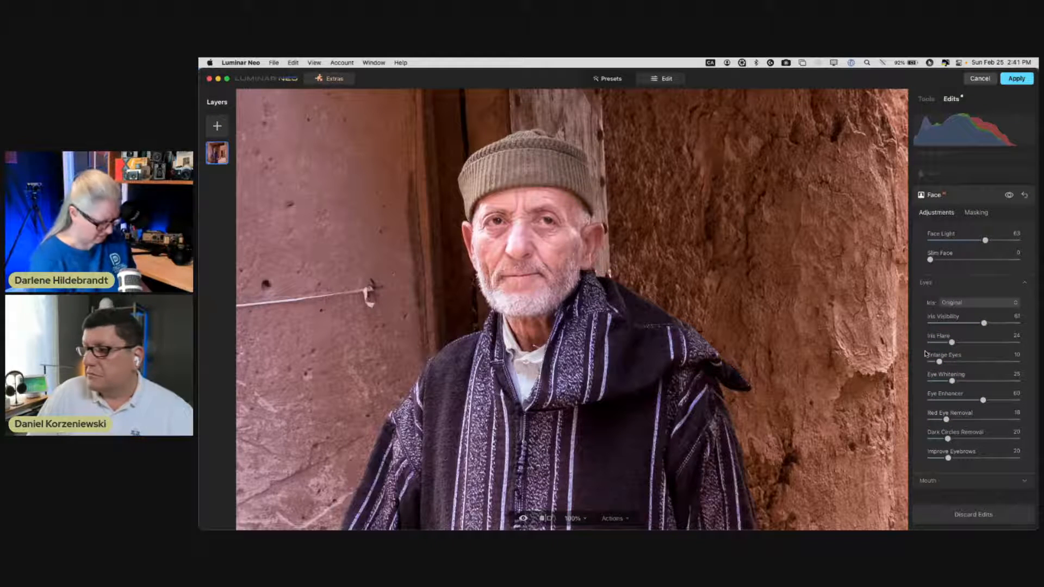
- Try the Brown and Hazel iris colors on the man's eyes and raise Iris Flare to 42
key("super+0")
key("super+equal")
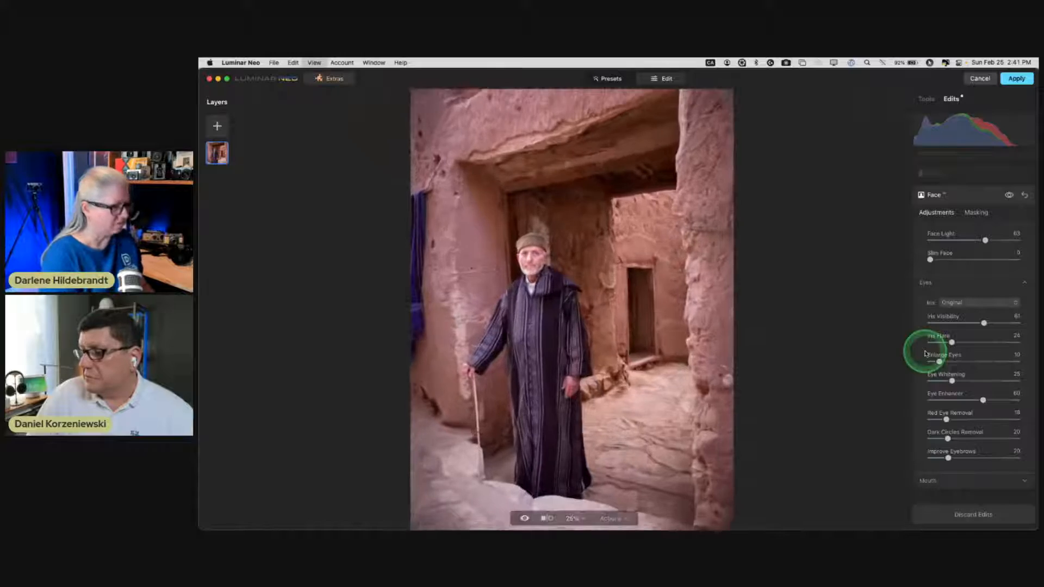
key("super+equal")
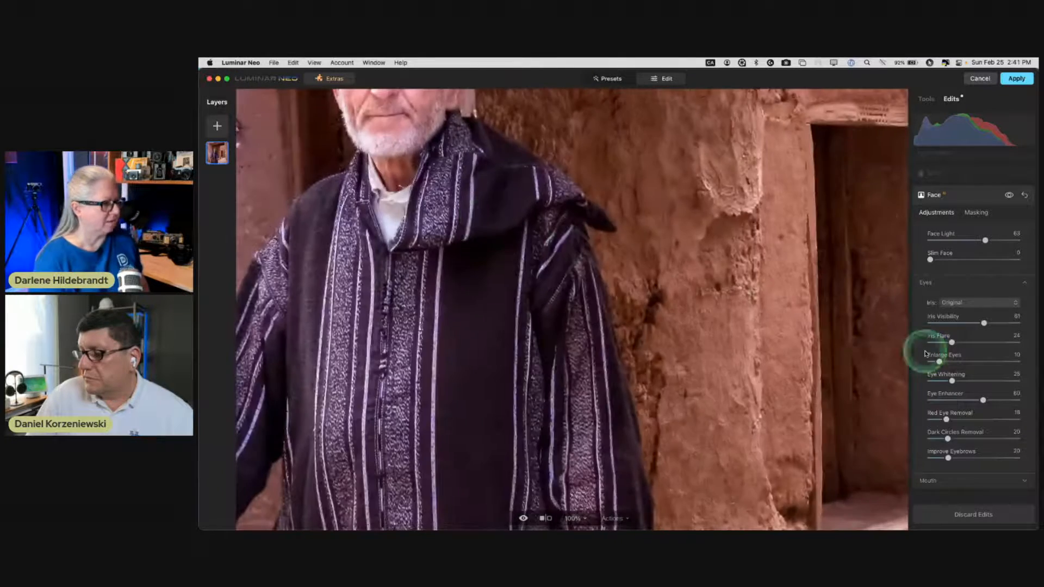
left_click_drag(478, 210, 629, 326)
key("super+equal")
left_click_drag(656, 247, 669, 396)
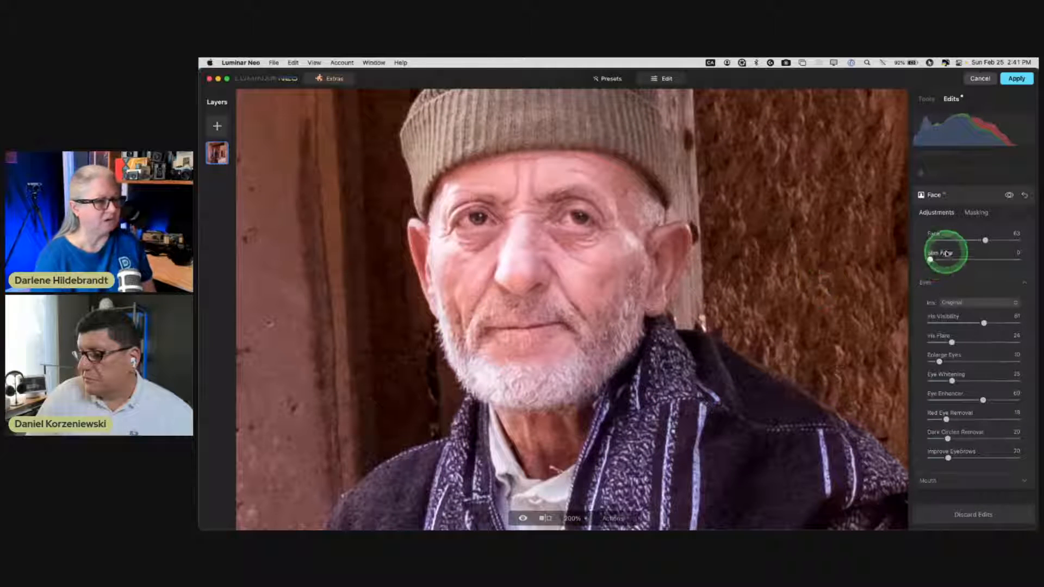
left_click(970, 303)
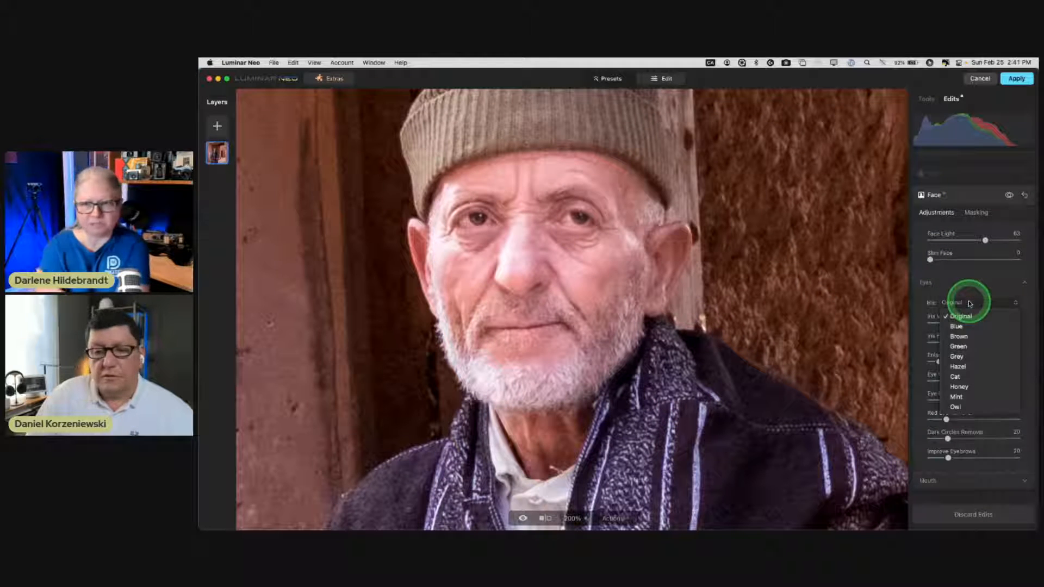
left_click(958, 336)
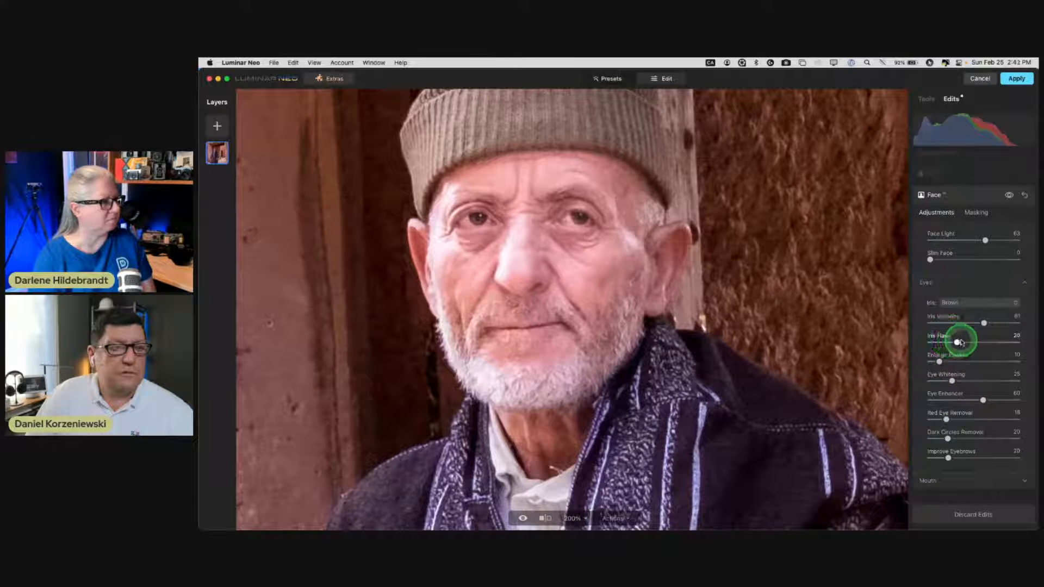
left_click(986, 303)
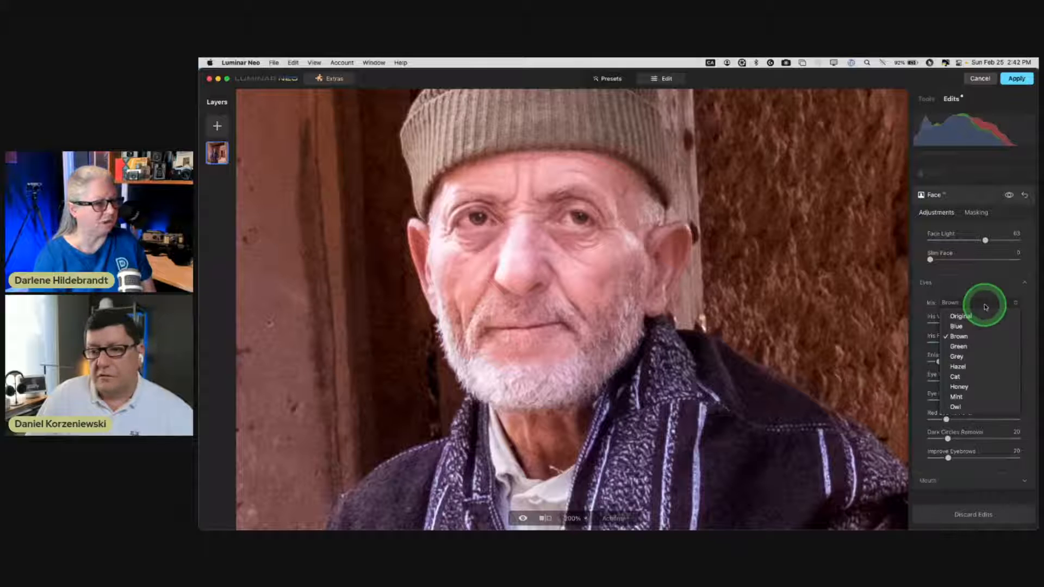
key("Escape")
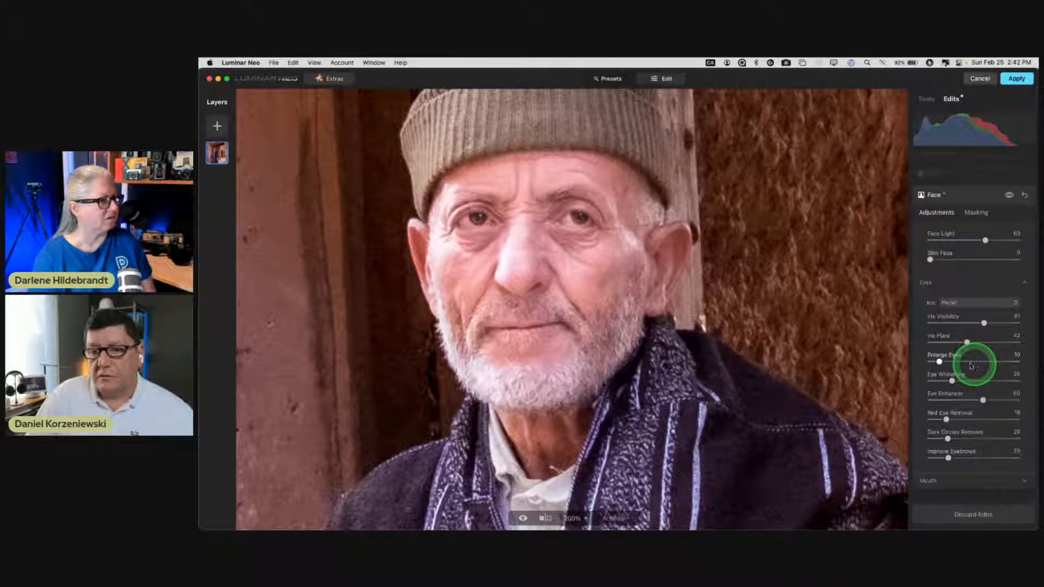
- Try the Green iris color on the man's eyes and settle on Honey as the iris color
left_click(963, 303)
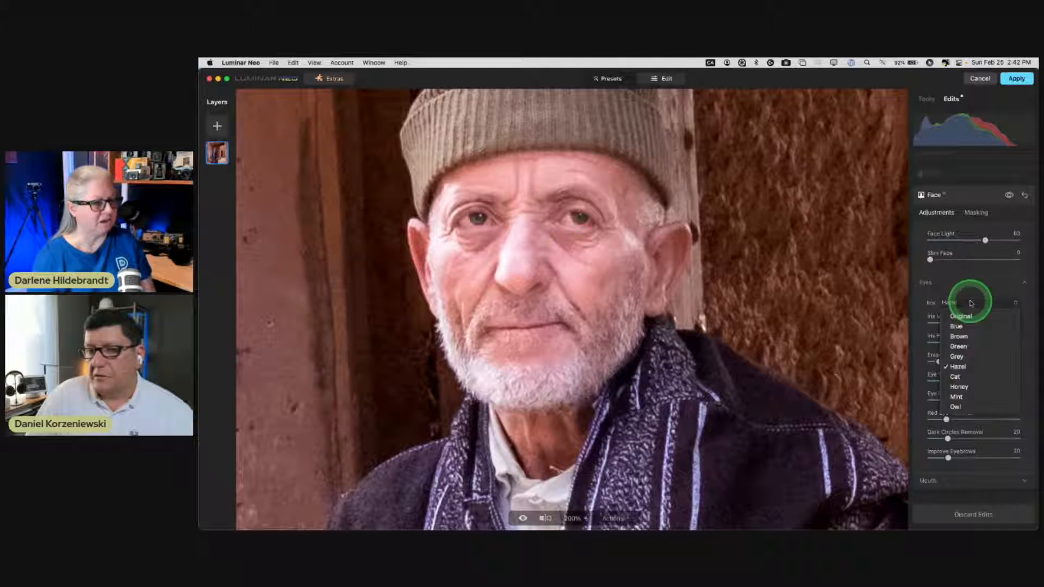
left_click(966, 345)
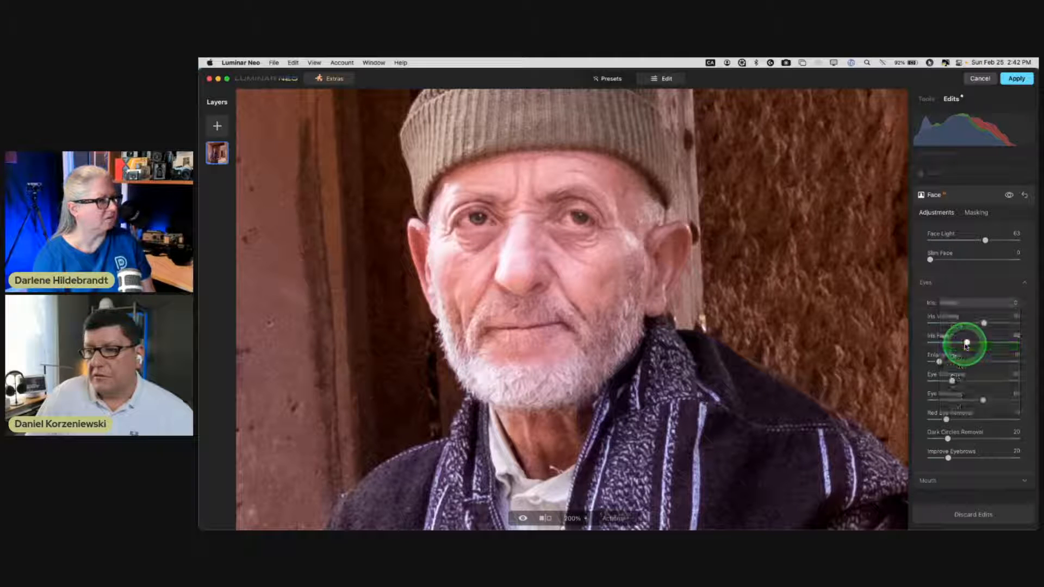
left_click(977, 304)
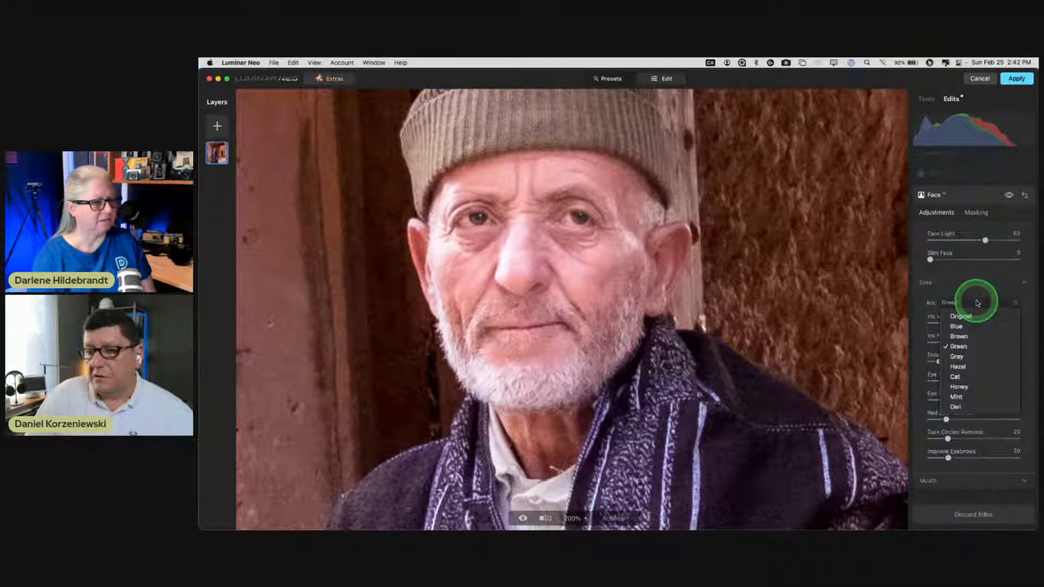
left_click(953, 333)
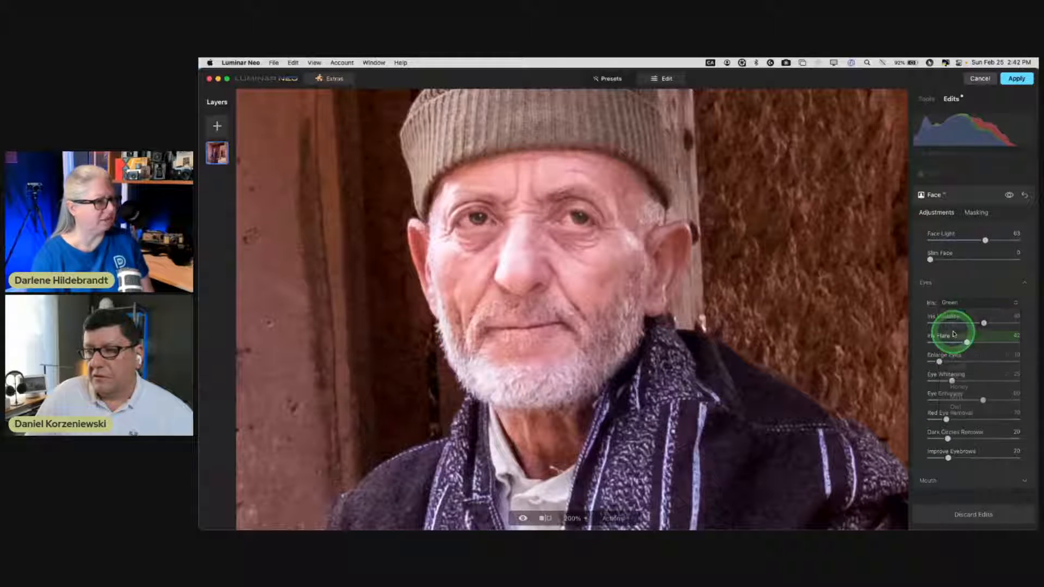
left_click(956, 302)
left_click(963, 388)
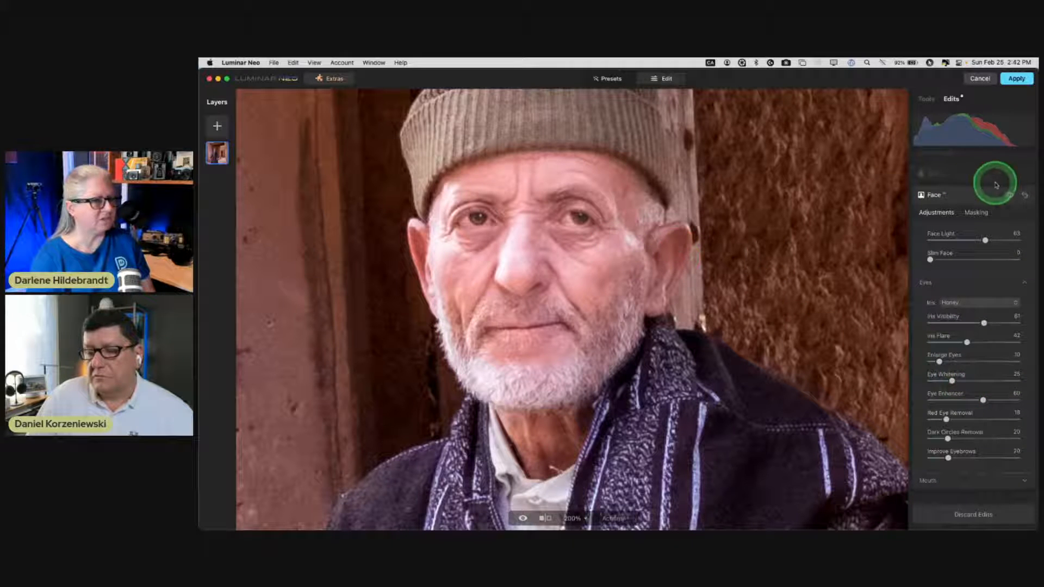
- Compare the portrait with and without the Face edit
left_click(1010, 196)
left_click(1010, 196)
left_click(1010, 196)
left_click(1009, 196)
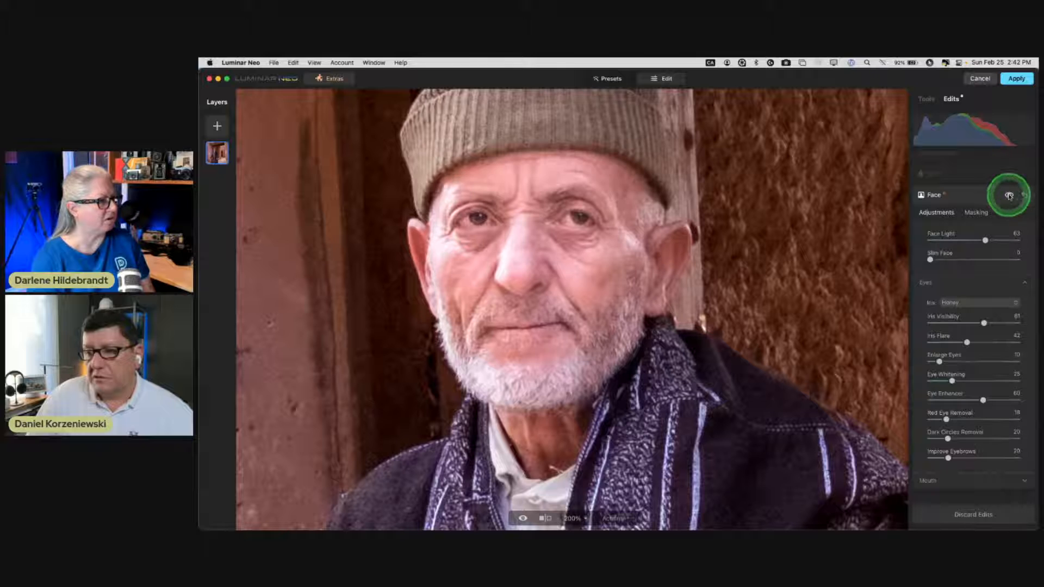
- Set the Face edit's Enlarge Eyes to 11 and Dark Circles Removal to 42, and raise Red Eye Removal
left_click_drag(939, 362, 939, 362)
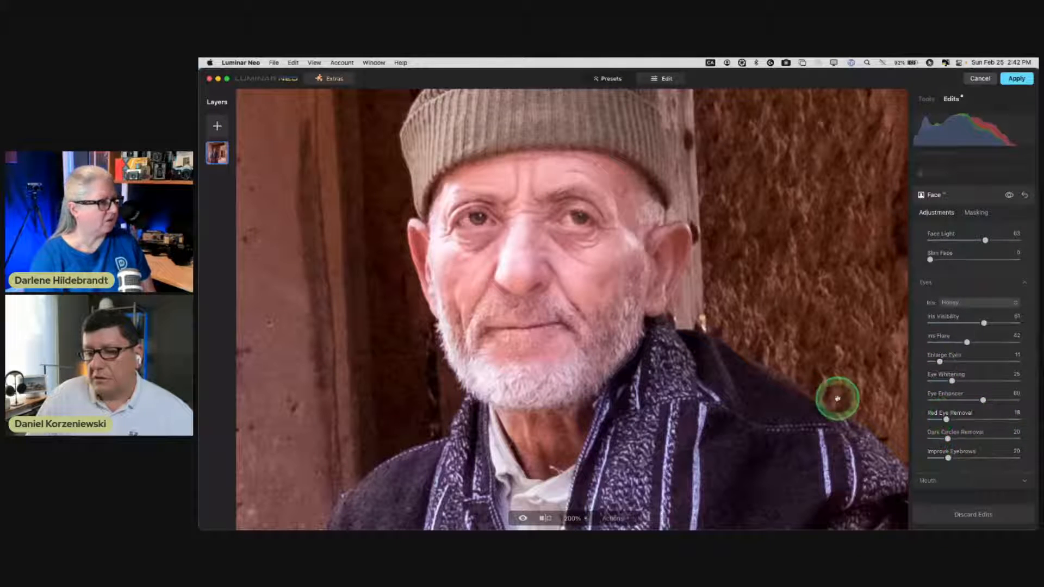
left_click(992, 420)
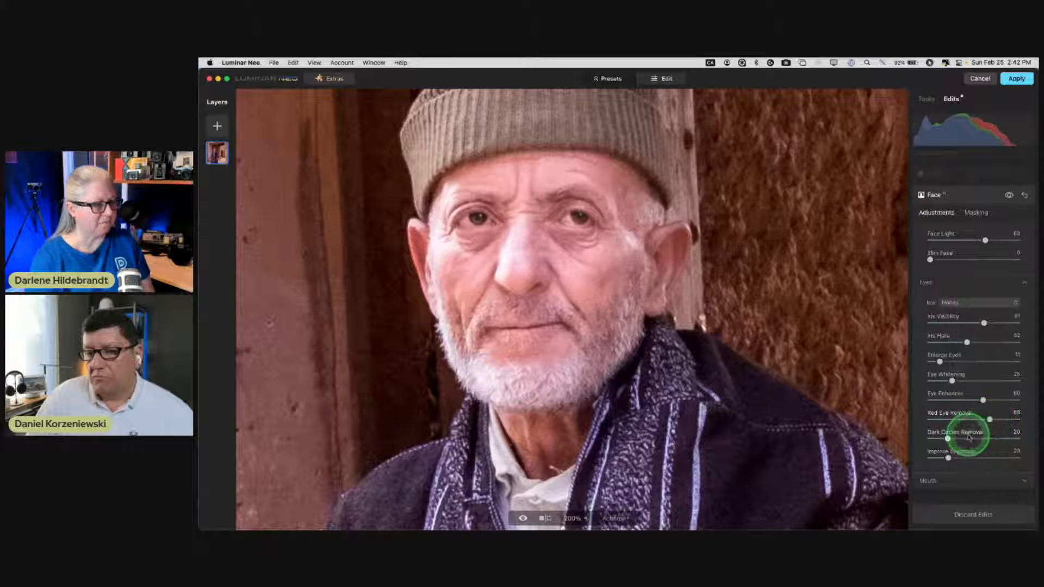
left_click_drag(948, 439, 886, 430)
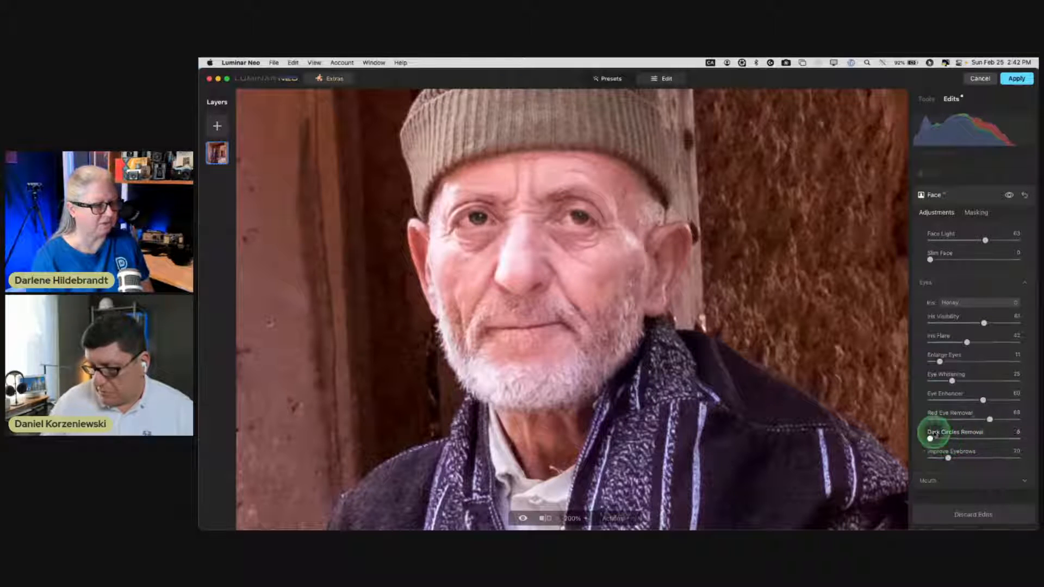
left_click_drag(944, 437, 847, 421)
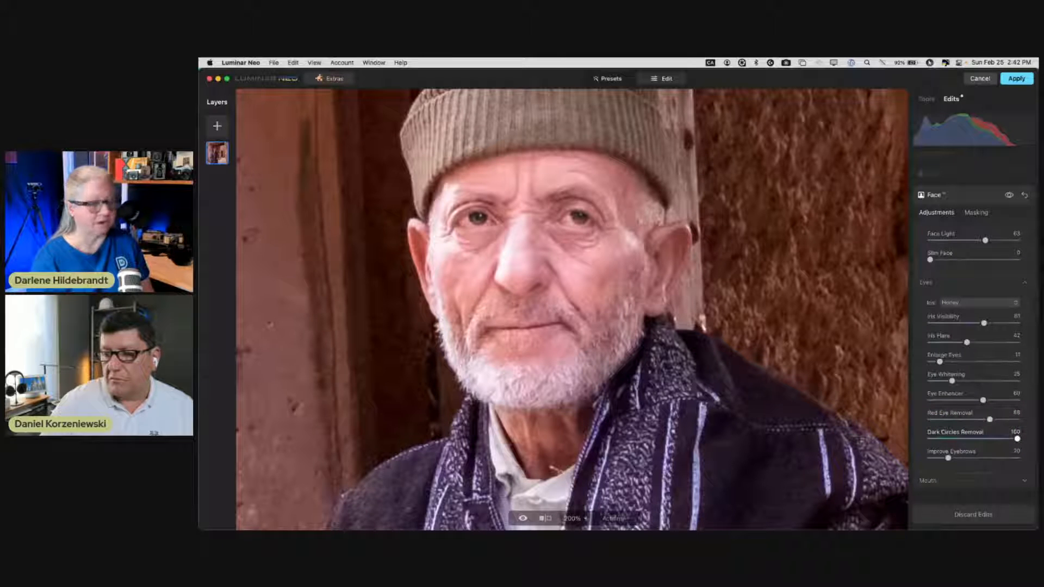
left_click_drag(1022, 417, 952, 418)
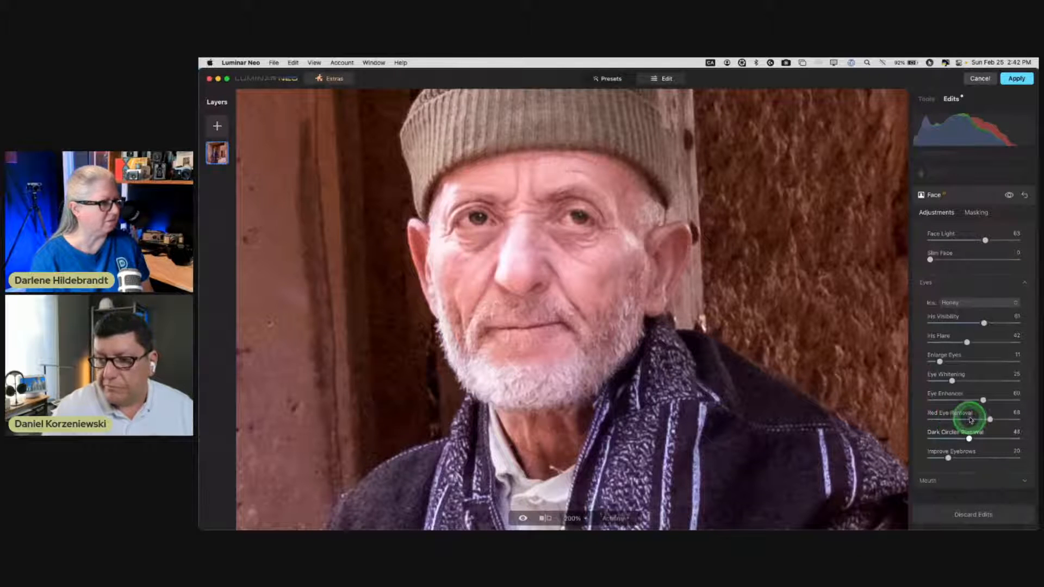
- Open the Face edit's mouth settings, try out Lips Redness and set Lips Darkening to 53
scroll(956, 391, "down", 1)
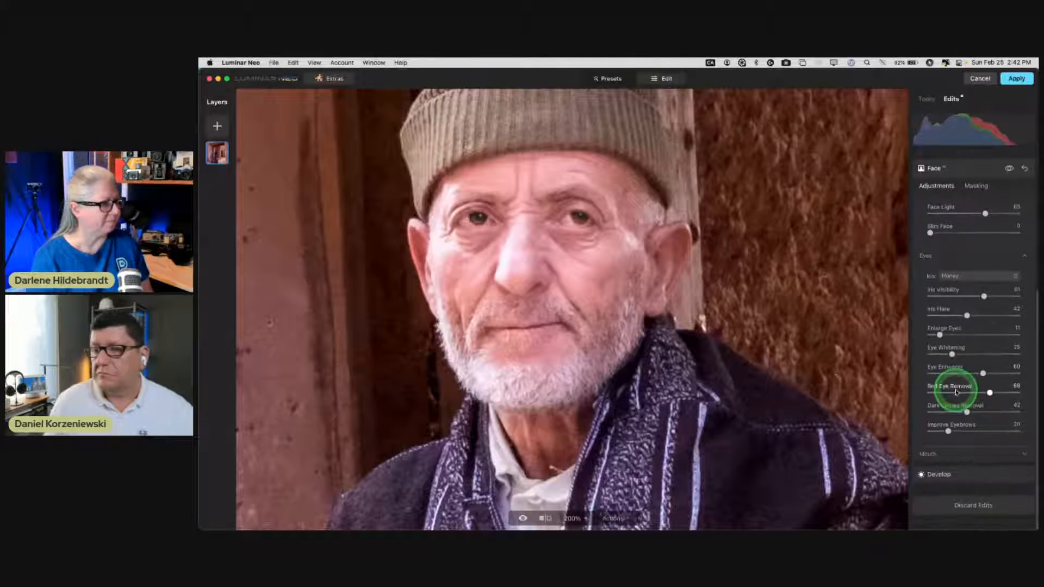
left_click(950, 446)
left_click(940, 466)
scroll(930, 373, "down", 5)
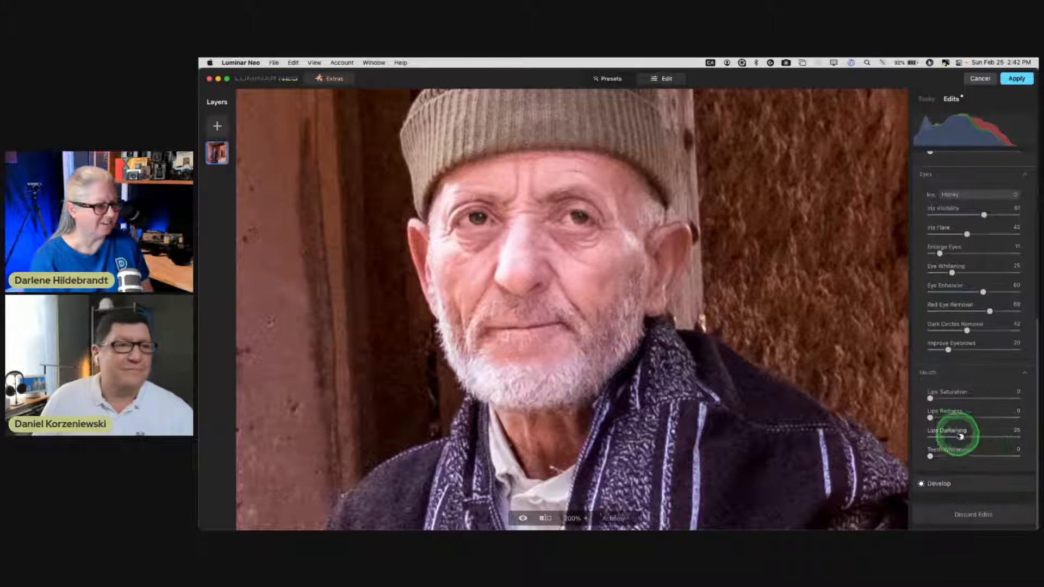
left_click_drag(951, 420, 1017, 418)
left_click_drag(942, 412, 889, 404)
left_click_drag(961, 438, 883, 419)
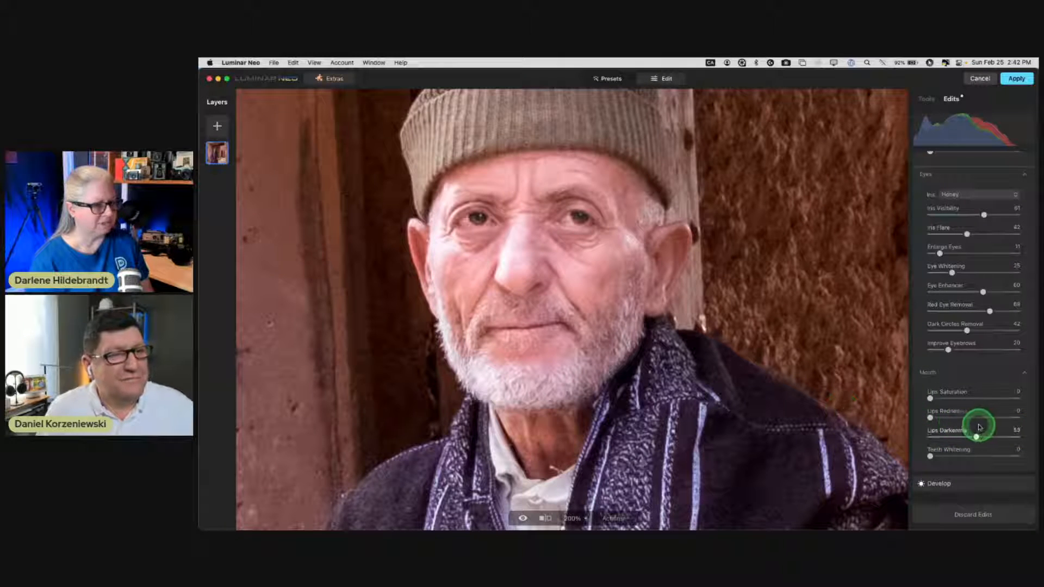
- Open the Enhance edit and raise Accent slightly on the whole photo
scroll(980, 402, "up", 8)
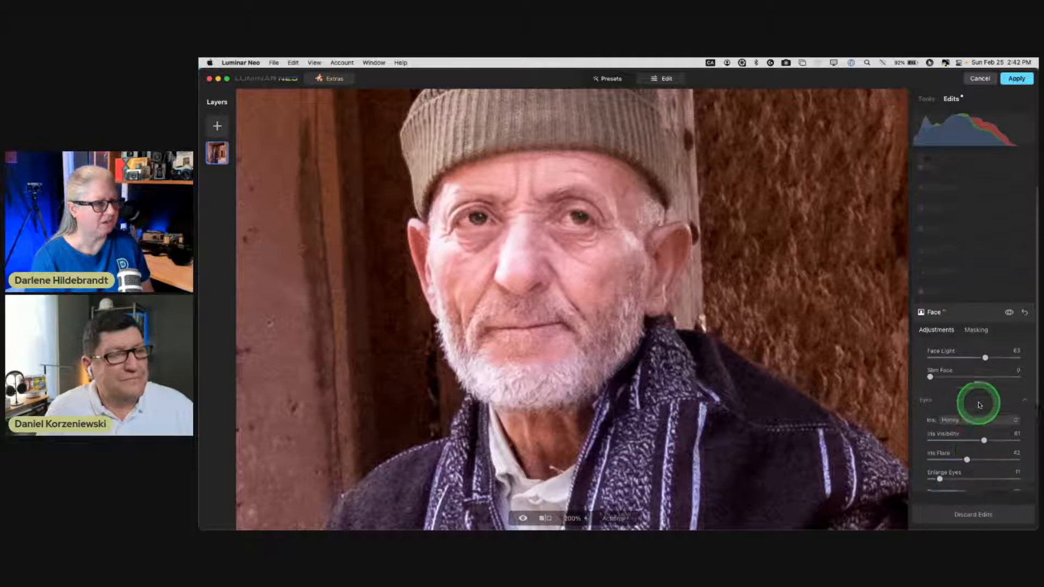
scroll(973, 294, "up", 2)
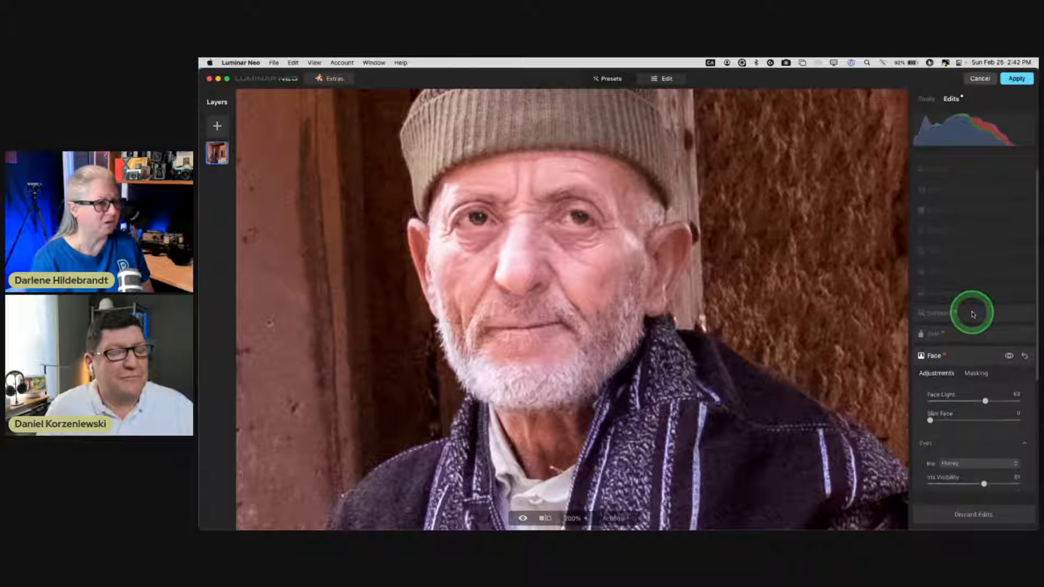
left_click(973, 314)
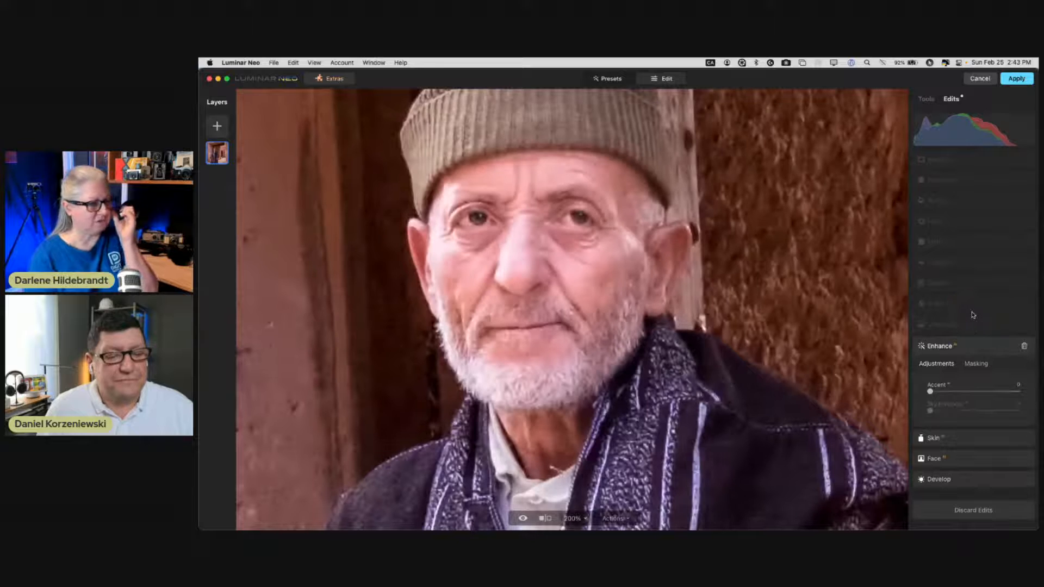
left_click(961, 332)
left_click(931, 390)
left_click(809, 336)
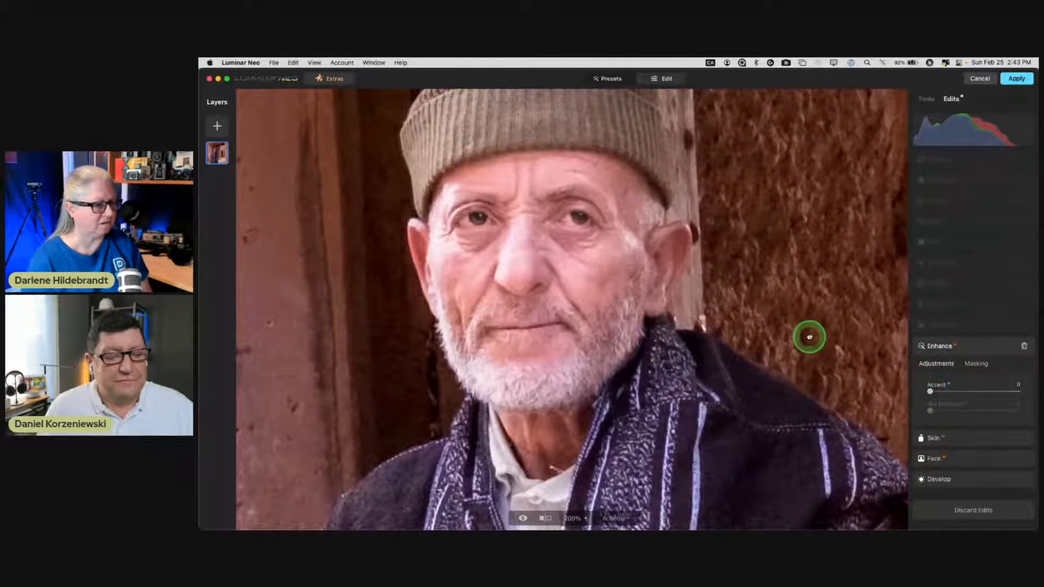
mouse_move(931, 391)
left_mouse_down()
mouse_move(984, 390)
mouse_move(925, 390)
mouse_move(947, 390)
left_mouse_up()
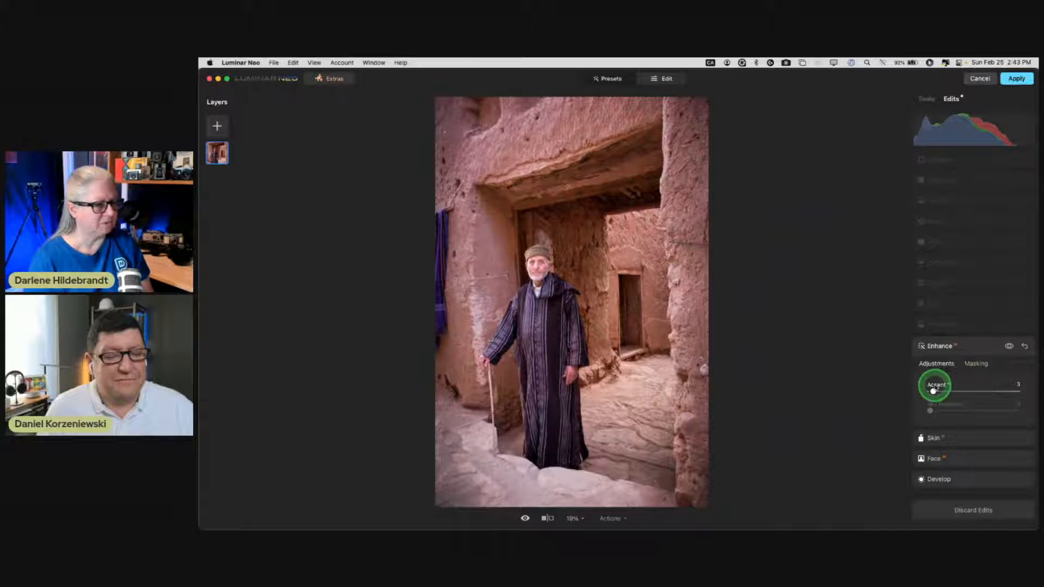
- Open the Landscape edit and add a small amount of Golden Hour and Dehaze to the photo
left_click(959, 330)
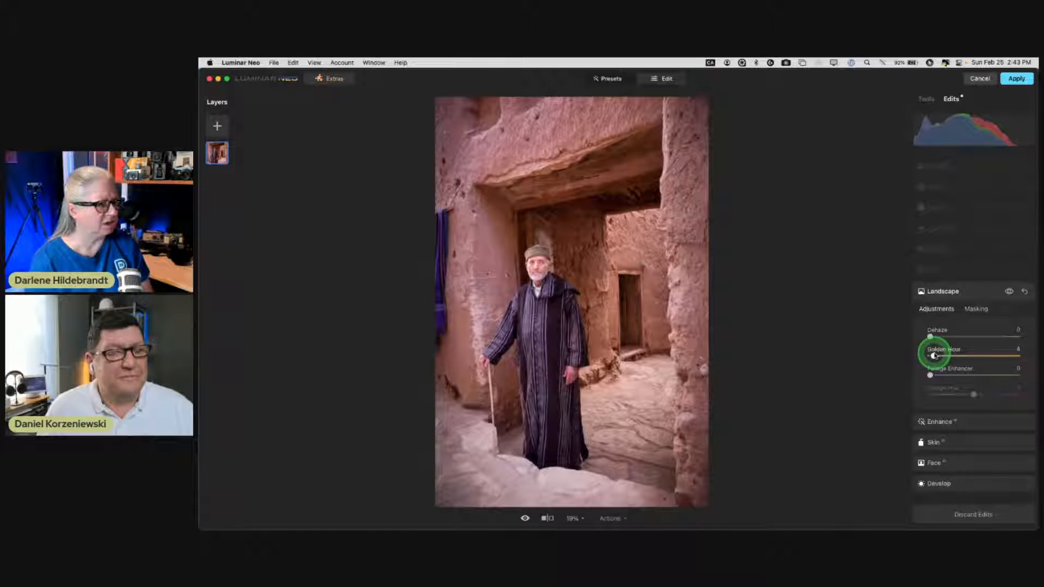
left_click_drag(935, 344, 936, 336)
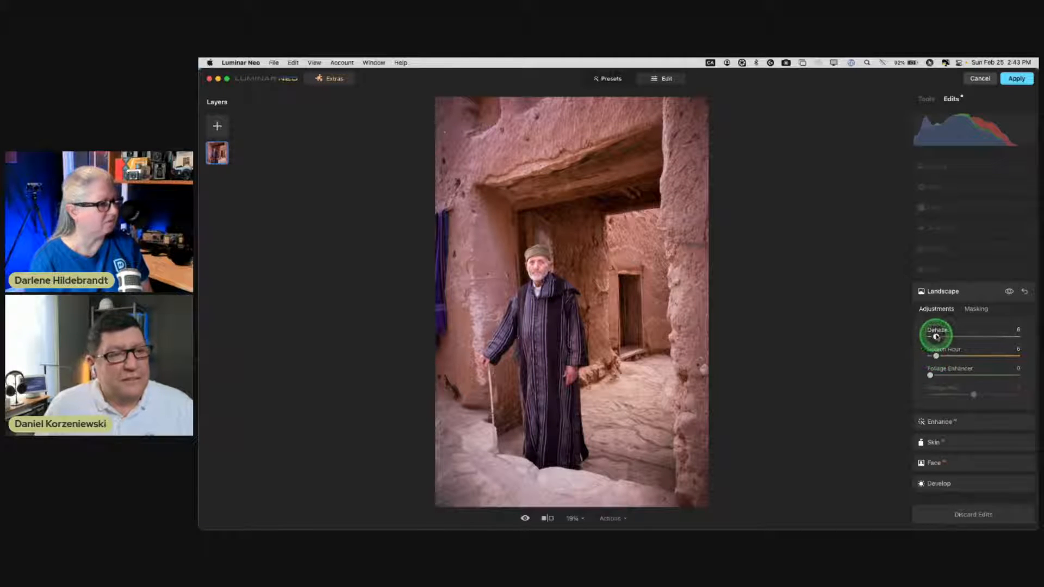
- Review the Color and Details edits and compare the man's close-up with and without the Details edit
left_click(959, 271)
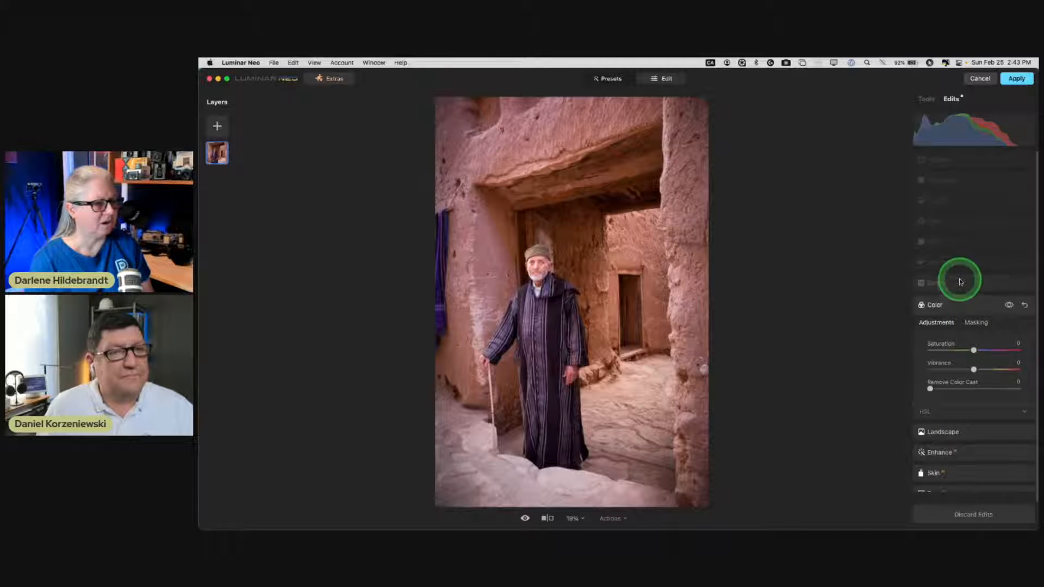
left_click(964, 283)
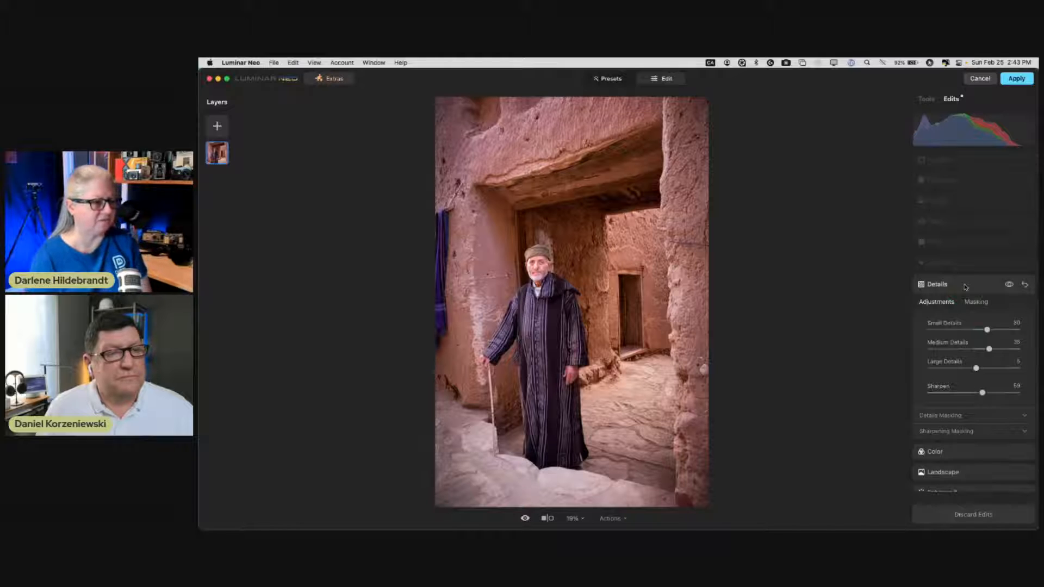
left_click(546, 269)
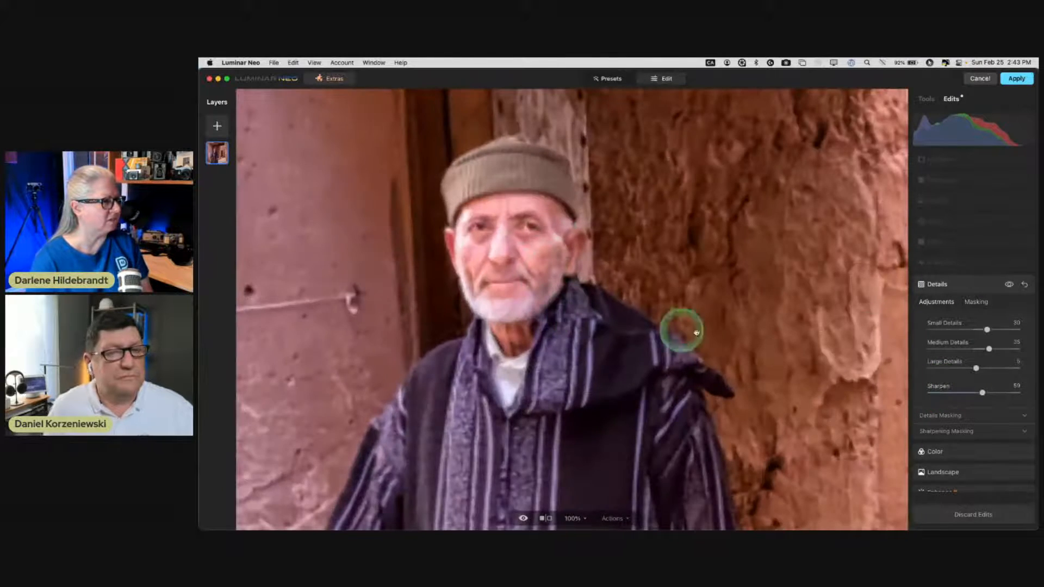
left_click(1010, 285)
left_click(1010, 286)
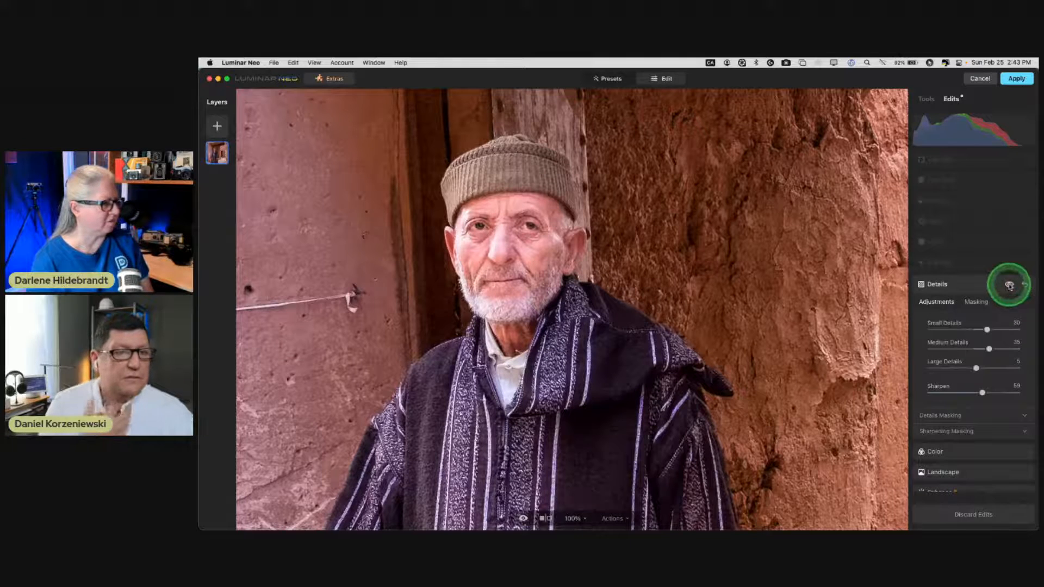
left_click(459, 266)
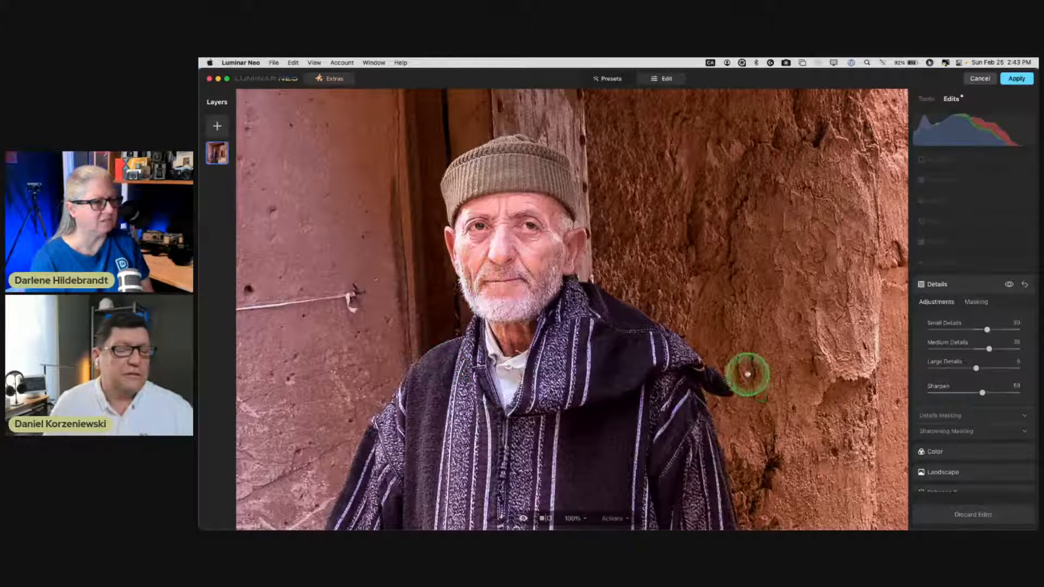
- Open the Dramatic edit with its brightness and saturation settings, and set Local Contrast to 33 and Amount to 57
left_click(972, 267)
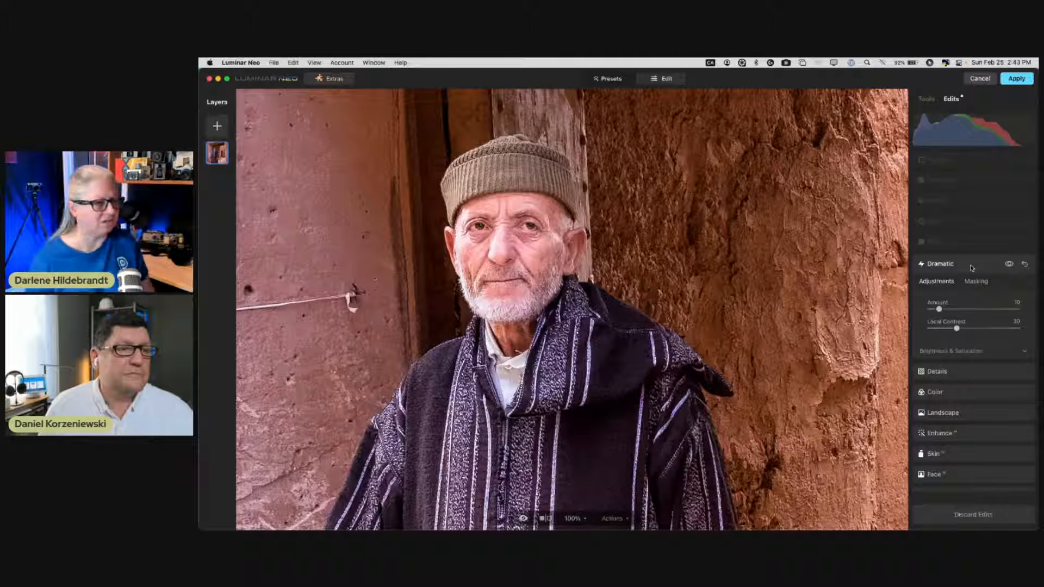
left_click(946, 331)
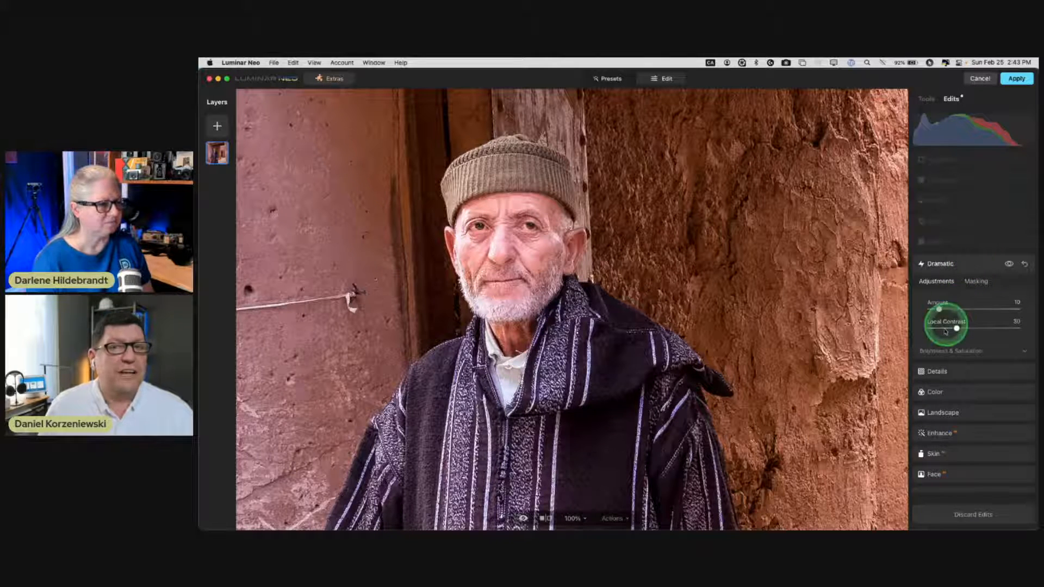
left_click(933, 351)
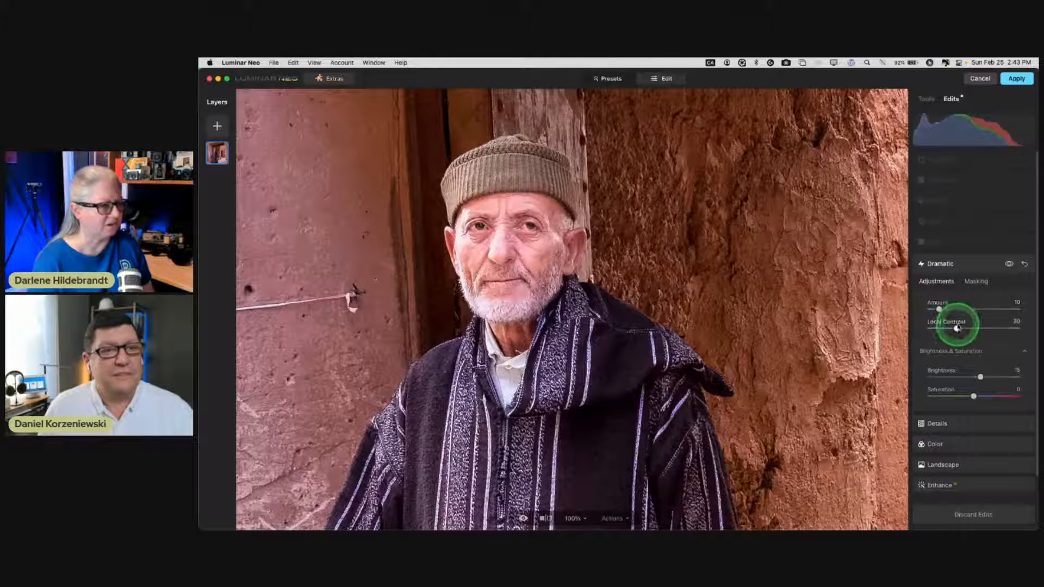
left_click_drag(958, 328, 989, 325)
mouse_move(940, 310)
left_mouse_down()
mouse_move(980, 310)
mouse_move(945, 307)
left_mouse_up()
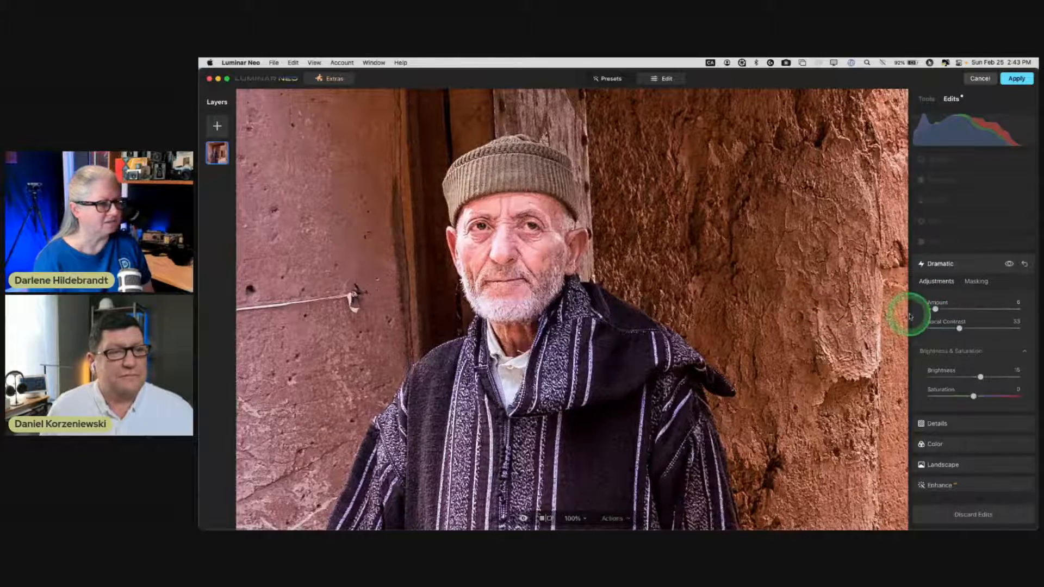
left_click(801, 294)
left_click_drag(934, 310, 968, 309)
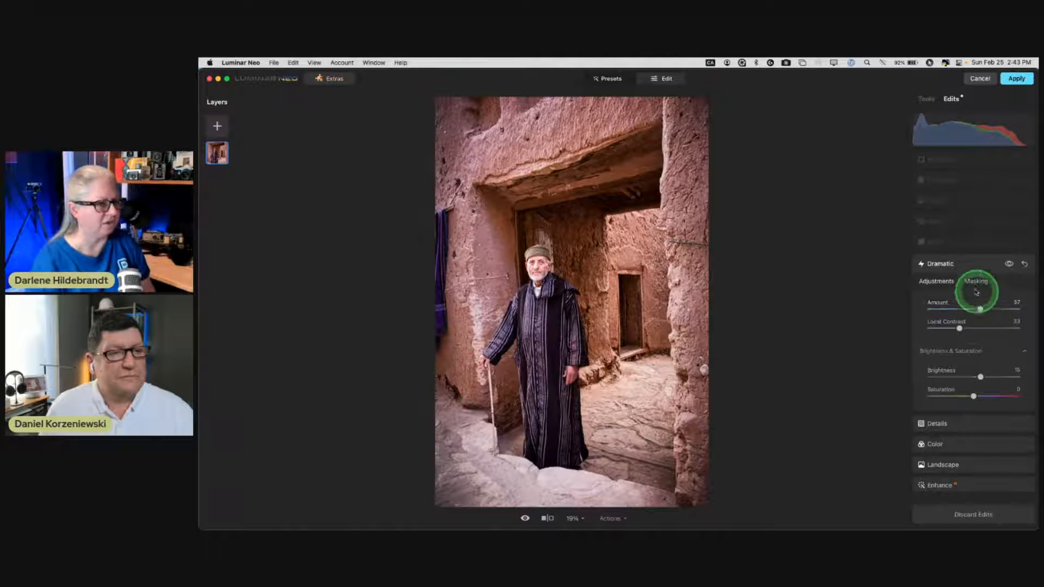
- Open the Dramatic edit's masking options and check the mask overlay, hiding it again after the check
left_click(977, 282)
left_click(949, 367)
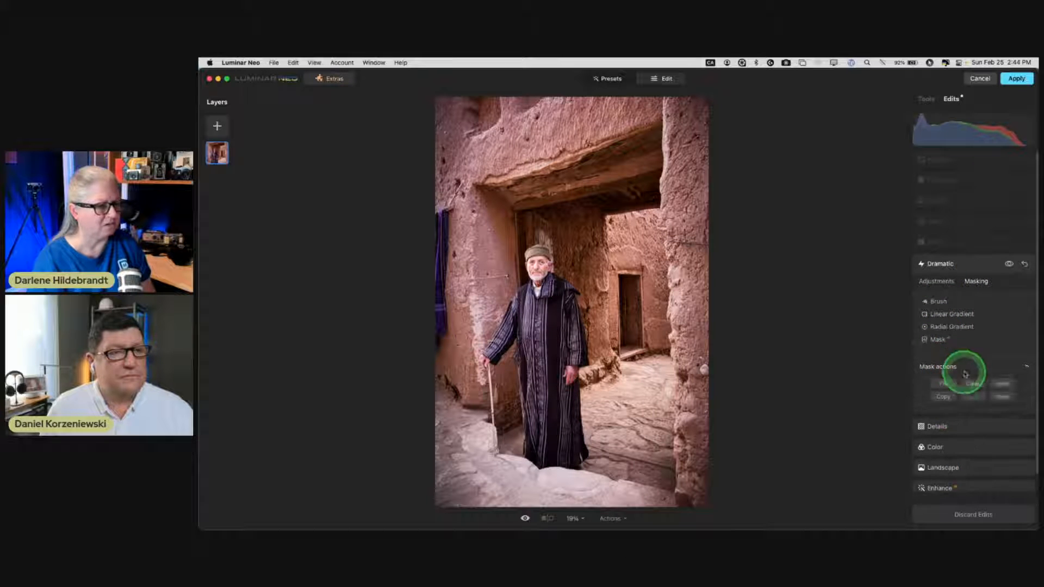
left_click(1002, 396)
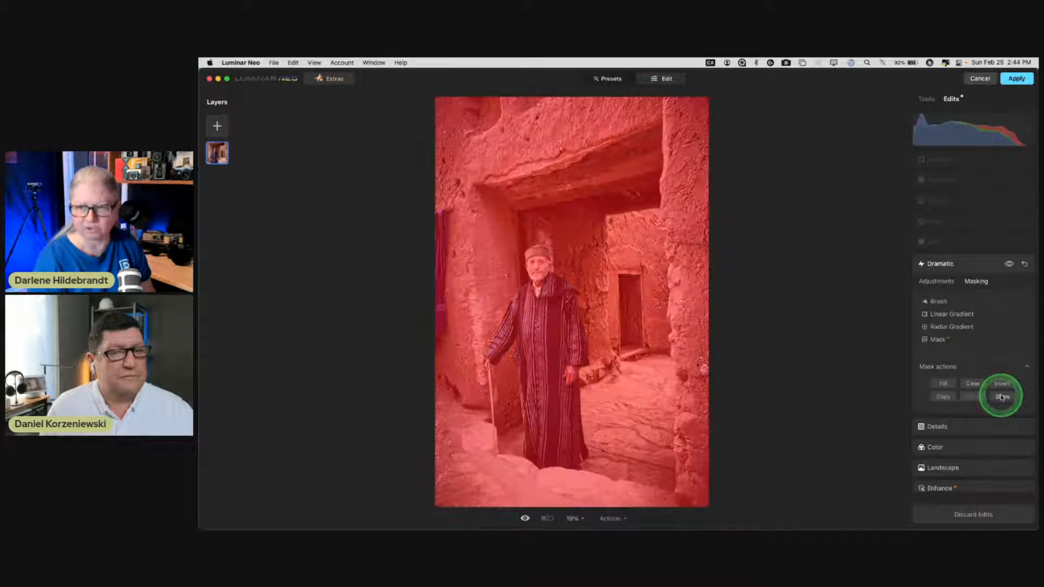
left_click(1002, 397)
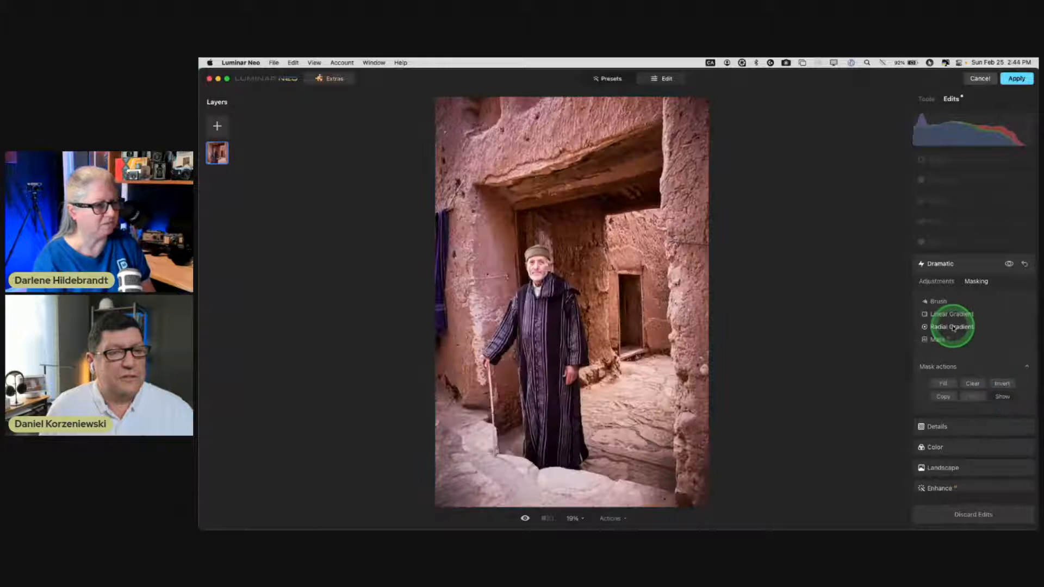
- Add a radial gradient mask to the Dramatic edit, stretching and tilting its ellipse around the man and the doorway
left_click(955, 329)
left_click_drag(558, 264, 558, 460)
left_click_drag(559, 264, 579, 296)
left_click_drag(662, 258, 664, 258)
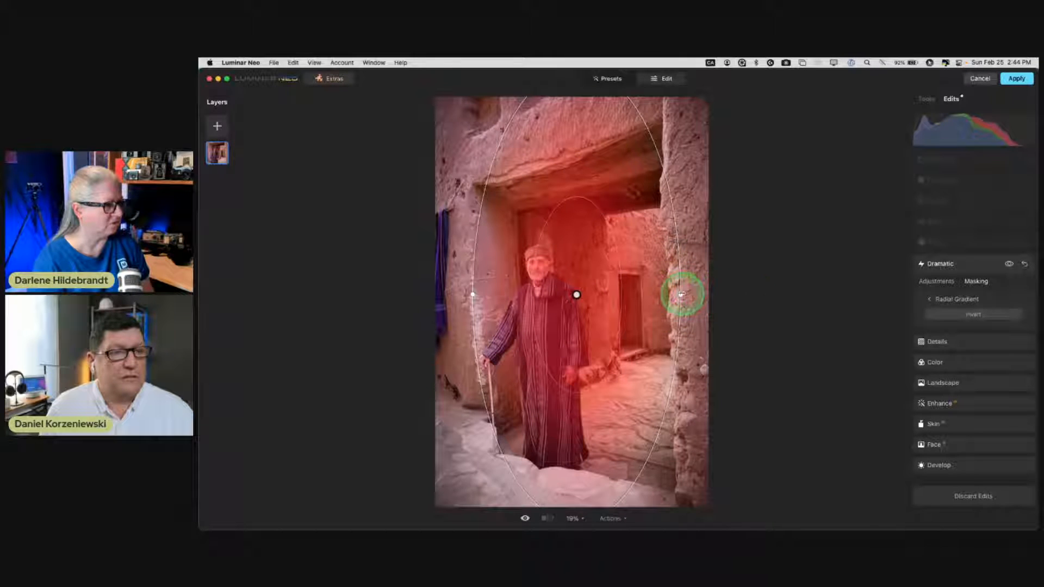
left_click_drag(681, 295, 727, 298)
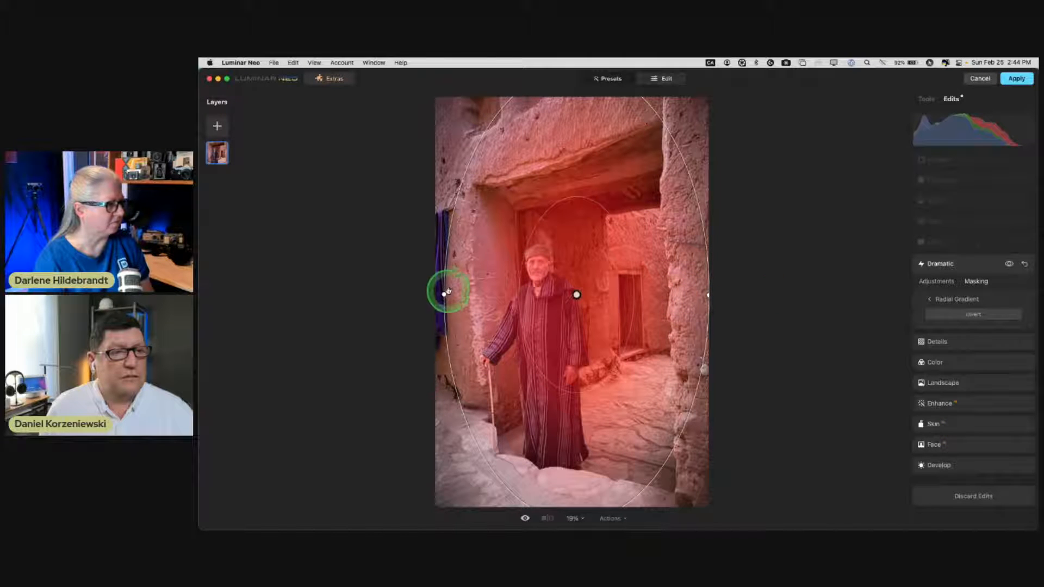
left_click_drag(444, 295, 504, 251)
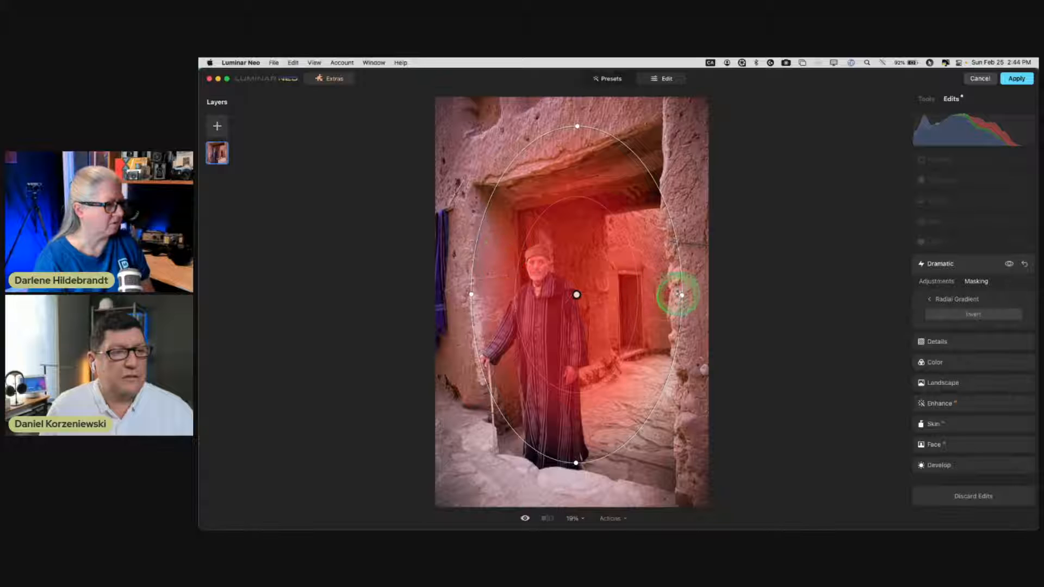
left_click_drag(682, 296, 712, 298)
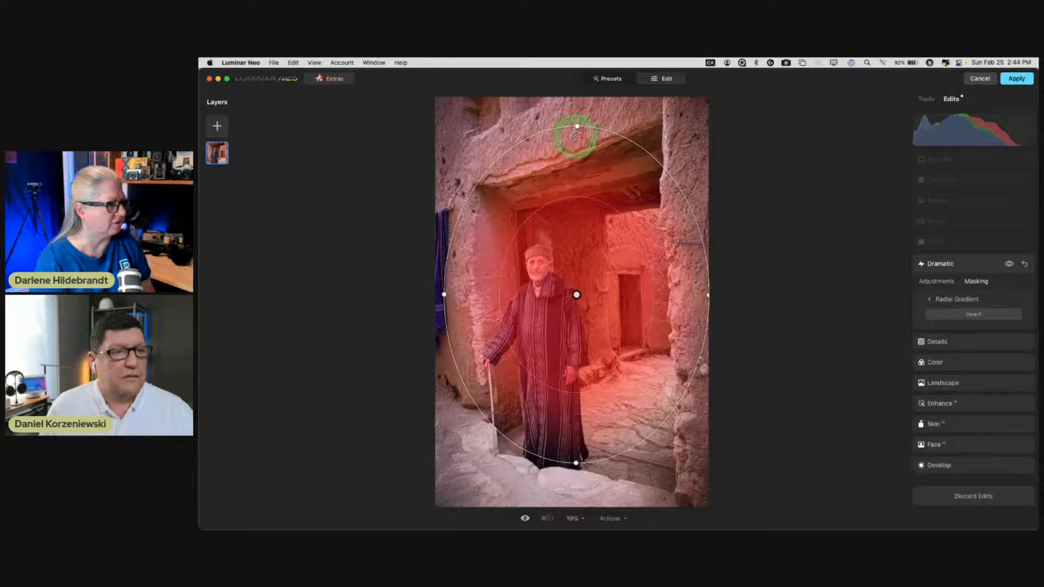
left_click_drag(577, 124, 571, 77)
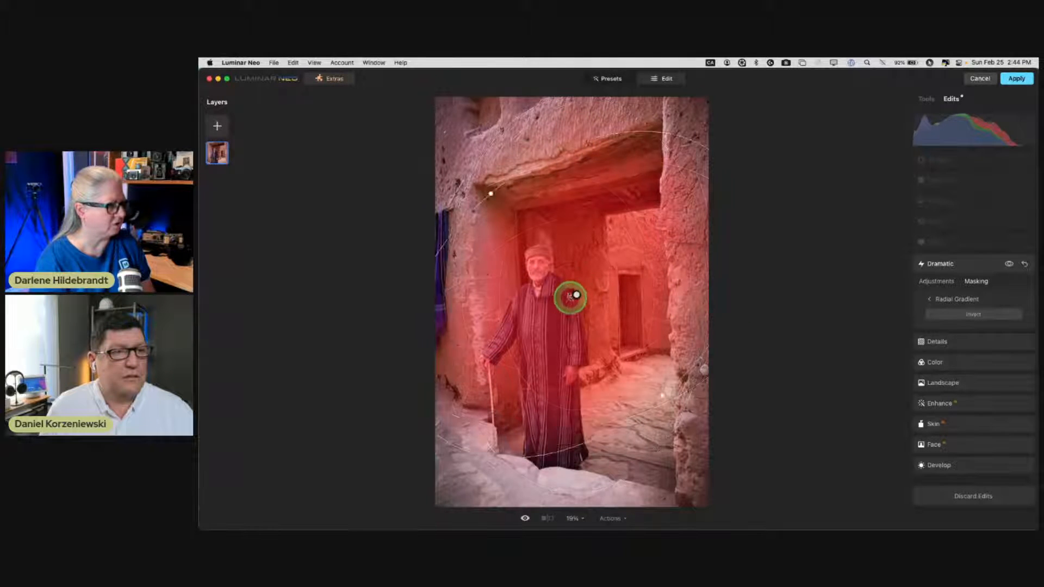
mouse_move(576, 295)
left_mouse_down()
mouse_move(572, 281)
mouse_move(572, 314)
left_mouse_up()
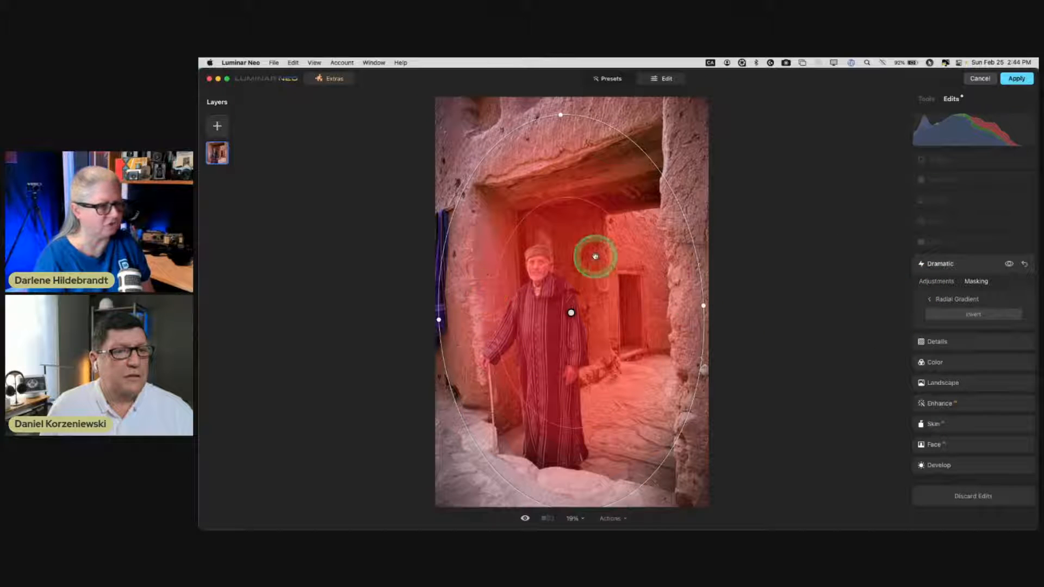
- Return to the Dramatic edit's adjustments and compare the photo with and without the masked edit
left_click(933, 282)
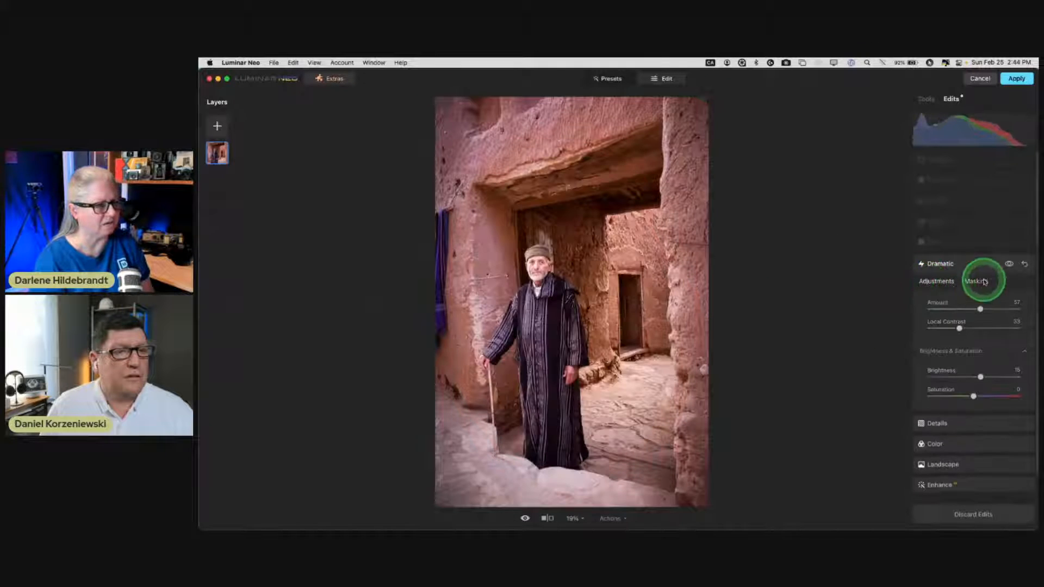
left_click(1009, 264)
left_click(1009, 264)
left_click(1009, 265)
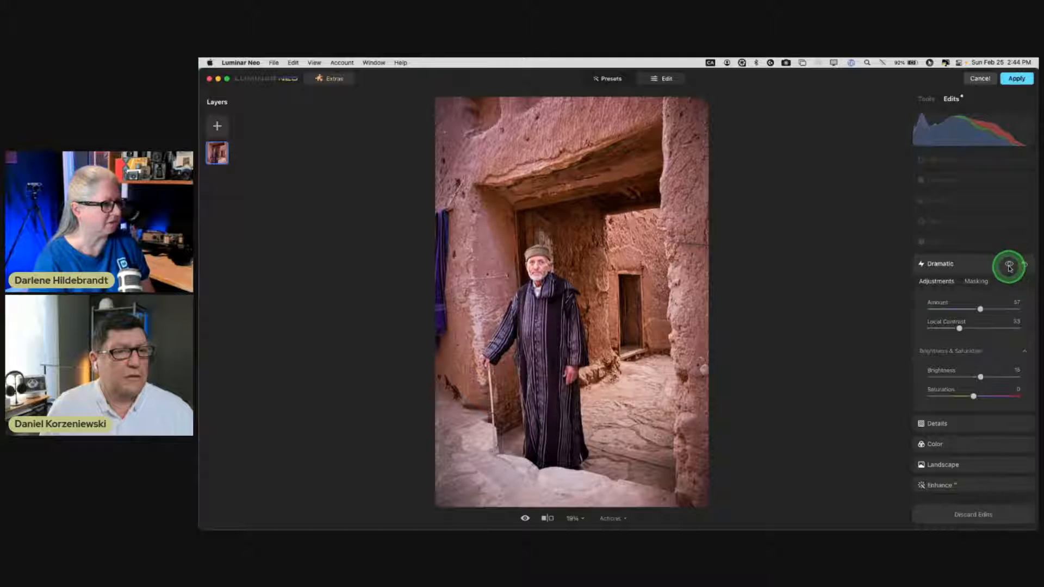
left_click(1009, 264)
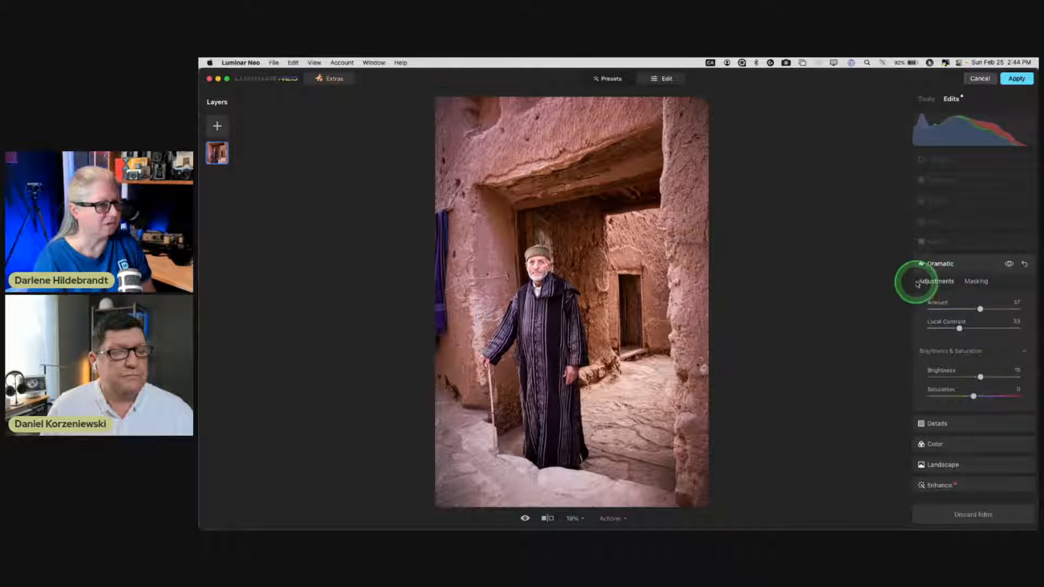
- Open the Matte edit and raise its Amount to 29
left_click(956, 245)
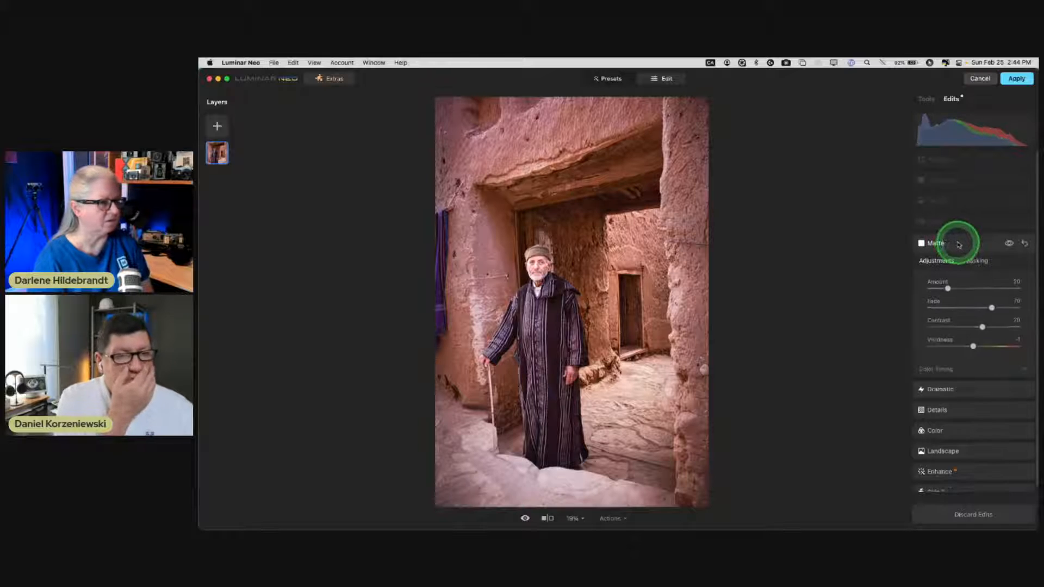
left_click_drag(940, 289, 967, 287)
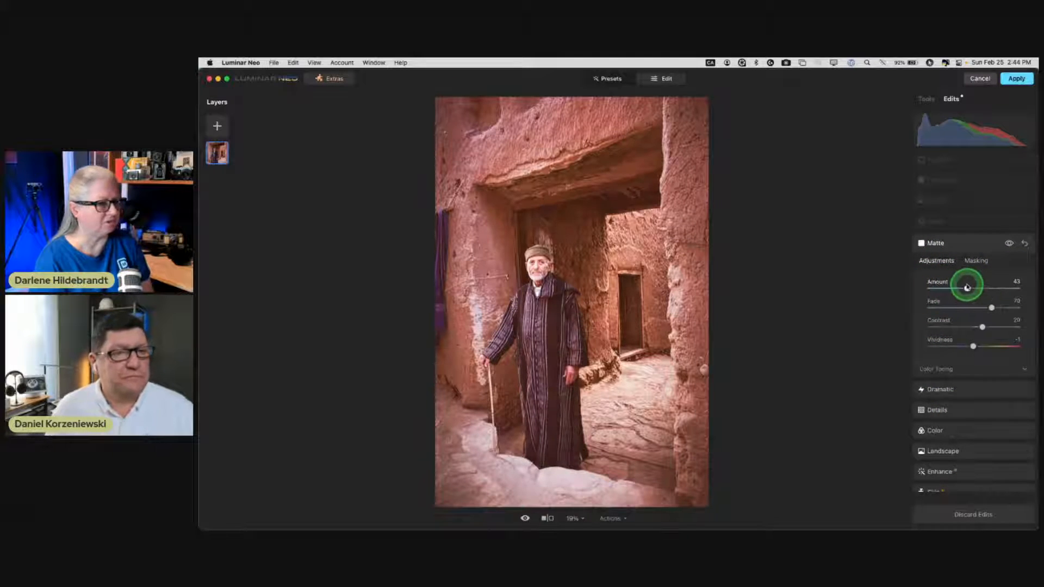
- In the Develop edit, set Exposure to -0.25 and Highlights to -32
scroll(956, 373, "down", 2)
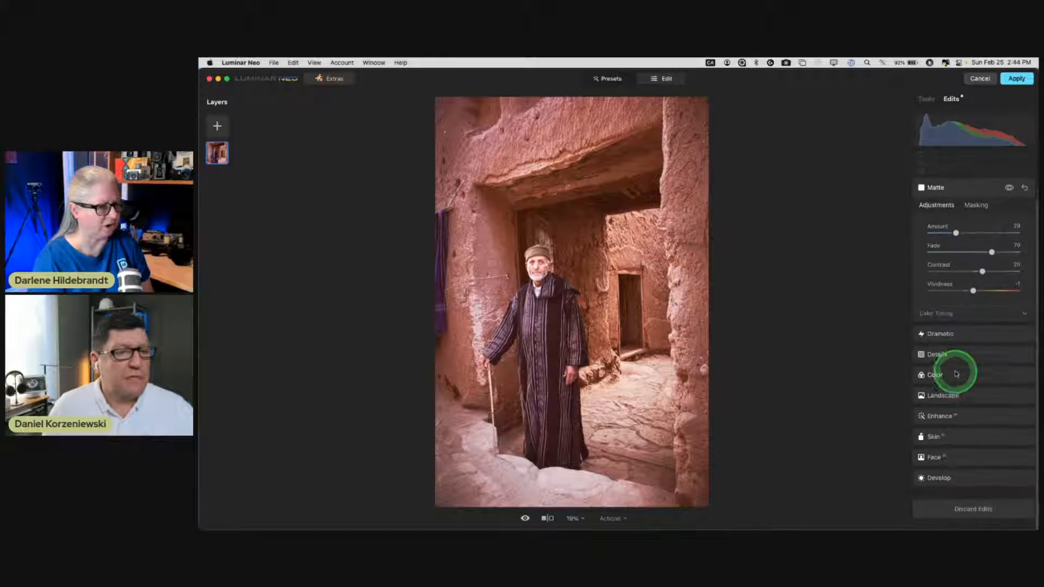
left_click(947, 484)
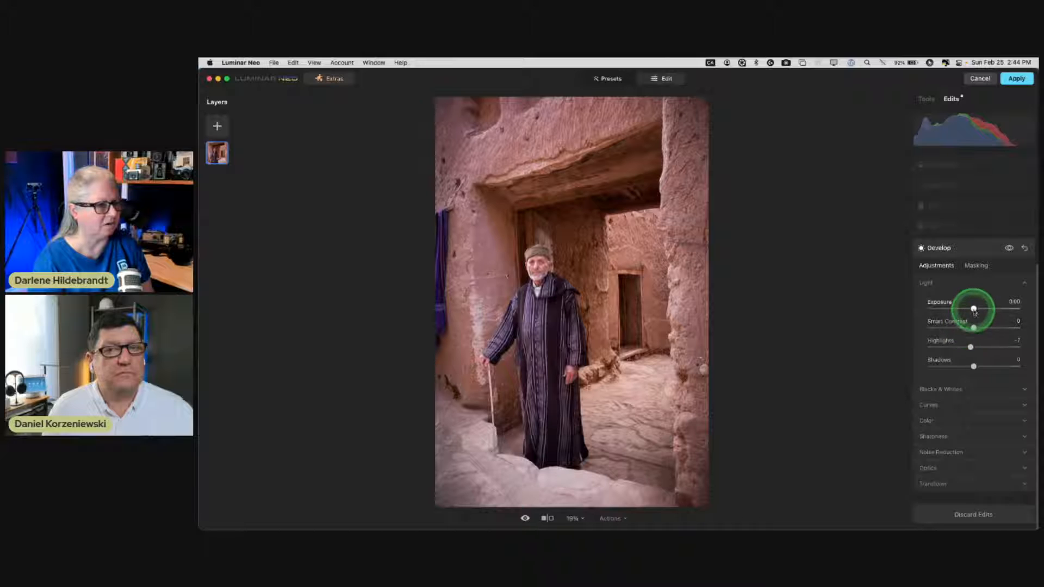
left_click_drag(973, 311, 972, 310)
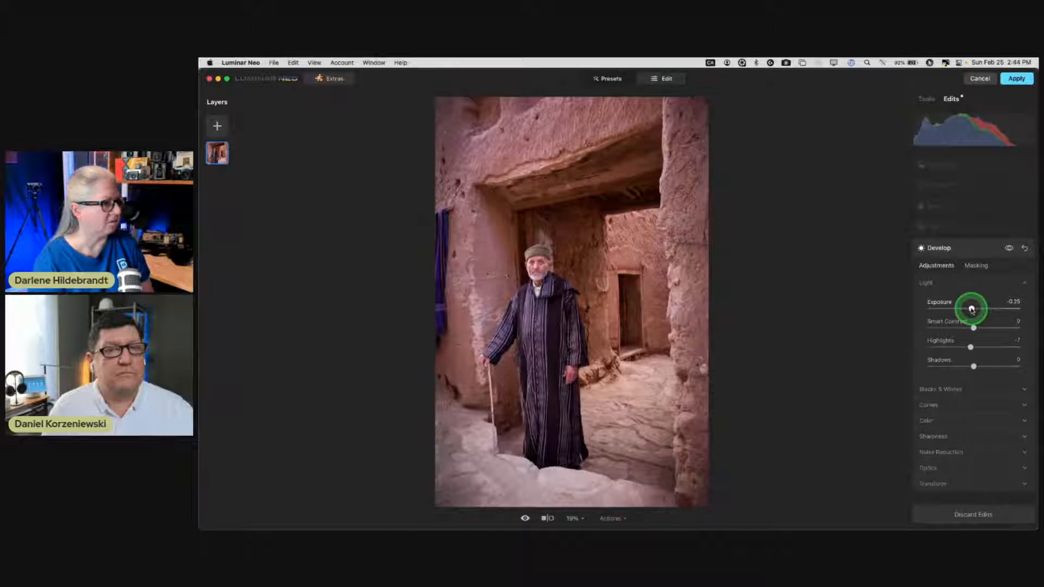
mouse_move(970, 347)
left_mouse_down()
mouse_move(944, 344)
mouse_move(962, 349)
left_mouse_up()
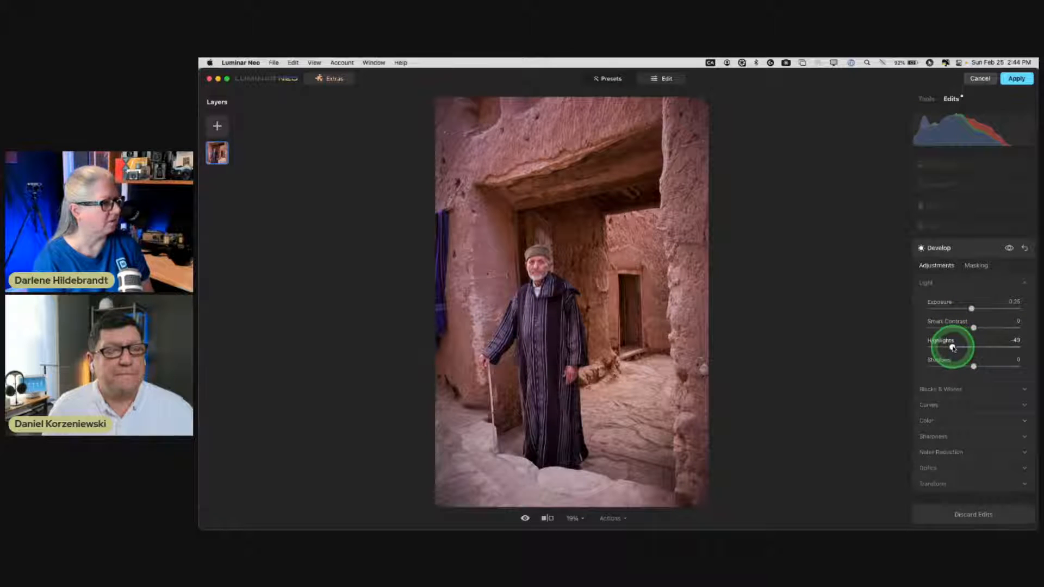
- Check the Face edit's effect on the man and lower its Face Light to about 30
scroll(961, 287, "up", 3)
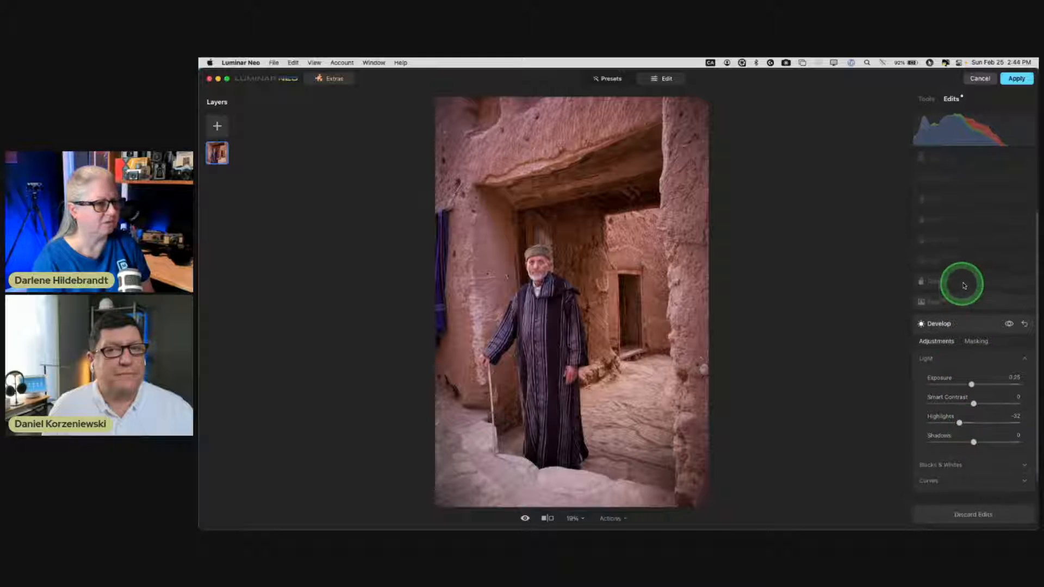
left_click(970, 296)
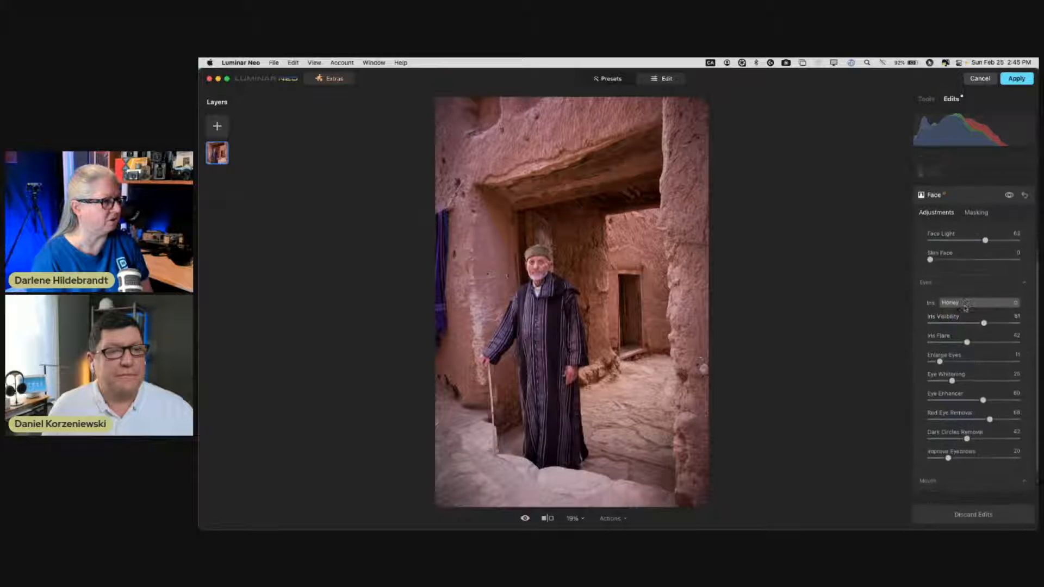
scroll(962, 327, "up", 5)
left_click(937, 339)
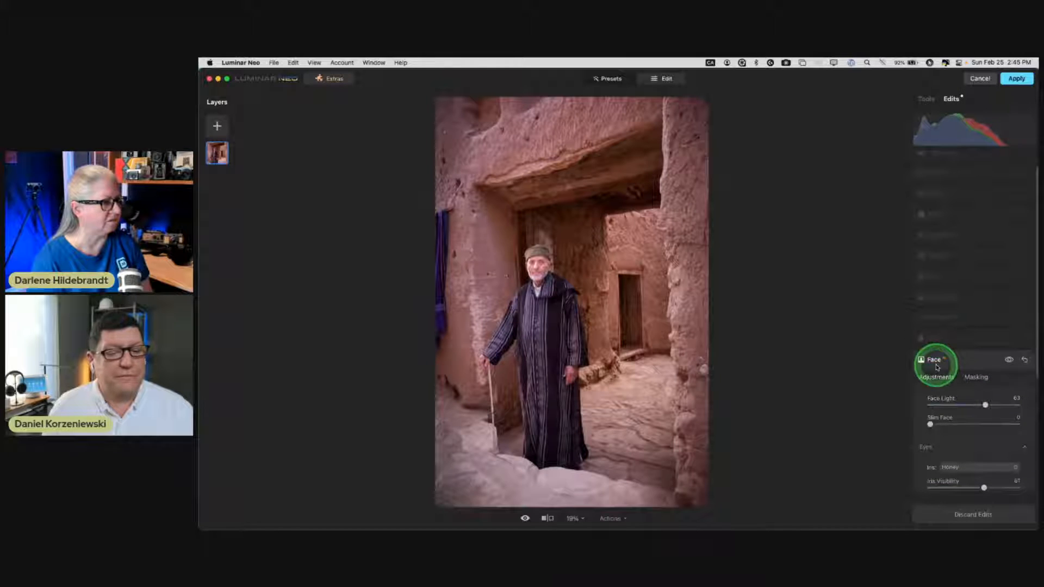
left_click(1009, 360)
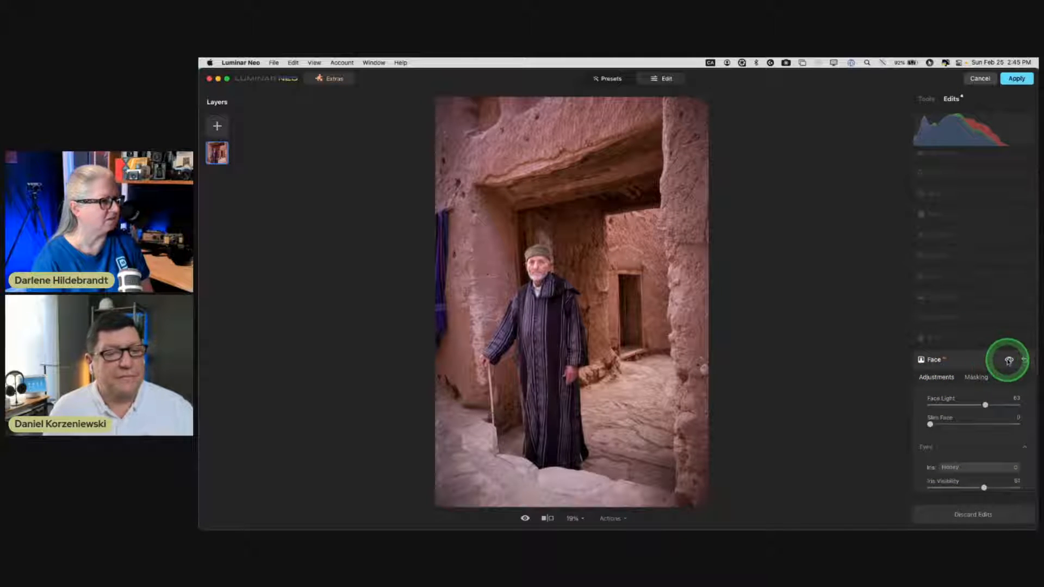
left_click(985, 405)
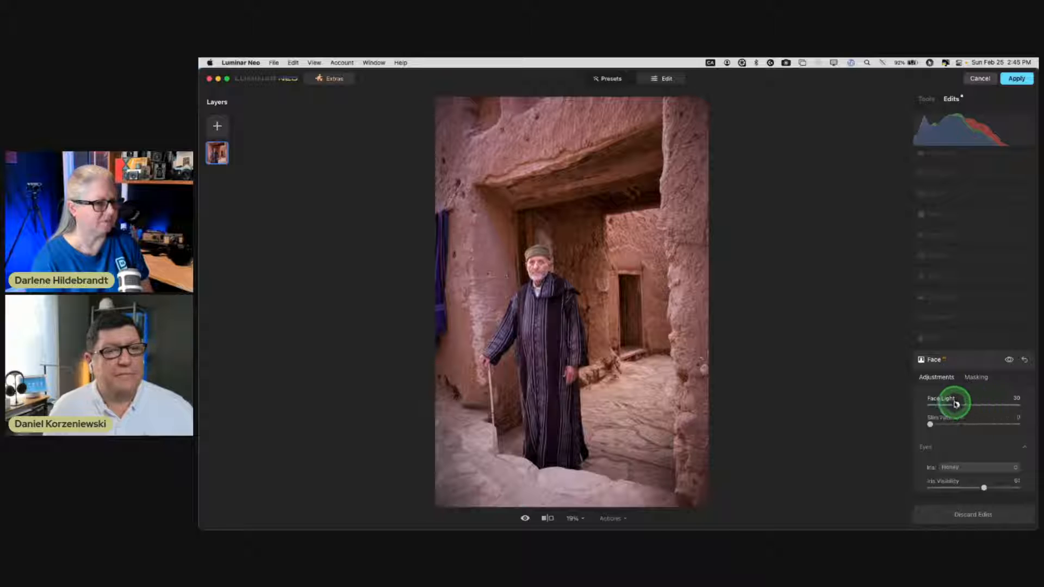
- Reopen the Dramatic edit and lower its Brightness to -5
left_click(969, 235)
scroll(970, 250, "up", 1)
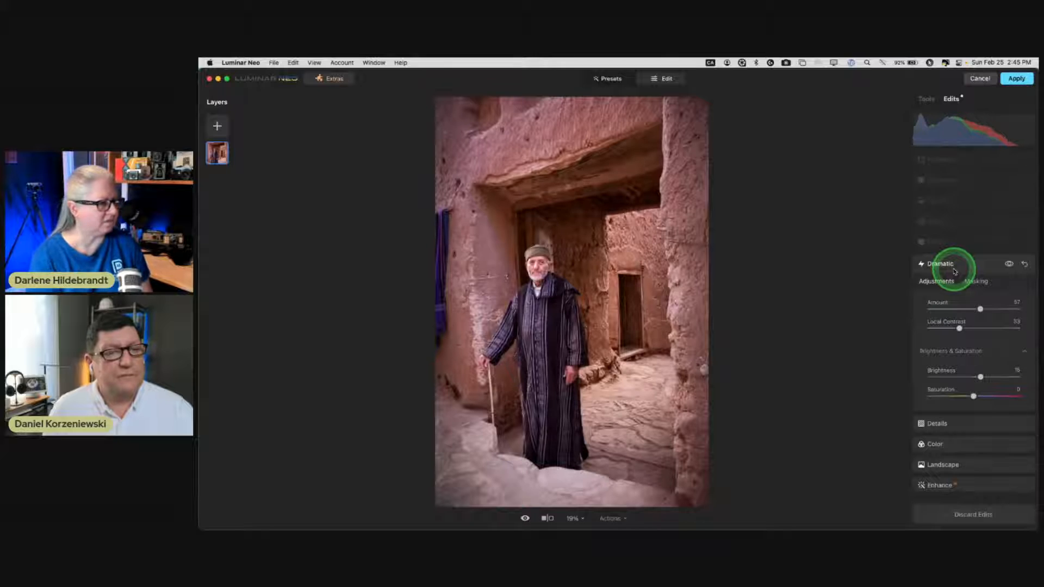
left_click_drag(982, 377, 970, 375)
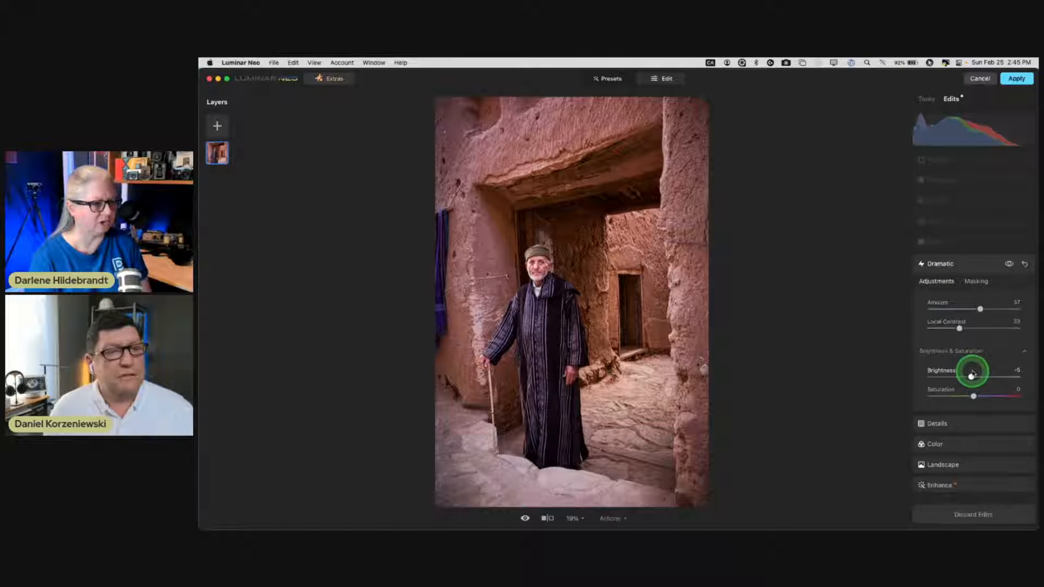
- Reopen the Matte edit and reduce its Fade to about 38
left_click(965, 248)
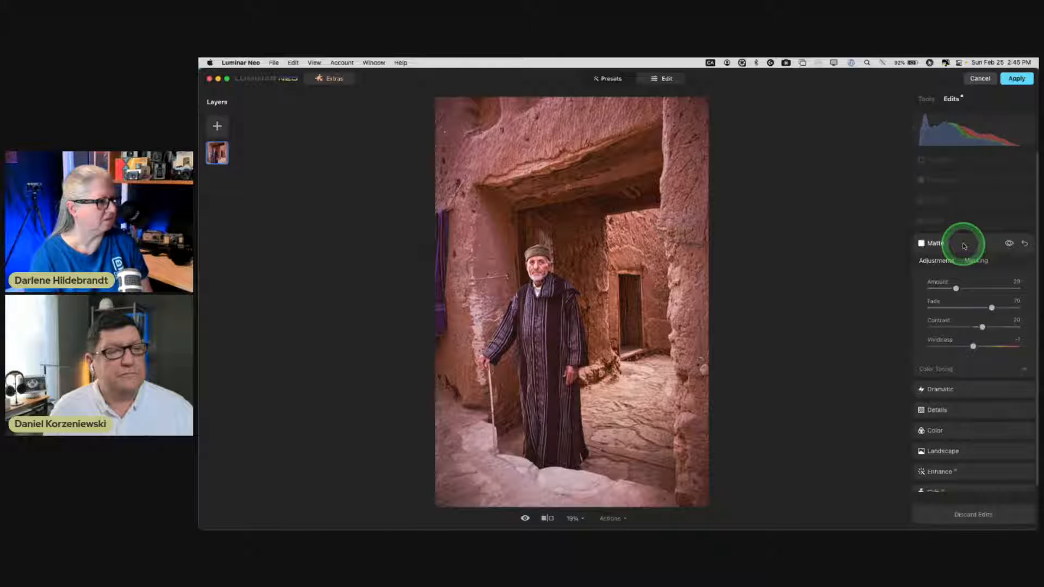
left_click(960, 303)
left_click(993, 309)
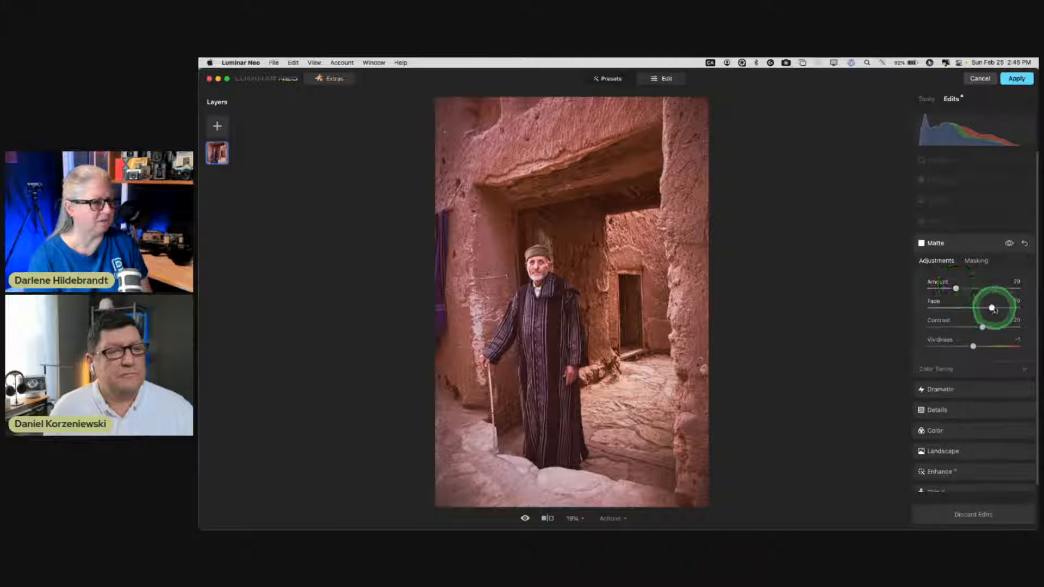
left_click_drag(969, 308, 966, 309)
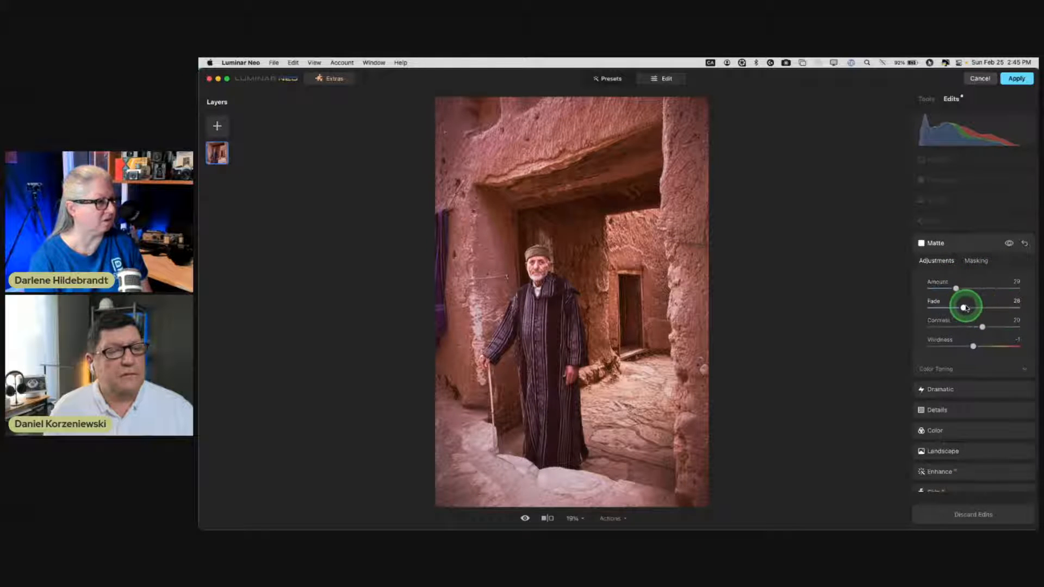
- Check the effect of the Mood edit with the Antique Touch look and set its Amount to 46
left_click(973, 225)
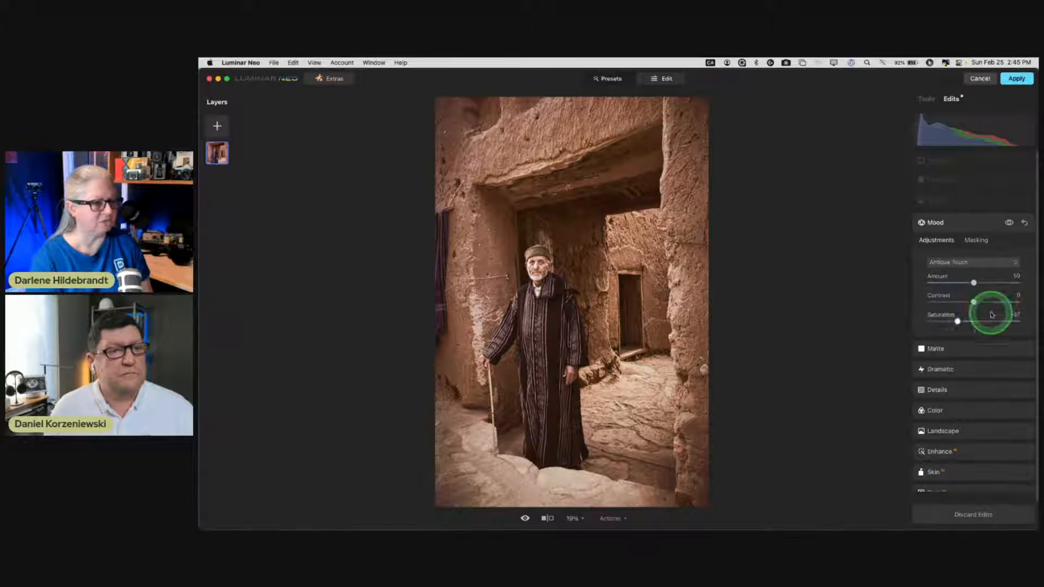
left_click(1010, 223)
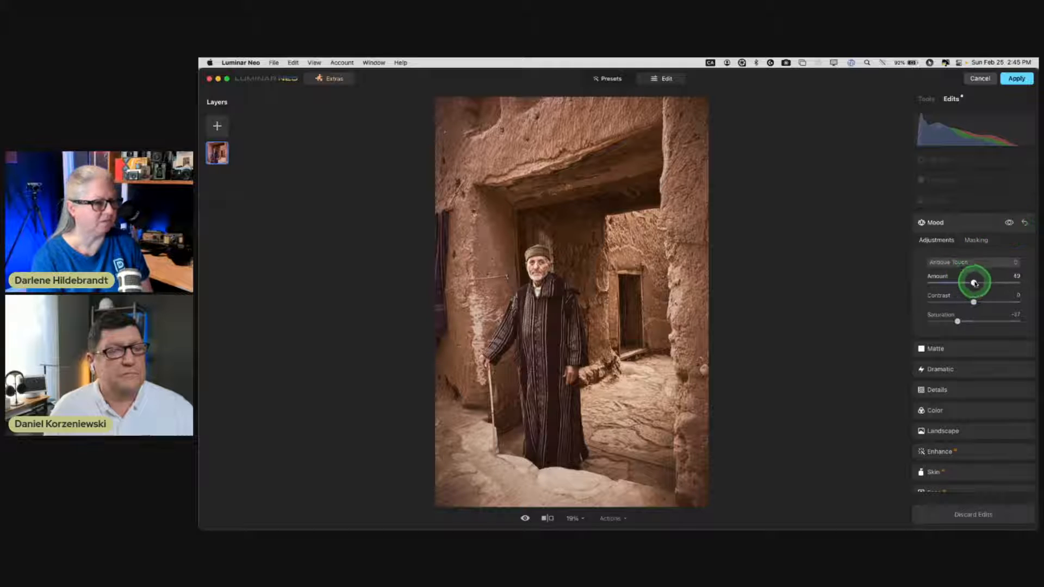
- Open the Toning edit and reduce its Amount
left_click(972, 201)
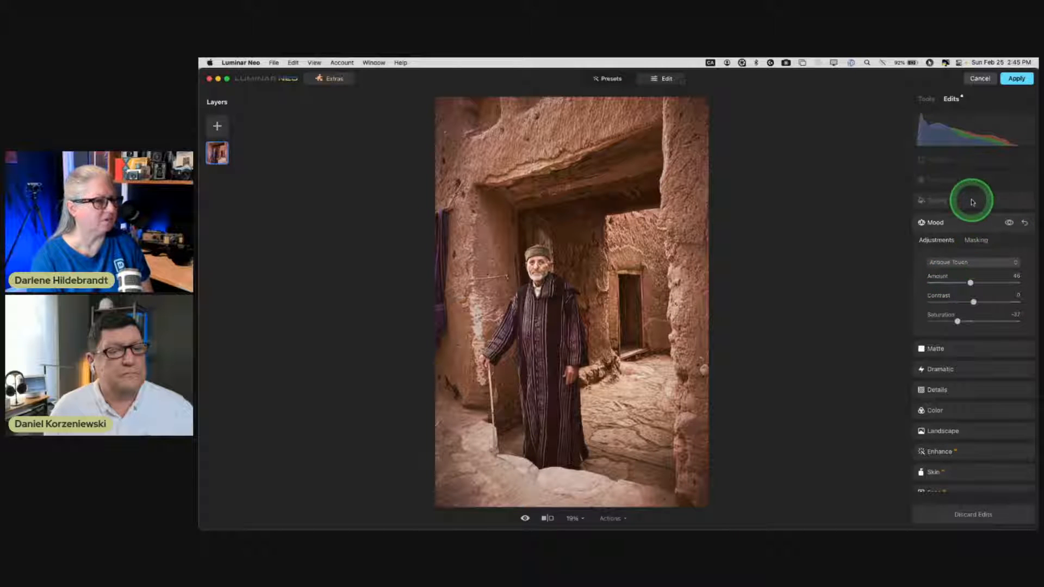
left_click(959, 370)
left_click(947, 252)
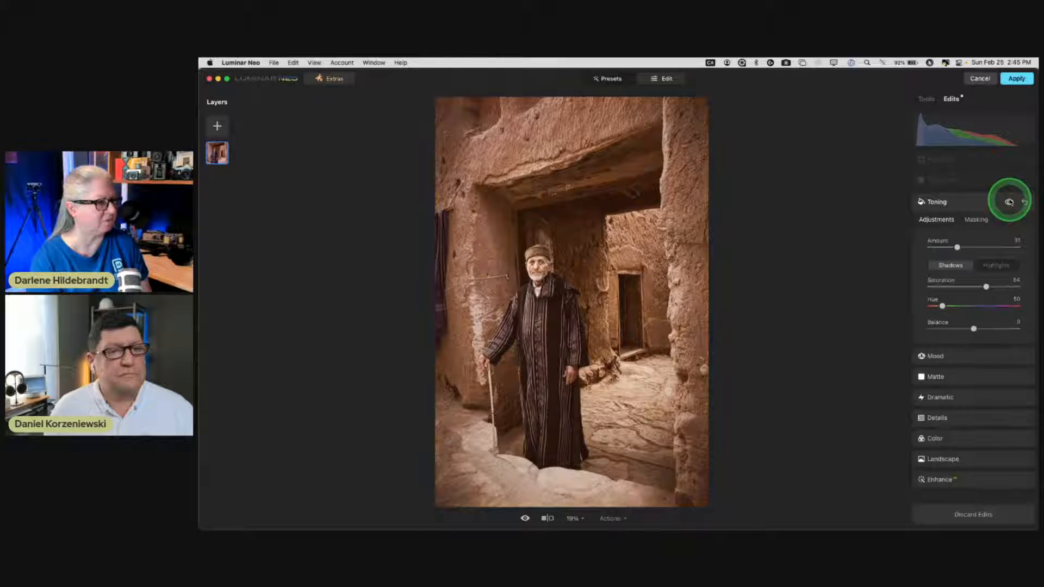
left_click_drag(939, 248, 951, 247)
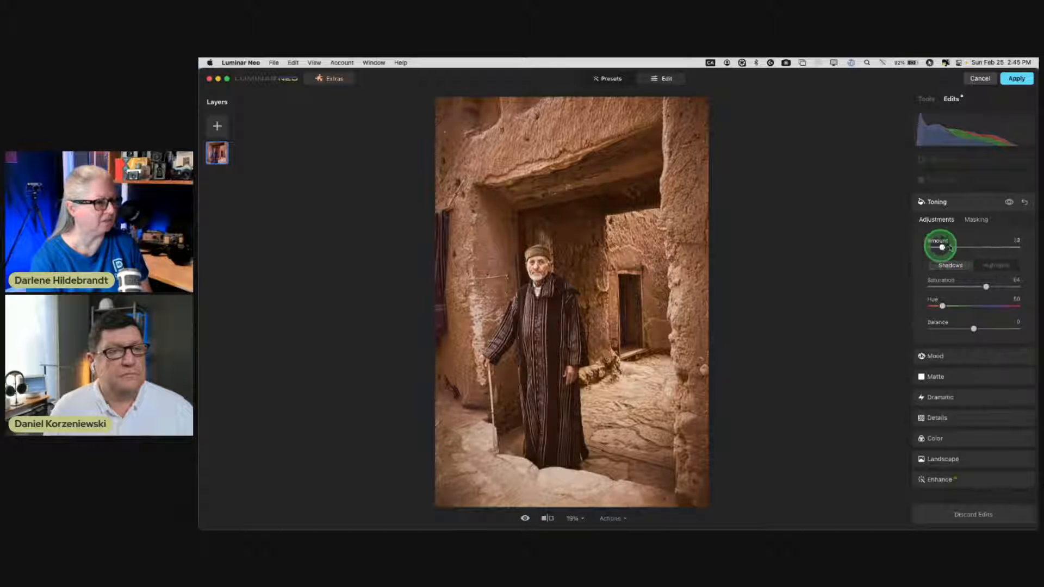
- Open the Film Grain edit with its size and roughness settings, and set Amount to 35 while viewing the man at 100%
left_click(964, 180)
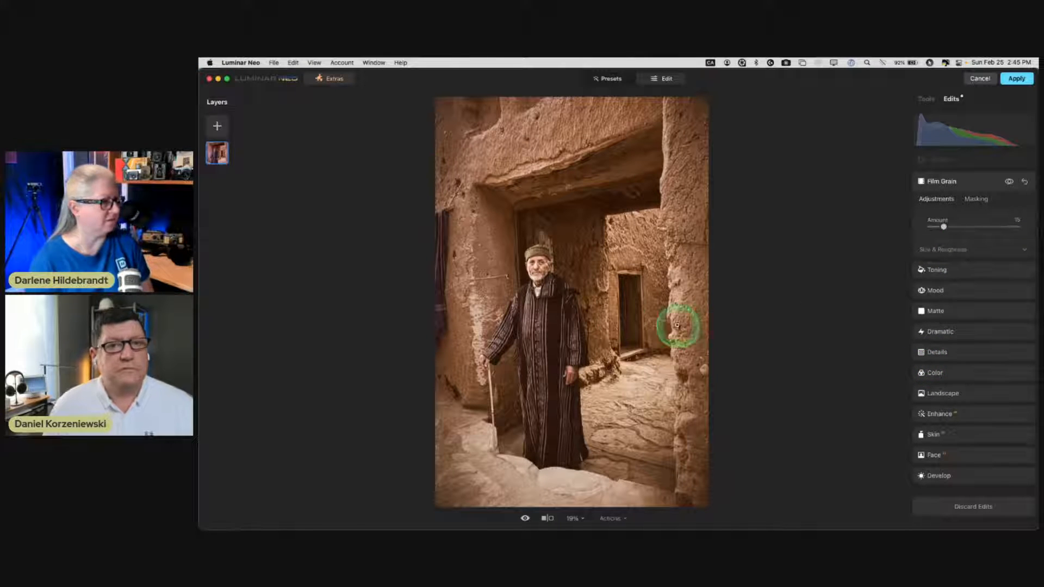
left_click(535, 286)
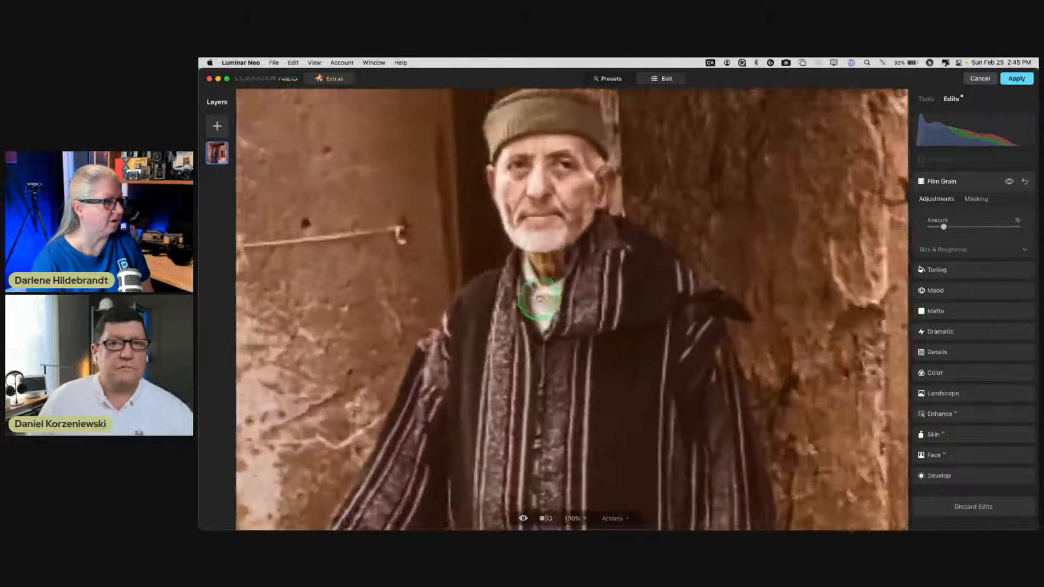
left_click(925, 248)
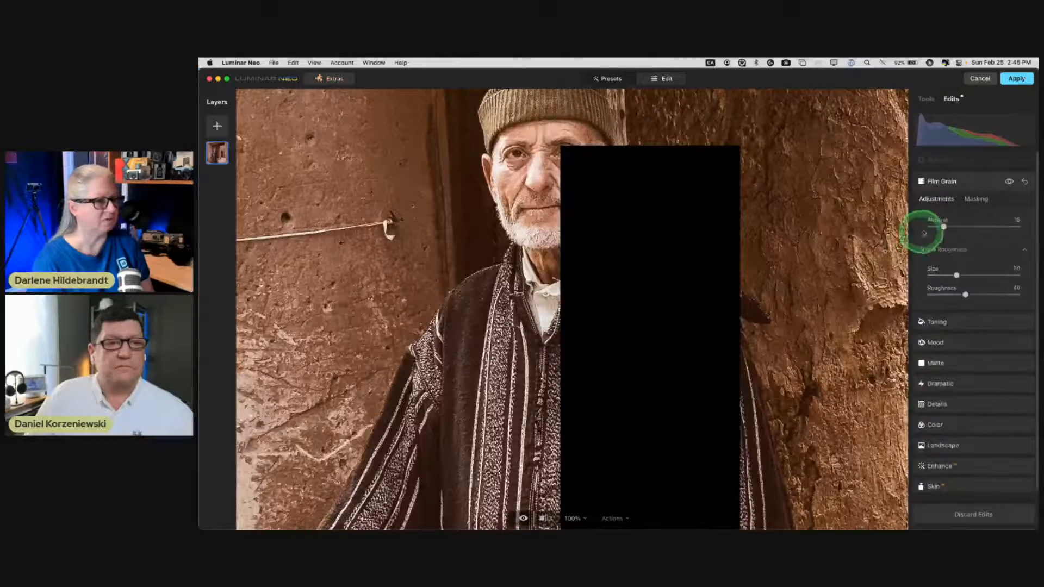
mouse_move(942, 227)
left_mouse_down()
mouse_move(919, 221)
mouse_move(961, 223)
left_mouse_up()
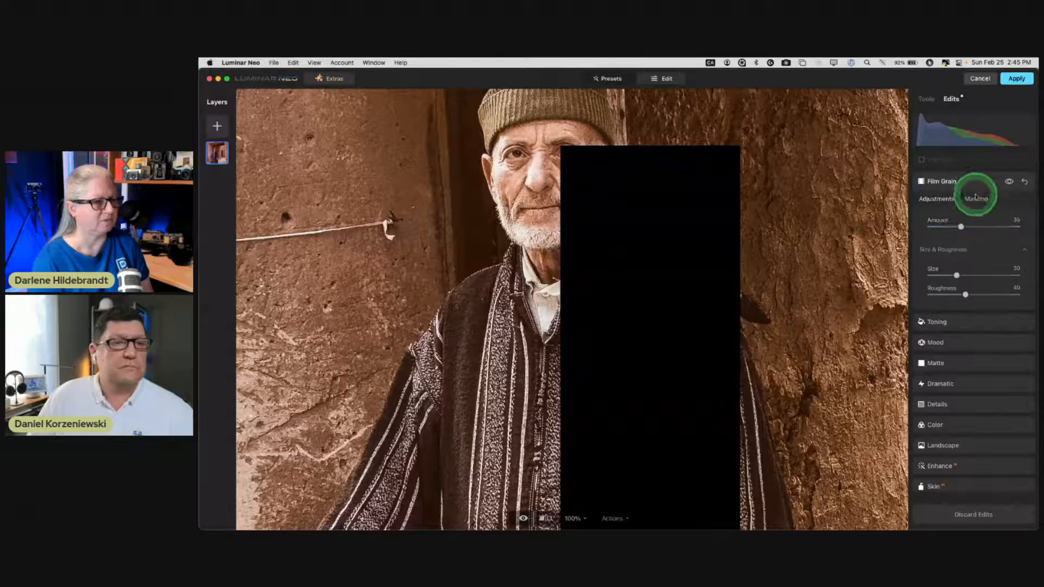
- Open the Film Grain edit's masking options, clear the mask and fill it completely
left_click(976, 199)
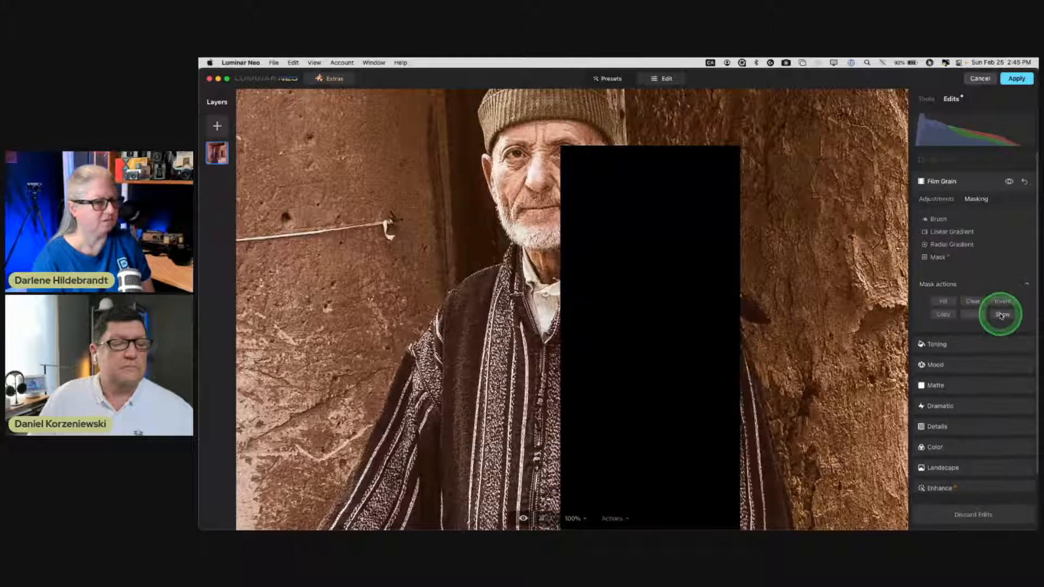
left_click(1001, 313)
left_click(976, 304)
left_click(943, 300)
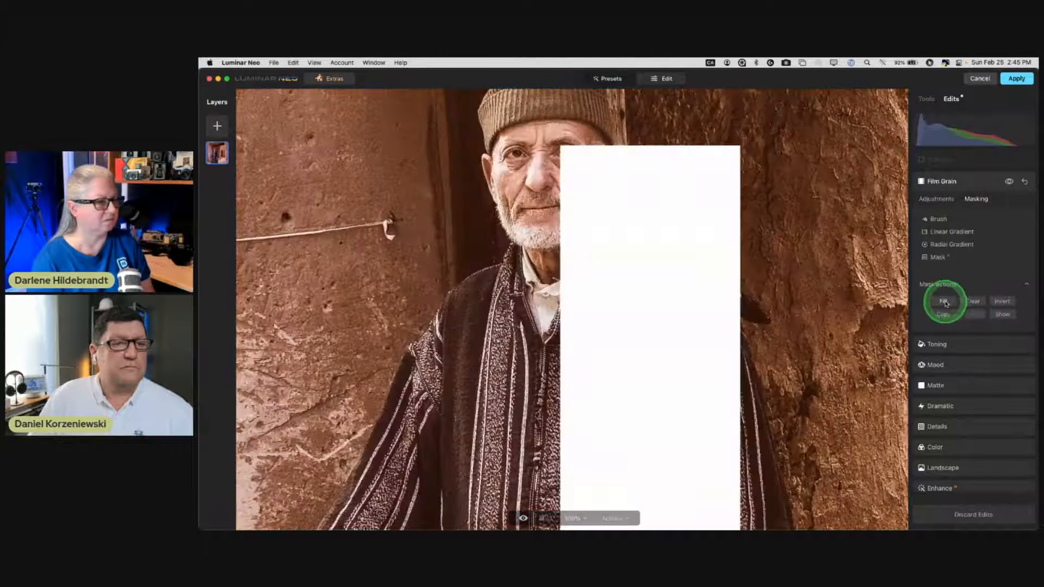
- Open the Vignette edit and compare the whole photo with and without it
left_click(968, 185)
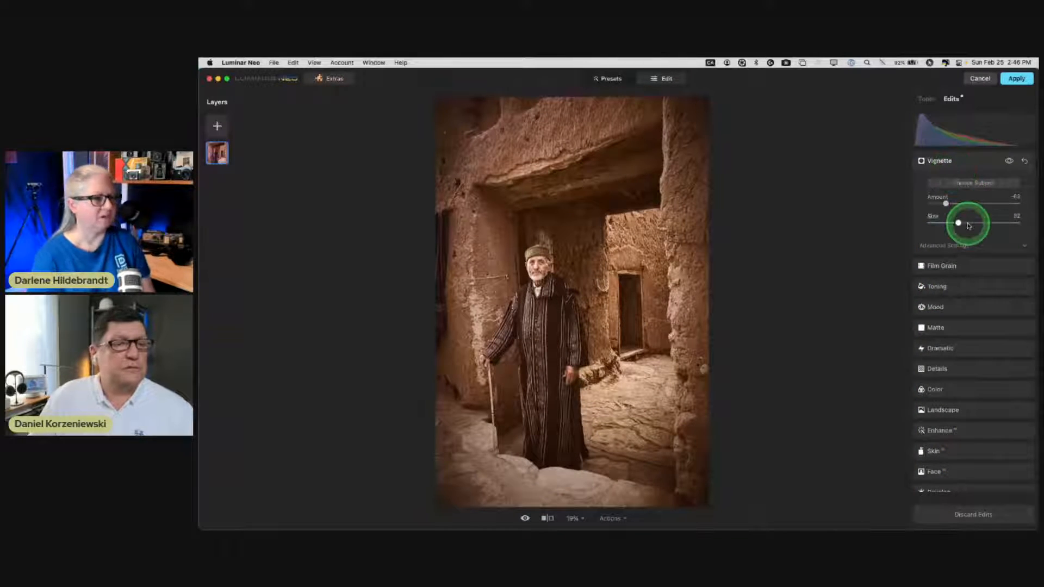
left_click(1008, 161)
left_click(1008, 162)
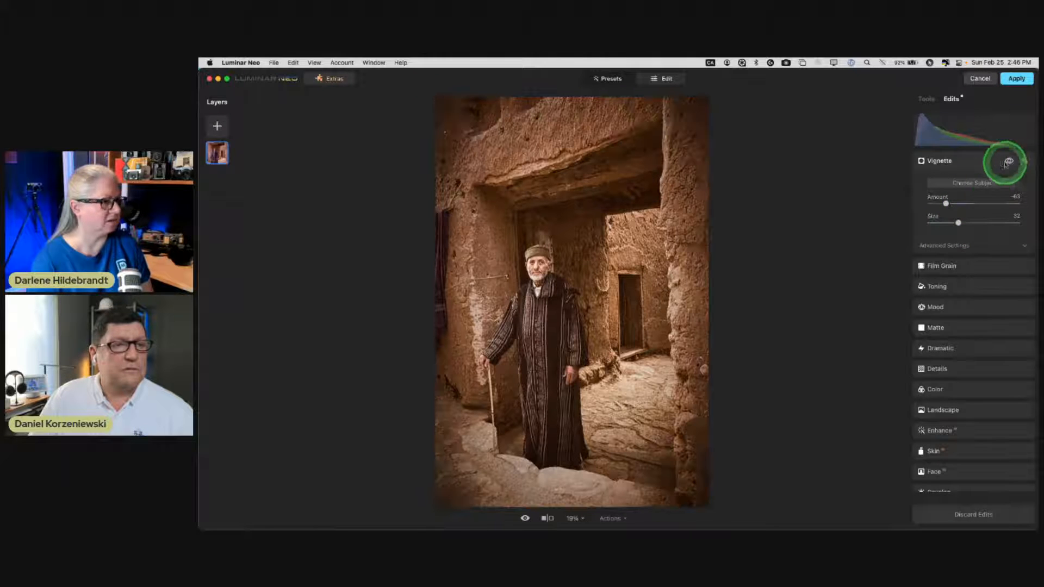
- Open the vignette's advanced settings and set Feather to -100 and Roundness to about 8
left_click(984, 248)
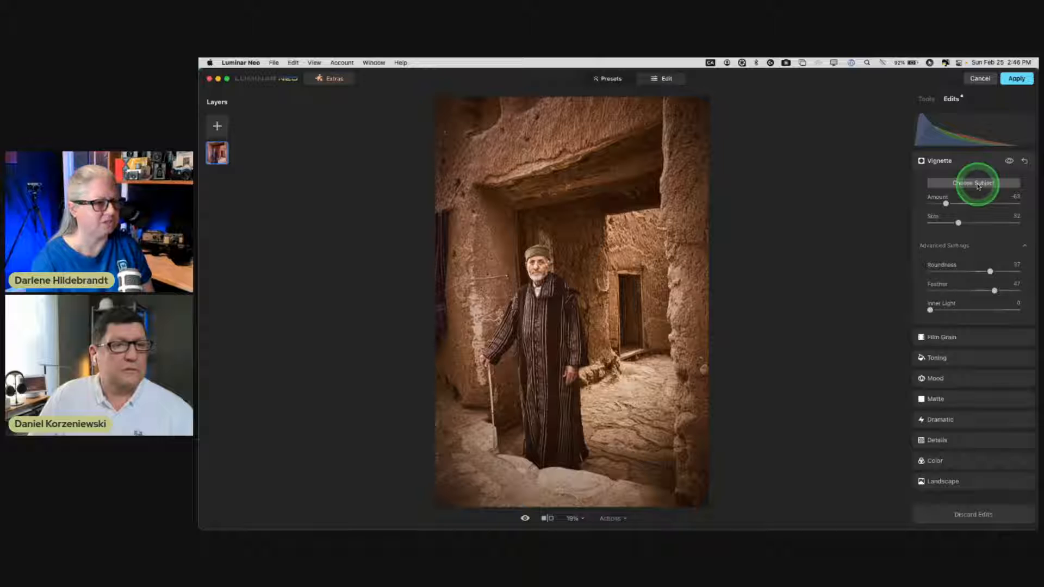
left_click_drag(991, 290, 907, 289)
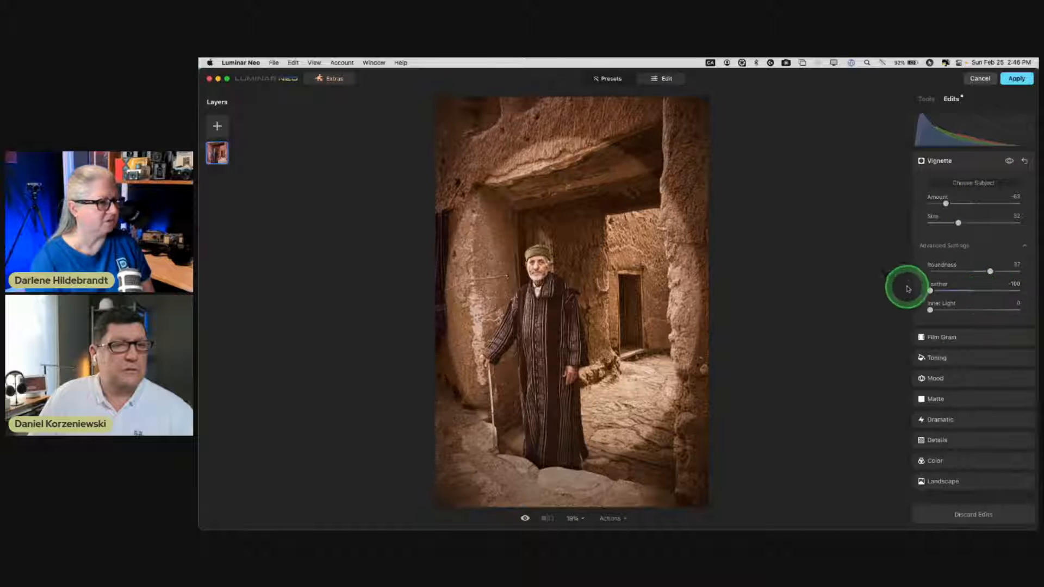
left_click(957, 224)
left_click_drag(991, 271, 974, 270)
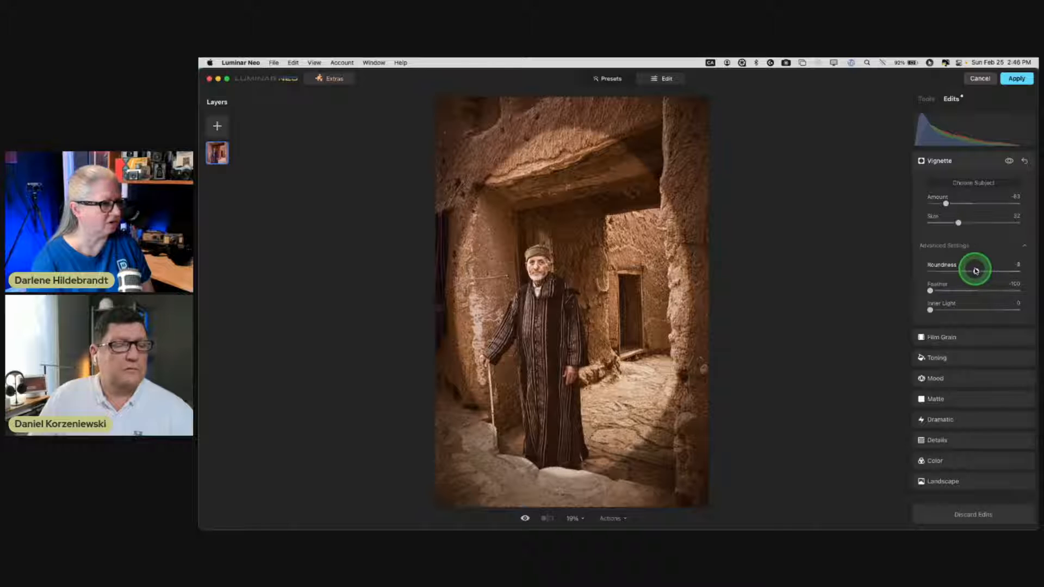
- Centre the vignette on the man's robe and set Amount to -57, Size to 30 and Feather to about 84
left_click_drag(958, 223, 947, 222)
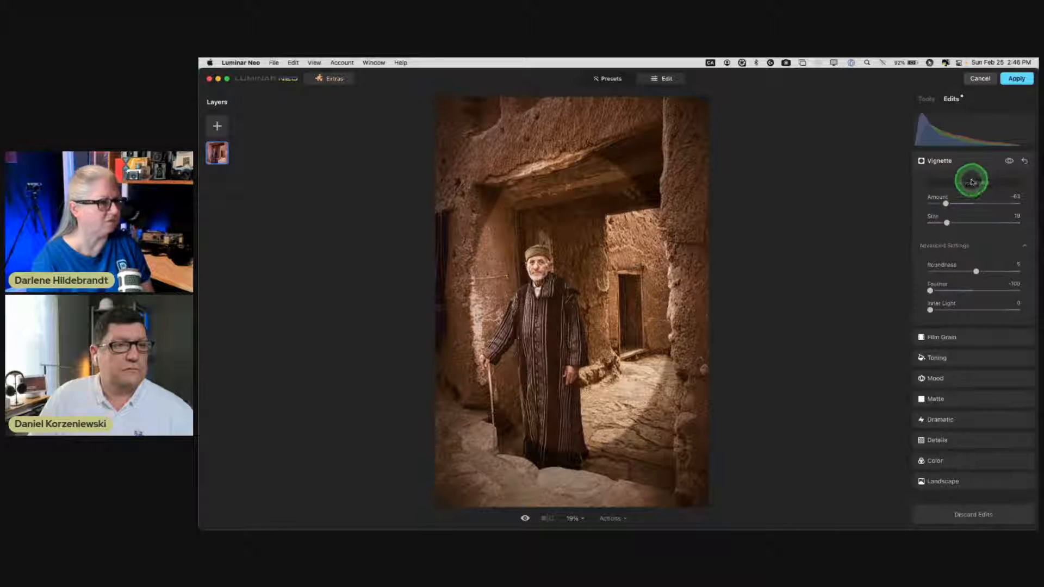
left_click(940, 192)
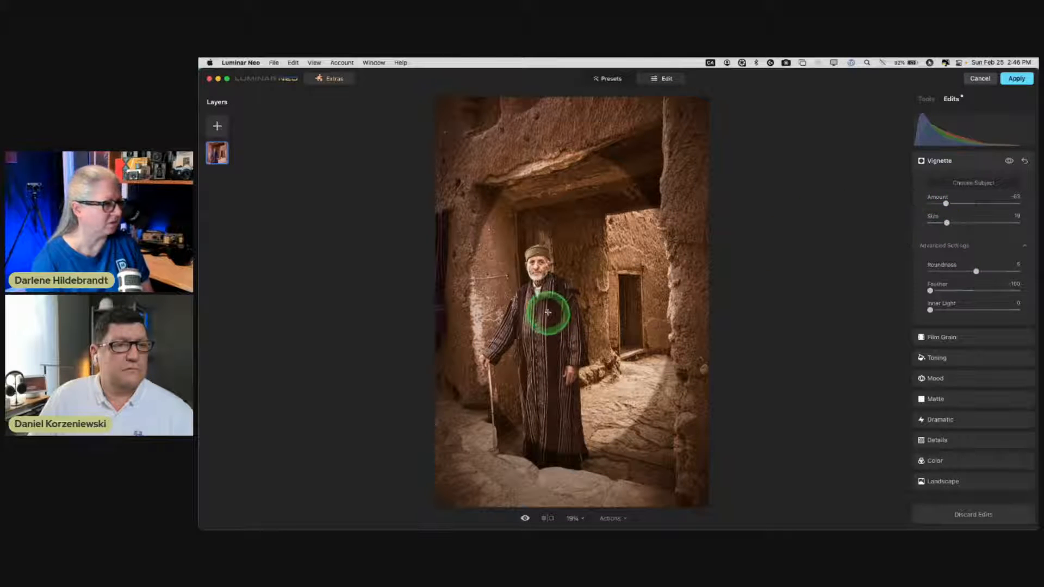
left_click_drag(545, 310, 550, 336)
left_click_drag(947, 222, 957, 220)
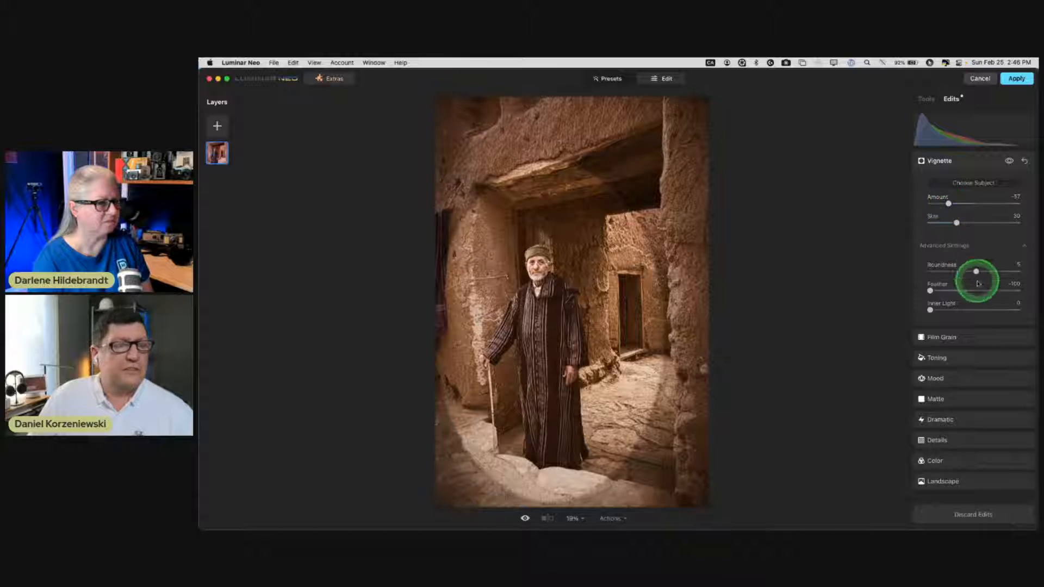
left_click_drag(931, 290, 1010, 291)
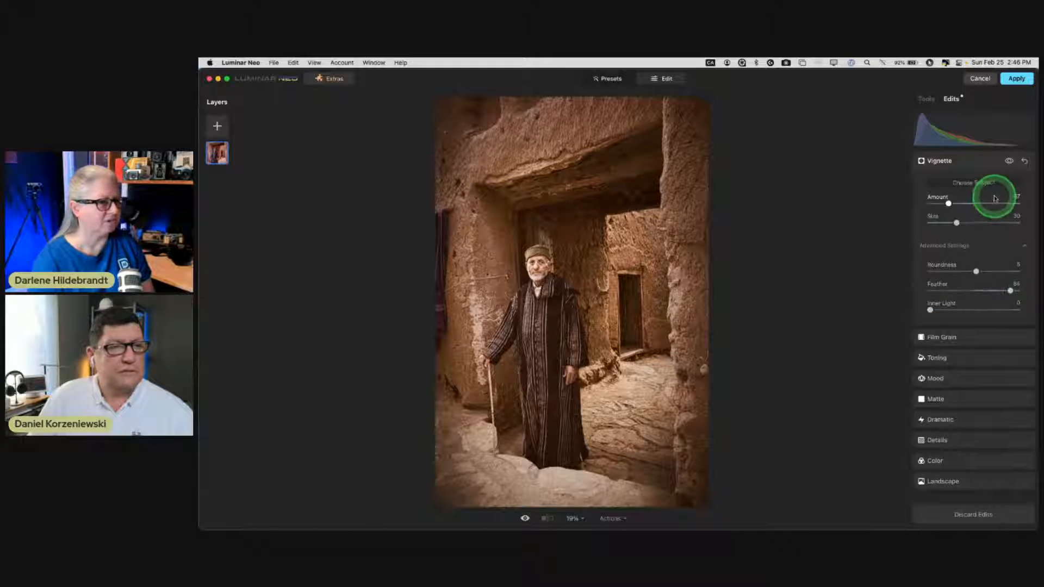
- Compare the photo with and without the vignette, set Amount to about -58 and inspect the man's robe at 100%
left_click(1009, 162)
left_click(1009, 162)
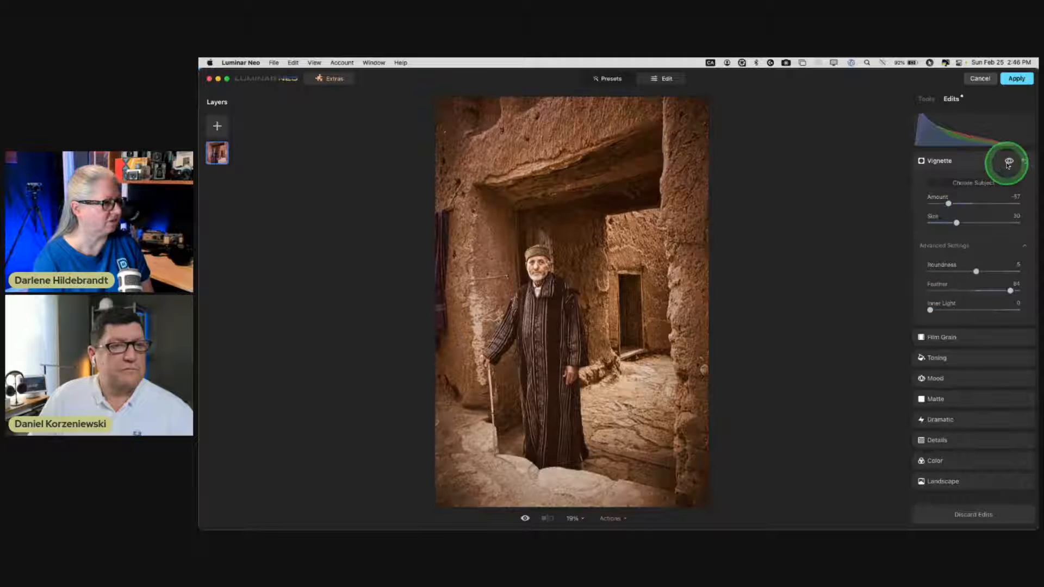
left_click(1009, 162)
left_click(1008, 162)
left_click(949, 204)
left_click_drag(949, 204, 946, 204)
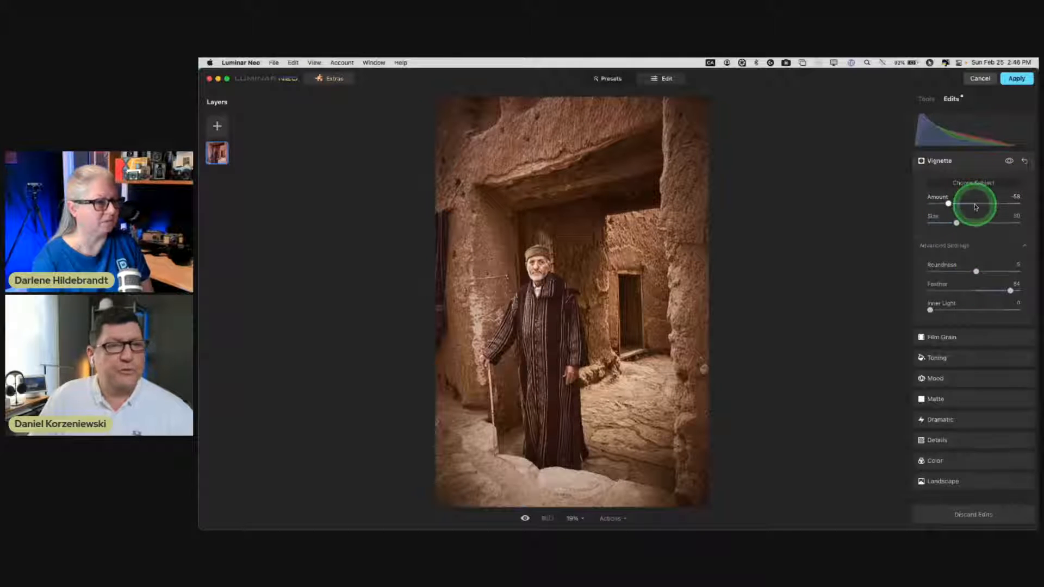
double_click(545, 327)
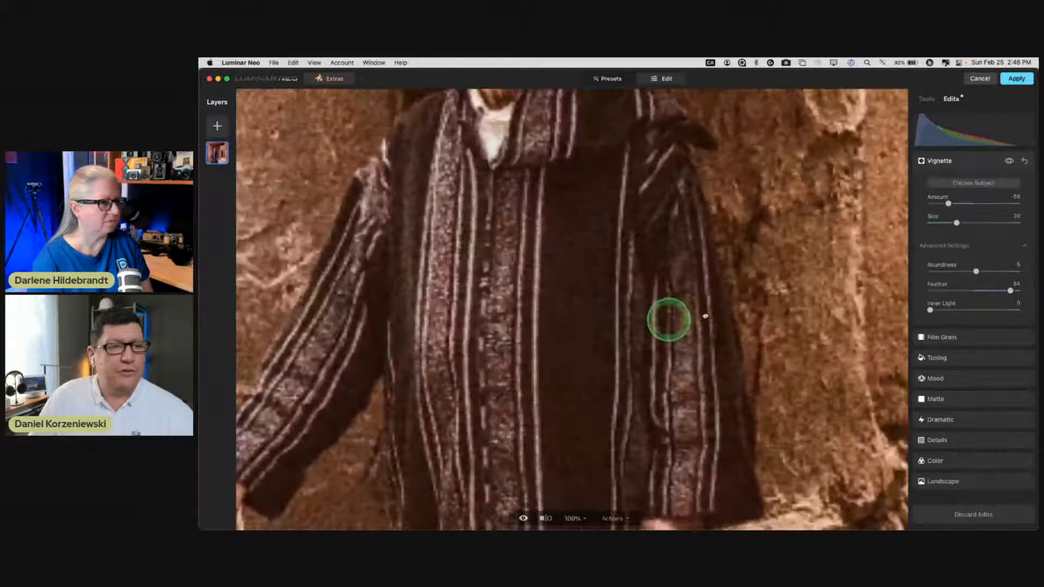
double_click(718, 259)
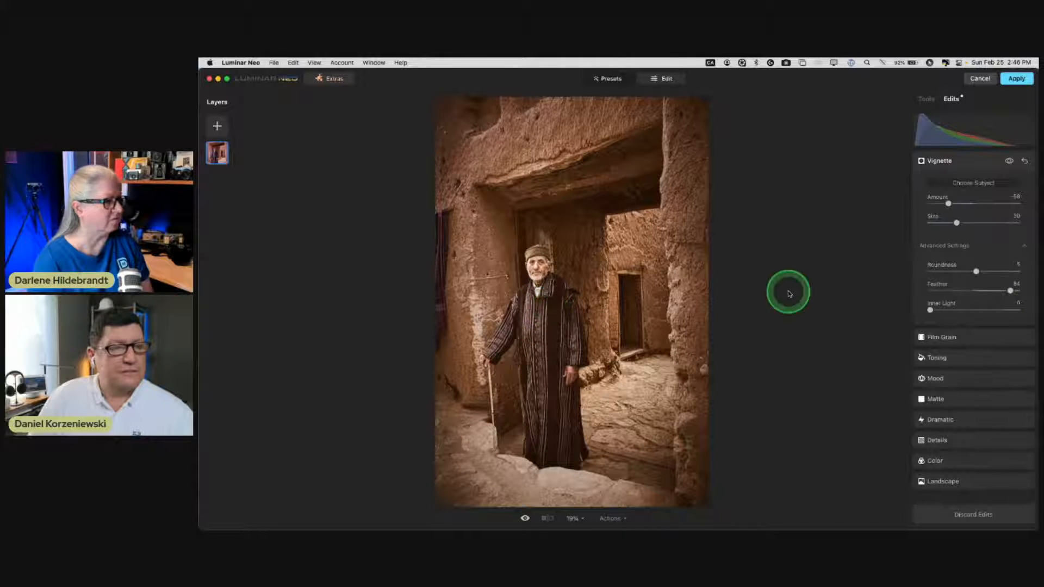
- Return to the list of editing tools and apply all edits, sending the portrait back to Lightroom Classic
left_click(927, 98)
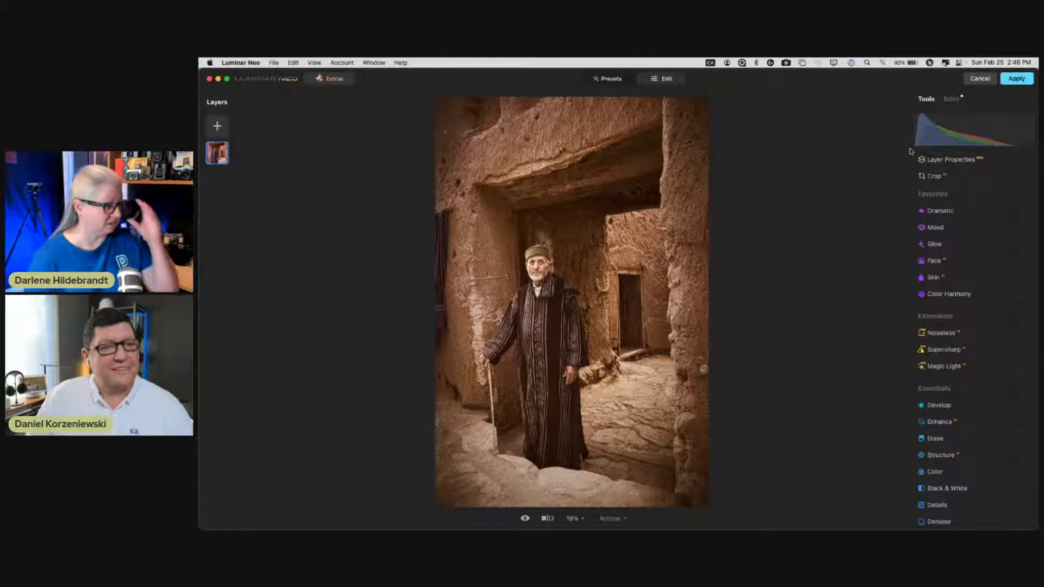
left_click(943, 168)
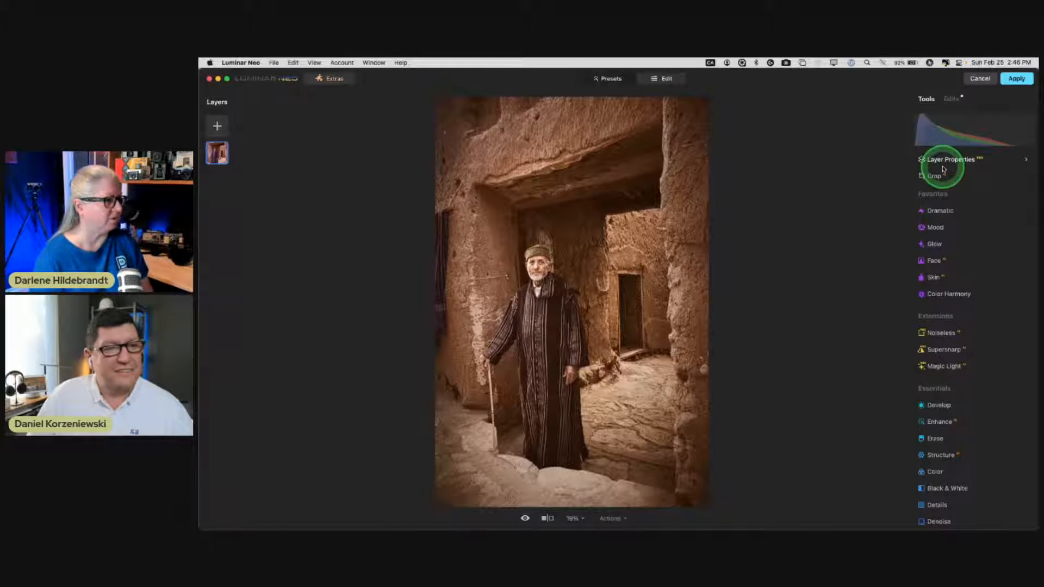
left_click(927, 101)
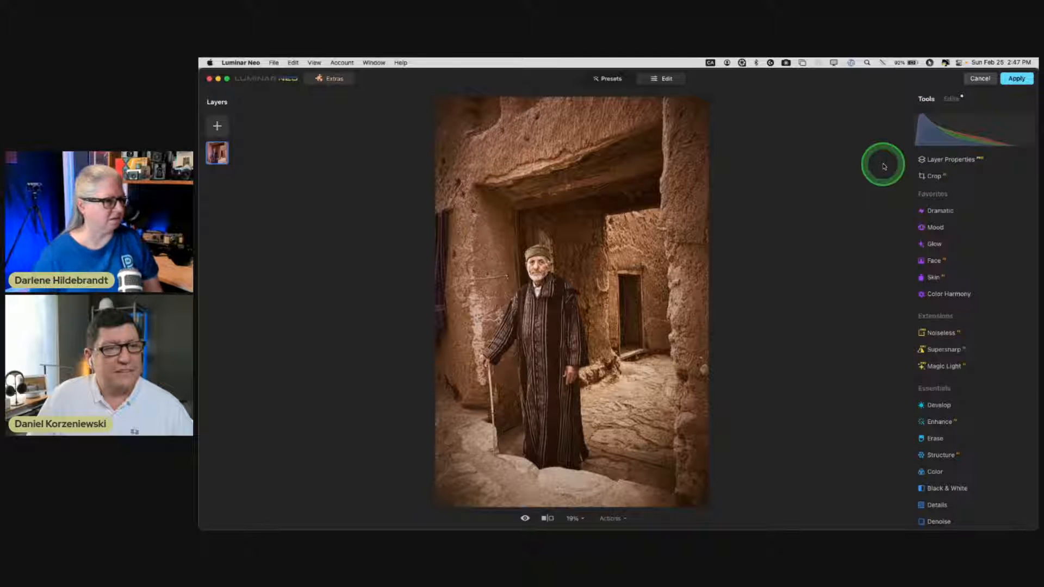
left_click(1015, 78)
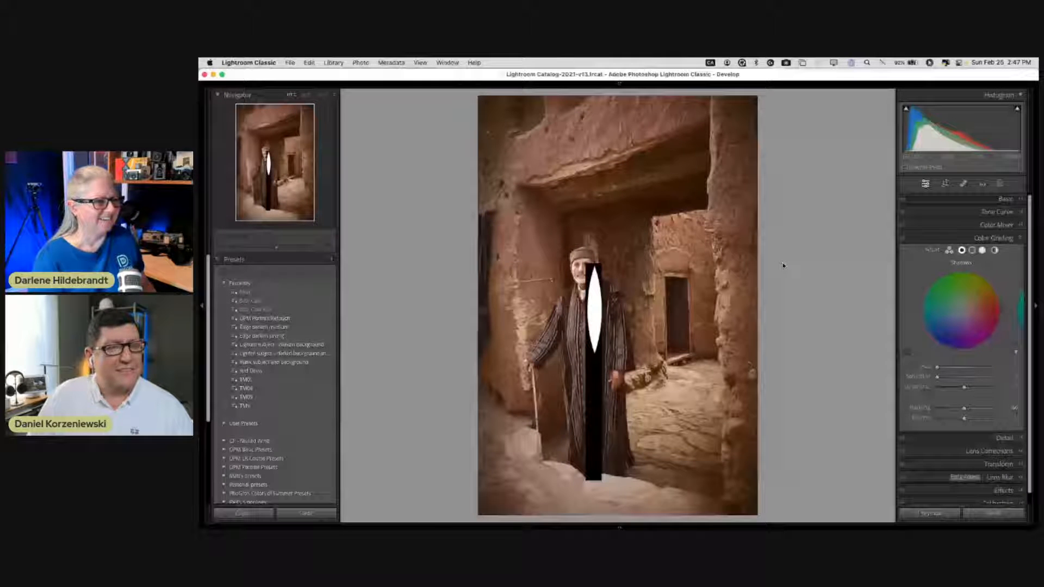
- Show the library grid and open the edited portrait of the man in the doorway as a single large photo
key("g")
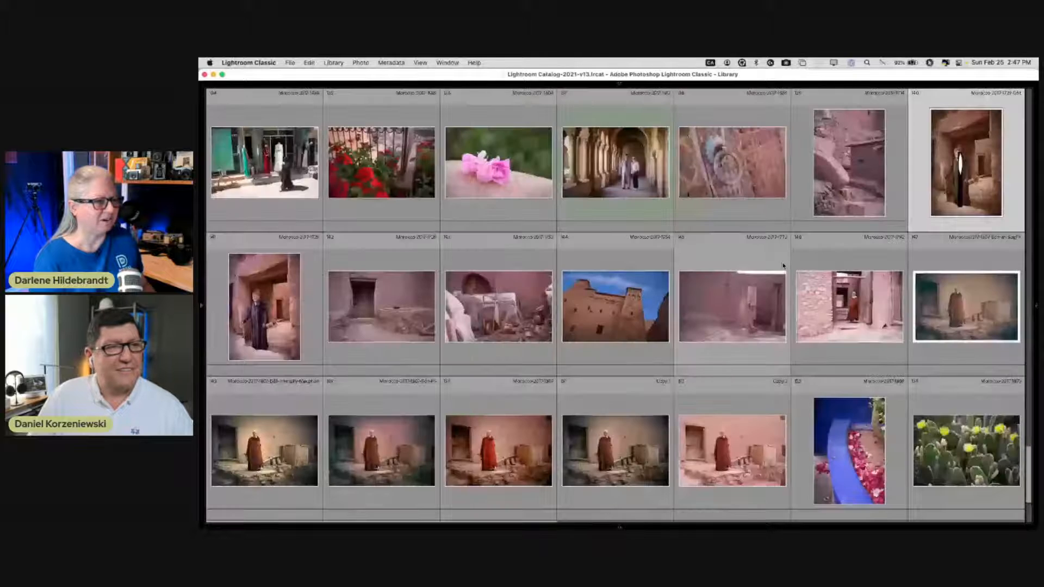
left_click(999, 127)
double_click(982, 153)
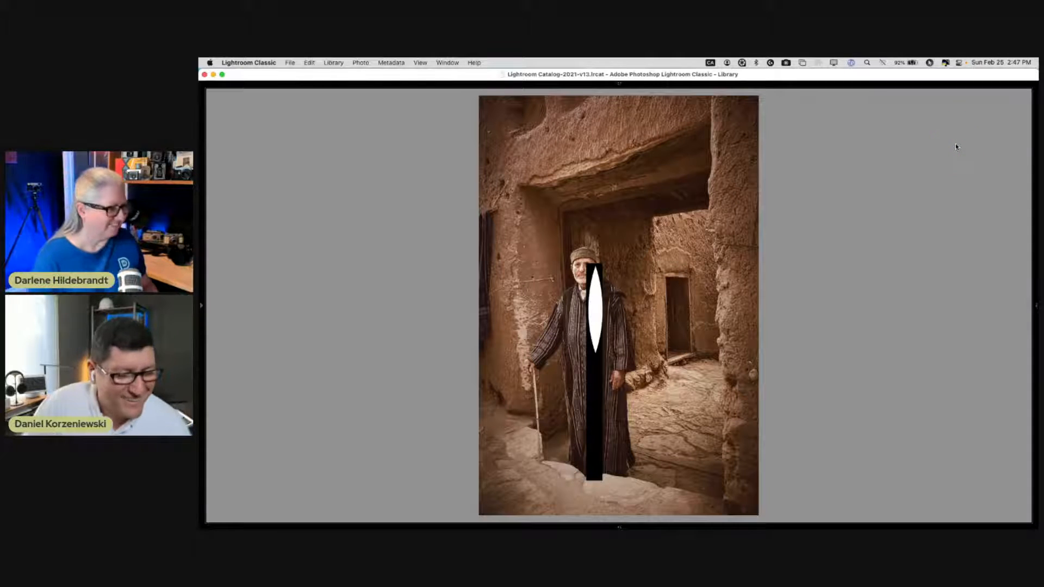
- Start cropping the portrait, open its Transform settings and try the Auto and Vertical Upright corrections
key("r")
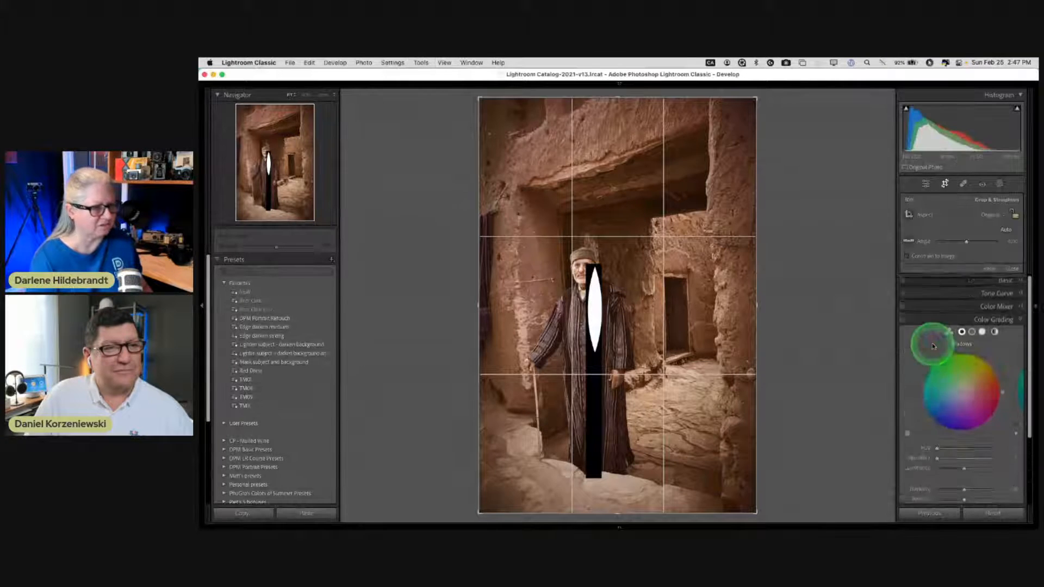
scroll(934, 347, "down", 5)
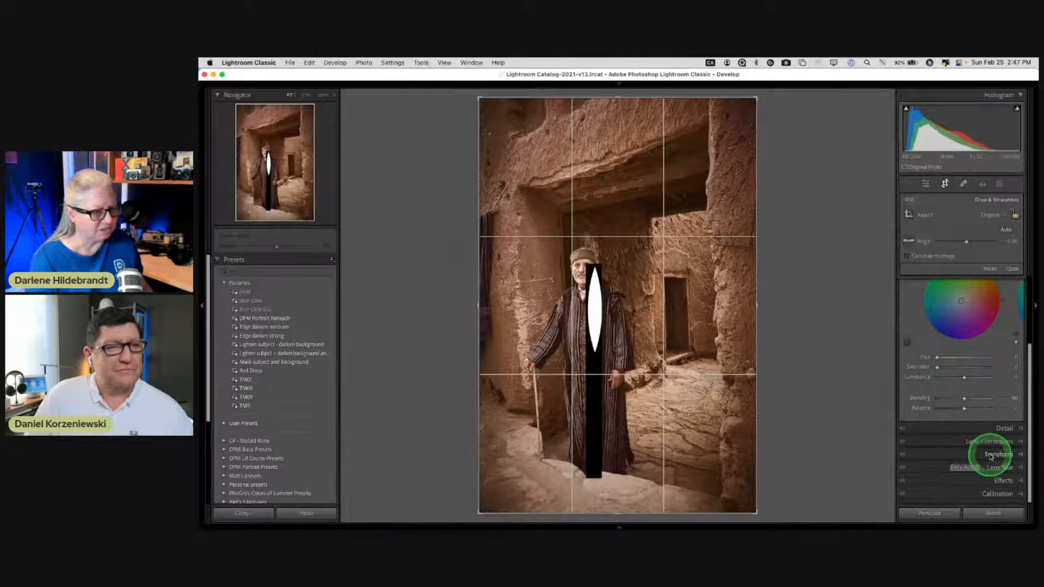
left_click(995, 454)
left_click(957, 334)
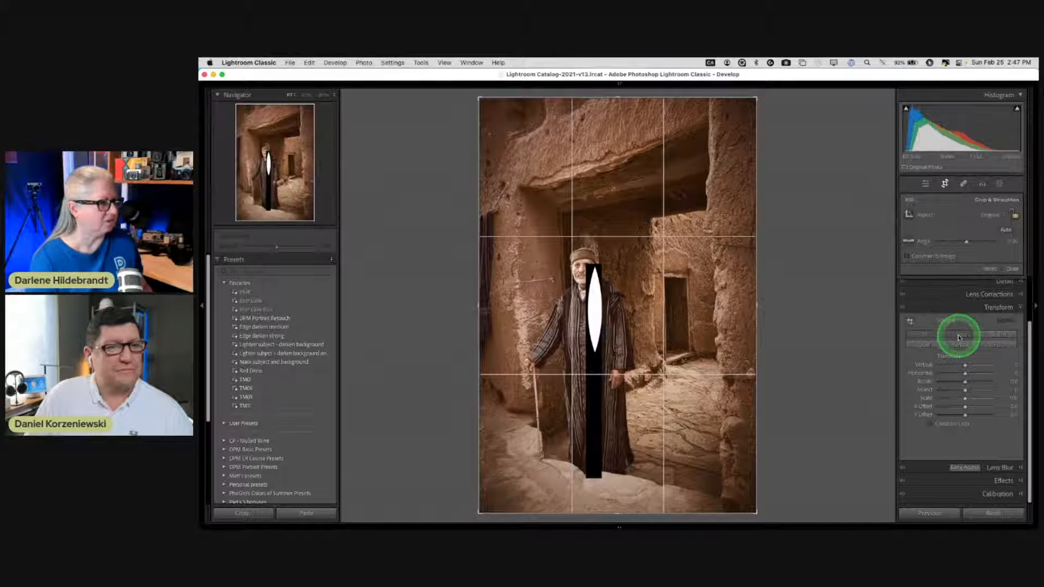
left_click(952, 336)
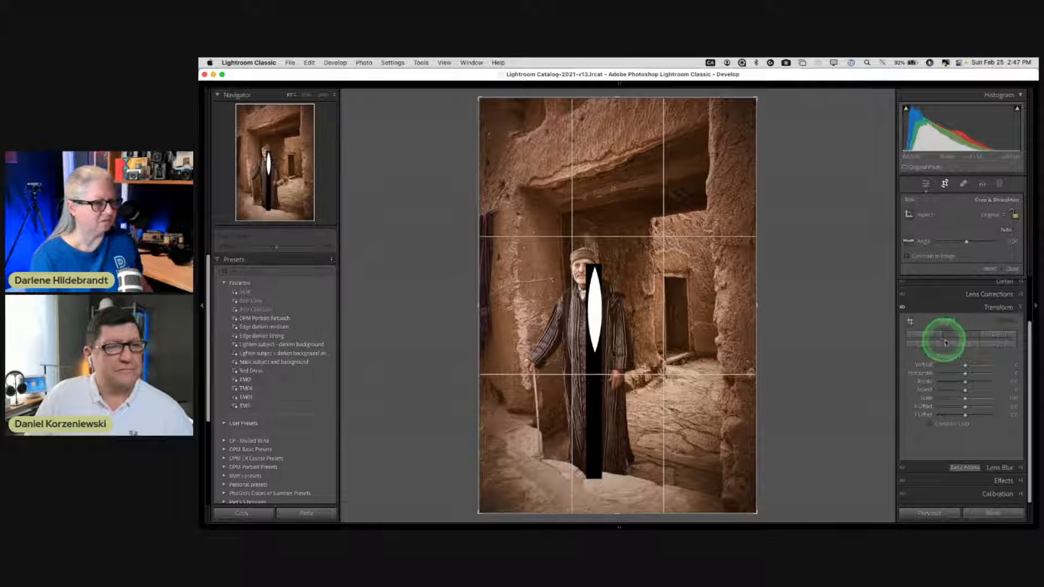
left_click(955, 345)
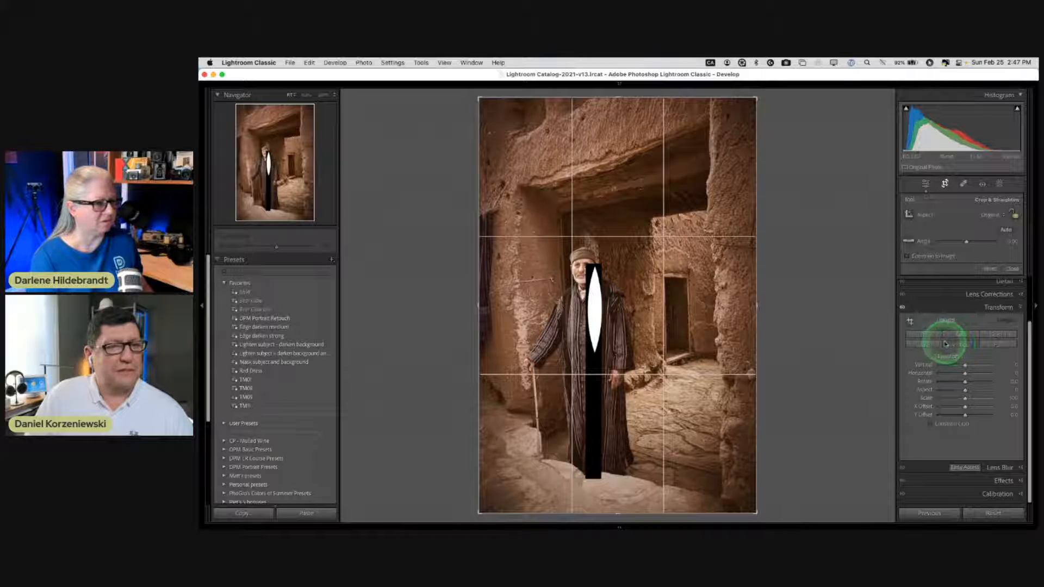
- Set the portrait's Vertical transform to about -8 with Constrain Crop on, and return to the library grid
left_click_drag(966, 370, 964, 375)
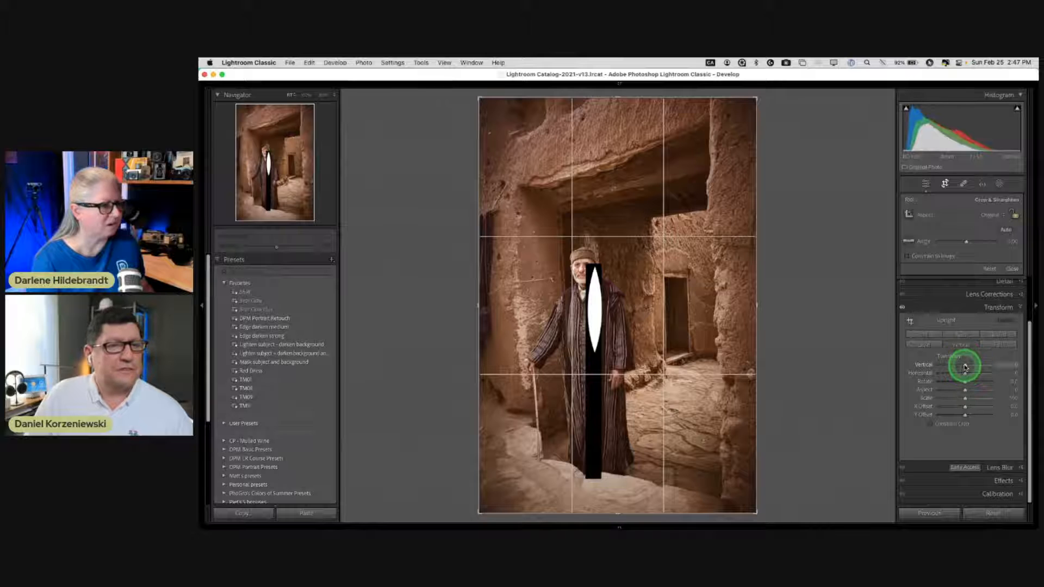
left_click_drag(965, 367, 964, 366)
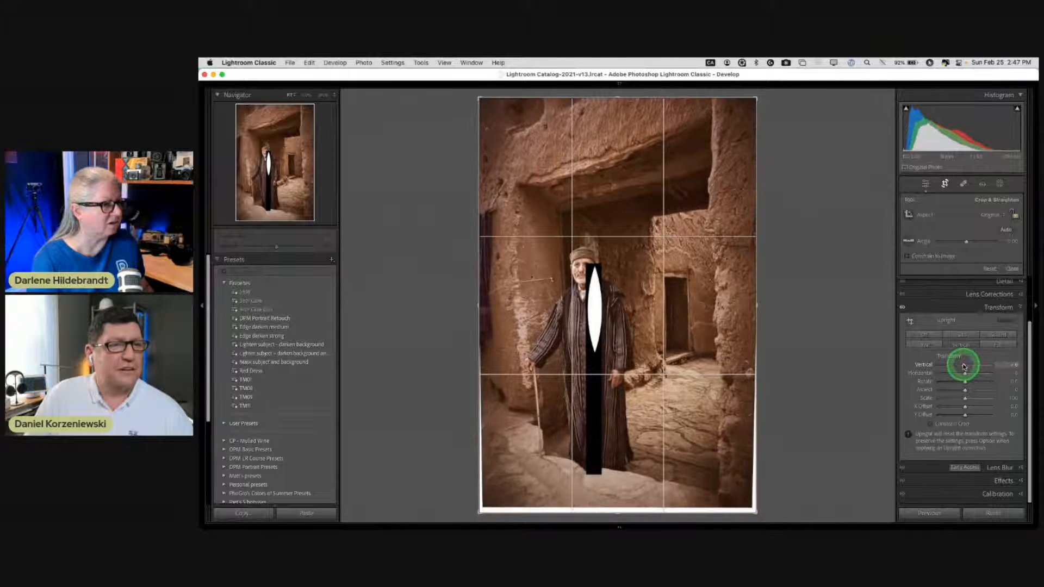
left_click(931, 425)
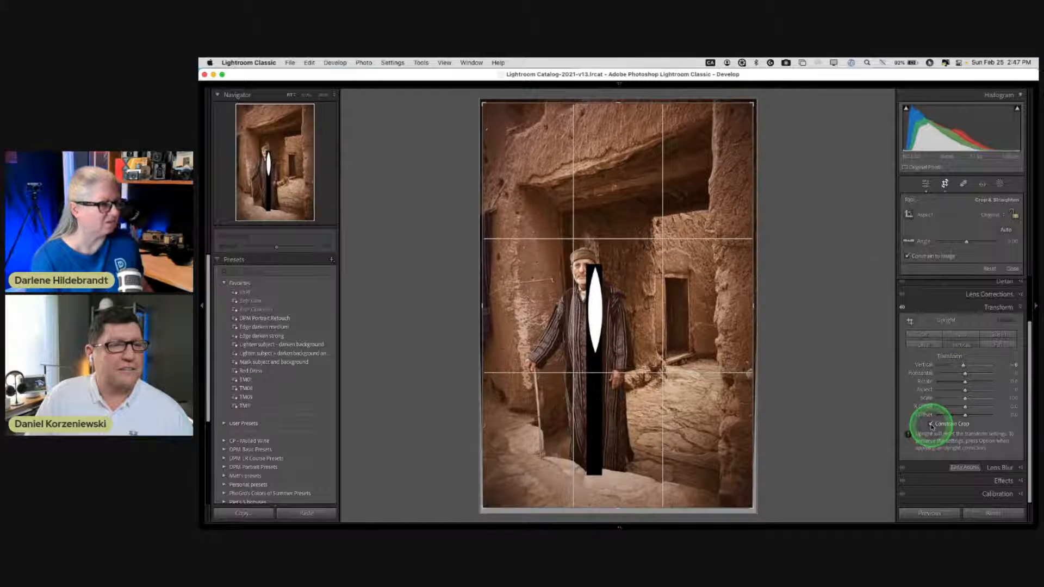
key("r")
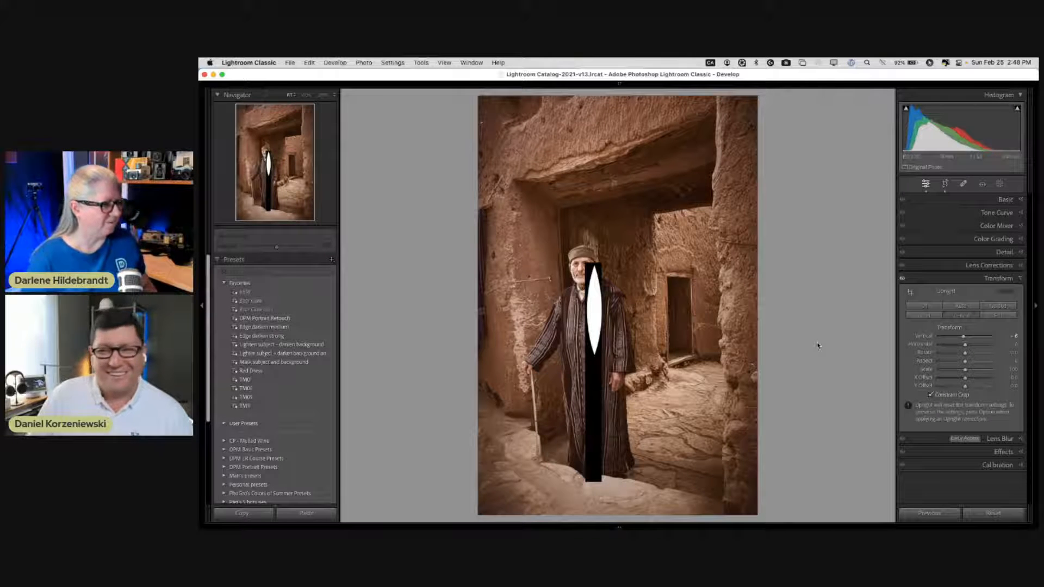
key("g")
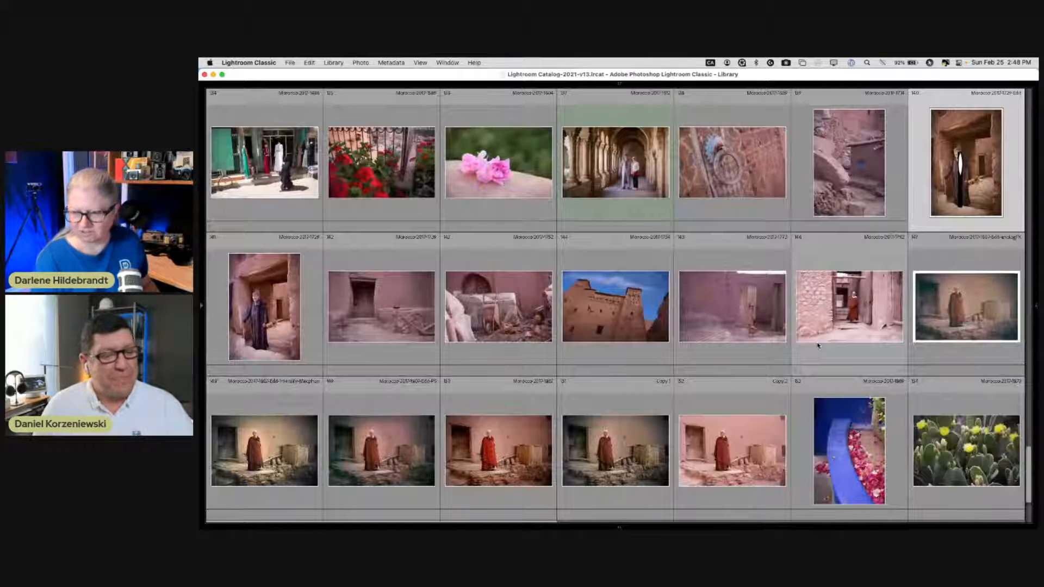
key("super+j")
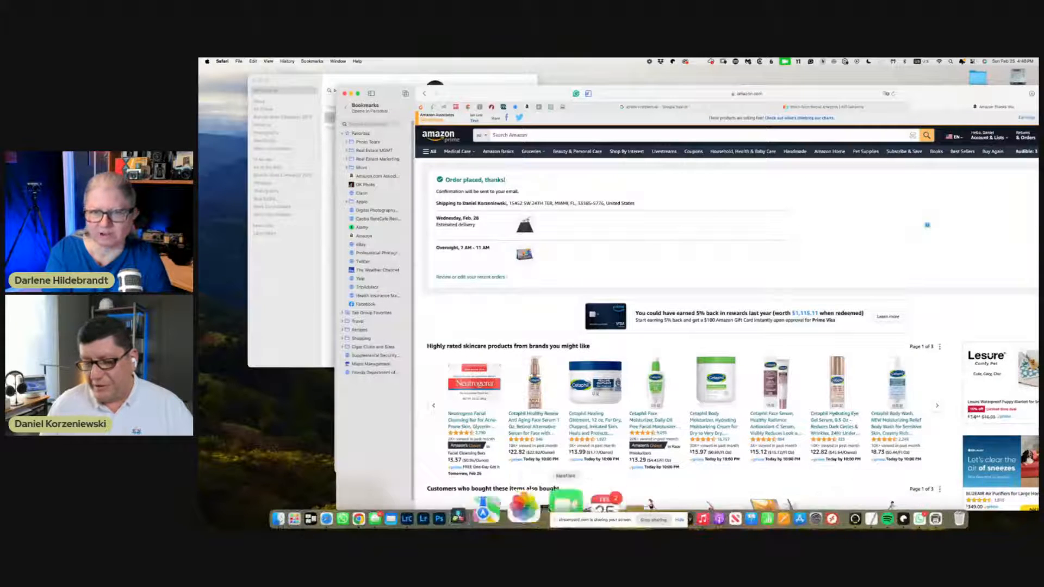
- Switch to Lightroom Classic, leave the full-screen photo of the kasbah at dusk and browse the rest of the Ait Ben Haddou collection
left_click(461, 498)
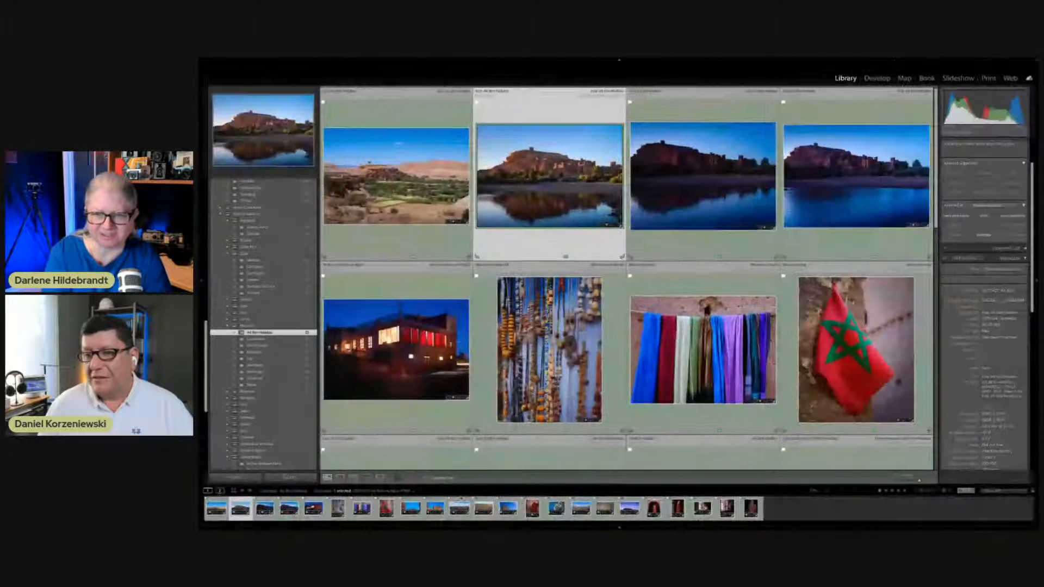
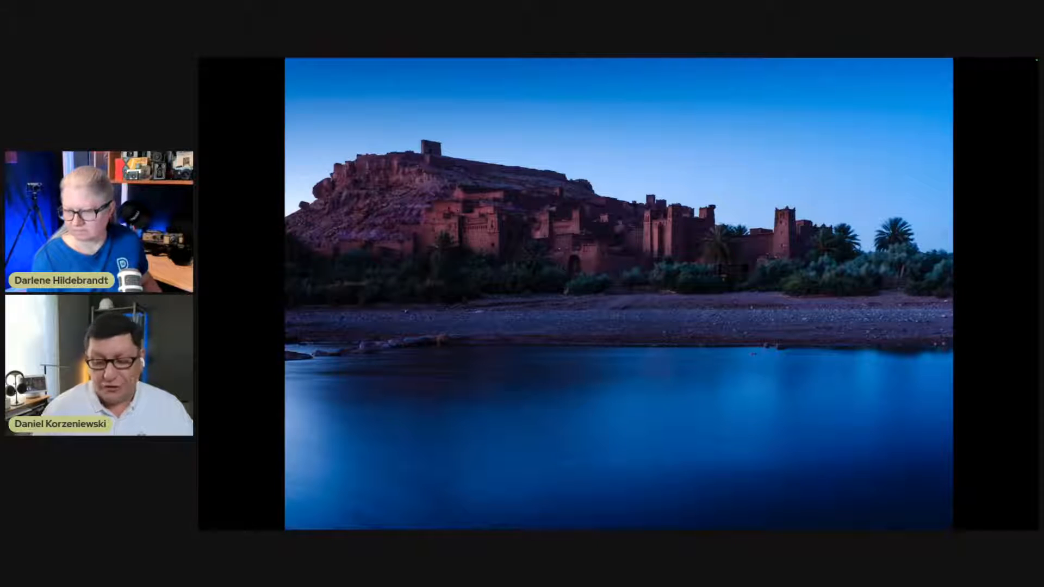
key("Escape")
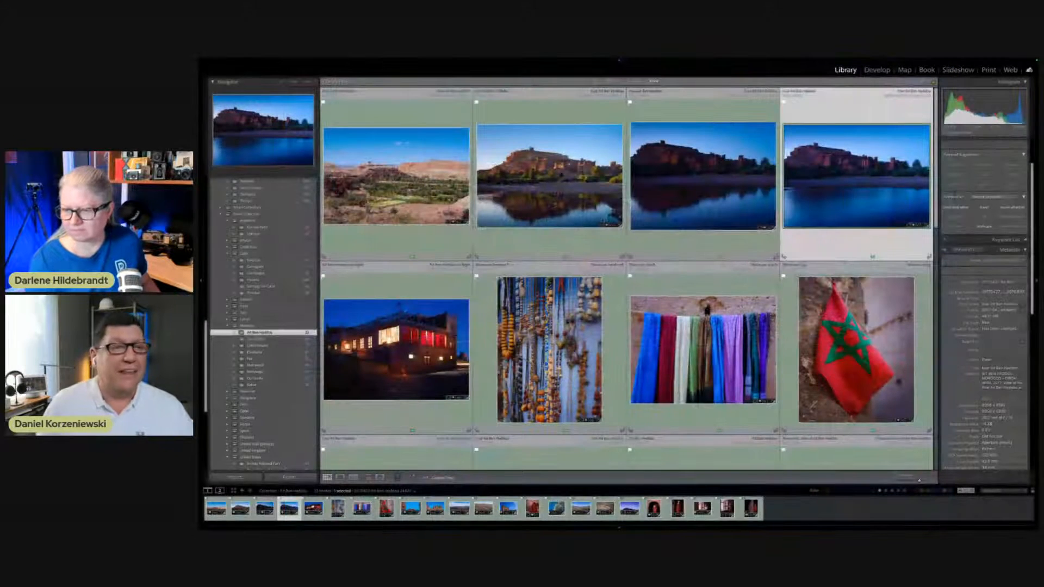
scroll(433, 118, "down", 3)
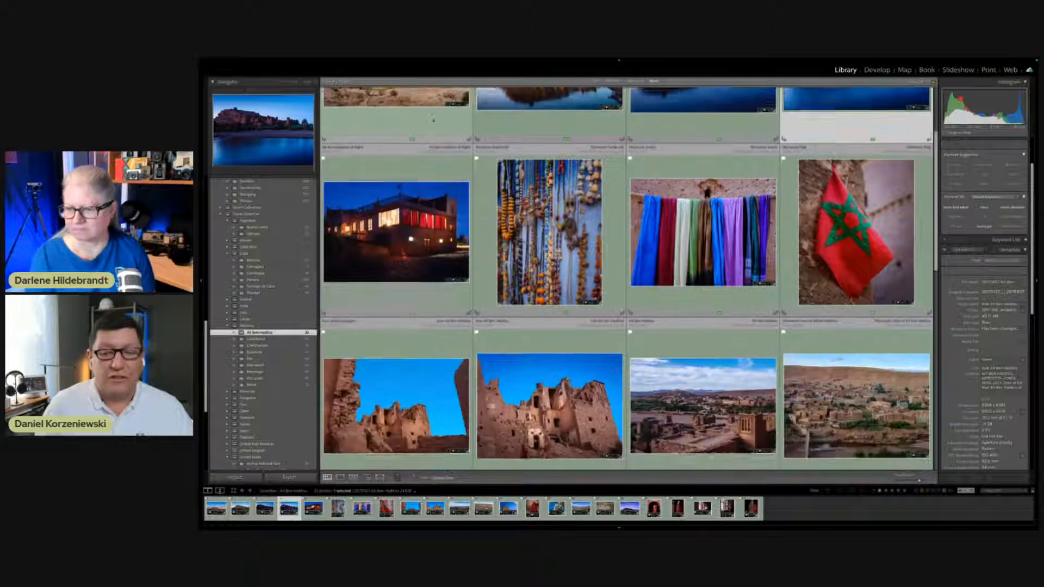
scroll(433, 118, "down", 5)
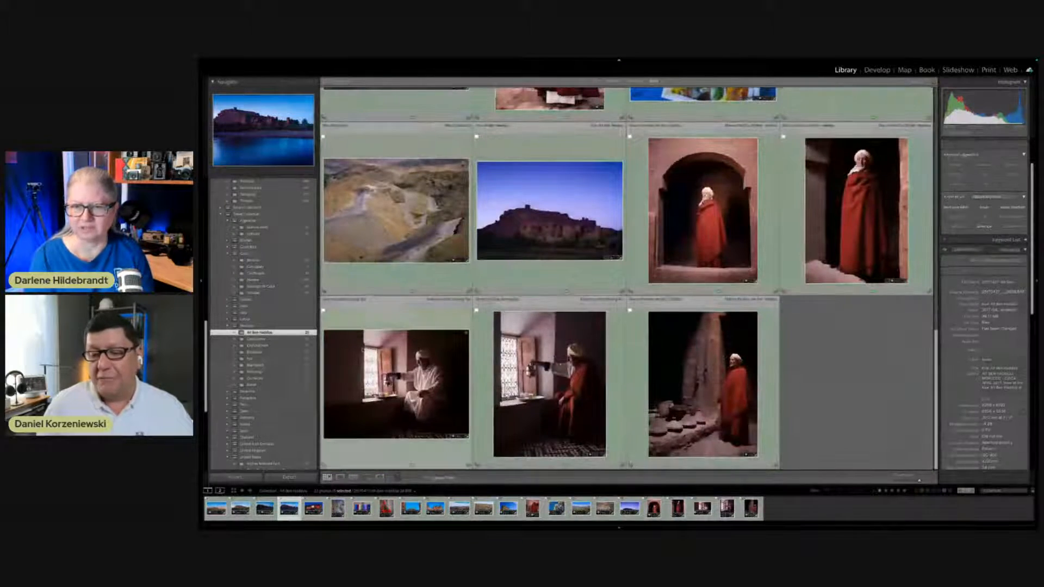
- View the two photos of the man pouring tea by the window in full screen and return to the grid
left_click(429, 322)
key("f")
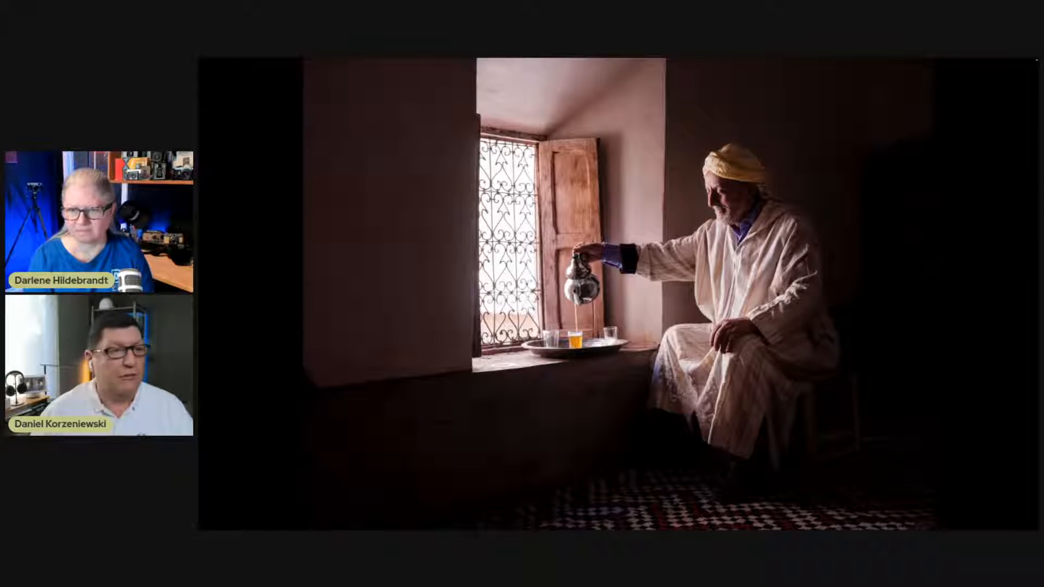
key("Right")
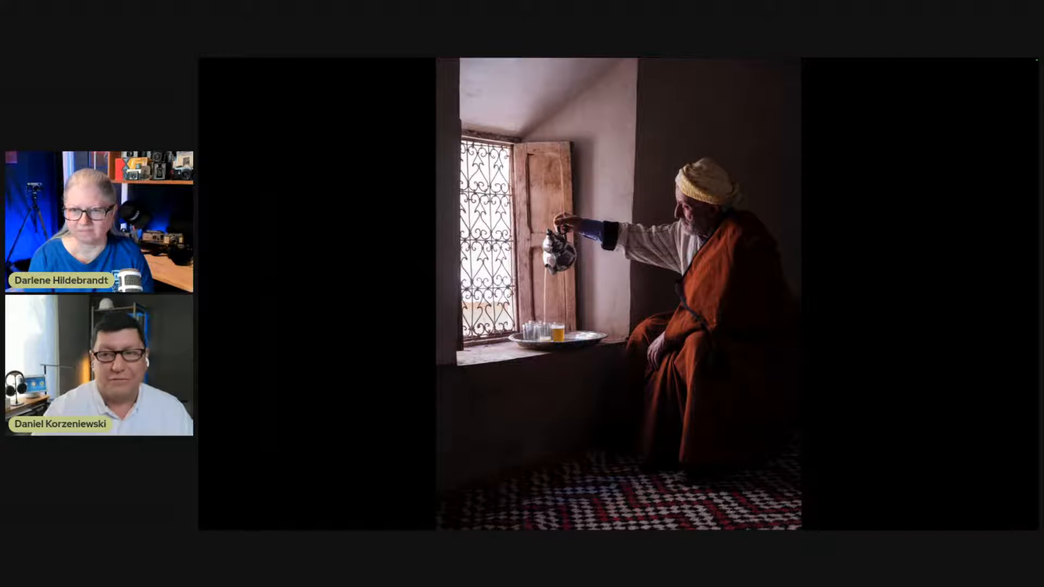
key("Escape")
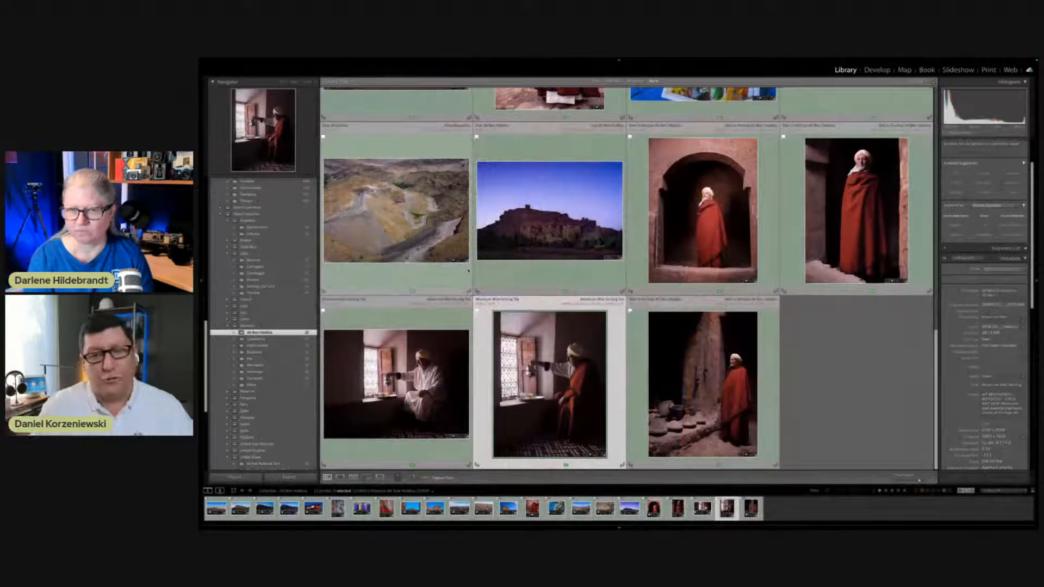
- Open the Ait Ben Haddou folder of the Morocco shoot and browse its rated photos down to the portraits of the man in red
scroll(255, 294, "up", 5)
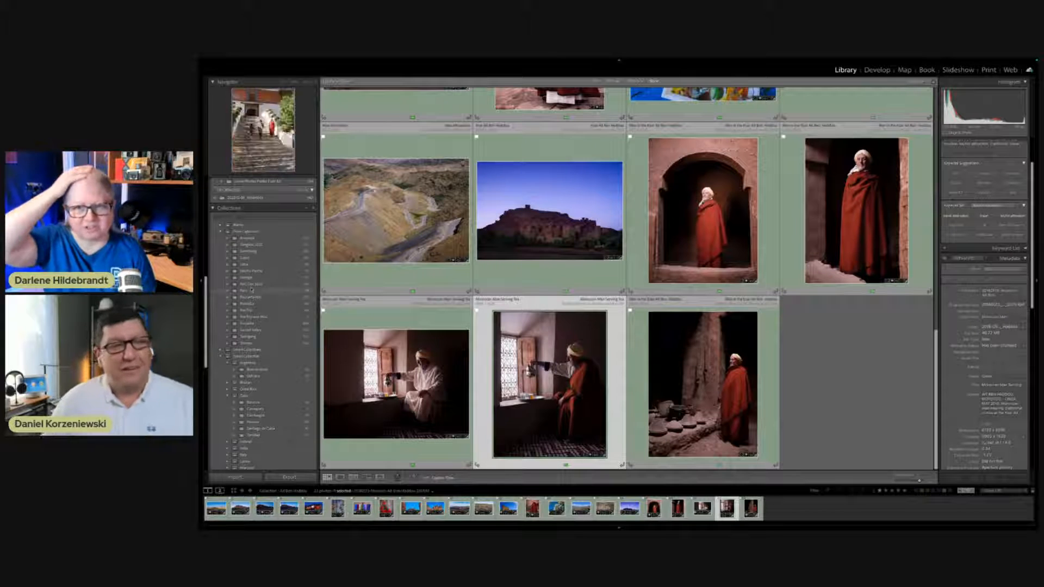
scroll(251, 286, "down", 1)
scroll(250, 286, "down", 1)
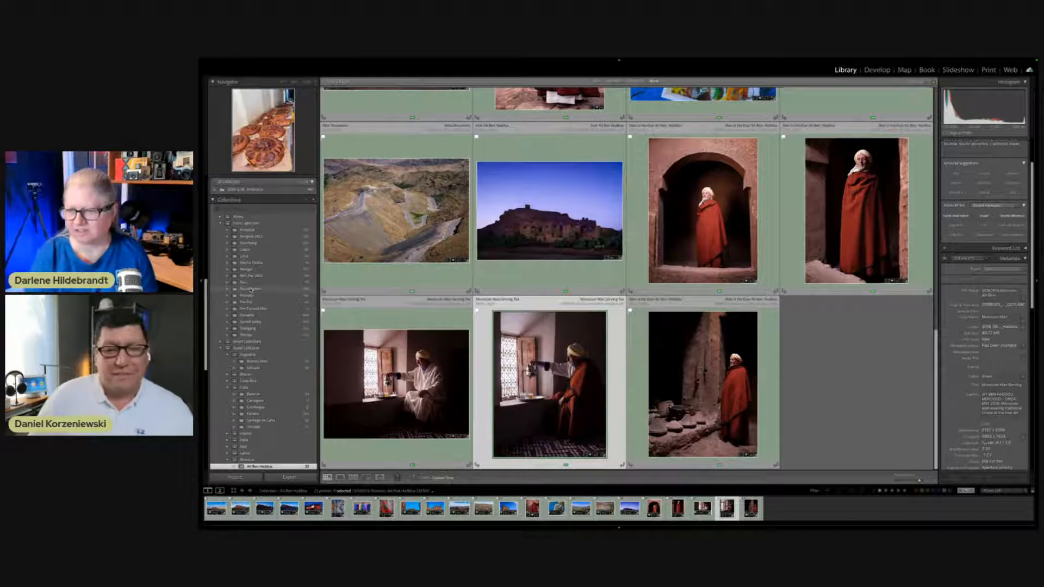
scroll(272, 339, "up", 10)
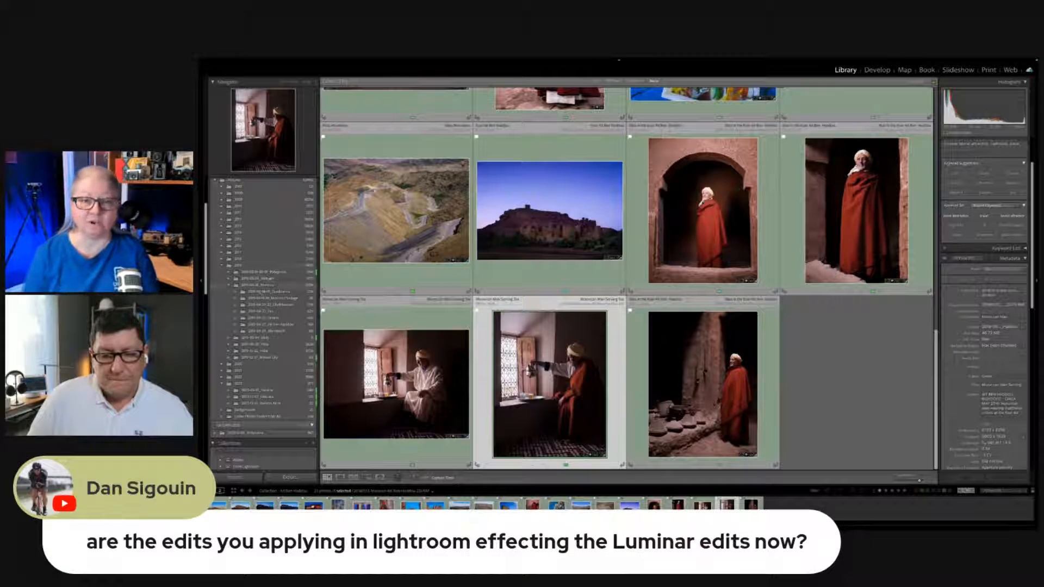
left_click(252, 326)
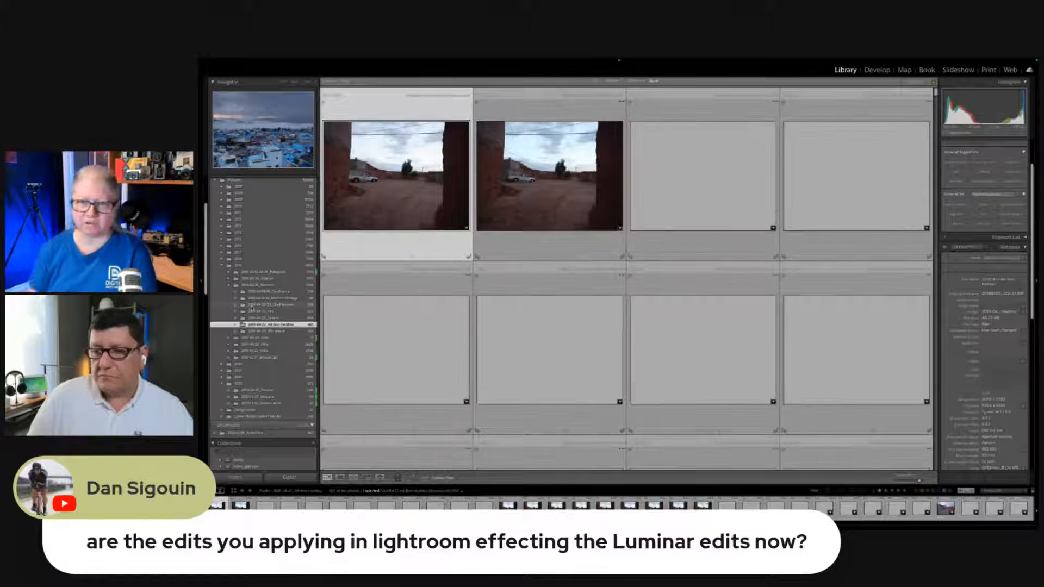
left_click(253, 306)
left_click(253, 325)
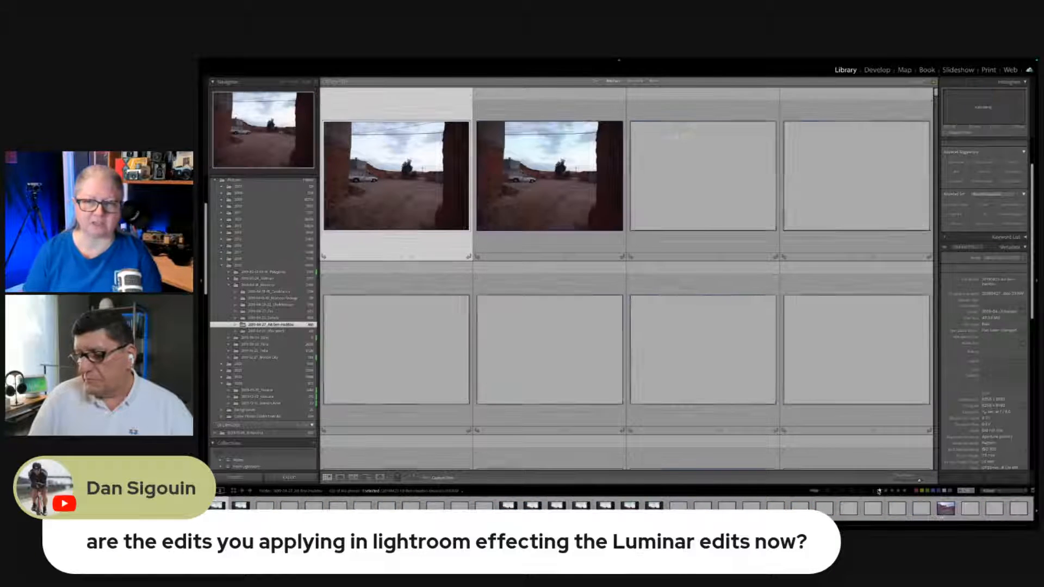
scroll(559, 294, "down", 3)
scroll(559, 293, "down", 10)
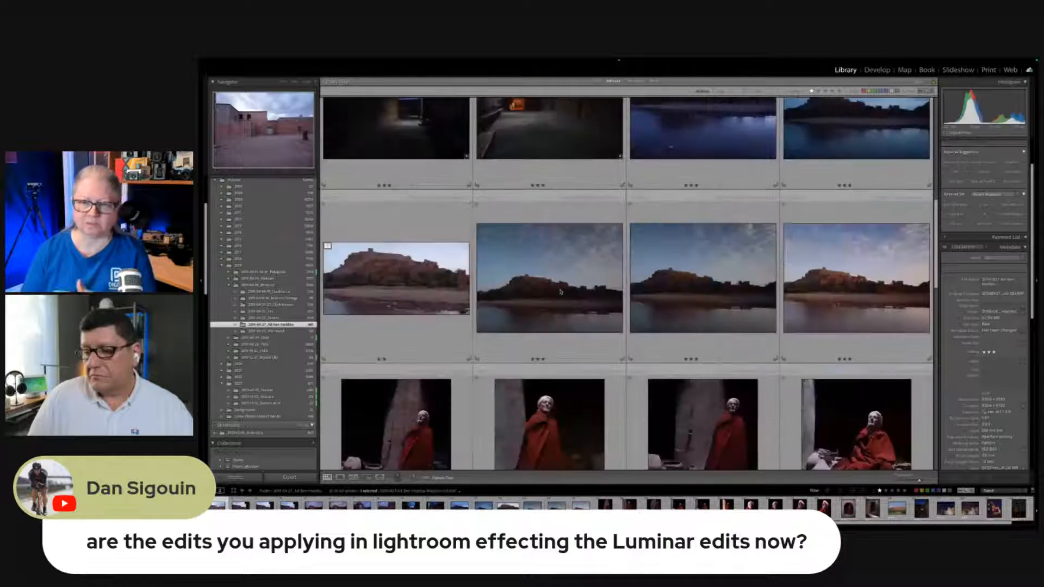
scroll(326, 353, "down", 3)
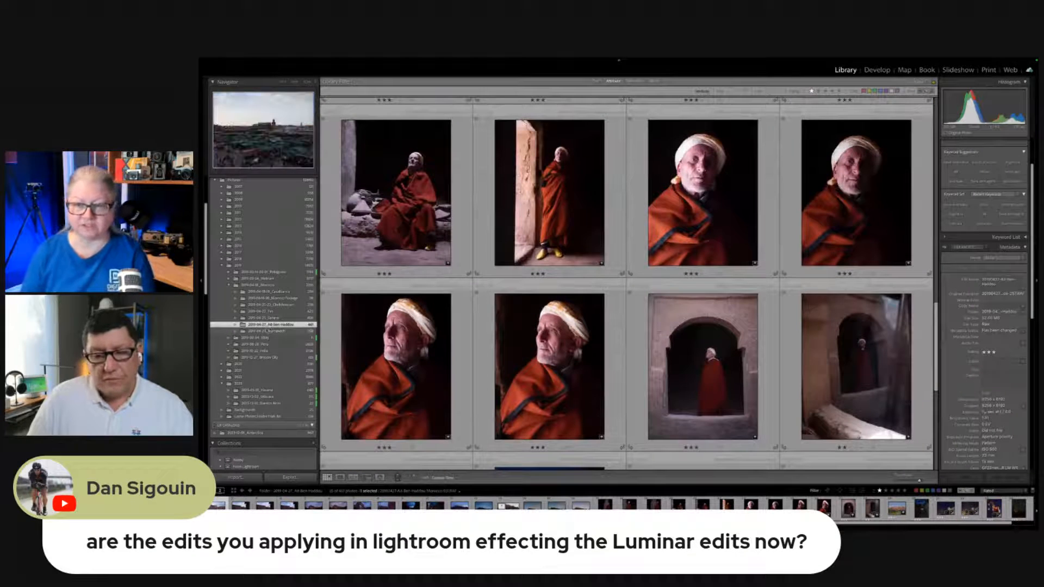
- Open the Fez folder of the same shoot and browse its photos down to the tannery dye pits
left_click(271, 313)
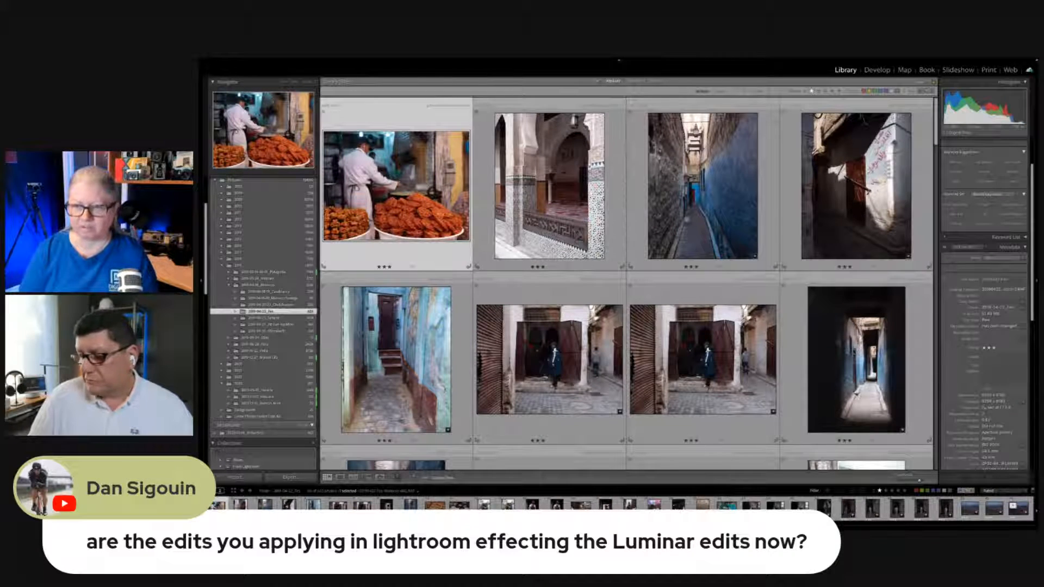
scroll(622, 343, "down", 5)
scroll(622, 342, "down", 8)
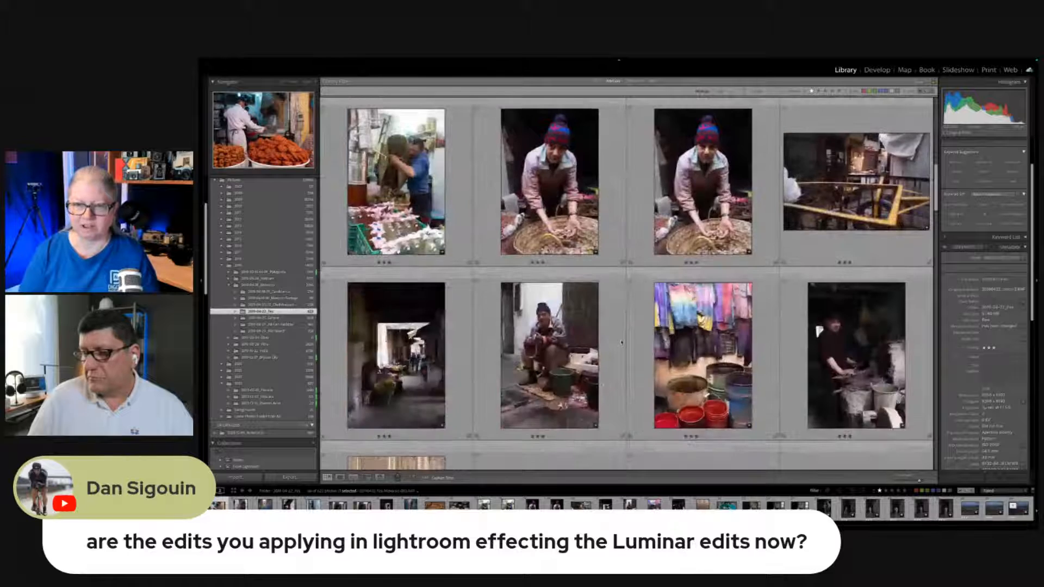
scroll(622, 340, "down", 8)
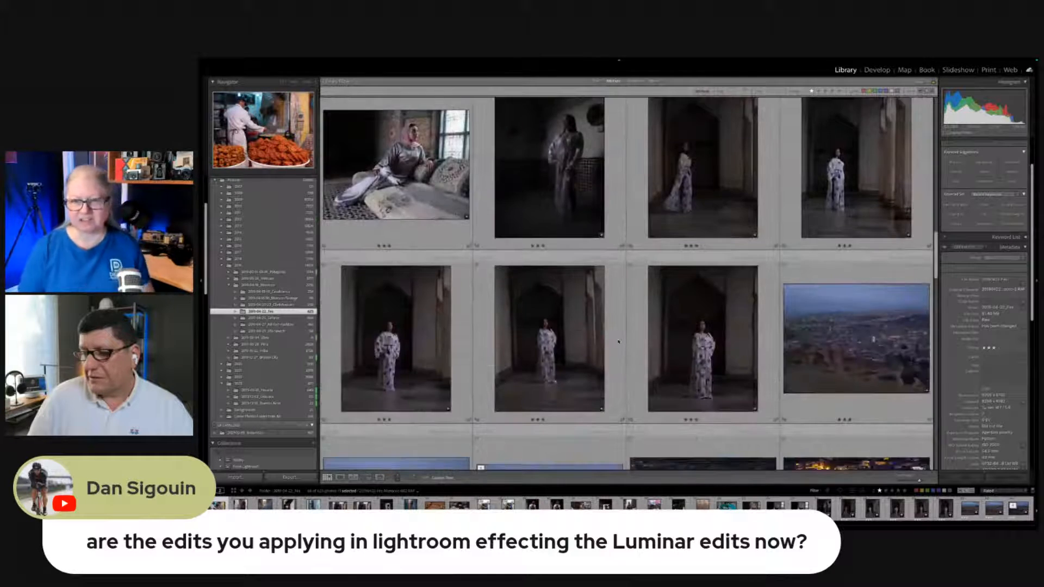
scroll(619, 342, "down", 6)
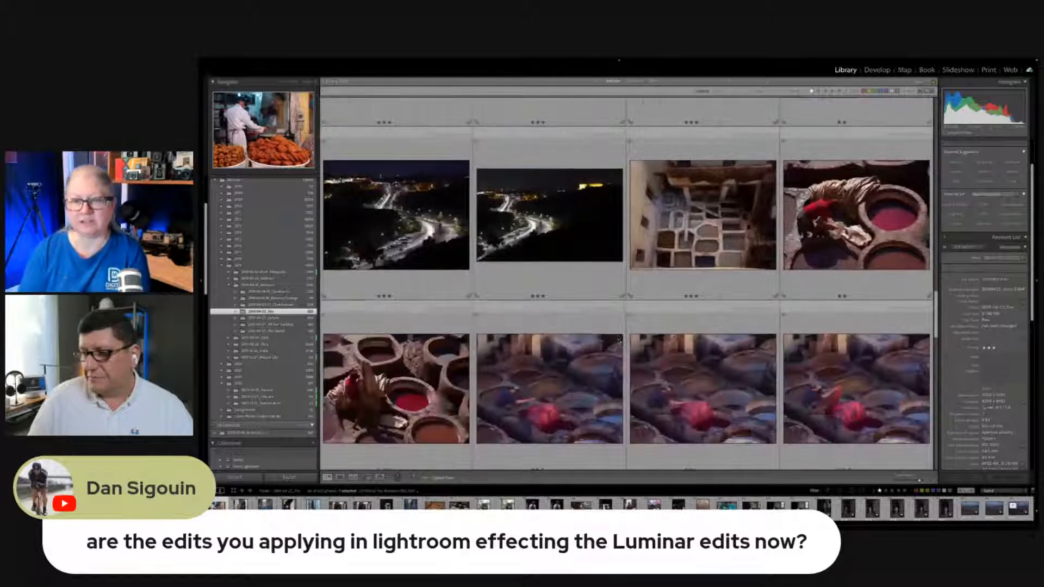
scroll(619, 342, "down", 1)
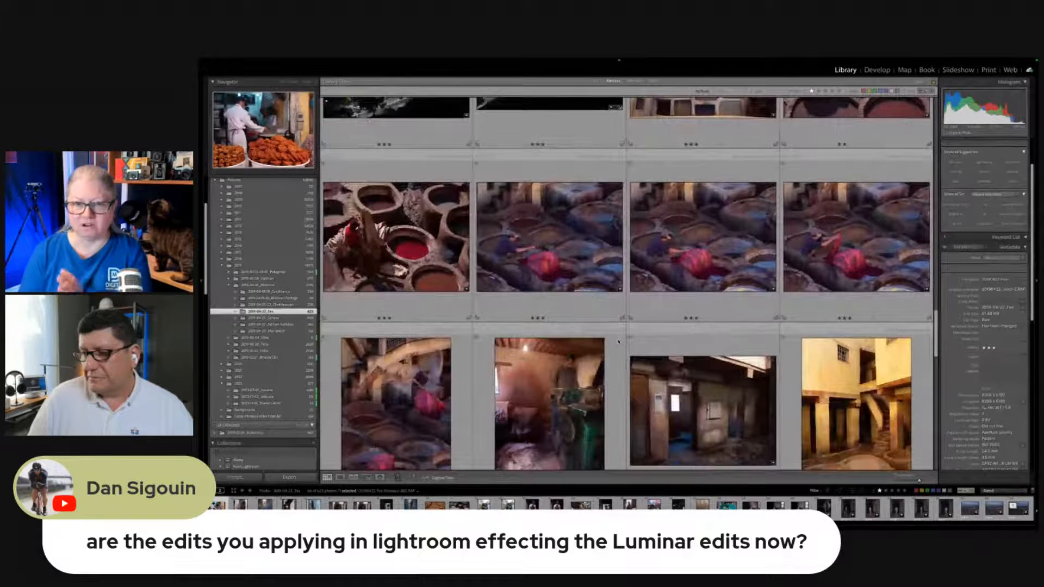
scroll(619, 342, "down", 1)
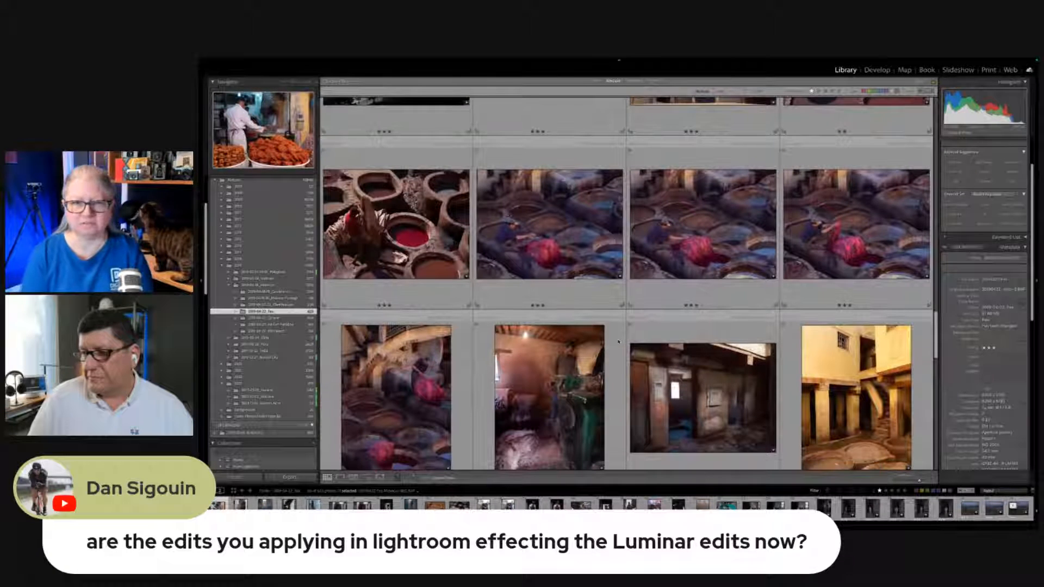
- Open the tannery photo of the worker leaning over the red hides in Develop and compare it with the next frame
left_click(673, 284)
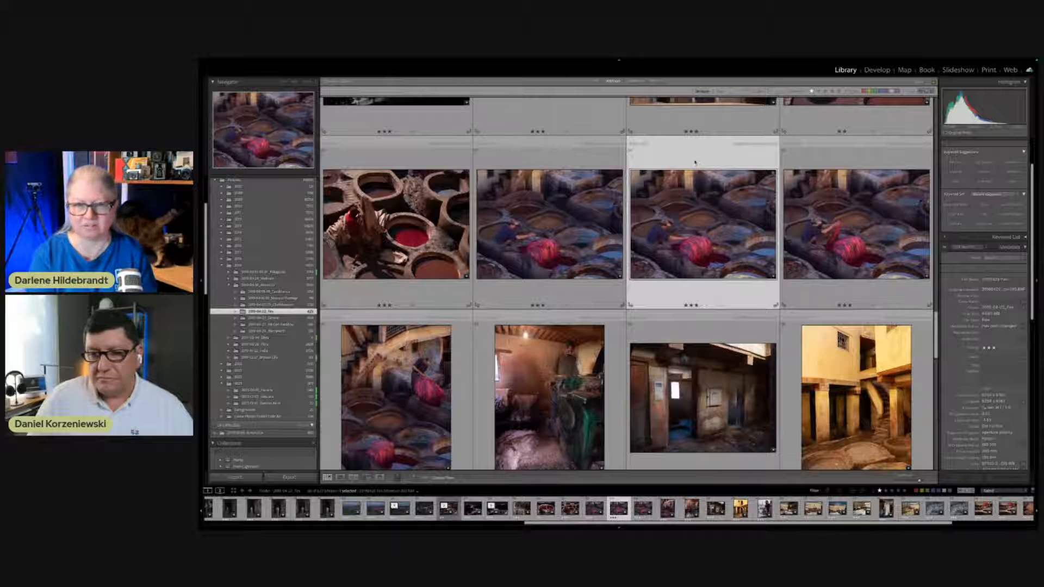
scroll(674, 283, "down", 1)
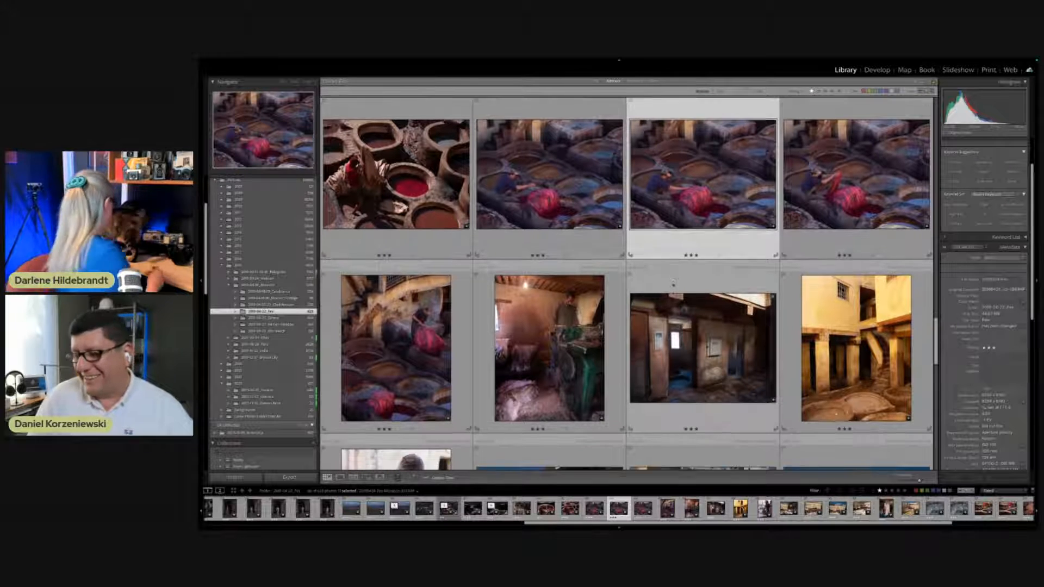
scroll(674, 283, "up", 1)
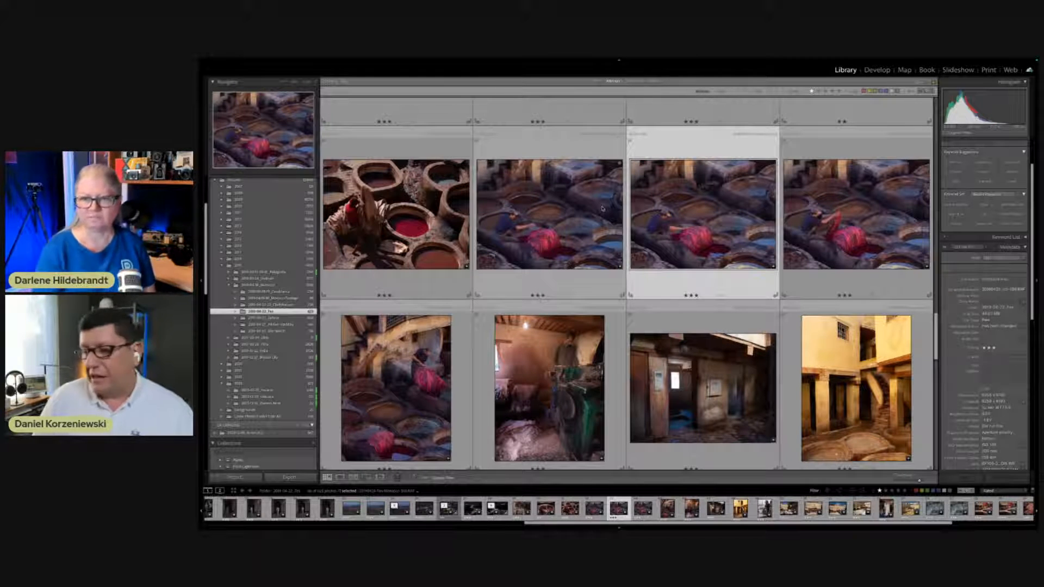
key("d")
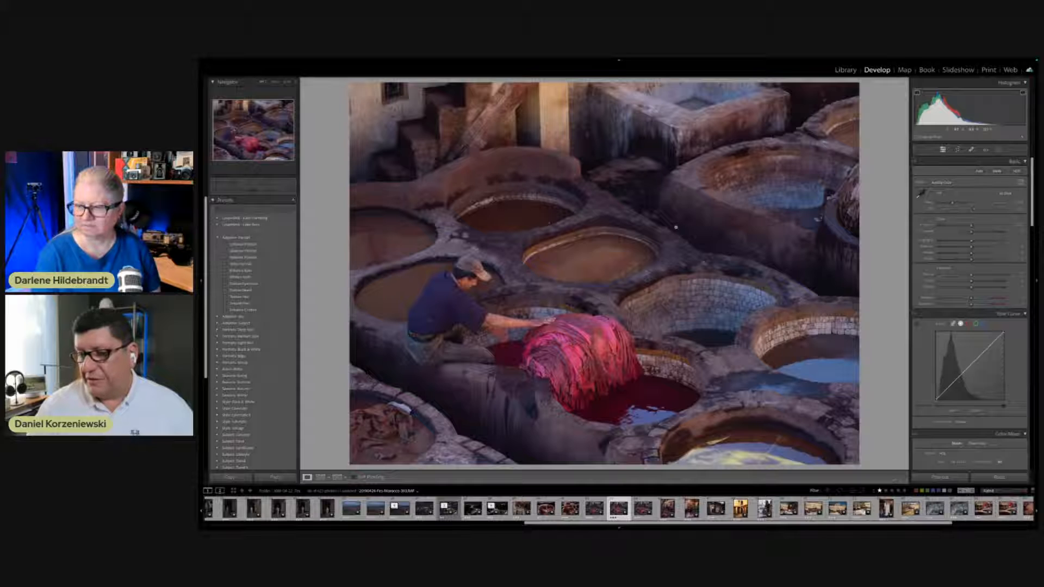
key("Right")
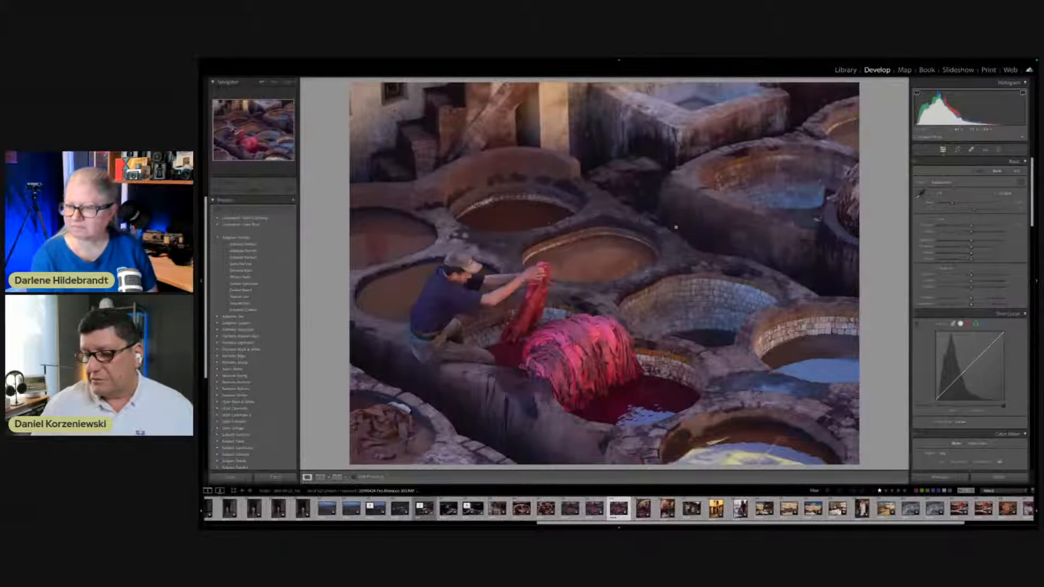
key("Right")
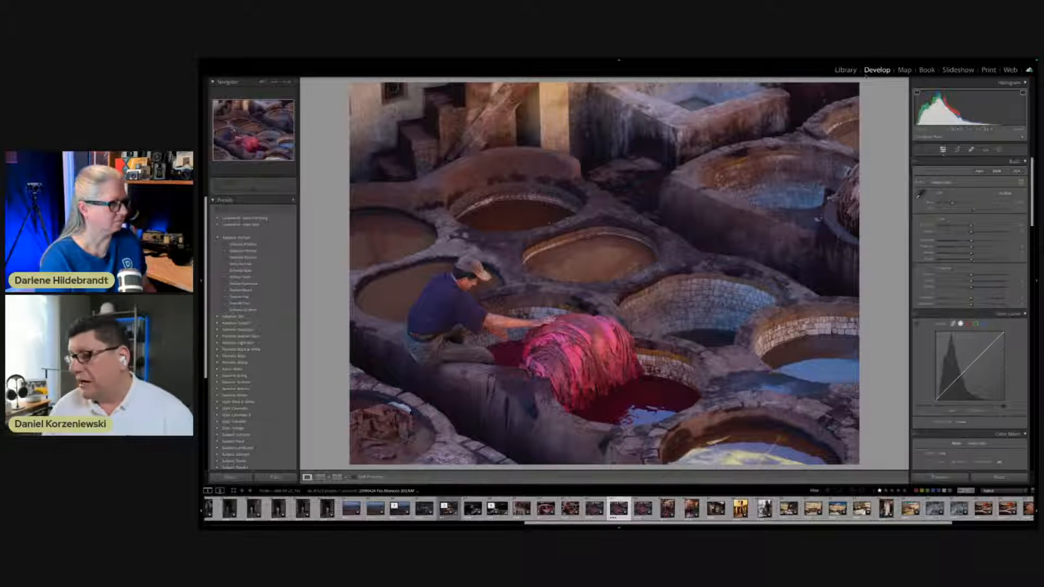
- Apply the Camera CLASSIC CHROME profile to the tannery photo and return to the Basic adjustments
scroll(942, 209, "down", 5)
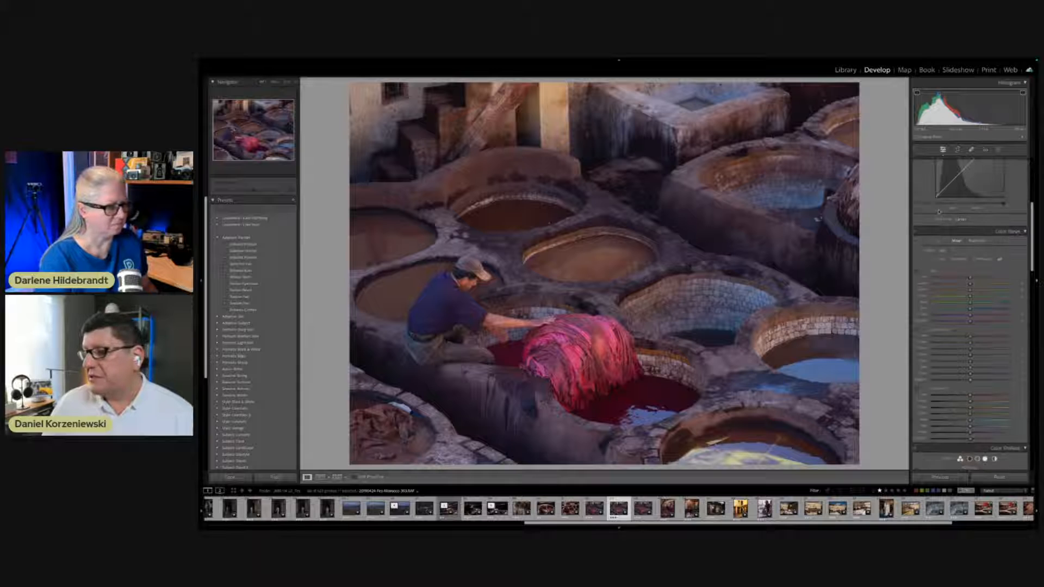
scroll(942, 208, "up", 5)
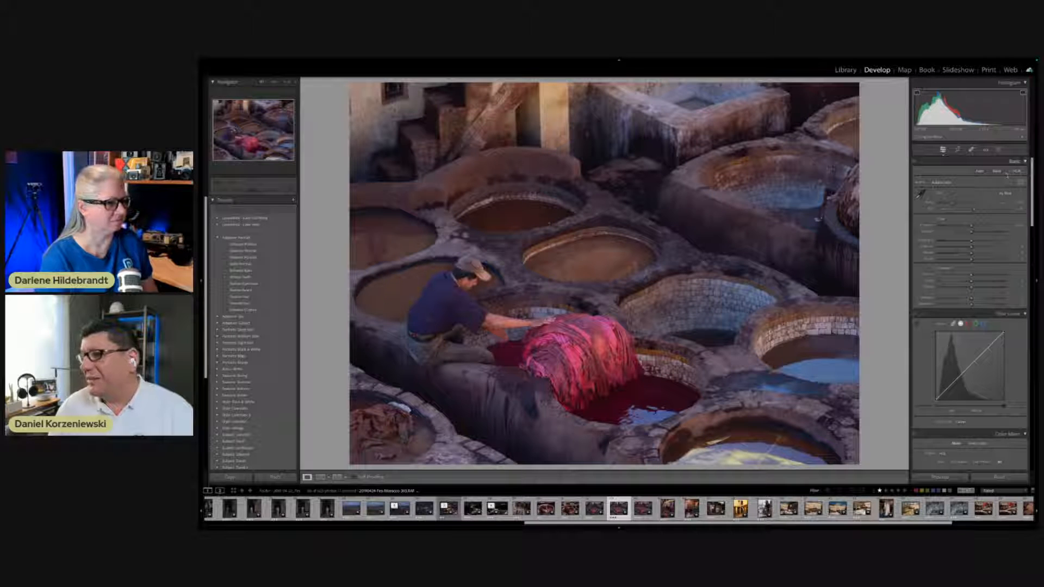
left_click(1020, 183)
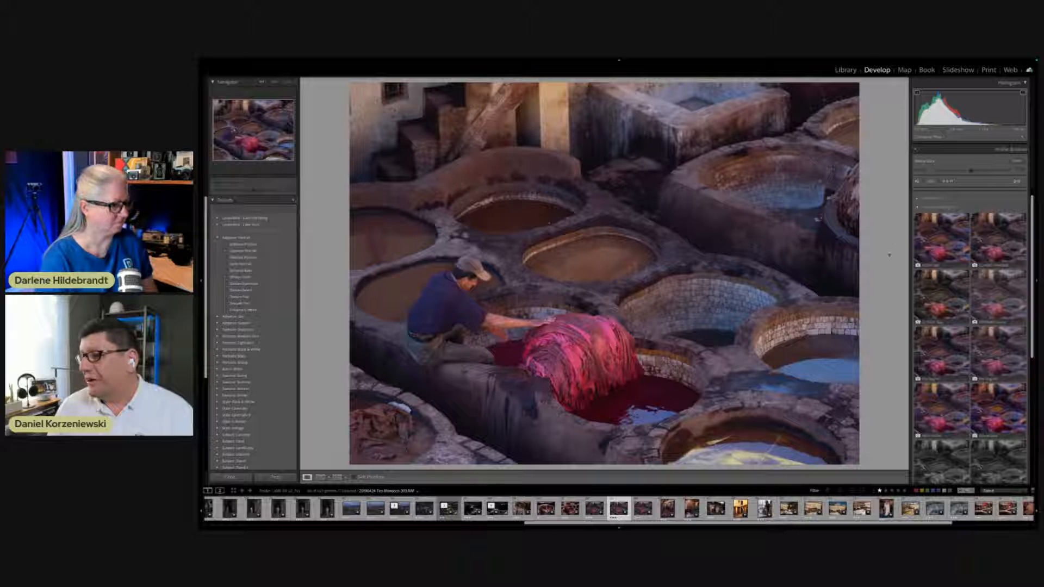
left_click(1001, 242)
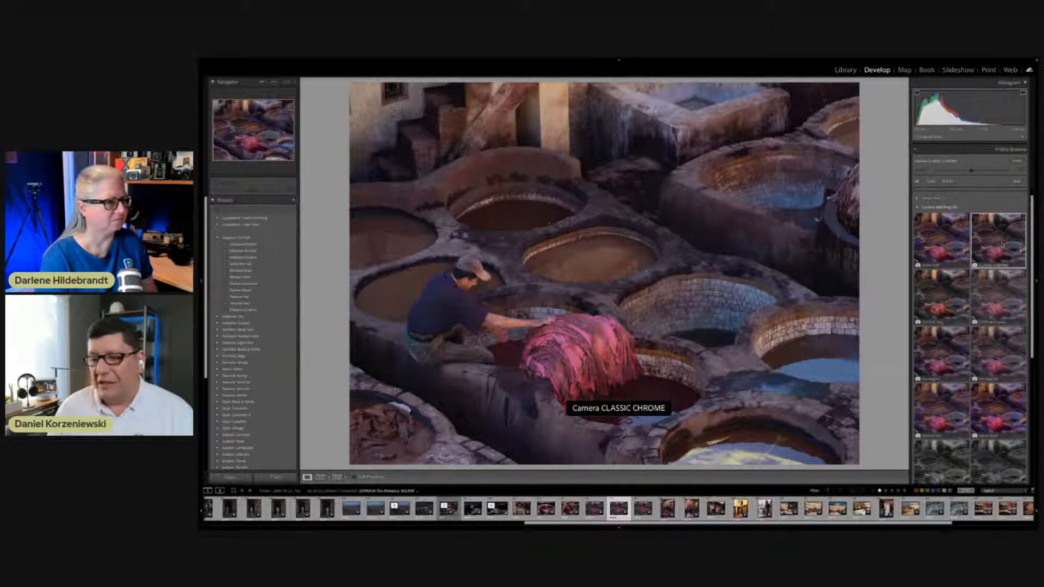
scroll(1004, 245, "down", 1)
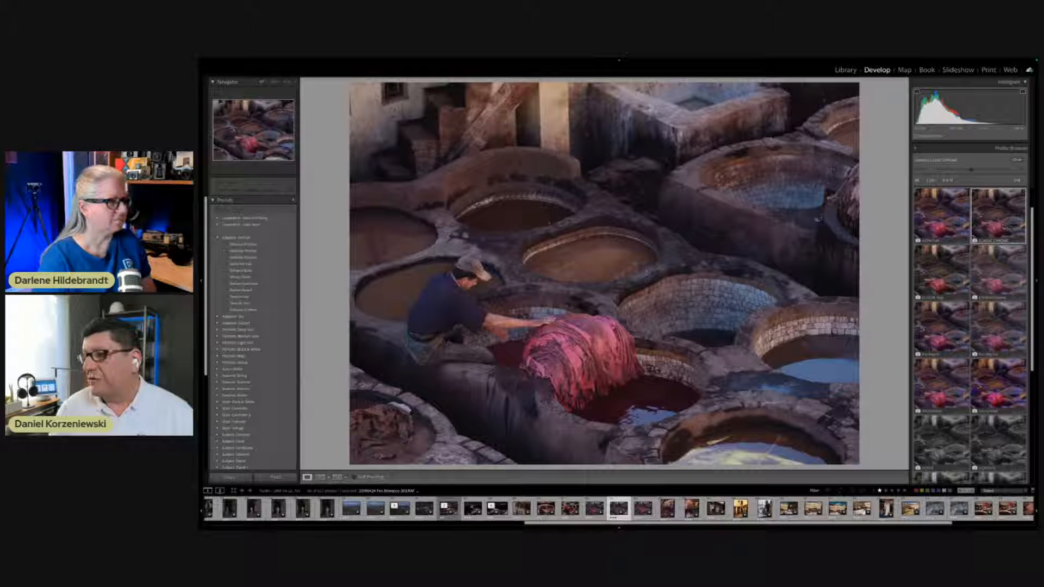
left_click(1017, 160)
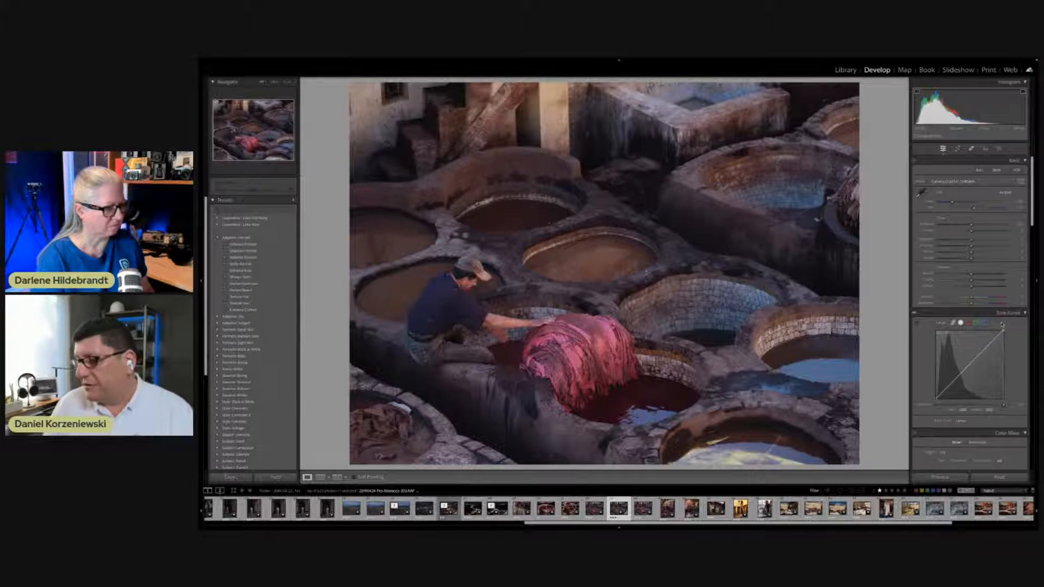
- Pull the tone curve's white point inward to brighten the tannery photo and fine-tune its black point
left_click_drag(1005, 330, 987, 330)
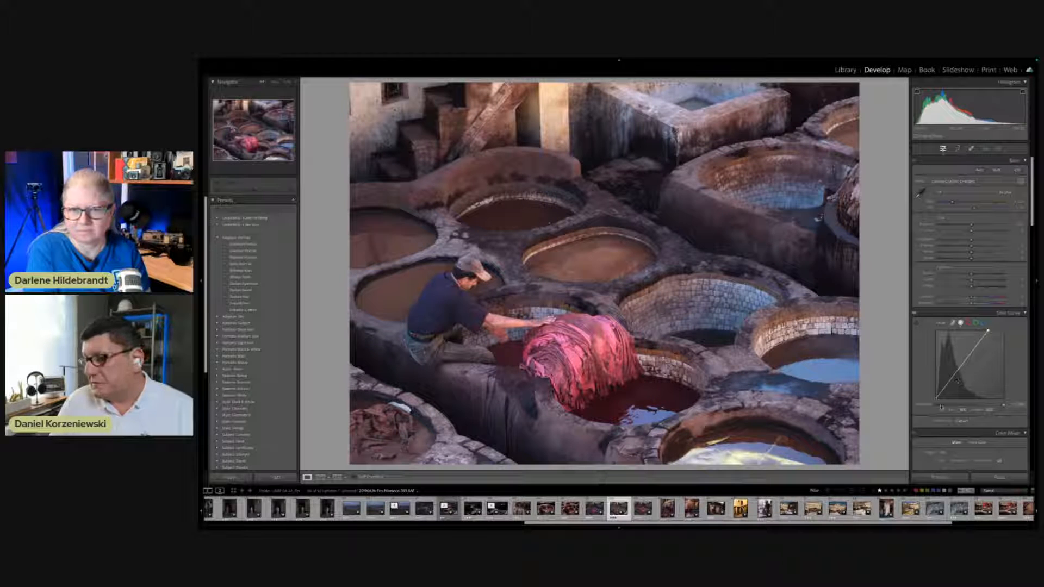
left_click_drag(937, 404, 937, 406)
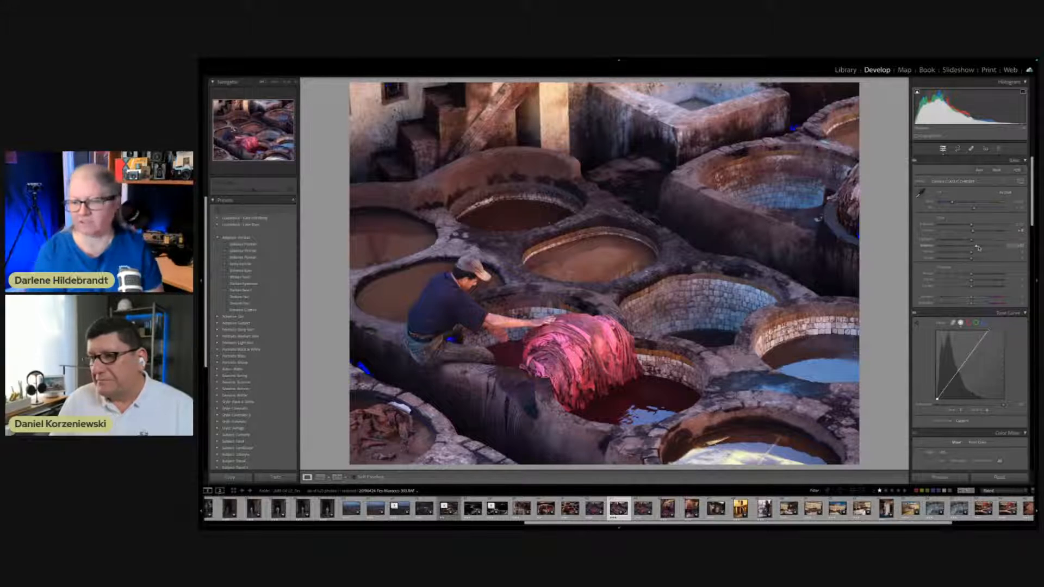
- Raise the Shadows slightly, set the Blacks automatically and nudge the Vibrance up a little
left_click_drag(975, 247, 979, 248)
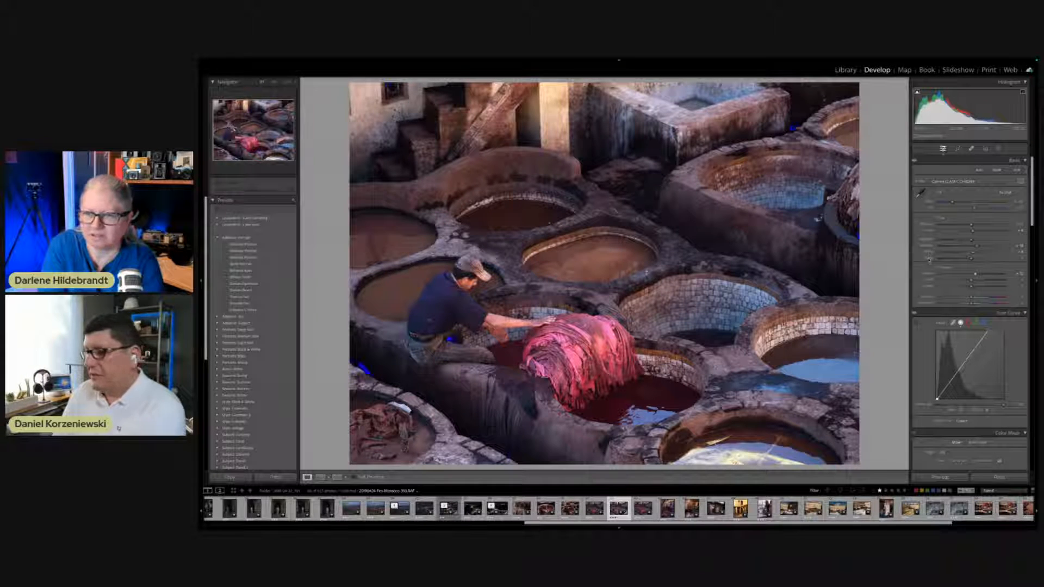
double_click(929, 260, "shift")
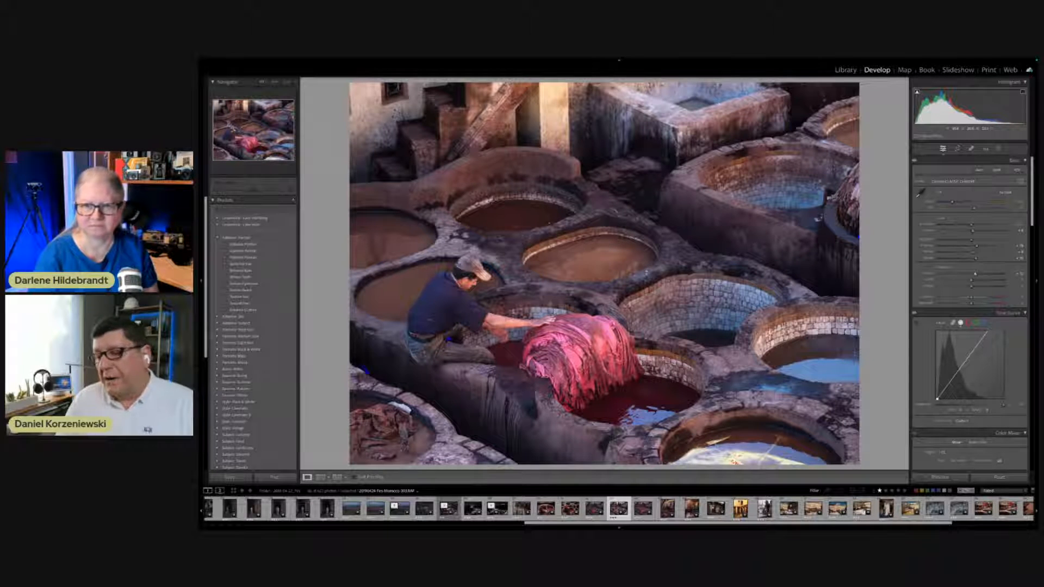
scroll(945, 286, "down", 2)
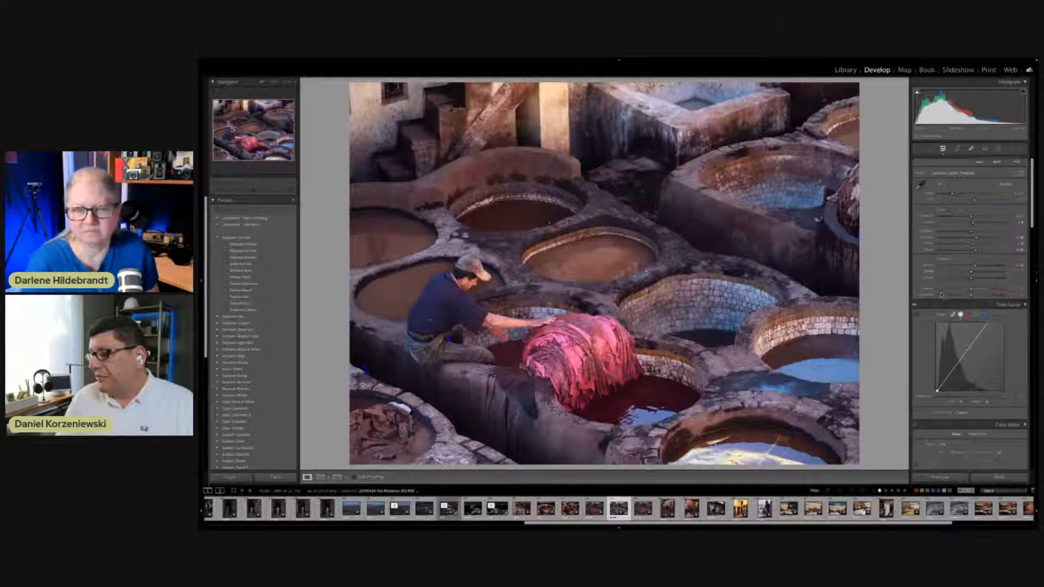
left_click_drag(973, 288, 978, 285)
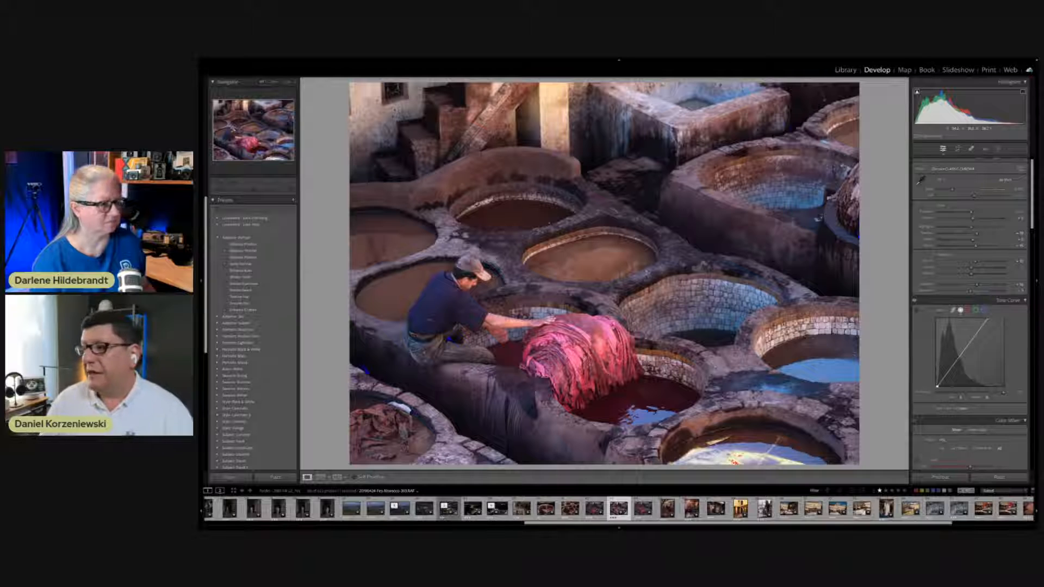
- Add a radial gradient mask around the tannery worker and shift it slightly towards the red hides
left_click(998, 149)
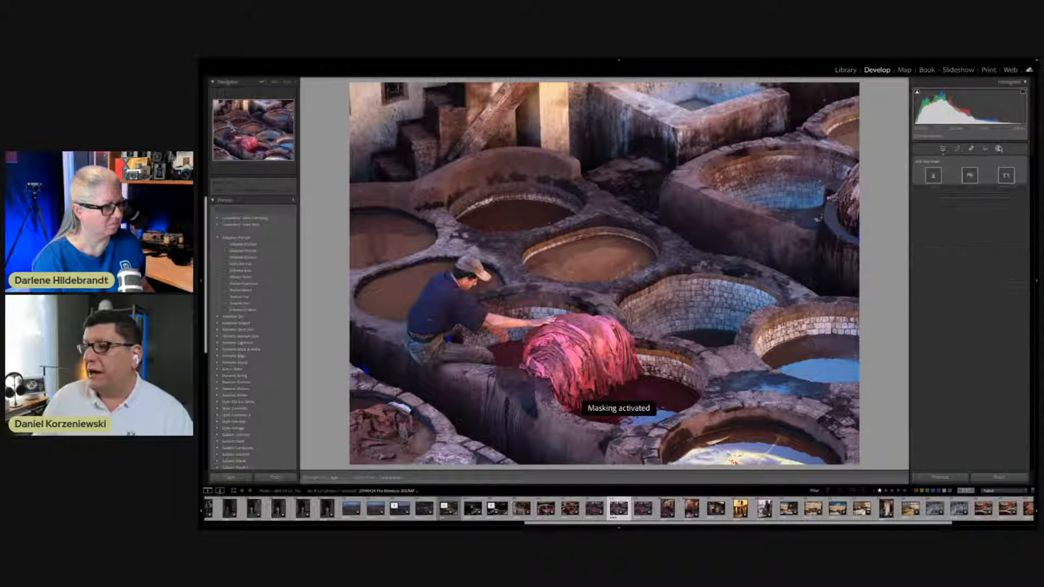
left_click(933, 175)
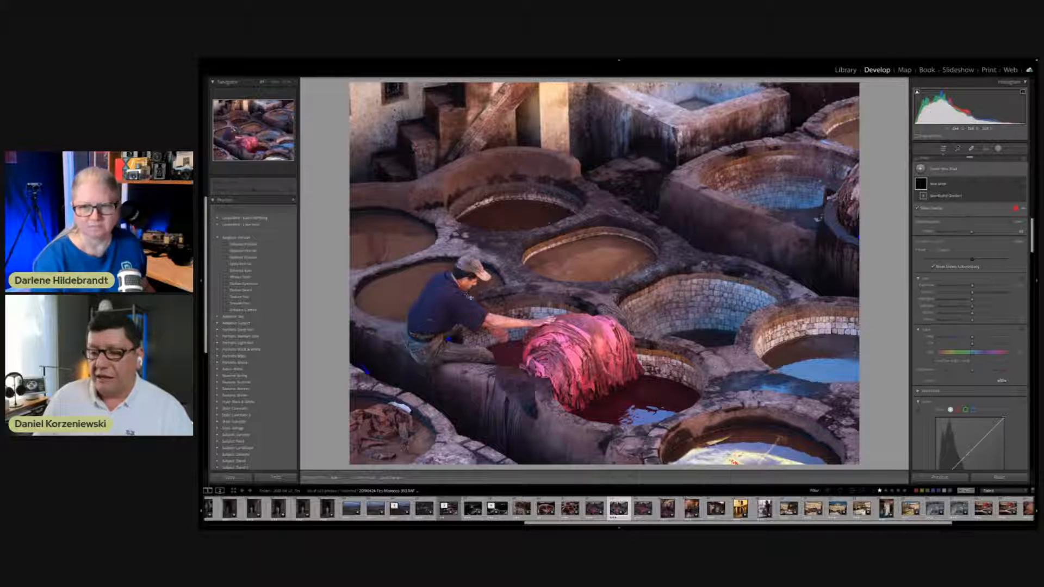
left_click_drag(466, 295, 571, 426)
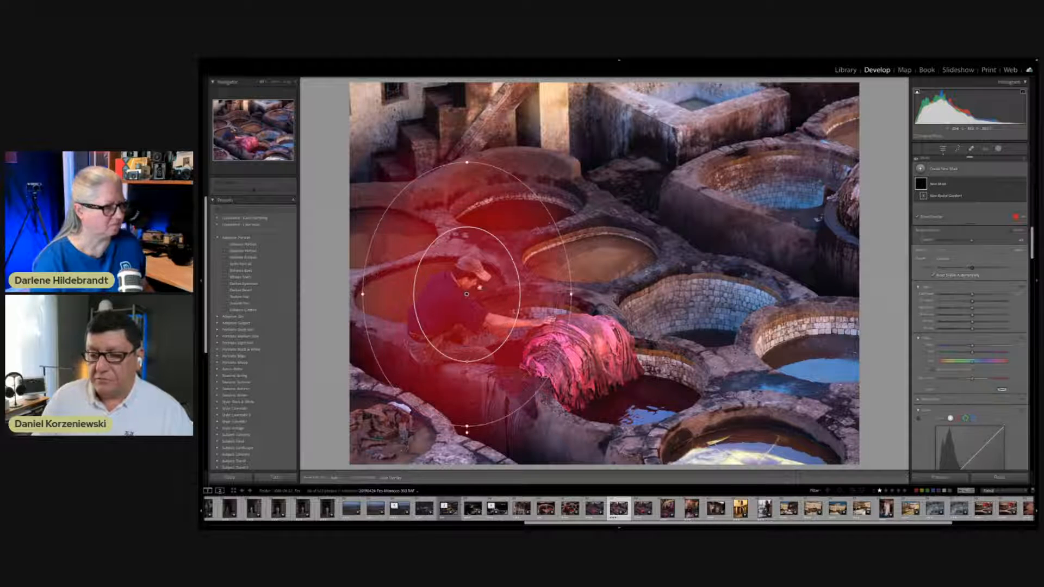
left_click_drag(466, 295, 485, 309)
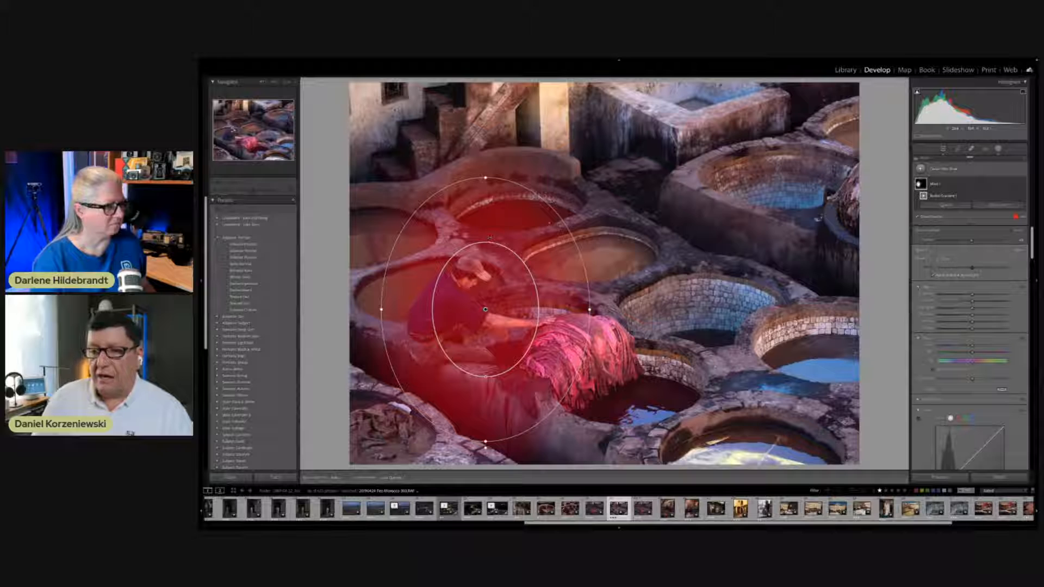
- Enlarge the radial gradient, tilt it and shift it slightly so it surrounds both the tannery worker and the red hides
left_click_drag(485, 177, 479, 161)
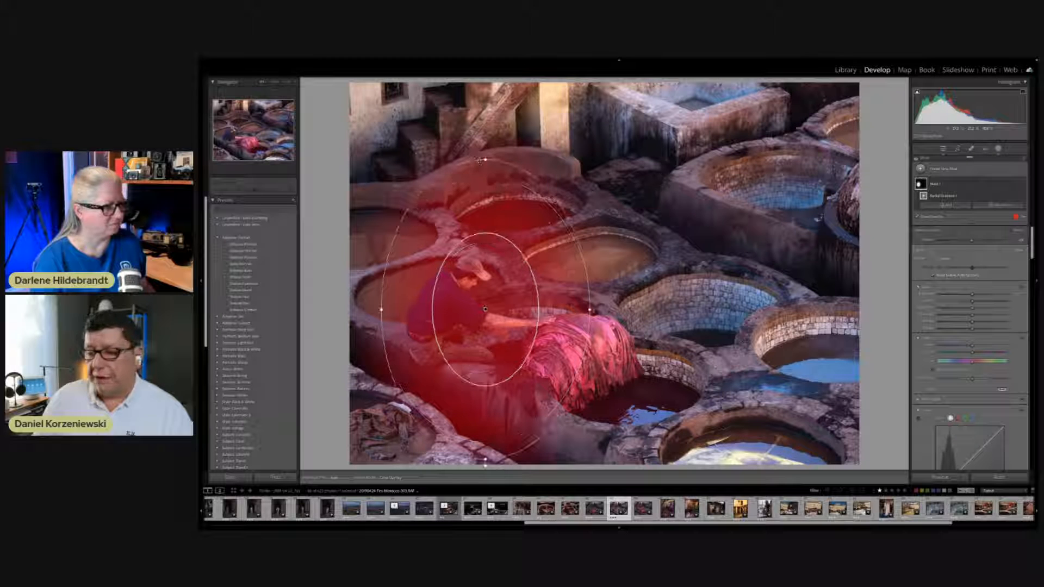
left_click_drag(381, 310, 366, 310)
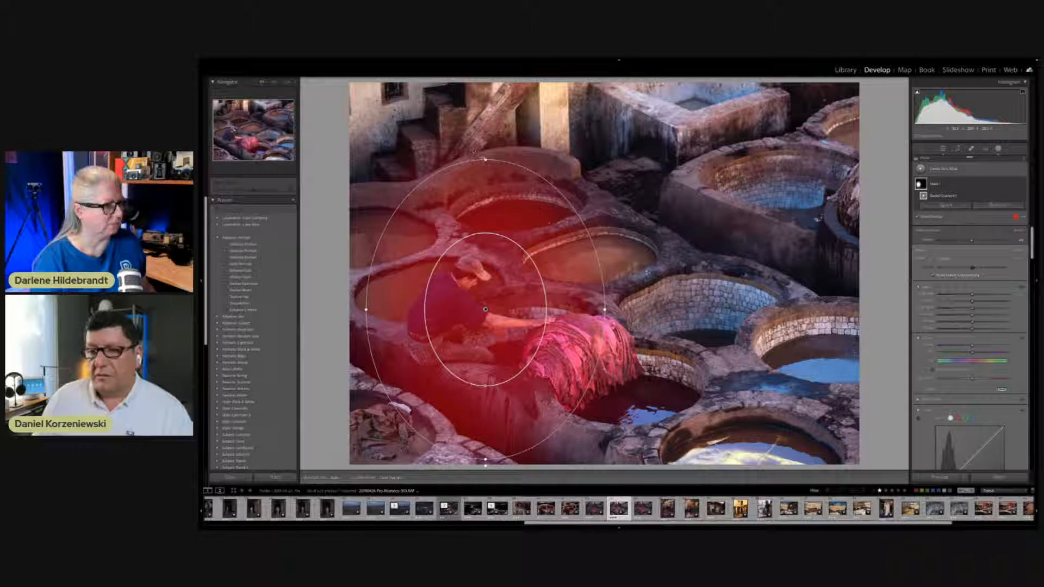
left_click_drag(485, 160, 444, 152)
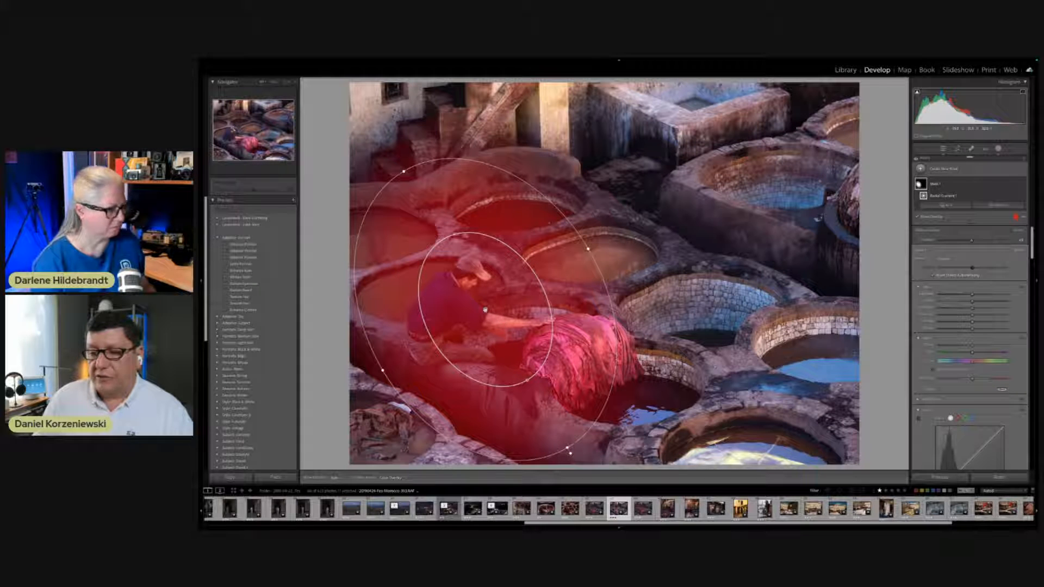
left_click_drag(485, 310, 490, 311)
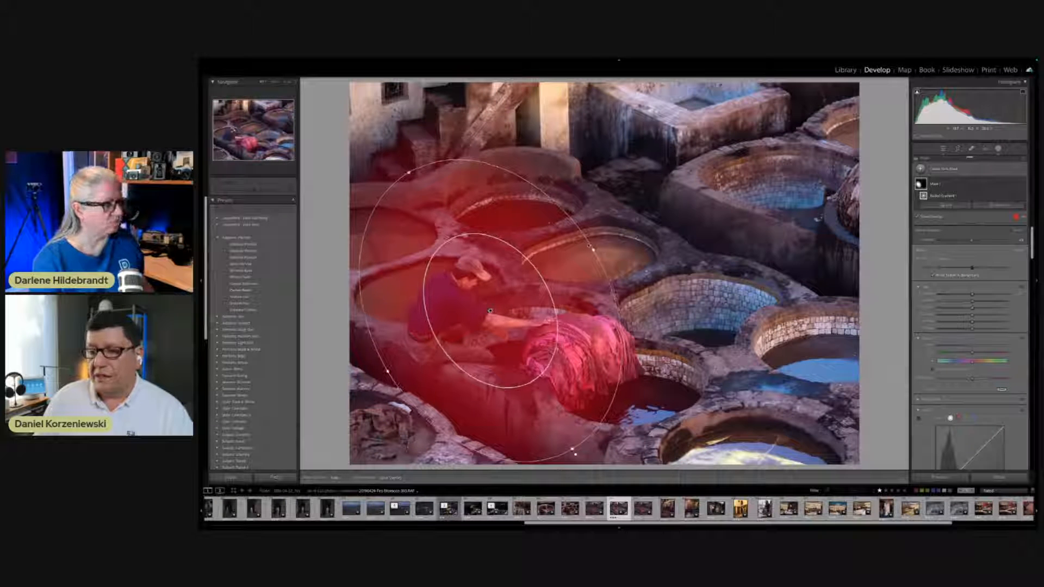
left_click_drag(593, 249, 606, 241)
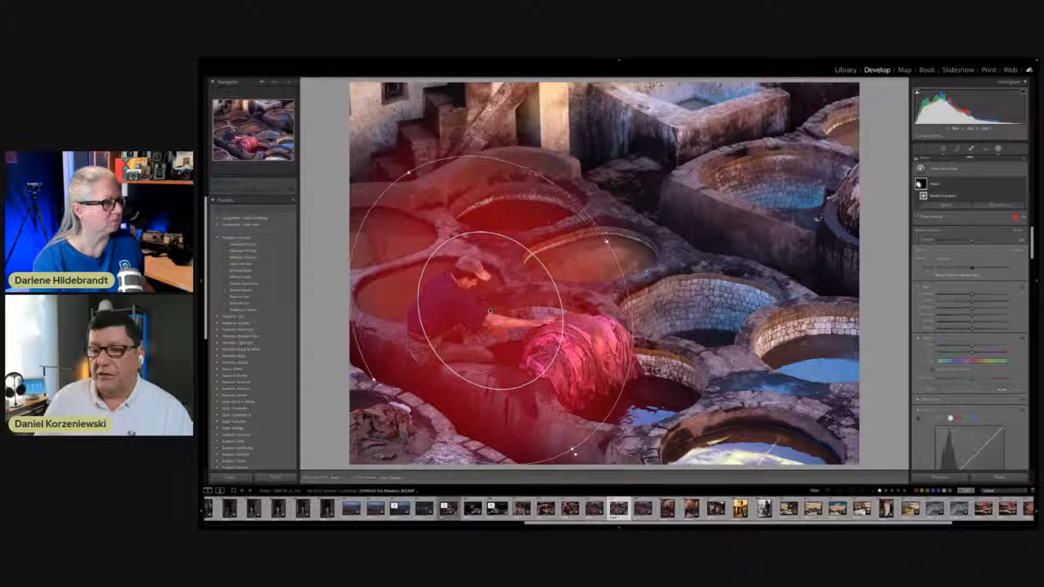
left_click_drag(408, 173, 401, 161)
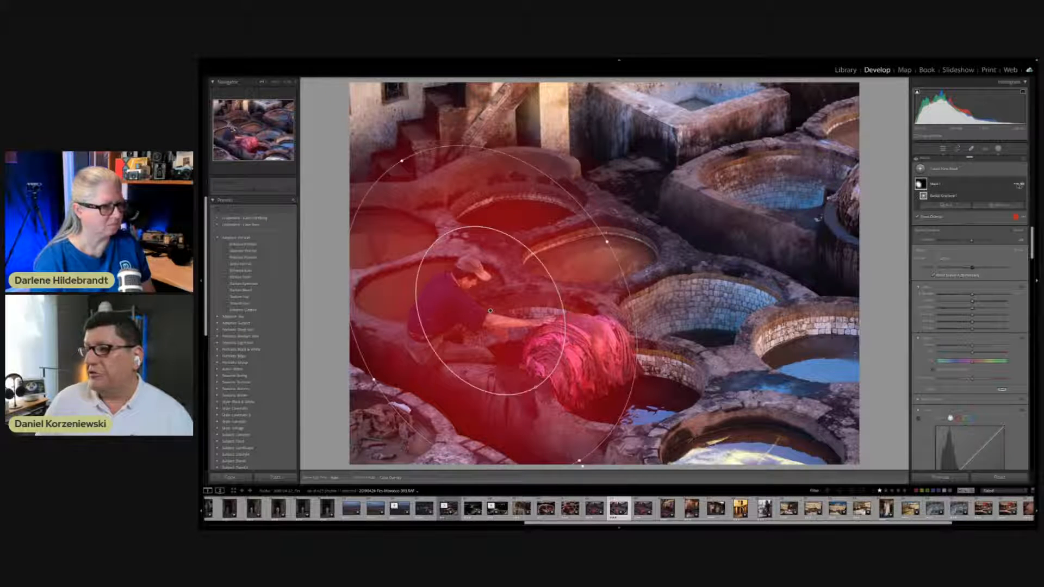
- Invert the radial mask to cover the surroundings, then lower its Exposure slightly and raise its Shadows
left_click(1017, 185)
left_click(982, 198)
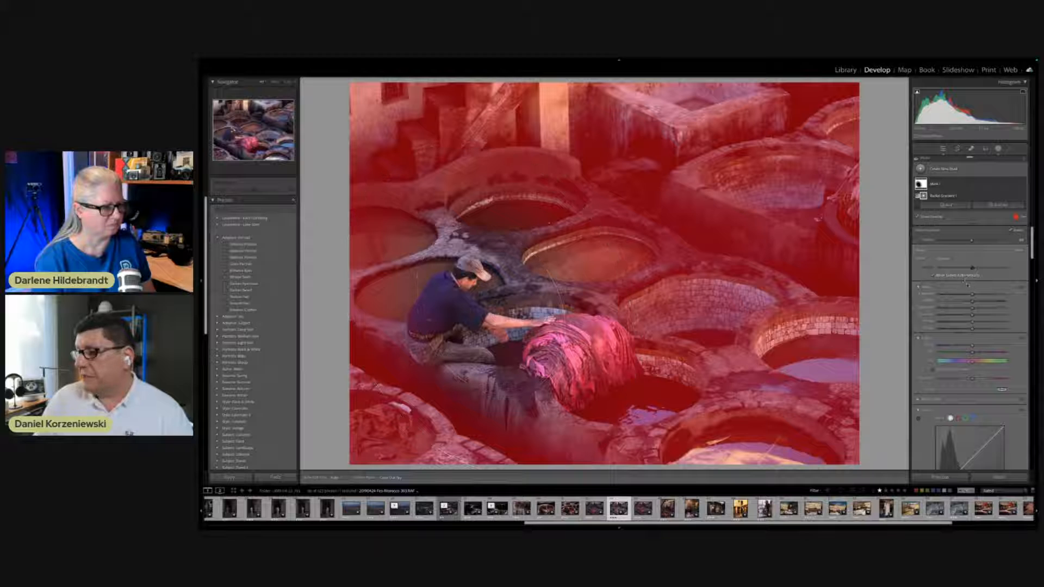
left_click_drag(973, 295, 967, 295)
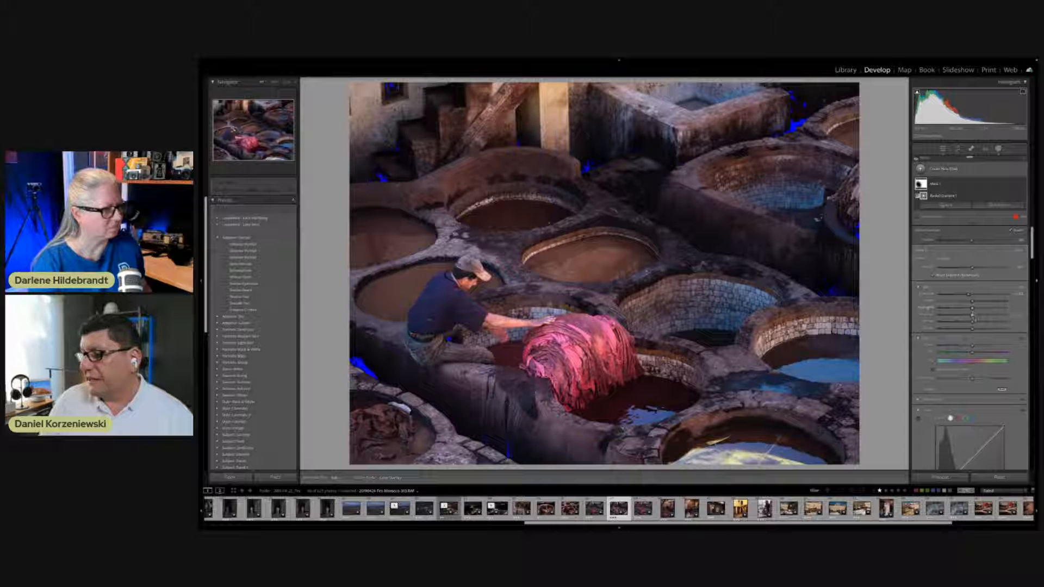
left_click_drag(976, 318, 984, 317)
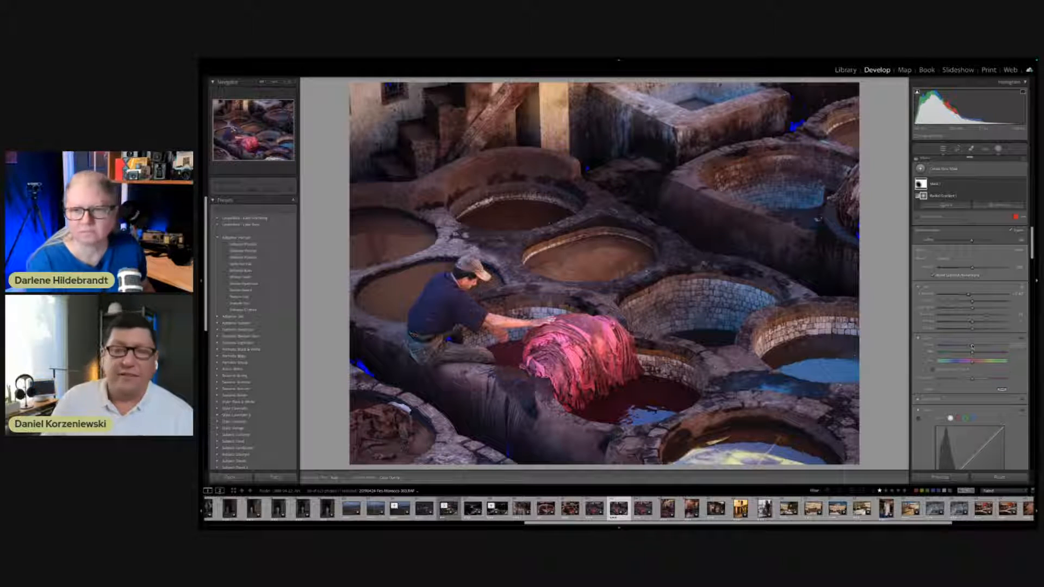
- Warm the masked surroundings' temperature, move the tint slightly towards green and raise the Blacks a touch
left_click_drag(975, 345, 977, 346)
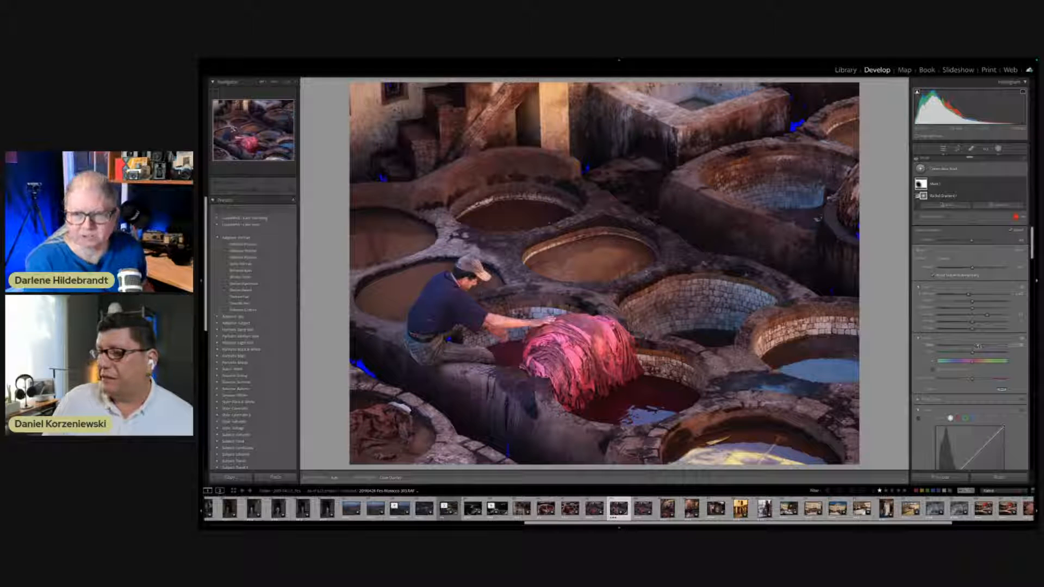
left_click_drag(977, 346, 980, 346)
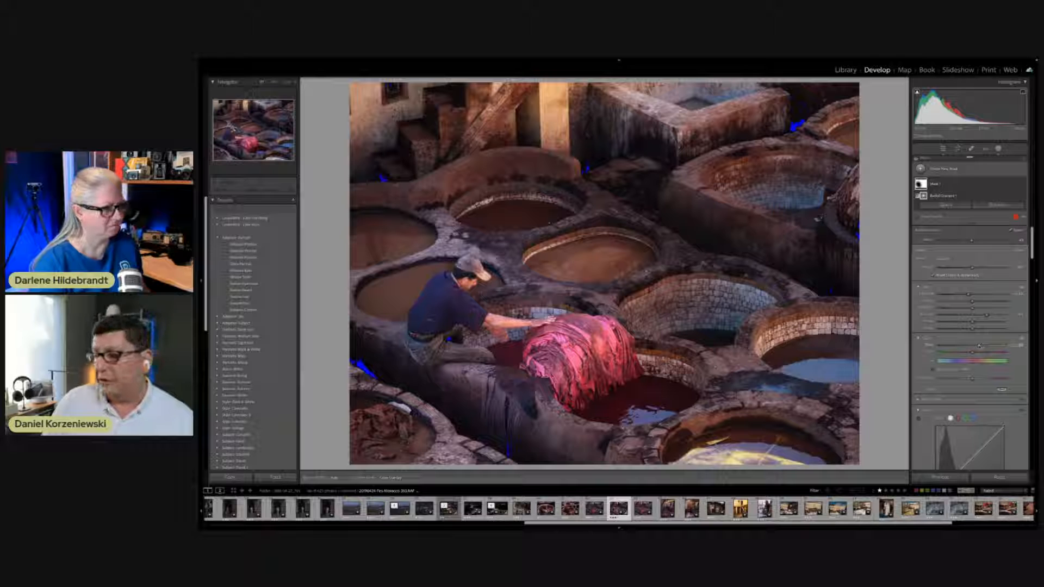
left_click_drag(981, 346, 969, 353)
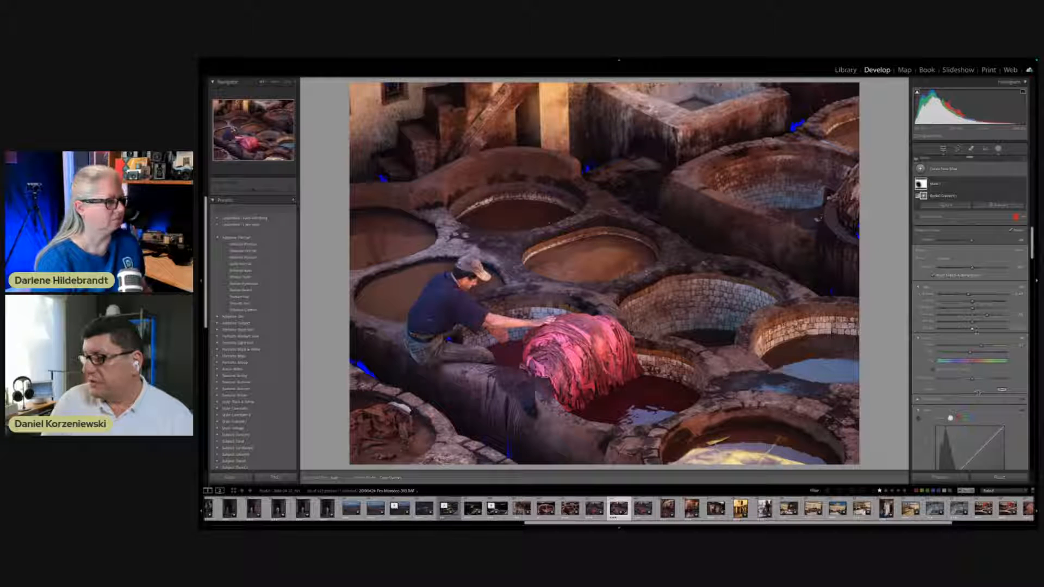
left_click_drag(973, 330, 975, 330)
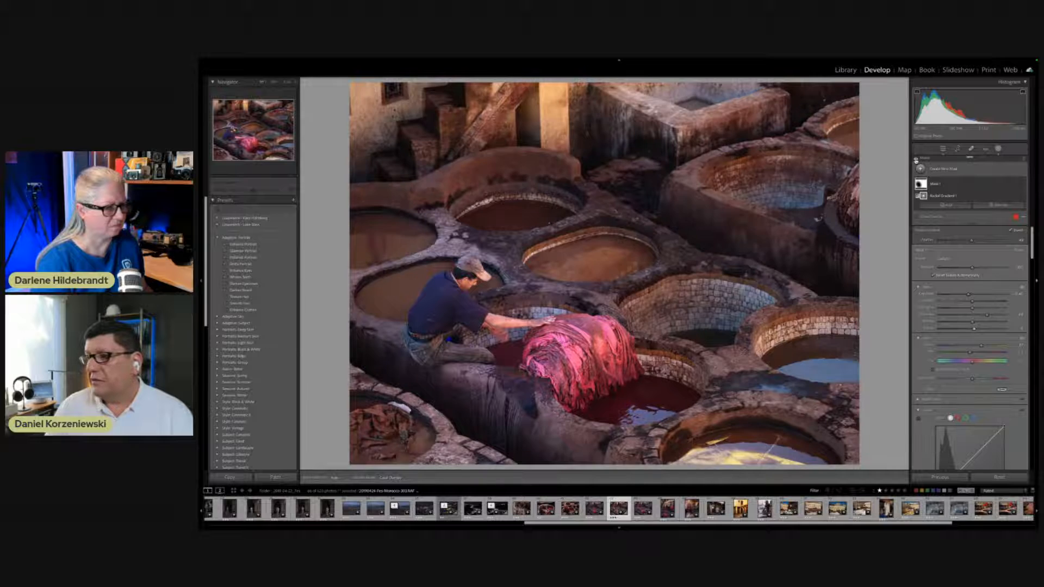
- Compare the tannery photo with and without the mask adjustments by switching the masking off and on
left_click(916, 160)
left_click(915, 160)
left_click(916, 160)
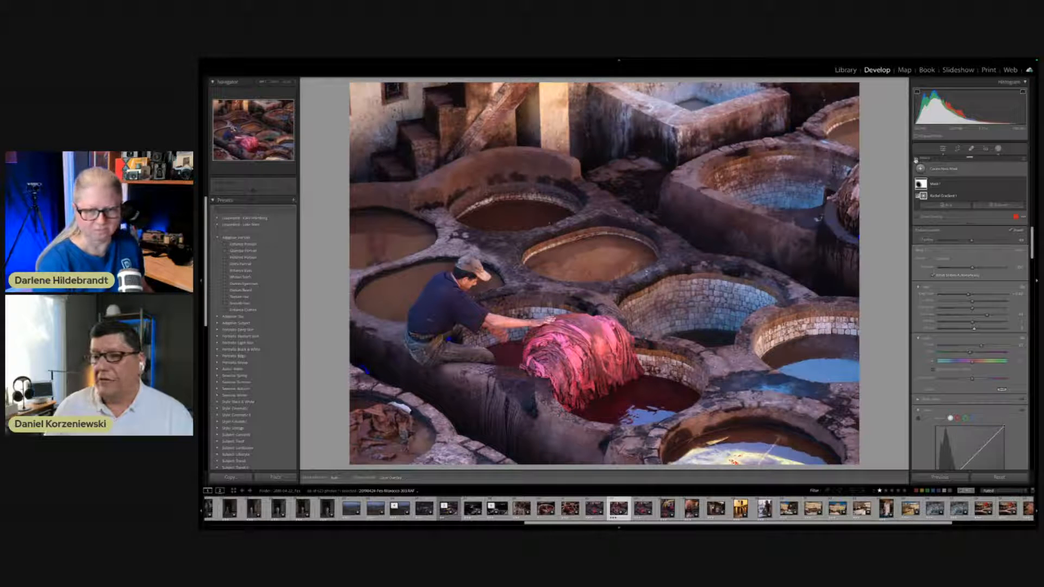
left_click(916, 160)
left_click(916, 160)
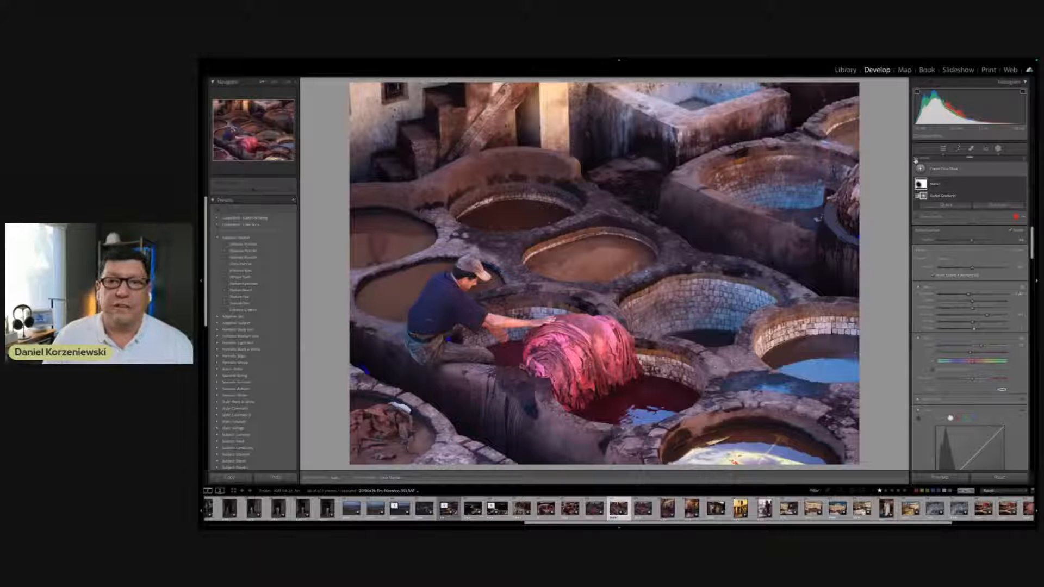
left_click(916, 160)
left_click(916, 159)
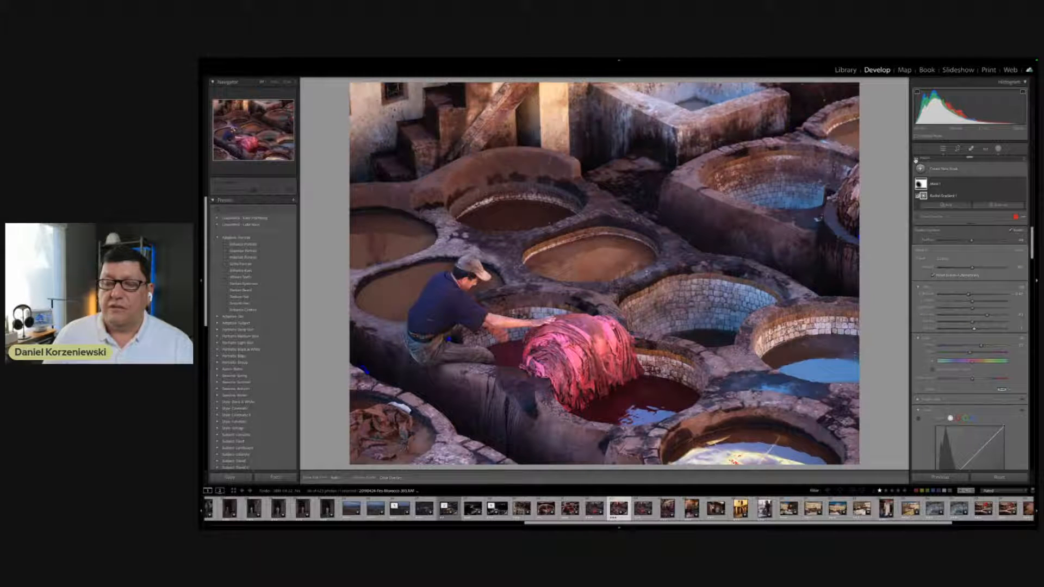
left_click(916, 159)
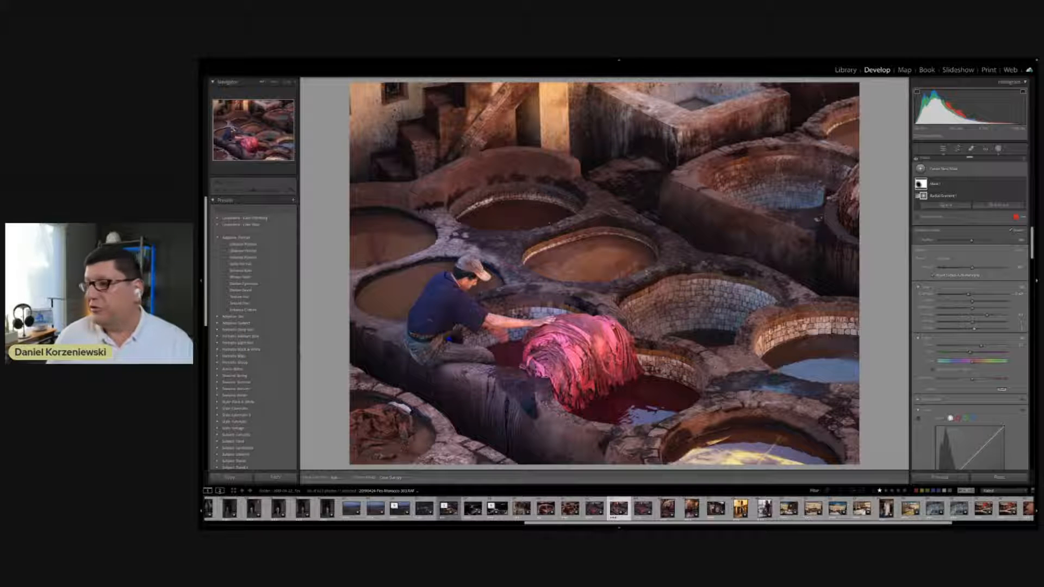
left_click(924, 160)
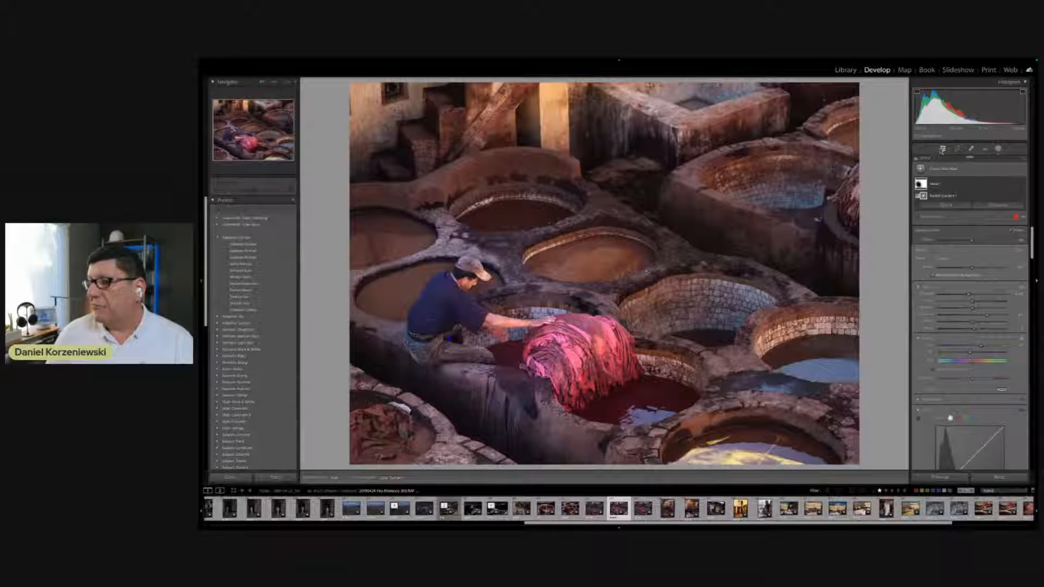
- Leave masking and darken the tannery photo's edges with a slight negative post-crop vignette amount
left_click(943, 148)
scroll(960, 304, "down", 10)
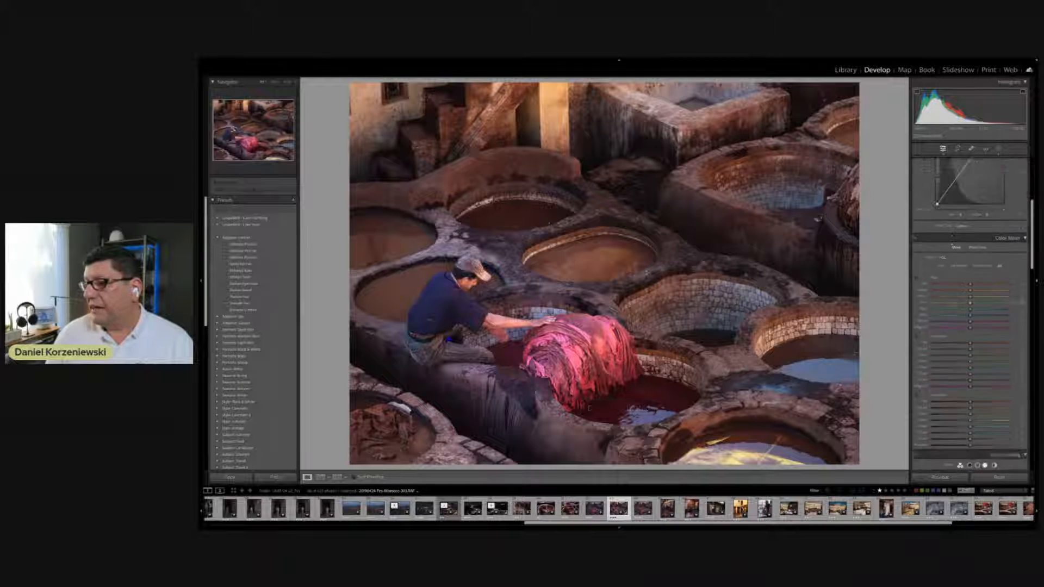
scroll(952, 305, "down", 8)
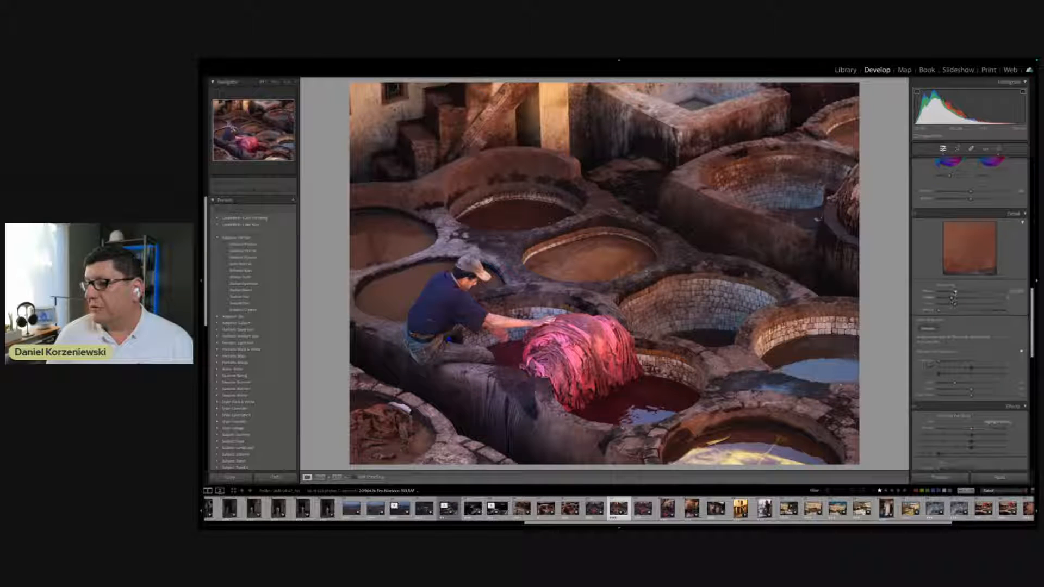
scroll(973, 384, "down", 3)
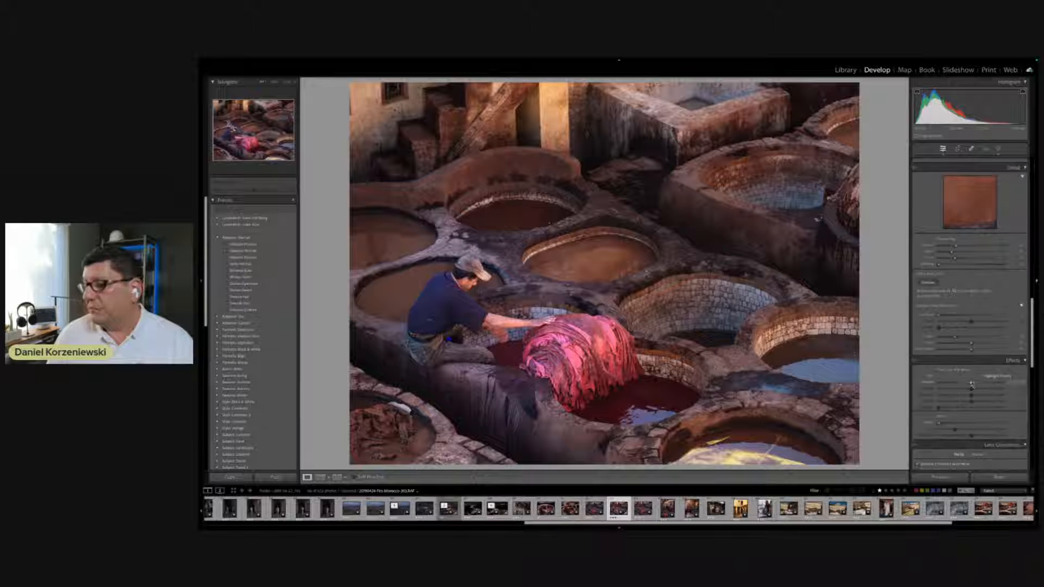
left_click_drag(972, 383, 970, 384)
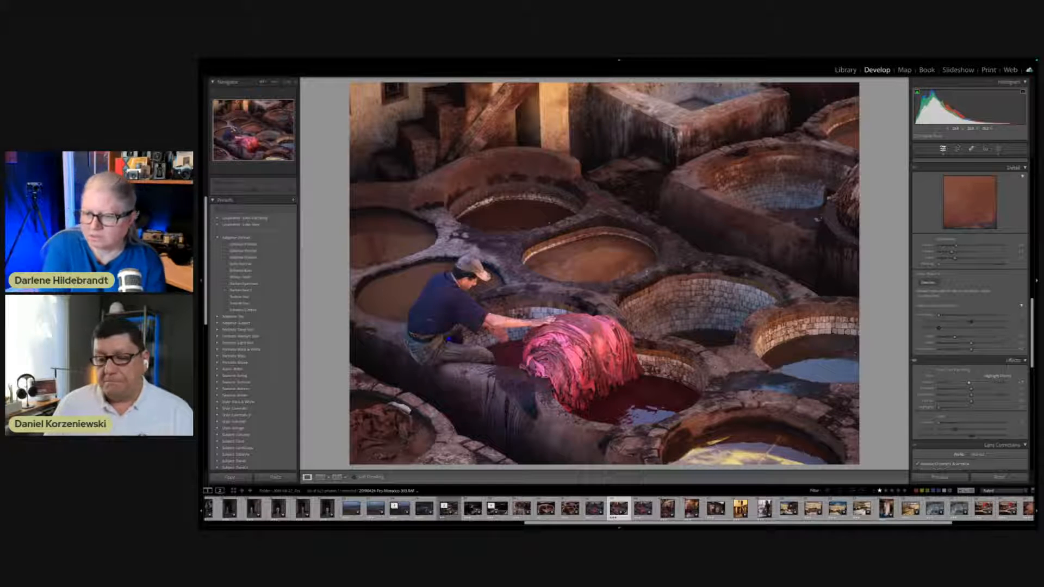
scroll(970, 305, "up", 5)
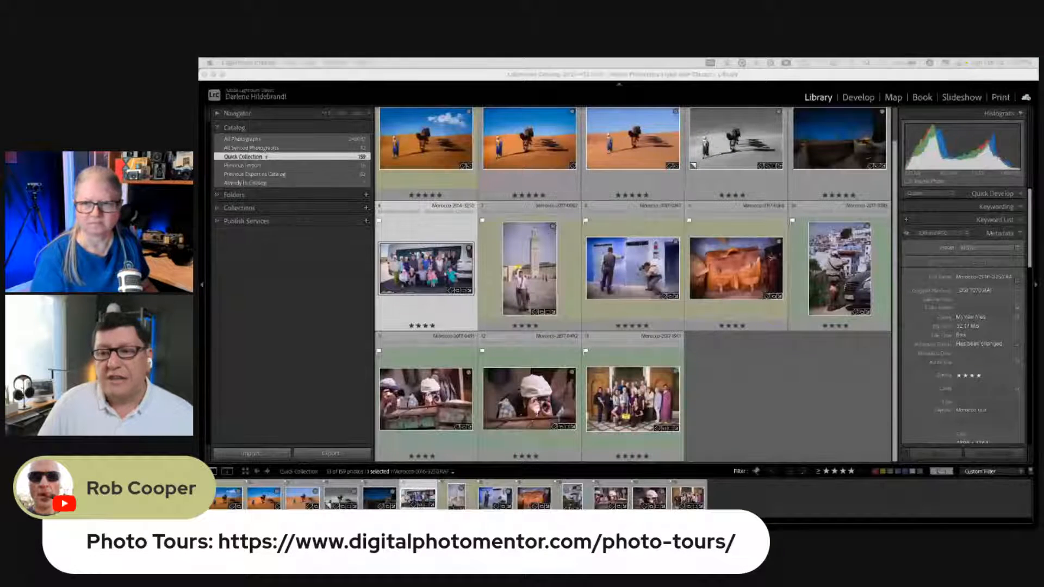
- Switch to Chrome, reload the Digital Photo Mentor Photo Tours page and review the Morocco, Cuba and Japan tour listings
key("super+Tab")
key("super+Tab")
key("super+Tab")
key("super+Tab")
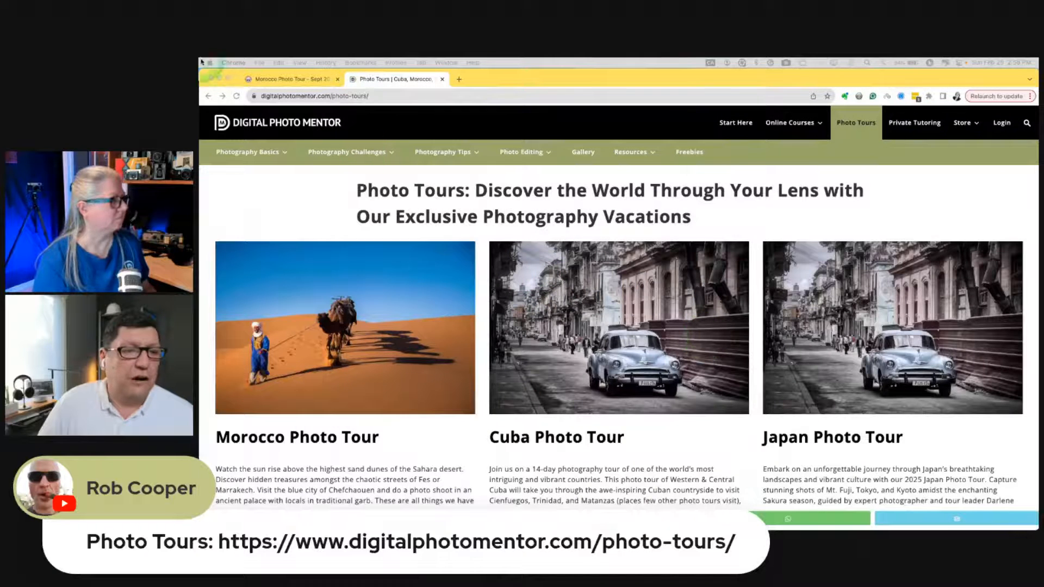
left_click(236, 96)
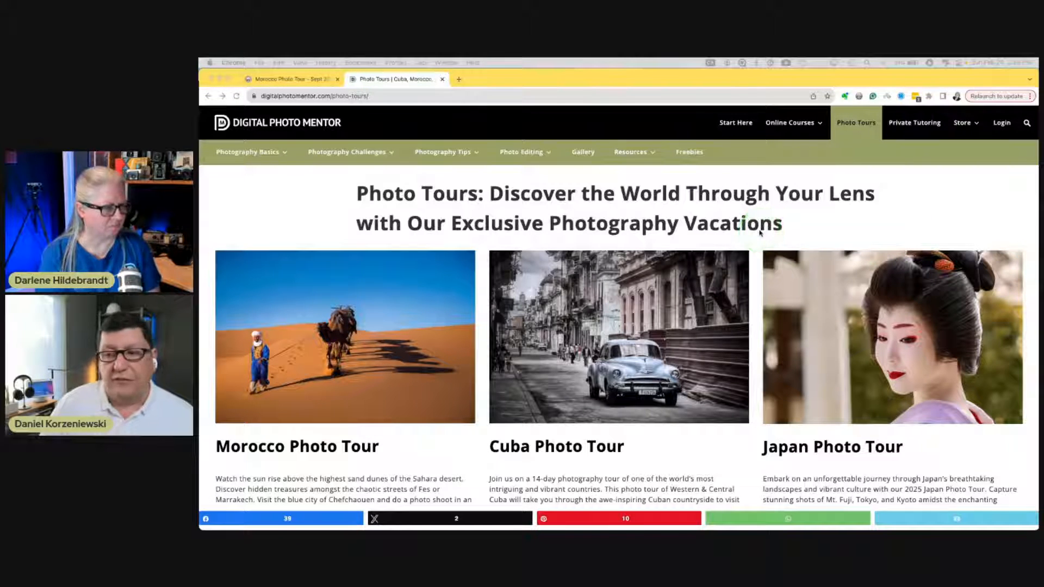
scroll(652, 261, "down", 2)
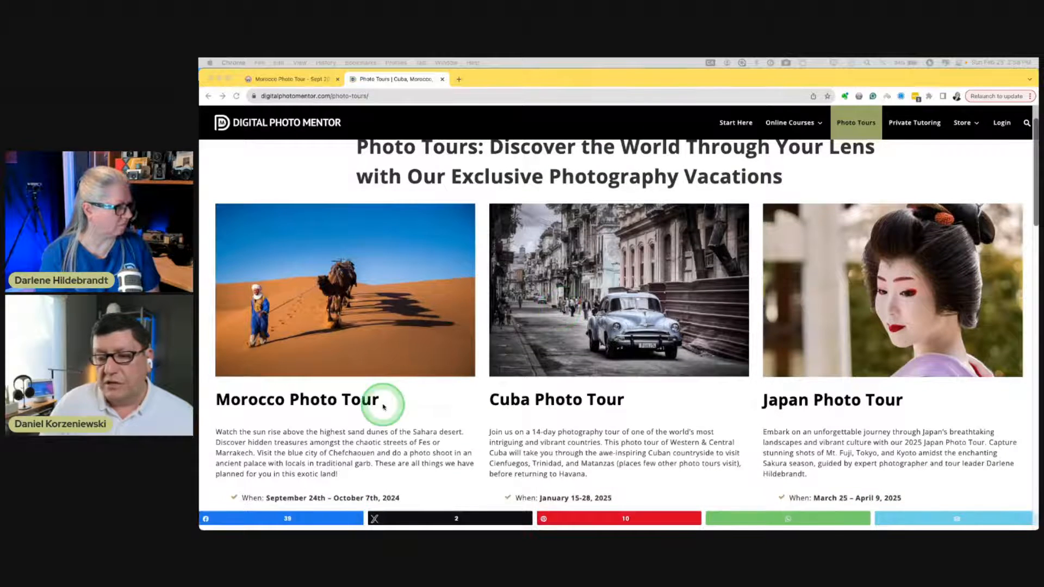
scroll(381, 404, "down", 4)
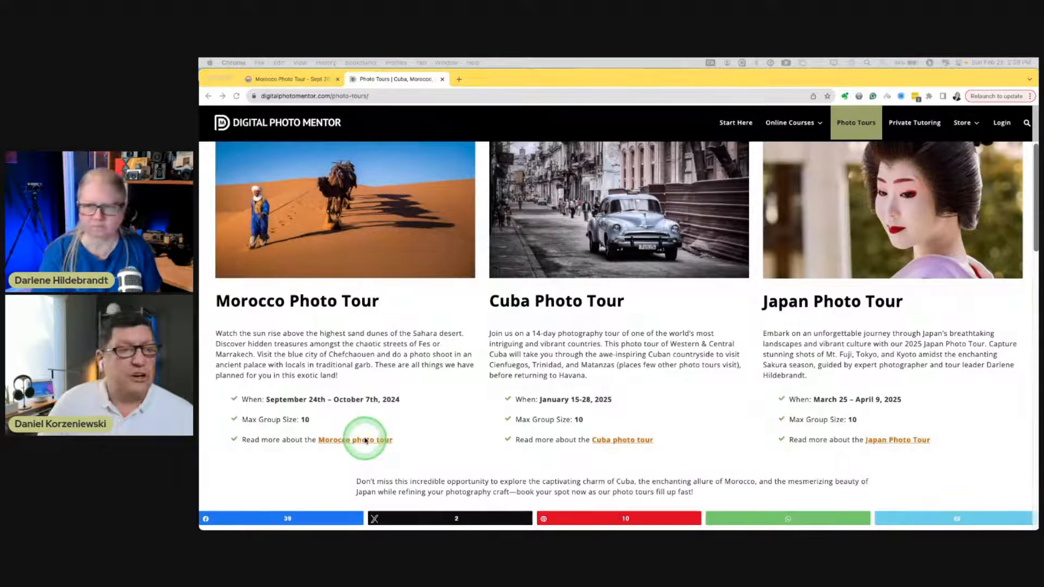
scroll(368, 437, "up", 2)
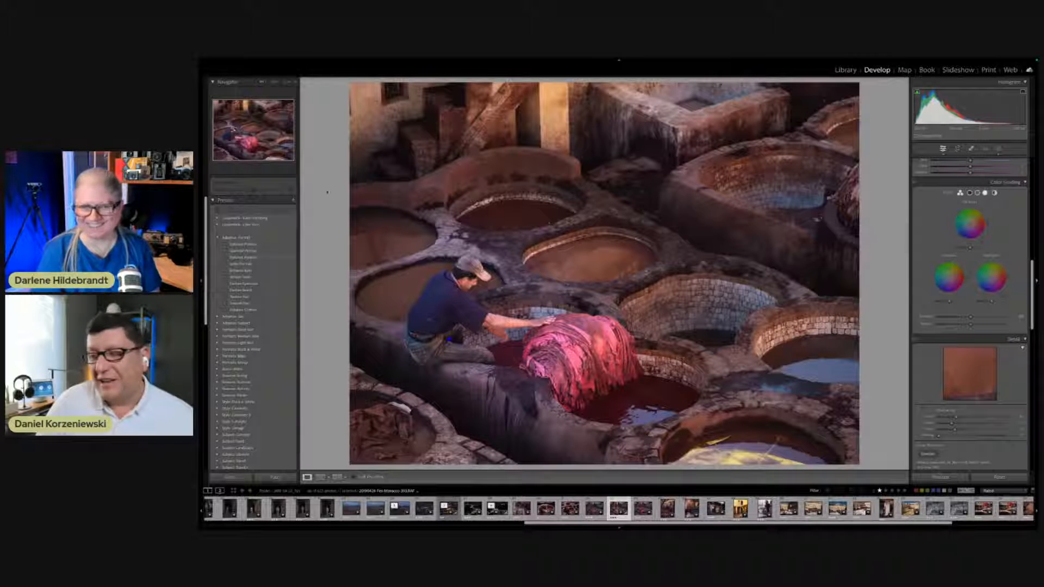
- Bring the tannery photo's editing history into view below the presets
scroll(266, 306, "down", 1)
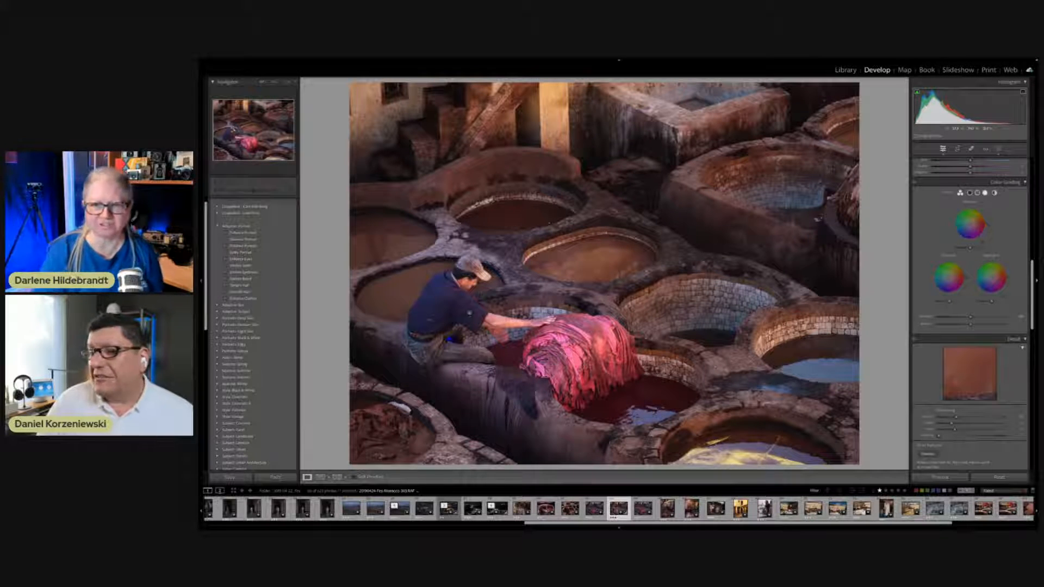
scroll(250, 329, "up", 1)
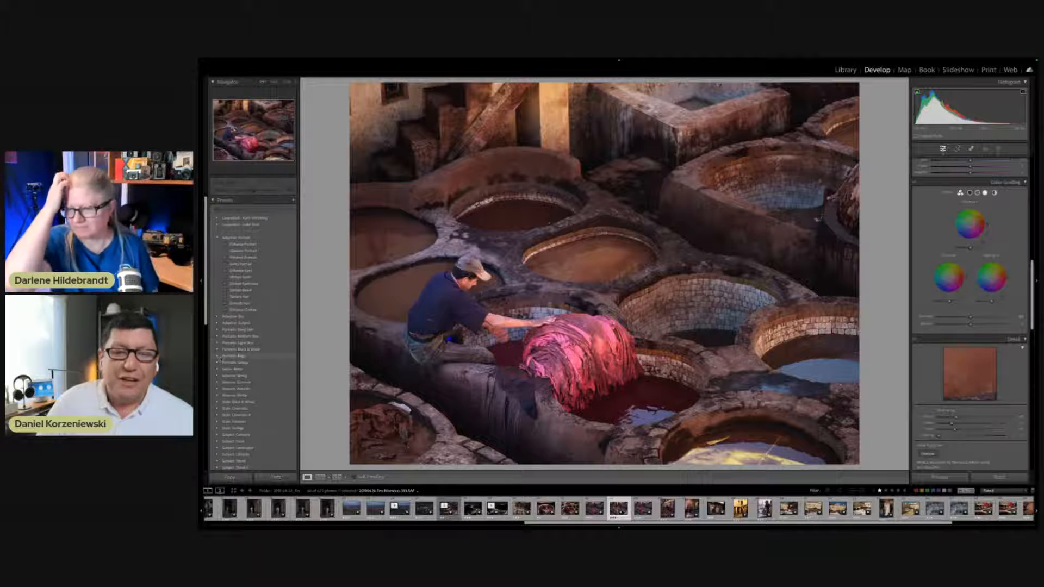
scroll(220, 358, "down", 10)
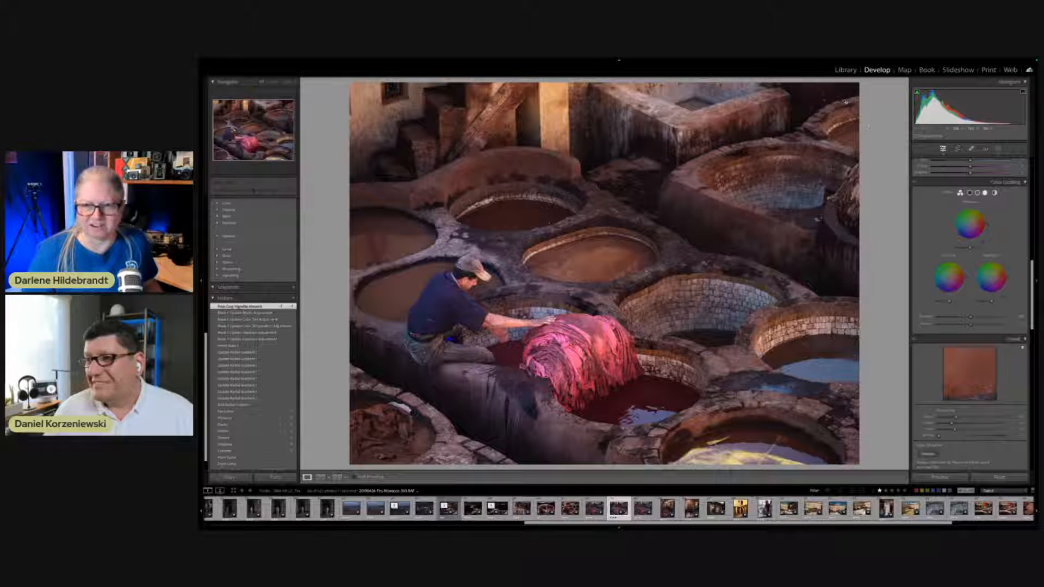
- Return to the Library, remove the four-star filter from the Quick Collection and browse the flagged Morocco photos
left_click(846, 70)
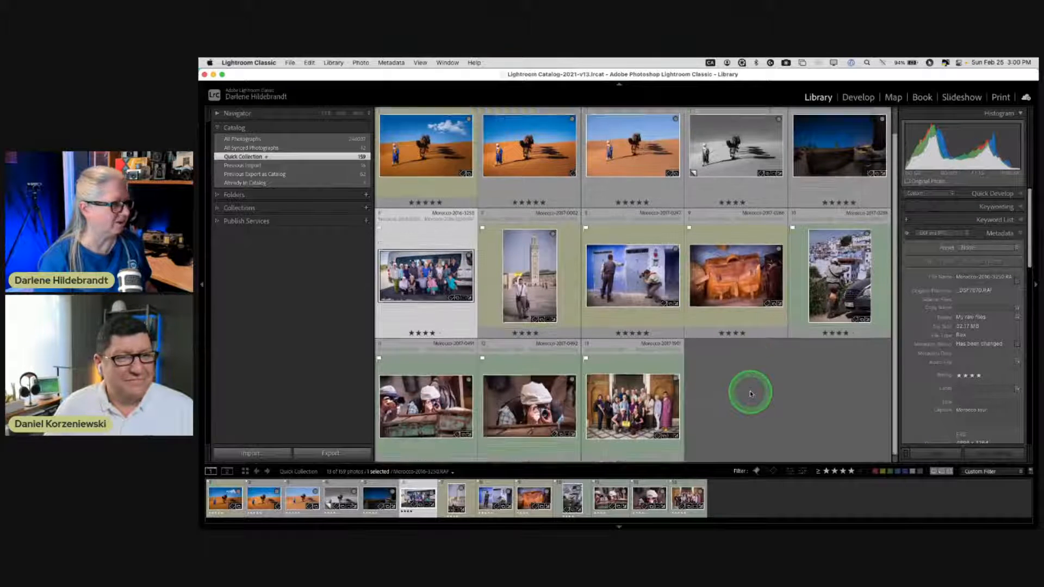
scroll(751, 394, "up", 2)
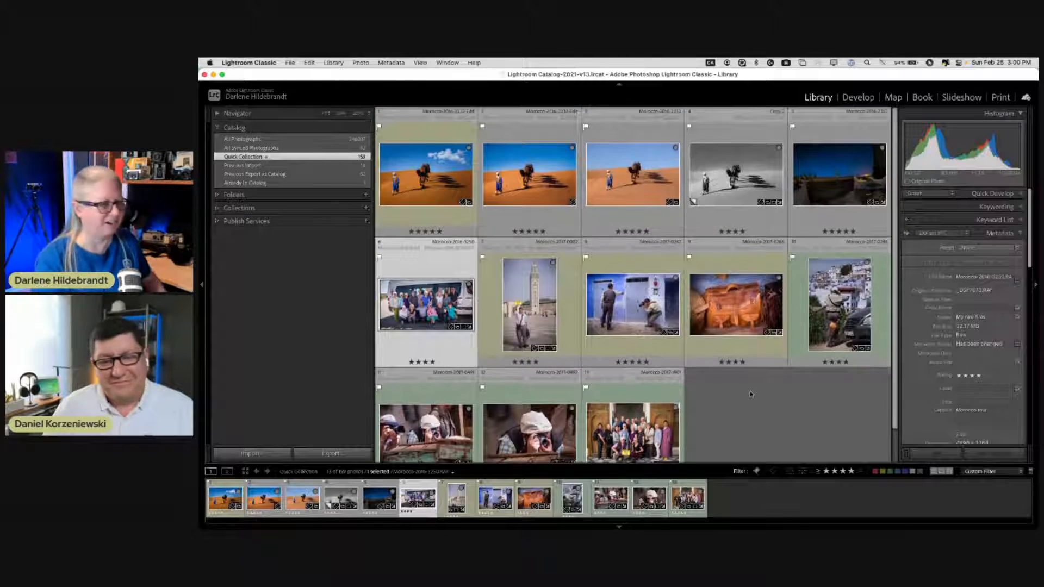
left_click(851, 471)
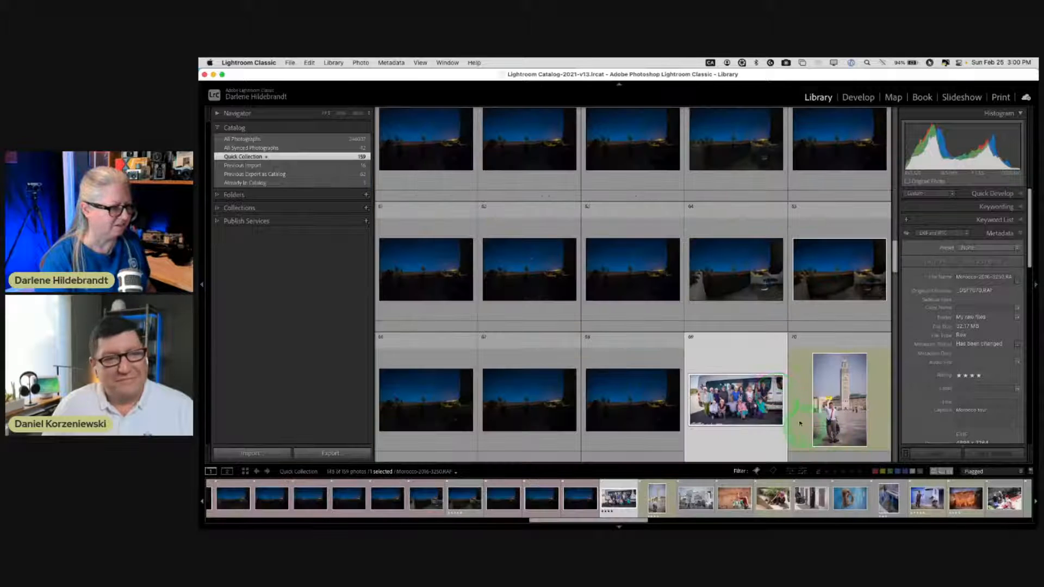
scroll(779, 394, "down", 5)
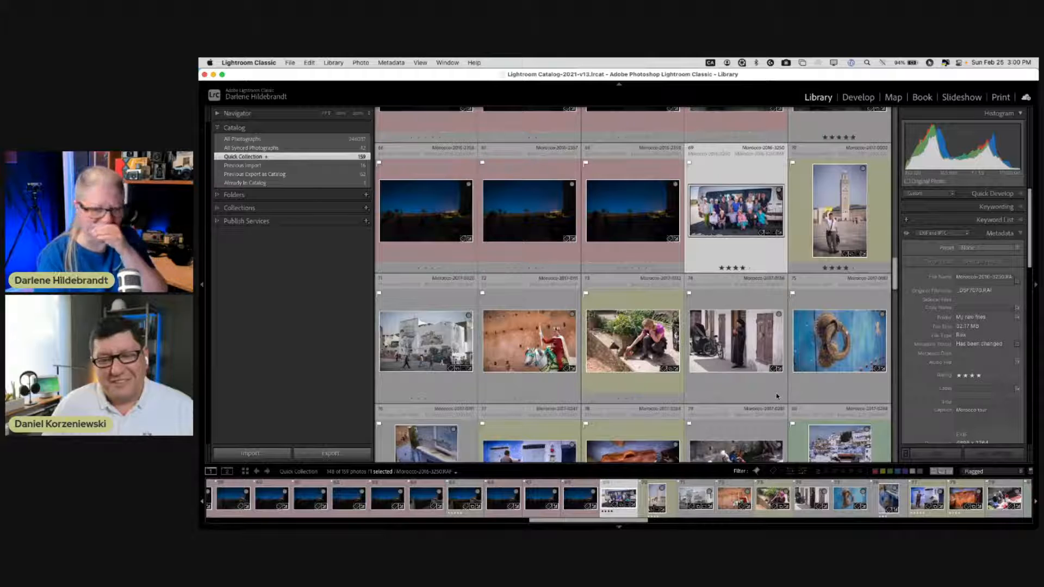
- Open the group photo taken beside the tour van in Loupe view and hide all the panels around it
mouse_move(735, 266)
left_mouse_down()
mouse_move(727, 239)
mouse_move(695, 212)
mouse_move(737, 210)
left_mouse_up()
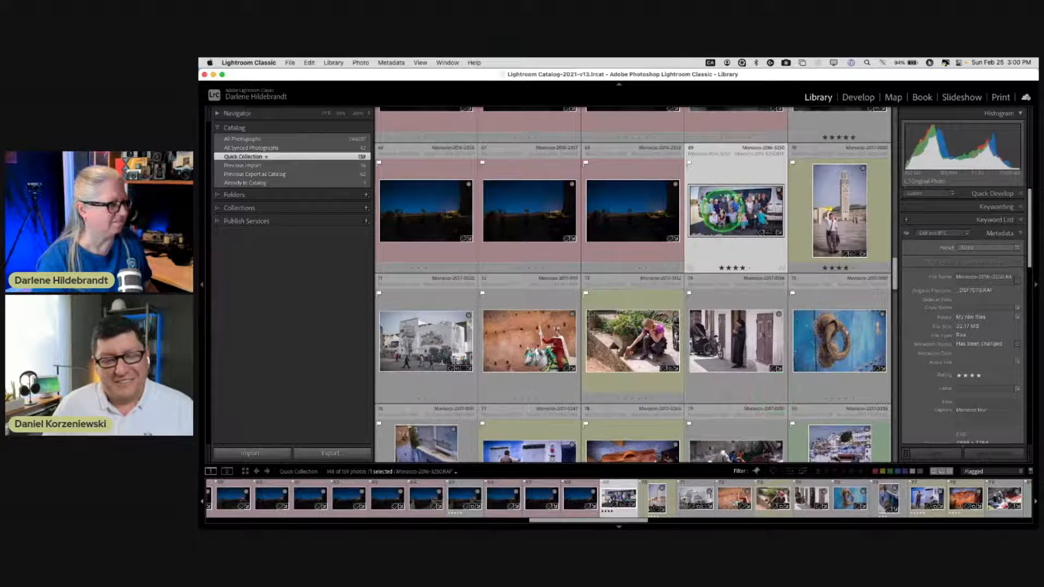
double_click(723, 212)
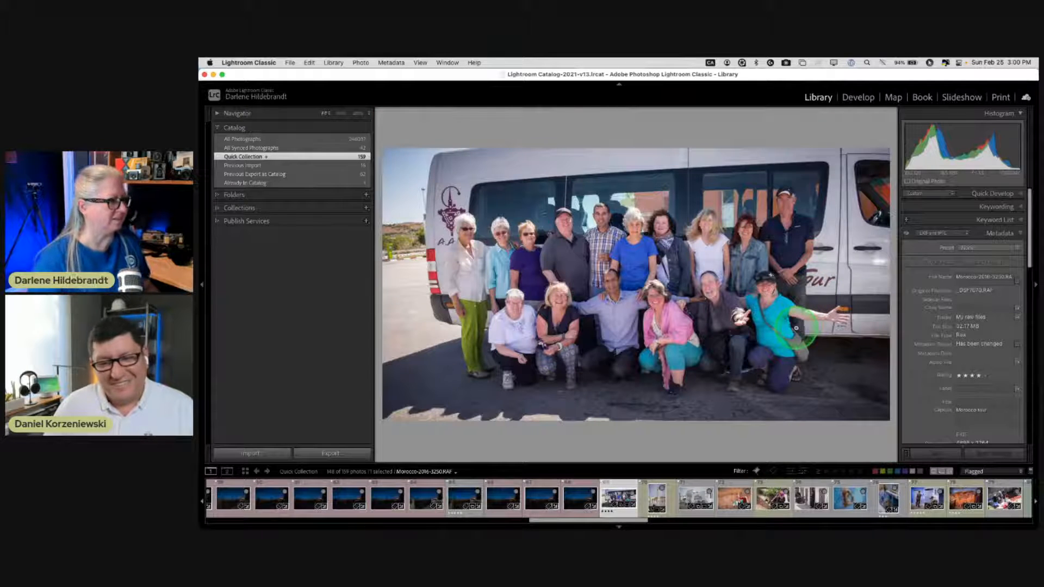
key("shift+Tab")
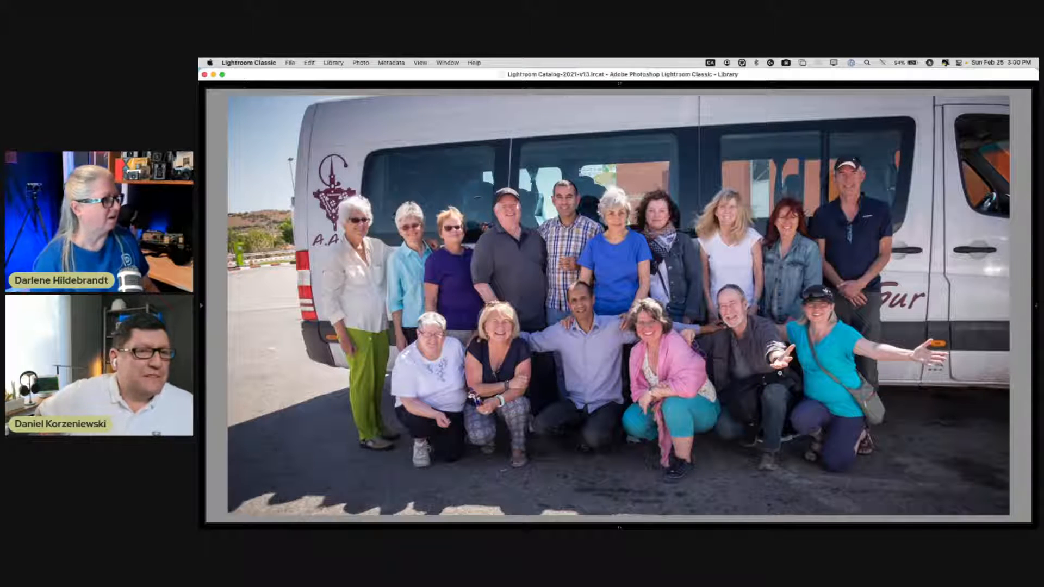
left_click(728, 378)
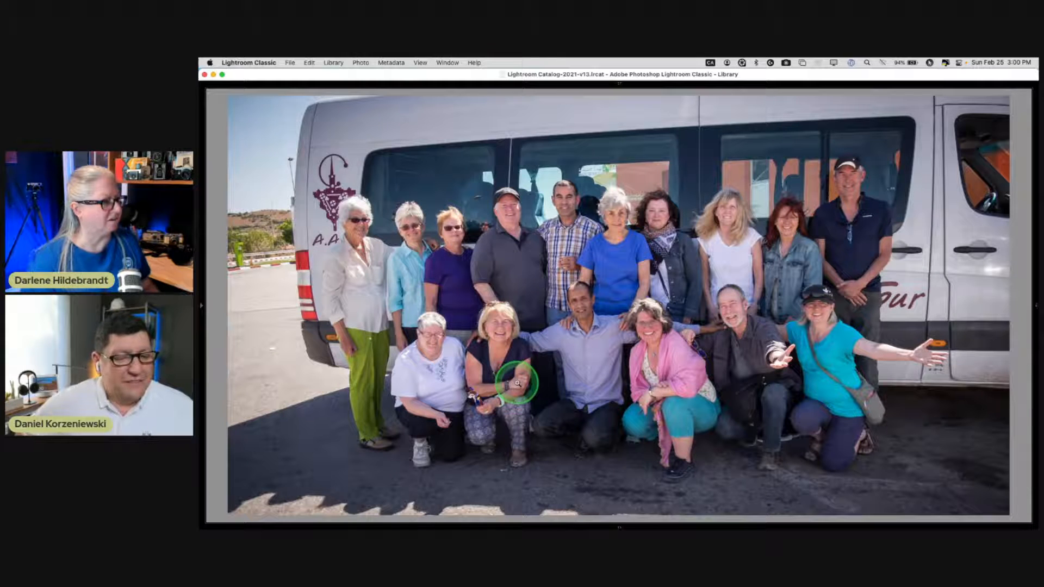
- View the neighbouring night sky shots, then reopen the tour van group photo from the grid
key("Right")
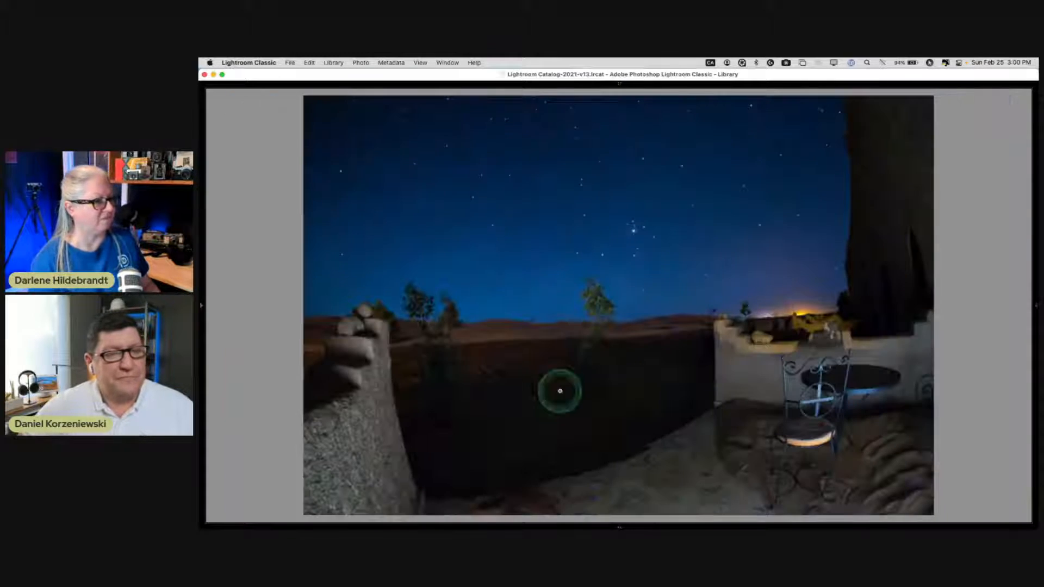
key("Left")
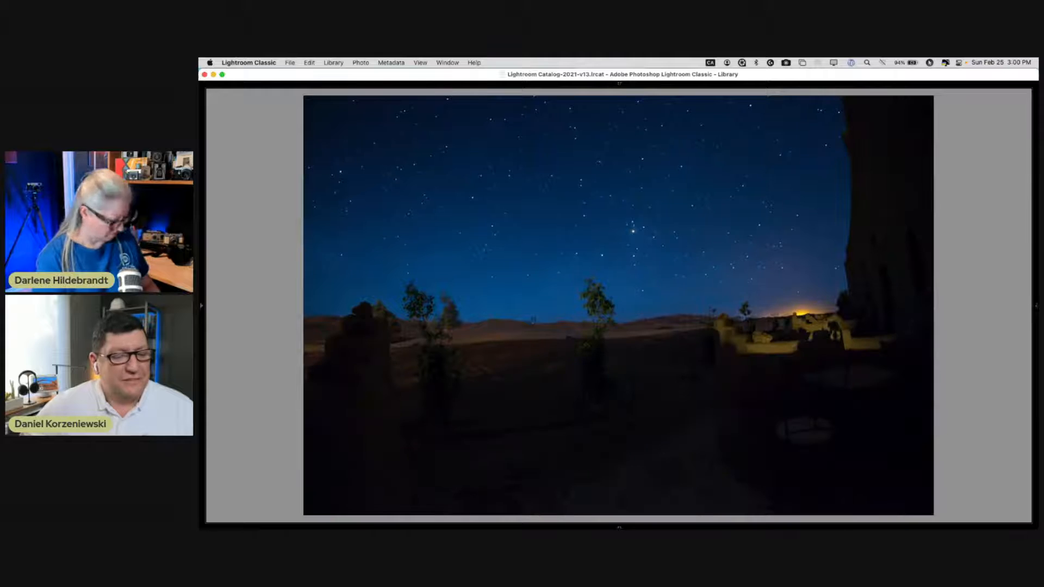
key("g")
double_click(856, 303)
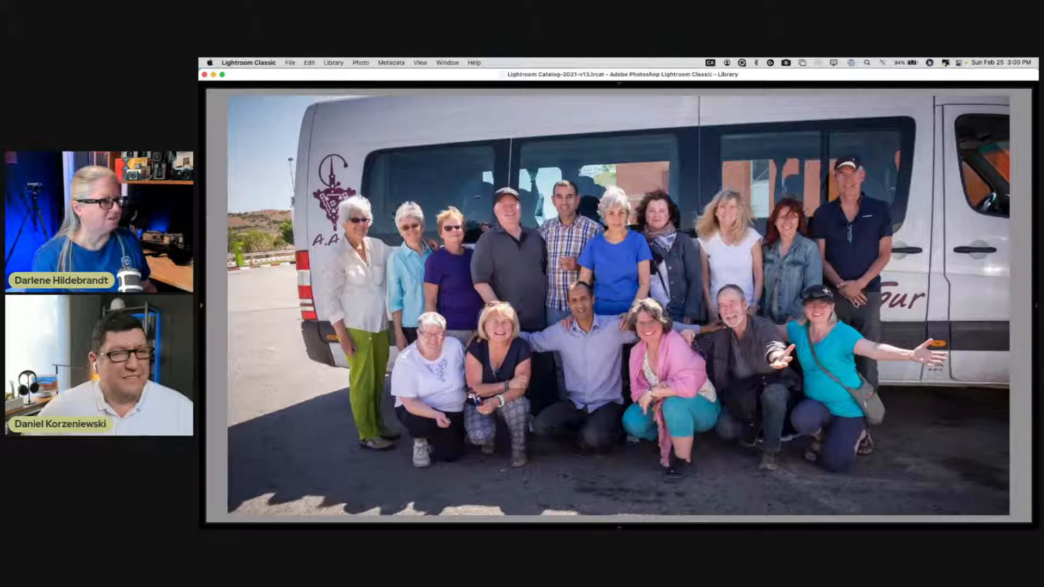
- Return to the grid, browse on to the tannery and courtyard photos and show all the panels again
key("g")
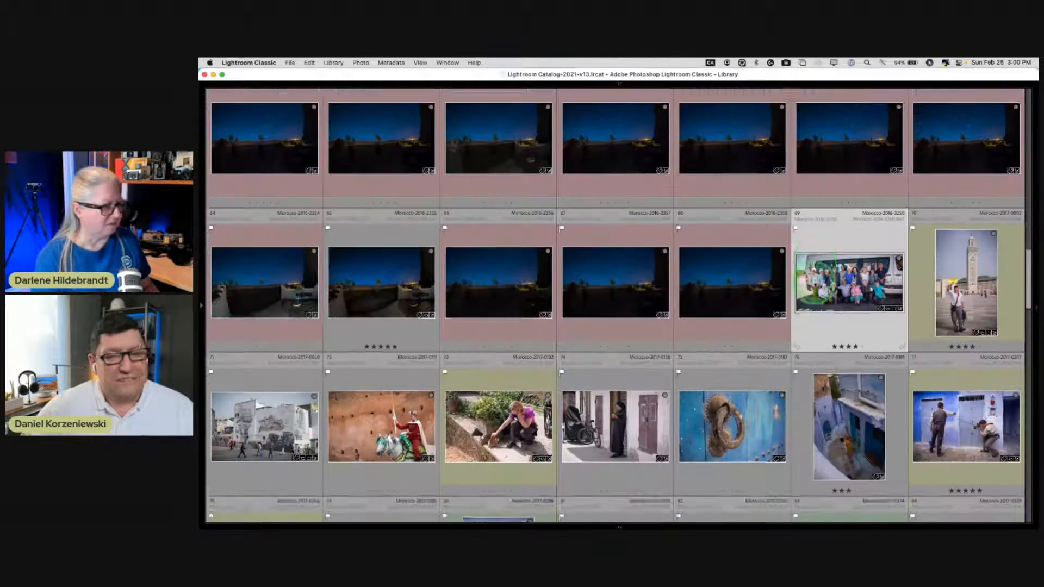
scroll(814, 283, "down", 2)
scroll(814, 283, "down", 12)
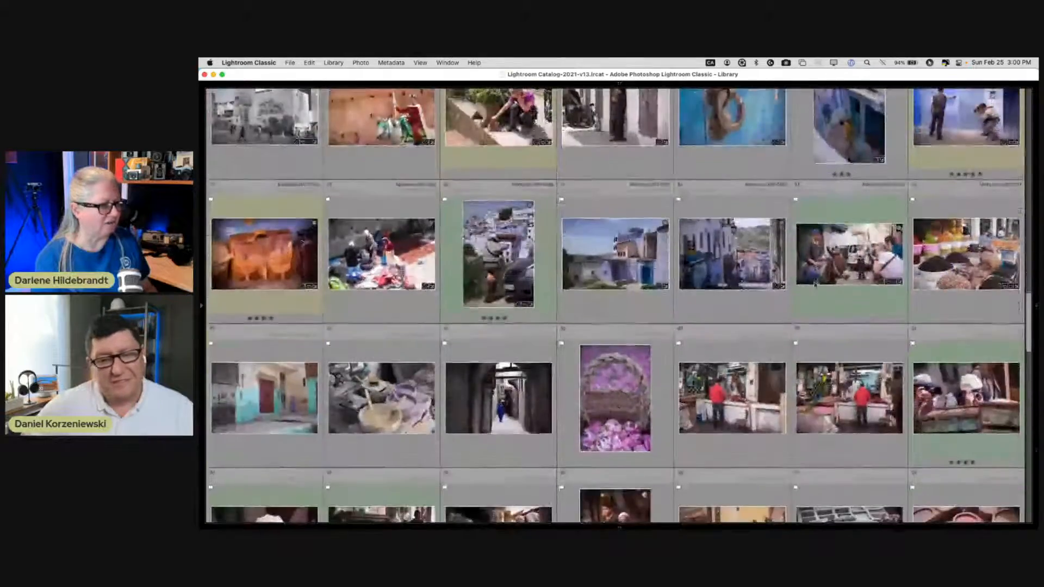
key("Tab")
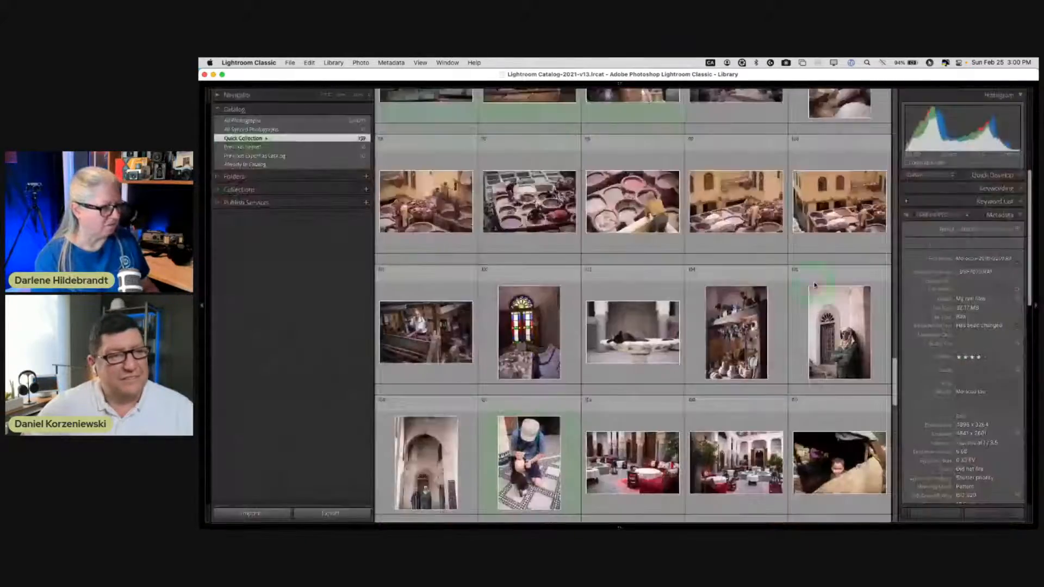
key("Tab")
left_click(788, 321)
key("shift+Tab")
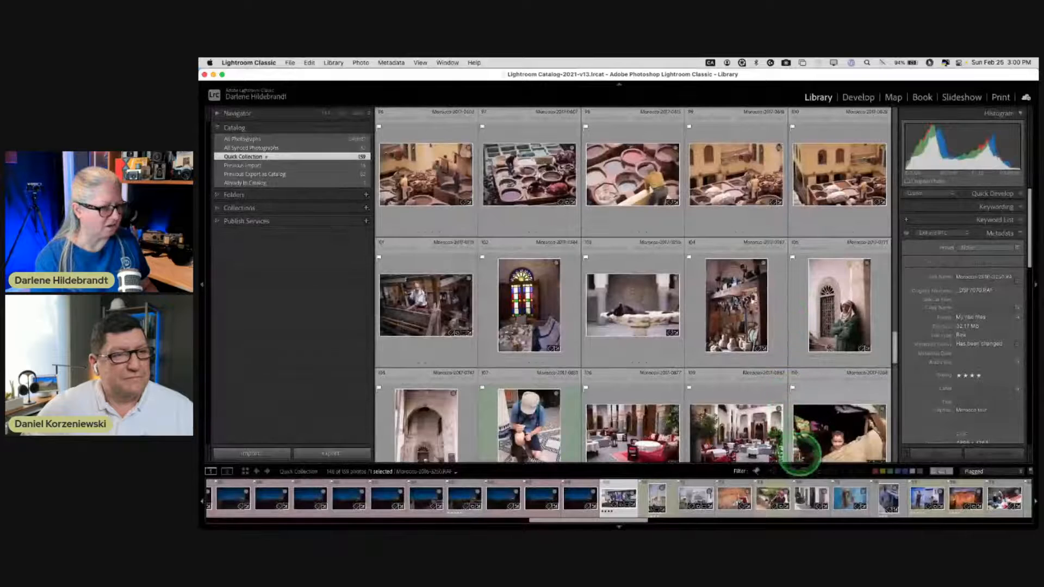
- Filter the flagged photos to four stars and higher and view the carved-door group photo enlarged without panels
left_click(850, 472)
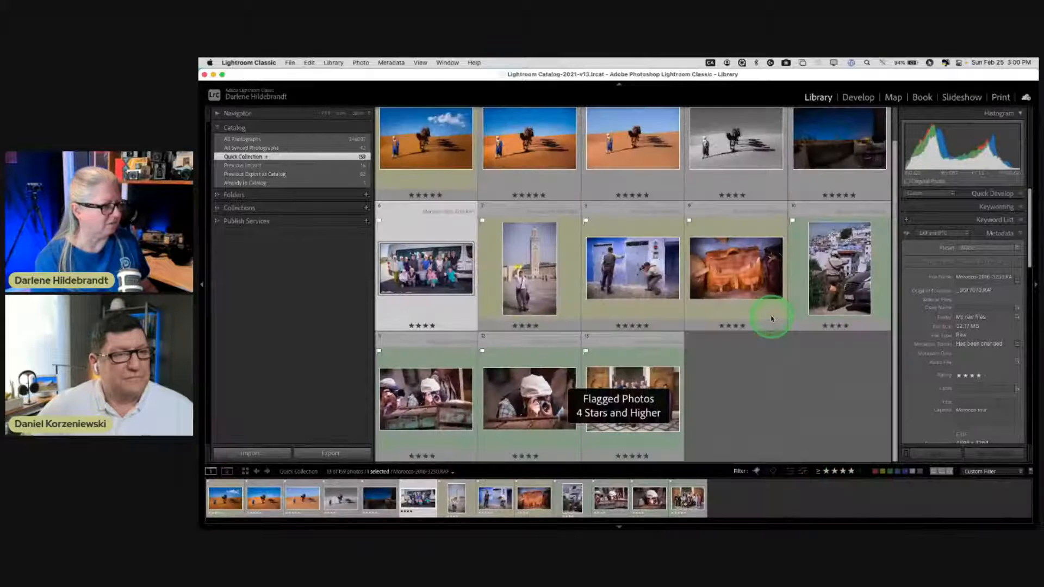
double_click(650, 381)
key("shift+Tab")
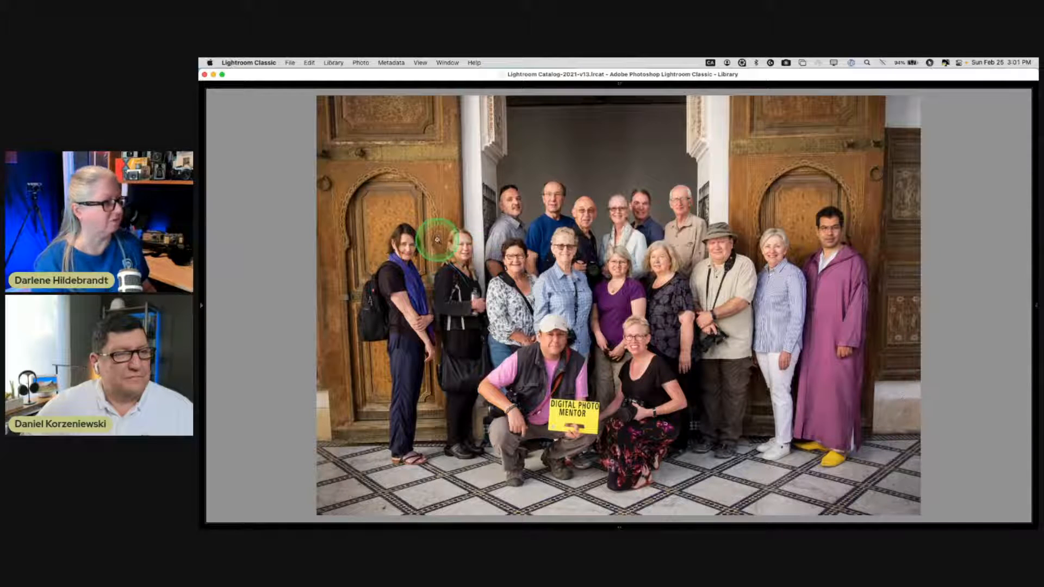
left_click(420, 166)
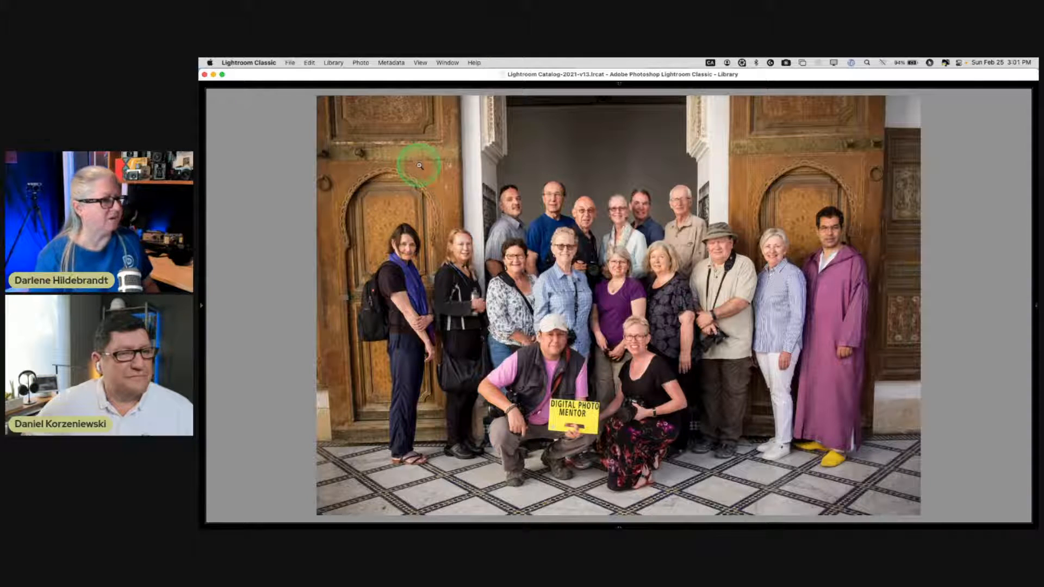
left_click(419, 165)
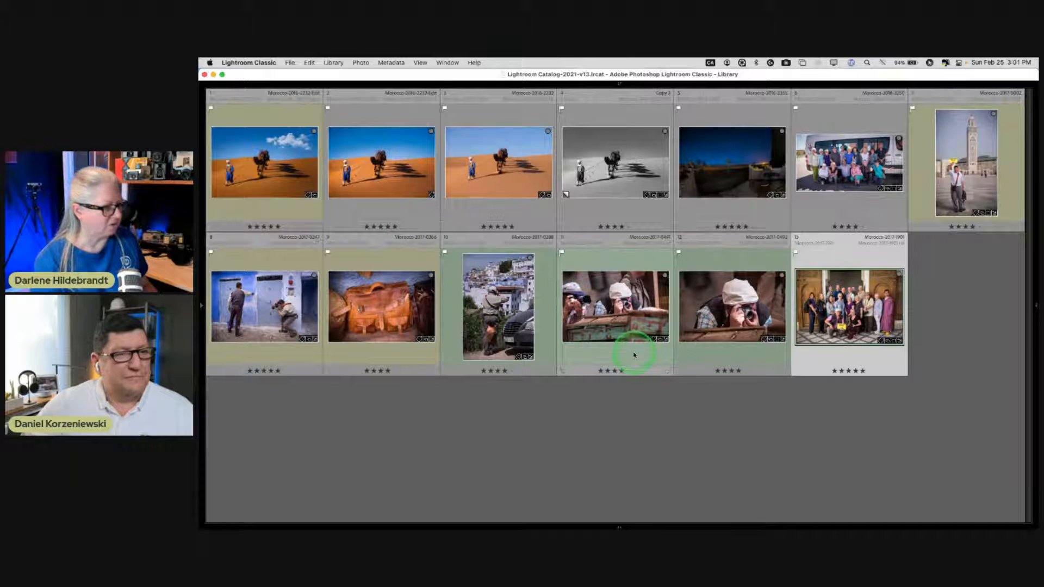
- Show the panels again, remove the four-star filter and browse the flagged Morocco photos back to the first one
key("shift+Tab")
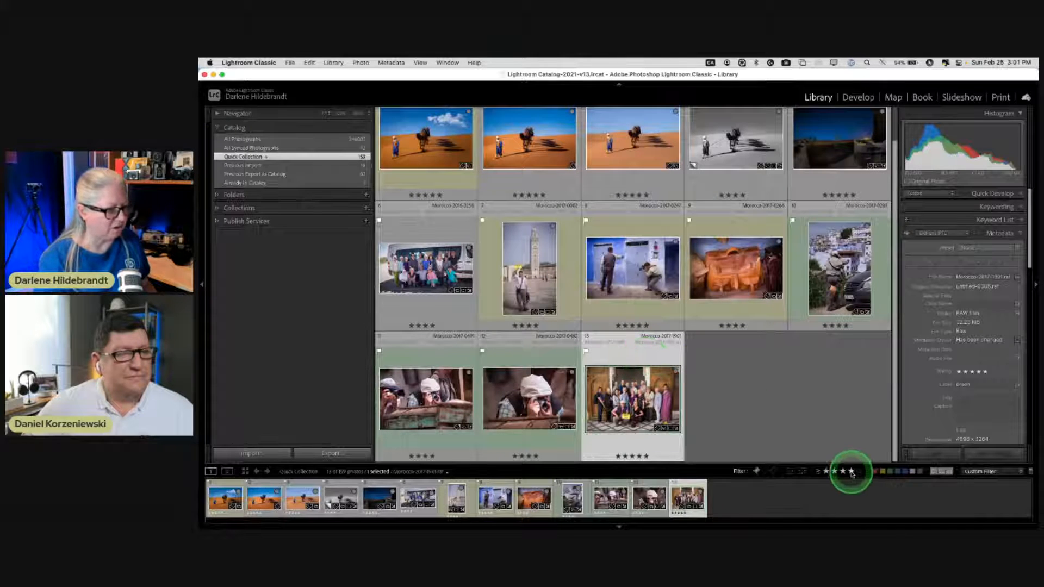
left_click(851, 471)
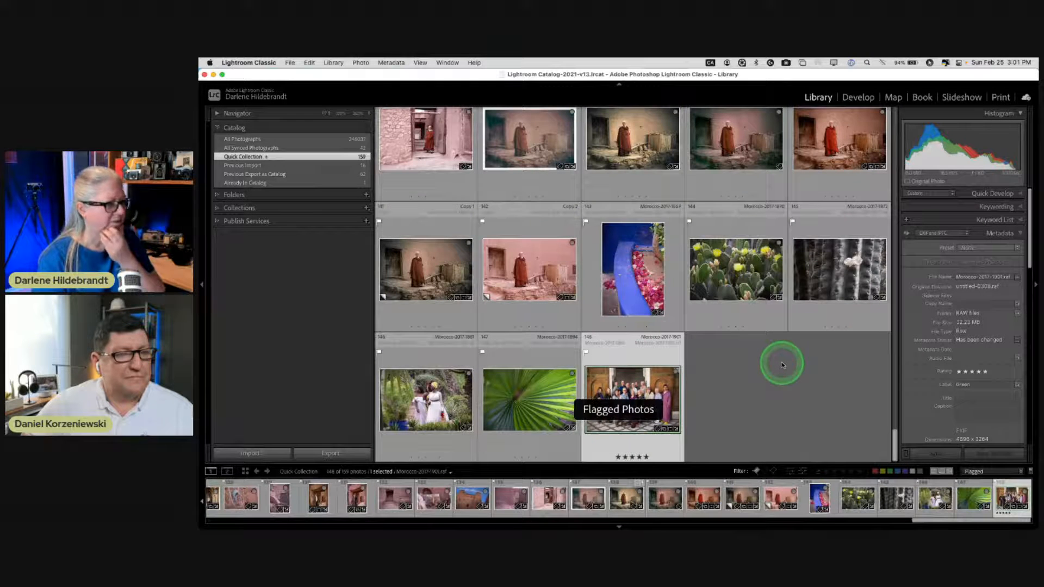
scroll(782, 365, "up", 3)
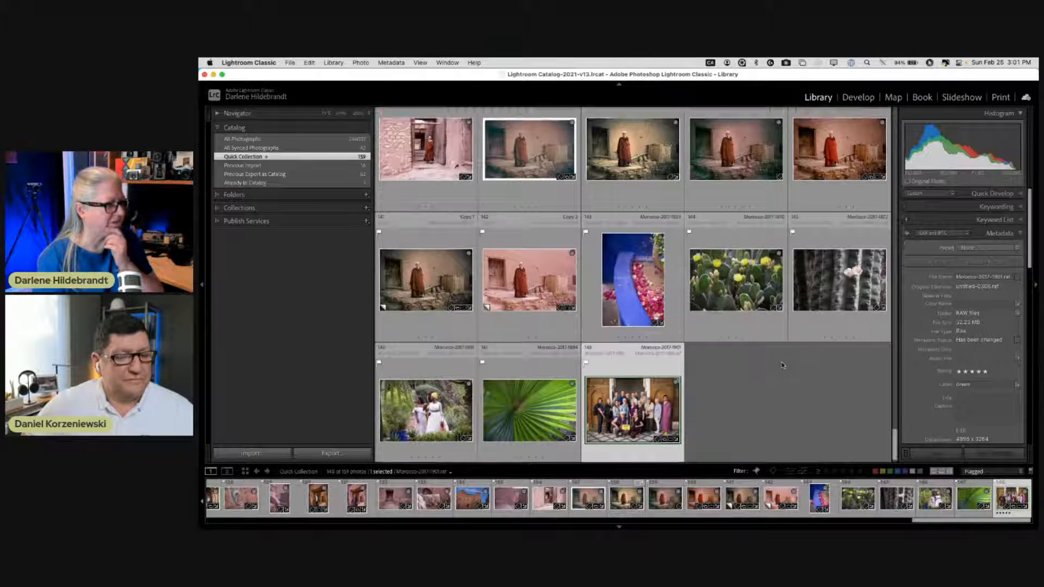
scroll(782, 365, "down", 2)
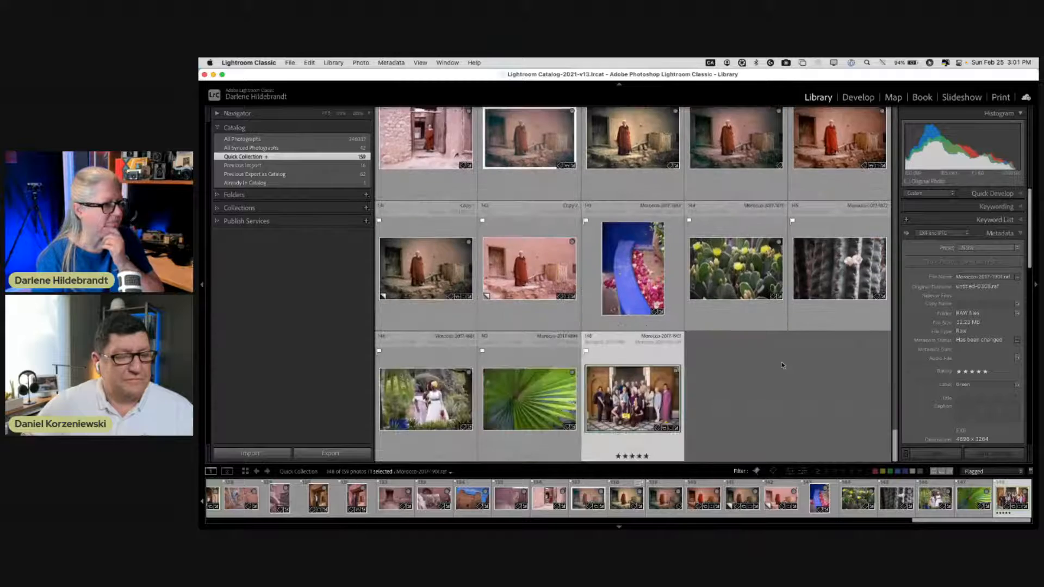
scroll(782, 365, "up", 4)
scroll(782, 365, "down", 3)
scroll(782, 365, "down", 2)
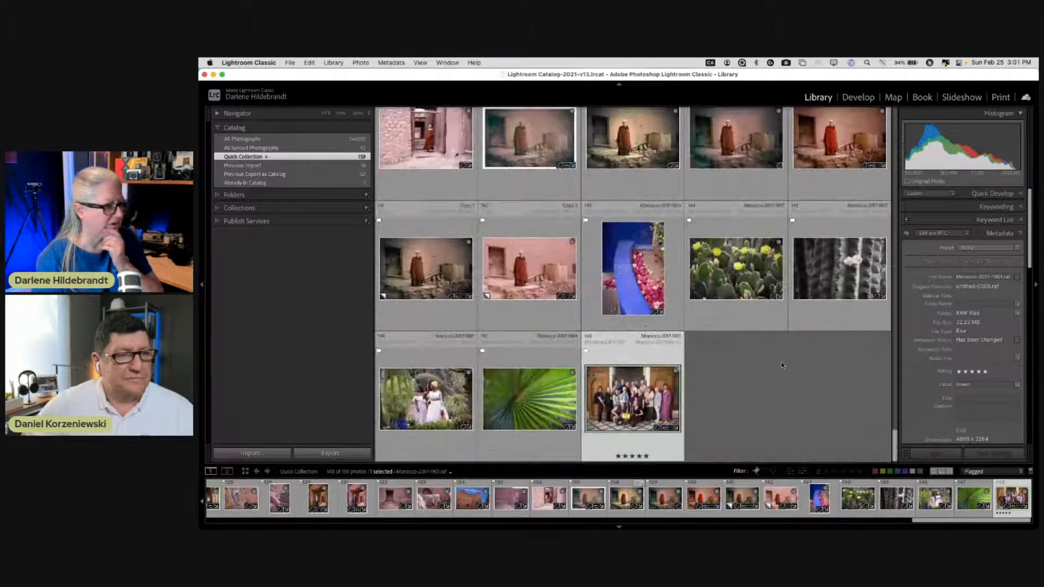
scroll(782, 365, "up", 12)
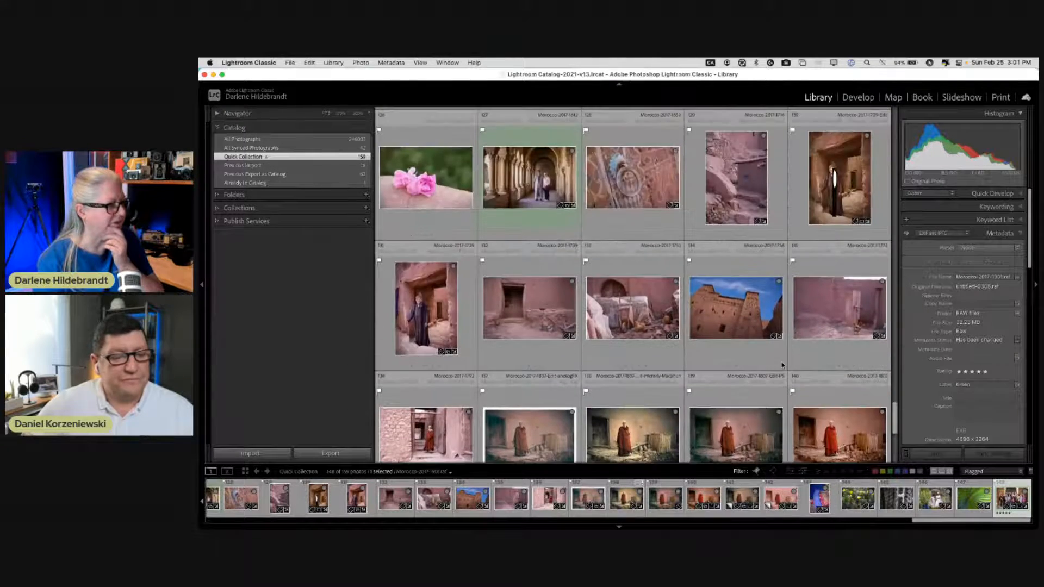
scroll(782, 365, "up", 20)
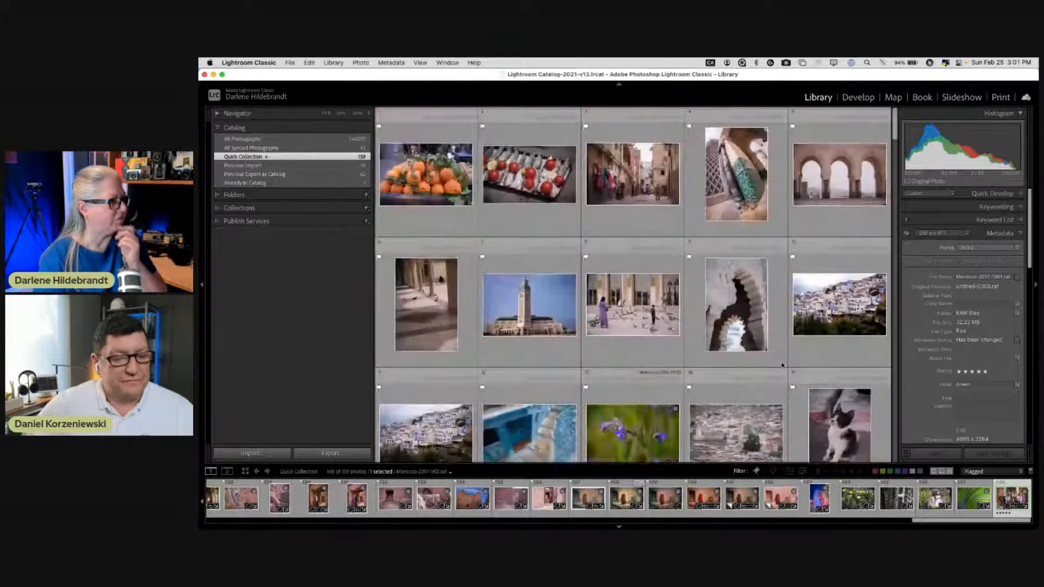
- View the oranges, sardines, laundry street, tiled column and three-arch photos one after another in Loupe view
double_click(425, 182)
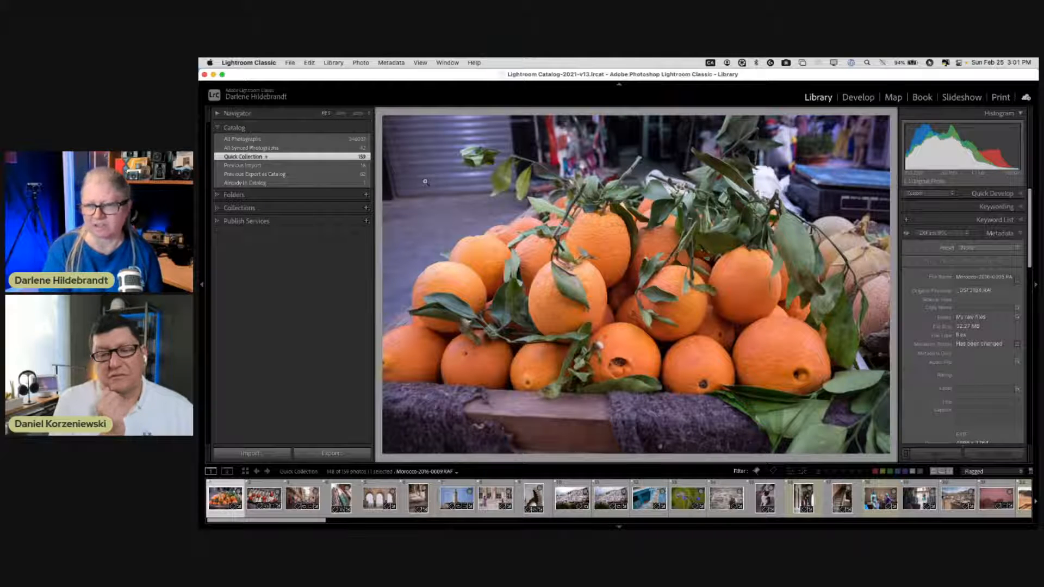
key("Right")
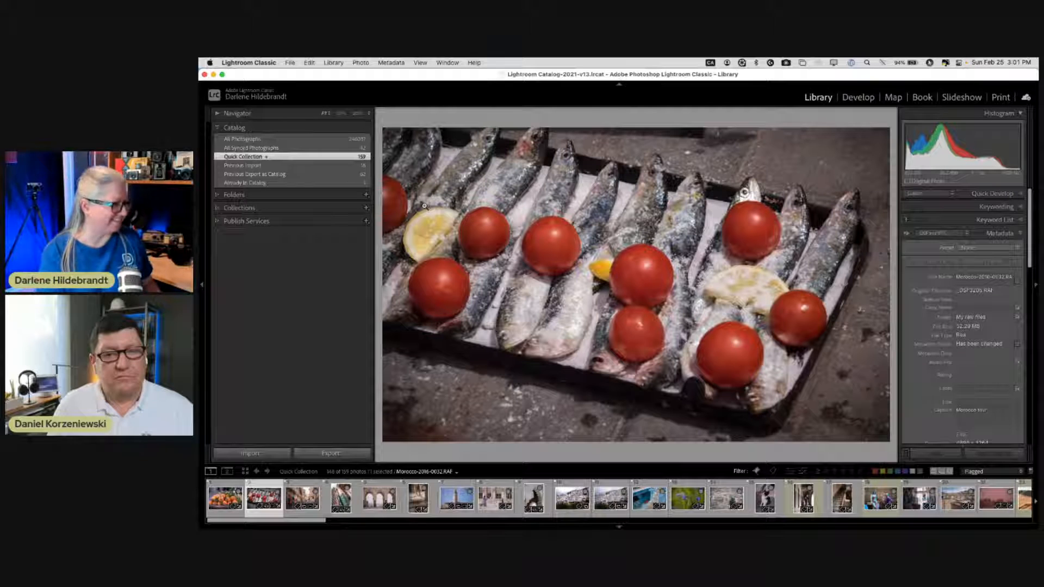
key("Right")
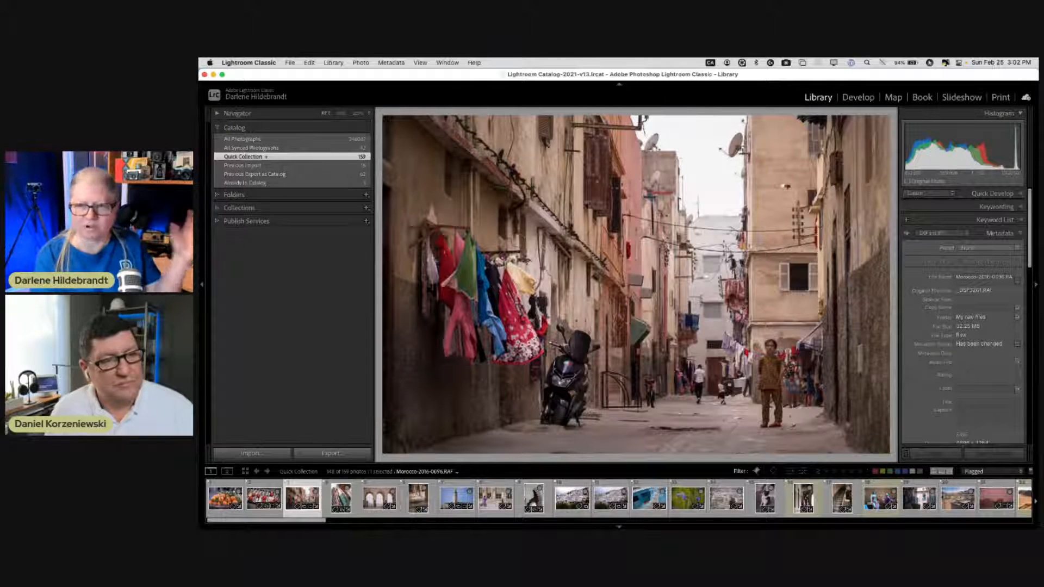
left_click(341, 498)
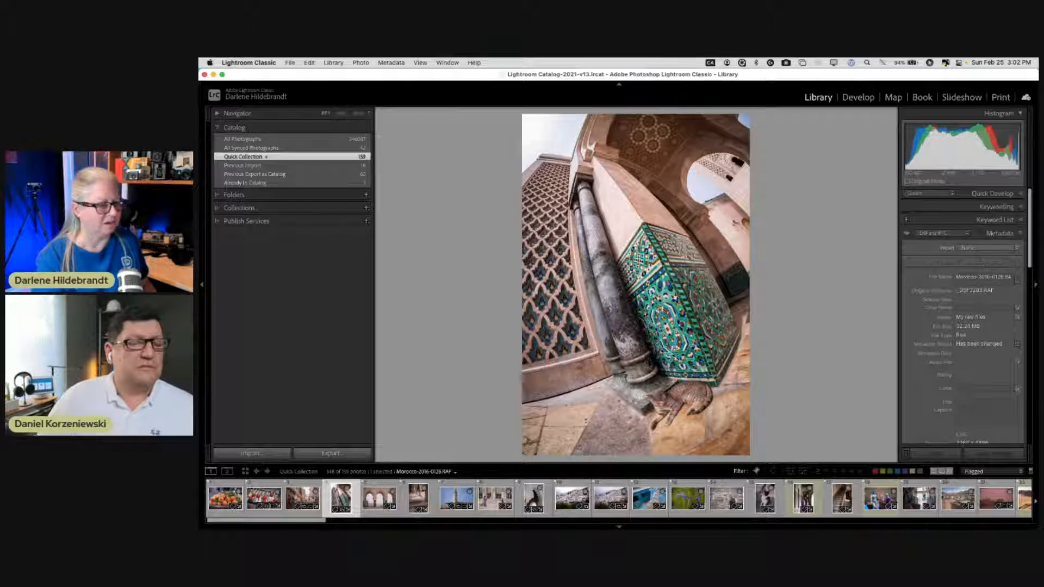
left_click(379, 498)
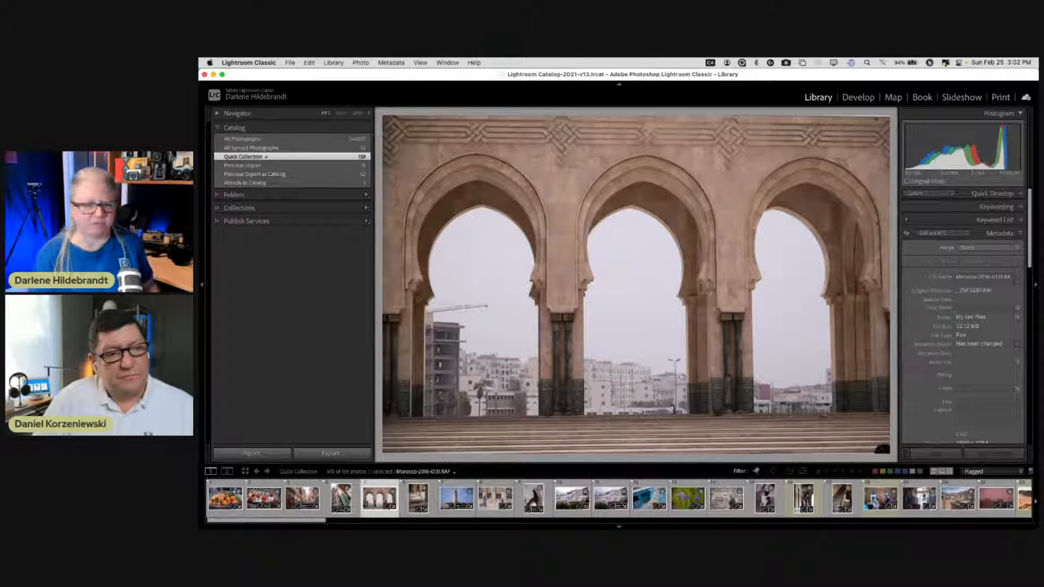
- Open the photo of the mosque with the tall minaret for developing and check its crop
key("Right")
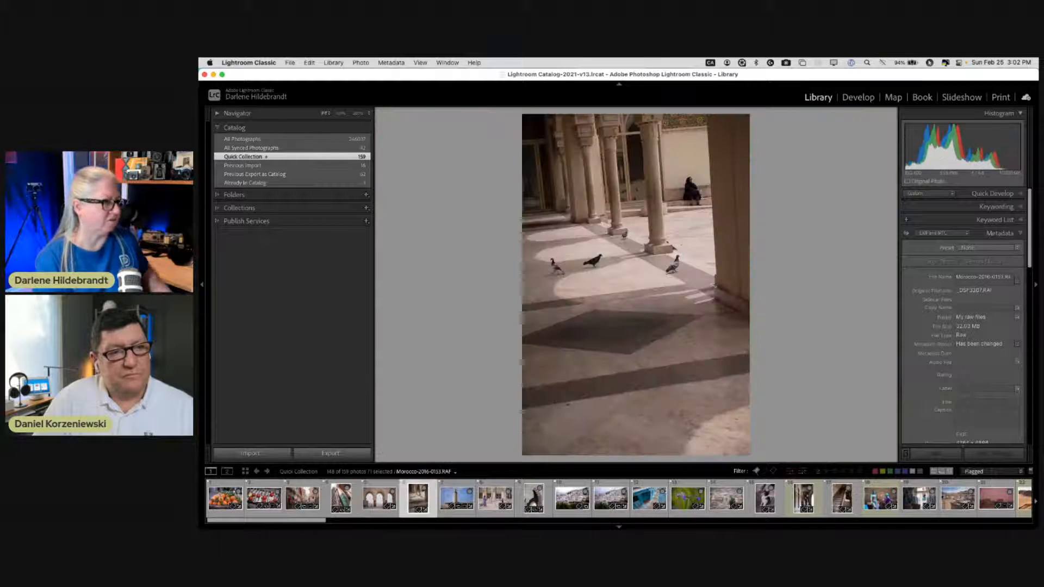
key("Right")
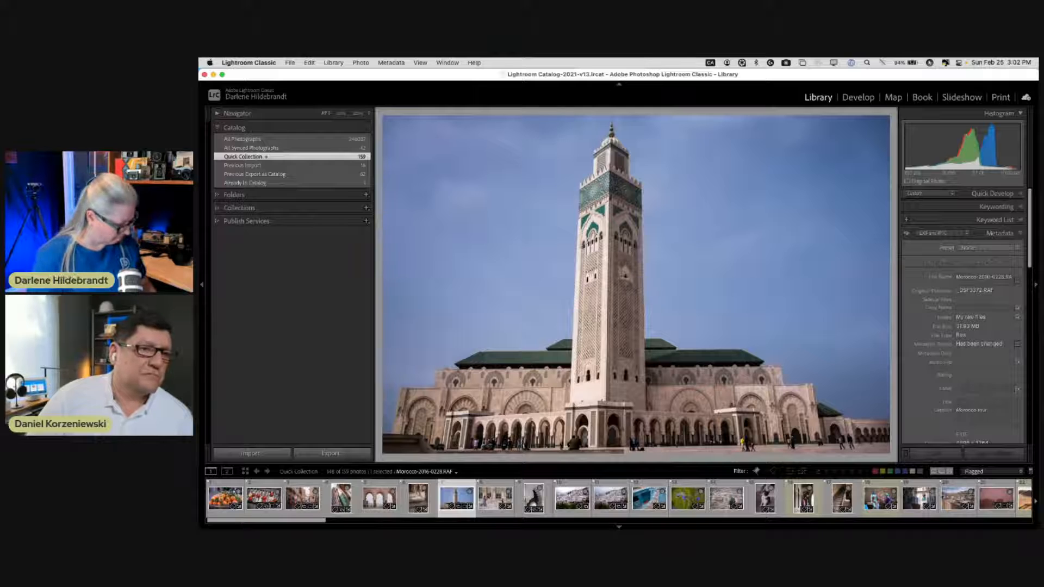
key("d")
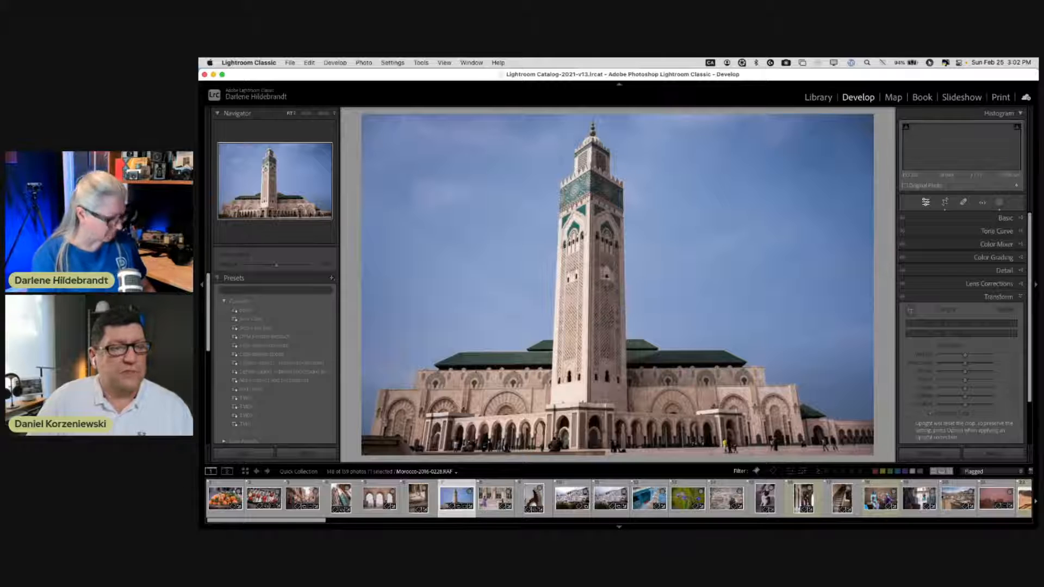
key("r")
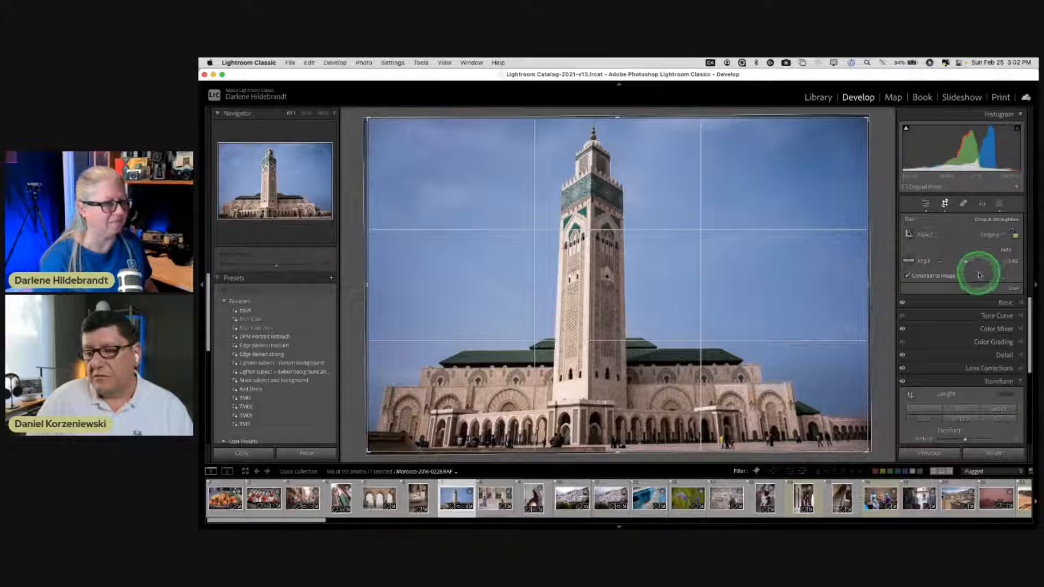
left_click(988, 292)
key("Return")
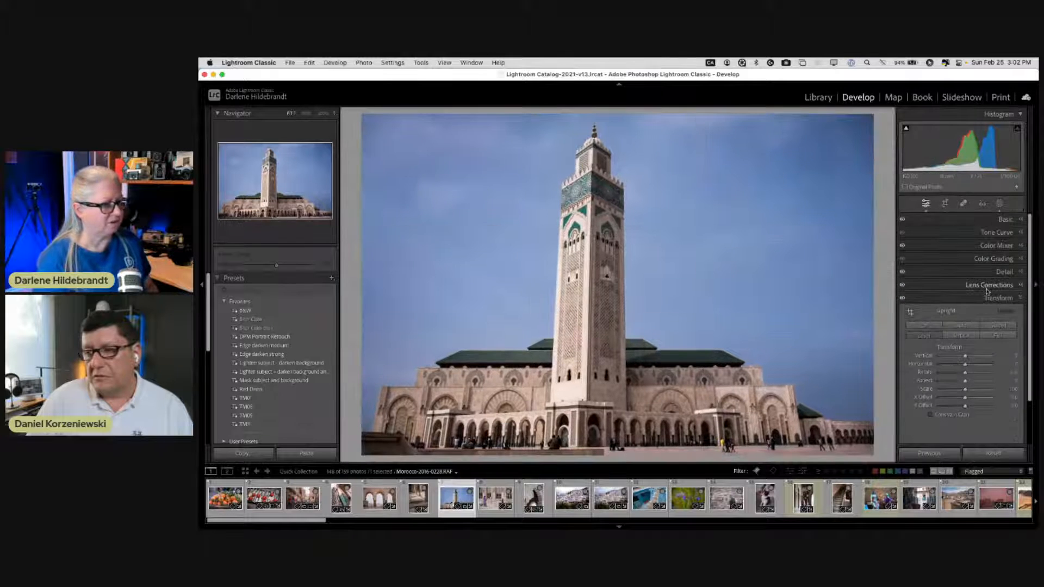
- Compare the Full and Vertical Upright perspective corrections on the mosque photo and apply Auto instead
scroll(988, 292, "down", 3)
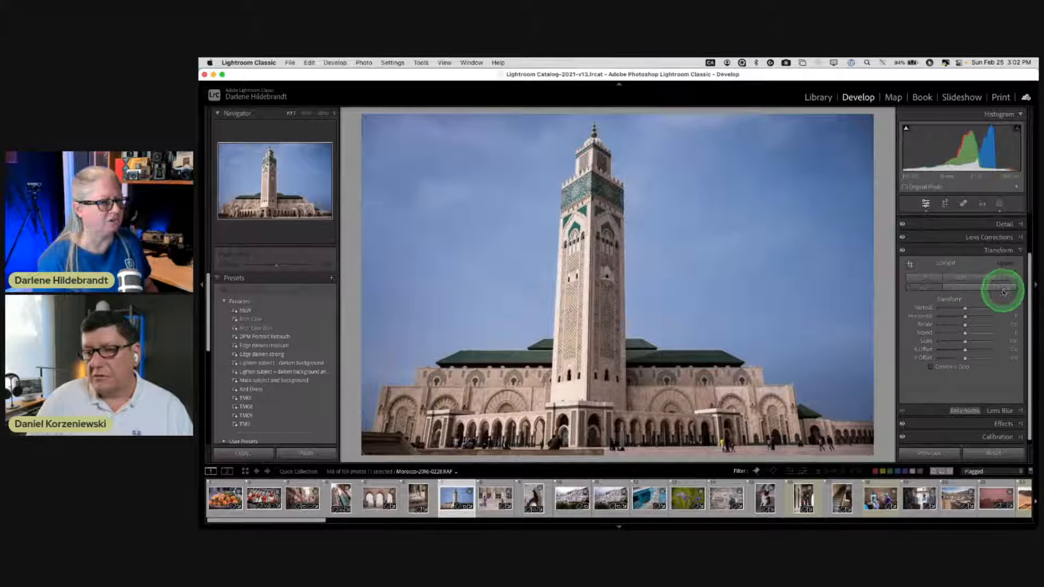
left_click(999, 288)
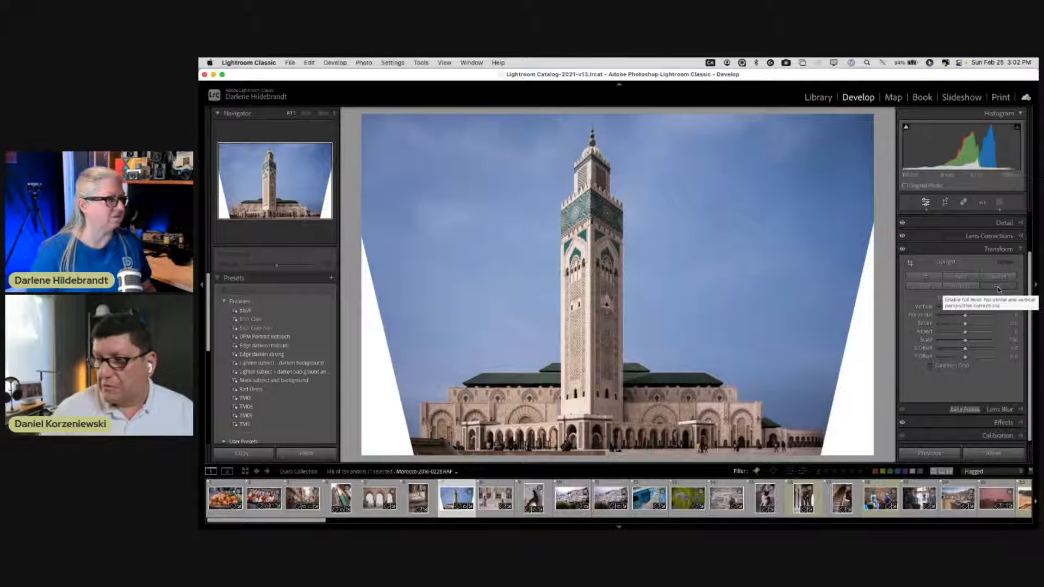
left_click(925, 276)
left_click(943, 289)
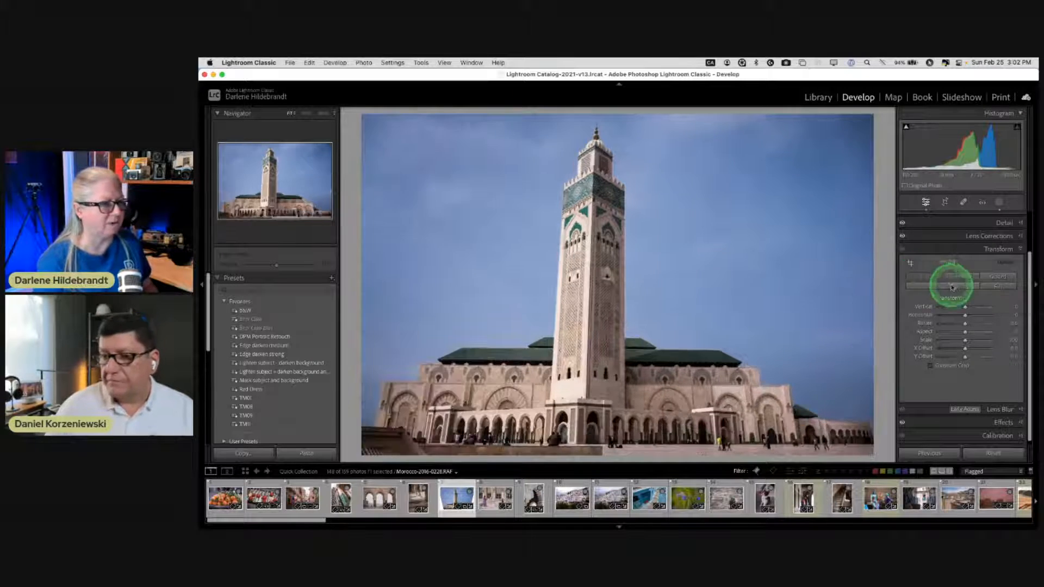
left_click(956, 288)
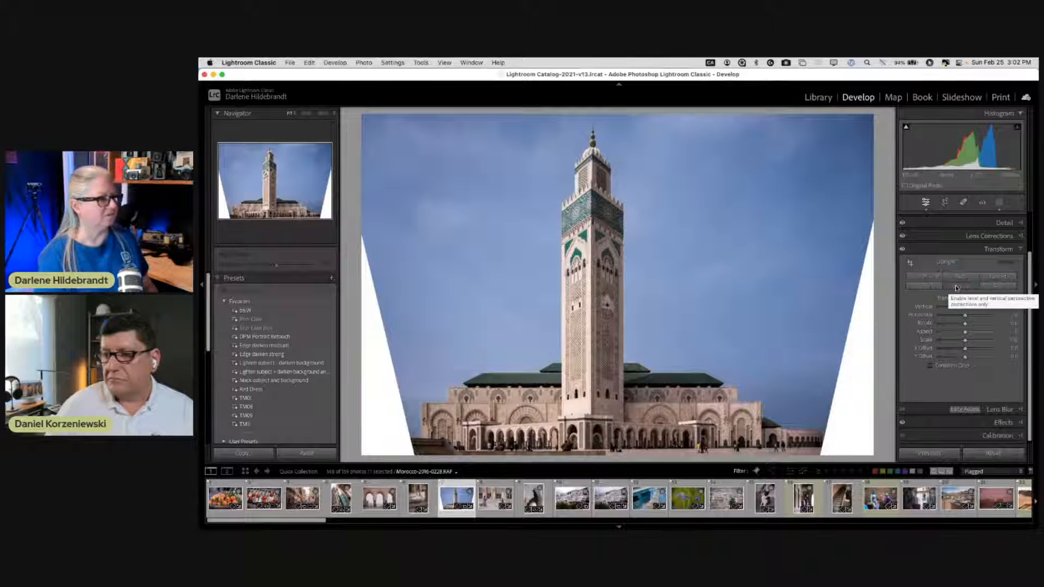
left_click(923, 277)
left_click(953, 277)
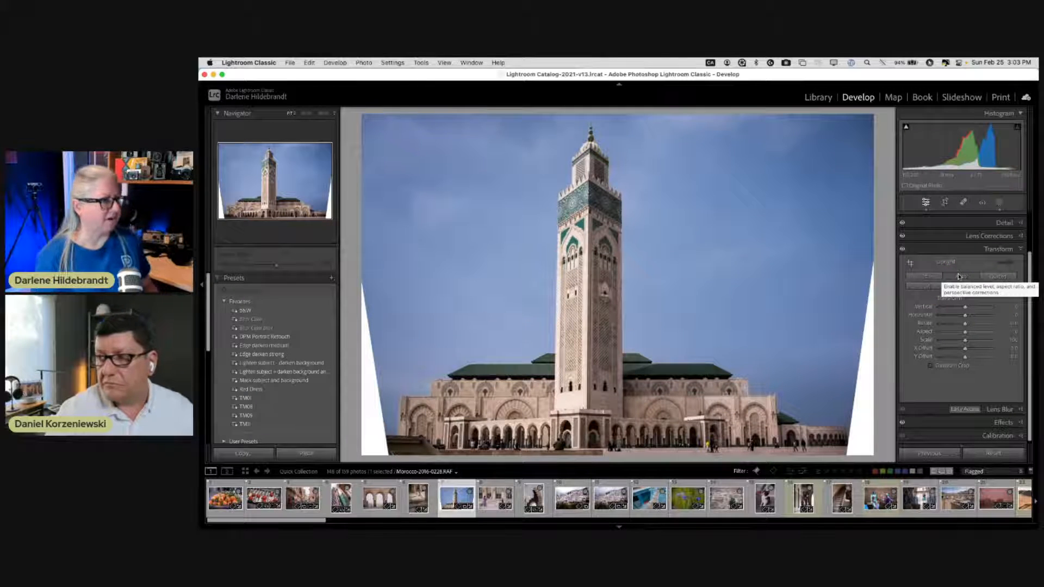
- Try Constrain Crop on the perspective-corrected photo and undo it
left_click(932, 366)
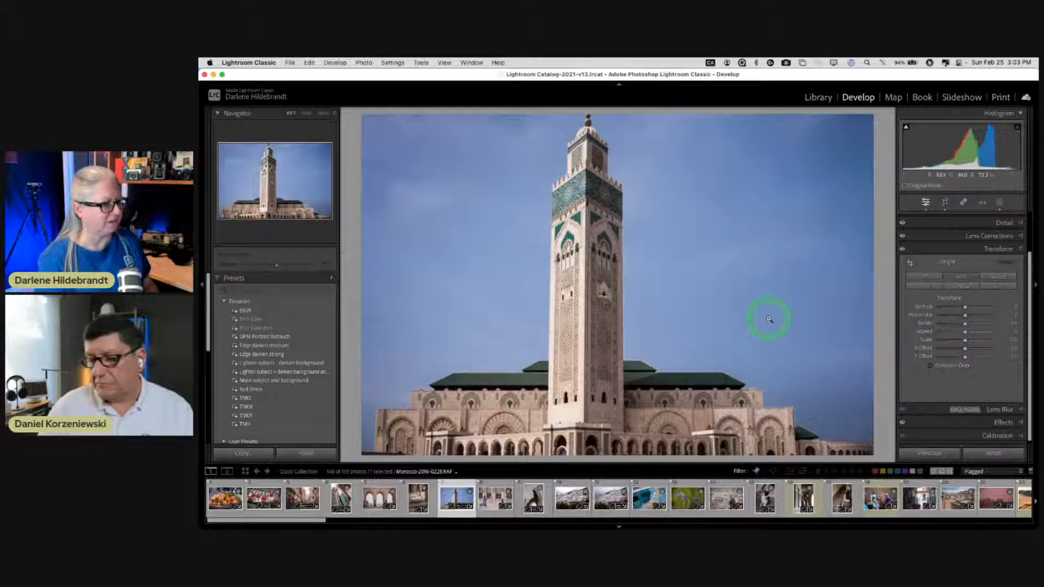
key("super+z")
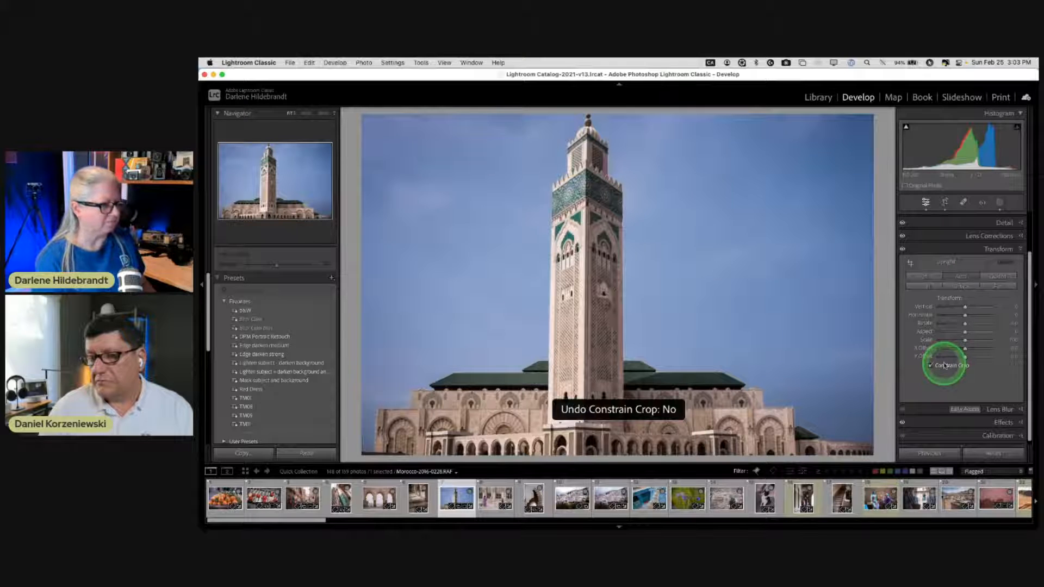
key("super+z")
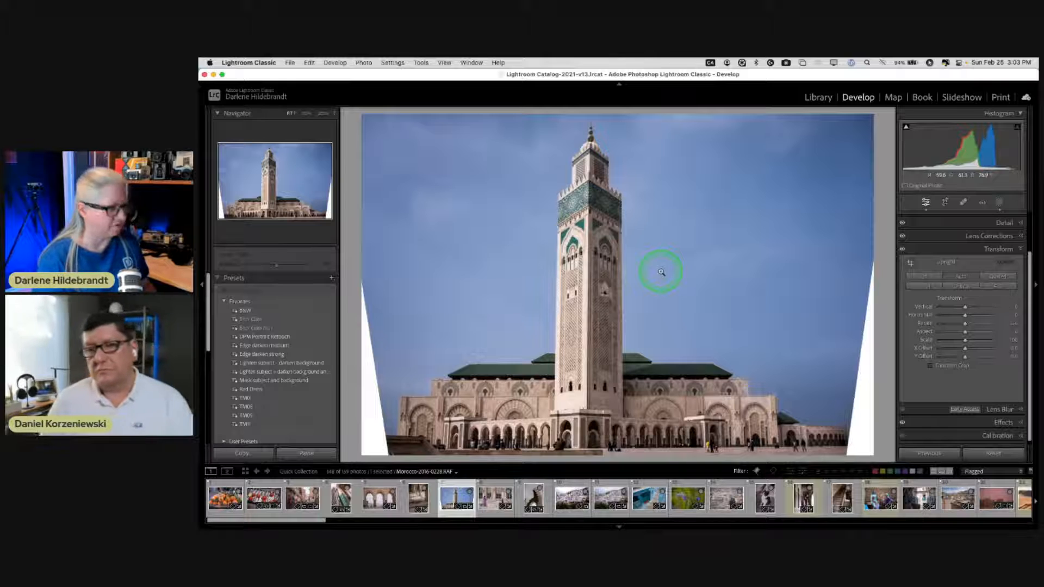
- Lower the photo's Highlights slightly in the Basic tone adjustments
scroll(963, 263, "up", 3)
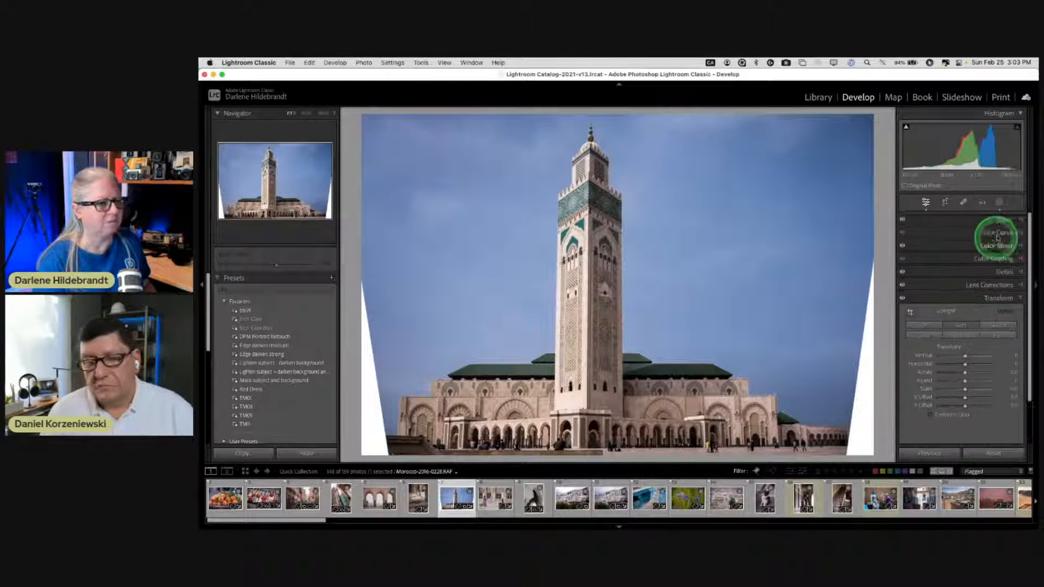
left_click(1004, 219)
left_click_drag(952, 316, 974, 372)
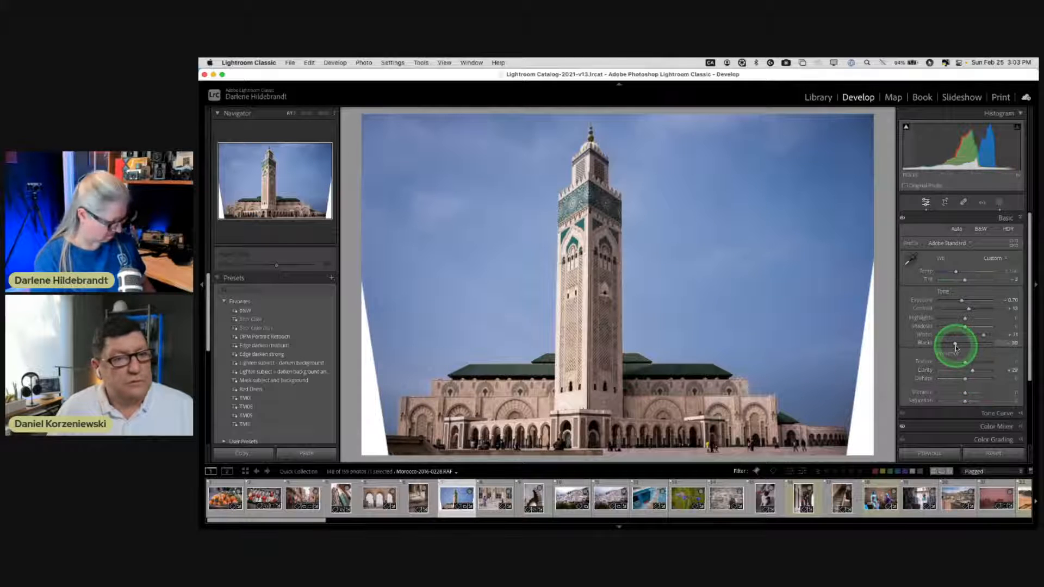
left_click_drag(966, 320, 962, 320, "alt")
- Zoom in to examine the minaret's edges and review the profile and manual lens correction settings
left_click(625, 299)
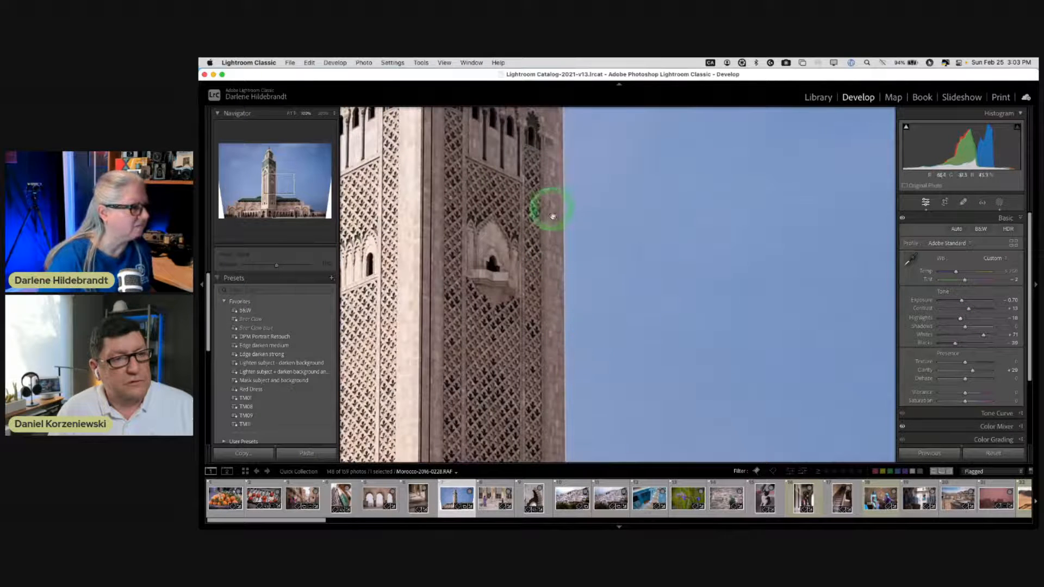
left_click_drag(571, 397, 672, 271)
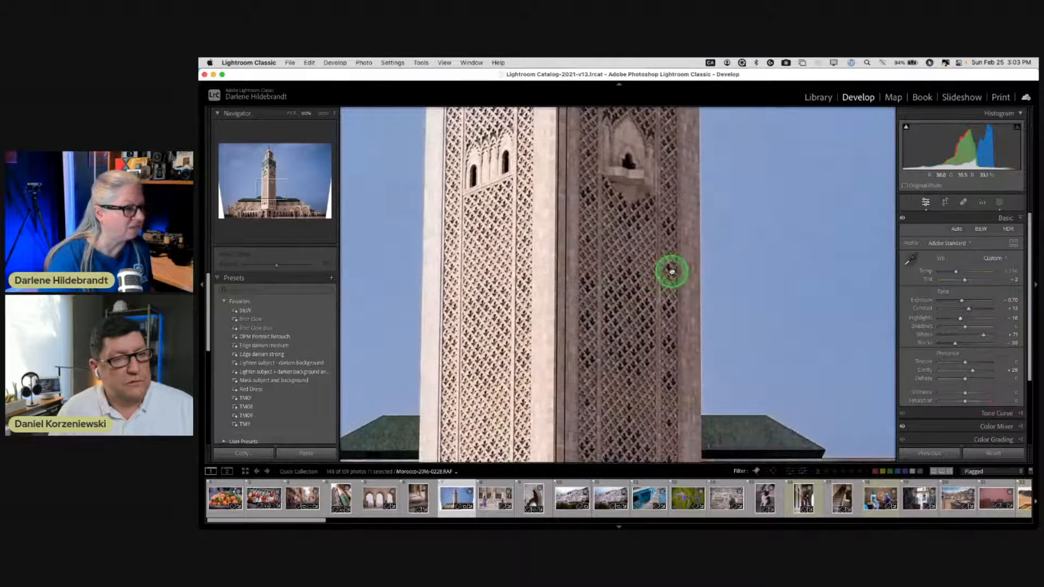
left_click_drag(743, 363, 683, 312)
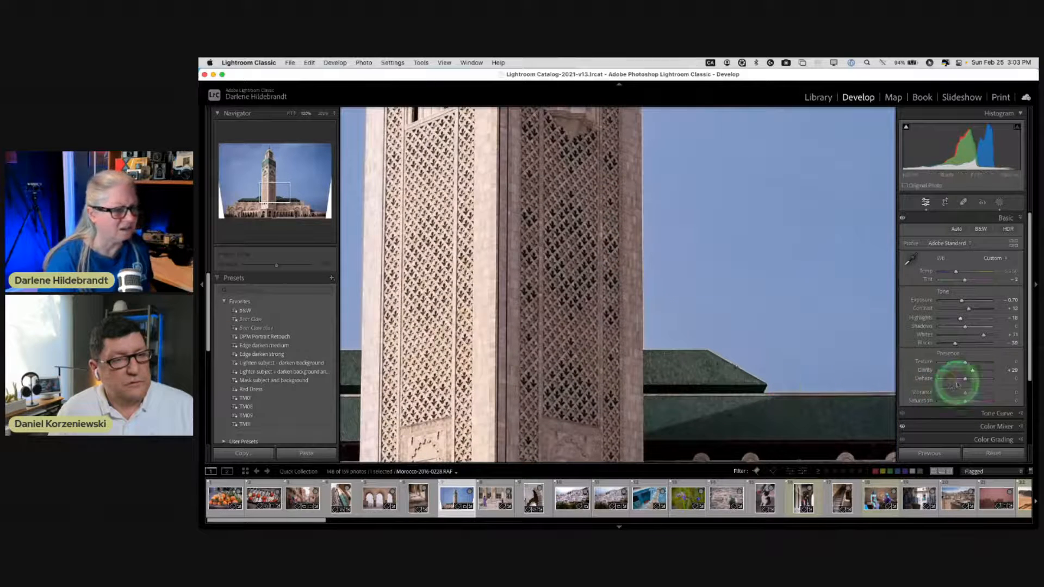
scroll(957, 381, "down", 4)
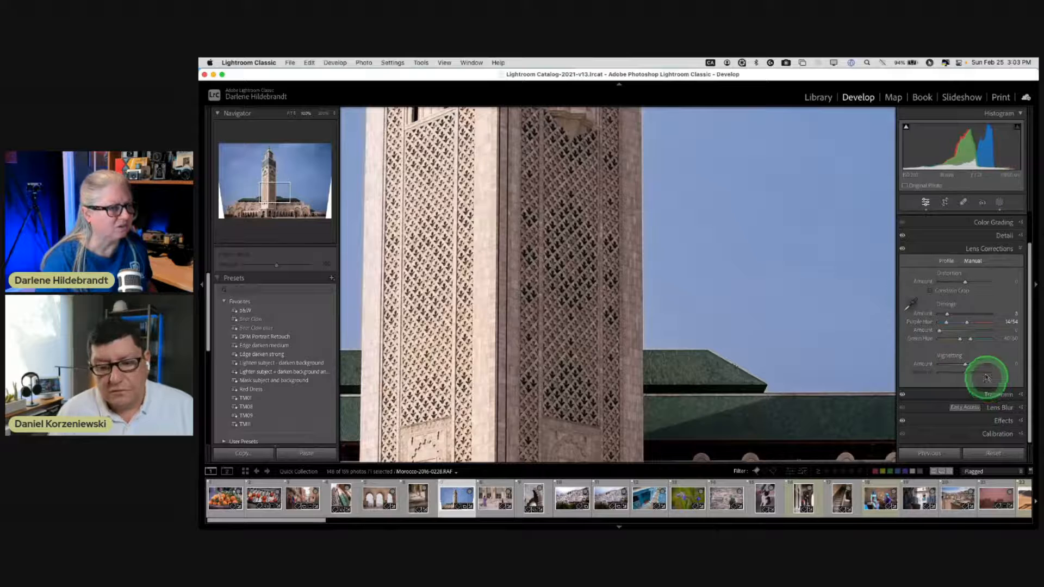
left_click(947, 263)
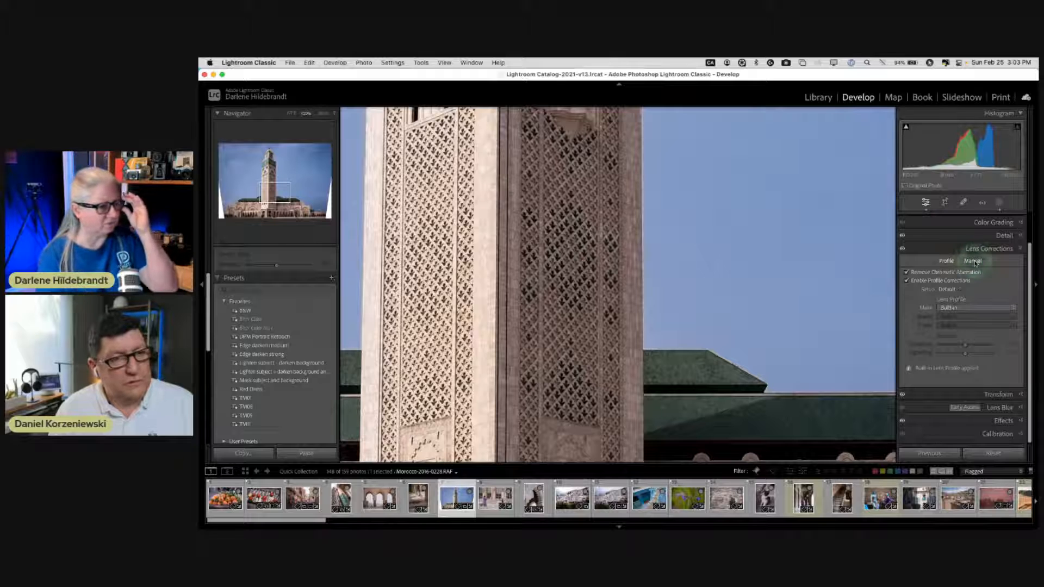
left_click(974, 262)
- Compare the minaret's edge before and after editing and check the photo's existing masks
left_click_drag(704, 256, 751, 356)
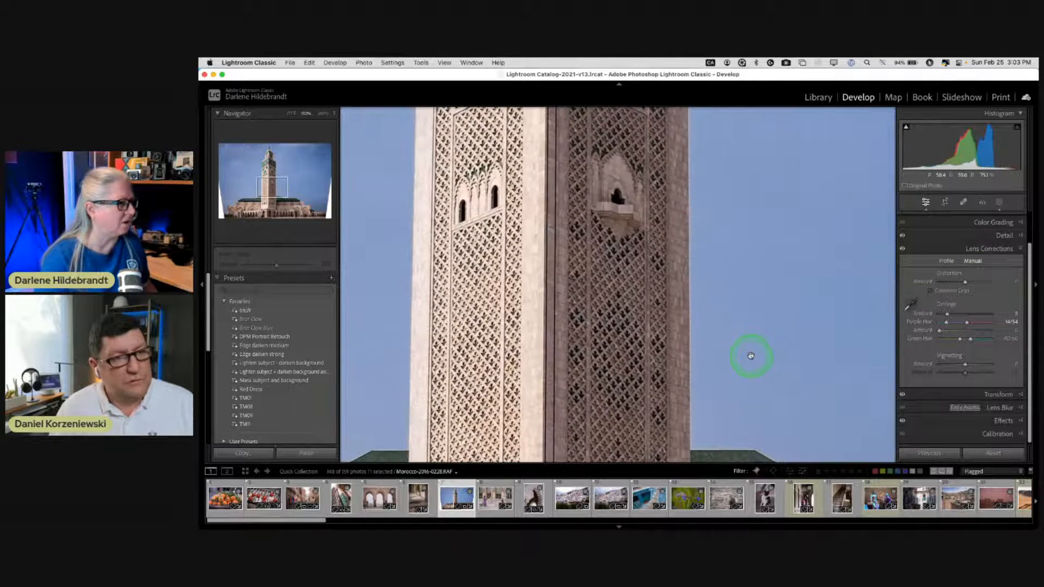
key("backslash")
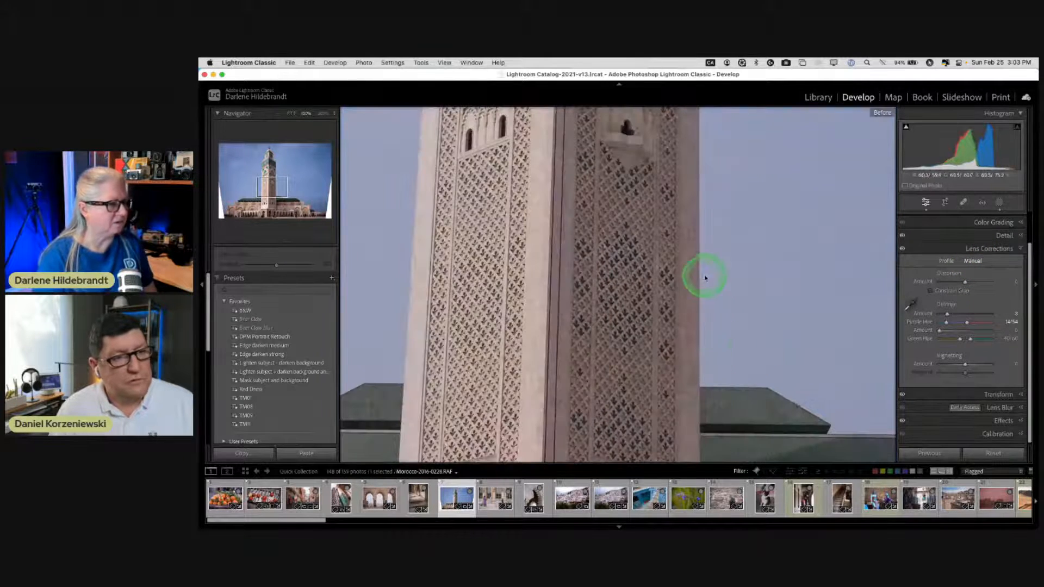
key("backslash")
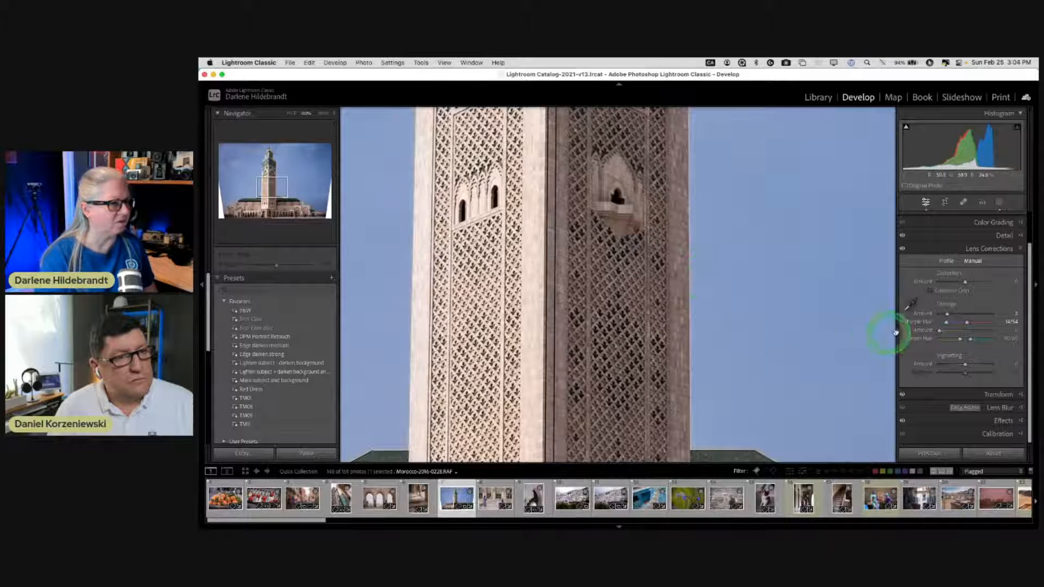
left_click(1000, 203)
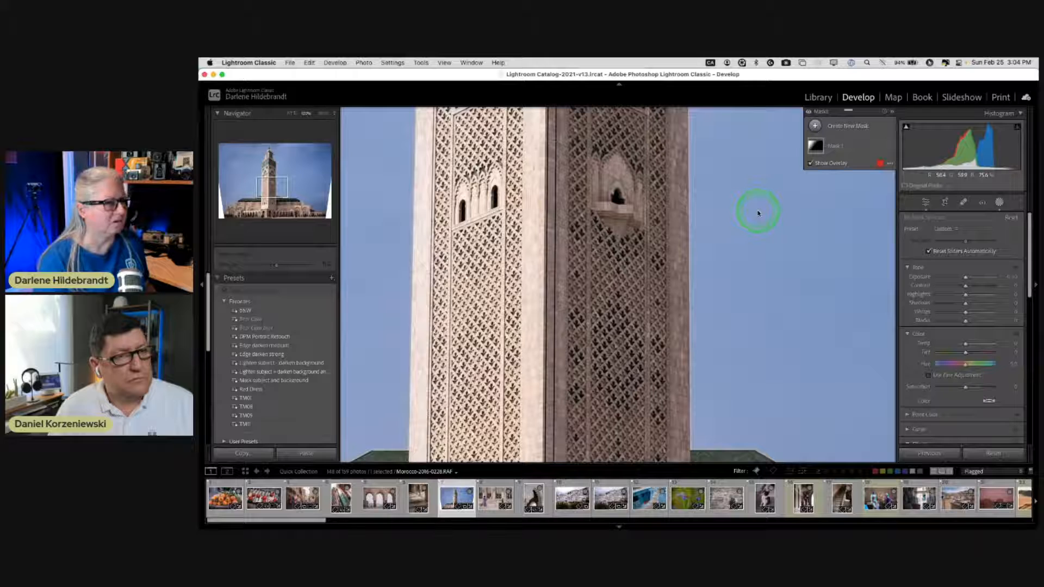
left_click(1000, 202)
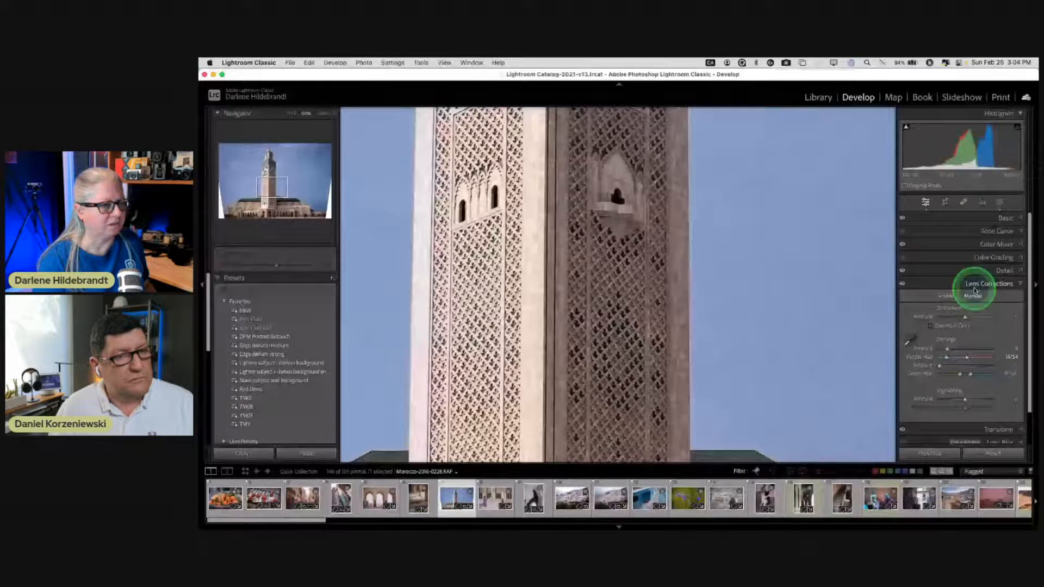
- Set the Blue luminance to -10 in the Color Mixer and return to the full photo view
left_click(977, 244)
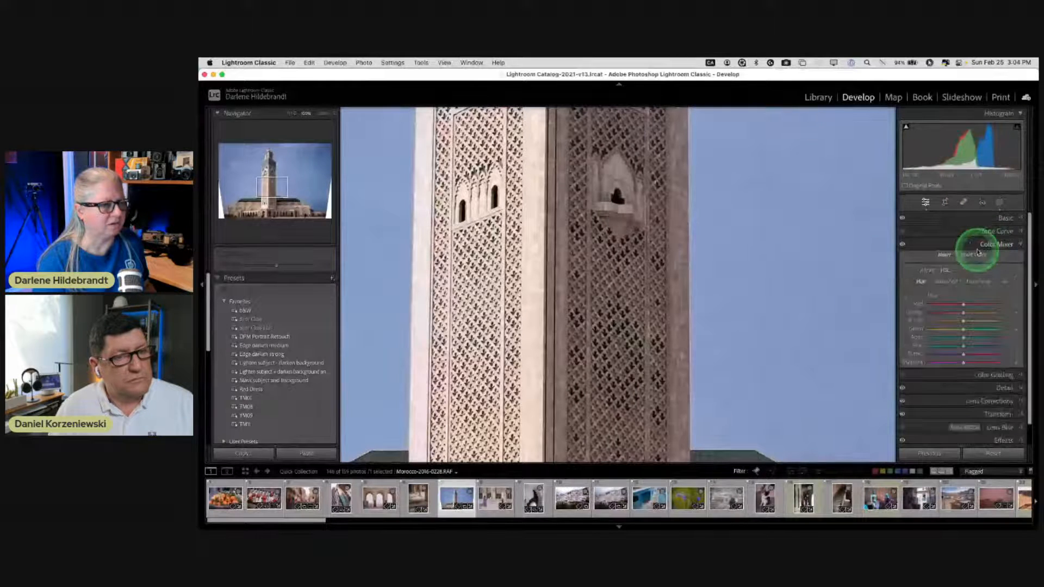
left_click(978, 281)
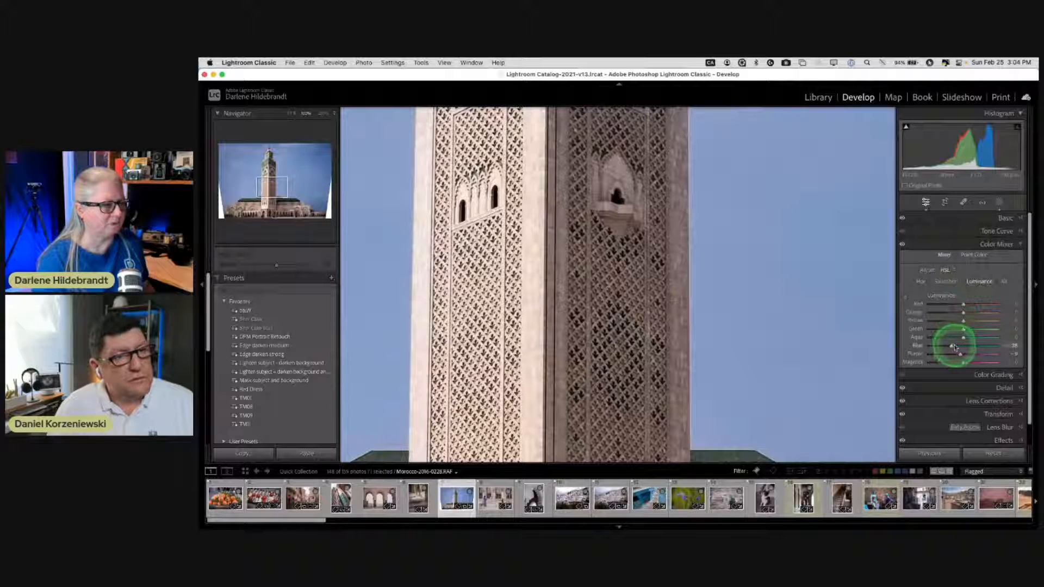
mouse_move(951, 345)
left_mouse_down()
mouse_move(967, 345)
mouse_move(899, 335)
mouse_move(970, 331)
mouse_move(913, 324)
mouse_move(977, 329)
mouse_move(956, 328)
left_mouse_up()
left_click(854, 328)
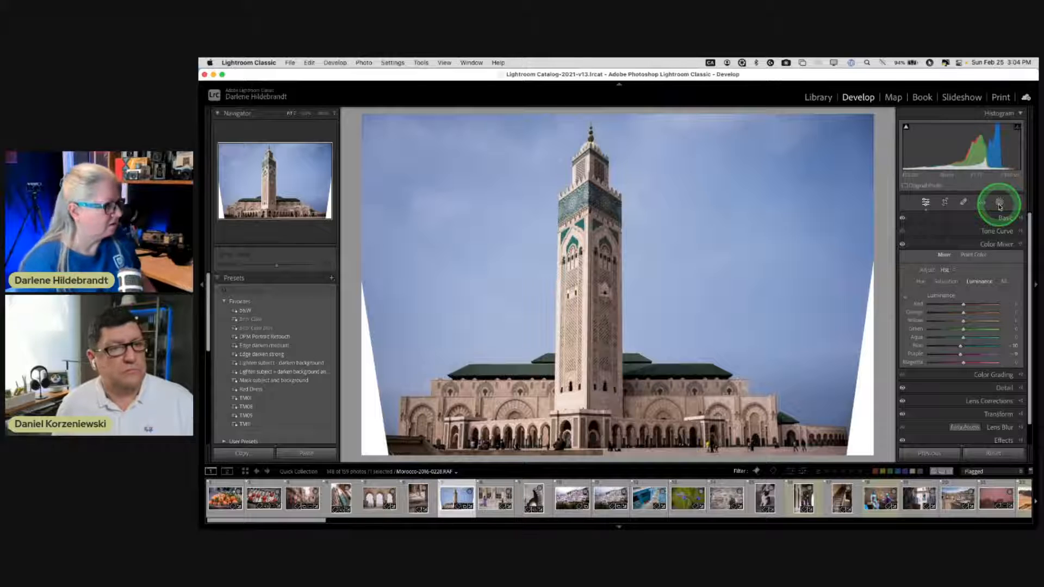
- Switch Mask 1 off and on to compare its effect on the sky, and inspect its linear gradient
left_click(999, 205)
left_click(862, 157)
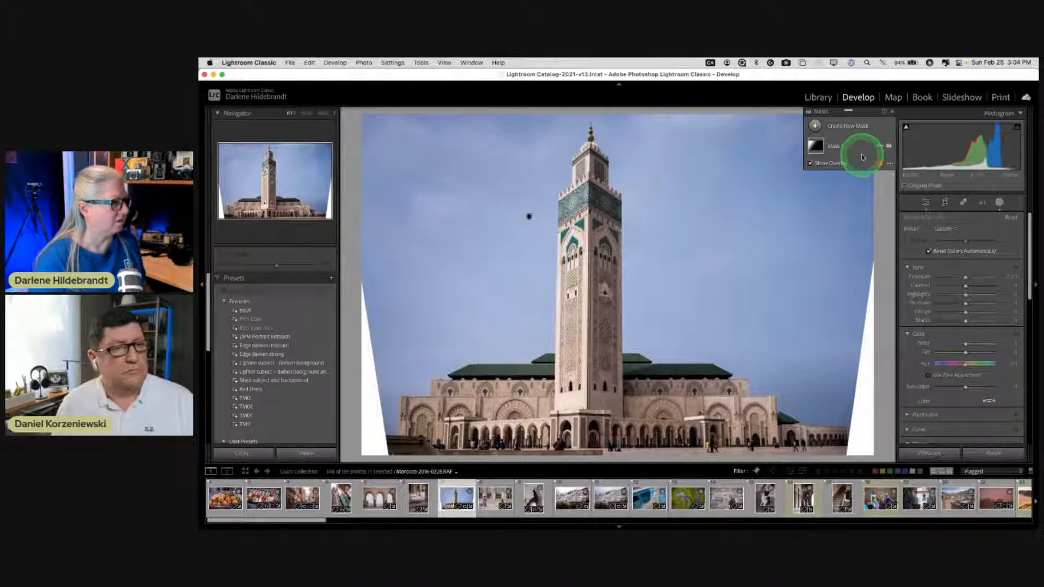
left_click(890, 147)
left_click(890, 147)
left_click(890, 146)
left_click(890, 147)
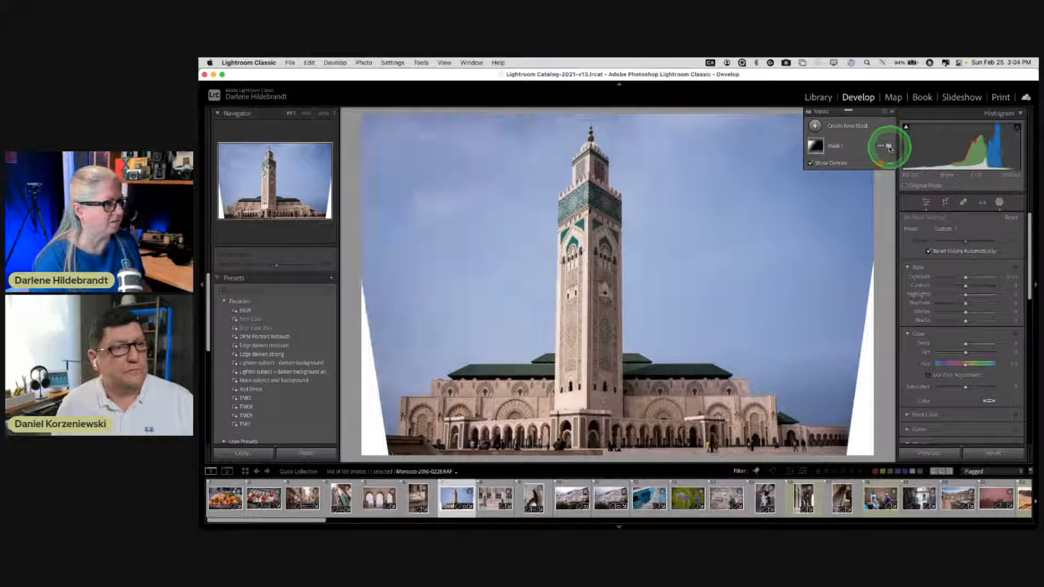
left_click(889, 147)
left_click(889, 147)
left_click(859, 146)
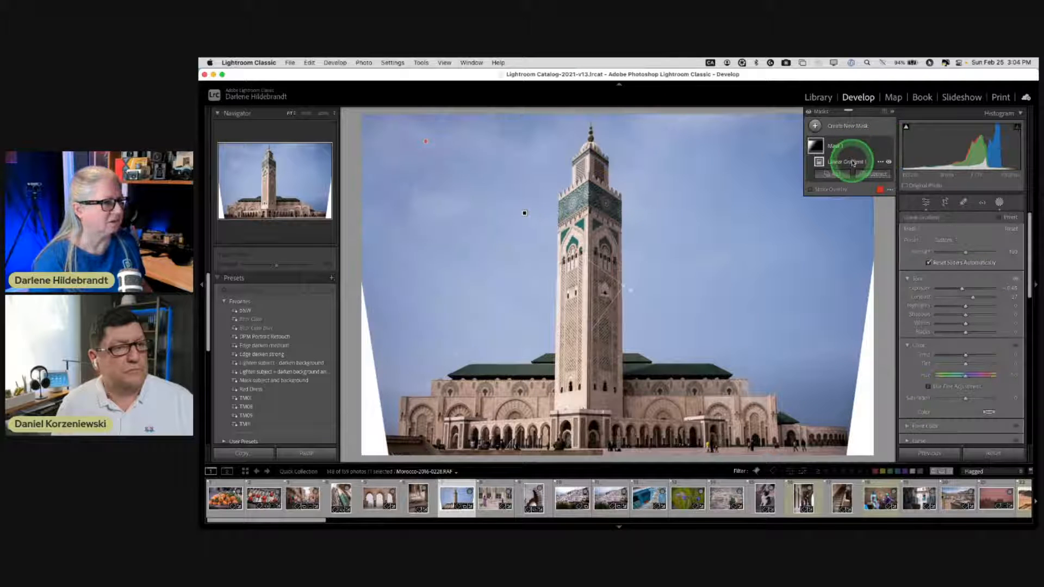
mouse_move(523, 213)
left_mouse_down()
mouse_move(448, 171)
mouse_move(506, 212)
left_mouse_up()
- Add a Select Sky mask, slightly adjust its Exposure, and raise Clarity and Dehaze for the sky
left_click(816, 126)
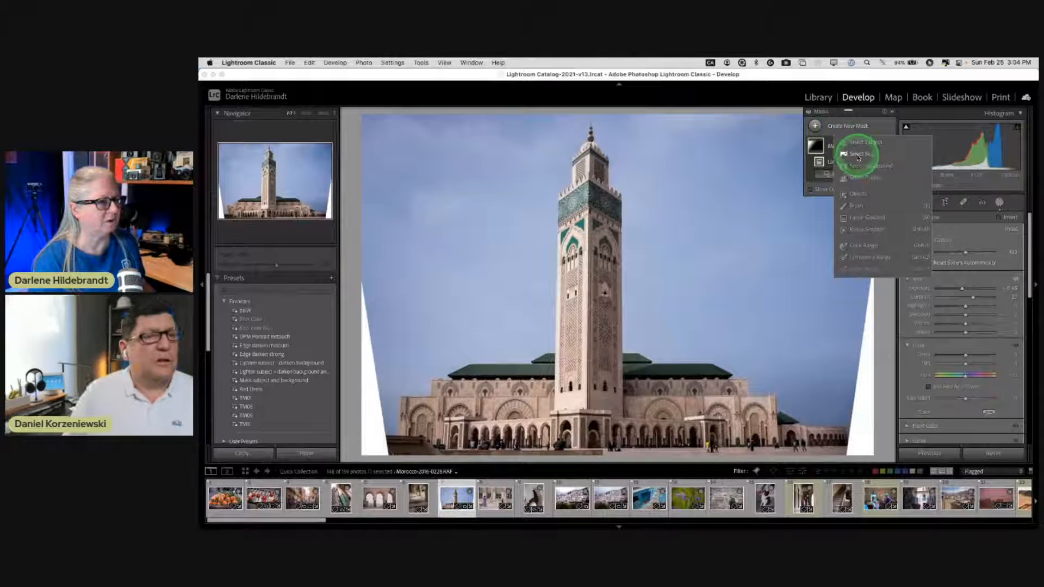
left_click(859, 157)
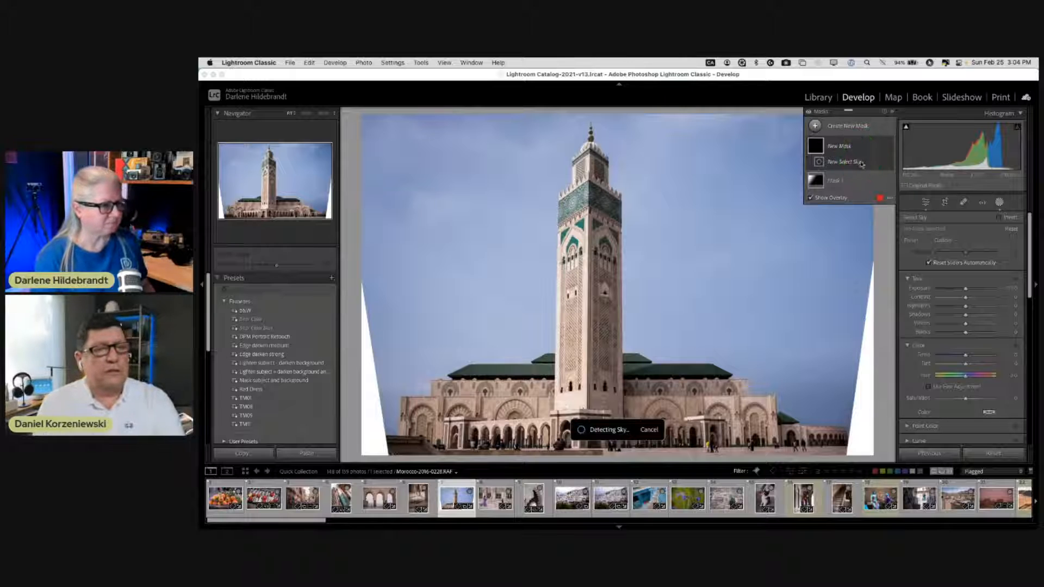
left_click_drag(965, 289, 966, 289)
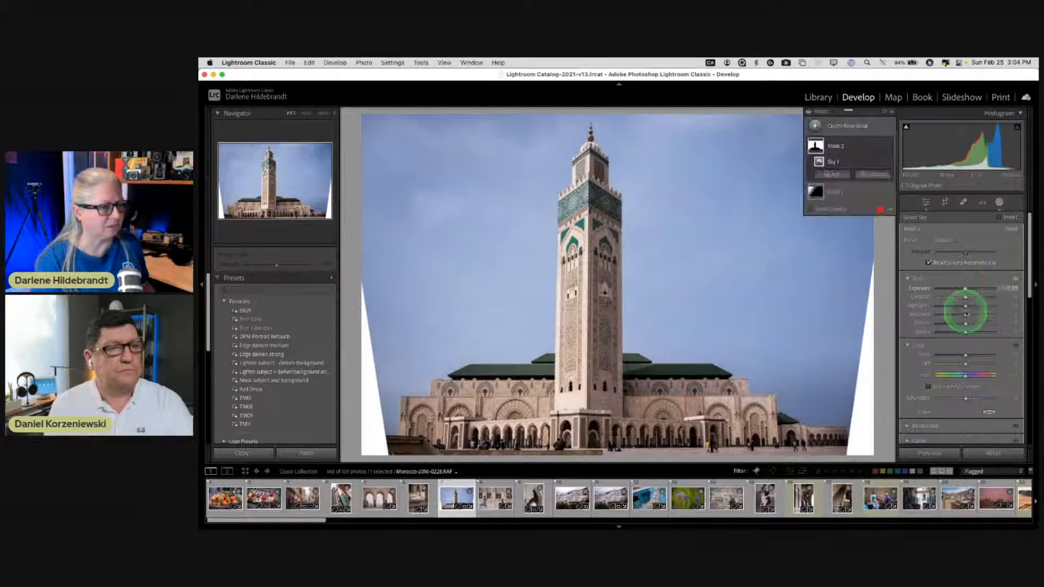
scroll(966, 315, "down", 5)
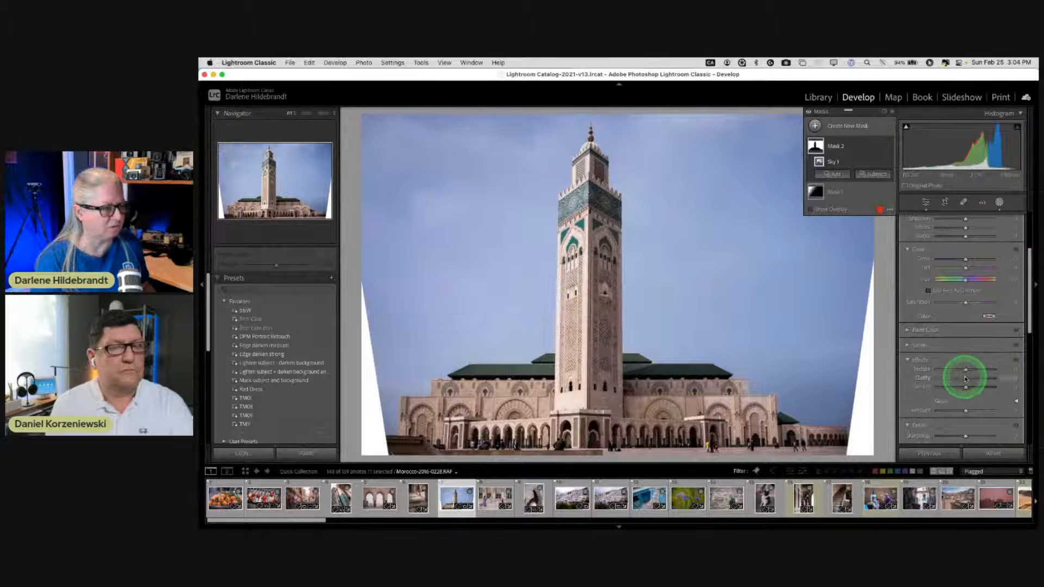
mouse_move(966, 378)
left_mouse_down()
mouse_move(995, 382)
mouse_move(946, 381)
mouse_move(1003, 381)
mouse_move(970, 381)
left_mouse_up()
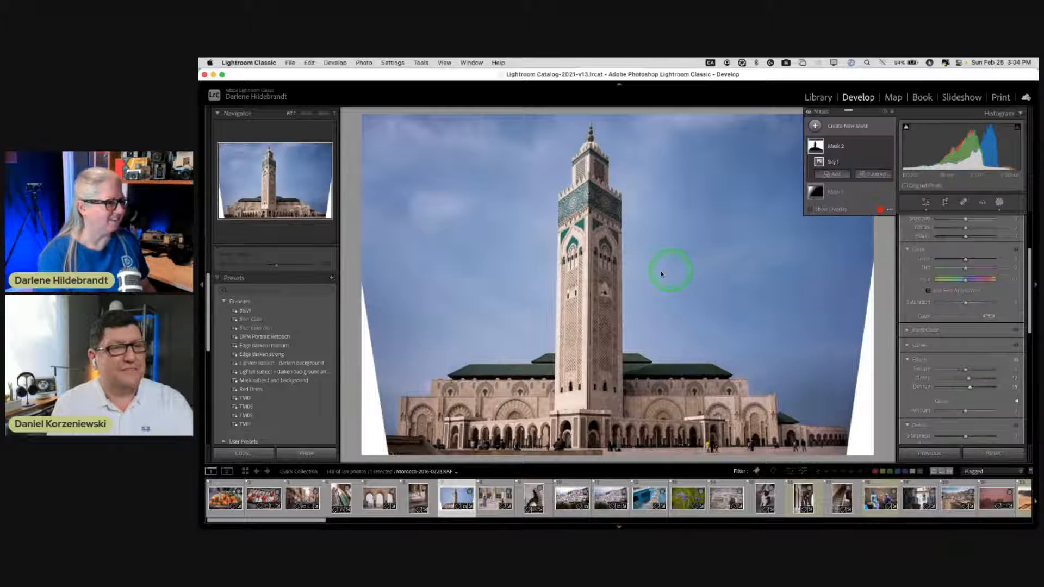
- Inspect the minaret's edge against the sky up close, fine-tune the sky mask's Dehaze, and close masking
left_click(623, 273)
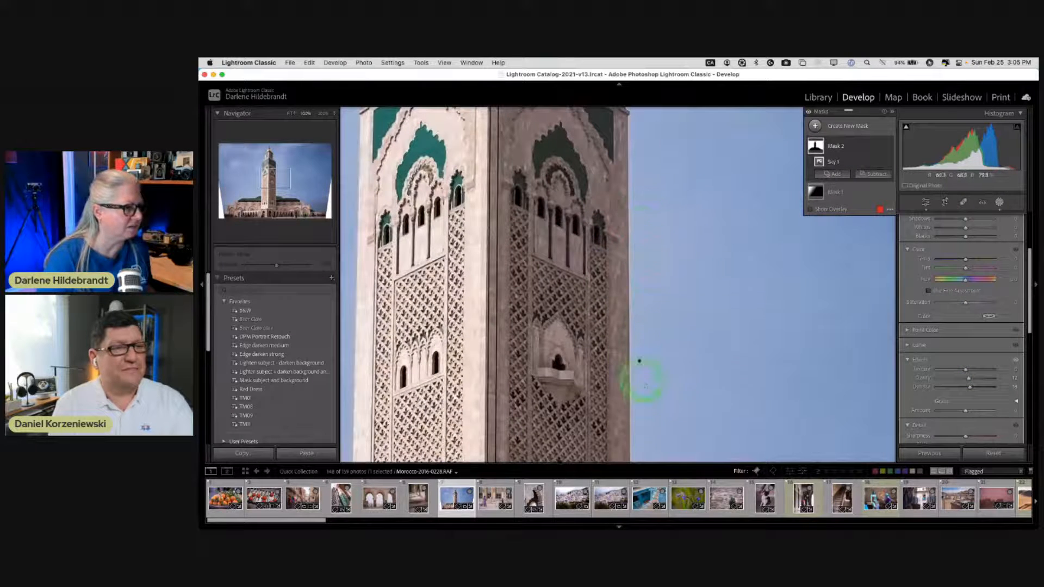
left_click(599, 302)
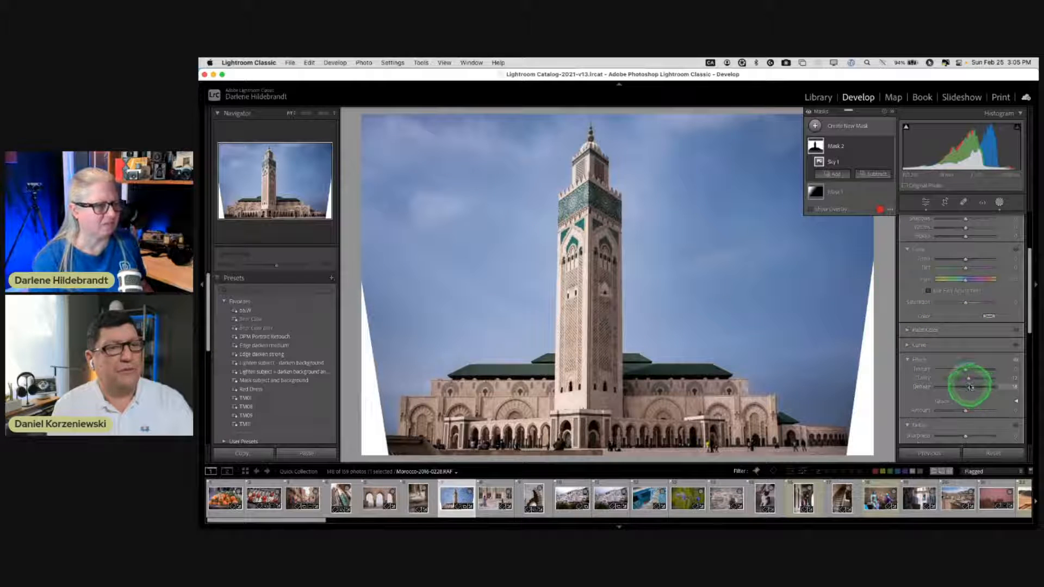
left_click_drag(970, 388, 971, 389)
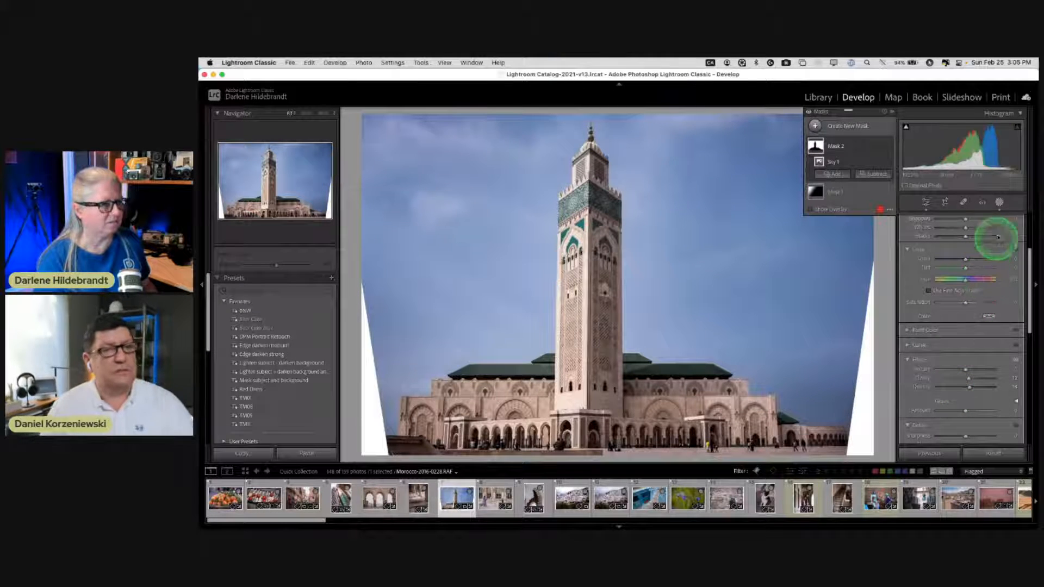
left_click(1001, 205)
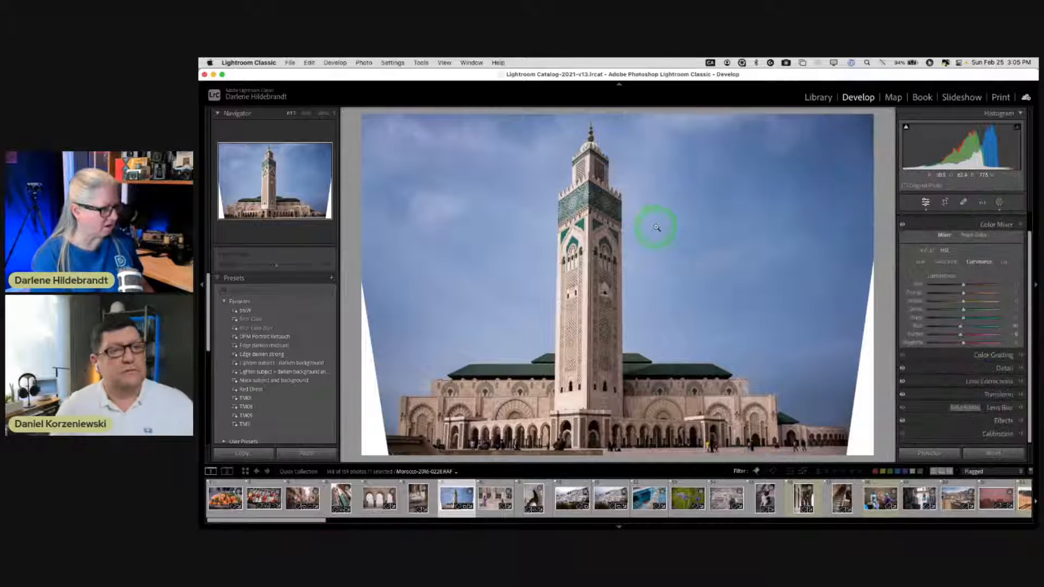
- Open the edited mosque photo as a smart object in Photoshop
right_click(653, 232)
mouse_move(677, 315)
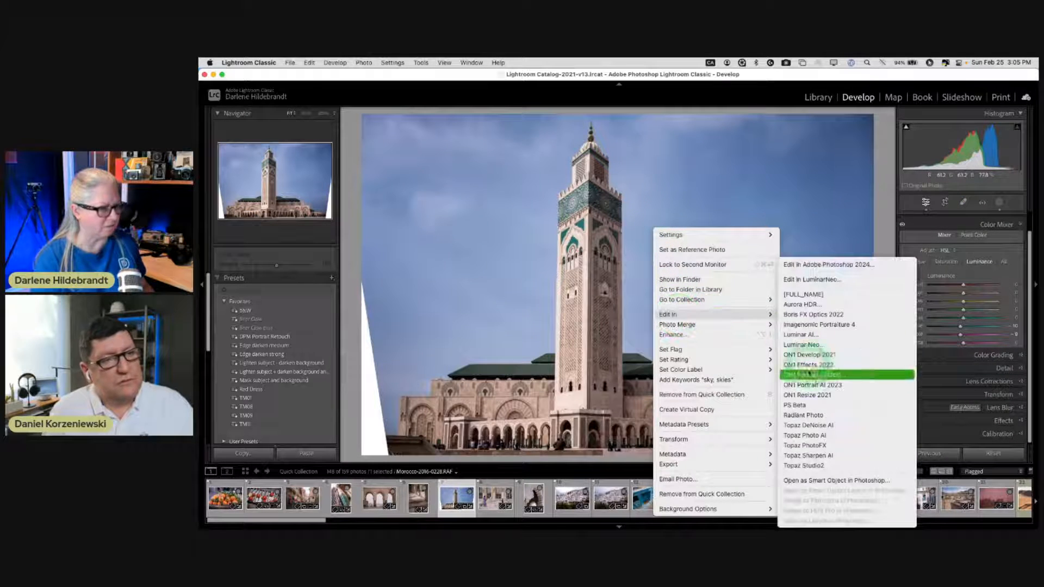
left_click(805, 482)
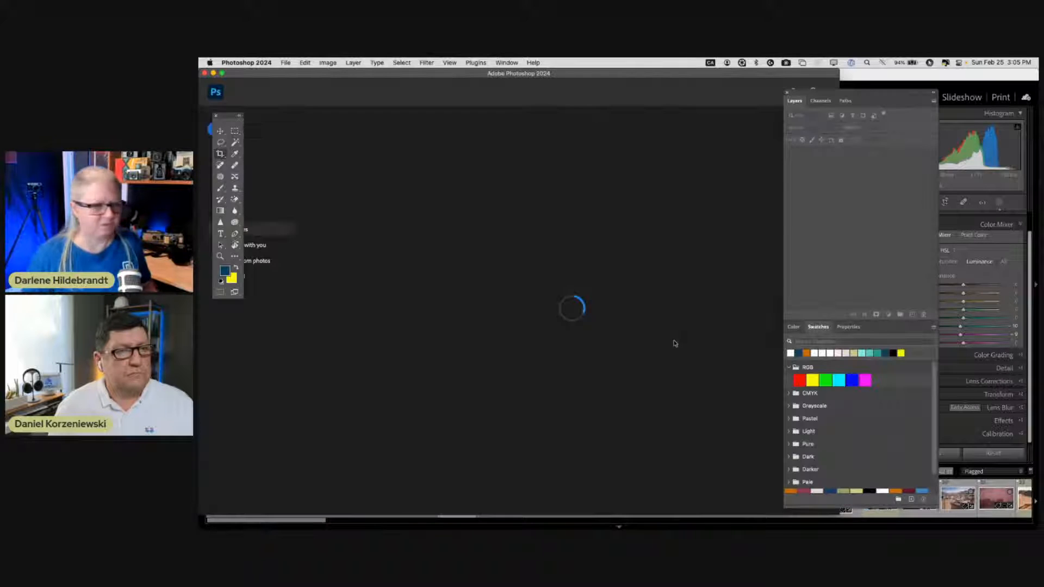
- Switch the document to full screen mode with the menu bar and move the floating panels clear of the photo
left_click(698, 128)
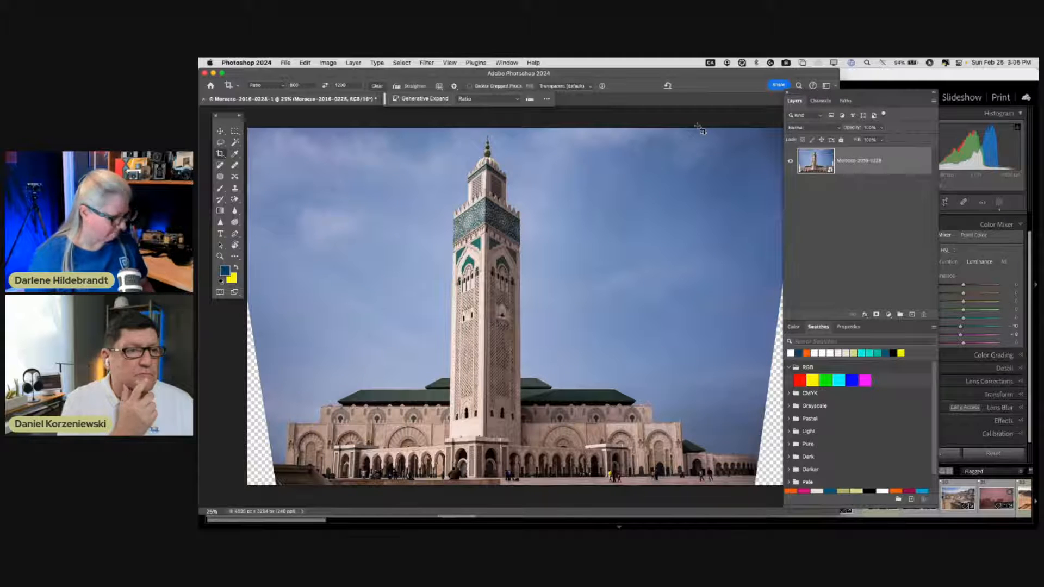
key("f")
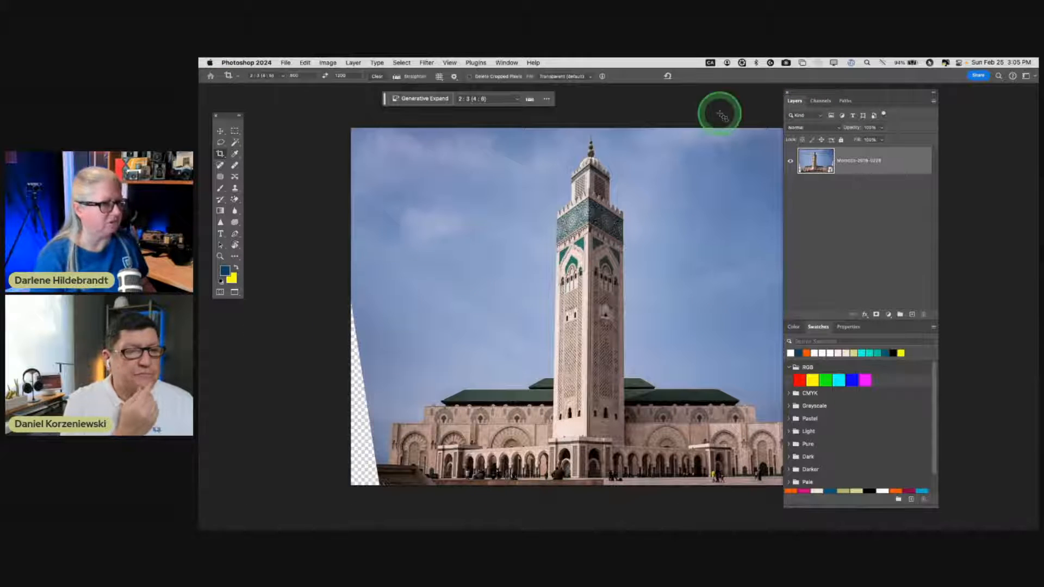
left_click_drag(852, 93, 937, 98)
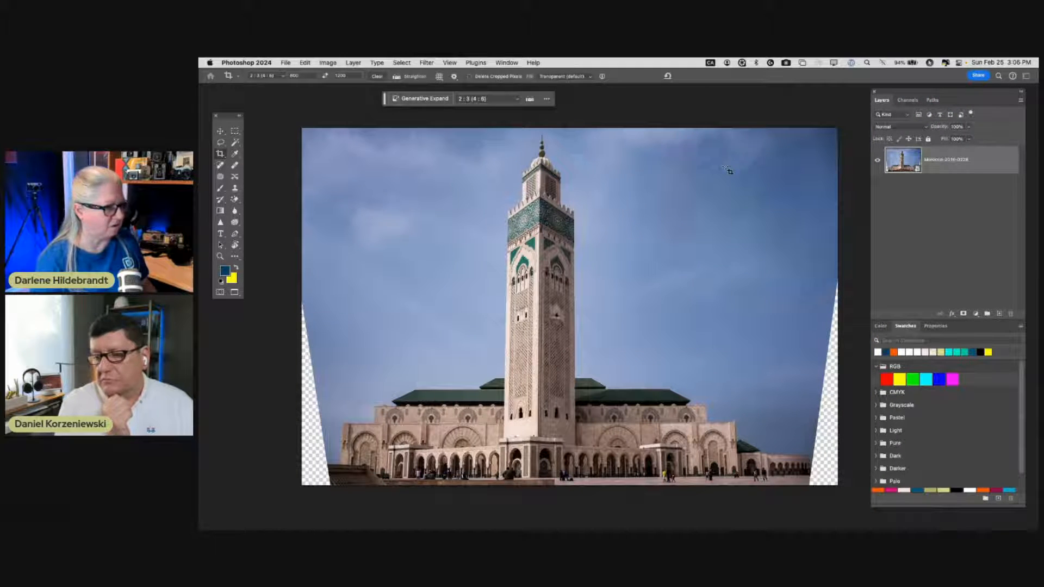
- Lasso the transparent wedge on the photo's right edge and fill it using Generative Fill with an empty prompt
scroll(760, 302, "down", 3)
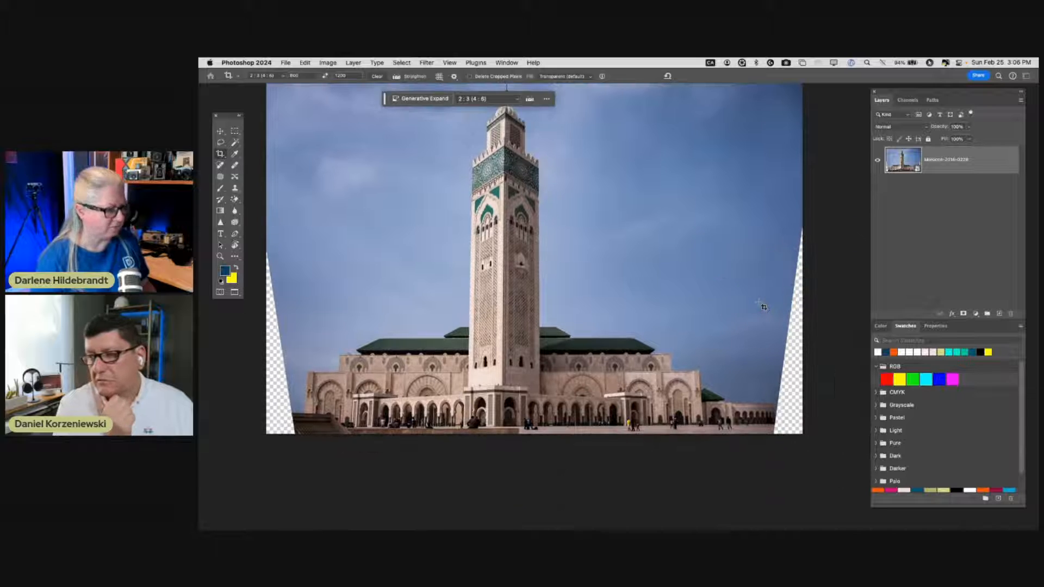
key("l")
left_click(762, 302)
mouse_move(762, 302)
left_mouse_down()
mouse_move(793, 236)
mouse_move(771, 410)
mouse_move(775, 440)
mouse_move(801, 448)
mouse_move(820, 429)
mouse_move(827, 284)
left_mouse_up()
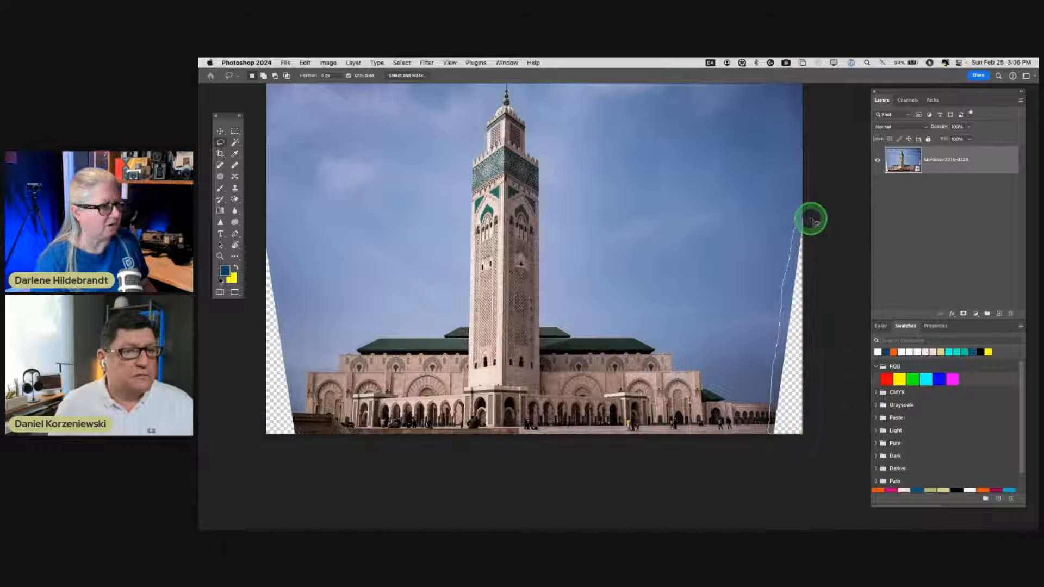
left_click_drag(811, 219, 812, 221)
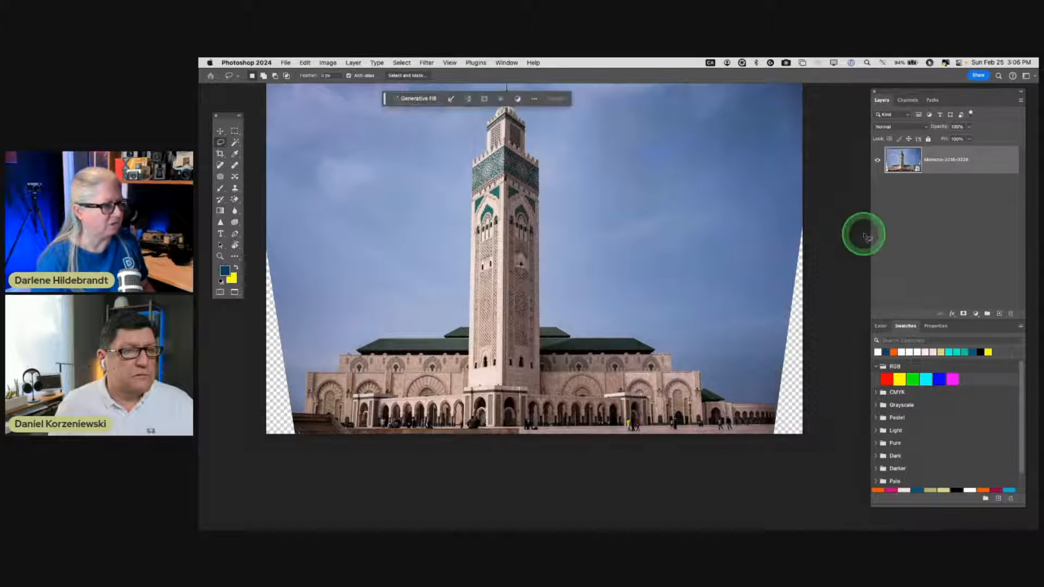
left_click(409, 100)
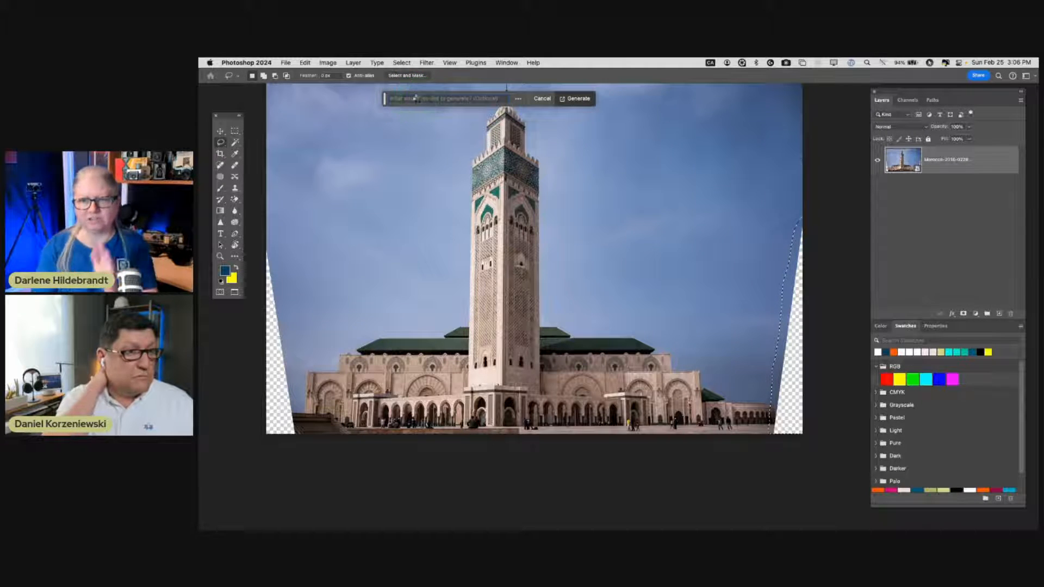
key("Return")
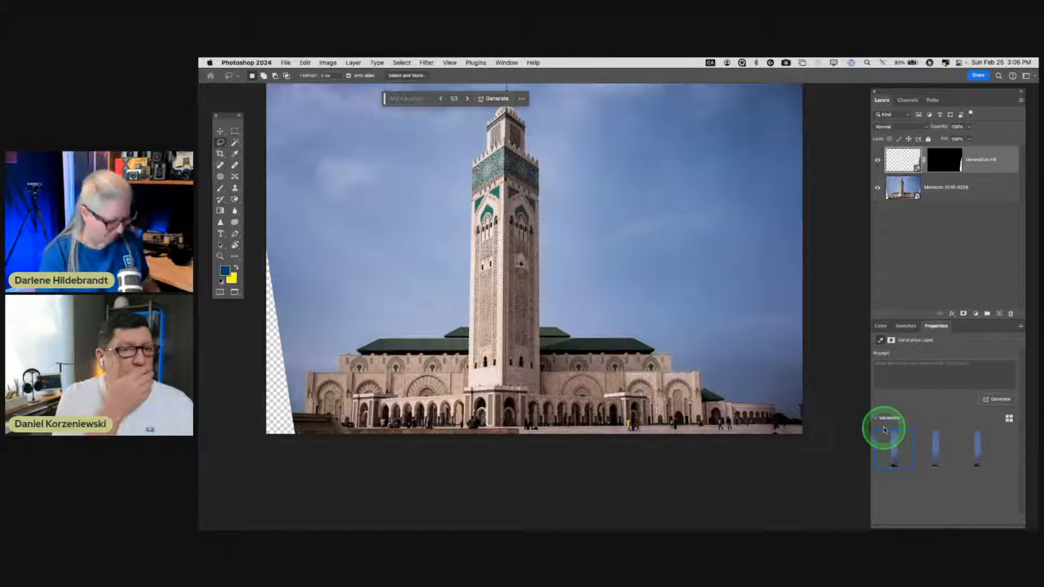
- Compare the generated variations for the right edge up close and choose the third one
key("super+equal")
key("super+equal")
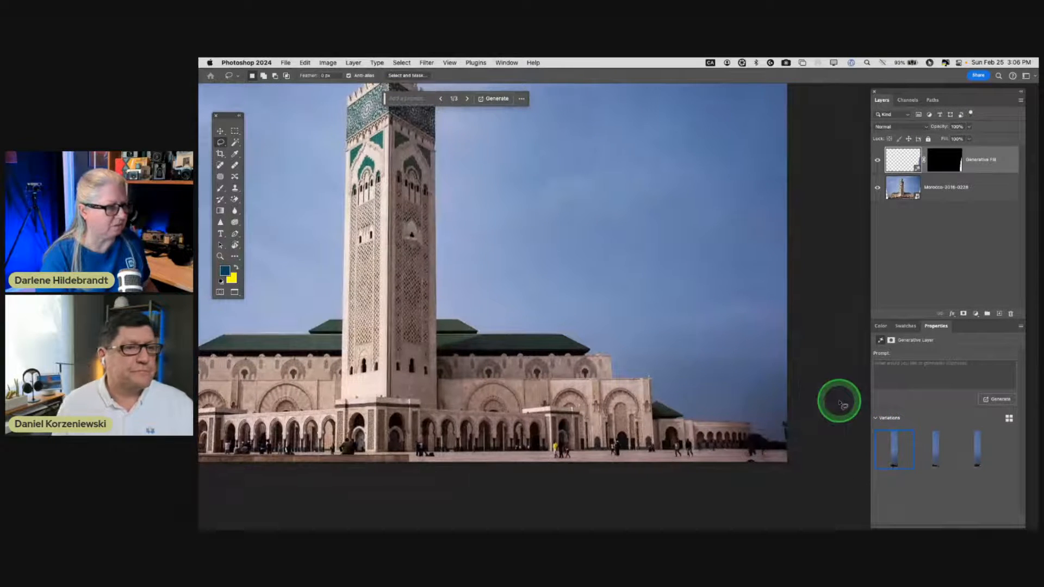
left_click(936, 450)
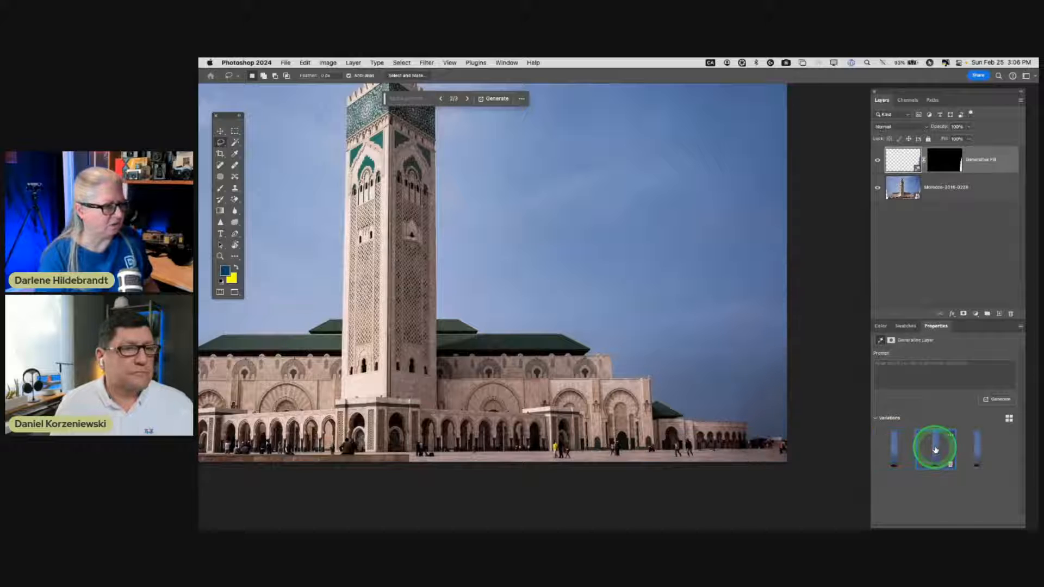
left_click(981, 447)
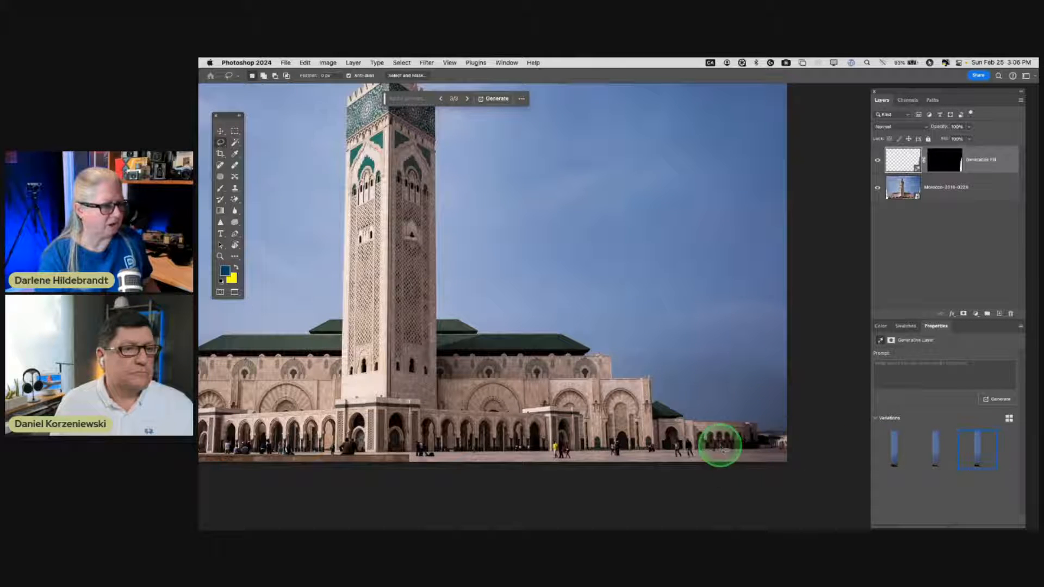
left_click(933, 445)
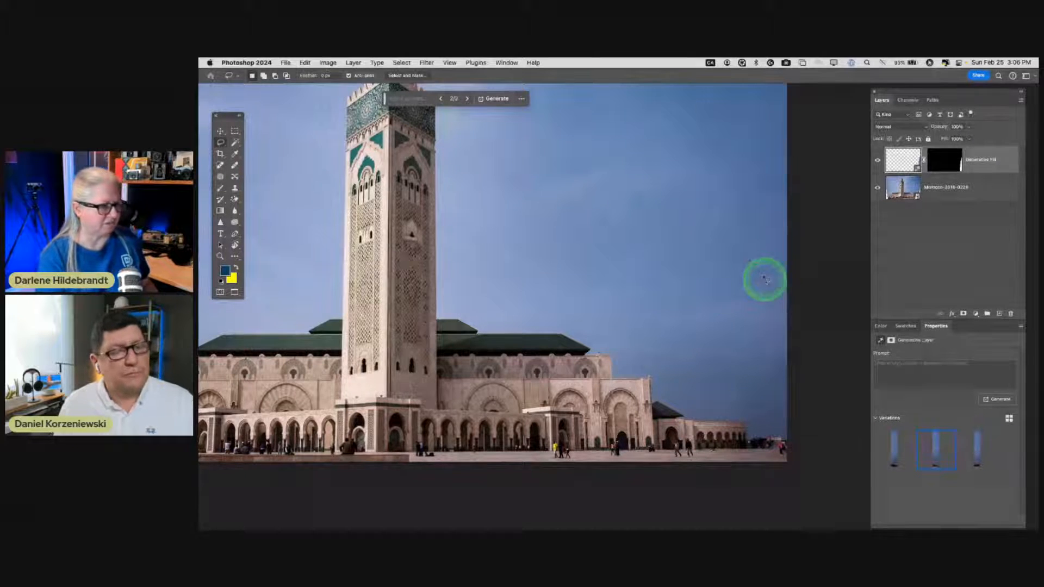
left_click(968, 436)
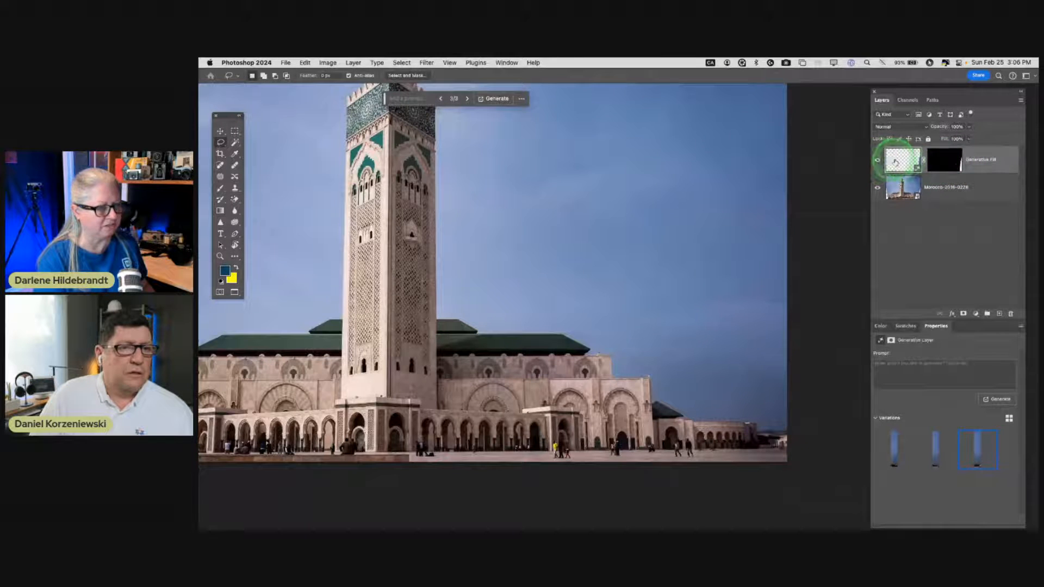
- Toggle the Generative Fill layer's visibility to compare the right edge with and without the fill
left_click(877, 162)
left_click(877, 163)
left_click(877, 162)
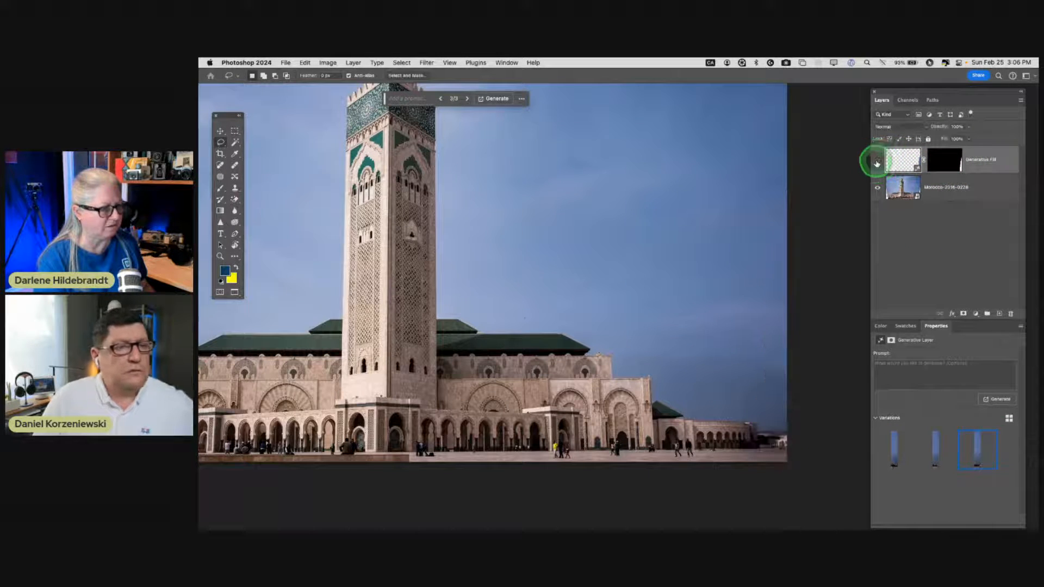
left_click(877, 163)
- Fill a lassoed selection of the transparent wedge on the photo's left edge with Generative Fill and keep the second variation
scroll(712, 319, "left", 5)
scroll(712, 319, "left", 8)
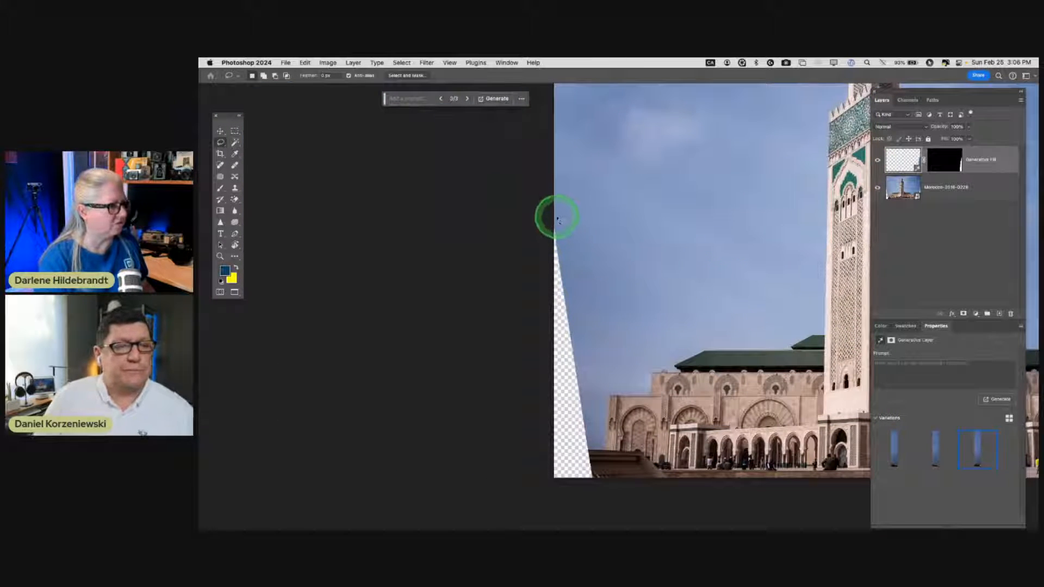
mouse_move(554, 220)
left_mouse_down()
mouse_move(600, 490)
mouse_move(548, 489)
mouse_move(522, 460)
mouse_move(521, 298)
mouse_move(535, 218)
left_mouse_up()
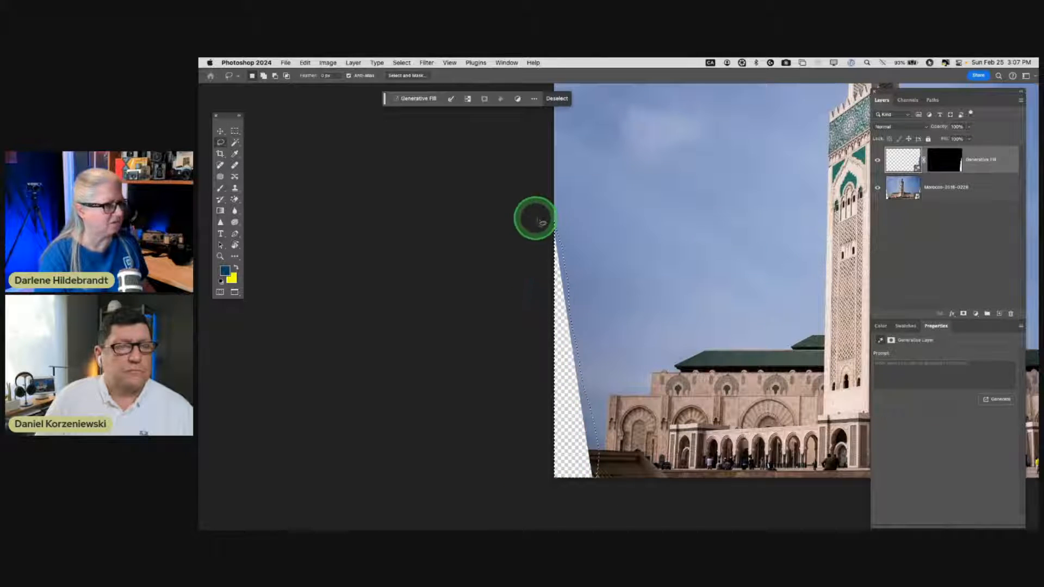
left_click(418, 99)
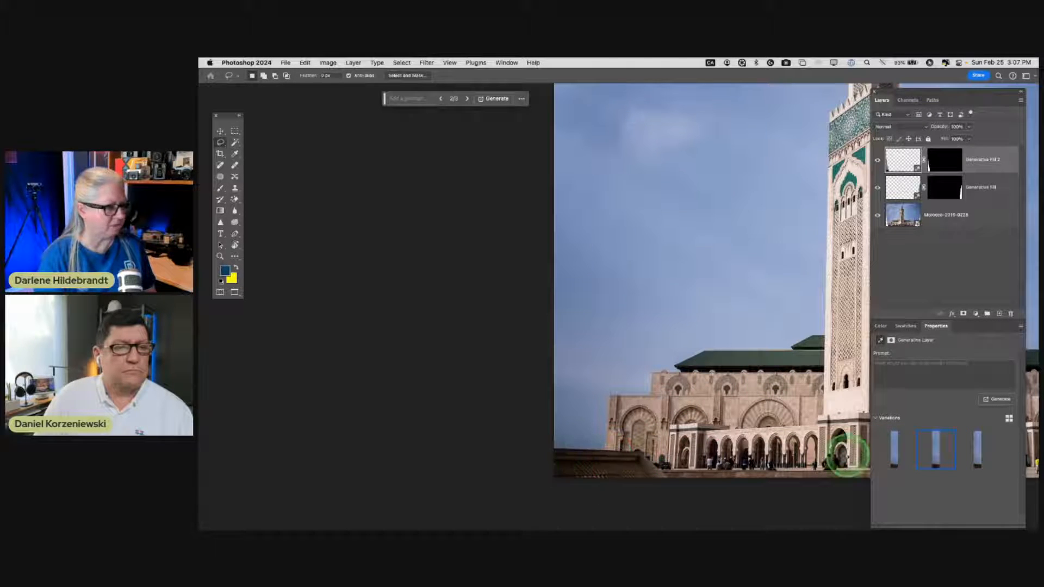
left_click(979, 453)
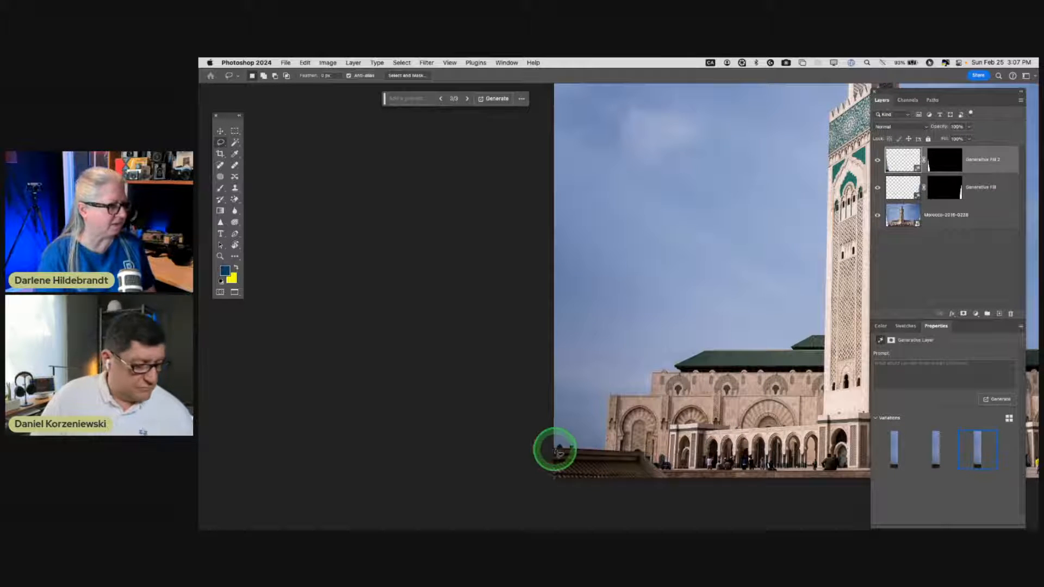
left_click(933, 455)
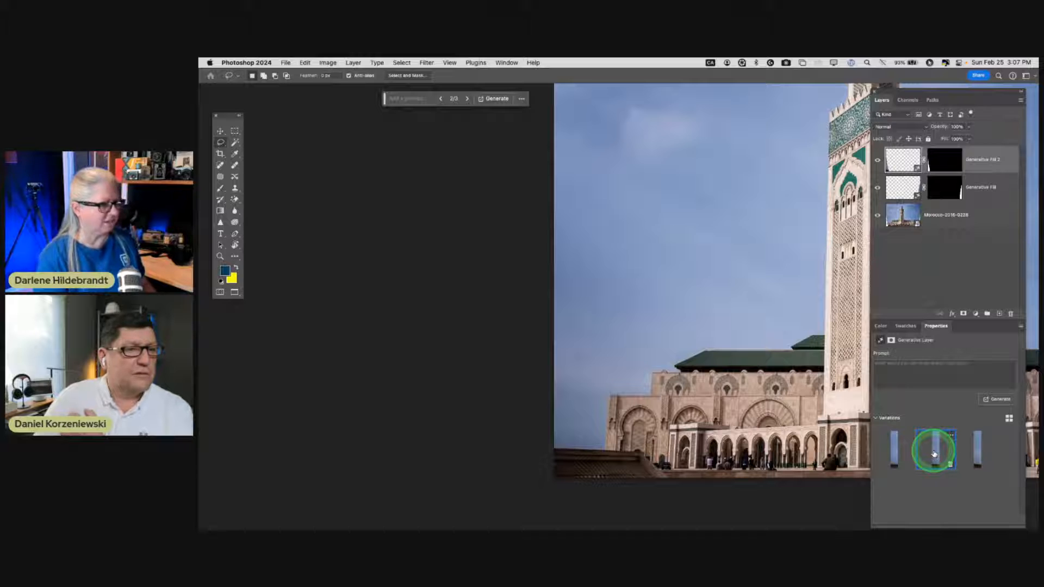
- Review the whole photo with both edges filled, and examine the lower right area up close
scroll(683, 345, "right", 8)
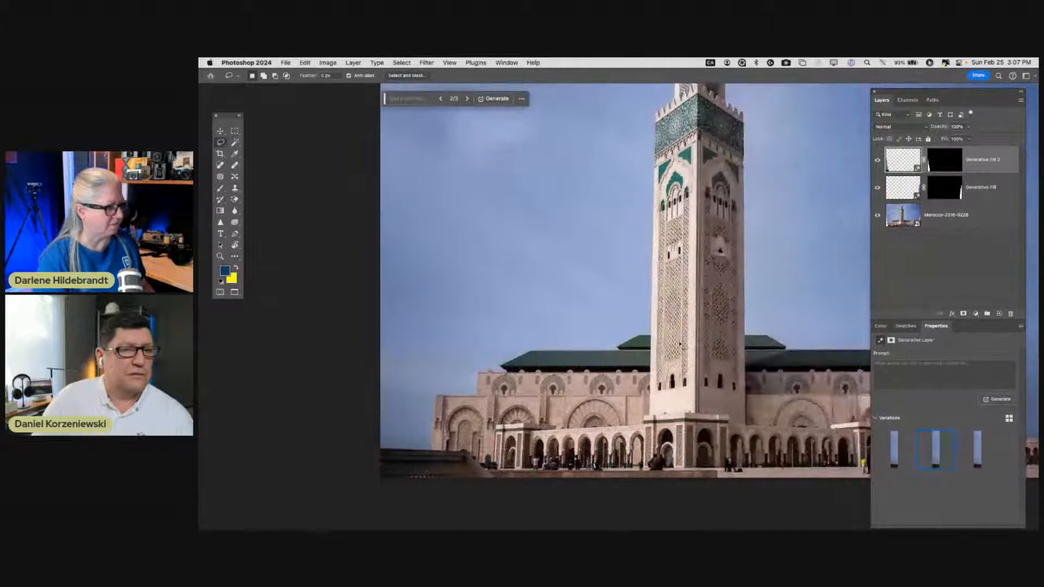
scroll(682, 345, "up", 3)
scroll(682, 345, "down", 3)
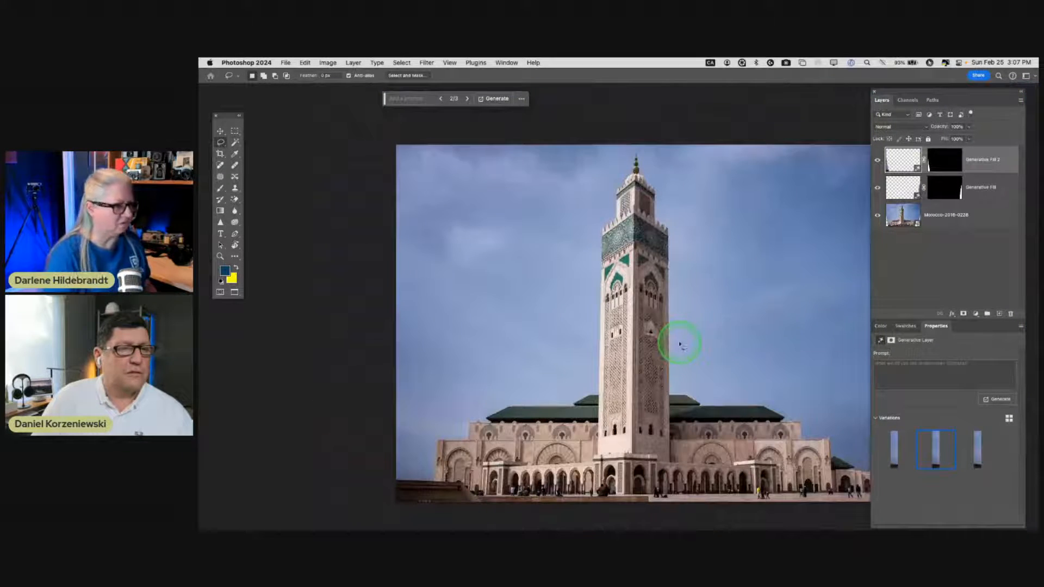
scroll(681, 345, "right", 5)
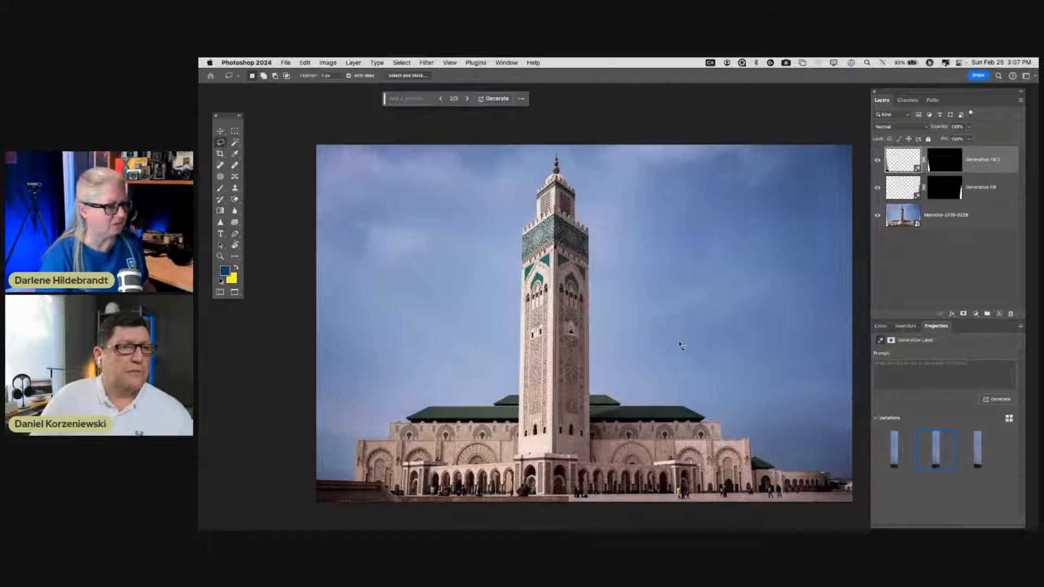
key("super+equal")
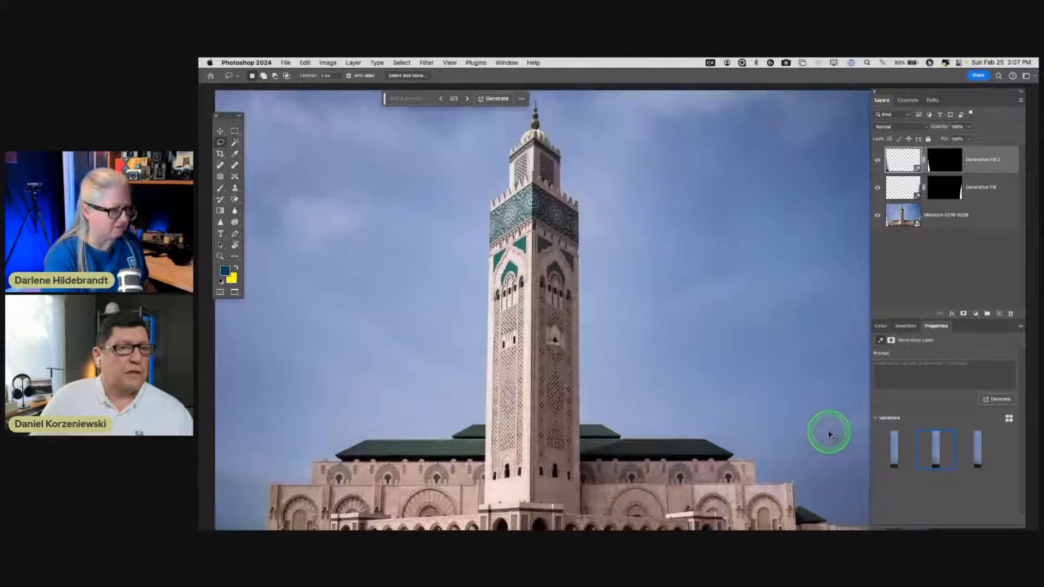
scroll(829, 433, "down", 5)
scroll(827, 427, "right", 5)
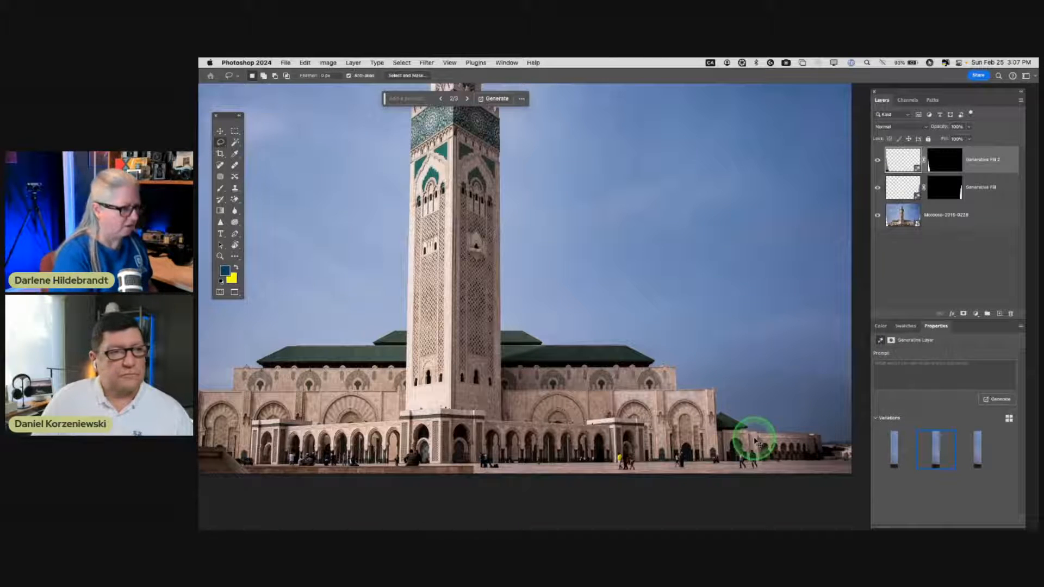
- Try to extend the canvas slightly above the tower with Generative Expand, and undo the resulting canvas change
key("super+0")
key("super+minus")
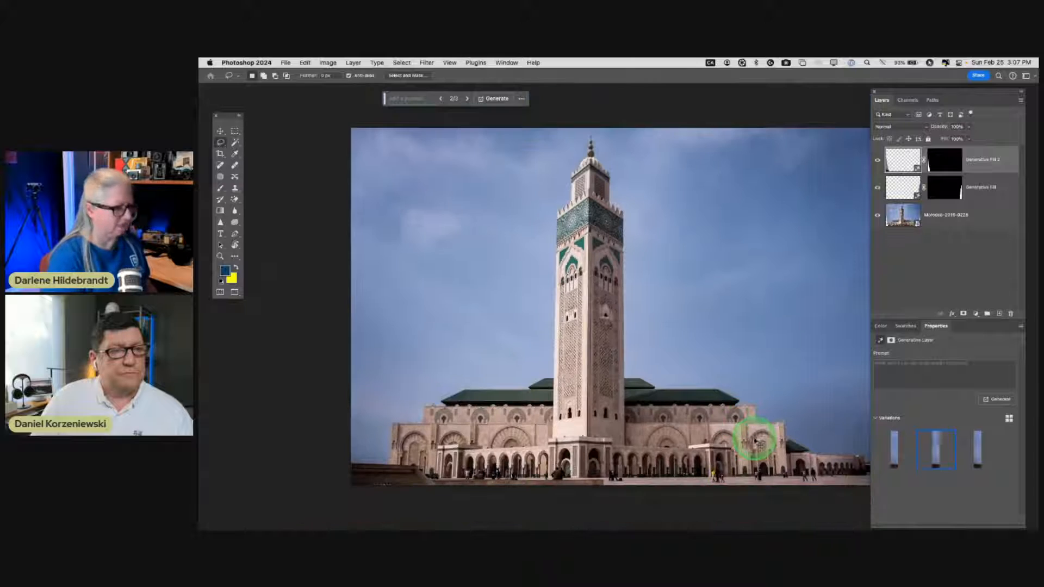
scroll(726, 419, "right", 3)
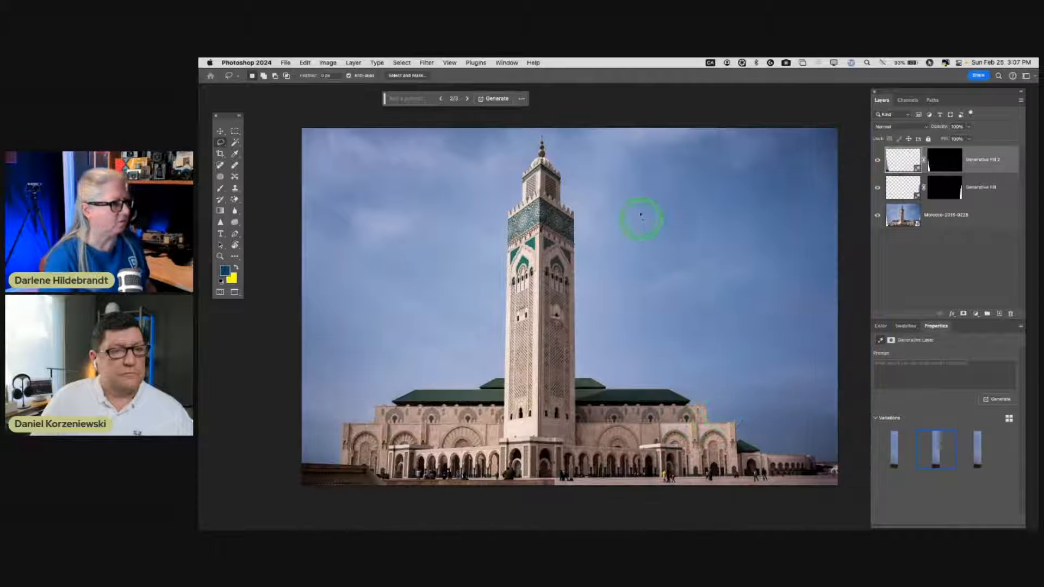
key("c")
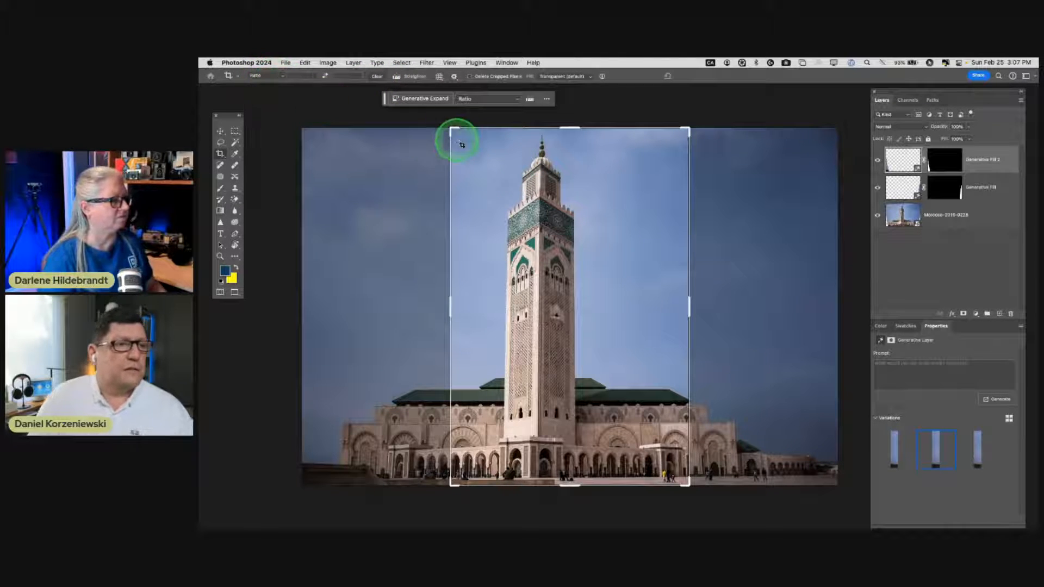
key("Escape")
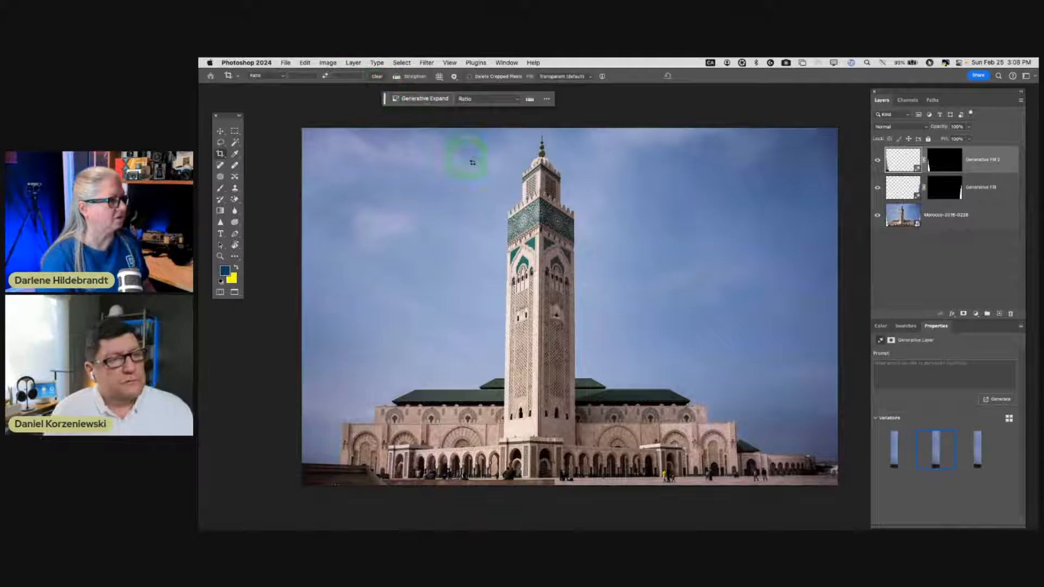
left_click(470, 210)
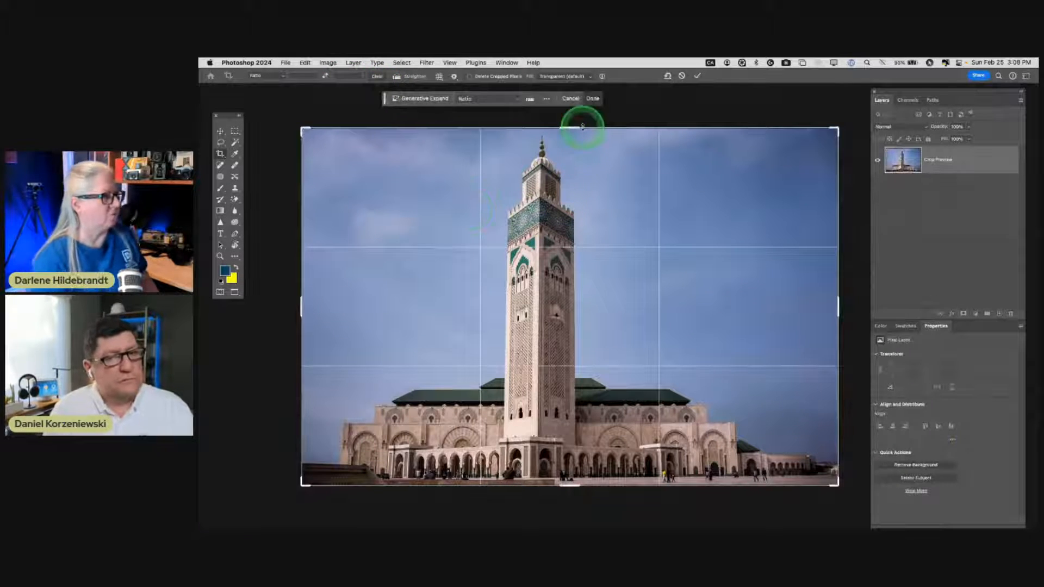
left_click_drag(576, 127, 574, 115)
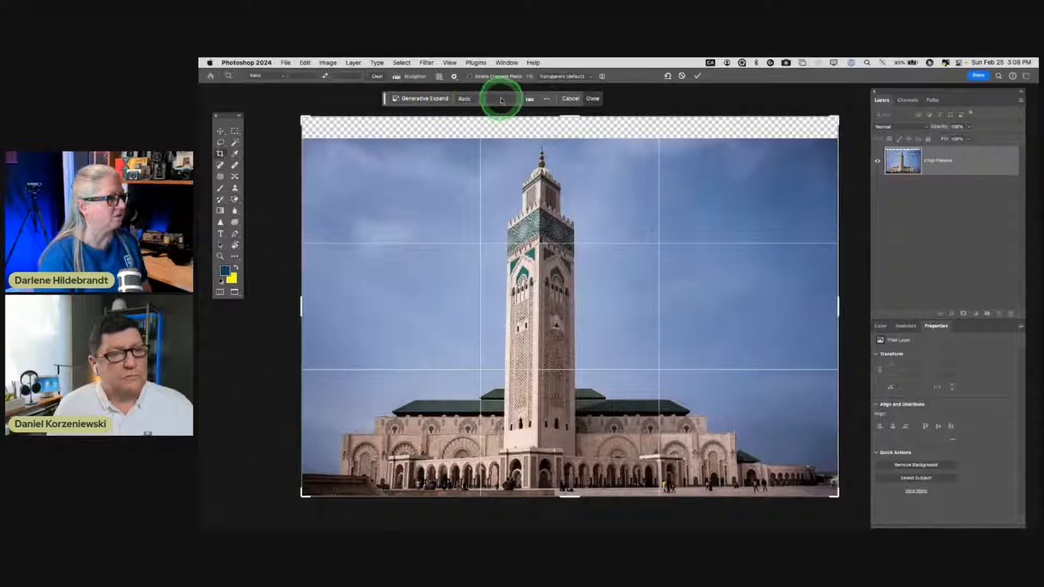
left_click(430, 99)
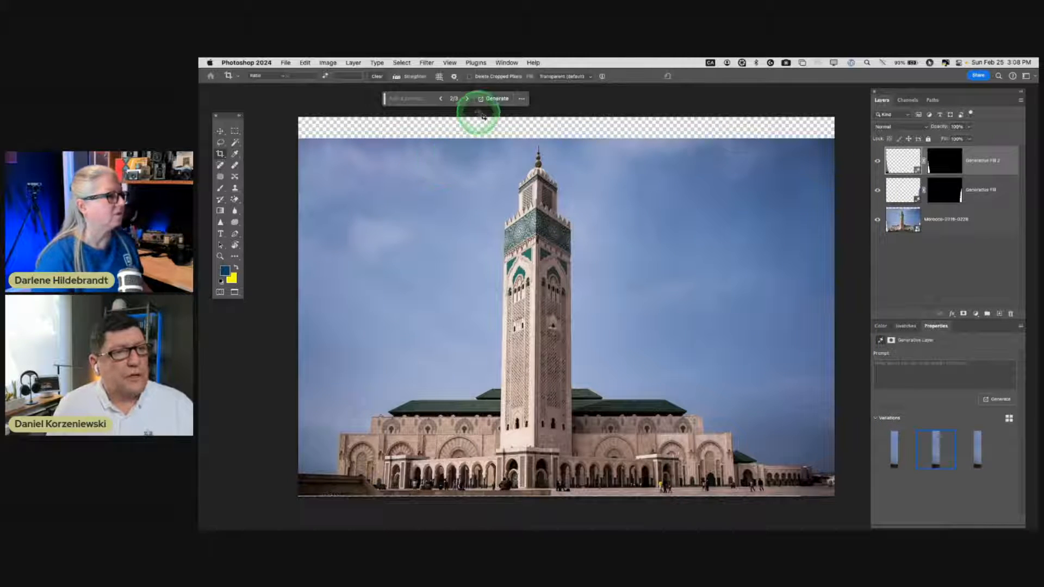
key("ctrl+z")
- Extend the canvas slightly above the tower and fill the new strip of sky with Generative Expand, without a prompt
left_click(469, 173)
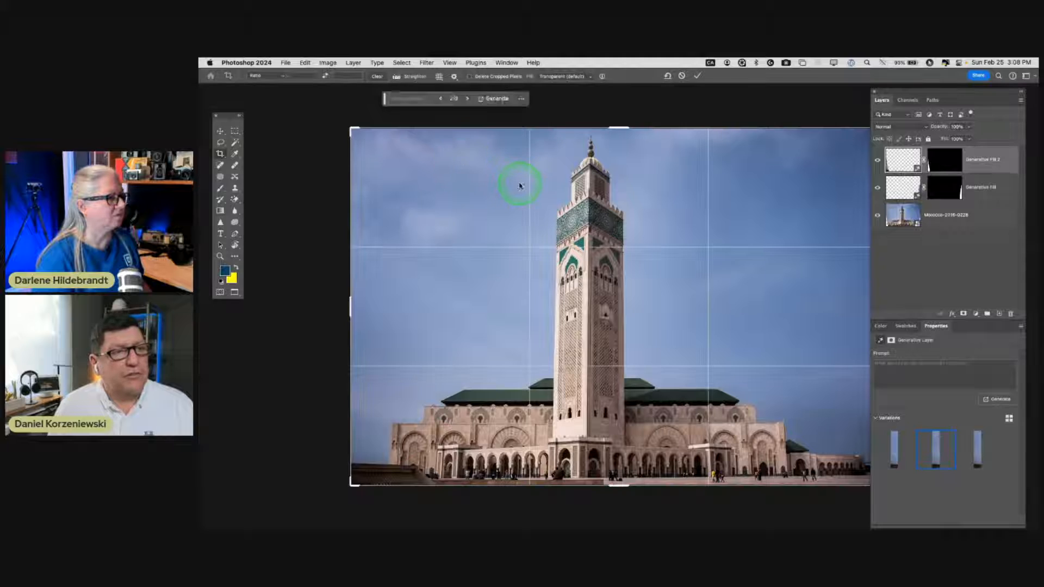
left_click_drag(559, 133, 560, 116)
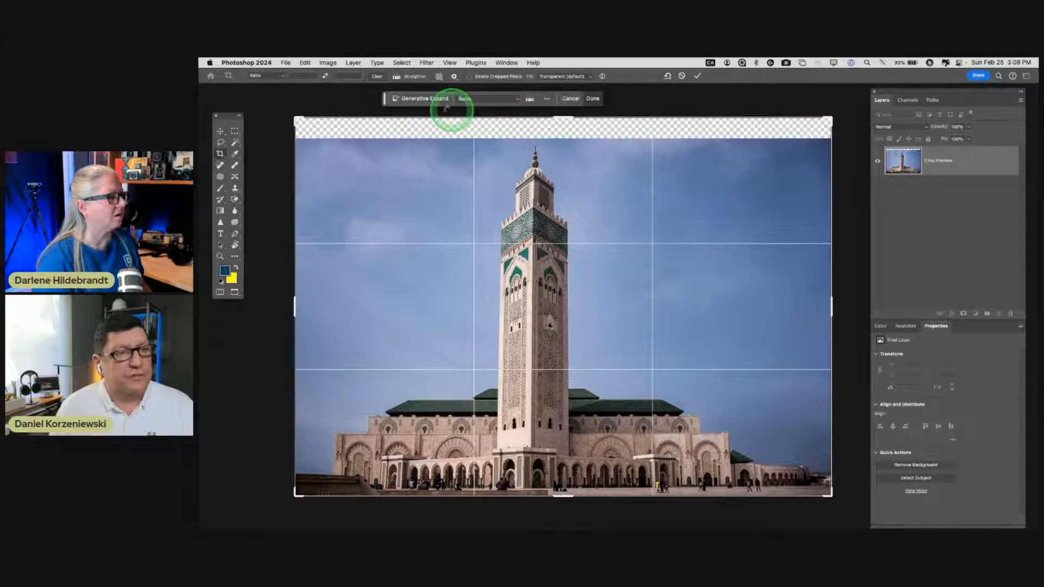
left_click(418, 98)
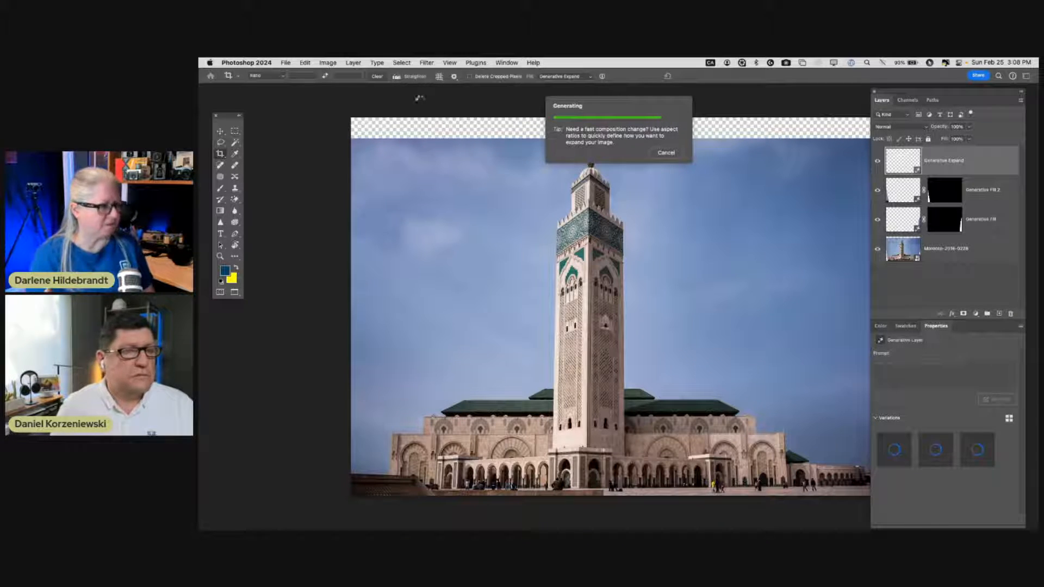
left_click(434, 180)
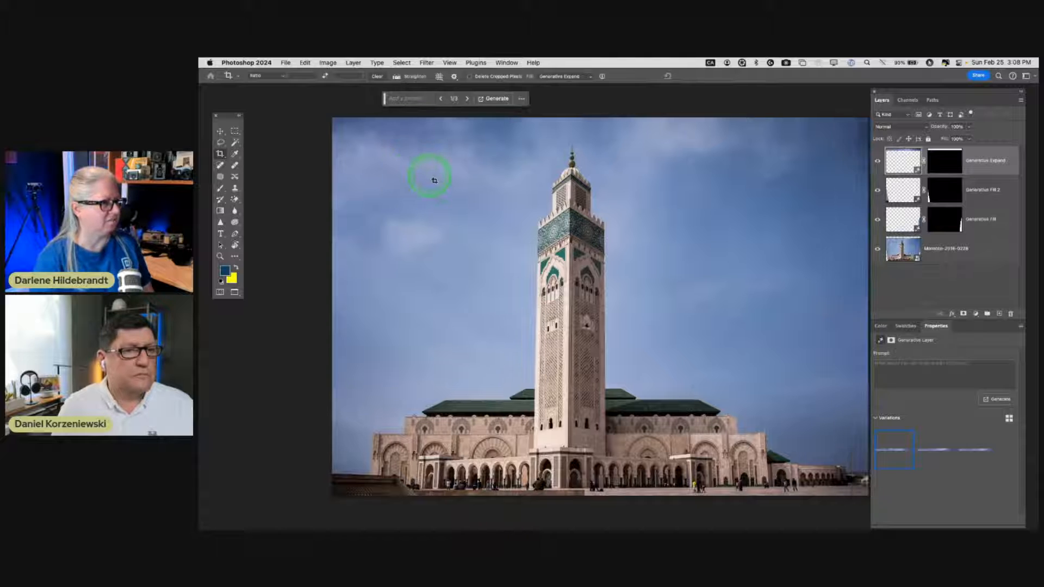
- Compare the generated variations for the added sky strip and choose the third one
left_click(921, 447)
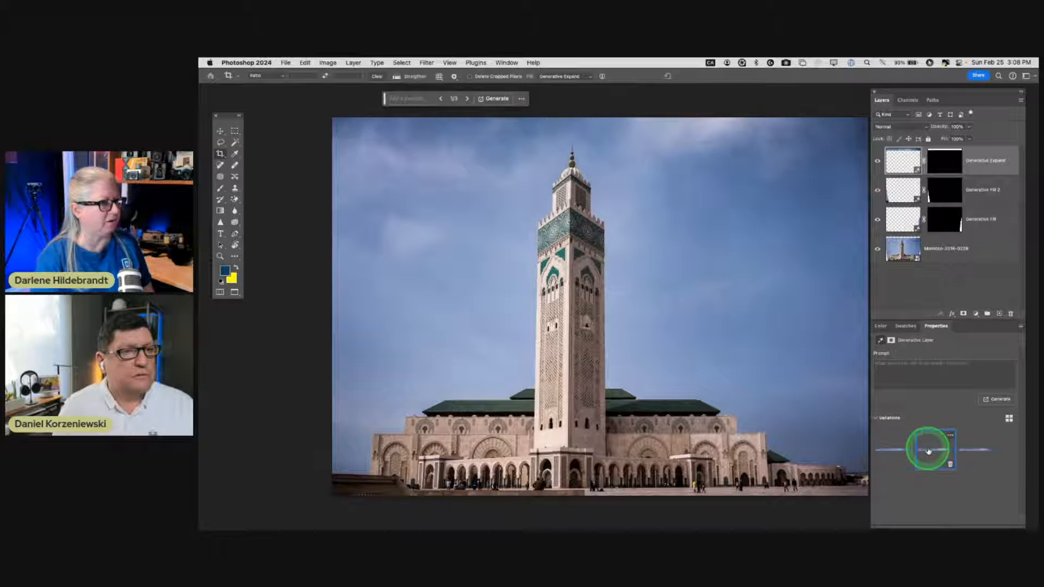
left_click(974, 450)
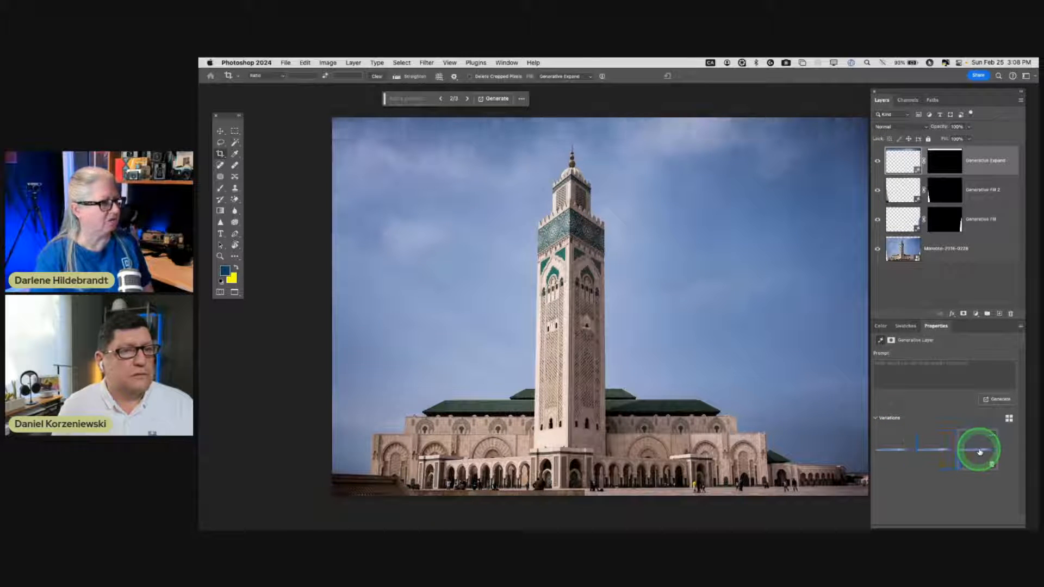
left_click(937, 449)
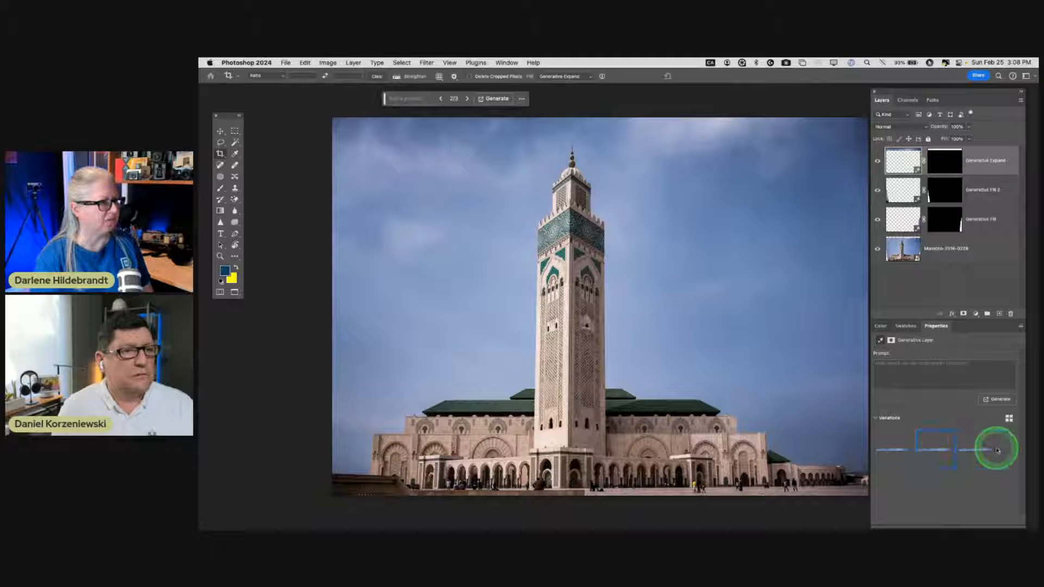
left_click(982, 450)
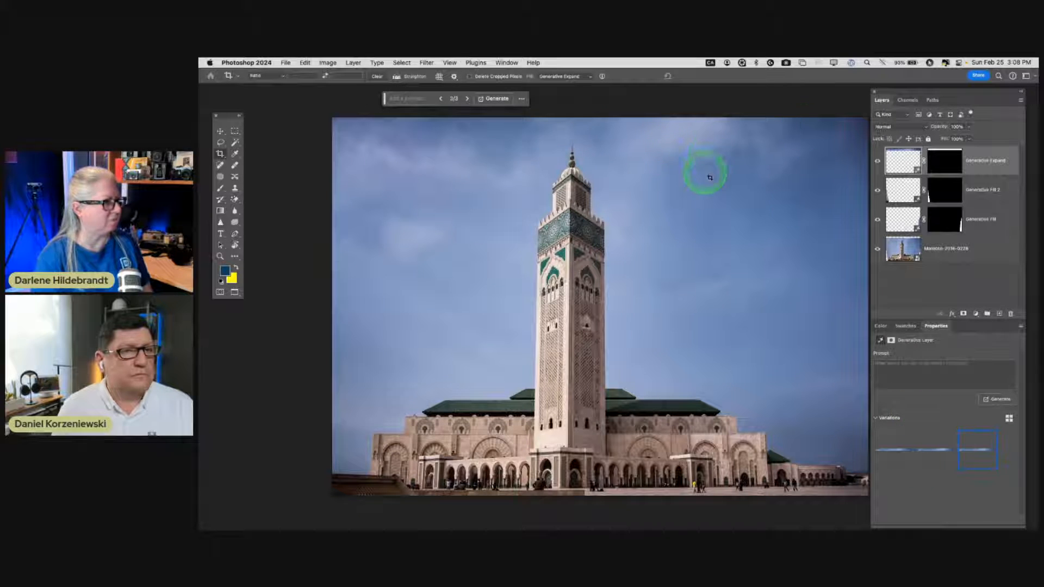
- Extend the canvas slightly below the plaza and fill the new foreground strip with Generative Expand, without a prompt
scroll(726, 287, "down", 3)
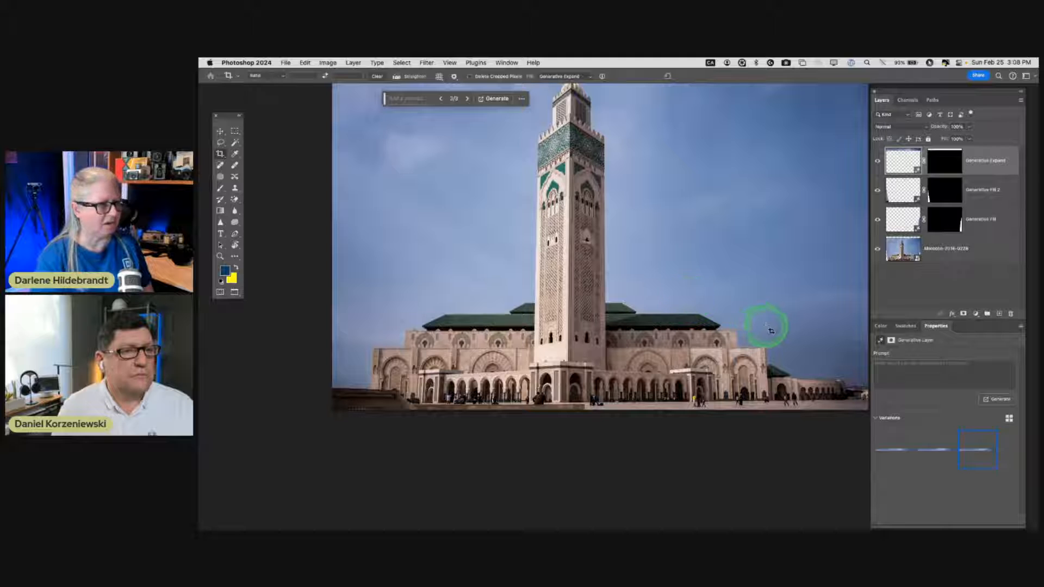
left_click(705, 340)
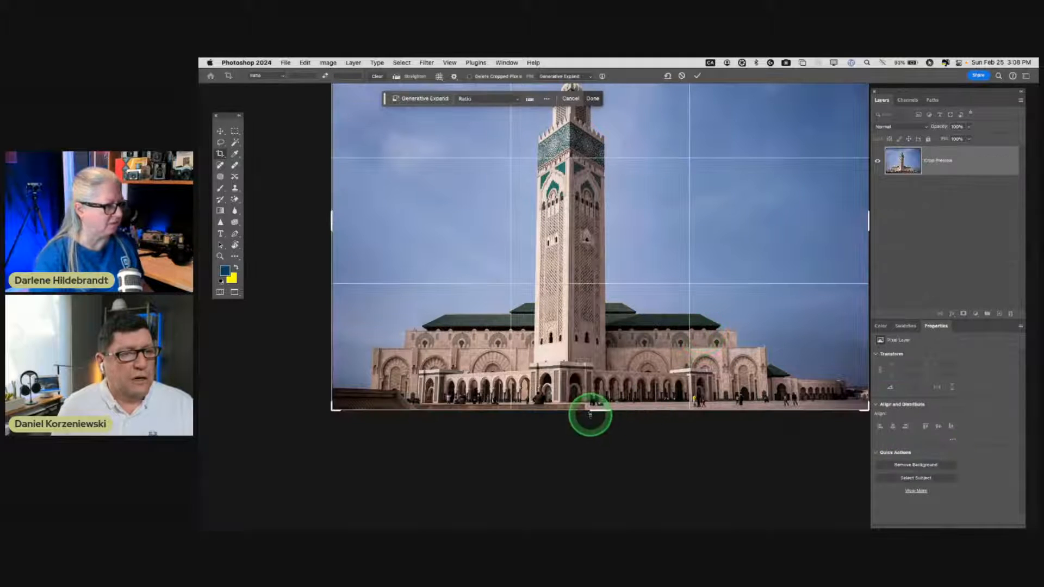
left_click_drag(596, 412, 596, 420)
left_click(416, 99)
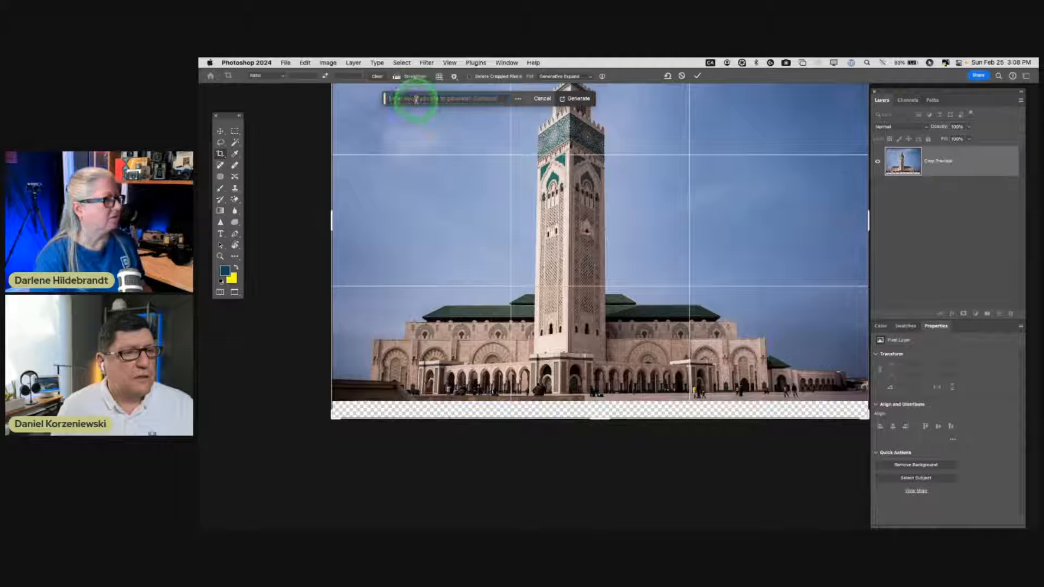
key("Return")
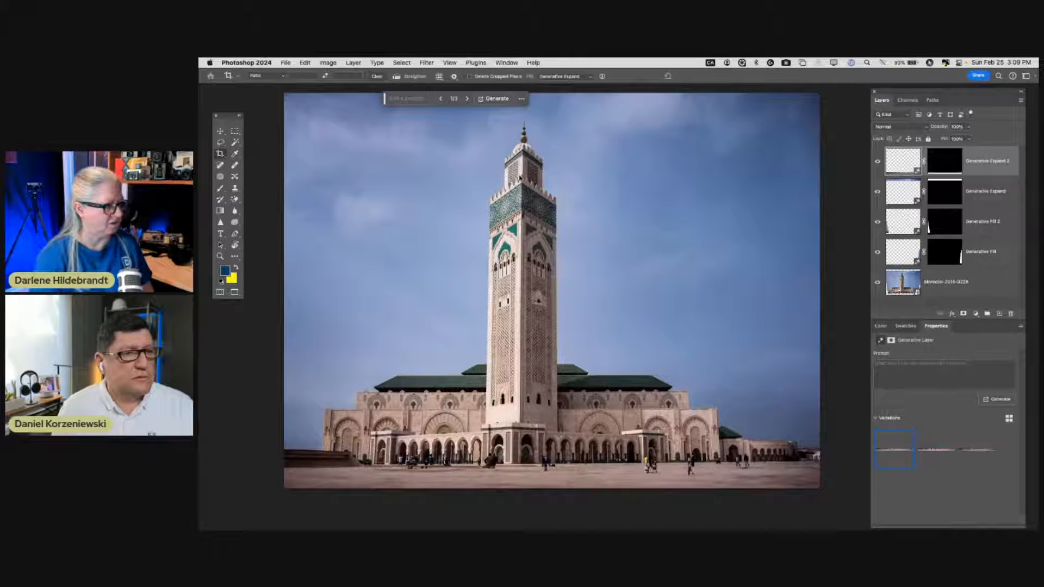
- Compare the foreground strip's variations, inspecting the people in the plaza up close, and select the first variation
left_click(951, 451)
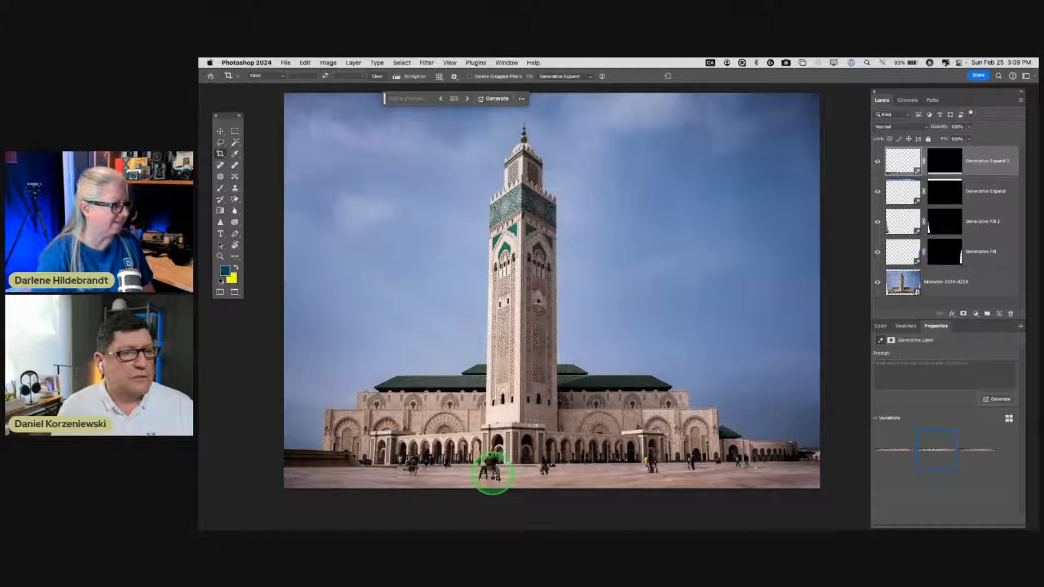
scroll(495, 477, "up", 5)
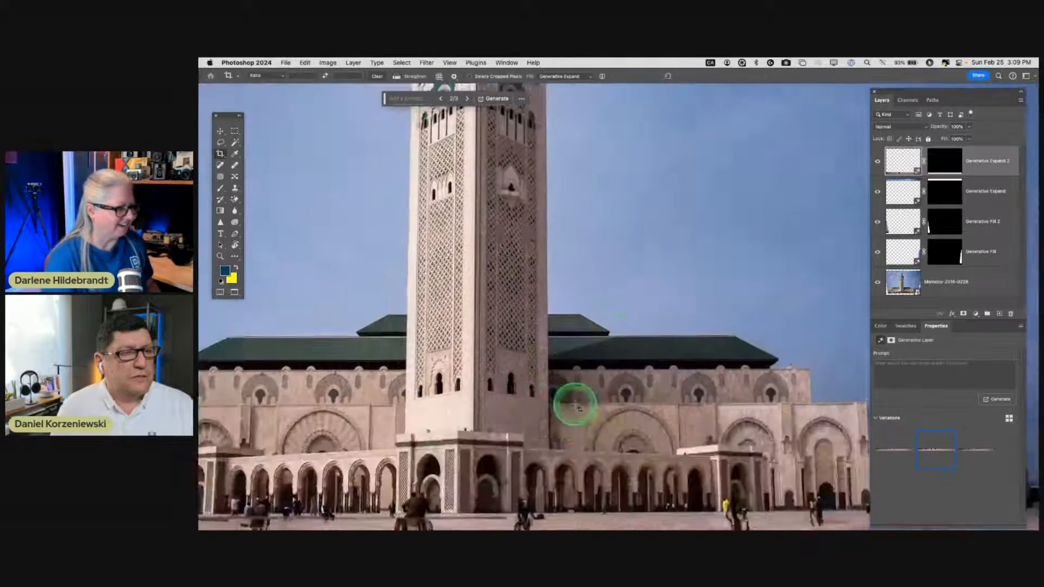
scroll(580, 409, "up", 5)
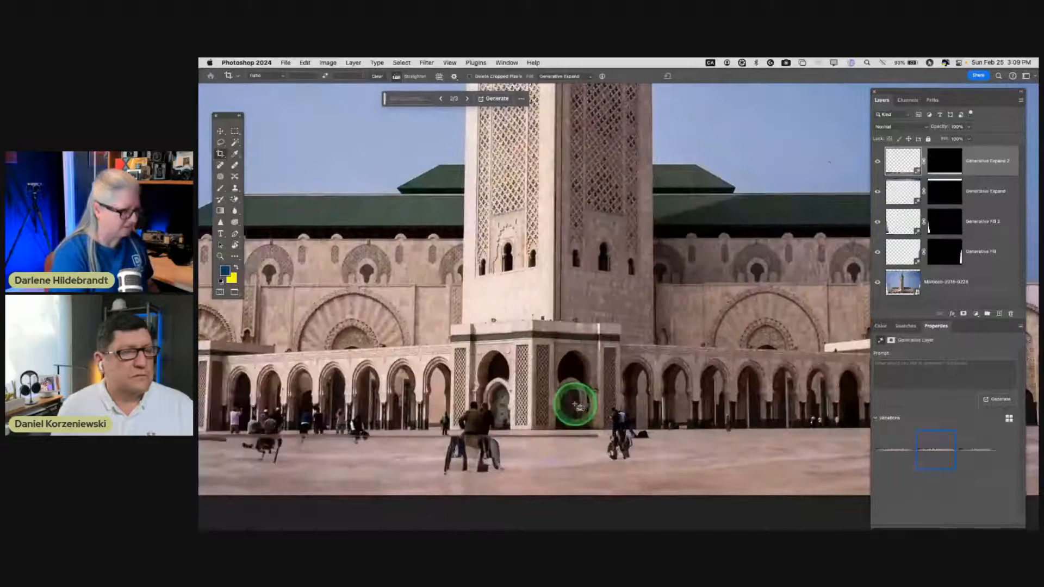
scroll(576, 407, "down", 3)
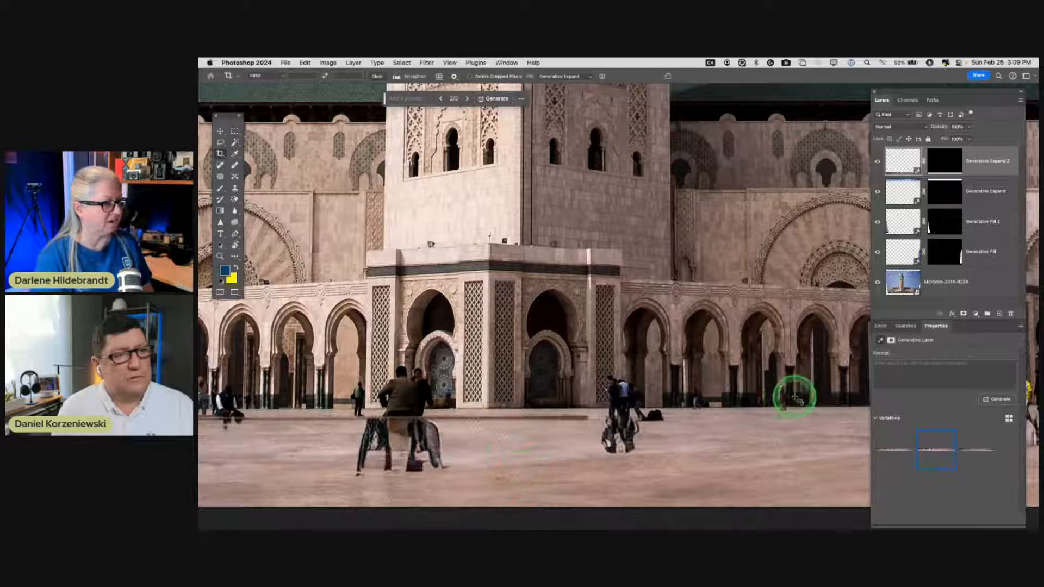
left_click(982, 455)
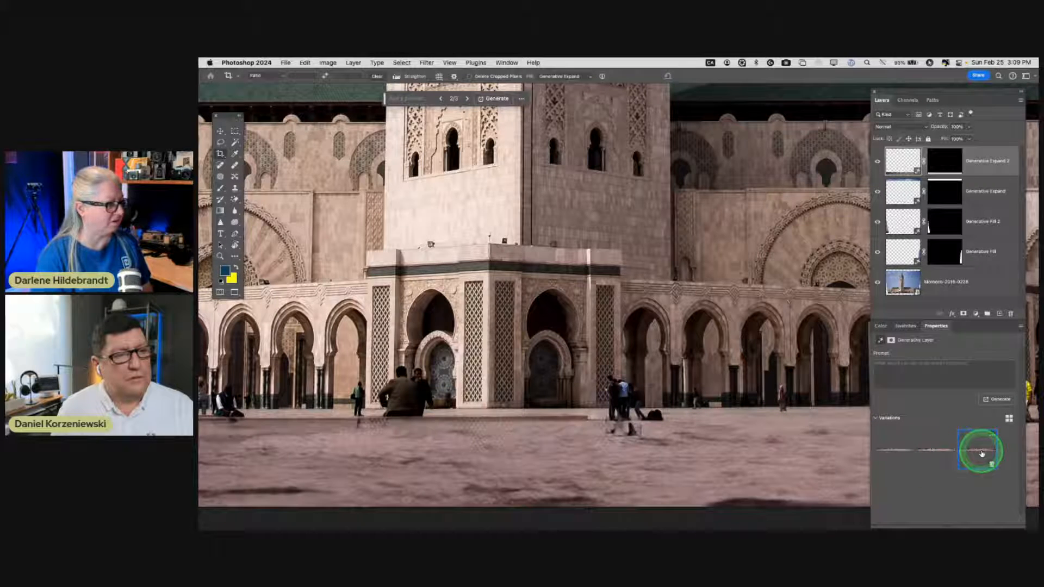
left_click(895, 450)
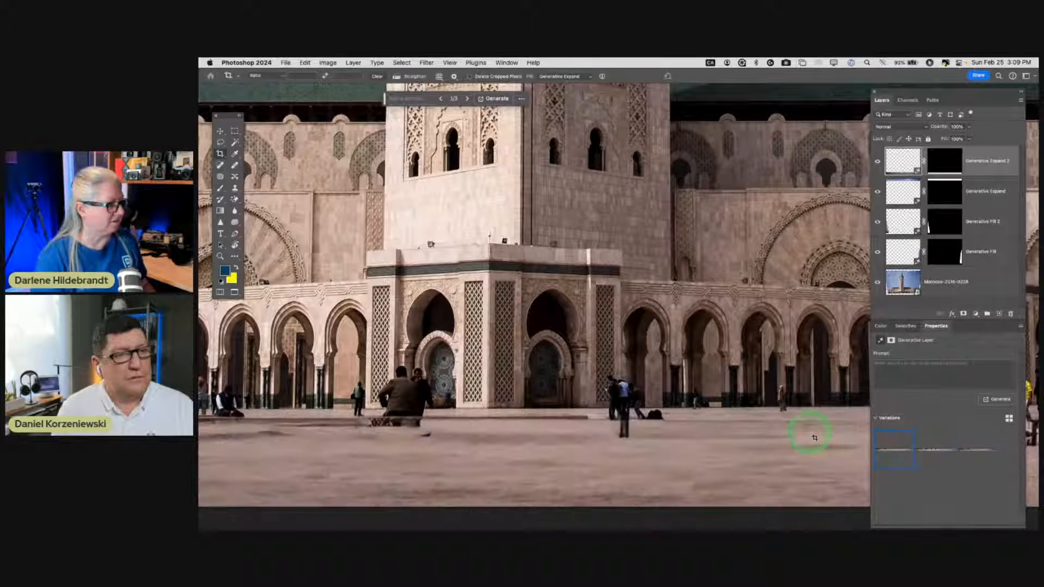
- Examine the generated foreground and the people across the full width of the plaza up close
scroll(631, 421, "left", 10)
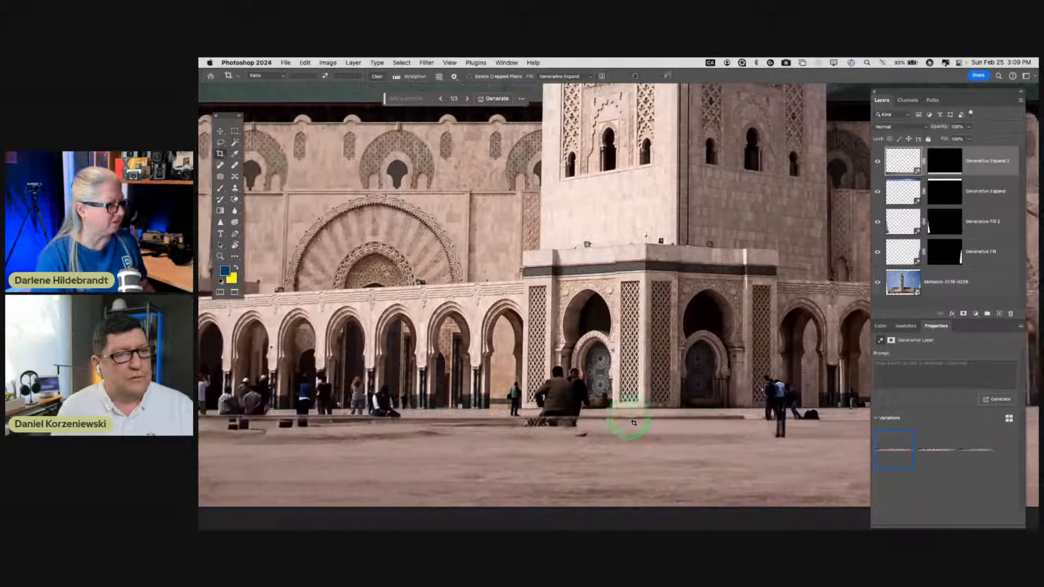
scroll(632, 422, "right", 10)
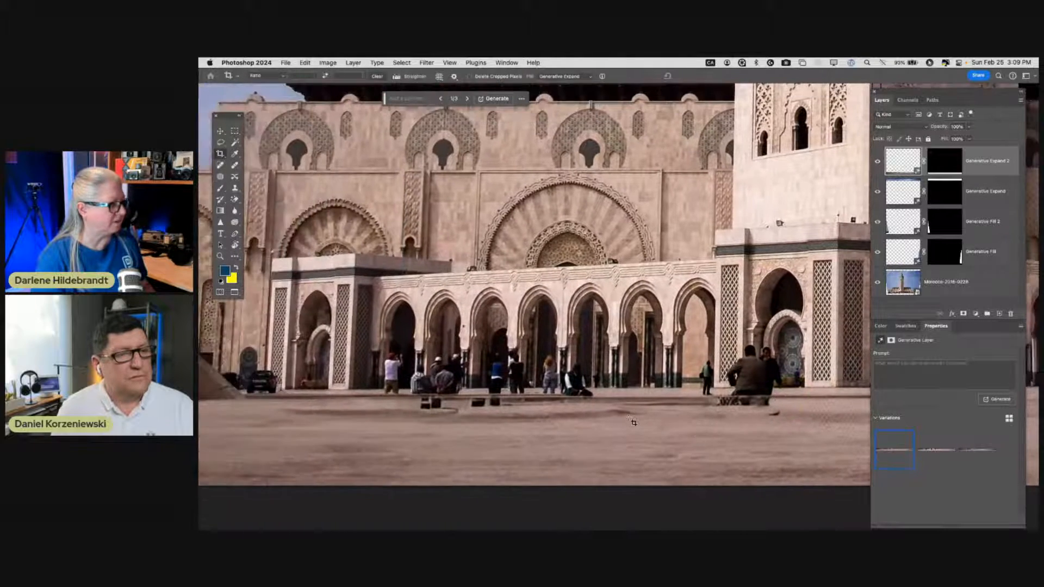
scroll(633, 422, "right", 5)
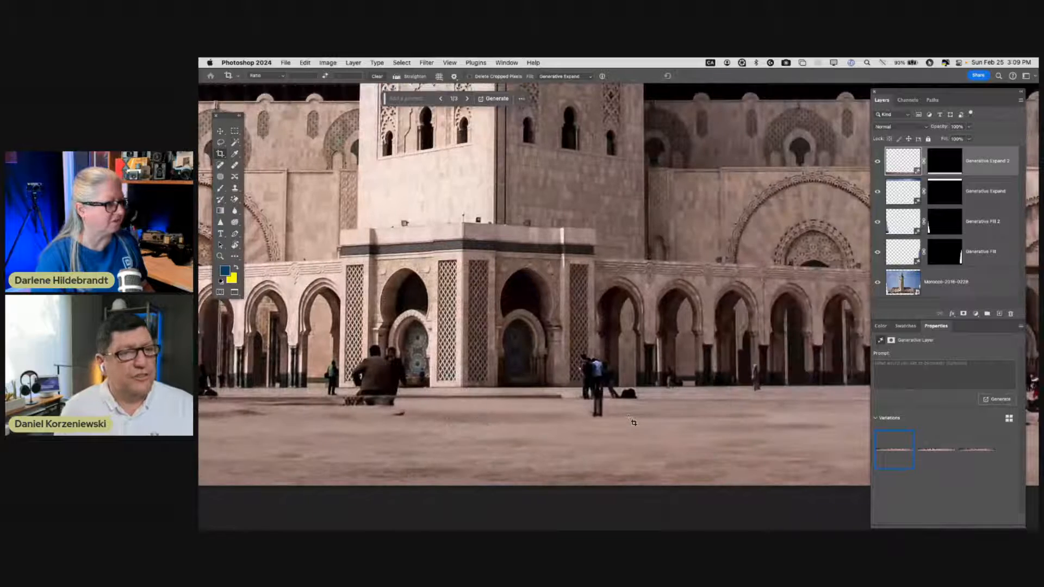
scroll(634, 423, "right", 15)
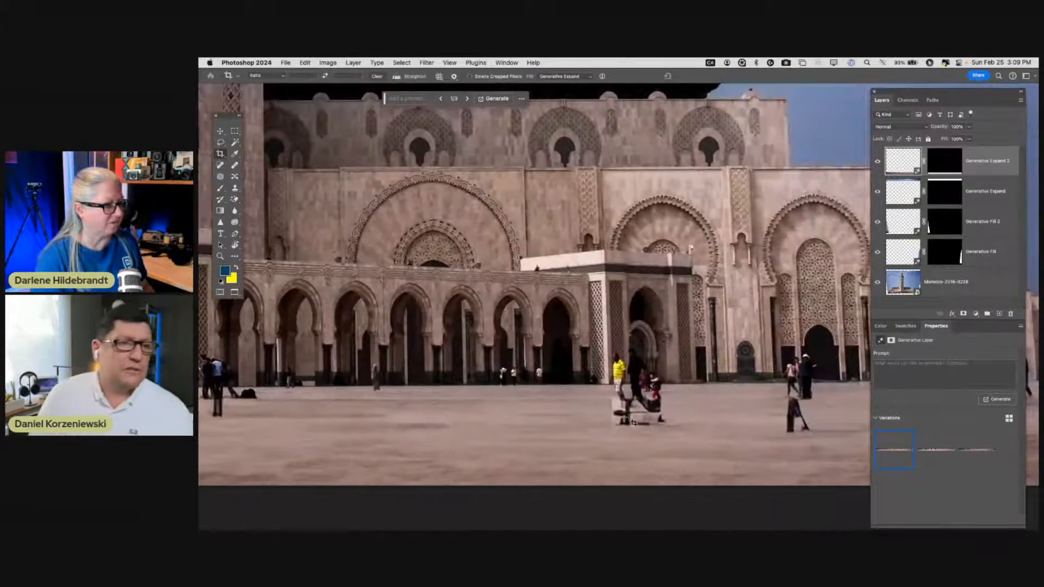
scroll(634, 423, "right", 11)
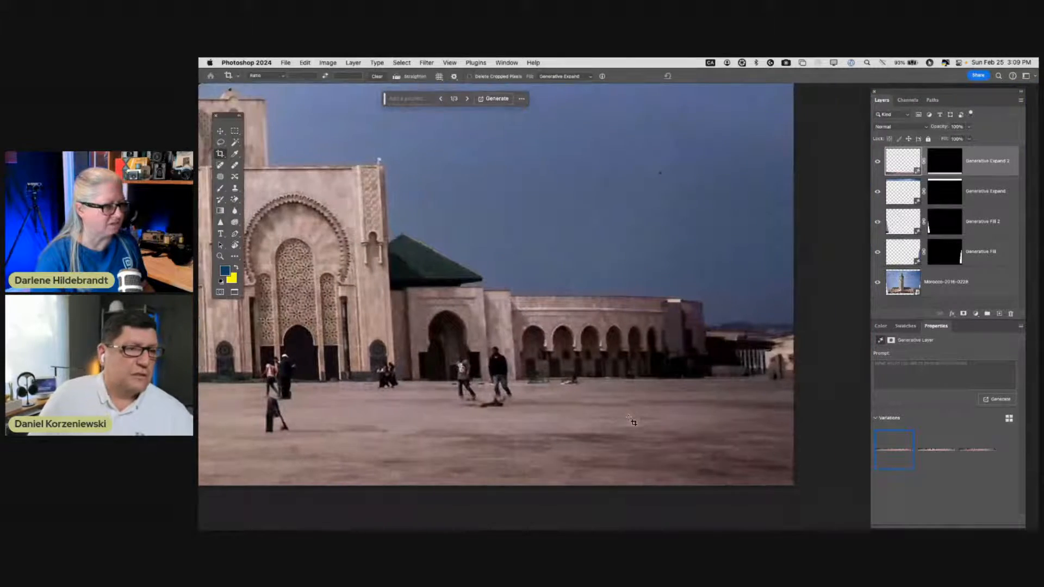
scroll(634, 422, "left", 9)
scroll(631, 419, "down", 1)
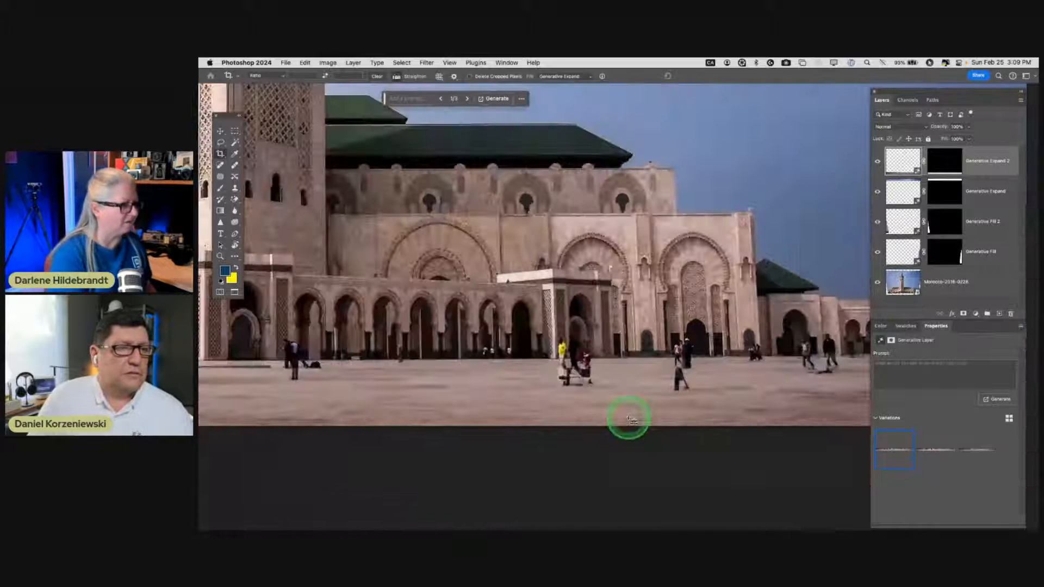
scroll(631, 420, "down", 2)
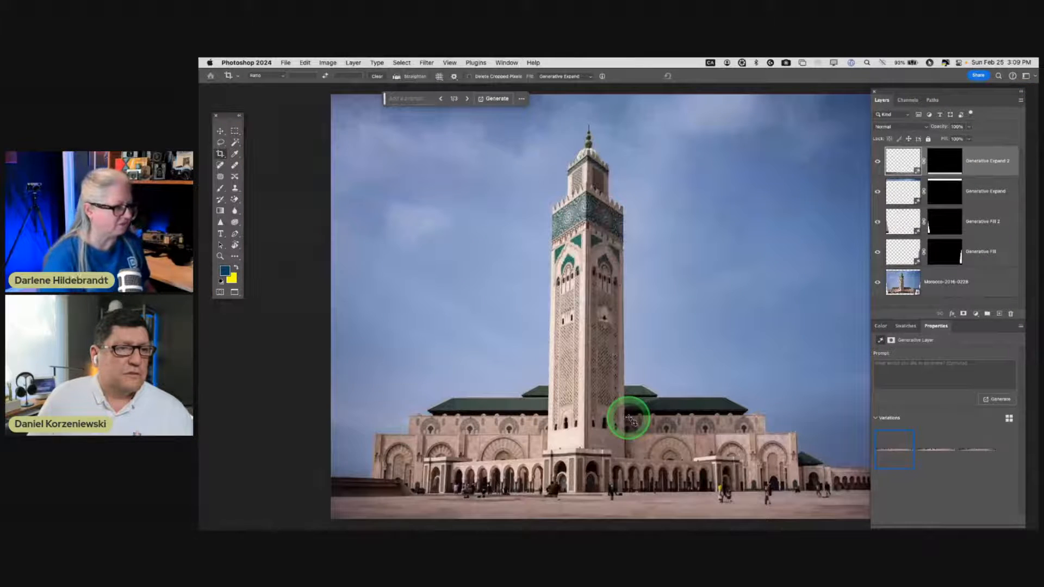
- Compare all three variations of the generated foreground strip again in the overall view, ending on the first one
scroll(653, 413, "right", 2)
scroll(653, 412, "down", 1)
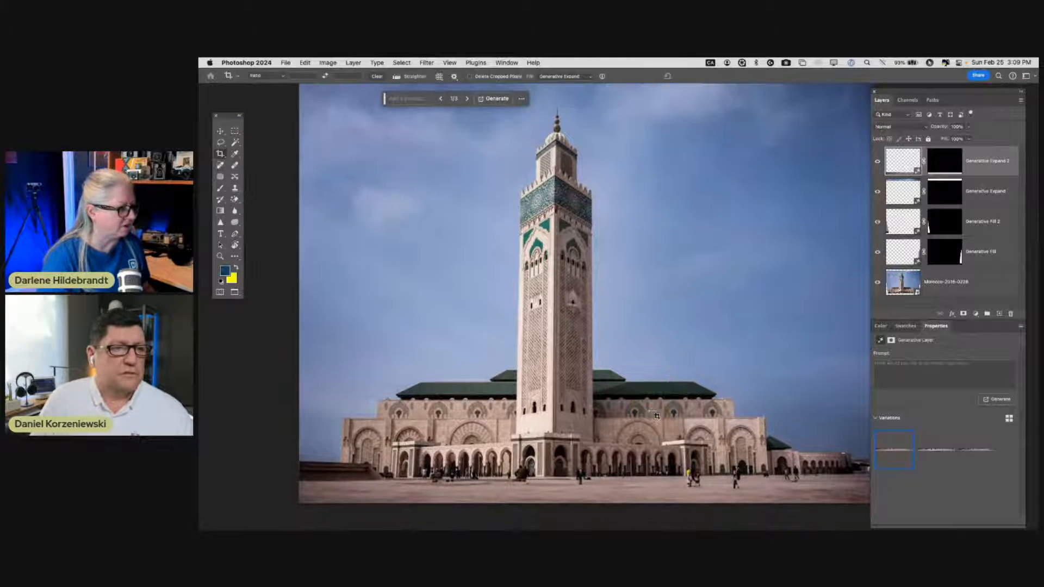
scroll(656, 415, "right", 2)
left_click(644, 412)
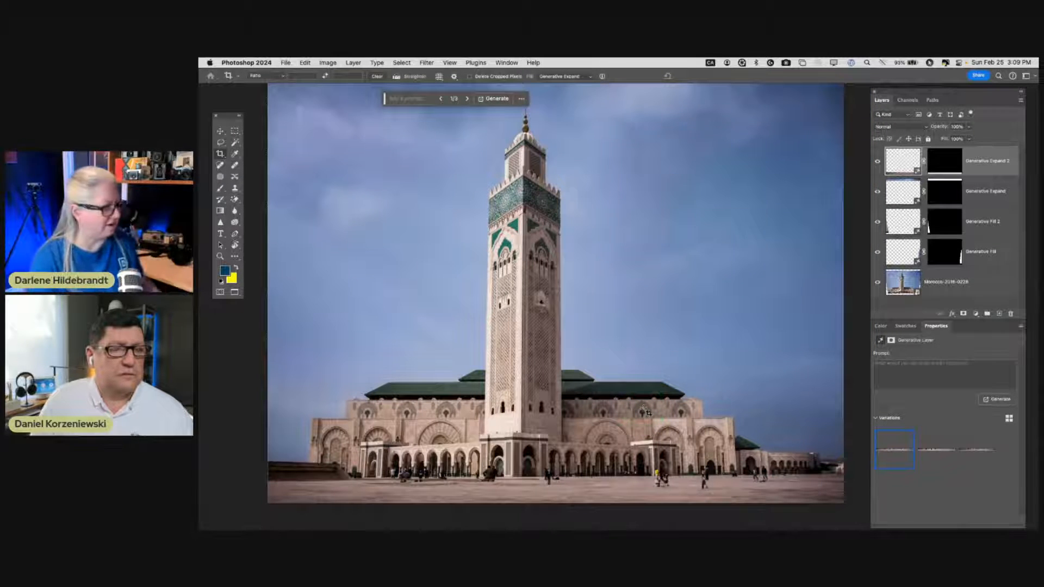
left_click(918, 446)
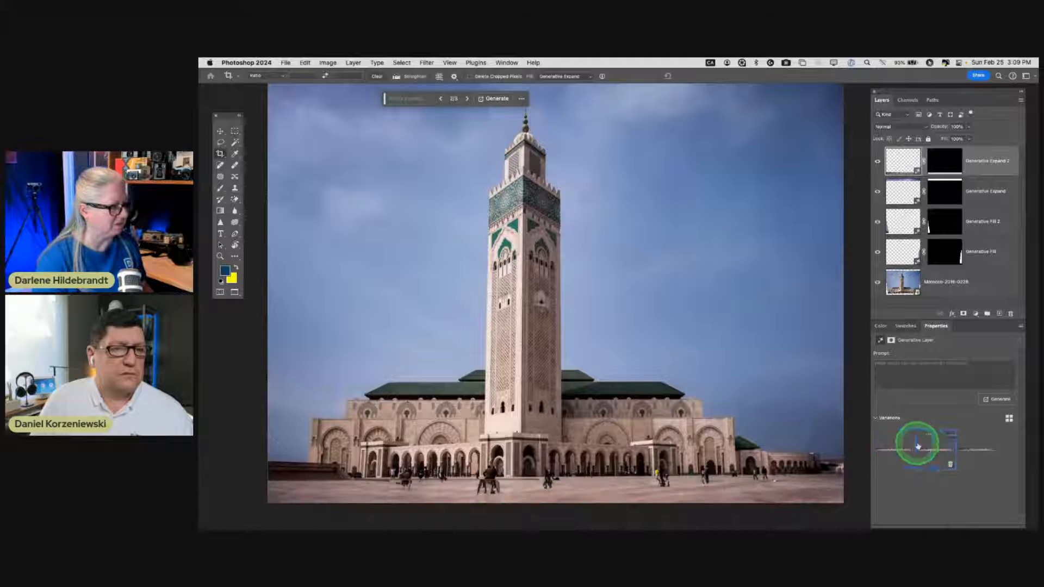
left_click(978, 451)
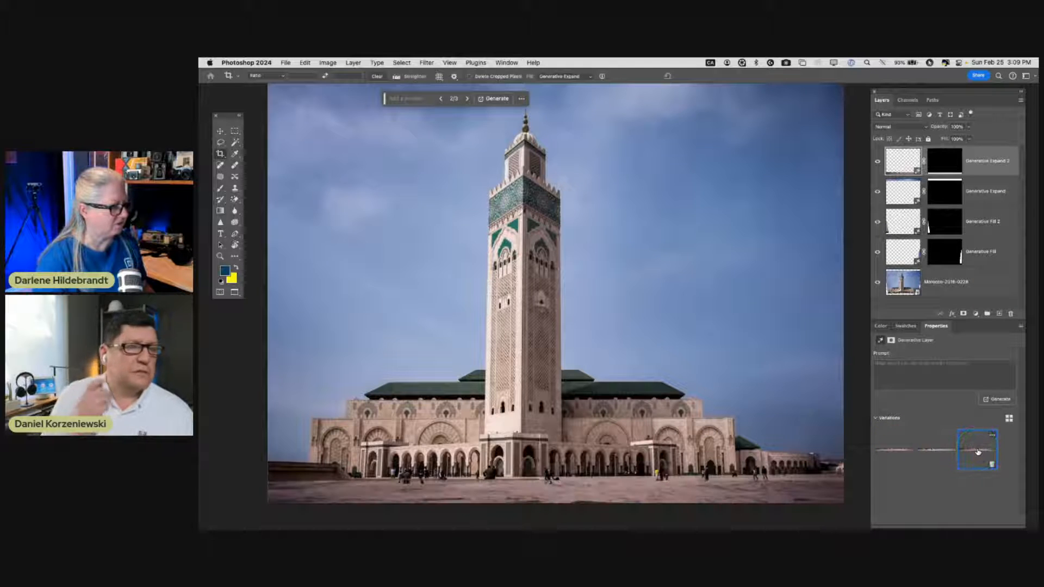
left_click(932, 447)
left_click(897, 450)
left_click(943, 475)
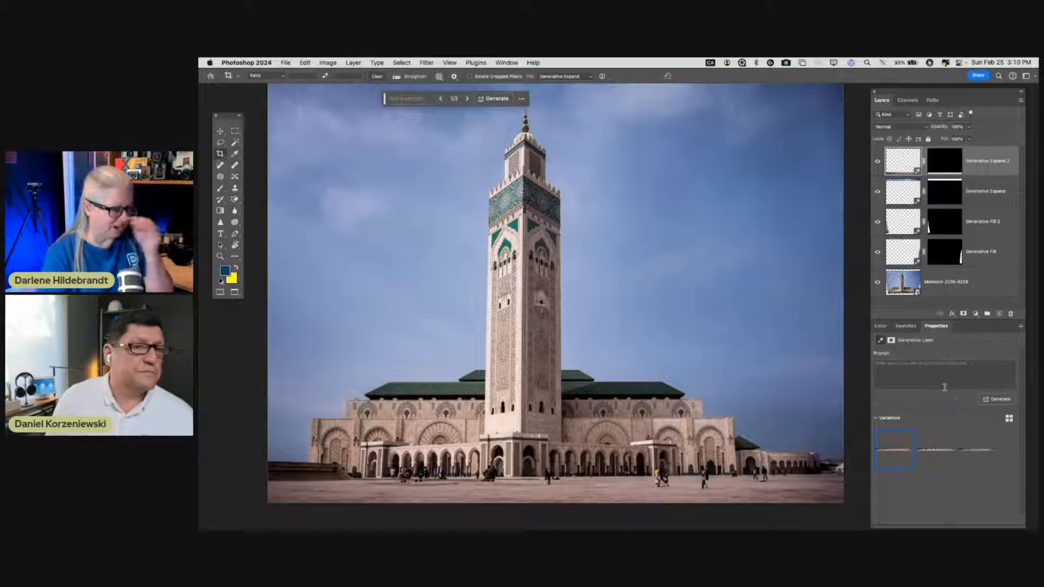
- Add a new empty layer above the generative layers with the default settings
left_click(1021, 100)
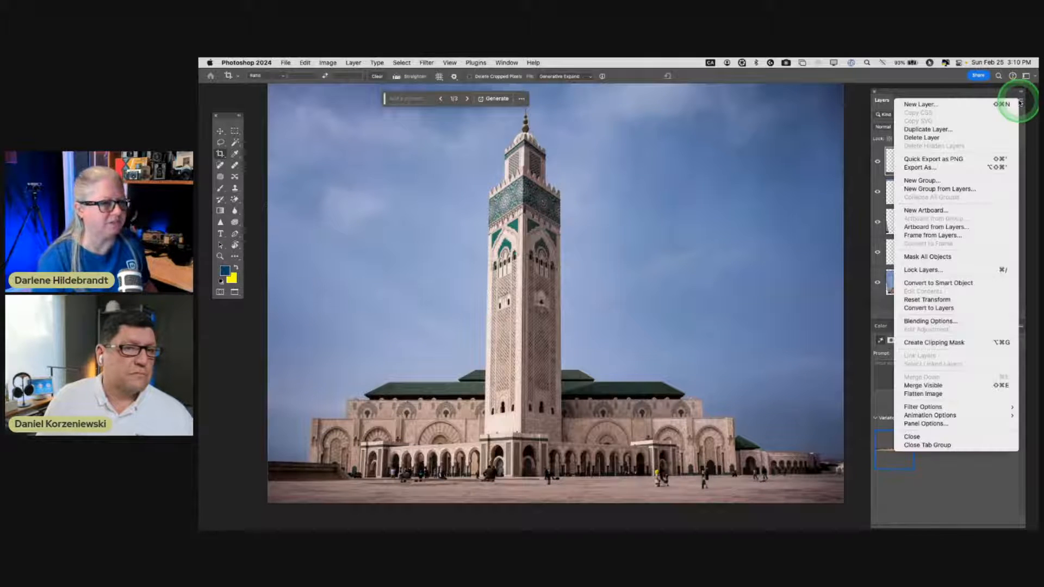
left_click(979, 104)
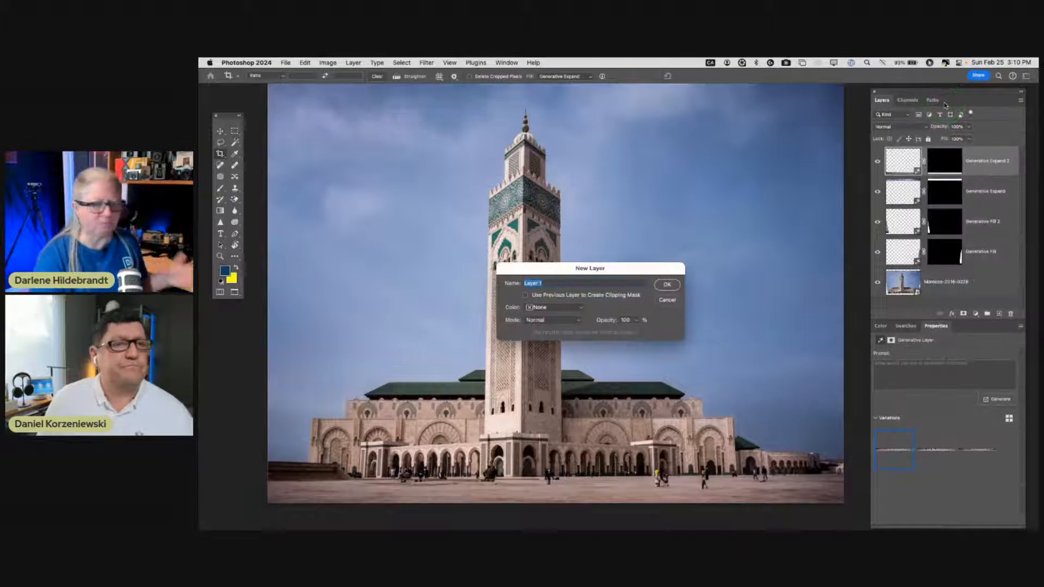
key("Return")
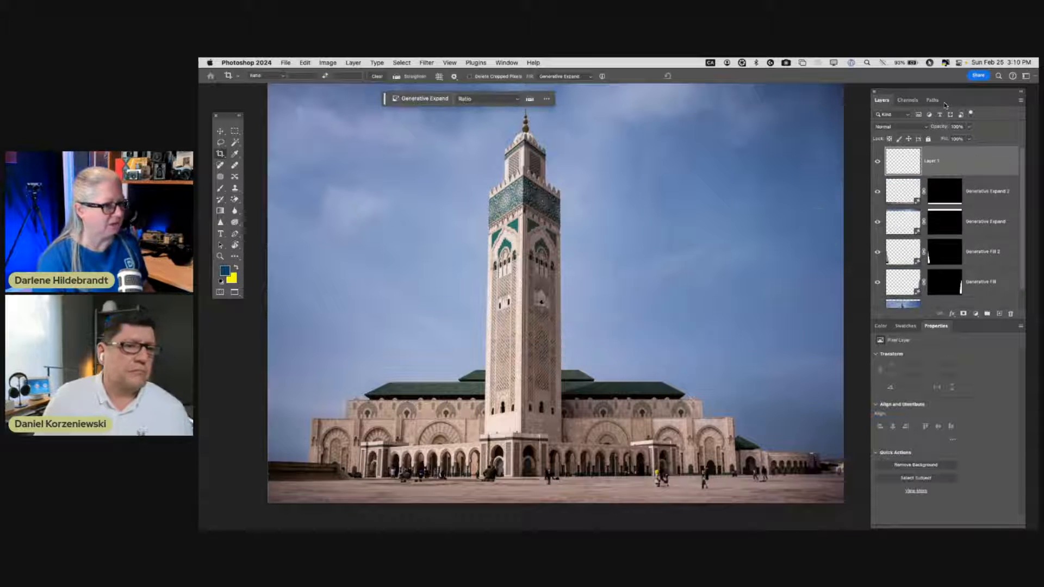
- Heal the spots in the sky beside the tower on the new layer with the Spot Healing Brush, sampling all layers
left_click(790, 300)
key("super+plus")
key("super+plus")
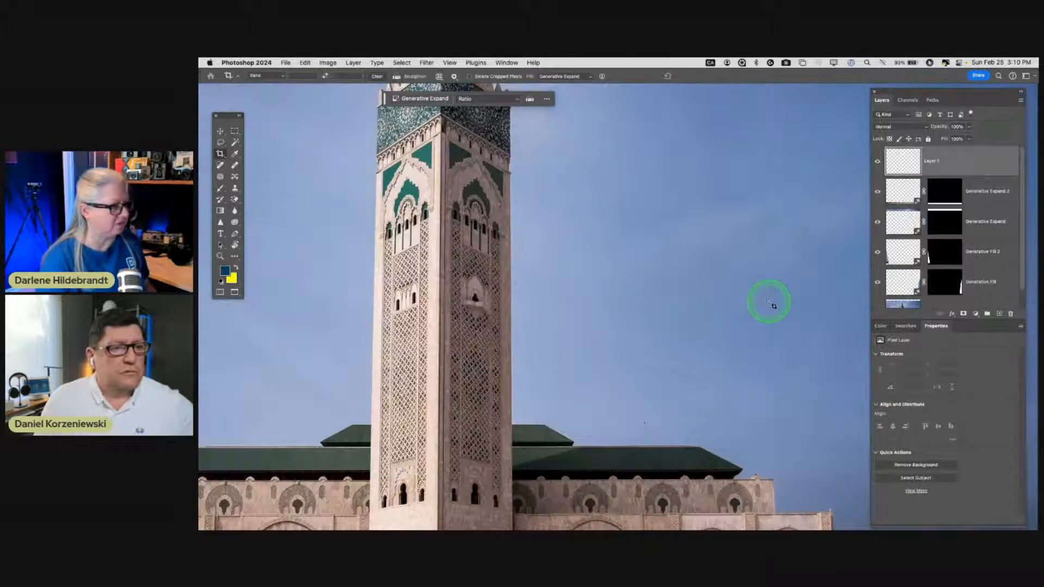
scroll(774, 304, "down", 4)
scroll(773, 305, "right", 5)
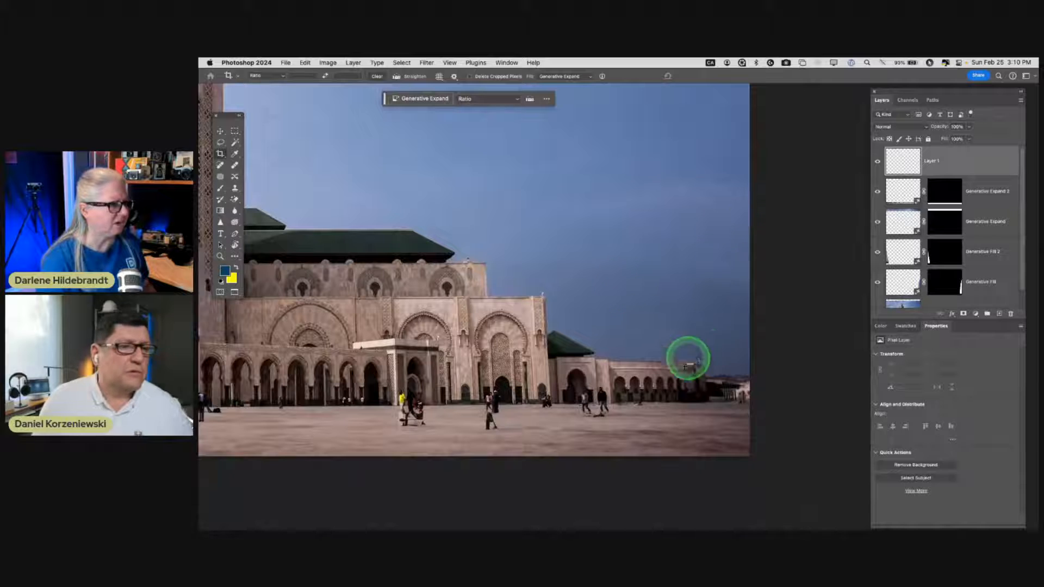
scroll(671, 374, "down", 3)
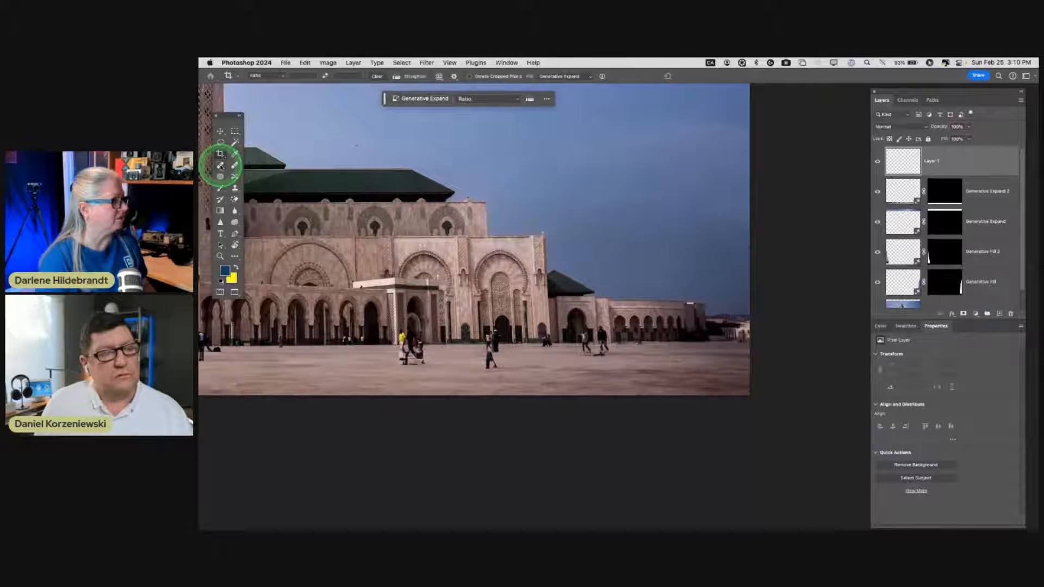
left_click(220, 165)
left_click(656, 241)
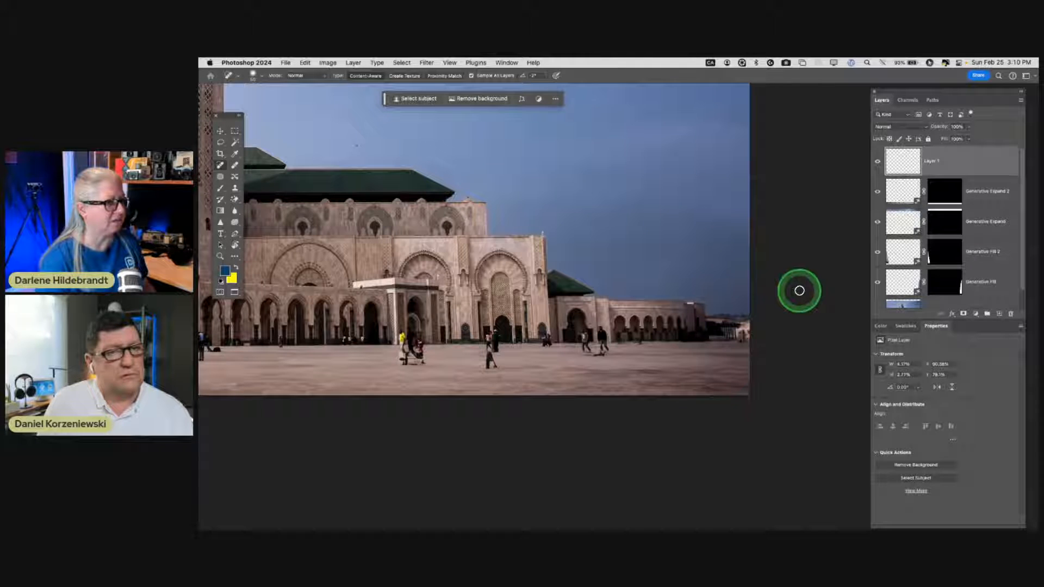
left_click(650, 186)
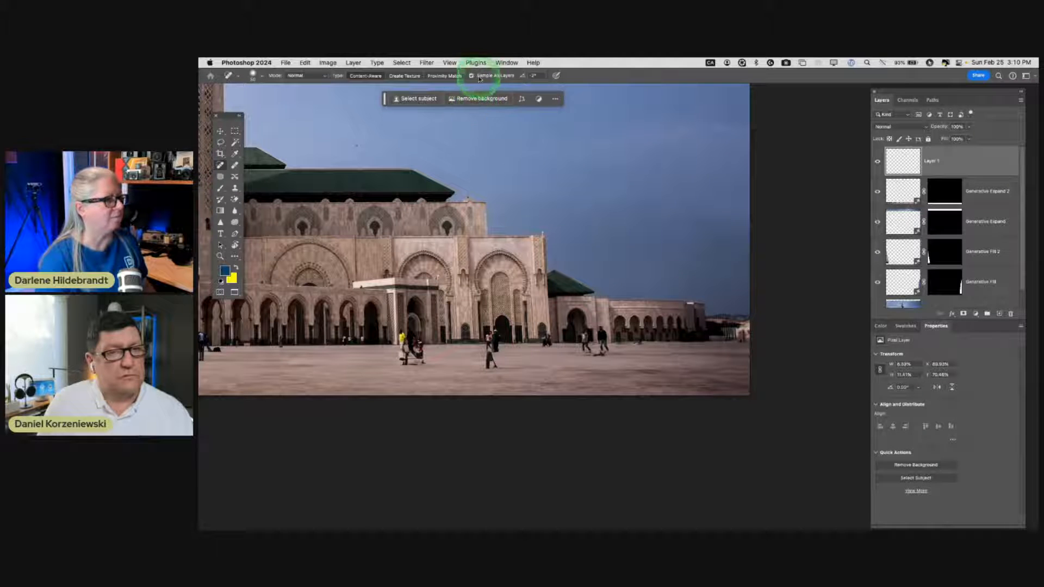
left_click(687, 243)
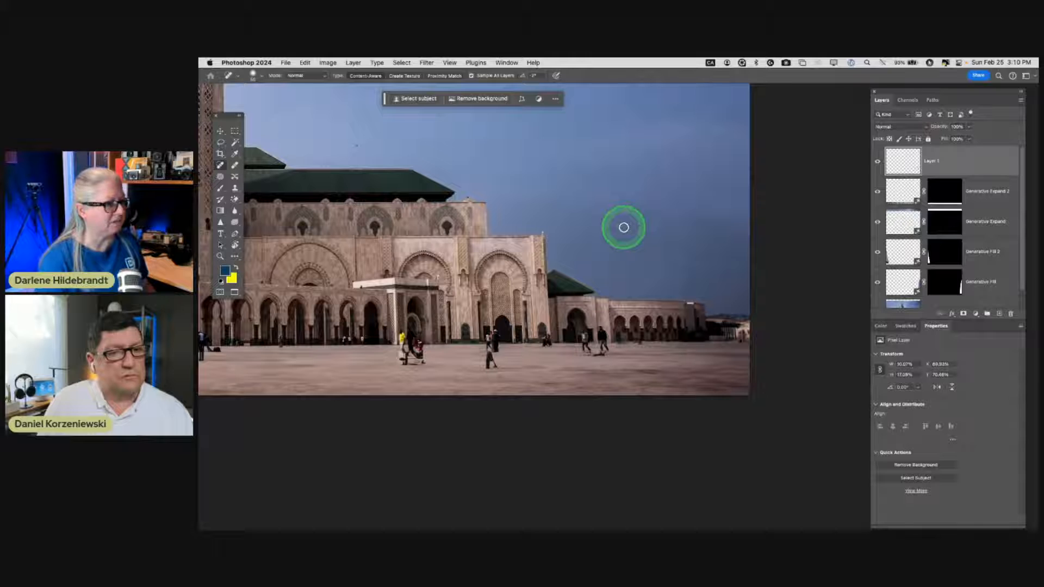
scroll(624, 227, "up", 3)
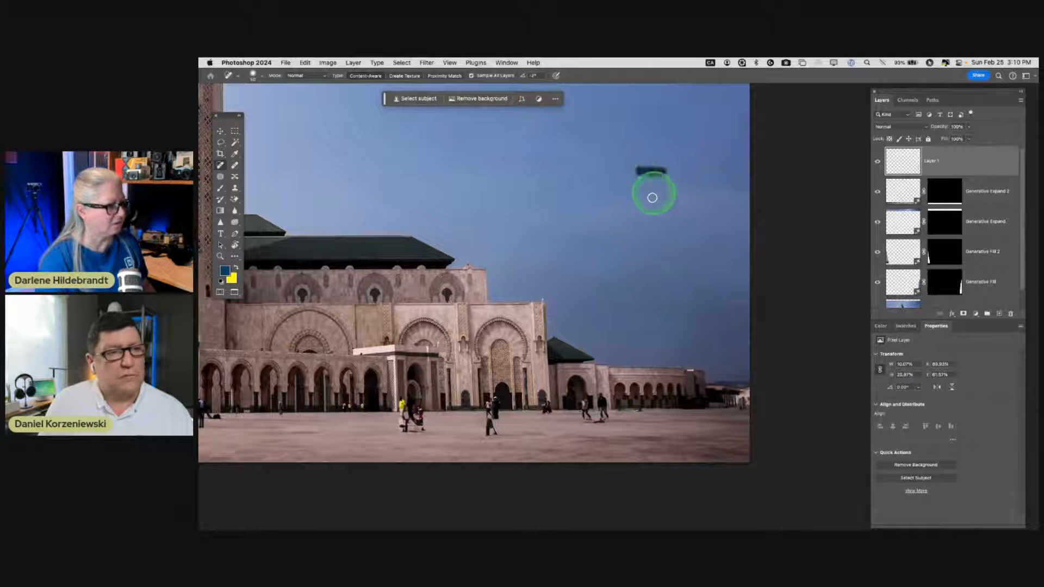
- Heal the generated leftovers on the pavement below the standing and seated figures near the tower's base
scroll(645, 210, "down", 3)
scroll(646, 210, "left", 5)
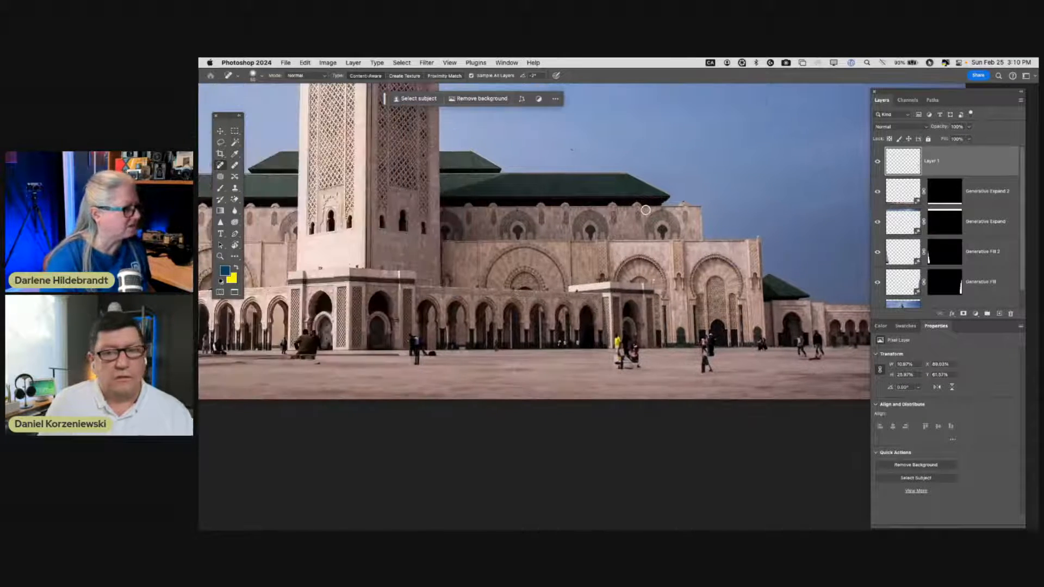
scroll(646, 210, "left", 8)
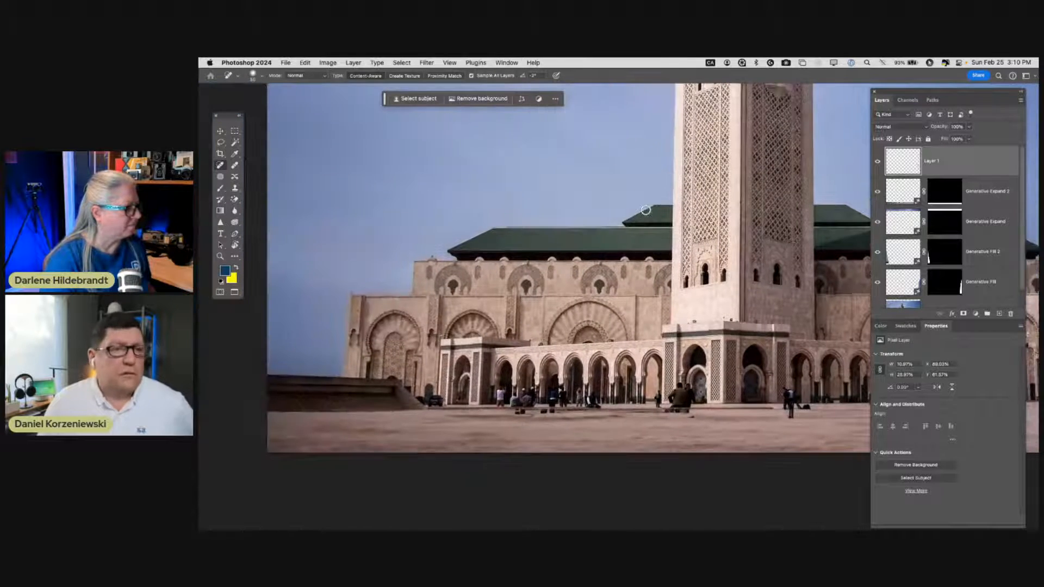
scroll(646, 210, "down", 3)
scroll(646, 210, "up", 3)
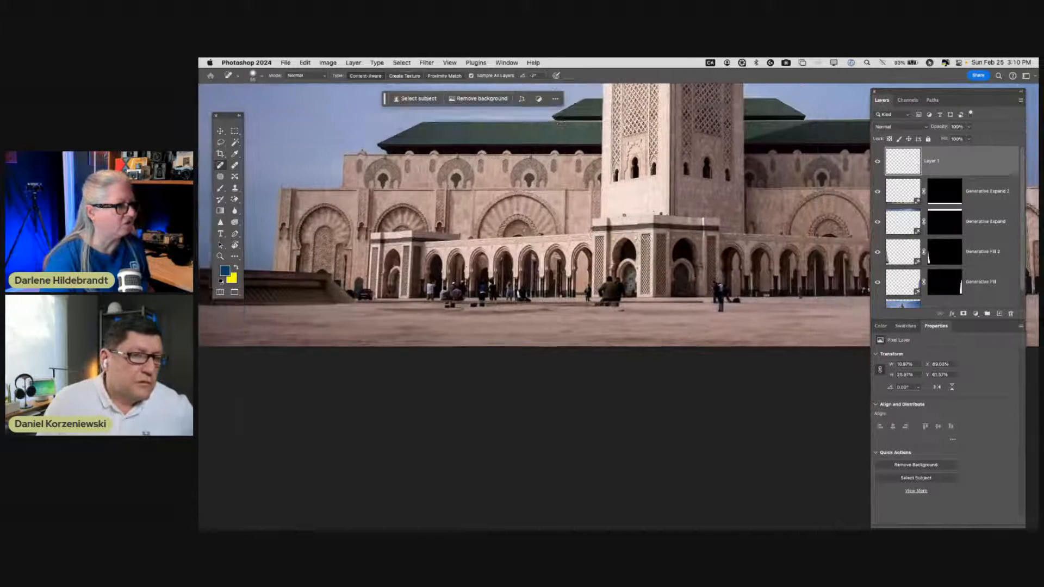
scroll(647, 210, "right", 4)
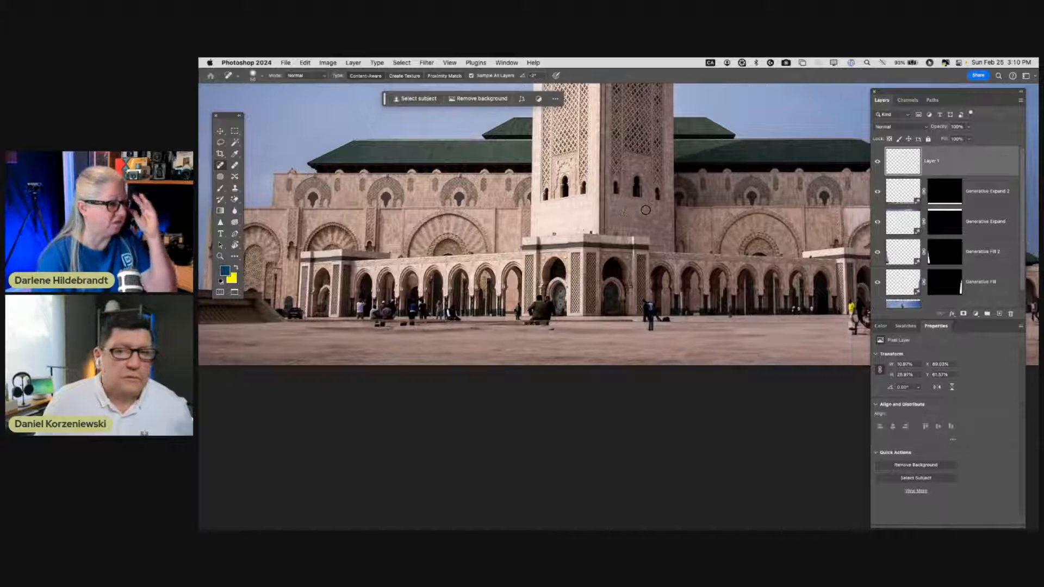
mouse_move(649, 323)
left_mouse_down()
mouse_move(596, 328)
mouse_move(655, 322)
left_mouse_up()
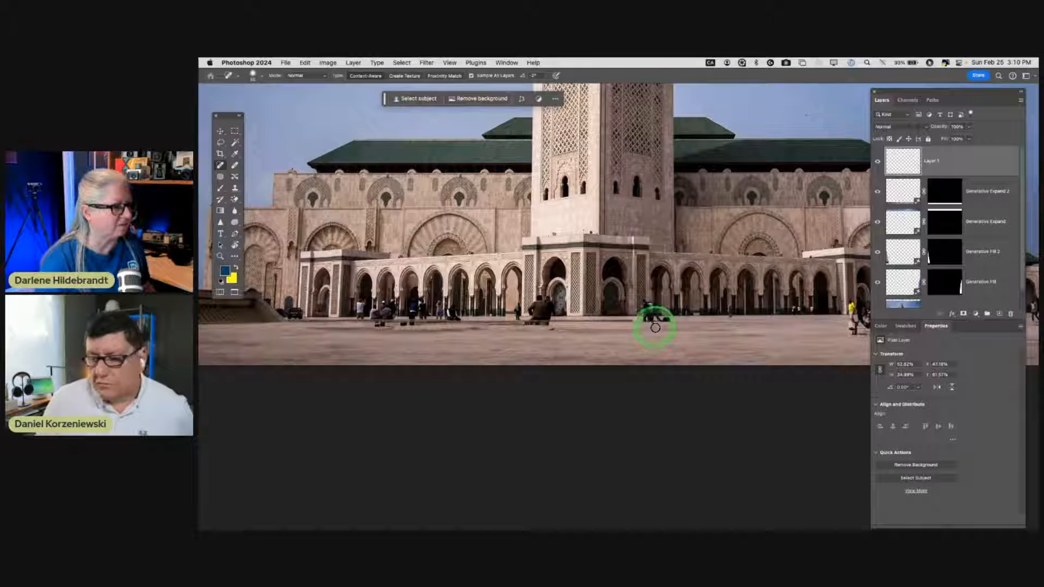
mouse_move(552, 331)
left_mouse_down()
mouse_move(540, 317)
mouse_move(516, 322)
left_mouse_up()
scroll(554, 339, "right", 5)
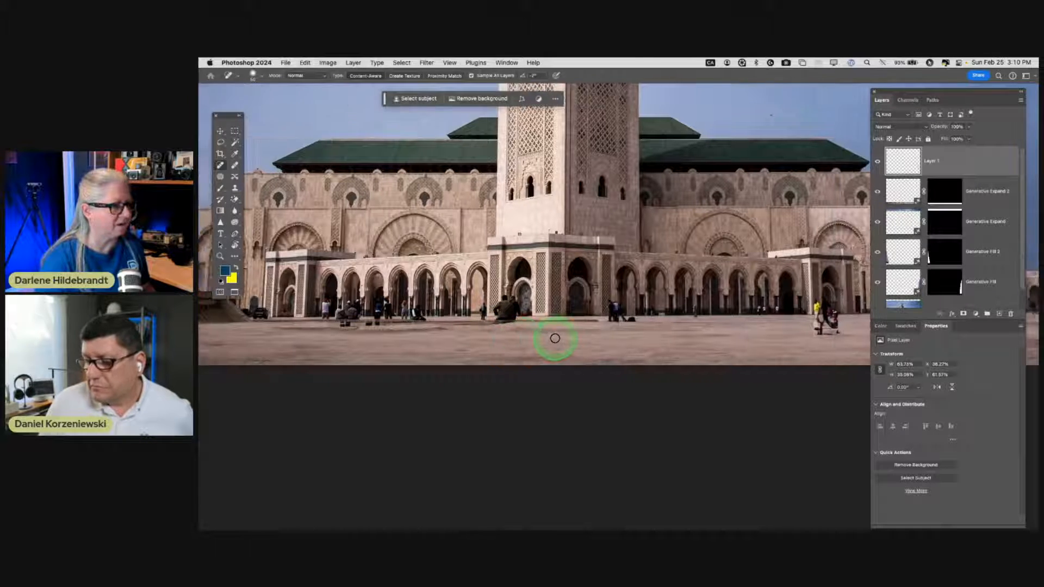
- Heal the generated leg and shadow remnants below the walking figures on the plaza to the right of the tower
left_click_drag(746, 334, 728, 330)
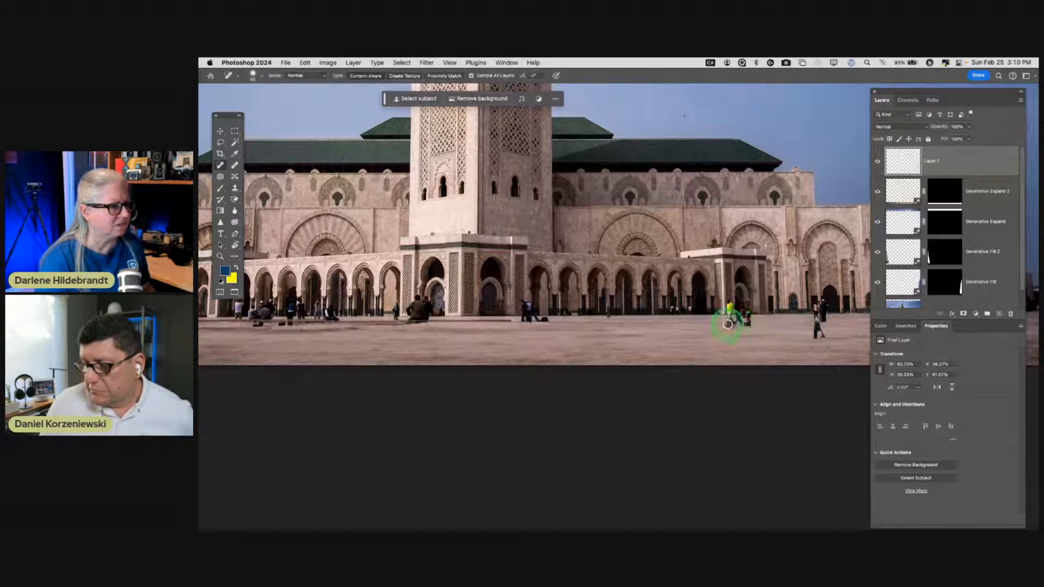
mouse_move(816, 333)
left_mouse_down()
mouse_move(815, 319)
mouse_move(822, 340)
left_mouse_up()
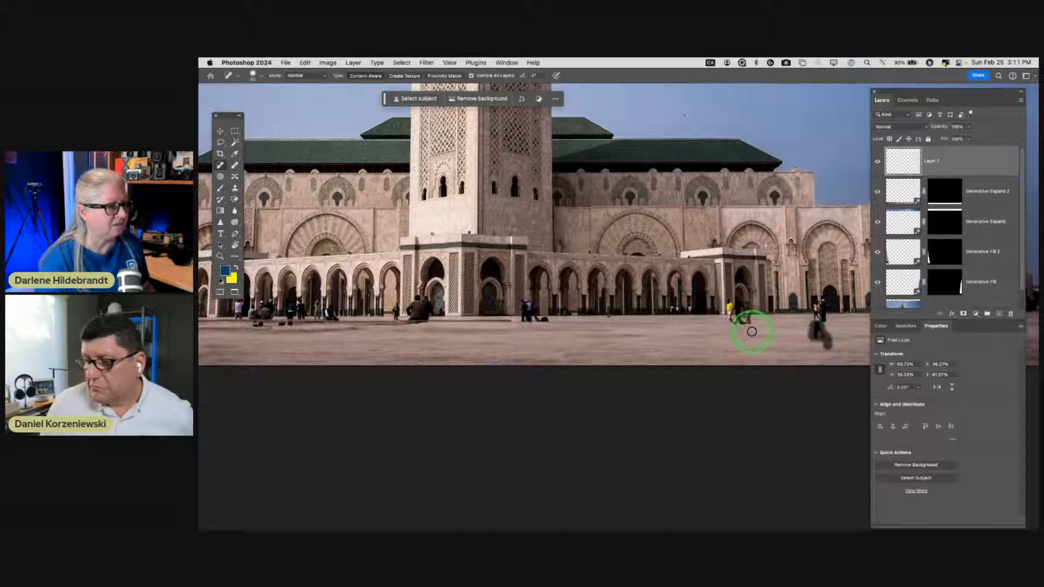
scroll(752, 331, "right", 5)
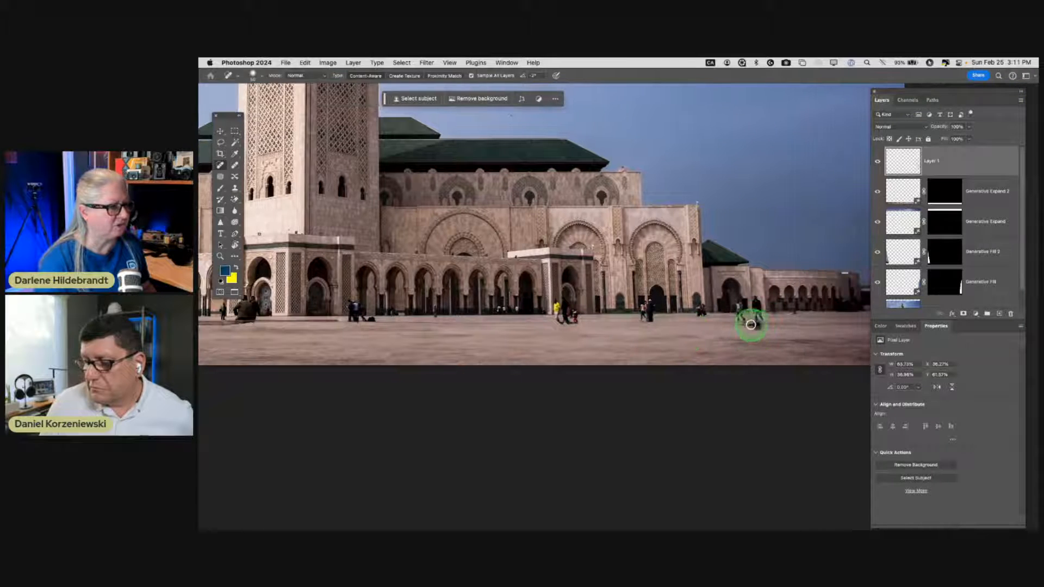
scroll(778, 337, "right", 3)
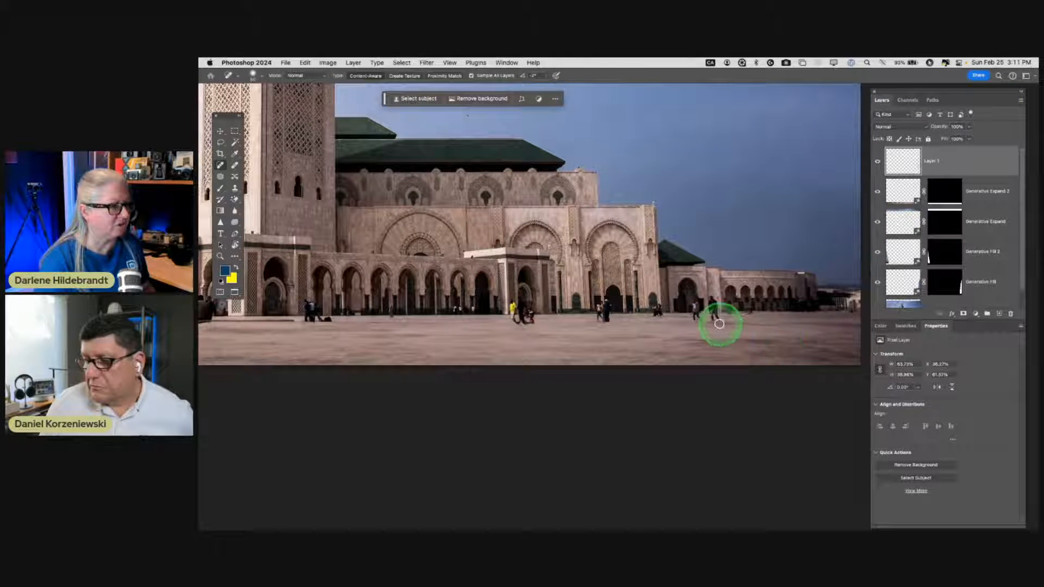
scroll(755, 331, "left", 6)
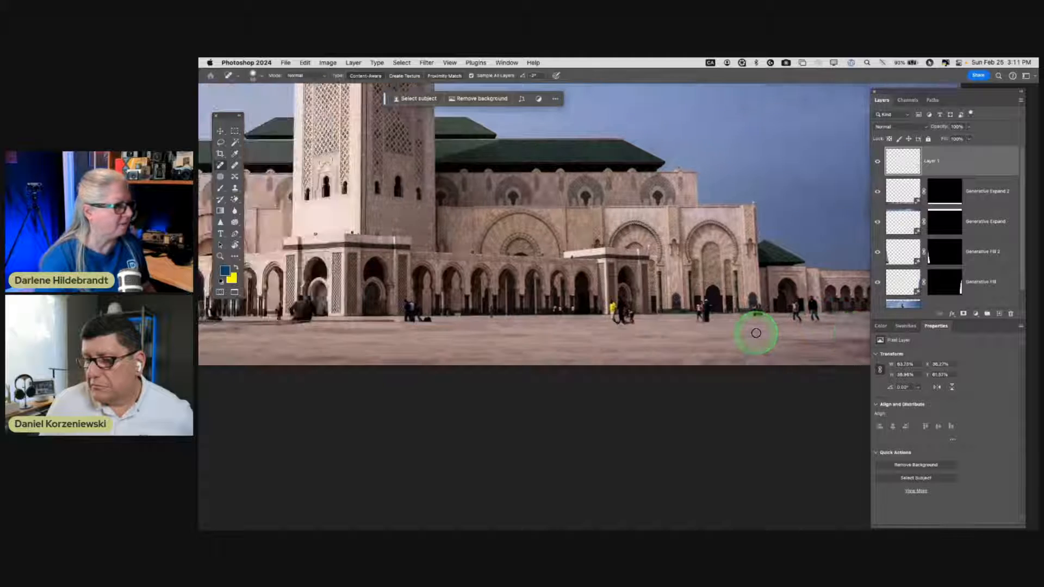
- Touch up the pavement just below the seated figures in front of the tower's arch with the Spot Healing Brush
scroll(756, 333, "left", 15)
mouse_move(625, 315)
left_mouse_down()
mouse_move(617, 296)
mouse_move(641, 327)
left_mouse_up()
scroll(645, 327, "left", 1)
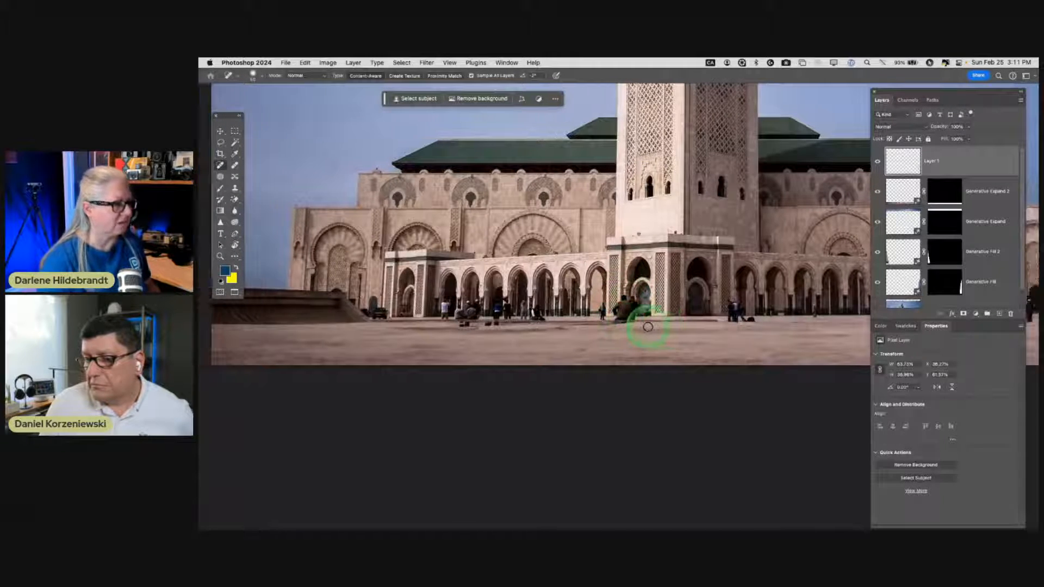
- Lasso the seated figures in front of the tower's arch, replace them with Generative Fill without a prompt, and choose the second variation
scroll(648, 330, "up", 5)
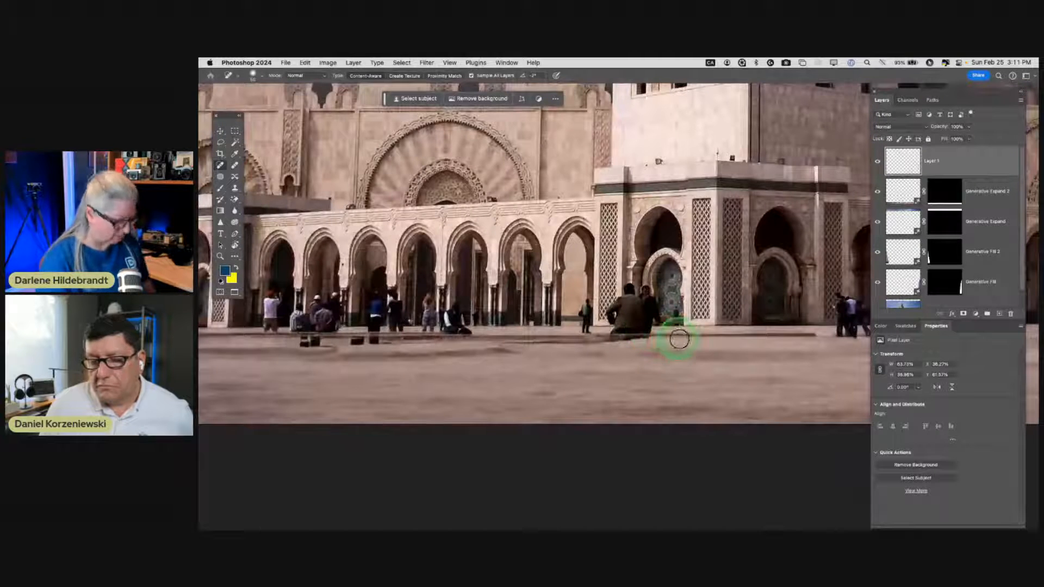
key("l")
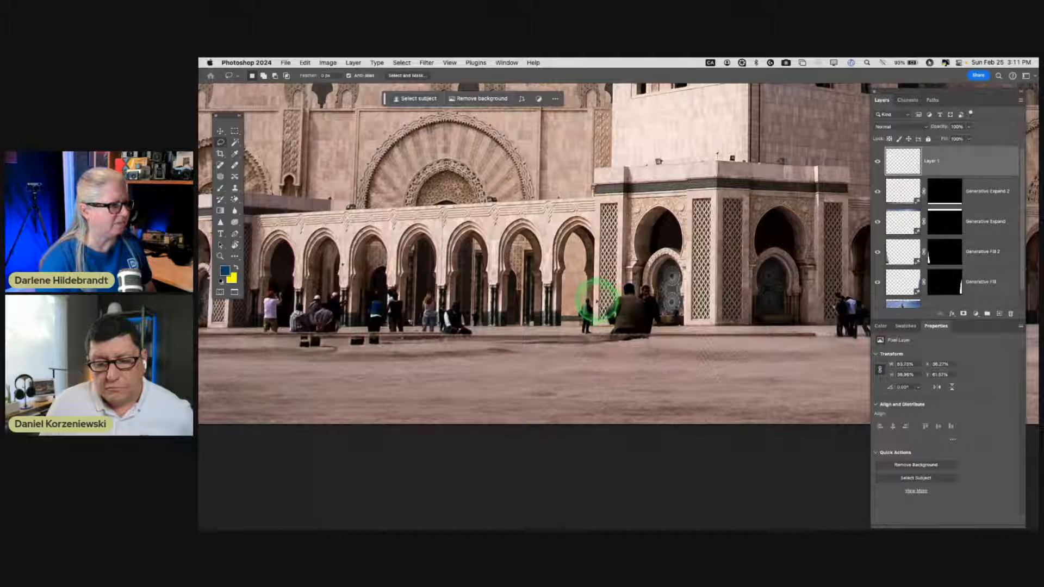
left_click_drag(601, 299, 615, 293)
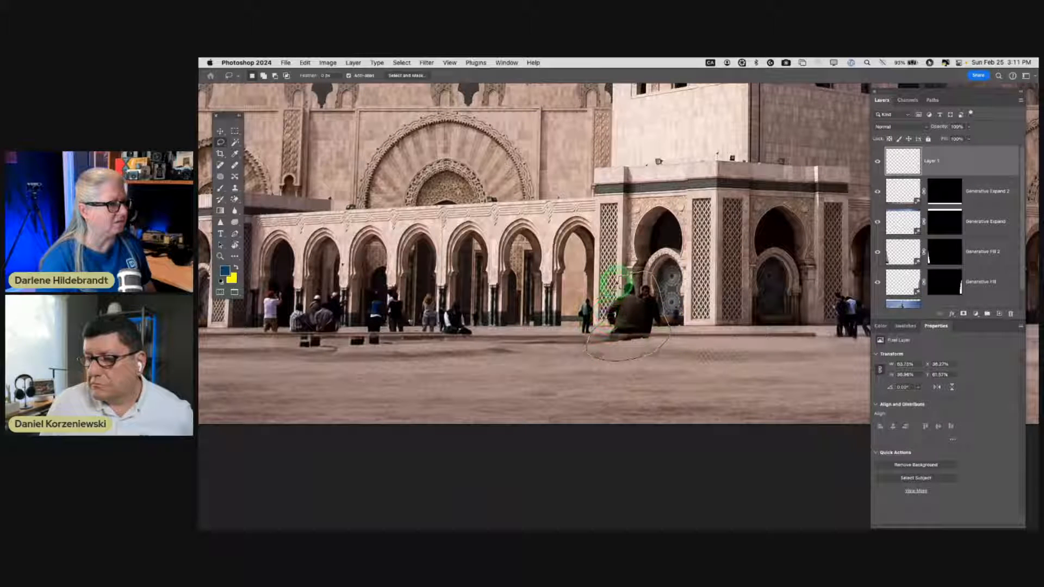
left_click_drag(617, 281, 620, 278)
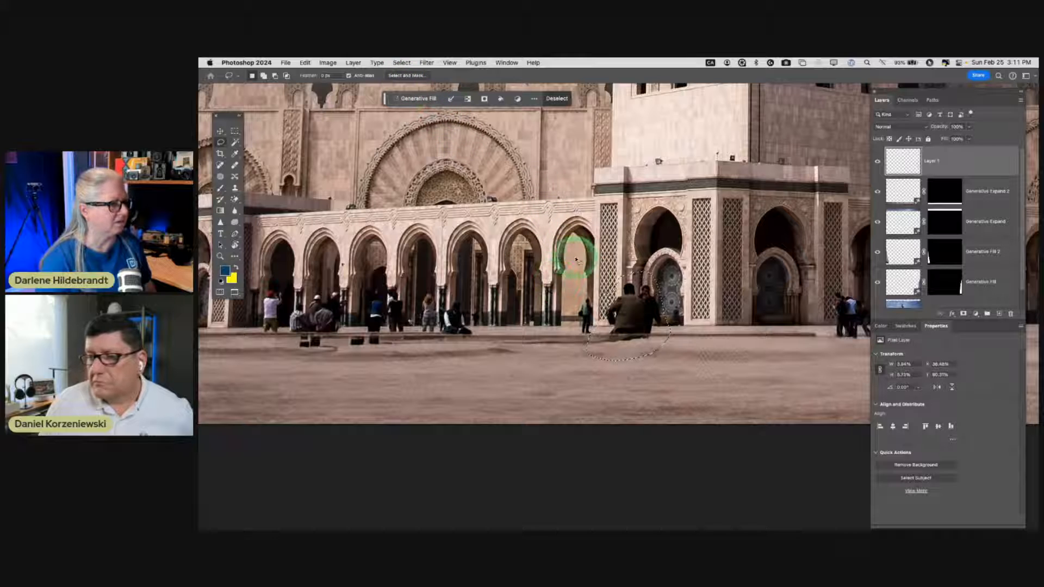
left_click_drag(609, 305, 605, 308)
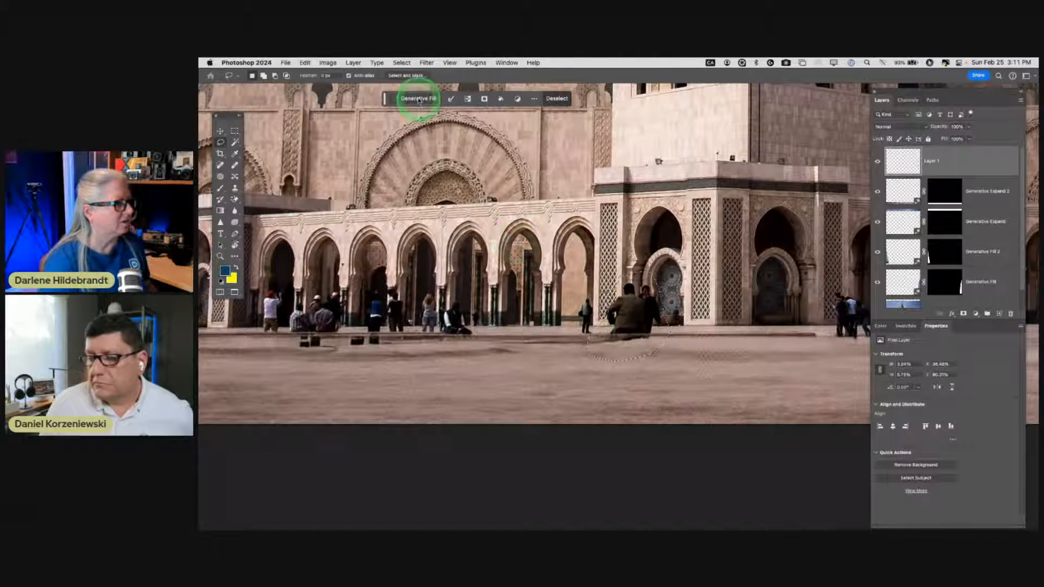
left_click(419, 99)
key("Return")
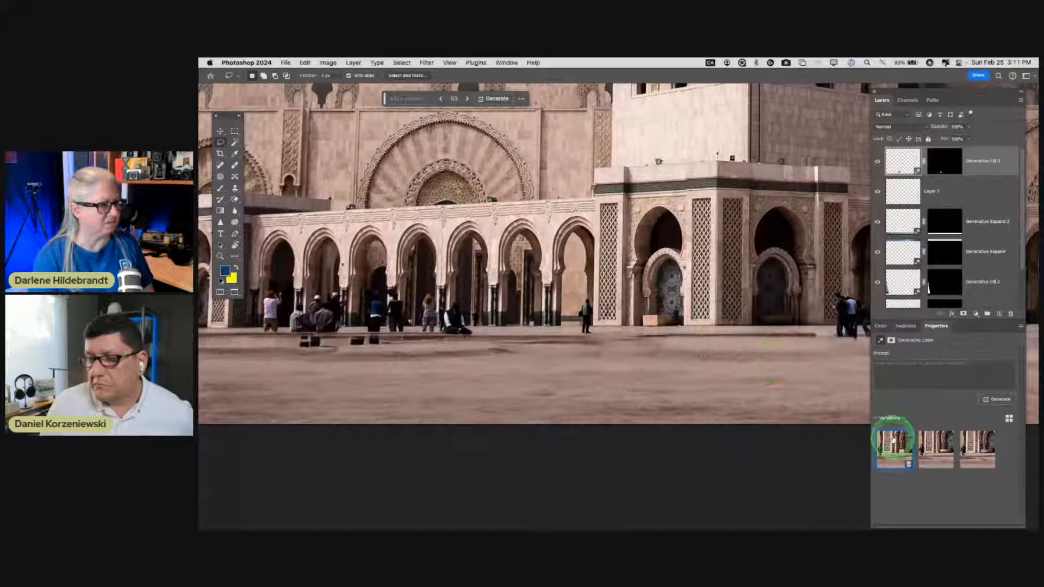
left_click(936, 450)
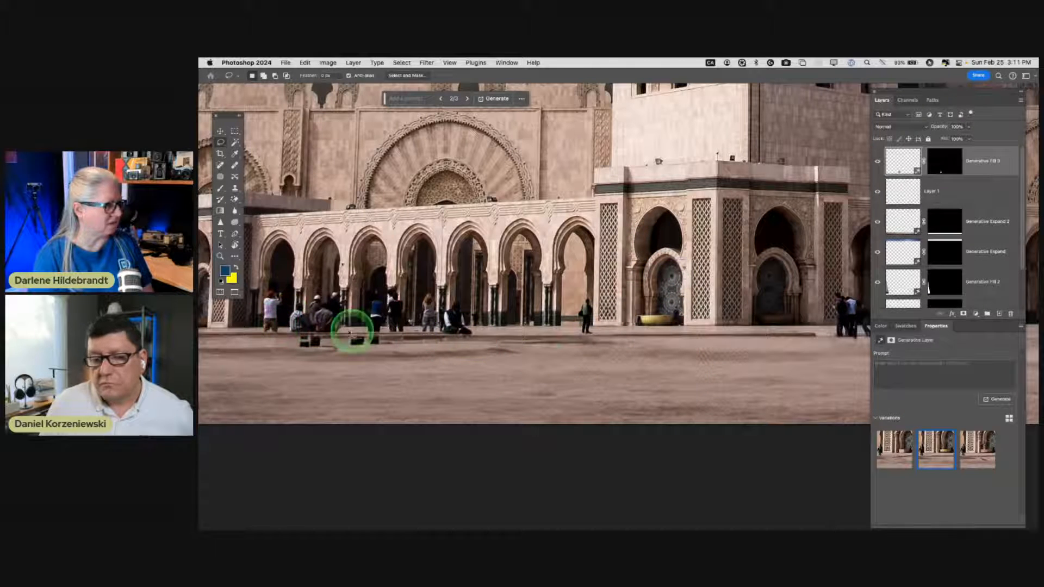
key("super+0")
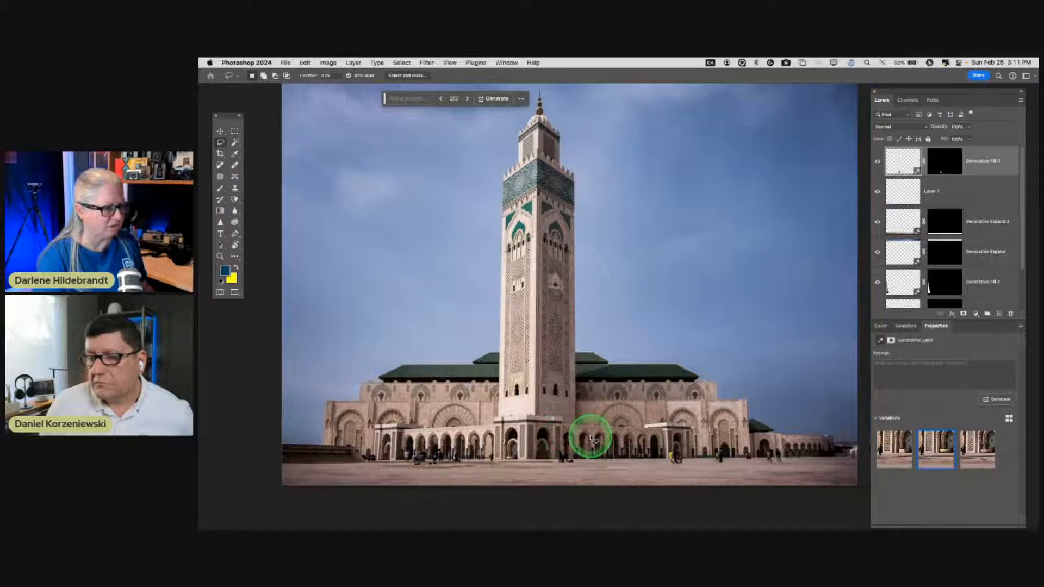
- Fit the mosque photo in view, save the layered document, and preview it in full-screen mode before returning to the standard view
scroll(590, 437, "up", 5)
key("super+0")
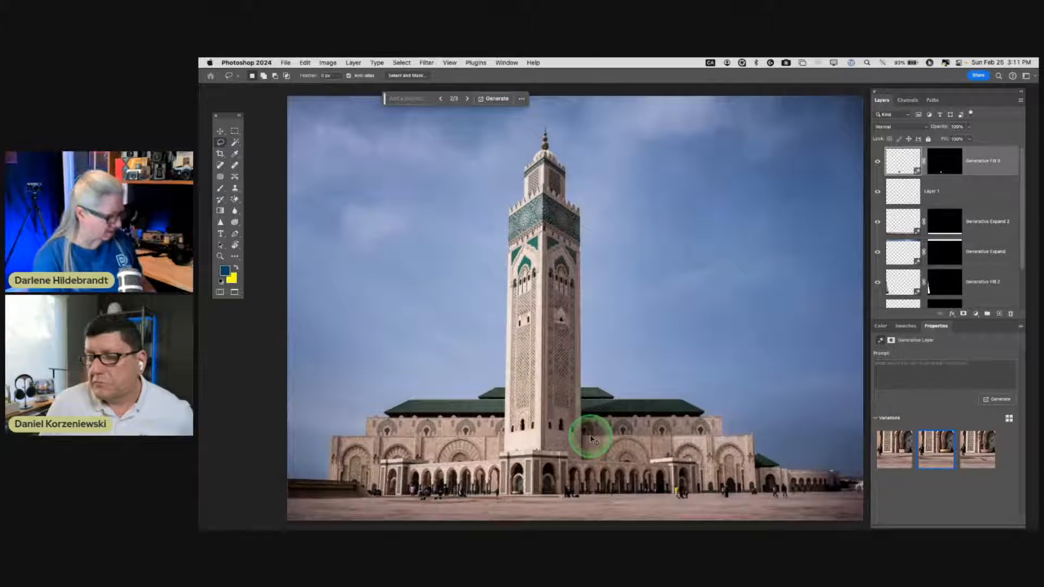
left_click(289, 63)
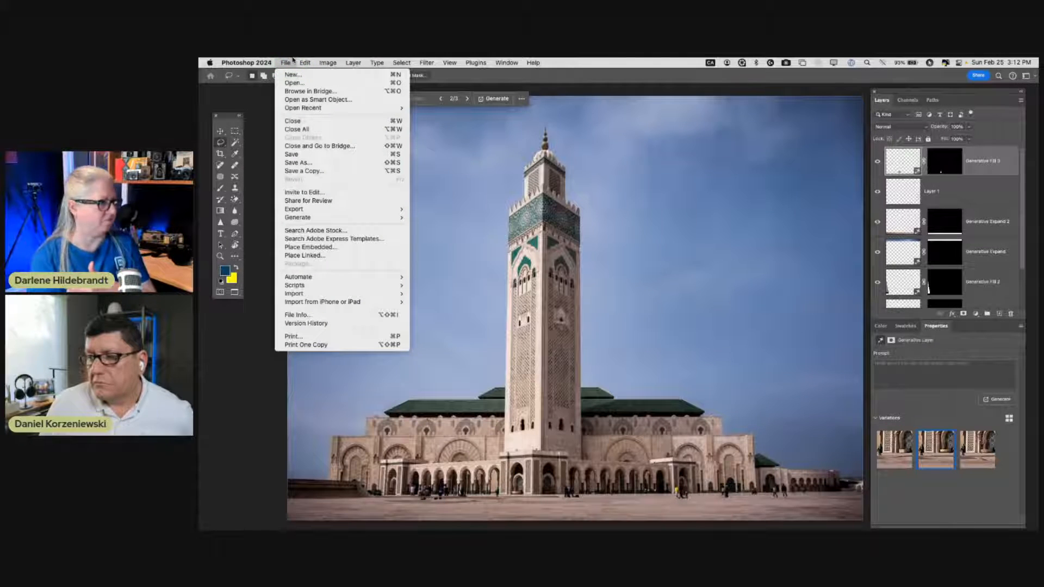
left_click(292, 155)
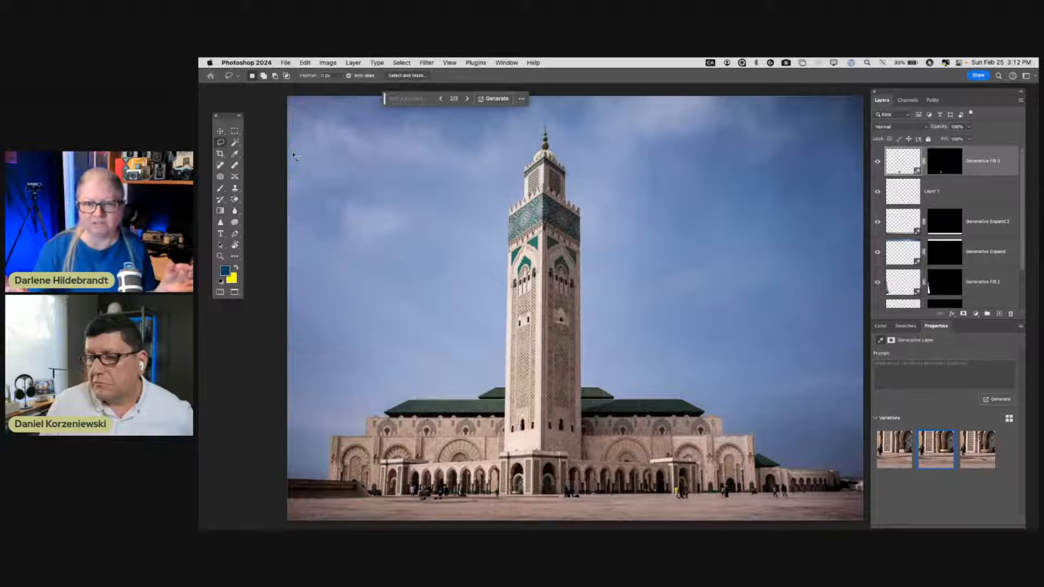
key("f")
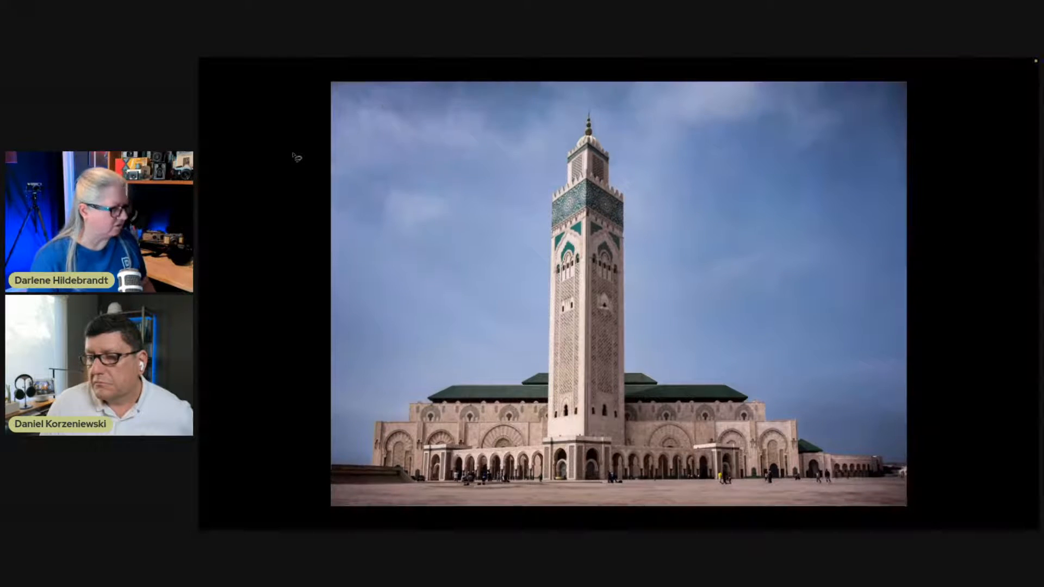
key("f")
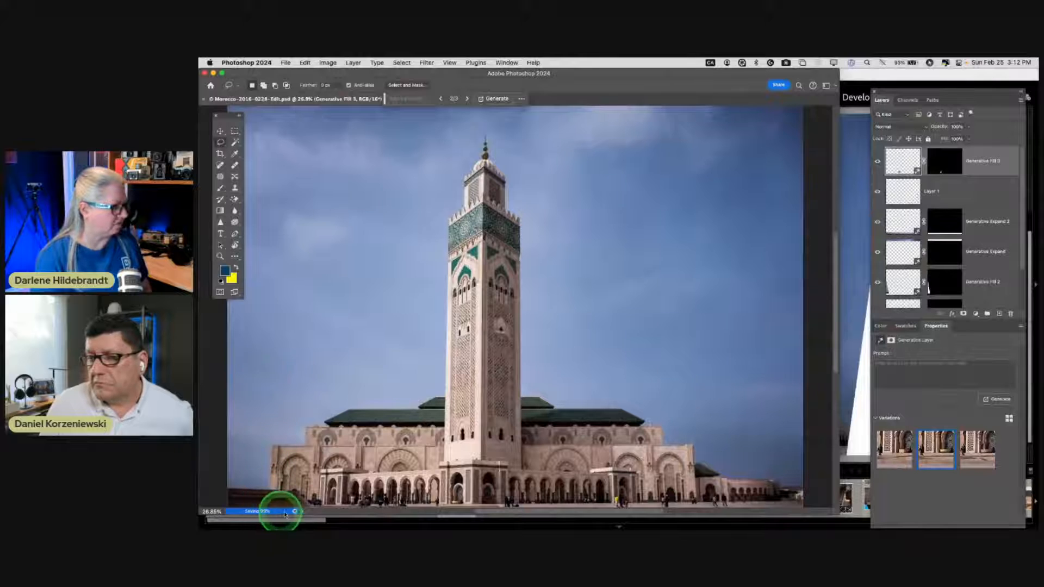
- Close the mosque document and switch to Lightroom Classic
left_click(286, 64)
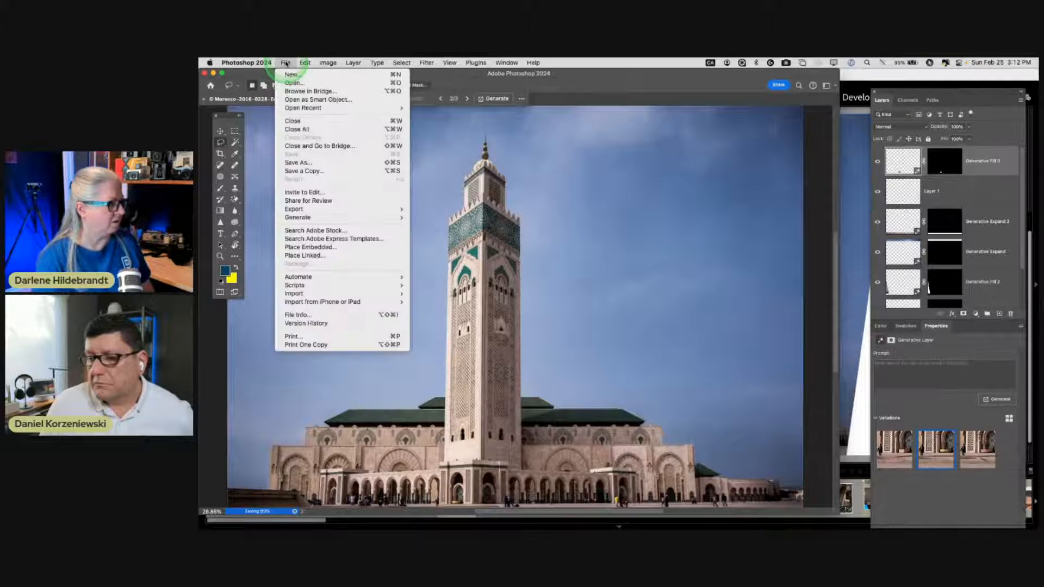
left_click(288, 123)
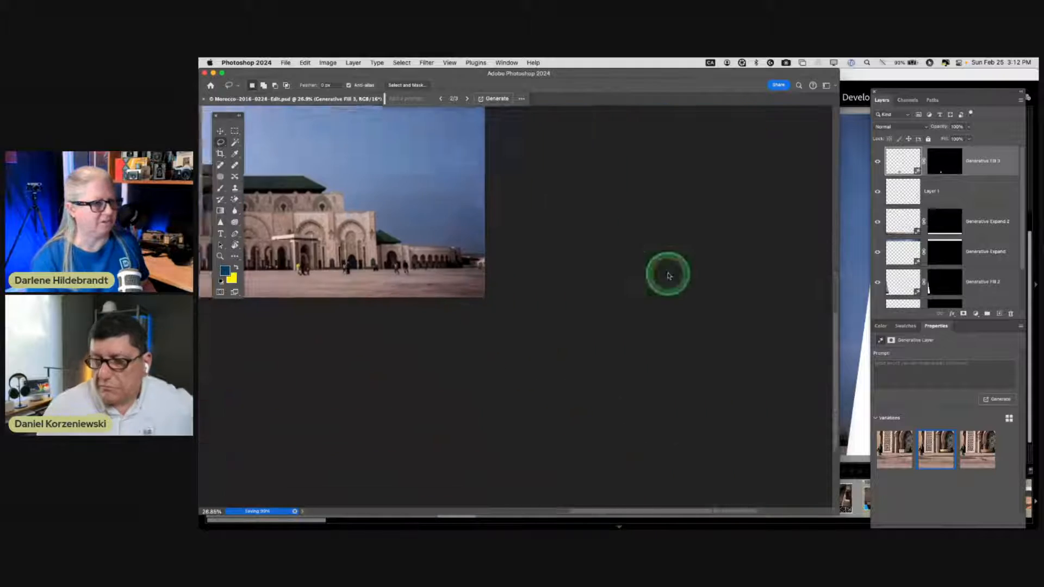
left_click(840, 92)
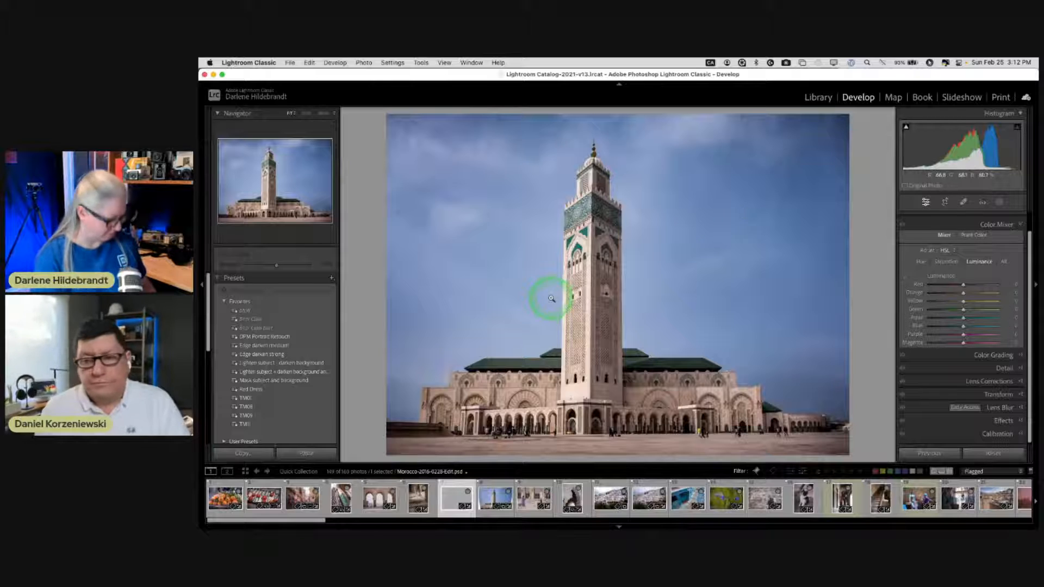
- Select Morocco-2016-0228-Edit.psd and compare it with the original Morocco-2016-0228.RAF
key("u")
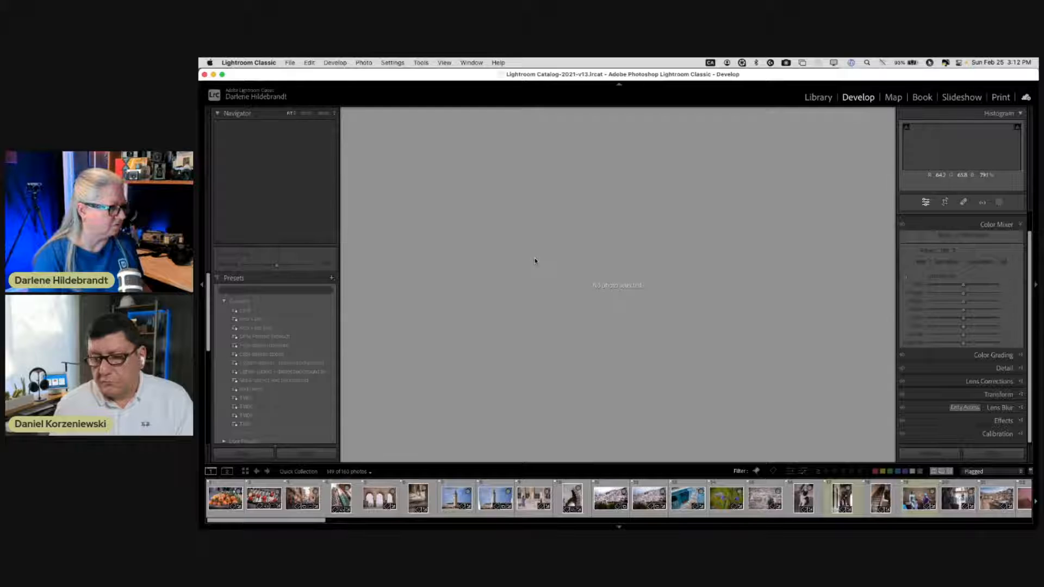
left_click(453, 494)
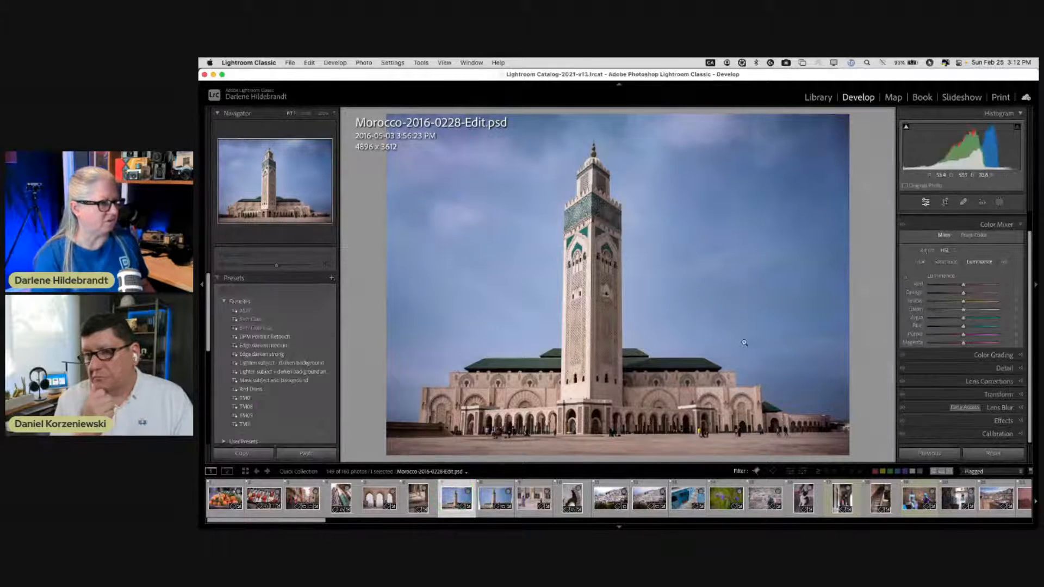
key("Right")
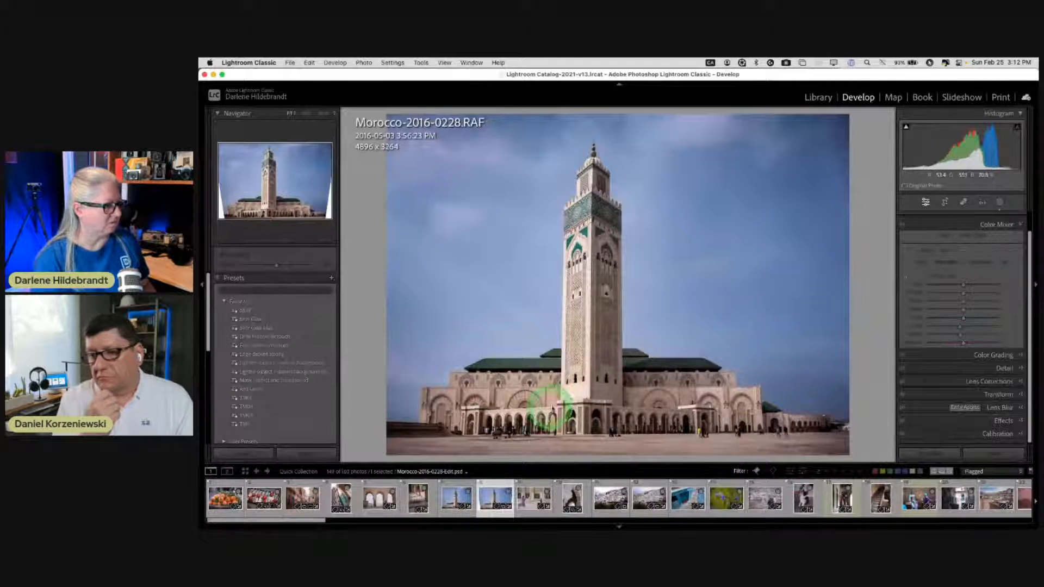
key("Left")
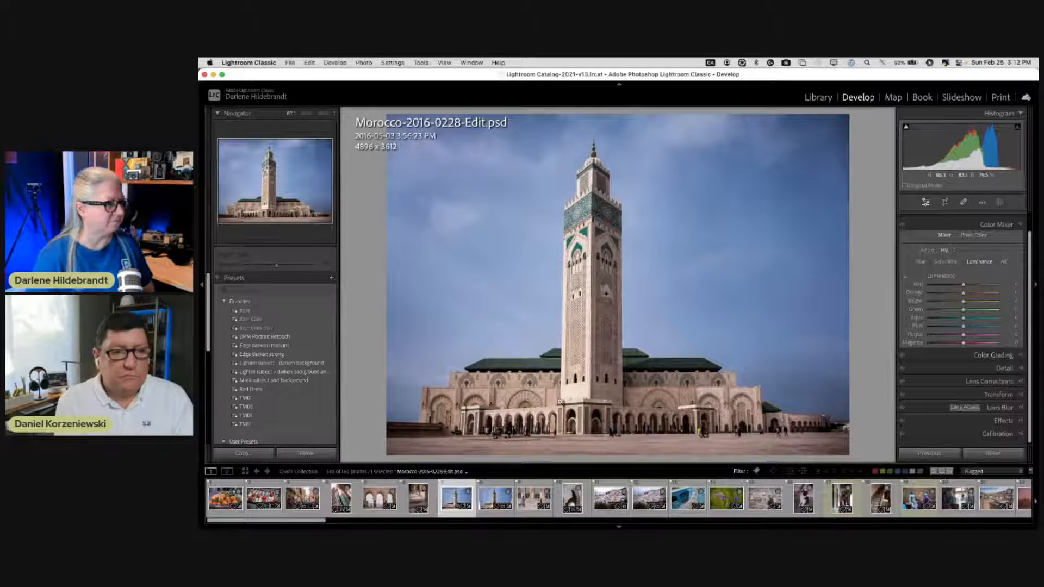
- Show the Quick Collection as a thumbnail grid and browse through its Morocco photos
key("g")
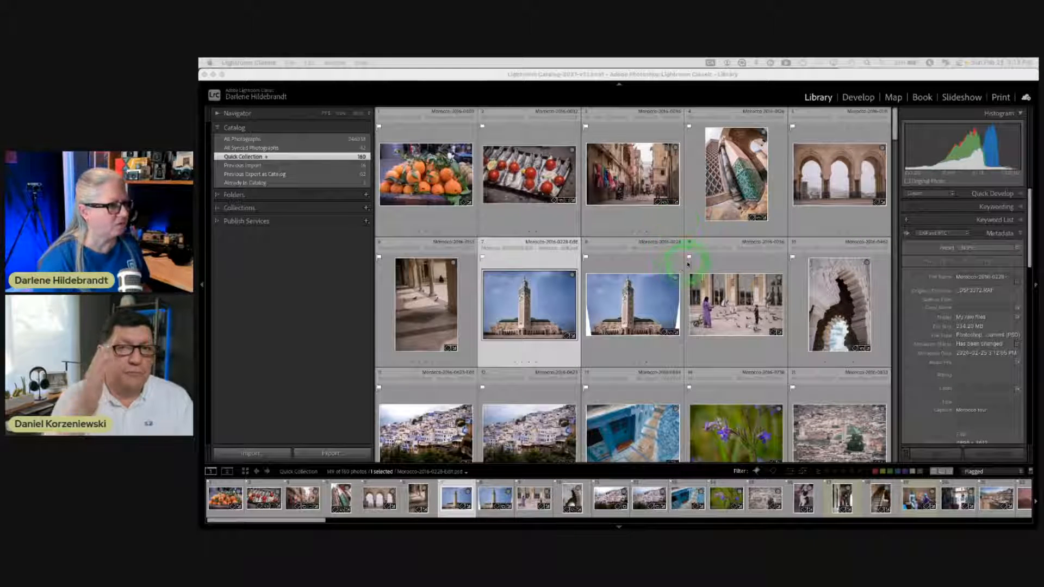
scroll(721, 263, "down", 8)
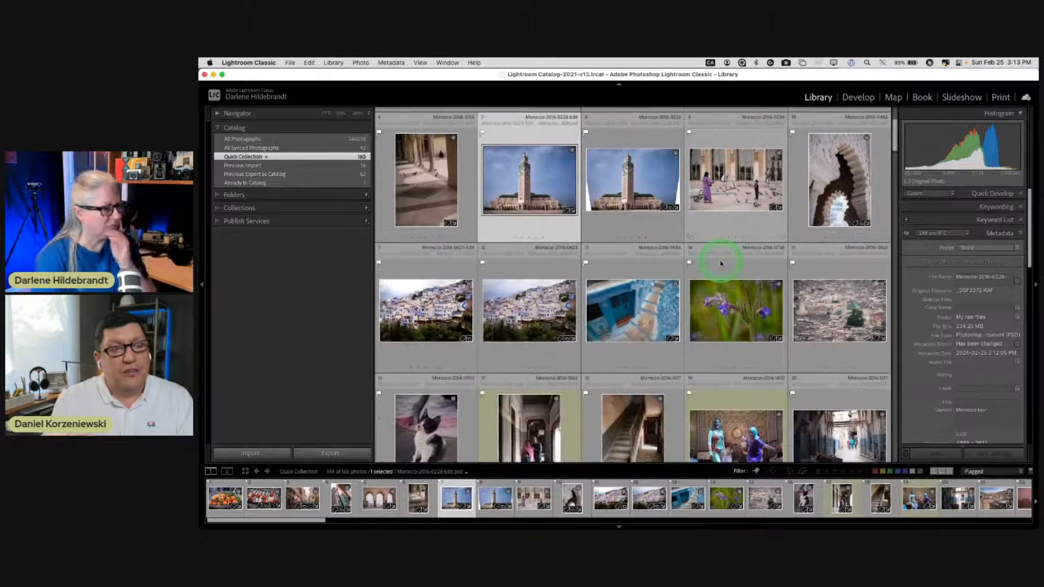
scroll(721, 263, "up", 8)
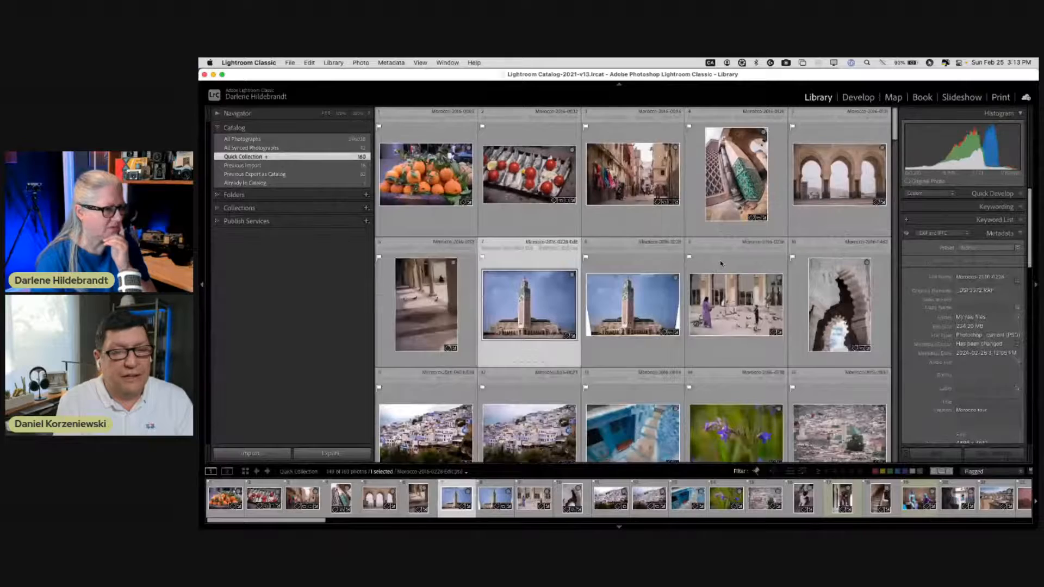
scroll(721, 263, "down", 4)
scroll(721, 263, "down", 20)
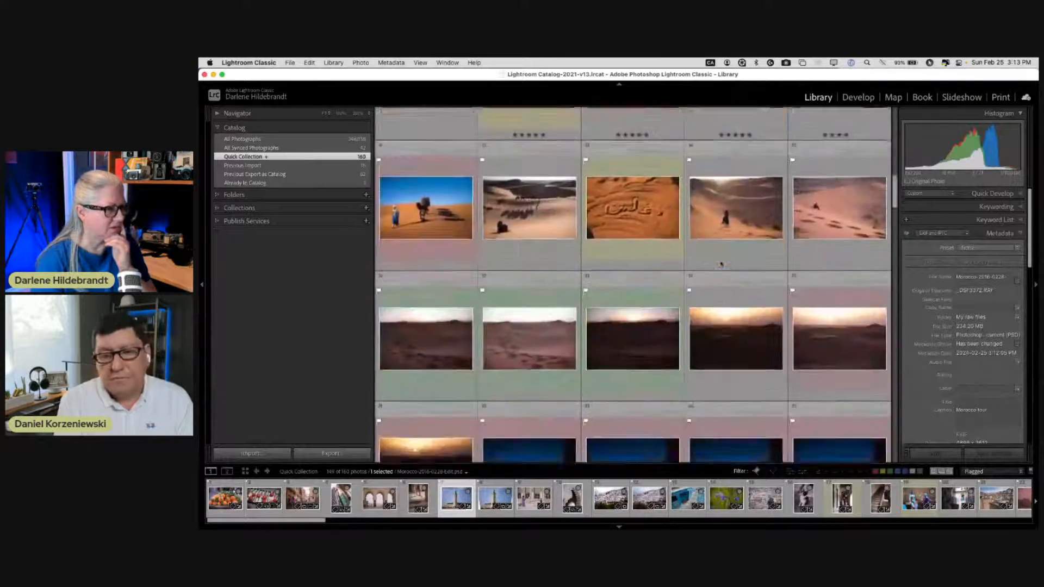
scroll(721, 264, "up", 20)
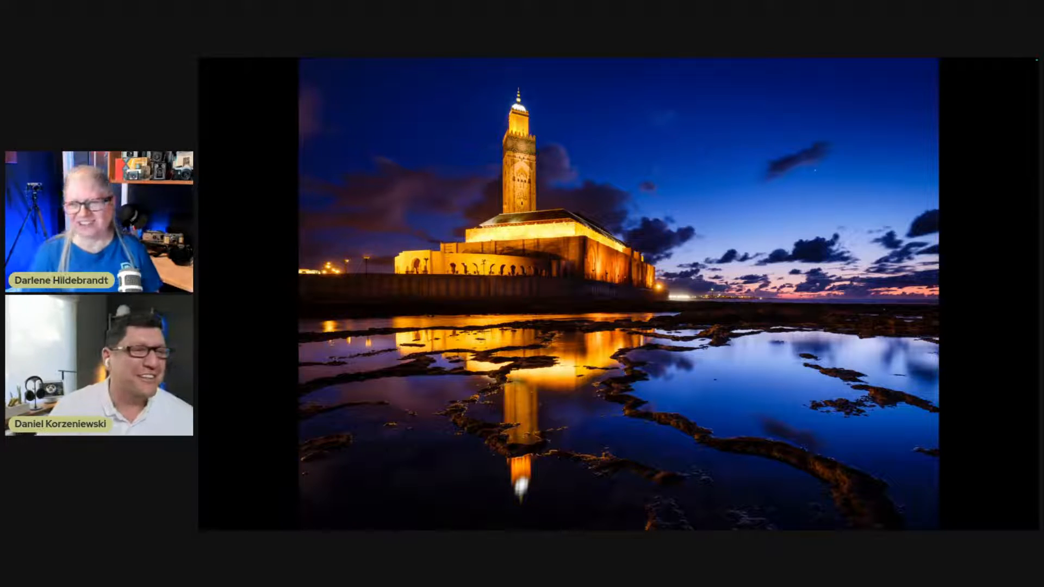
- Leave the full-screen preview of the night mosque photo and open the Fes folder among the Morocco folders
key("f")
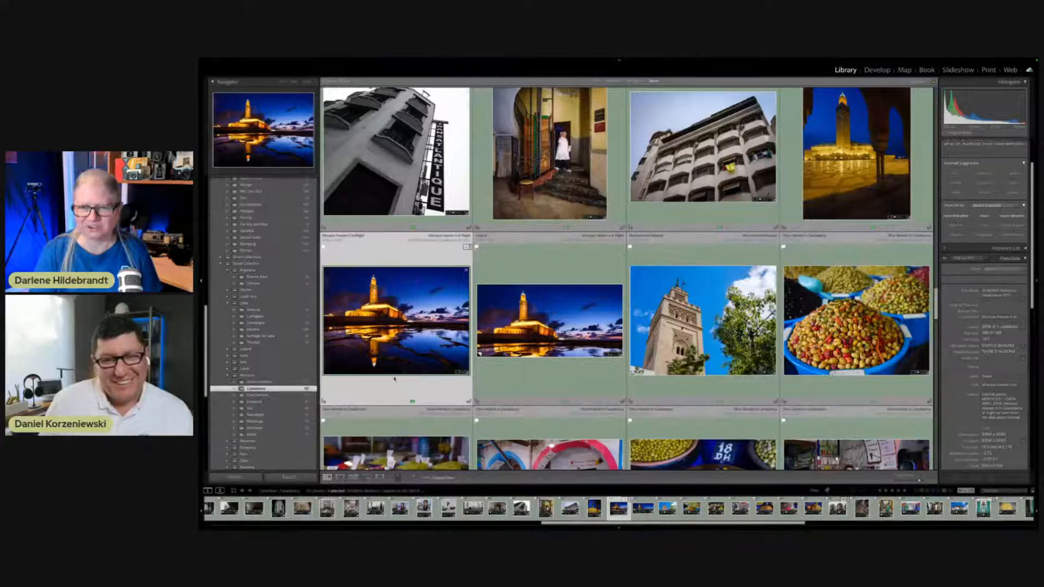
scroll(265, 302, "up", 3)
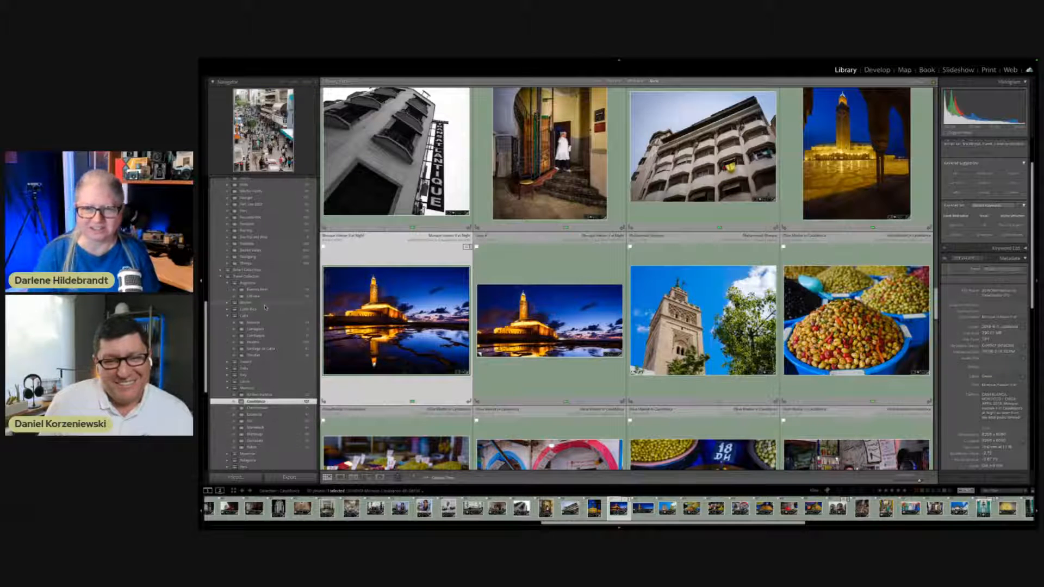
scroll(265, 307, "up", 1)
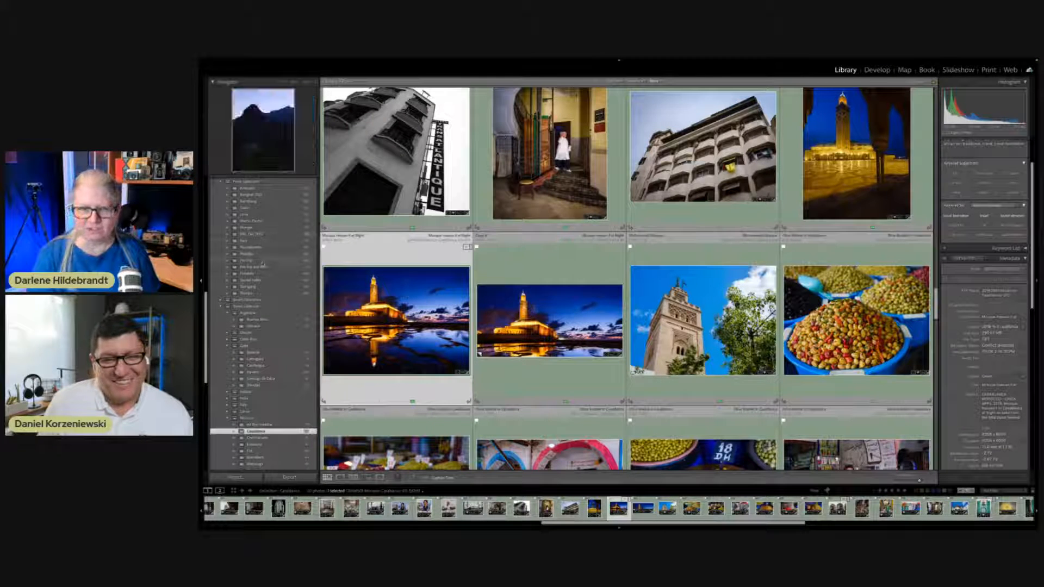
scroll(264, 304, "up", 1)
scroll(265, 303, "up", 10)
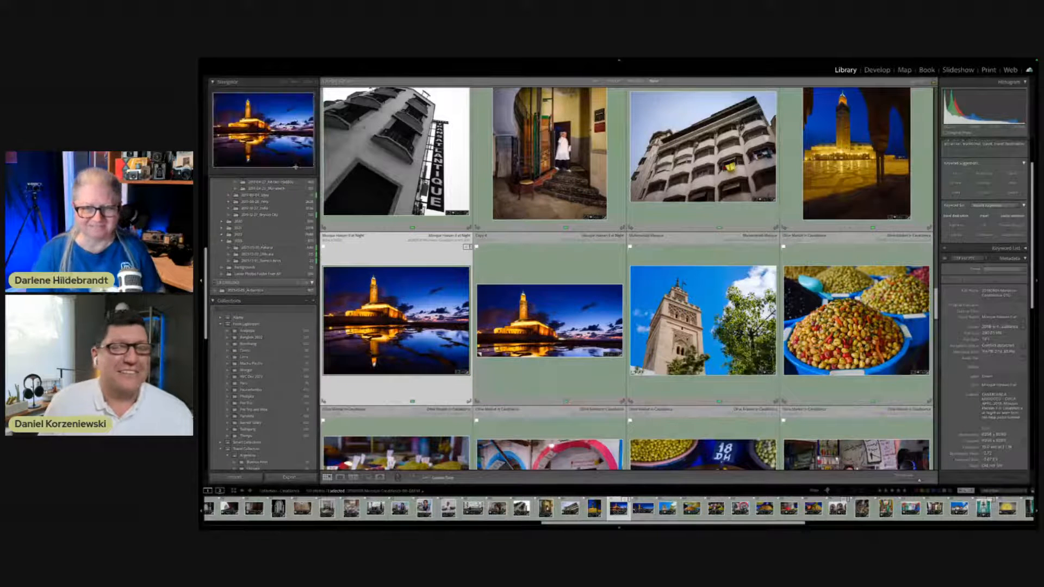
scroll(262, 244, "up", 2)
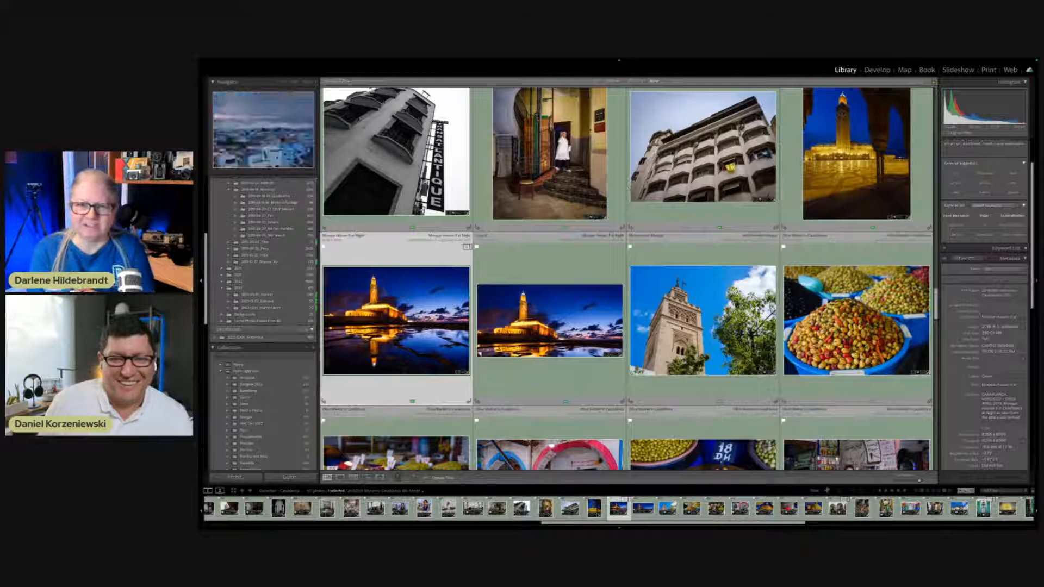
left_click(260, 216)
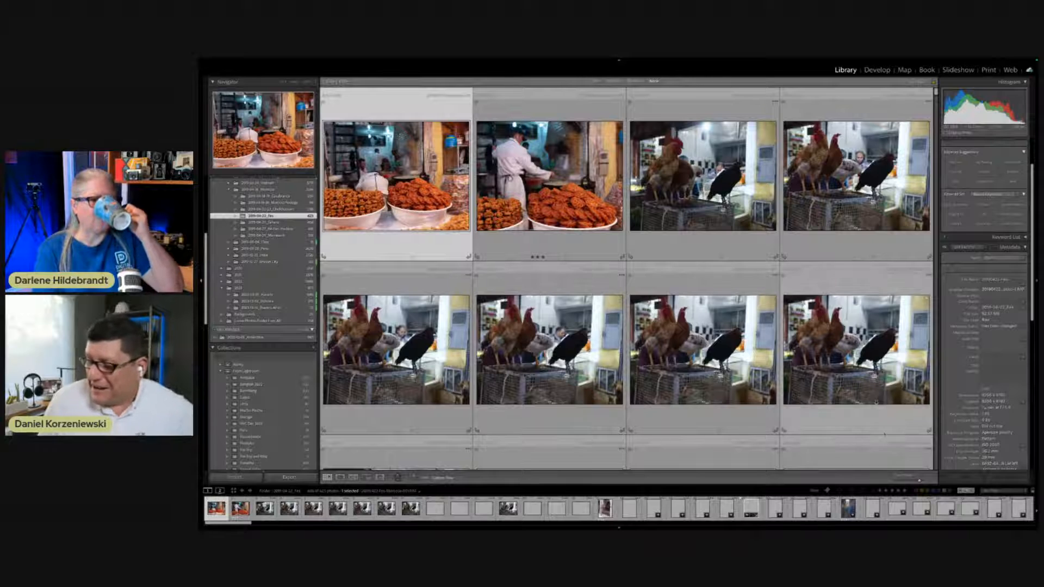
- Filter the Fes folder to photos rated one star and higher
left_click(882, 491)
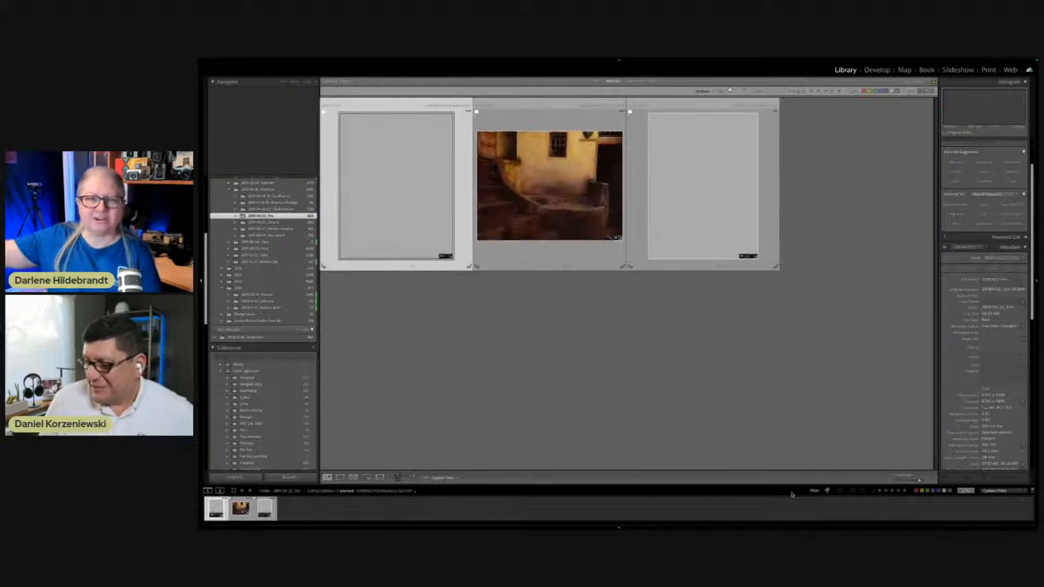
left_click(827, 491)
left_click(879, 491)
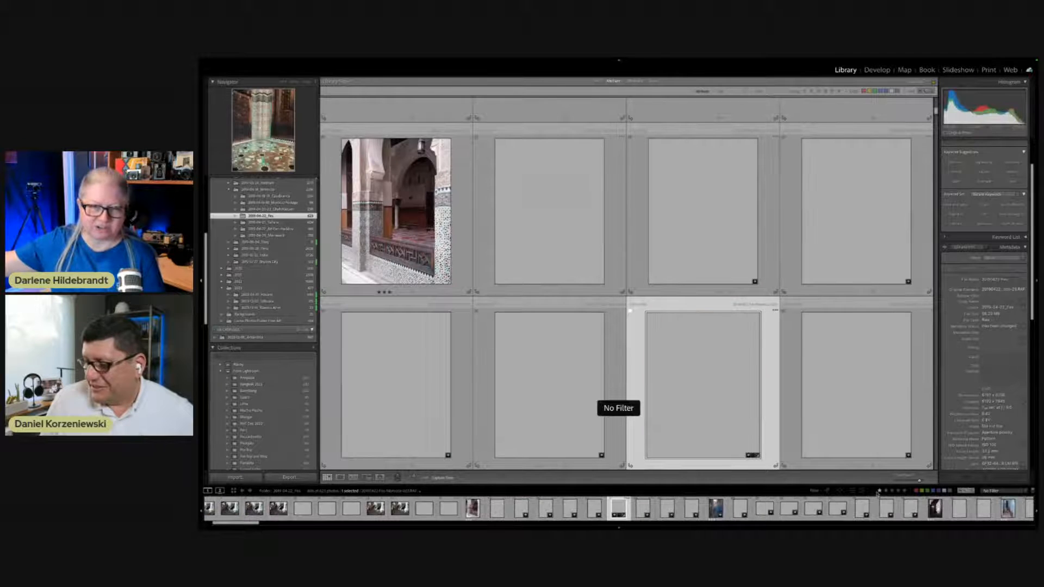
- Browse the rated Fes photos, select the second tannery shot with the red umbrella, and show it full screen
scroll(546, 290, "down", 10)
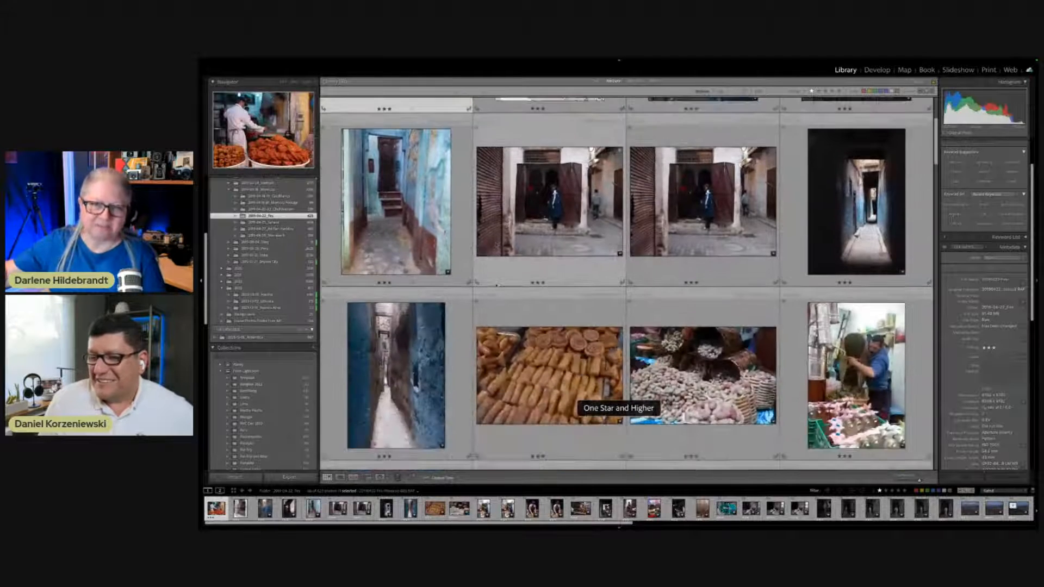
scroll(496, 284, "down", 8)
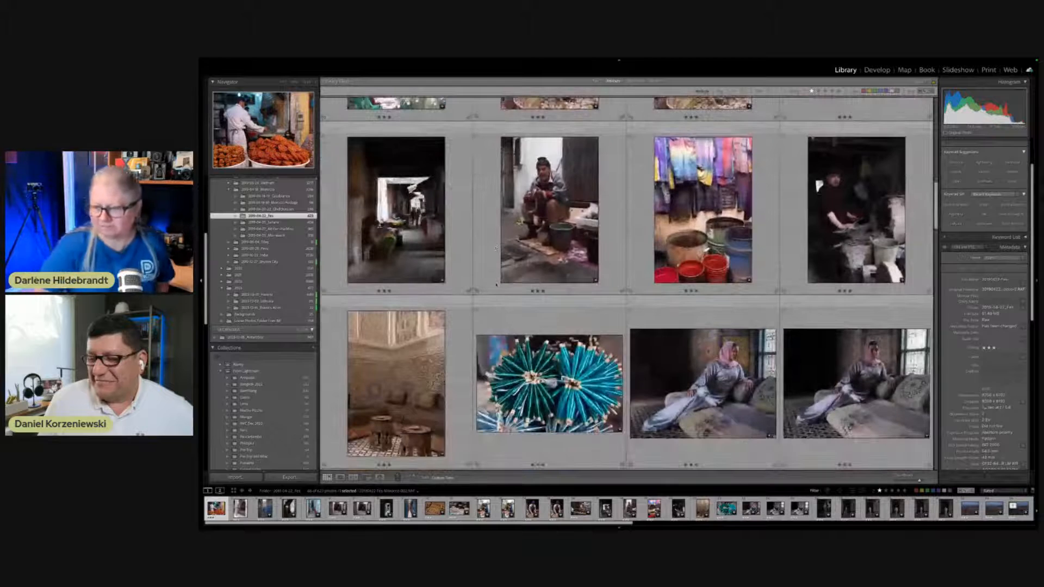
scroll(496, 285, "down", 1)
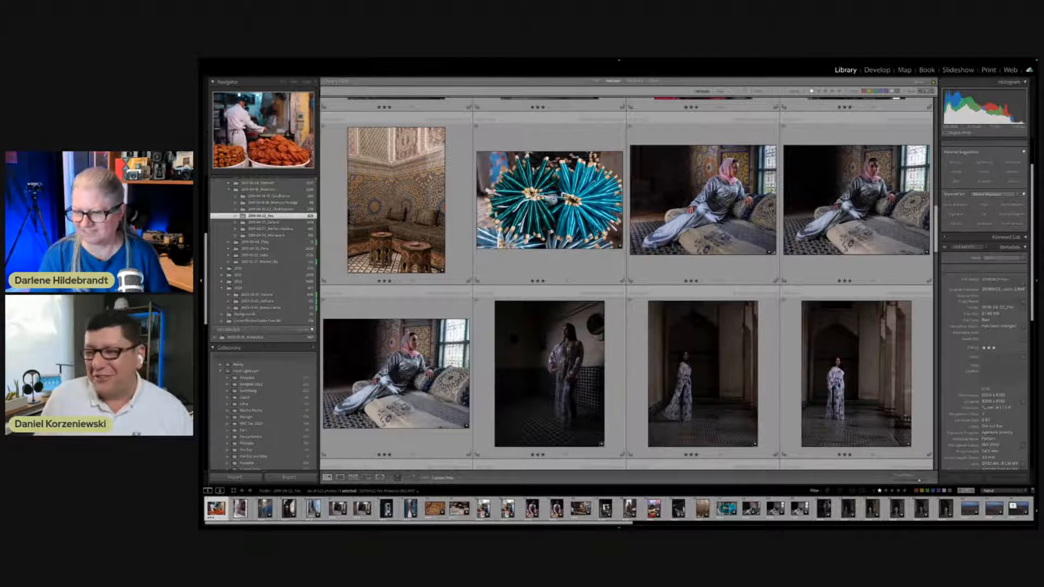
scroll(626, 283, "down", 1)
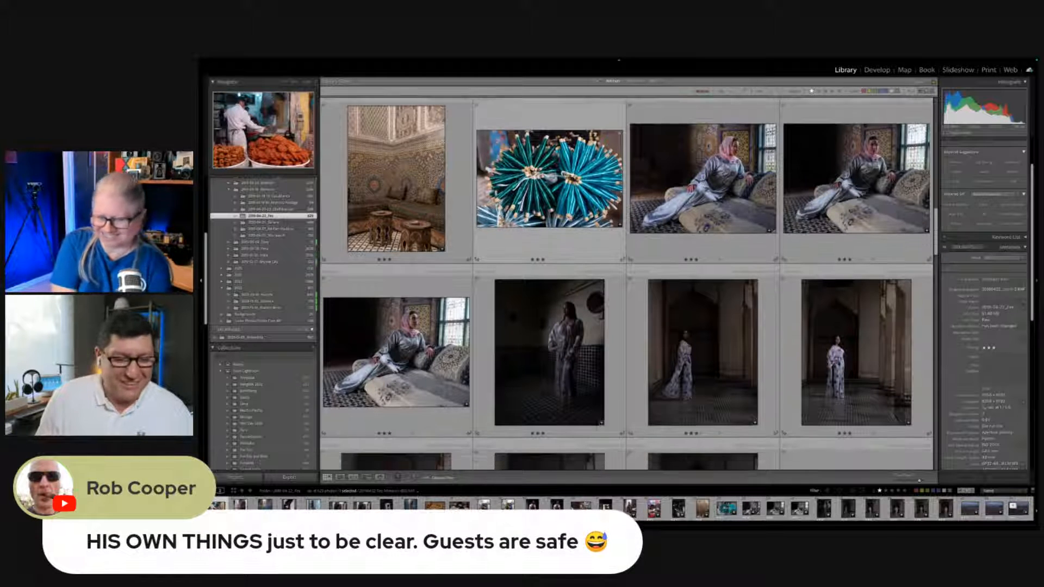
scroll(352, 243, "down", 10)
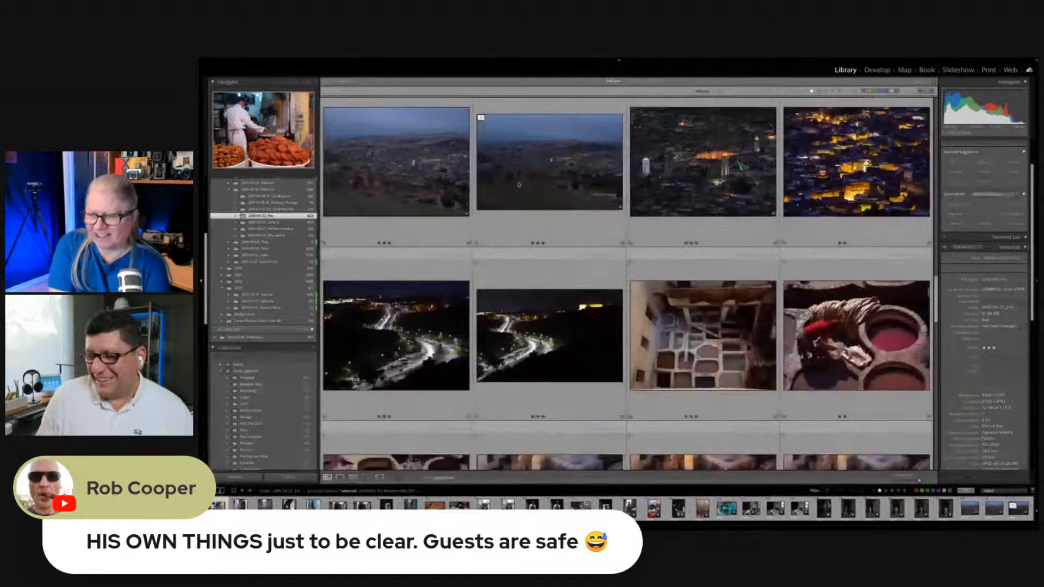
scroll(519, 184, "down", 8)
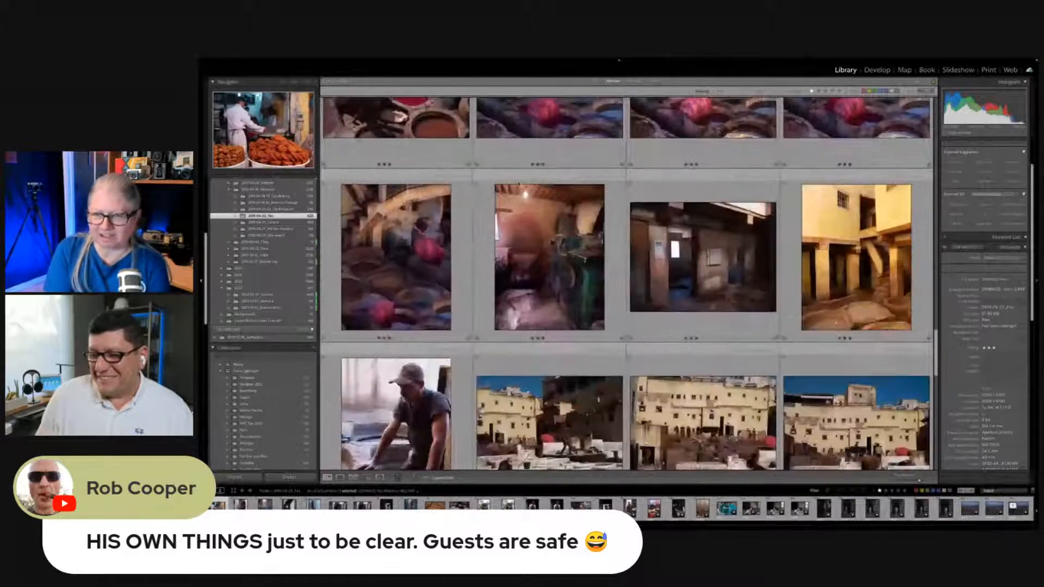
scroll(519, 185, "down", 12)
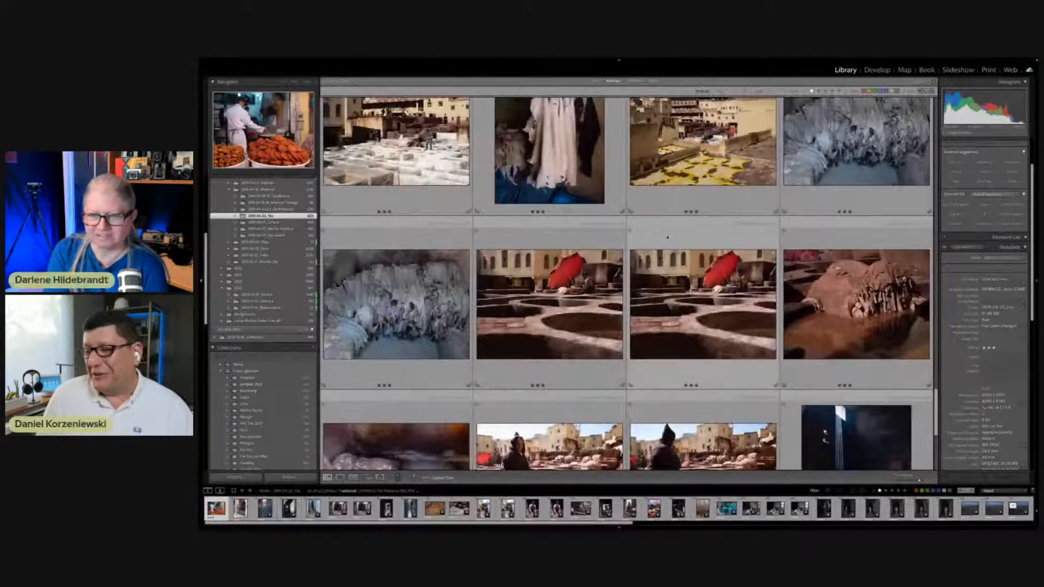
left_click(695, 237)
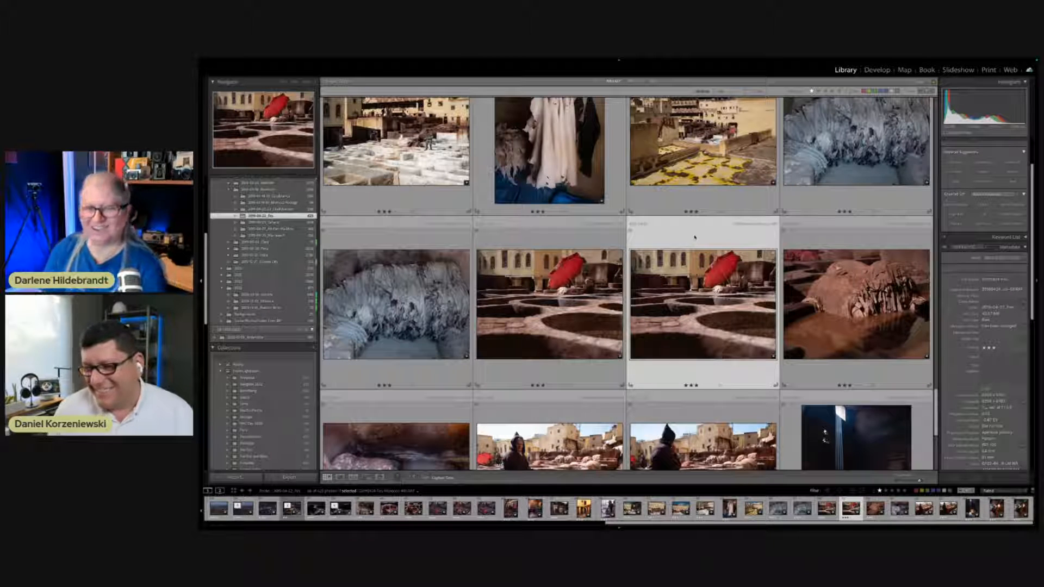
scroll(695, 237, "down", 1)
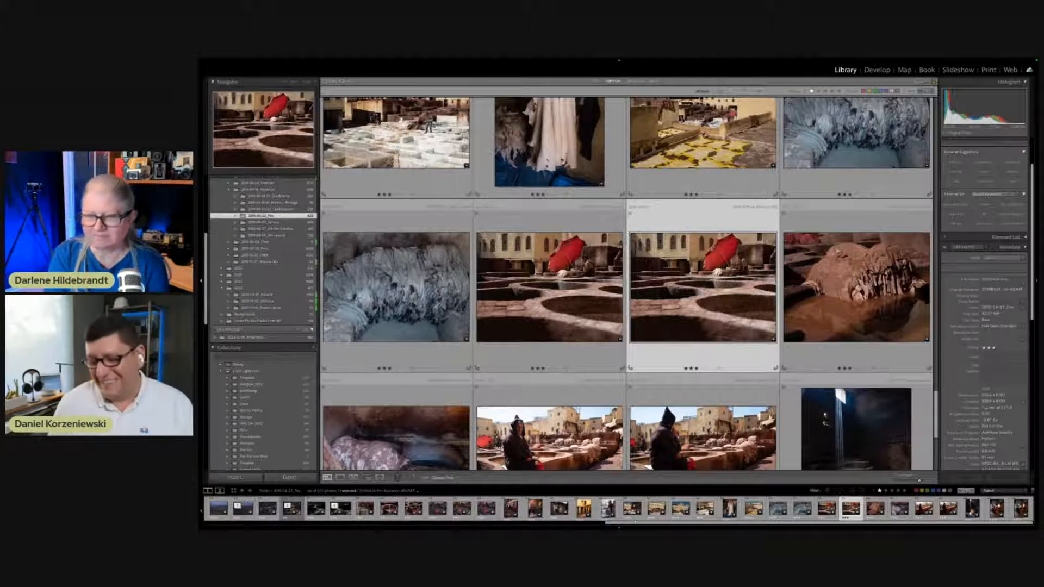
key("ctrl+Return")
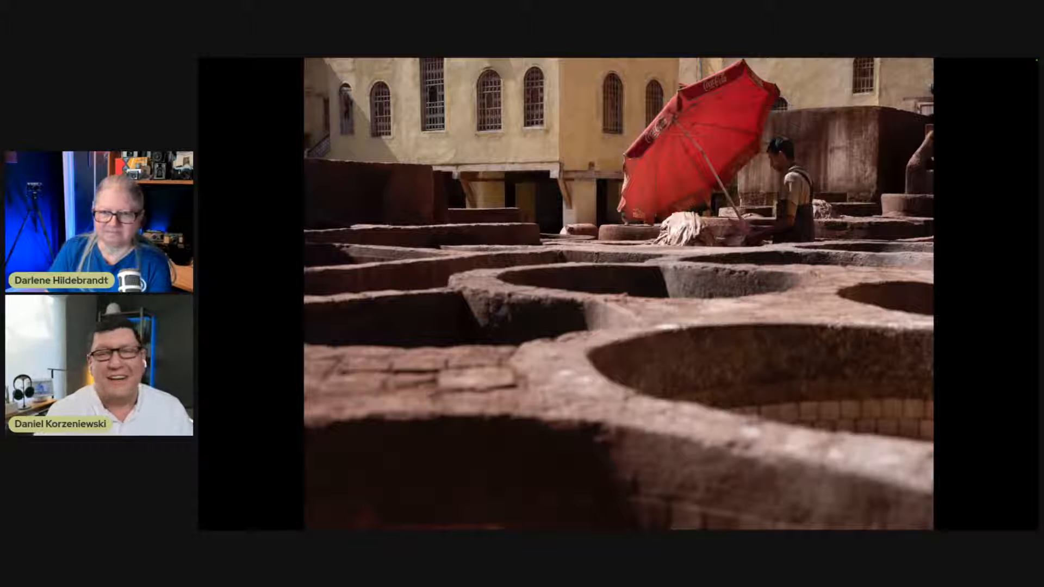
- Leave the tannery photo's full-screen preview, select the last Fes photo of the man at the fire, and show it full screen
key("Escape")
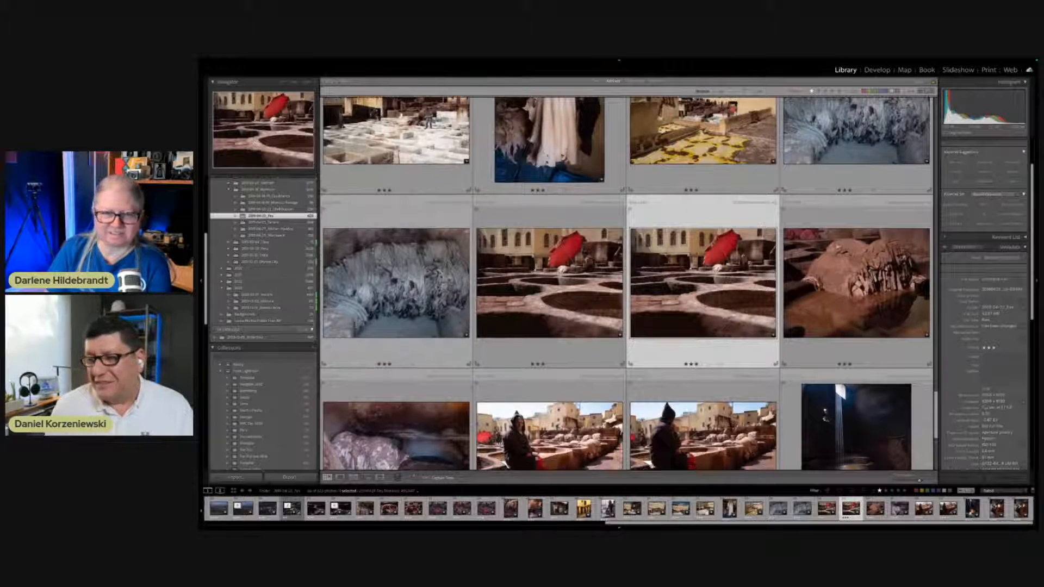
scroll(464, 272, "down", 3)
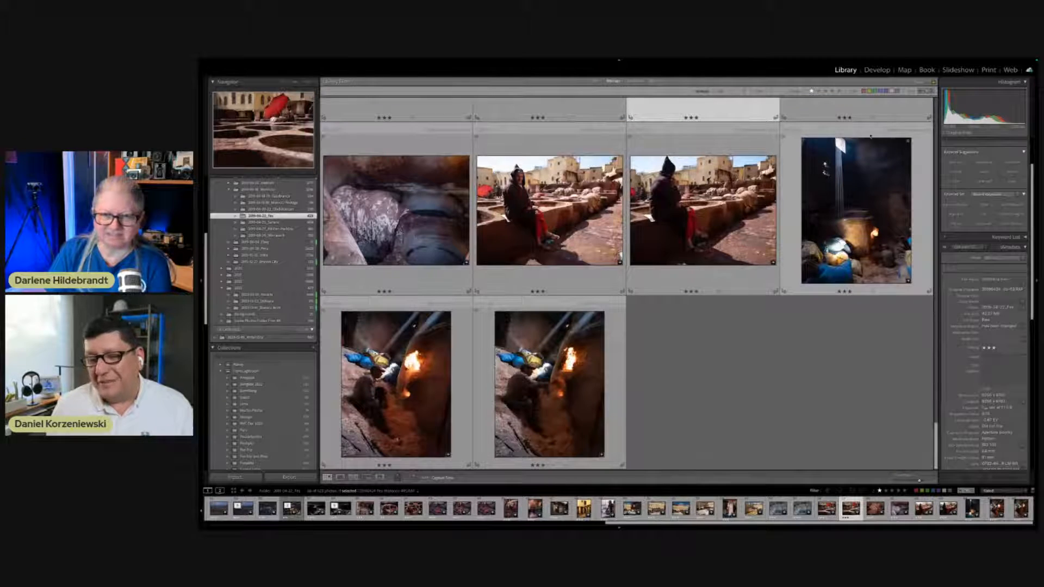
left_click(489, 360)
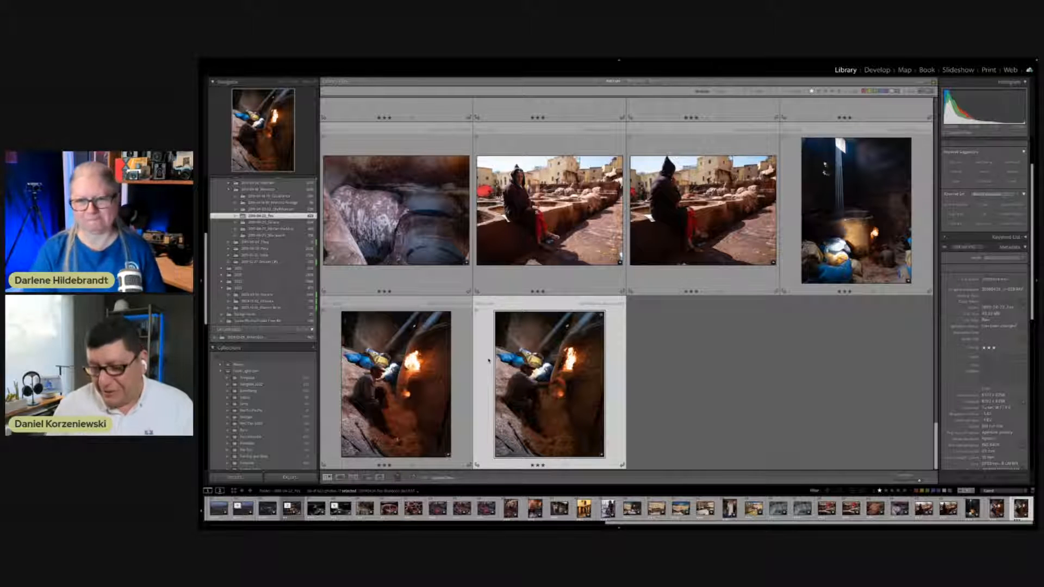
key("f")
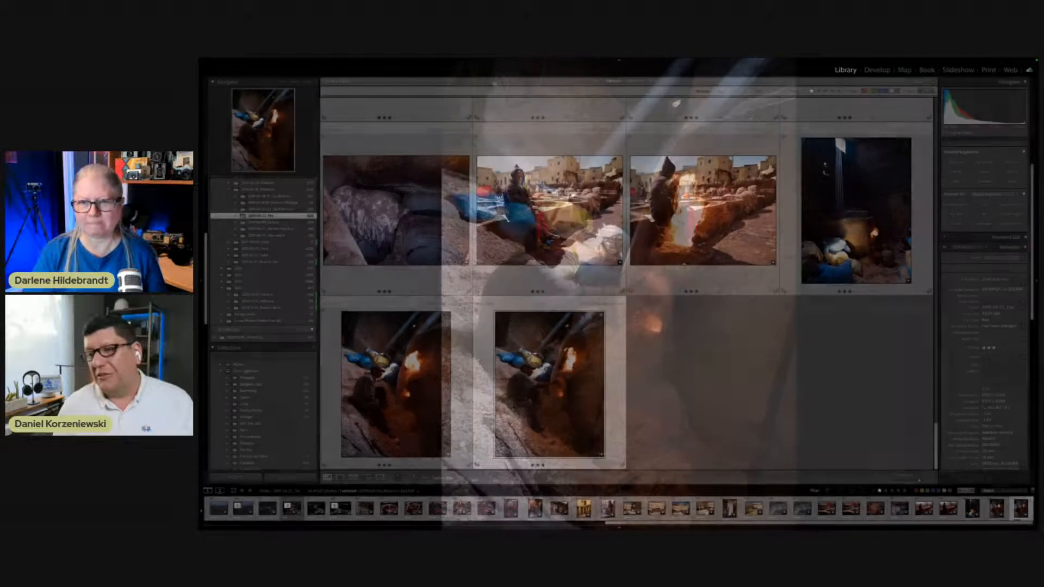
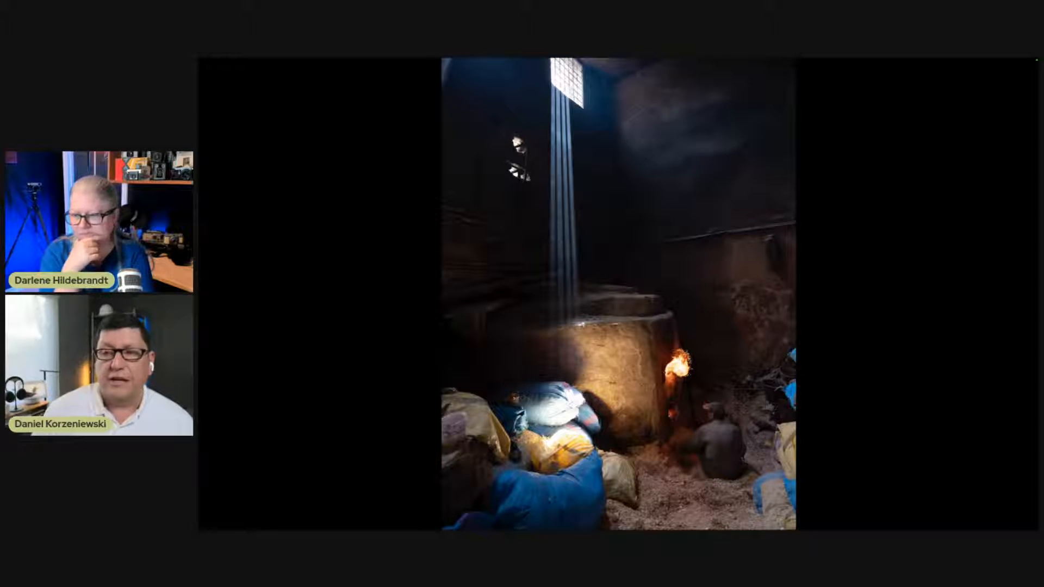
- Compare the furnace photos full screen, settle on the shot of the man resting beside the flames, and leave the preview
key("Right")
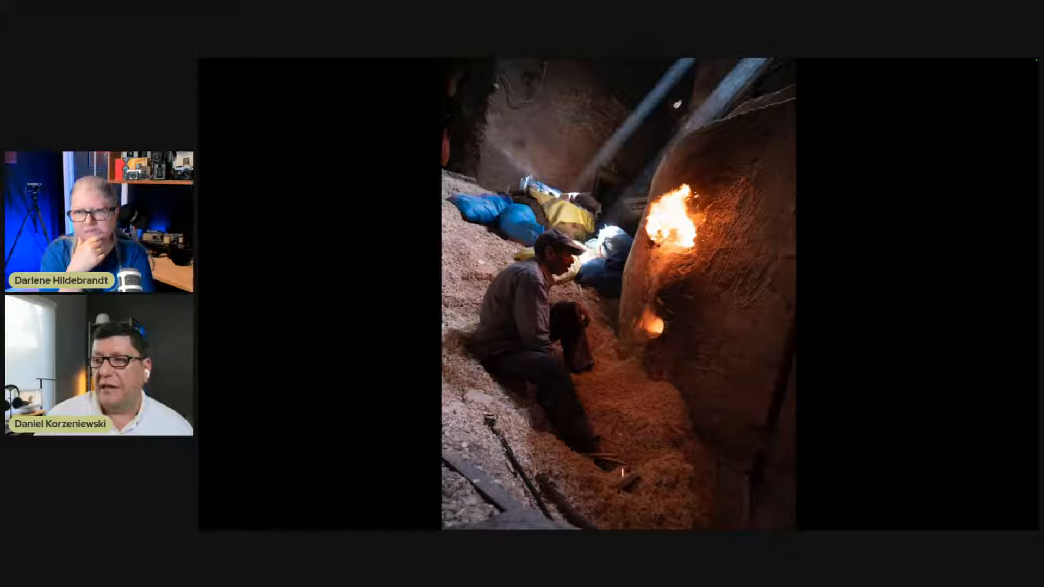
key("Right")
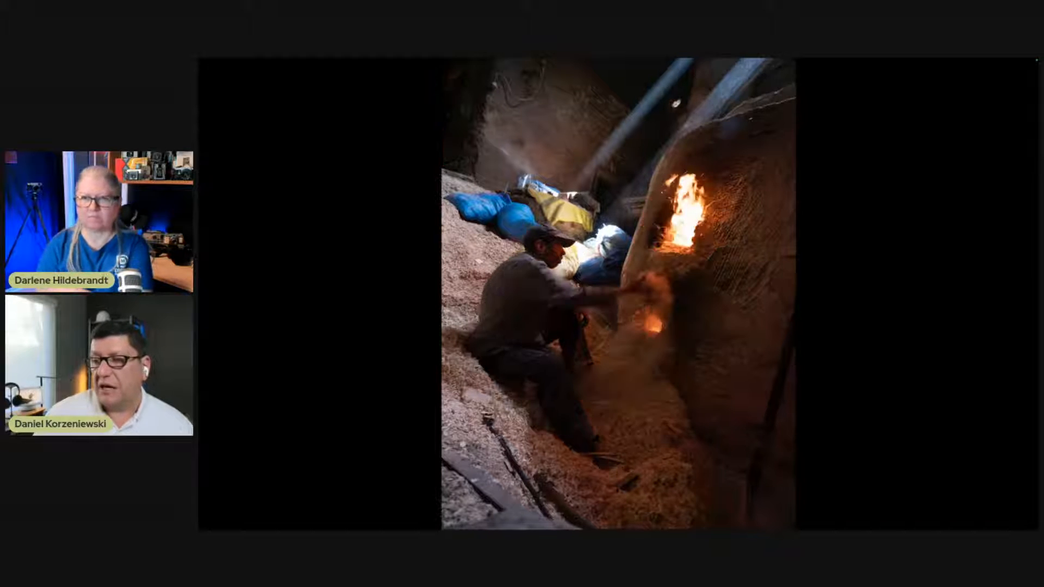
key("Right")
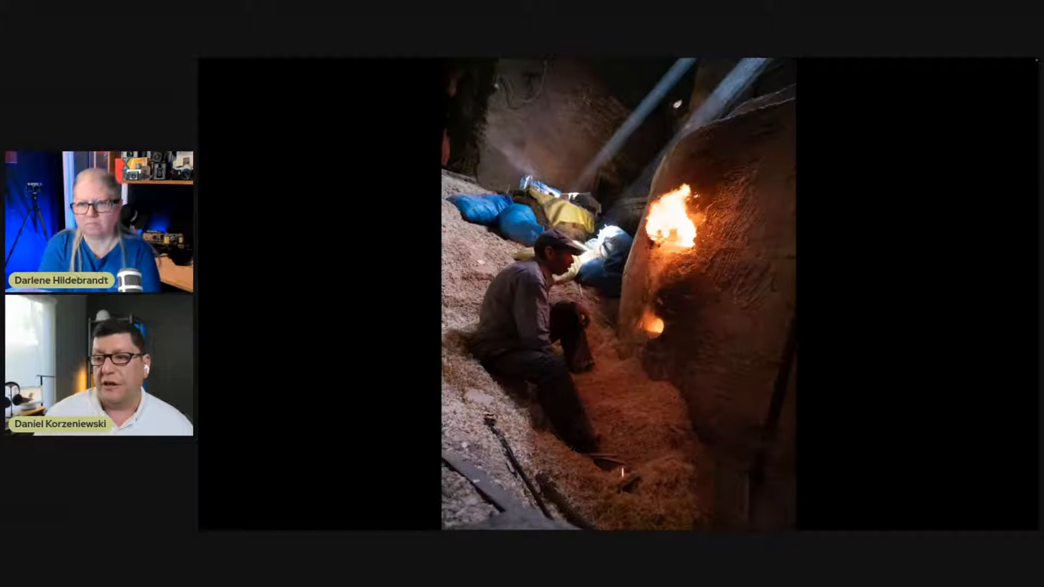
key("Right")
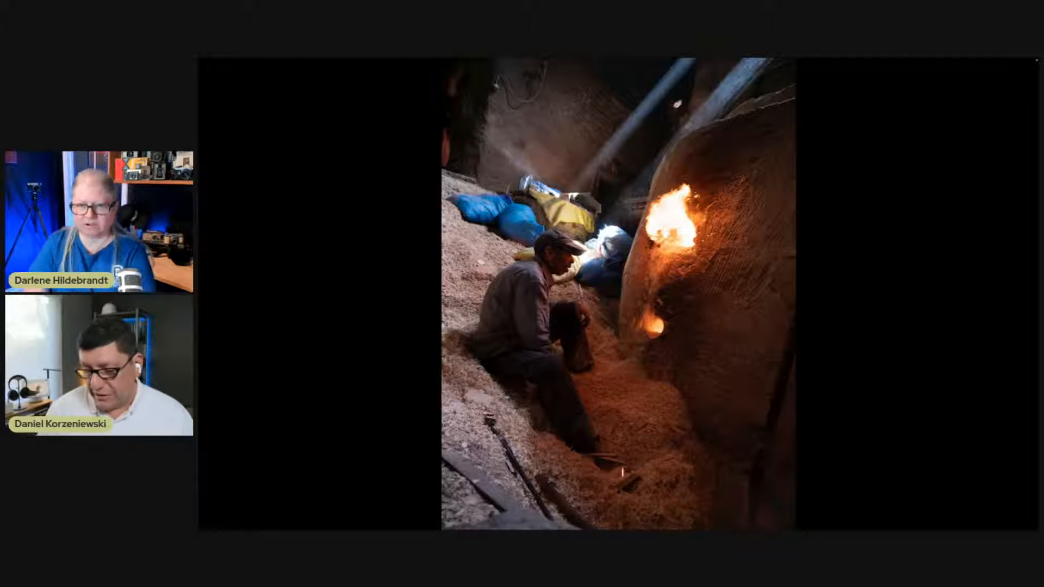
key("f")
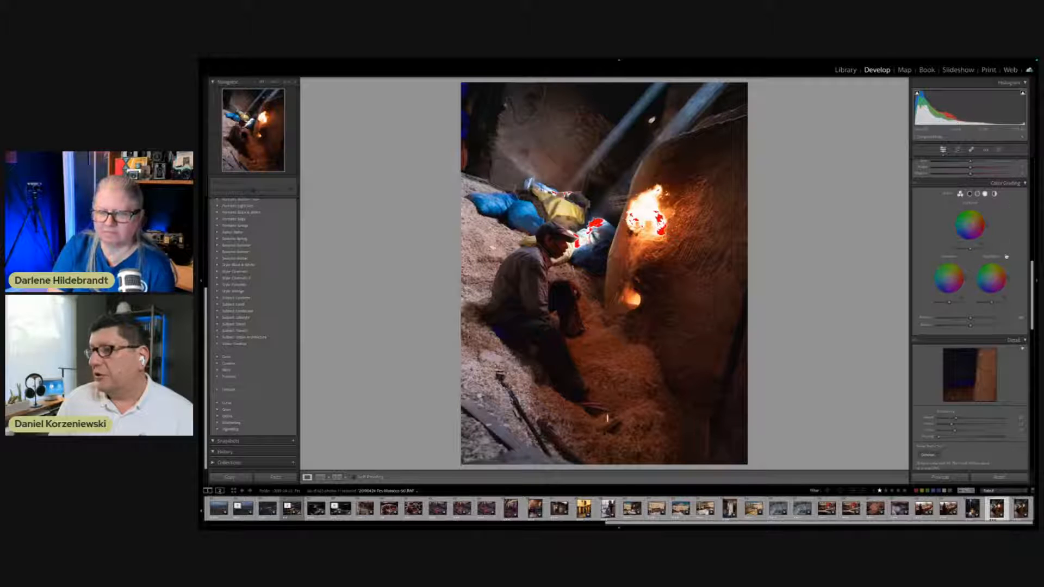
- Open the profile browser and preview the ASTIA/Soft, CLASSIC CHROME, CLASSIC Neg and ACROS camera profiles on the furnace photo
scroll(1007, 256, "up", 8)
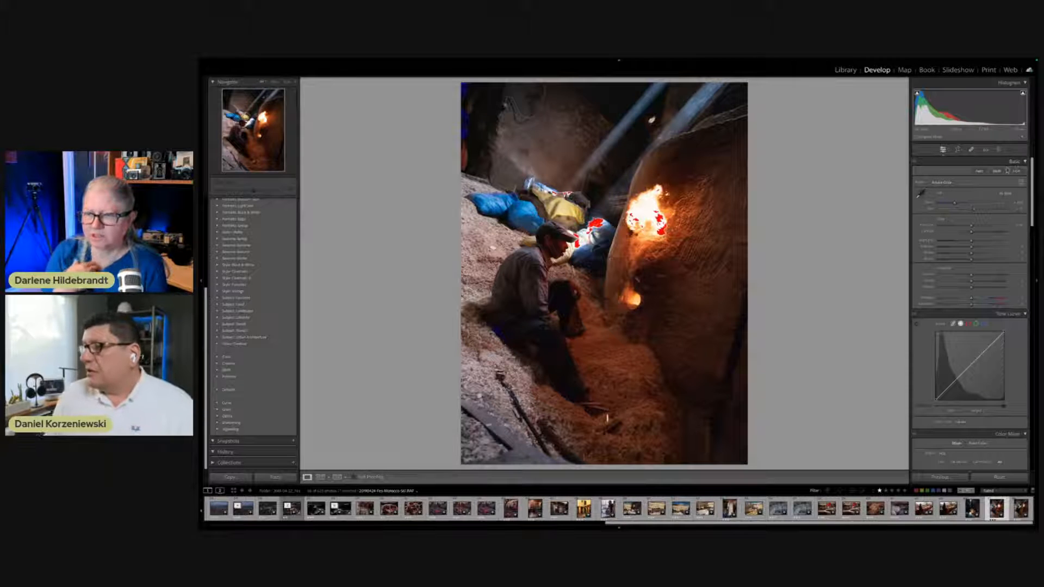
left_click(1021, 182)
left_click(931, 246)
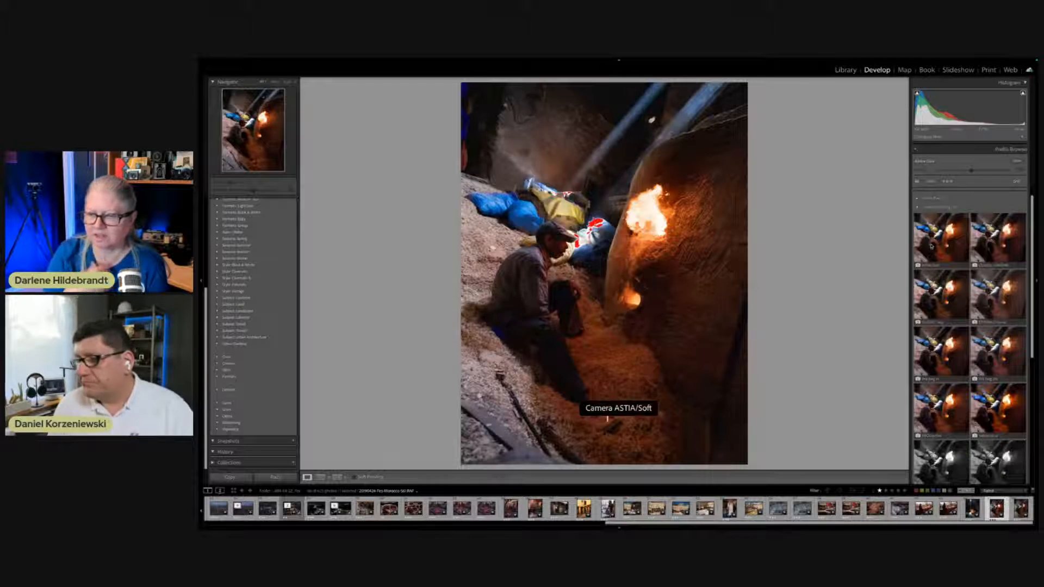
left_click(999, 243)
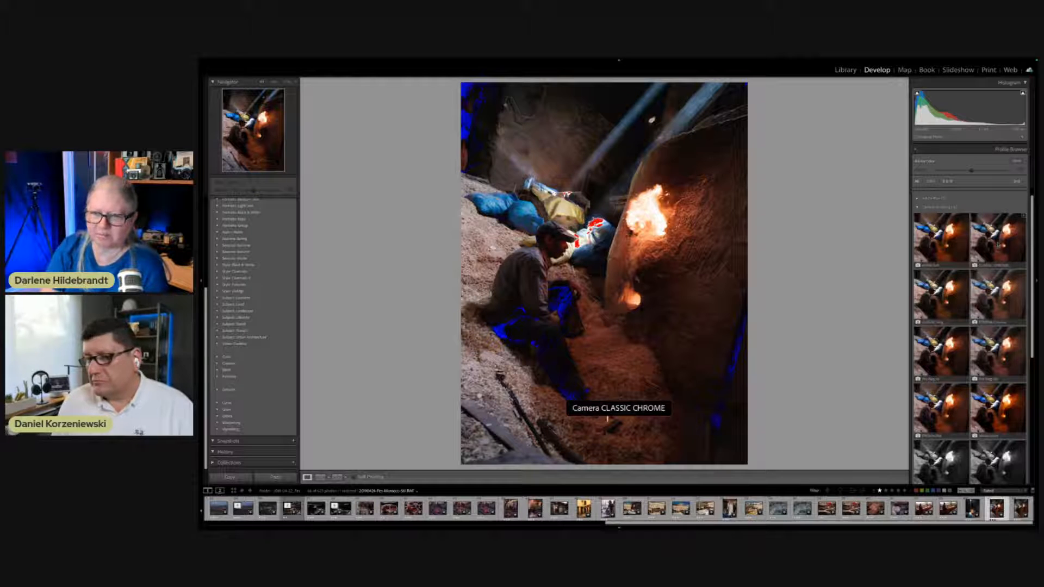
left_click(940, 307)
scroll(930, 324, "down", 1)
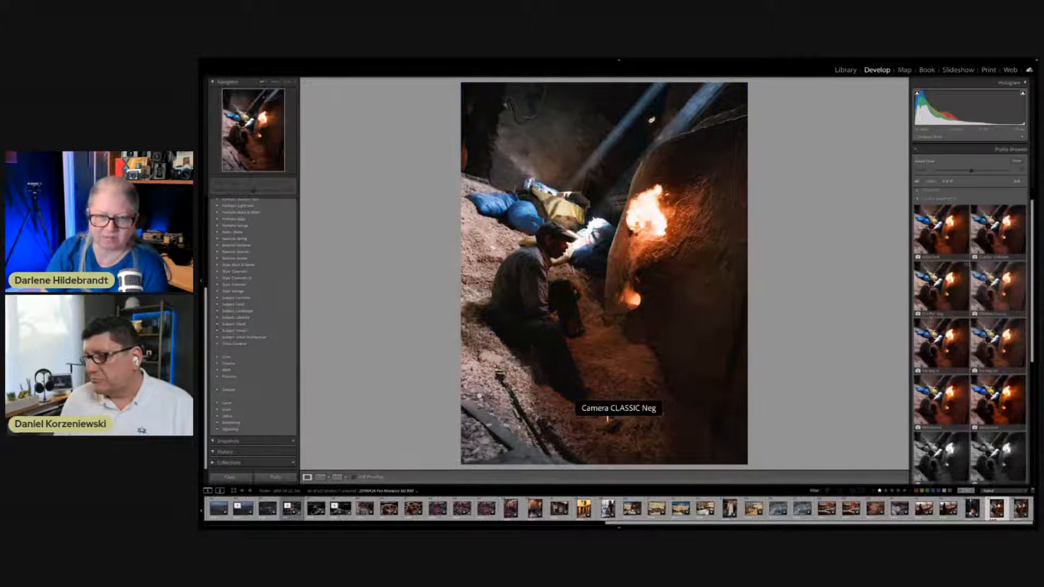
left_click(938, 344)
scroll(938, 344, "down", 1)
left_click(939, 360)
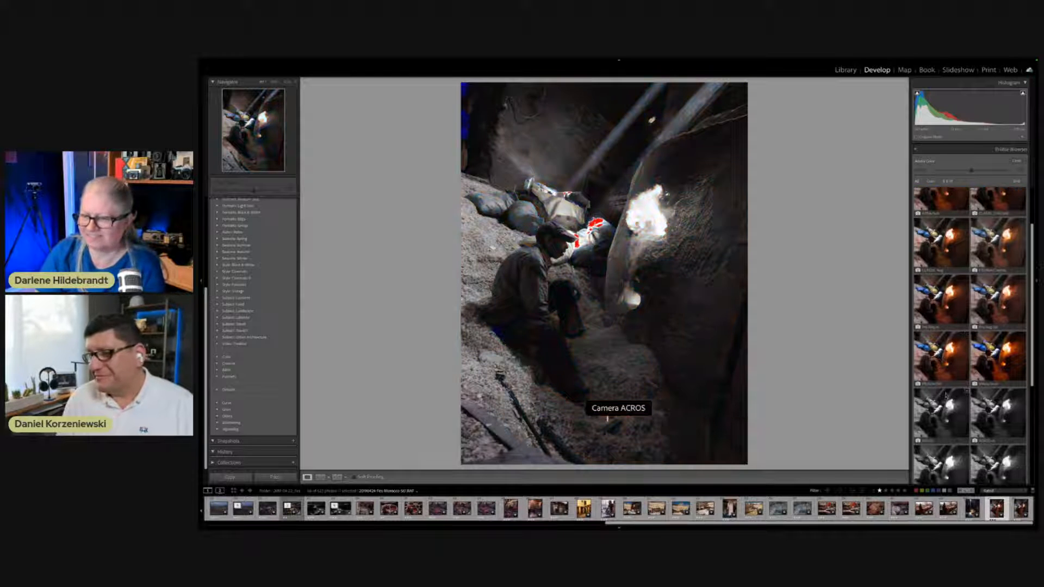
- Apply the Camera CLASSIC CHROME profile to the furnace photo and close the profile browser
scroll(946, 382, "up", 3)
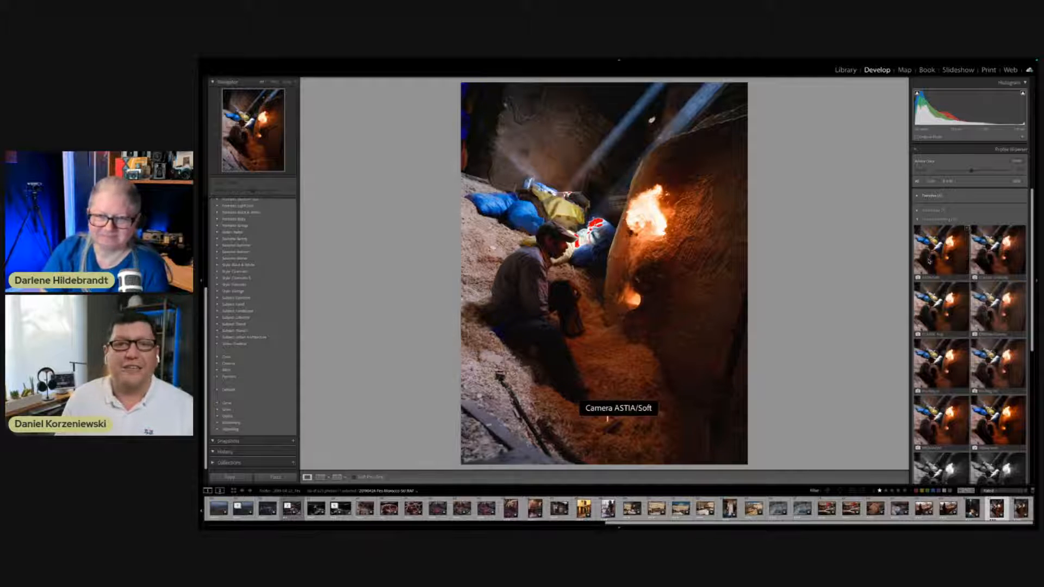
left_click(997, 251)
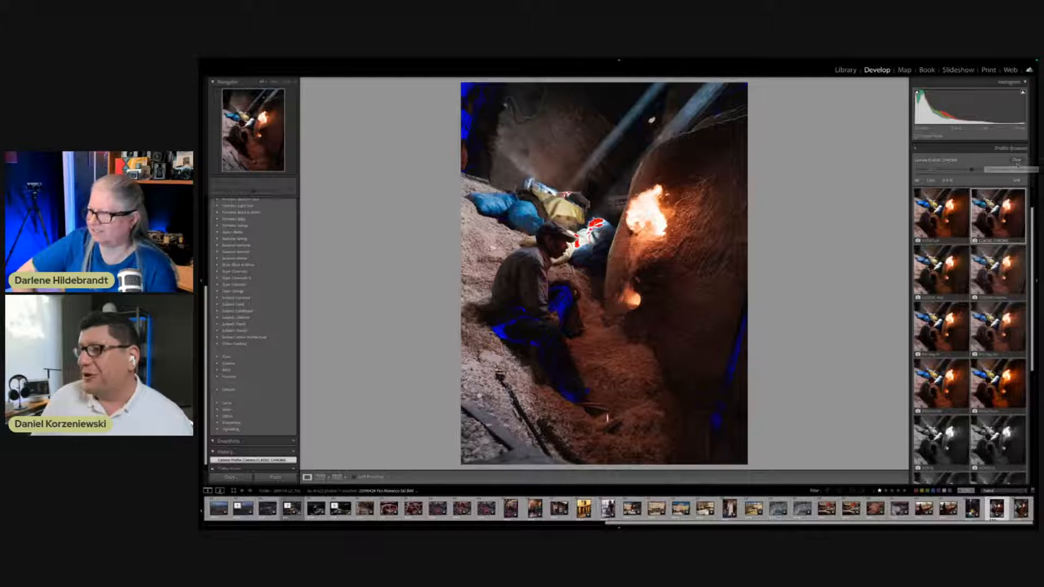
left_click(1015, 180)
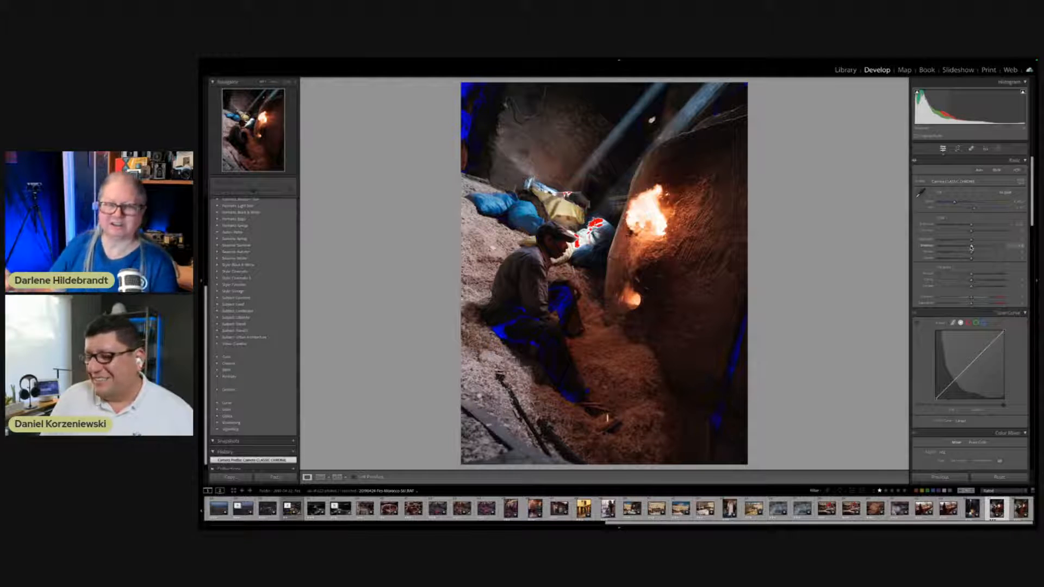
- Slightly raise the whole photo's exposure, shadows, texture, vibrance and saturation, and lower its highlights
left_click_drag(972, 247, 974, 226)
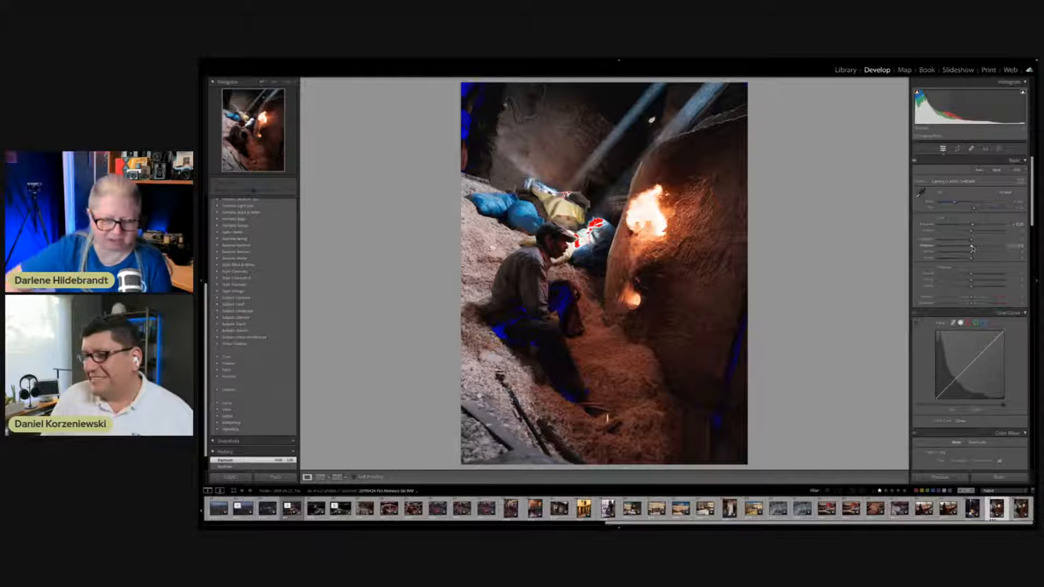
left_click_drag(973, 248, 984, 248)
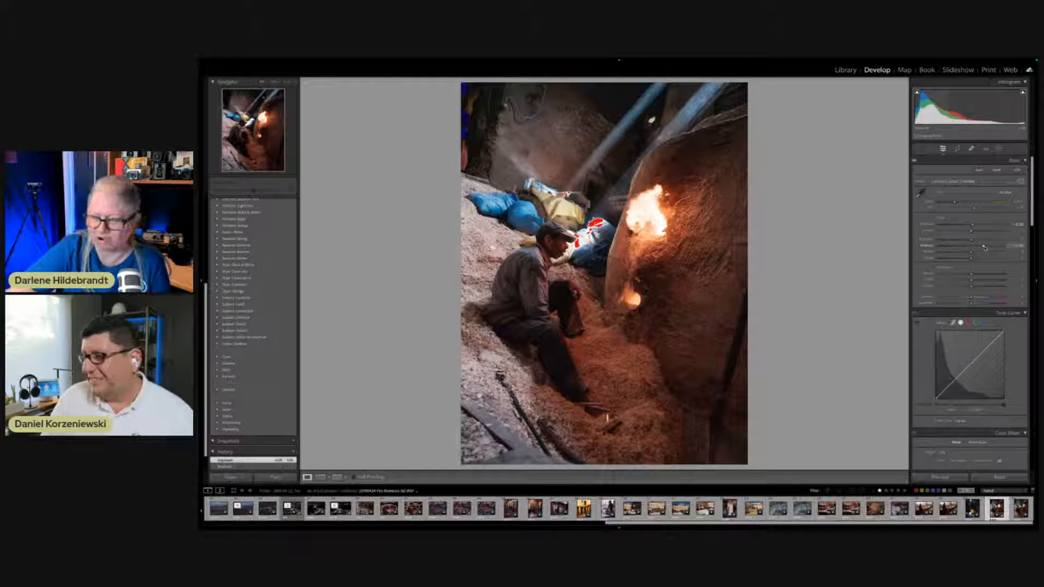
left_click_drag(972, 239, 959, 242)
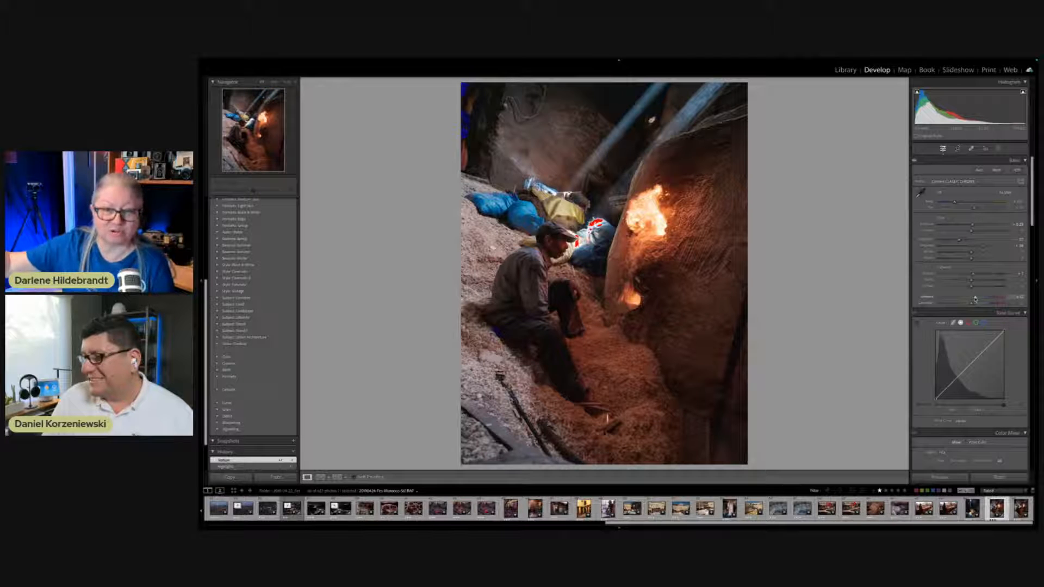
left_click_drag(975, 299, 974, 308)
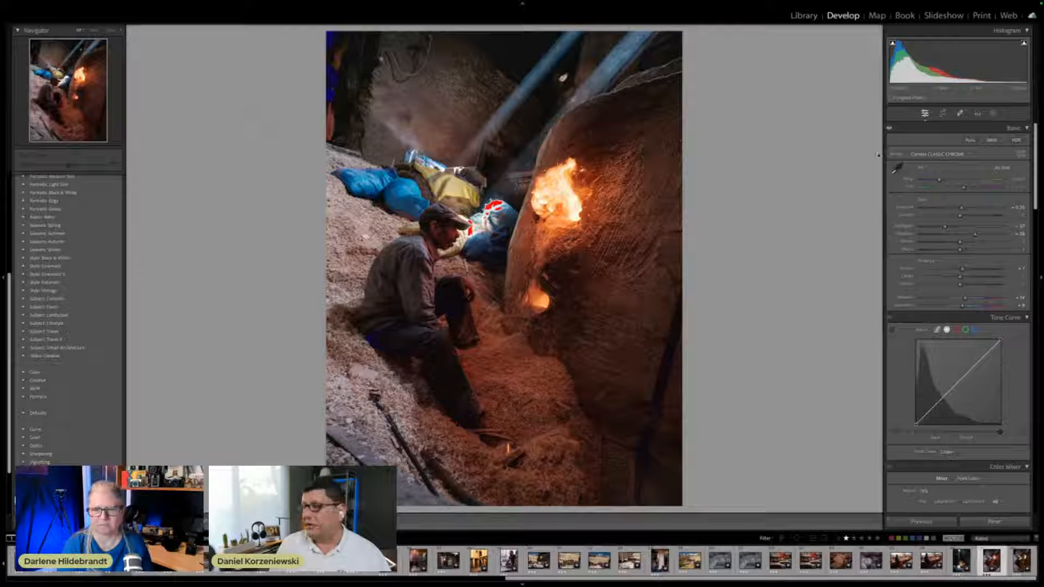
- Add a diagonal linear gradient mask over the photo's upper-left corner, fading out around the man's head and upper body
left_click(994, 114)
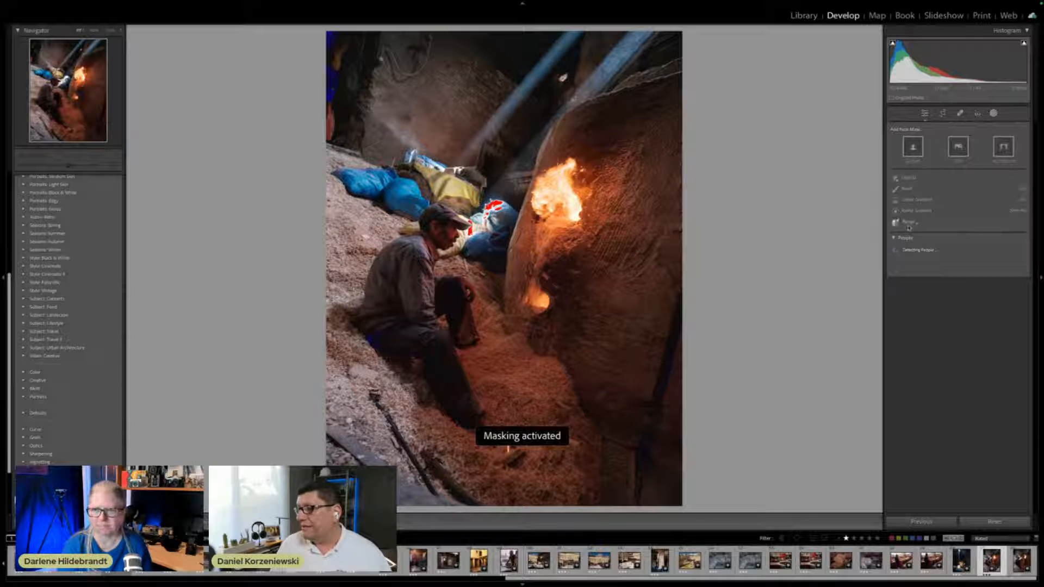
left_click(916, 201)
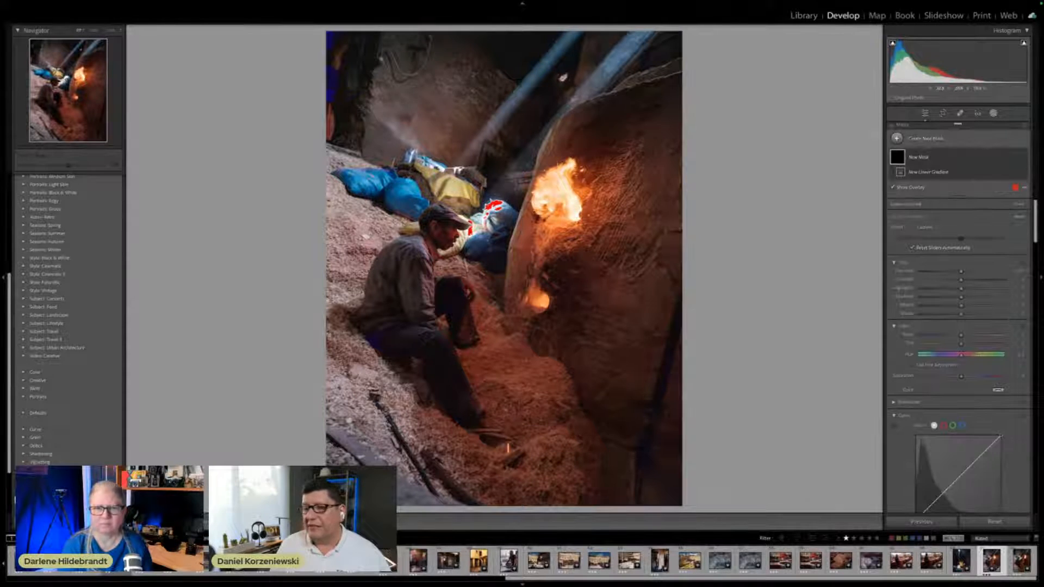
left_click_drag(405, 175, 462, 230)
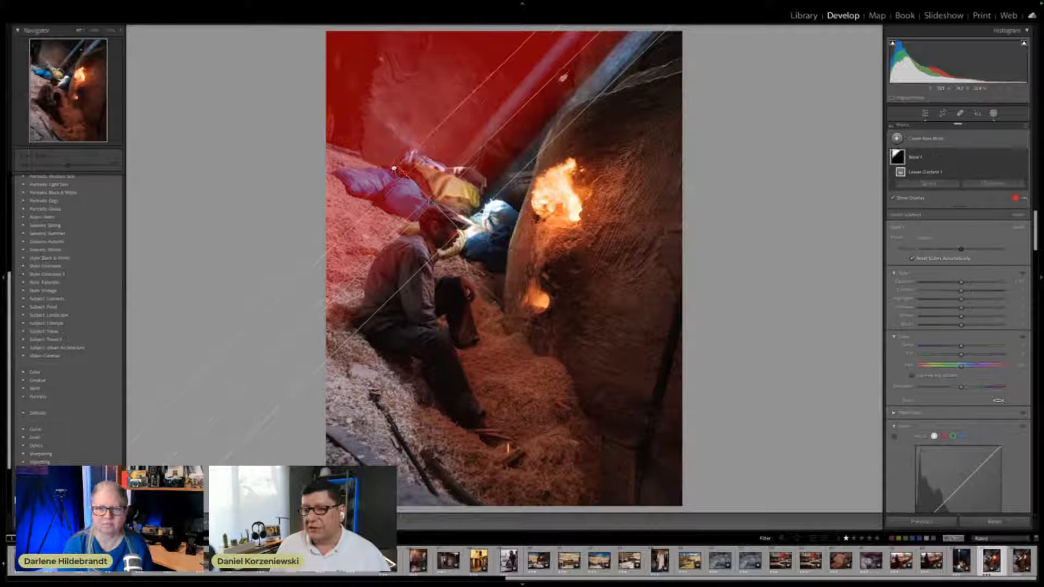
left_click_drag(394, 168, 390, 159)
left_click_drag(461, 229, 473, 244)
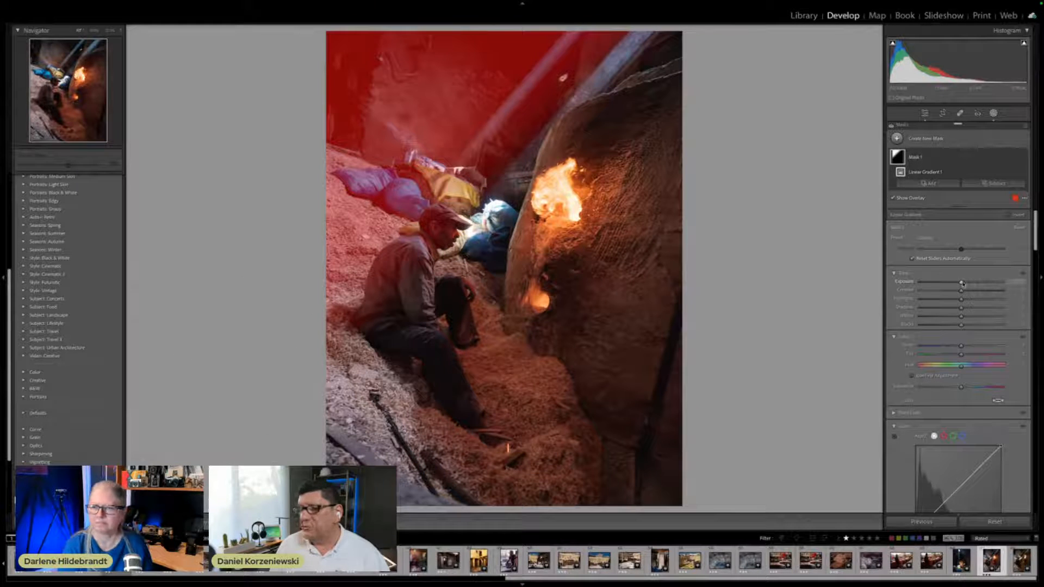
- Lower the exposure of the upper-left gradient mask, try reducing its highlights, and reset the highlights
left_click_drag(962, 283, 949, 285)
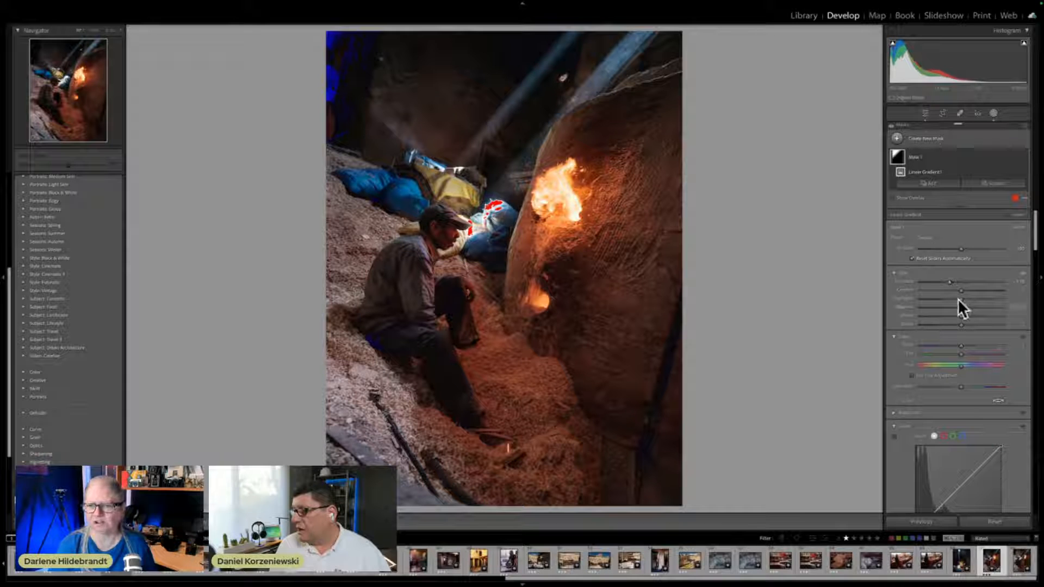
mouse_move(959, 299)
left_mouse_down()
mouse_move(947, 300)
mouse_move(955, 303)
left_mouse_up()
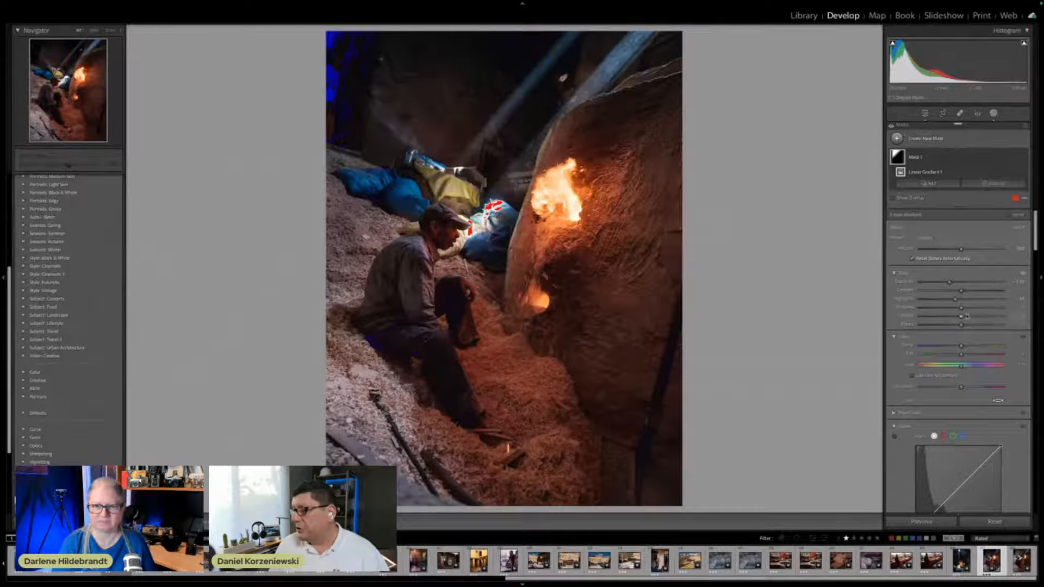
double_click(908, 301)
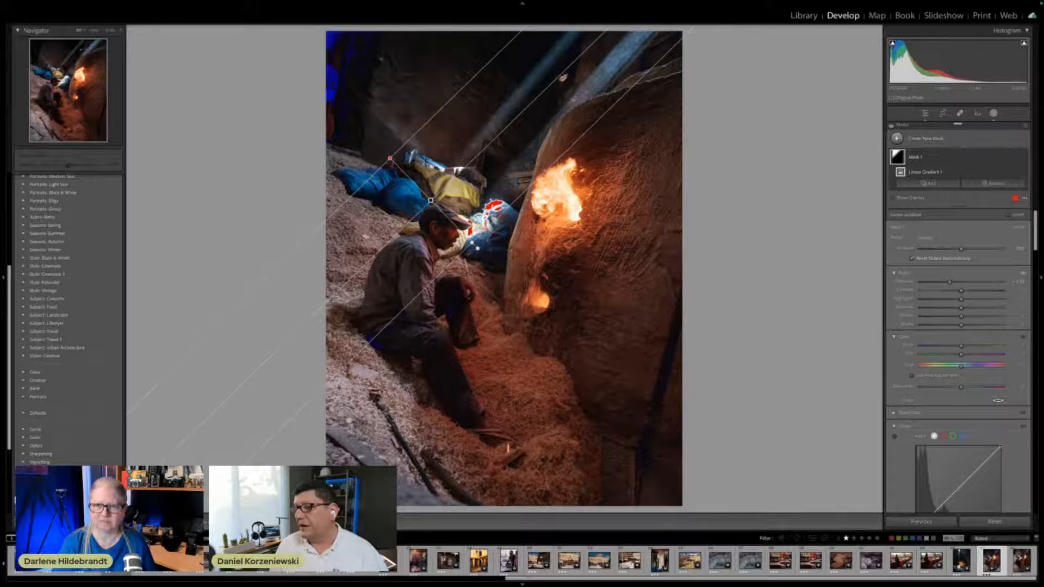
- Add a second diagonal linear gradient mask over the photo's lower-left corner and lower its exposure
left_click(924, 138)
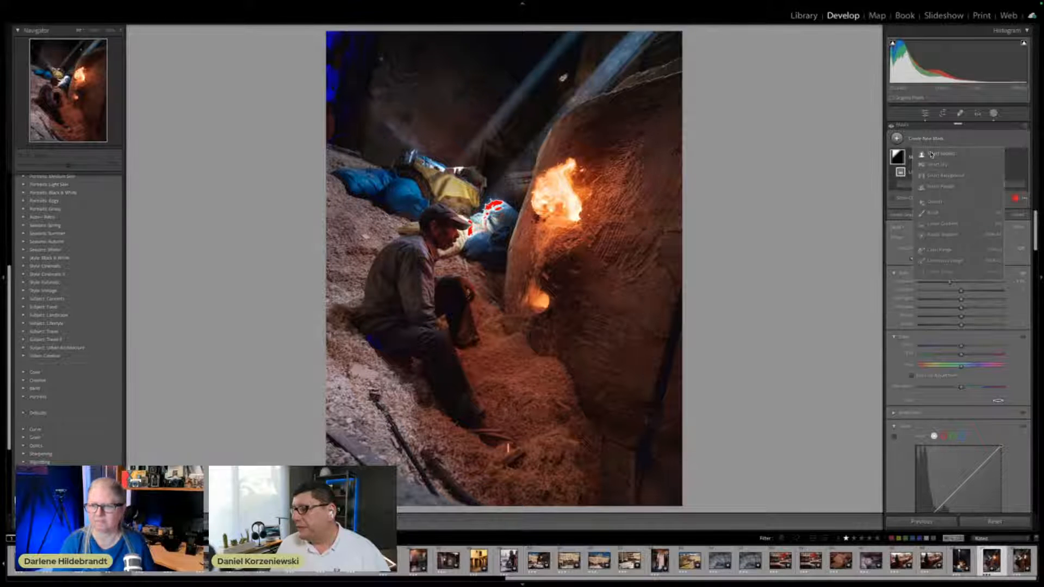
left_click(943, 224)
left_click_drag(408, 426, 460, 381)
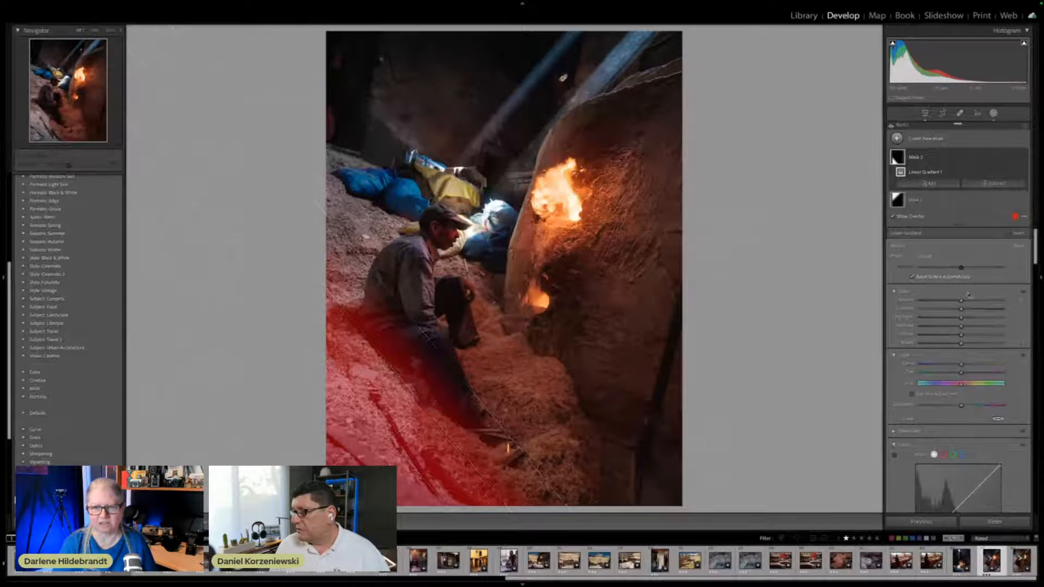
left_click_drag(961, 302, 951, 304)
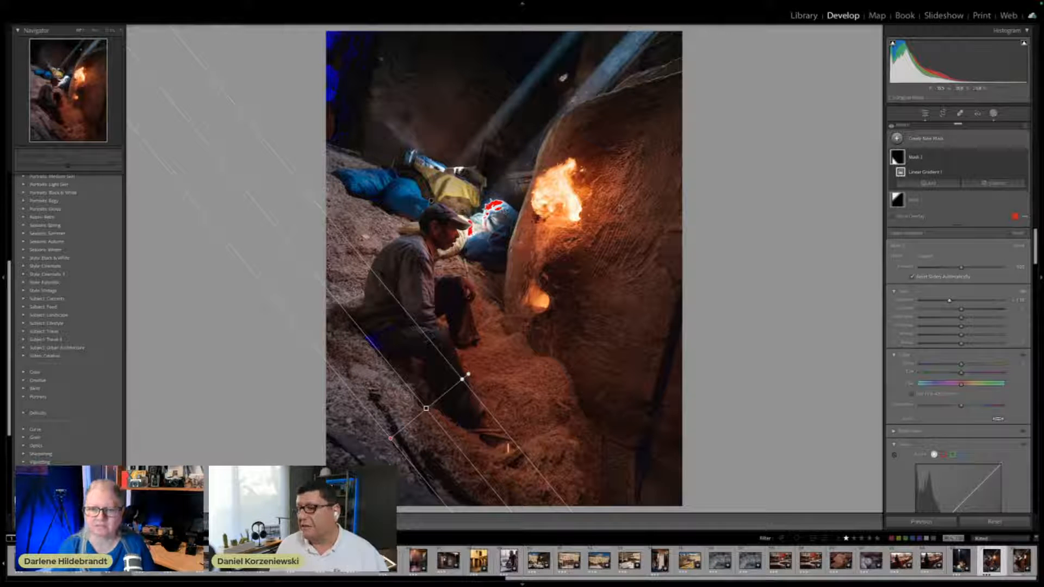
- Add a small radial gradient mask over the bright bag just in front of the man's face
left_click(994, 114)
left_click(994, 114)
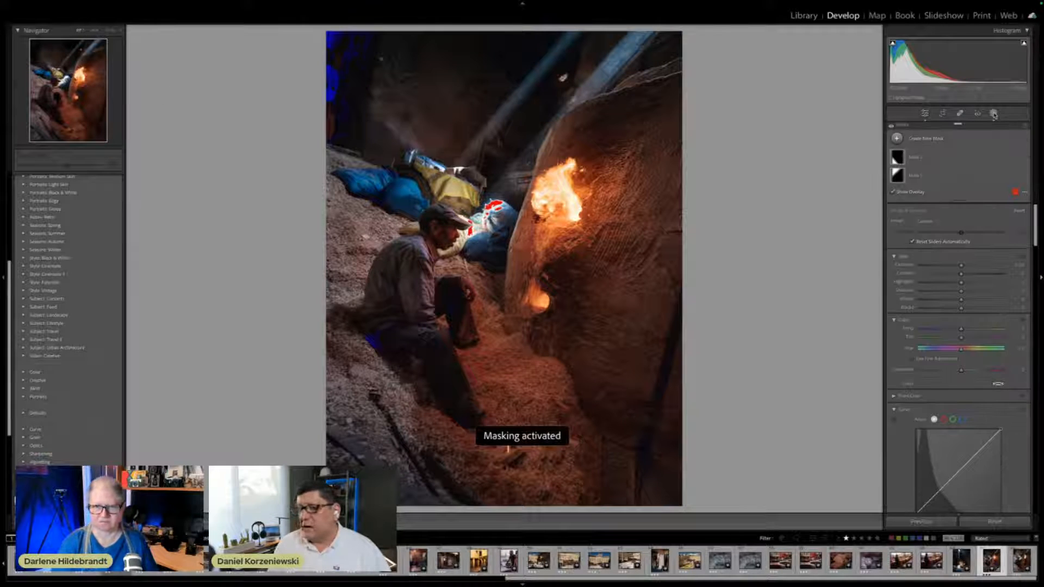
left_click(898, 138)
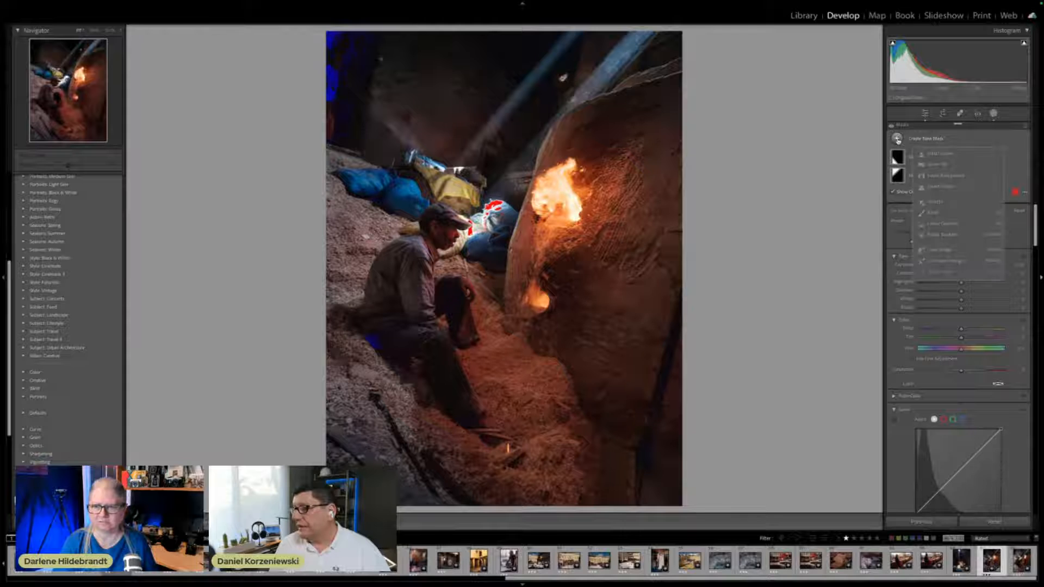
left_click(949, 237)
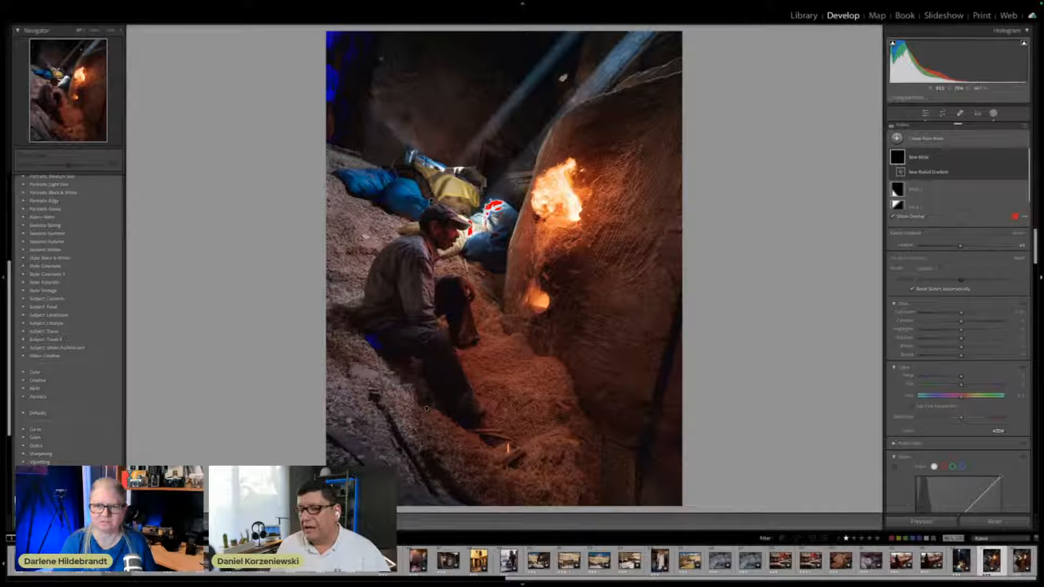
mouse_move(478, 218)
left_mouse_down()
mouse_move(512, 249)
mouse_move(521, 194)
mouse_move(483, 220)
left_mouse_up()
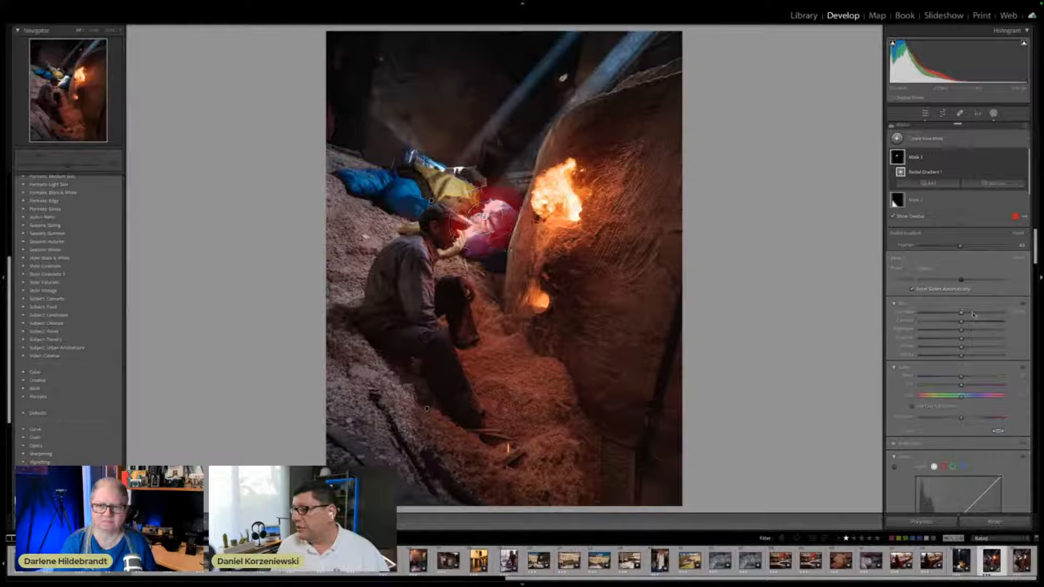
- Slightly lower the exposure and highlights of the radial gradient mask over the bright bag
left_click_drag(961, 314, 953, 314)
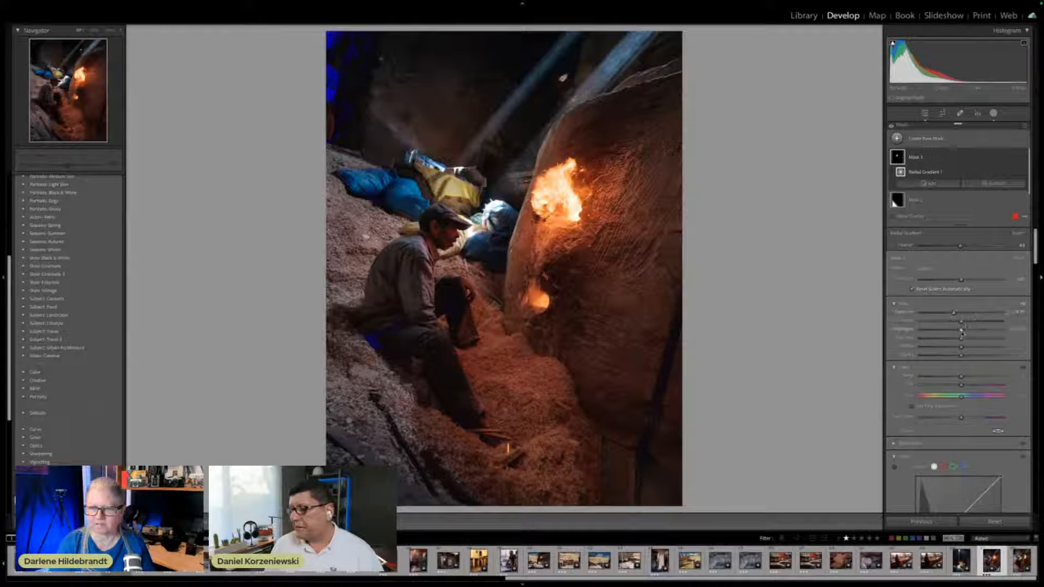
left_click_drag(962, 330, 952, 336)
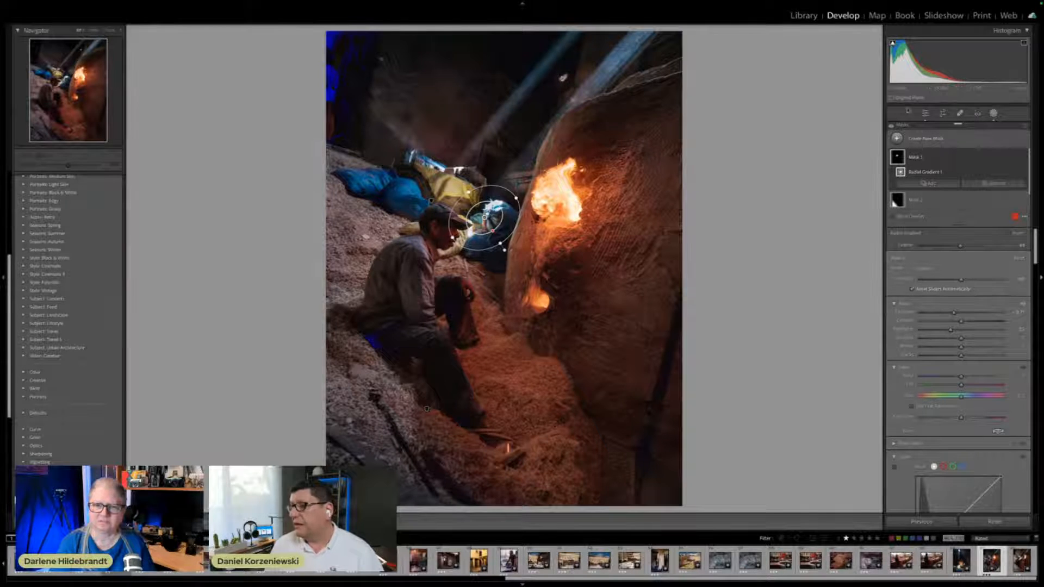
left_click(993, 113)
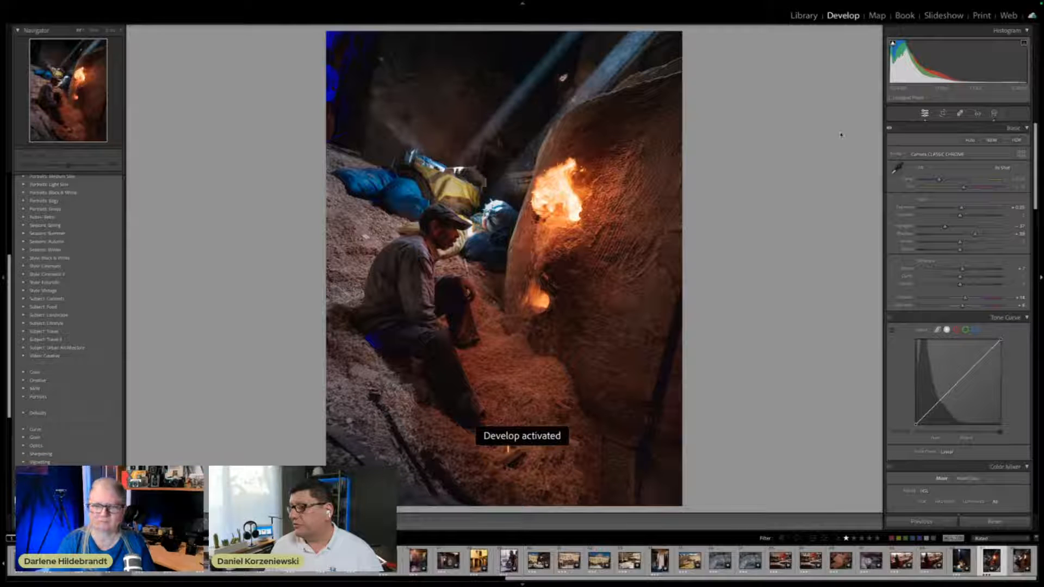
- Create a new mask that automatically selects the photo's subject
left_click(992, 113)
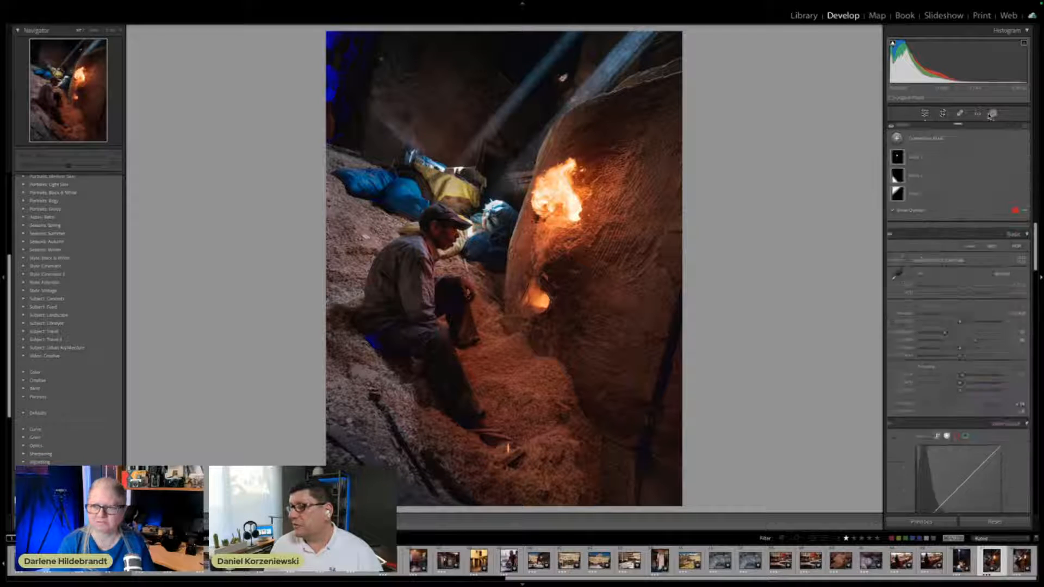
left_click(897, 139)
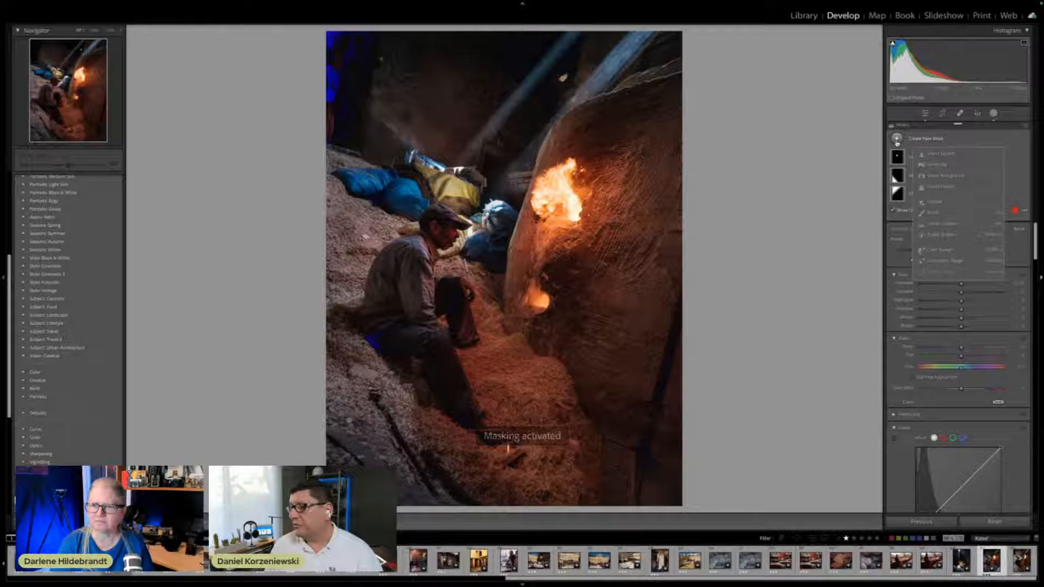
left_click(933, 155)
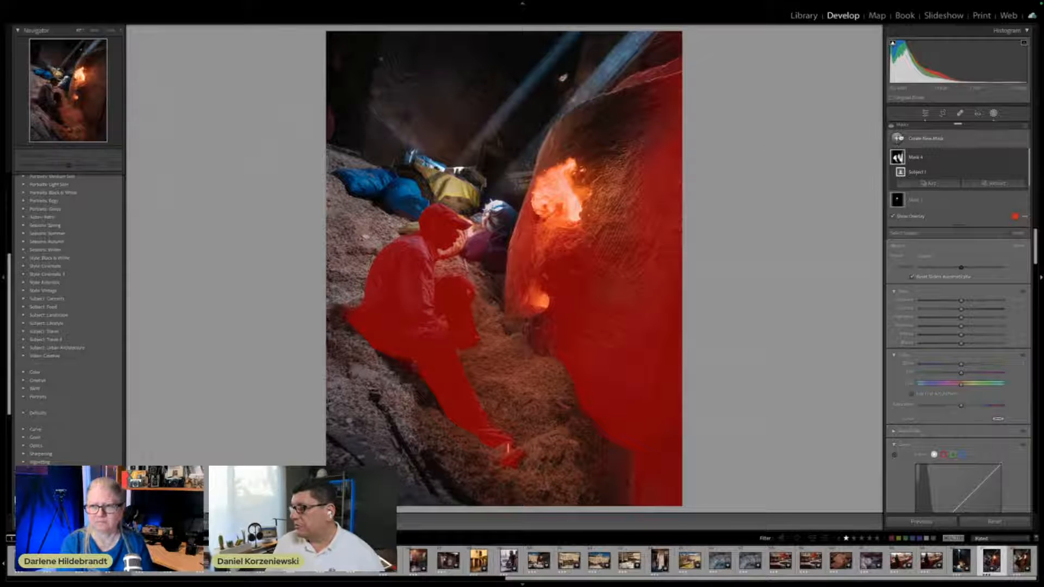
left_click(1015, 157)
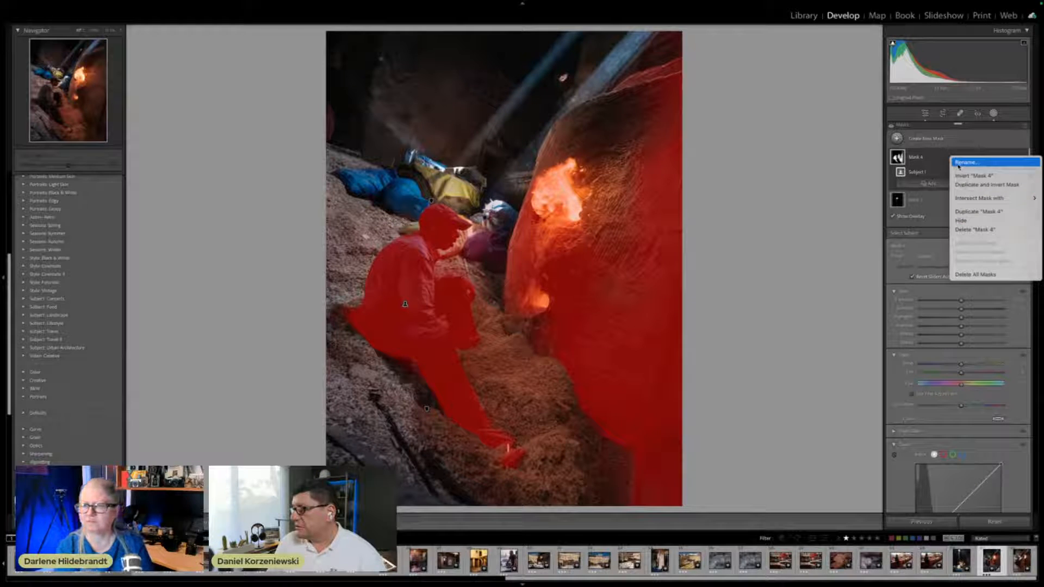
left_click(959, 163)
left_click(1016, 174)
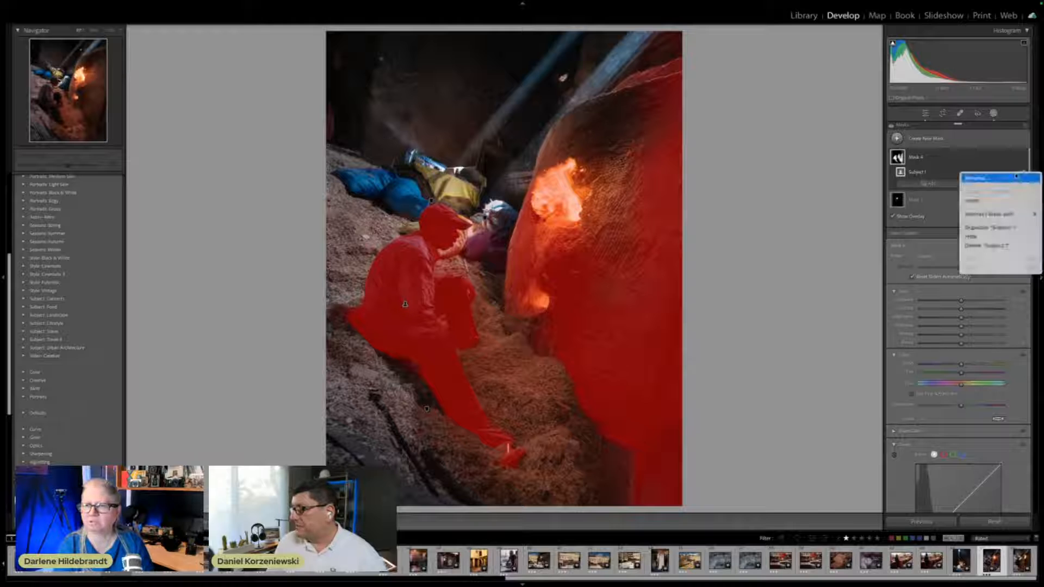
left_click(1013, 177)
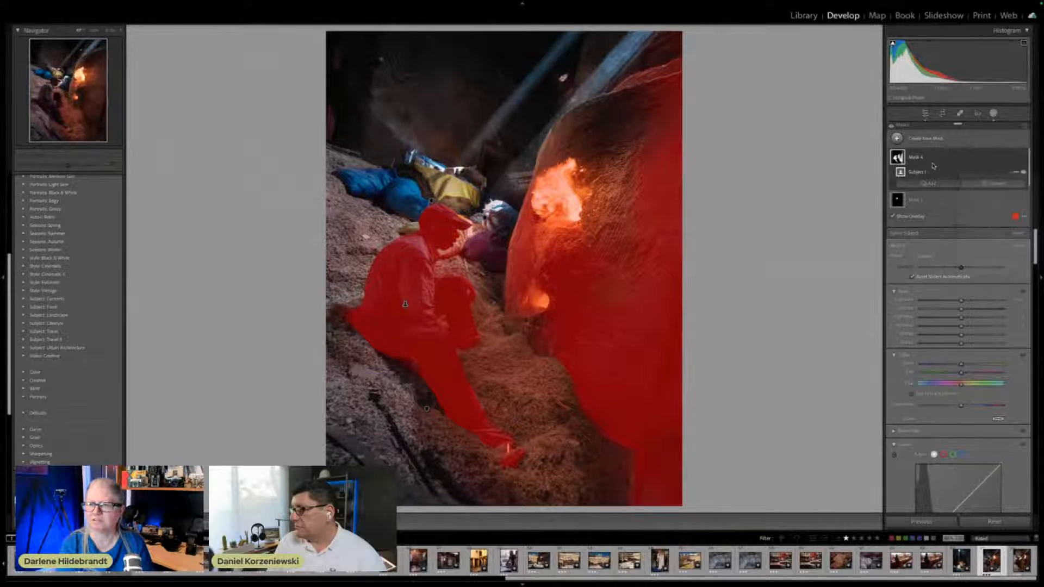
- Subtract the furnace wall and flames from the subject mask with an enlarged, full-flow brush
left_click(989, 181)
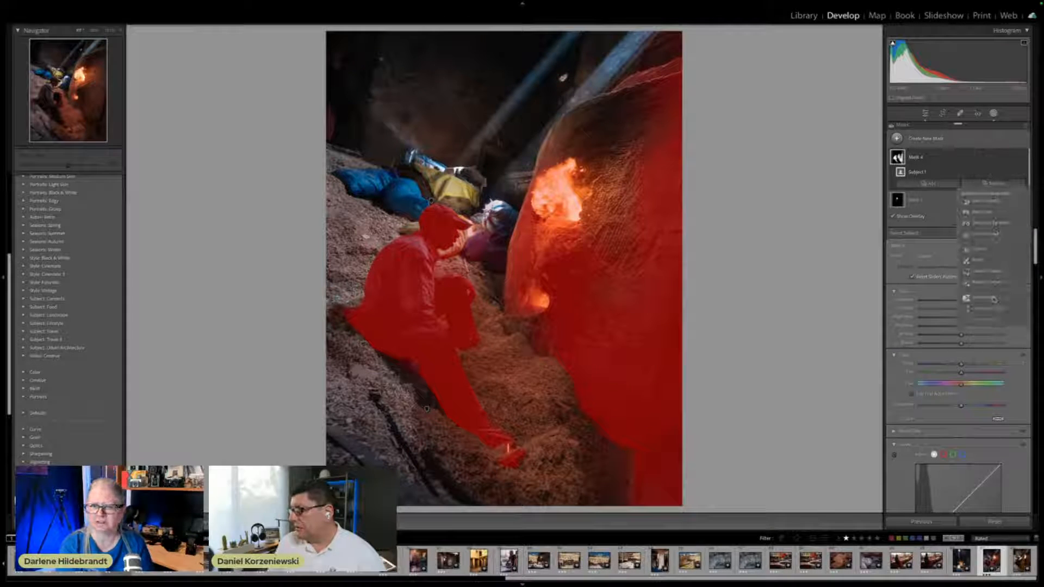
left_click(978, 260)
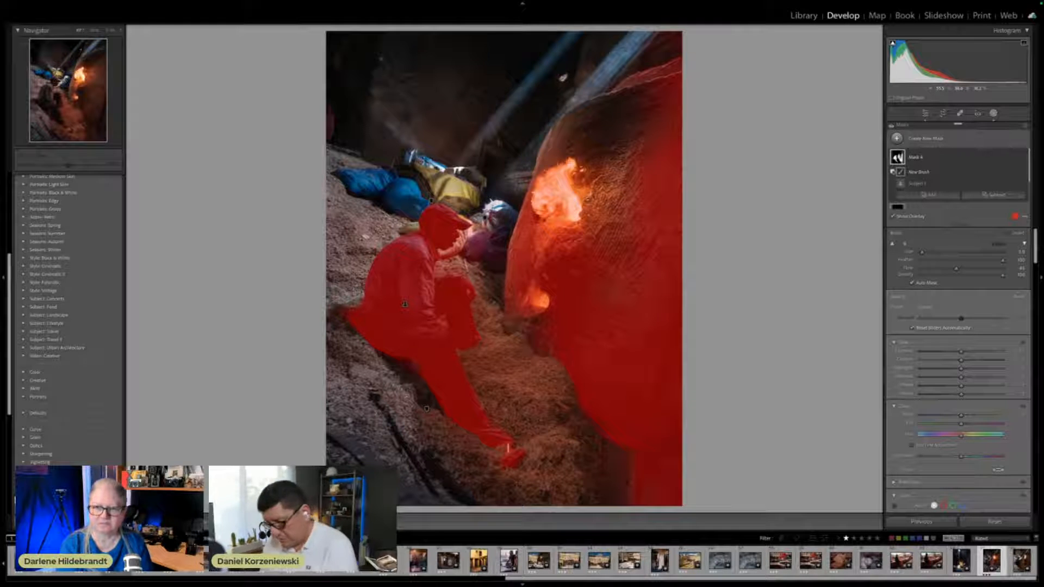
key("bracketright")
key("bracketright")
key("bracketright")
key("bracketright")
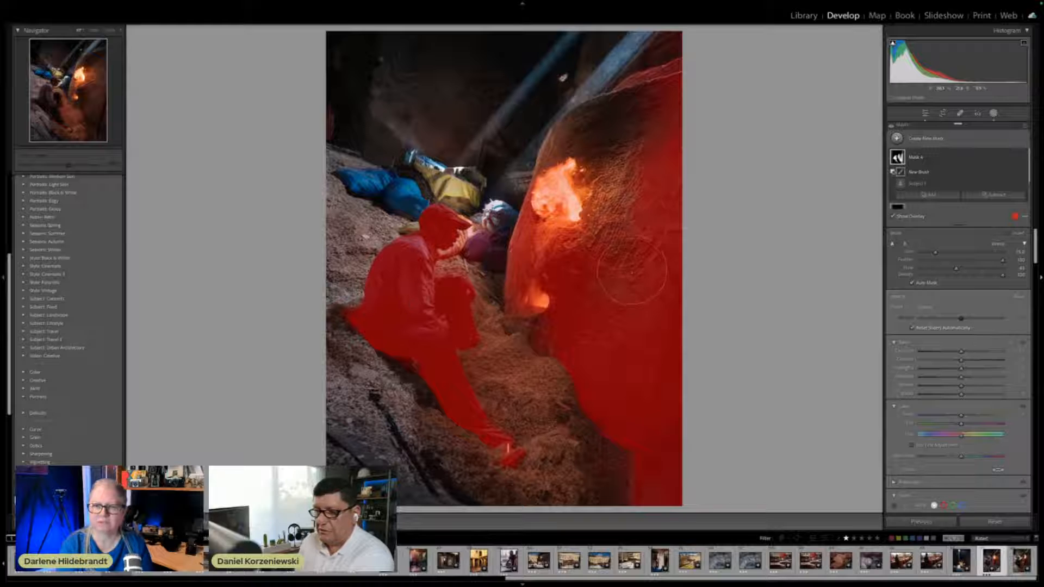
left_click(581, 189)
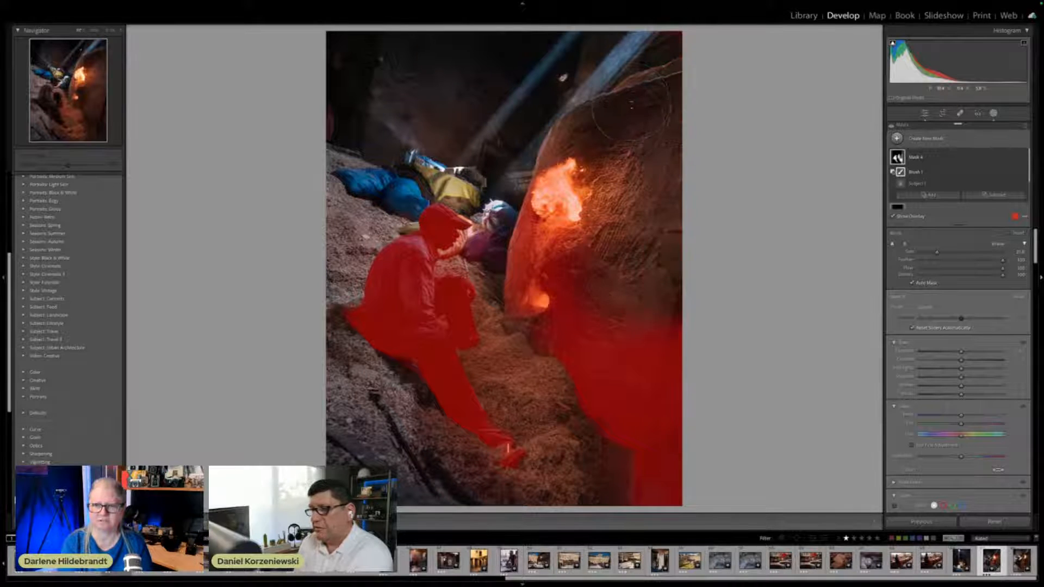
mouse_move(707, 376)
left_mouse_down()
mouse_move(655, 412)
mouse_move(656, 446)
mouse_move(619, 463)
mouse_move(595, 444)
mouse_move(560, 329)
mouse_move(671, 341)
left_mouse_up()
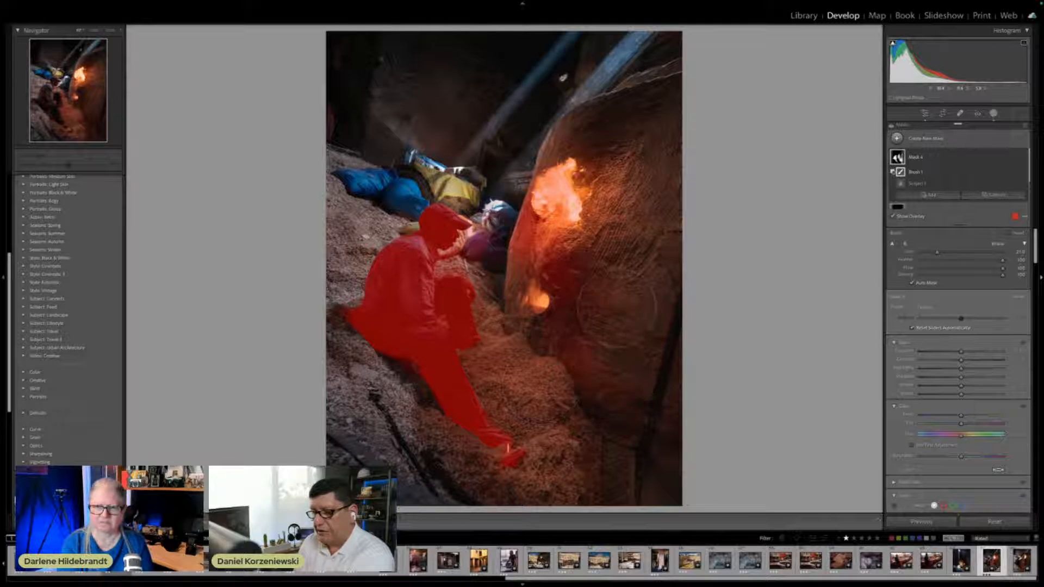
mouse_move(610, 296)
left_mouse_down()
mouse_move(582, 152)
mouse_move(557, 191)
mouse_move(625, 198)
mouse_move(601, 176)
left_mouse_up()
- Reduce the brush size and subtract the bag near the man's face and the stray area by his foot from the mask
scroll(587, 179, "down", 3)
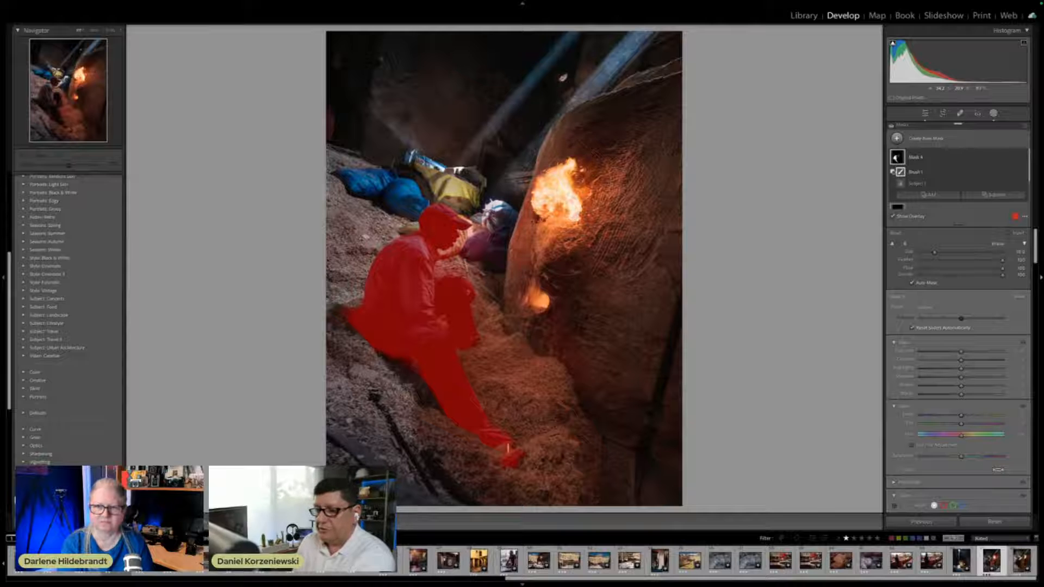
scroll(572, 166, "down", 2)
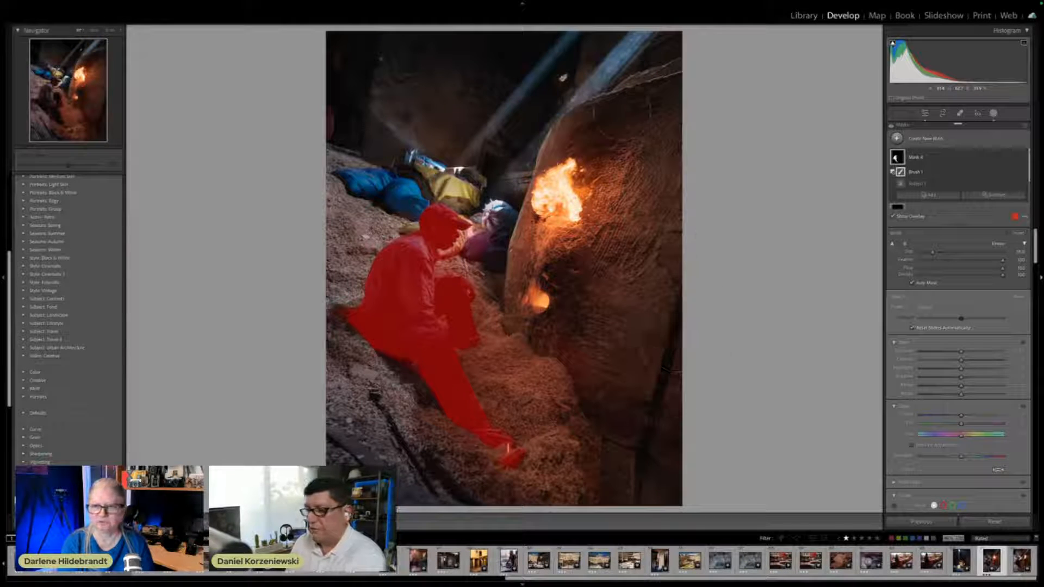
scroll(581, 189, "down", 1)
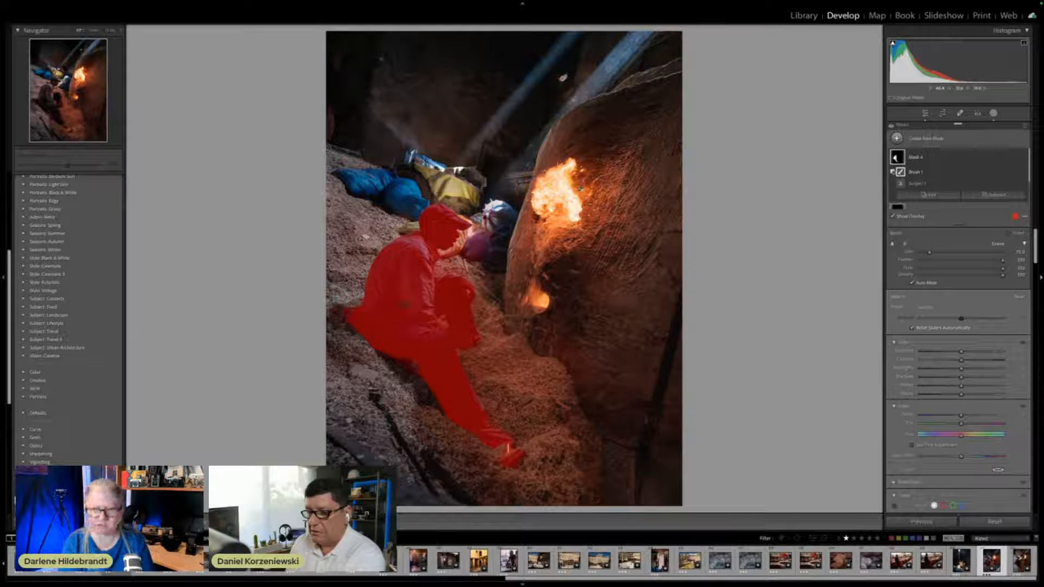
scroll(580, 189, "down", 1)
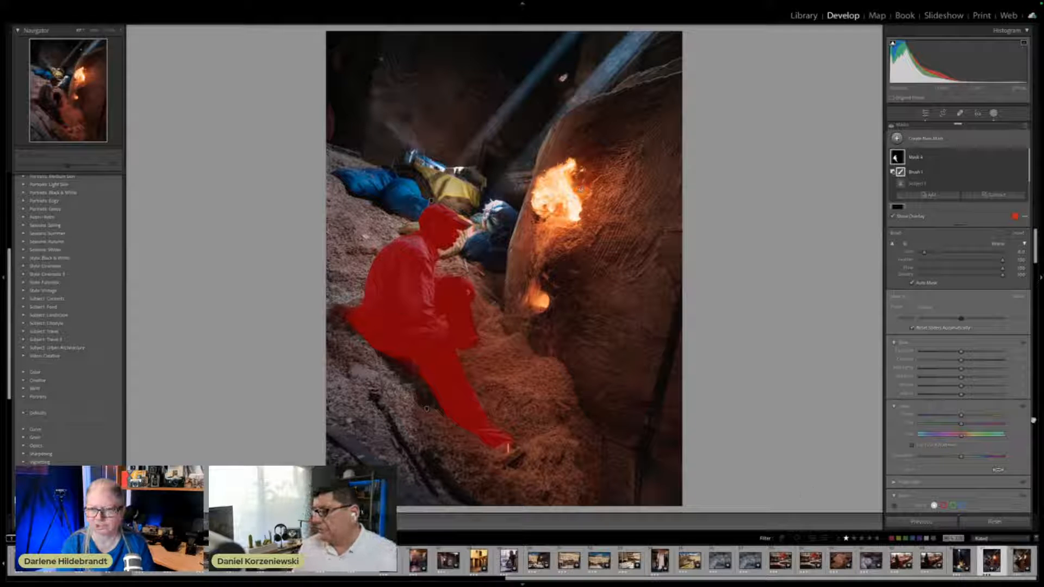
- Slightly raise the exposure, contrast and whites of the man's mask, lower its highlights, and compare the photo with its before view
left_click(961, 352)
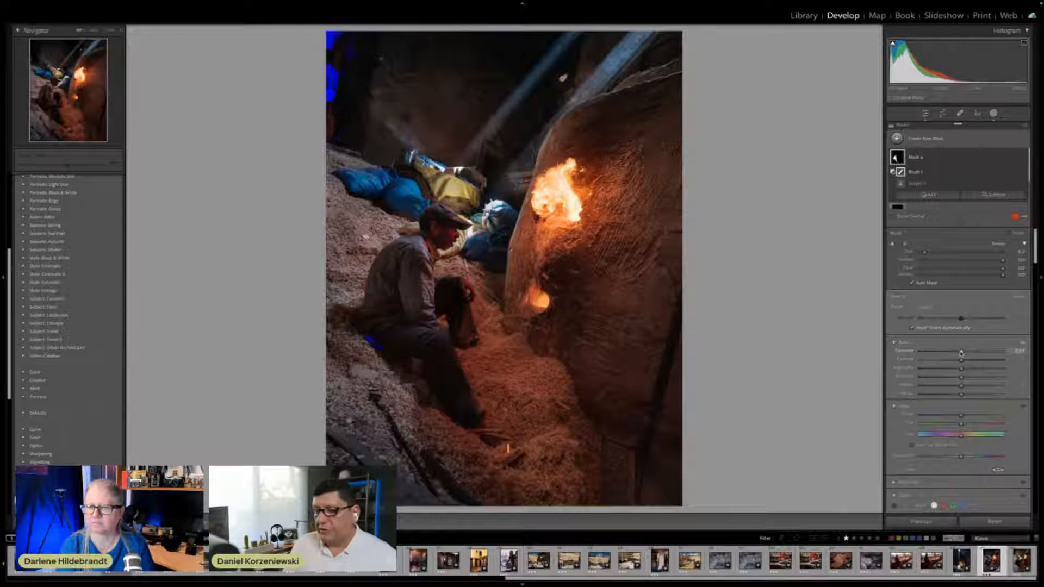
left_click_drag(961, 353, 966, 354)
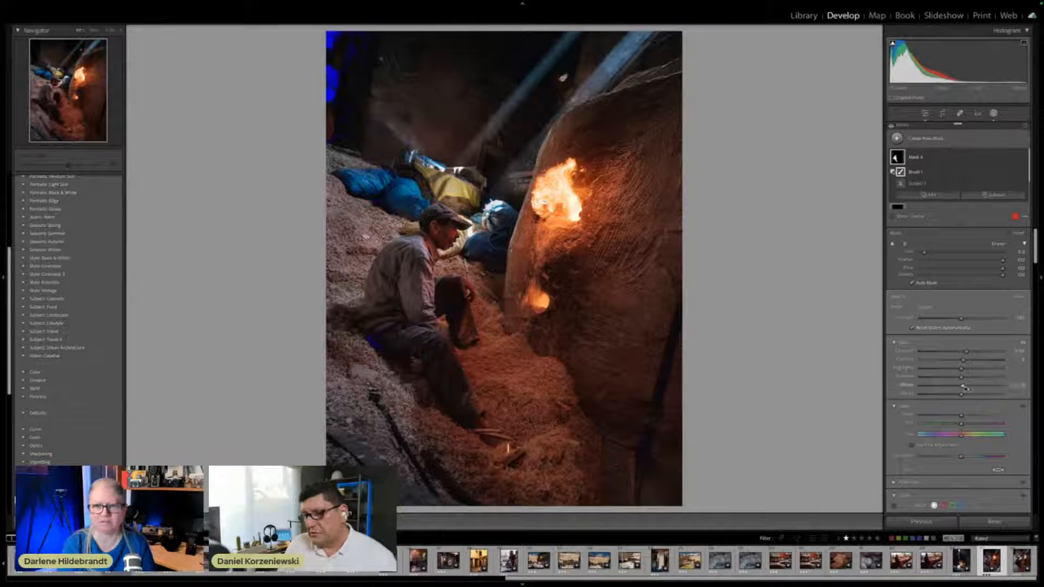
left_click_drag(966, 388, 975, 389)
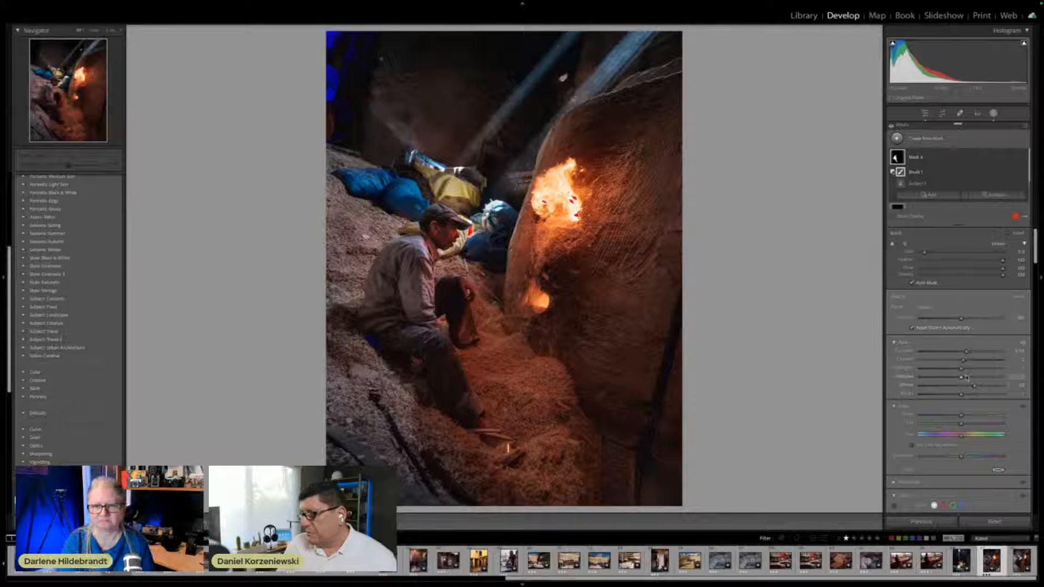
left_click_drag(962, 369, 956, 371)
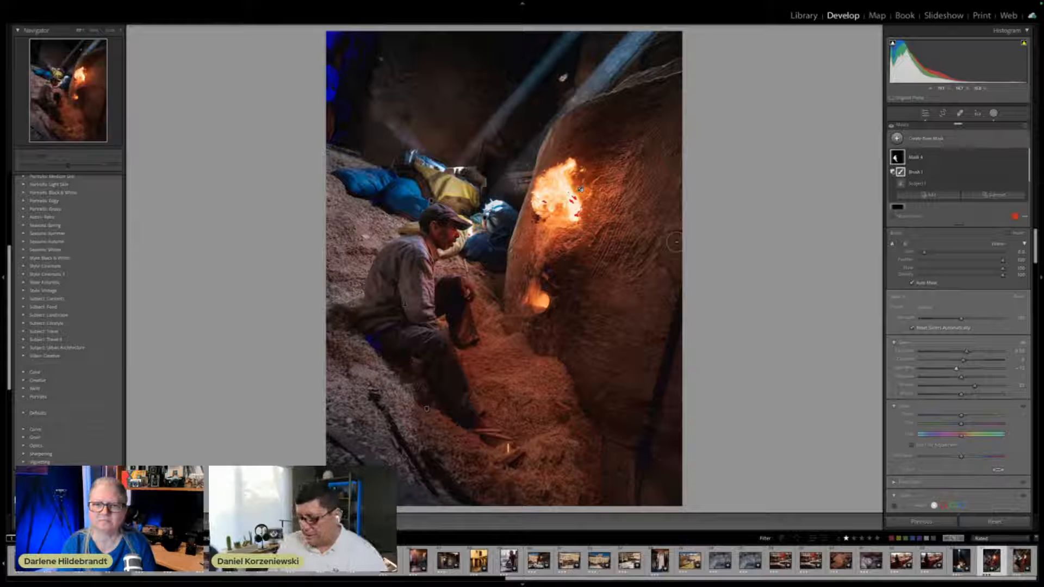
key("backslash")
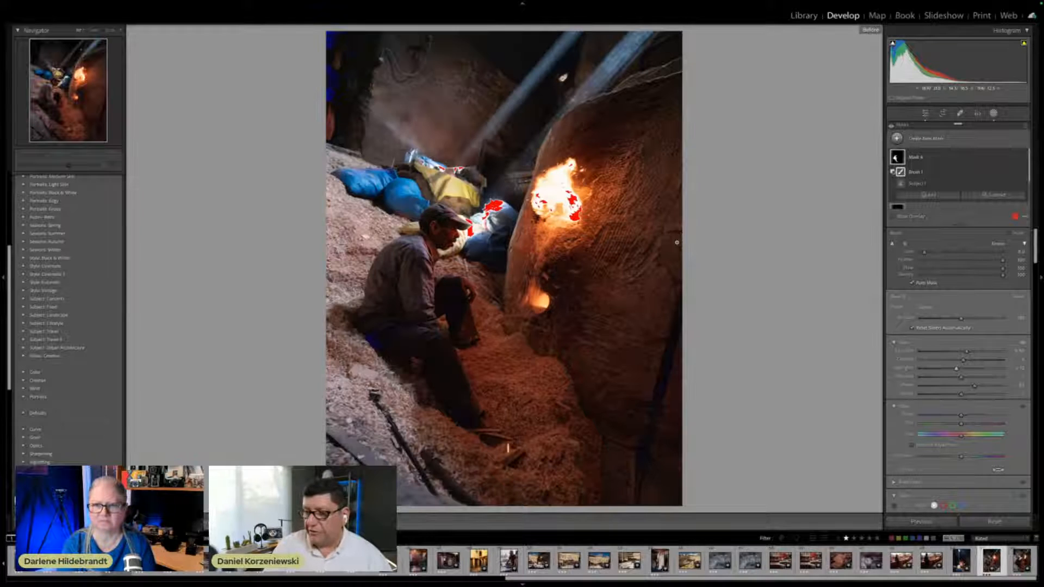
key("backslash")
key("backslash")
key("backslash")
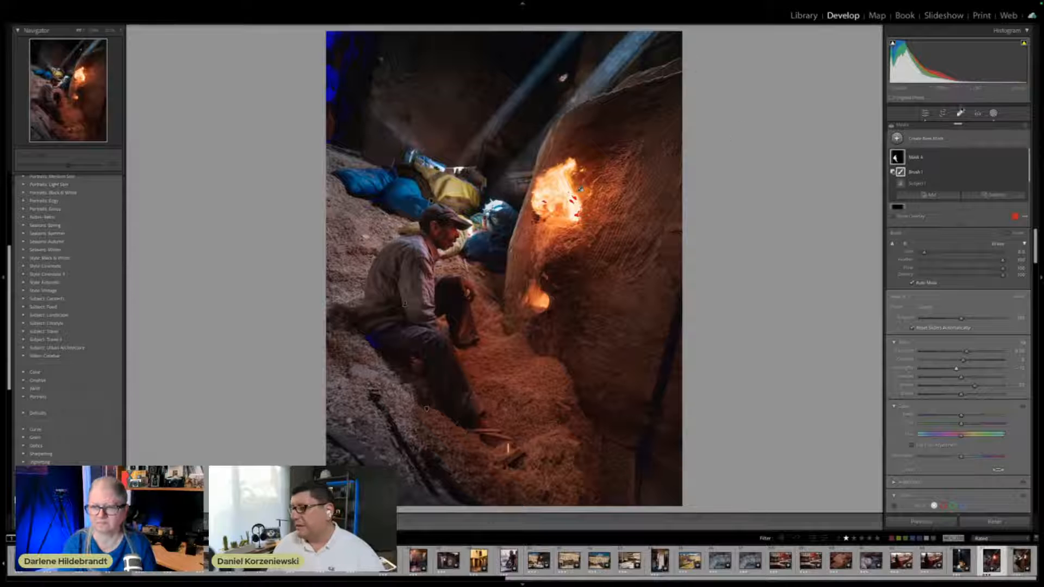
- Add a subtle darkening post-crop vignette to the whole photo in the Highlight Priority style
left_click(925, 114)
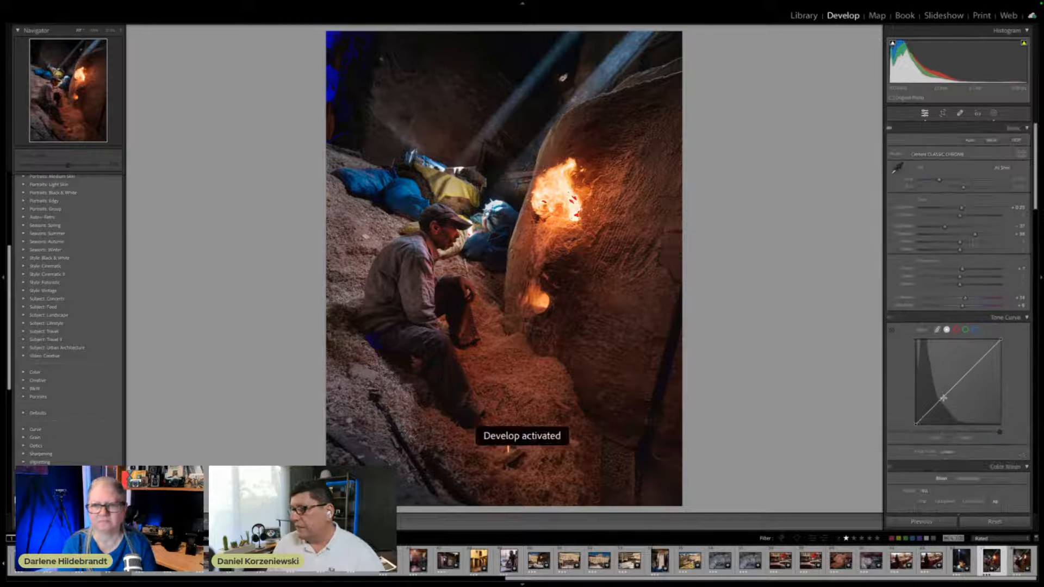
scroll(965, 274, "down", 6)
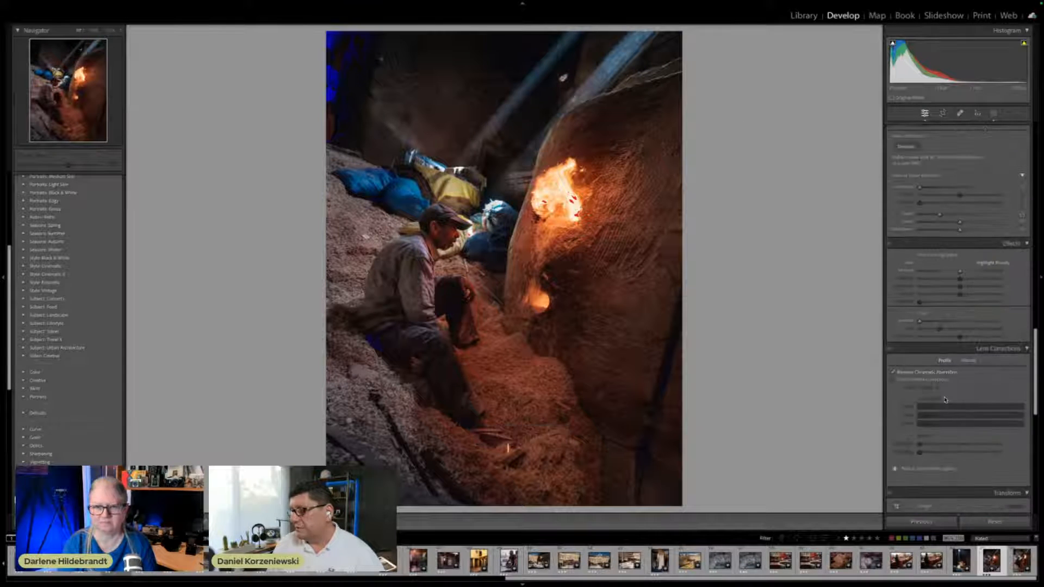
left_click_drag(961, 272, 957, 275)
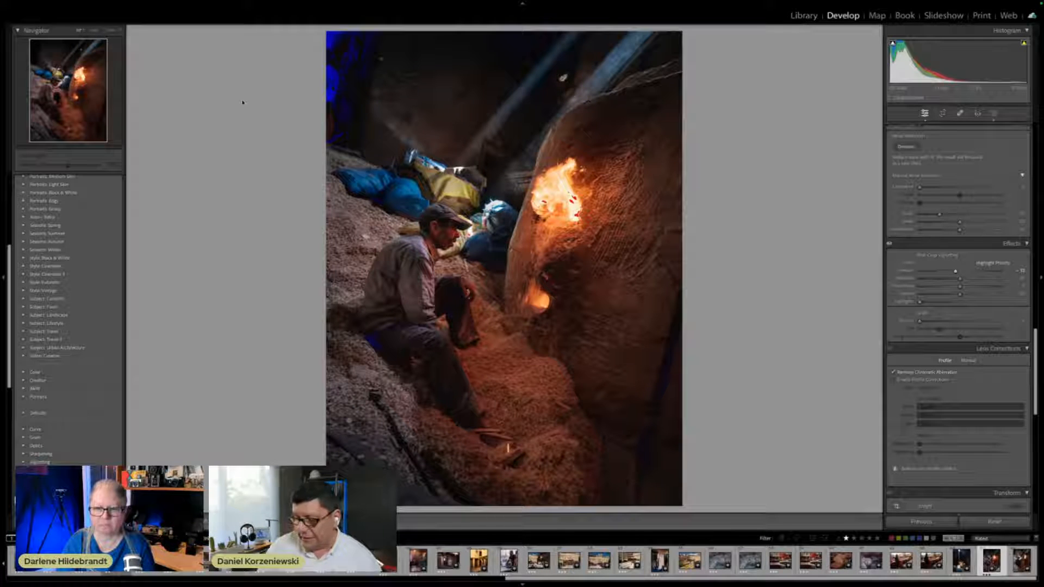
- Look briefly at the next furnace photo, return, turn off the shadow clipping overlay and show the edited photo's before view
key("Right")
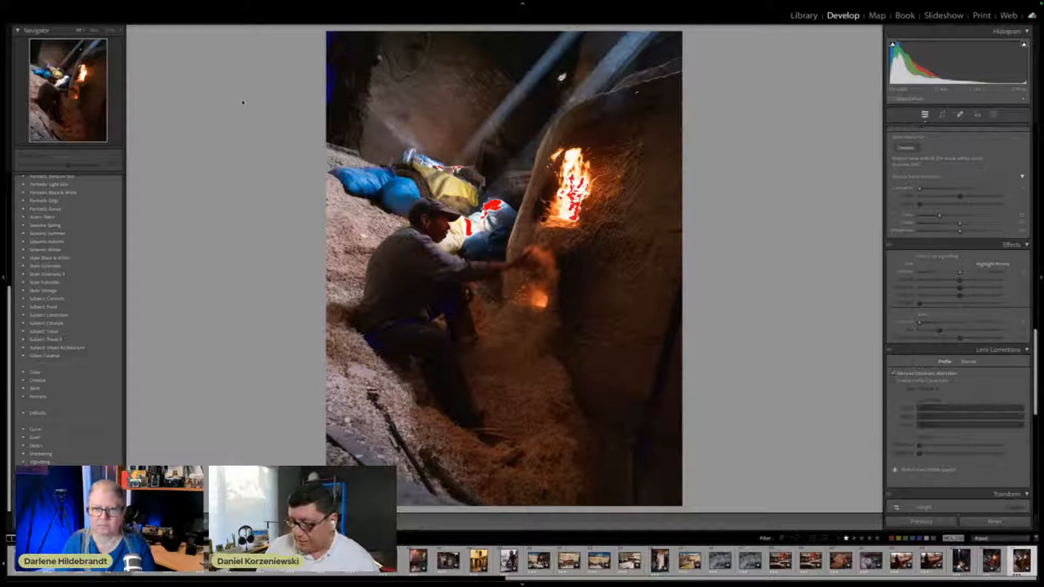
key("Left")
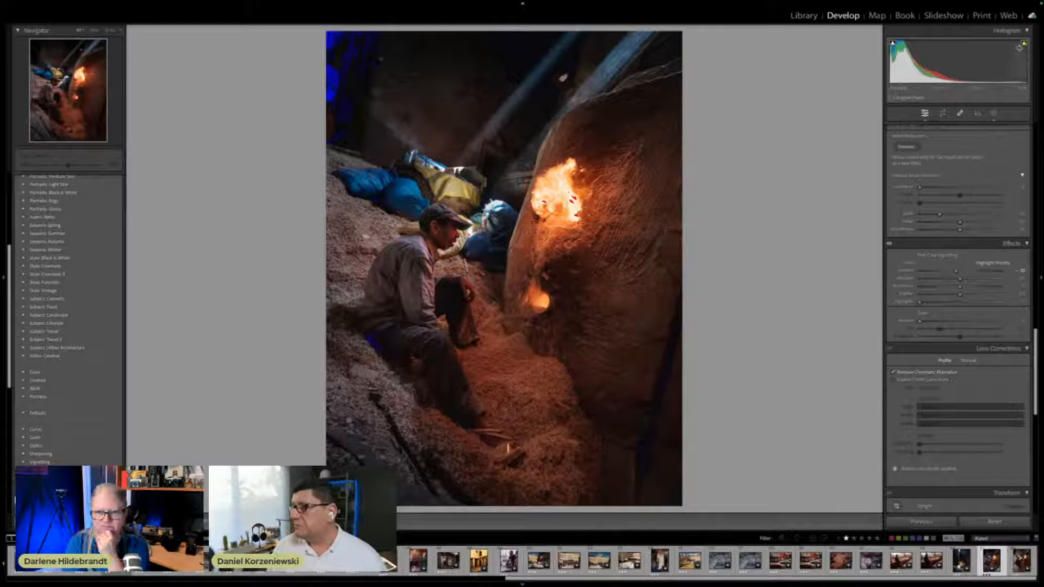
left_click(893, 44)
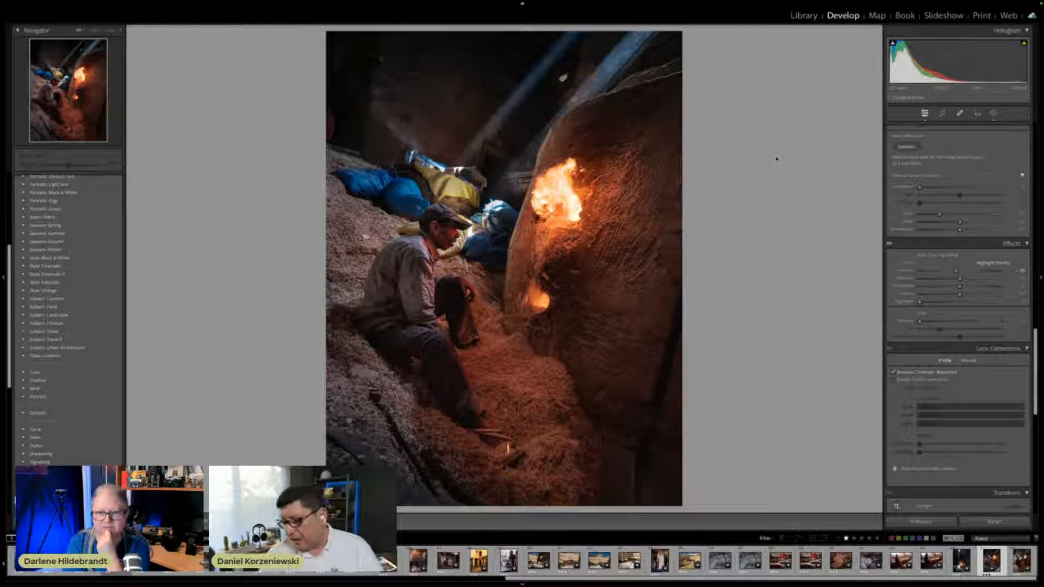
key("backslash")
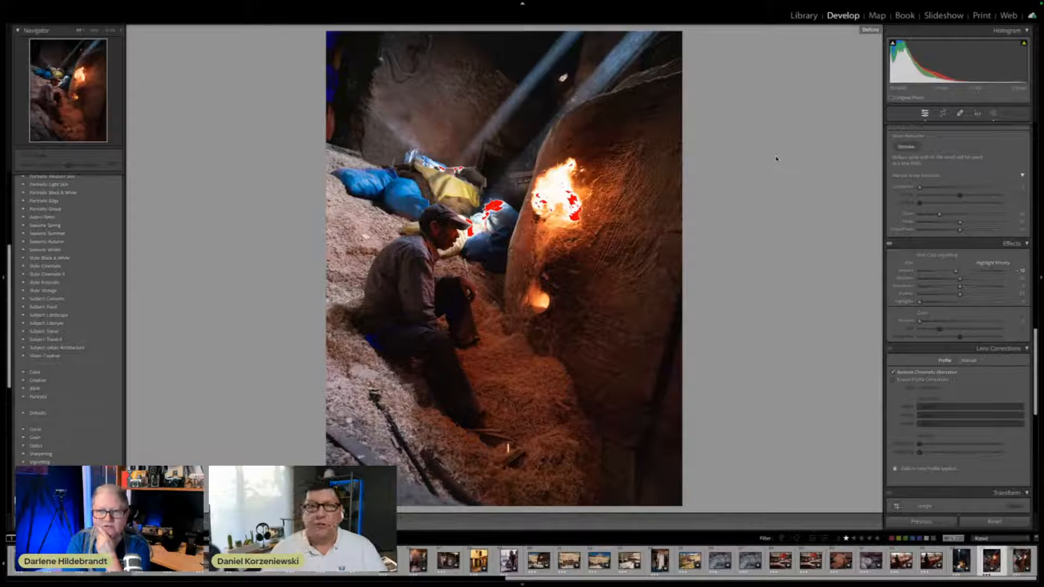
- Compare the furnace photo's before view with the edited version several times, finishing on the edited version
key("backslash")
key("backslash")
key("backslash")
key("backslash")
key("backslash")
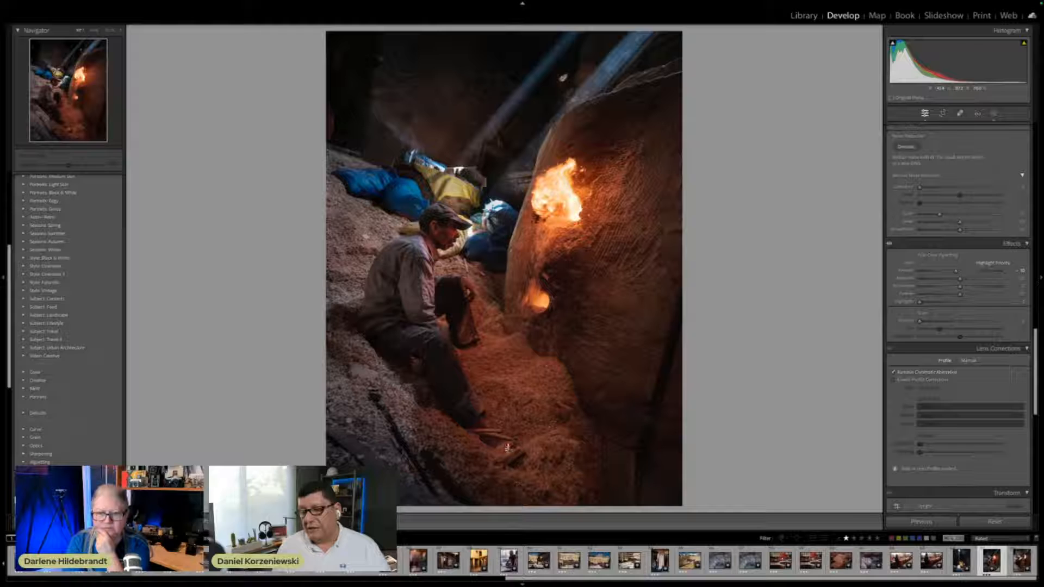
- Inspect the small flame in the wood shavings and the furnace fire up close in the edited photo
left_click_drag(509, 451, 480, 403)
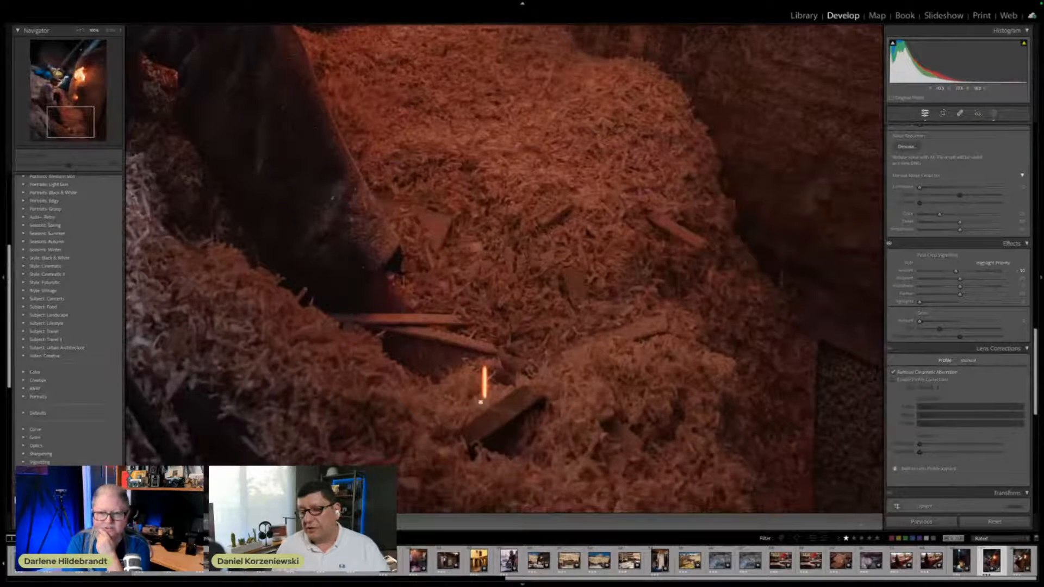
left_click_drag(469, 231, 513, 243)
left_click_drag(535, 484, 485, 282)
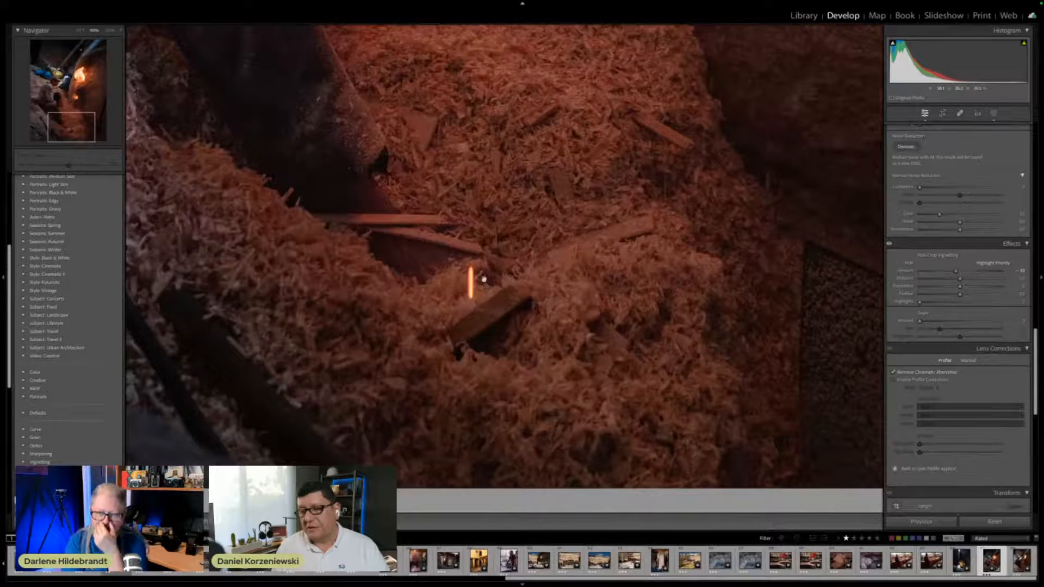
left_click(511, 311)
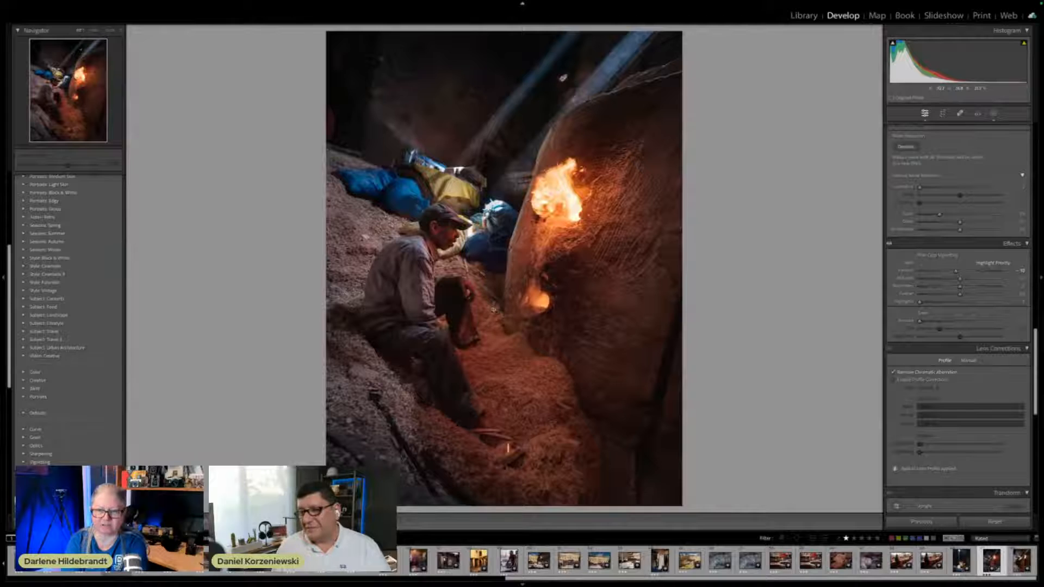
left_click(553, 210)
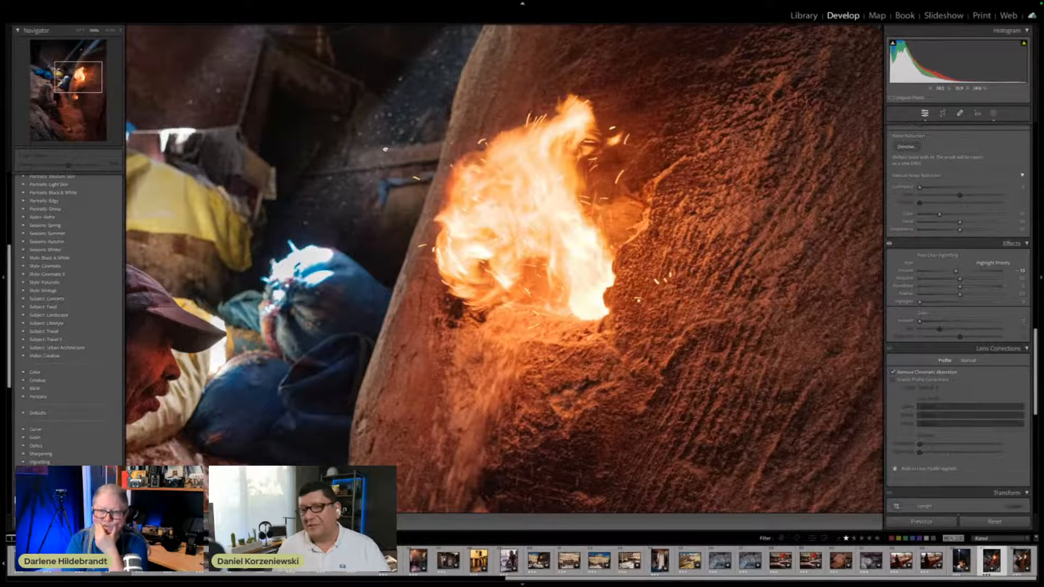
left_click(562, 238)
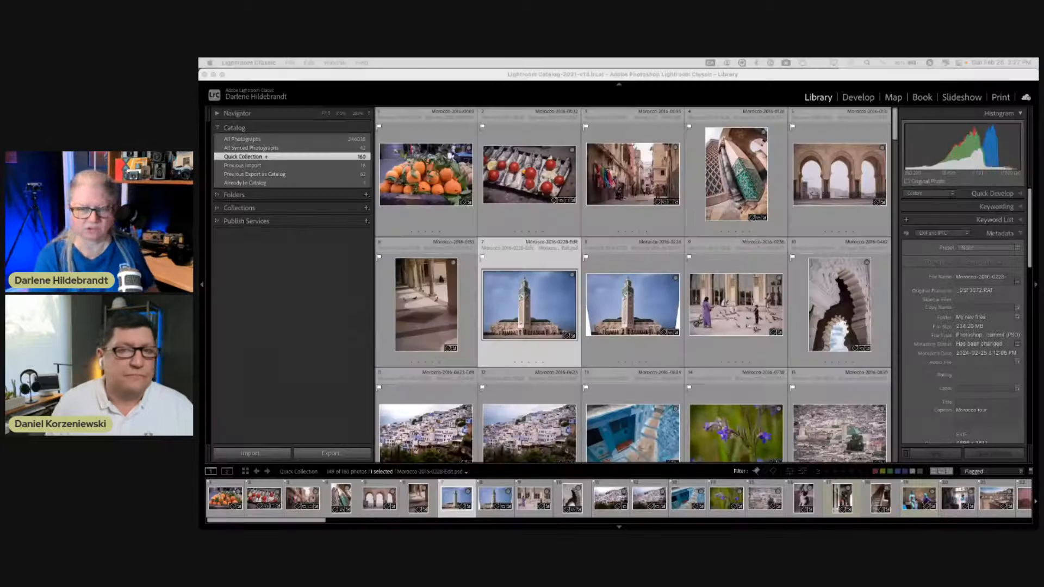
- Find the edited hillside town photo, Morocco-2016-0623-Edit.tif, in the Quick Collection and open it in Loupe view
left_click(717, 265)
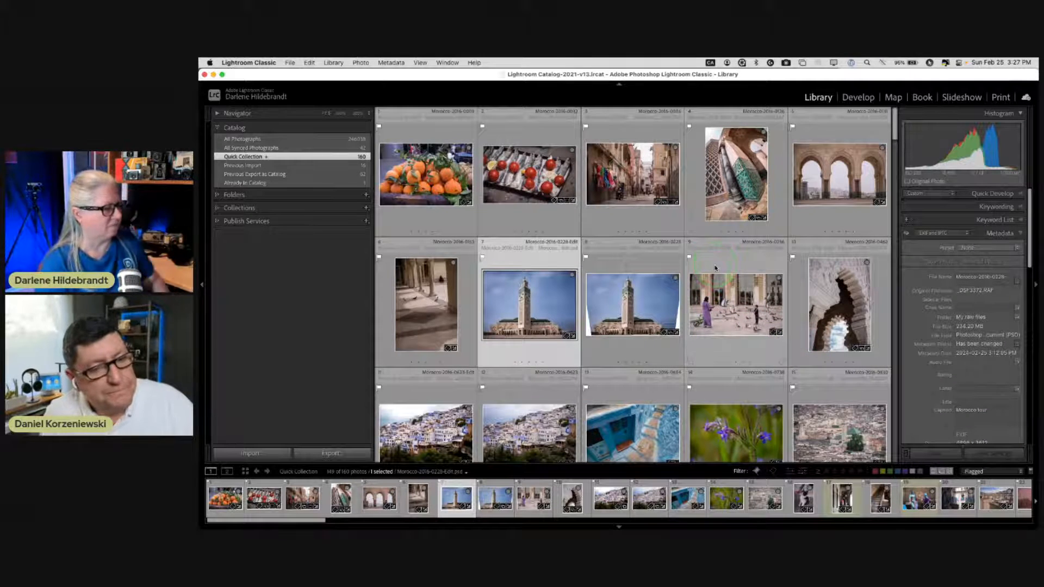
scroll(717, 267, "down", 2)
scroll(716, 268, "down", 3)
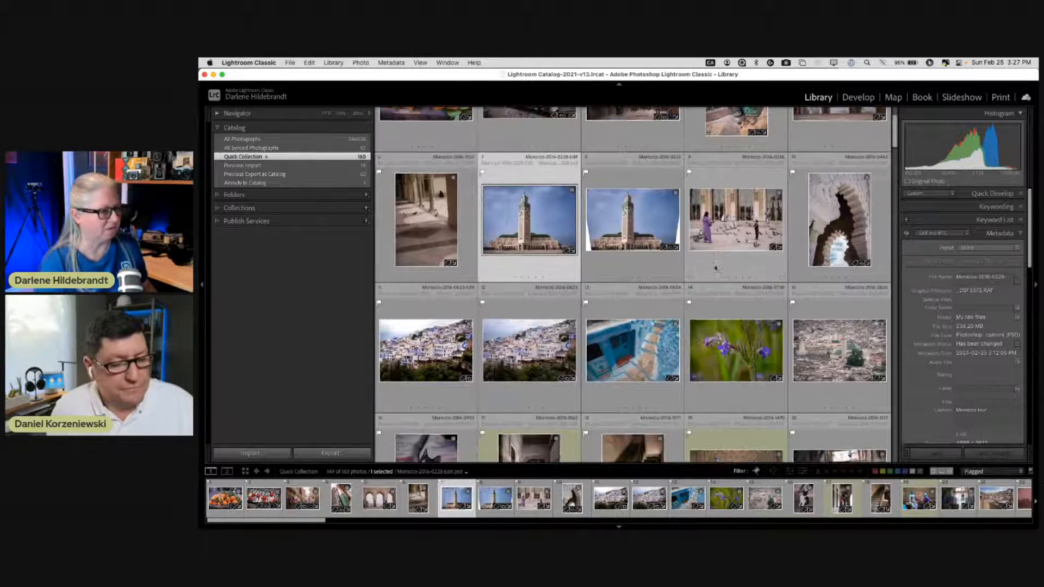
left_click(610, 309)
double_click(443, 294)
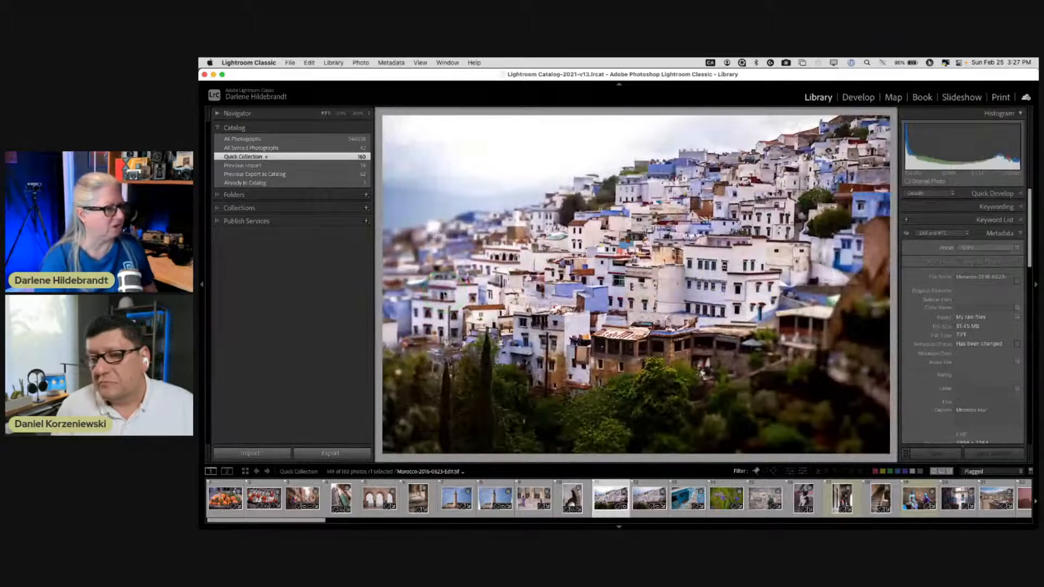
- Compare the blurred-edge edit of the hillside town with its raw original, finishing on the raw photo
key("Right")
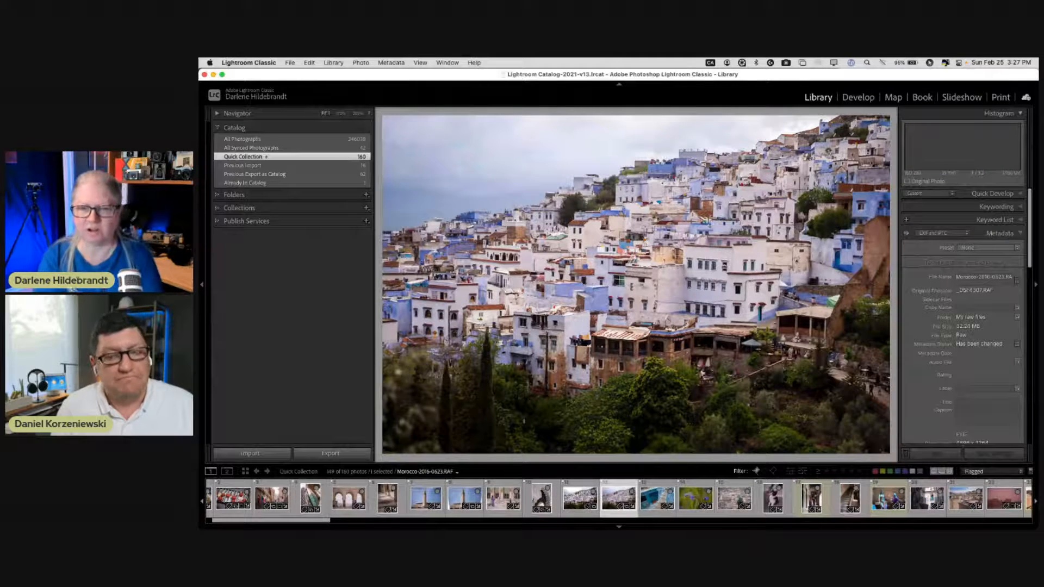
key("Left")
key("Right")
key("Left")
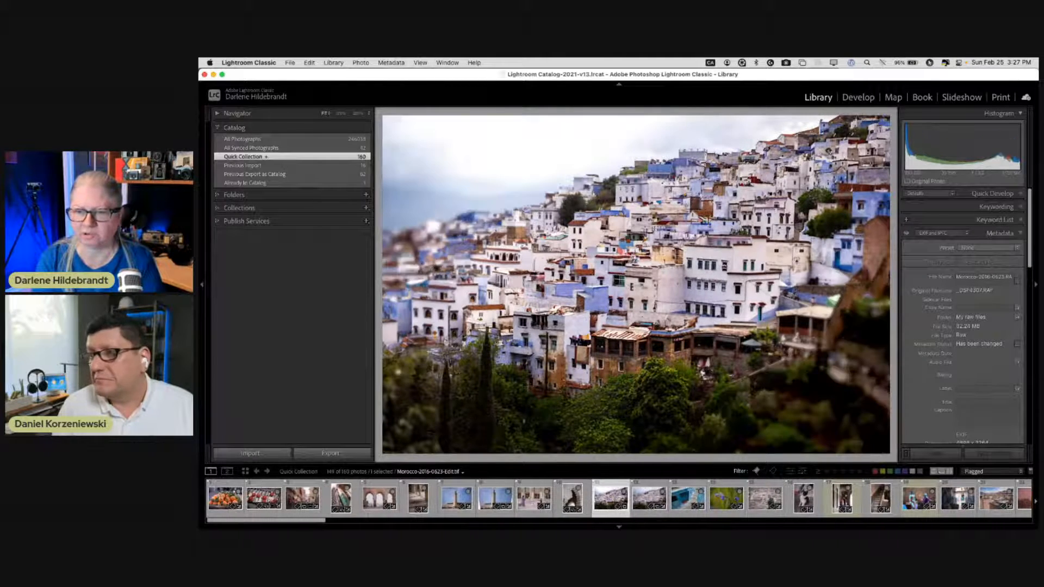
key("Right")
key("Left")
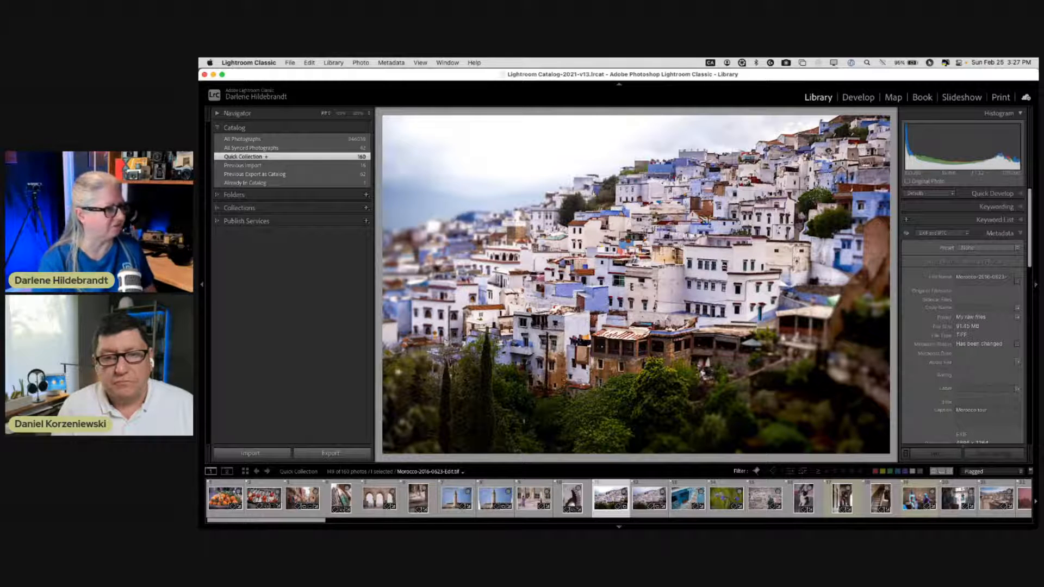
key("Right")
key("Left")
key("Right")
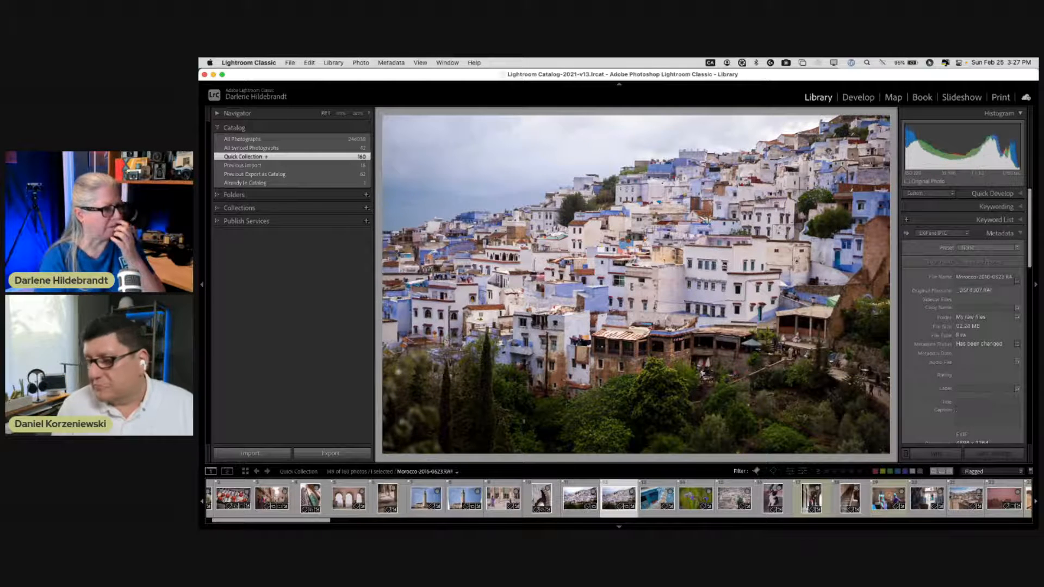
- Show the following photos one by one, from the blue doorway through the flowers, city rooftops and kitten to the tiled staircase
key("Right")
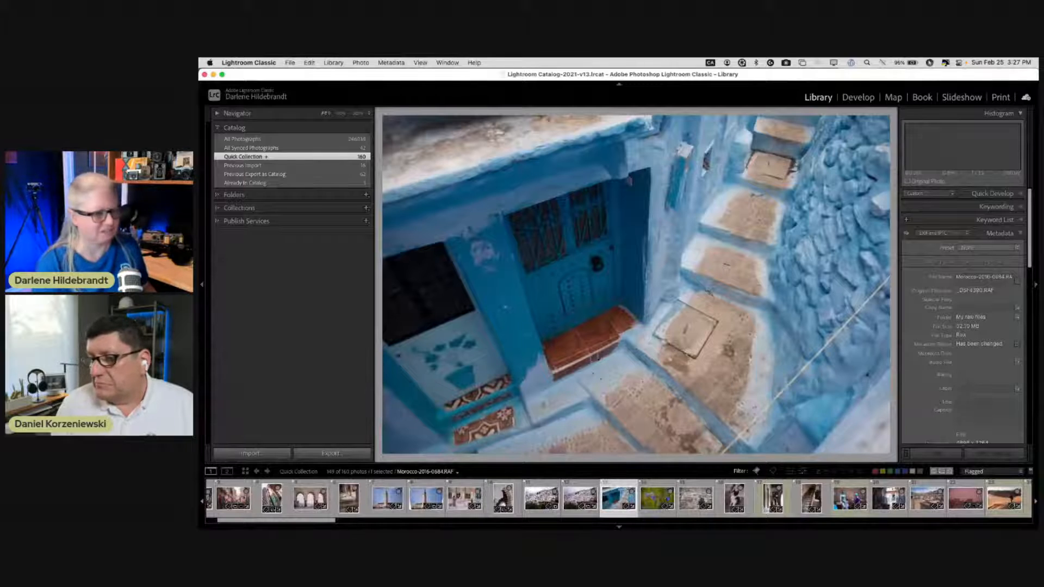
key("Right")
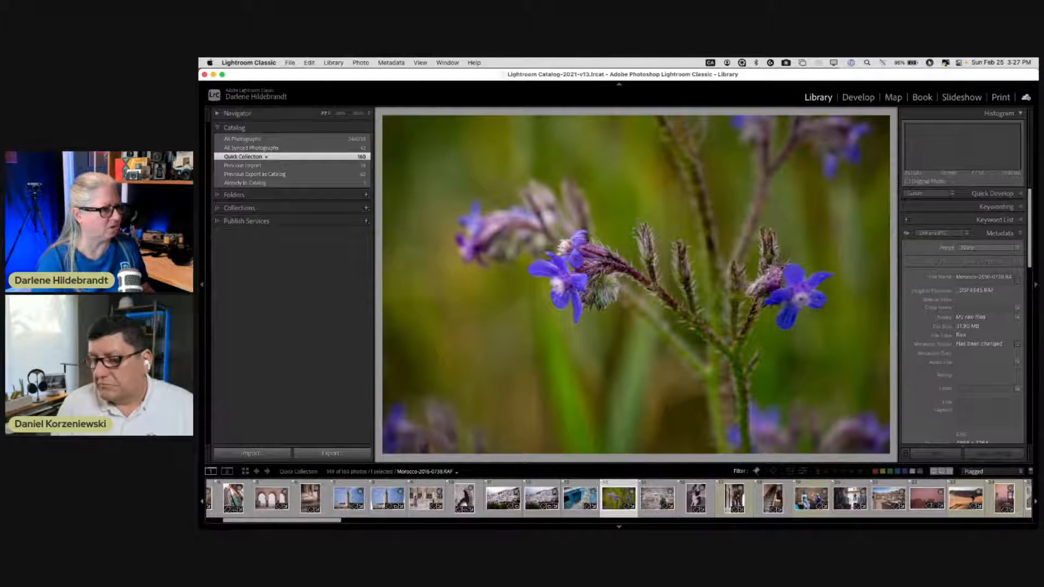
key("Right")
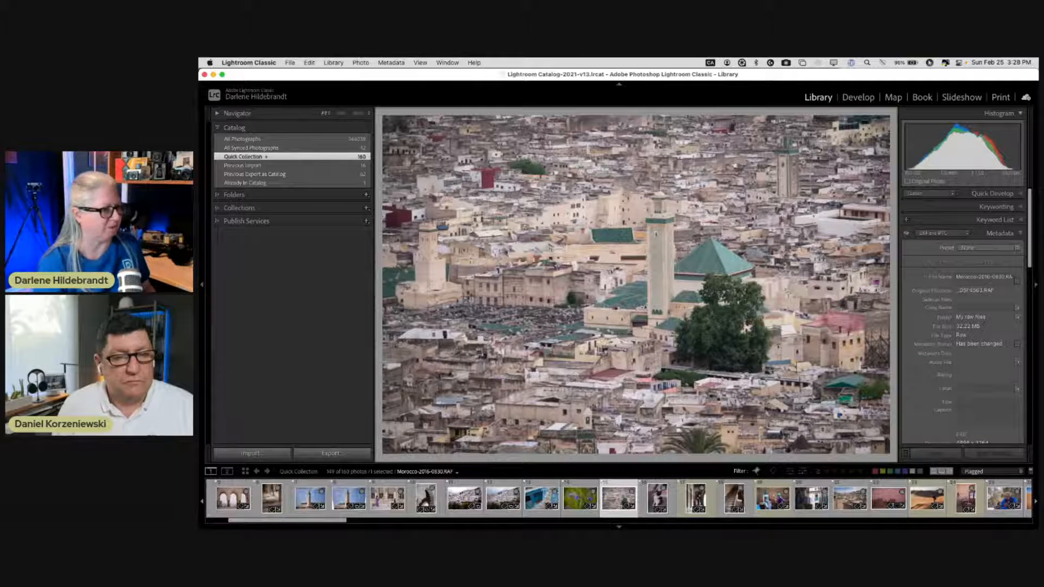
key("Right")
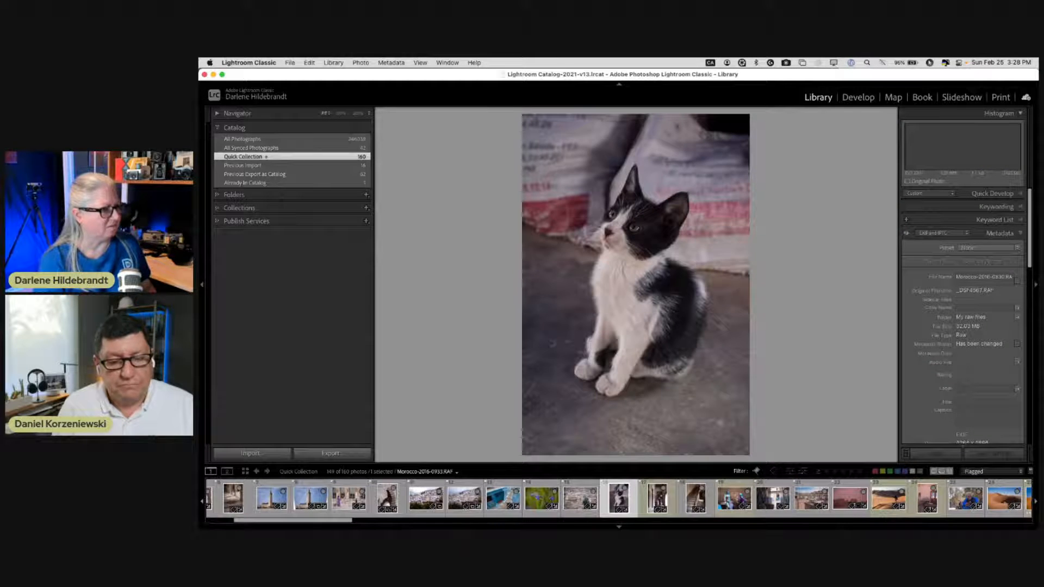
key("Right")
key("Right")
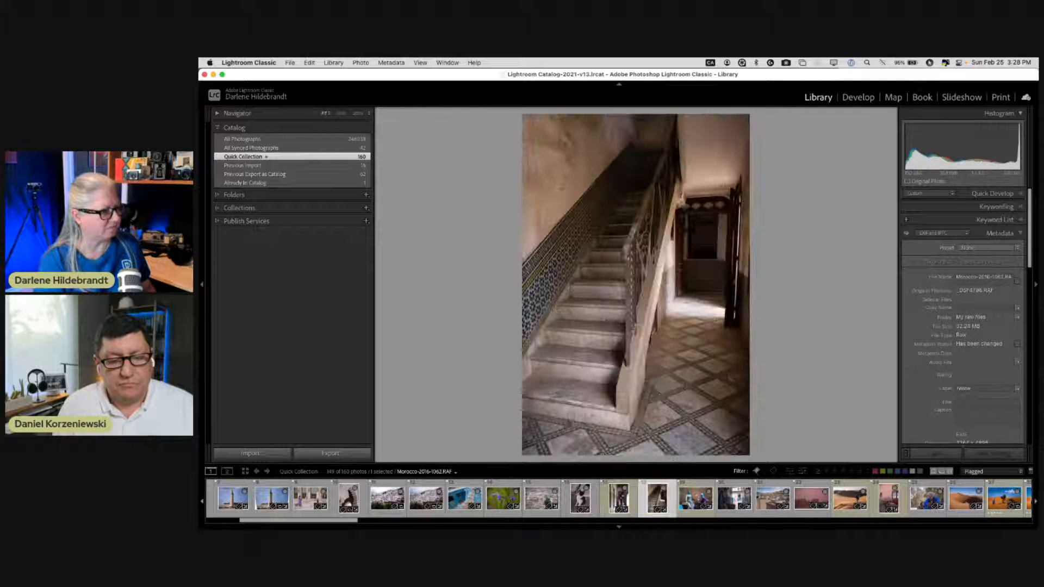
key("Right")
key("Left")
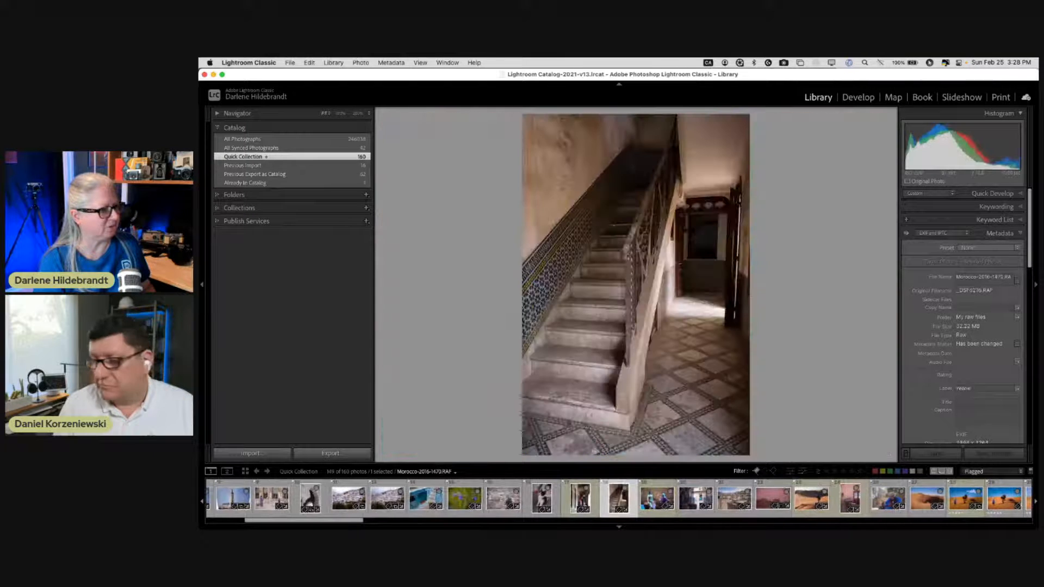
- Show the dancers photo, the blue-walled alley and the rooftop photo with satellite dishes
key("Right")
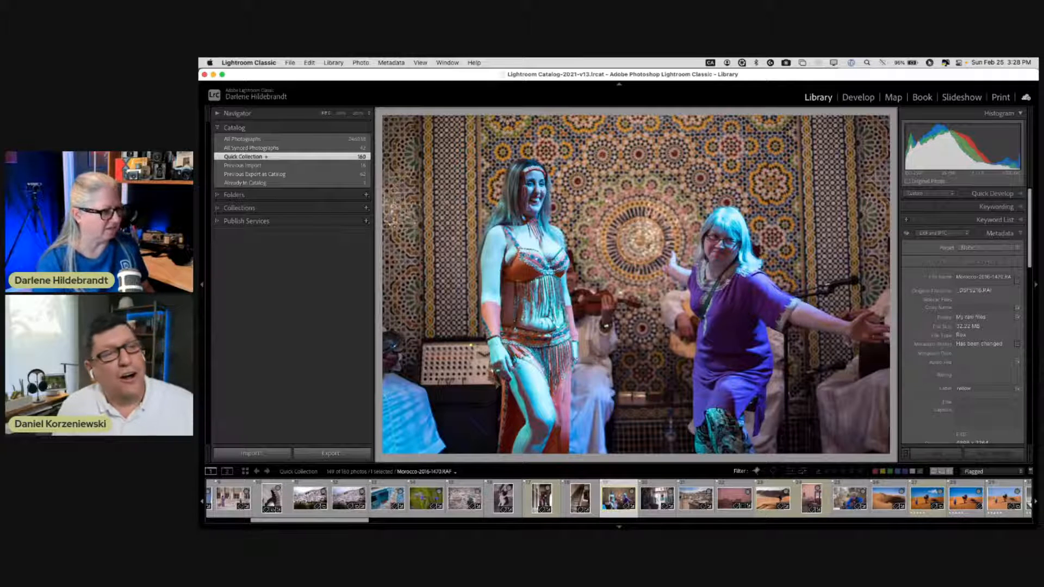
key("Right")
key("Left")
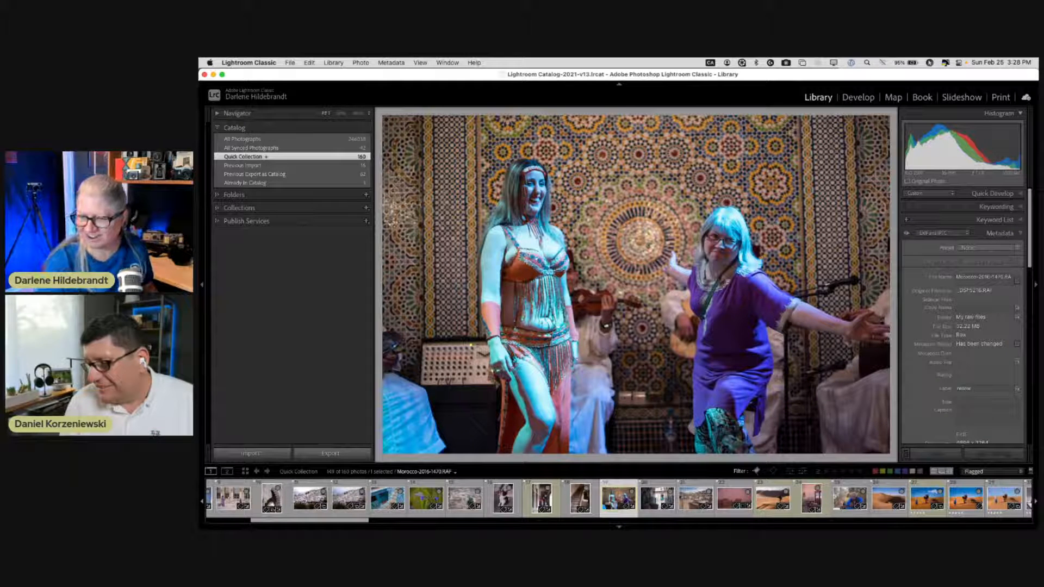
key("Right")
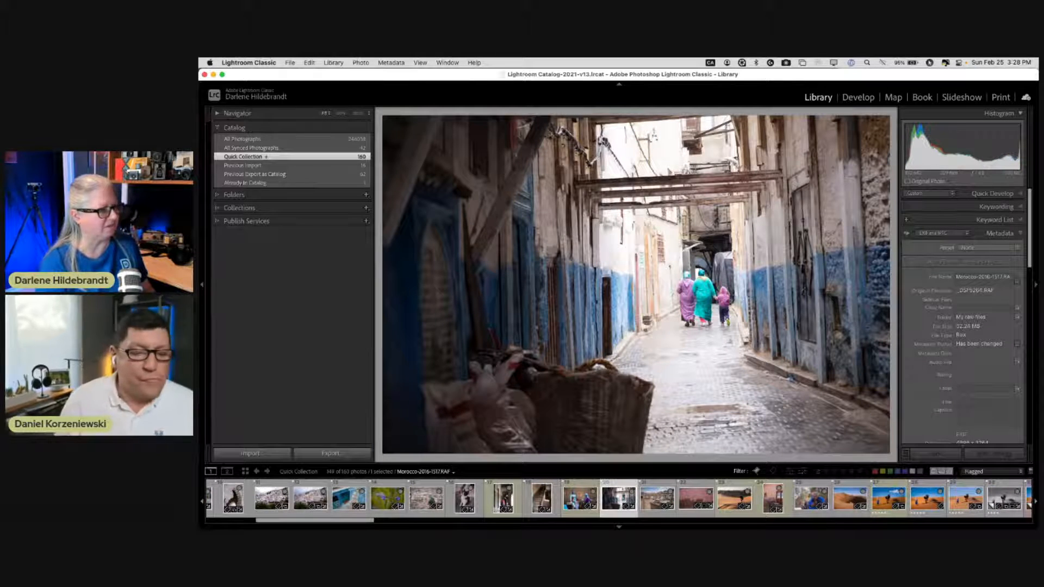
key("Right")
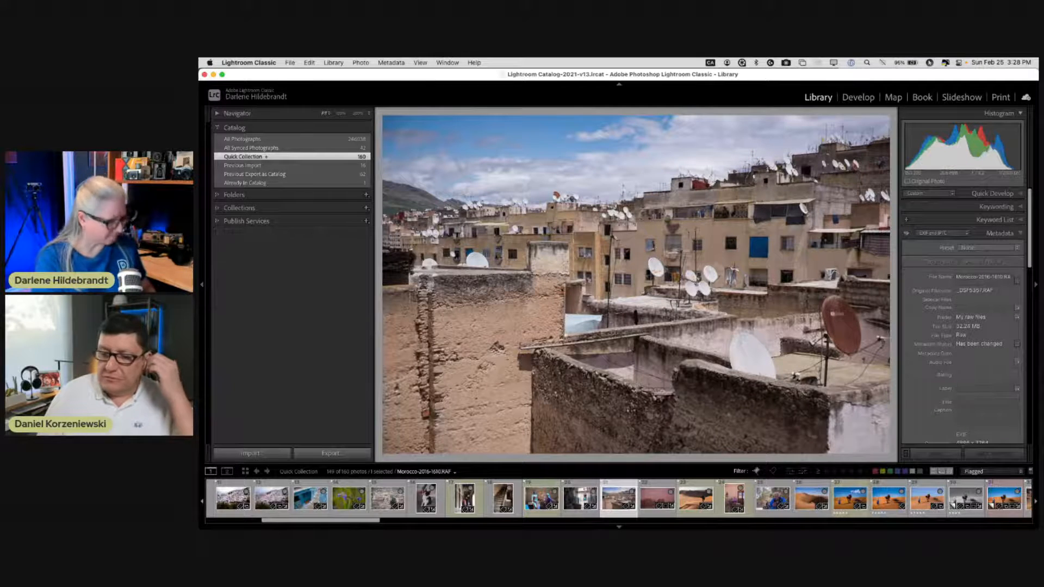
- Return to the thumbnail grid, find the photo of pedestrians passing the mural-covered building, and view it enlarged
key("g")
scroll(474, 277, "down", 3)
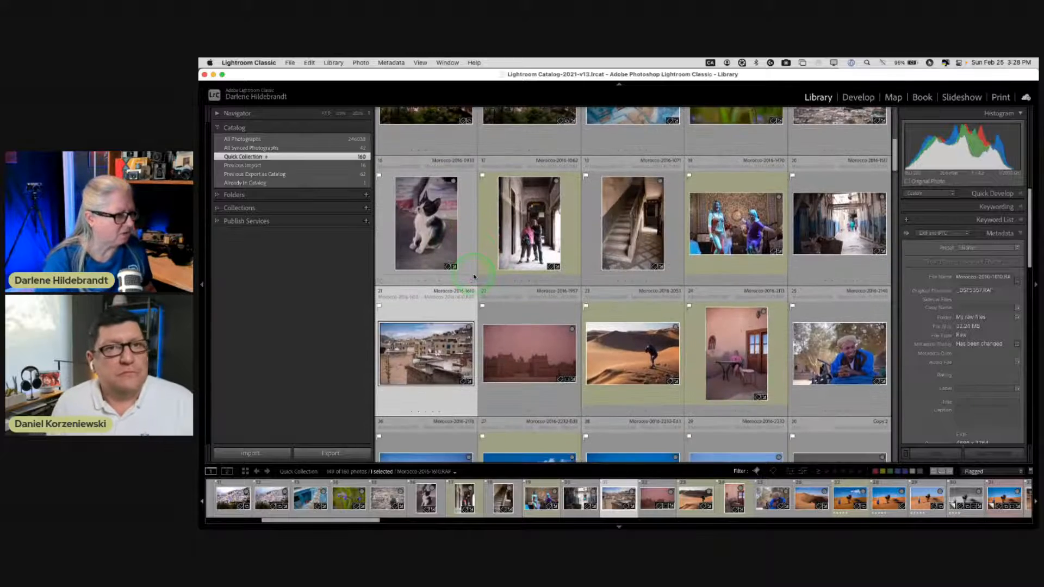
scroll(474, 277, "down", 6)
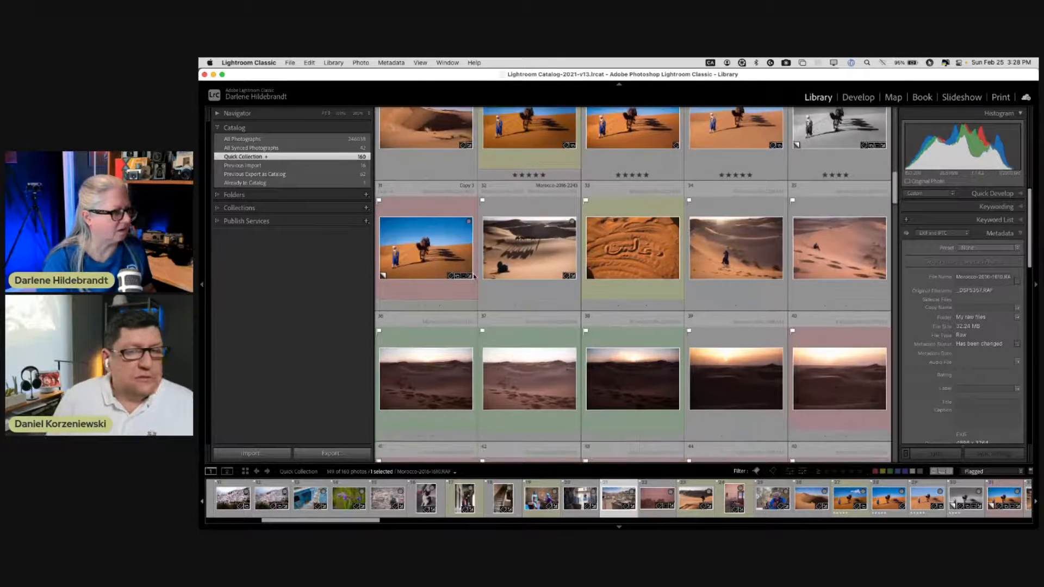
scroll(473, 277, "down", 10)
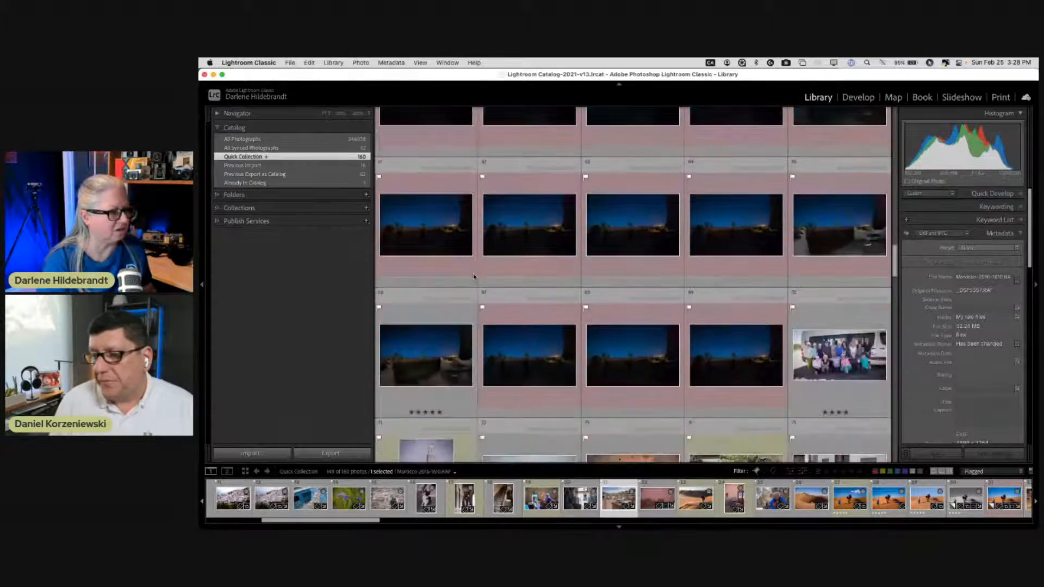
scroll(473, 277, "down", 3)
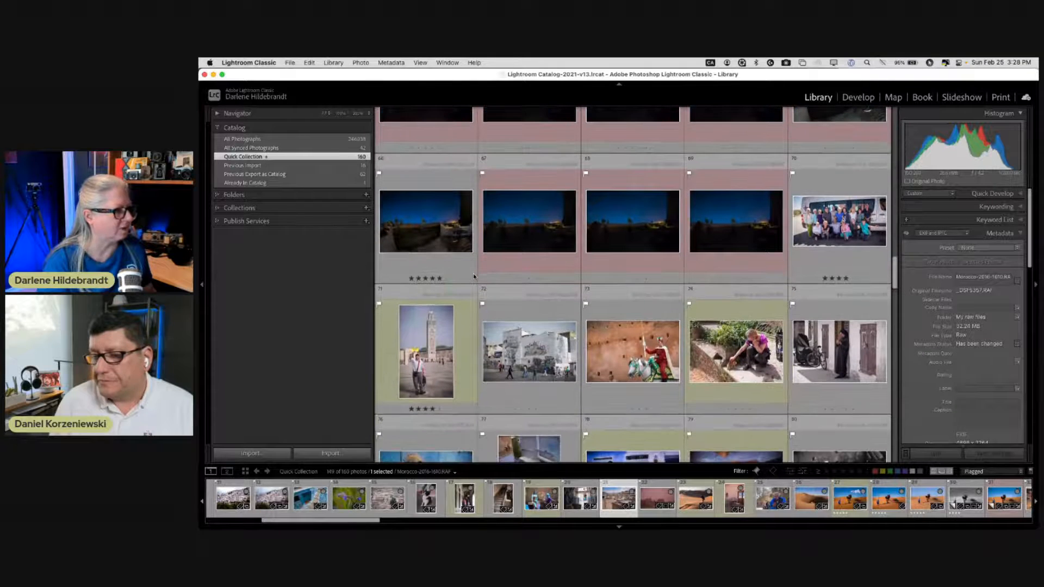
double_click(522, 352)
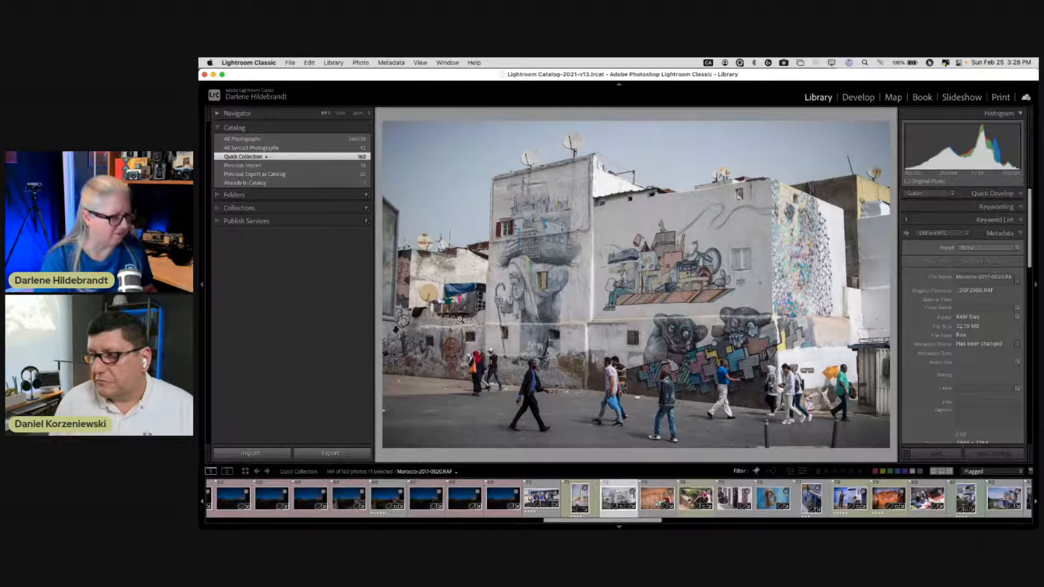
left_click(462, 297)
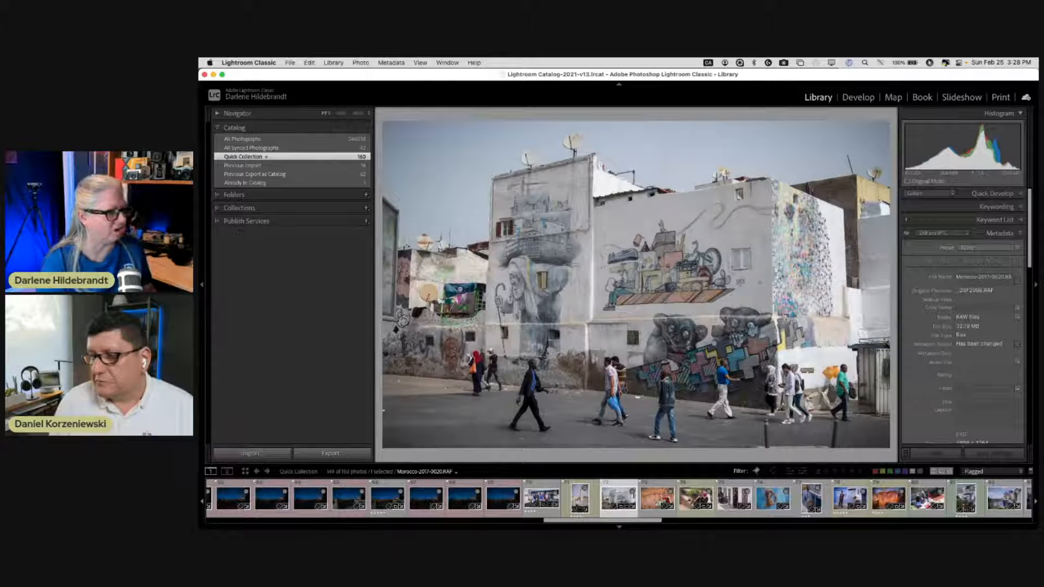
- Return to the thumbnail grid, find the photo of the man in red at the butcher's stall, and view it enlarged
key("g")
scroll(459, 289, "down", 2)
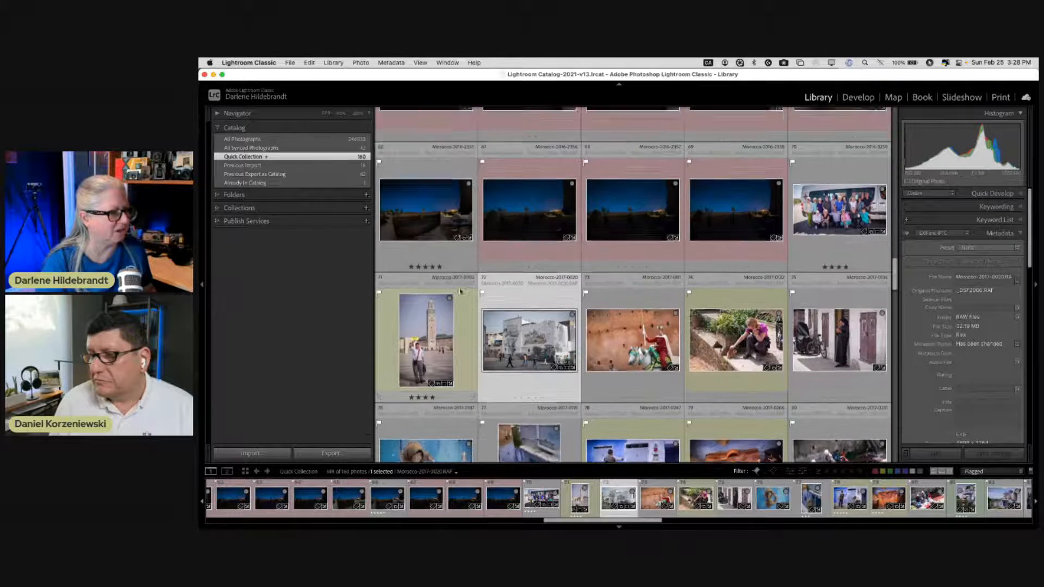
scroll(459, 288, "down", 4)
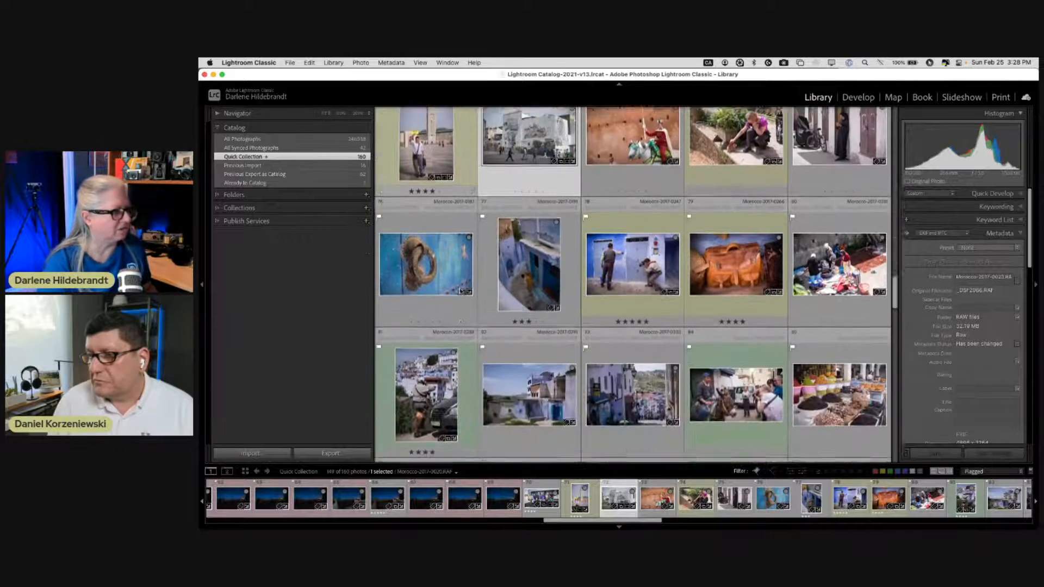
scroll(459, 288, "down", 3)
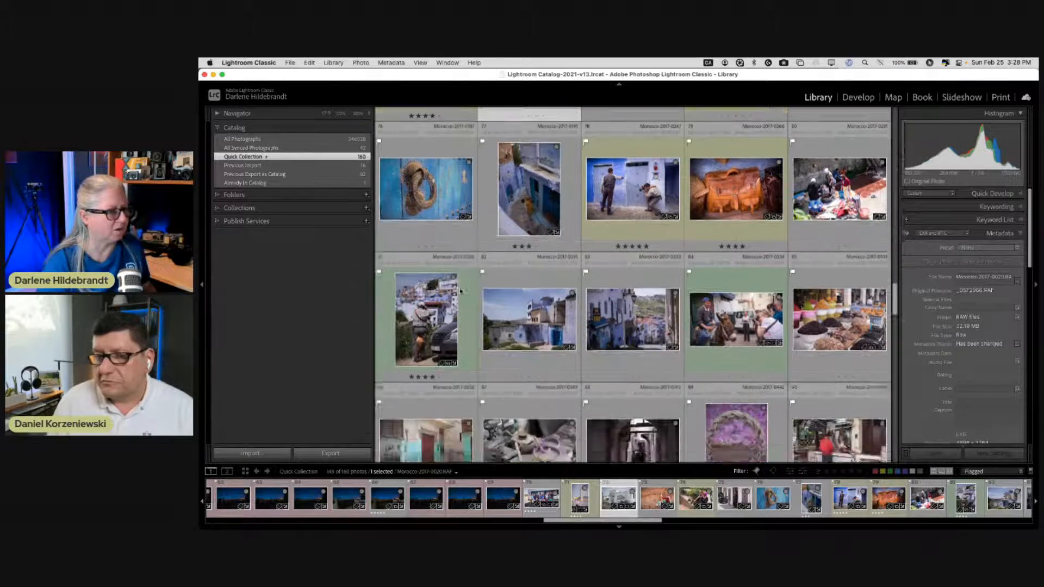
scroll(459, 288, "down", 1)
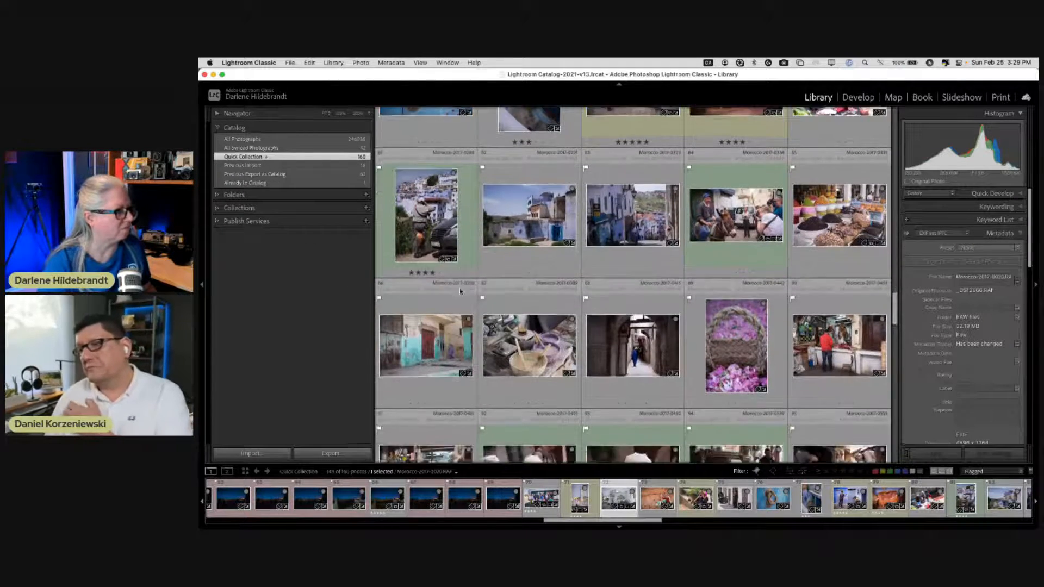
left_click(525, 384)
left_click(630, 366)
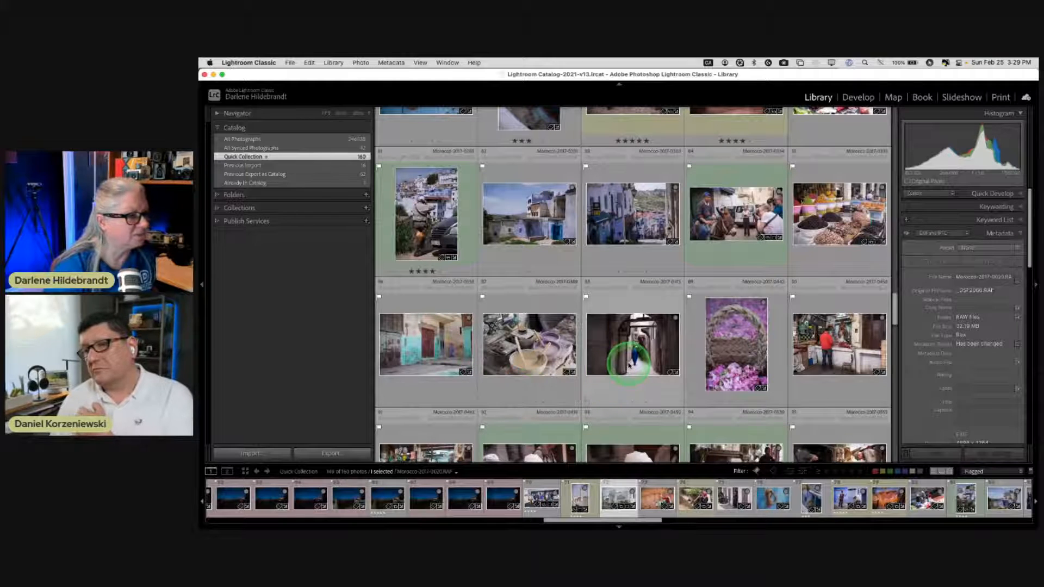
scroll(629, 366, "down", 3)
left_click(826, 282)
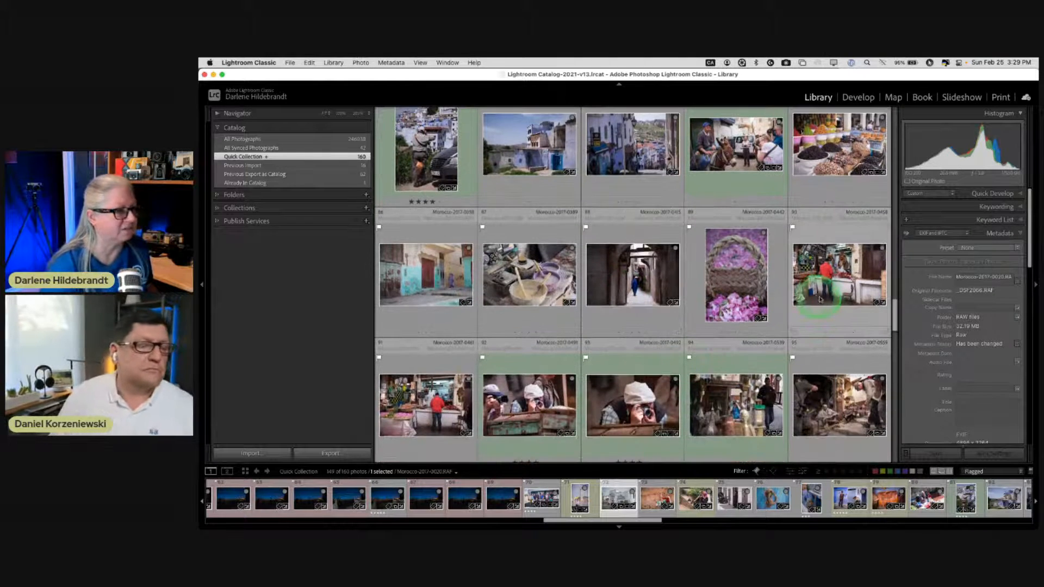
double_click(826, 282)
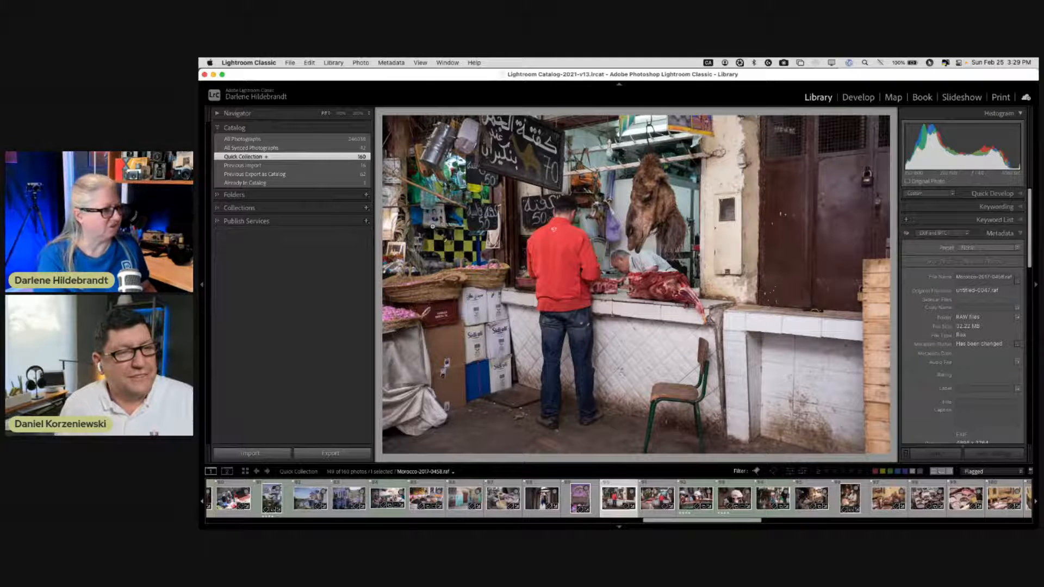
- Compare the butcher's stall photo with the following shot of the same man beside the flower baskets, finishing on the first one
key("Right")
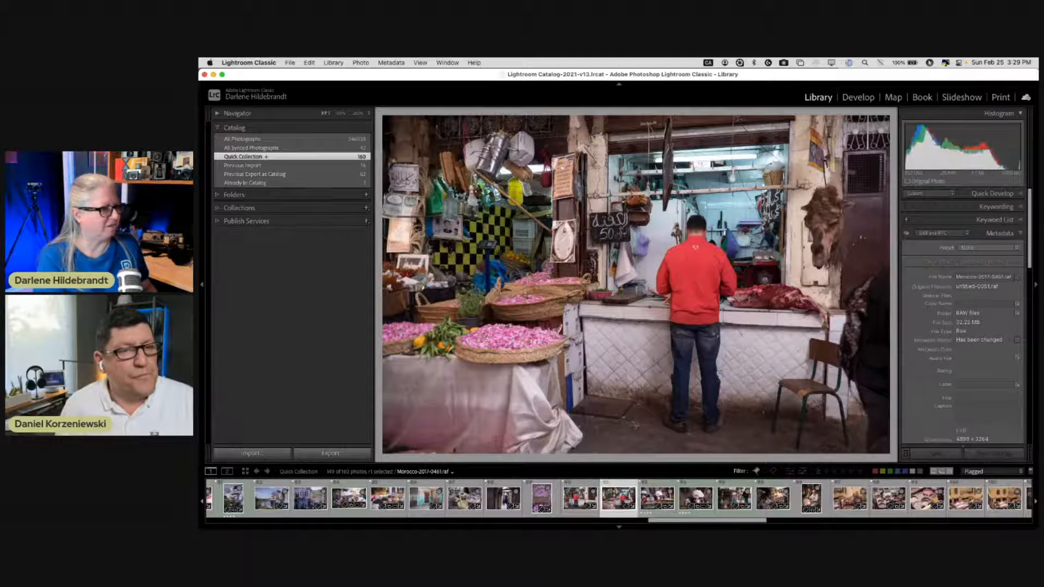
key("Right")
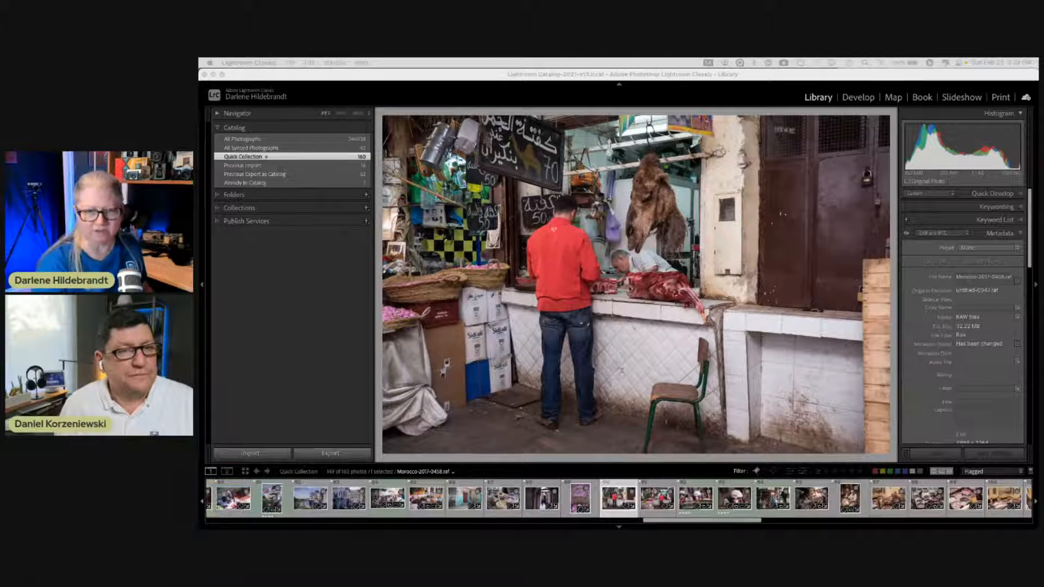
double_click(483, 361)
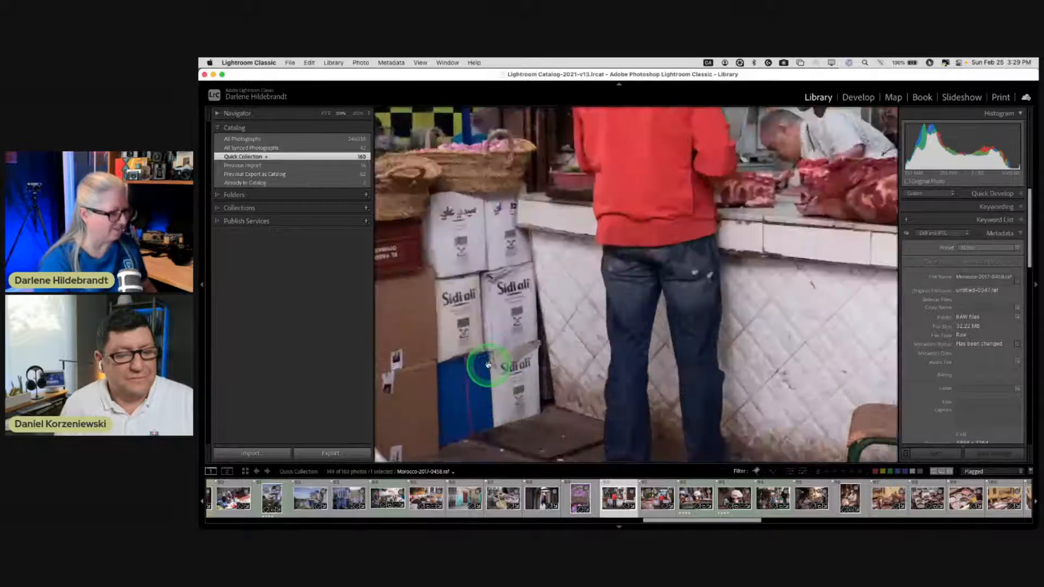
- Find the photo of the seated craftsman surrounded by photographers in the grid and view the whole frame enlarged
scroll(543, 333, "down", 3)
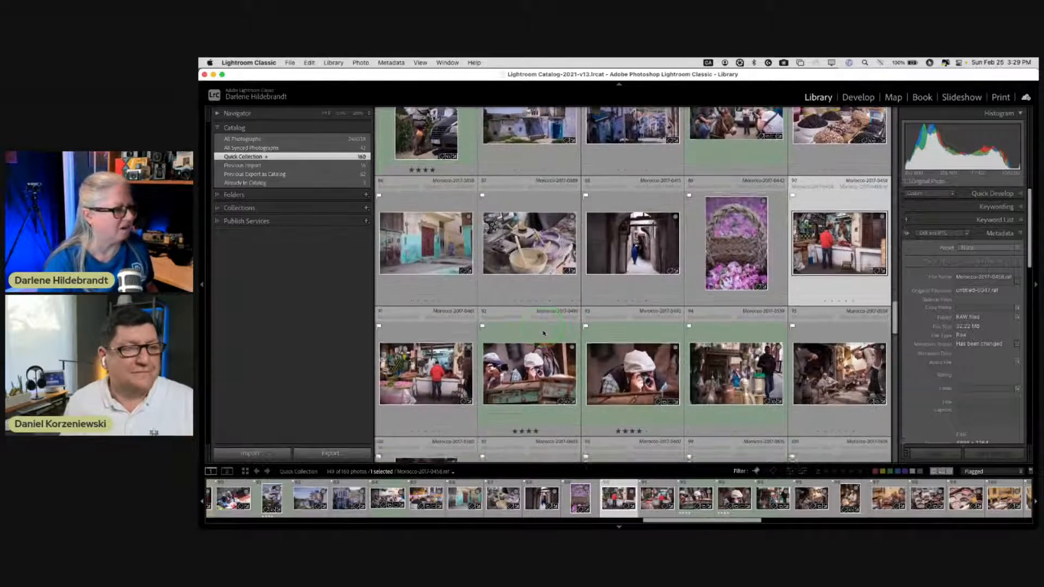
scroll(544, 333, "down", 1)
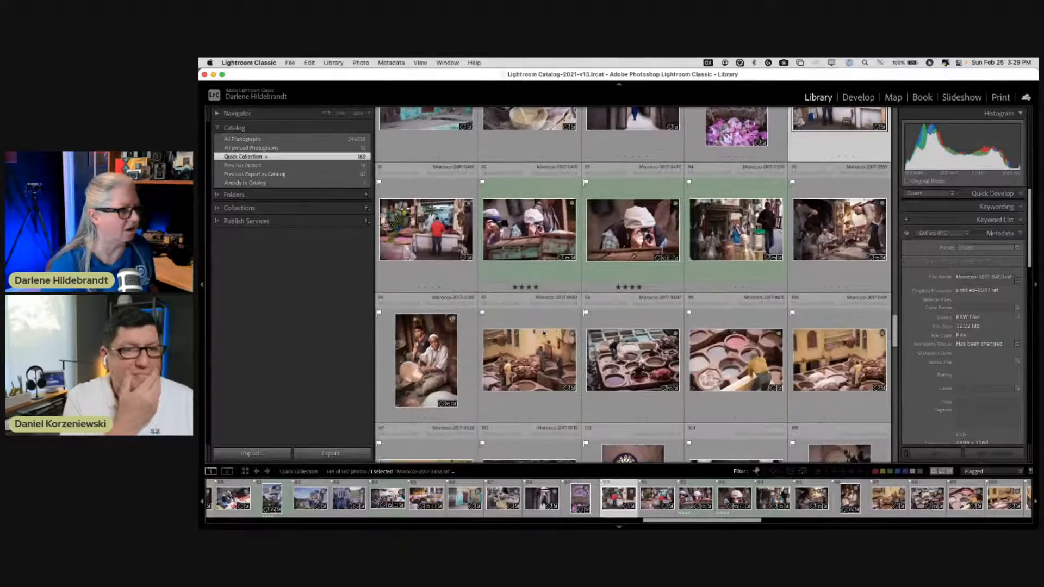
double_click(816, 243)
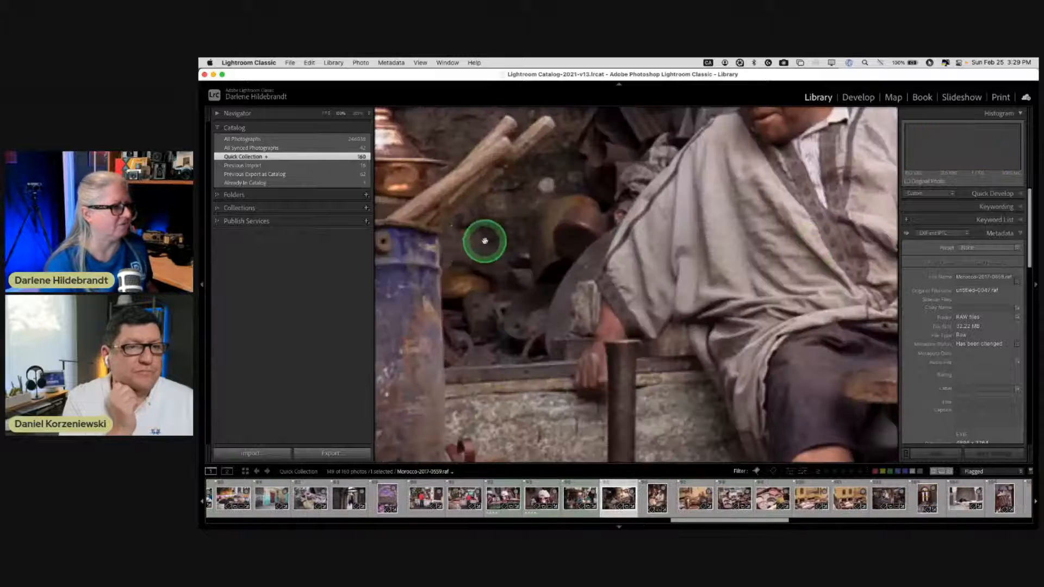
left_click(412, 324)
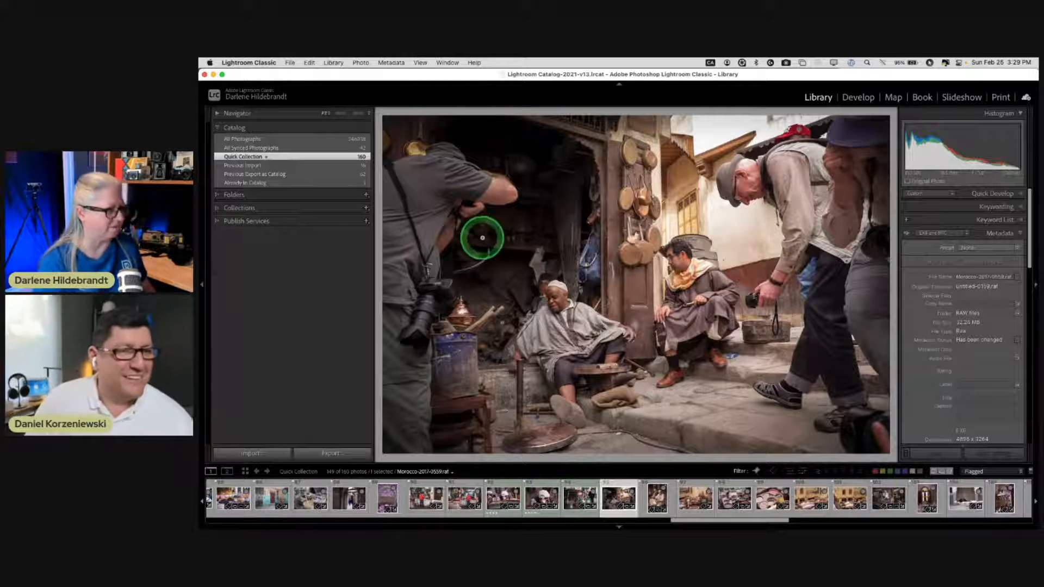
- Return to the thumbnail grid and select the photo of the two robed men beneath the tall archway
double_click(483, 235)
scroll(485, 236, "down", 5)
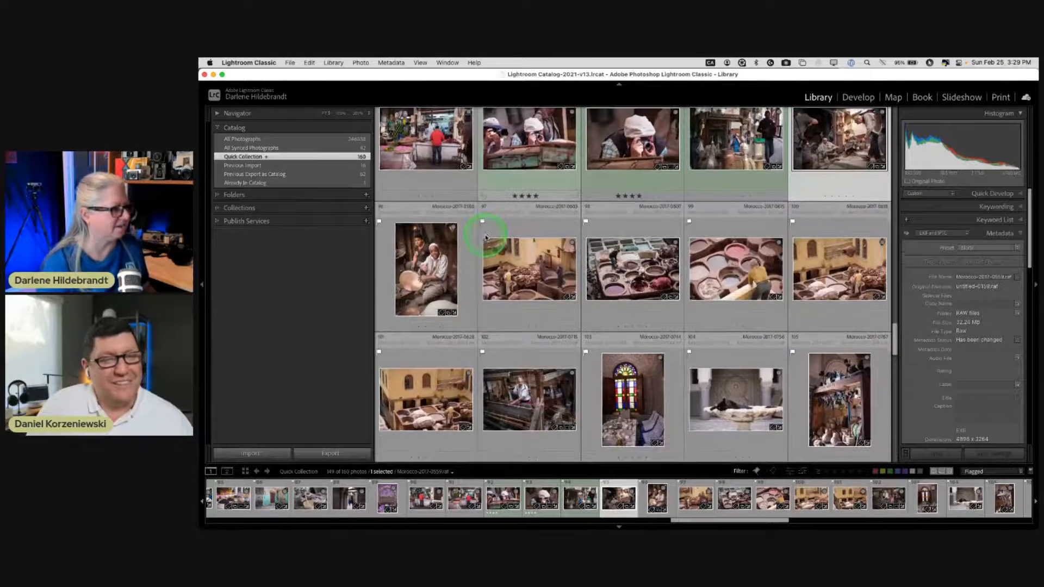
scroll(485, 236, "down", 3)
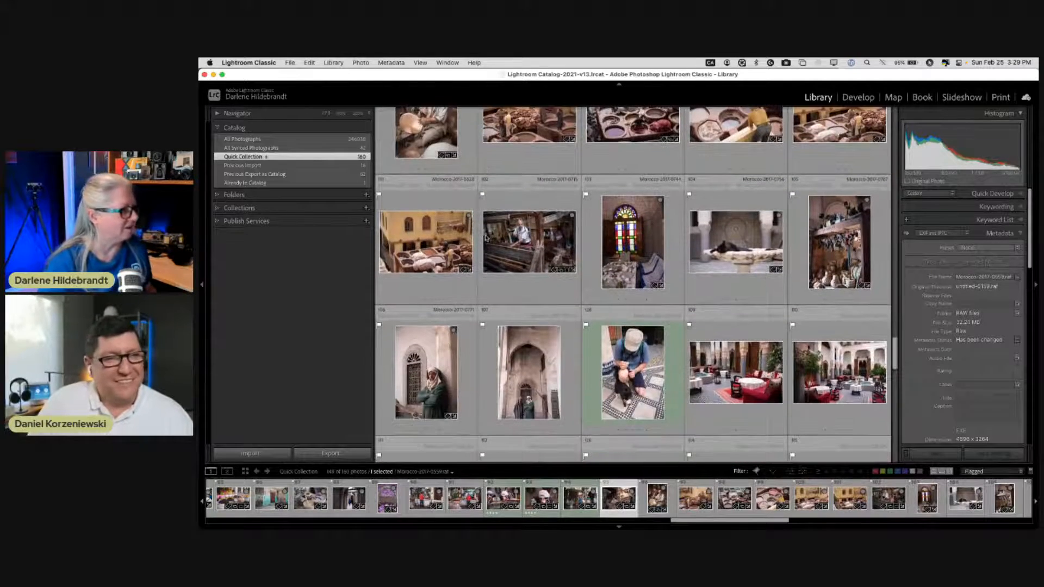
scroll(485, 236, "down", 3)
scroll(486, 238, "down", 2)
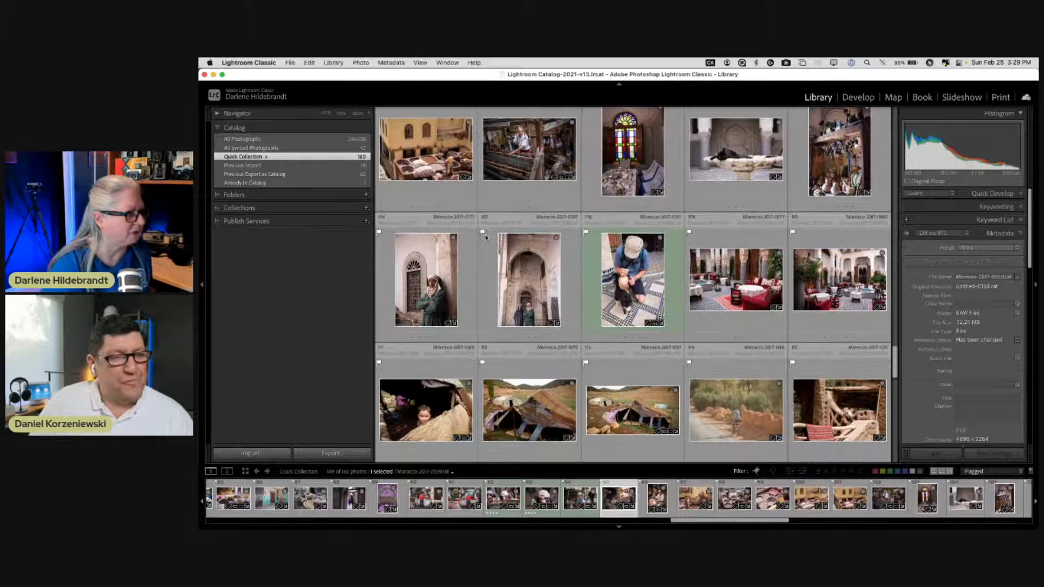
scroll(486, 236, "down", 3)
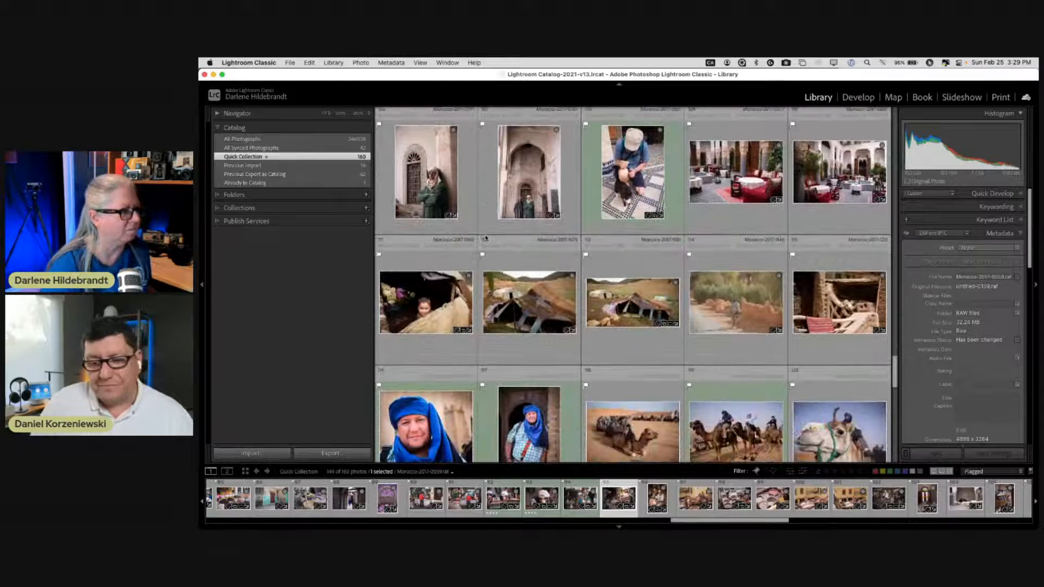
left_click(526, 202)
- Add the desert tent photo and the street photo with hanging laundry to the selection
scroll(527, 198, "down", 3)
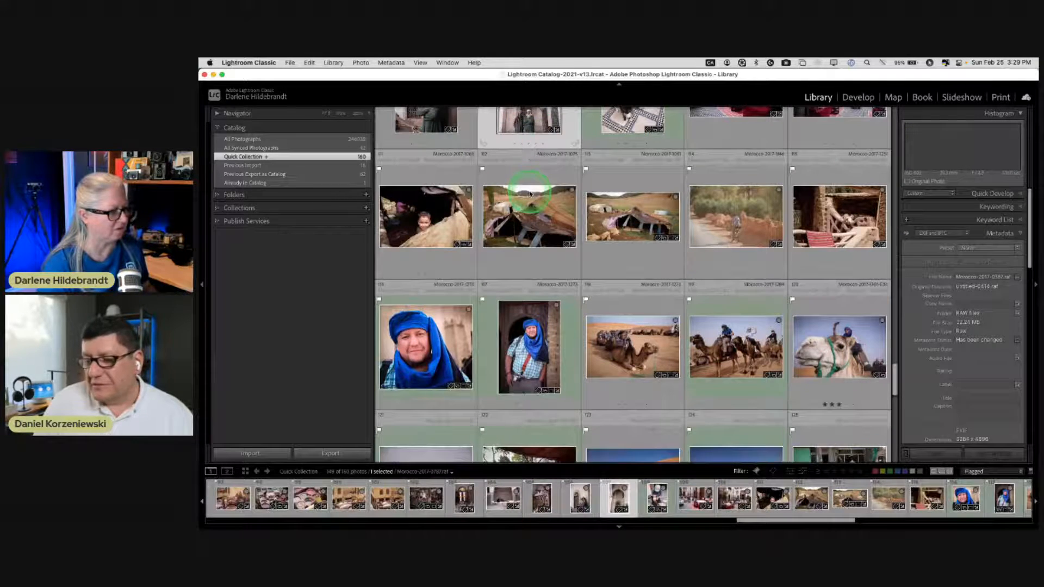
scroll(531, 194, "down", 3)
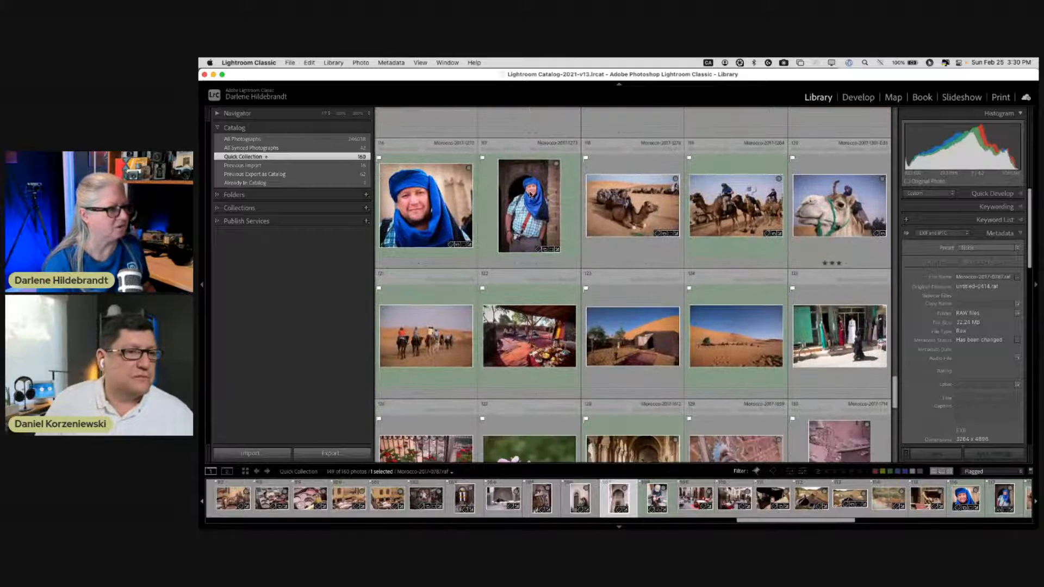
scroll(530, 193, "down", 1)
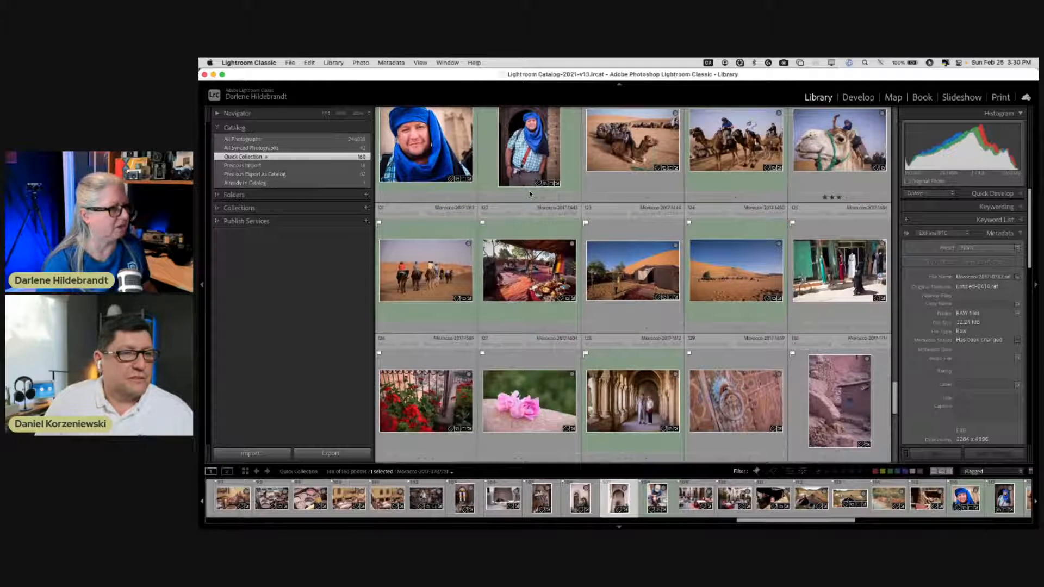
left_click(619, 278, "super")
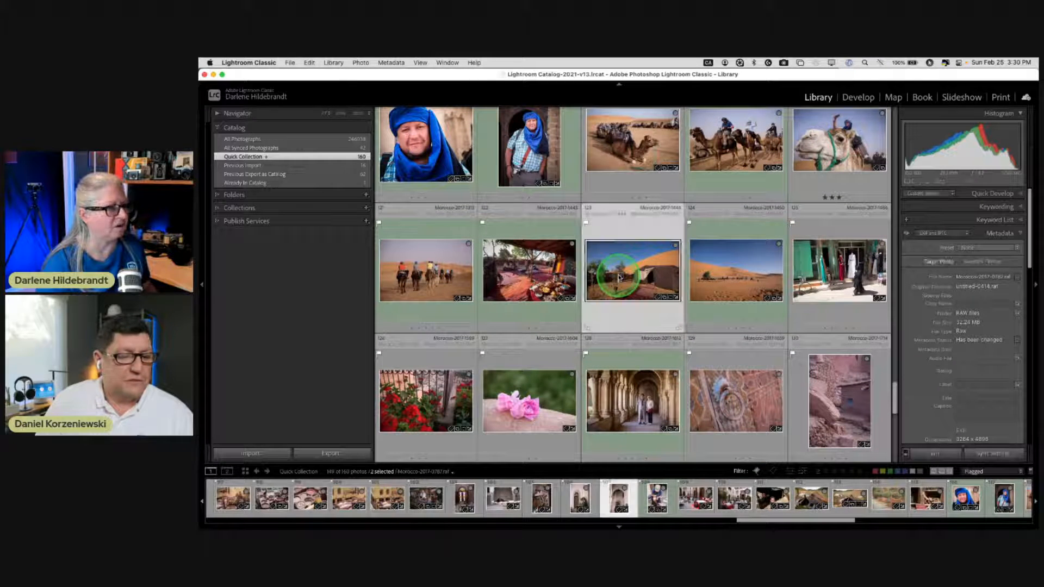
scroll(619, 278, "down", 8)
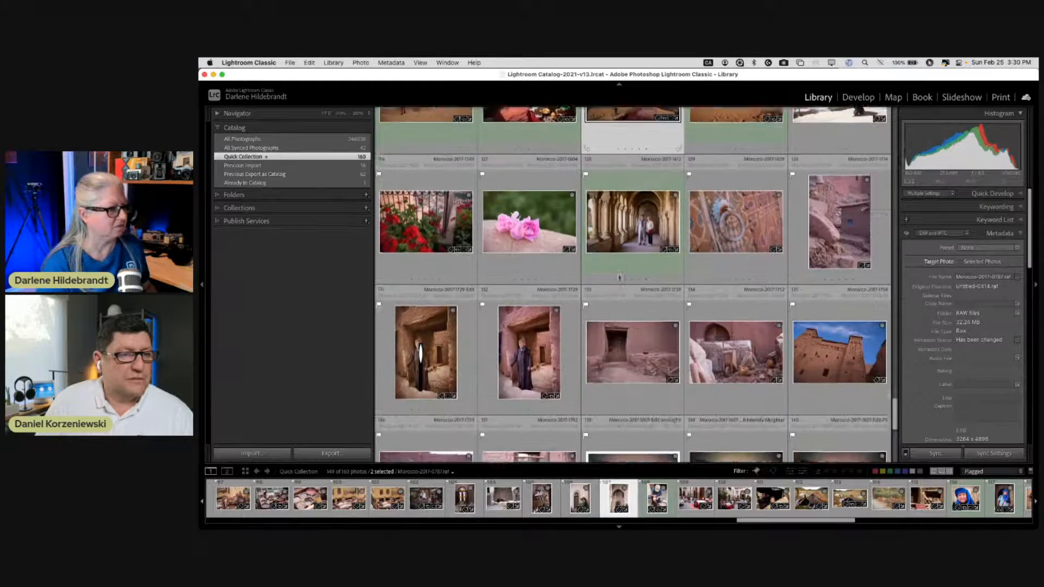
scroll(619, 278, "up", 20)
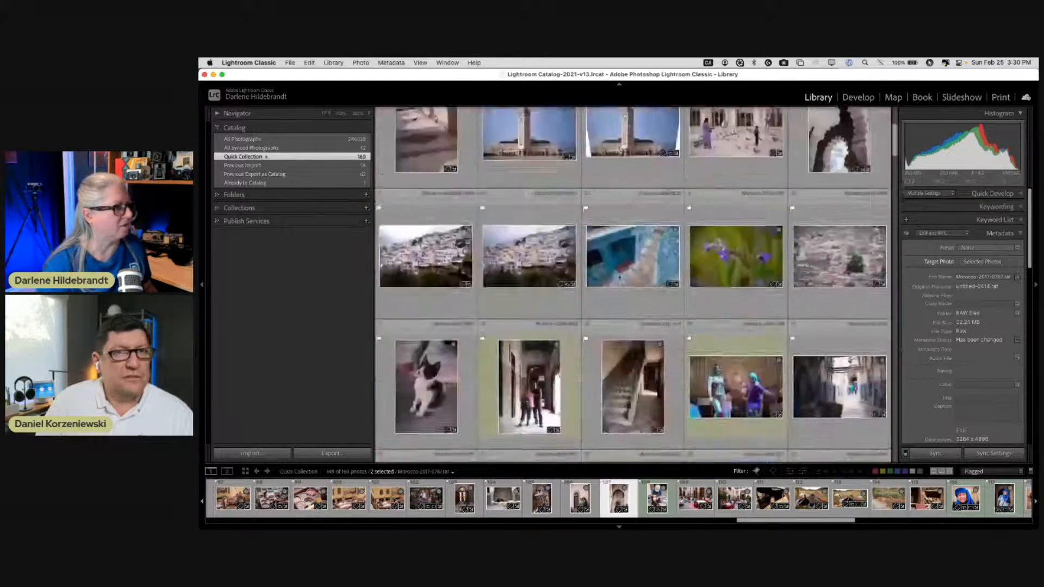
scroll(619, 278, "down", 3)
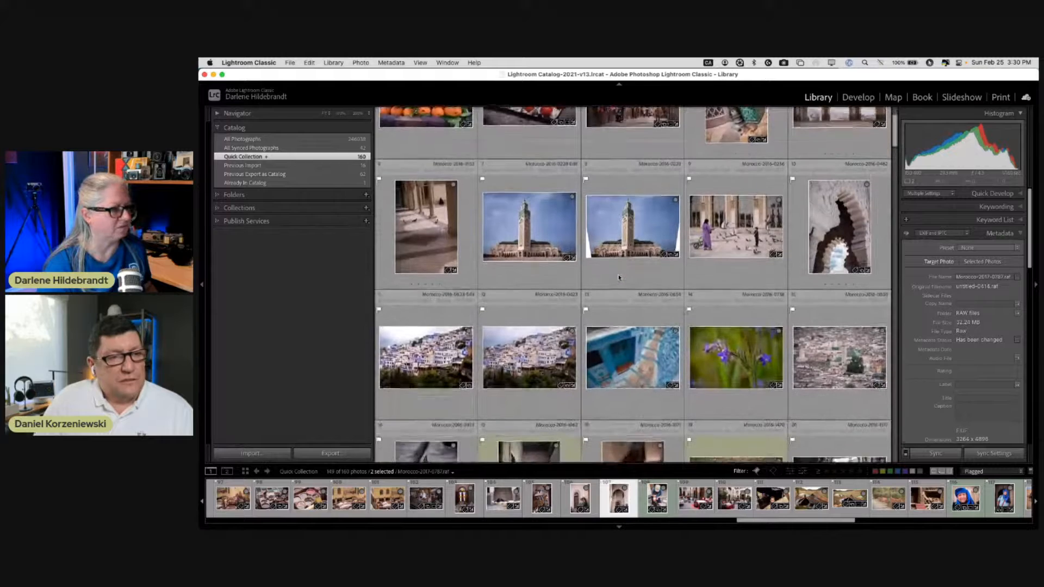
scroll(619, 277, "up", 3)
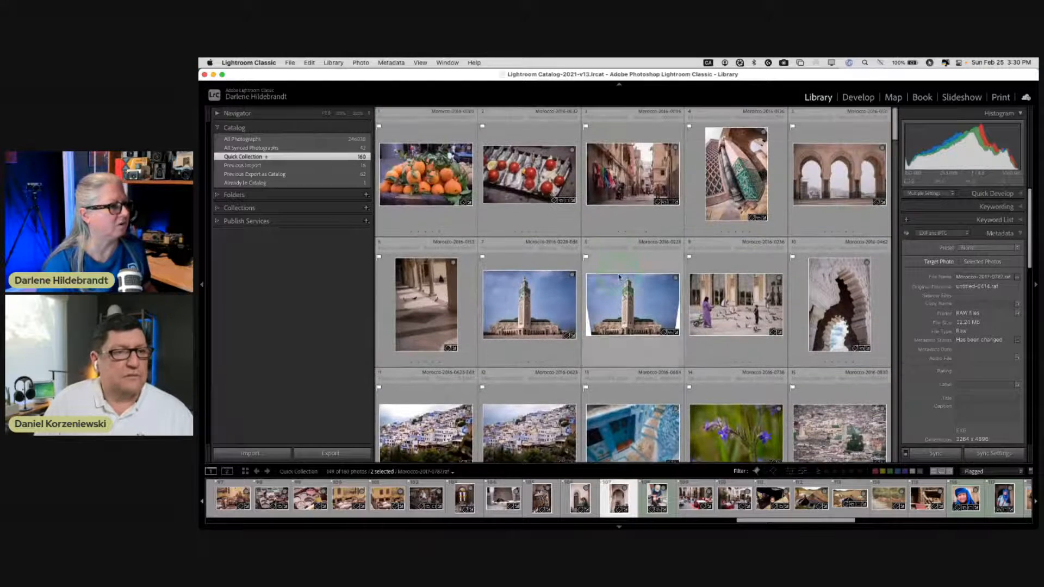
left_click(619, 174, "super")
- Add the blue-walled alley photo to the selection and show the four selected photos together in Survey view with all panels hidden
scroll(619, 174, "down", 6)
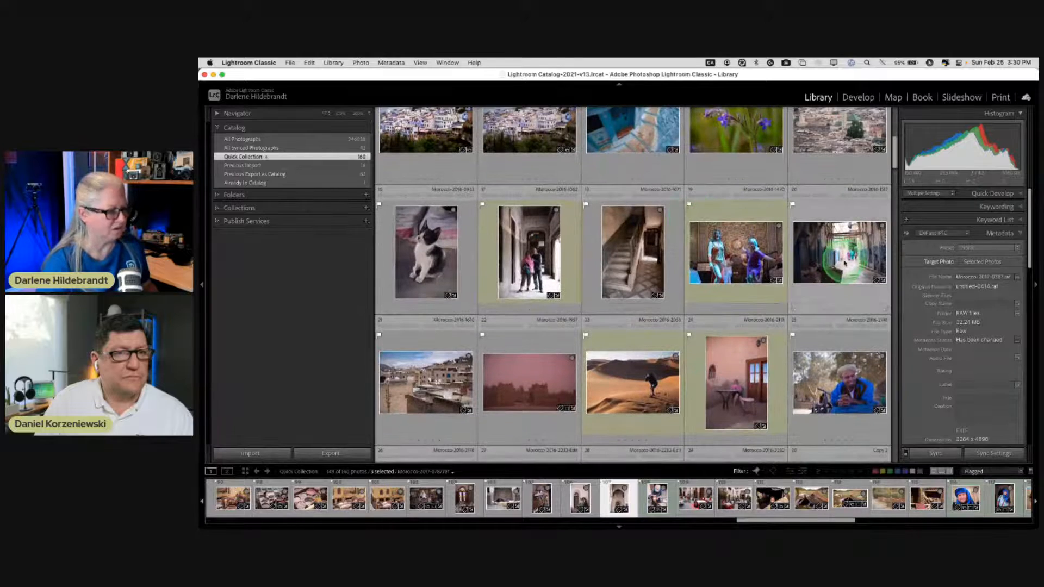
left_click(832, 252, "super")
key("n")
key("shift+Tab")
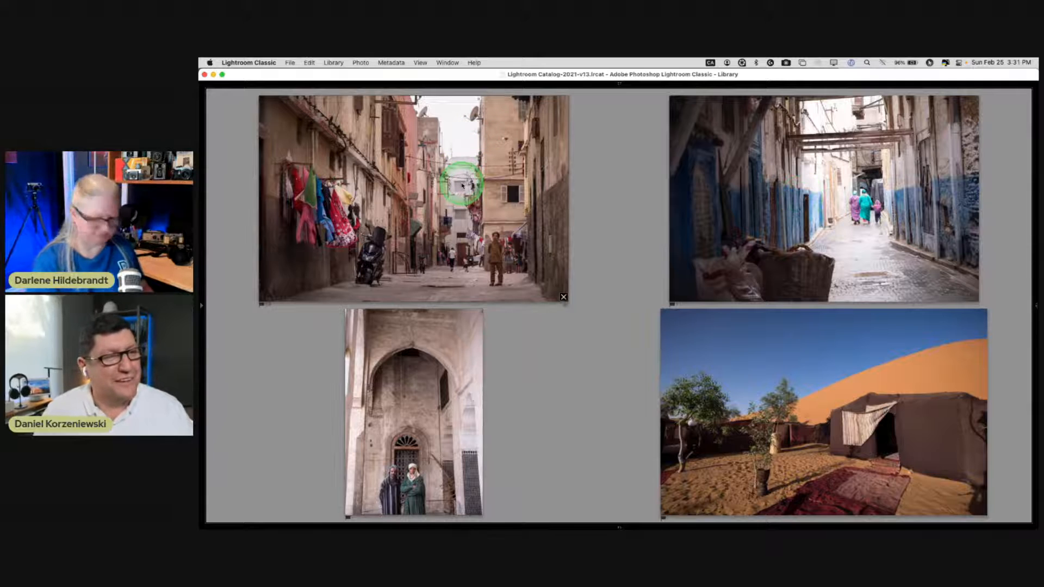
- Leave Survey view and open the street photo with hanging laundry in the Develop module with all panels shown
key("g")
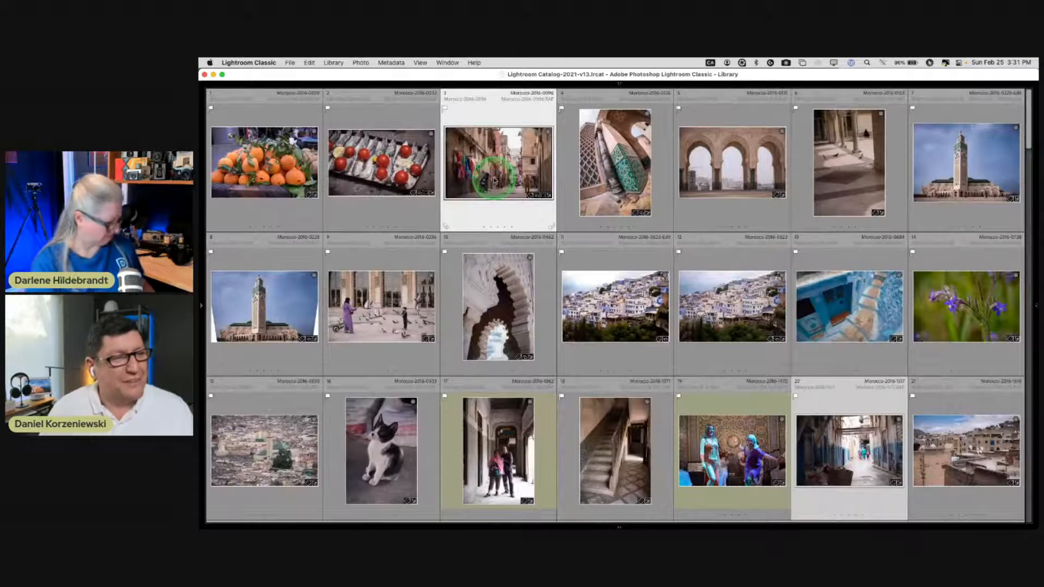
key("d")
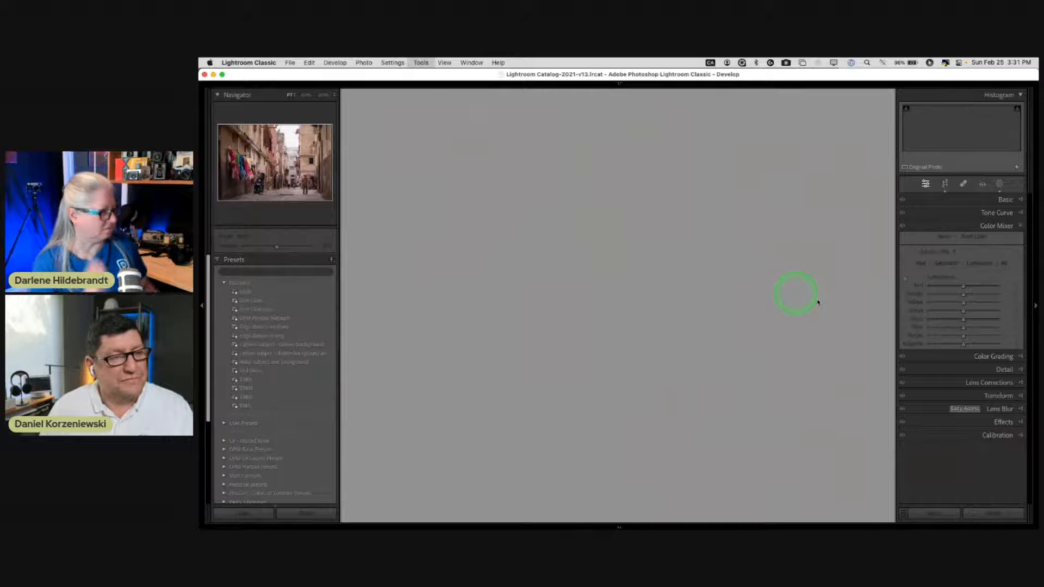
key("shift+Tab")
key("shift+Tab")
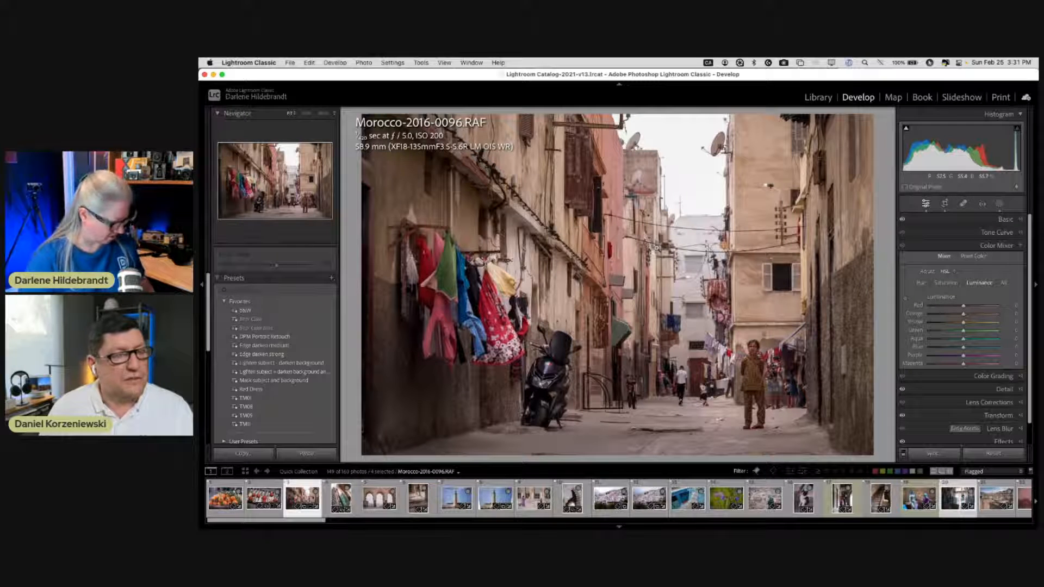
- Switch to the blue-walled alley photo and inspect the walking figures and wet pavement at 100% zoom
key("b")
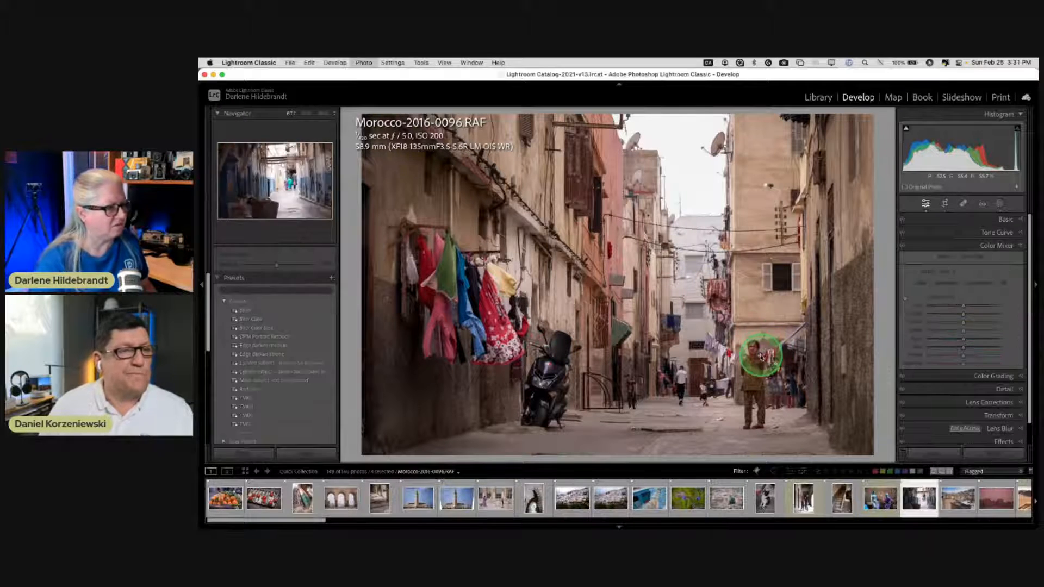
left_click(752, 357)
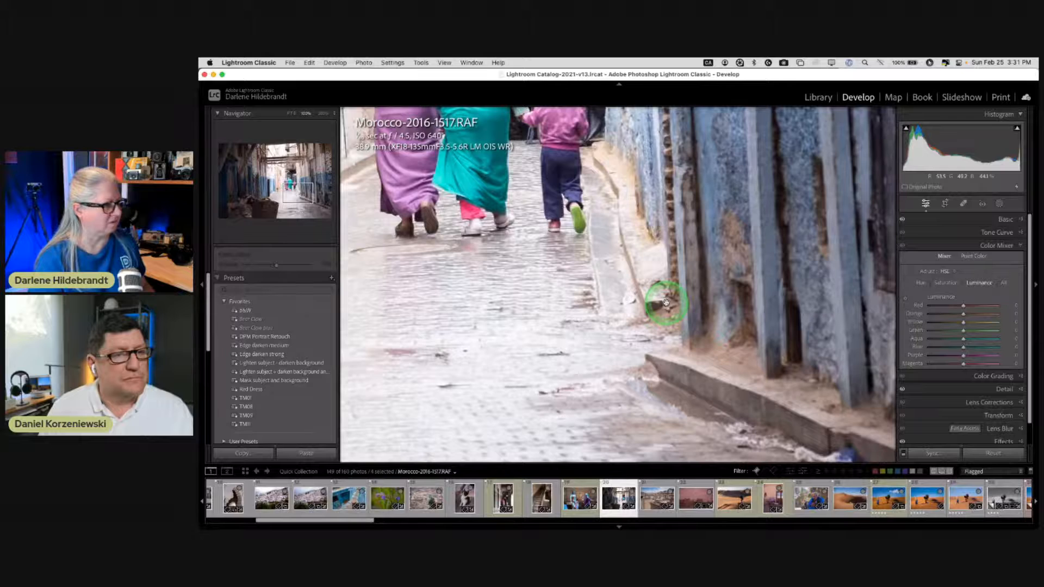
left_click(667, 302)
- Return to the thumbnail grid and select only the street photo with hanging laundry
key("g")
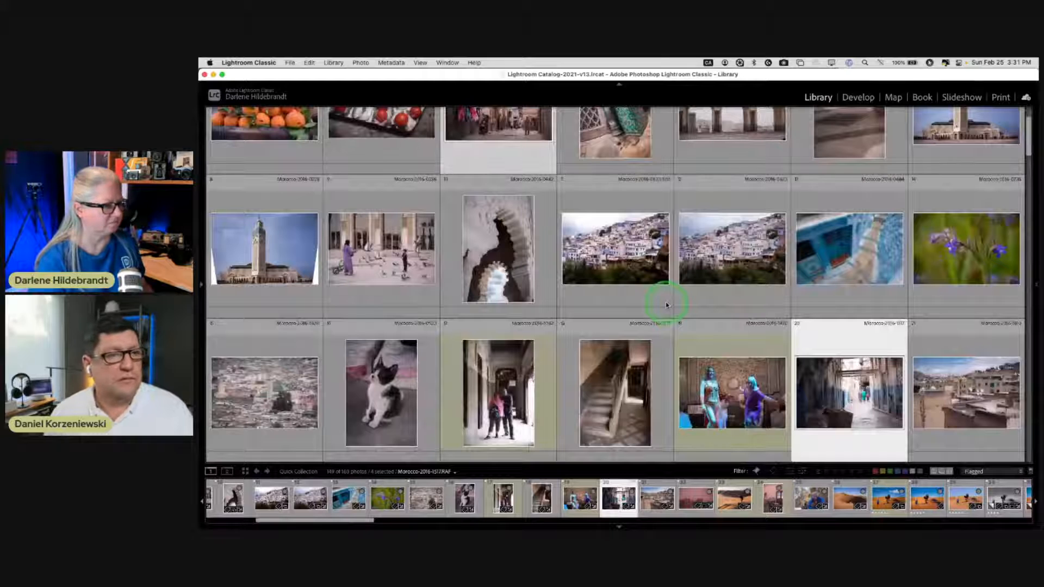
scroll(666, 303, "up", 2)
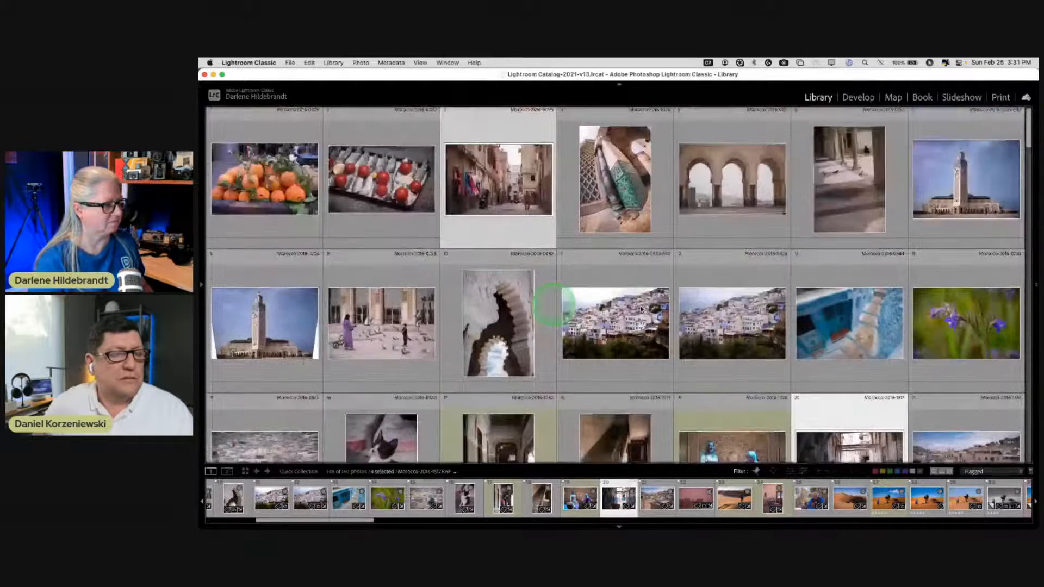
left_click(508, 235)
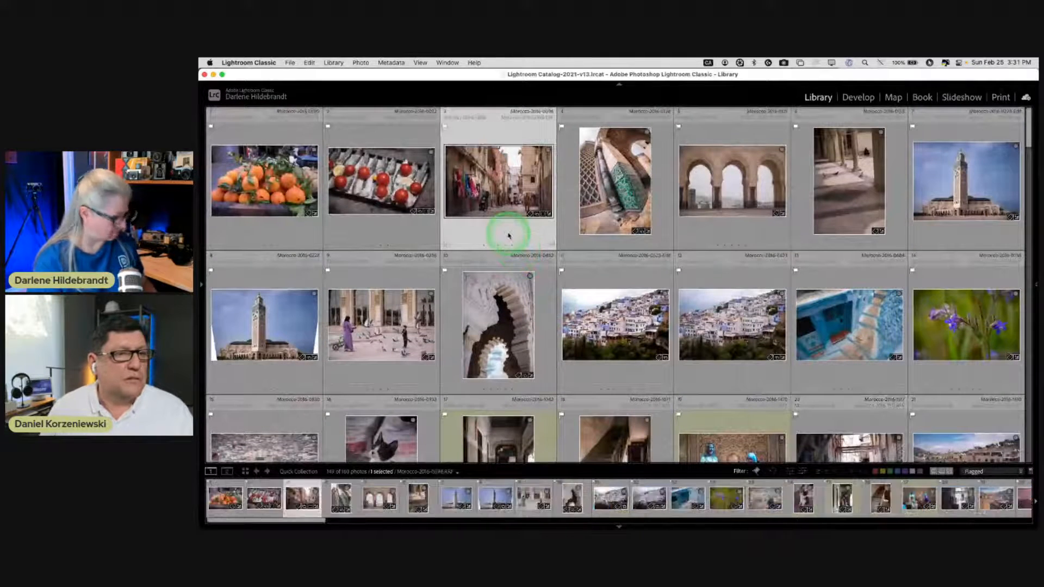
- Open the selected alley photo with the hanging laundry for editing in the Develop module
key("d")
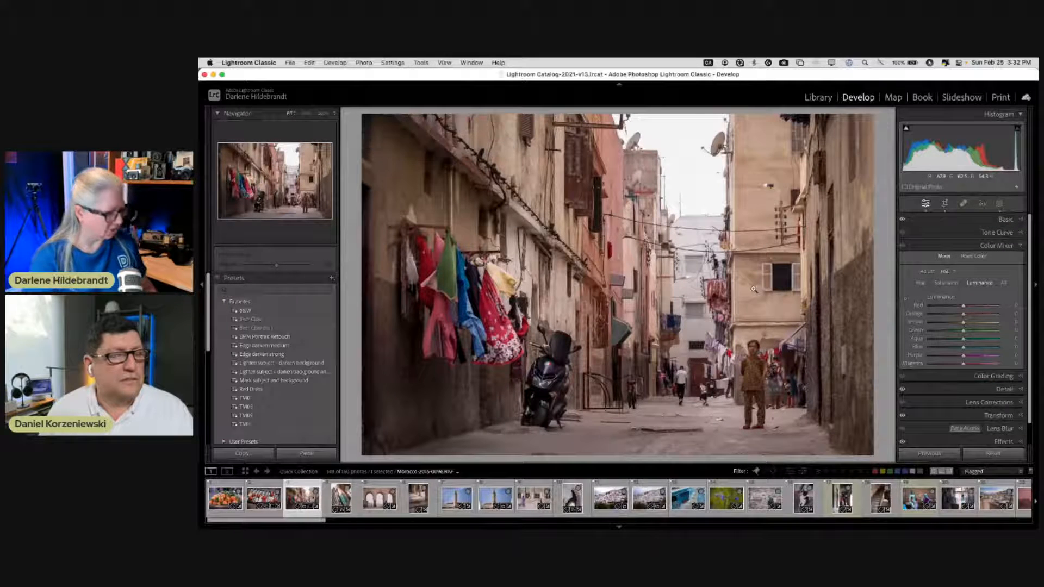
key("super+Tab")
key("super+Tab")
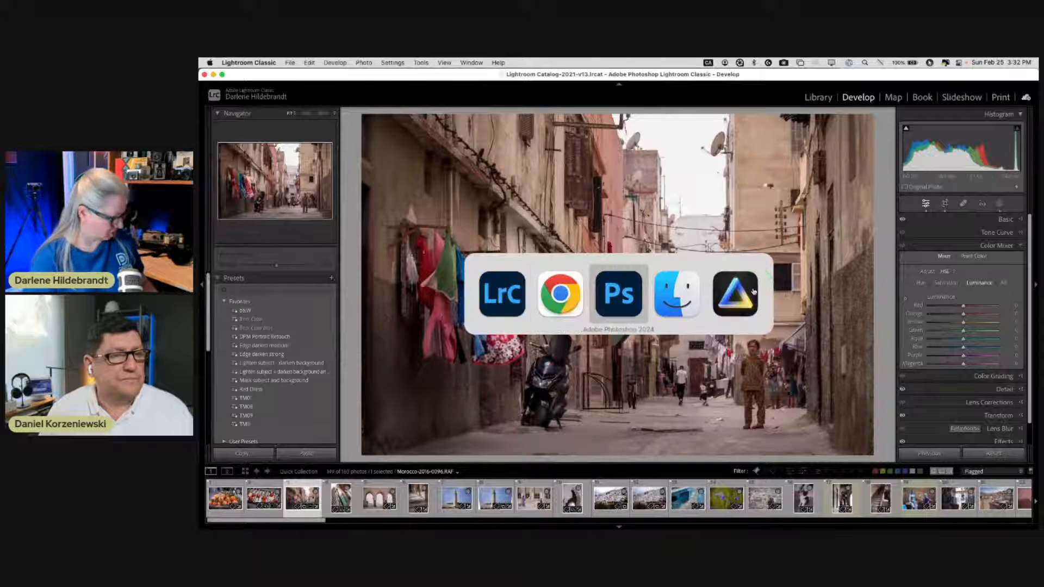
left_click(693, 113)
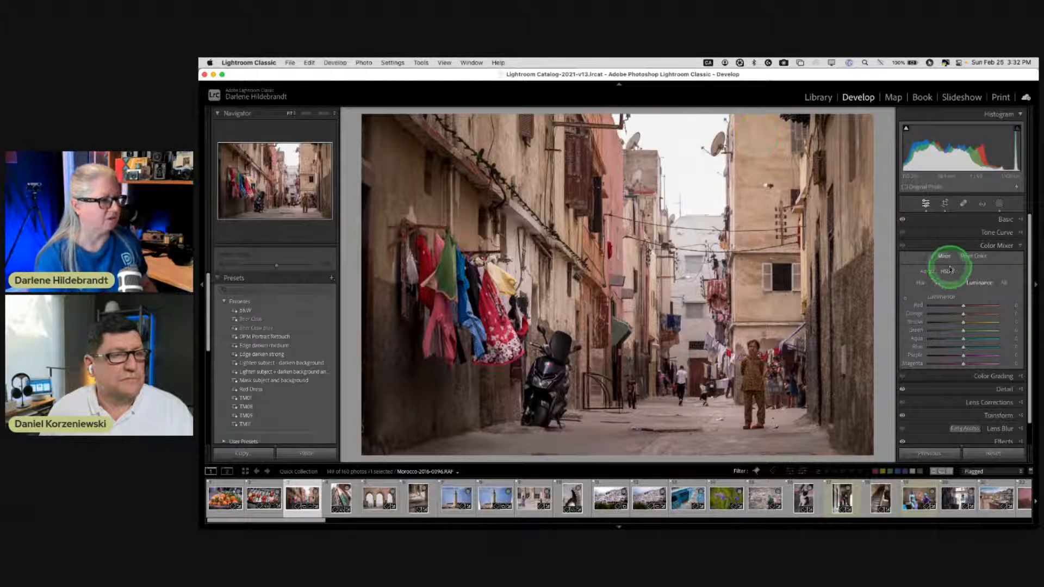
- Examine the standing figure and the people in the alley's background up close, and return to the full view
left_click(752, 361)
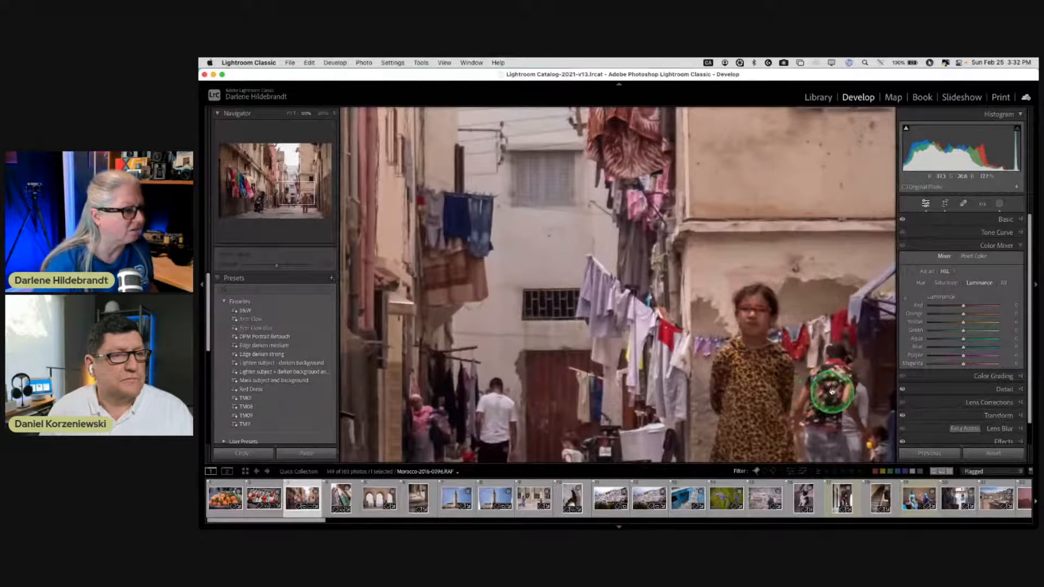
left_click_drag(833, 394, 751, 235)
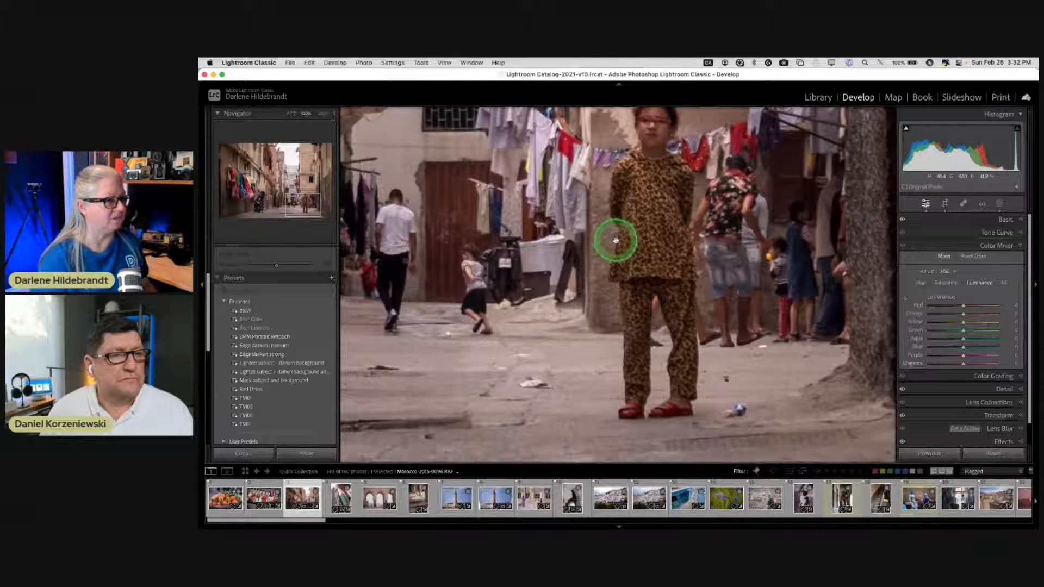
left_click_drag(613, 240, 788, 273)
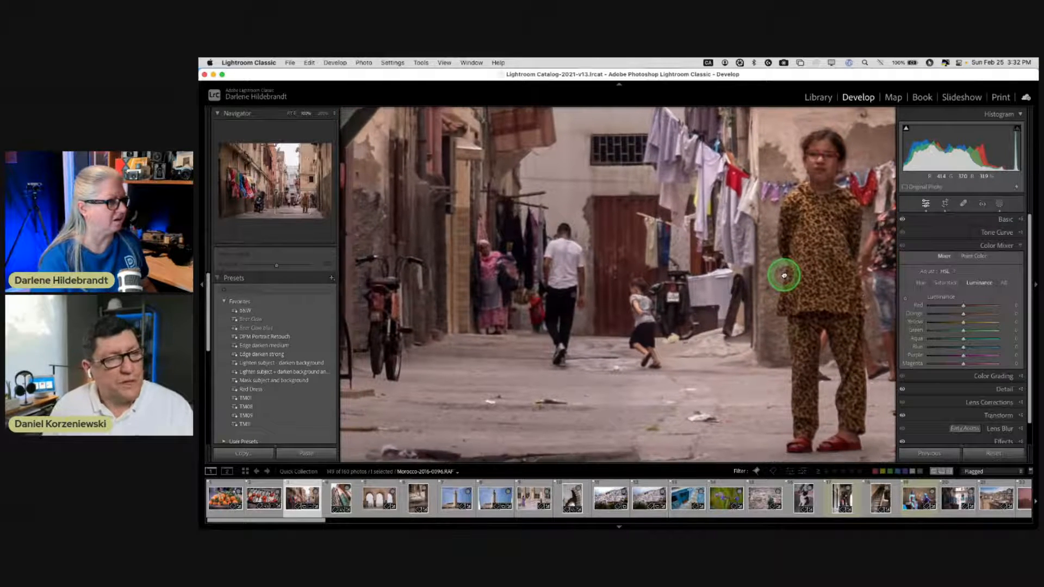
left_click(788, 273)
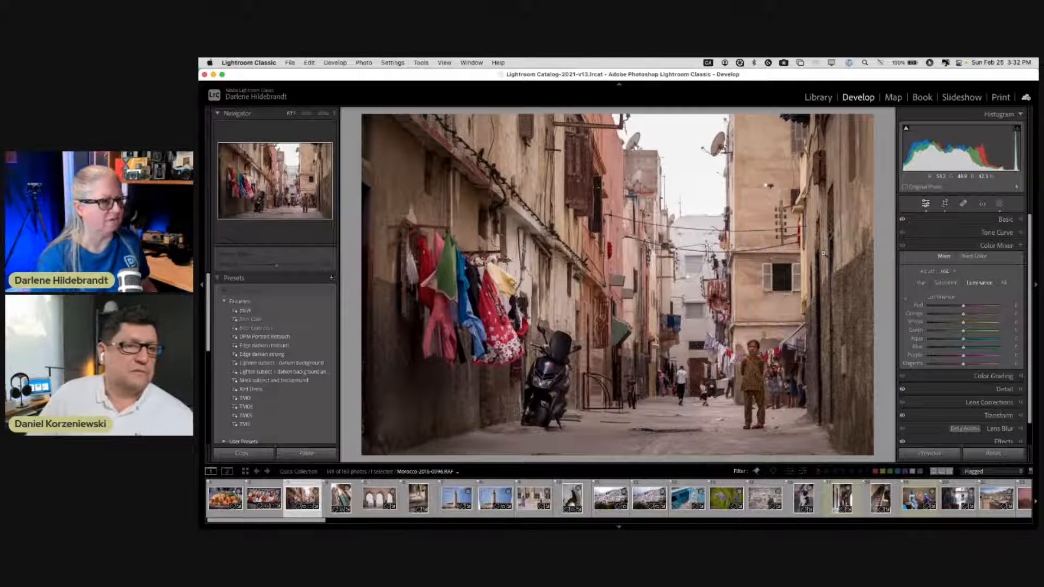
- Review the photo's Basic adjustments and compare the image with Mask 1 hidden and shown
left_click(1006, 219)
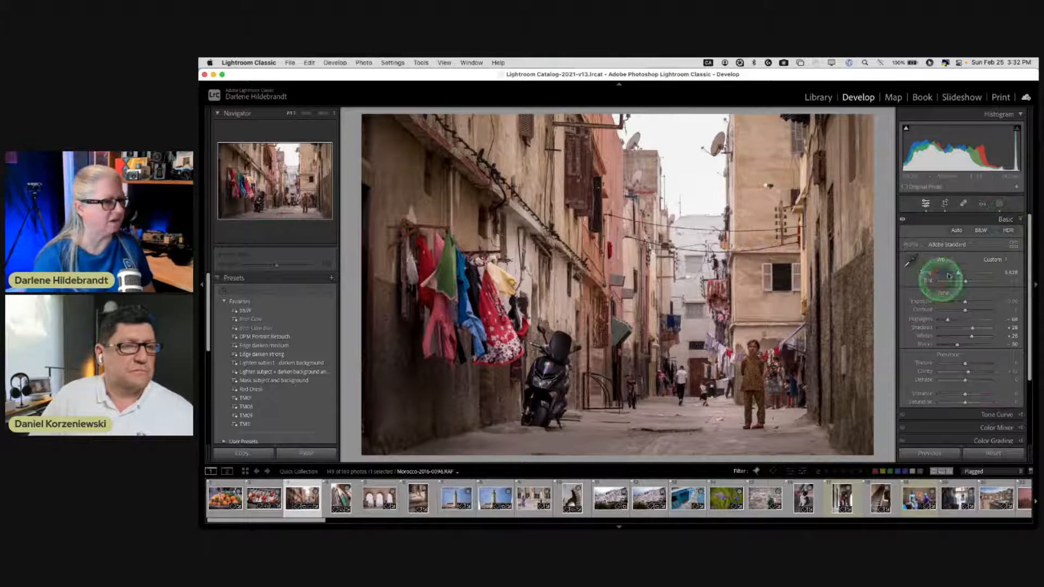
mouse_move(1019, 190)
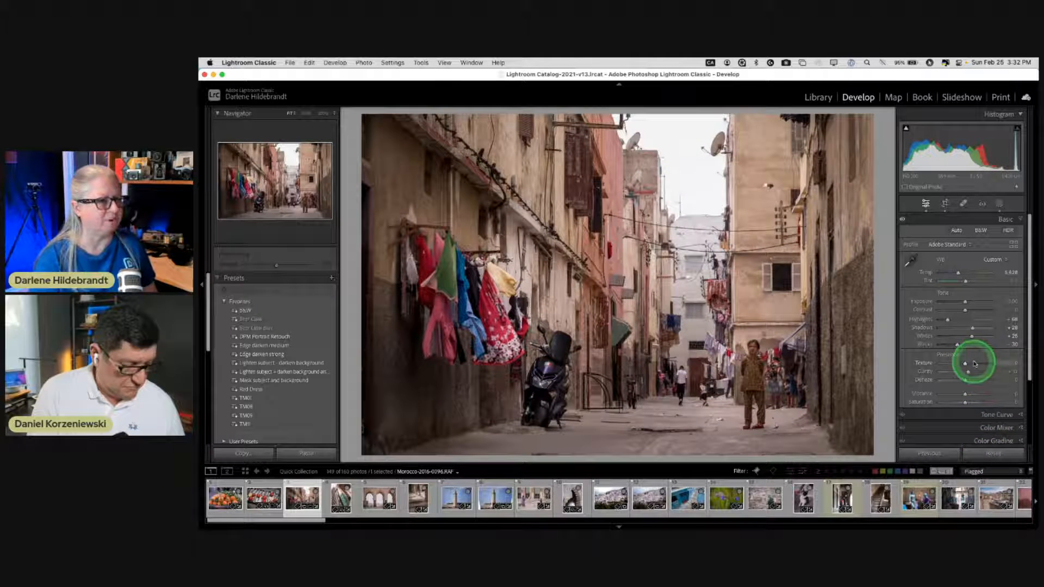
left_click(1000, 203)
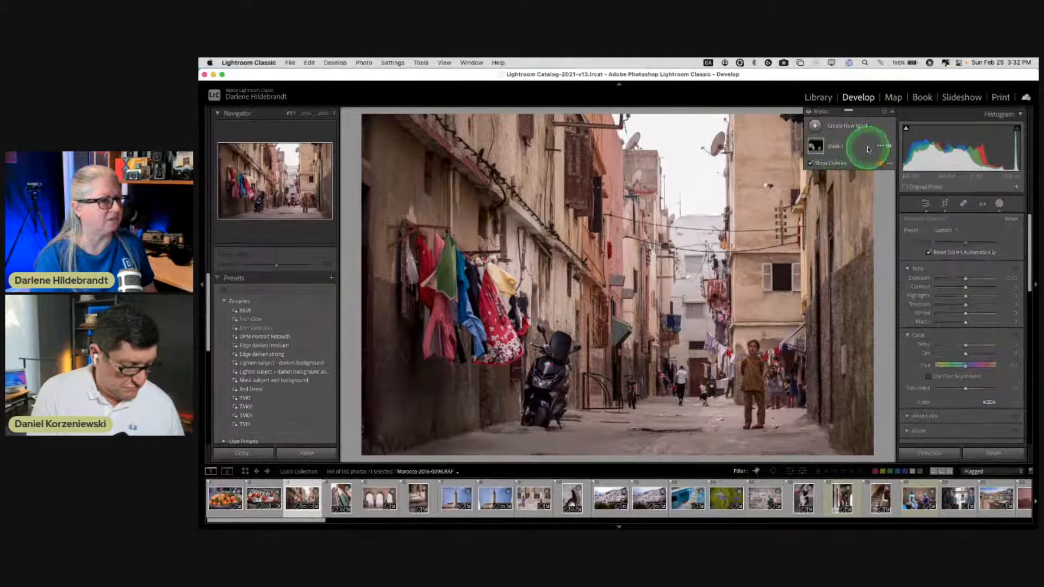
left_click(888, 147)
left_click(888, 147)
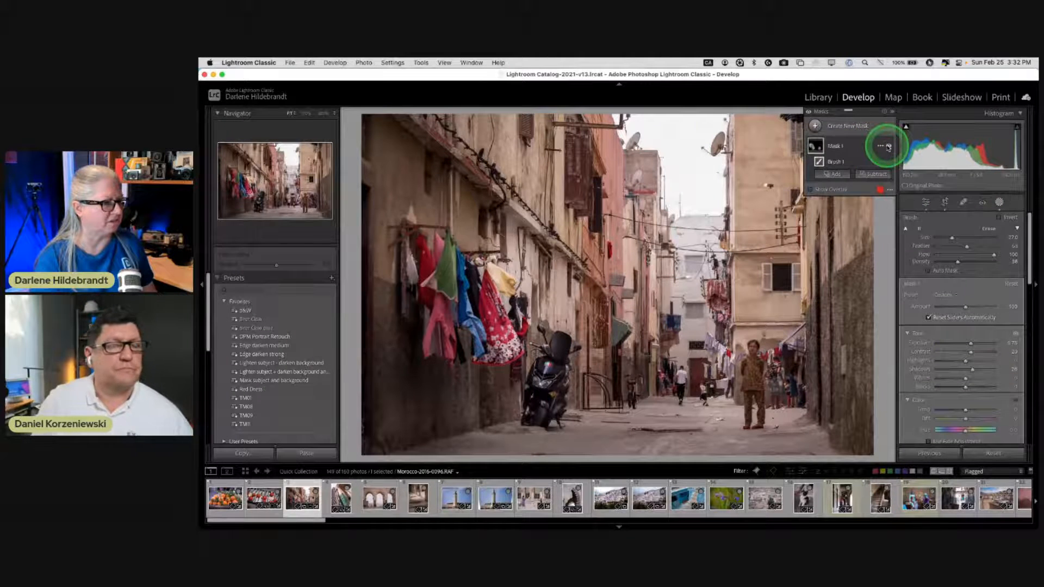
left_click(888, 147)
left_click(888, 147)
left_click(998, 203)
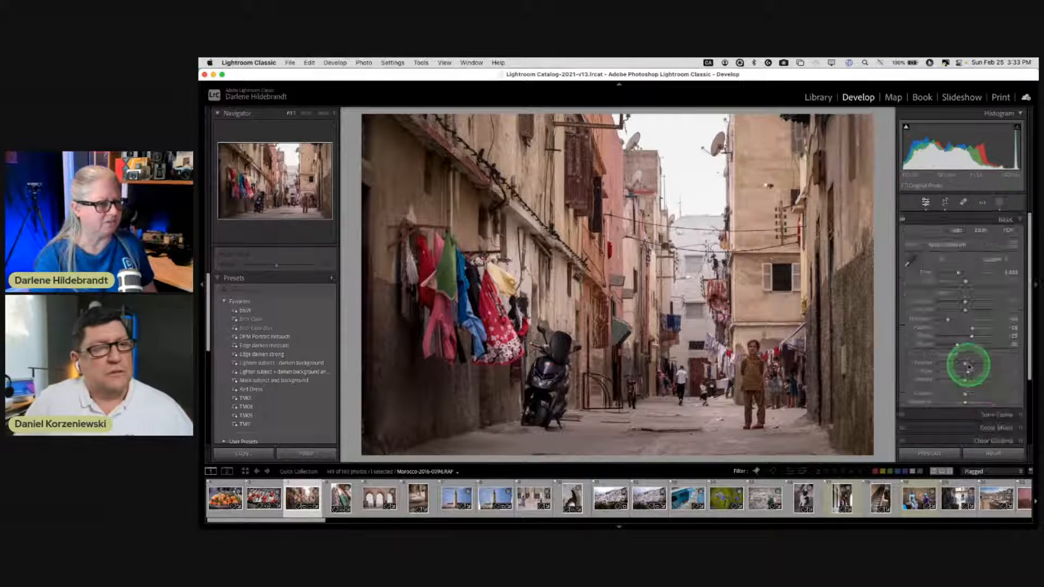
- Reset all Develop adjustments on the alley photo
left_click(995, 455)
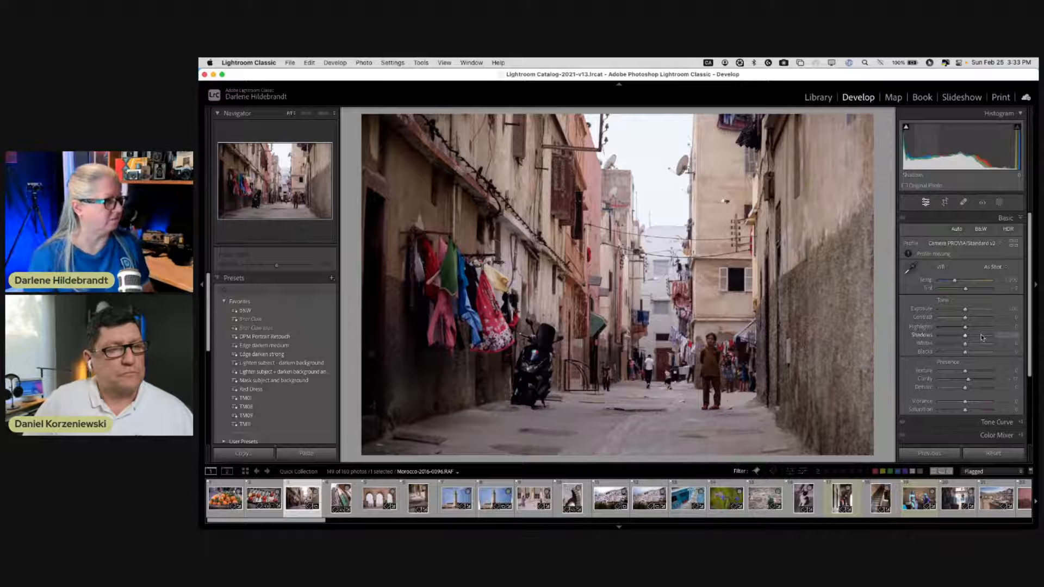
left_click(975, 289)
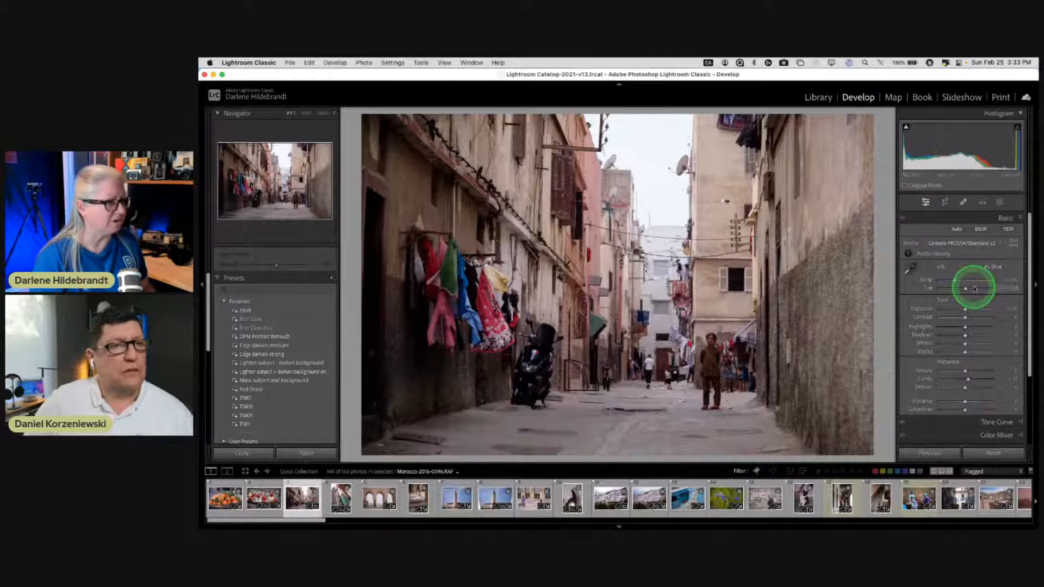
- Auto-straighten the alley photo, crop it tighter around the scene, and reposition the image within the crop frame
key("r")
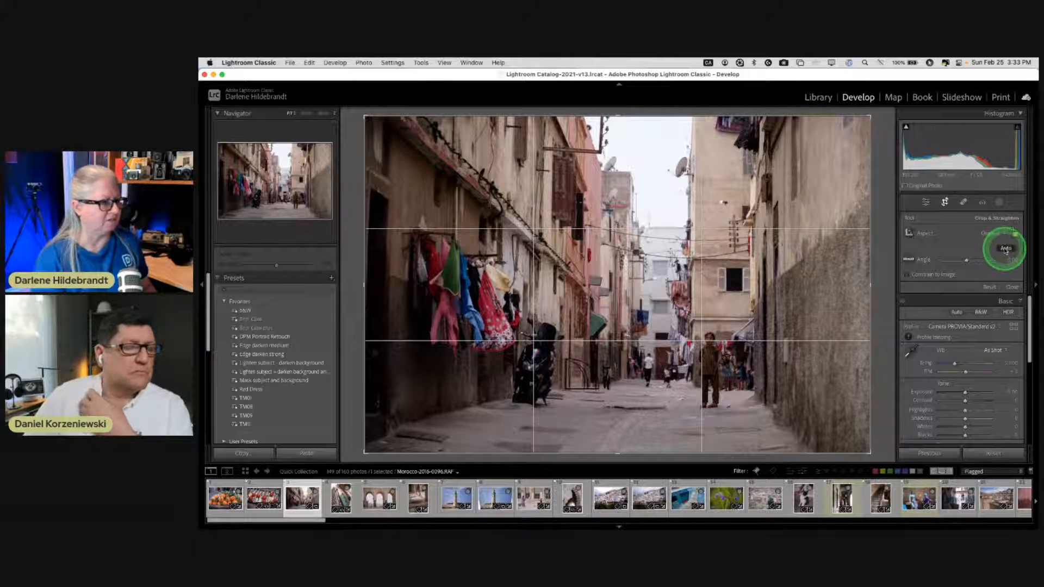
left_click(1006, 249)
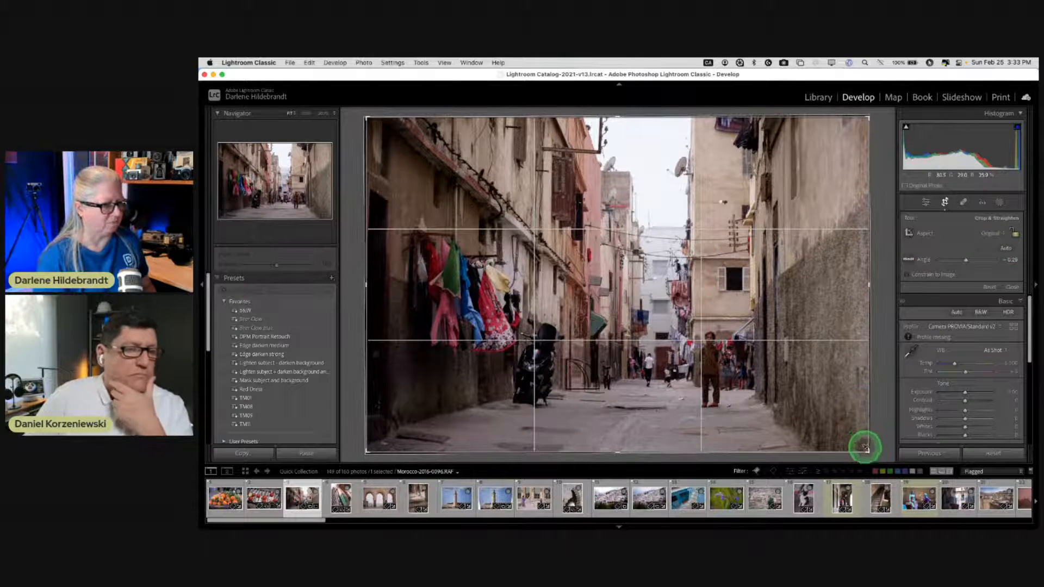
left_click_drag(866, 448, 841, 434)
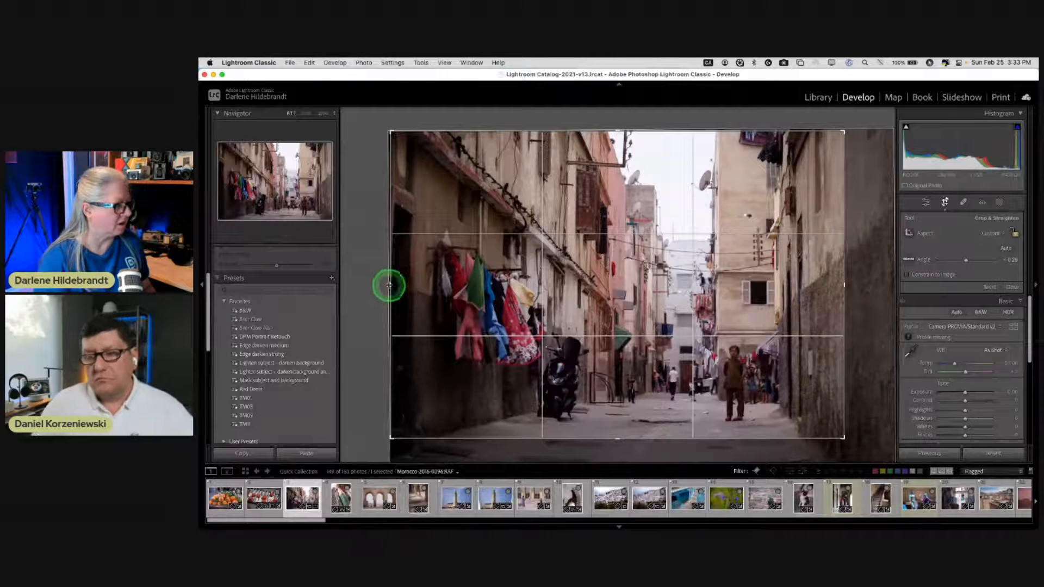
left_click_drag(390, 287, 405, 291)
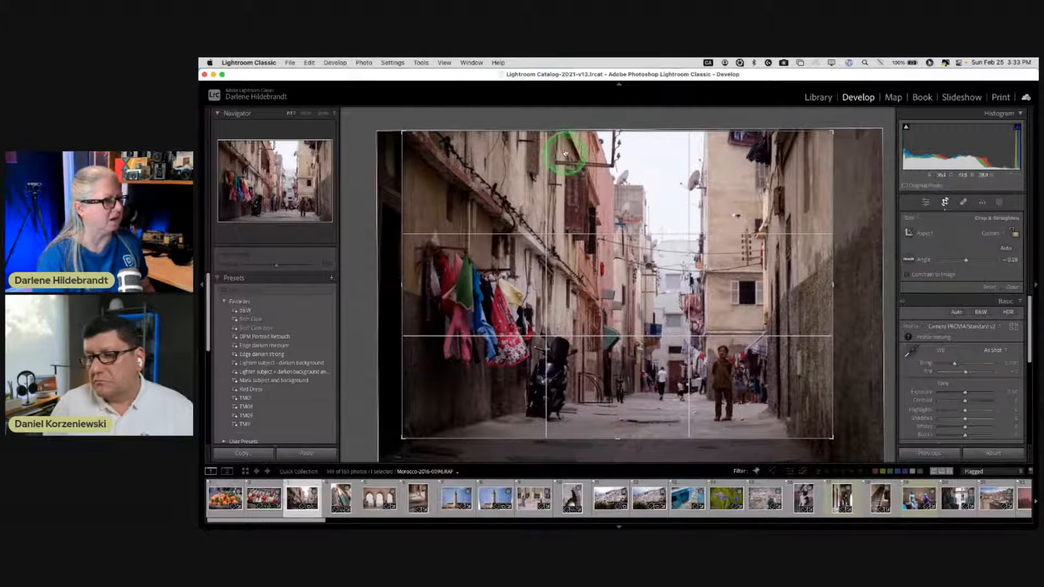
mouse_move(564, 154)
left_mouse_down()
mouse_move(560, 129)
mouse_move(560, 139)
left_mouse_up()
key("Return")
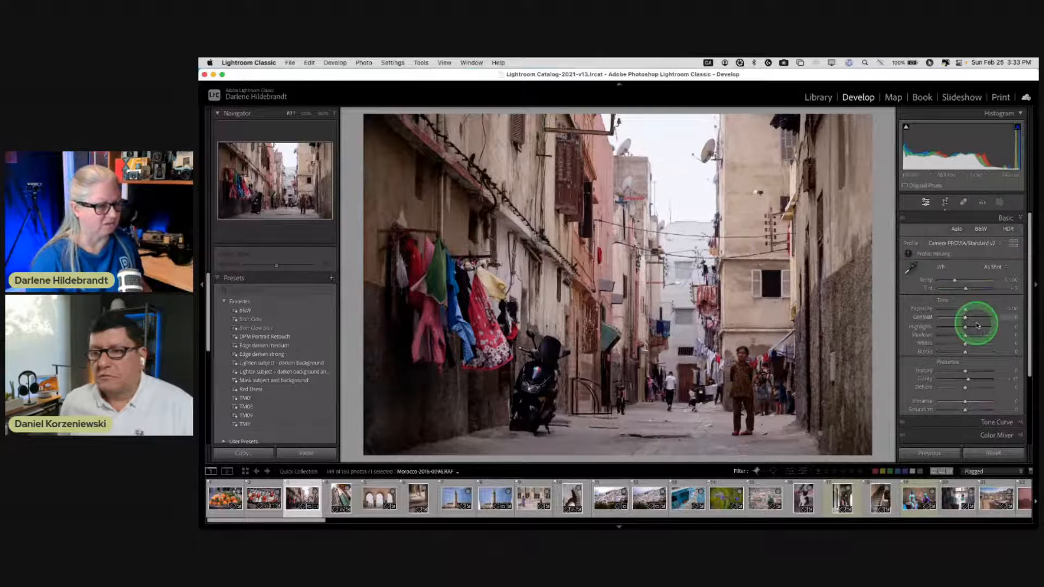
- Try the Full and Auto Upright perspective corrections on the photo, and turn Upright off again
scroll(976, 324, "down", 3)
scroll(977, 325, "up", 1)
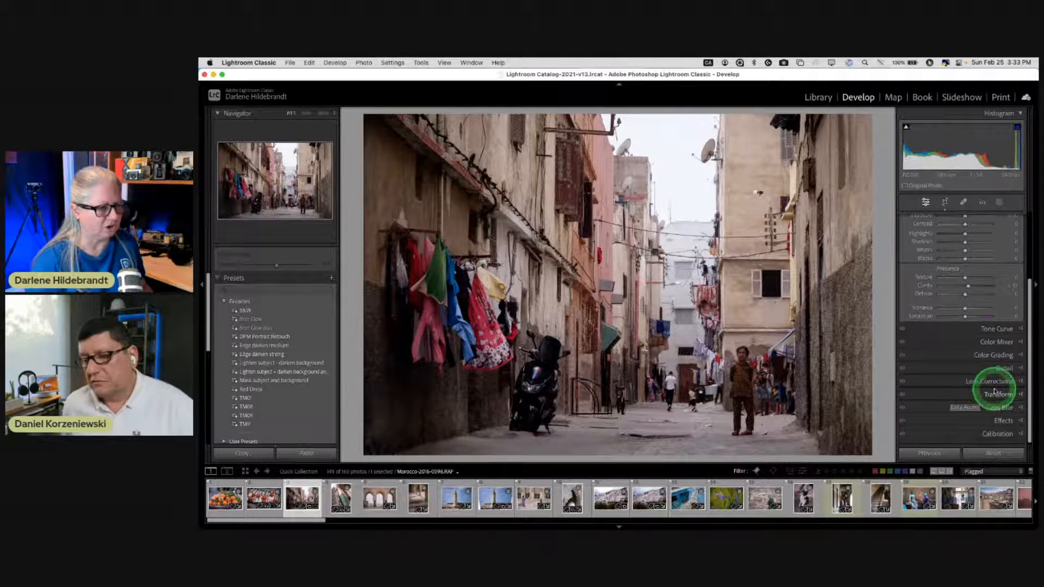
left_click(996, 396)
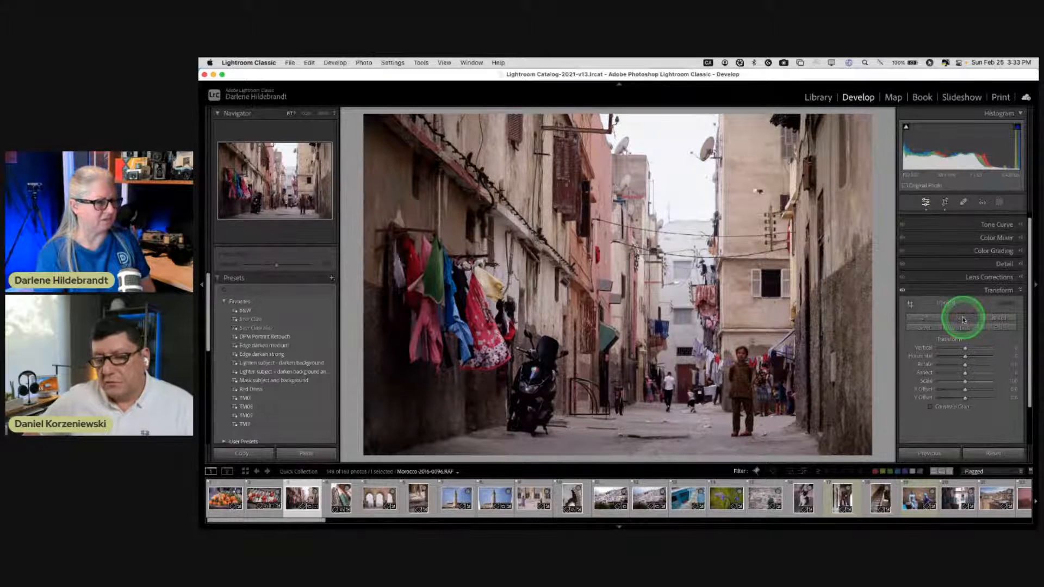
left_click(1000, 327)
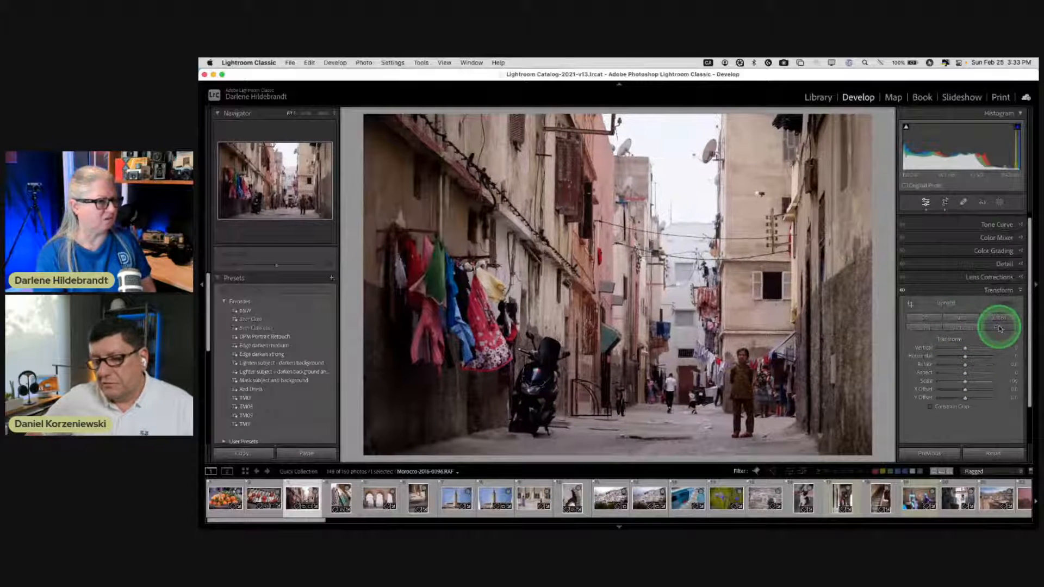
left_click(962, 318)
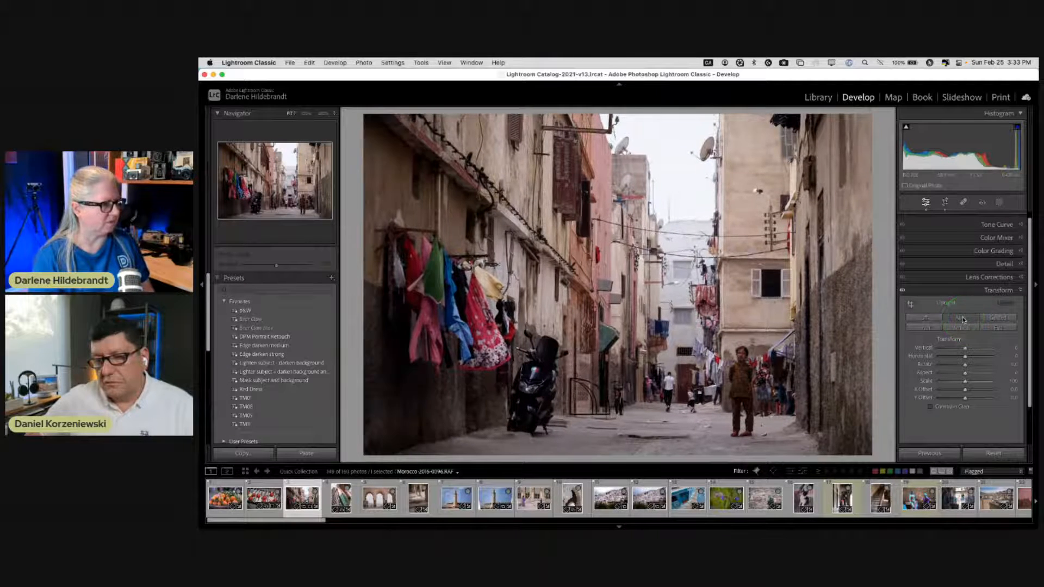
left_click(923, 317)
left_click(979, 339)
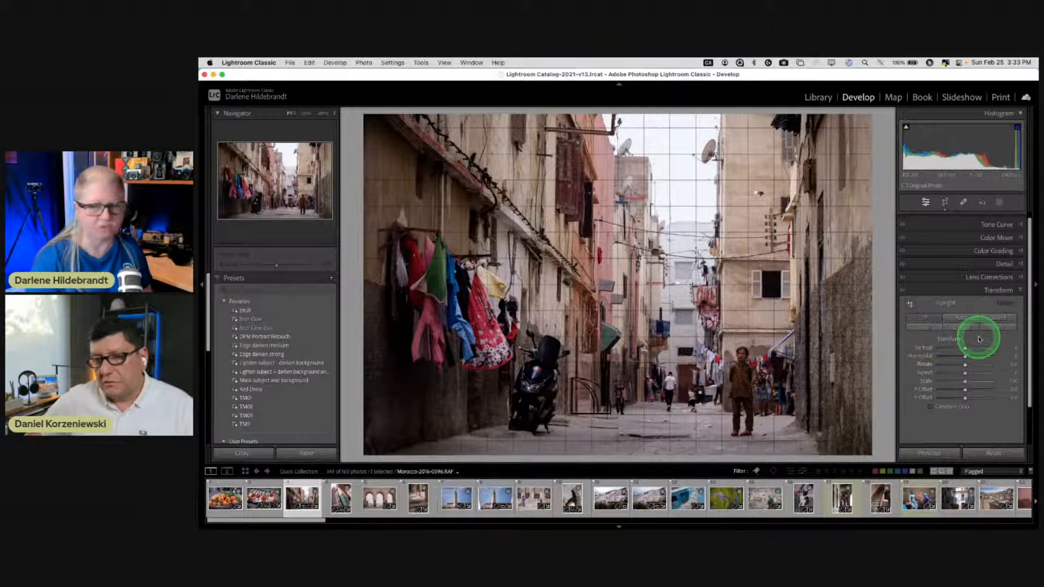
- Correct the perspective with Guided Upright, using vertical guides along the far building's edge and on the laundry-side wall
left_click(999, 318)
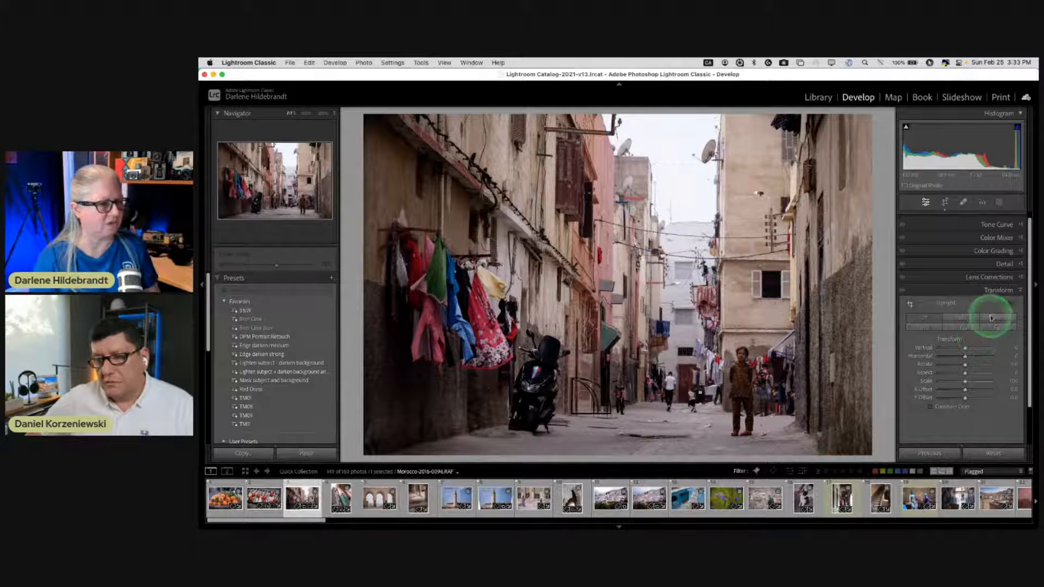
left_click(658, 148)
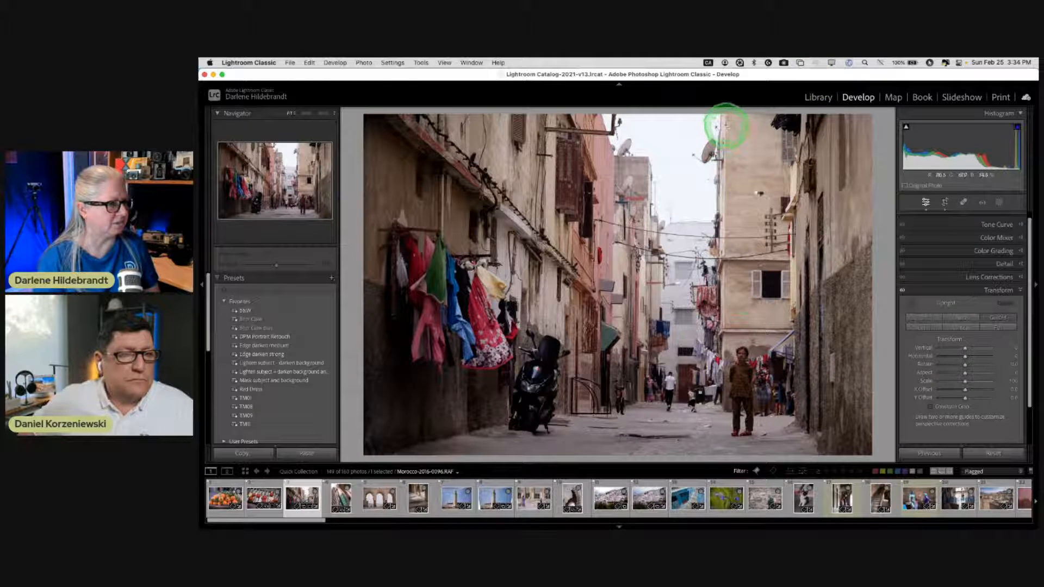
left_click_drag(725, 127, 723, 375)
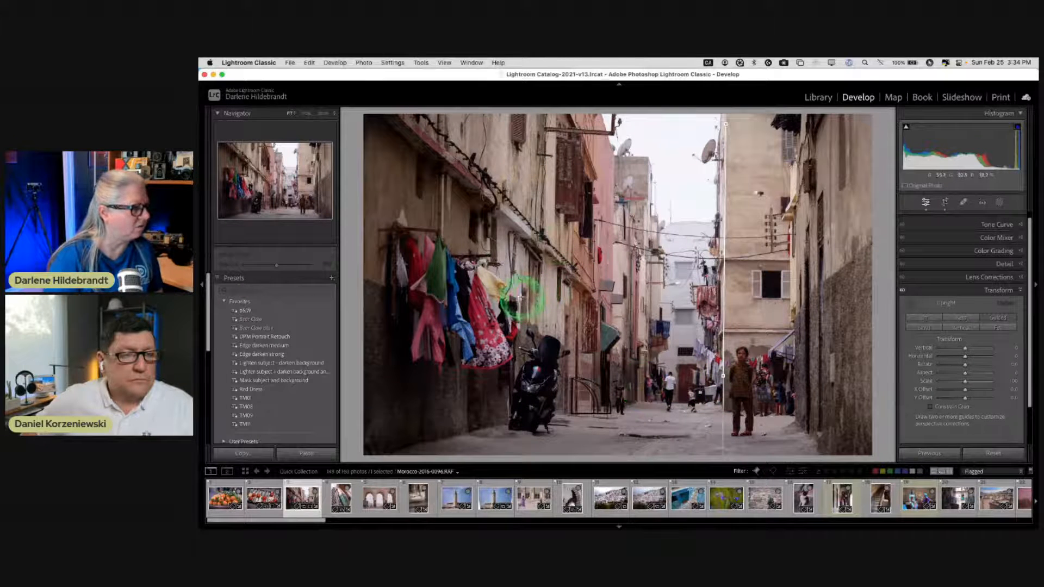
left_click_drag(521, 339, 521, 202)
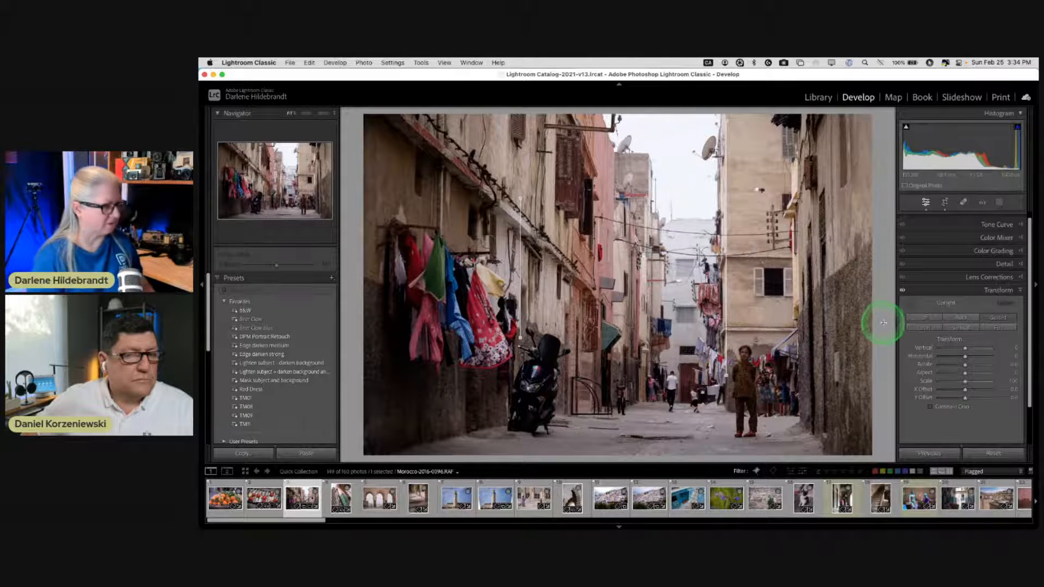
- Shift the perspective-corrected image slightly within its existing crop frame and apply the crop
key("r")
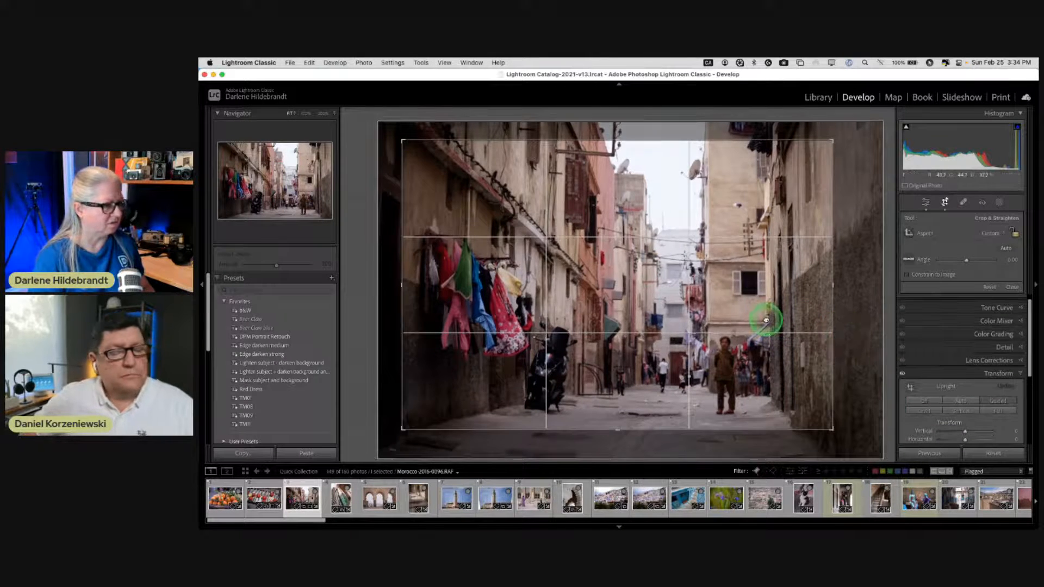
left_click(767, 319)
left_click_drag(767, 319, 771, 321)
key("Return")
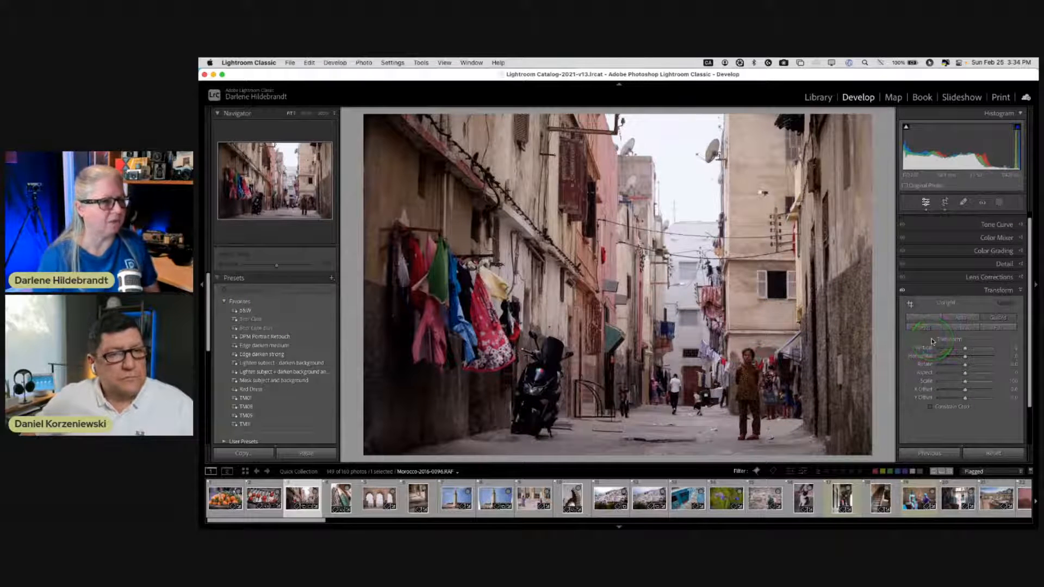
- Apply the Camera ASTIA/Soft camera matching profile, comparing it with Camera PROVIA/Standard
left_click(958, 275)
left_click(1004, 220)
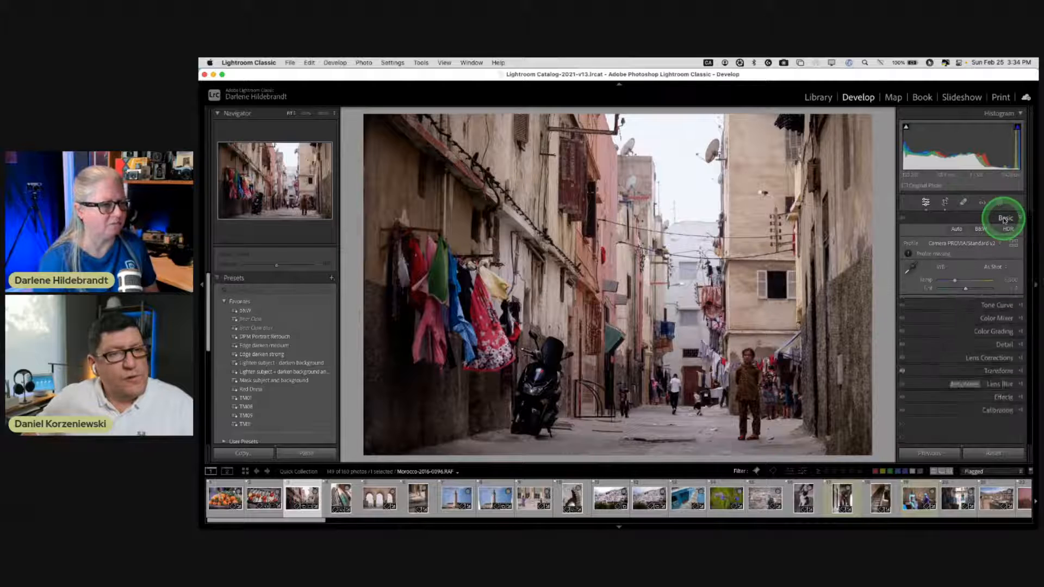
left_click(1014, 245)
left_click(929, 339)
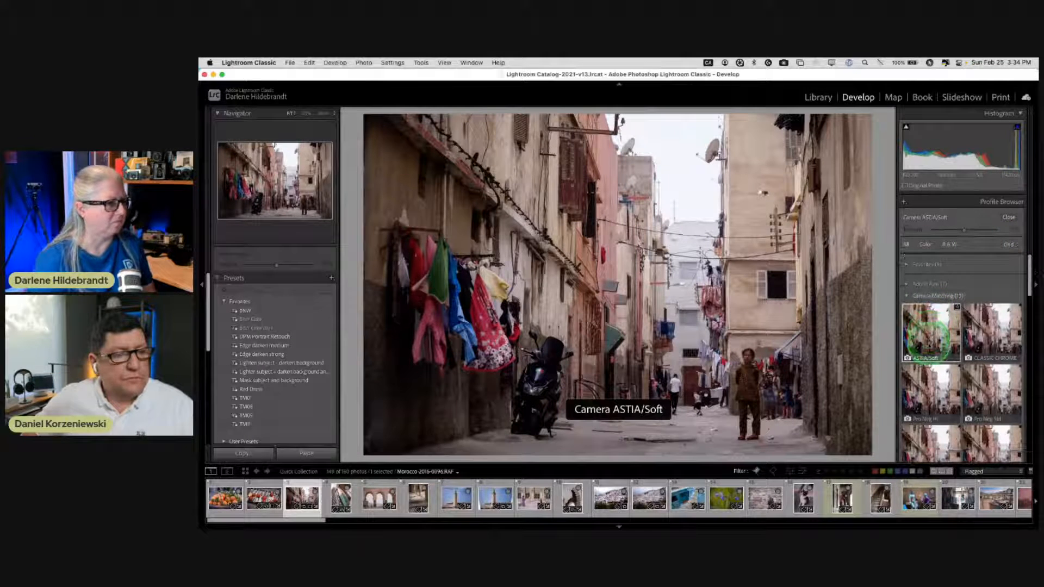
scroll(929, 346, "down", 3)
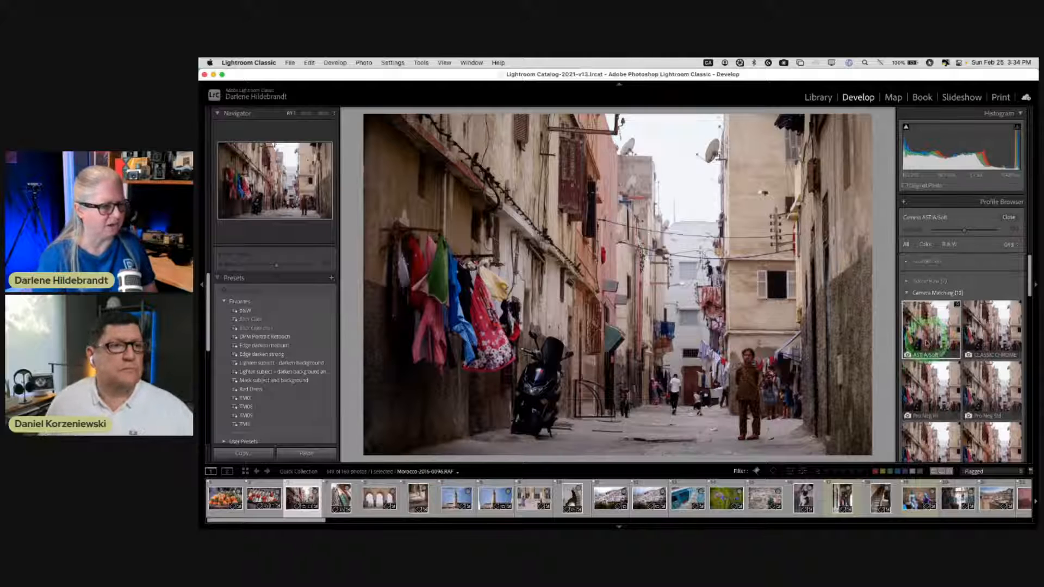
left_click(921, 377)
scroll(921, 377, "up", 3)
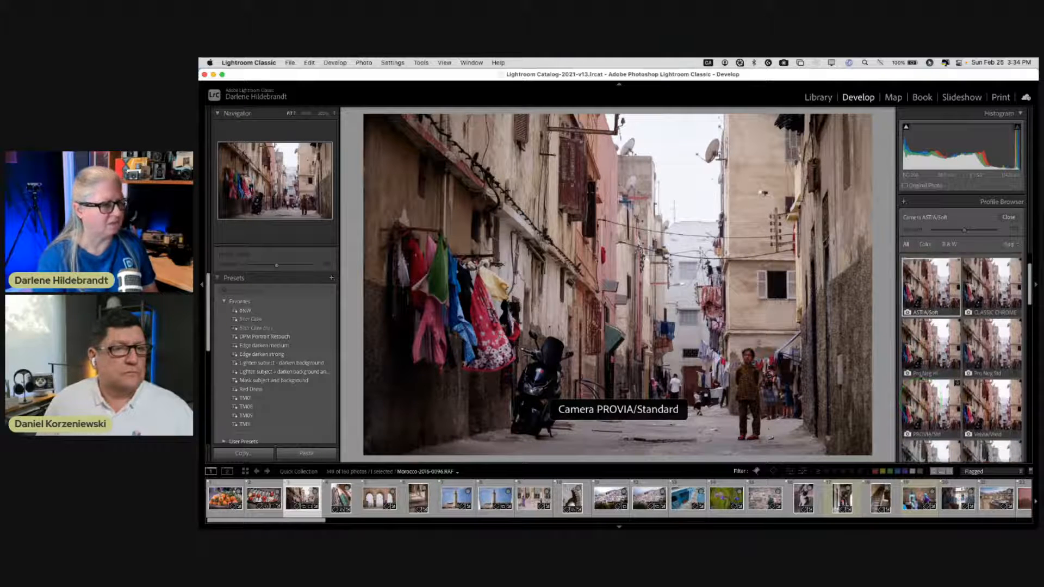
left_click(946, 318)
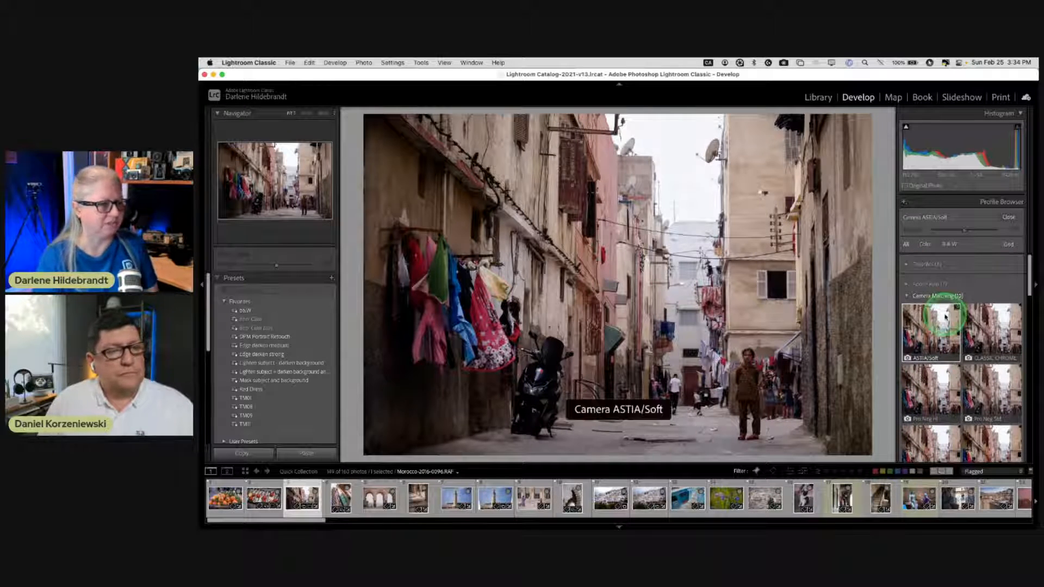
- Reopen the Profile Browser, collapse the Modern profiles, and expand the Vintage profile group
left_click(1008, 217)
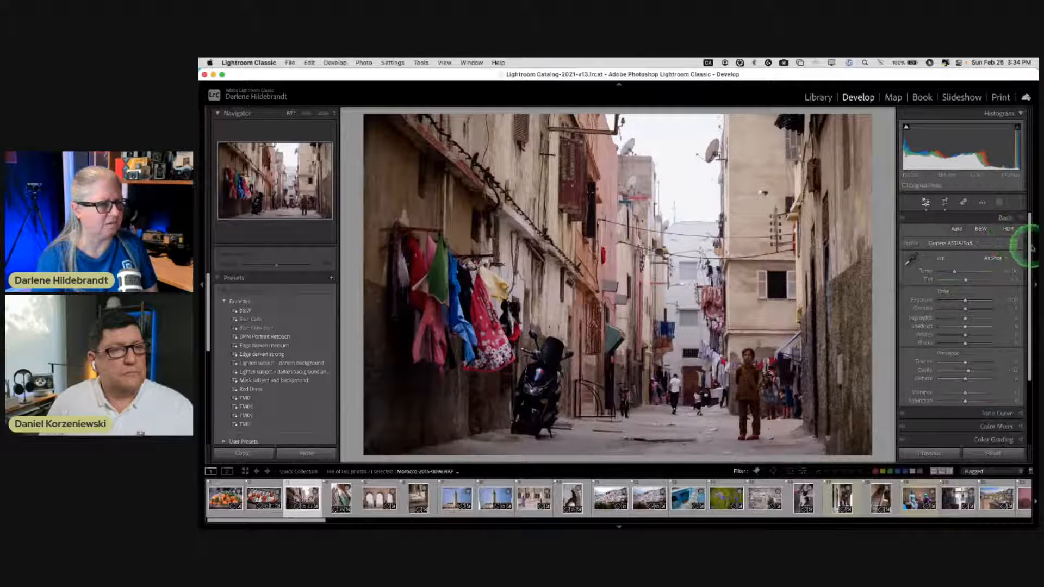
left_click(1014, 243)
scroll(974, 301, "down", 3)
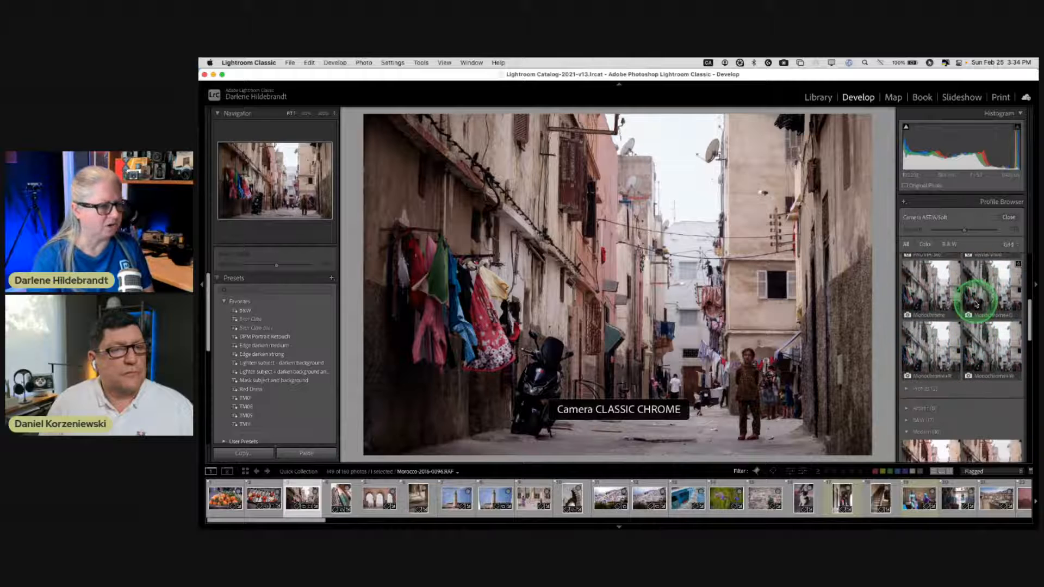
scroll(974, 300, "down", 3)
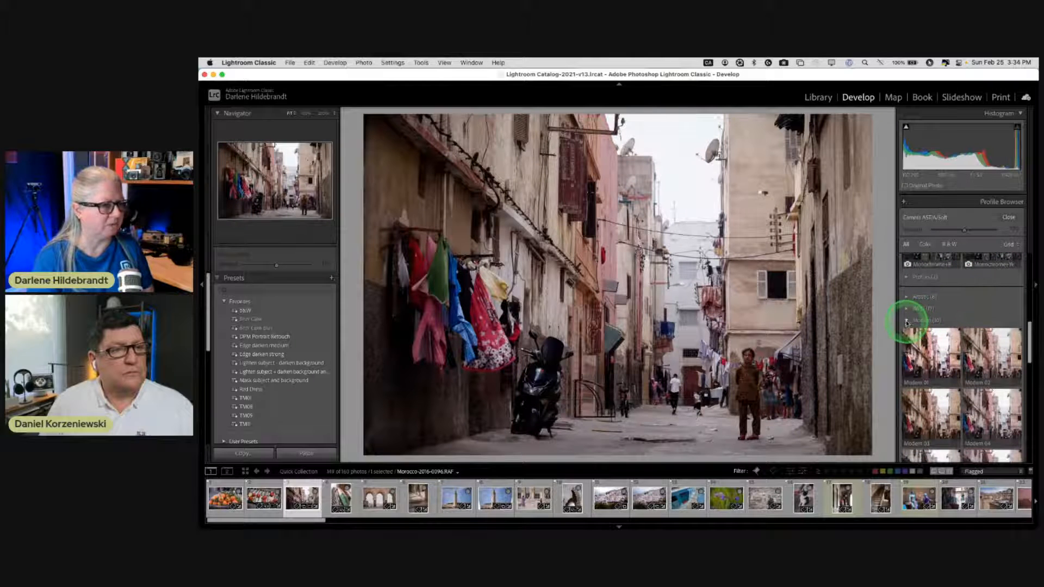
left_click(907, 323)
left_click(907, 334)
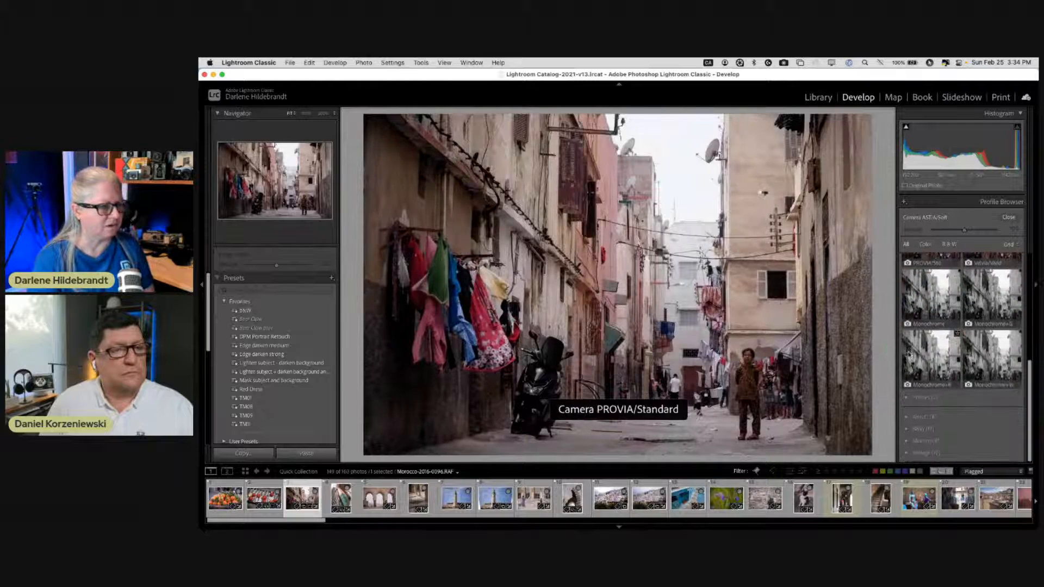
left_click(908, 454)
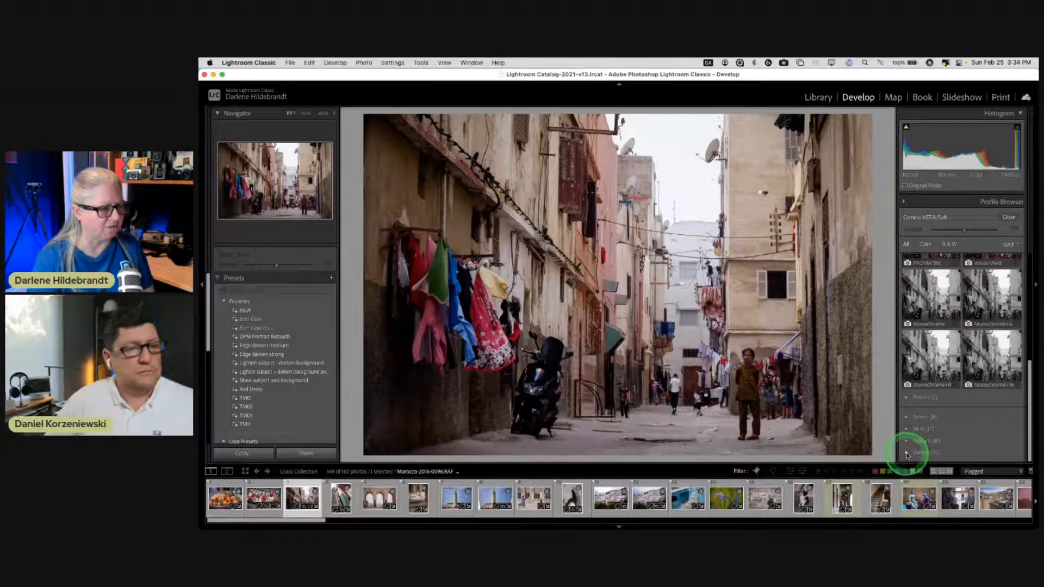
- Preview the Vintage profiles on the photo one by one, from Vintage 10 back to Vintage 01 and 02
scroll(908, 446, "down", 5)
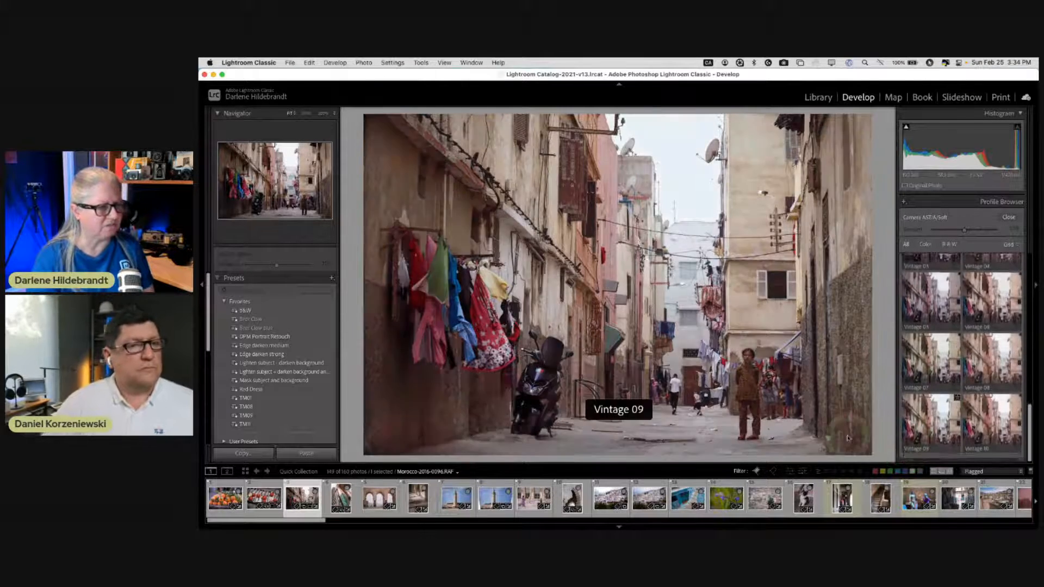
left_click(984, 438)
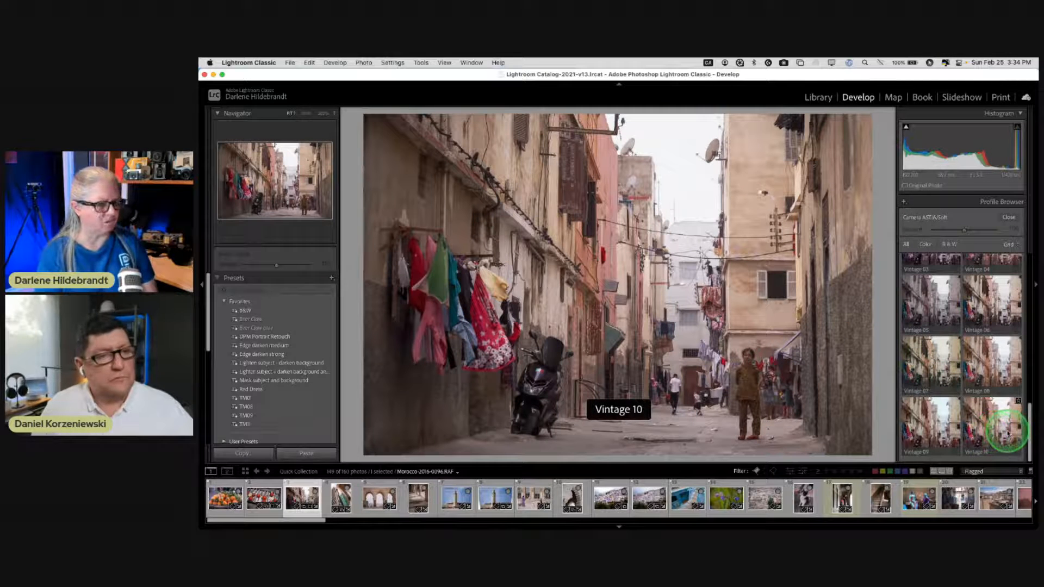
left_click(953, 431)
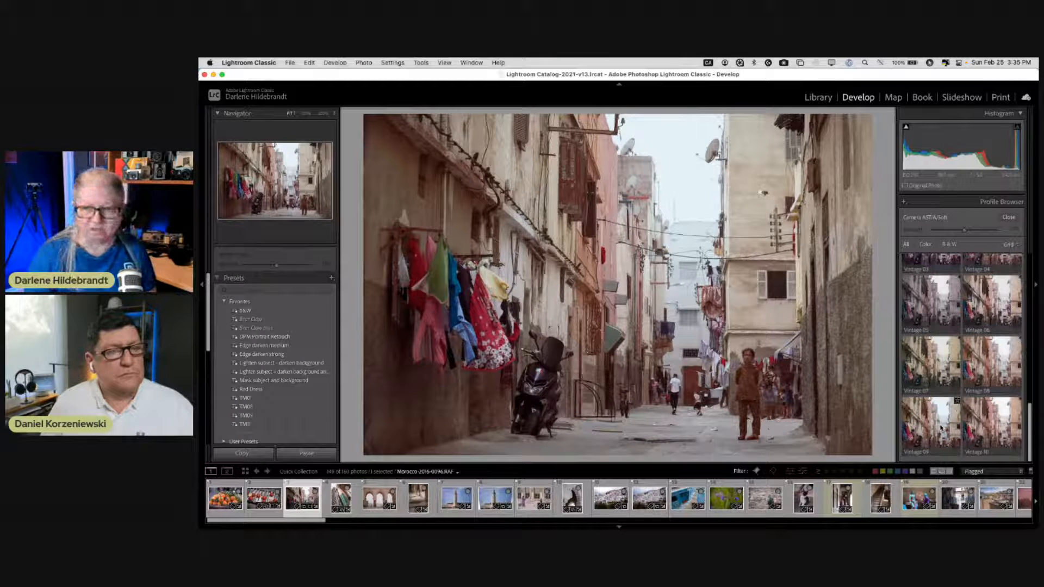
left_click(932, 363)
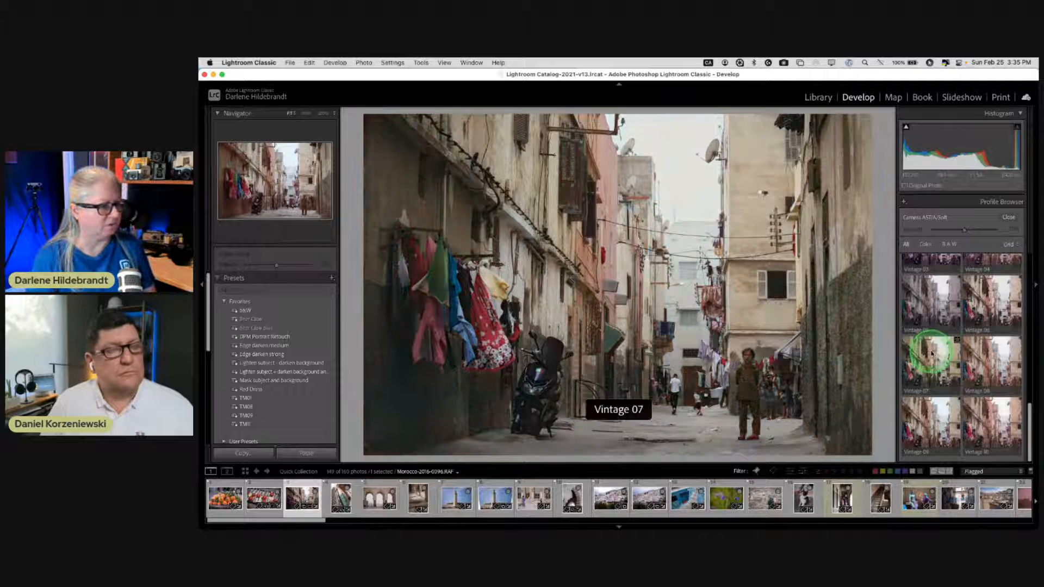
left_click(990, 365)
left_click(928, 367)
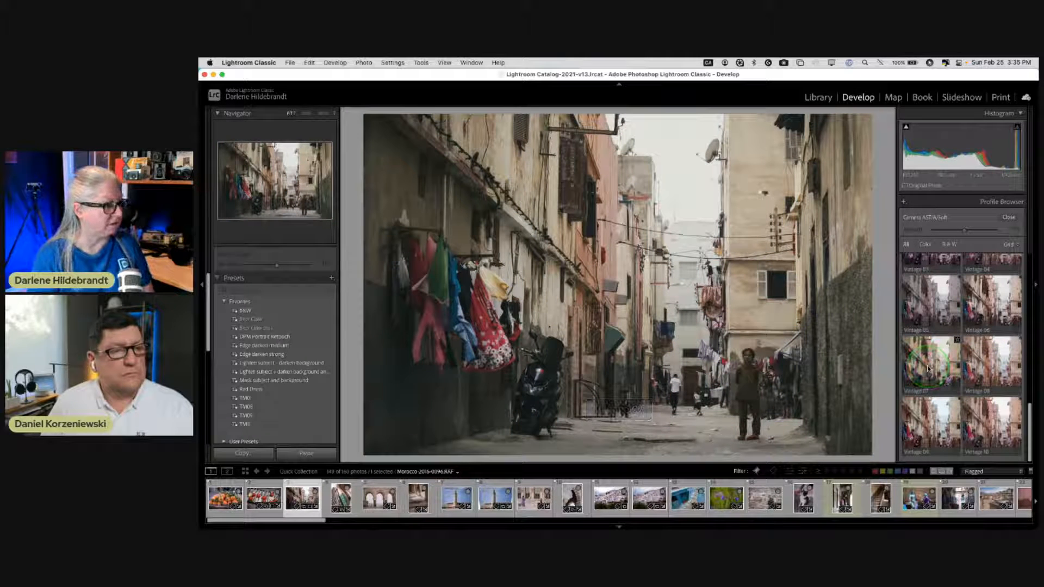
scroll(924, 354, "up", 1)
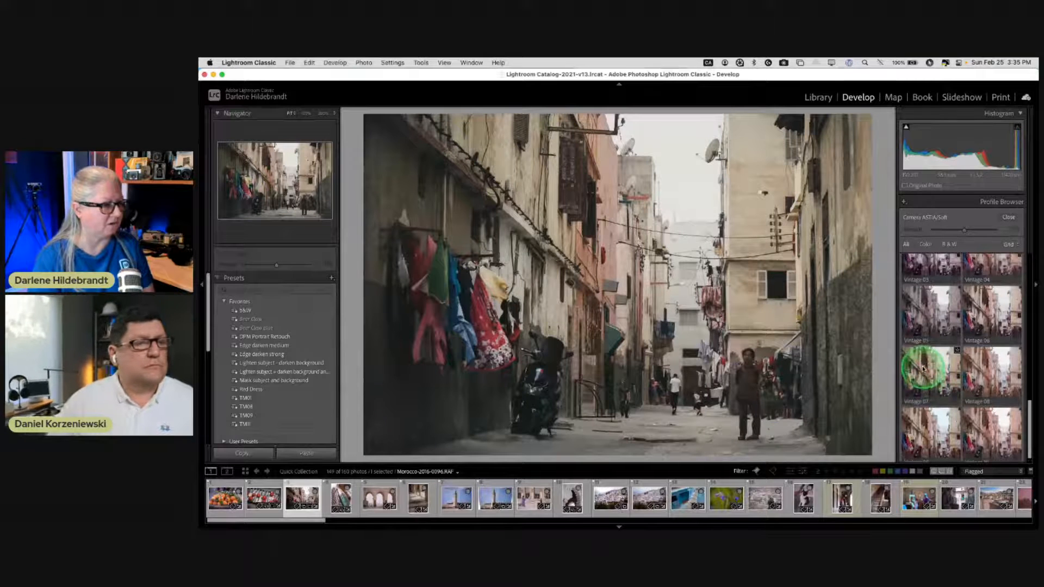
left_click(938, 322)
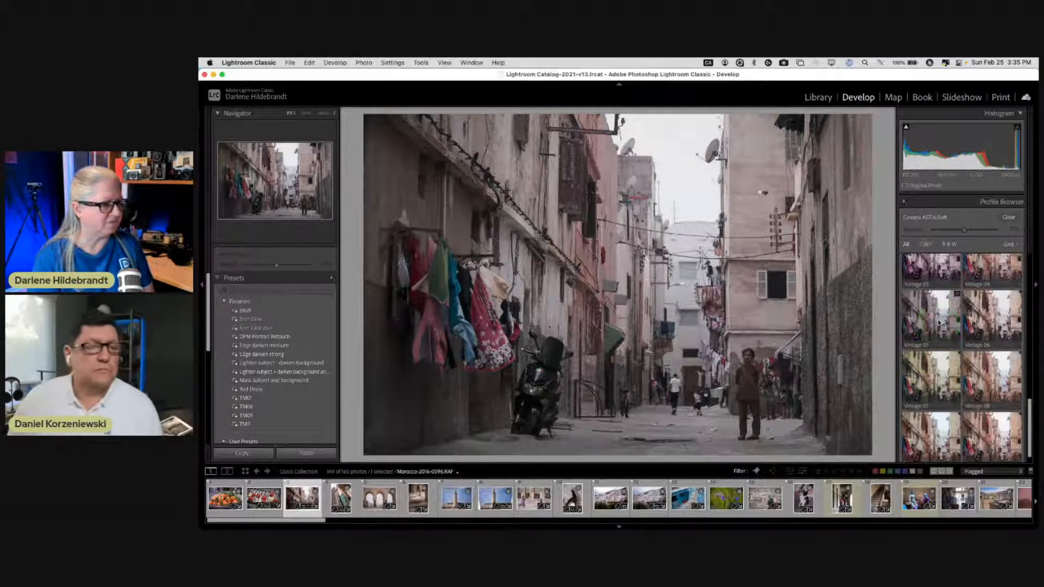
left_click(988, 313)
scroll(987, 319, "up", 2)
left_click(987, 320)
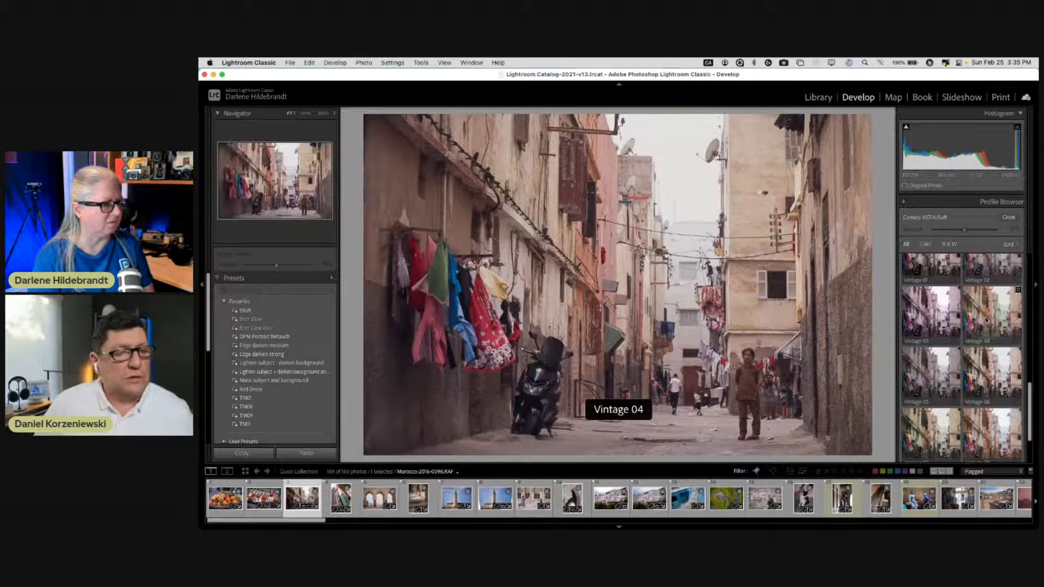
left_click(927, 313)
scroll(925, 317, "up", 1)
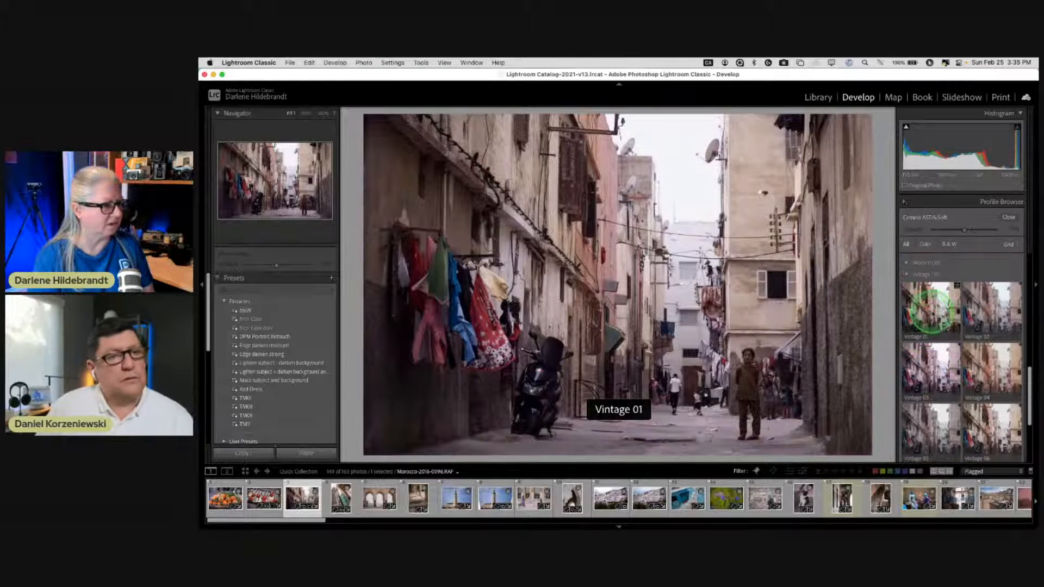
left_click(990, 311)
scroll(993, 318, "up", 1)
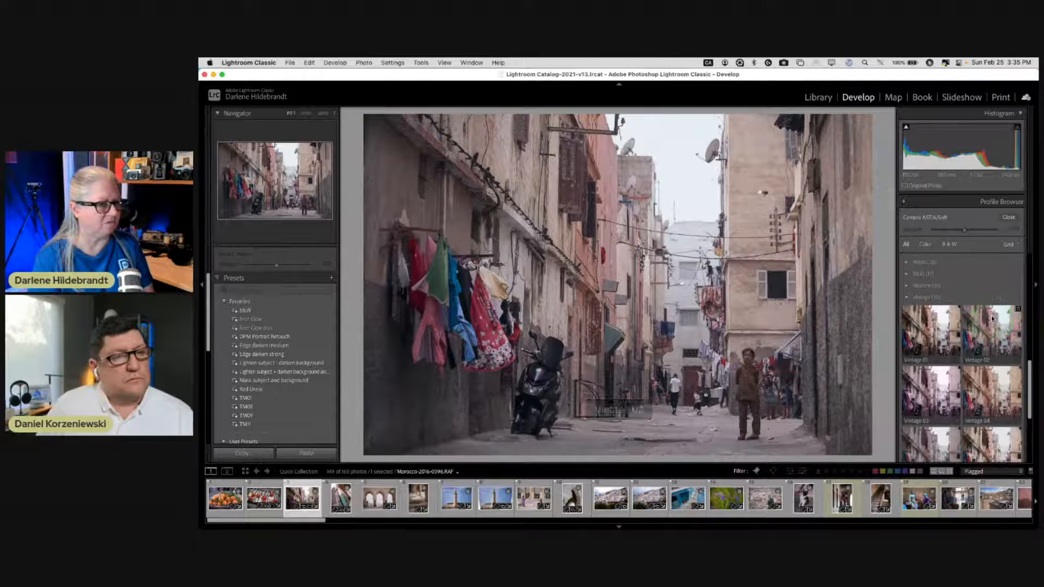
- Expand the Artistic profile group and preview its looks on the photo, from Artistic 01 to Artistic 08
left_click(904, 264)
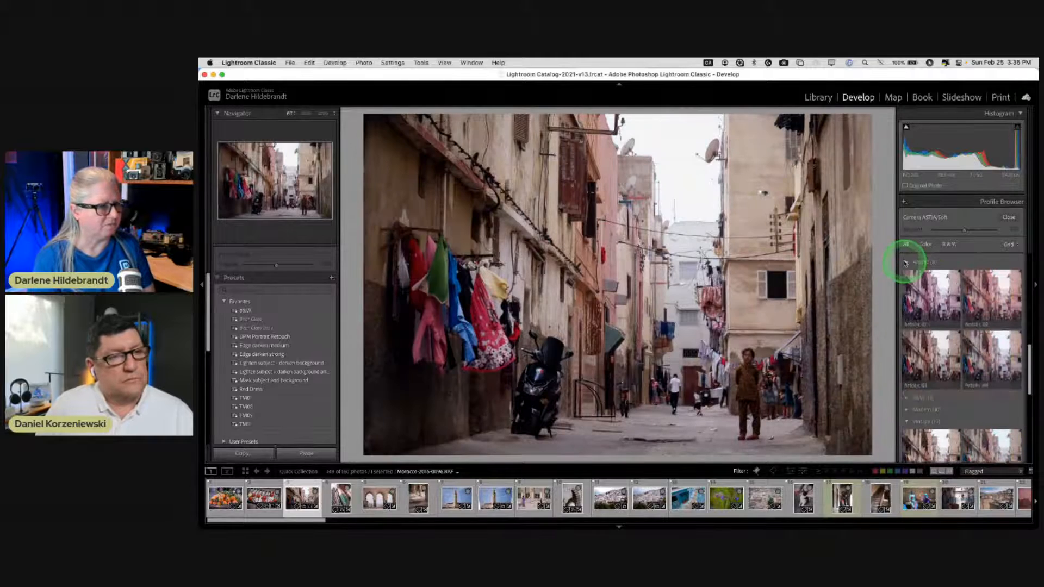
left_click(925, 297)
left_click(995, 296)
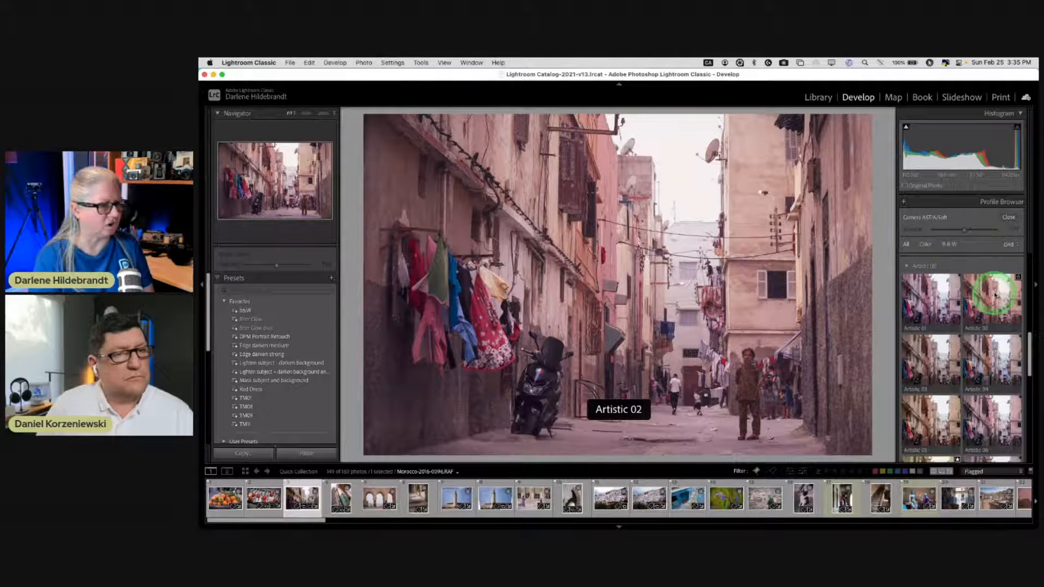
left_click(952, 360)
scroll(952, 360, "down", 2)
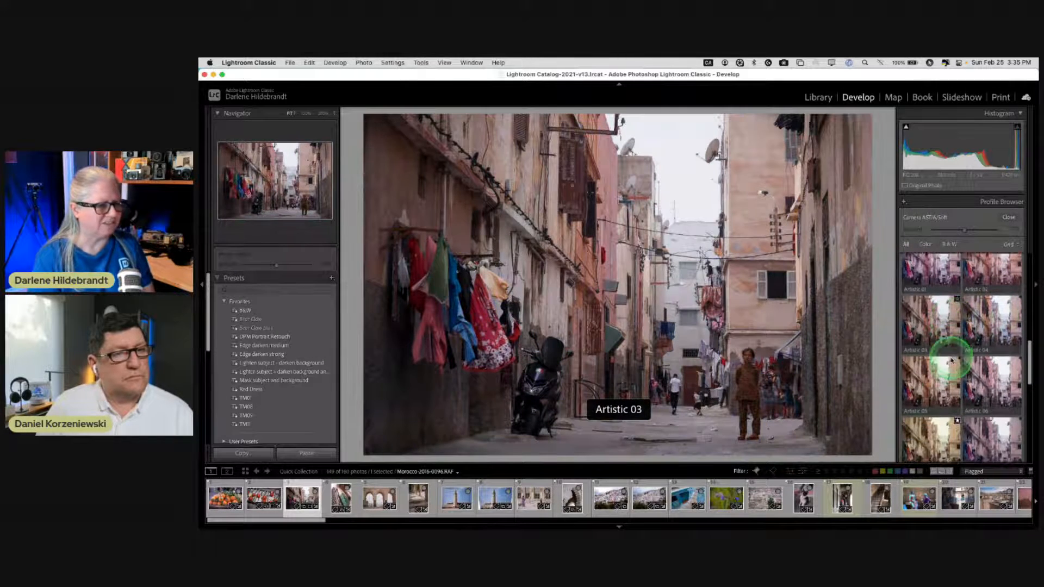
left_click(952, 360)
left_click(991, 368)
scroll(994, 372, "down", 2)
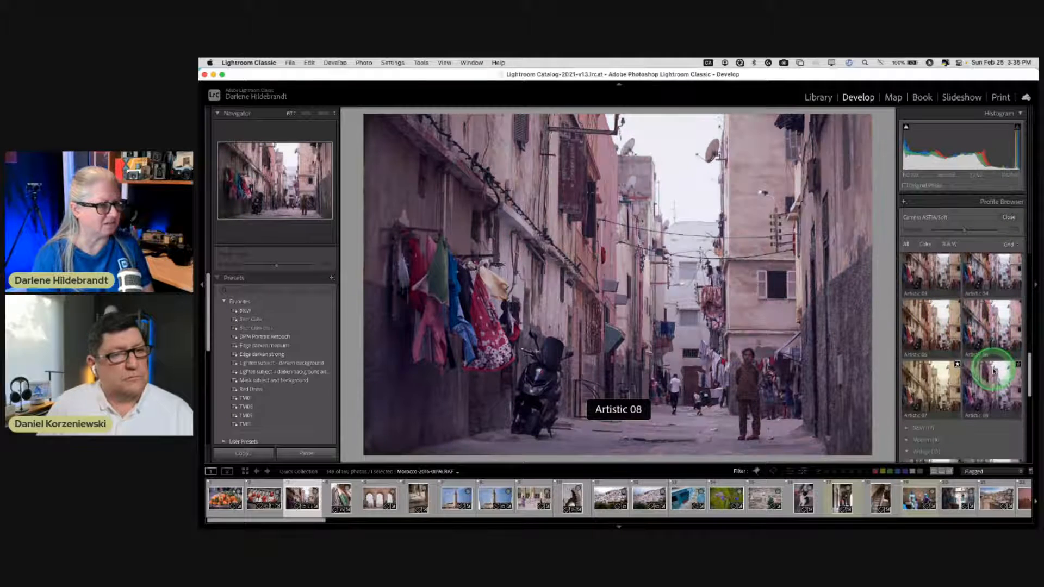
left_click(931, 374)
- Apply the Vintage 07 profile, reduce its Amount to 85, and close the Profile Browser
scroll(937, 381, "down", 2)
scroll(937, 381, "down", 3)
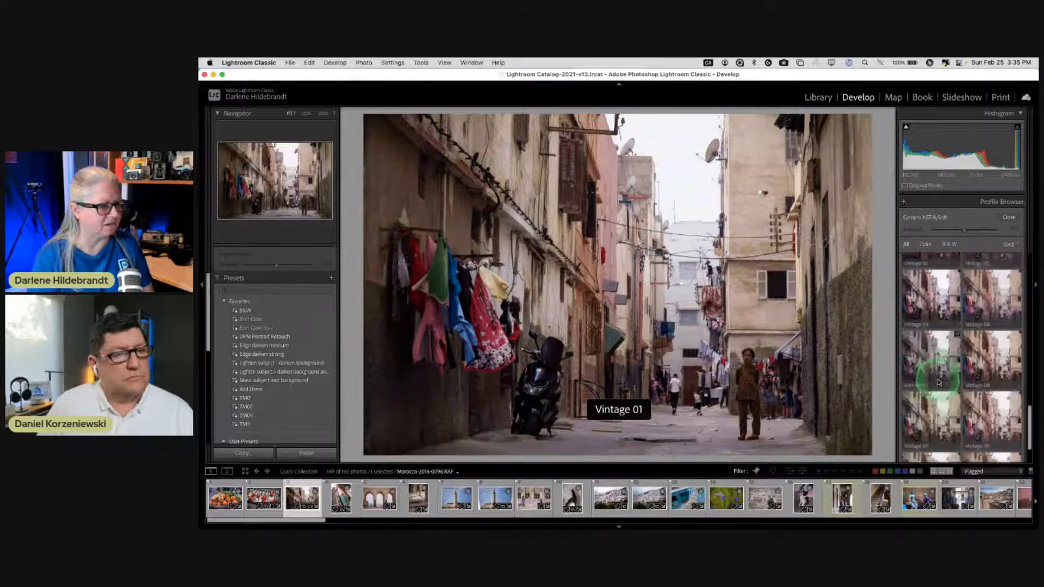
left_click(927, 368)
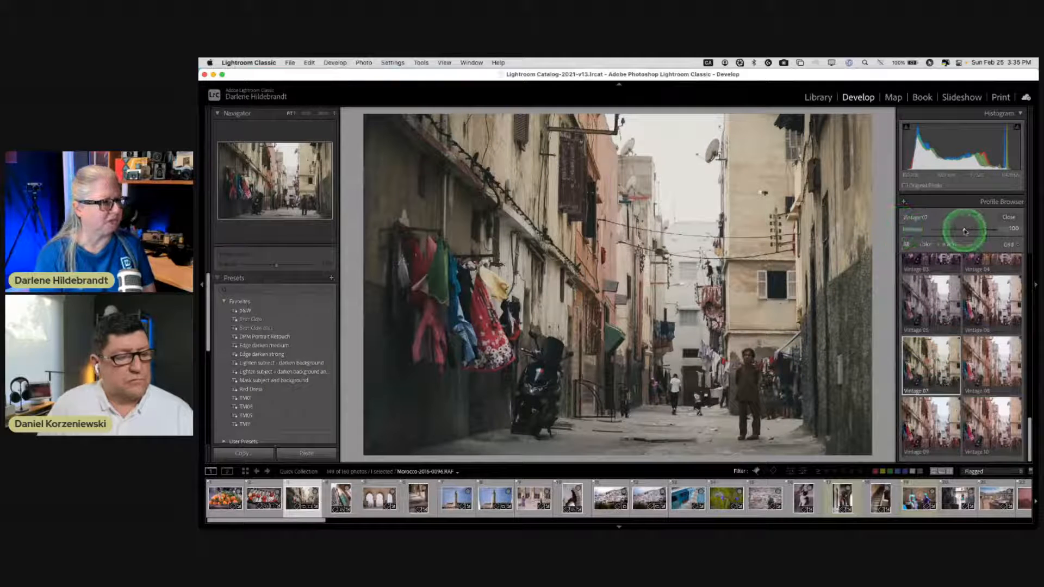
mouse_move(965, 231)
left_mouse_down()
mouse_move(987, 232)
mouse_move(912, 230)
mouse_move(974, 230)
mouse_move(959, 228)
left_mouse_up()
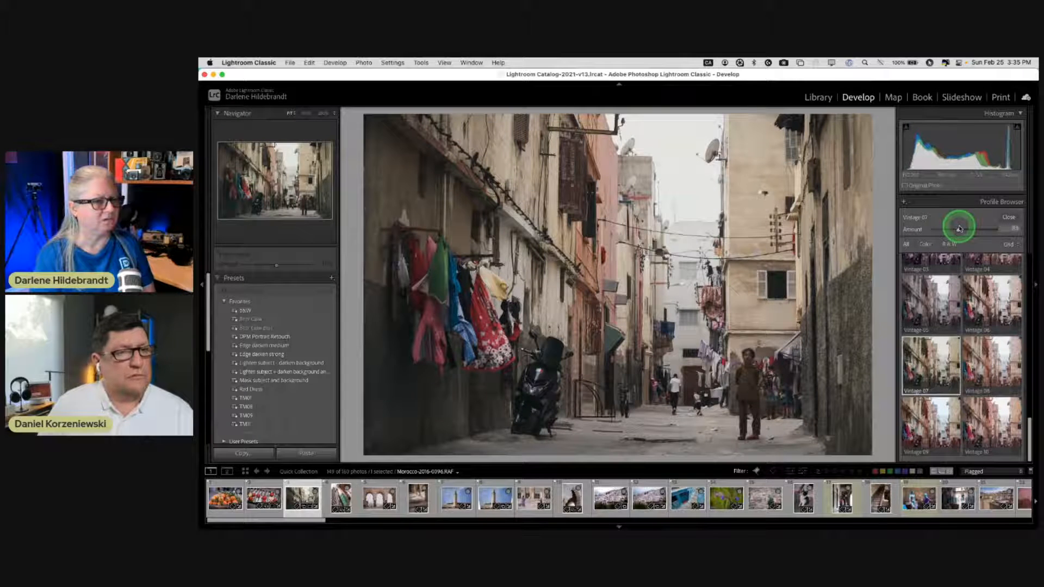
left_click(1009, 217)
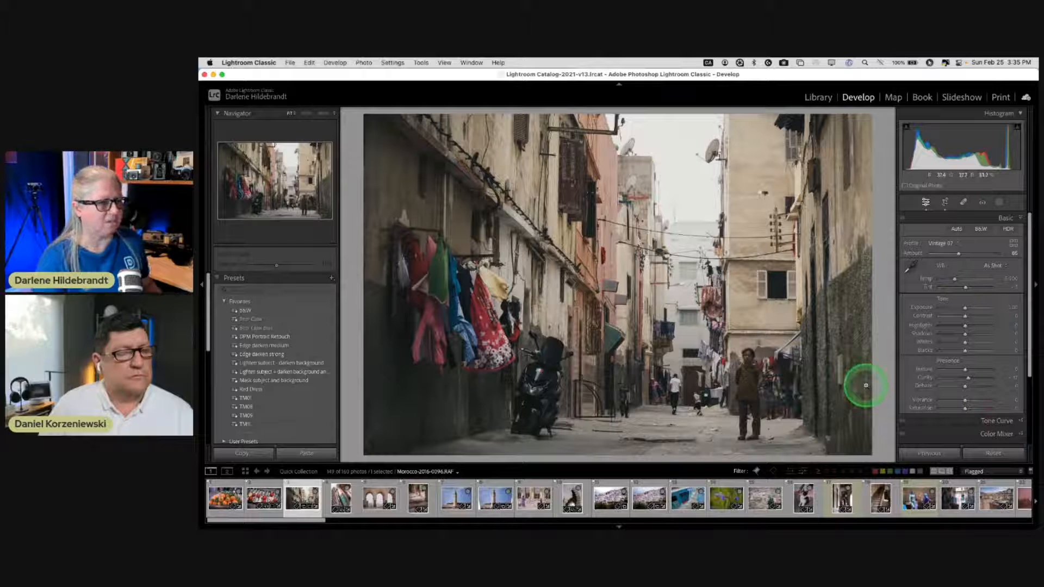
- Move the tone curve's black point slightly inward, and set the Whites automatically before pulling them back partway
key("super+2")
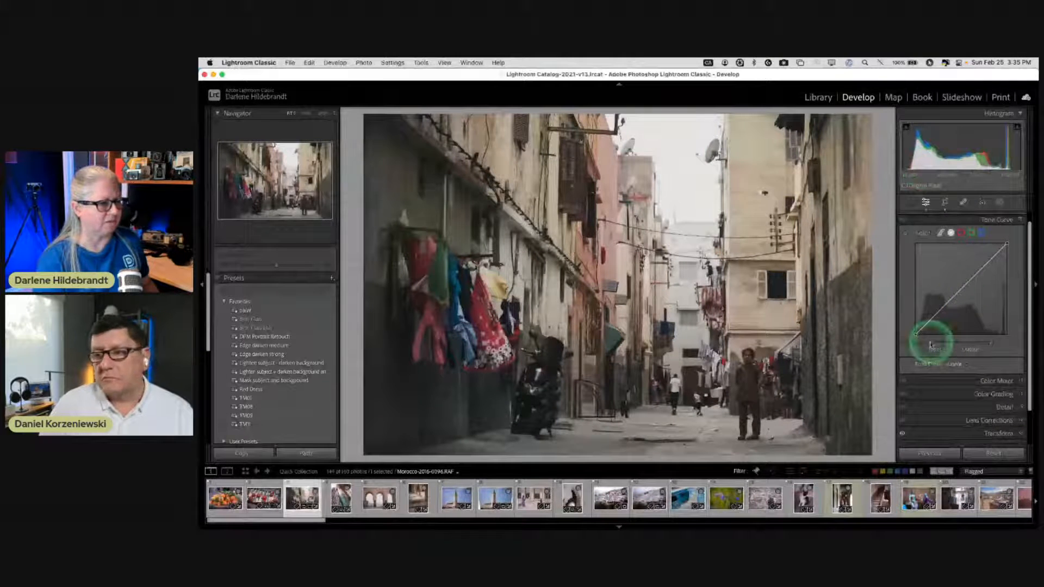
left_click_drag(917, 334, 919, 335)
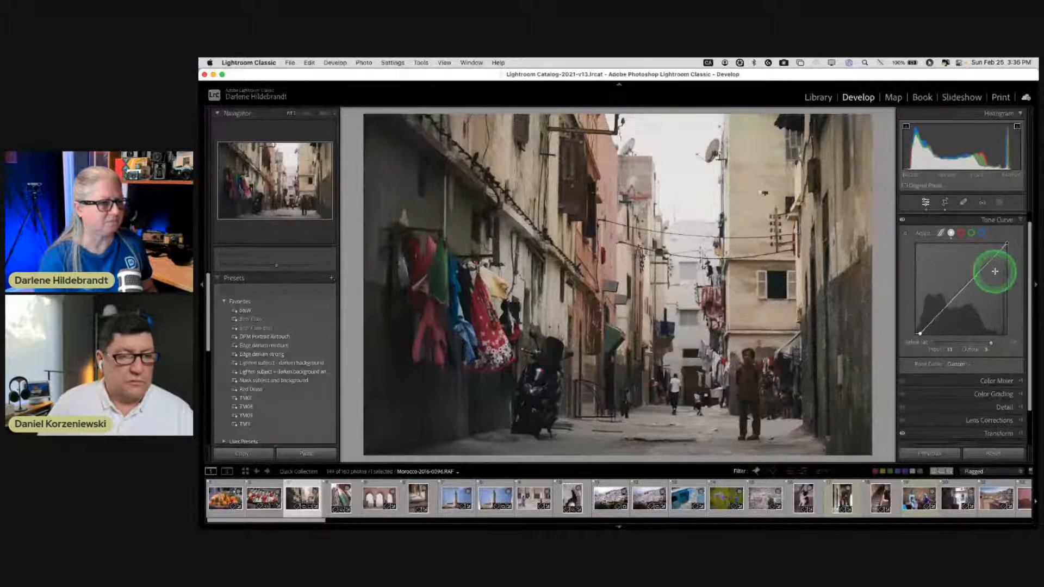
scroll(998, 250, "up", 2)
left_click(1005, 217)
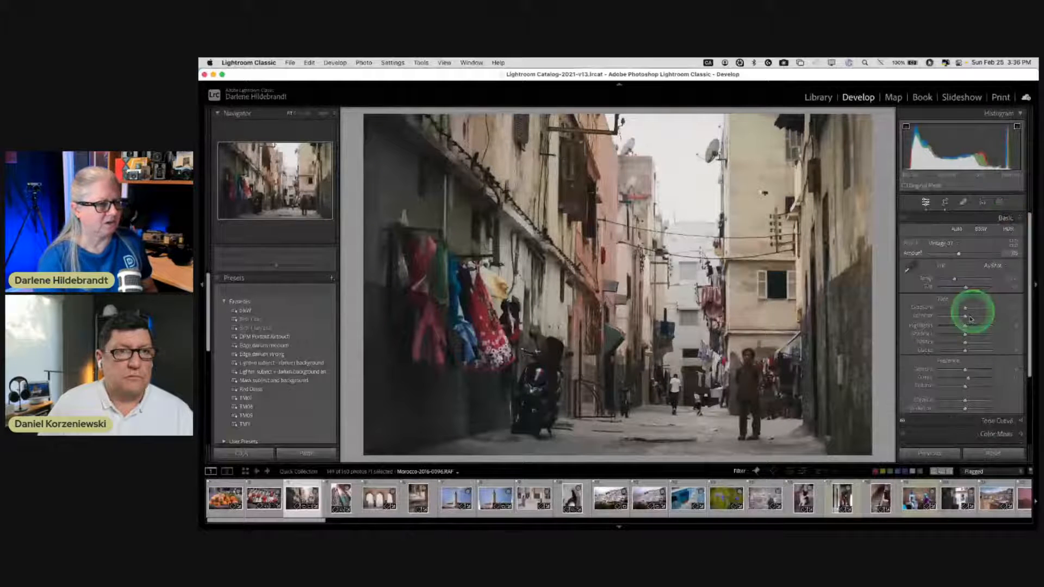
double_click(925, 343, "shift")
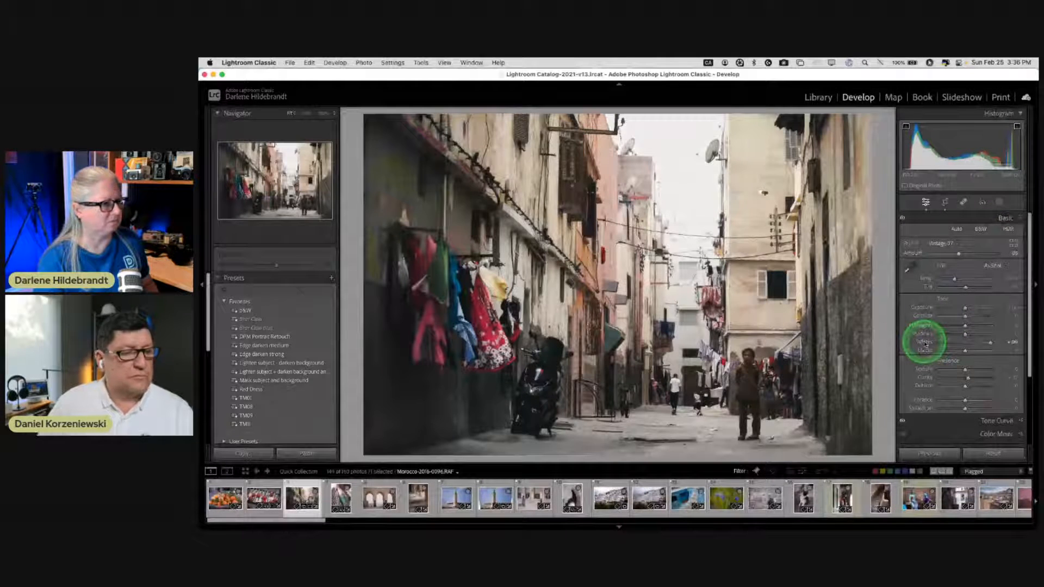
left_click_drag(989, 341, 974, 342)
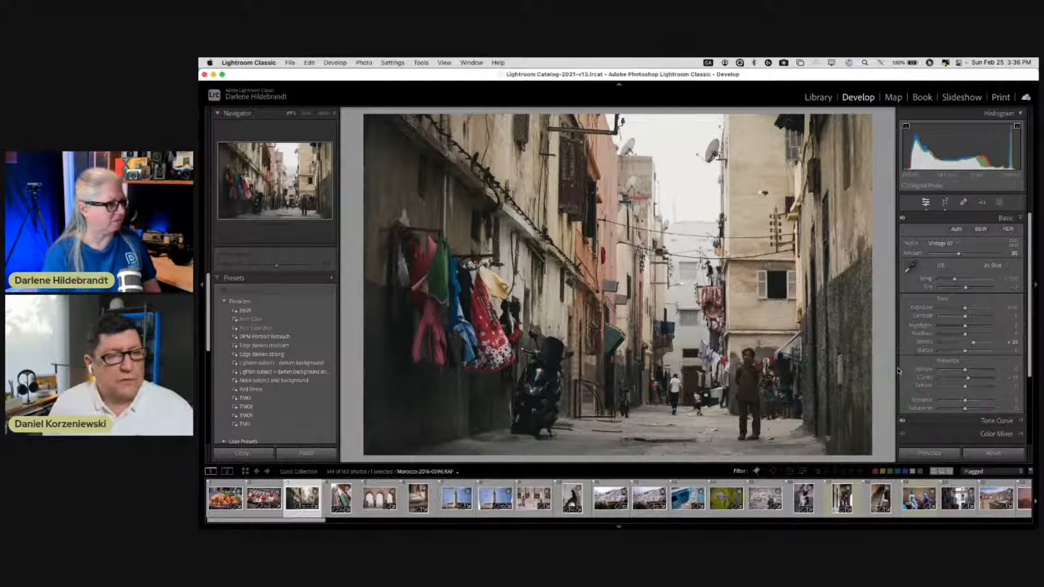
- Fine-tune the photo's Shadows and Highlights in the basic tone settings
left_click(973, 342)
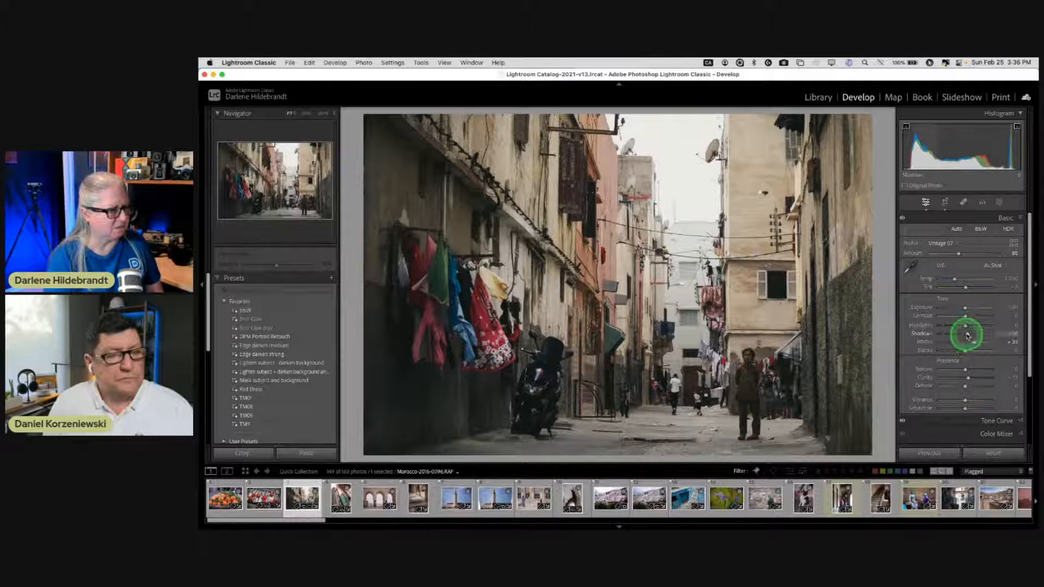
left_click_drag(974, 334, 942, 321)
left_click(962, 327)
- Open masking, apply the "Lighten subject - darken background" preset, and select its Subject mask
left_click(1001, 202)
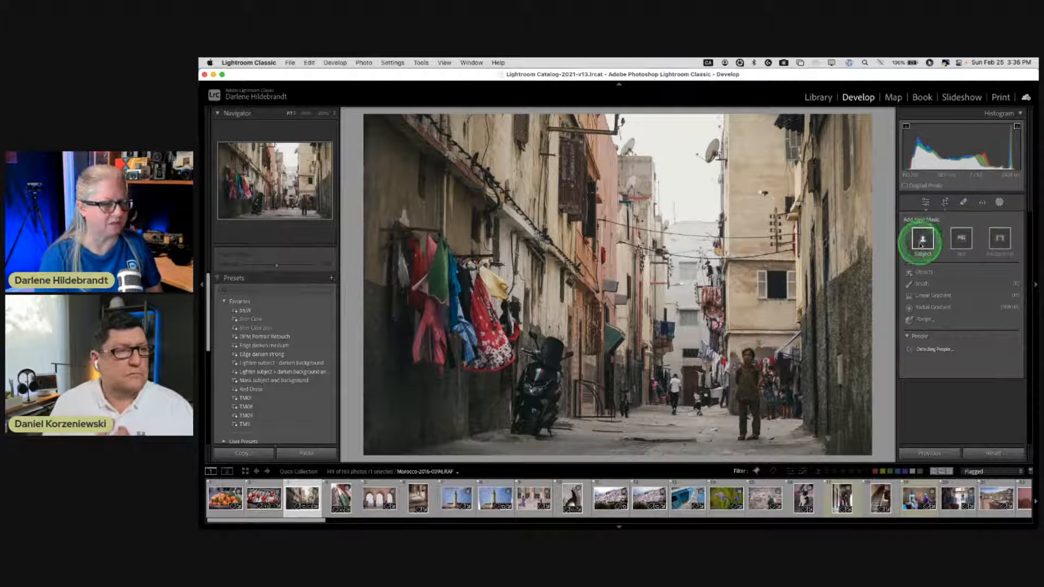
left_click_drag(923, 243, 945, 252)
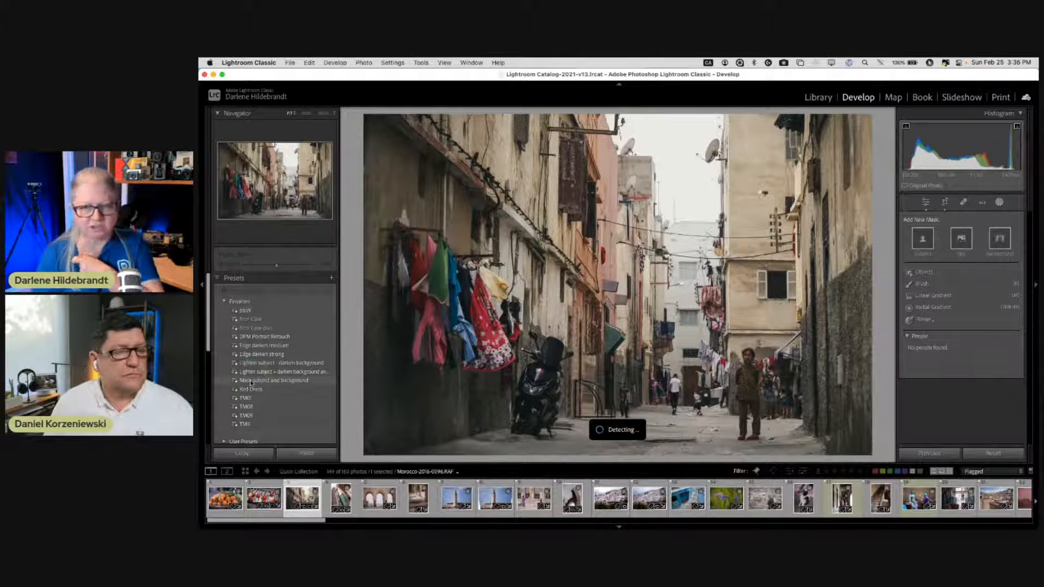
left_click_drag(251, 383, 274, 385)
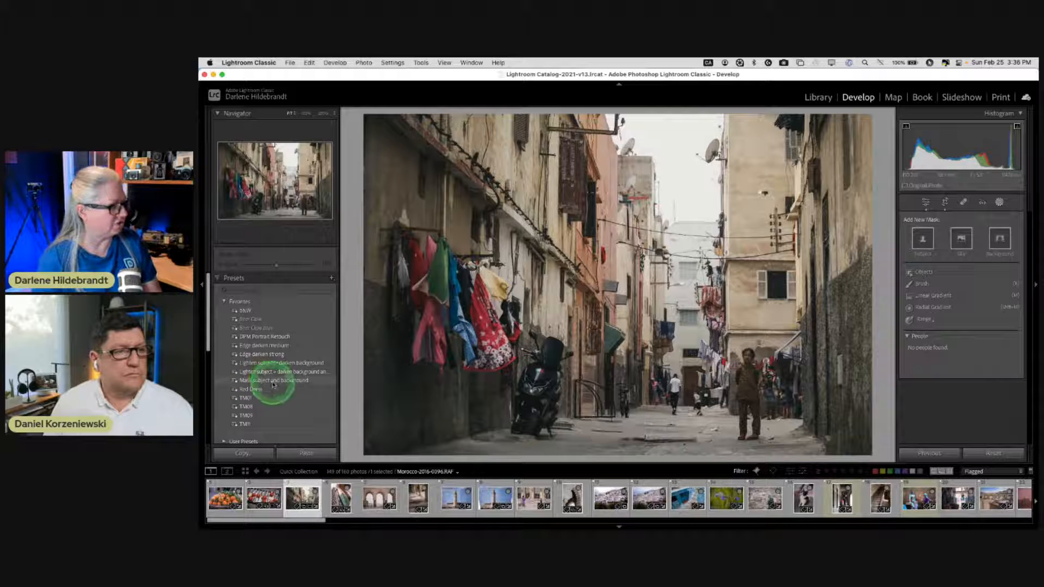
left_click(257, 364)
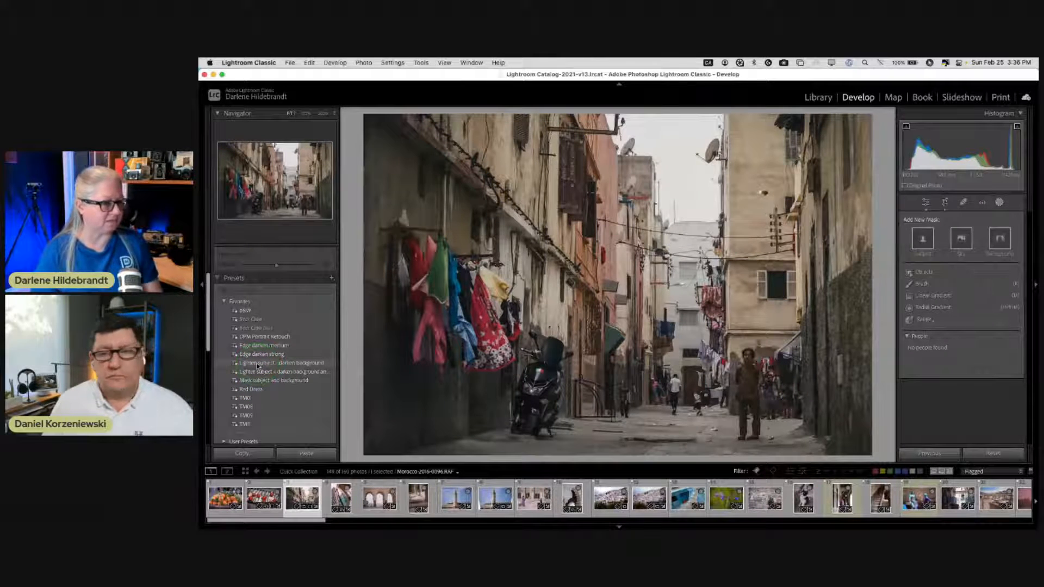
left_click(261, 365)
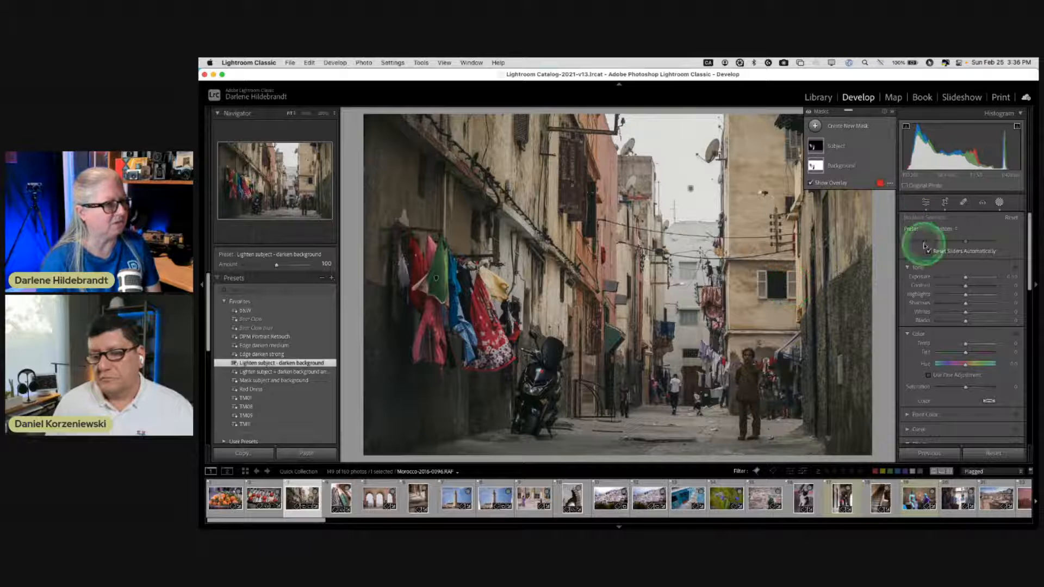
left_click(866, 148)
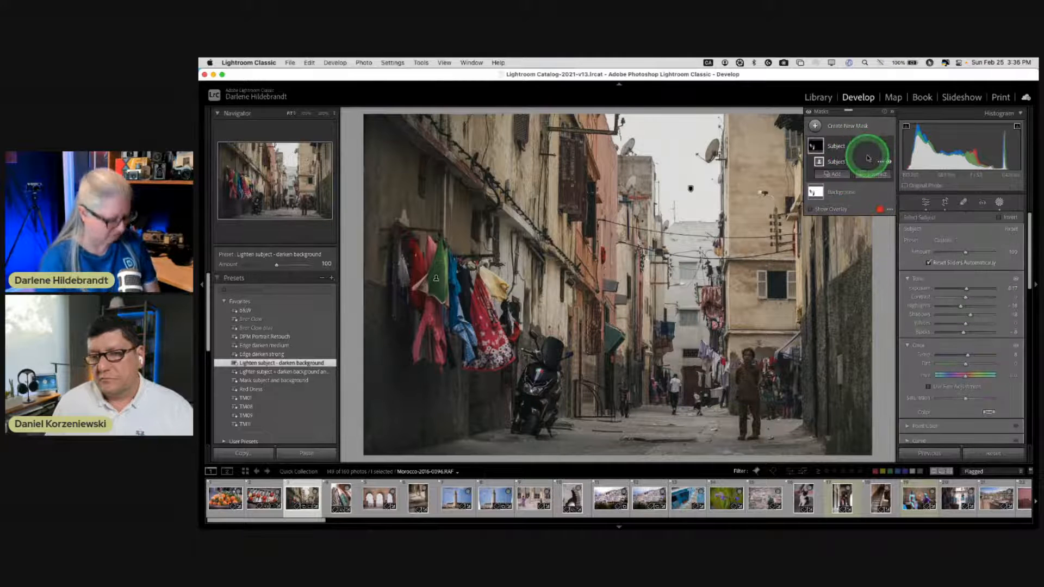
- Check the overlay of the Subject mask and undo the "Lighten subject - darken background" preset
left_click(869, 158)
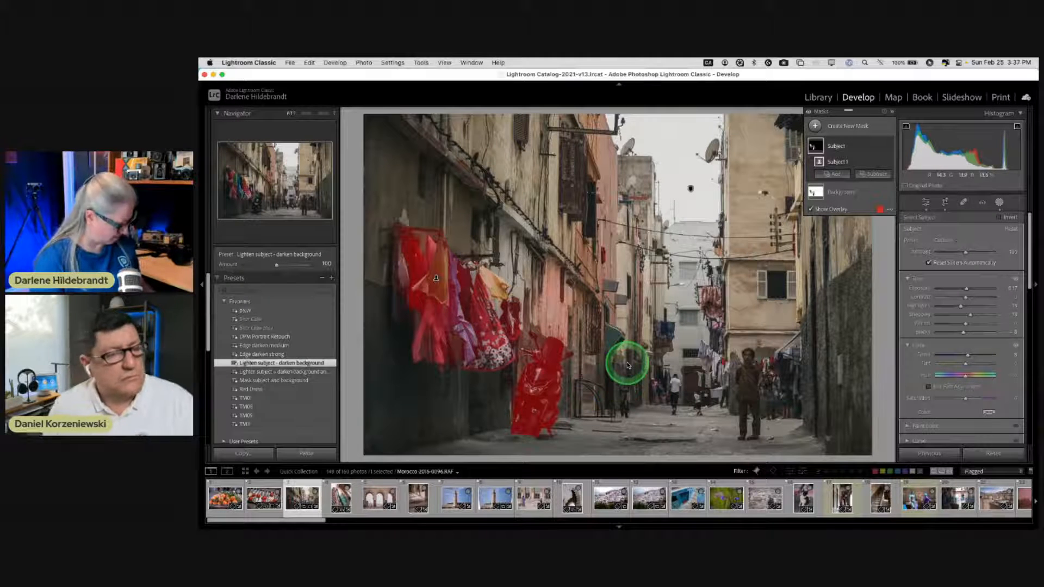
key("super+z")
key("super+z")
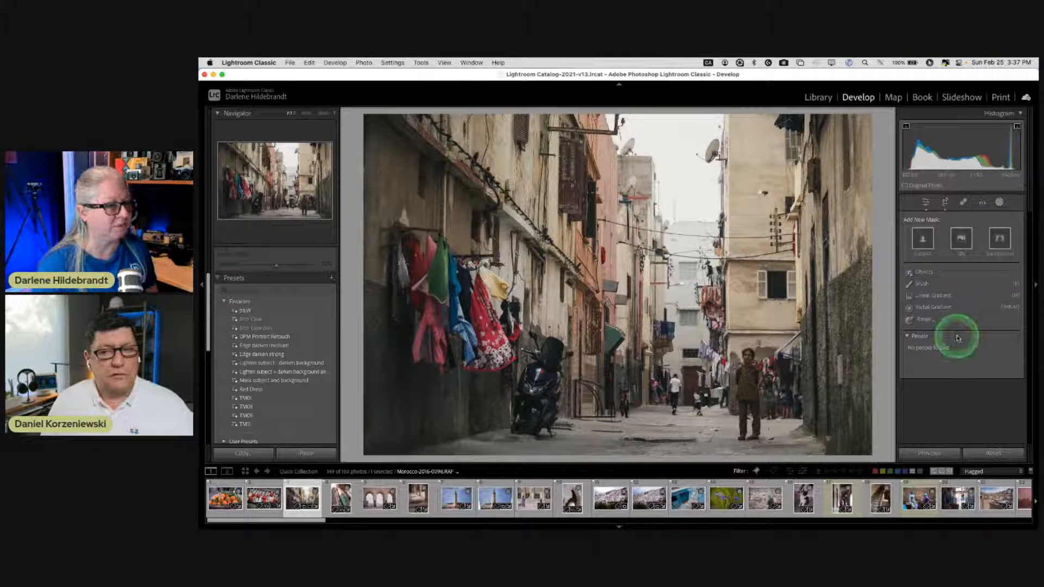
- Create an Objects mask by brushing over the man standing in the alley
left_click(926, 272)
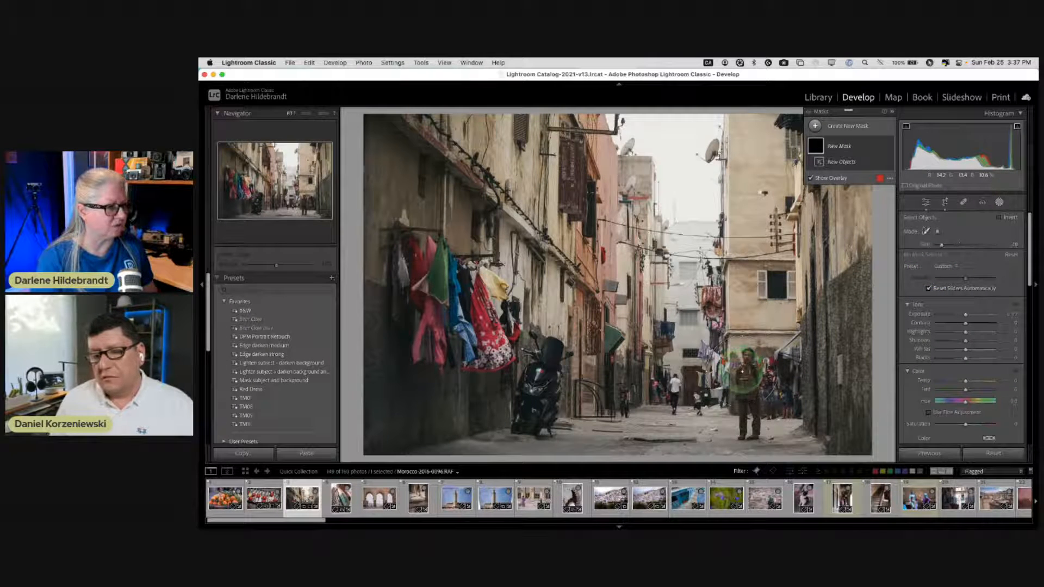
left_click_drag(743, 354, 746, 430)
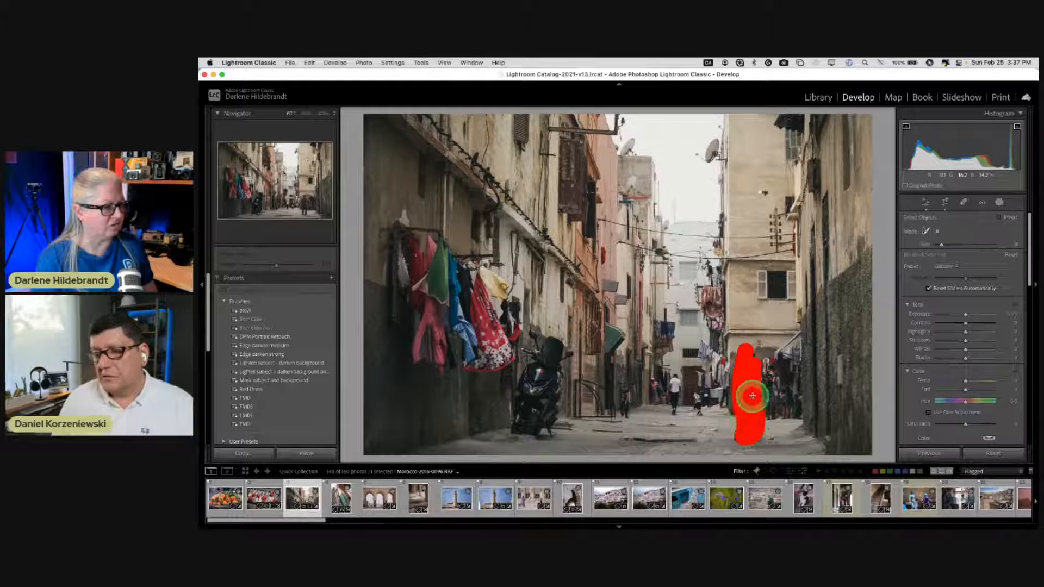
mouse_move(751, 397)
left_mouse_down()
mouse_move(799, 409)
mouse_move(768, 370)
mouse_move(765, 400)
mouse_move(780, 404)
mouse_move(756, 410)
mouse_move(786, 413)
mouse_move(792, 391)
mouse_move(788, 362)
mouse_move(778, 363)
mouse_move(785, 391)
mouse_move(756, 376)
left_mouse_up()
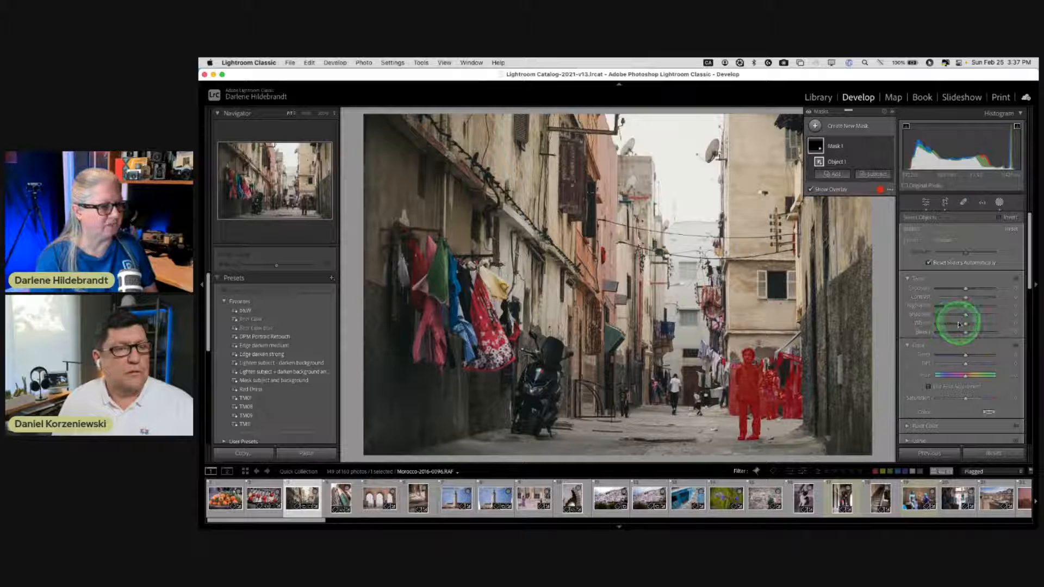
- Brighten the man's mask by raising Whites and setting Exposure to about 0.43, and lower Blacks slightly
left_click_drag(966, 324, 976, 323)
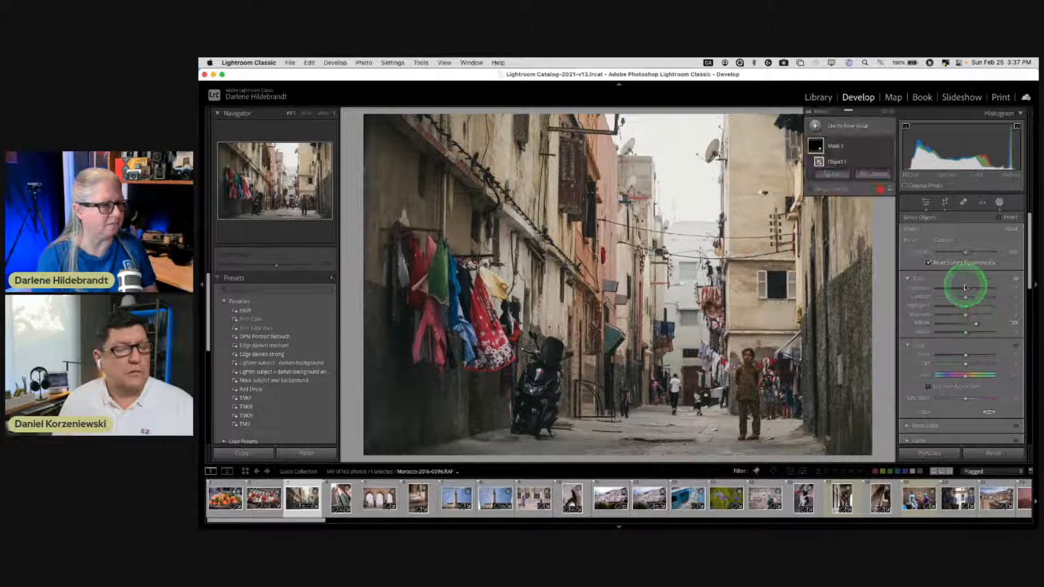
left_click_drag(965, 288, 968, 291)
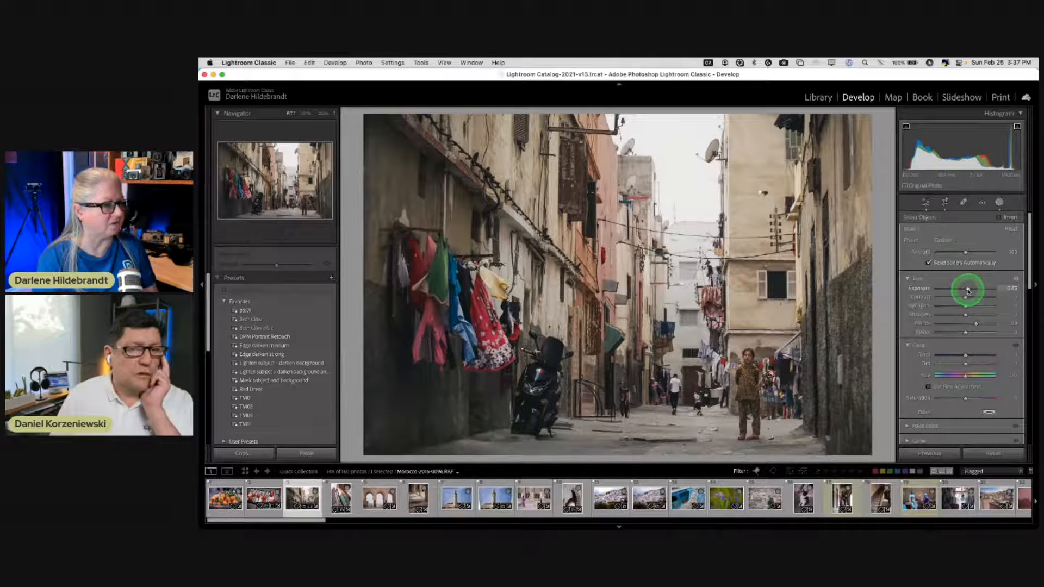
left_click_drag(968, 291, 967, 289)
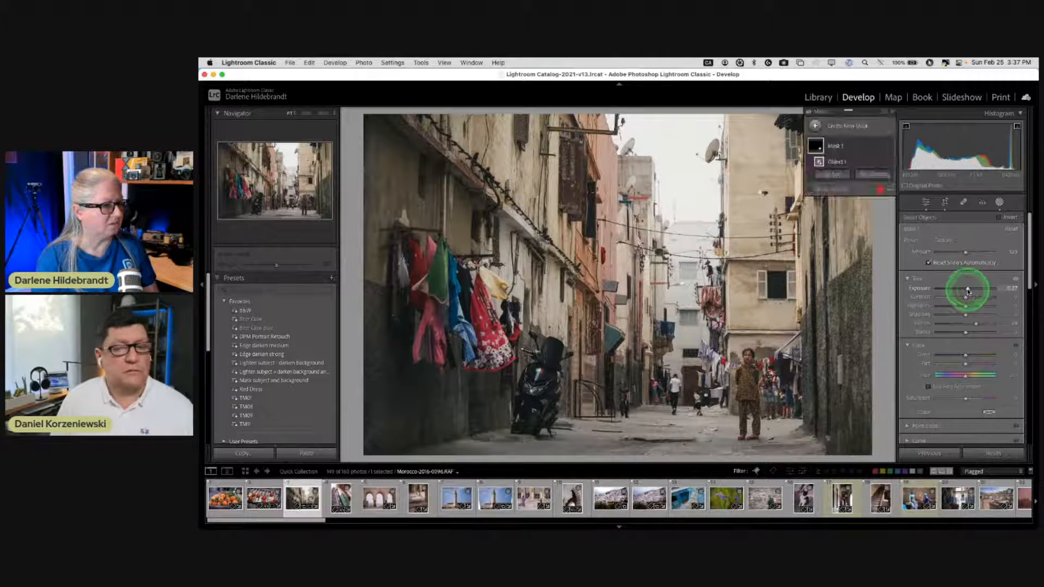
left_click_drag(966, 332, 965, 332)
left_click_drag(967, 290, 969, 290)
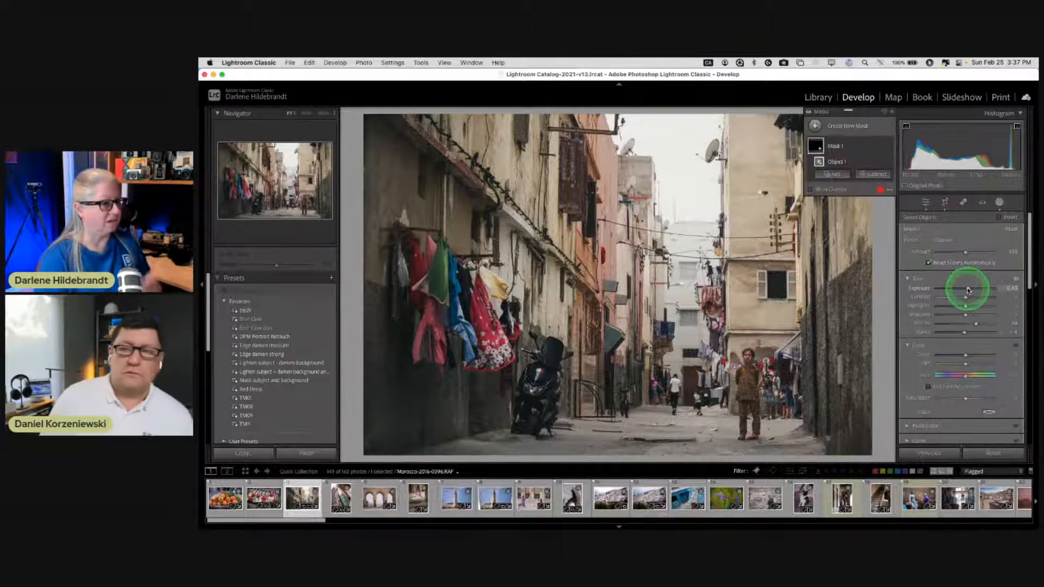
- Add the parked motorcycle and the colourful hanging clothes to Mask 1 as object selections
left_click(836, 175)
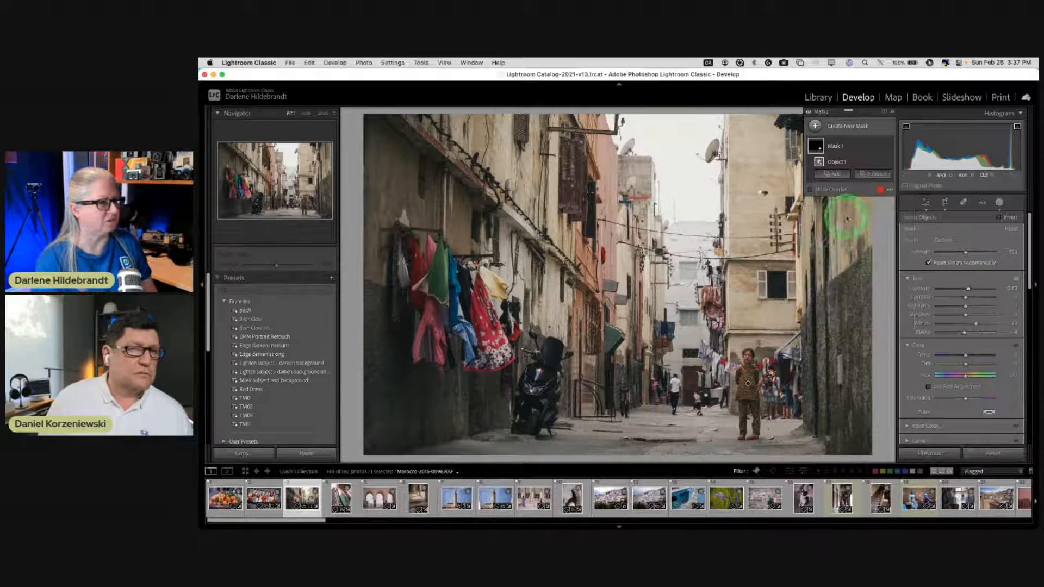
left_click(842, 245)
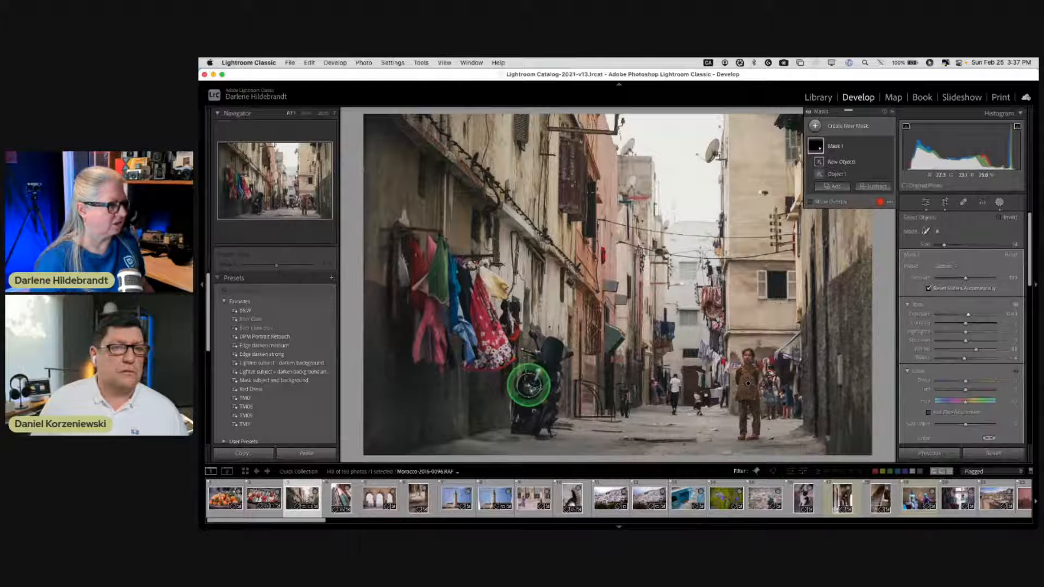
mouse_move(529, 385)
left_mouse_down()
mouse_move(556, 352)
mouse_move(547, 413)
mouse_move(524, 420)
mouse_move(554, 425)
mouse_move(517, 411)
mouse_move(530, 390)
left_mouse_up()
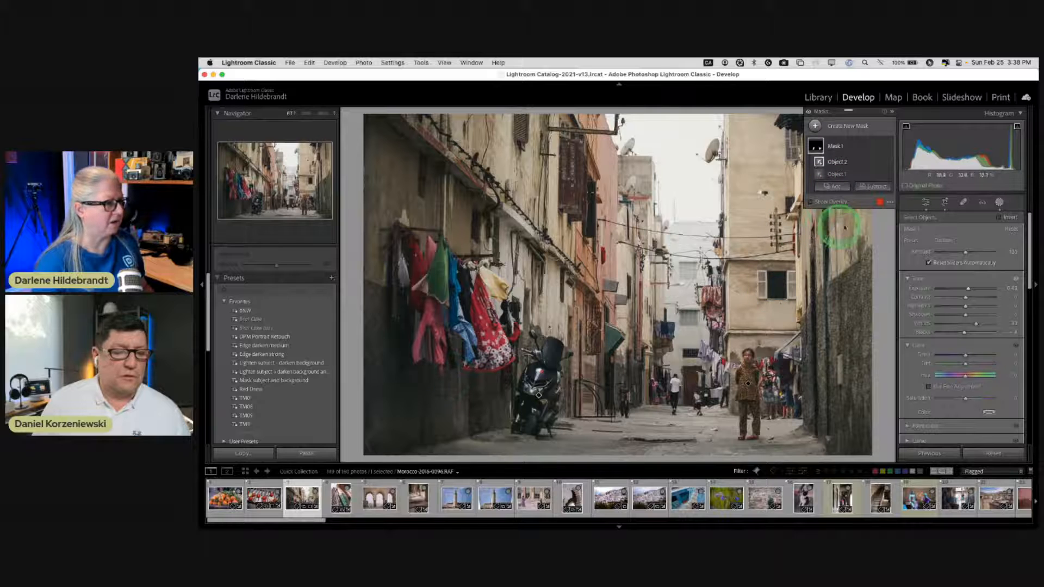
left_click(836, 186)
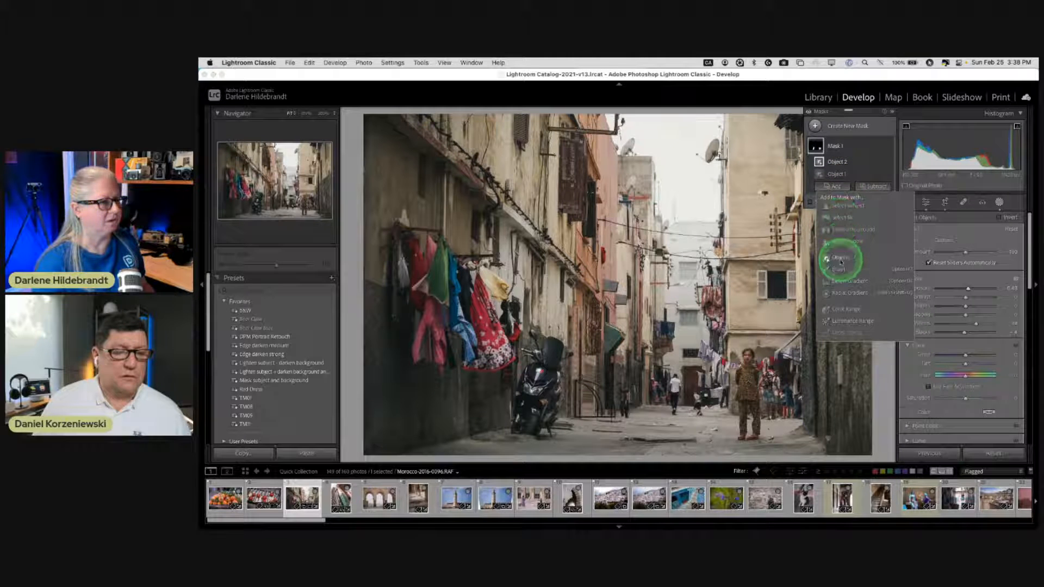
left_click(841, 262)
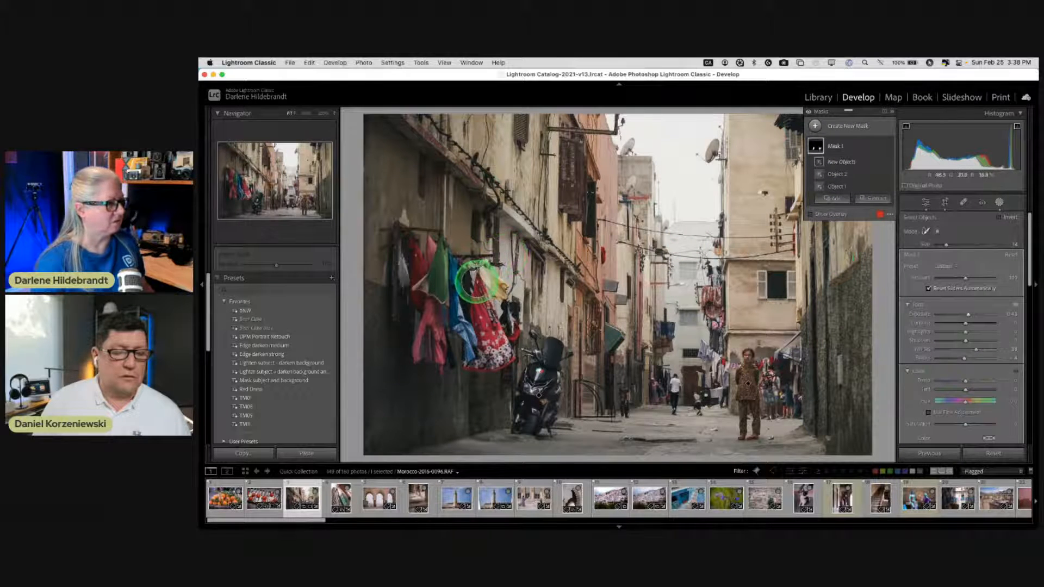
mouse_move(479, 280)
left_mouse_down()
mouse_move(509, 359)
mouse_move(501, 328)
mouse_move(454, 347)
mouse_move(486, 352)
mouse_move(462, 324)
mouse_move(465, 289)
mouse_move(448, 265)
mouse_move(492, 364)
left_mouse_up()
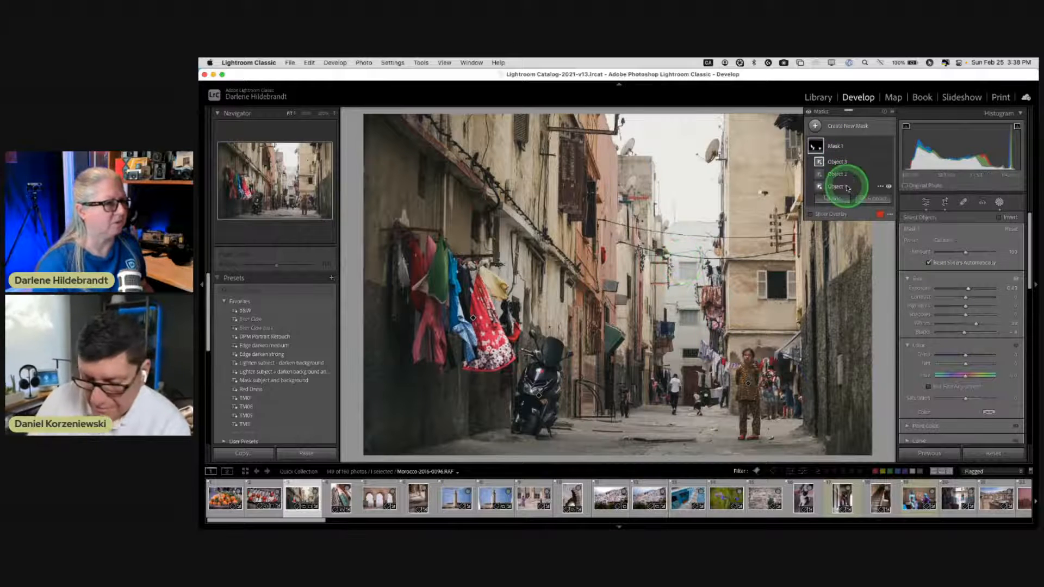
- Subtract the background people beside the standing man from Mask 1 using a brush at about 54 Density
left_click(870, 199)
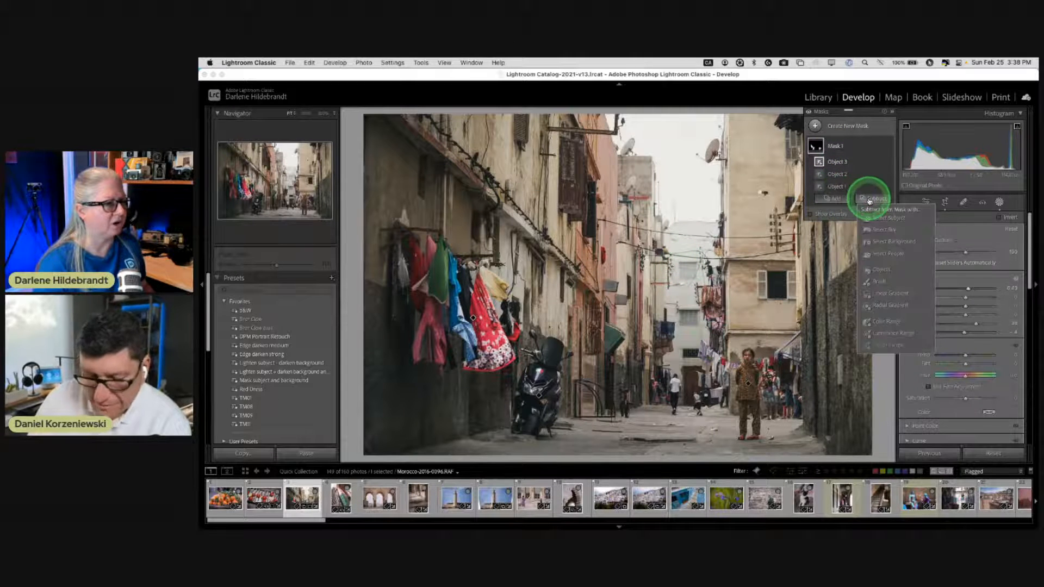
left_click(878, 282)
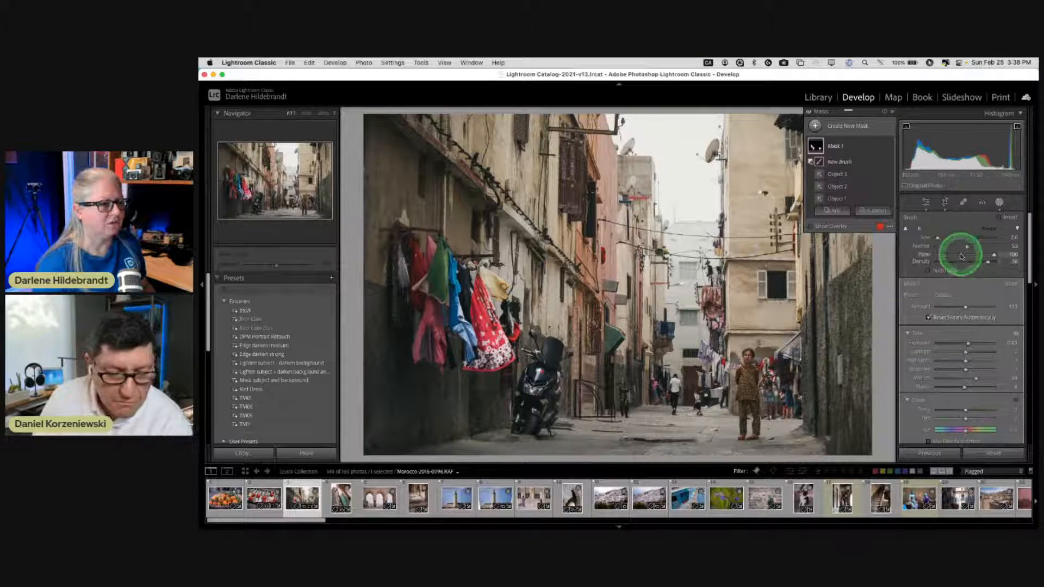
left_click(994, 255)
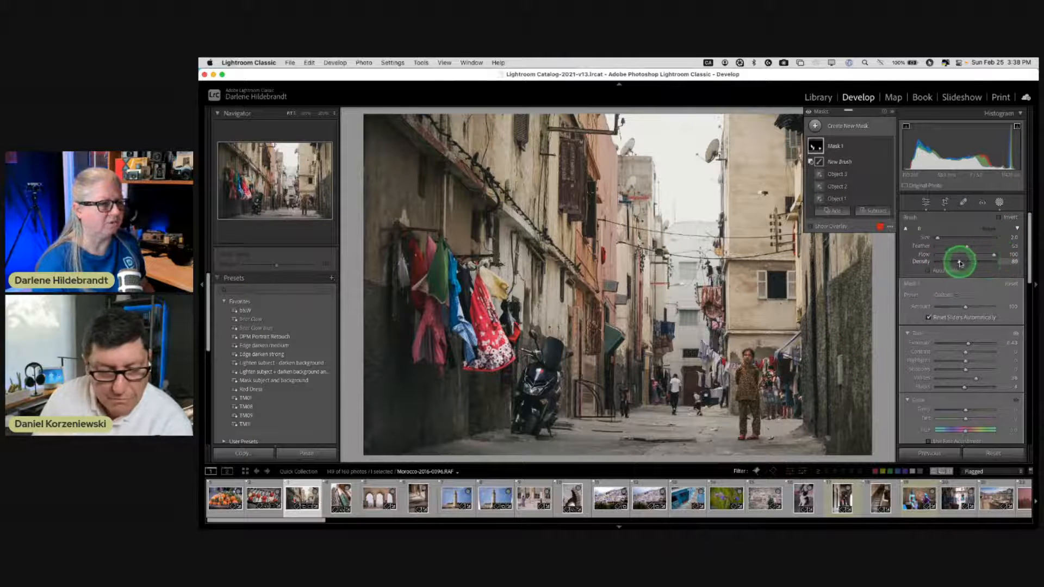
left_click(968, 262)
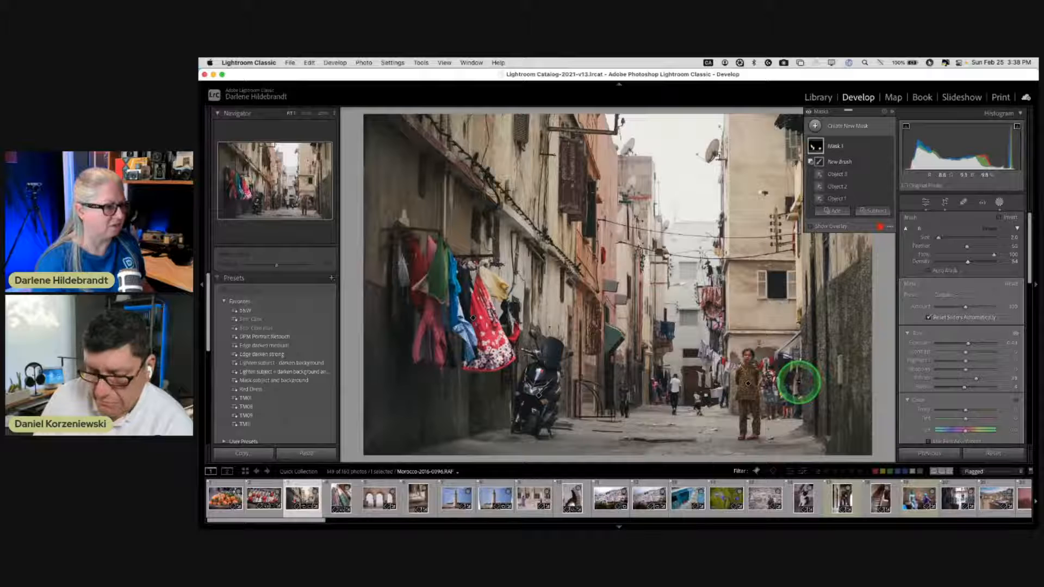
key("shift+w")
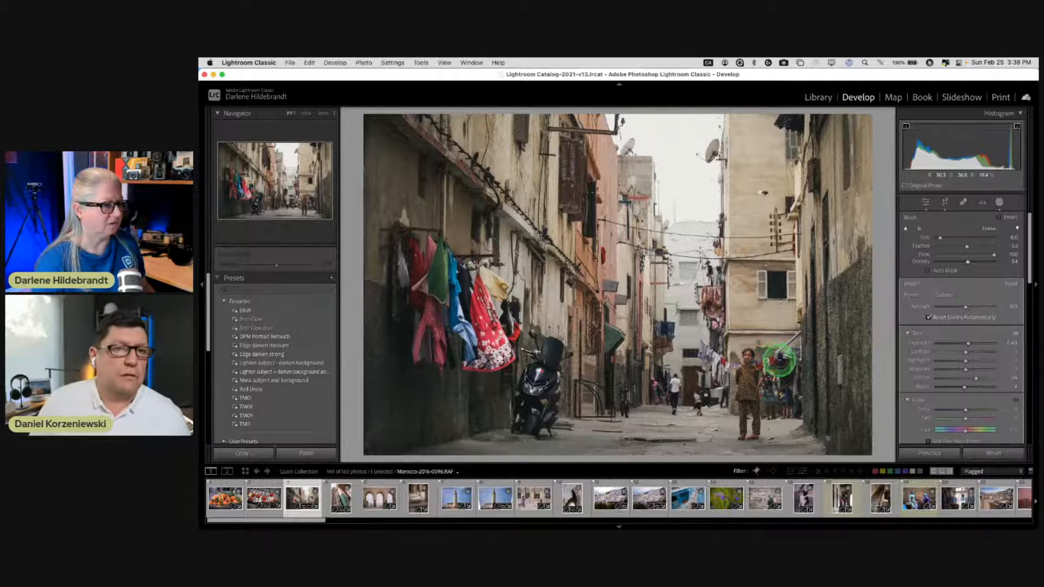
key("shift+w")
mouse_move(451, 336)
left_mouse_down()
mouse_move(487, 362)
mouse_move(481, 358)
mouse_move(496, 355)
mouse_move(474, 276)
mouse_move(487, 322)
mouse_move(478, 351)
mouse_move(461, 342)
mouse_move(458, 296)
mouse_move(481, 360)
mouse_move(504, 340)
mouse_move(474, 278)
mouse_move(511, 332)
mouse_move(469, 273)
mouse_move(457, 294)
mouse_move(453, 274)
mouse_move(481, 365)
mouse_move(447, 375)
left_mouse_up()
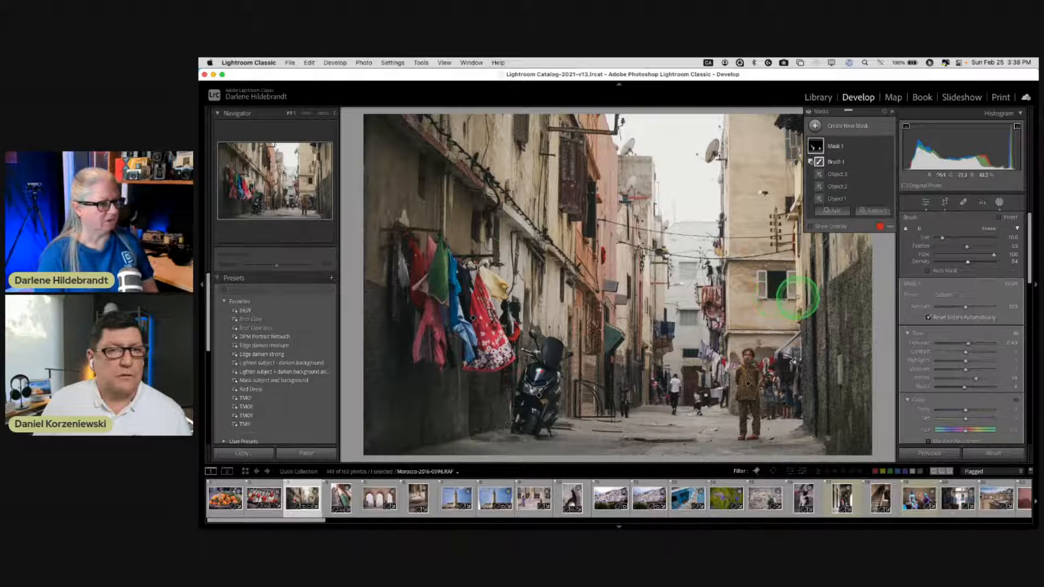
- Show the overlay of the whole Mask 1 and raise its Exposure and Shadows slightly
left_click(854, 145)
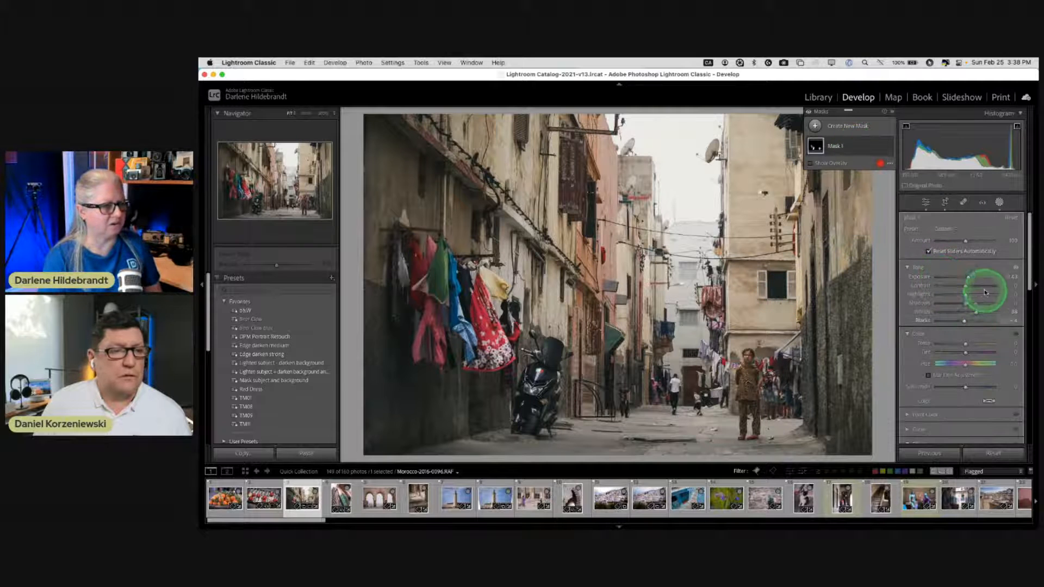
key("o")
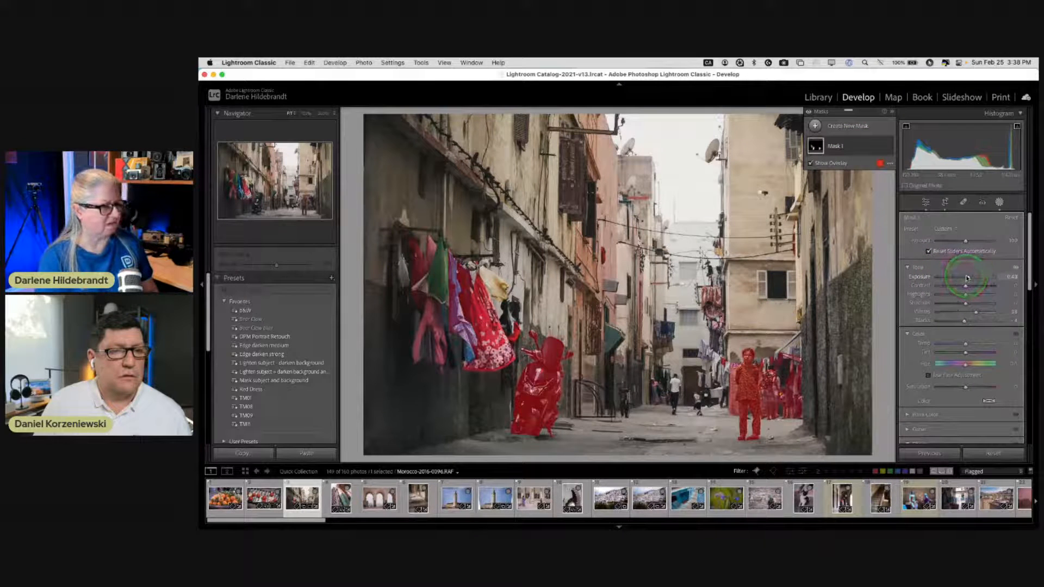
left_click_drag(967, 278, 968, 305)
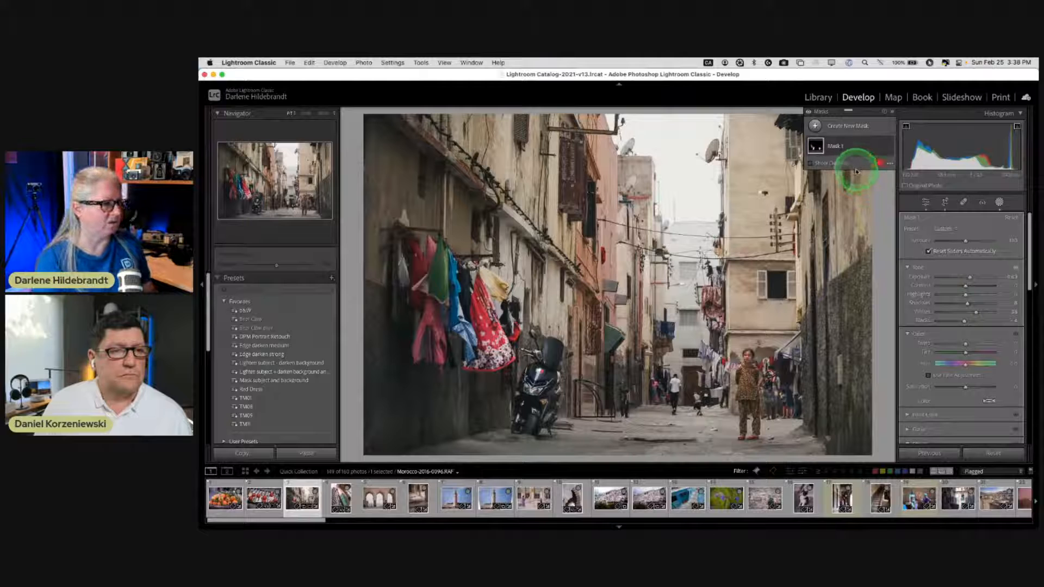
- Try a new Select Background mask and undo it
left_click(816, 126)
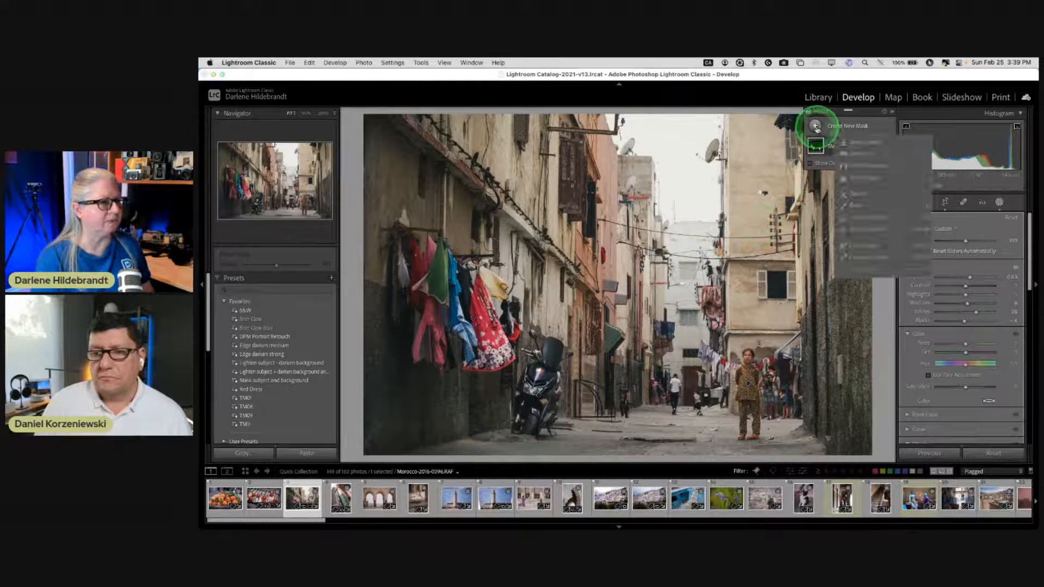
left_click(858, 167)
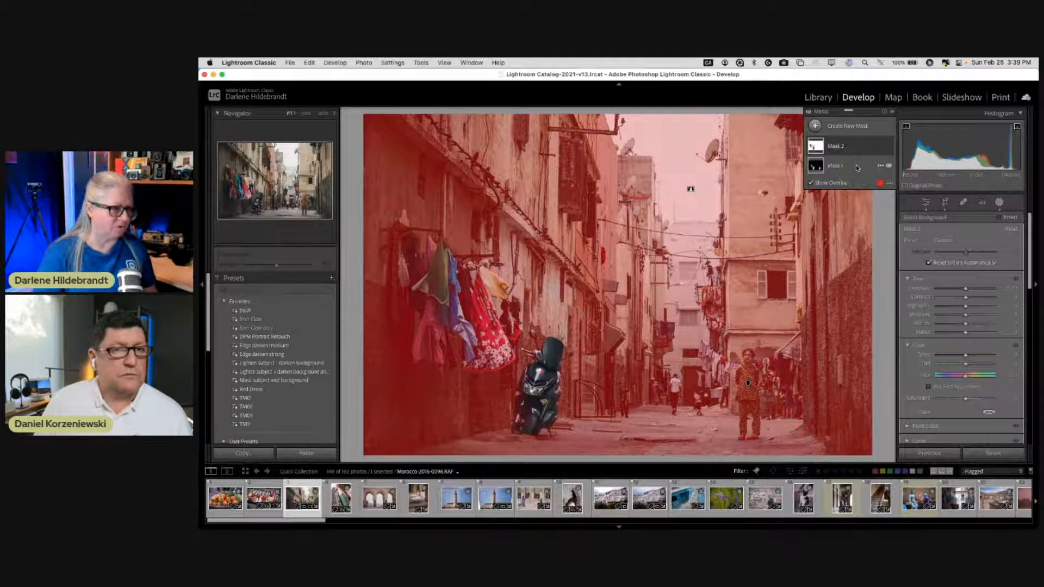
key("super+z")
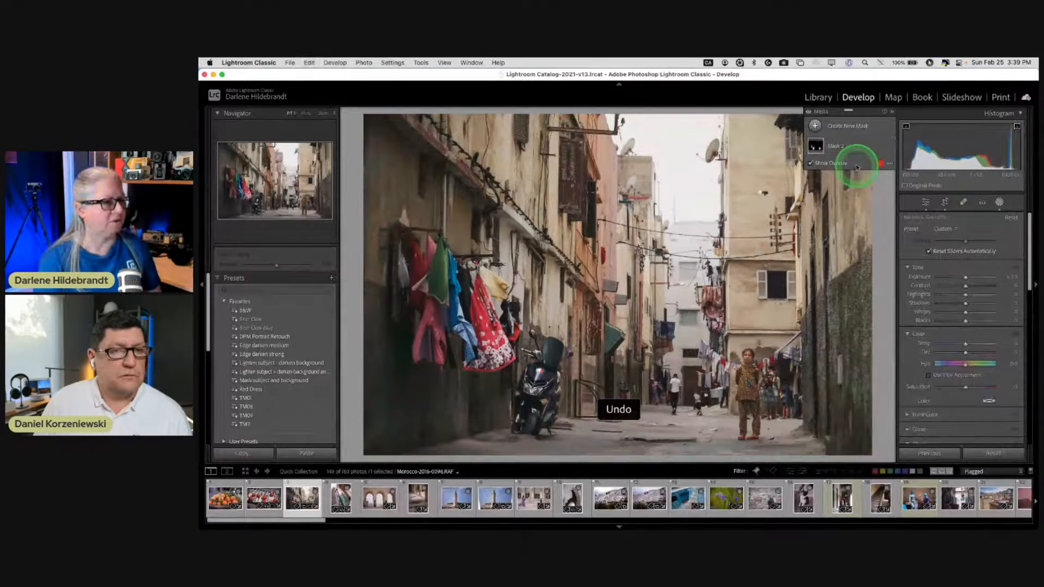
- Duplicate and invert Mask 1, and adjust the tone settings of the inverted copy
left_click(880, 146)
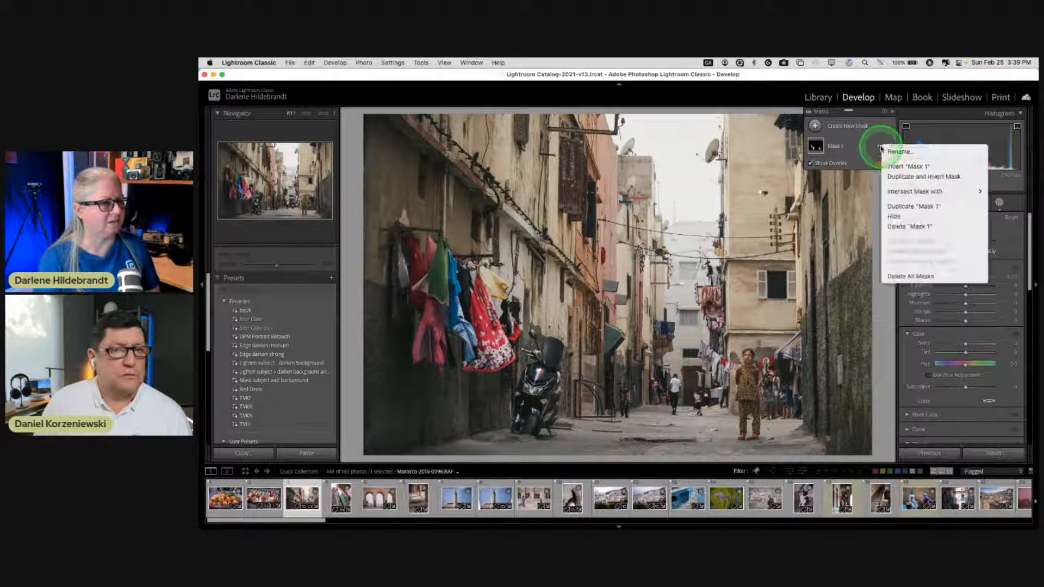
left_click(898, 168)
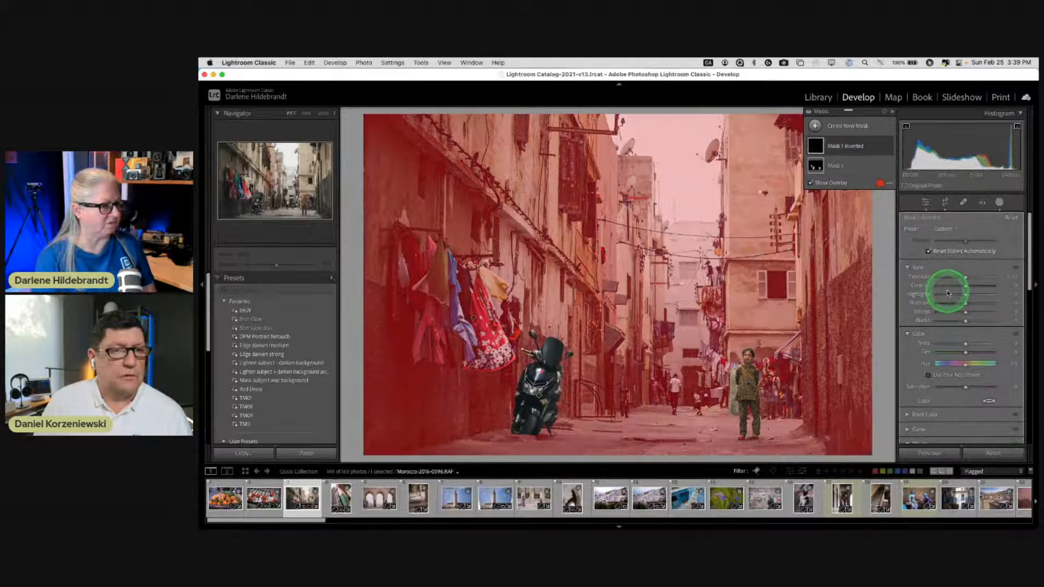
mouse_move(964, 295)
left_mouse_down()
mouse_move(965, 272)
mouse_move(958, 286)
mouse_move(969, 289)
left_mouse_up()
- Leave masking, raise the photo's overall Exposure slightly, and compare the edit with the original view
left_click(999, 202)
left_click_drag(967, 305, 966, 309)
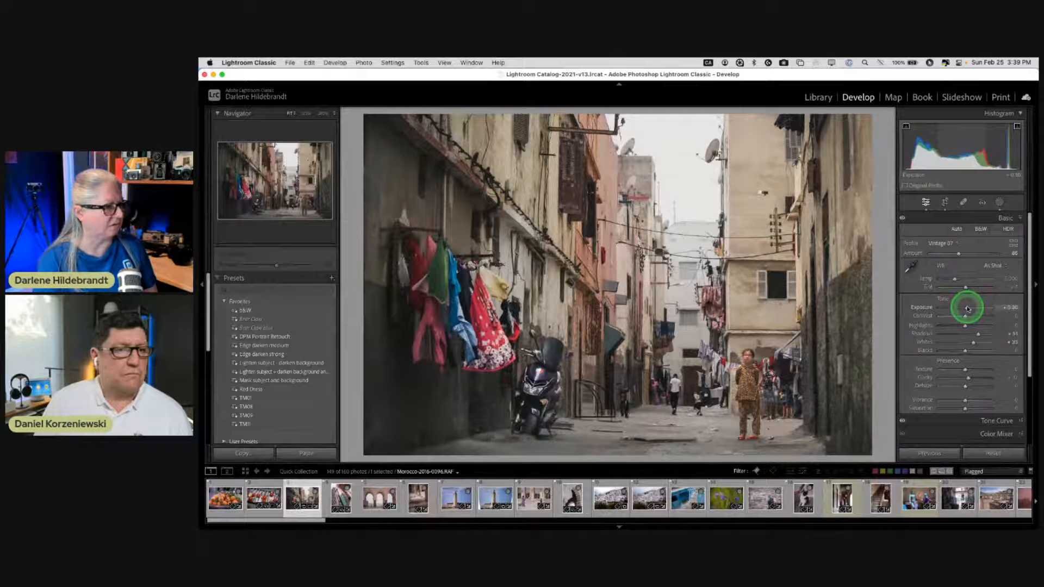
left_click_drag(968, 308, 968, 308)
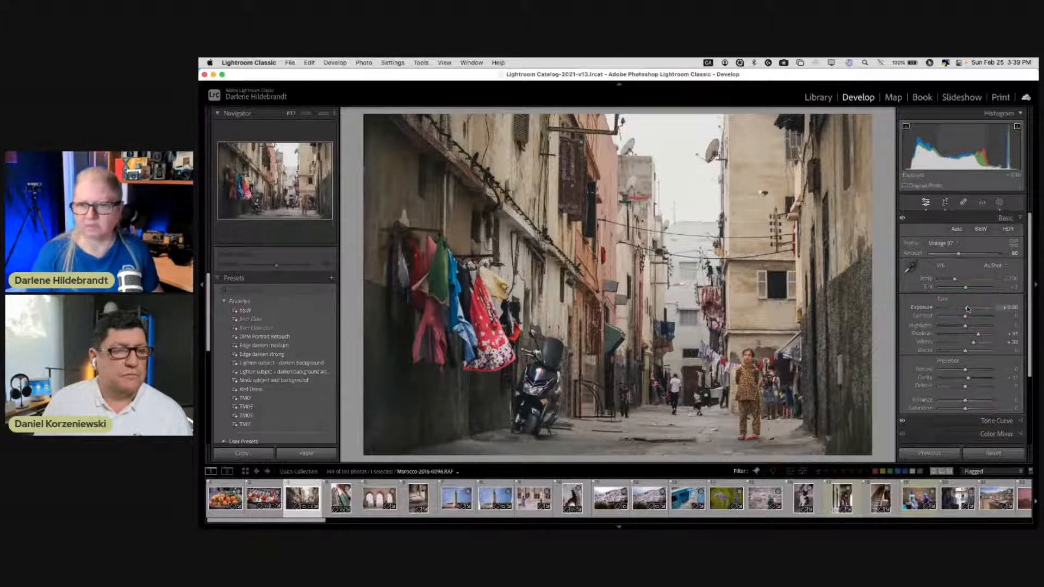
key("backslash")
key("backslash")
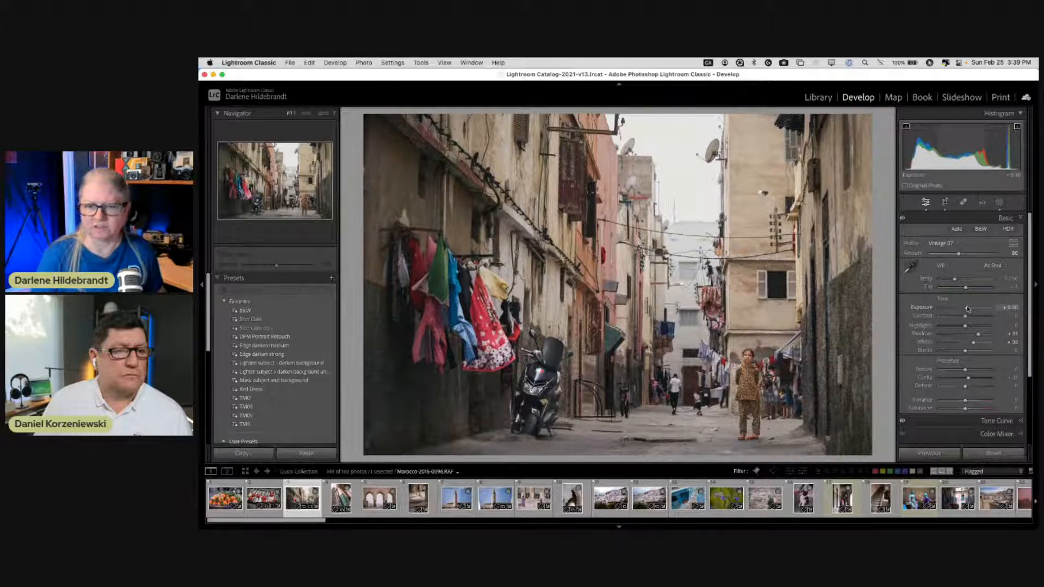
key("backslash")
key("backslash")
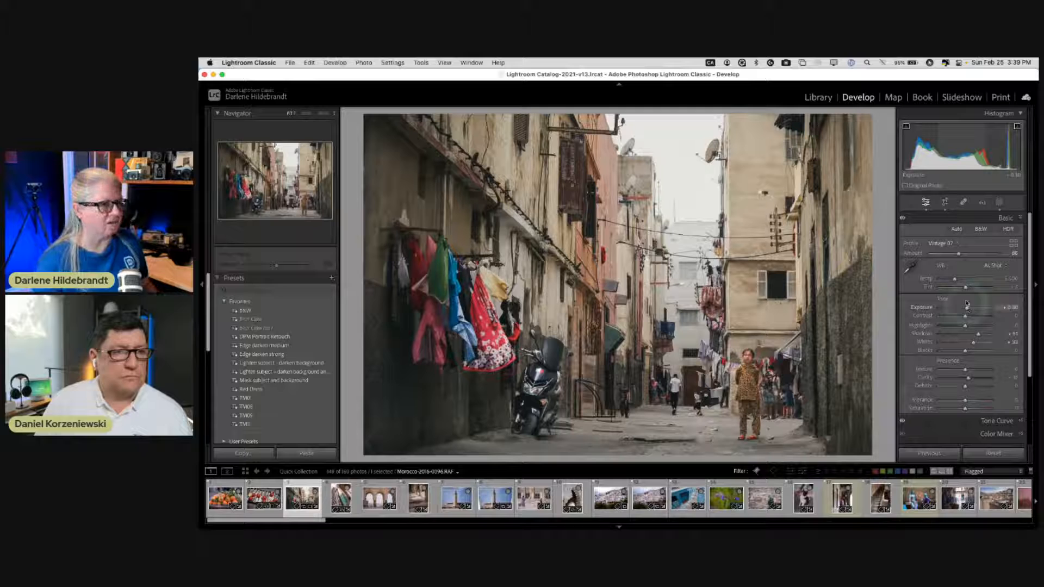
- Delete the Object 3 selection from Mask 1 and toggle the visibility of Object 2 to check its effect
left_click(1000, 202)
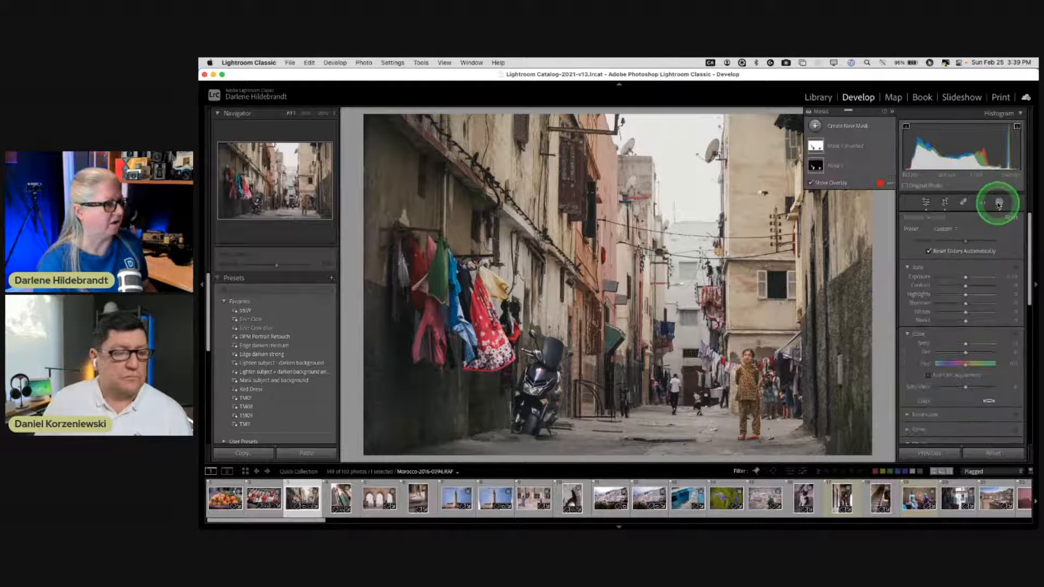
left_click(857, 166)
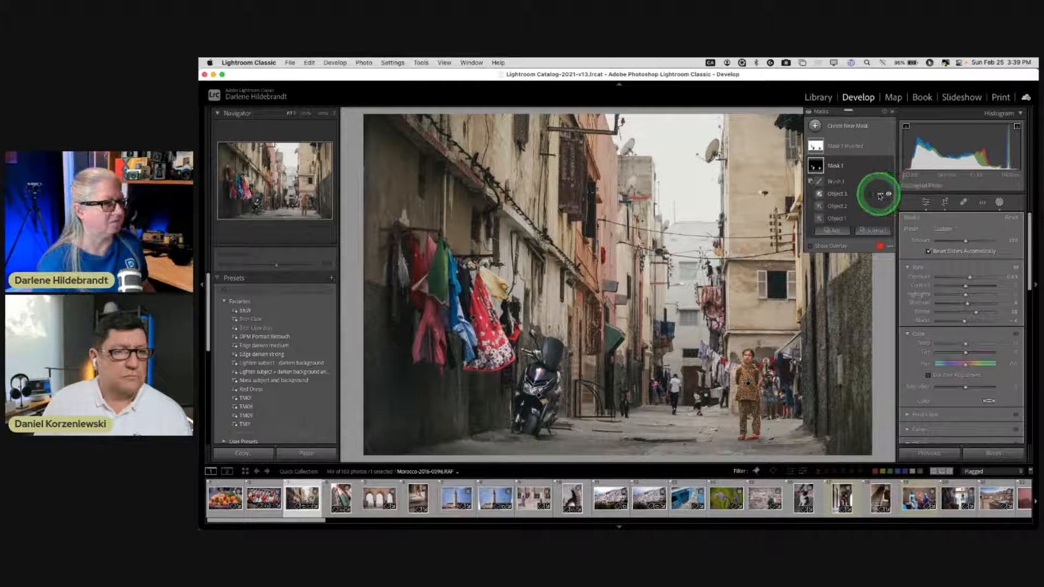
left_click(881, 196)
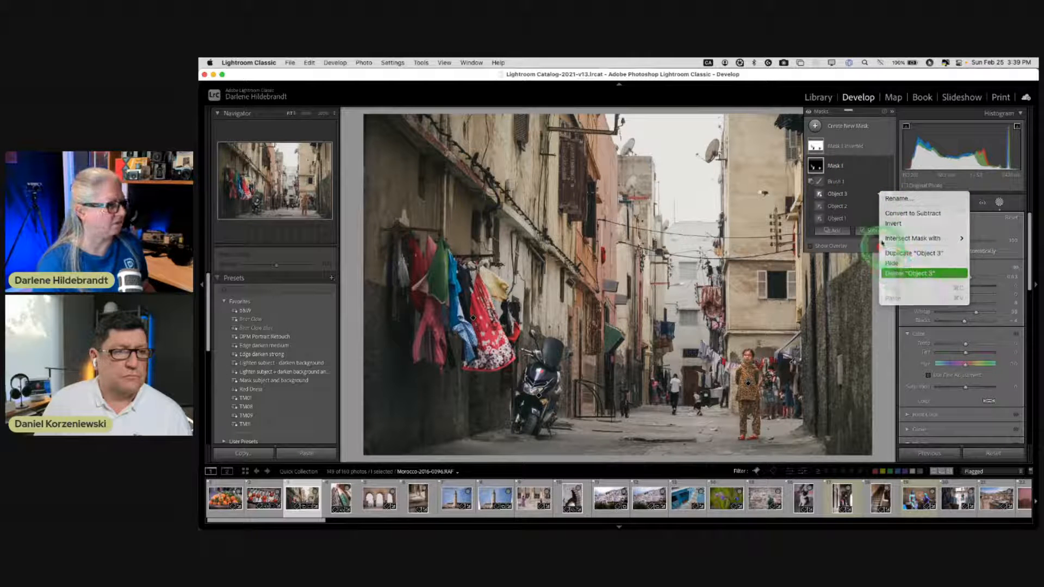
left_click(908, 273)
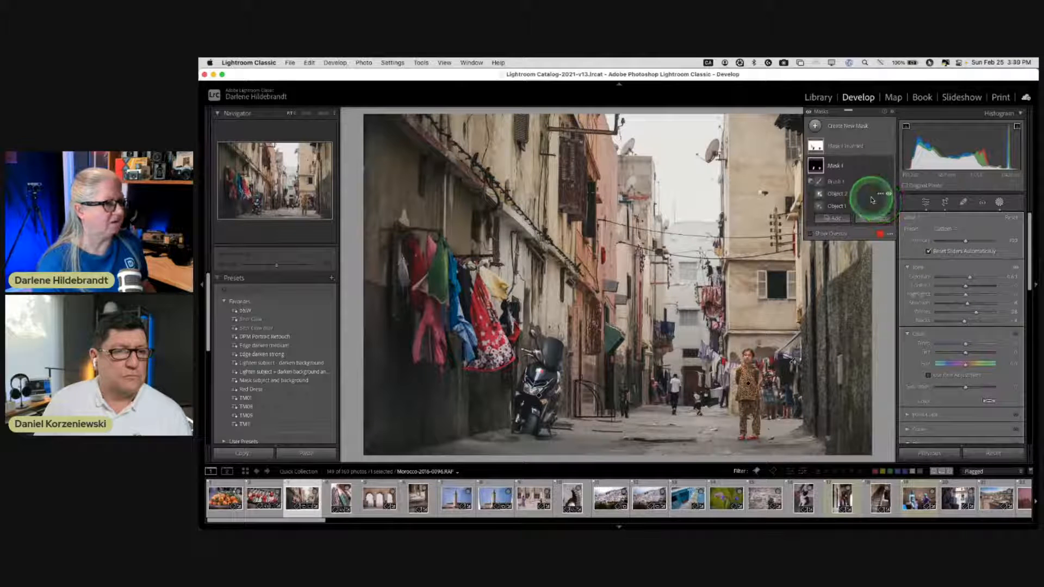
left_click(865, 196)
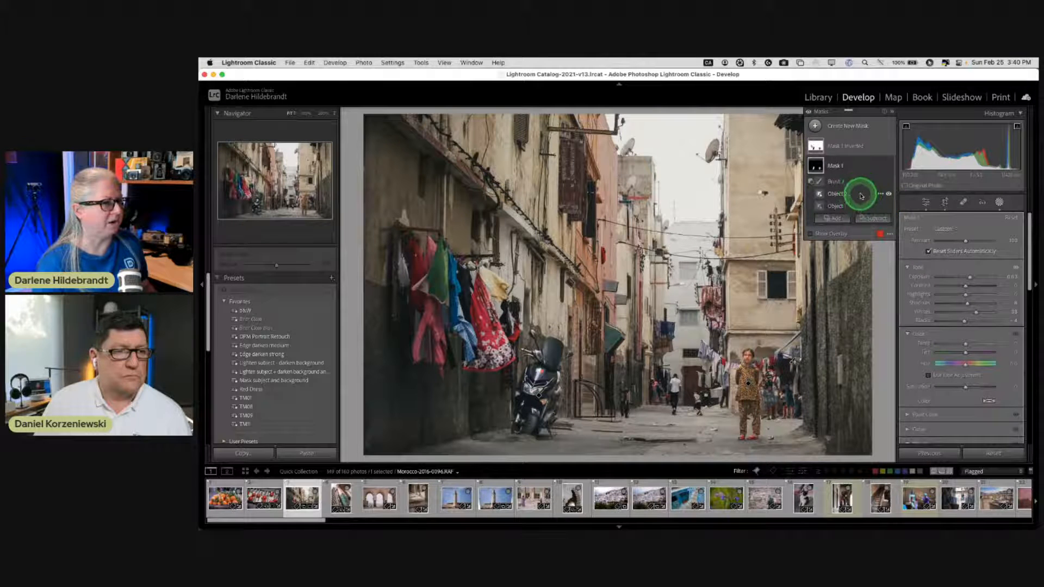
left_click(889, 194)
left_click(889, 195)
left_click(865, 198)
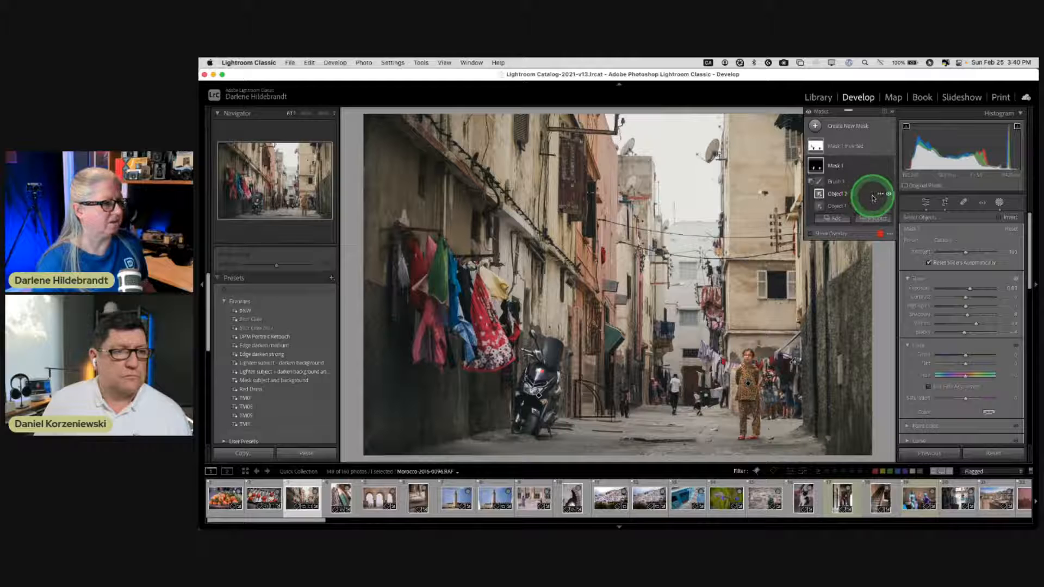
- Enlarge Mask 1's Brush 1 slightly, paint over the motorcycle's lower part and the dark wall beside the child, and leave masking
left_click(854, 182)
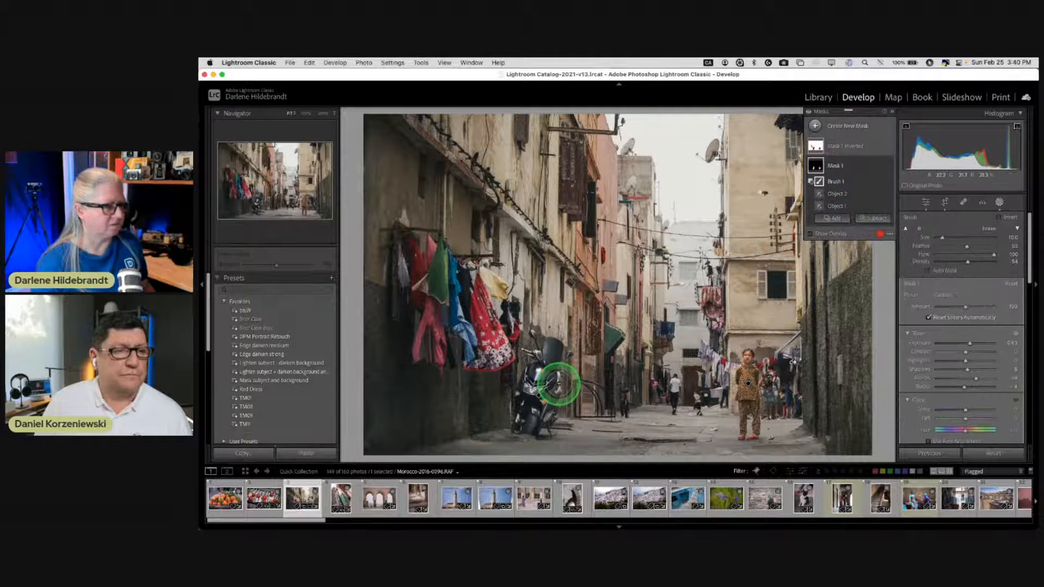
key("]")
mouse_move(547, 391)
left_mouse_down()
mouse_move(547, 354)
mouse_move(539, 425)
mouse_move(500, 424)
mouse_move(554, 395)
mouse_move(534, 386)
mouse_move(549, 353)
mouse_move(508, 335)
mouse_move(507, 373)
mouse_move(528, 417)
mouse_move(564, 370)
mouse_move(538, 353)
mouse_move(506, 413)
mouse_move(526, 421)
mouse_move(557, 392)
mouse_move(528, 367)
mouse_move(539, 421)
mouse_move(491, 424)
mouse_move(523, 423)
mouse_move(555, 350)
mouse_move(524, 355)
mouse_move(501, 413)
mouse_move(555, 416)
left_mouse_up()
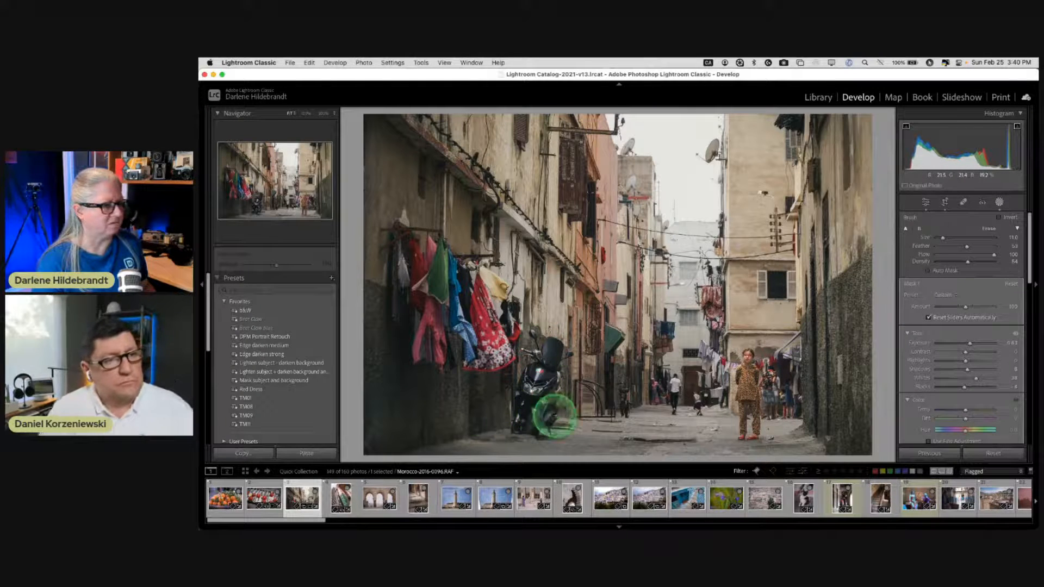
mouse_move(788, 377)
left_mouse_down()
mouse_move(774, 369)
mouse_move(790, 409)
mouse_move(777, 382)
mouse_move(778, 391)
mouse_move(807, 372)
left_mouse_up()
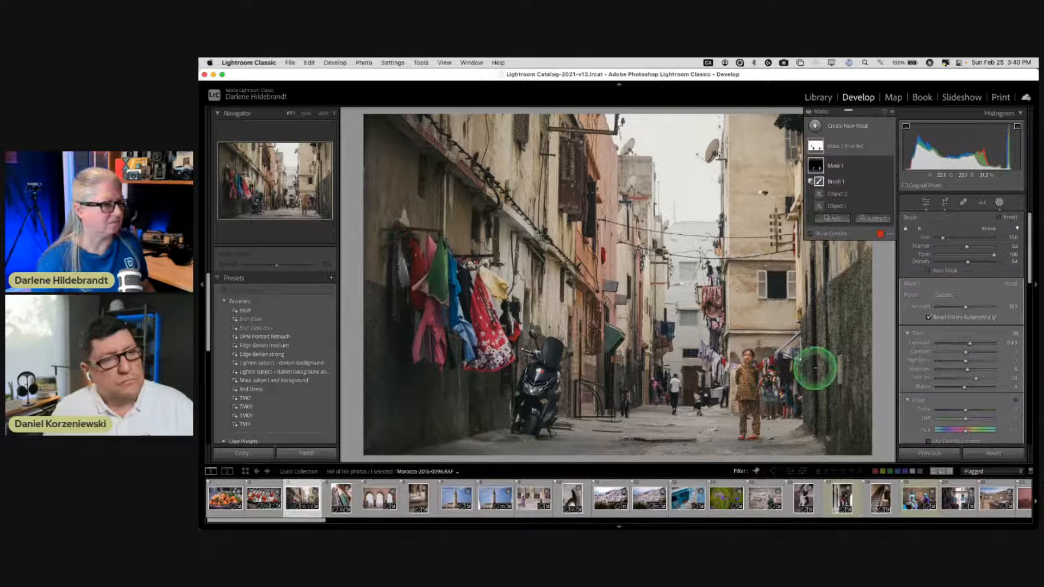
left_click(1001, 205)
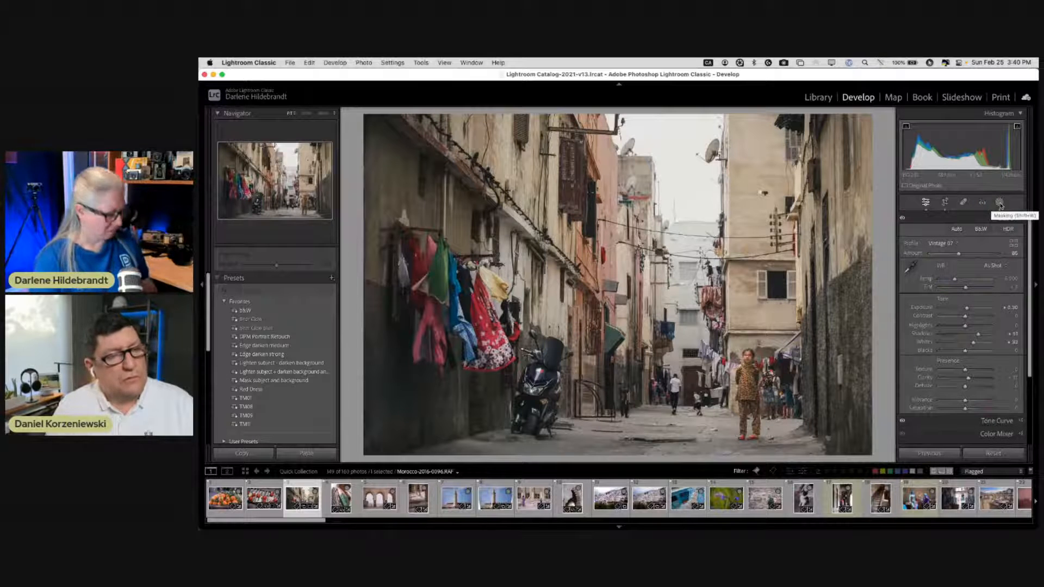
- Rotate the photo upside down, review its composition with the panels hidden, and restore the upright orientation and panels
key("r")
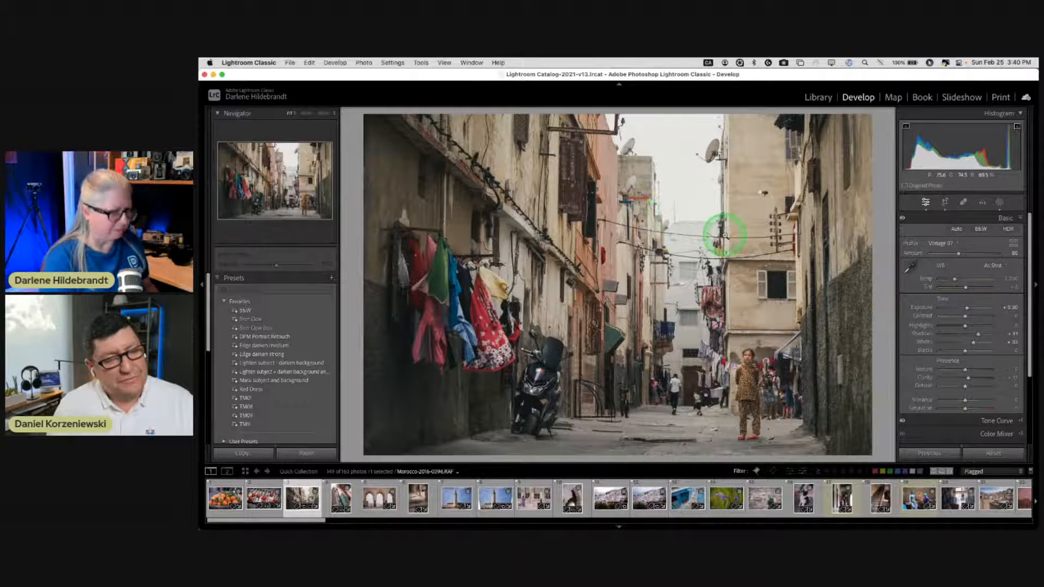
key("super+bracketright")
key("super+bracketright")
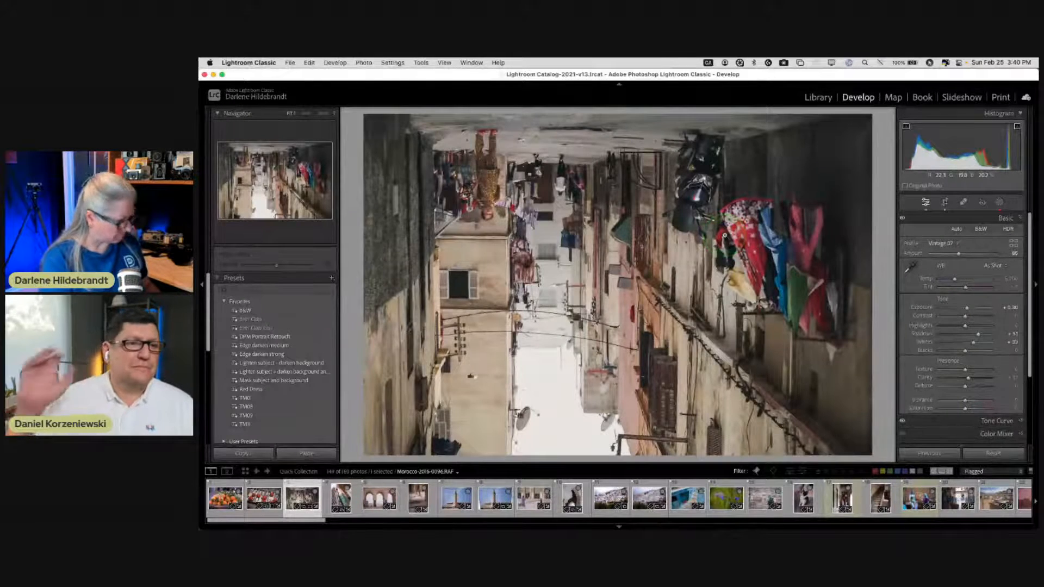
key("shift+Tab")
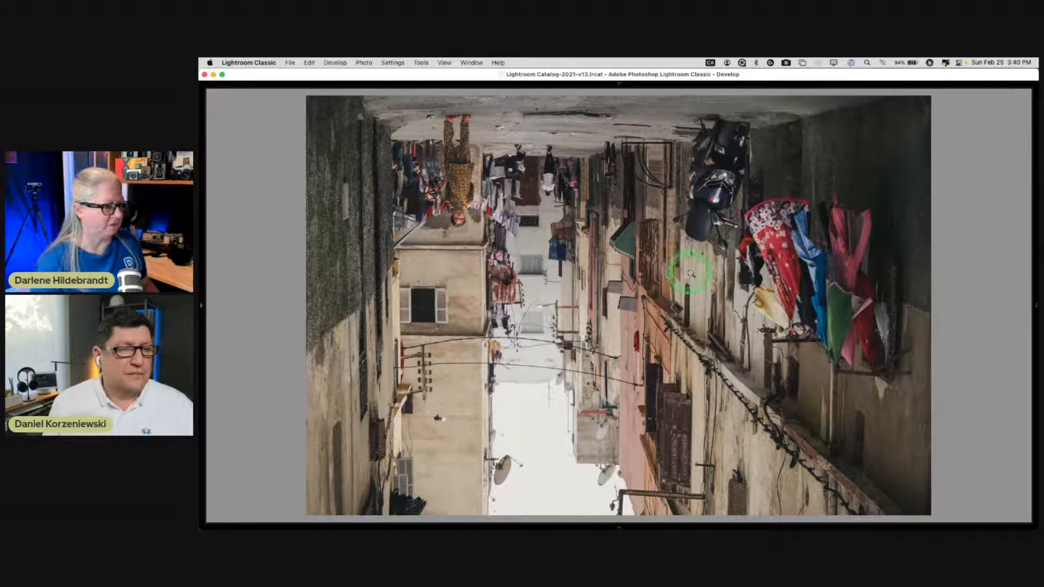
key("super+bracketright")
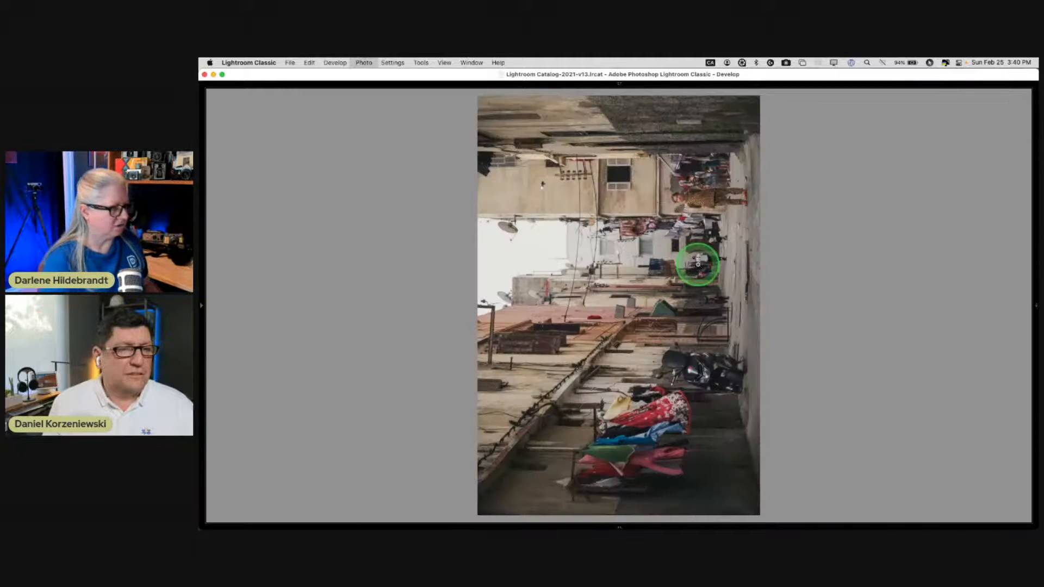
key("super+bracketleft")
key("shift+Tab")
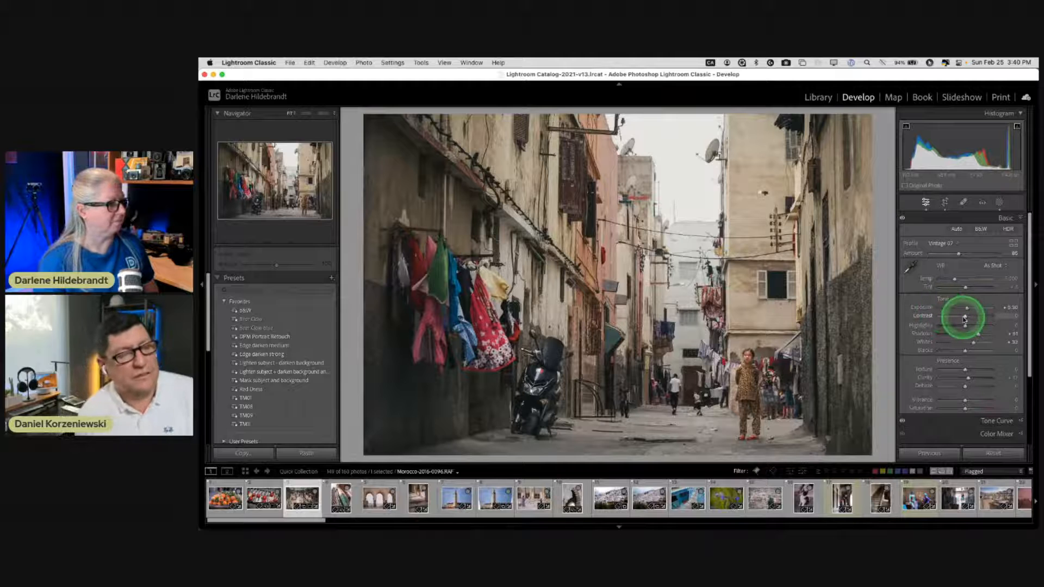
- Add a new object mask on the red patterned dress, lower its Exposure slightly, and leave masking
left_click(1000, 203)
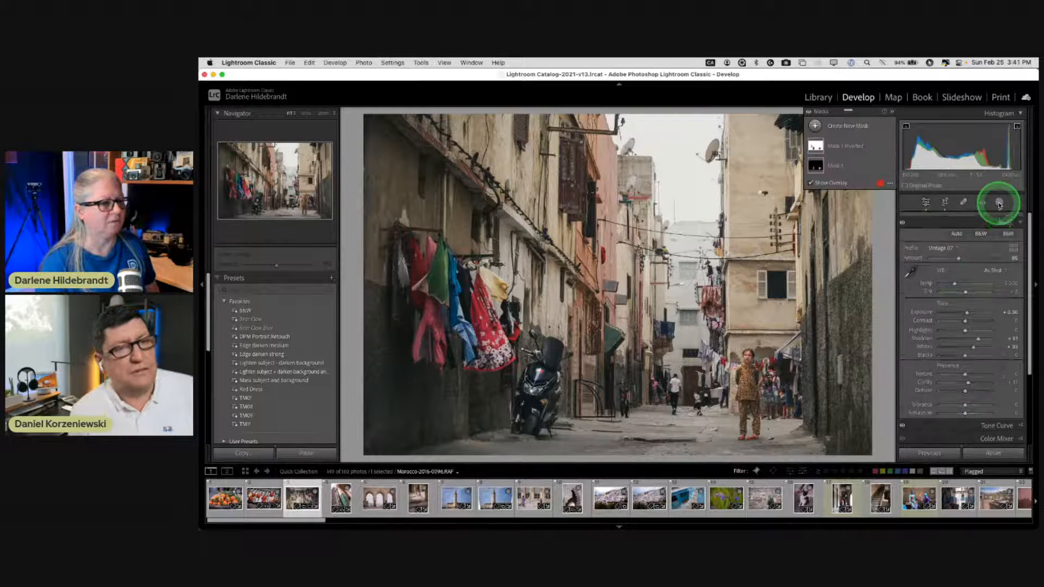
left_click(815, 126)
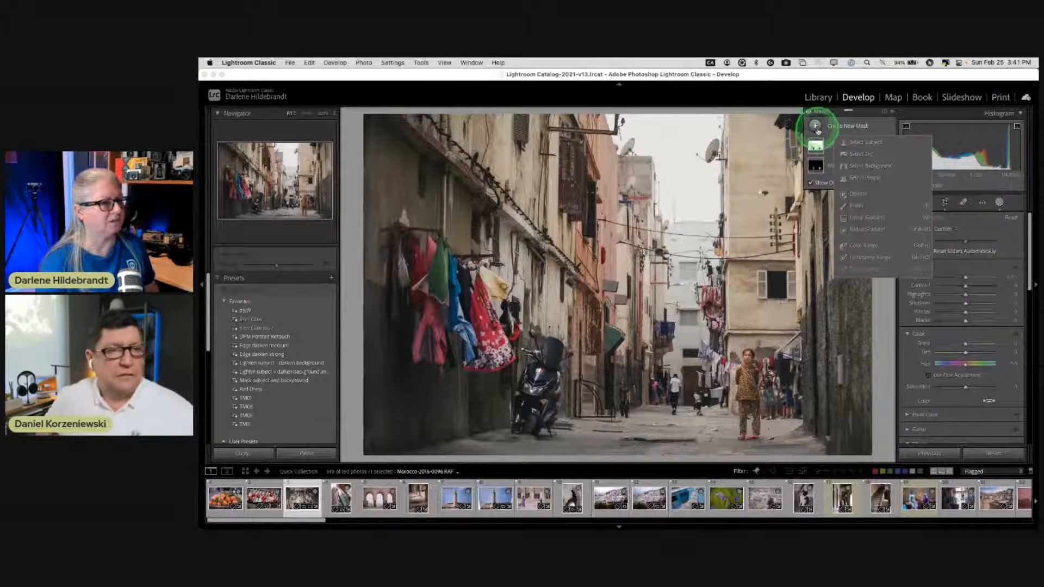
left_click(858, 194)
mouse_move(492, 327)
left_mouse_down()
mouse_move(477, 282)
mouse_move(497, 345)
mouse_move(478, 357)
left_mouse_up()
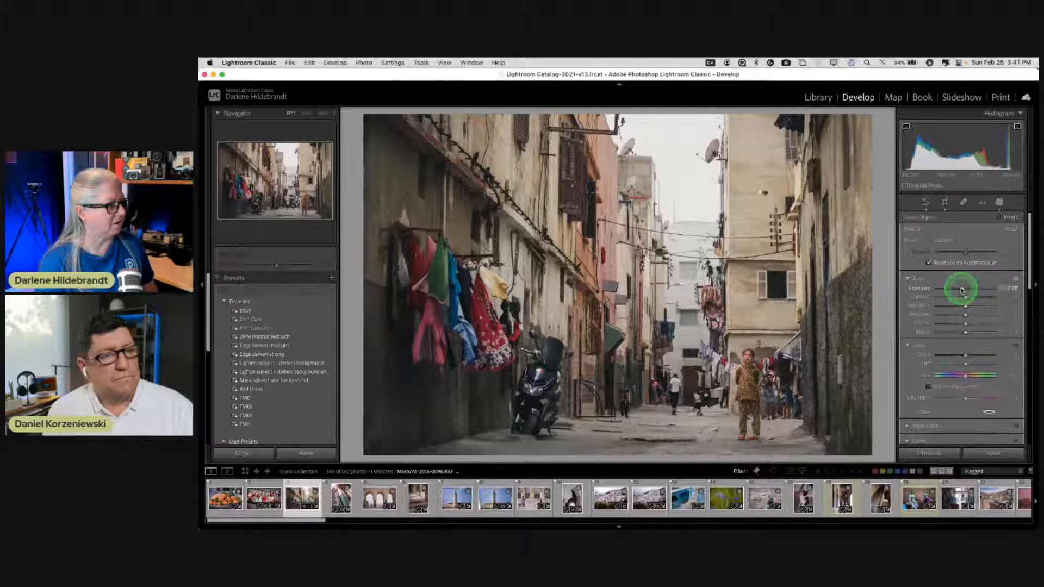
left_click_drag(962, 290, 962, 290)
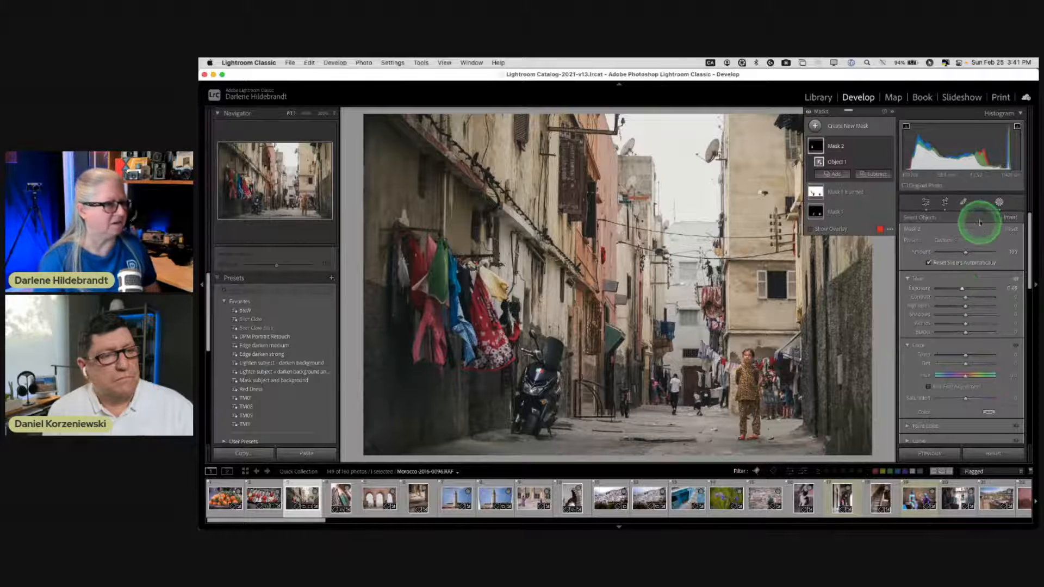
left_click(1000, 204)
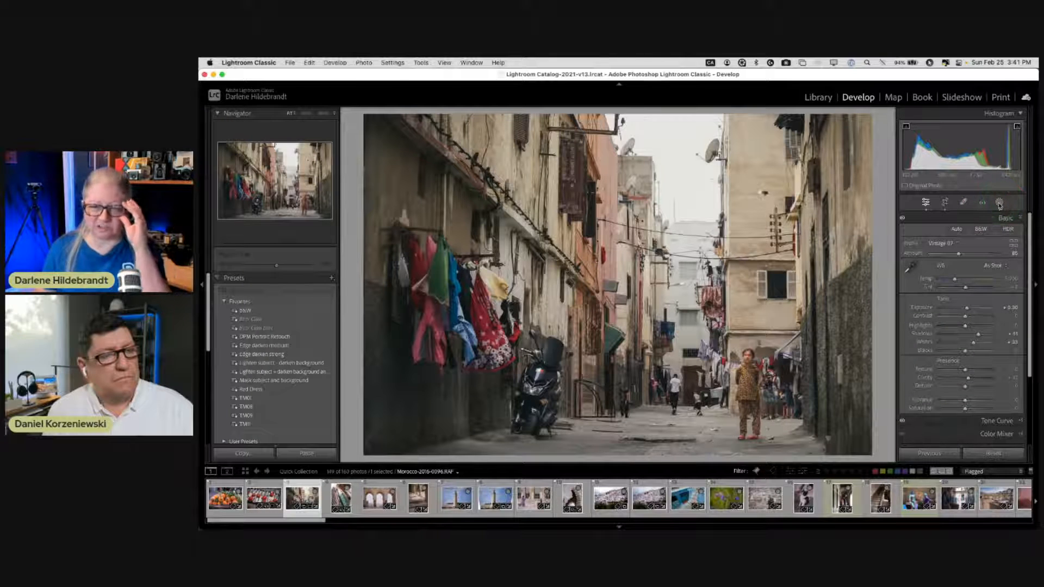
- Send a copy of the photo with Lightroom adjustments to Luminar Neo, using PSD as the file format
right_click(708, 180)
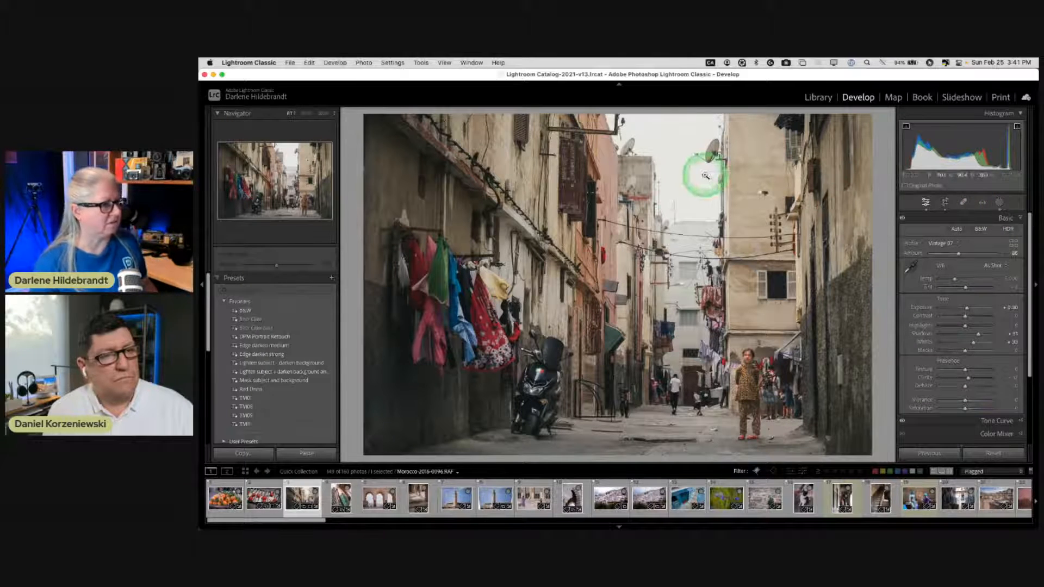
mouse_move(762, 260)
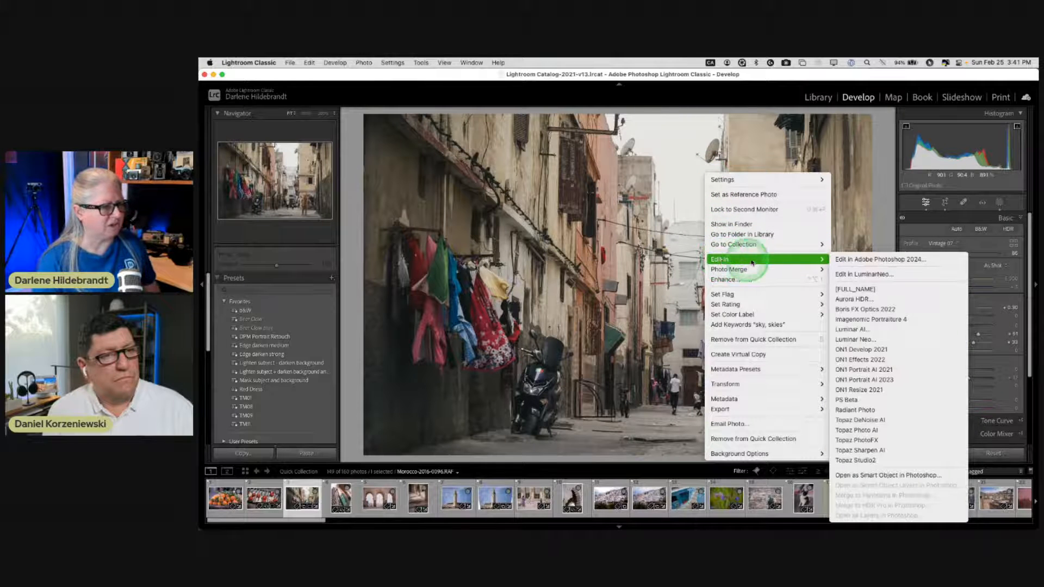
left_click(844, 343)
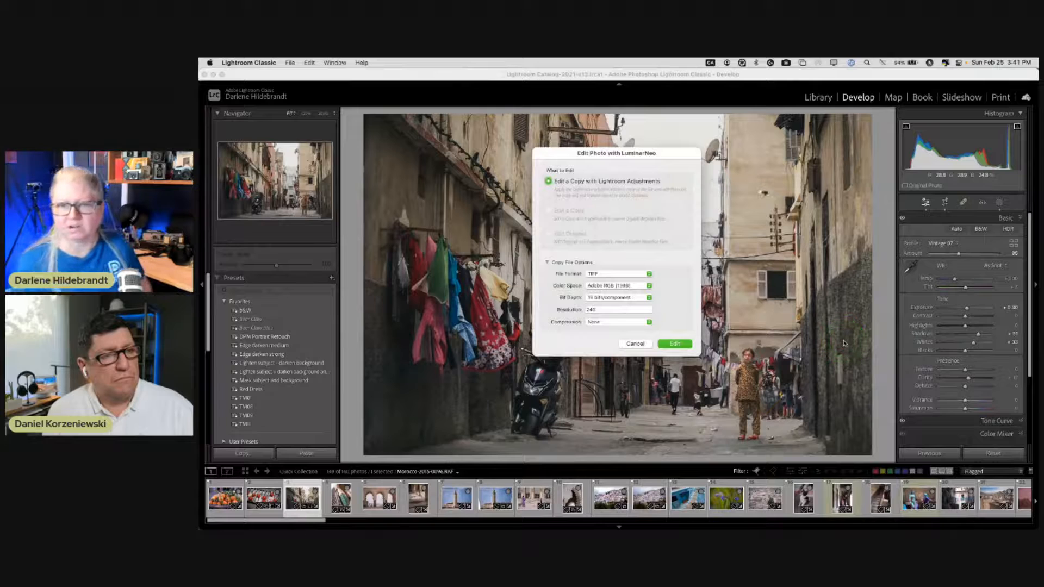
left_click(600, 273)
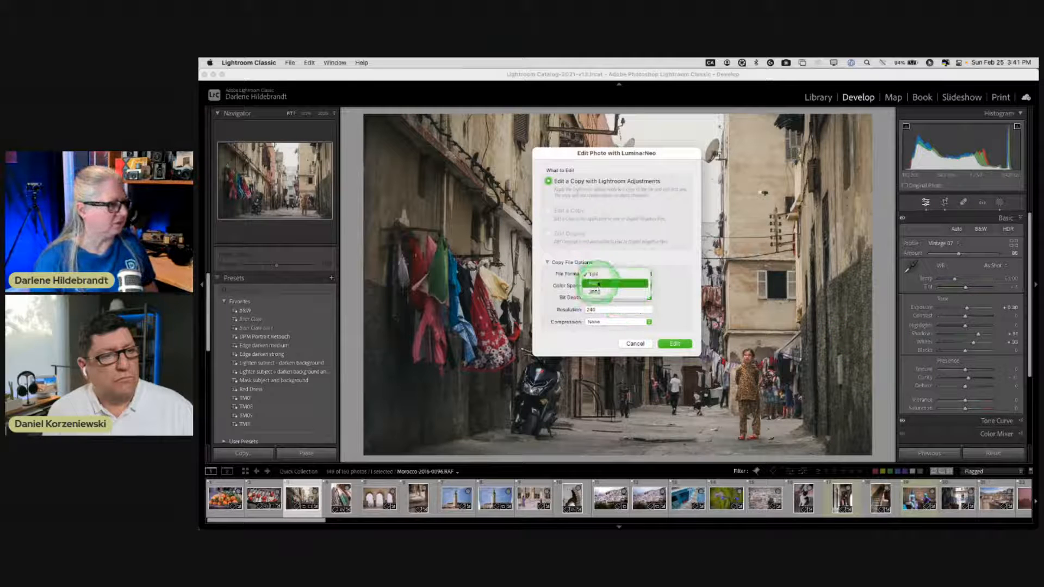
left_click(599, 284)
left_click(675, 344)
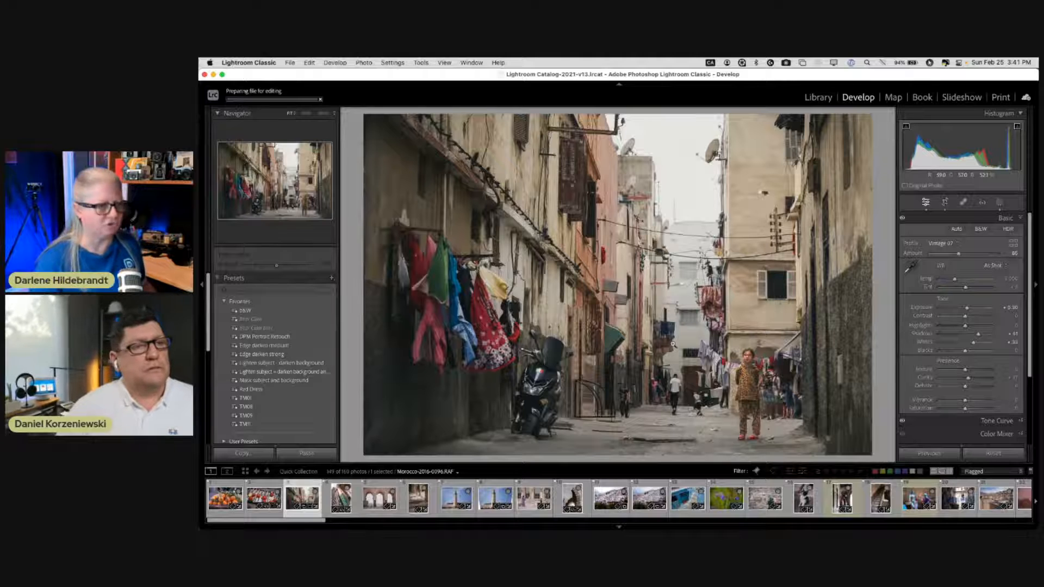
key("super+Tab")
key("Tab")
key("Tab")
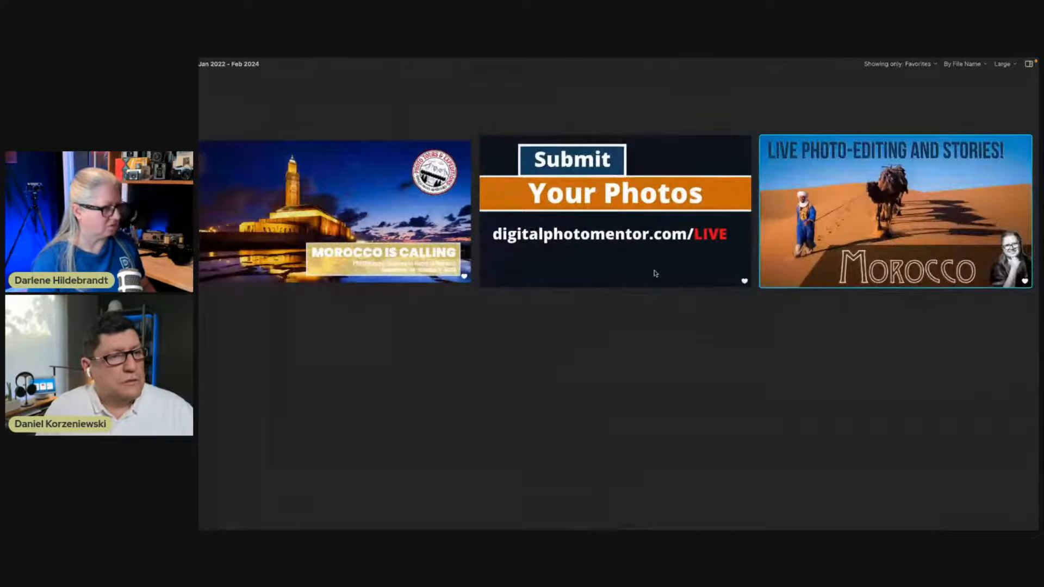
key("Return")
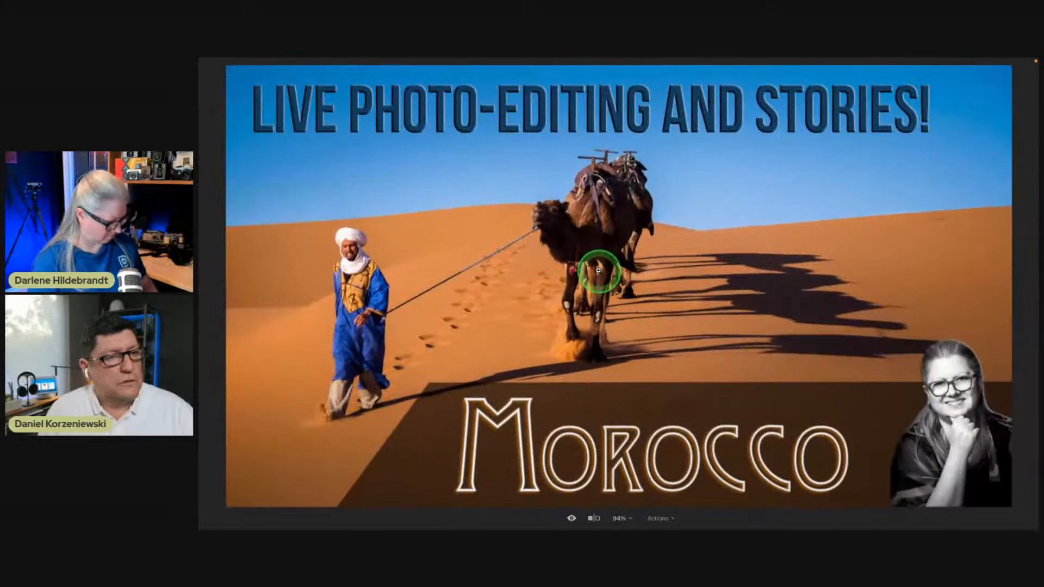
key("Return")
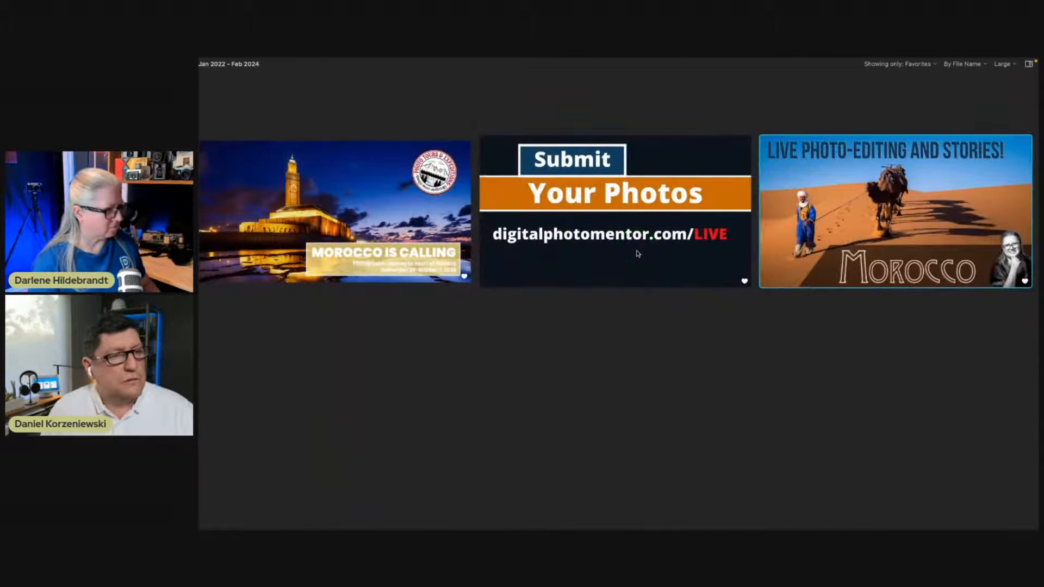
key("Escape")
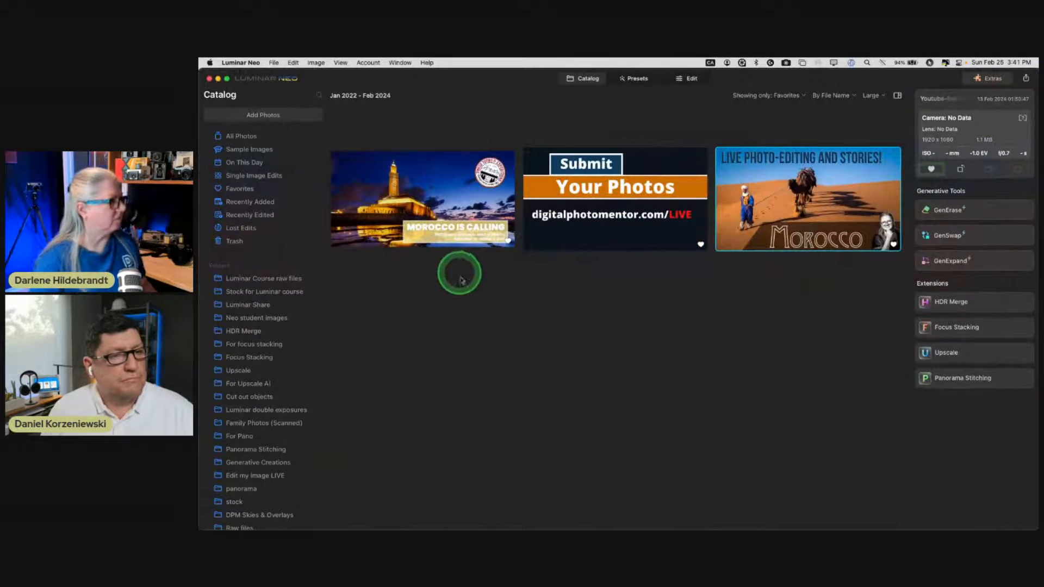
key("super+Tab")
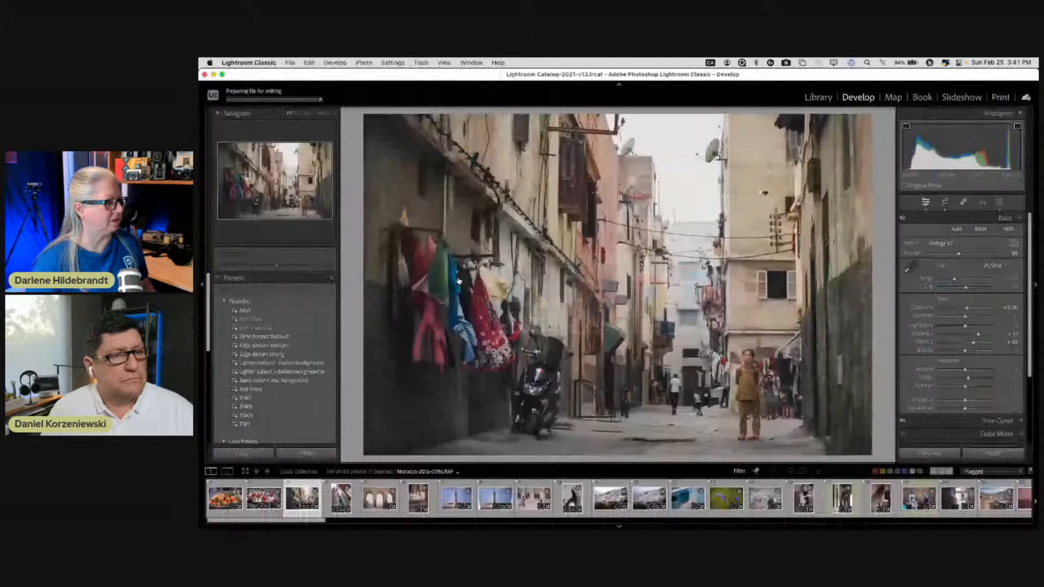
left_click(471, 273)
right_click(483, 271)
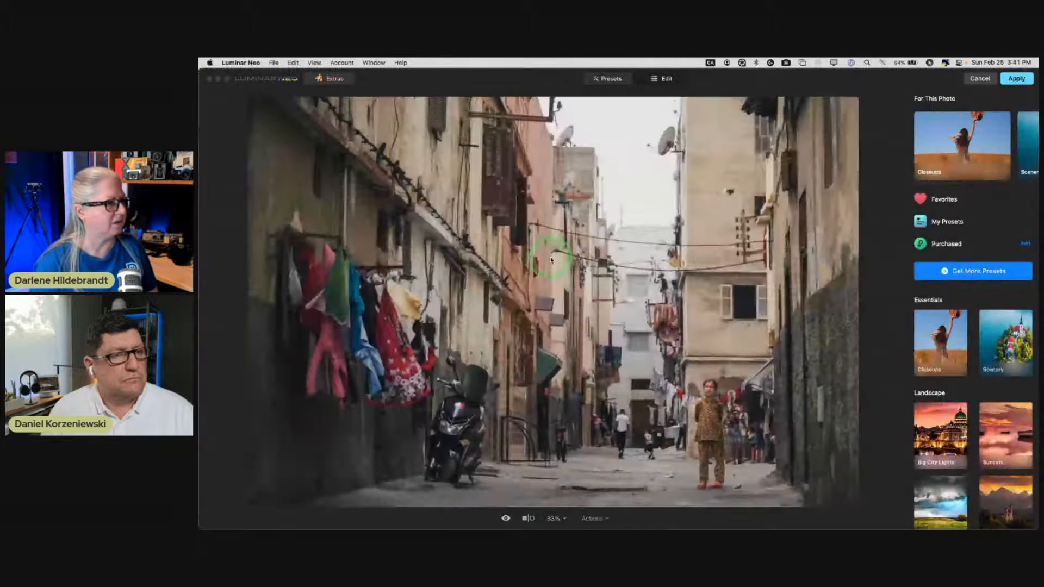
left_click(665, 81)
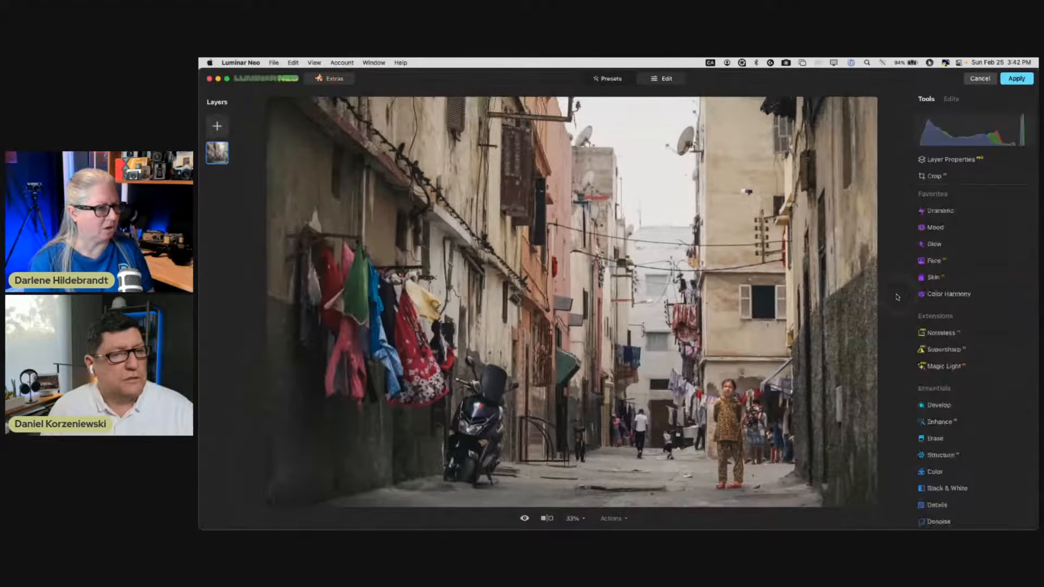
left_click(950, 352)
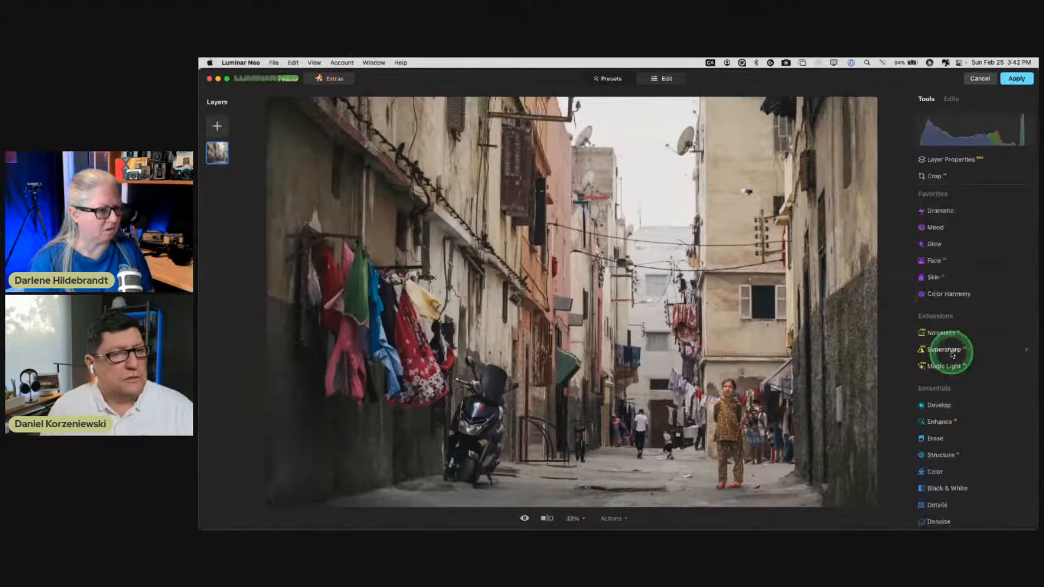
scroll(952, 348, "down", 10)
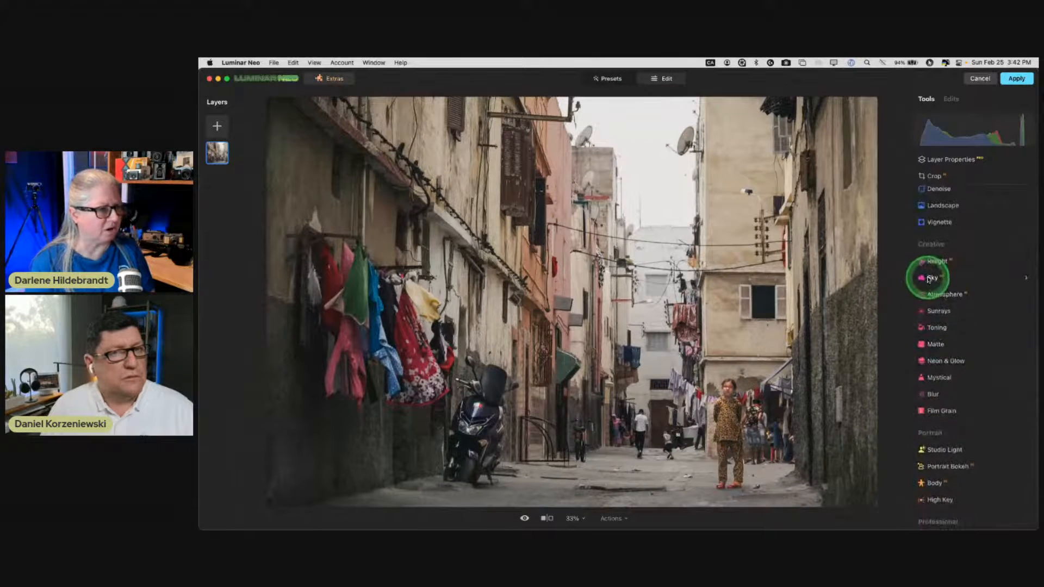
left_click(976, 343)
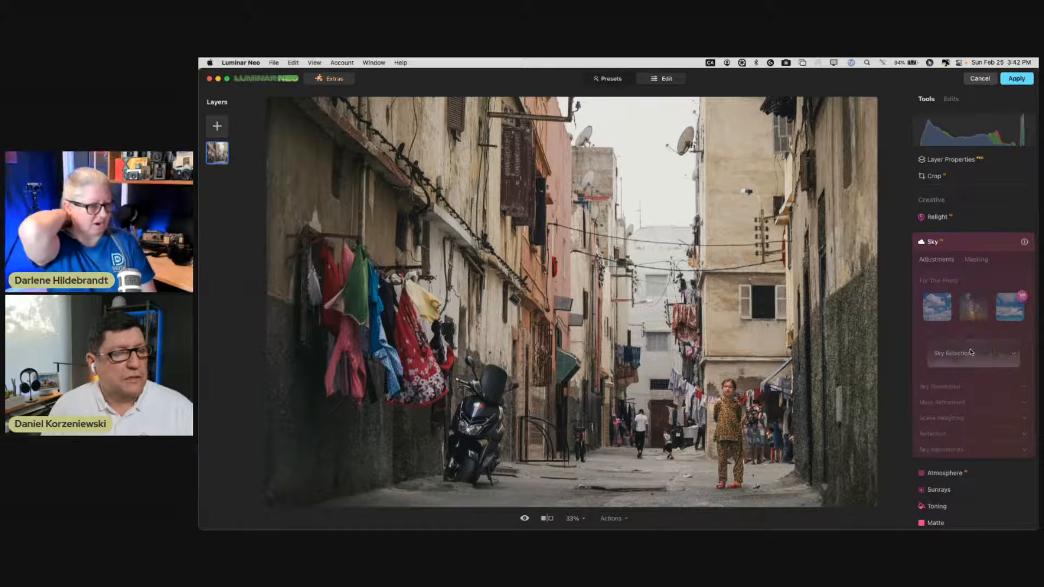
scroll(975, 257, "up", 2)
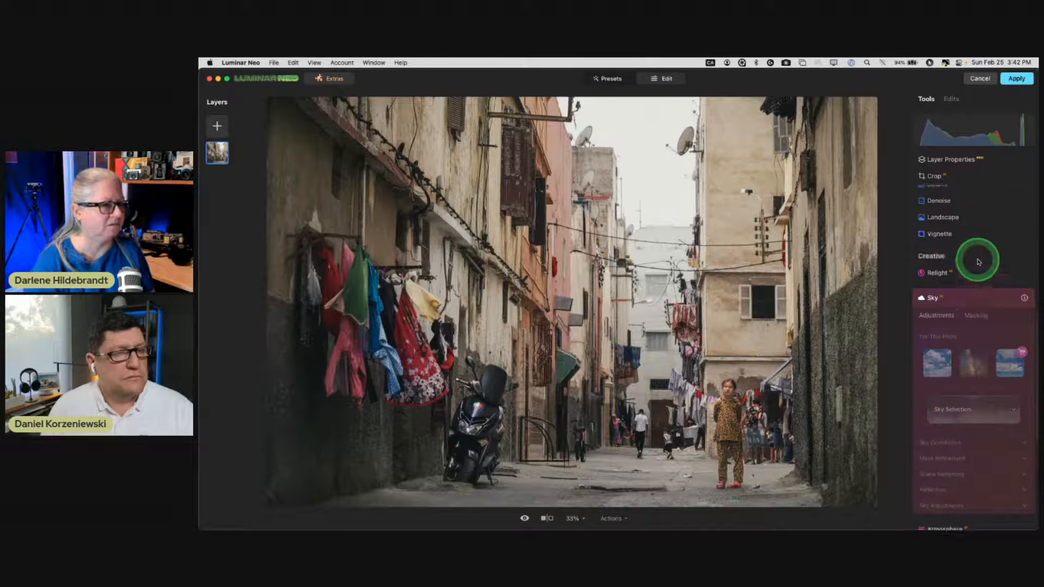
left_click(976, 303)
left_click(963, 290)
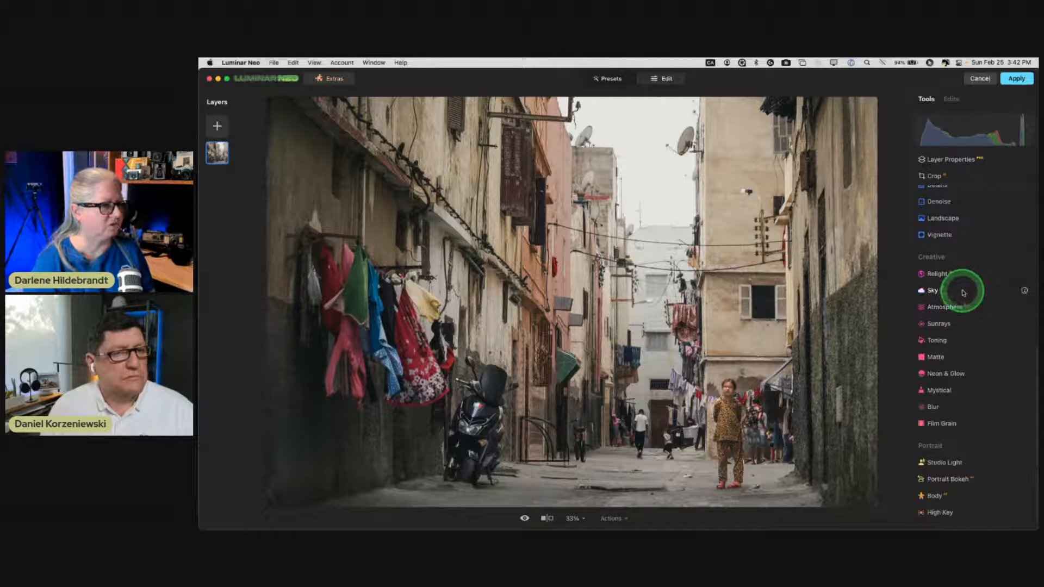
scroll(963, 293, "down", 2)
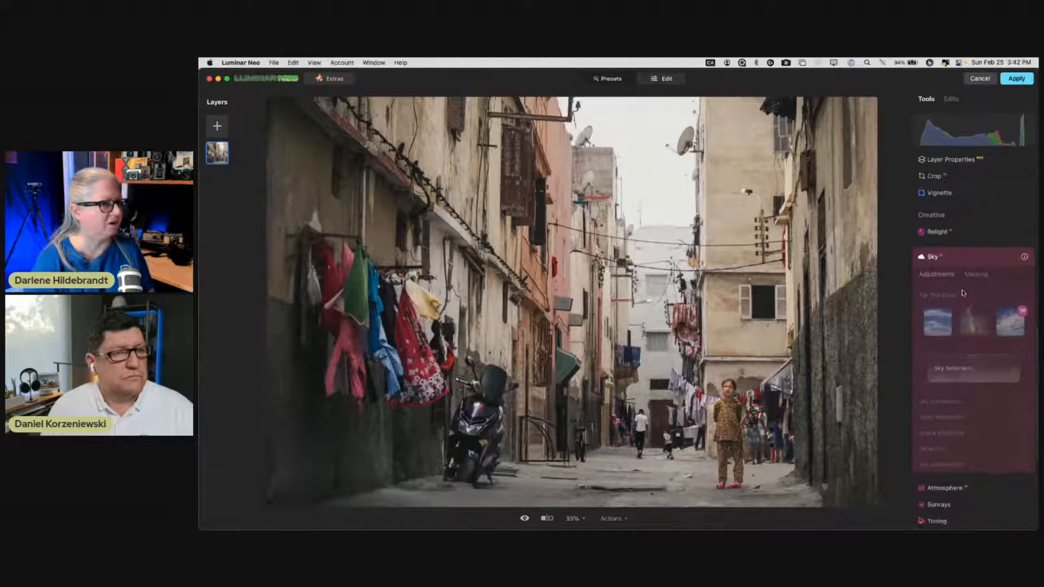
left_click(979, 78)
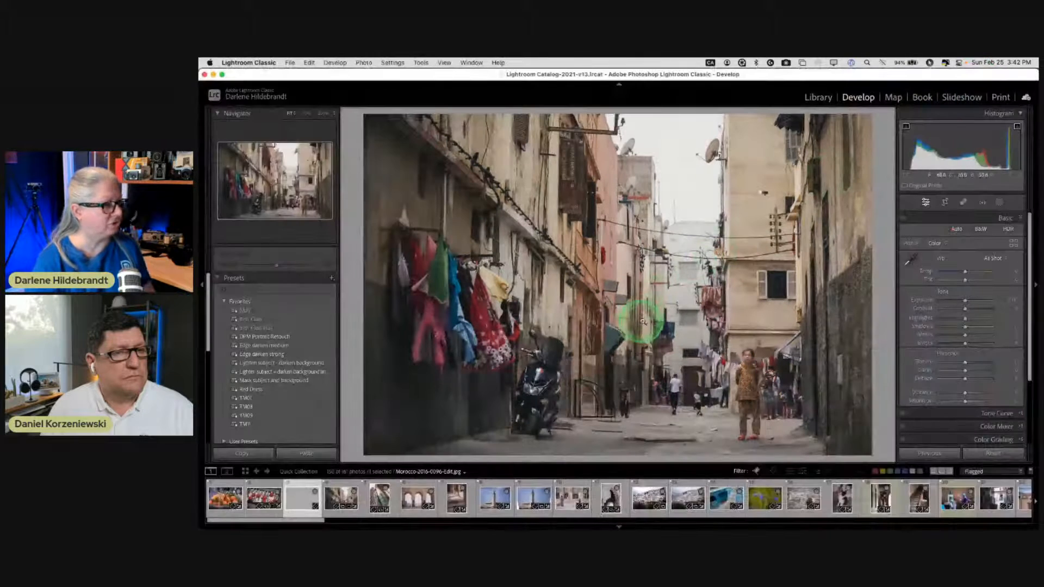
- Open the alley photo from Lightroom Classic as a Smart Object in Photoshop
right_click(633, 291)
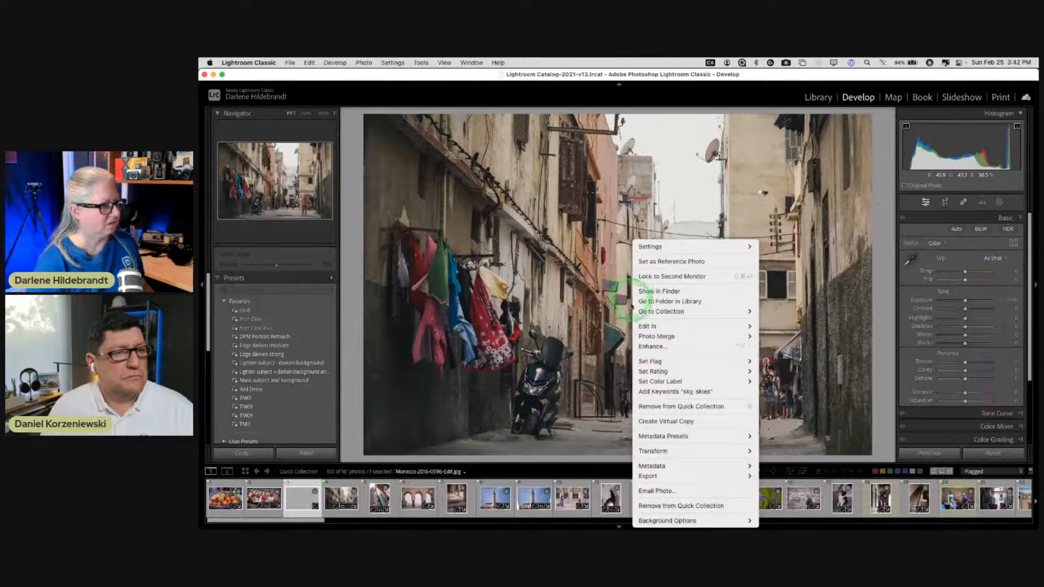
mouse_move(643, 329)
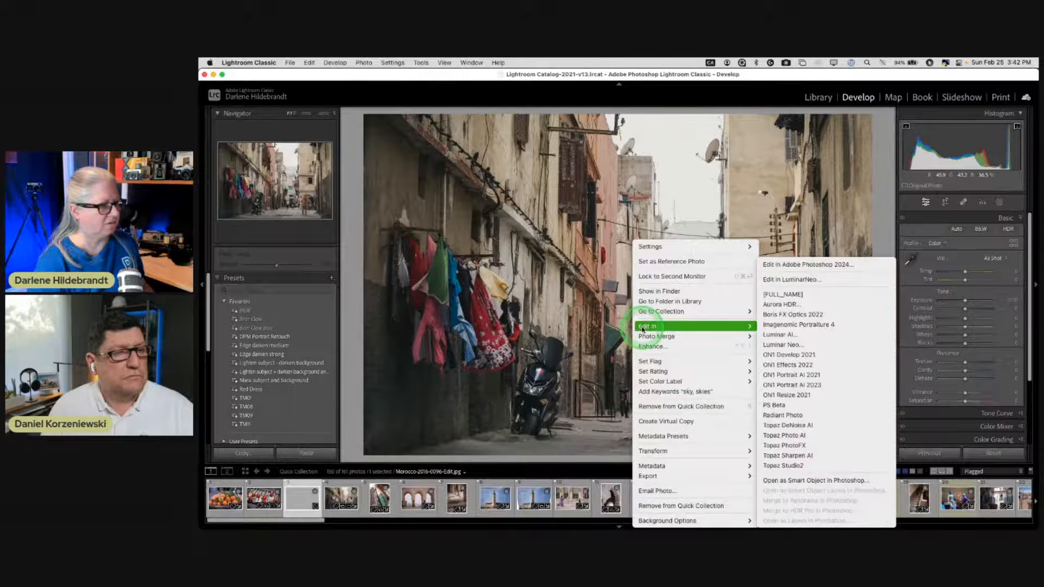
left_click(810, 481)
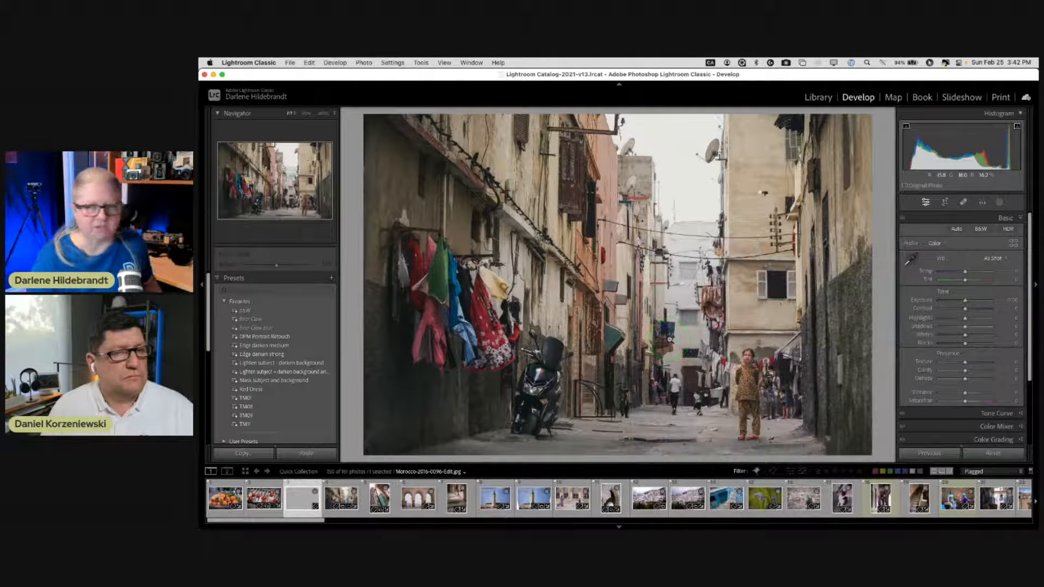
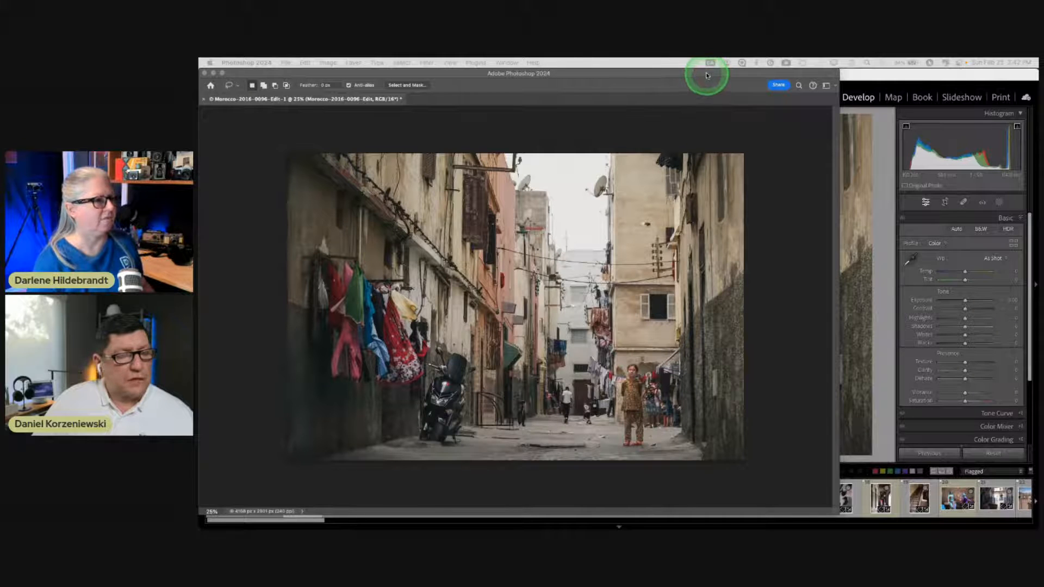
- Switch the Photoshop document to full-screen mode and display the tools and panels around the photo
left_click_drag(725, 76, 738, 76)
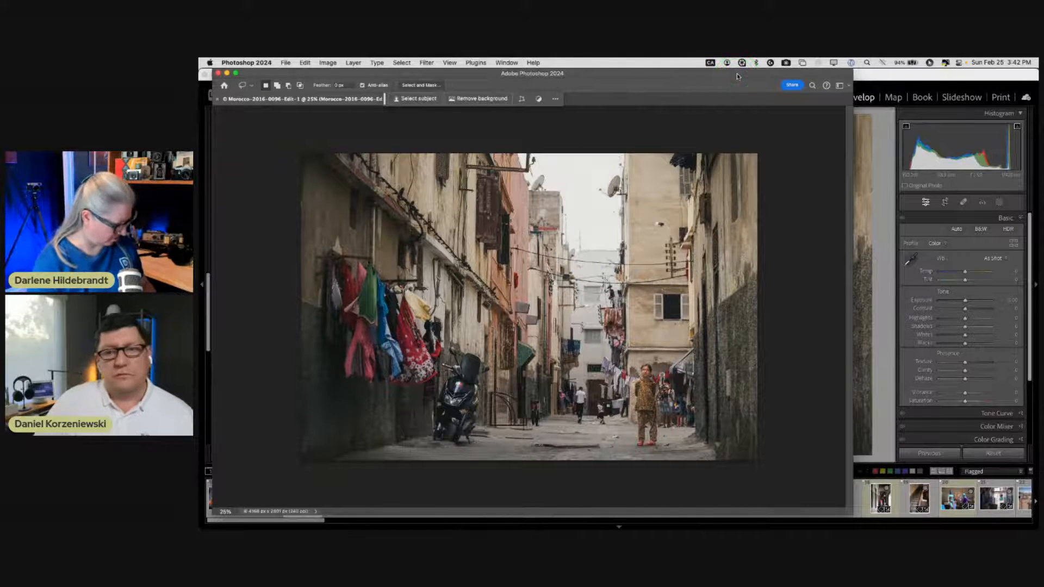
key("f")
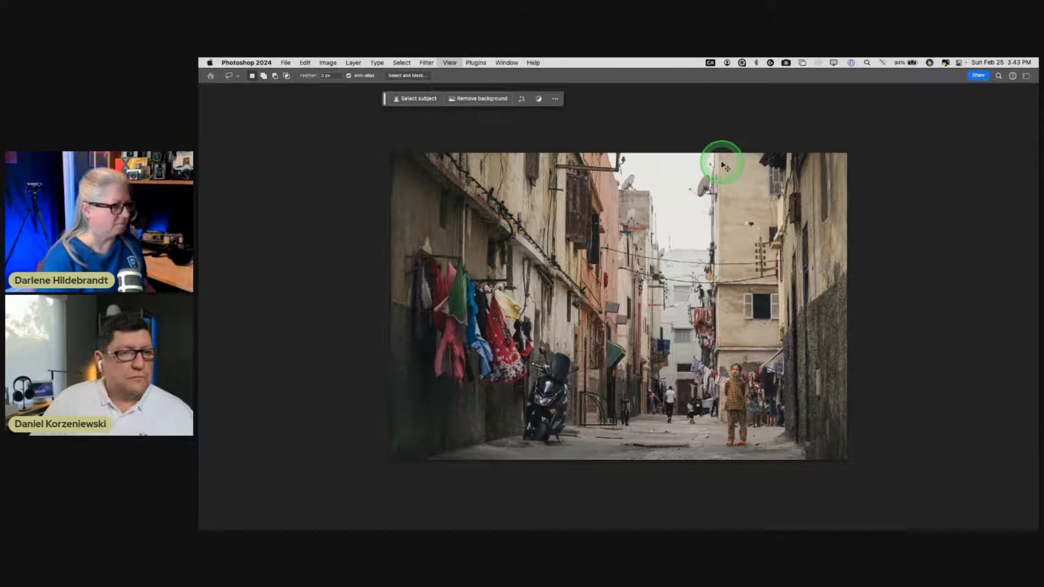
key("Tab")
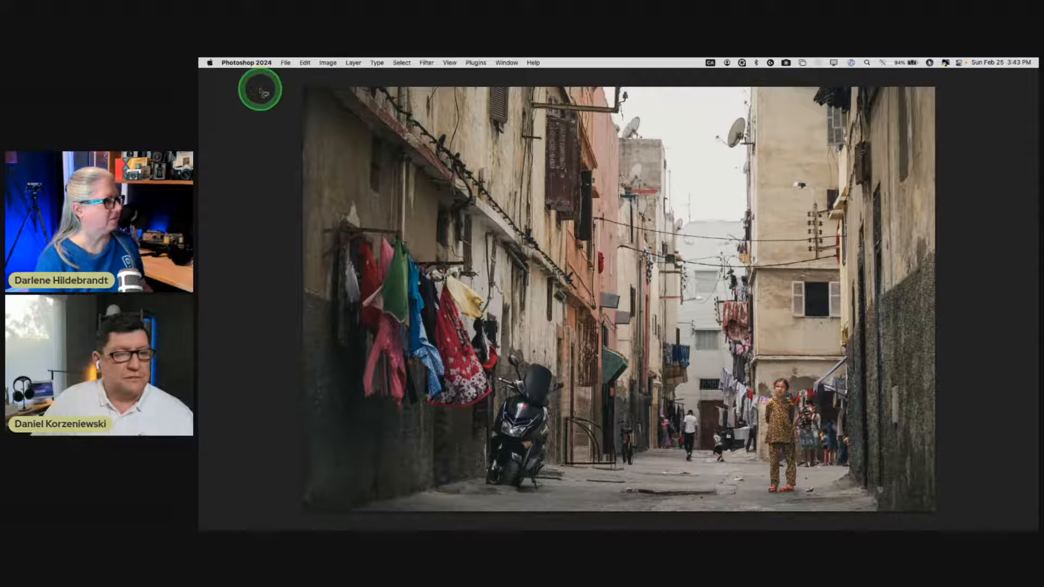
key("Tab")
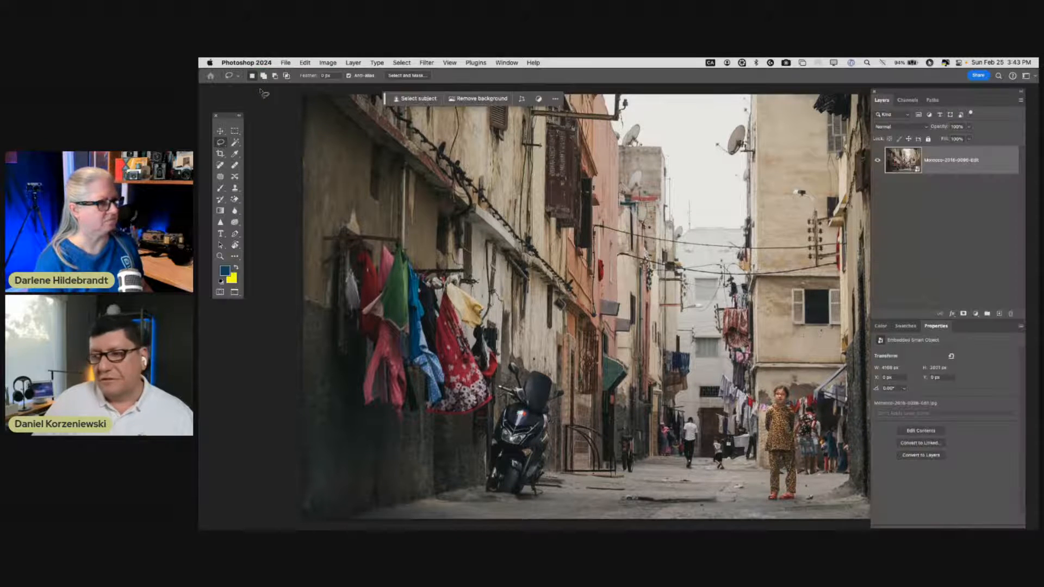
- Start Sky Replacement on the photo and collapse the built-in preset folders in the sky list, leaving DPM skies expanded
left_click(286, 63)
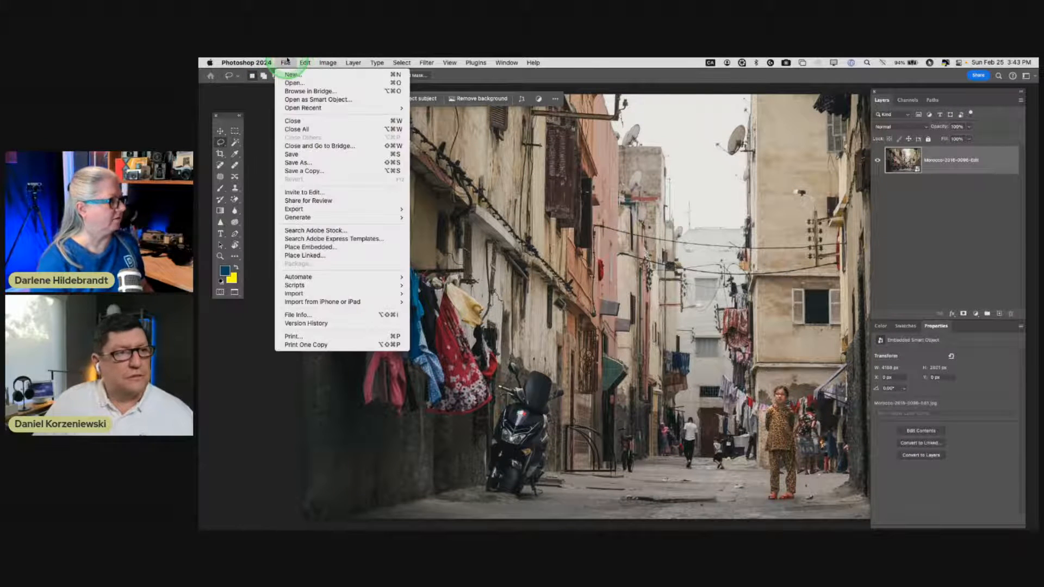
left_click(302, 63)
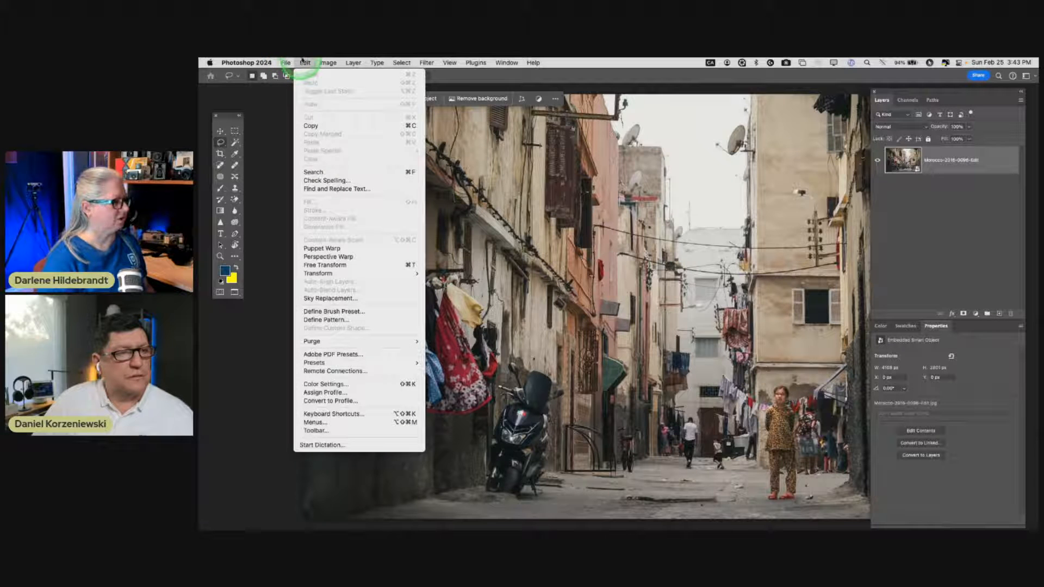
left_click(341, 298)
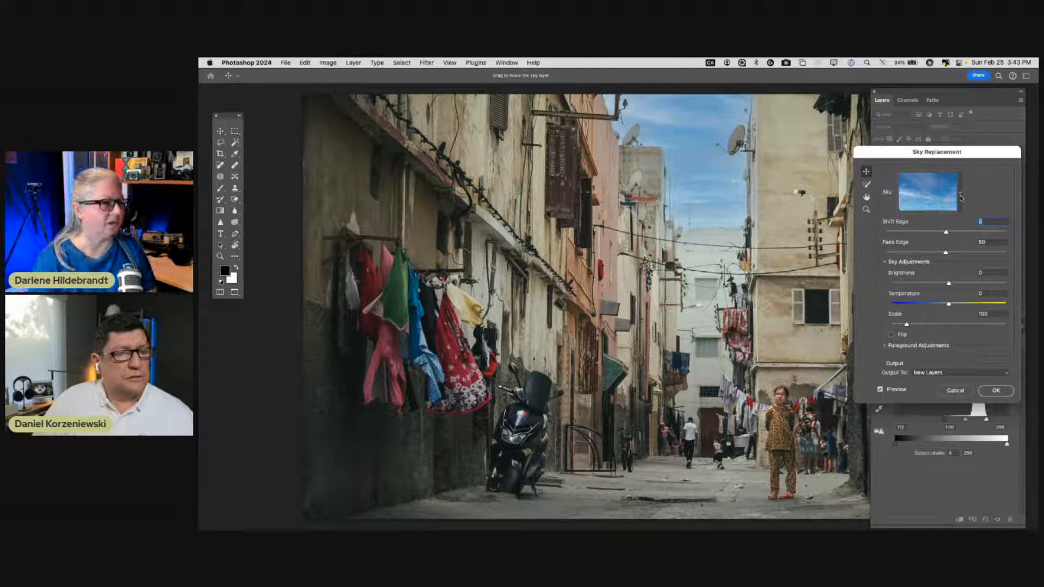
left_click(960, 196)
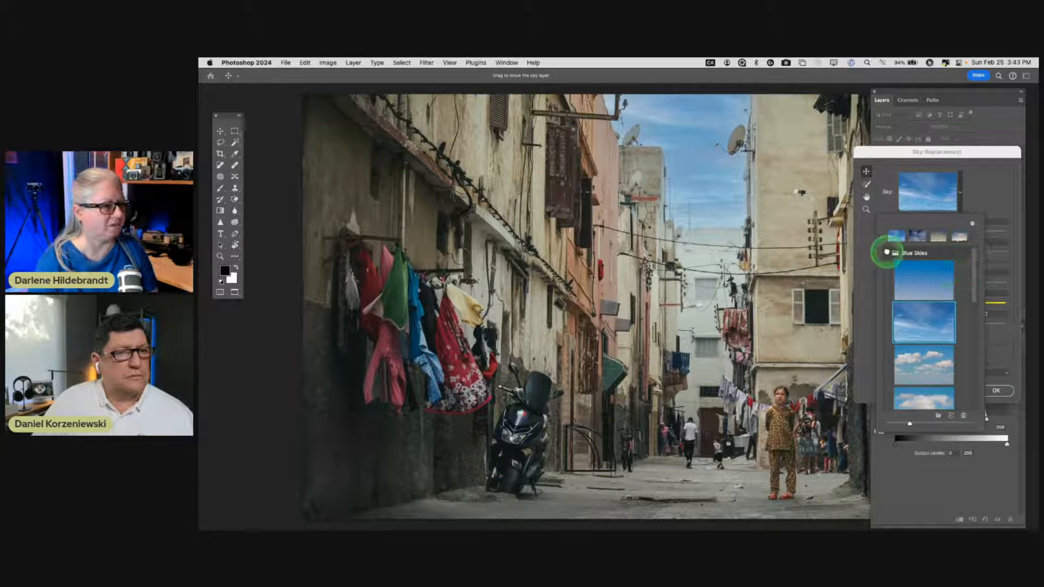
left_click(886, 251)
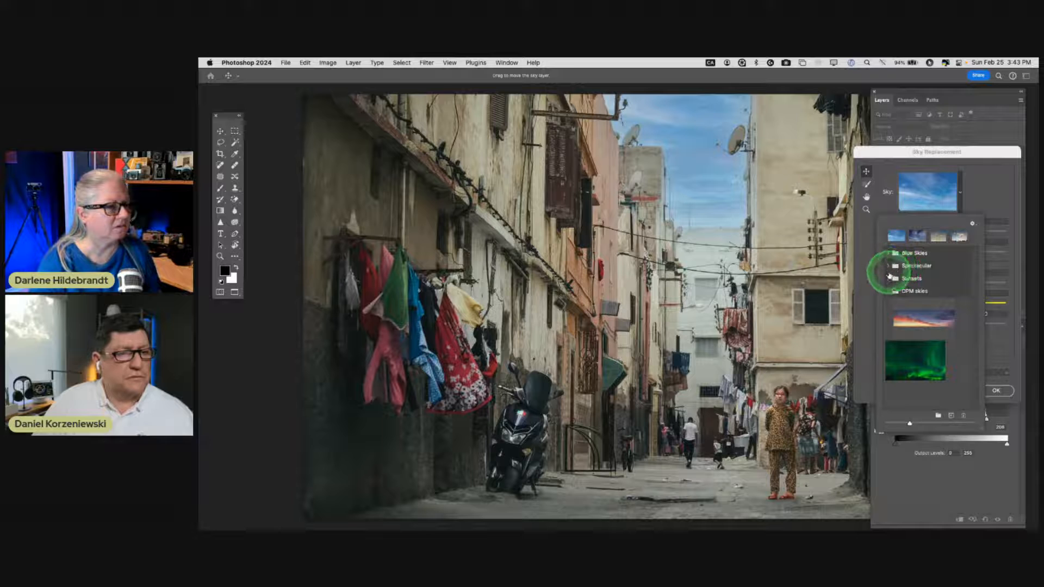
left_click(888, 279)
left_click(887, 279)
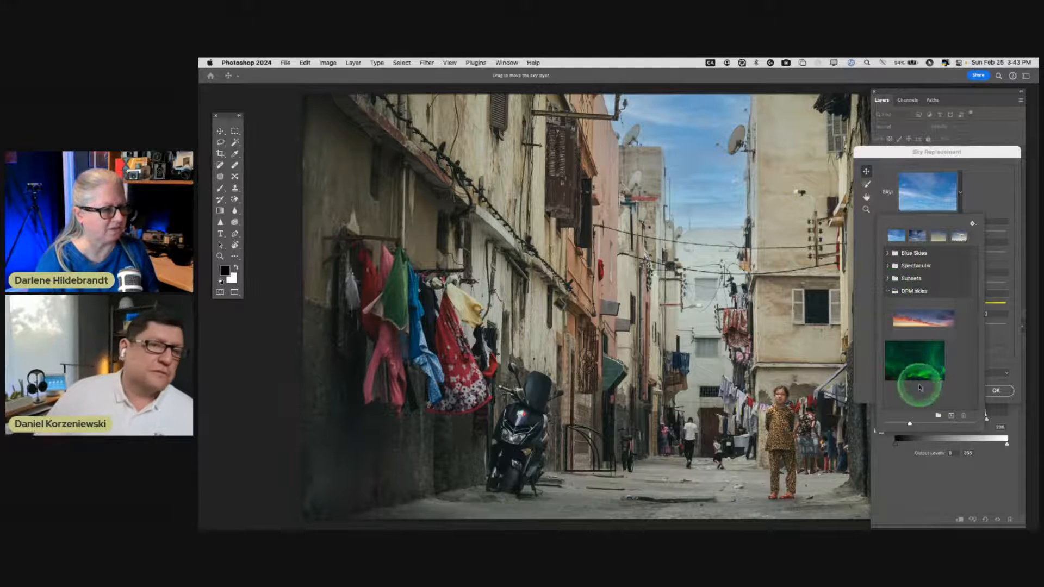
- Start importing a custom sky and browse to DPM Sky replacement pack #1 in Photos, DPM stuff, Sky packs on the 12TB G-DRIVE PRO
key("super+o")
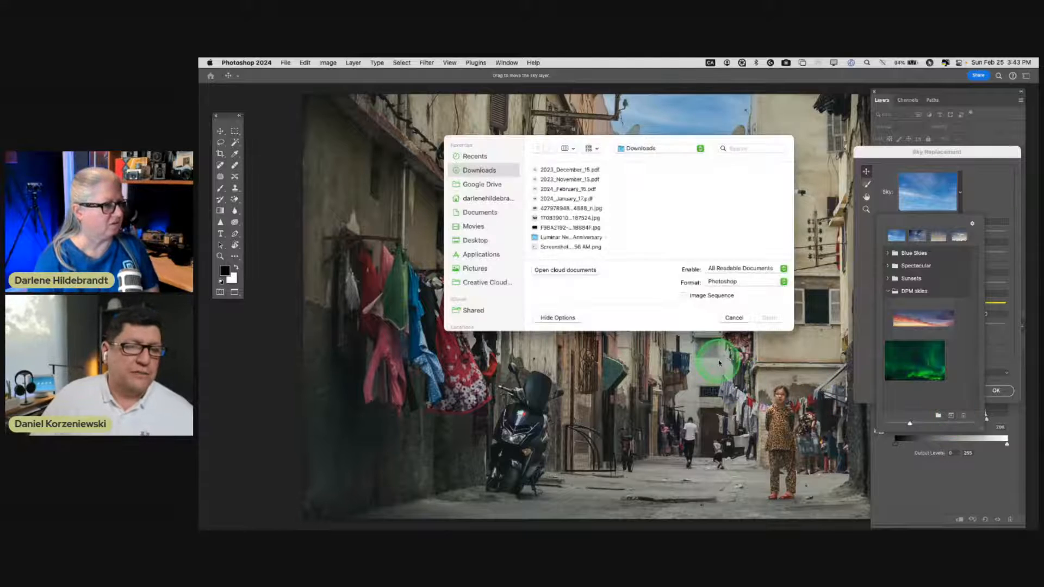
scroll(481, 241, "up", 5)
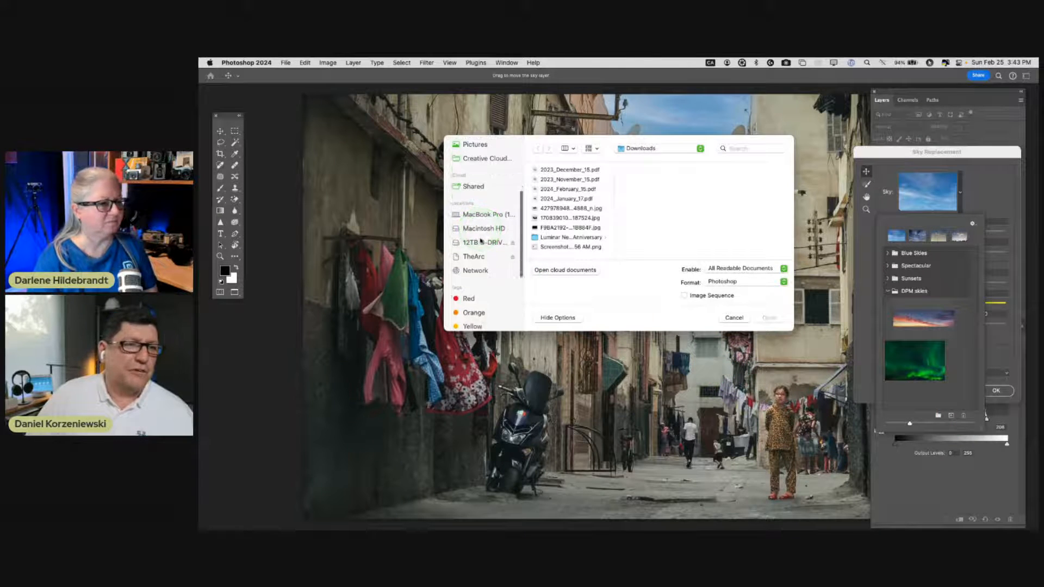
scroll(481, 240, "down", 5)
scroll(480, 240, "down", 1)
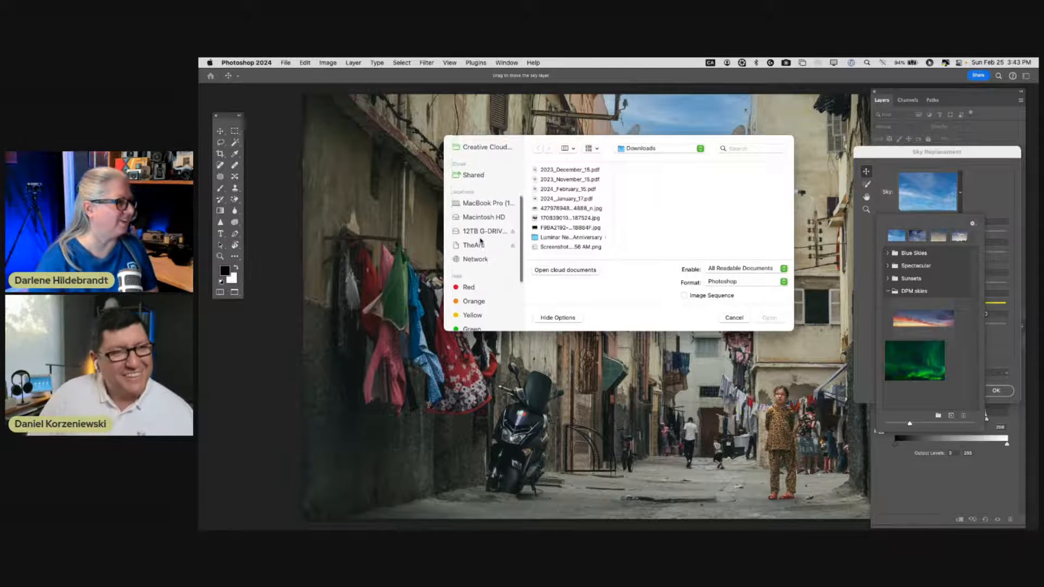
scroll(478, 234, "up", 5)
scroll(477, 250, "down", 3)
left_click(475, 257)
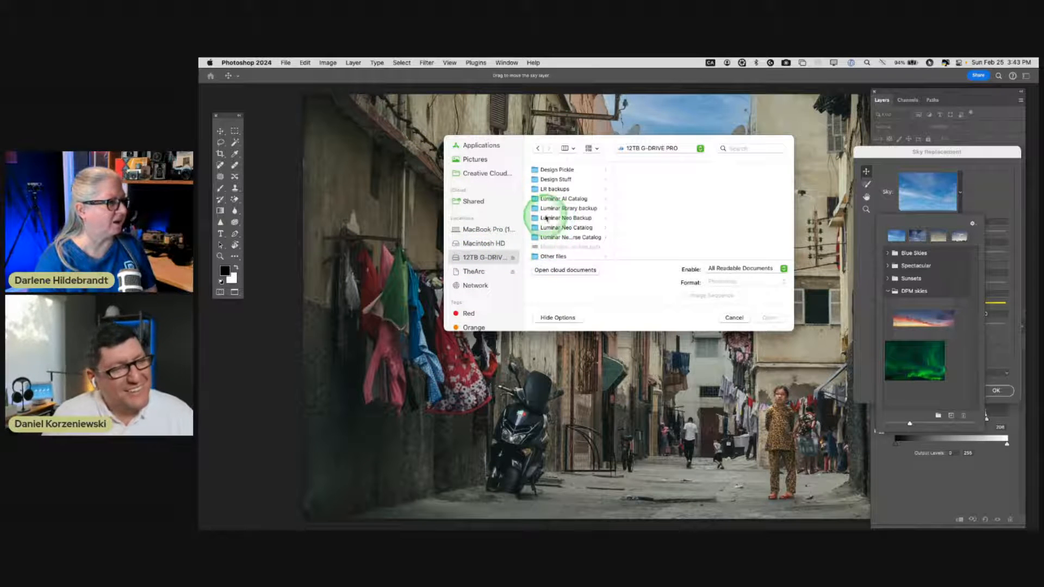
scroll(544, 198, "down", 3)
left_click(545, 243)
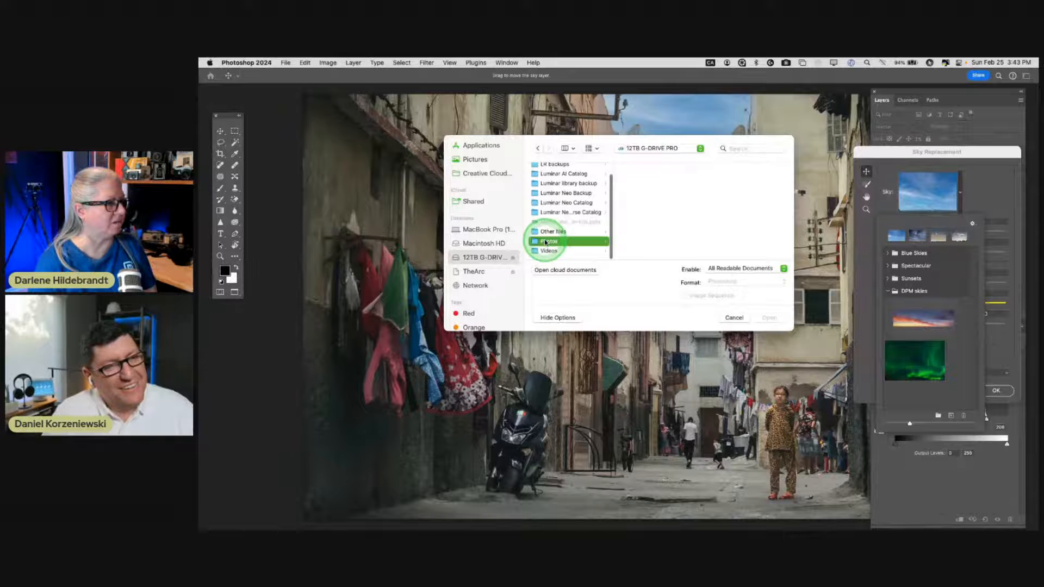
left_click(636, 190)
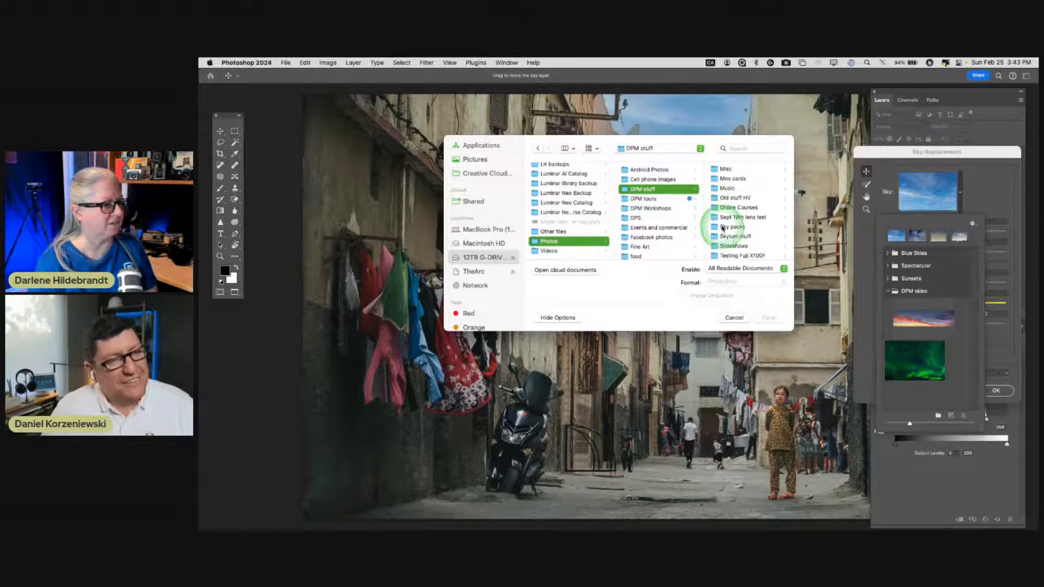
left_click(728, 239)
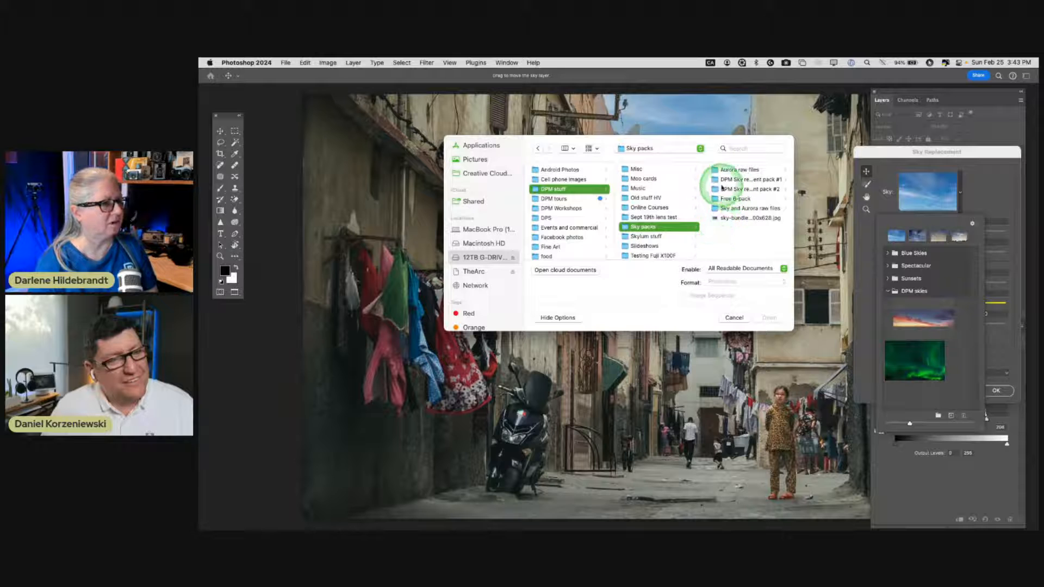
left_click(723, 179)
- Preview the sky images in DPM Sky replacement pack #1 one after another, through to the star-trail sky
left_click(721, 171)
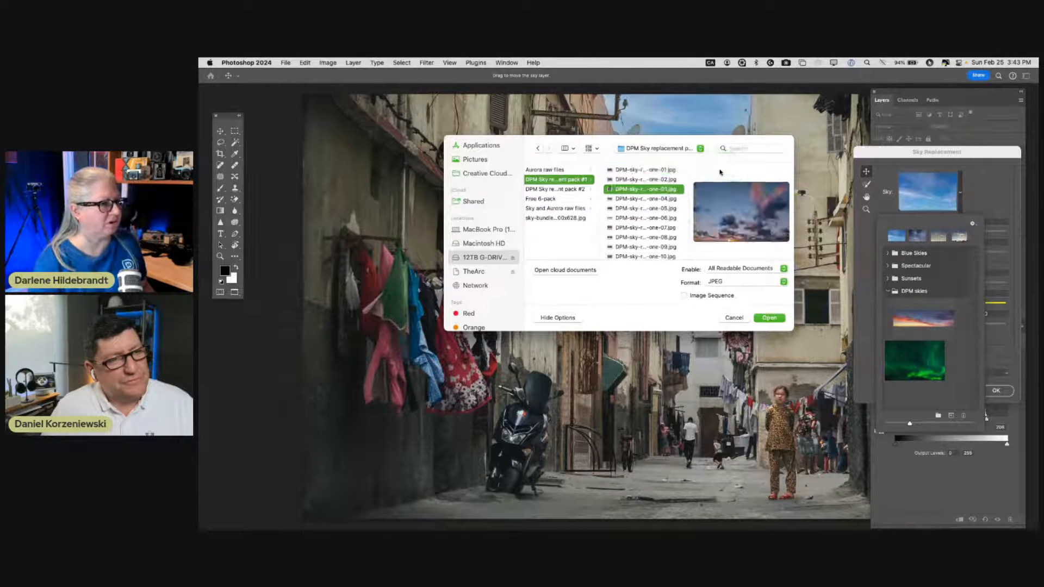
key("Down")
key("Down")
key("Down")
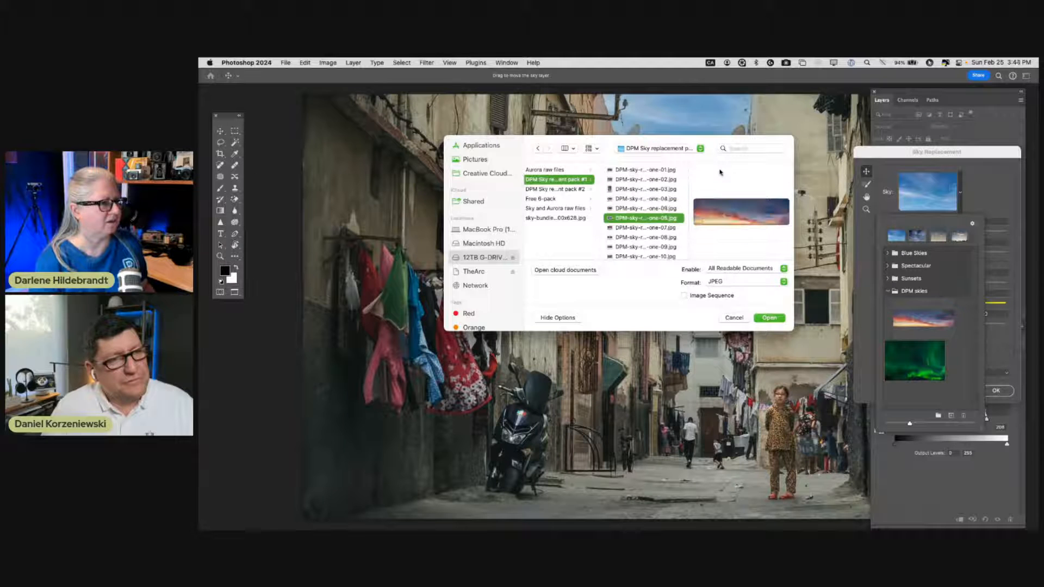
key("Down")
key("Down")
key("Down")
key("Down")
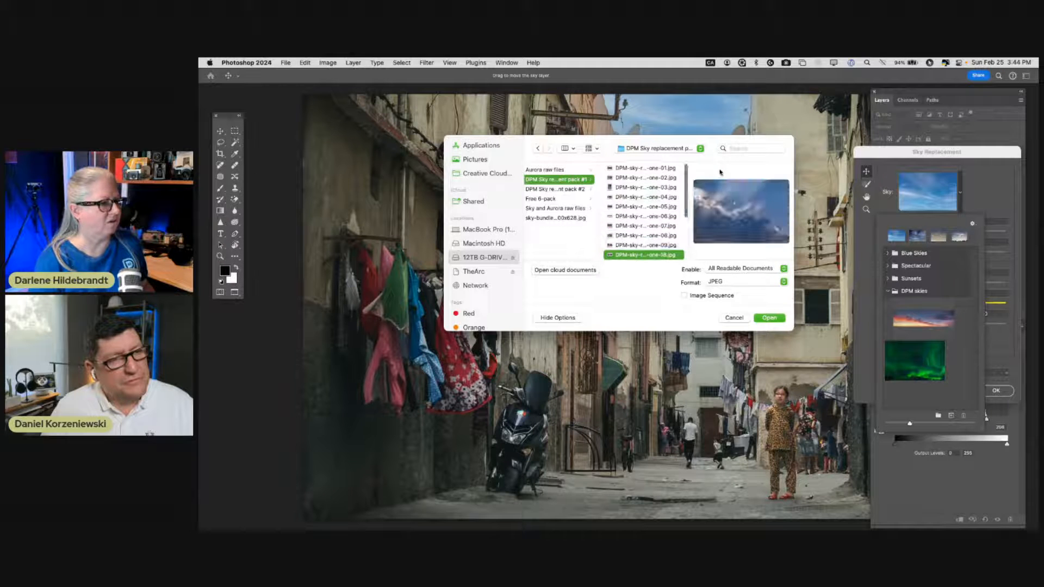
key("Down")
key("Down")
key("Down")
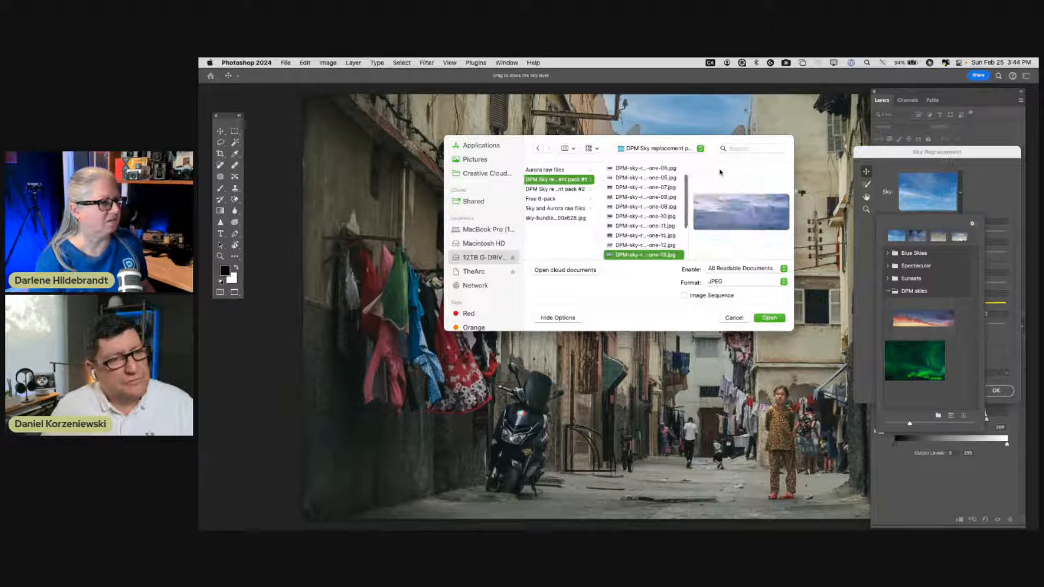
key("Down")
key("Down")
key("Down")
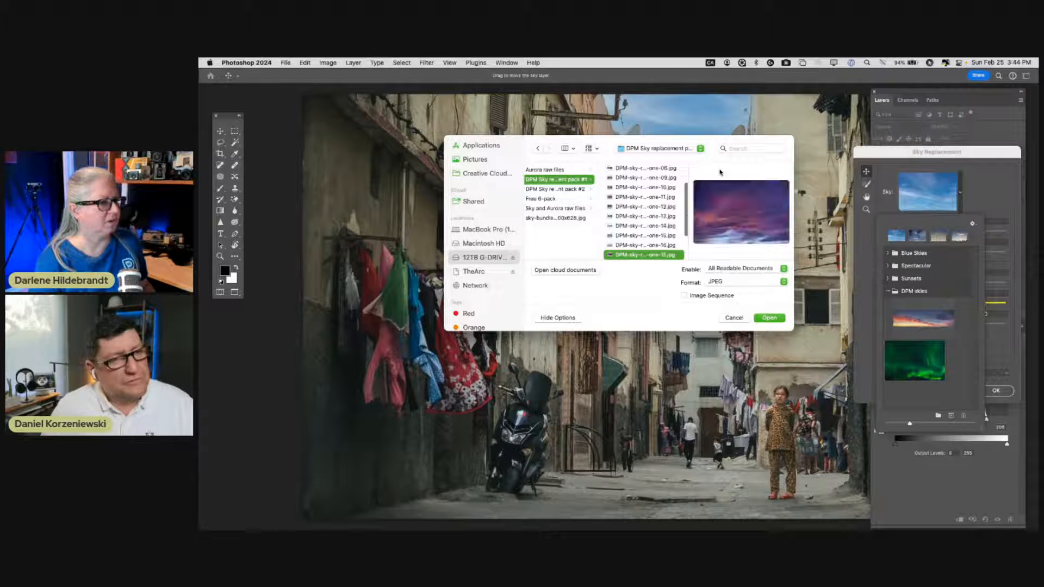
key("Down")
key("Down")
key("Down")
key("Down")
key("Down")
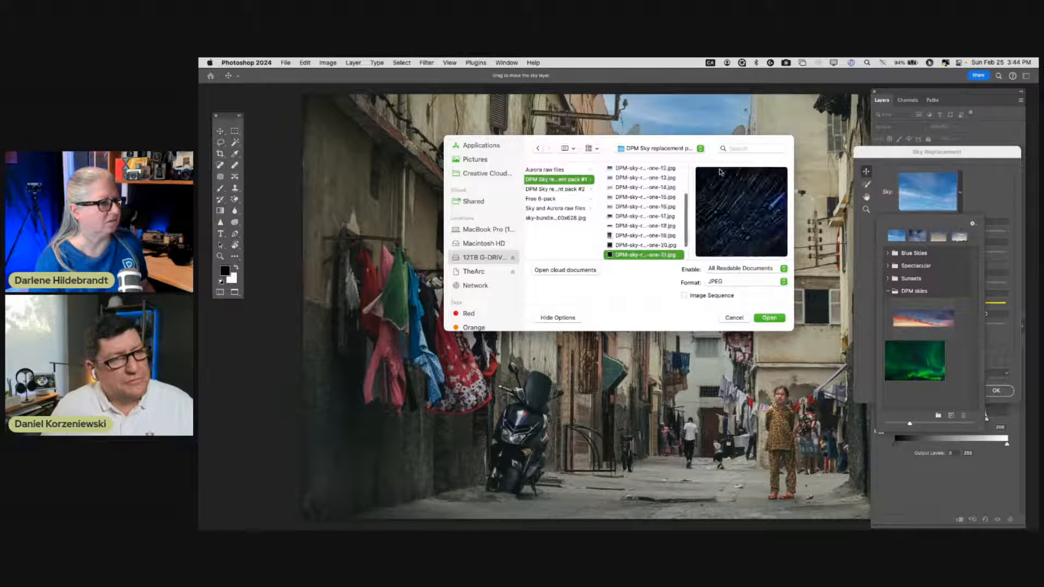
- Import the wide blue-and-white cloud sky from DPM Sky replacement pack #1 and apply it to the alley photo
key("Up")
key("Up")
key("Up")
key("Up")
key("Up")
key("Up")
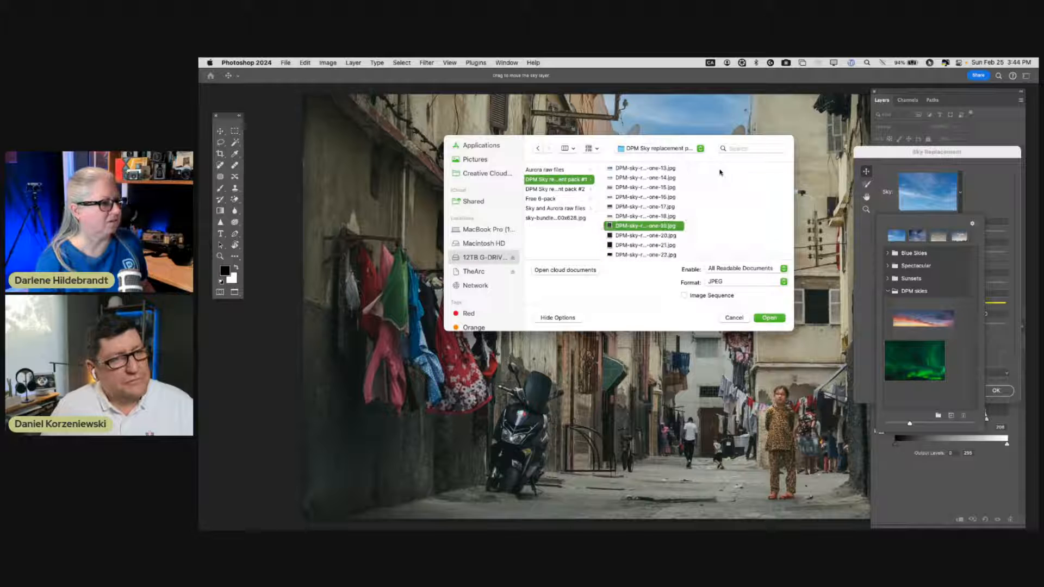
key("Up")
key("Up")
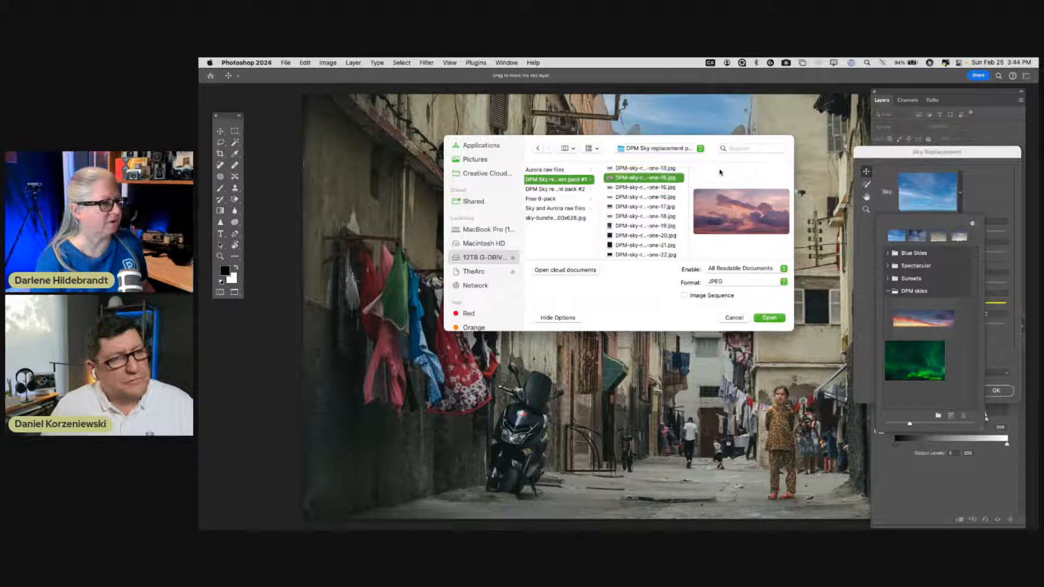
key("Return")
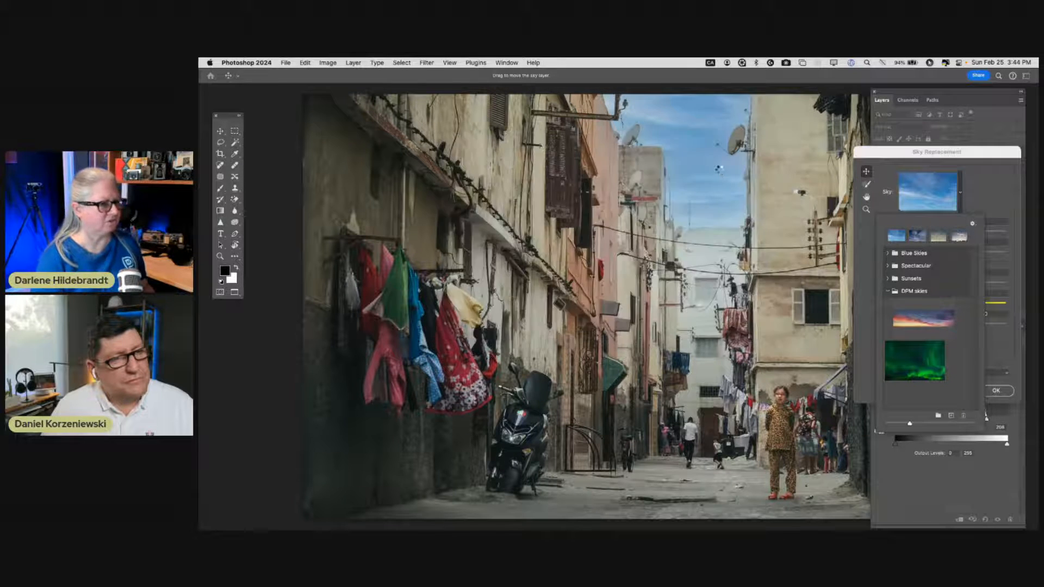
left_click(927, 344)
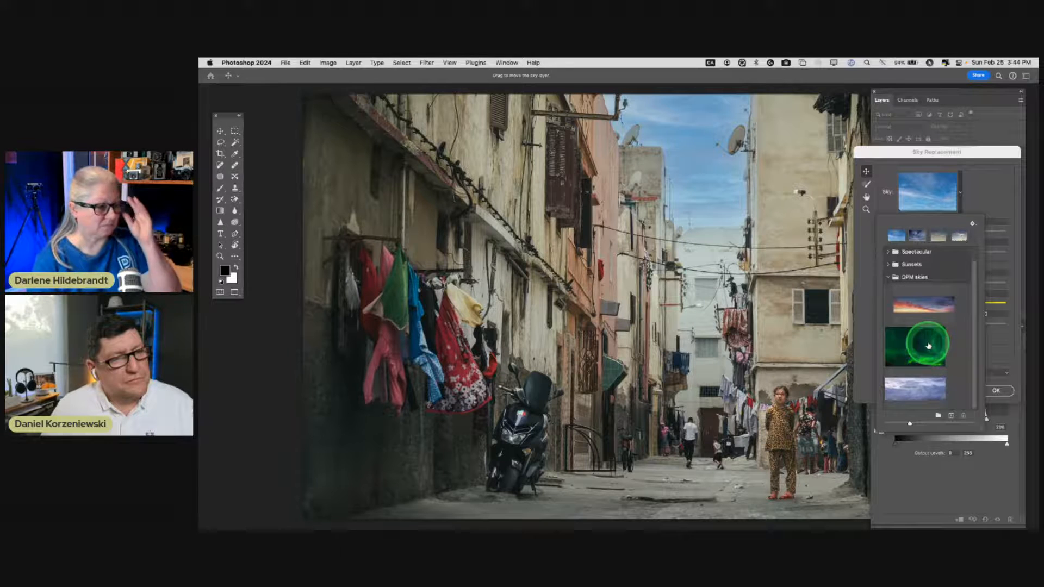
left_click(920, 382)
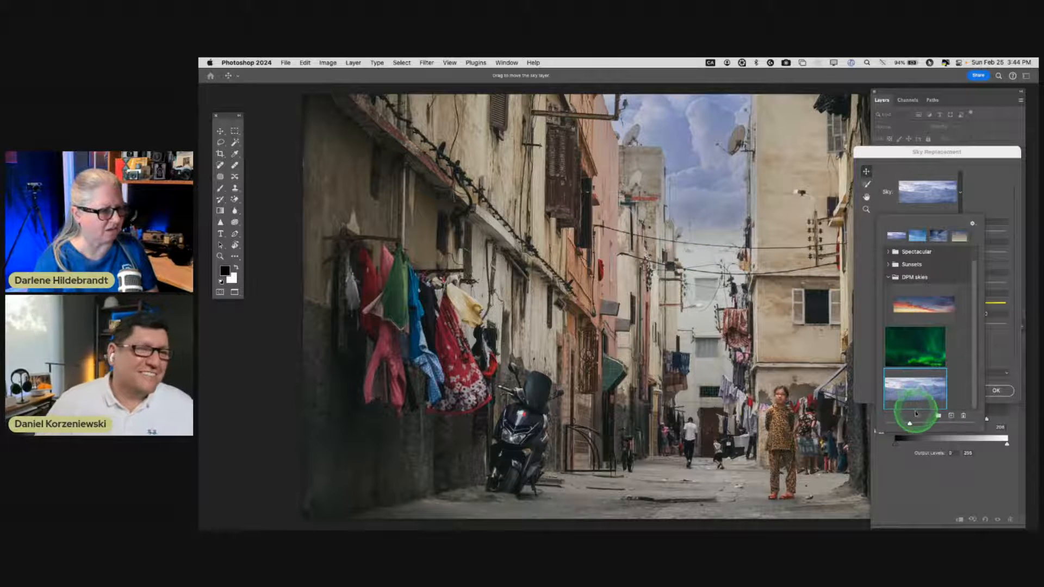
- Shrink the sky thumbnails slightly, expand the Spectacular and Sunsets folders, and look through their built-in skies
left_click_drag(908, 424, 902, 424)
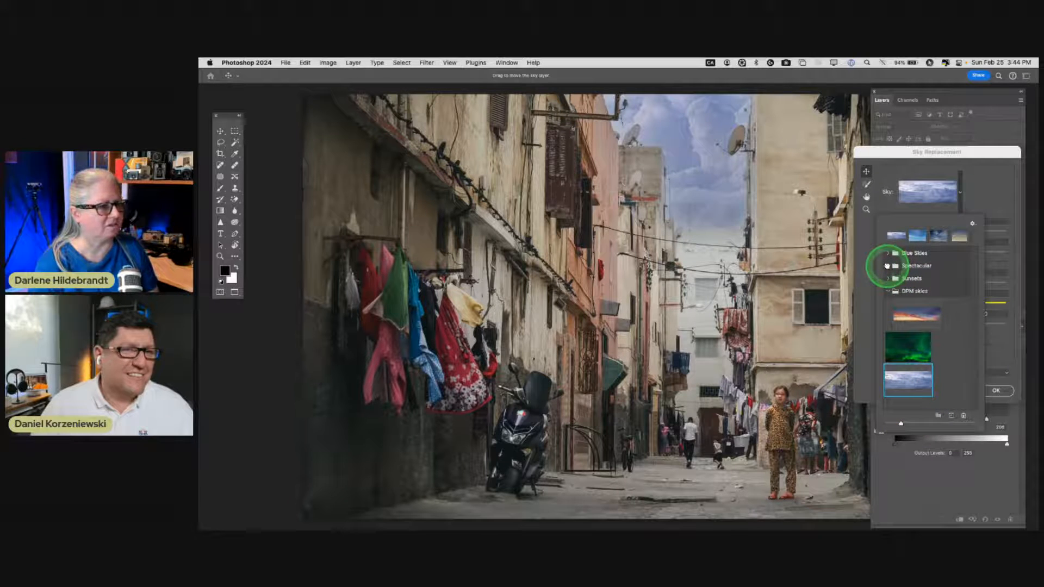
left_click(887, 266)
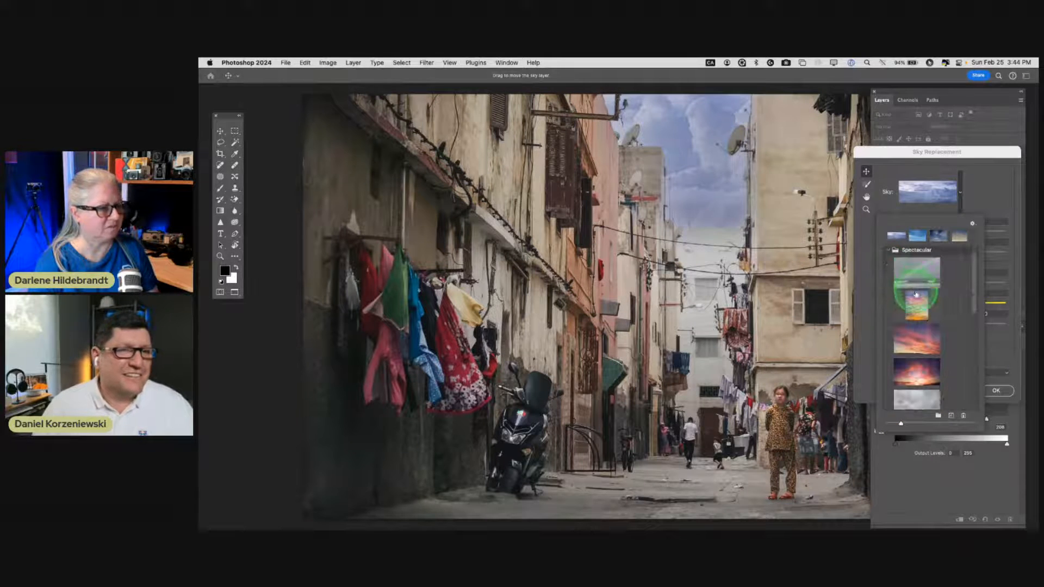
scroll(916, 295, "down", 10)
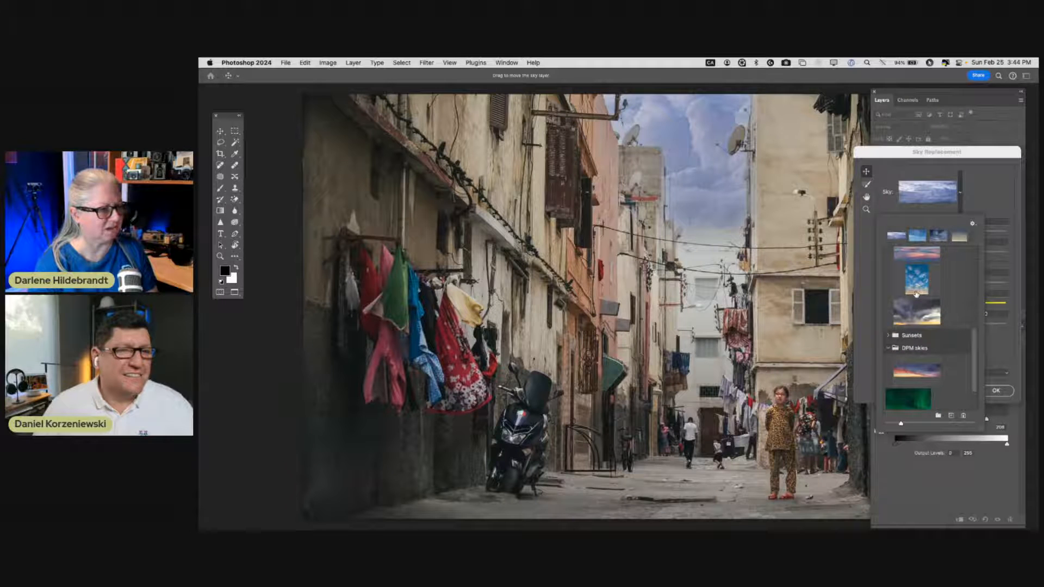
left_click(890, 337)
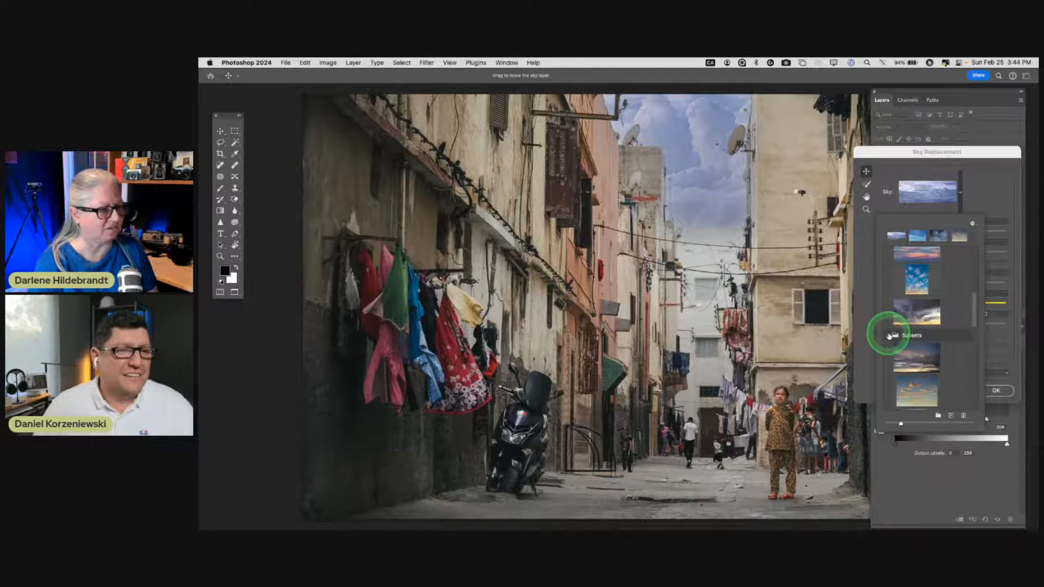
scroll(889, 336, "down", 10)
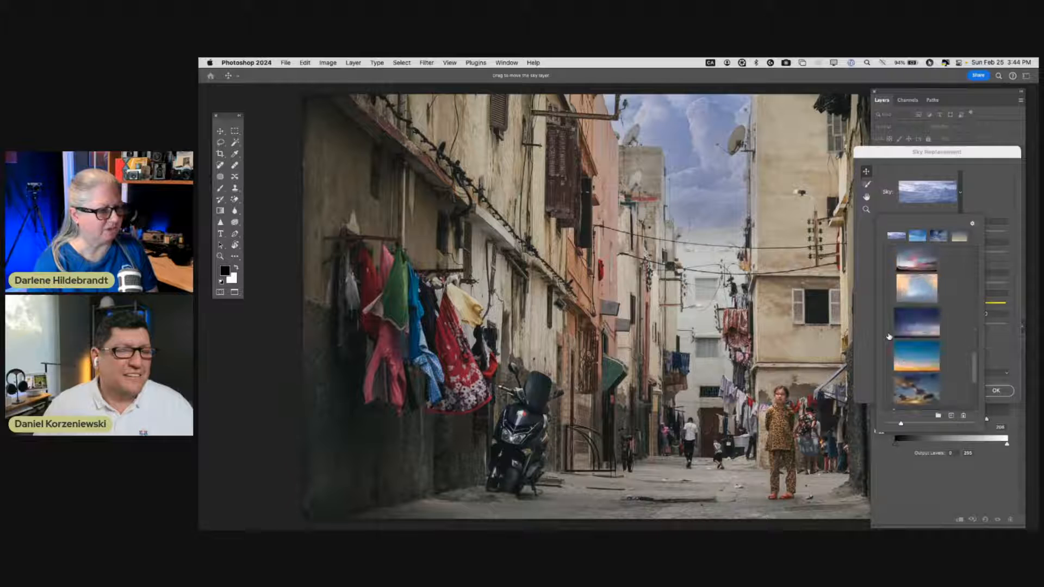
left_click_drag(889, 272, 960, 225)
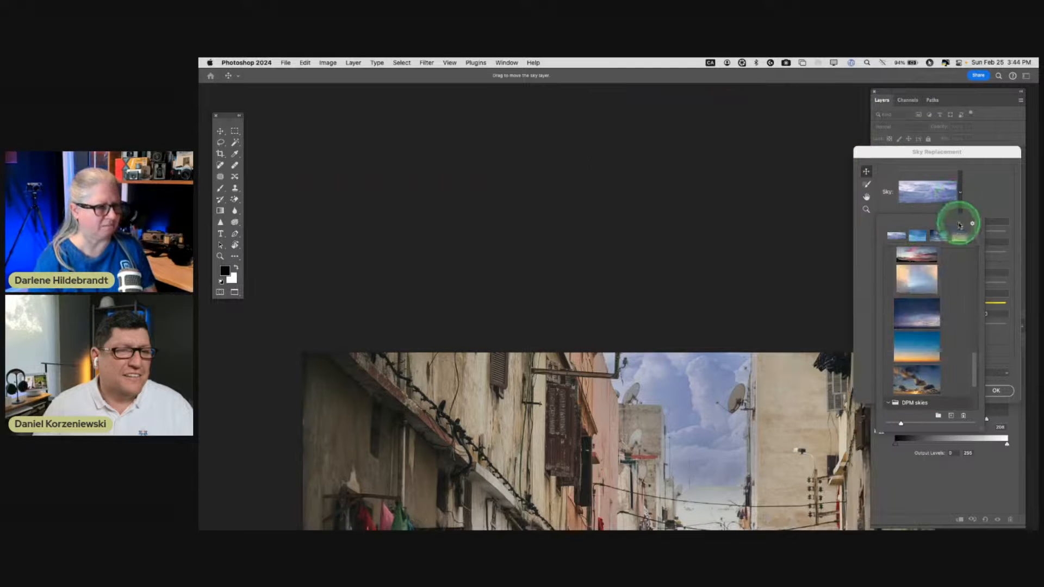
- Cancel the Sky Replacement and close the alley photo's document
left_click(993, 175)
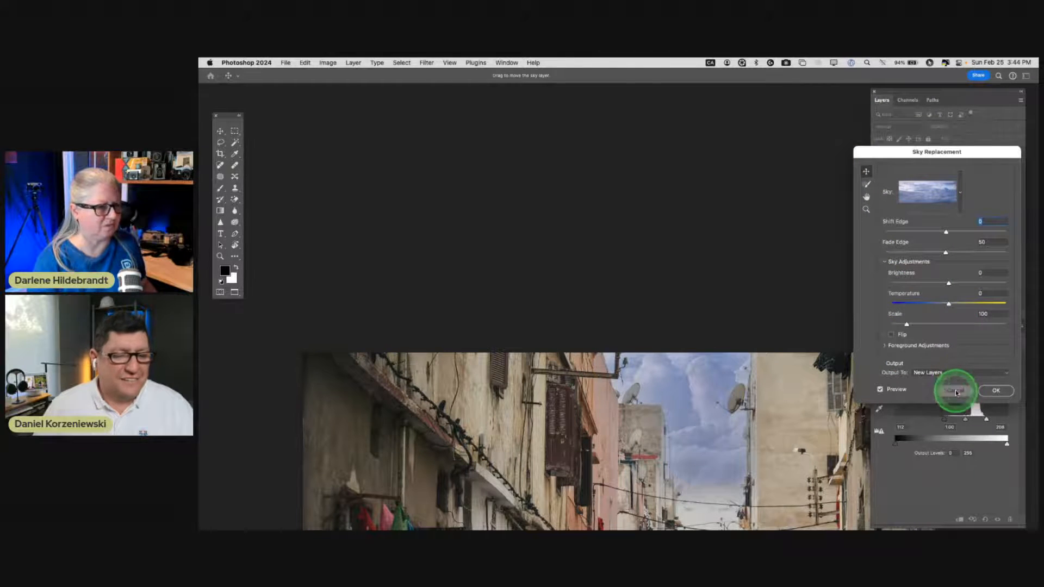
left_click(956, 392)
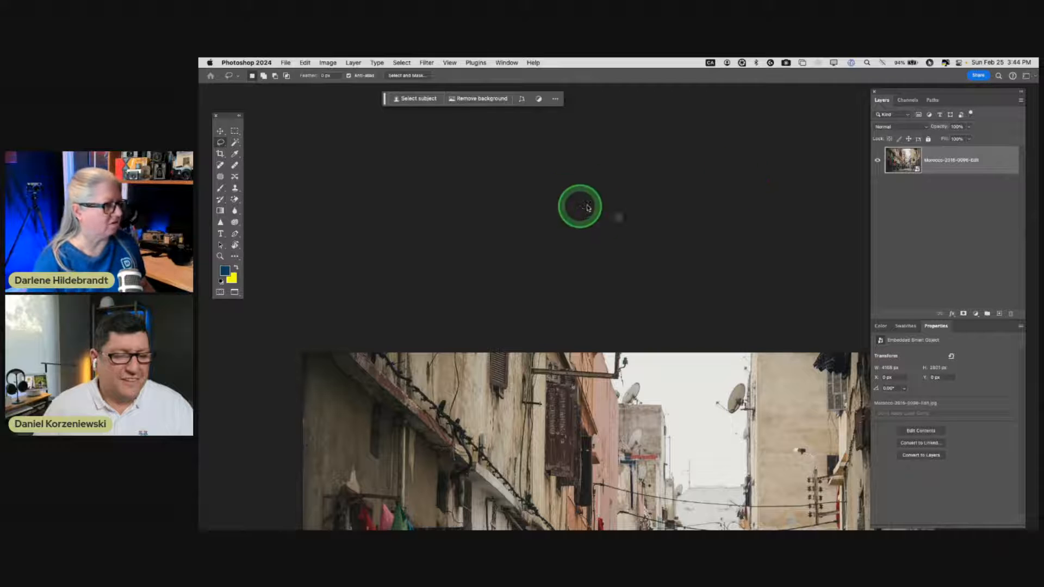
key("super+w")
left_click(610, 254)
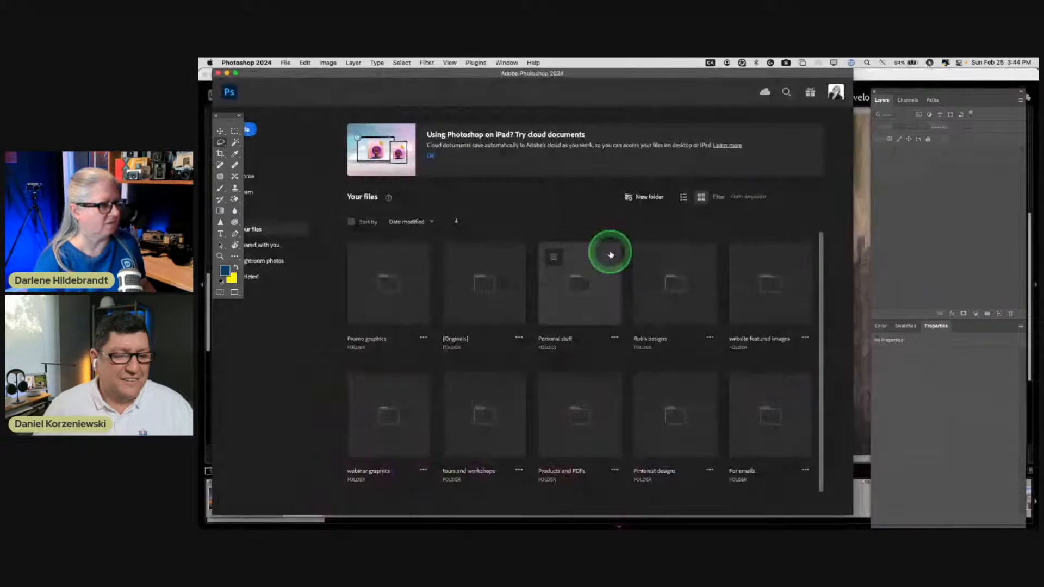
- Switch to Lightroom Classic and show the Morocco photos in the Library grid
key("super+Tab")
key("super+Tab")
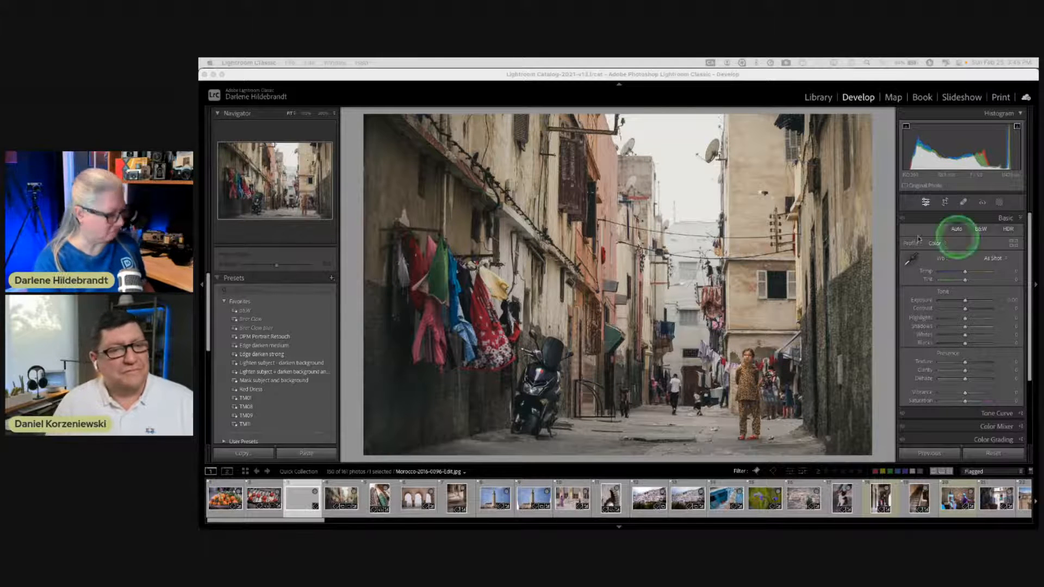
left_click(874, 261)
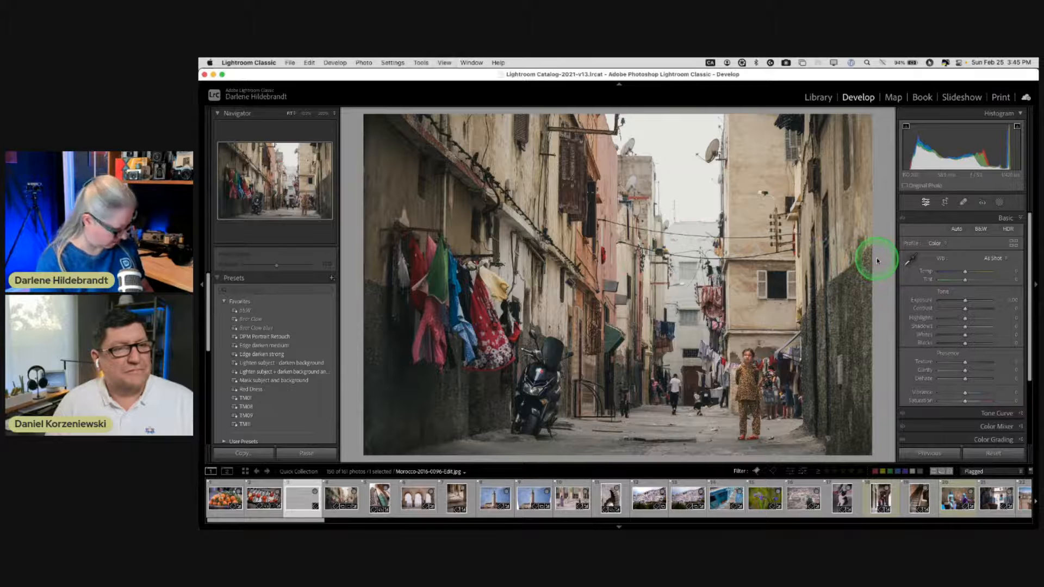
key("g")
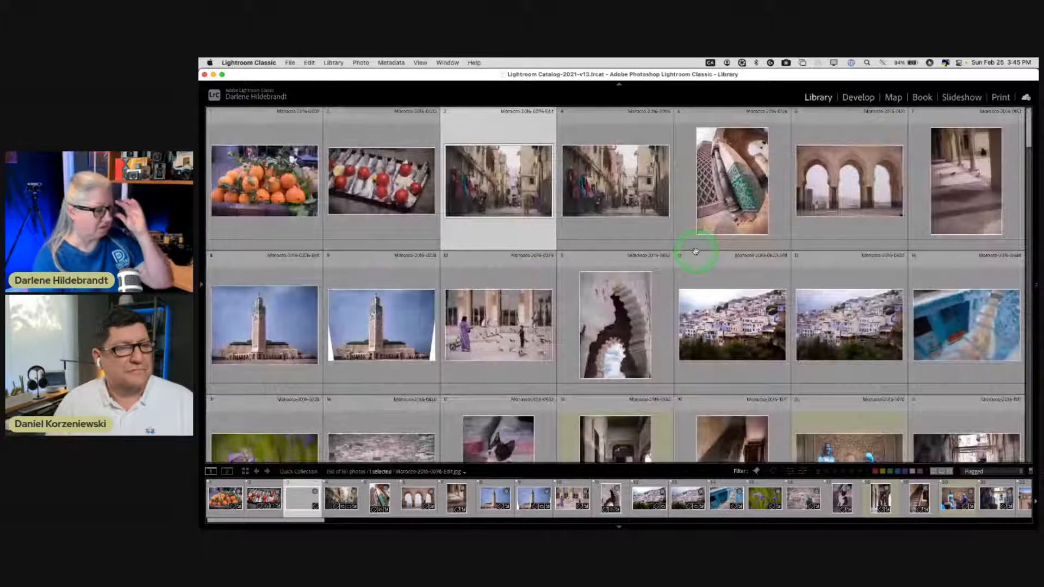
scroll(696, 251, "down", 6)
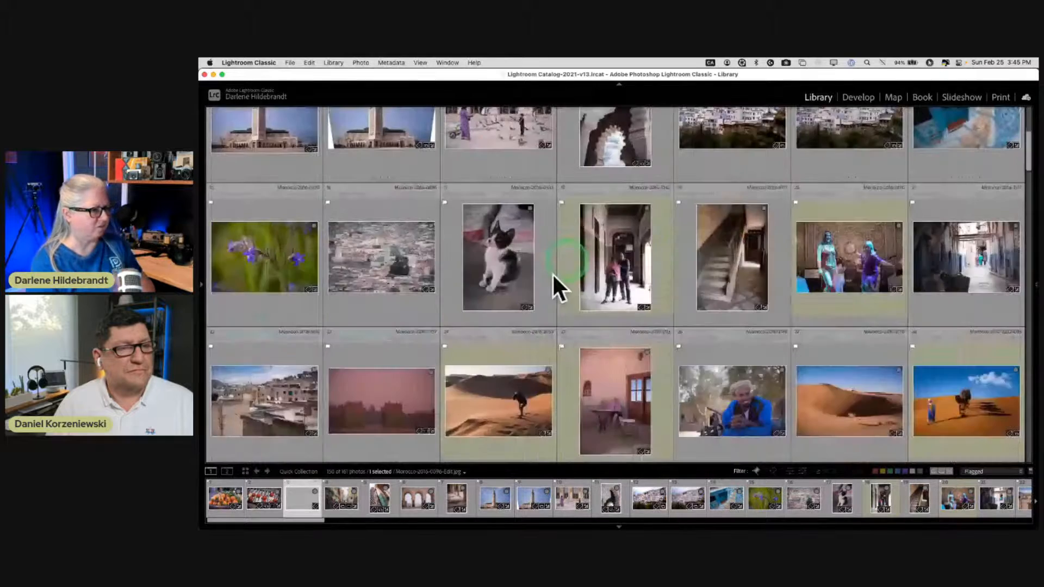
- Quit Luminar Neo while staying in Lightroom Classic
key("super+Tab")
key("super+Tab")
key("super+Tab")
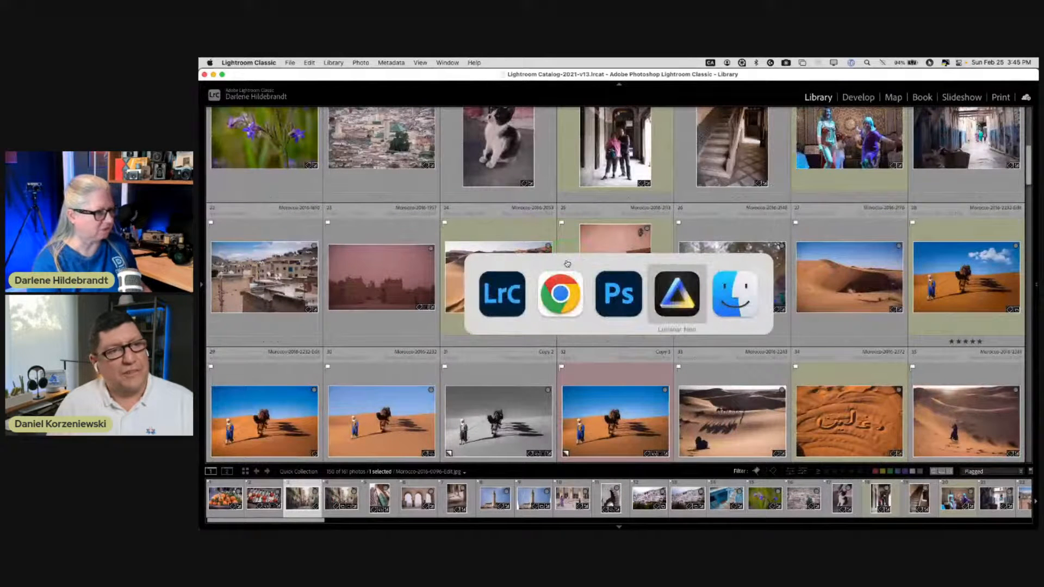
key("super+q")
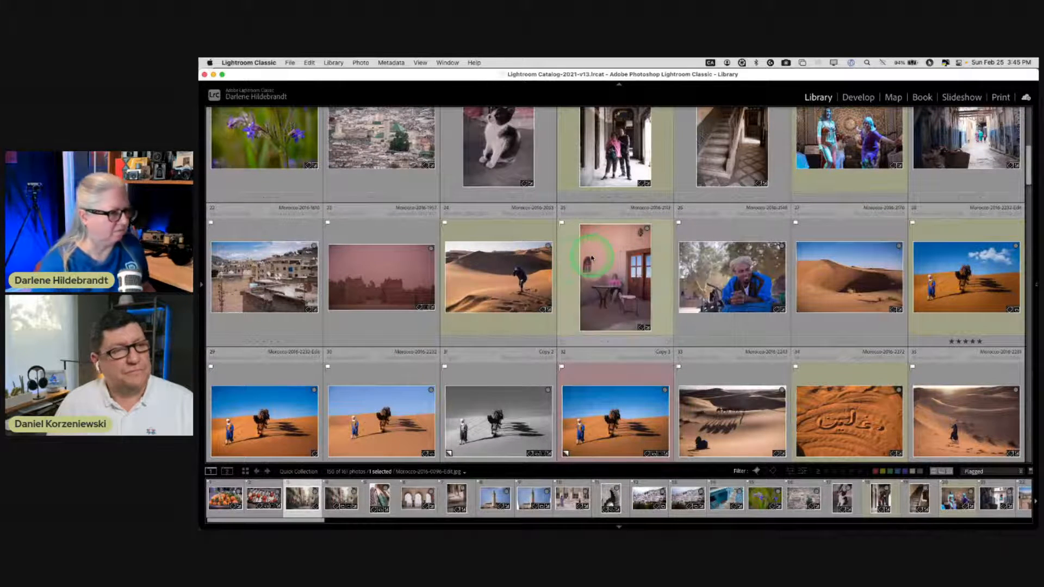
- Find the dark-blue starry night series in the Library grid and open its first frame in Loupe view
scroll(568, 264, "down", 9)
scroll(592, 258, "down", 3)
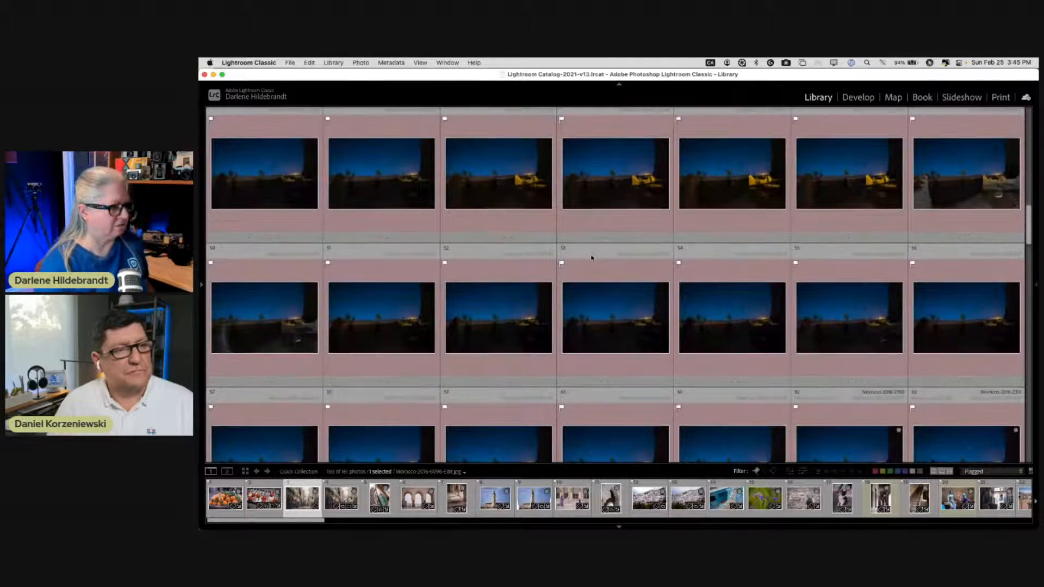
left_click(264, 175)
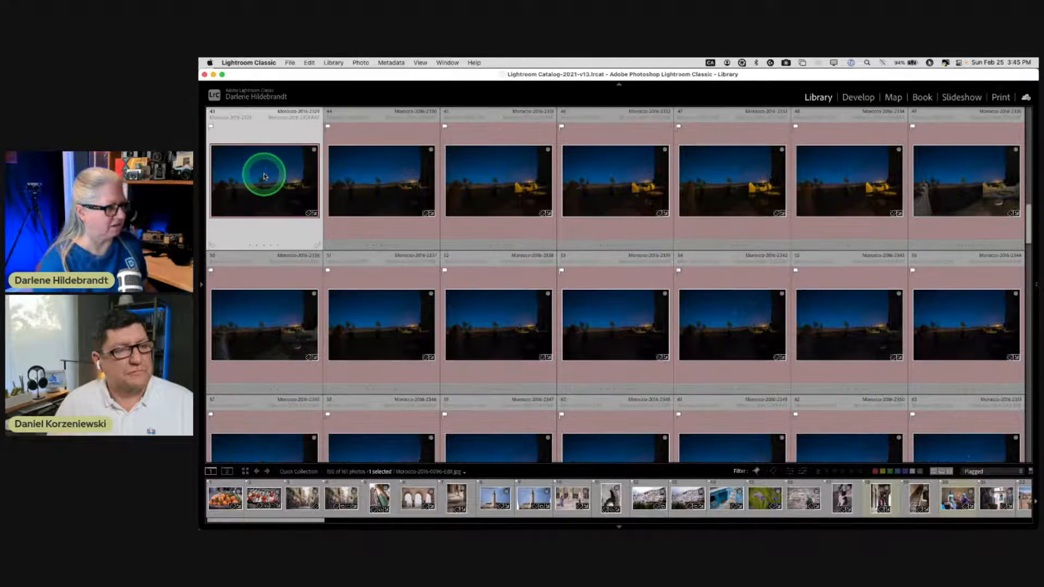
double_click(263, 173)
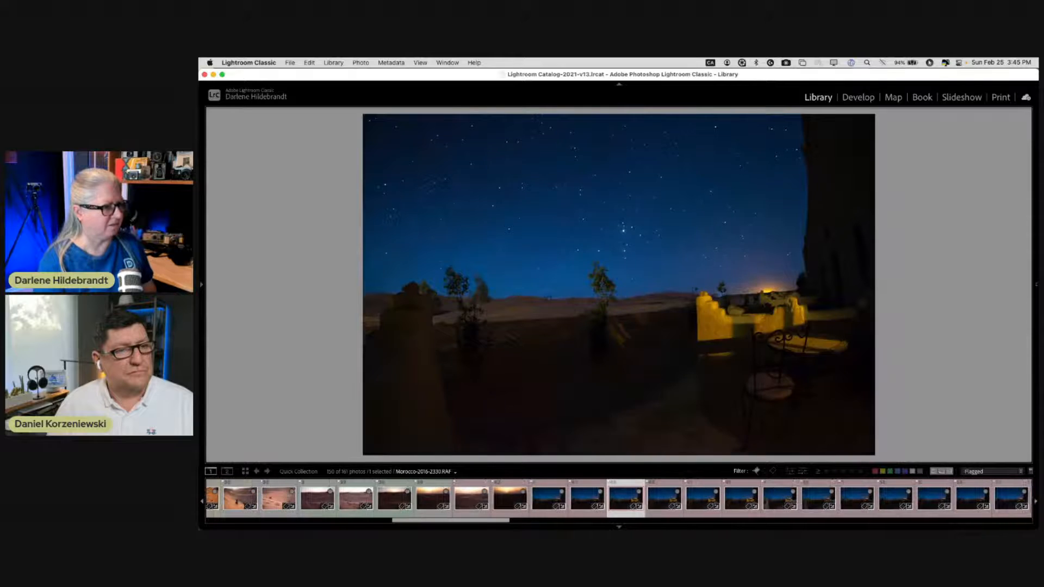
- Step forward through the starry night terrace series to compare how each frame lights the wall, chair and table
key("Right")
key("Right")
key("Right")
key("Right")
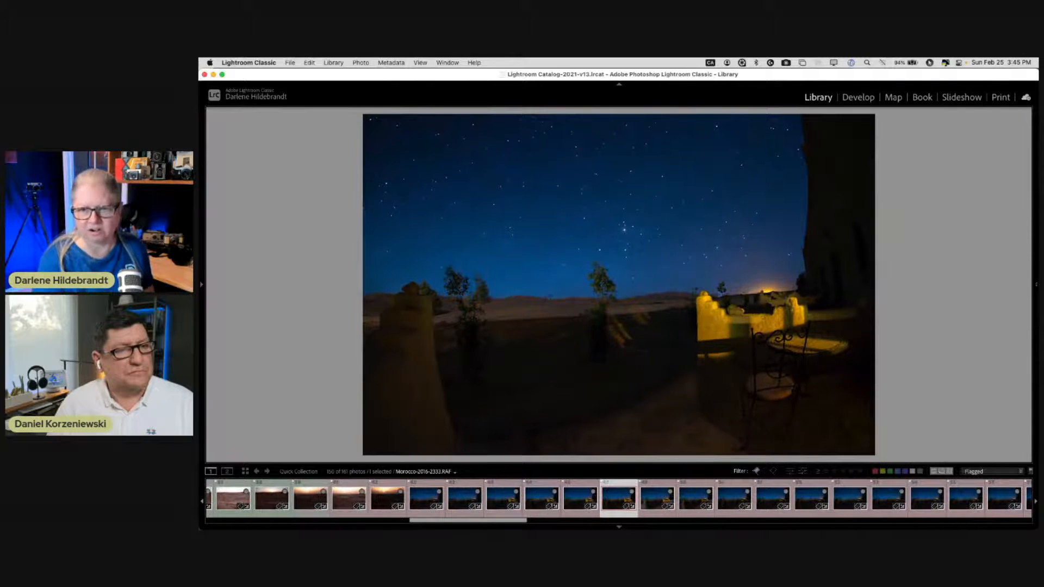
key("Right")
key("Right")
key("Right")
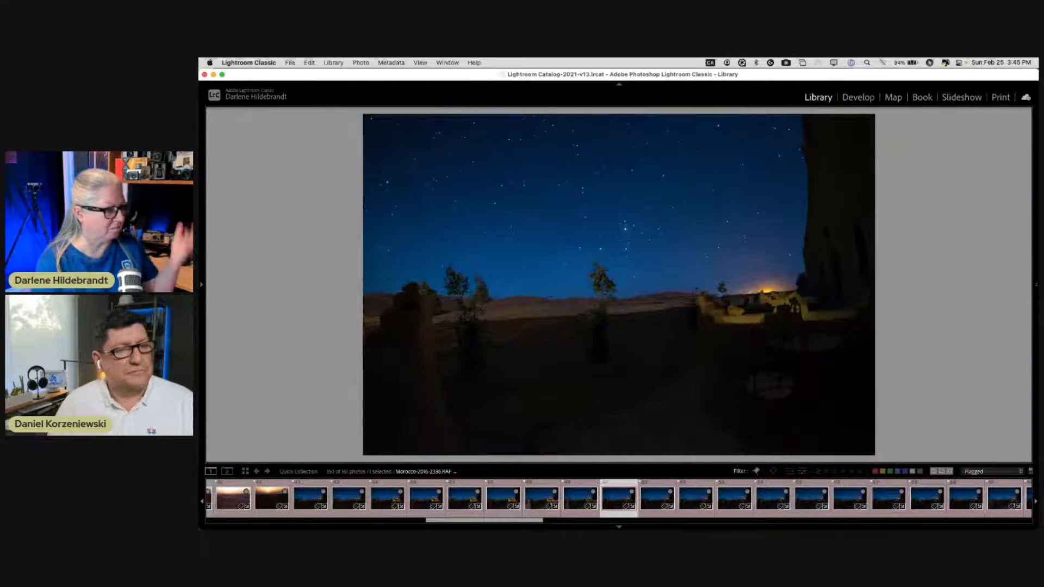
key("Right")
key("Right")
key("Right")
key("Right")
key("Right")
key("Right")
key("Right")
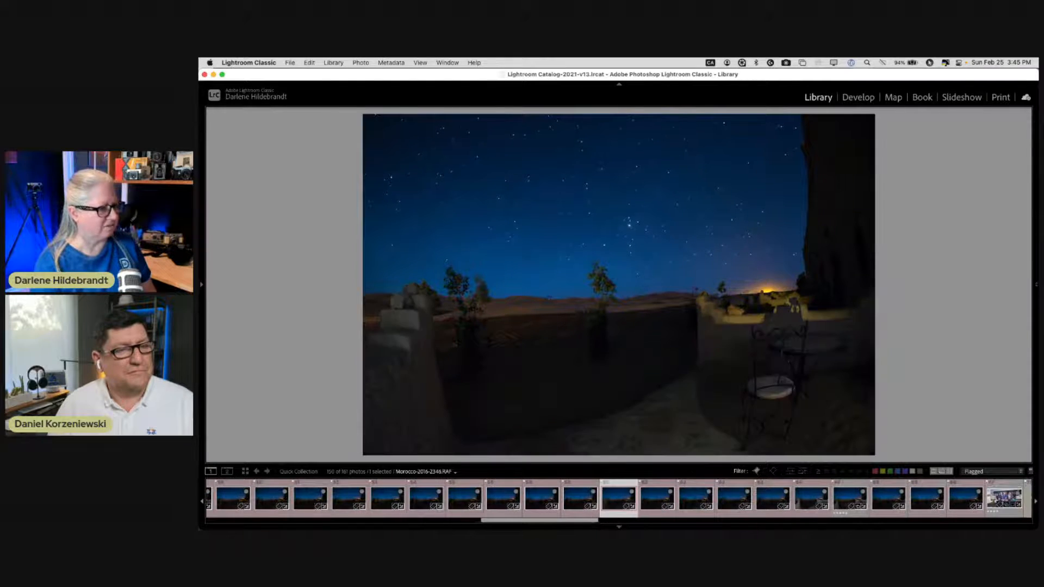
key("Right")
key("Right")
key("Right")
key("Right")
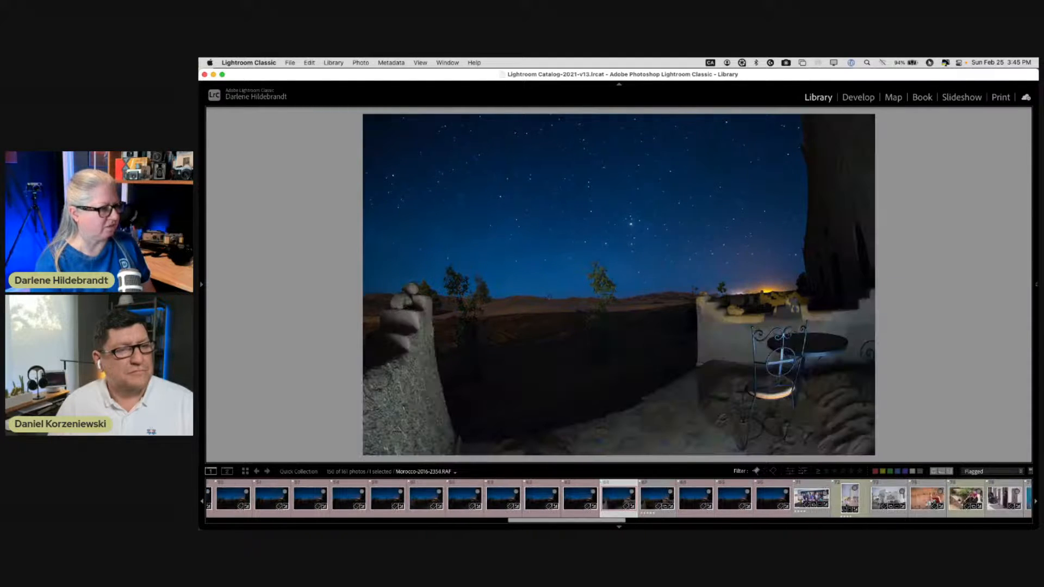
- Move through the remaining night frames to the group photo by the van, and return to the fully lit terrace image
key("Right")
key("Right")
key("Right")
key("Right")
key("Right")
key("Right")
key("Left")
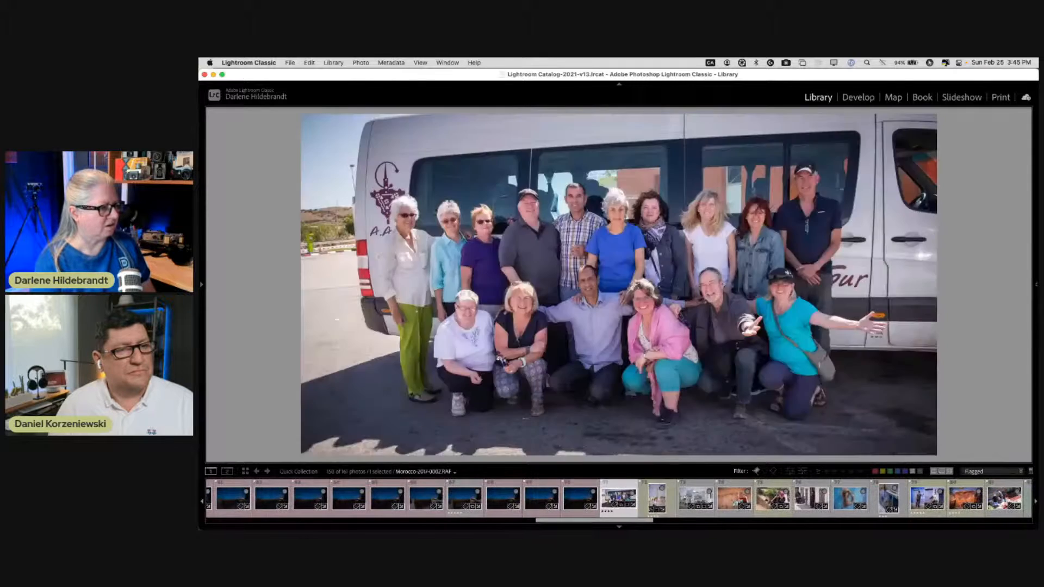
key("Left")
key("Left")
key("Left")
key("Left")
key("Left")
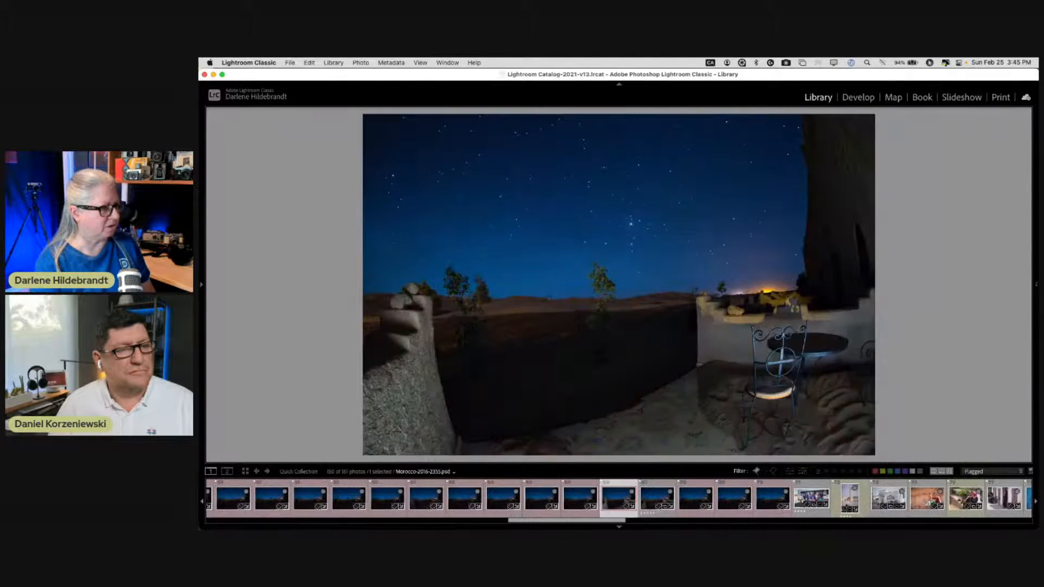
- Return to the Library grid and select the entire starry night terrace series, from its last frame back to the first
key("Left")
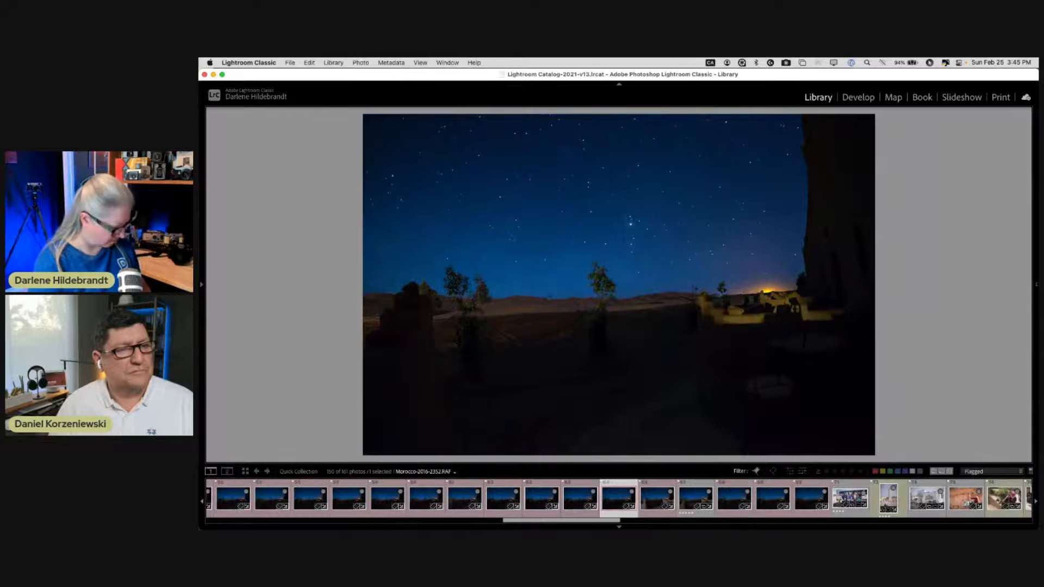
key("Right")
key("g")
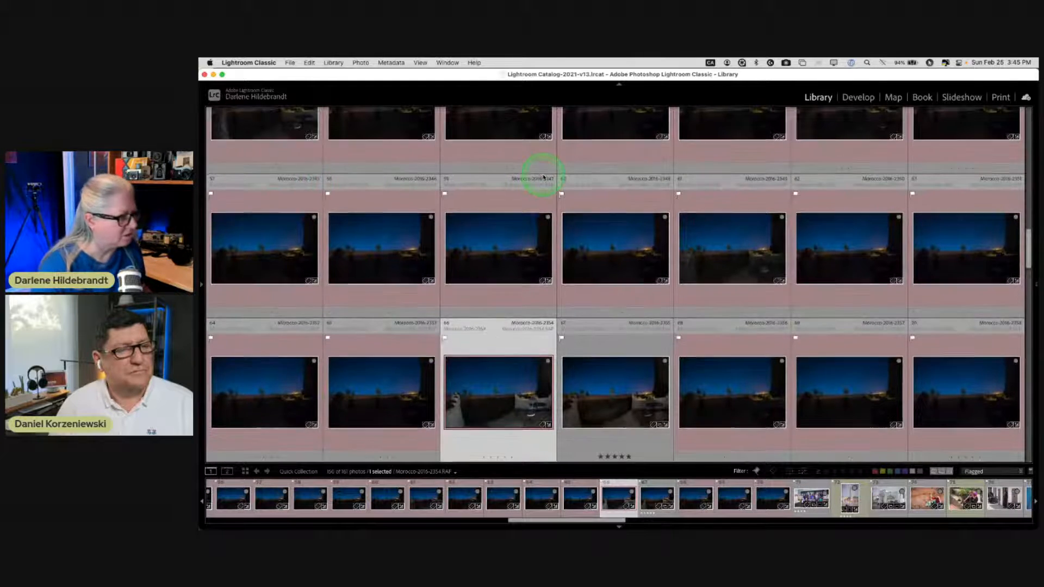
scroll(544, 177, "down", 3)
left_click(962, 299)
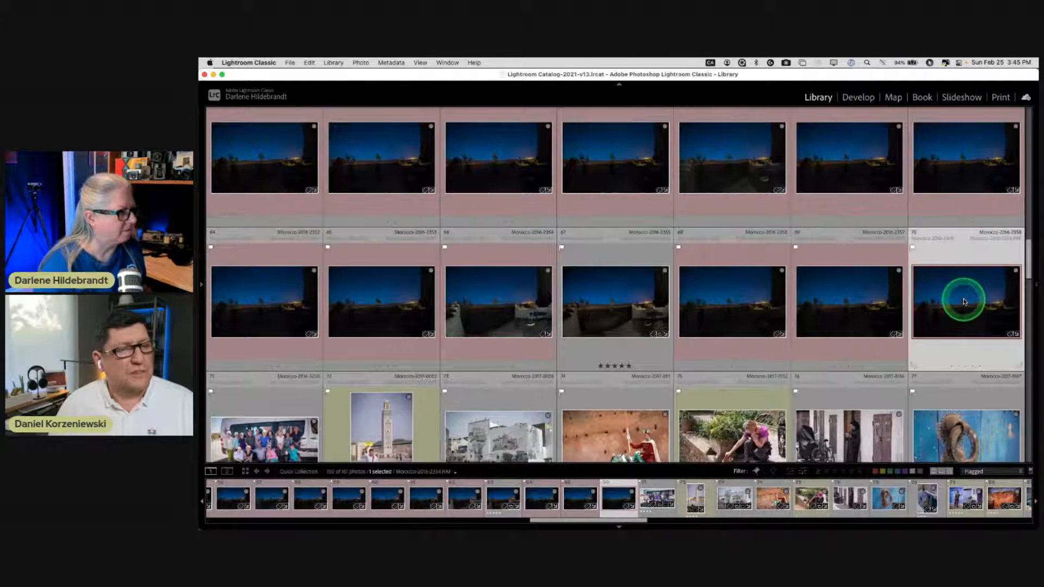
scroll(964, 302, "up", 5)
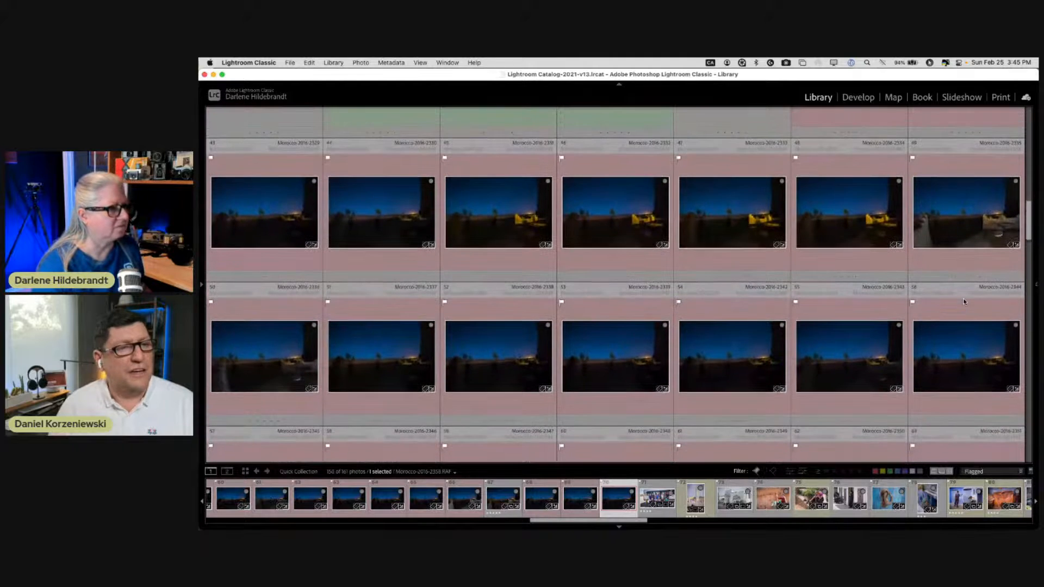
scroll(964, 302, "up", 1)
left_click(294, 296, "shift")
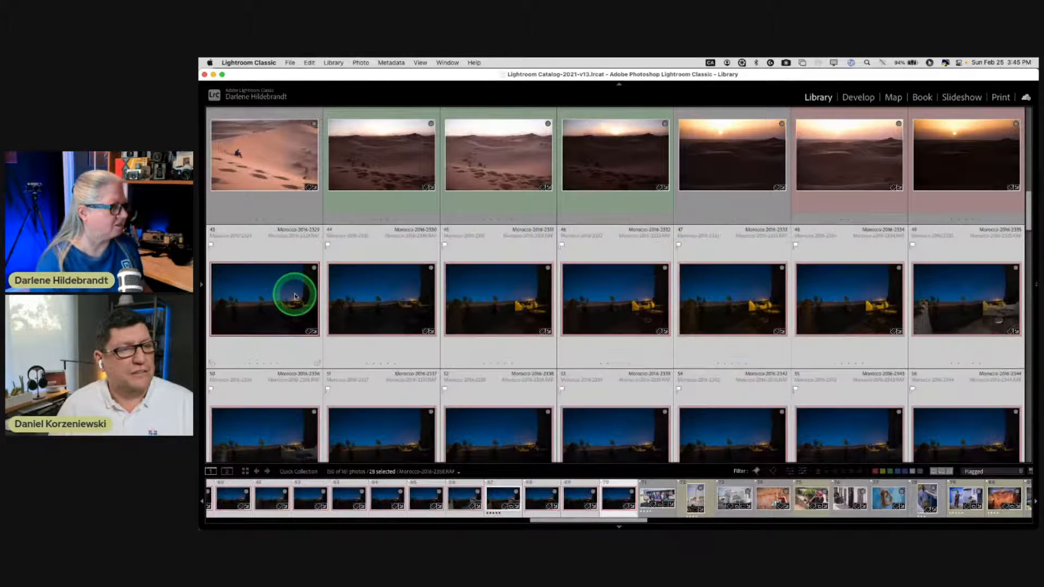
- Show the Edit In choices for the selected night frames, including opening them as layers in Photoshop, and dismiss them
scroll(292, 295, "down", 2)
left_click(256, 219)
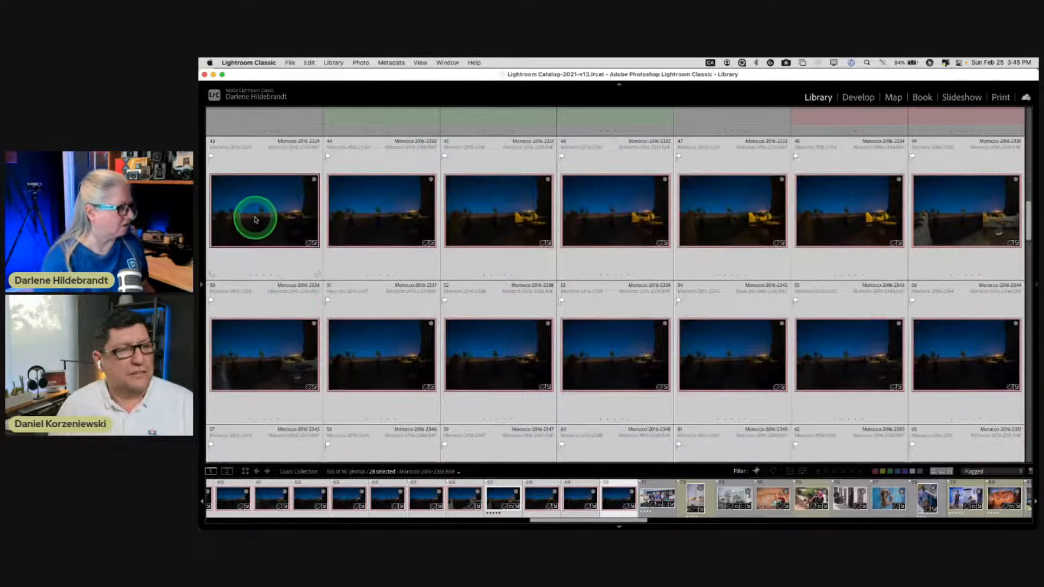
right_click(262, 212)
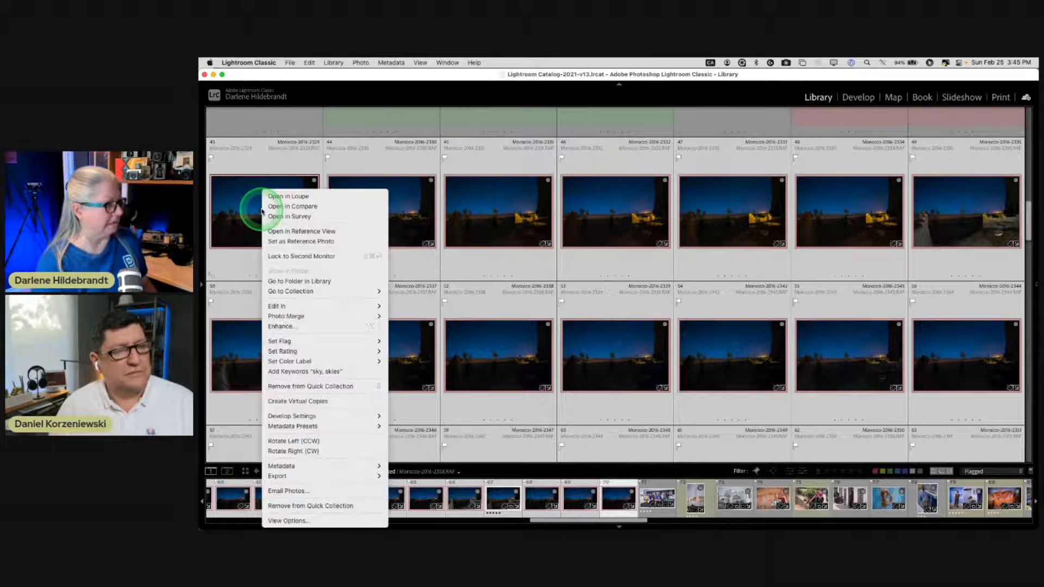
left_click(292, 308)
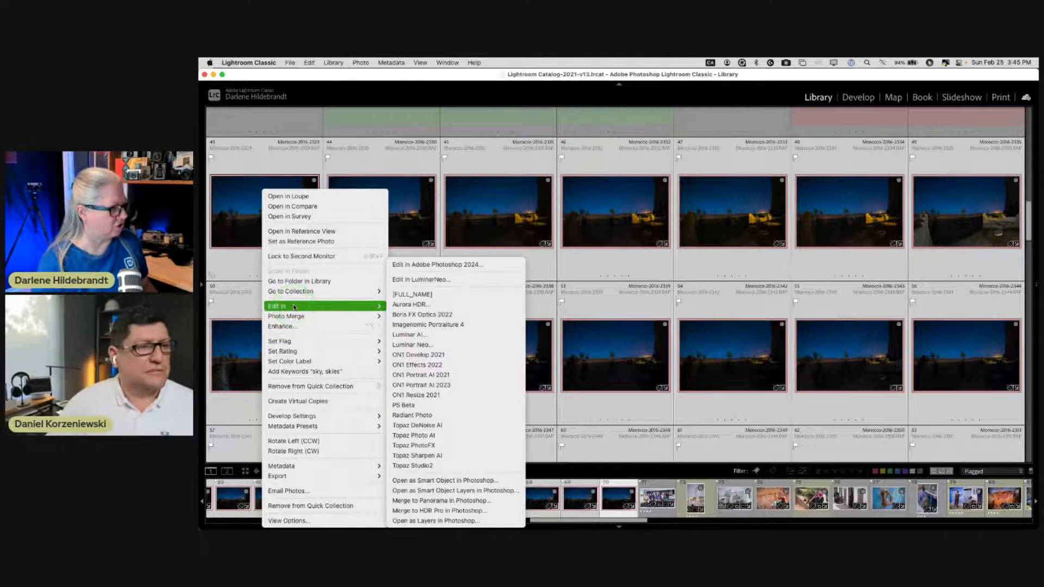
left_click(649, 396)
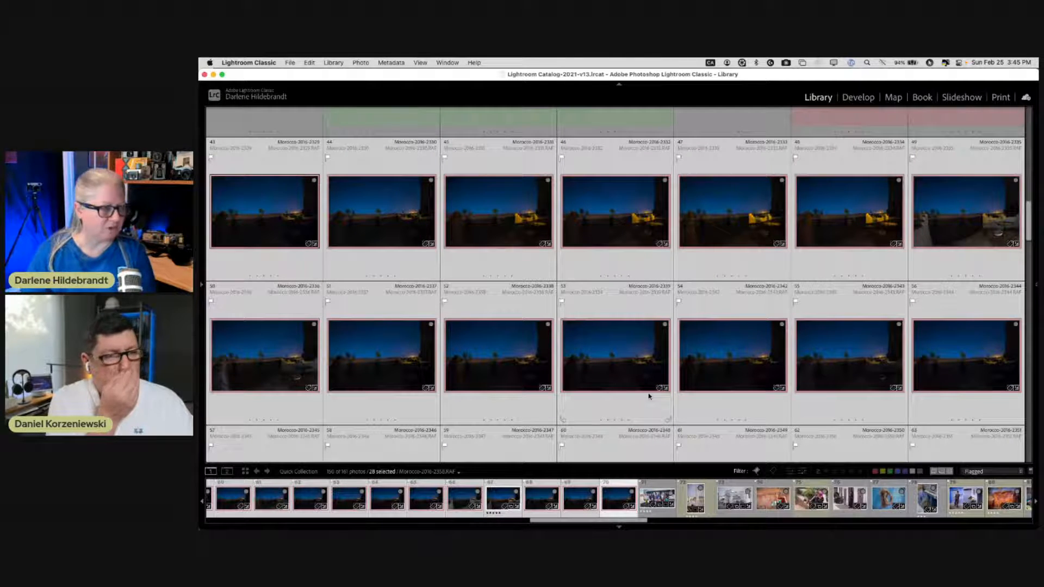
left_click(649, 393)
left_click(629, 338)
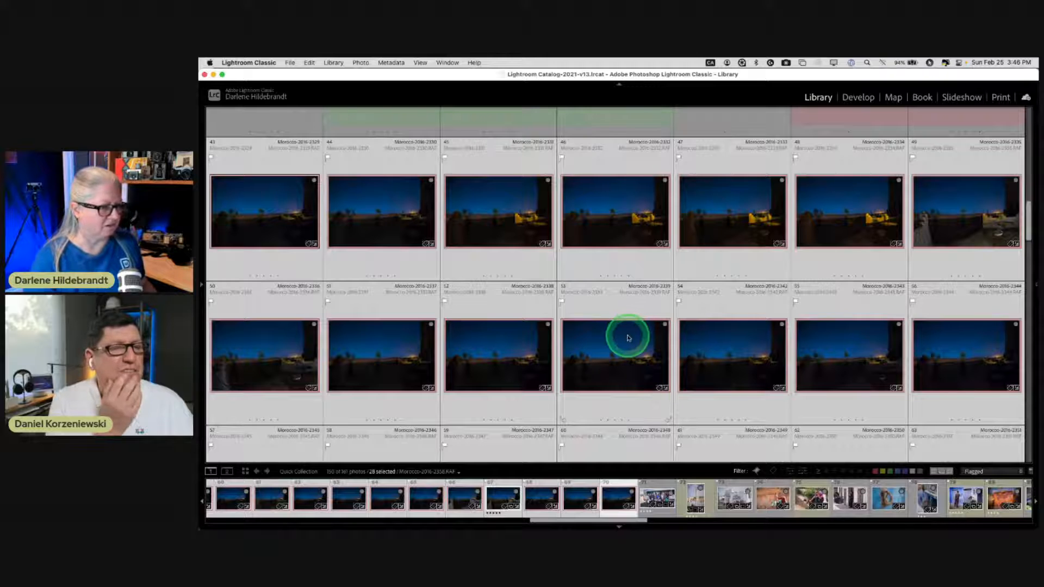
- Switch to Photoshop to look at its home screen, and switch back to Lightroom Classic
key("super+Tab")
key("super+Tab")
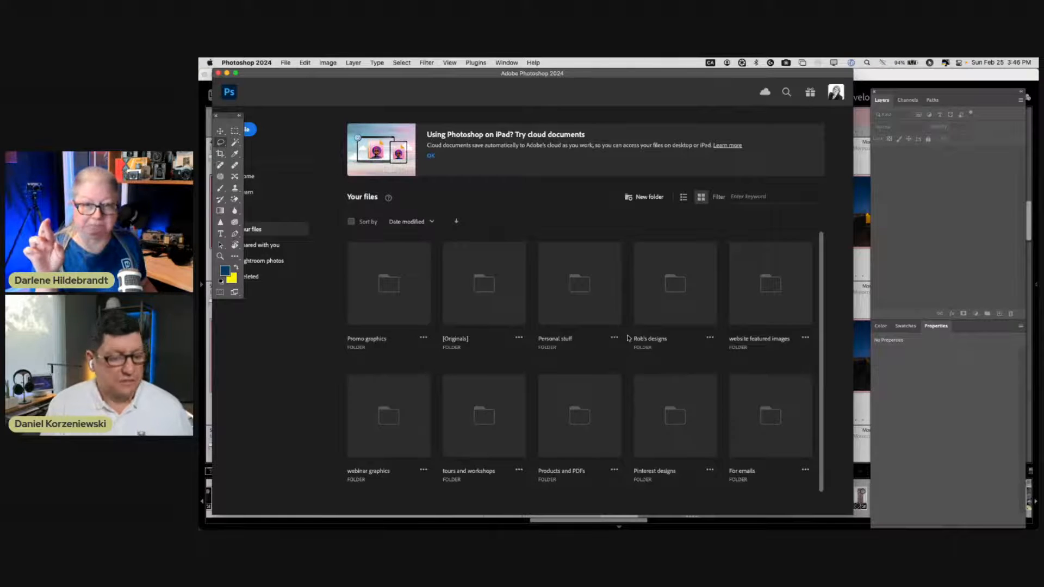
left_click(628, 337)
key("super+Tab")
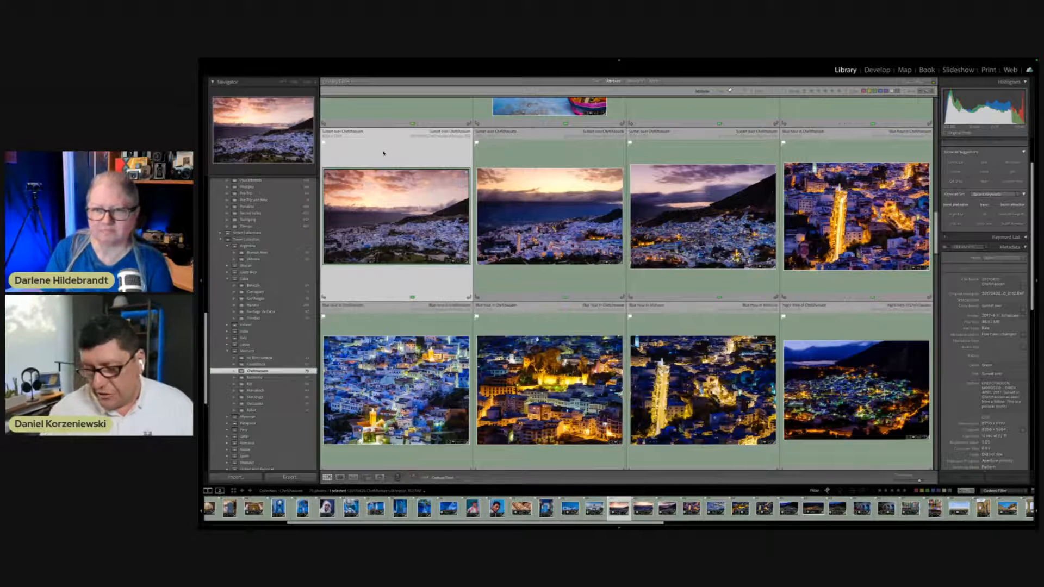
- View the pink-clouded Chefchaouen sunset photo full screen, and look over the sunset and blue-hour thumbnails in the grid
key("f")
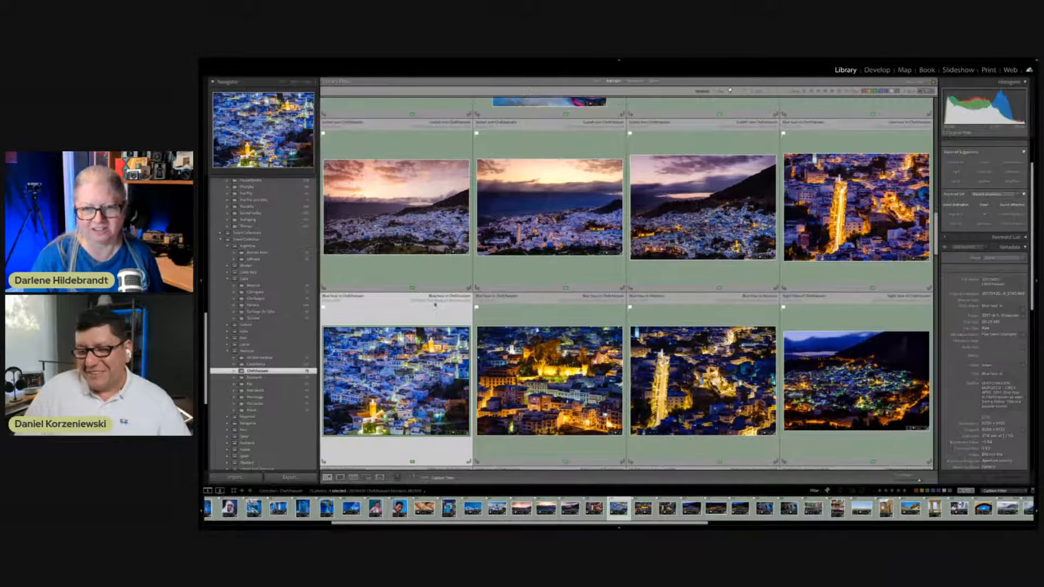
scroll(514, 214, "down", 2)
scroll(626, 283, "up", 3)
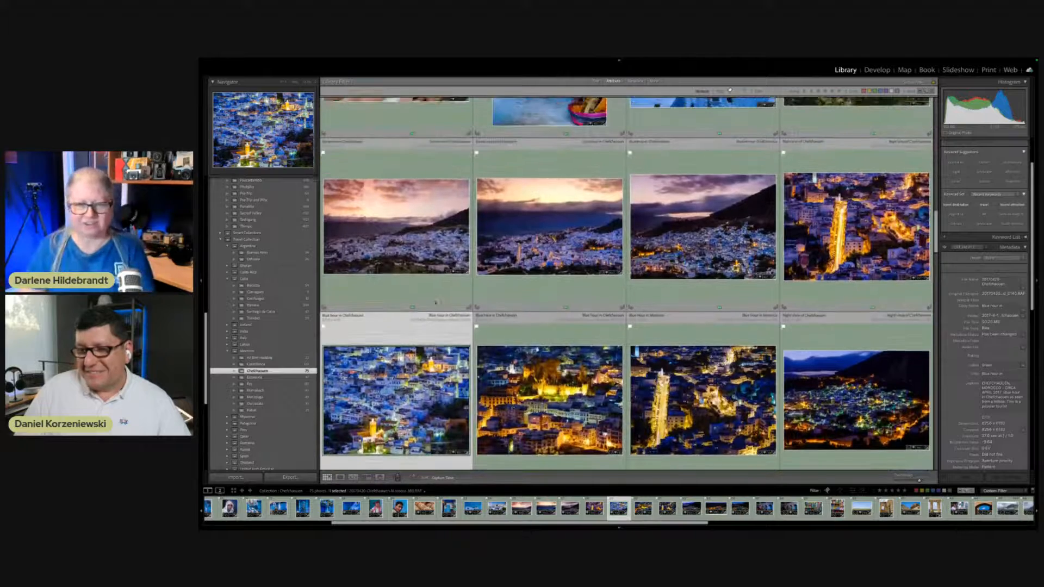
scroll(626, 283, "down", 2)
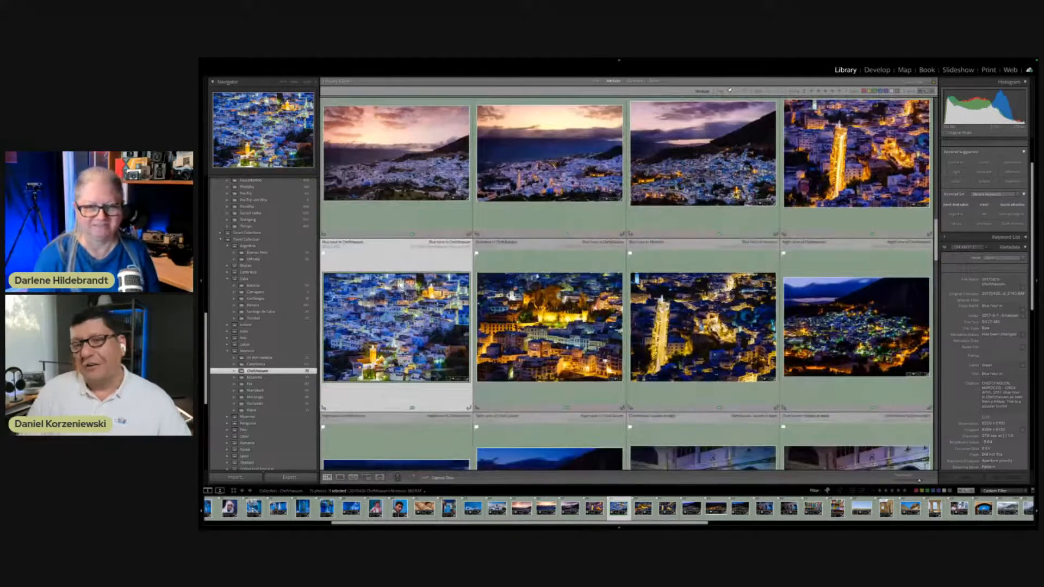
scroll(626, 283, "up", 2)
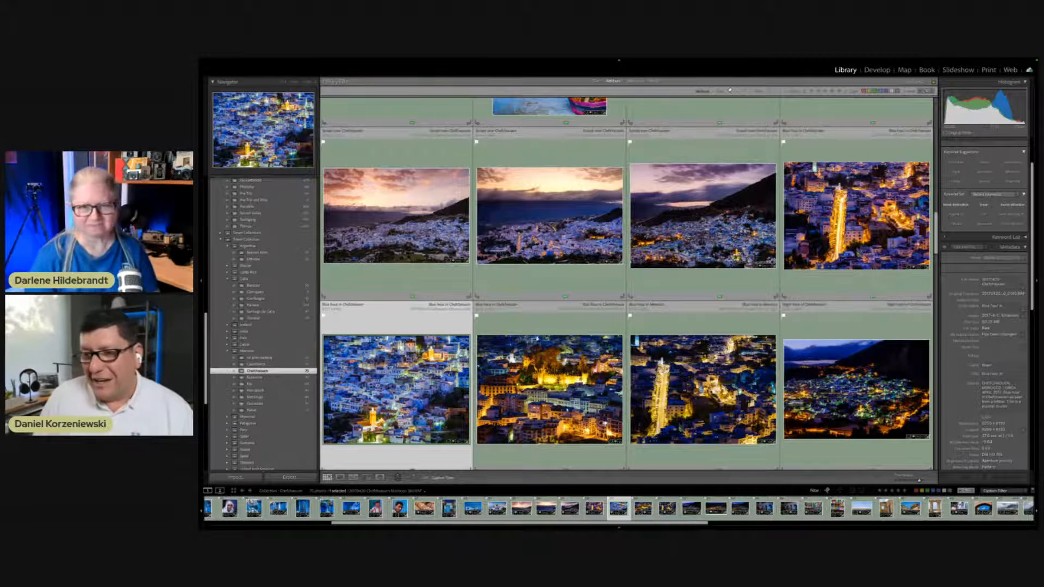
- View the third Chefchaouen sunset photo and the following two blue-hour city views full screen, and return to the grid
left_click(711, 157)
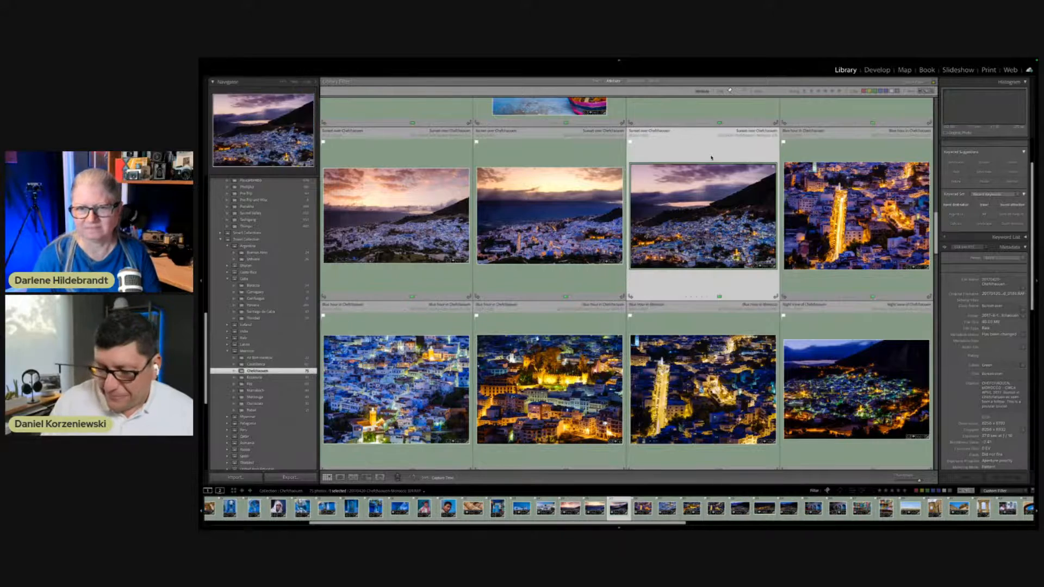
key("f")
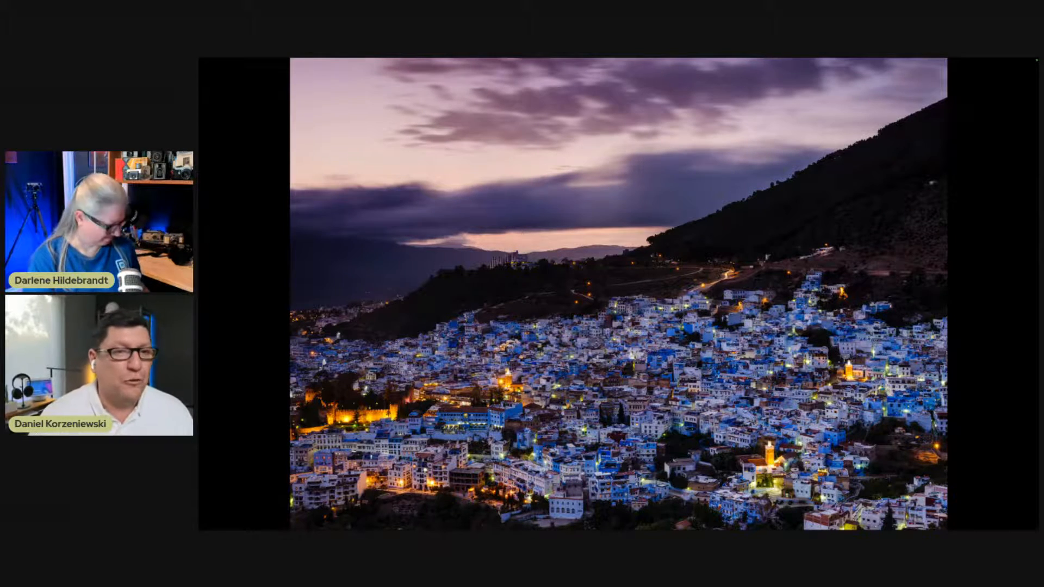
key("f")
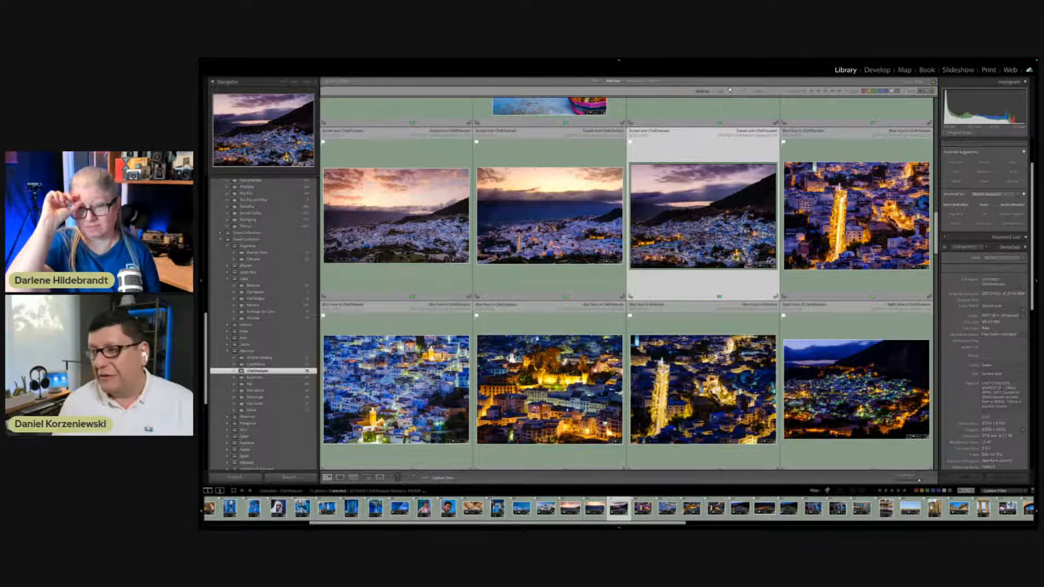
left_click(871, 160)
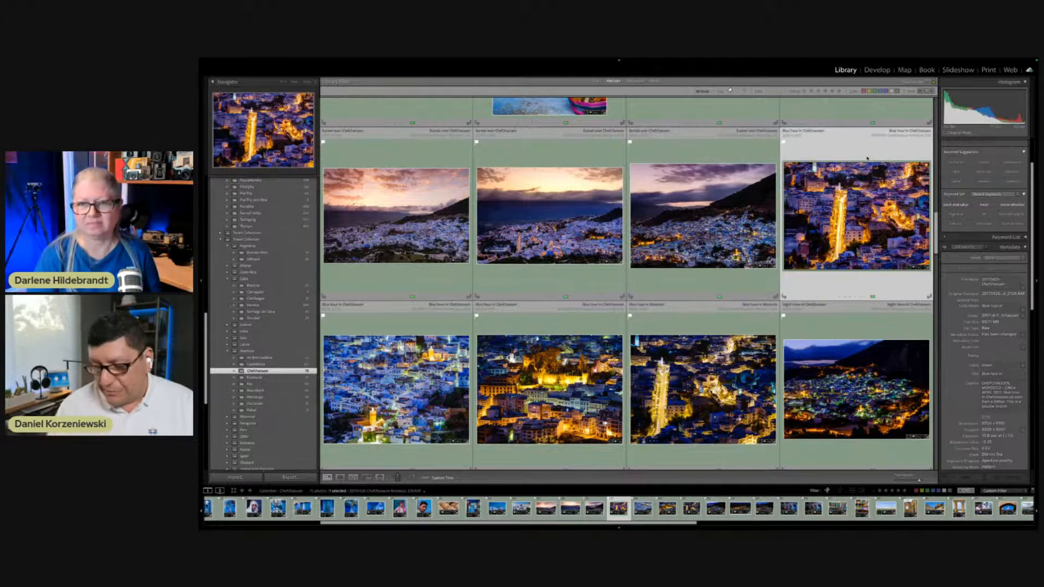
key("f")
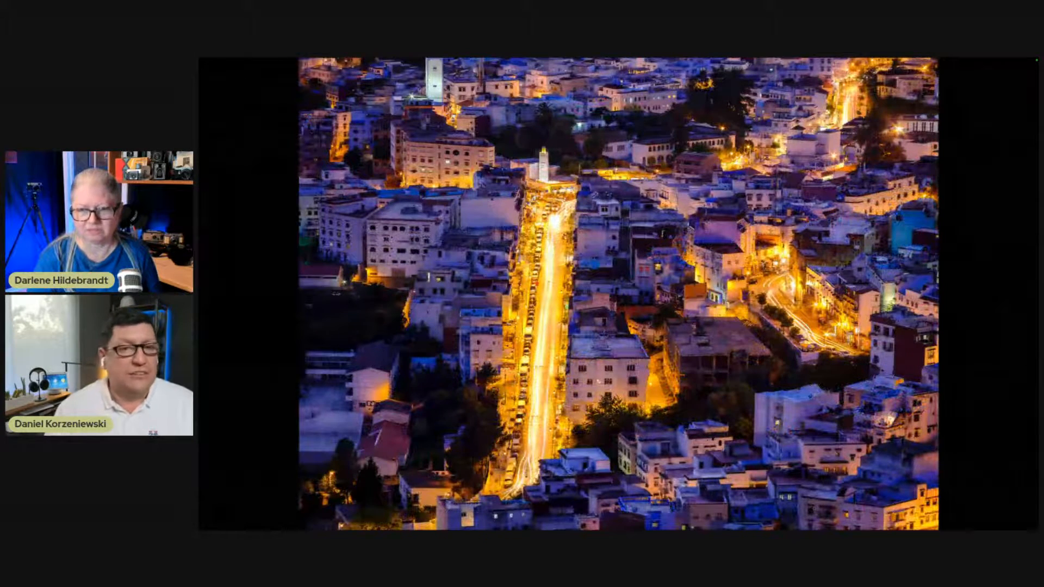
key("Right")
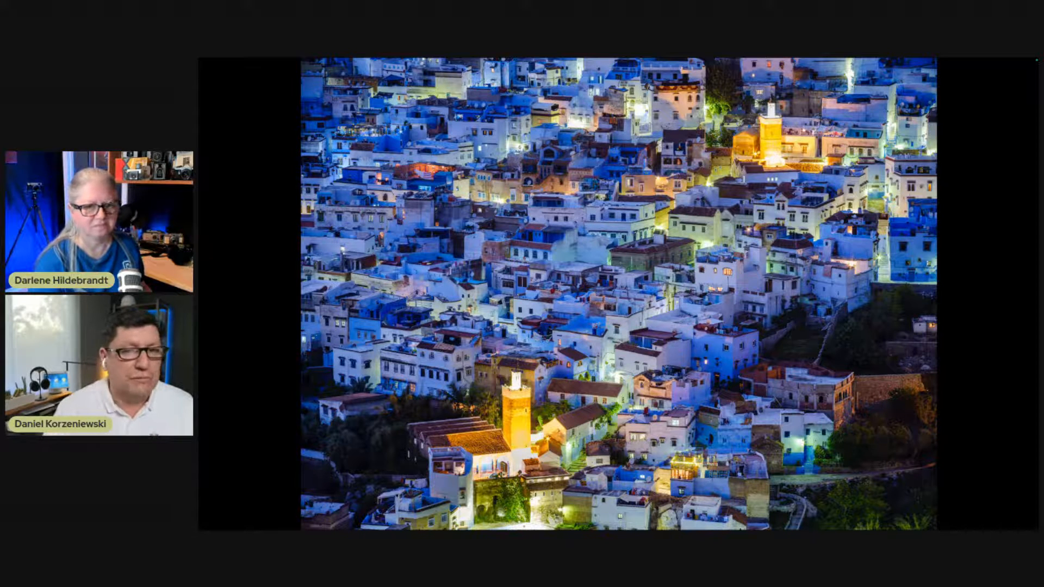
key("Escape")
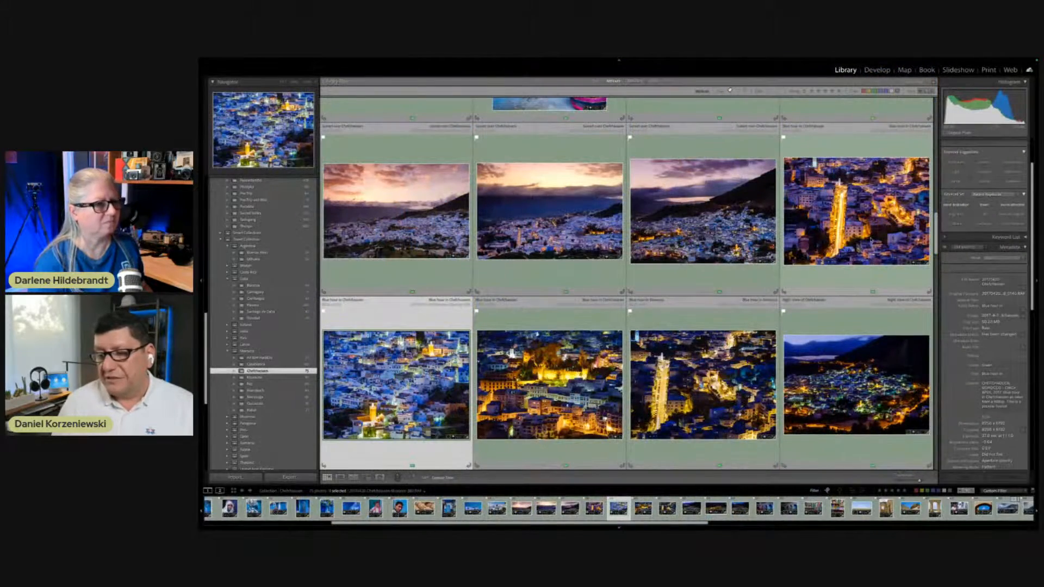
- Find the two Chefchaouen Square at Night photos and view each full screen, first the stroller scene and then the cart scene
scroll(626, 283, "down", 5)
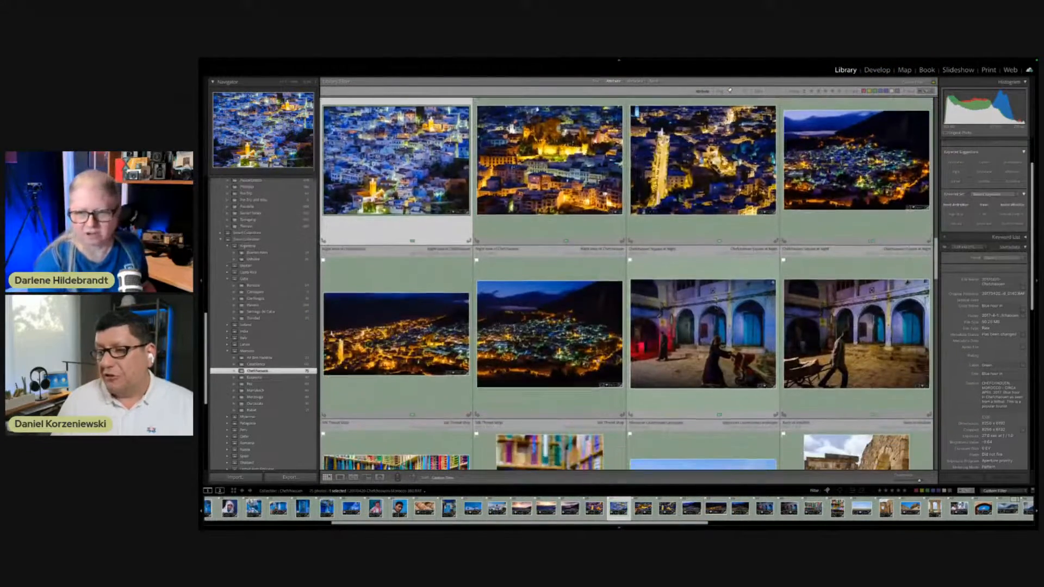
scroll(699, 218, "down", 2)
left_click(700, 197)
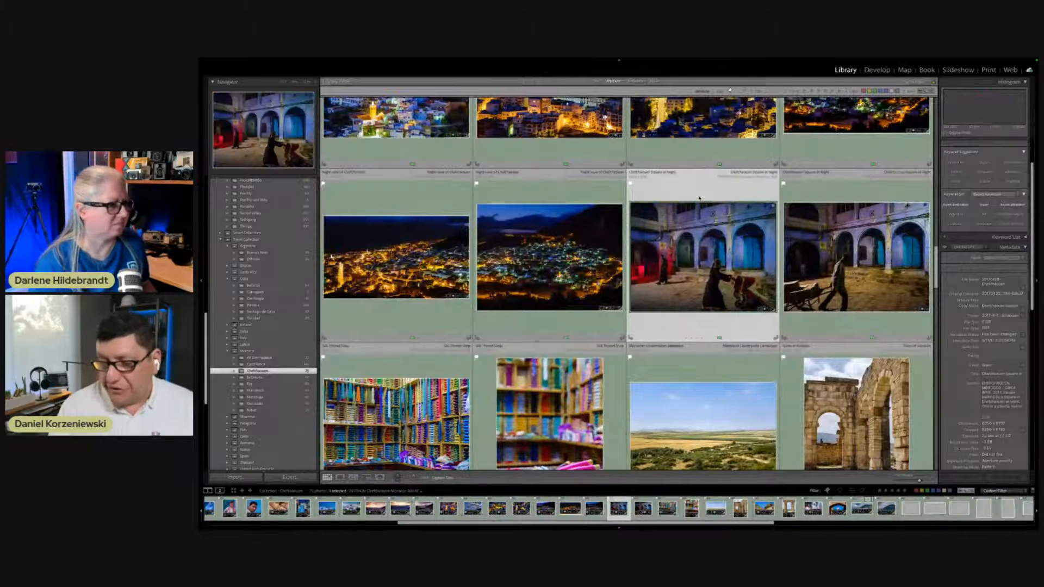
key("f")
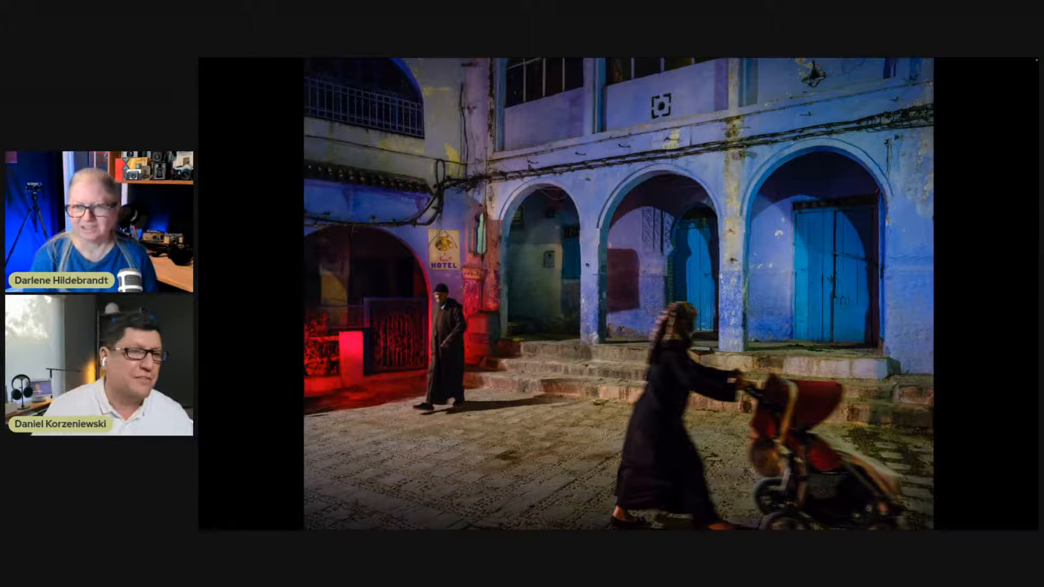
key("Escape")
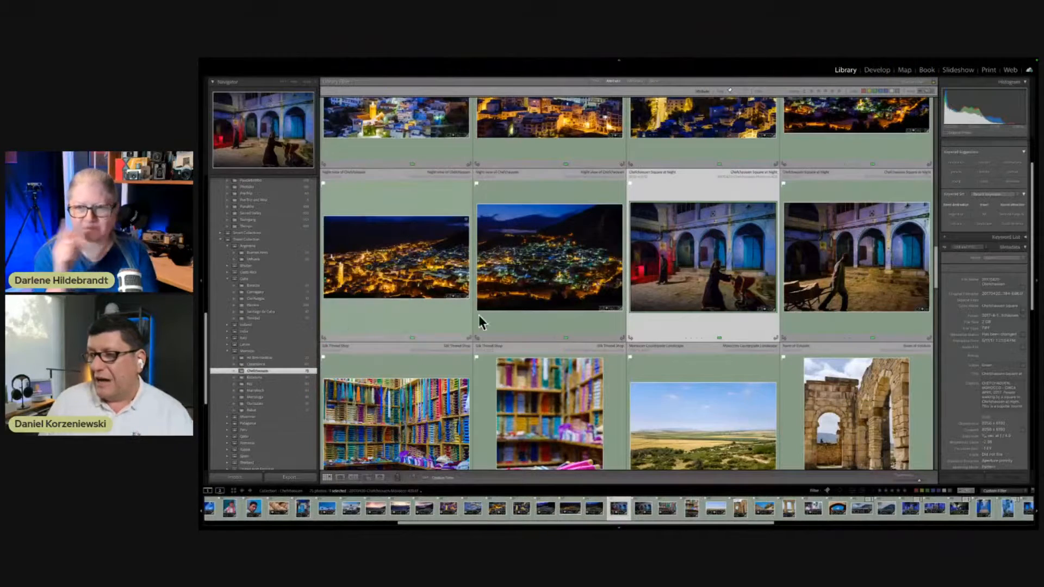
left_click(850, 197)
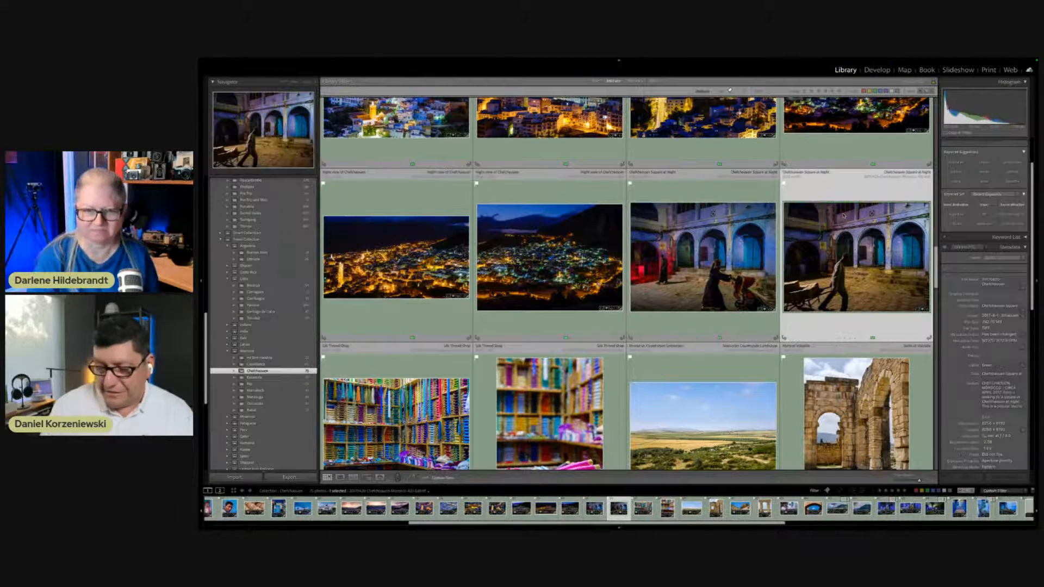
key("f")
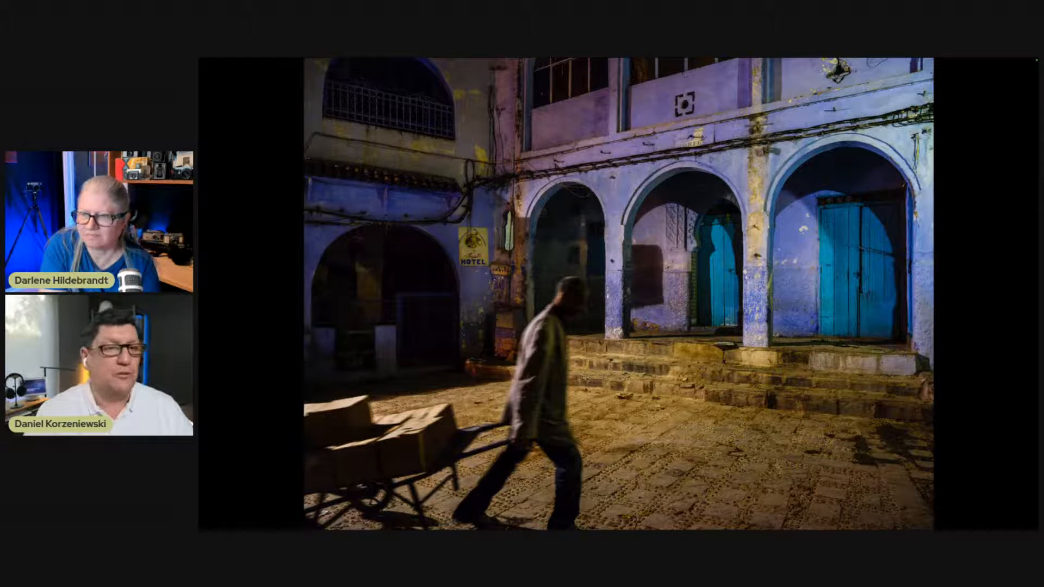
key("Escape")
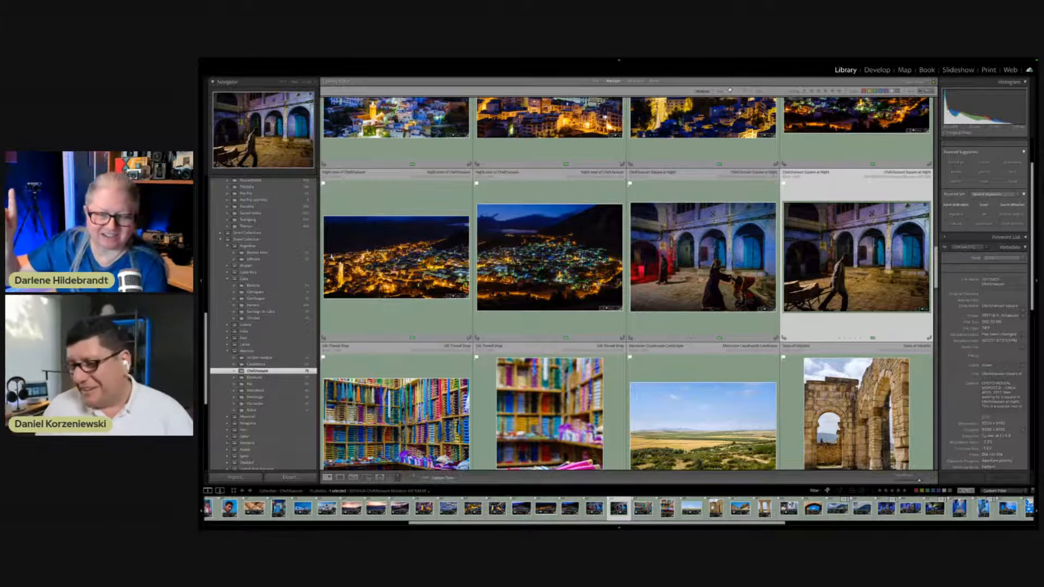
- Find the blue Chefchaouen night street photo with two robed walkers, view it full screen, and return to the grid
scroll(640, 330, "down", 3)
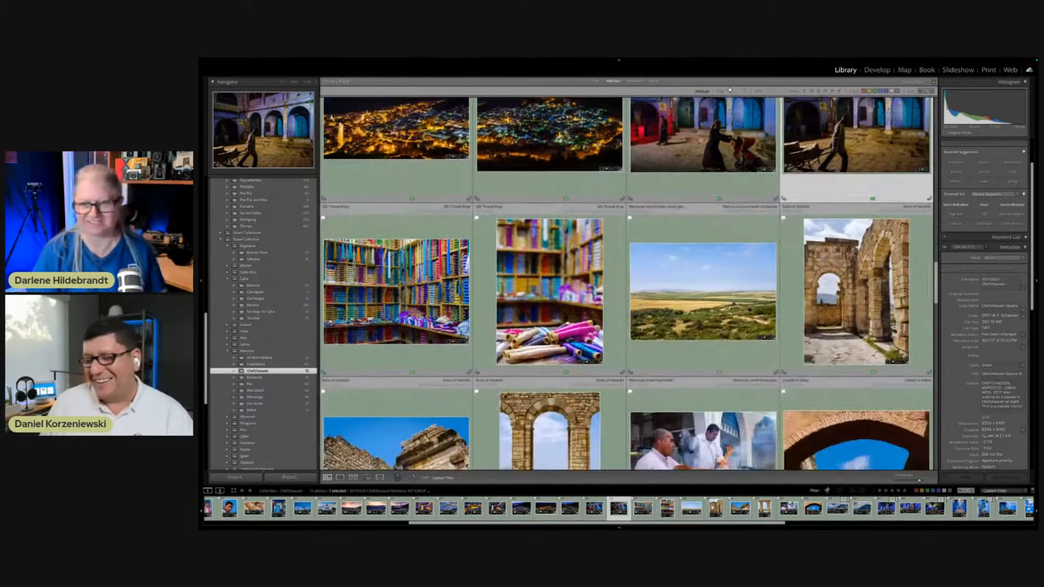
scroll(663, 287, "down", 6)
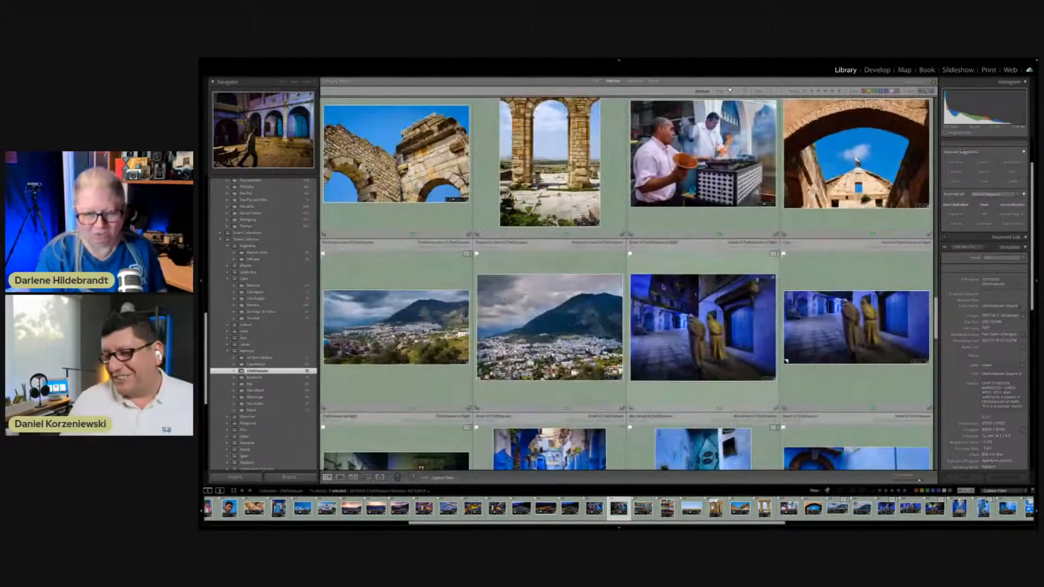
left_click(663, 287)
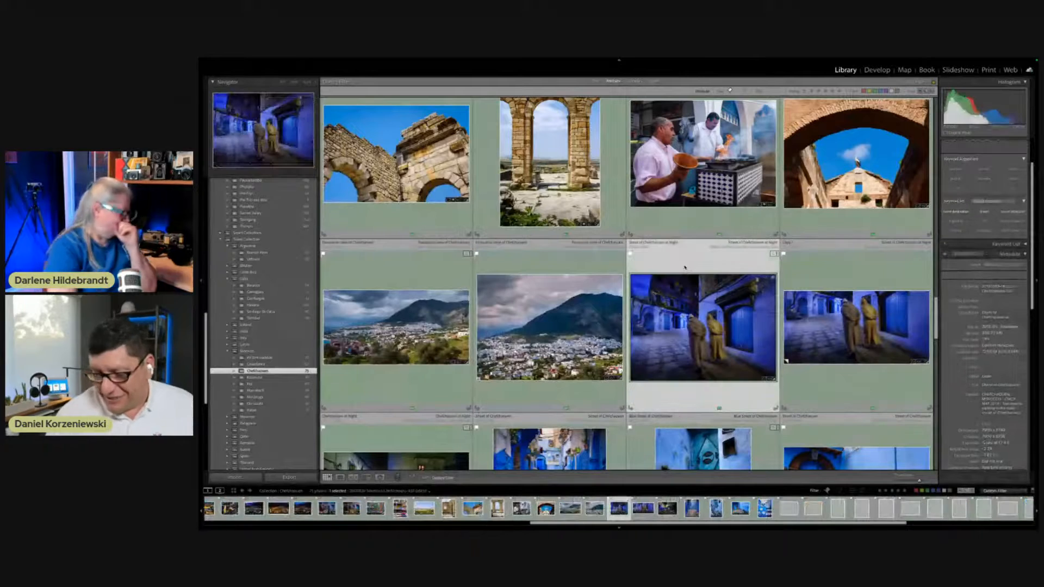
key("f")
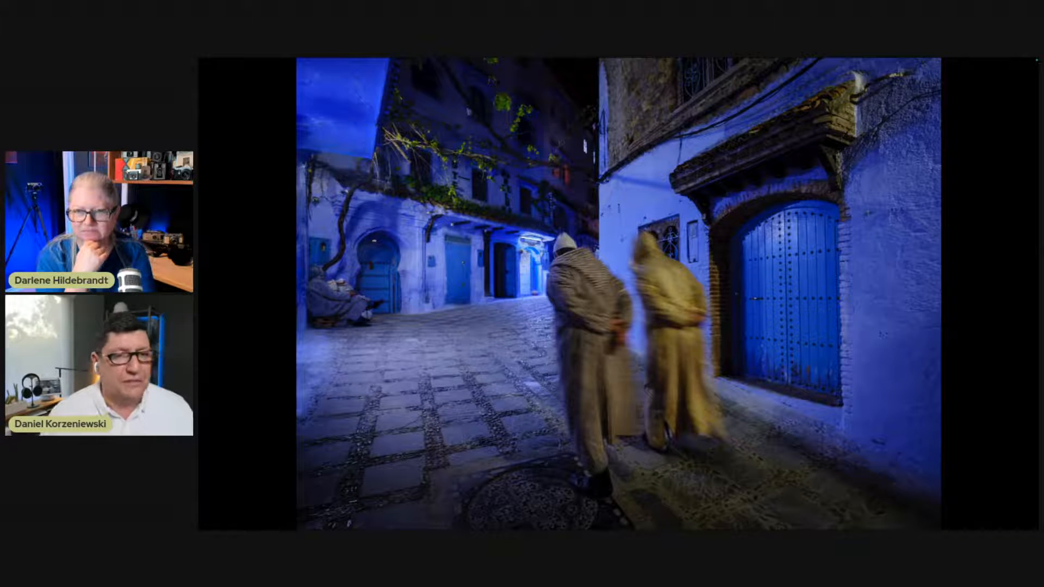
key("Escape")
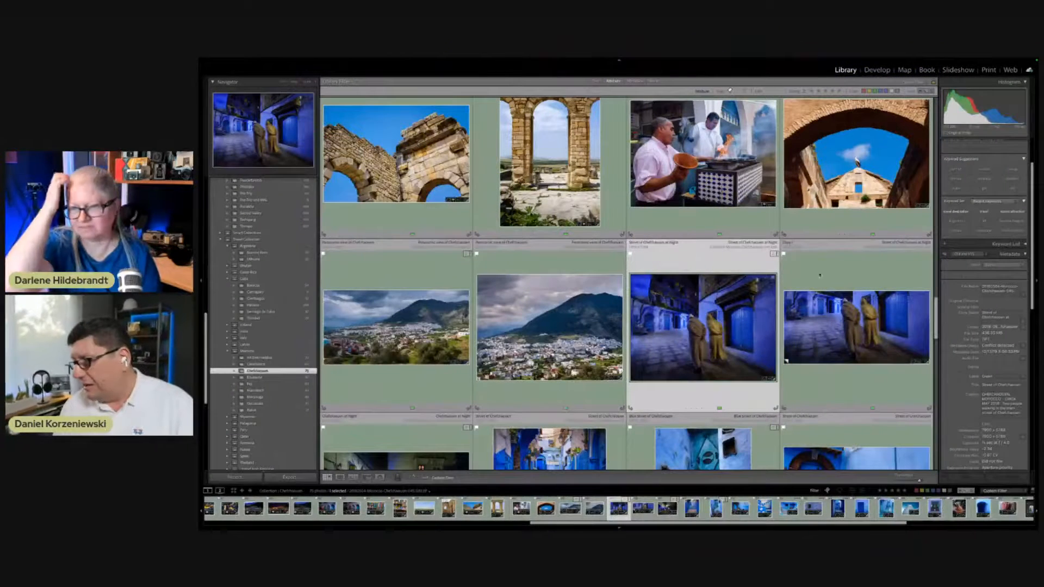
- Look through the metadata of the blue Chefchaouen night street photo, view it full screen, and return to the grid
scroll(954, 317, "down", 5)
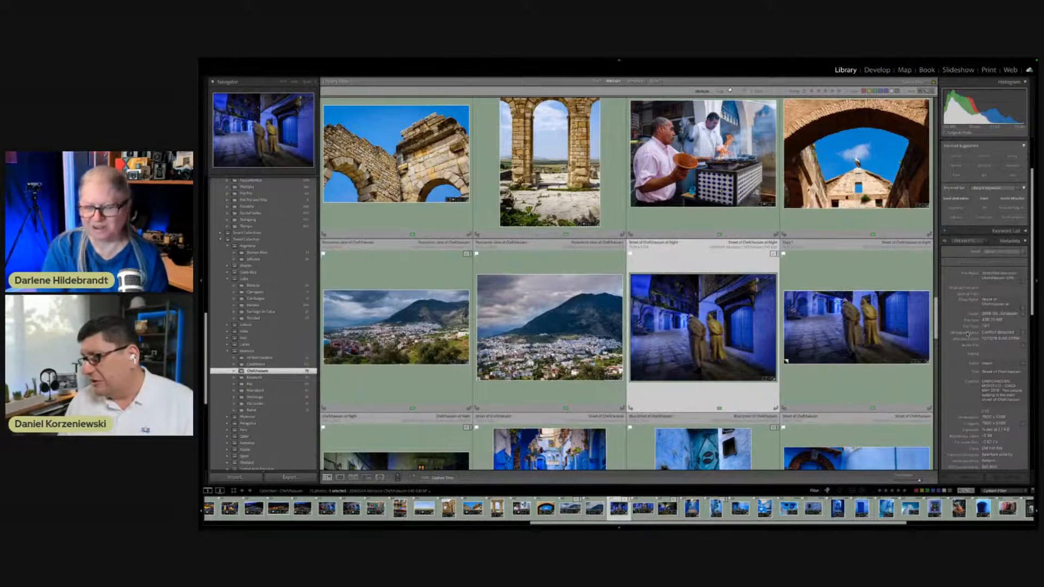
scroll(965, 329, "down", 4)
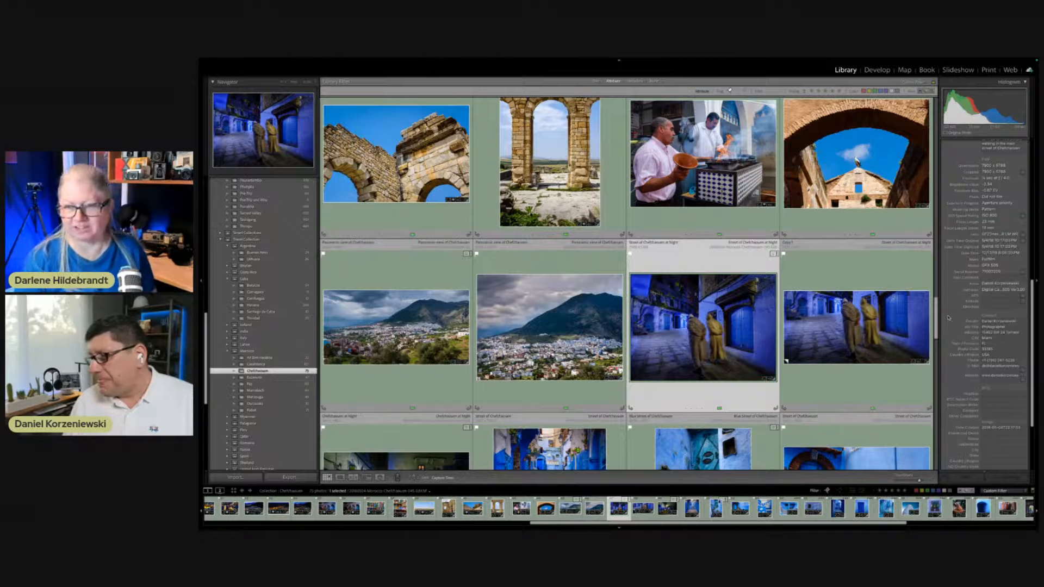
scroll(957, 336, "down", 4)
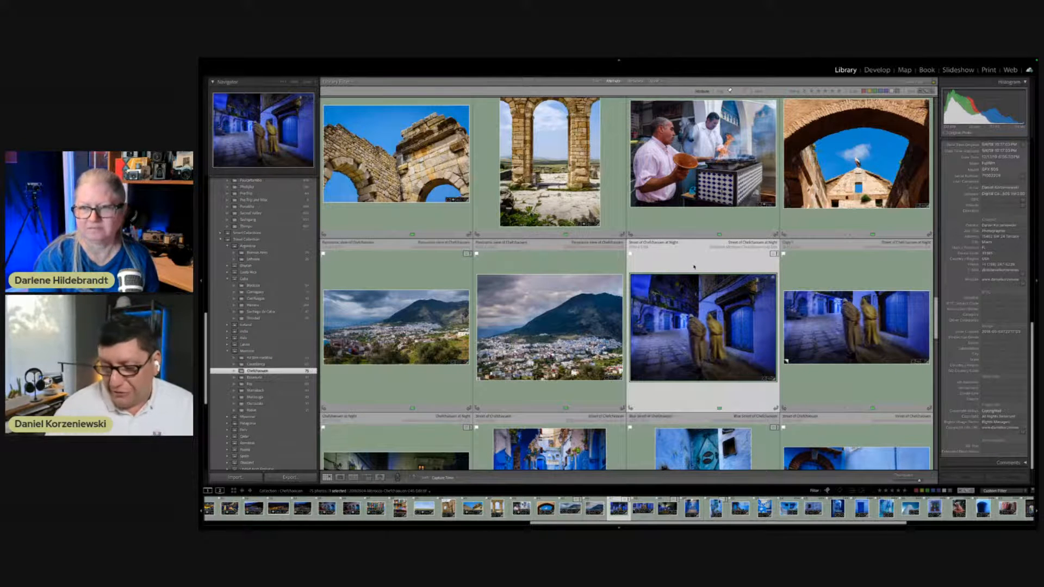
key("ctrl+Return")
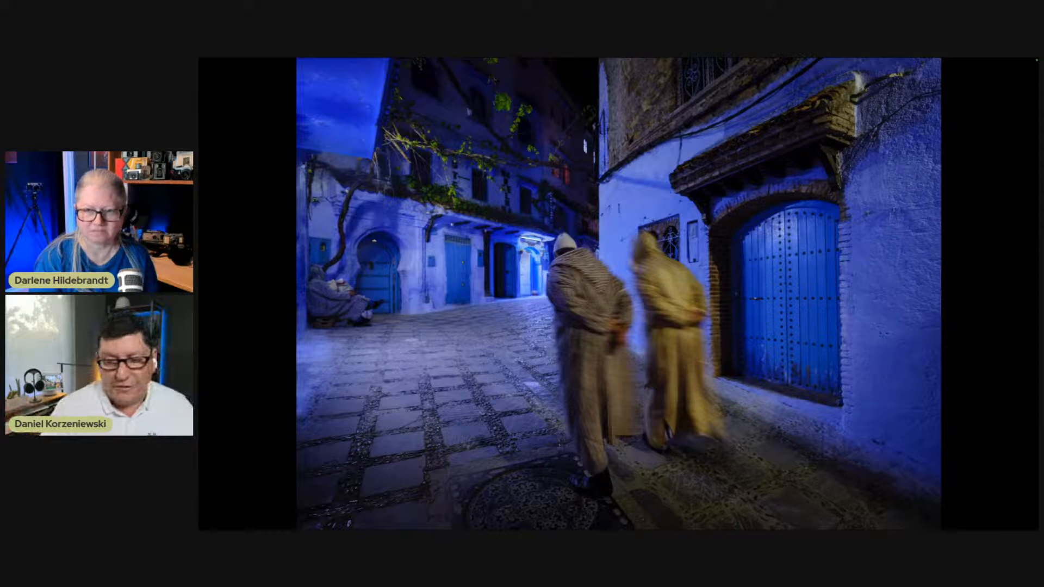
key("Escape")
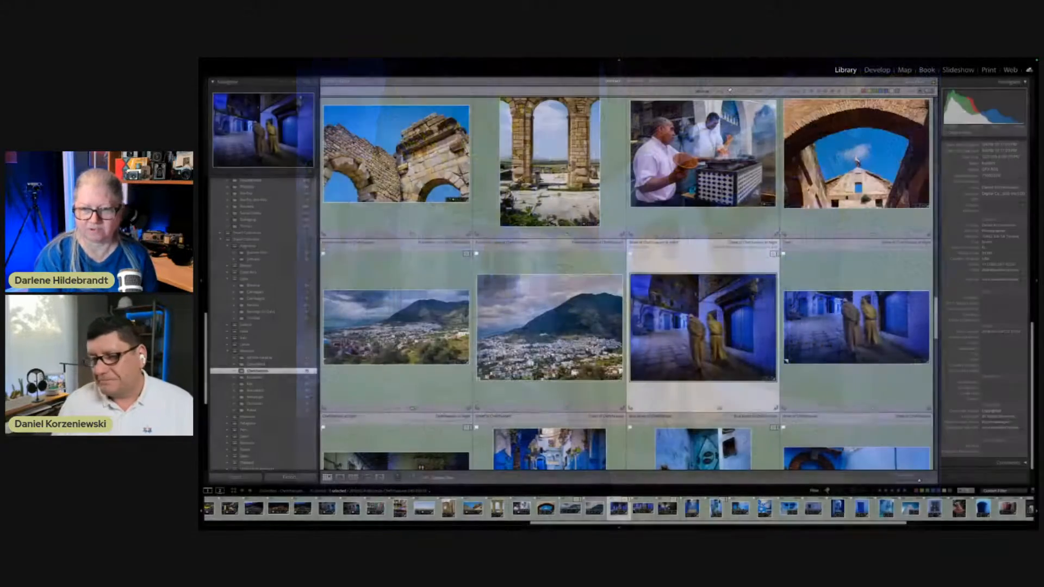
- In Photoshop, look over the night terrace layers, compare Morocco-2016-2355.psd with Morocco-2016-2354.RAF, and leave only Morocco-2016-2355.psd visible
scroll(579, 250, "down", 5)
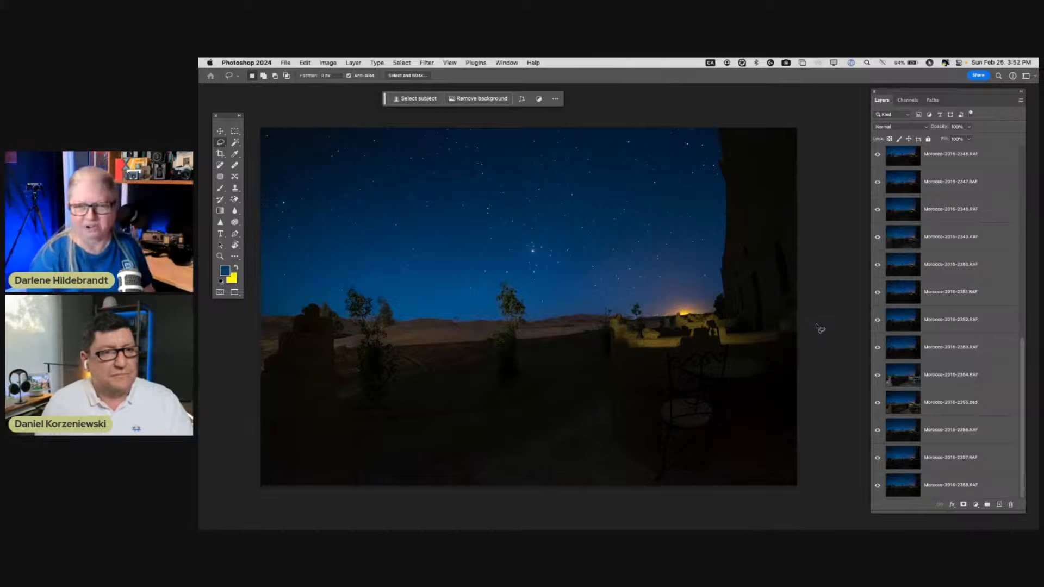
scroll(998, 311, "up", 10)
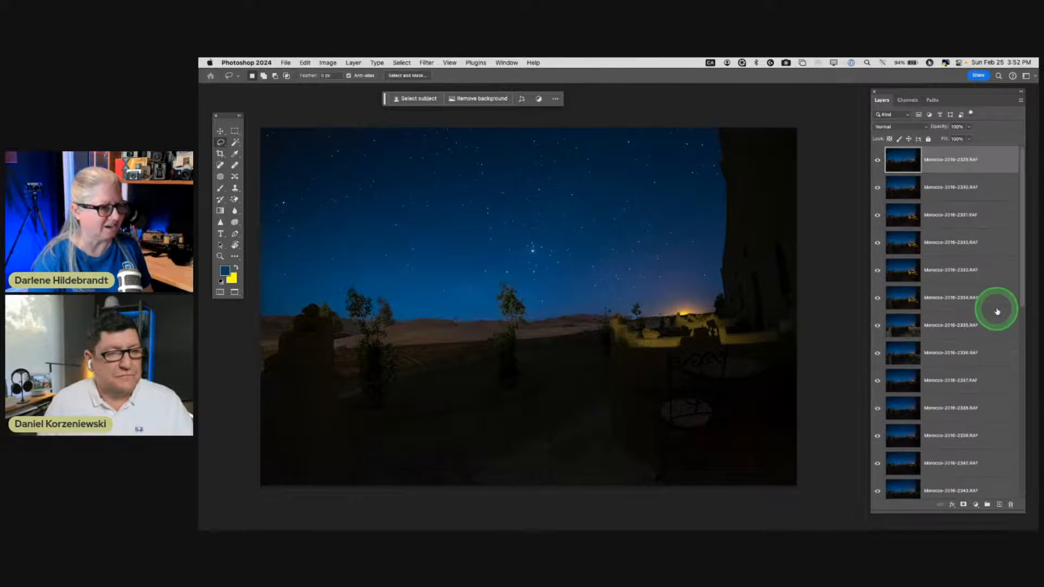
scroll(998, 312, "down", 10)
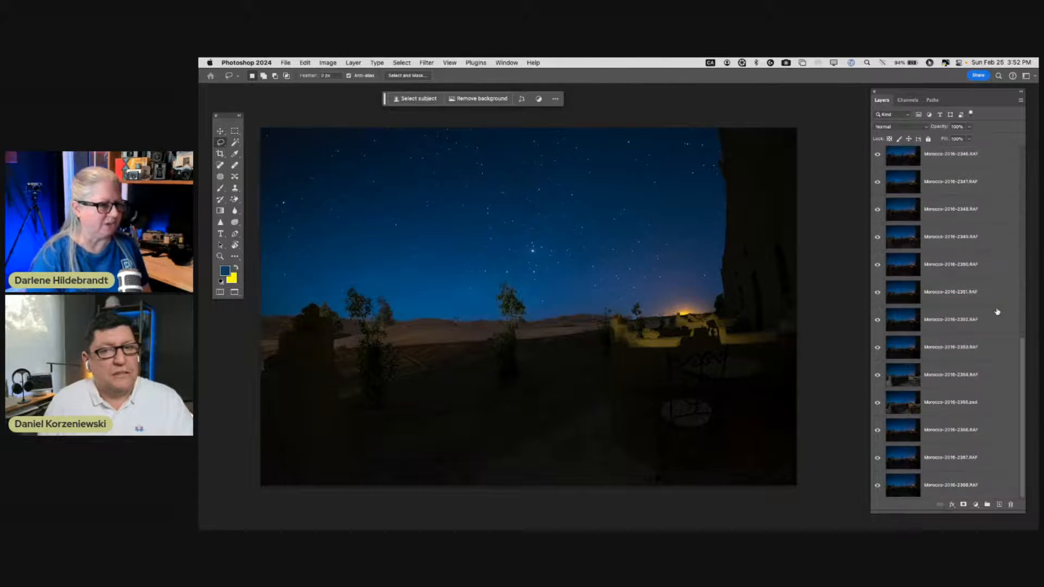
left_click(876, 405, "alt")
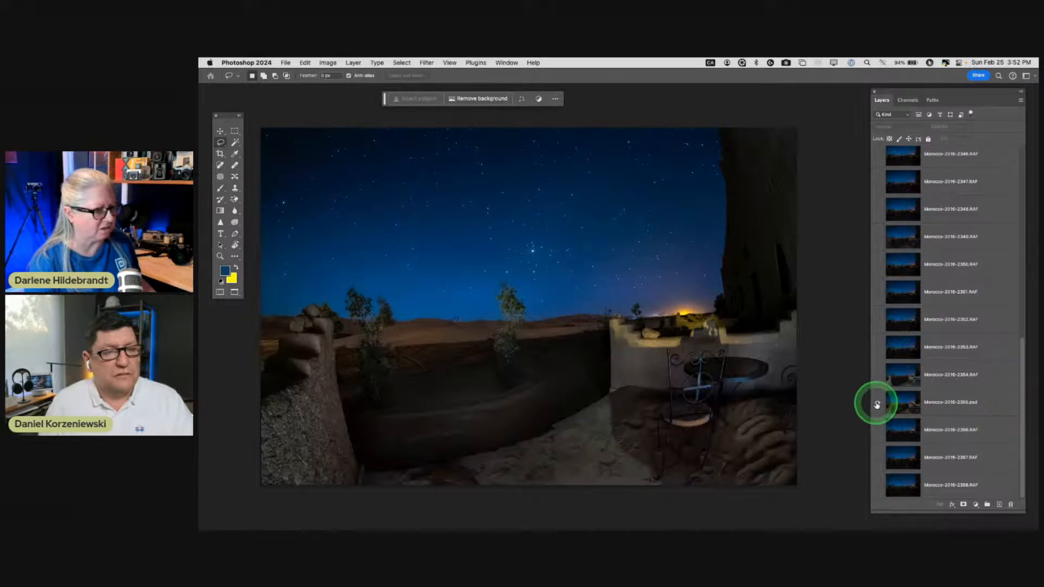
left_click(878, 375)
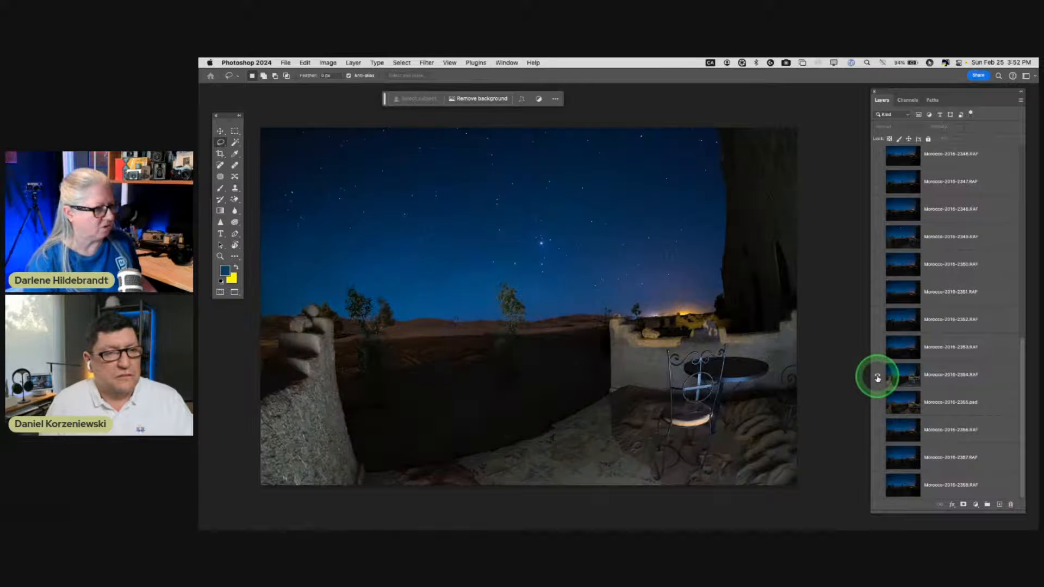
left_click(876, 397)
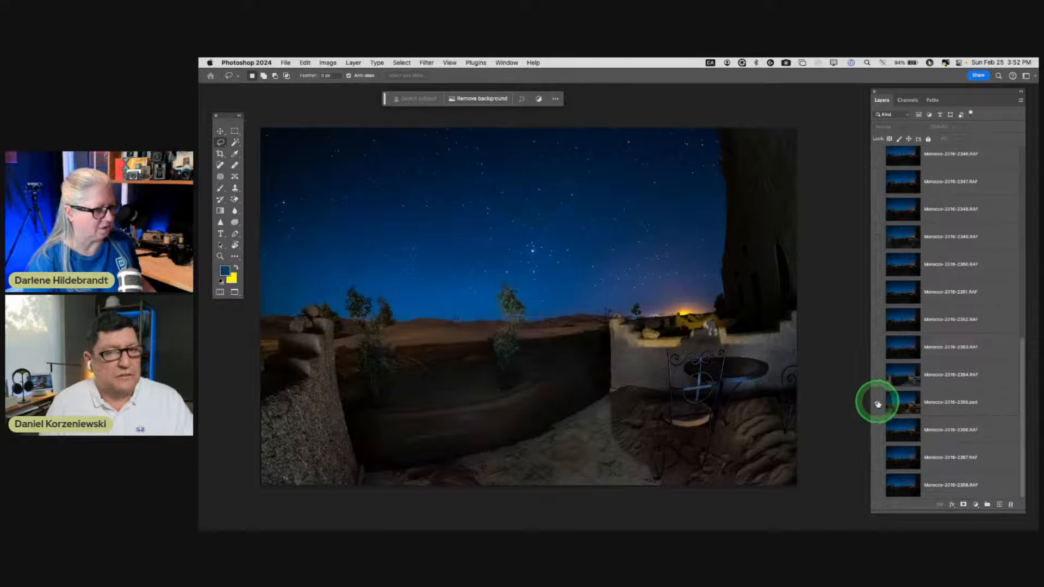
left_click(877, 402, "alt")
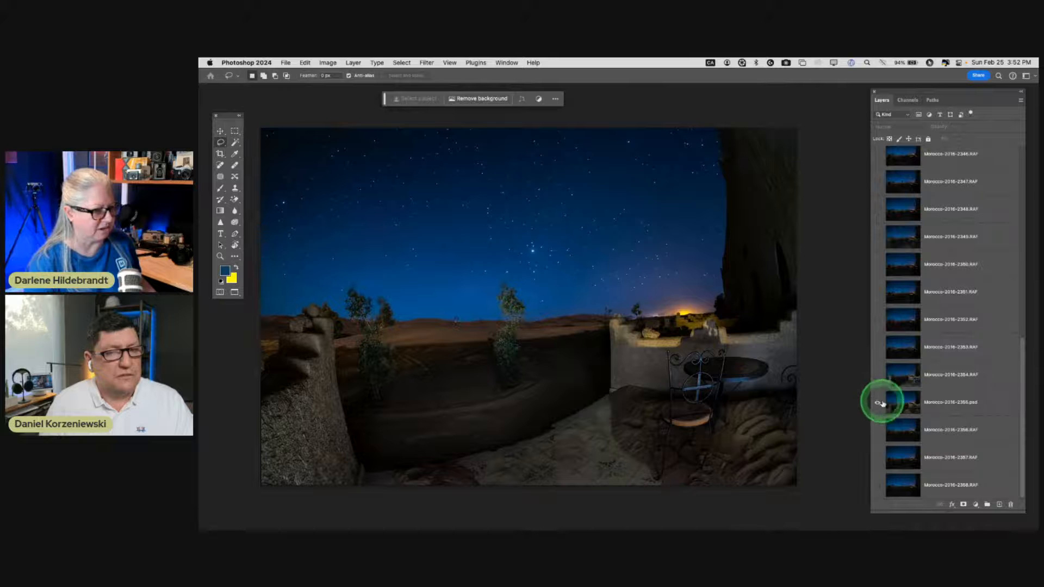
- Move the Morocco-2016-2355.psd layer to the bottom of the stack and place Morocco-2016-2354.RAF directly above it
left_click(977, 402)
left_click_drag(977, 402, 995, 451)
scroll(974, 381, "up", 5)
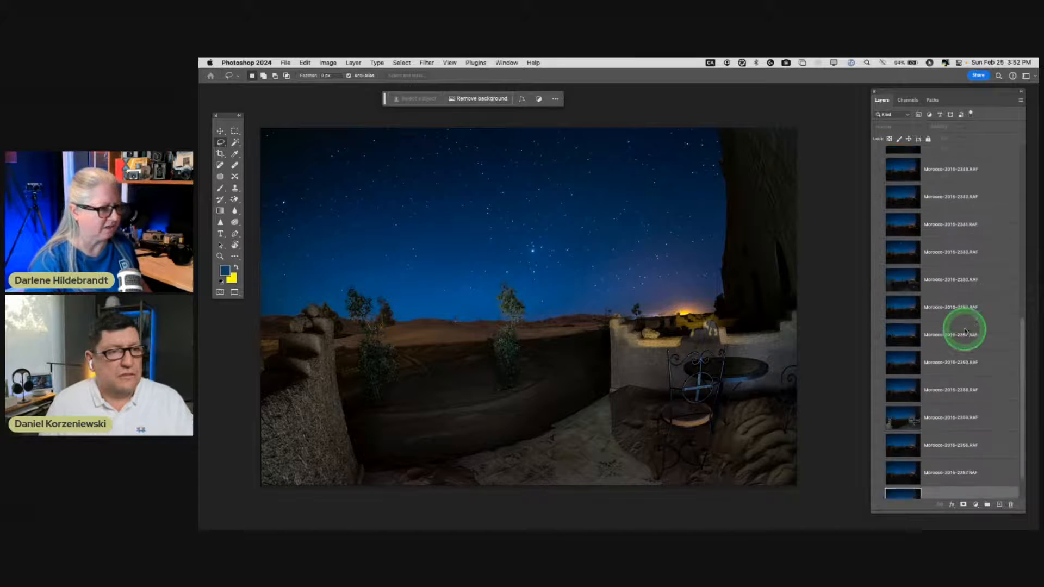
scroll(965, 328, "down", 5)
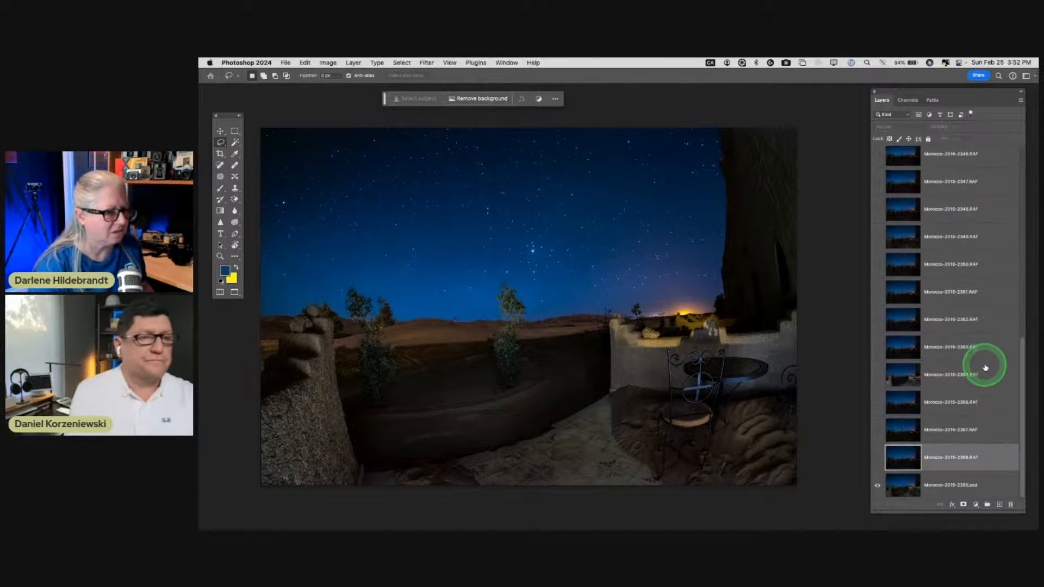
left_click_drag(985, 374, 967, 469)
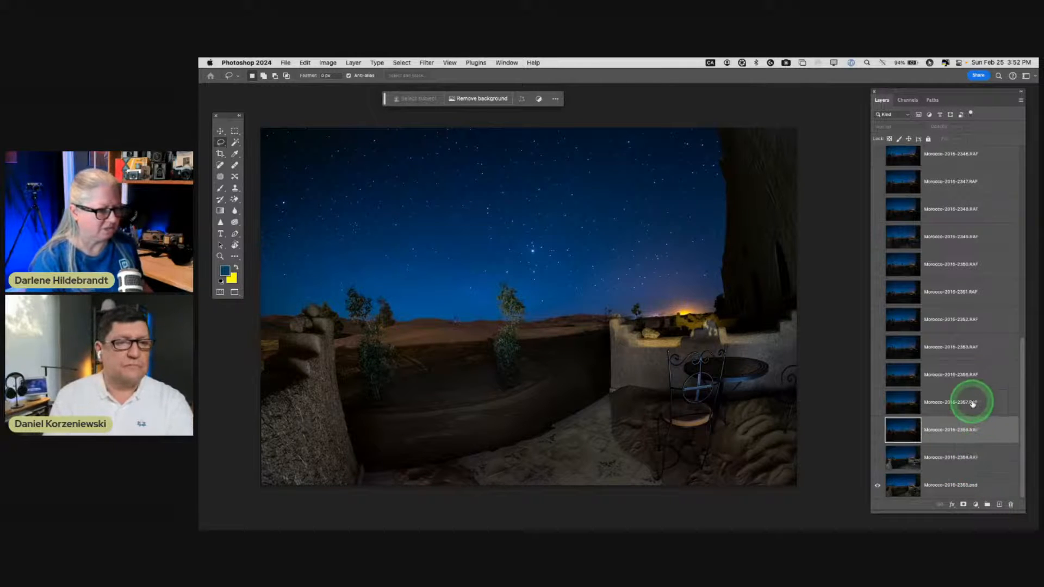
- Select all sky exposure layers above Morocco-2016-2354.RAF, make them visible, and set their blend mode to Lighten
scroll(973, 405, "up", 5)
left_click(978, 163, "shift")
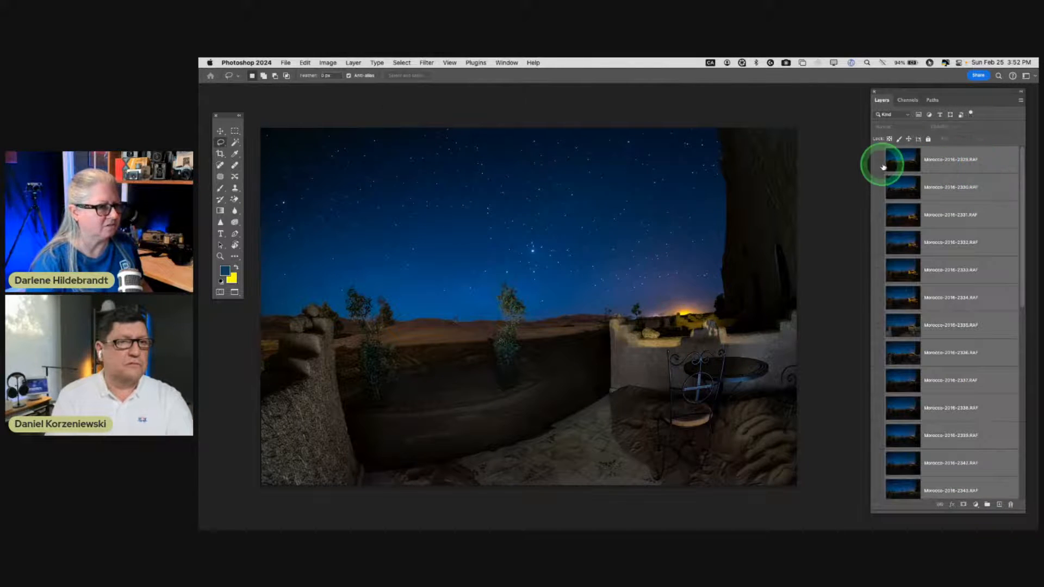
left_click(877, 161, "alt")
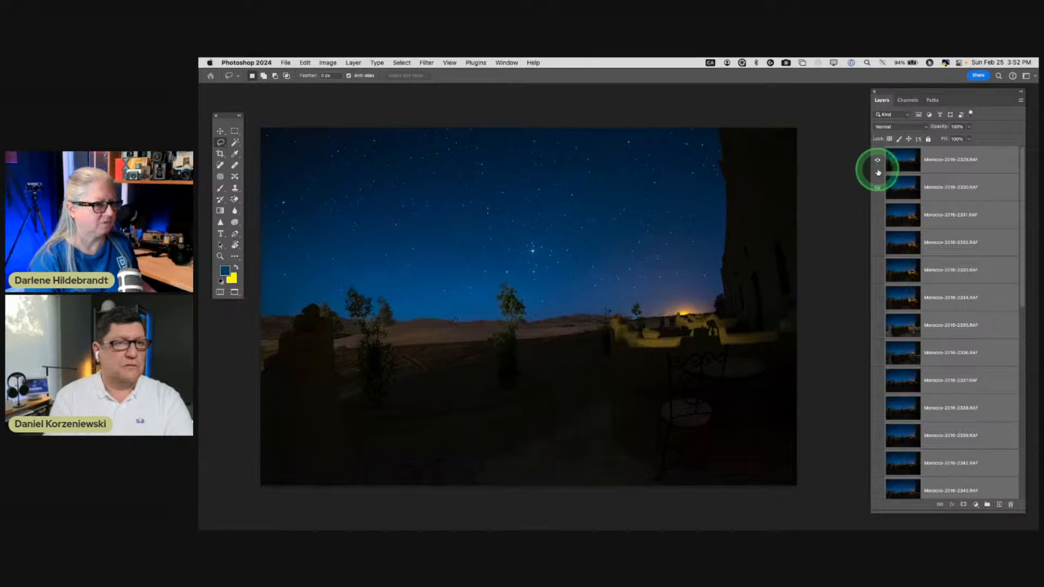
left_click(878, 189)
scroll(905, 258, "down", 10)
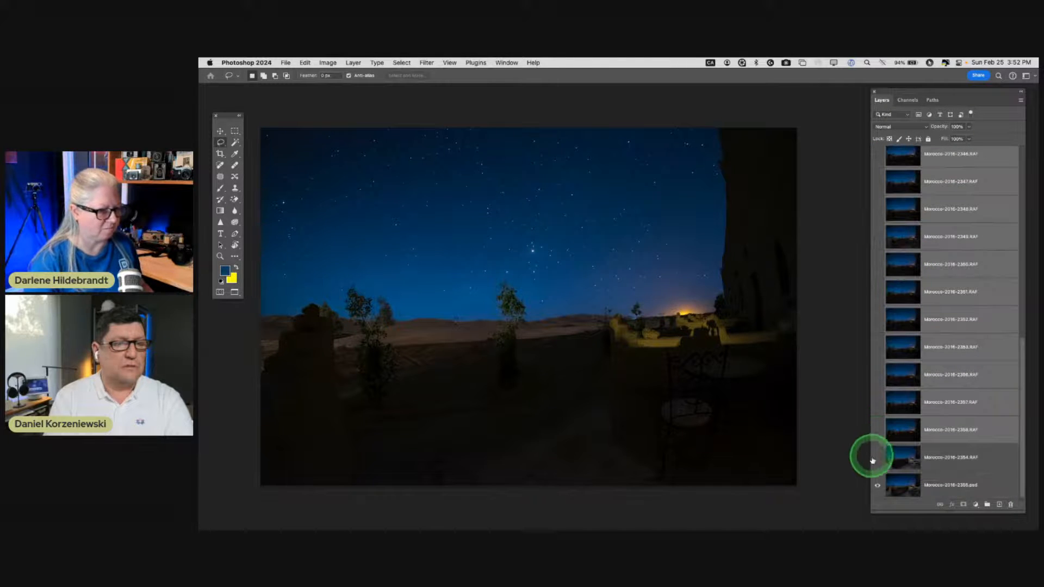
left_click_drag(878, 430, 874, 380)
scroll(876, 378, "down", 3)
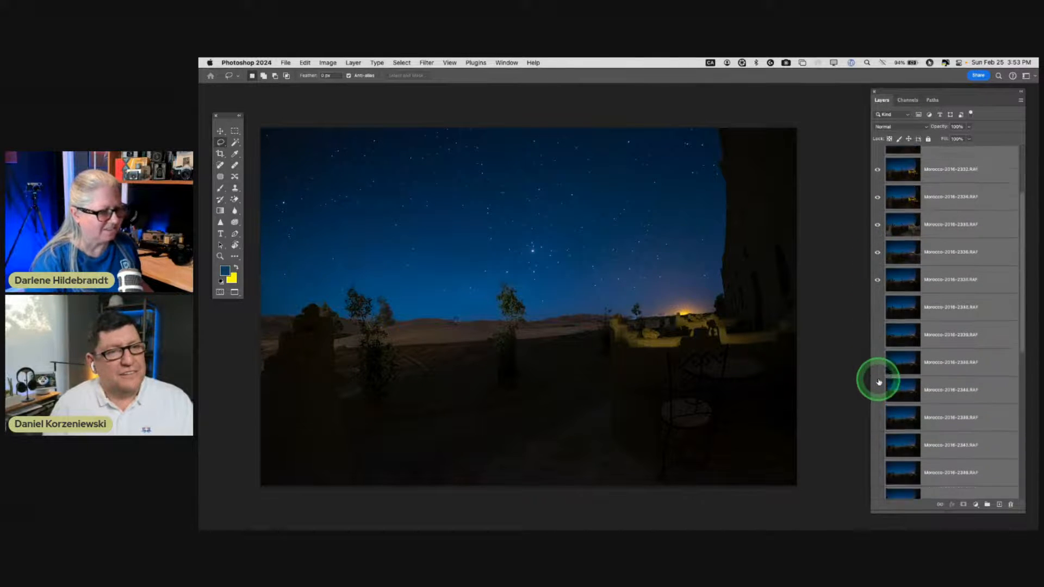
left_click_drag(877, 270, 961, 163)
scroll(874, 401, "down", 4)
scroll(958, 305, "down", 4)
left_click(898, 127)
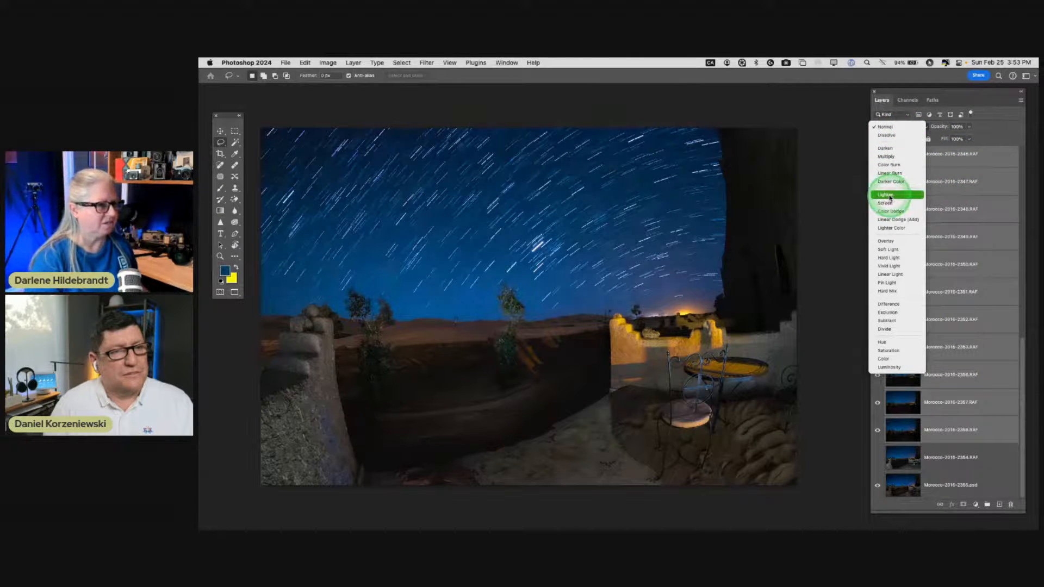
left_click(891, 197)
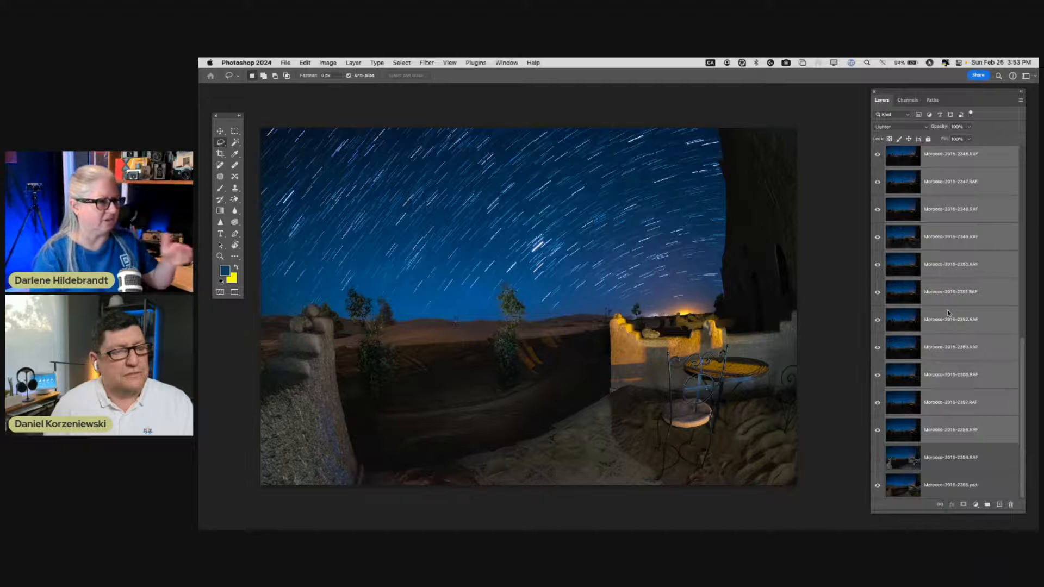
- Make the Morocco-2016-2354.RAF layer visible and set its blend mode to Lighten
left_click_drag(949, 313, 982, 459)
left_click(981, 460)
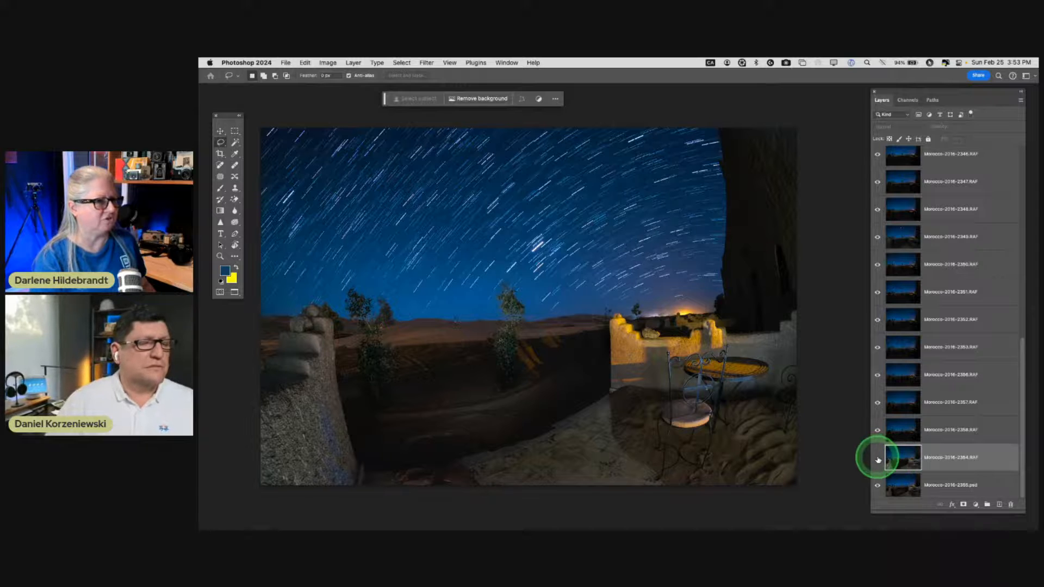
left_click(877, 457)
left_click(892, 126)
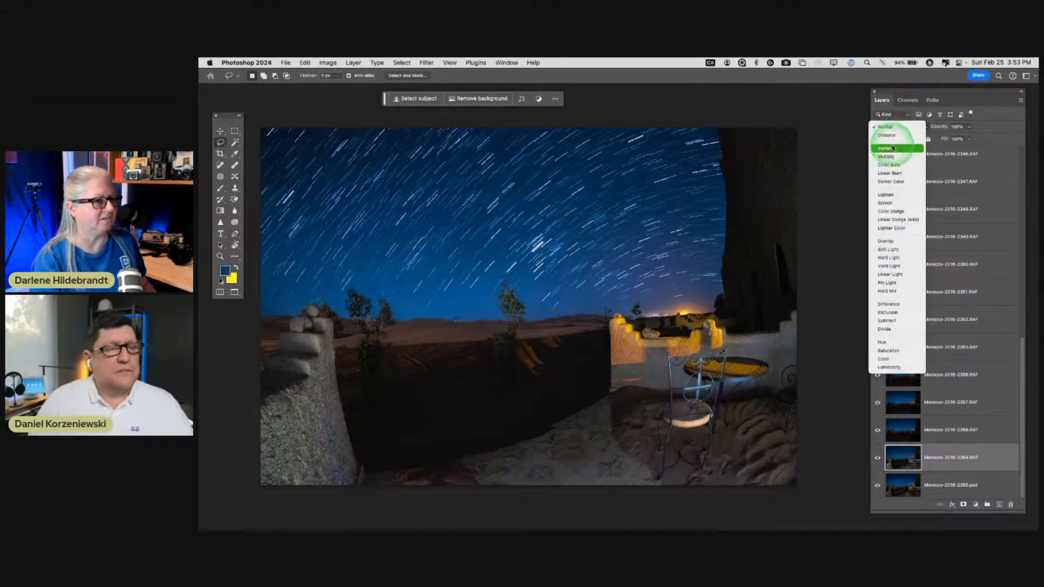
left_click(886, 194)
- Compare the terrace foreground with and without the Morocco-2016-2354.RAF layer, and briefly check the layer directly above it
left_click(877, 458)
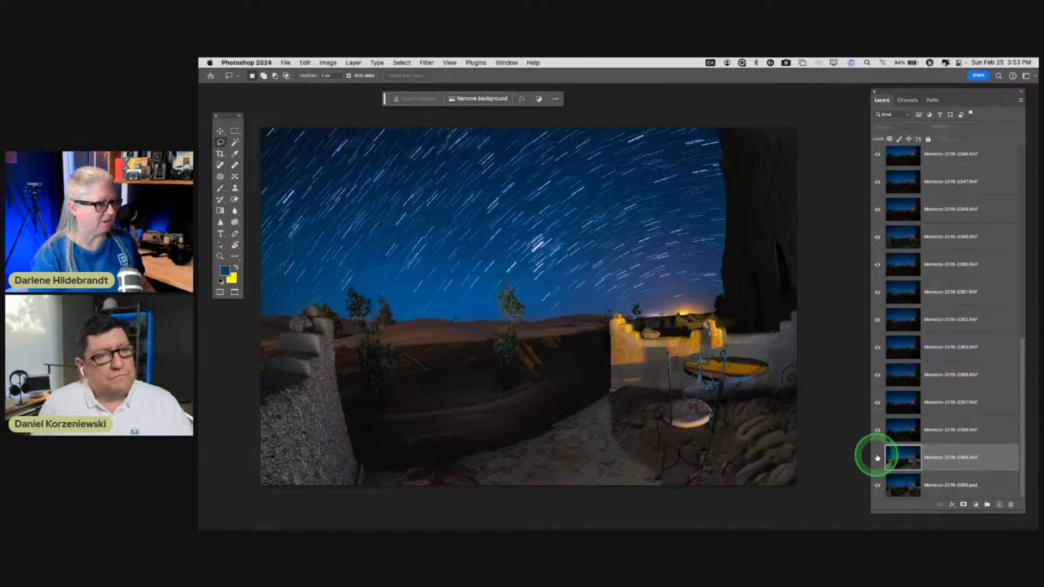
left_click(877, 458)
left_click(877, 457)
left_click(877, 458)
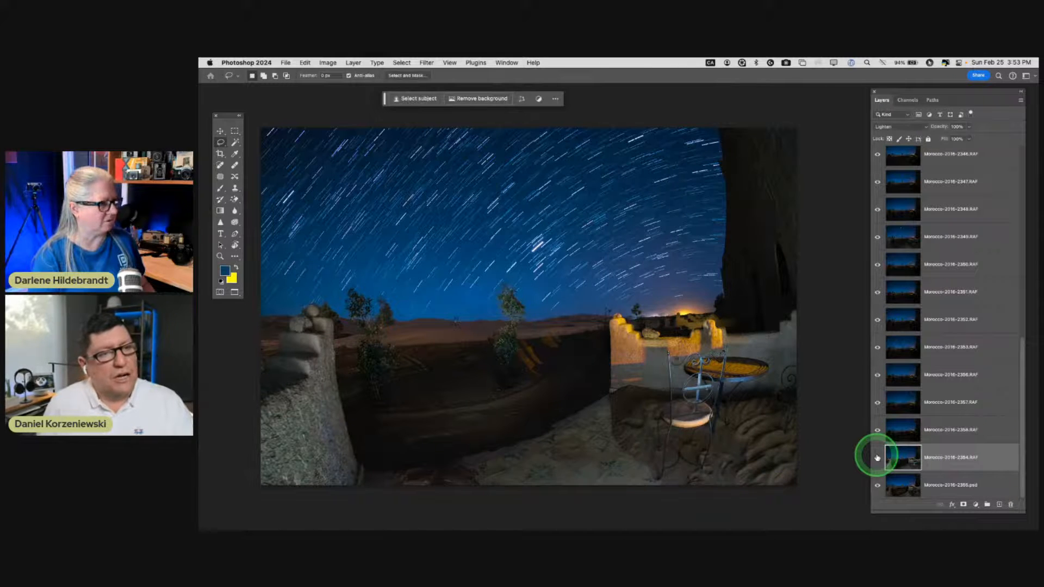
left_click(877, 457)
left_click(877, 433)
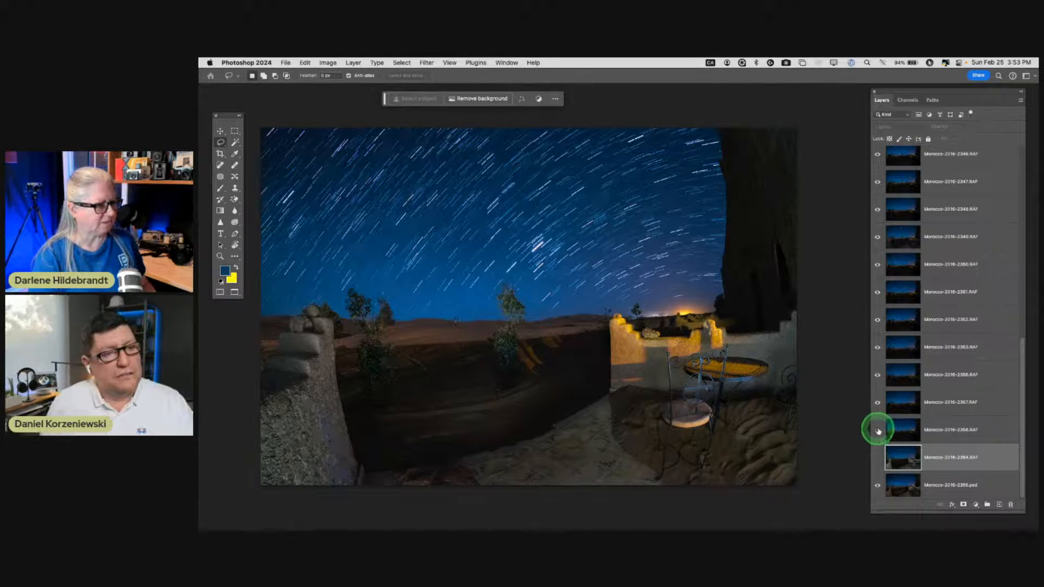
left_click(878, 432)
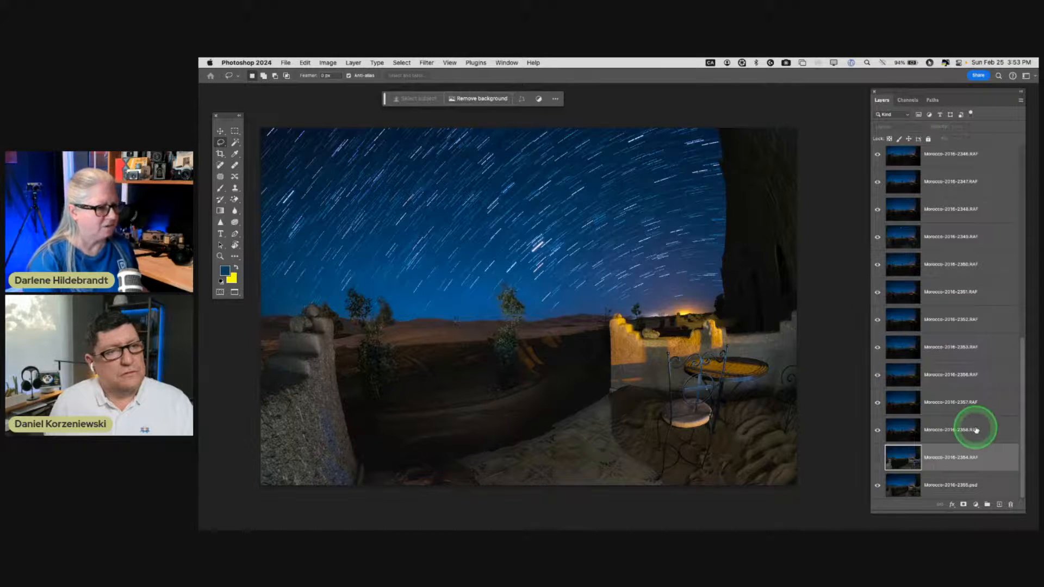
left_click(877, 457)
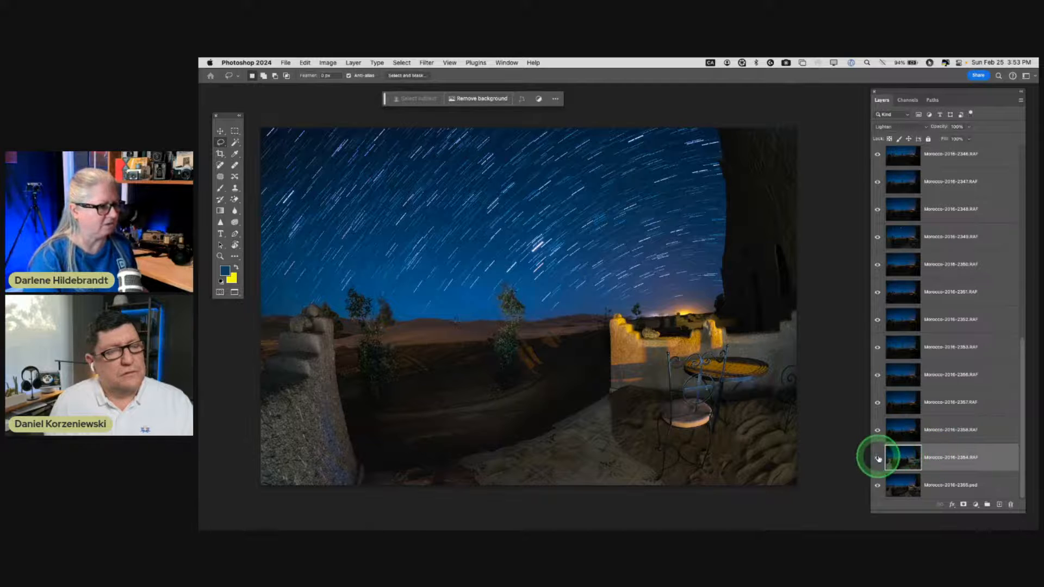
left_click(878, 458)
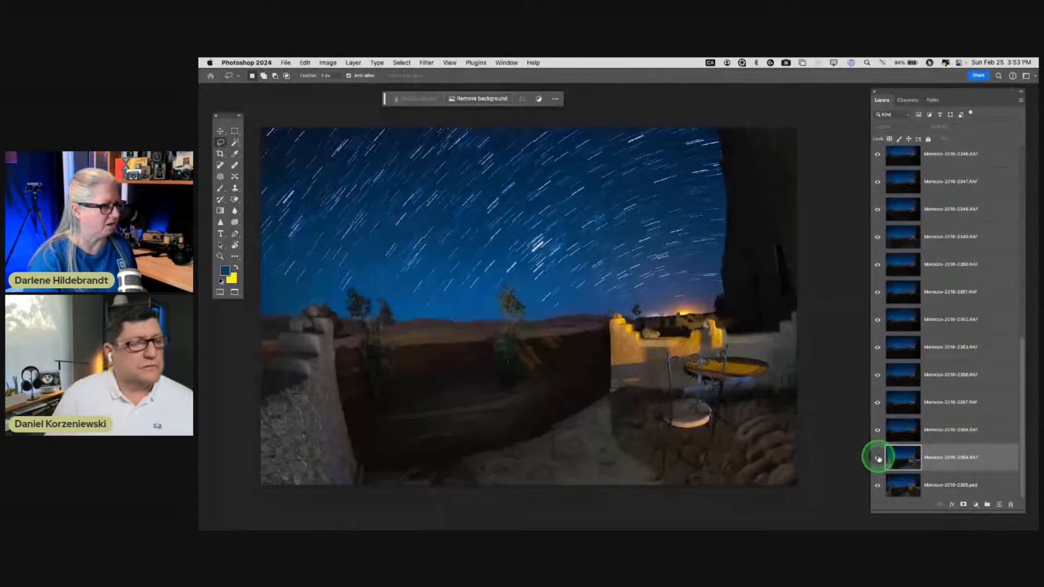
left_click(878, 459)
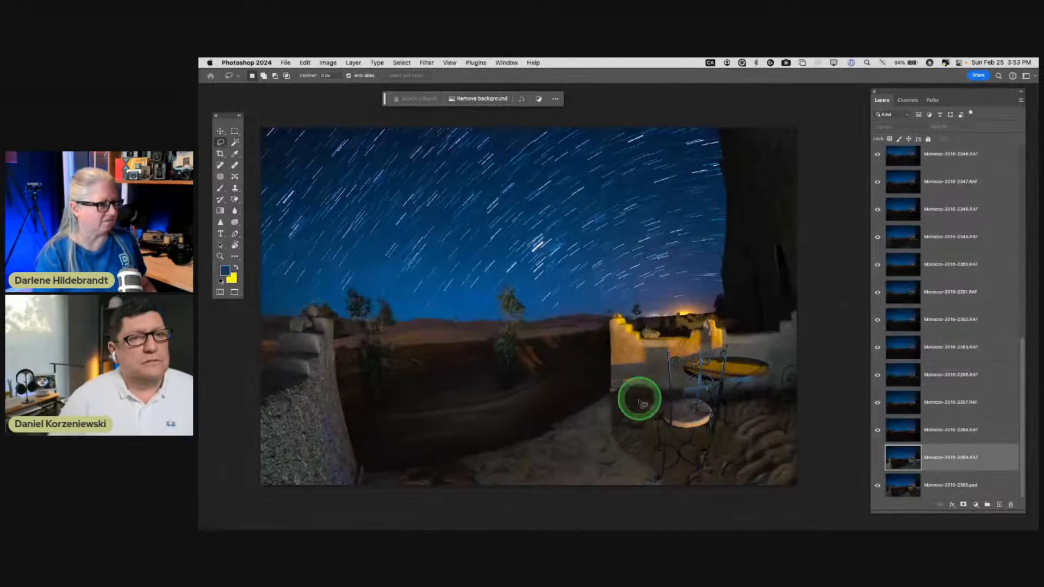
- Show the Morocco-2016-2354.RAF layer again and lower its opacity to about 22%
left_click(877, 458)
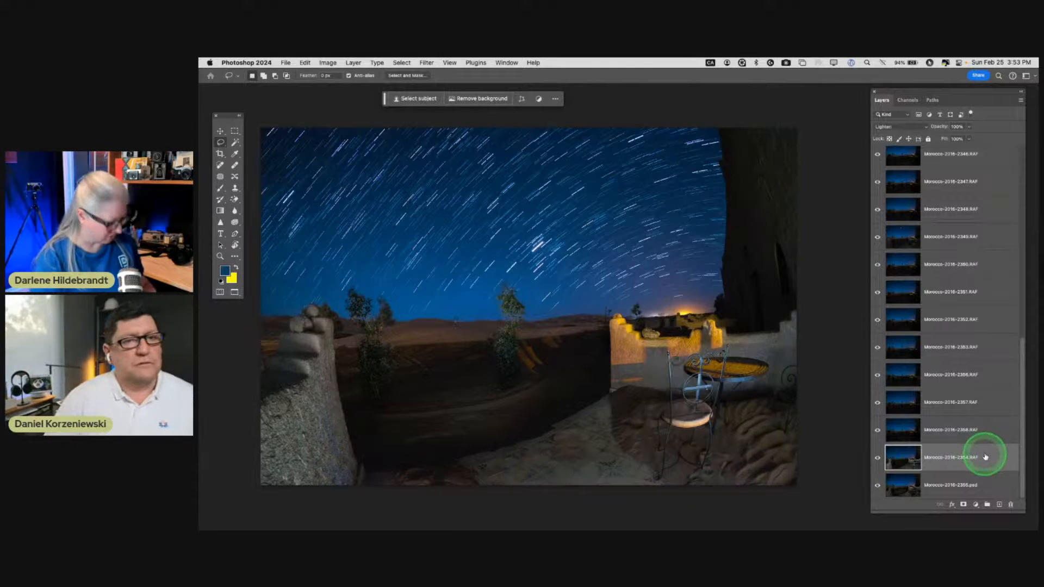
key("v")
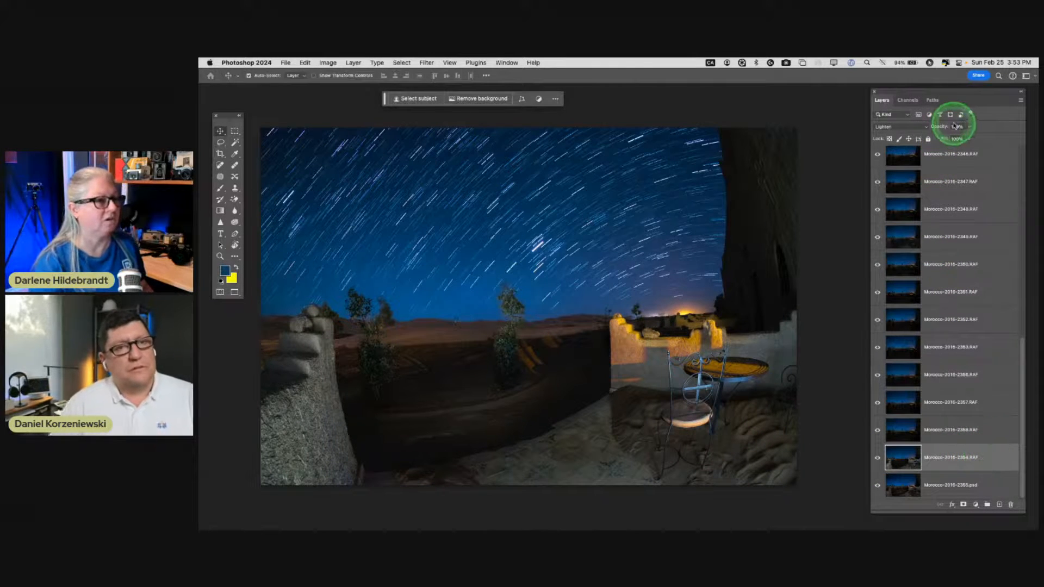
left_click_drag(971, 130, 939, 139)
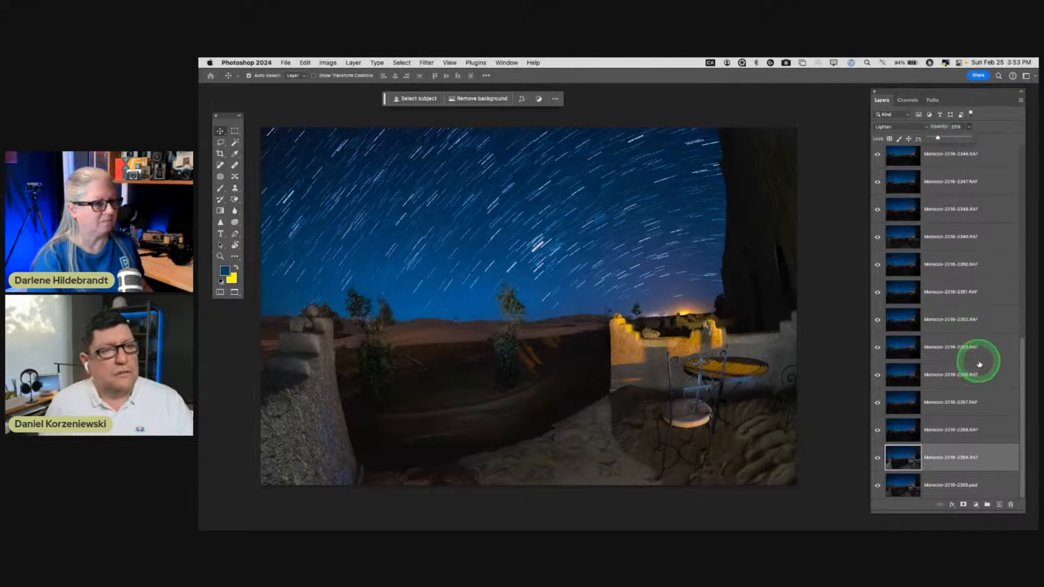
- Select the topmost layer, Morocco-2016-2329.RAF, and compare the star trails with and without it
scroll(979, 361, "up", 5)
left_click(992, 168)
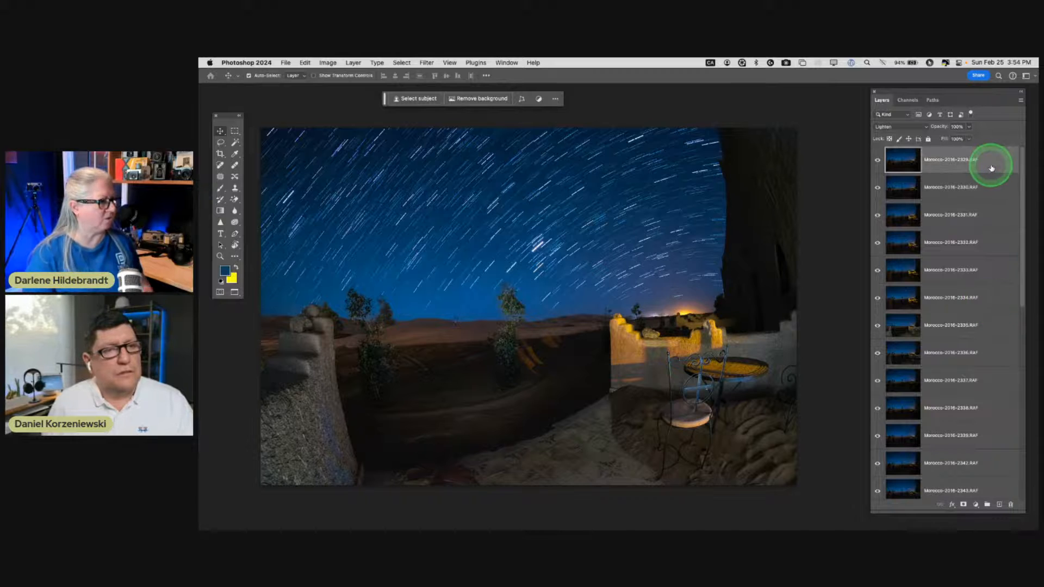
left_click(971, 173)
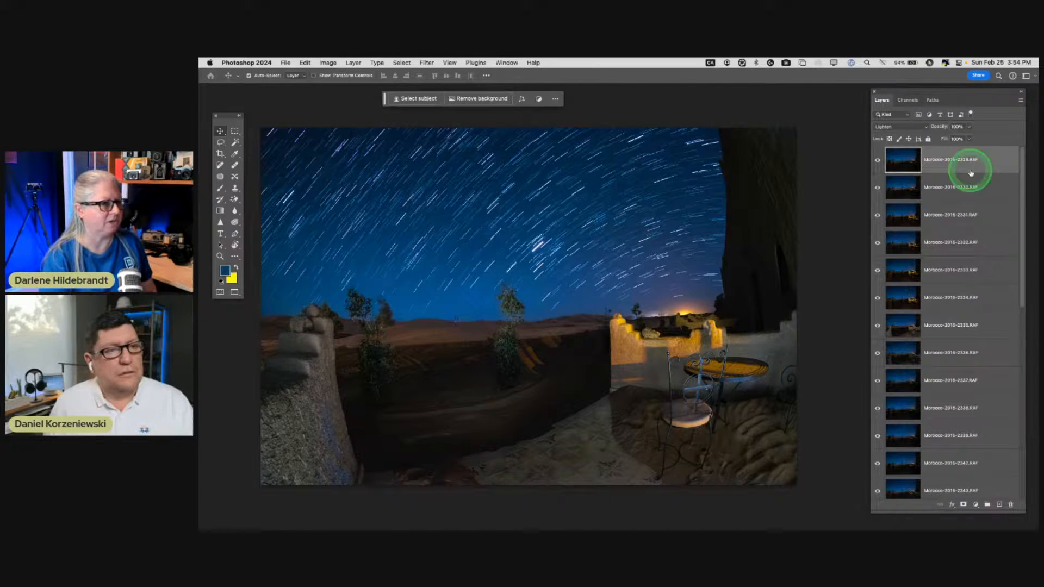
left_click(877, 161)
left_click(877, 160)
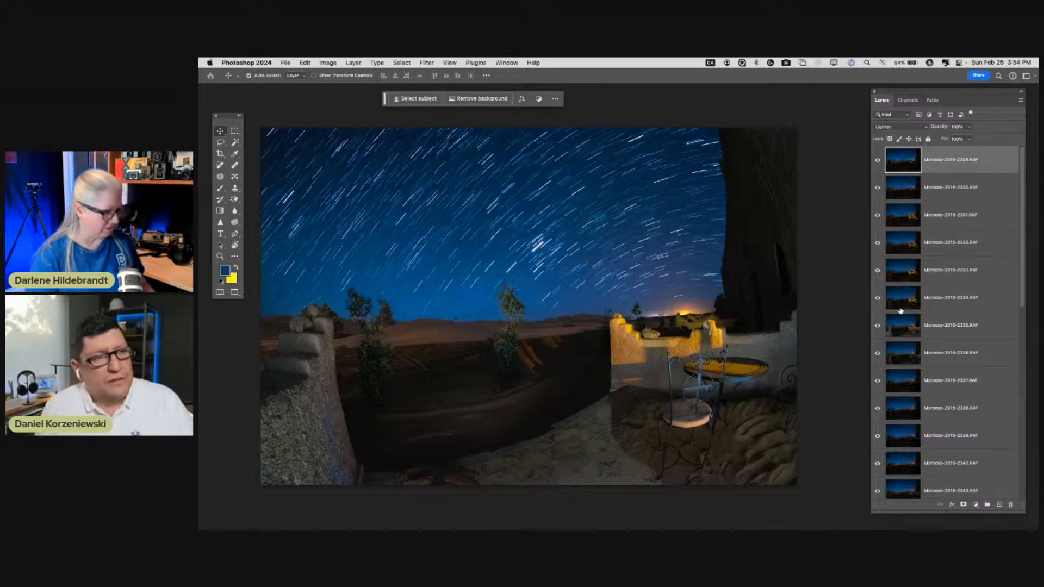
- Save the layered star trail composite and preview it in full screen before returning to the standard screen mode
key("super")
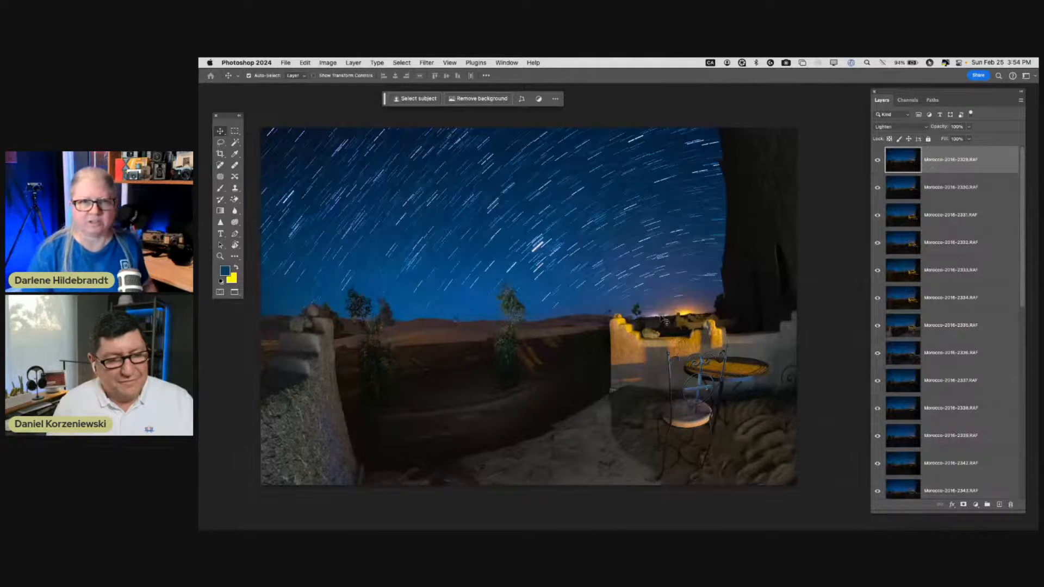
key("f")
key("f")
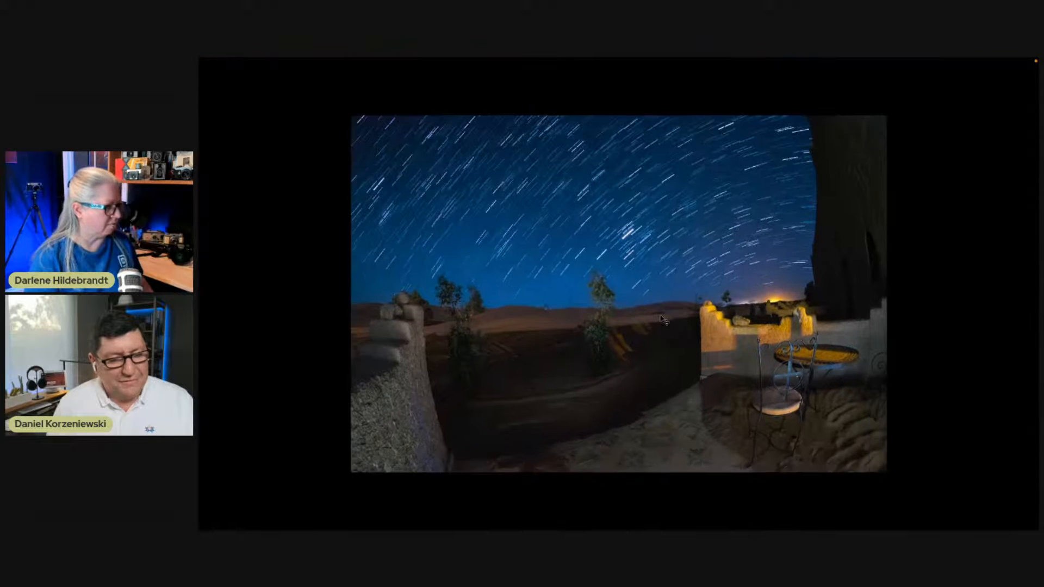
key("f")
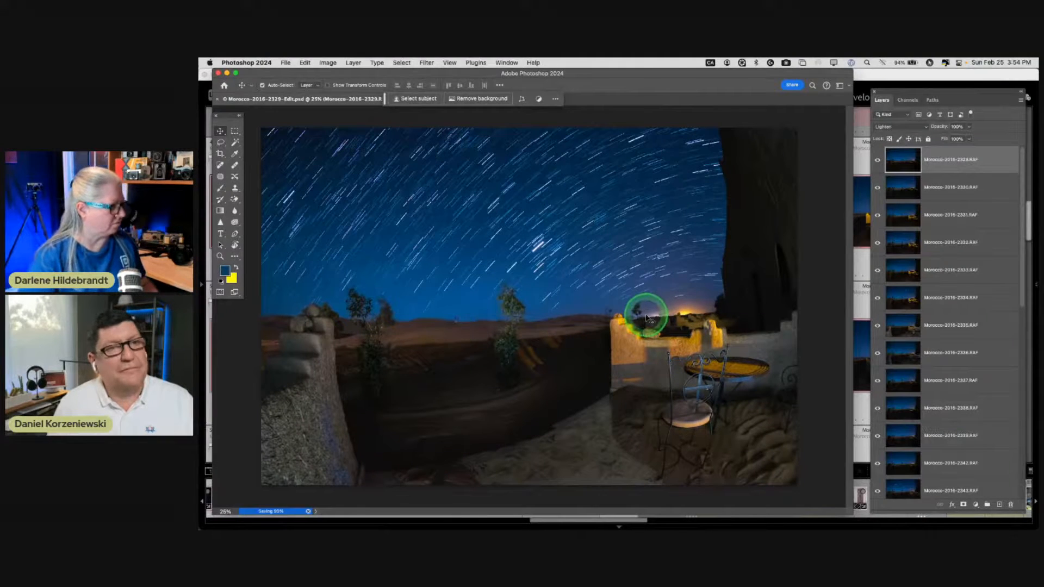
left_click(647, 318)
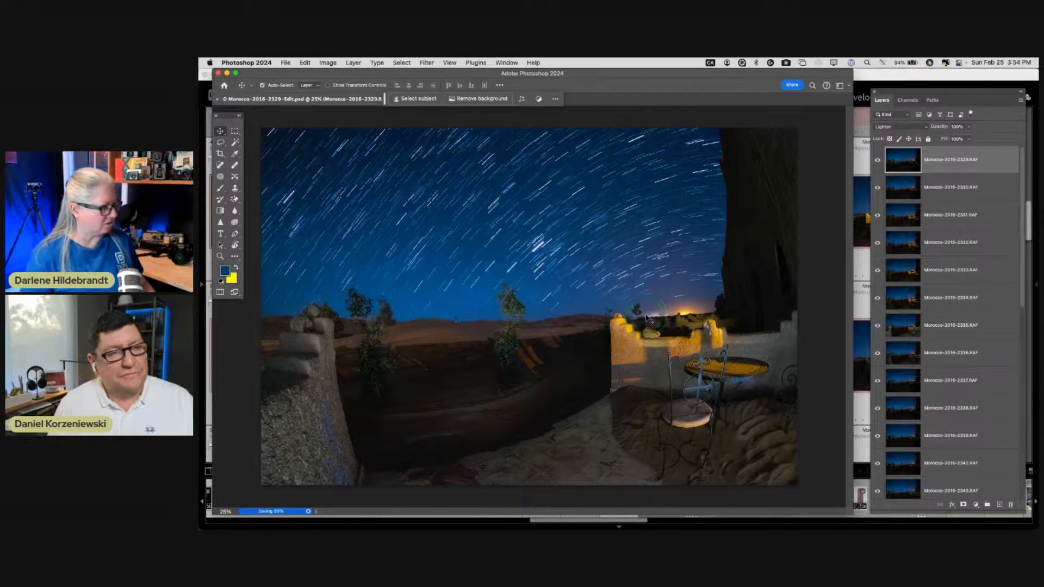
left_click_drag(647, 318, 647, 319)
- Switch to Lightroom Classic and look through the selected night terrace exposures in the library grid
key("super+Tab")
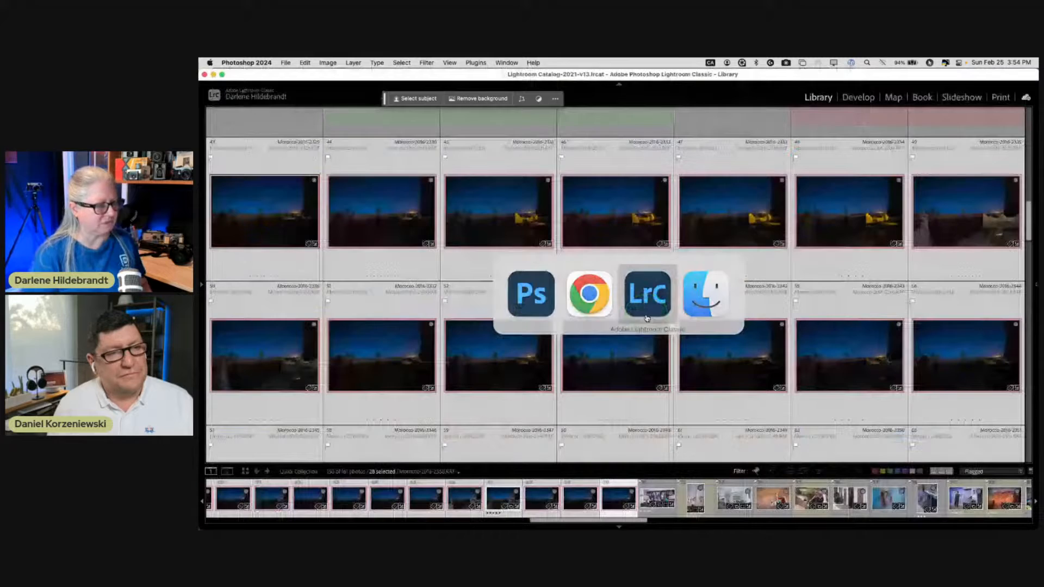
left_click(646, 311)
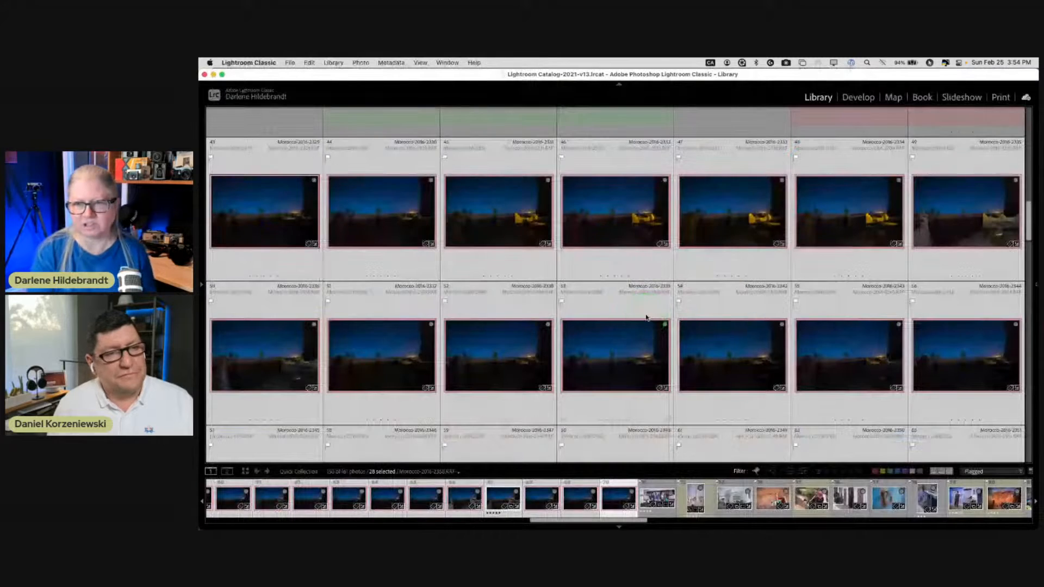
left_click(656, 293)
scroll(657, 296, "down", 5)
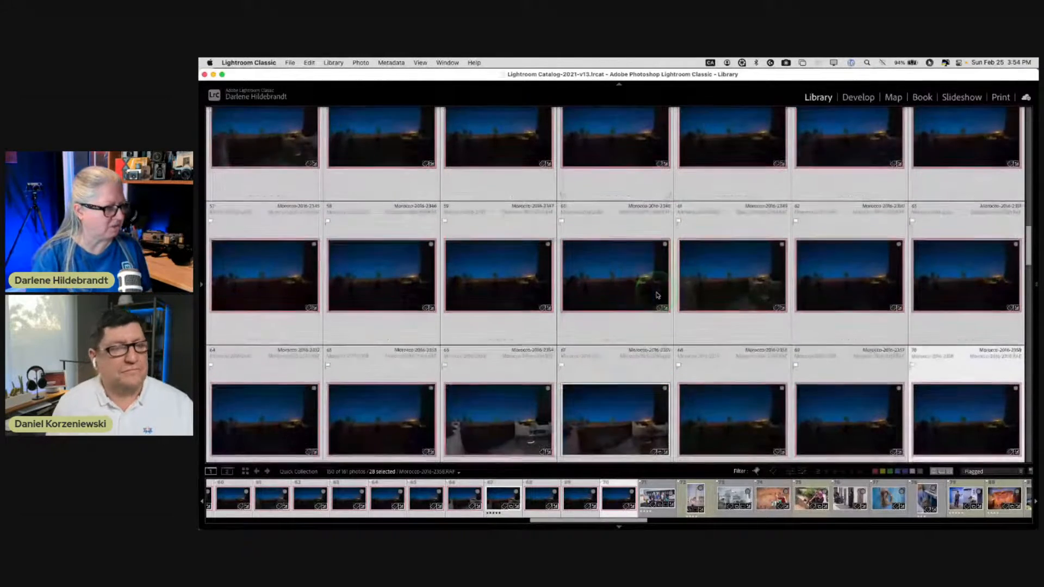
scroll(657, 296, "down", 3)
scroll(656, 295, "up", 8)
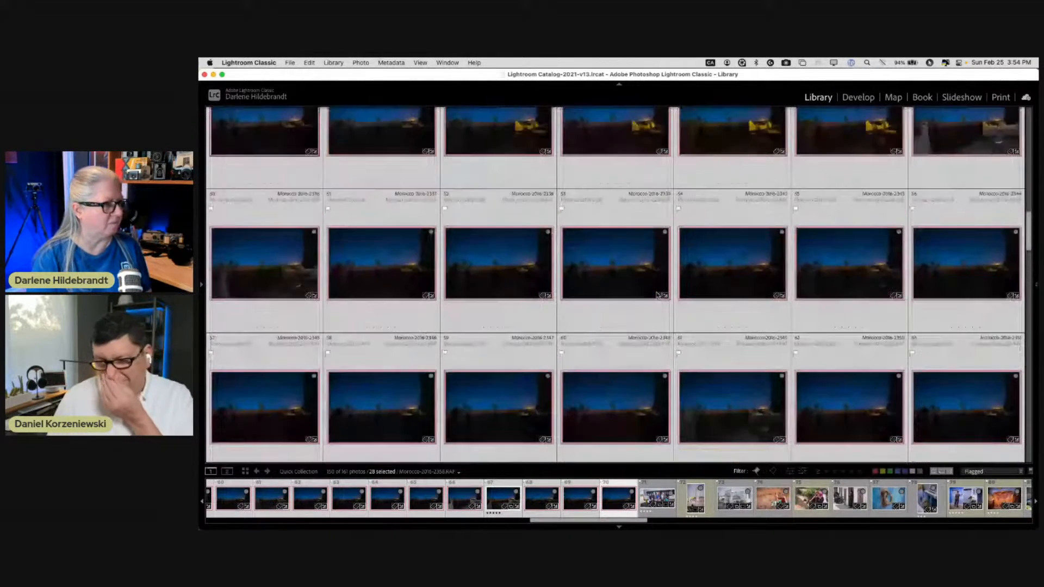
scroll(656, 296, "down", 3)
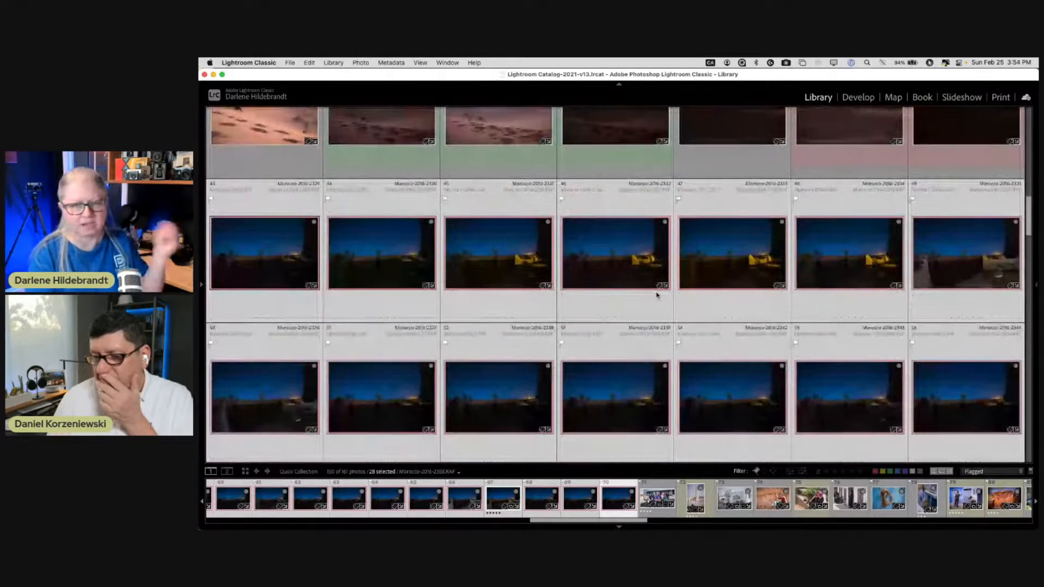
scroll(657, 296, "down", 5)
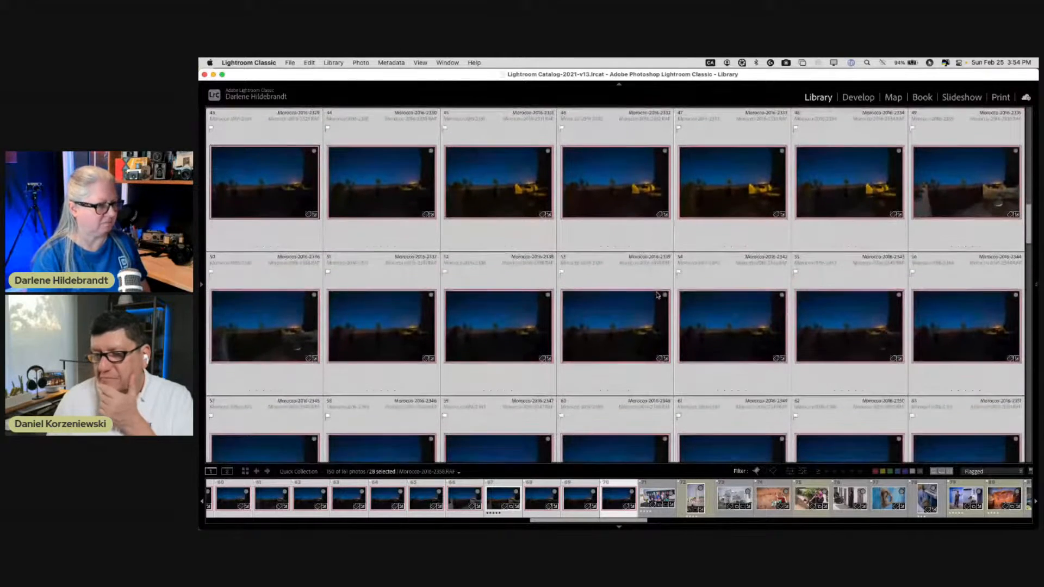
- Turn off the Flagged filter in the library so the full collection is shown
scroll(656, 296, "down", 2)
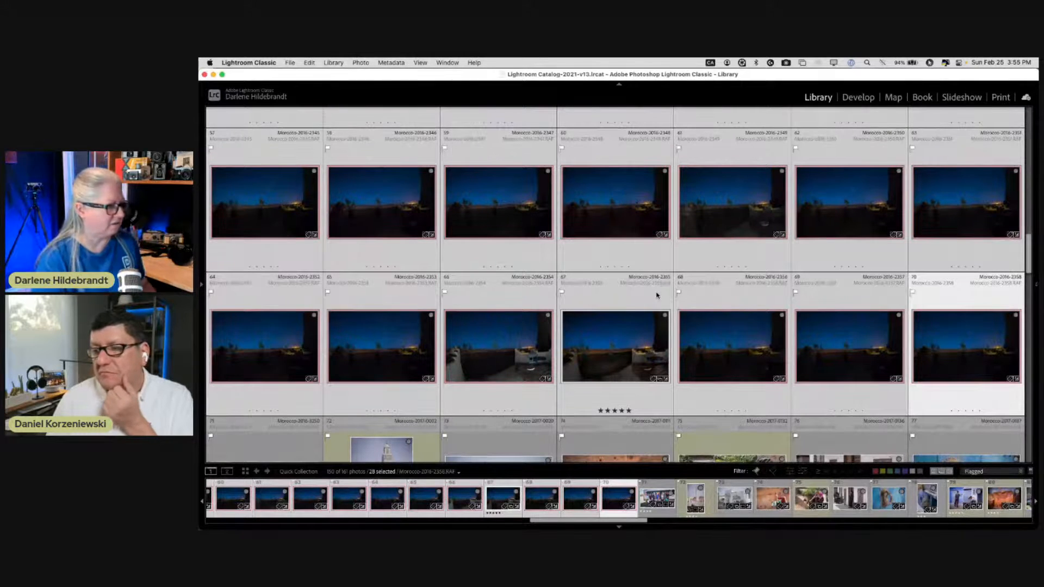
scroll(656, 295, "down", 2)
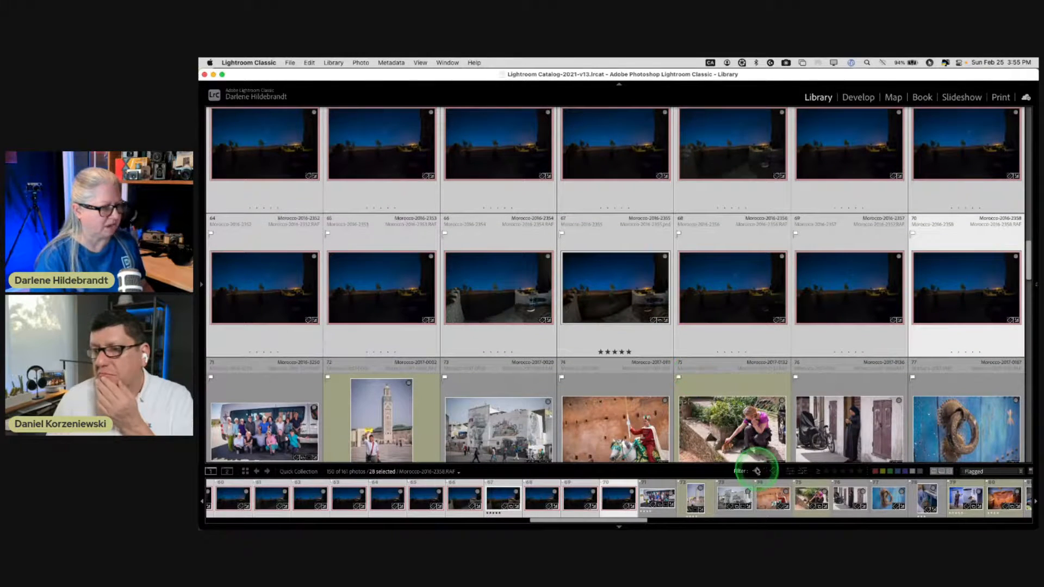
left_click(756, 471)
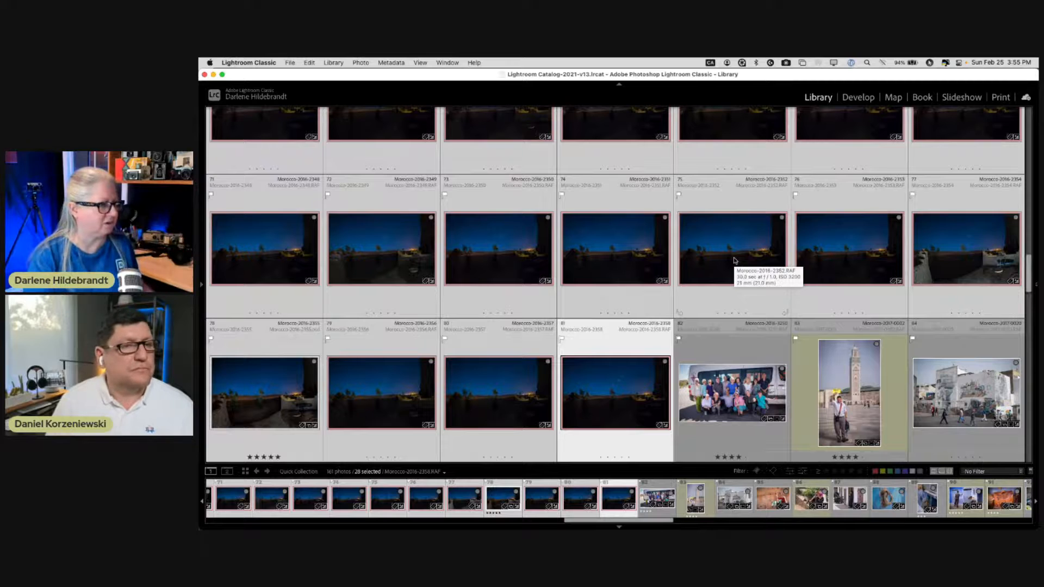
scroll(735, 261, "down", 1)
- Check the composite's save progress in Photoshop, and switch to Chrome to review the Morocco, Cuba and Japan photo tours
key("super+Tab")
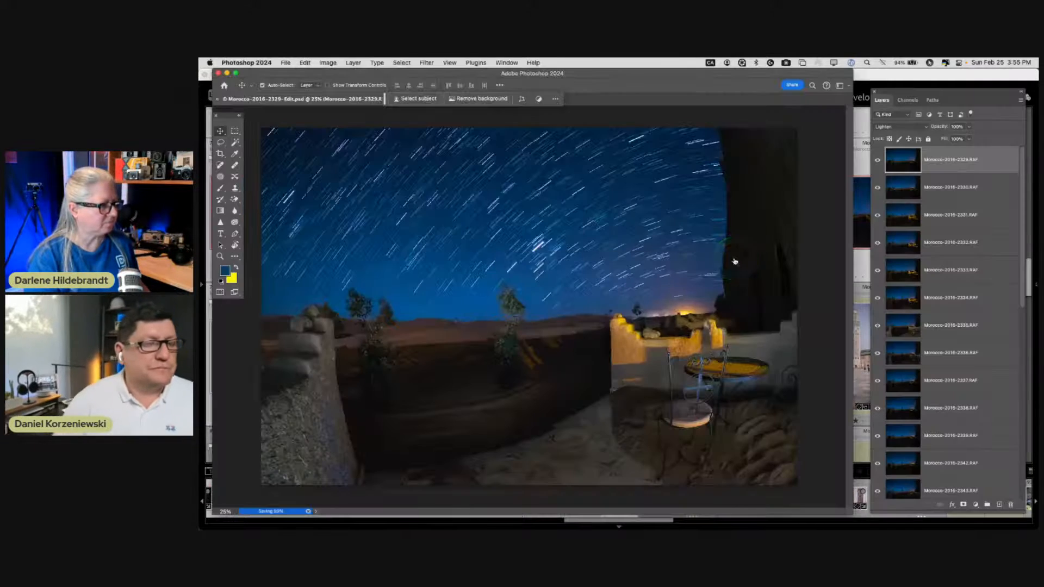
left_click(735, 261)
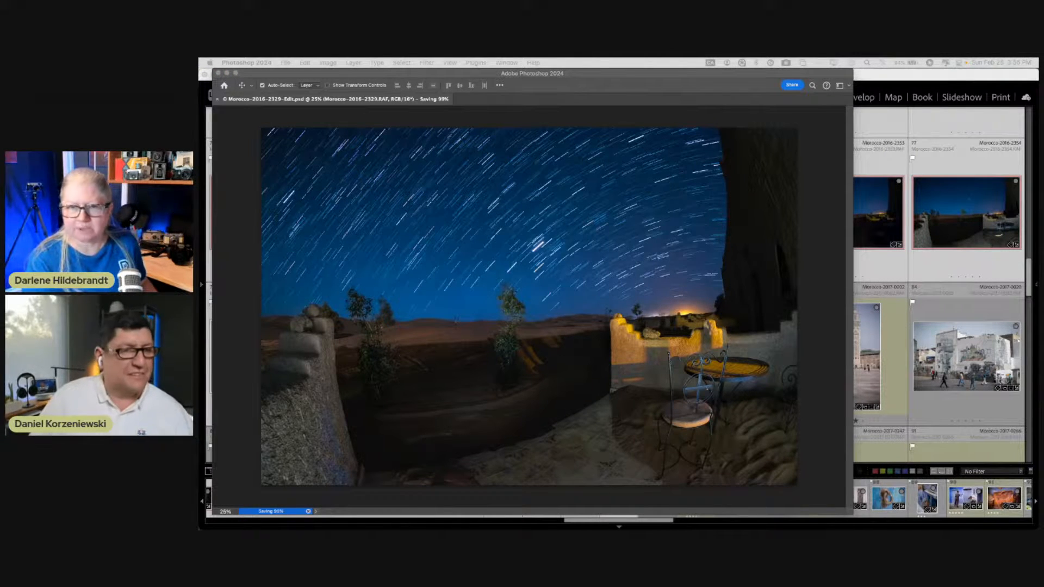
key("super+Tab")
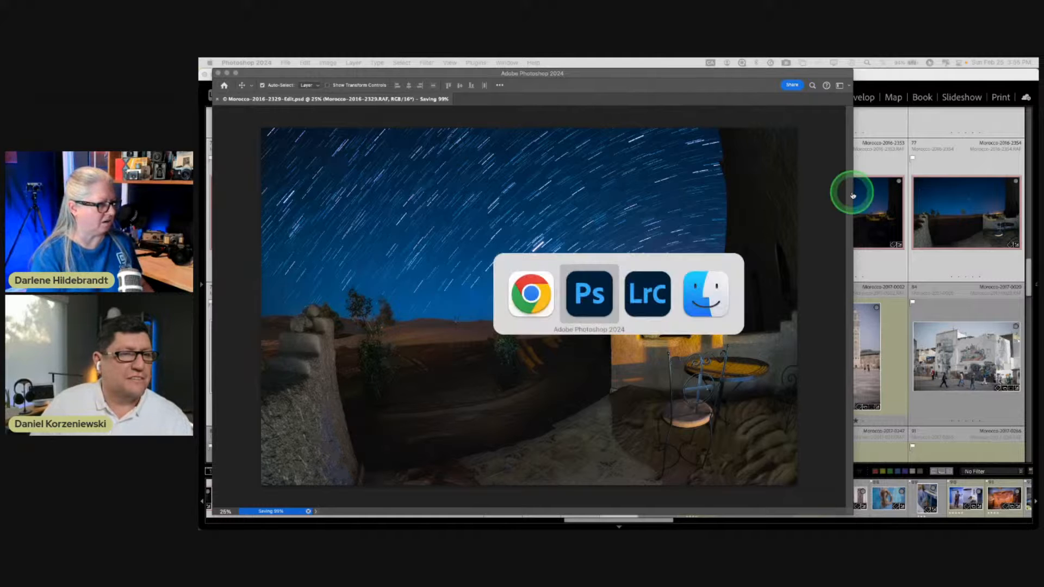
key("super+Tab")
key("super+Tab")
key("super+Tab")
key("super+Tab")
key("super+Tab")
key("super+Tab")
key("super+Tab")
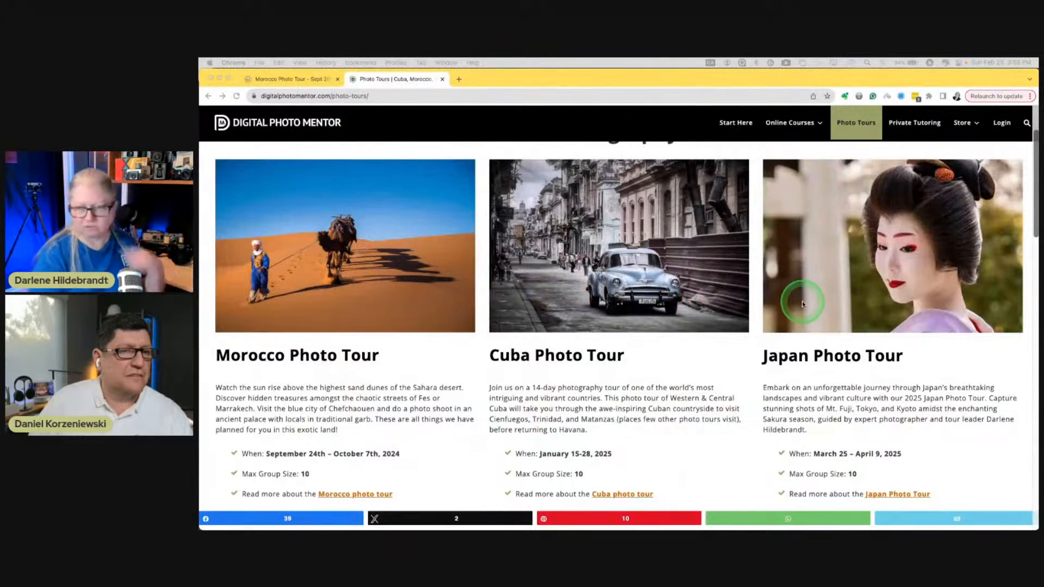
scroll(801, 302, "down", 2)
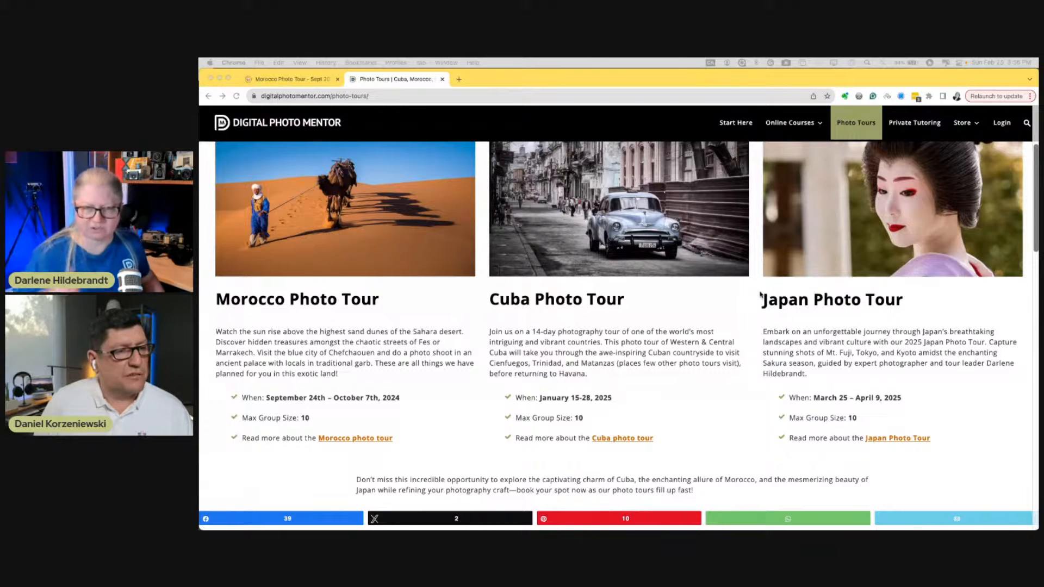
left_click(760, 294)
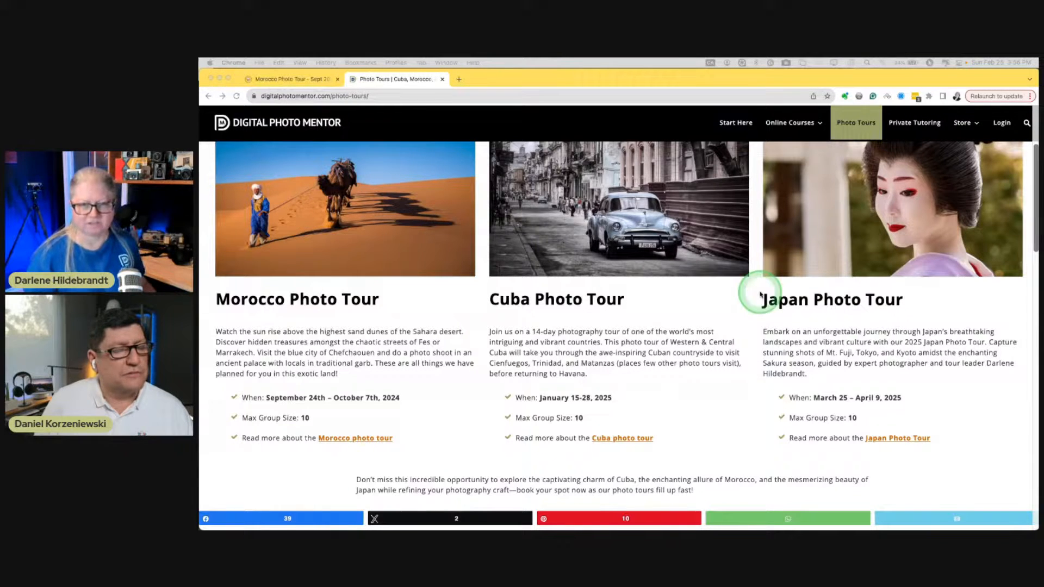
- Return to Photoshop and agree to save the oversized composite in Large Document Format (.psb)
key("super+Tab")
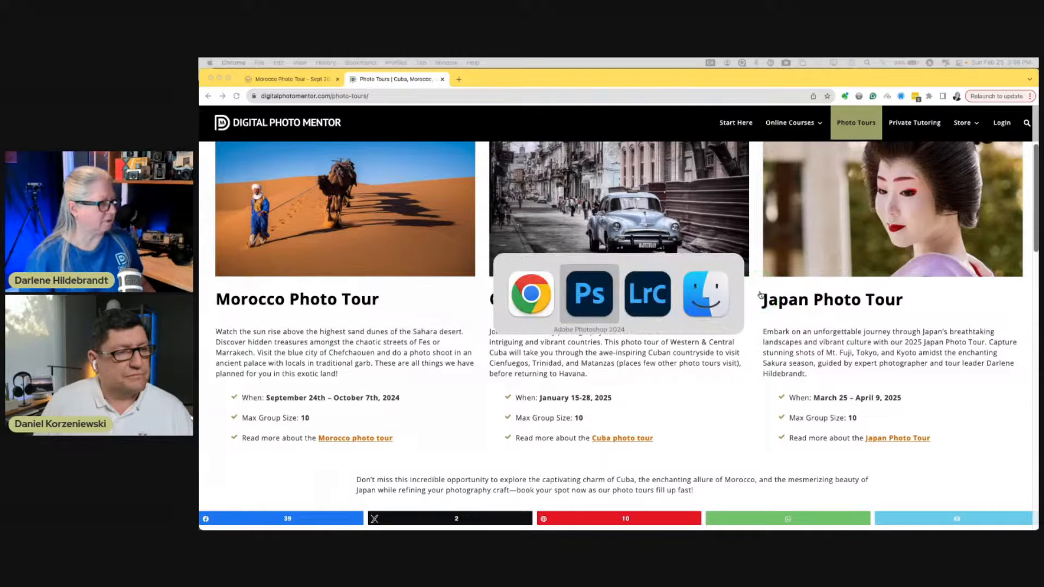
left_click(760, 294)
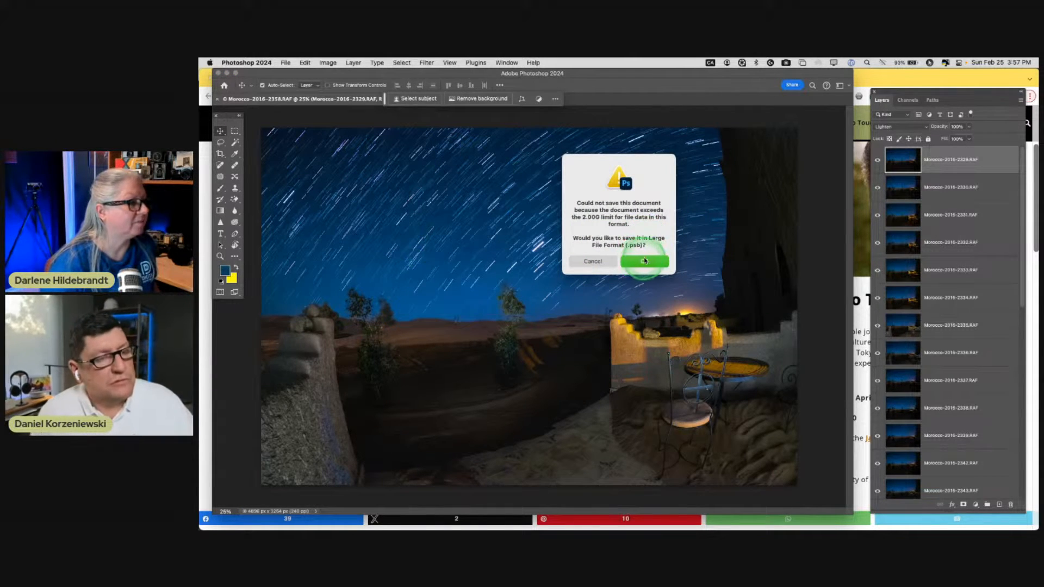
left_click(644, 261)
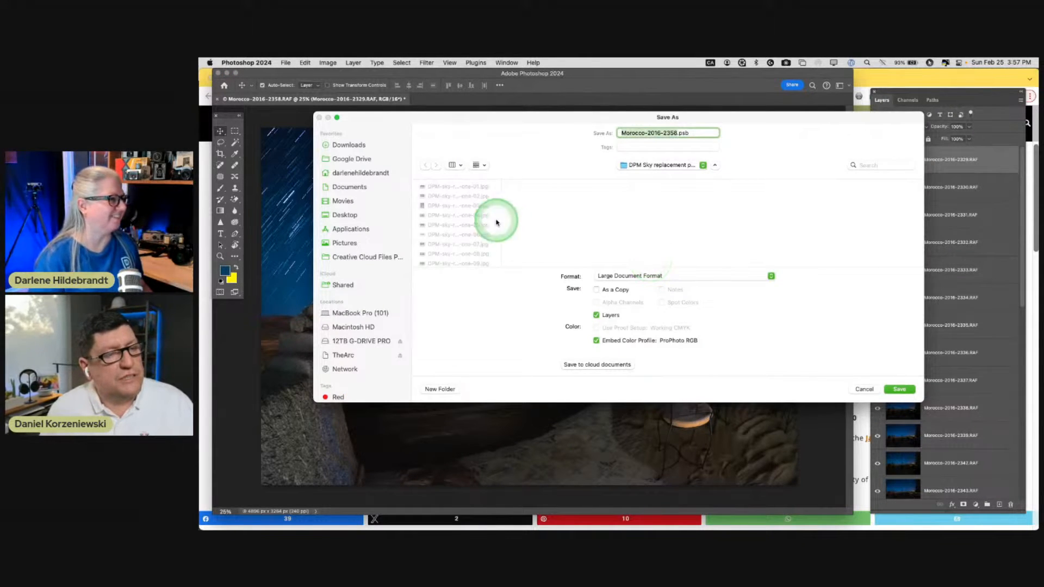
- Save the composite as Morocco-2016-2358.psb on 12TB G-DRIVE PRO in Photos > DPM tours > Morocco > 2016
scroll(380, 210, "down", 3)
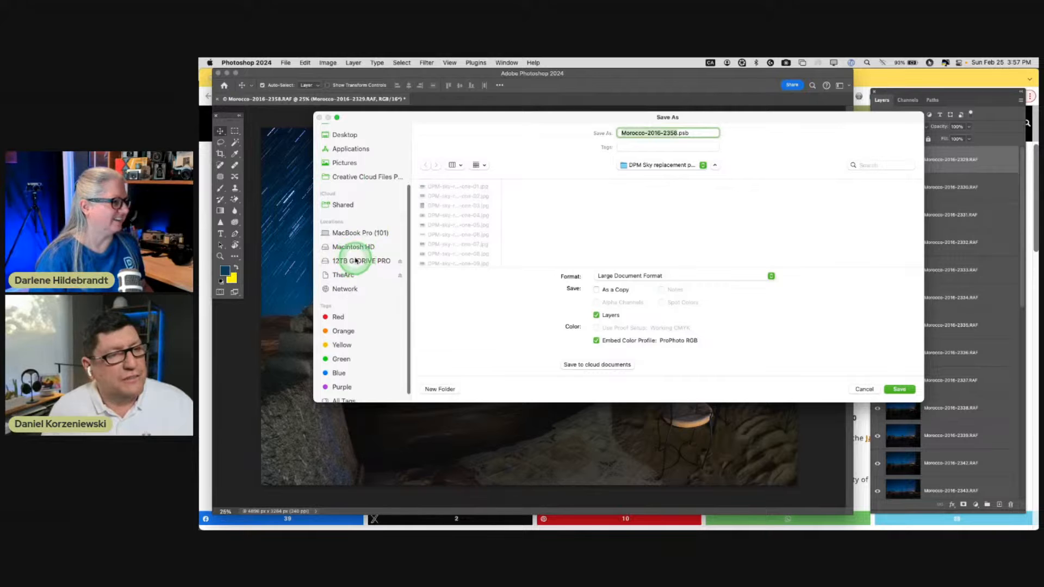
left_click(356, 260)
scroll(456, 227, "down", 2)
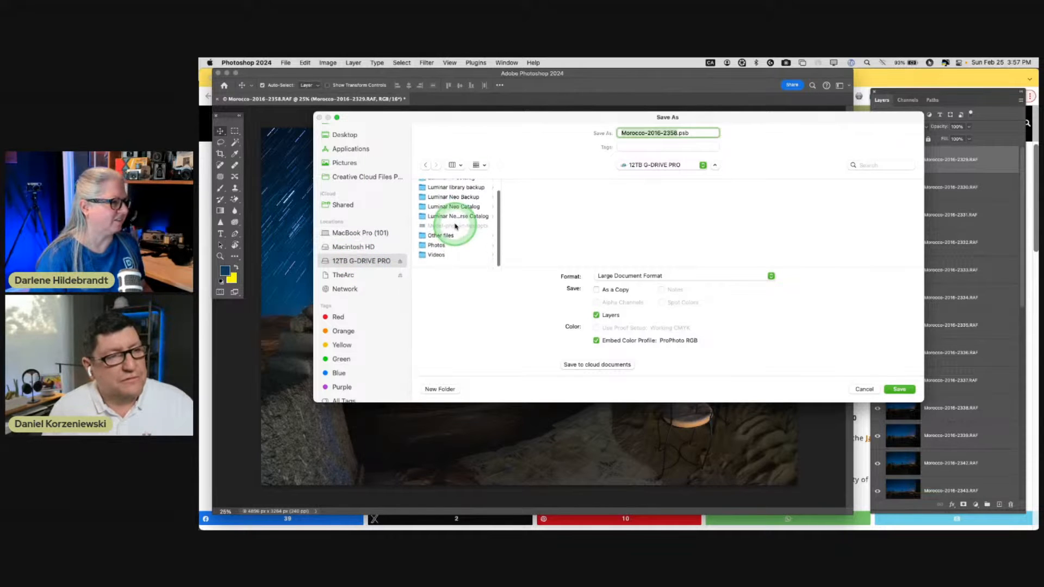
left_click(439, 249)
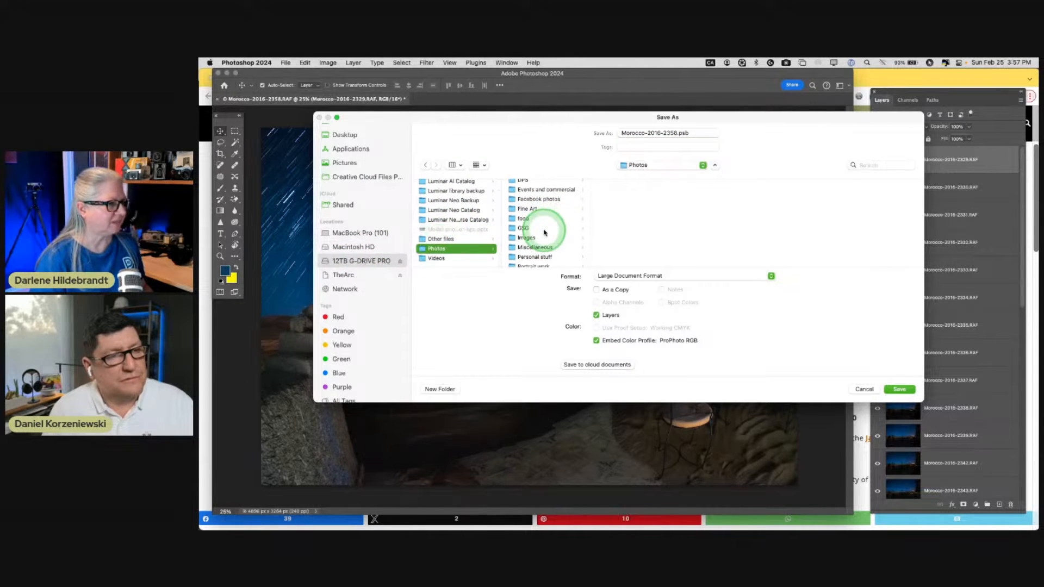
scroll(545, 233, "down", 5)
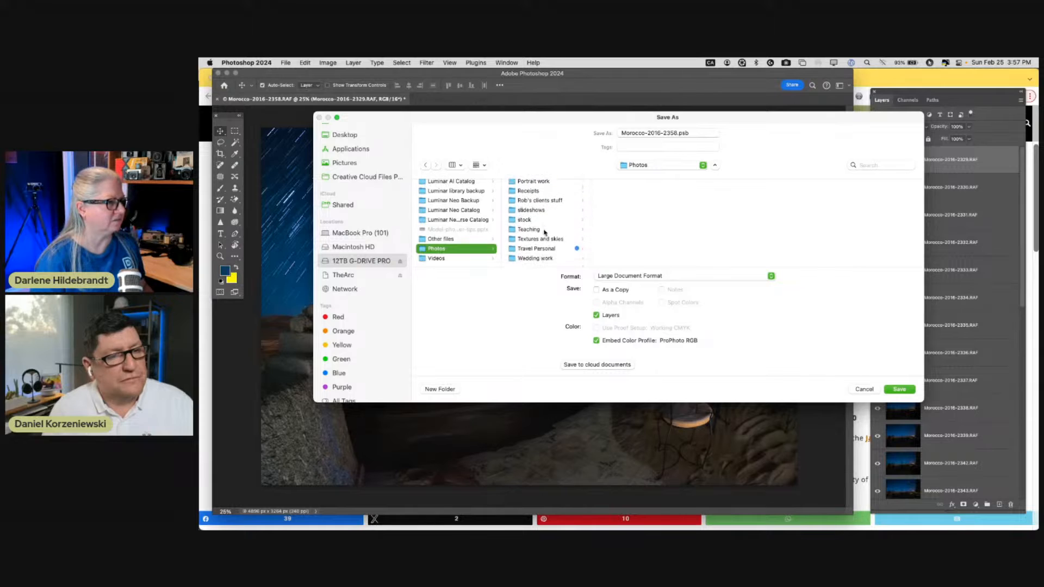
scroll(544, 232, "up", 5)
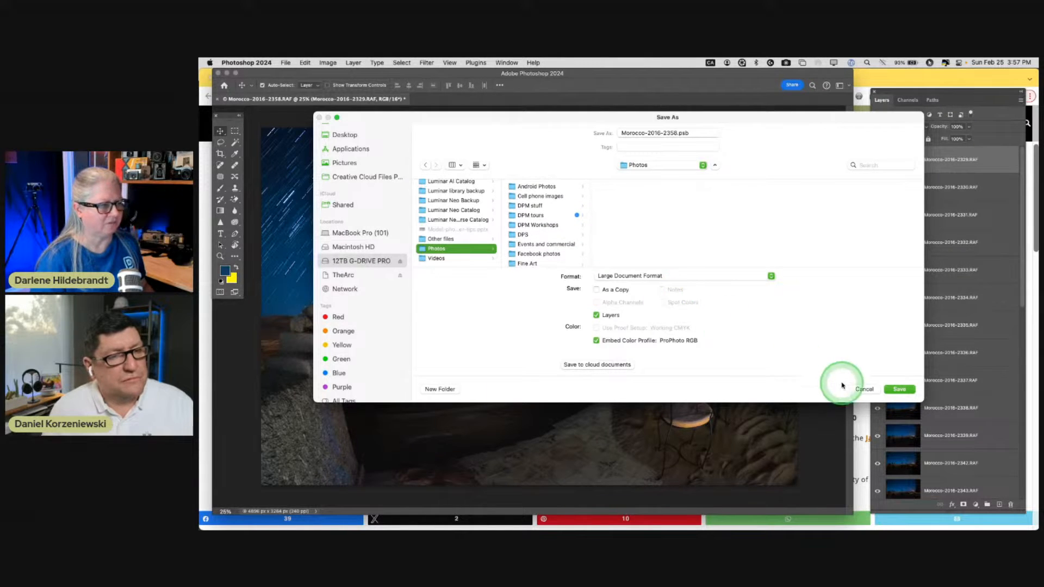
left_click(532, 216)
scroll(622, 230, "down", 5)
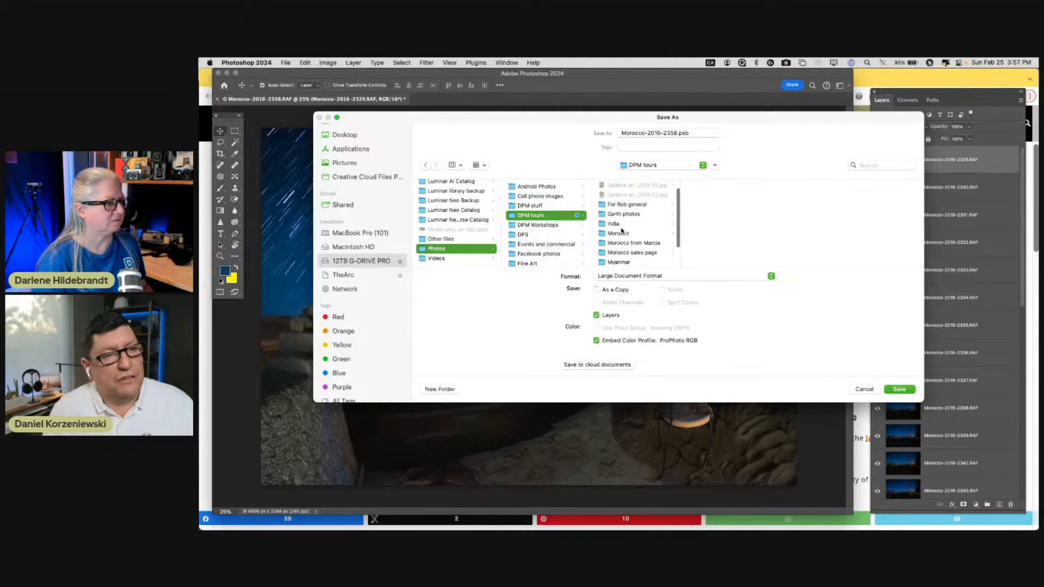
left_click(615, 193)
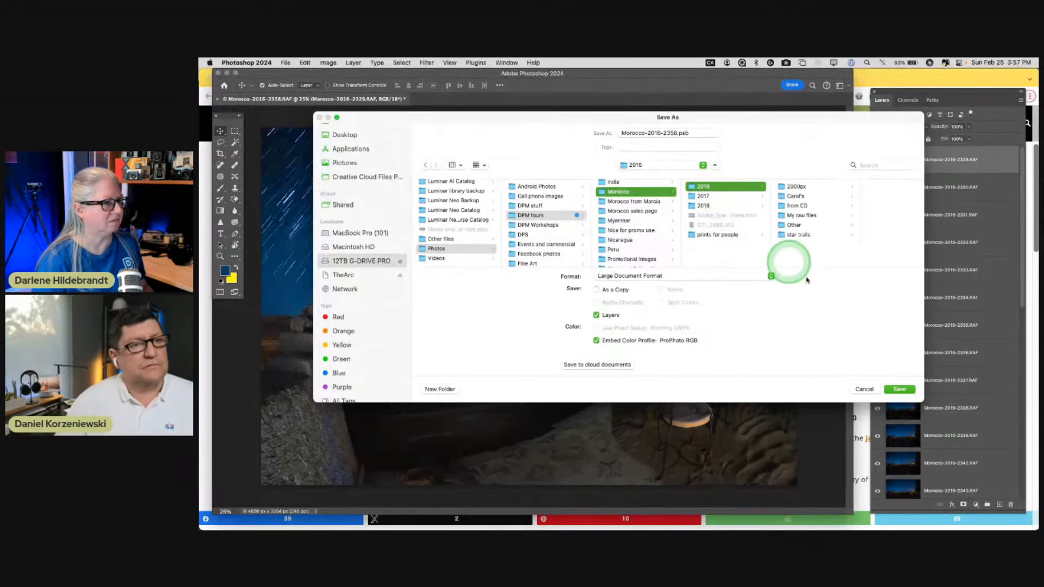
left_click(900, 390)
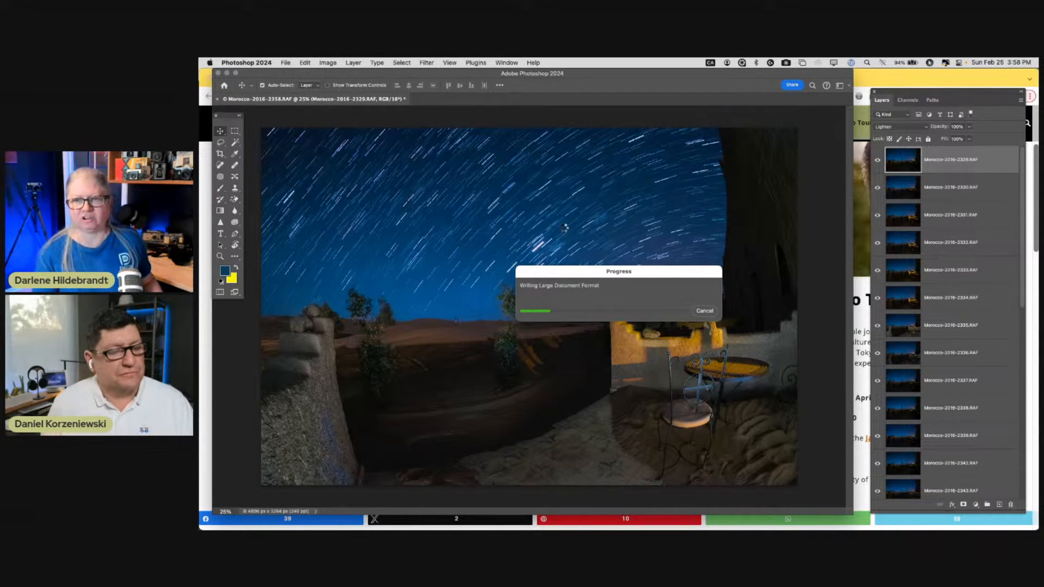
- Switch to Lightroom Classic and return to the night terrace exposures in the library grid
key("super+Tab")
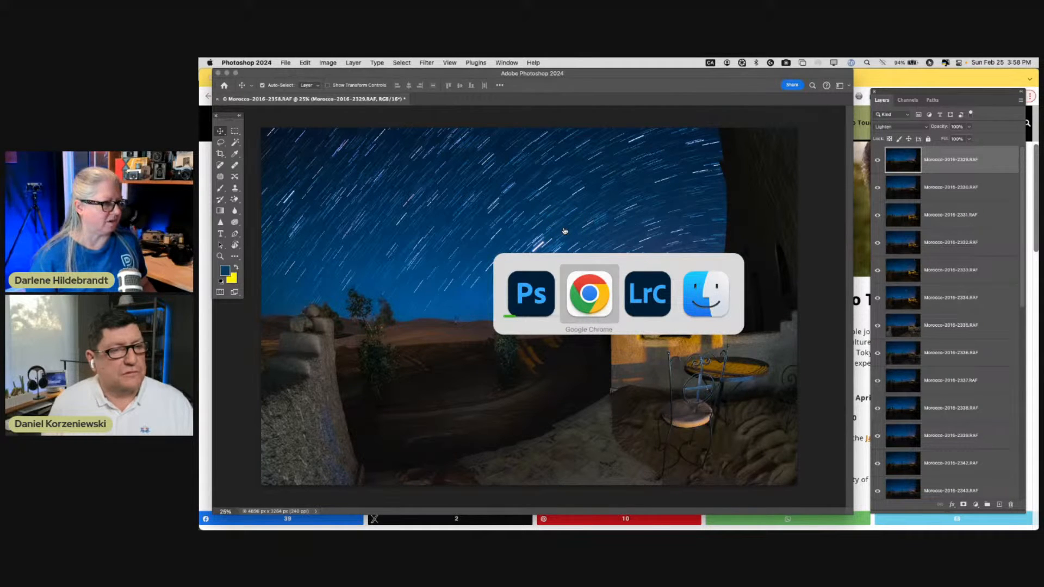
key("super+Tab")
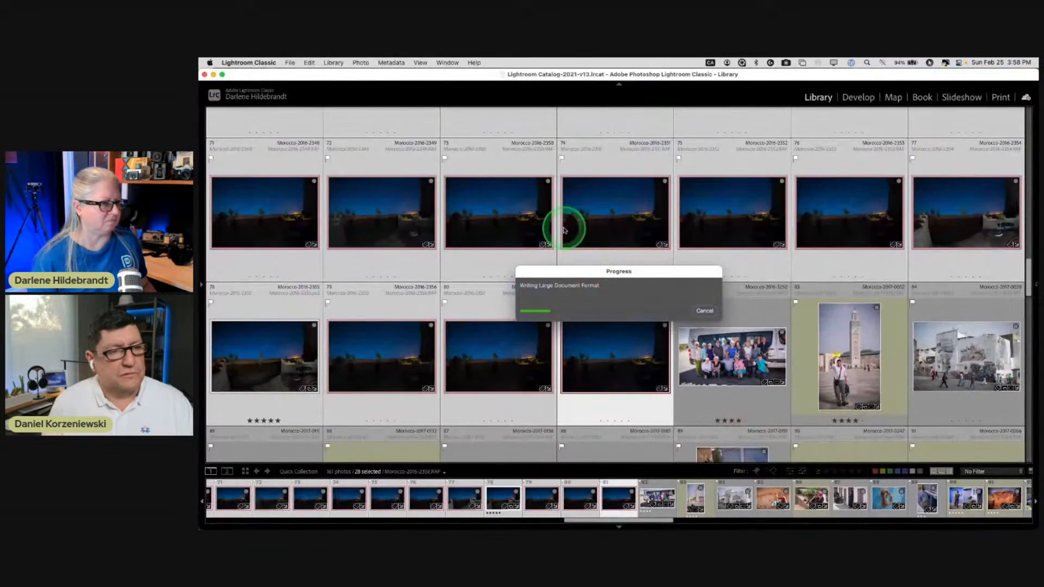